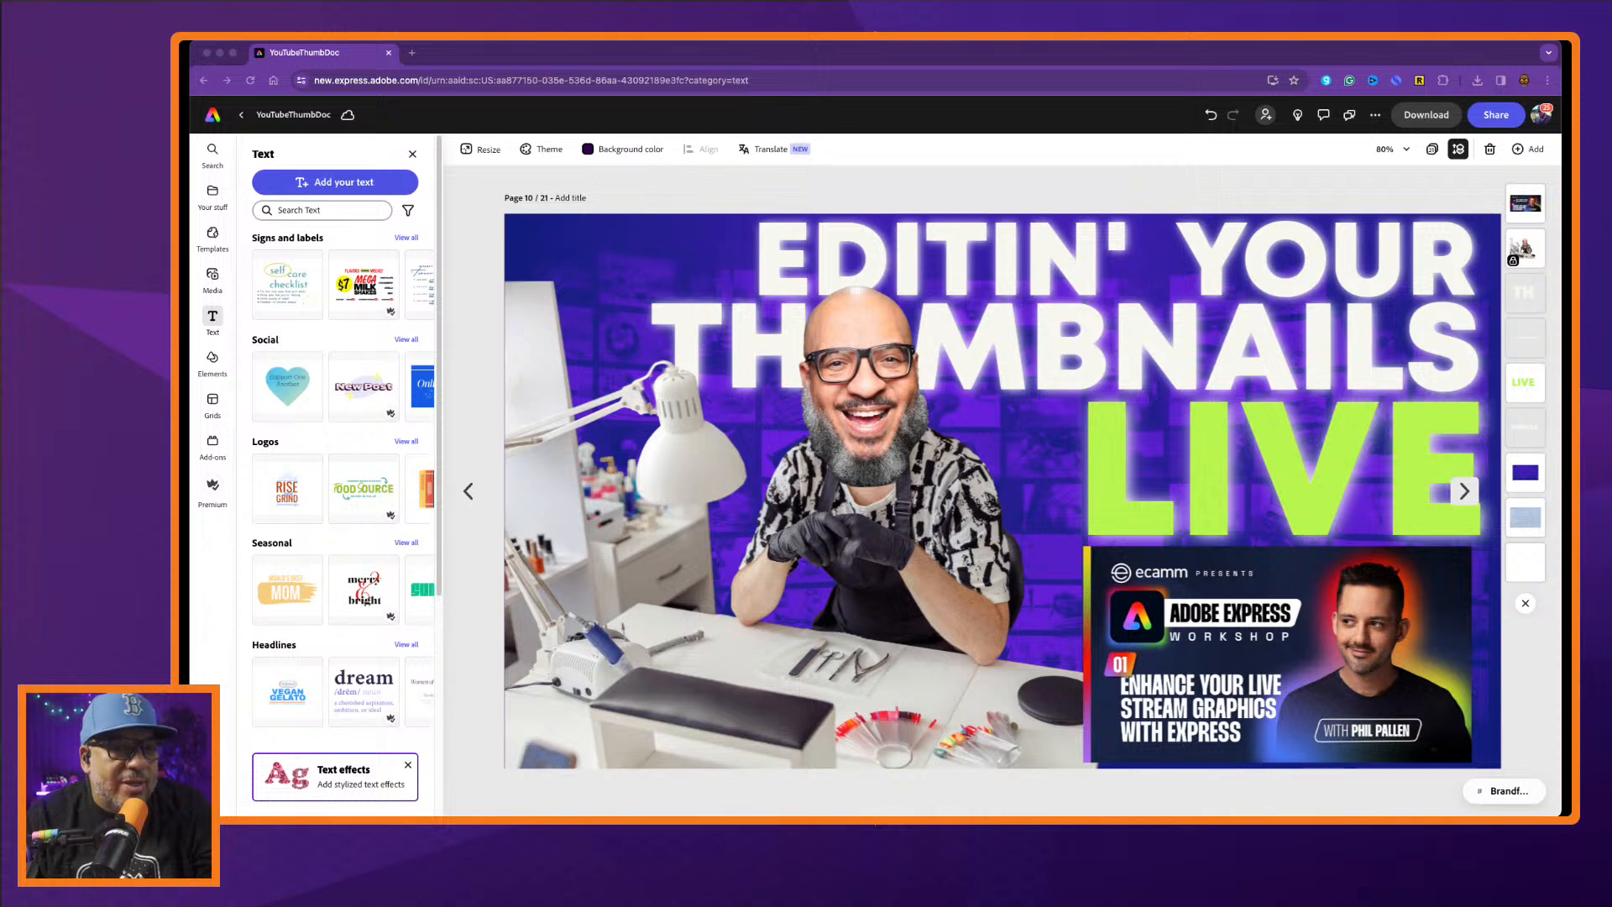
left_click(1417, 783)
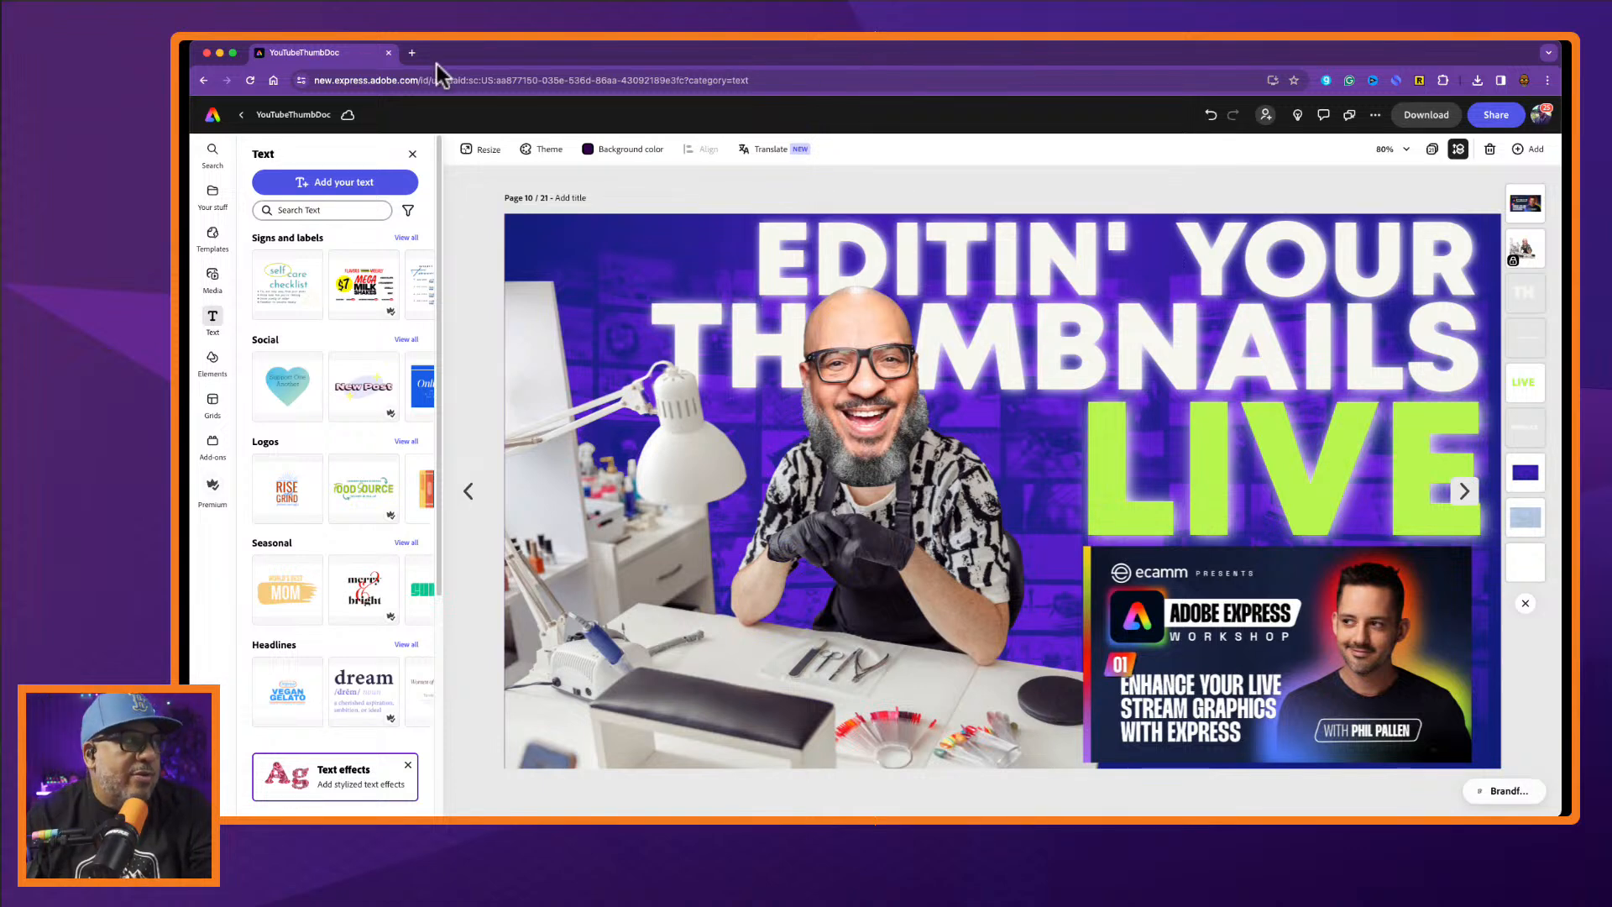
left_click(411, 53)
left_click_drag(467, 57, 1066, 379)
left_click(927, 402)
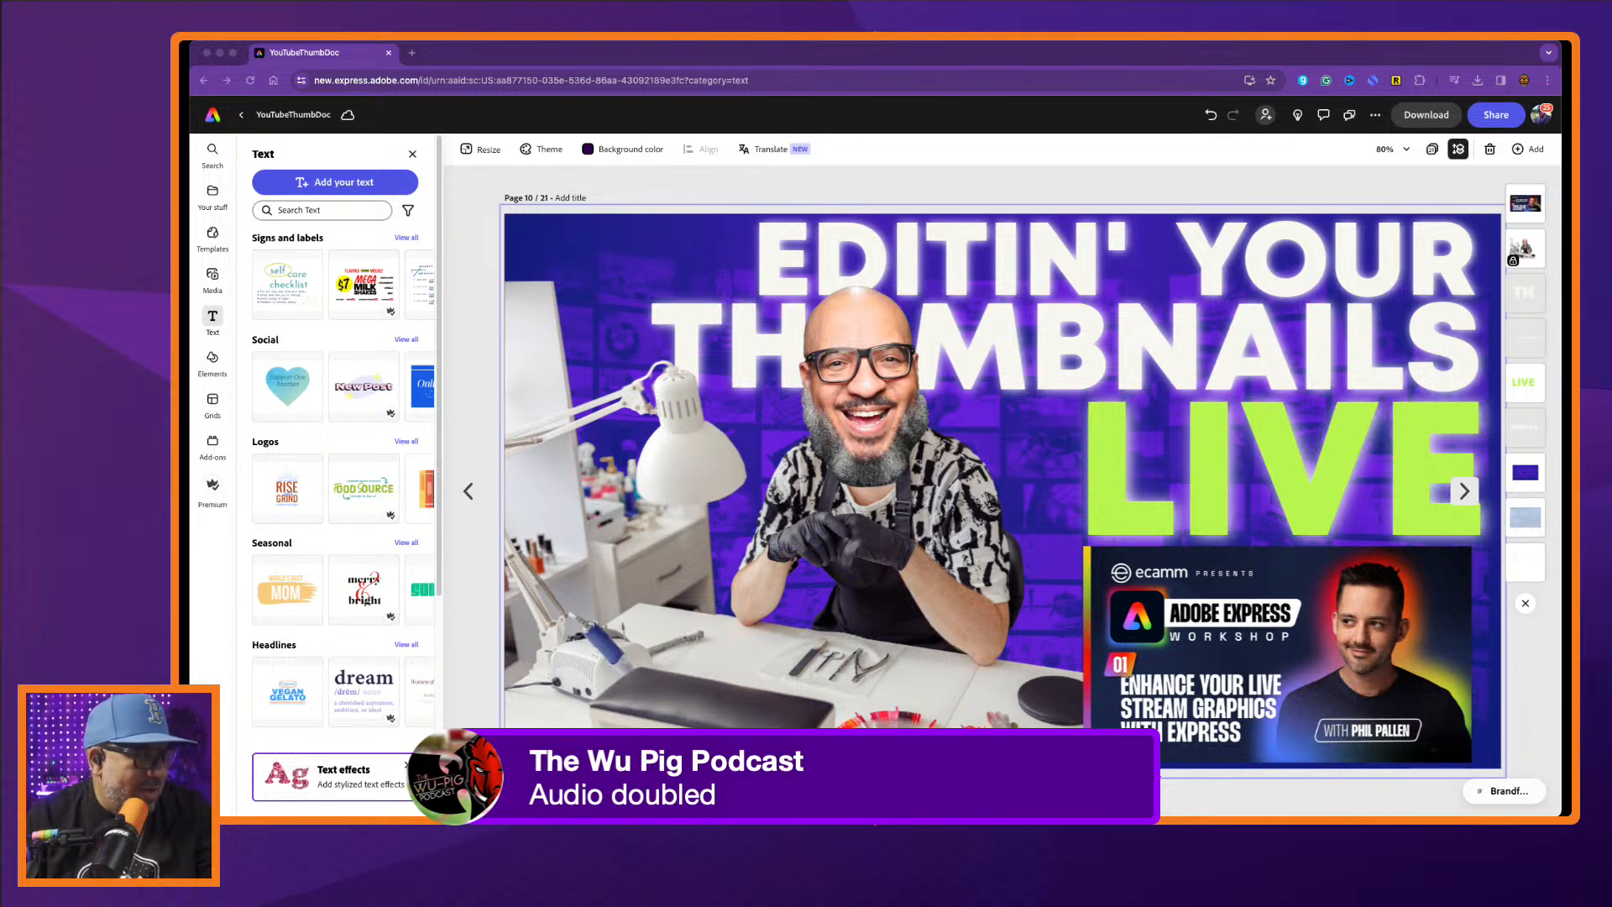
left_click(191, 606)
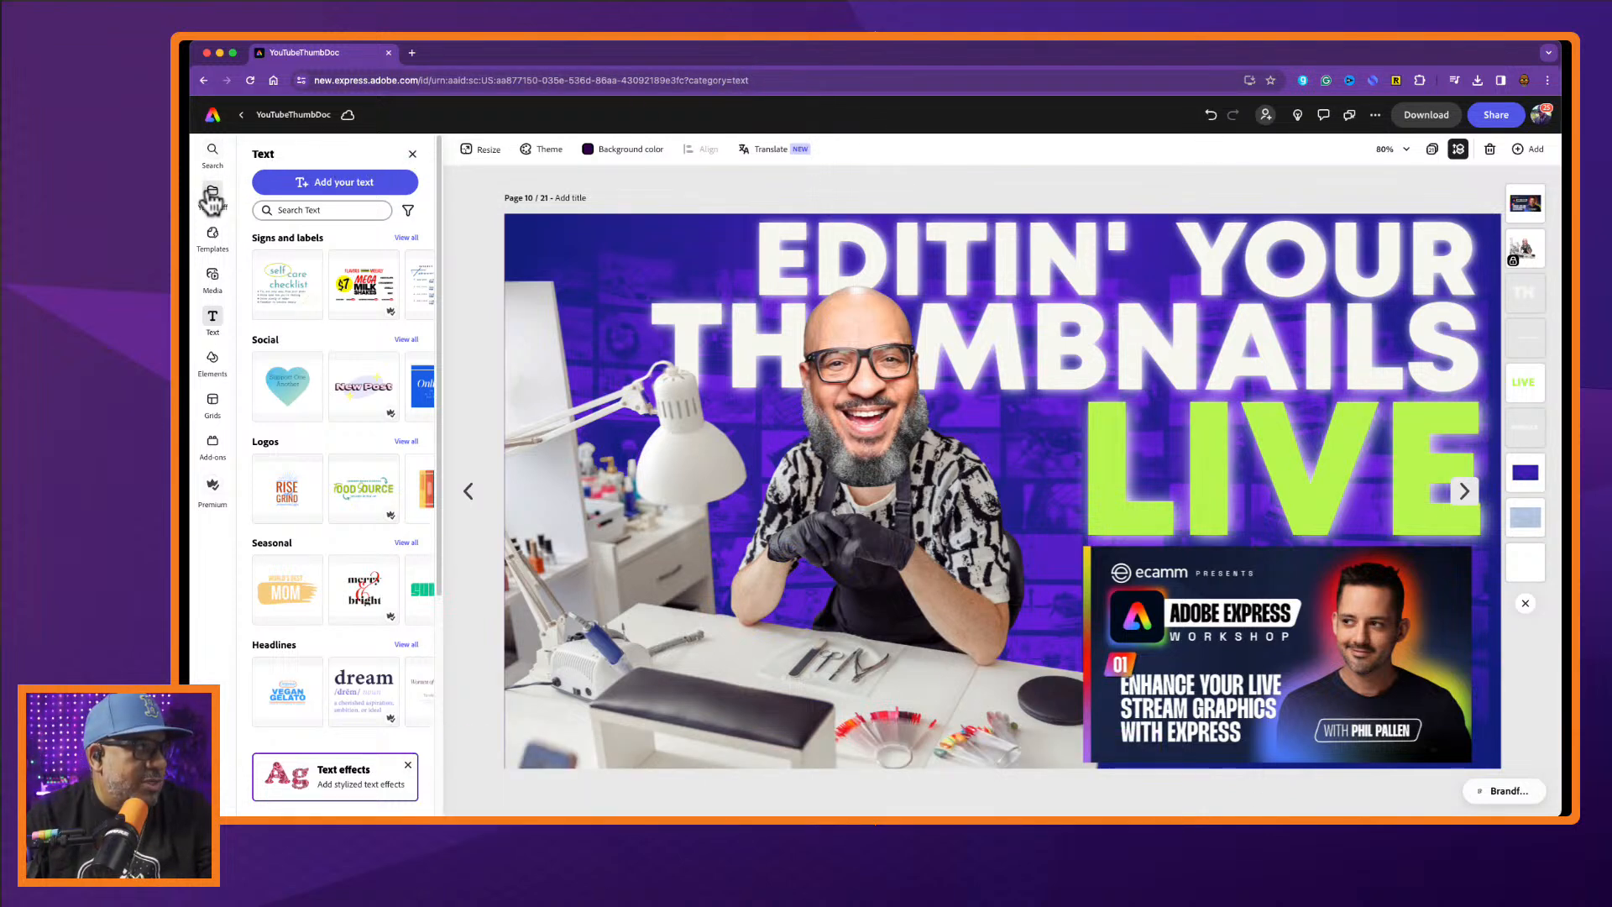
Start a Text to template prompt reading "Youtube thumbnail for a live video about adobe express".
left_click(213, 236)
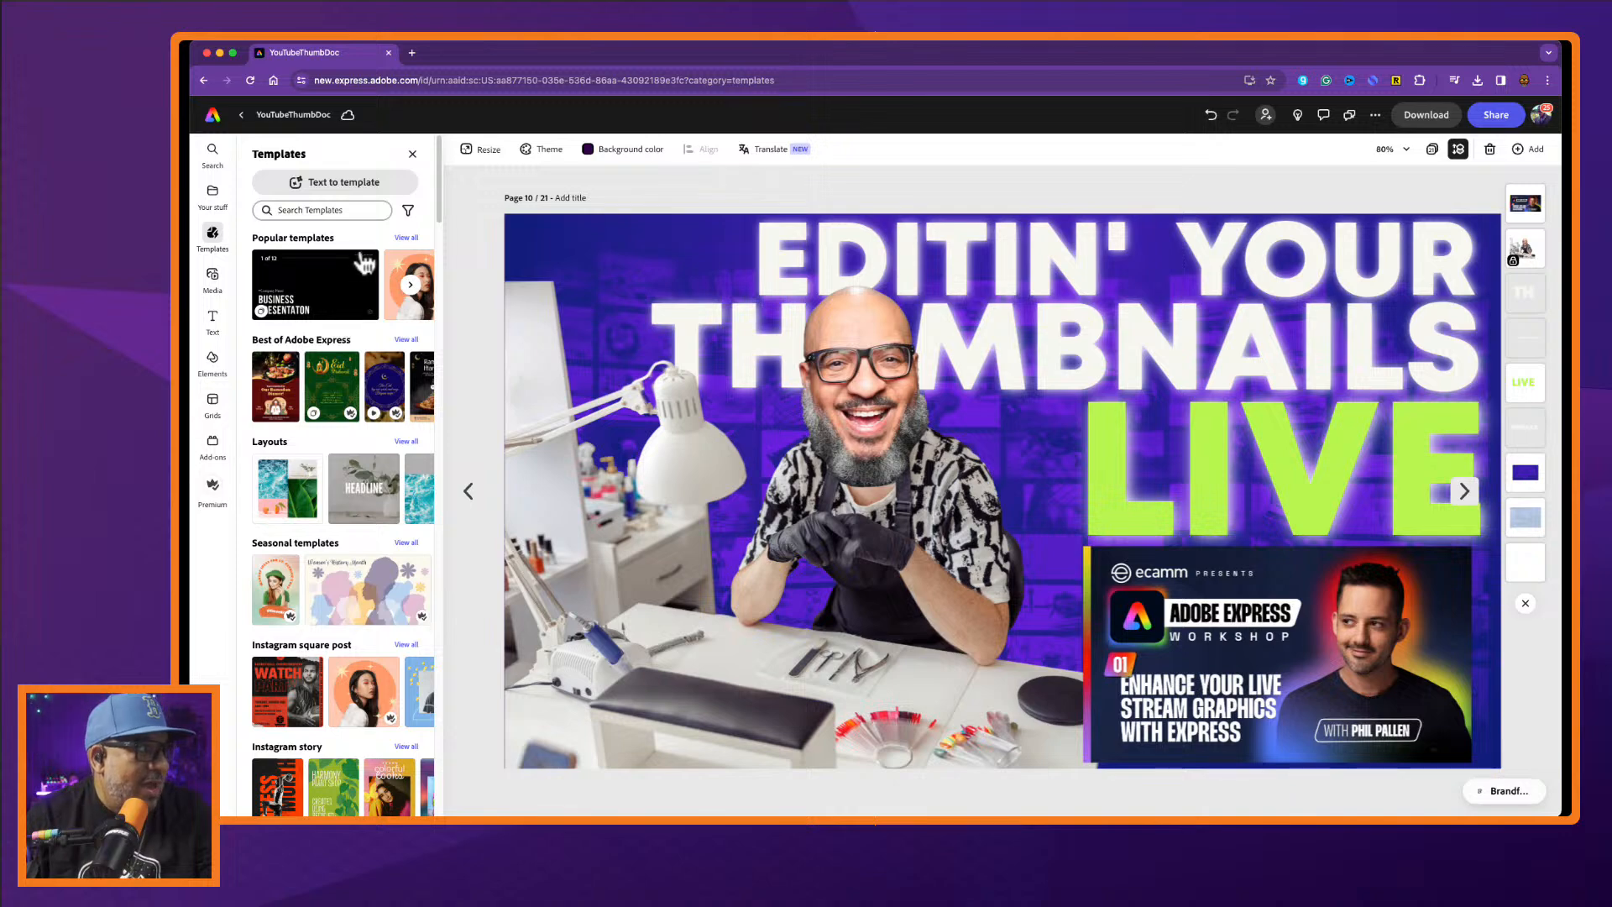
left_click(370, 197)
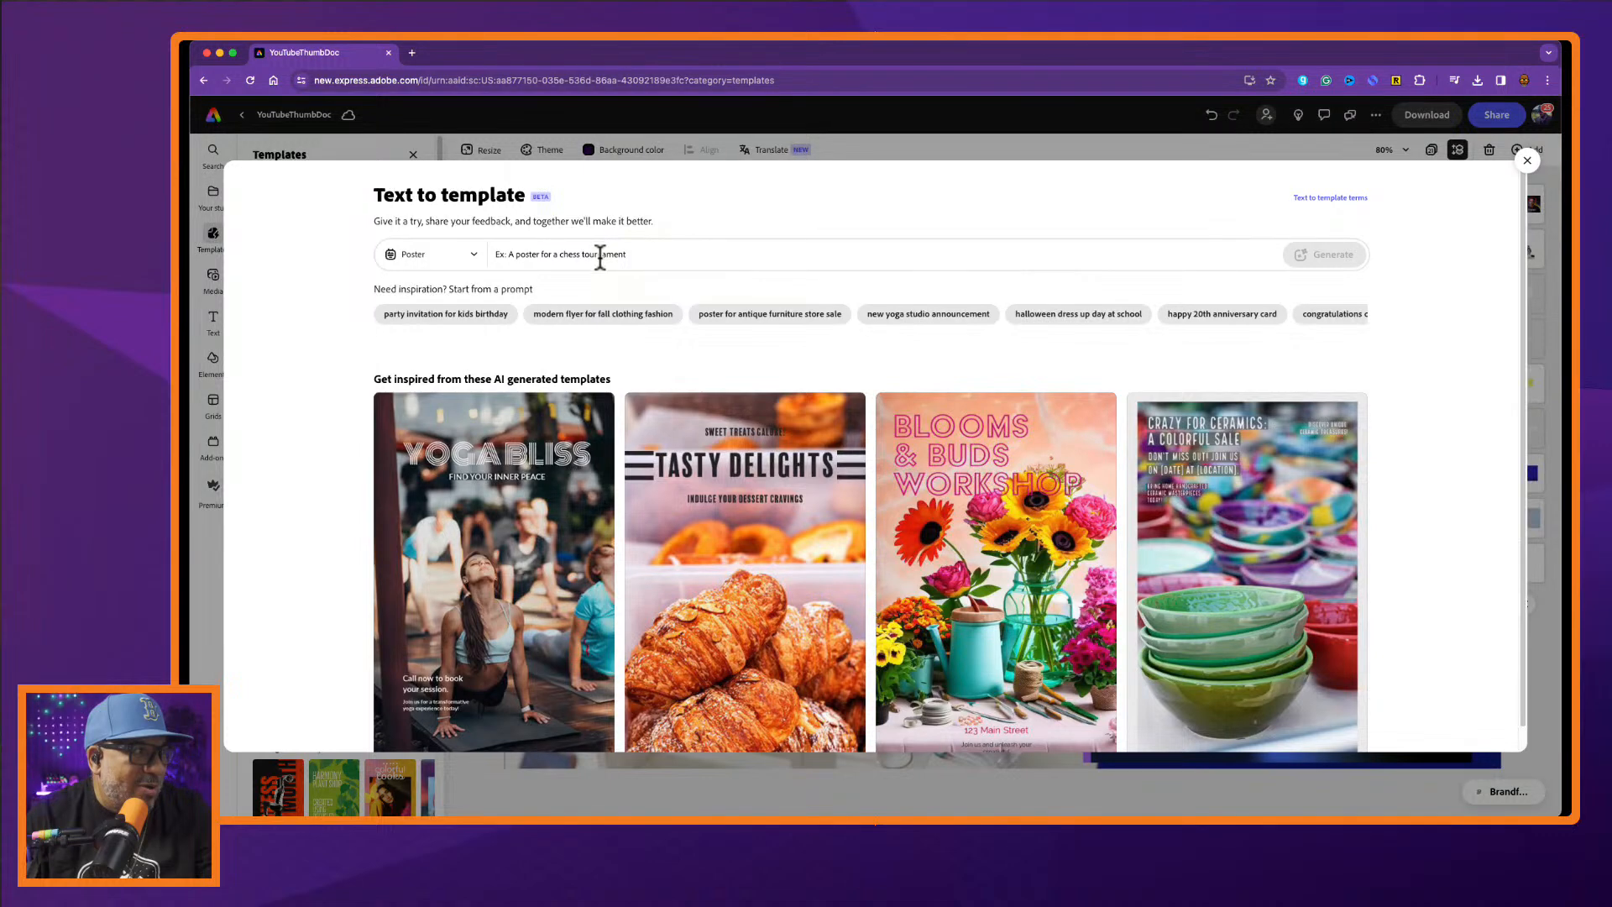
left_click(598, 254)
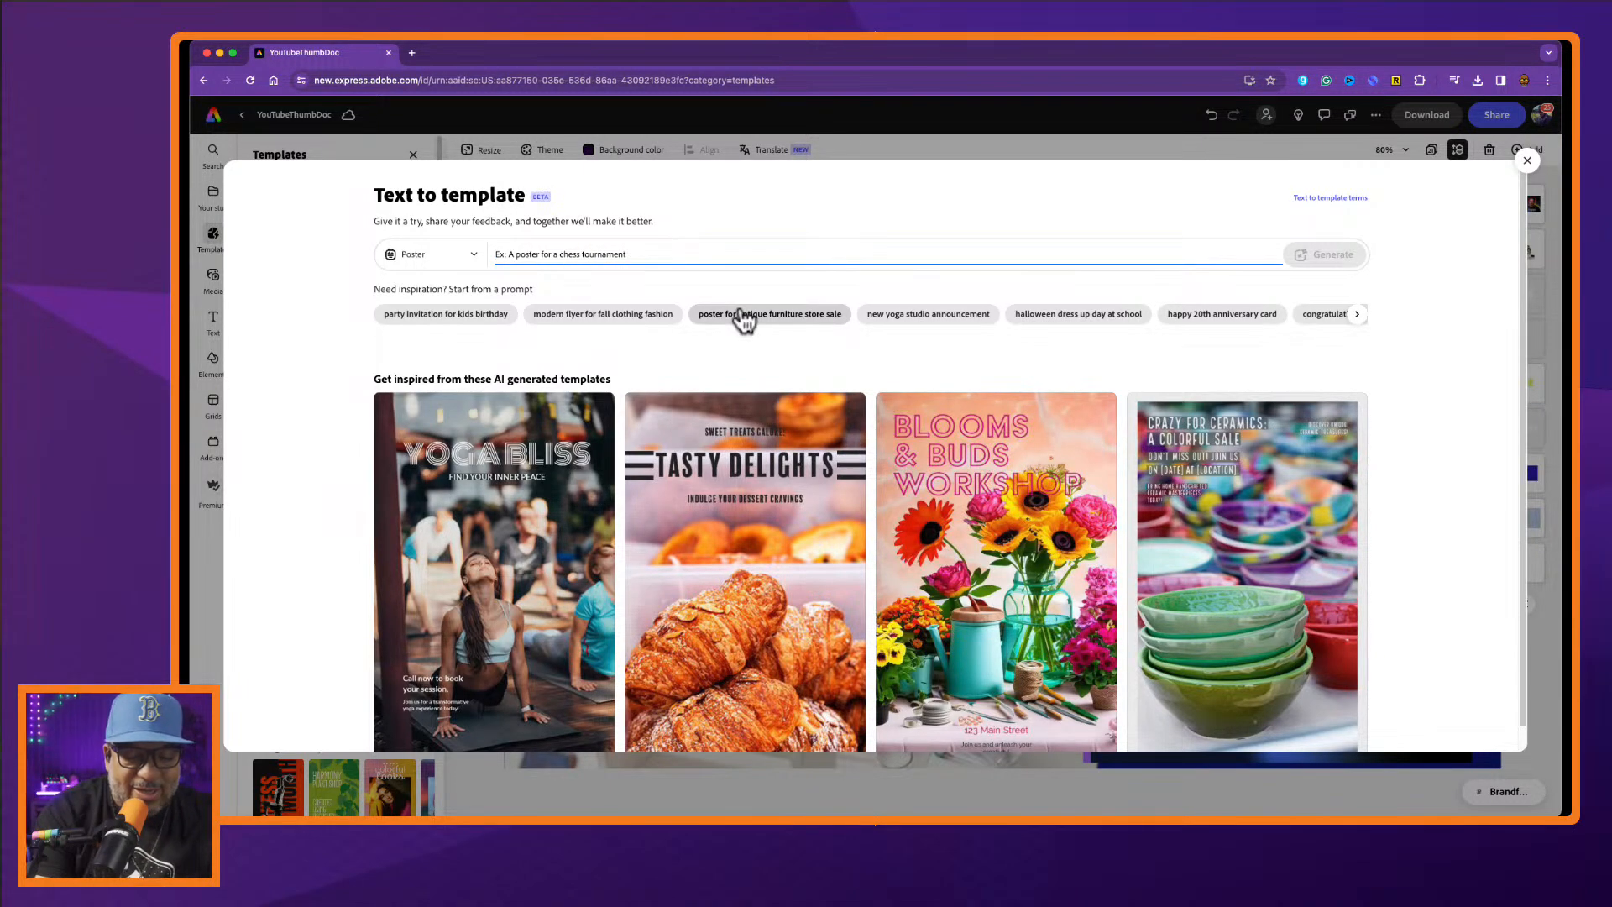
type("Youtueb")
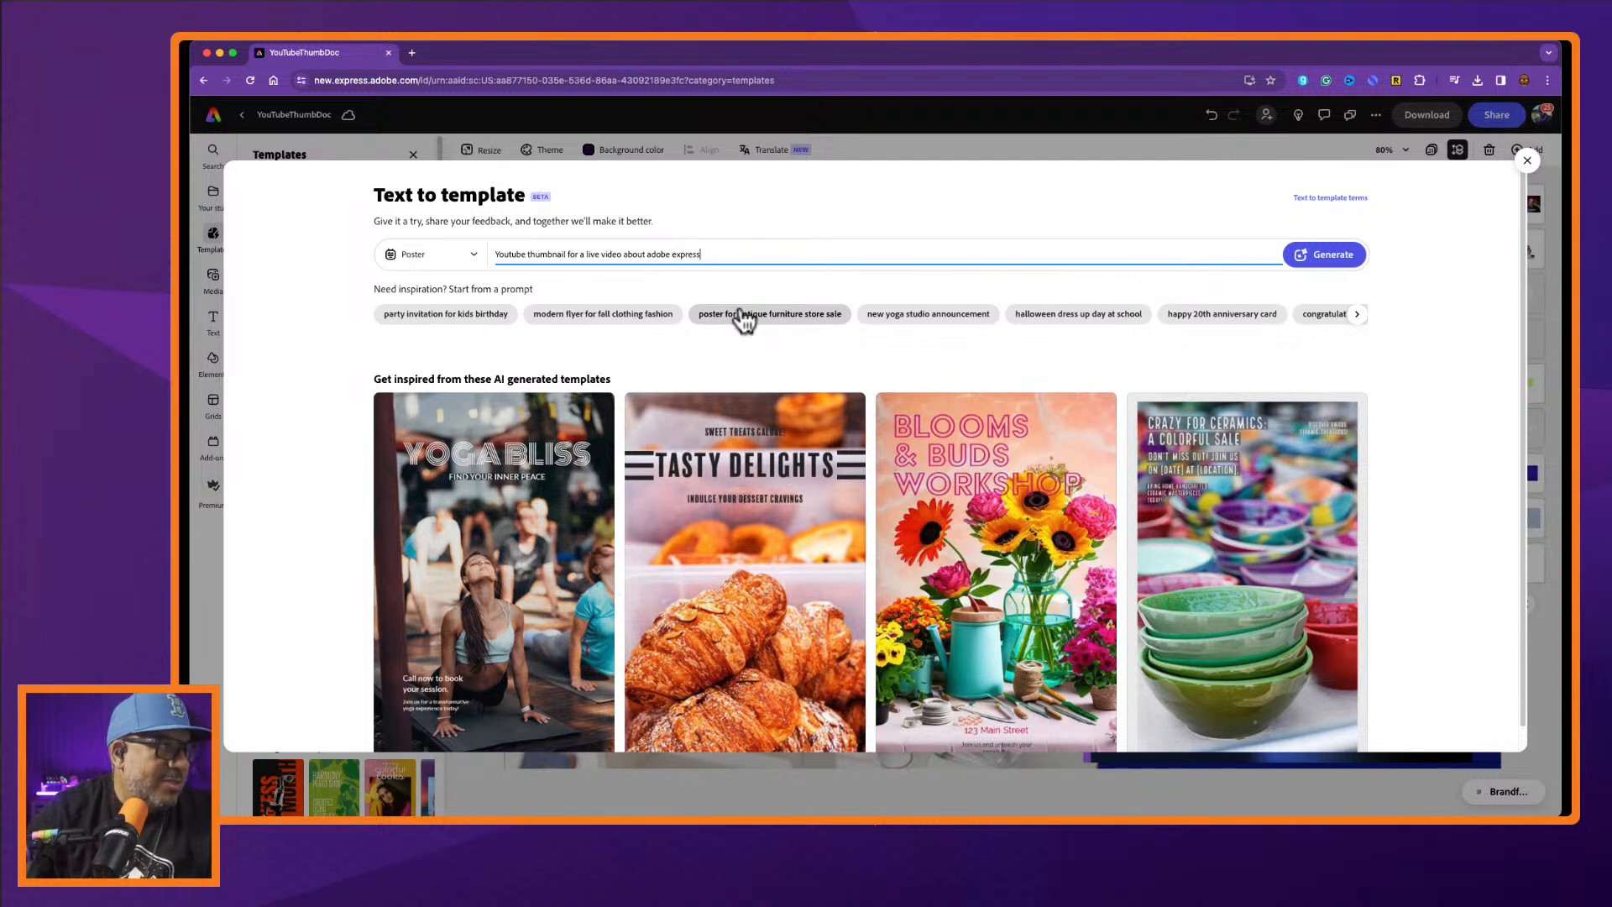
Try generating Card templates with "1920x1080" added to the prompt, and close the generator without using a result.
left_click(454, 254)
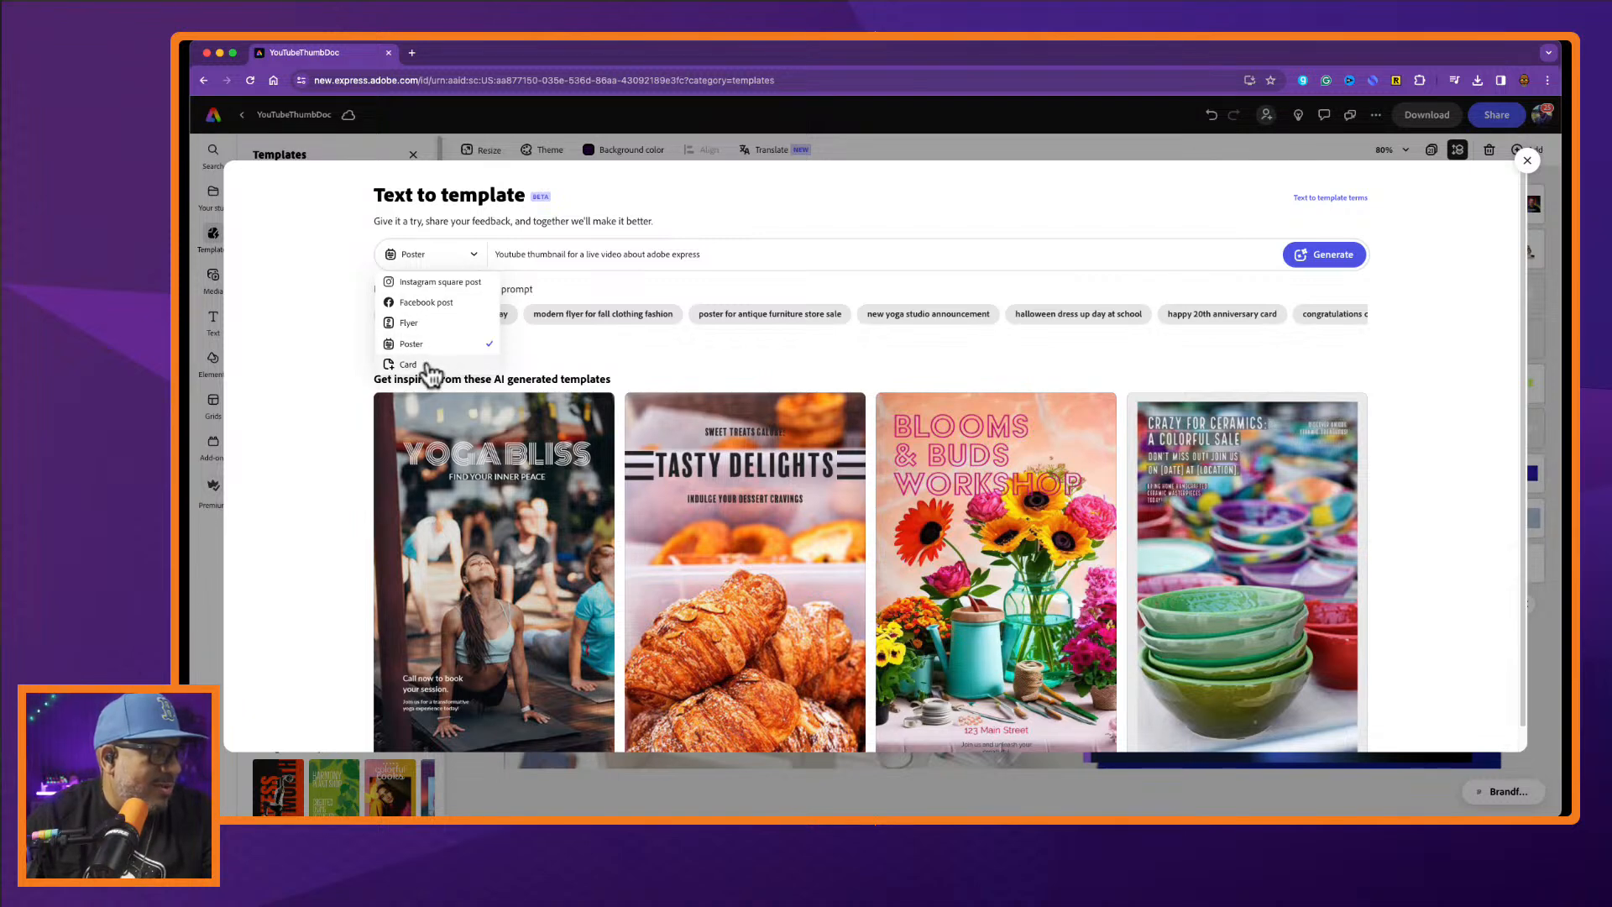
left_click(427, 365)
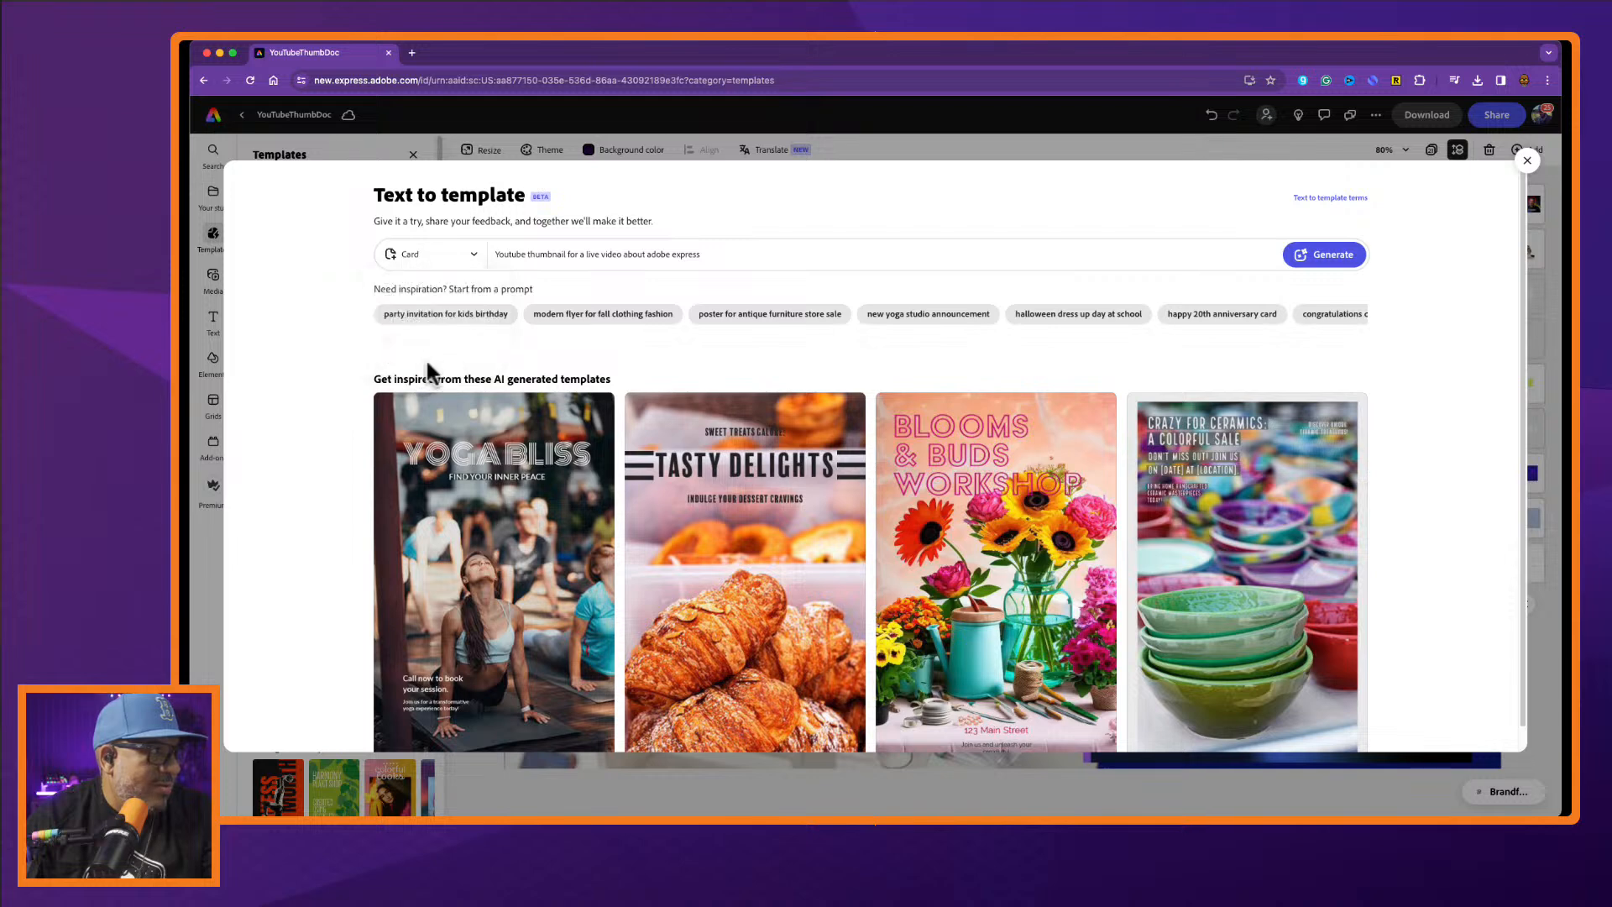
left_click(743, 254)
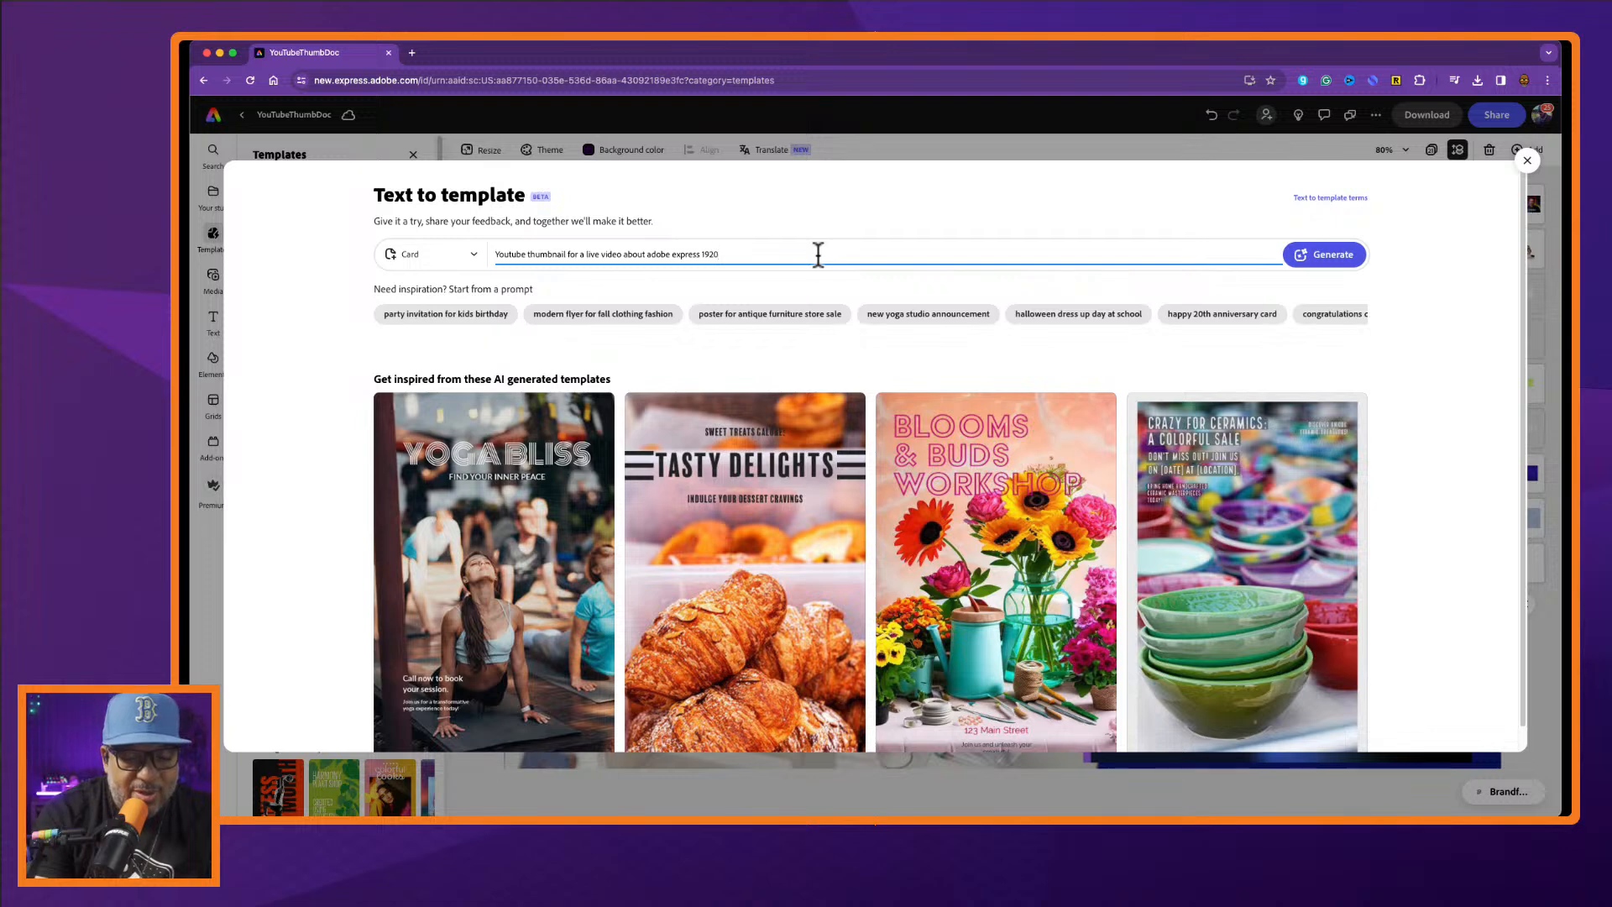
type("1080")
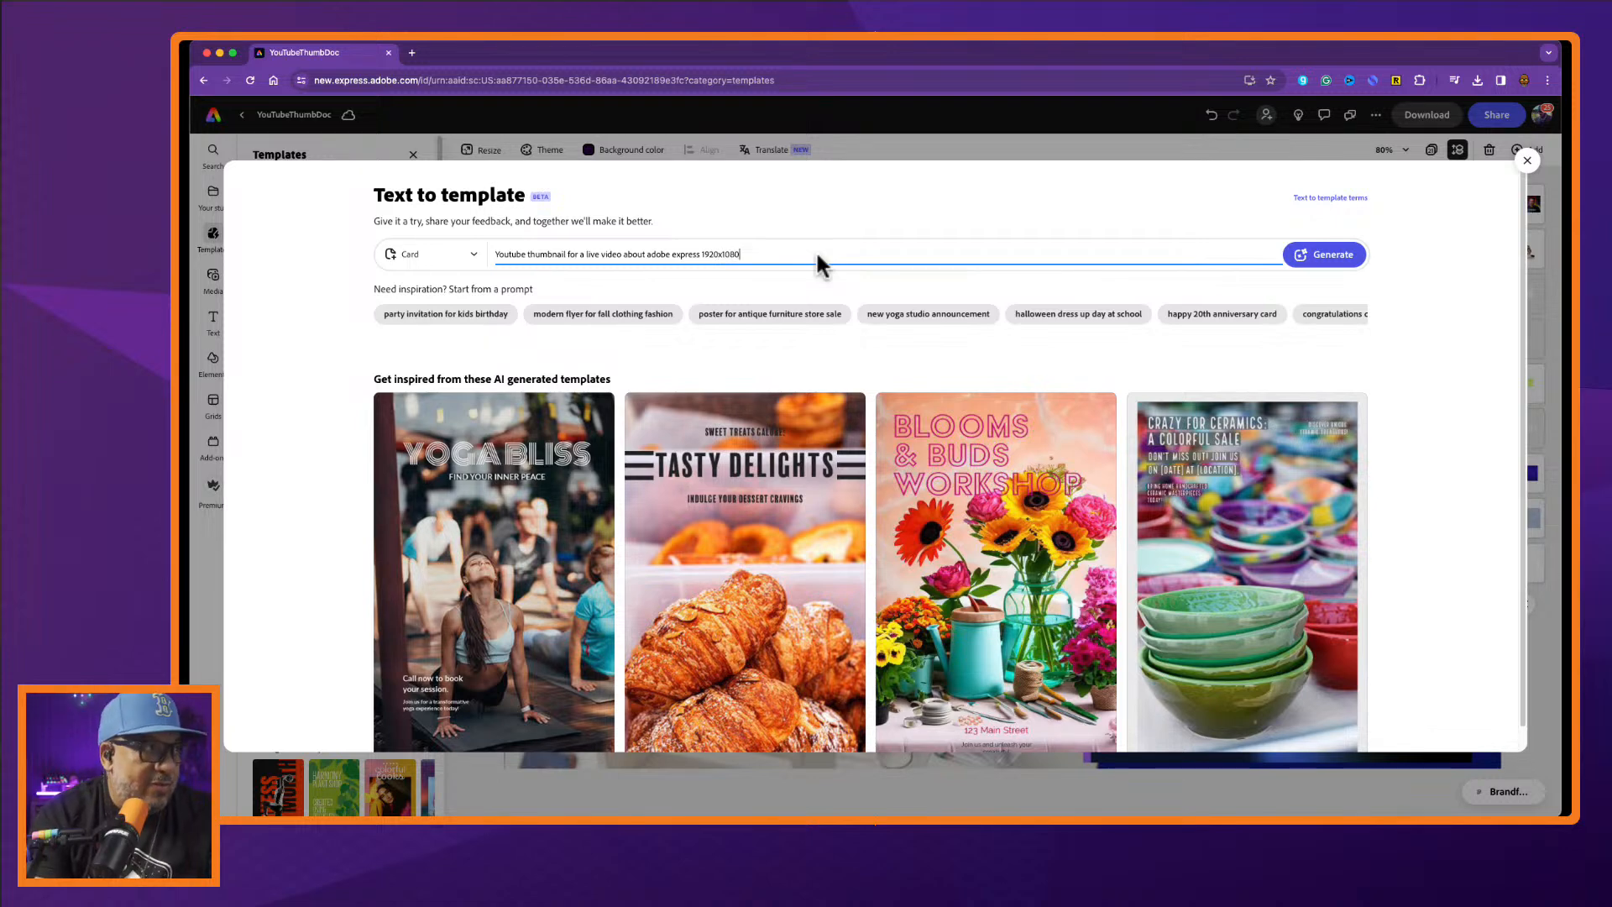
left_click(1318, 256)
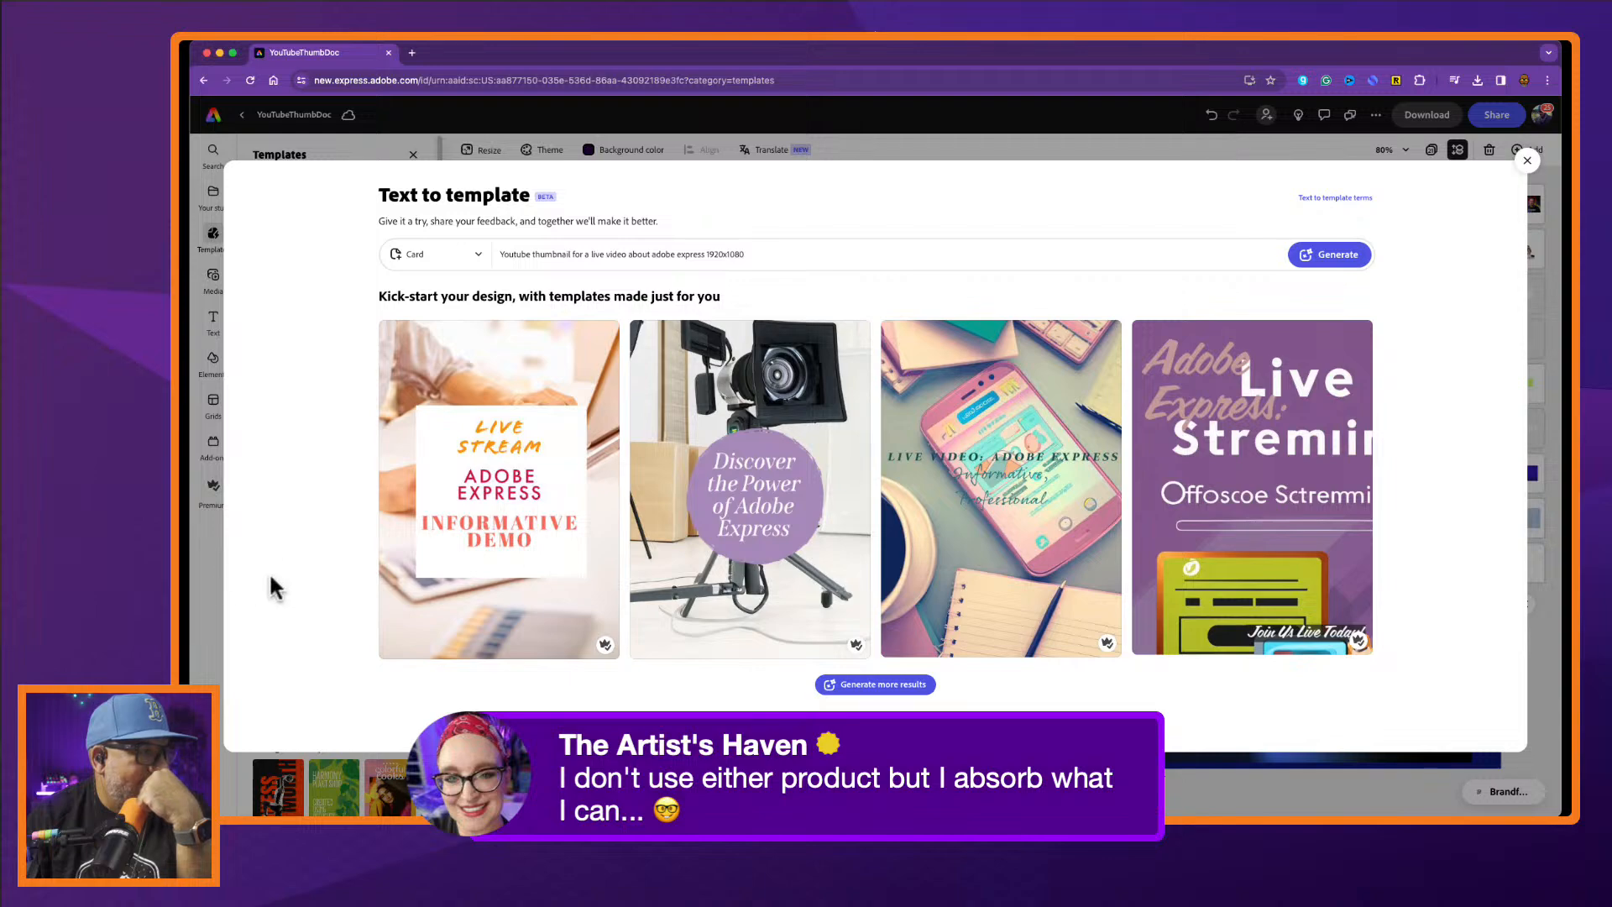
mouse_move(867, 591)
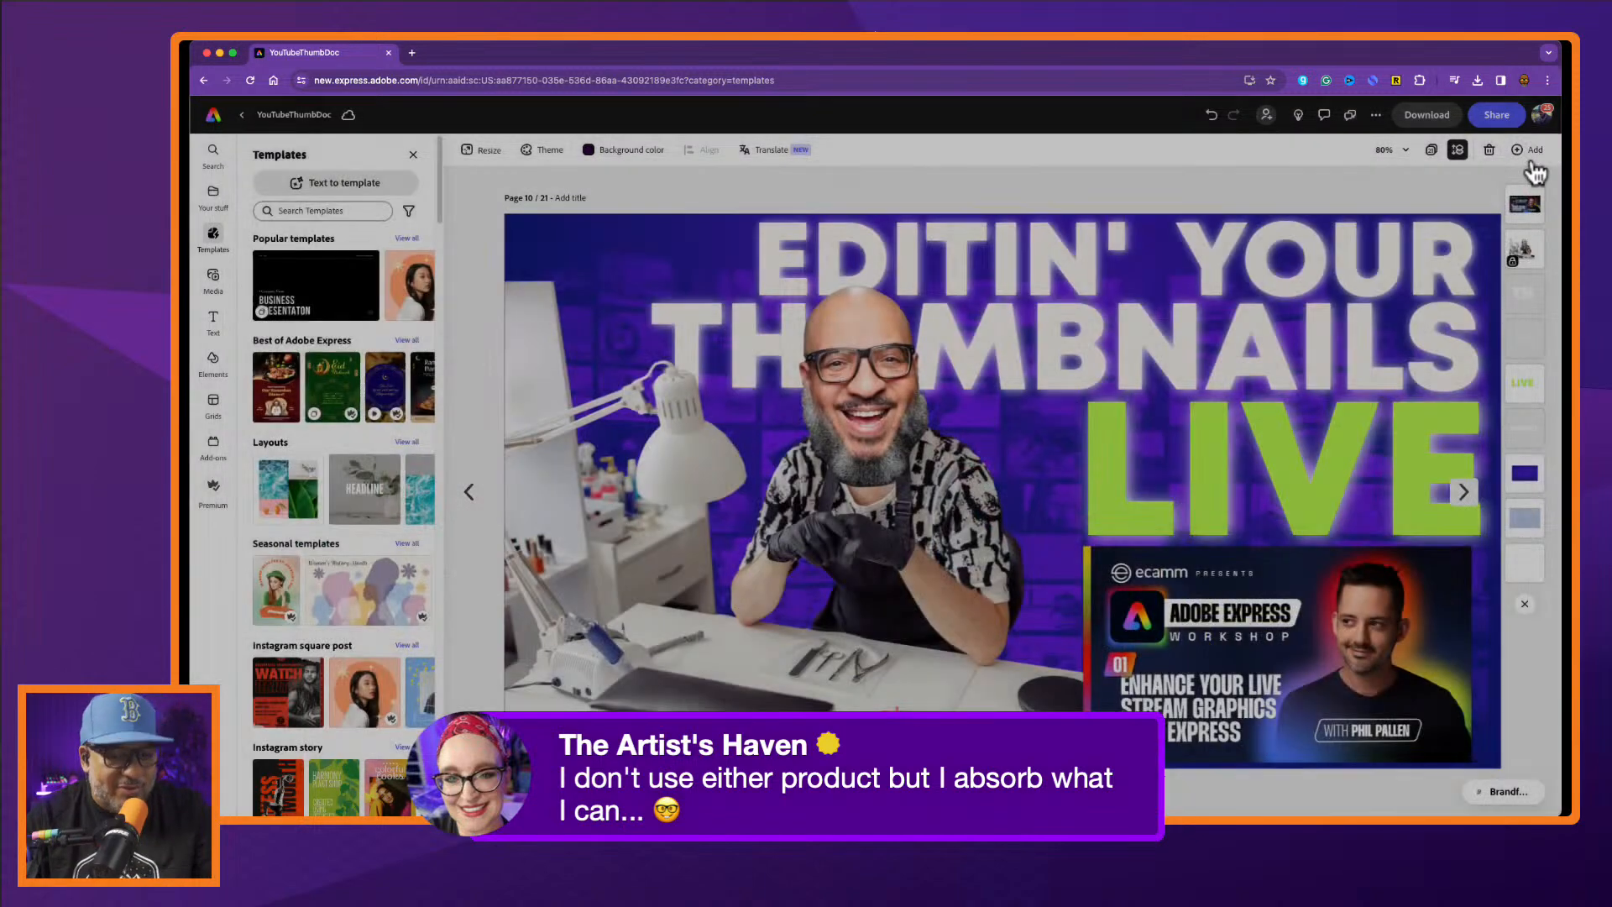
left_click(1528, 161)
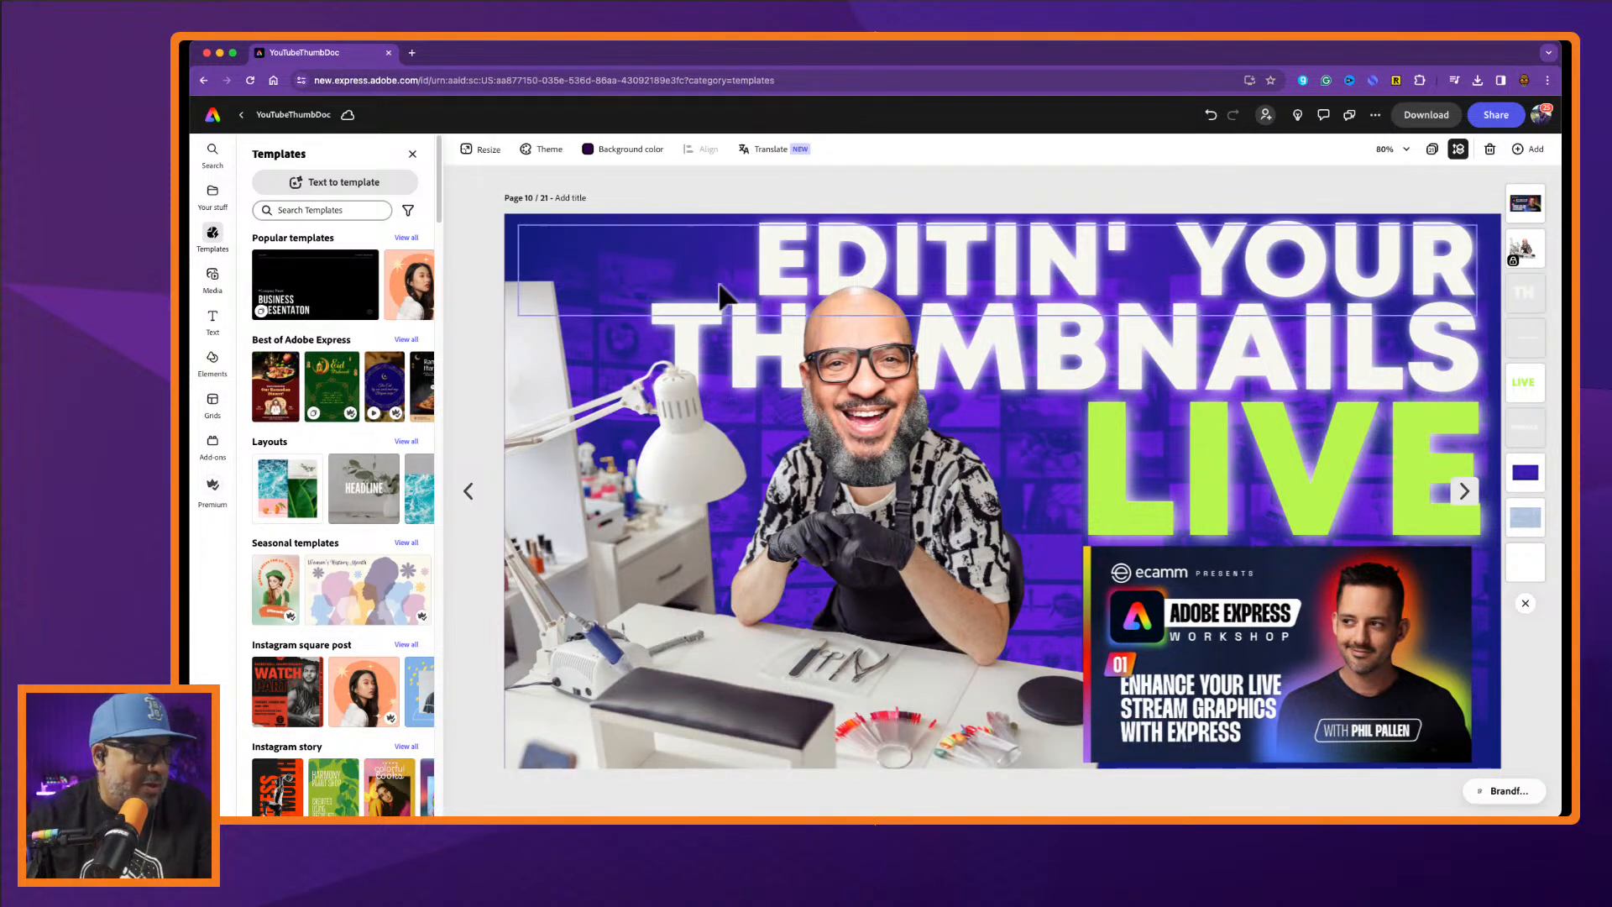
Leave the current document and create a new blank YouTube thumbnail from the home page.
left_click(241, 115)
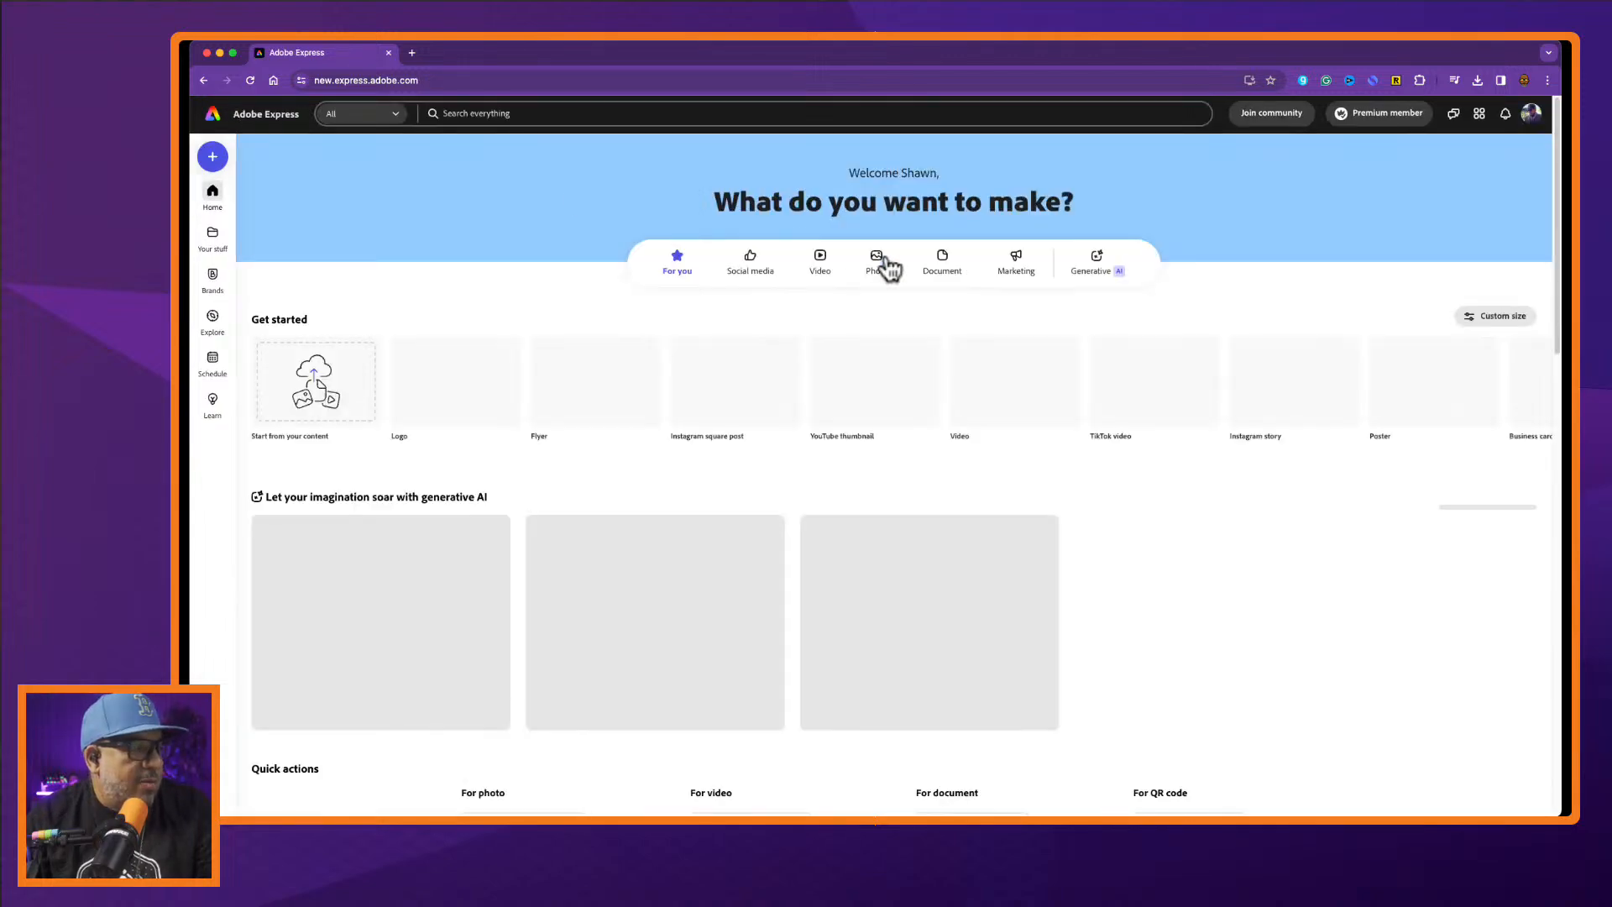
mouse_move(888, 401)
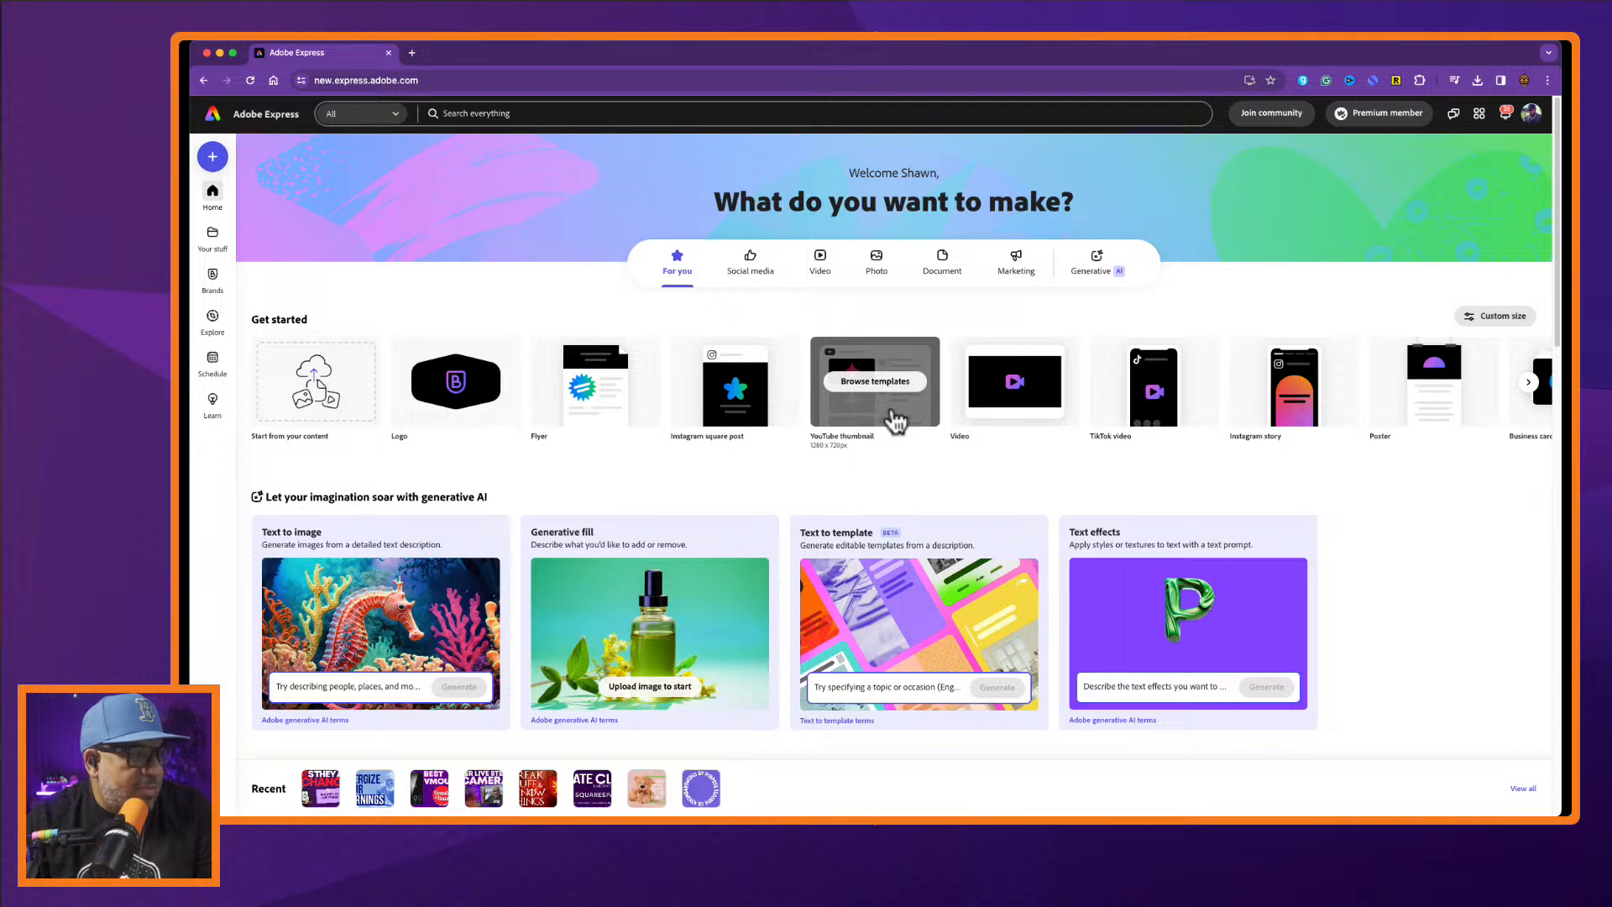
left_click(893, 416)
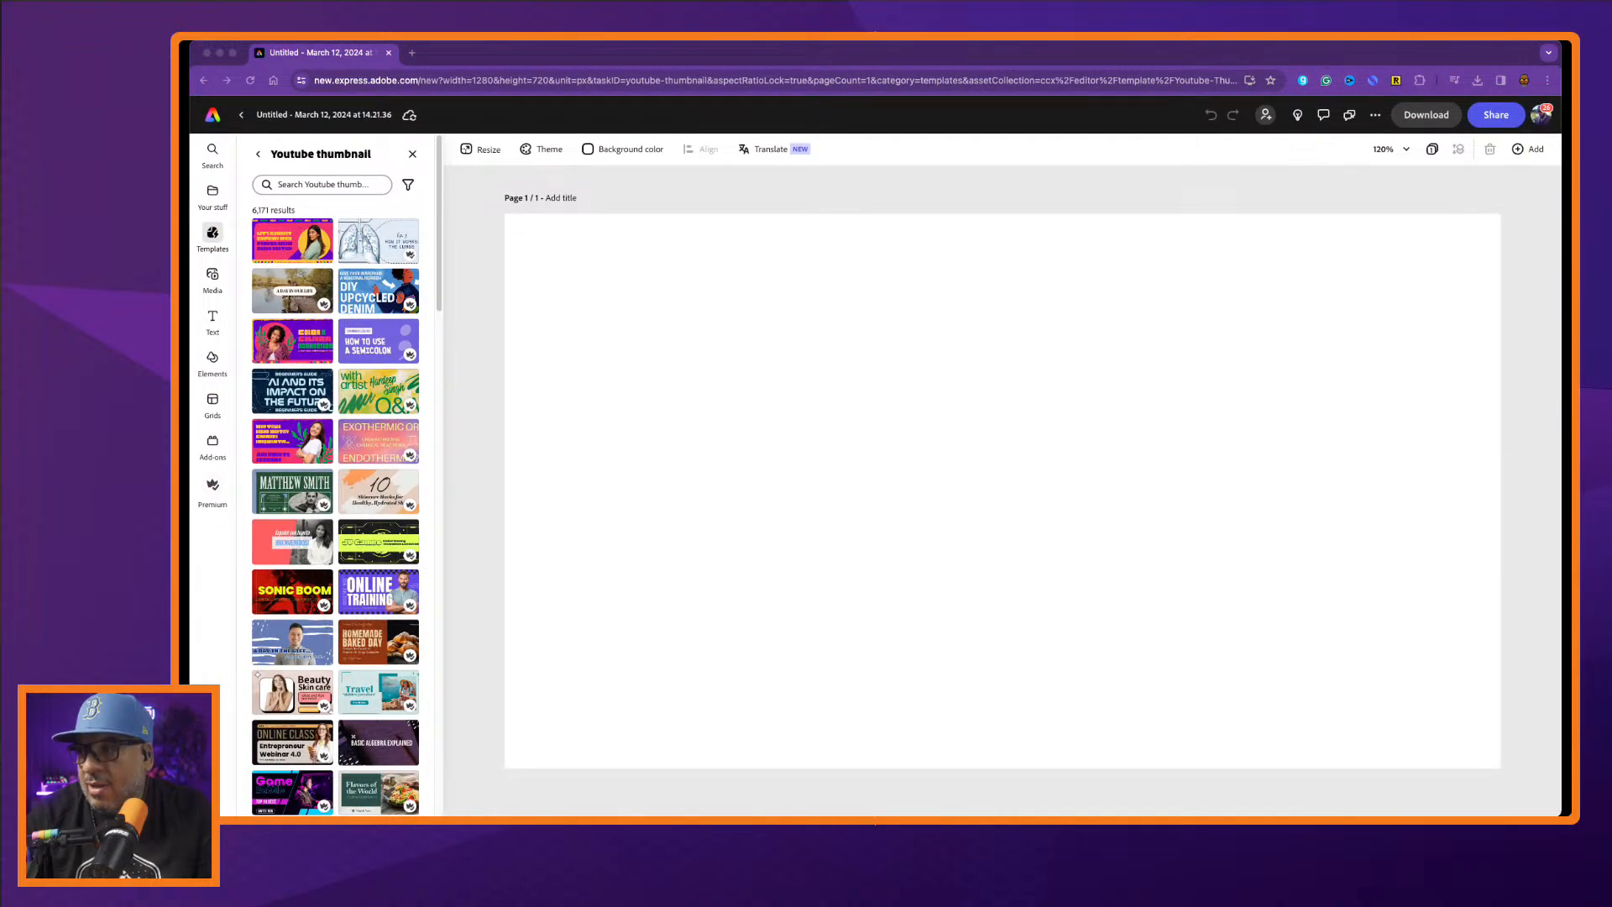
Place the Ecamm Adobe Express Workshop image on the blank thumbnail page.
left_click_drag(1502, 781, 1339, 732)
left_click_drag(718, 357, 565, 223)
left_click_drag(542, 359, 657, 529)
left_click(557, 334)
Set the page background to the dark navy sampled from the workshop image.
left_click(588, 149)
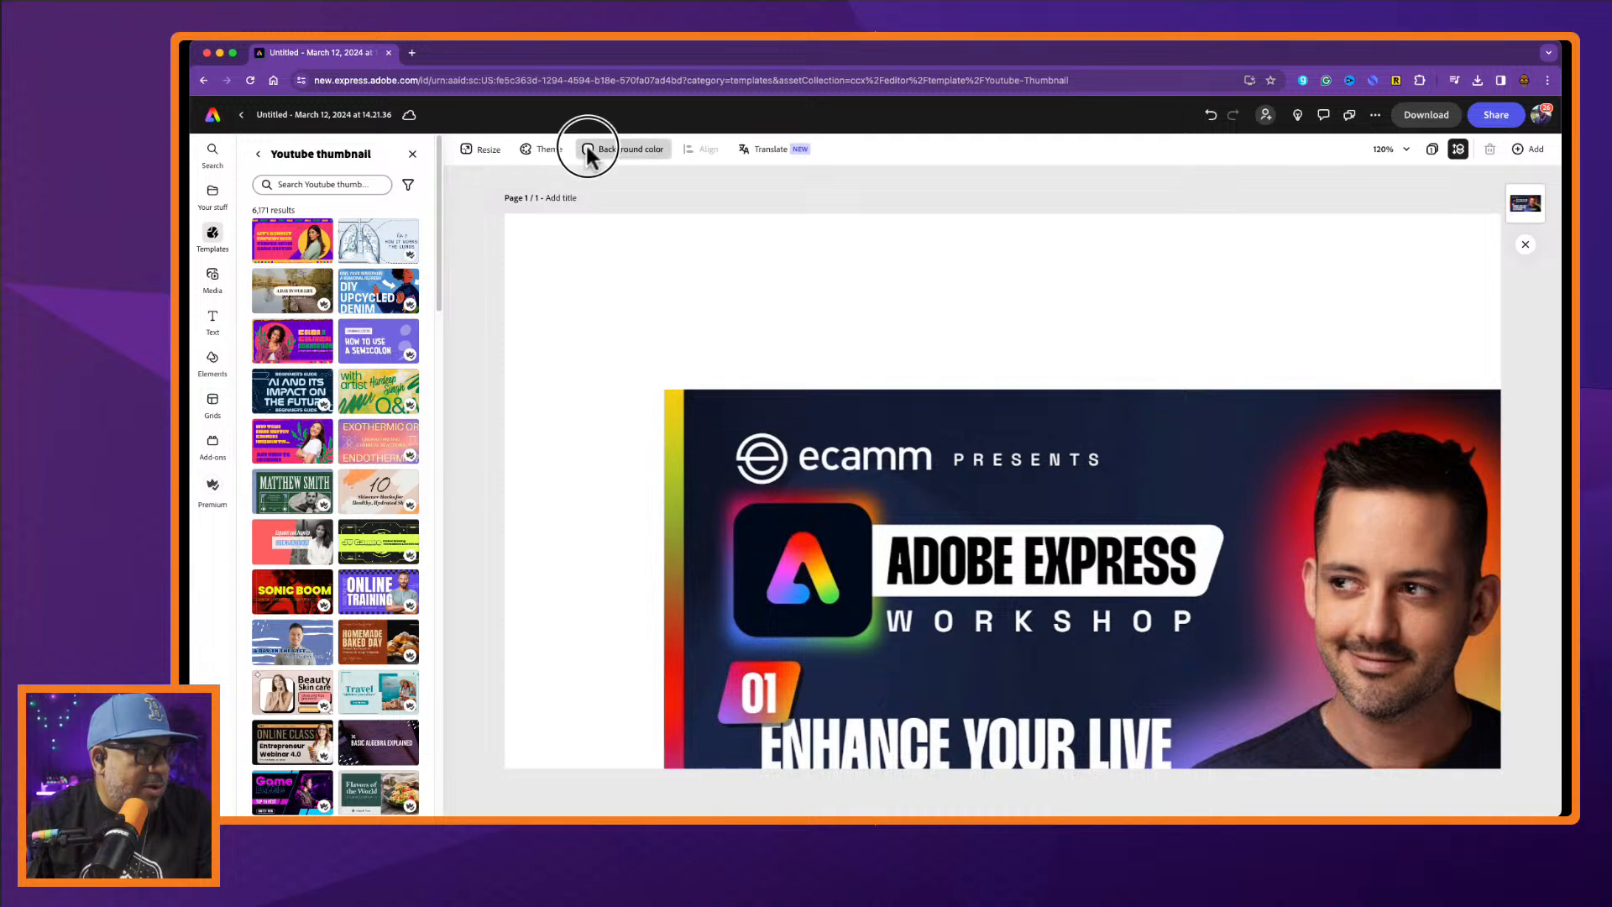
left_click(698, 179)
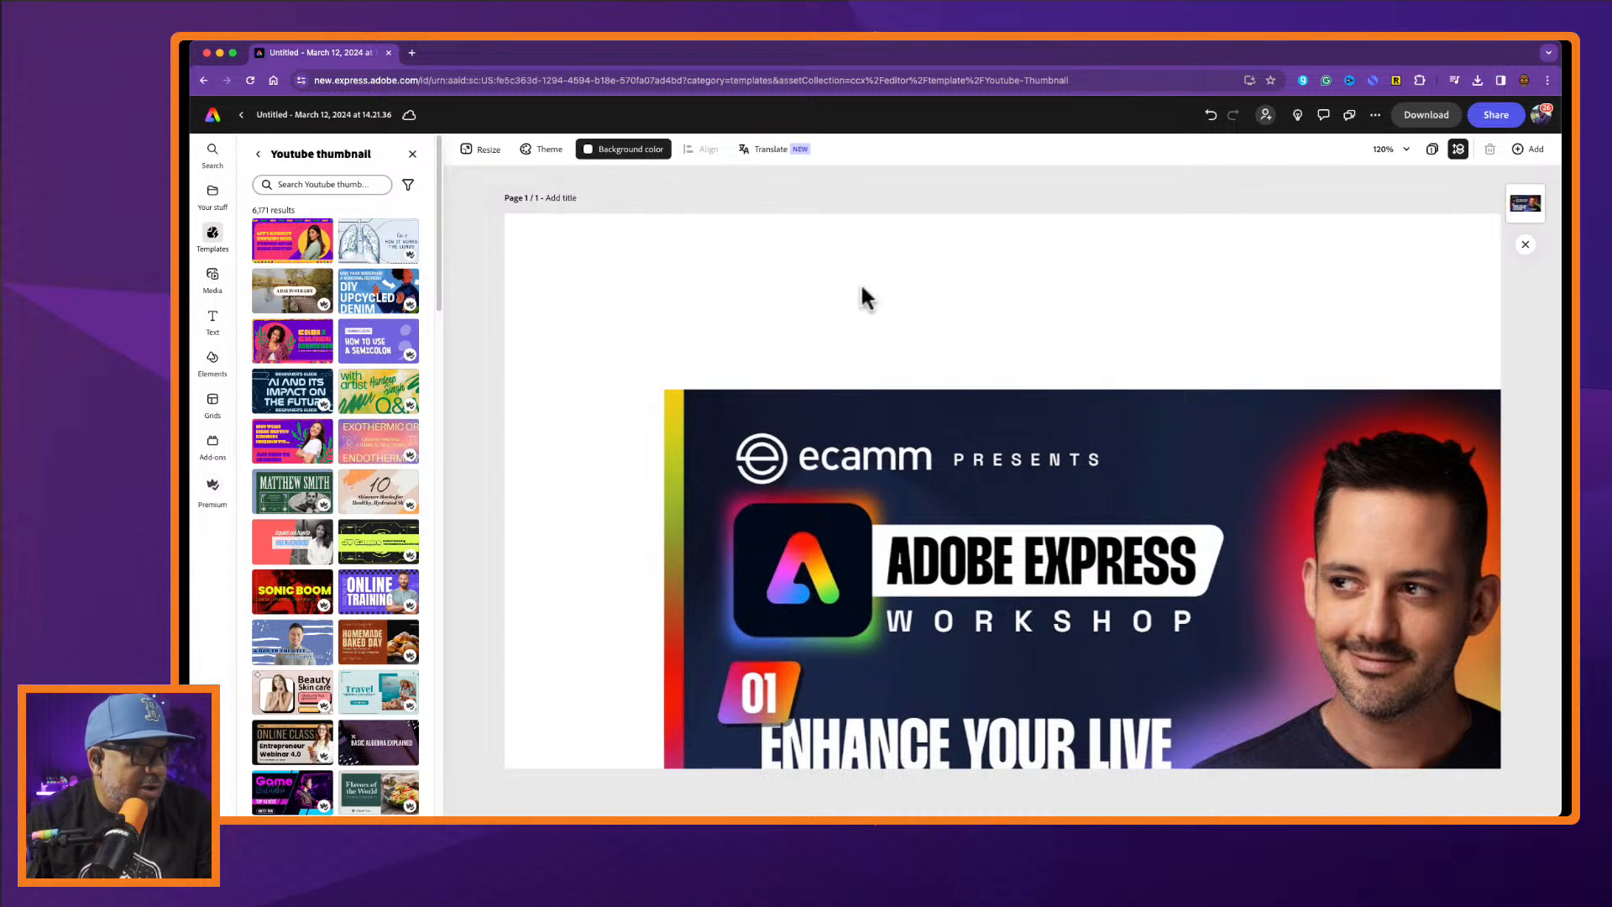
left_click(1015, 404)
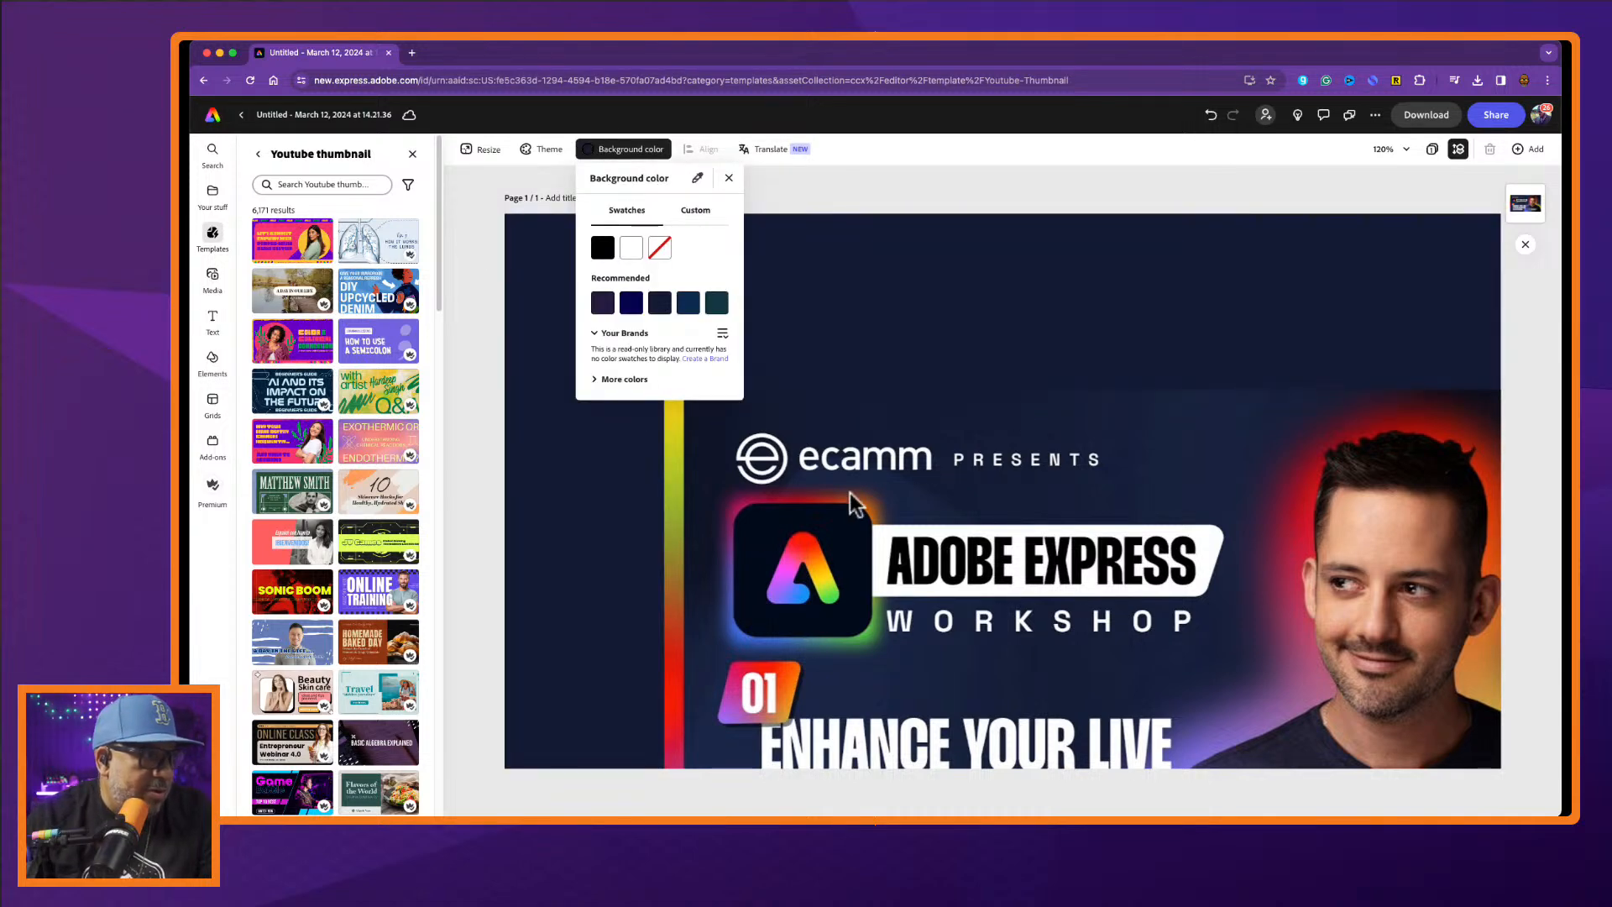
Shrink the workshop image to about a third of the page width and place it in the page's lower-right corner.
left_click(755, 445)
left_click_drag(956, 417, 923, 287)
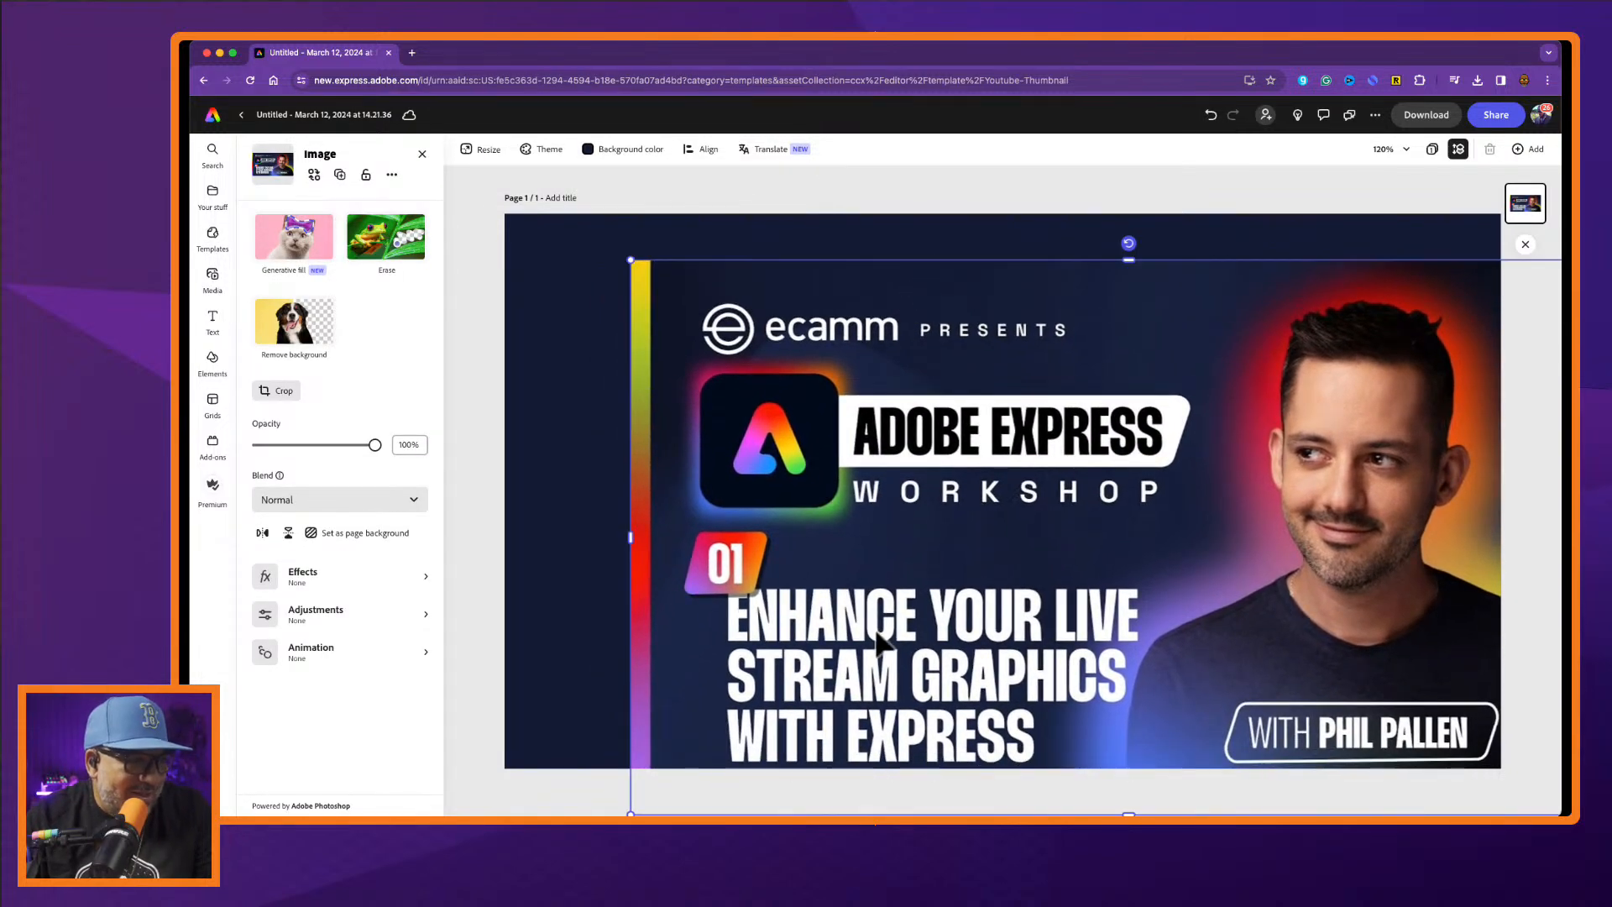
left_click_drag(983, 575, 874, 494)
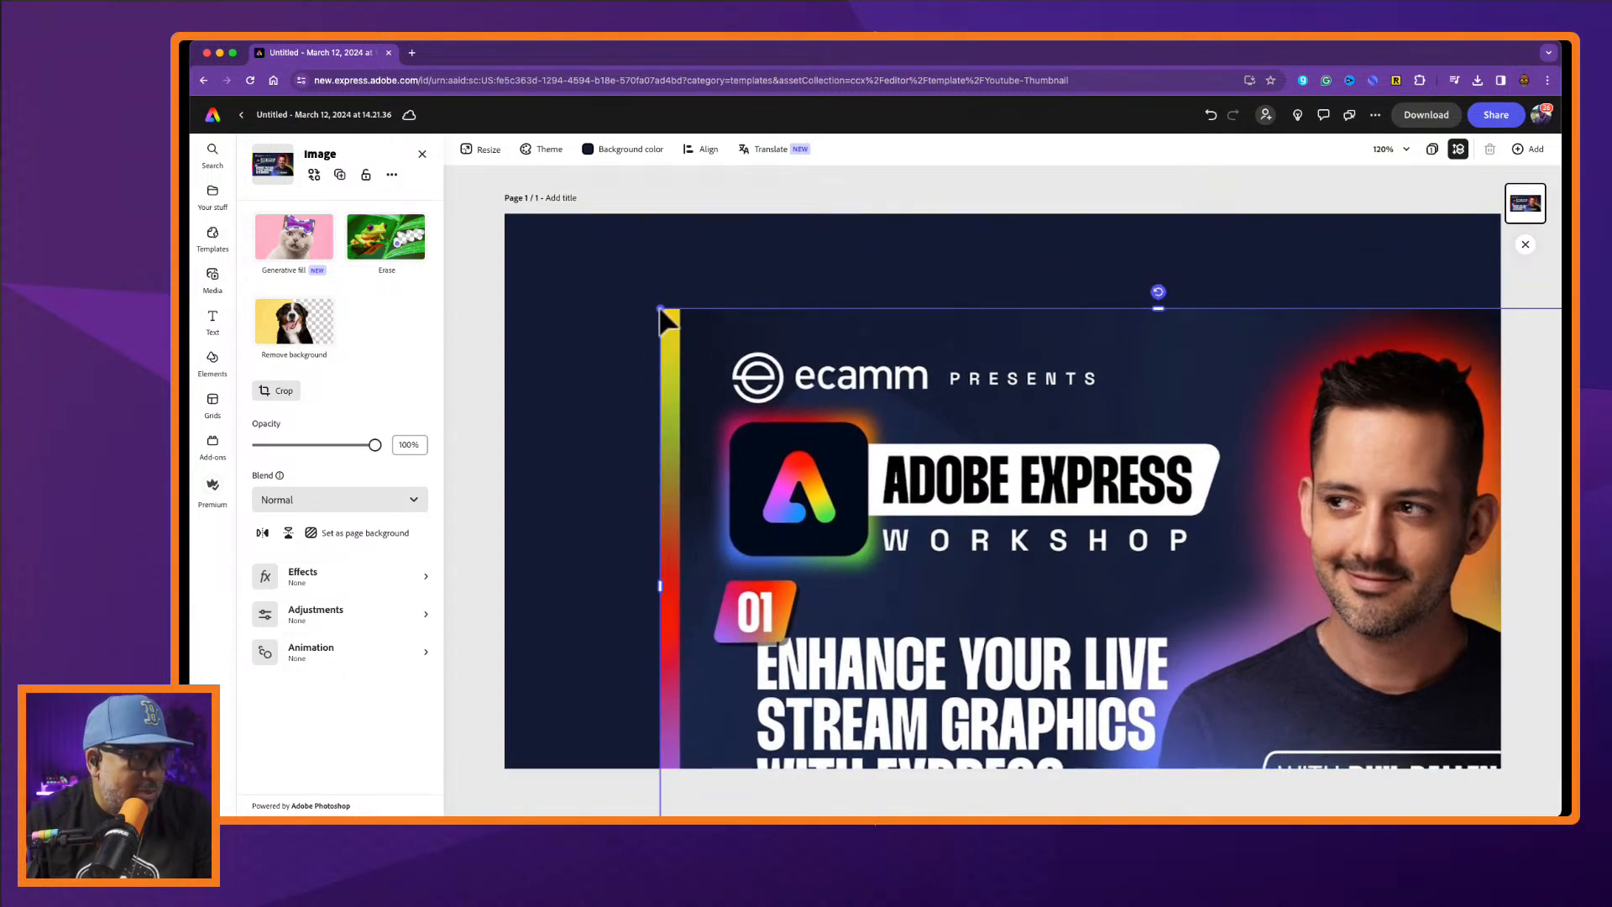
left_click_drag(661, 309, 1344, 687)
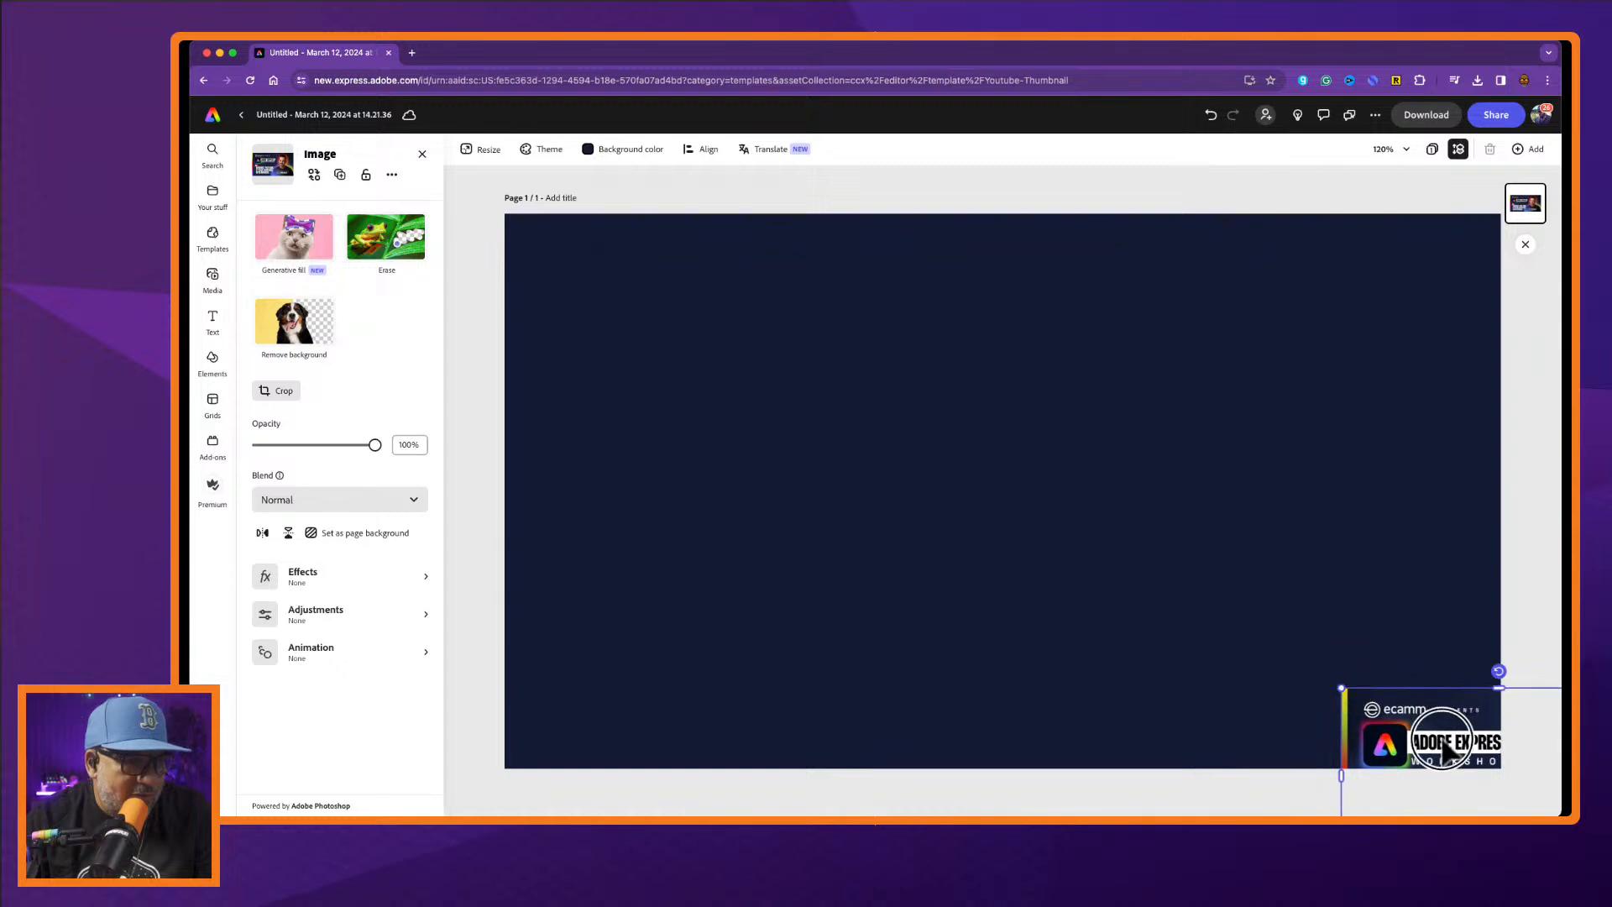
left_click_drag(1443, 738, 1264, 630)
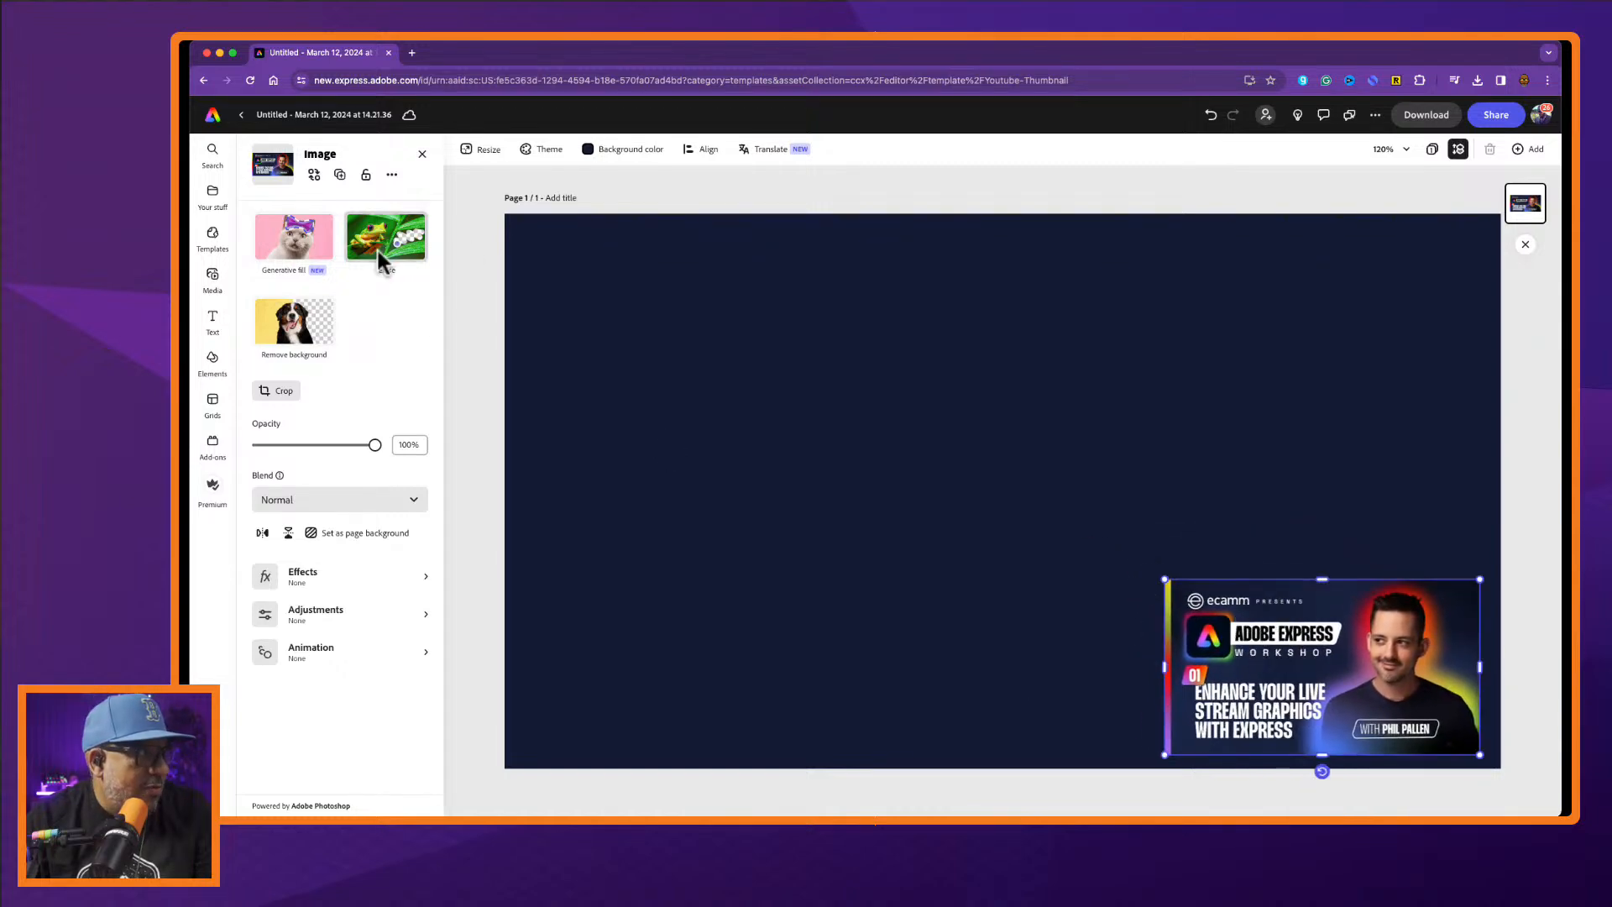
Add a text box to the page with the headline "ENHANCE YOUR LIVE STREAM GRAPHICS WITH EXPRESS".
left_click(215, 323)
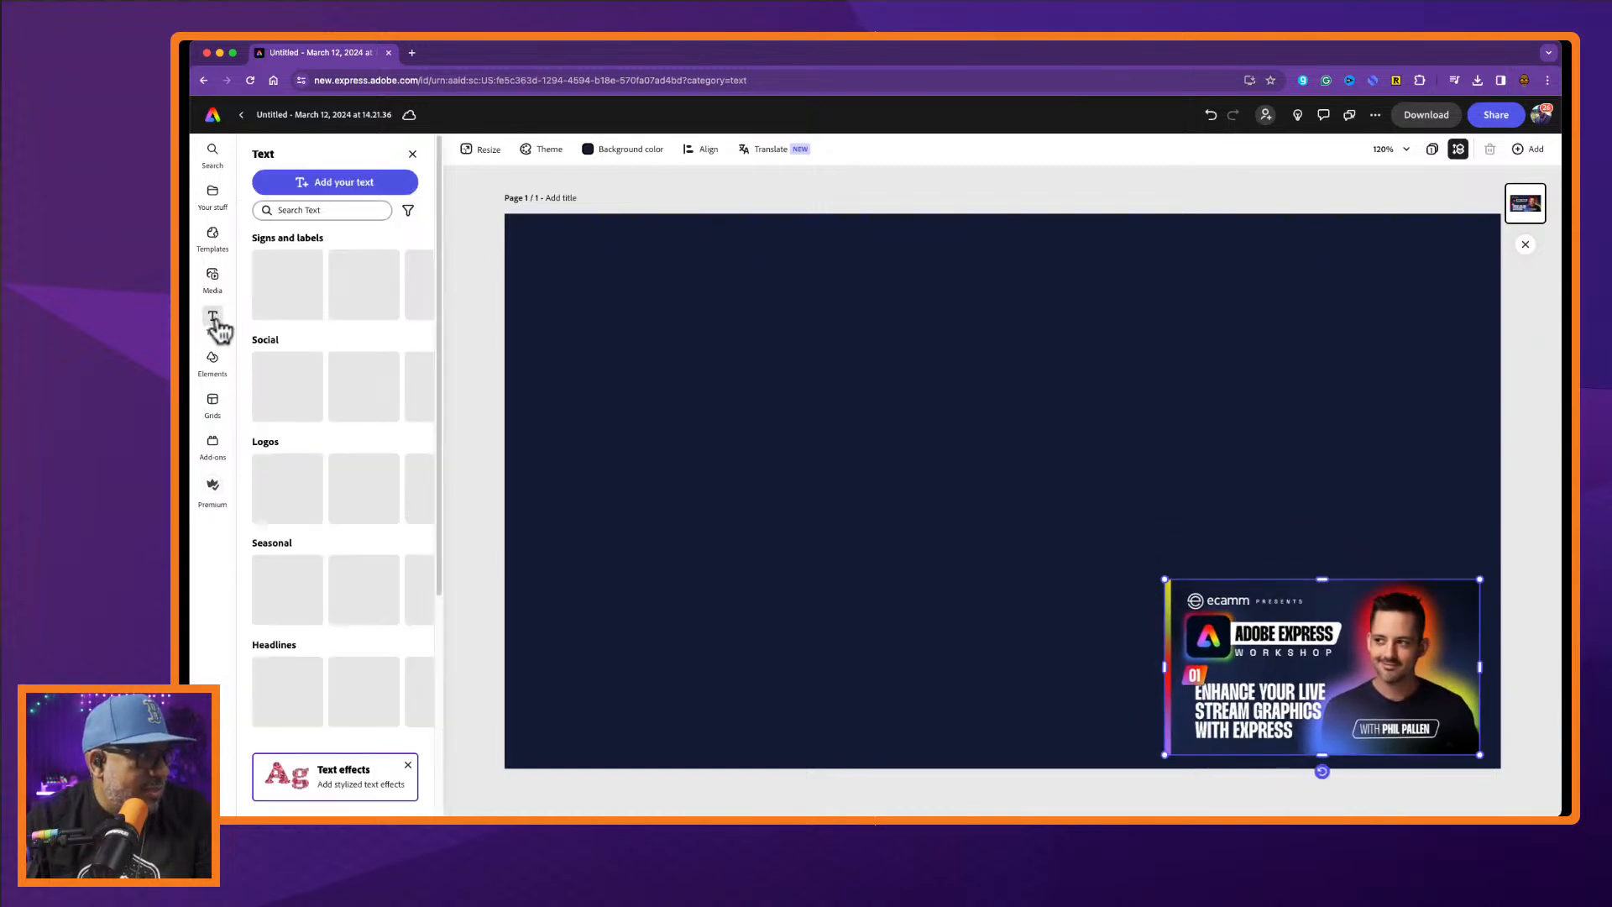
left_click(346, 182)
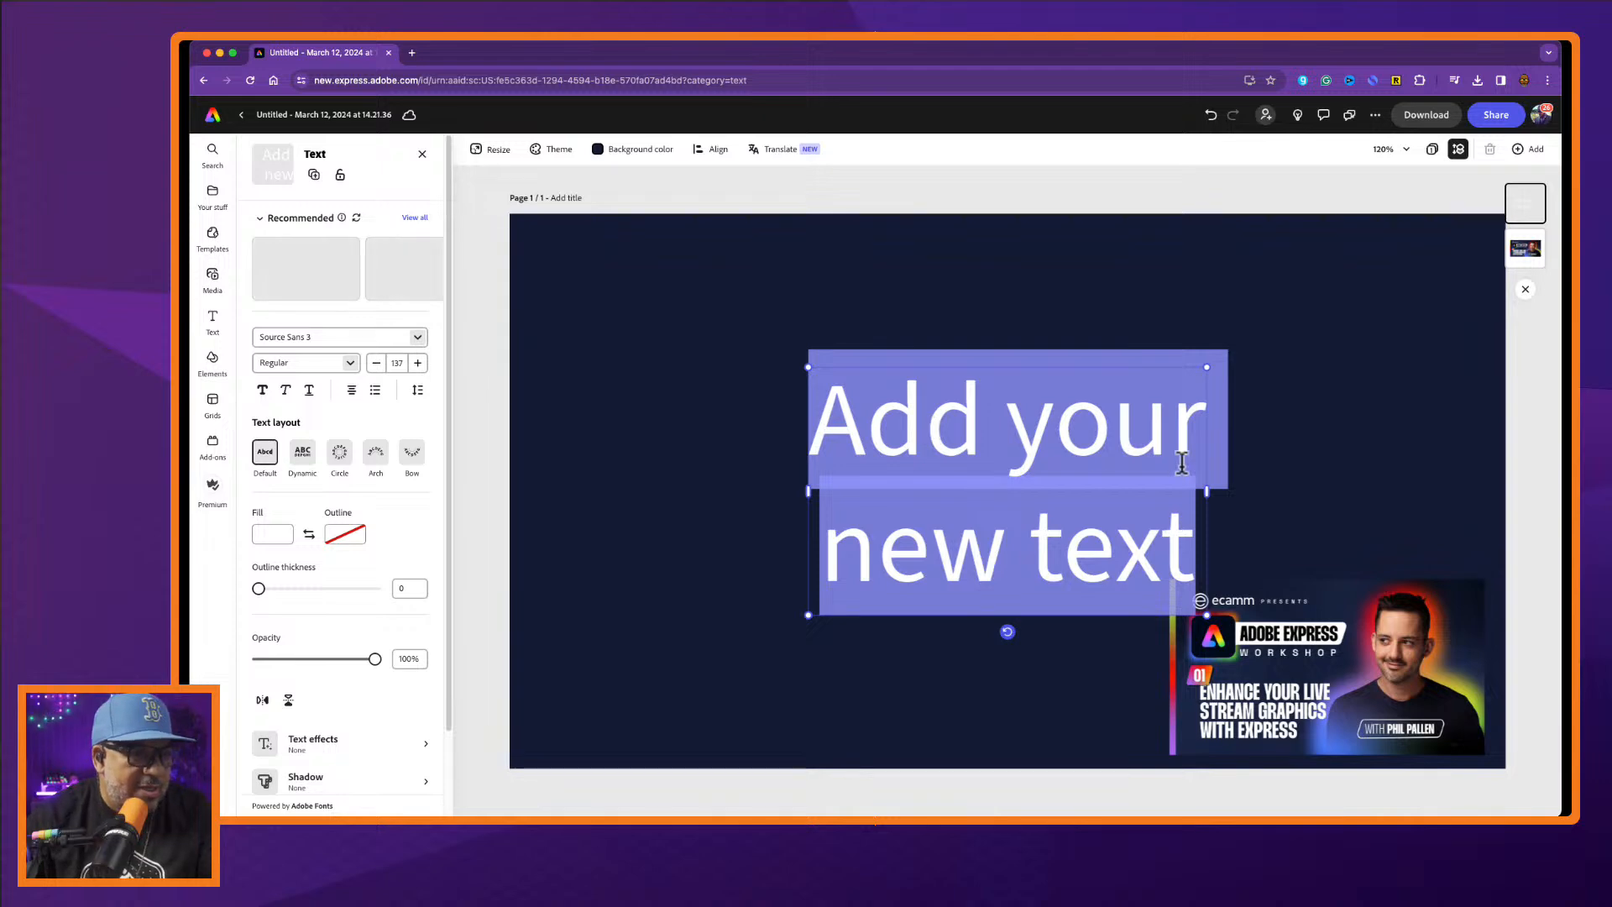
type("ENHANC")
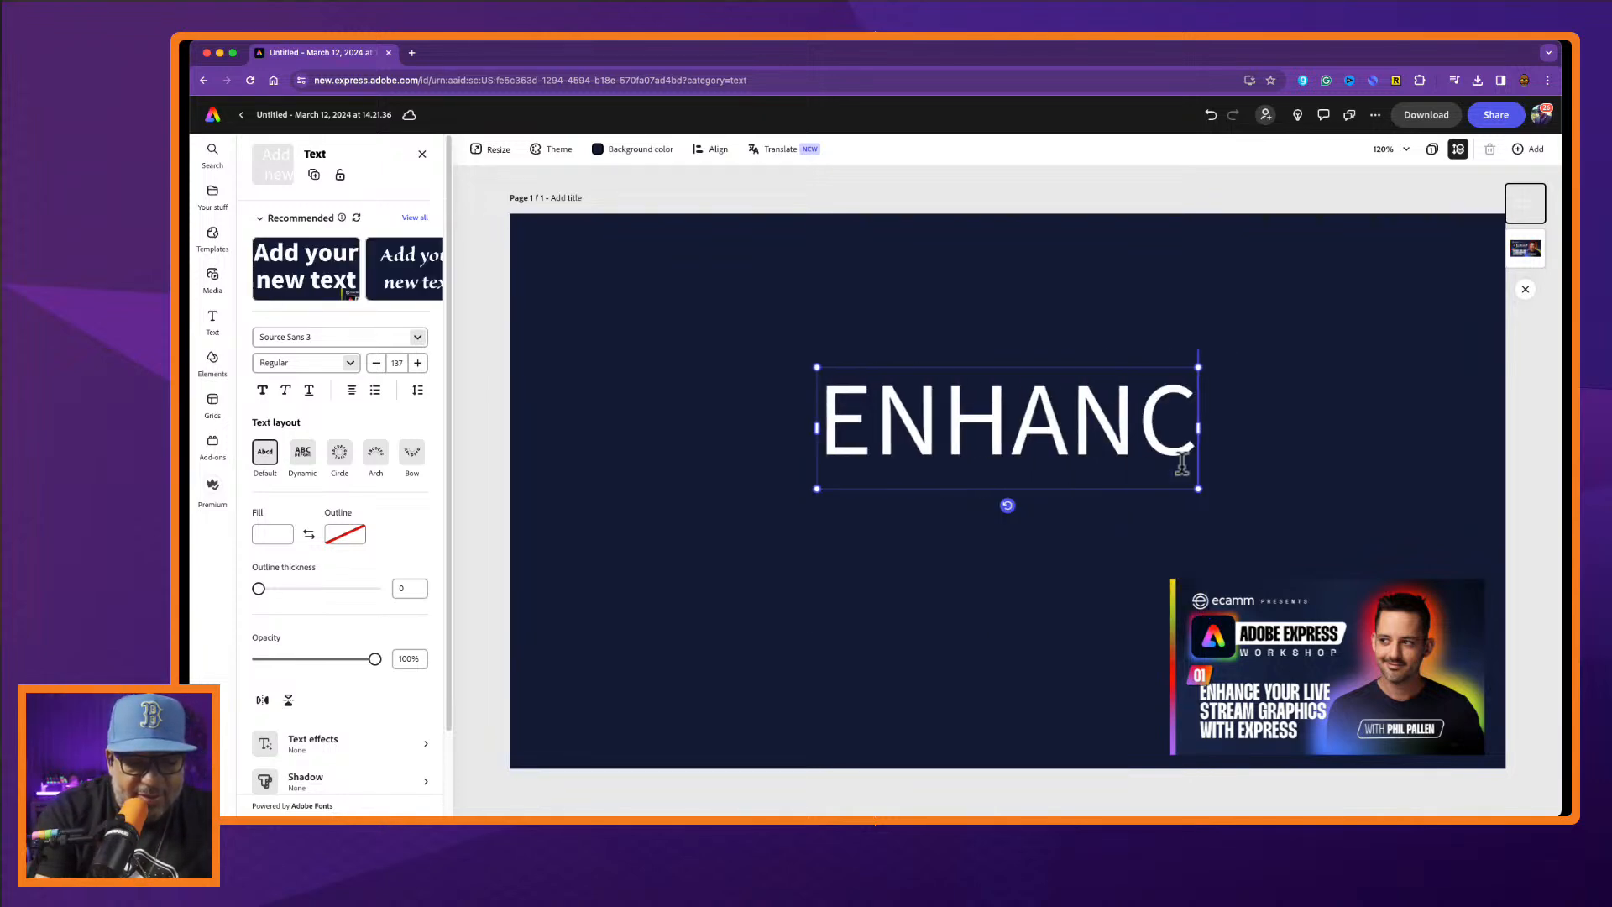
type("E YOU")
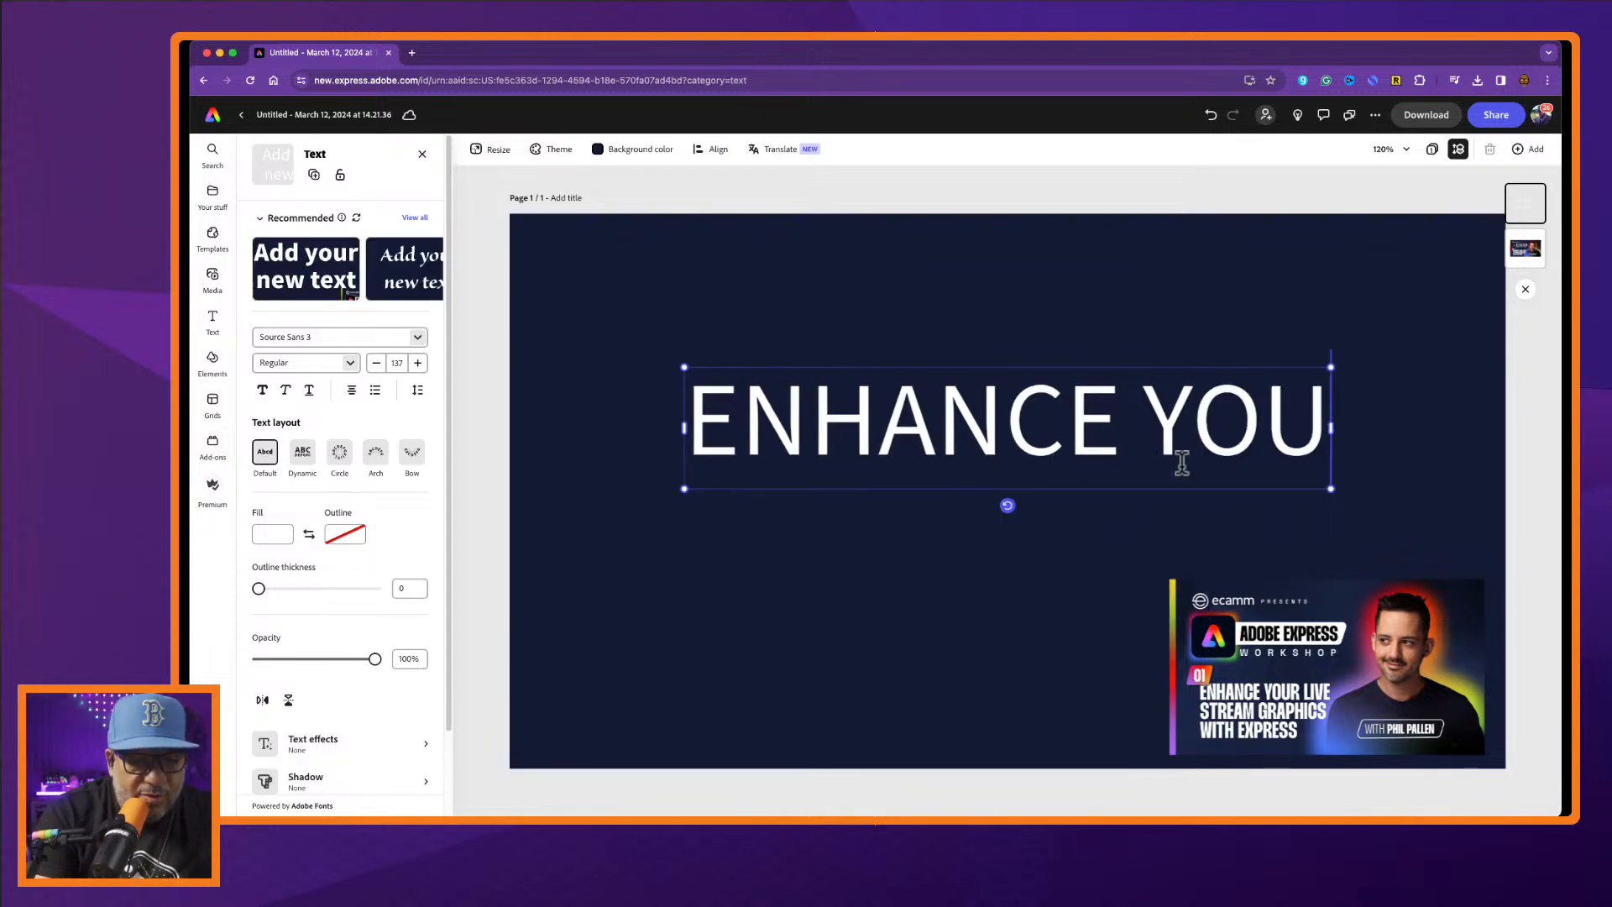
type("R LIVER")
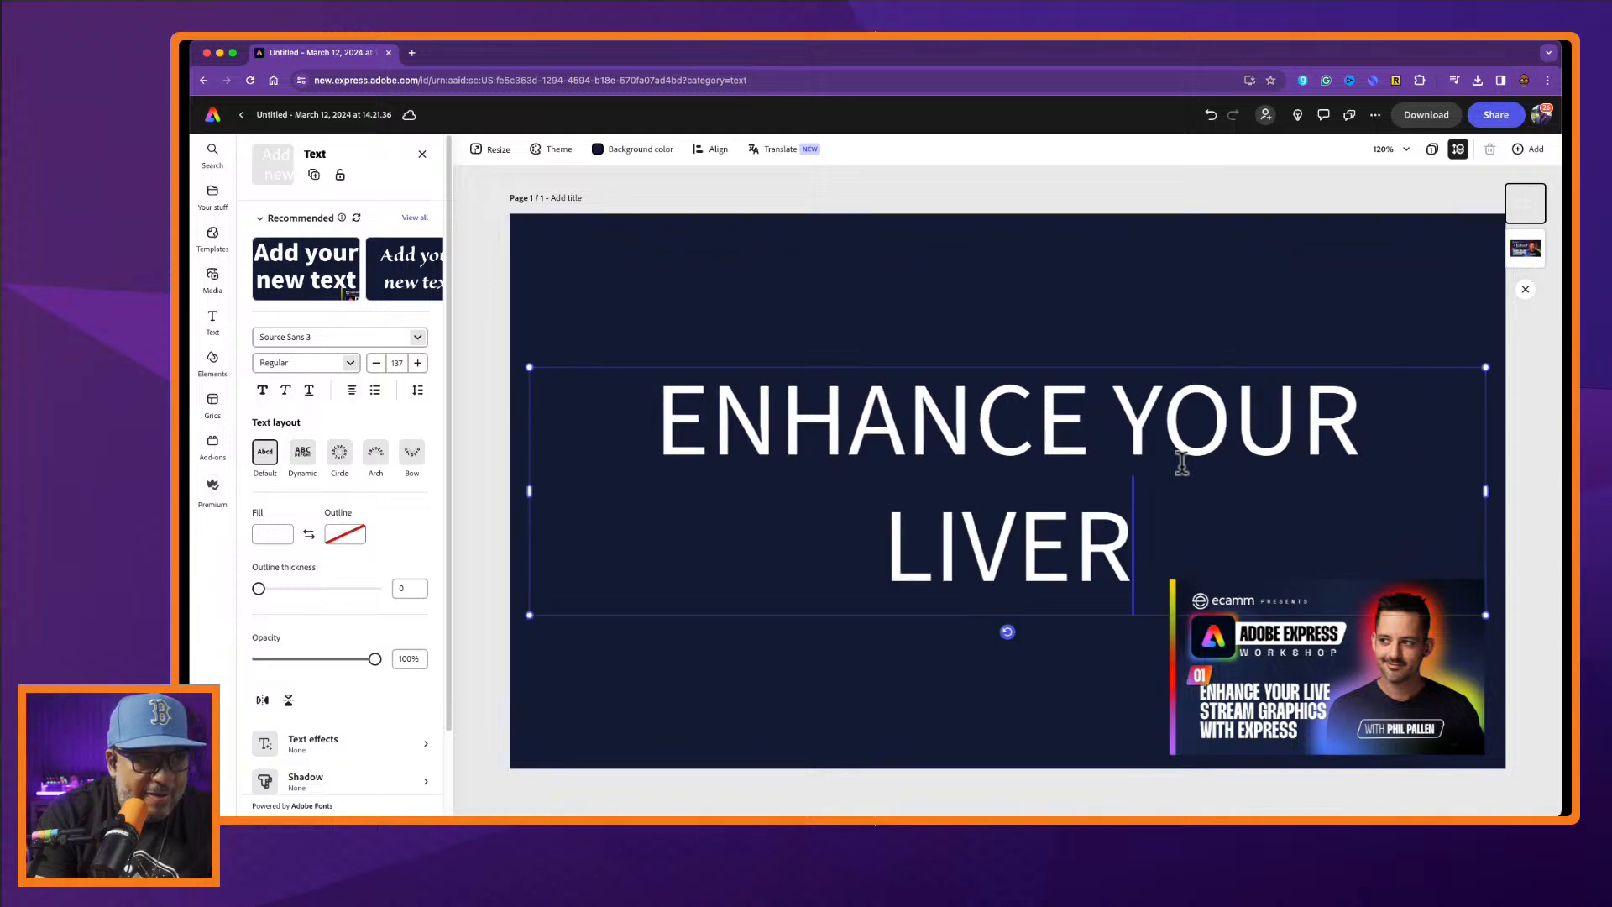
key("BackSpace")
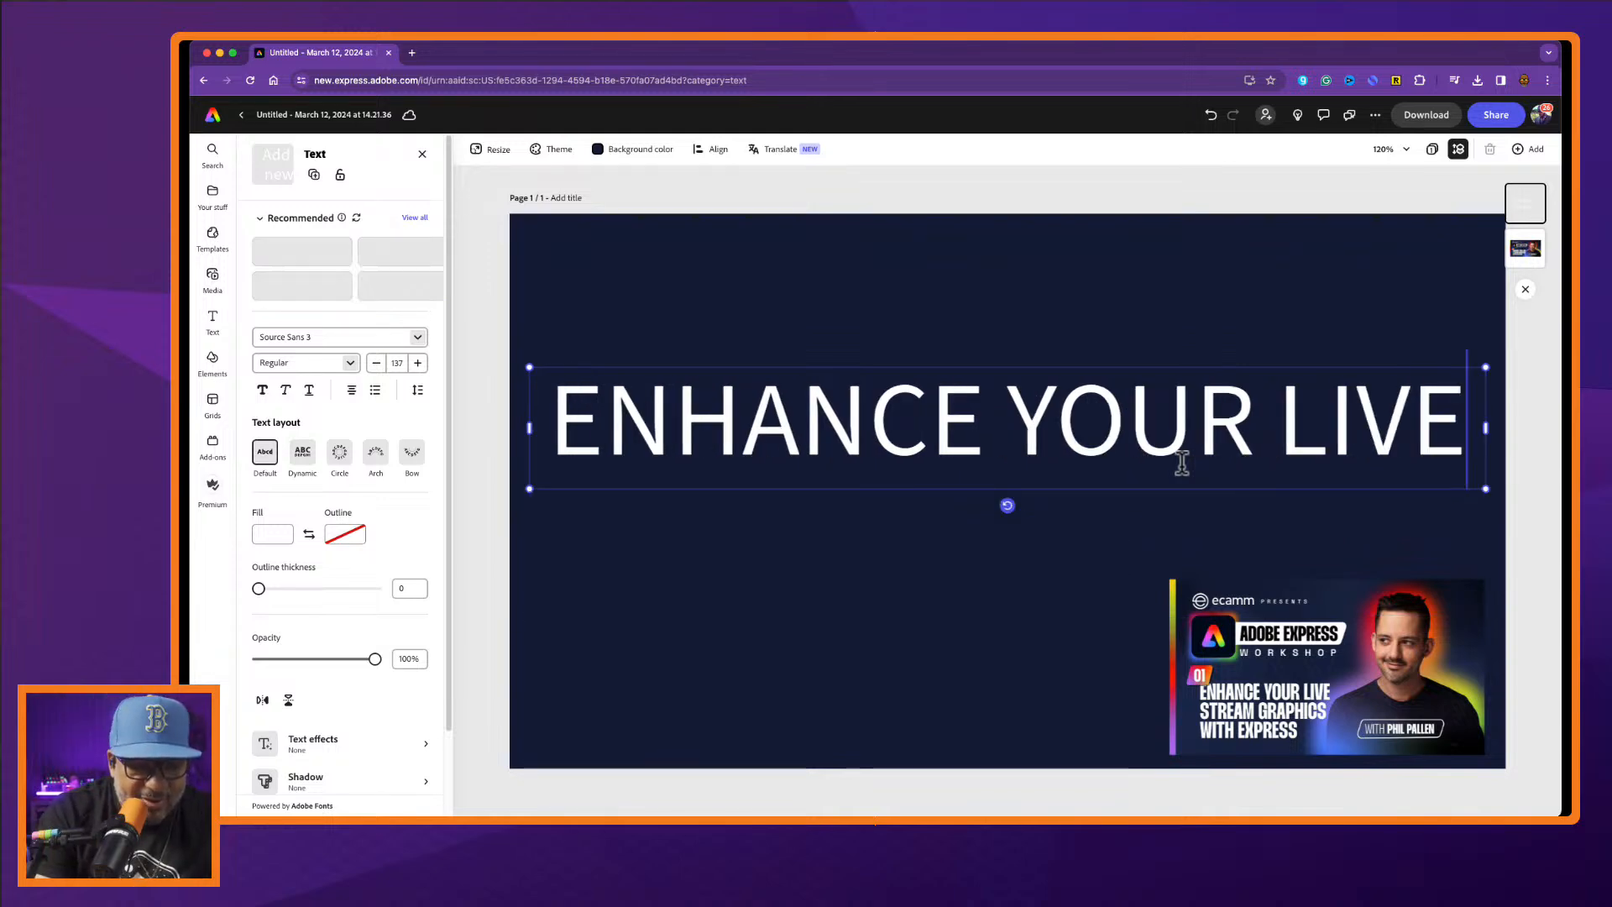
type("STEREAM")
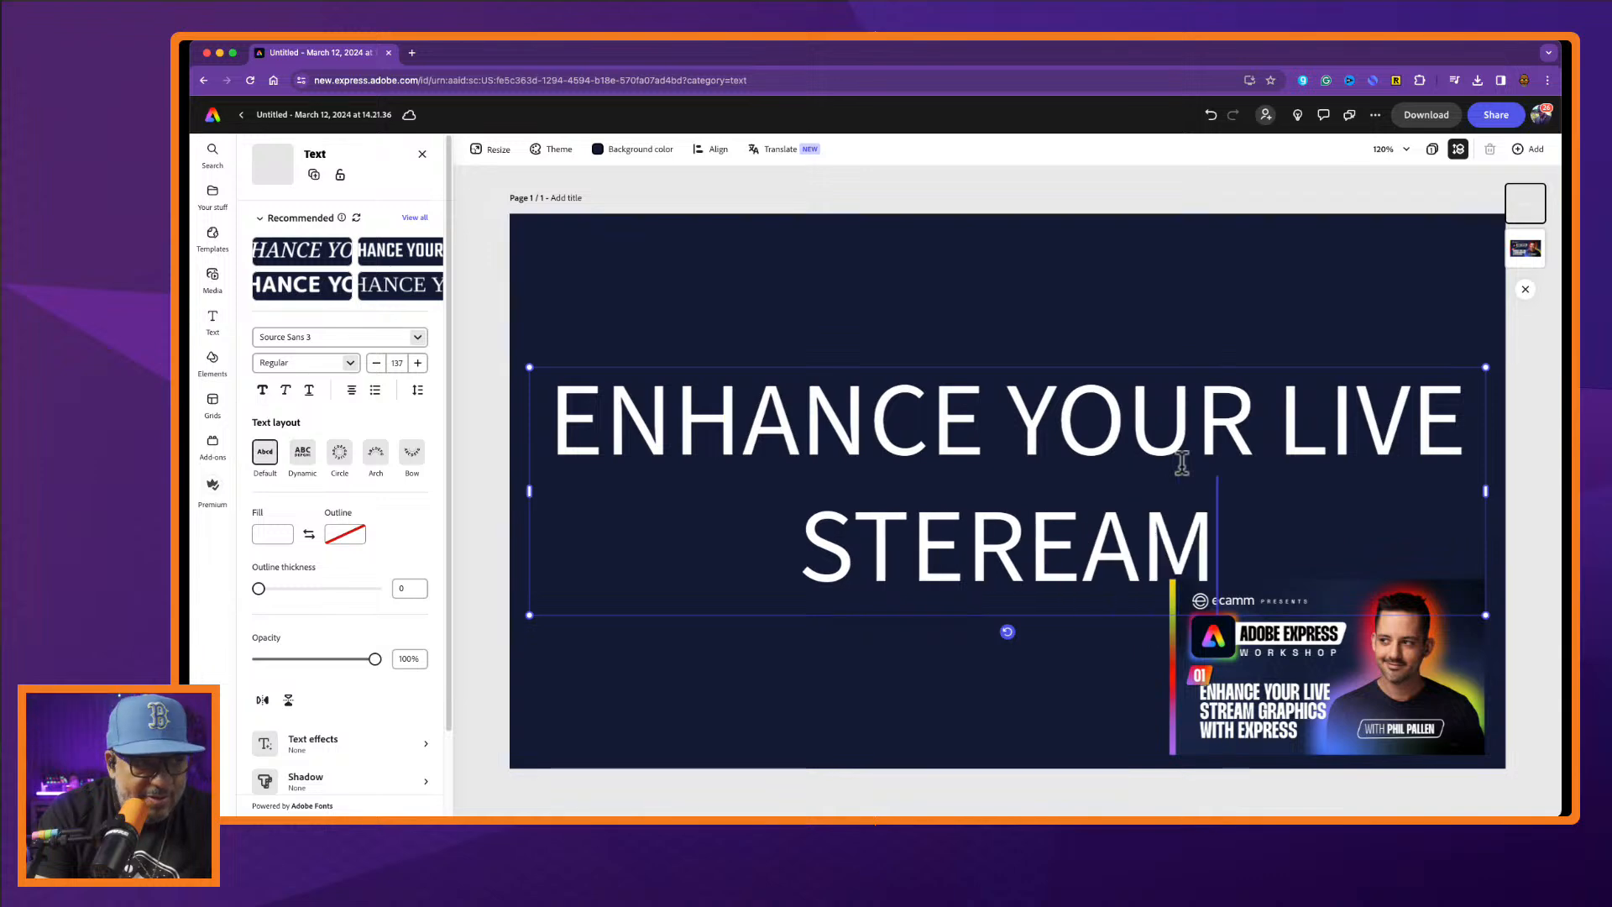
key("BackSpace")
key("BackSpace")
key("BackSpace")
key("BackSpace")
key("BackSpace")
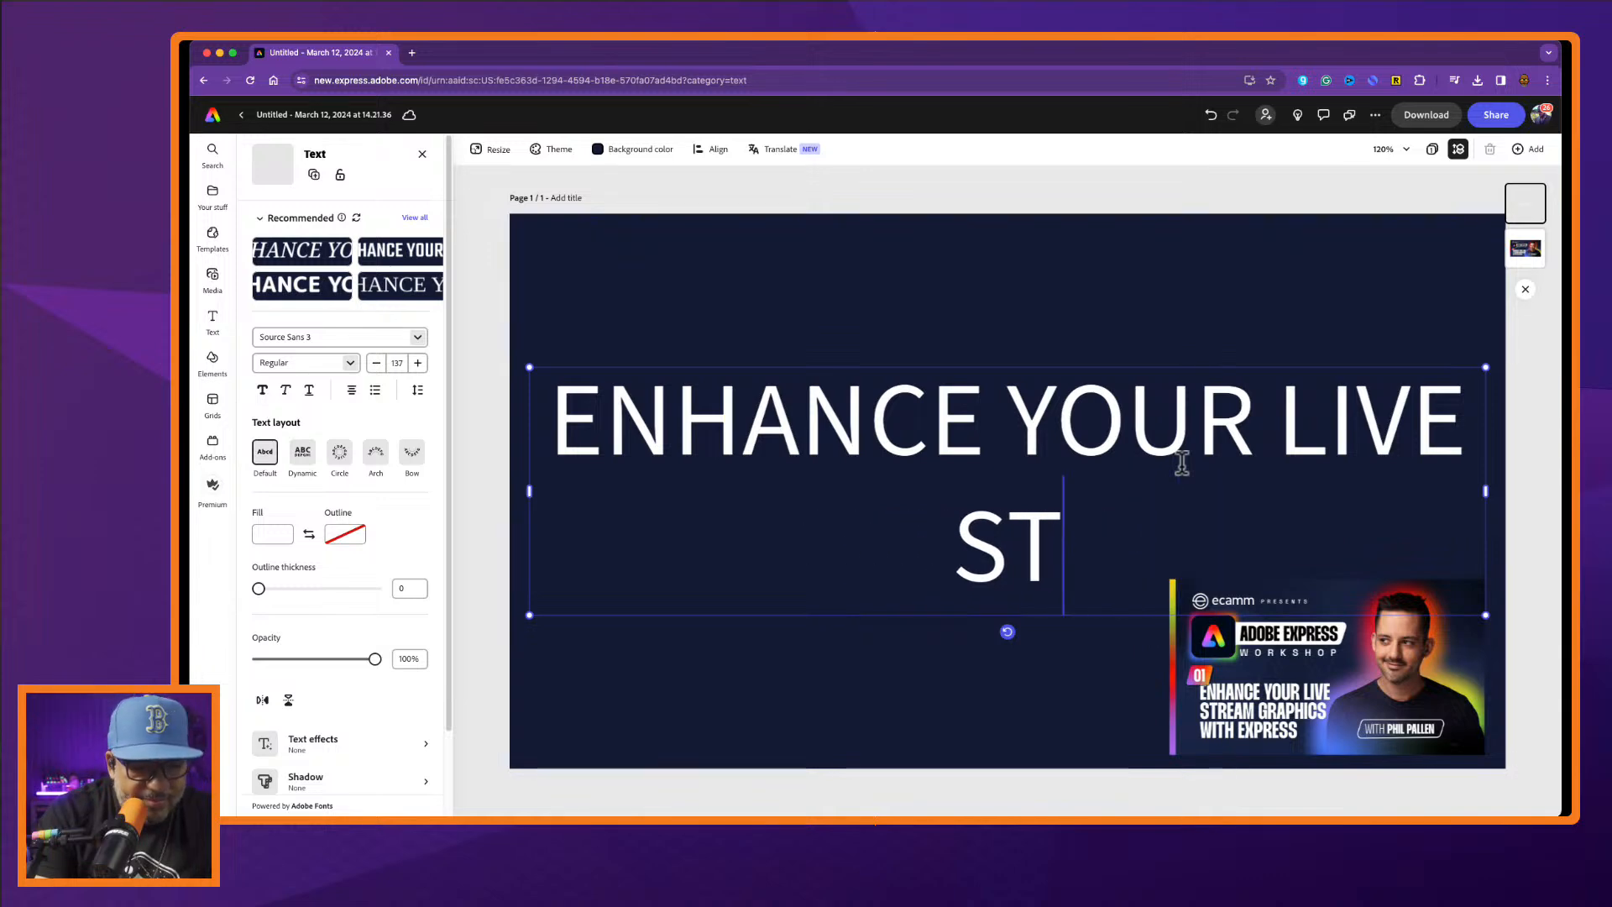
type("REAM GRAPH")
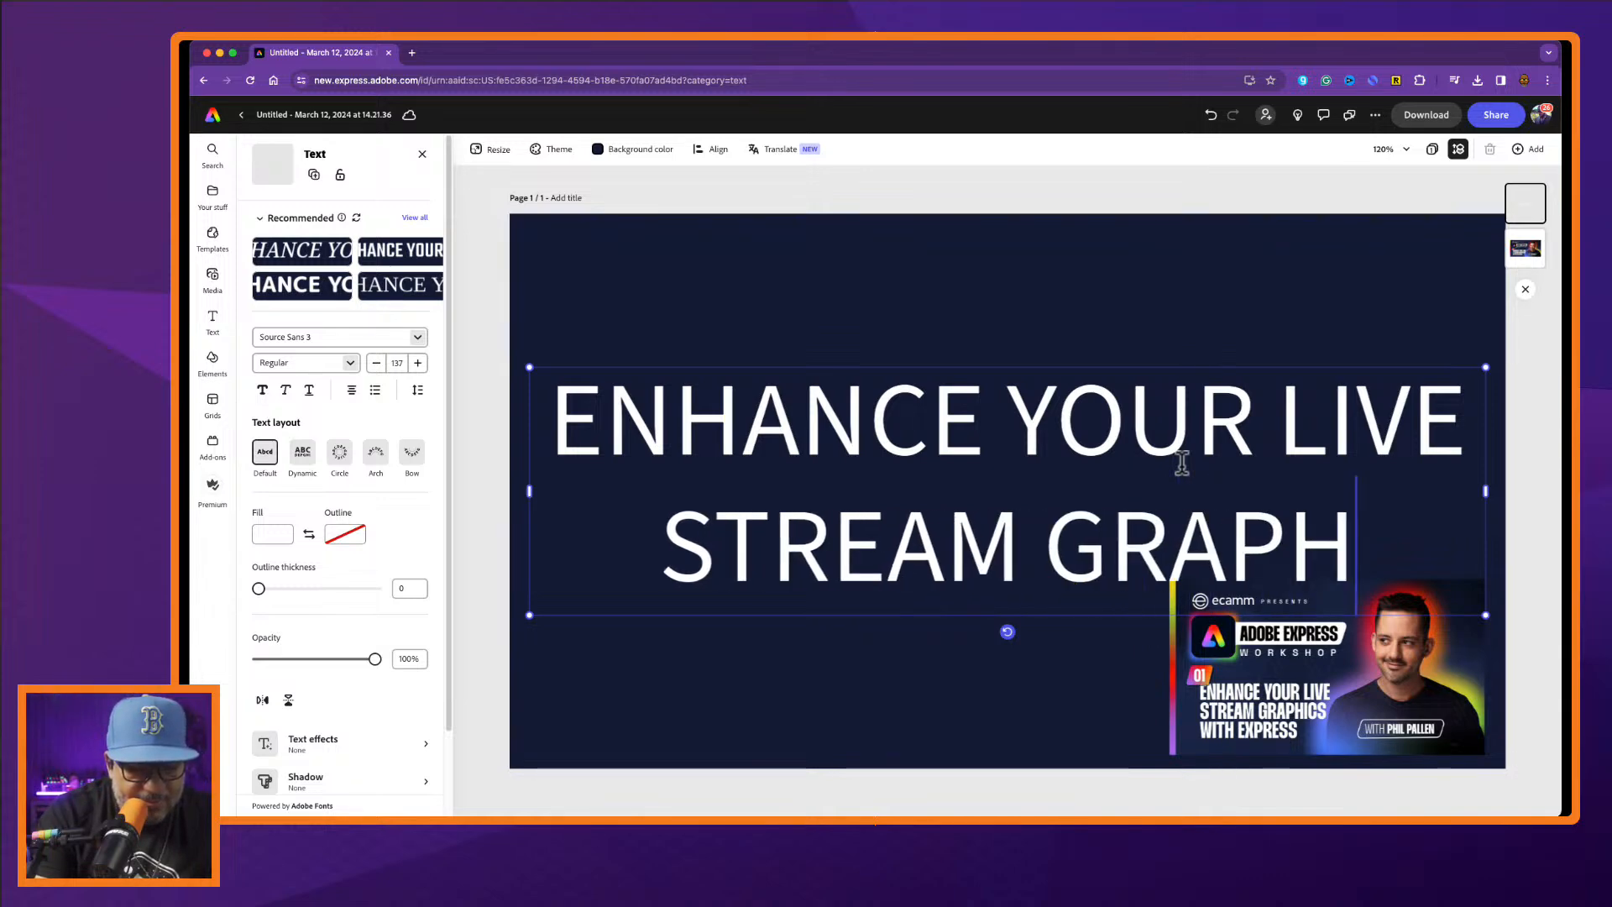
type("ICS")
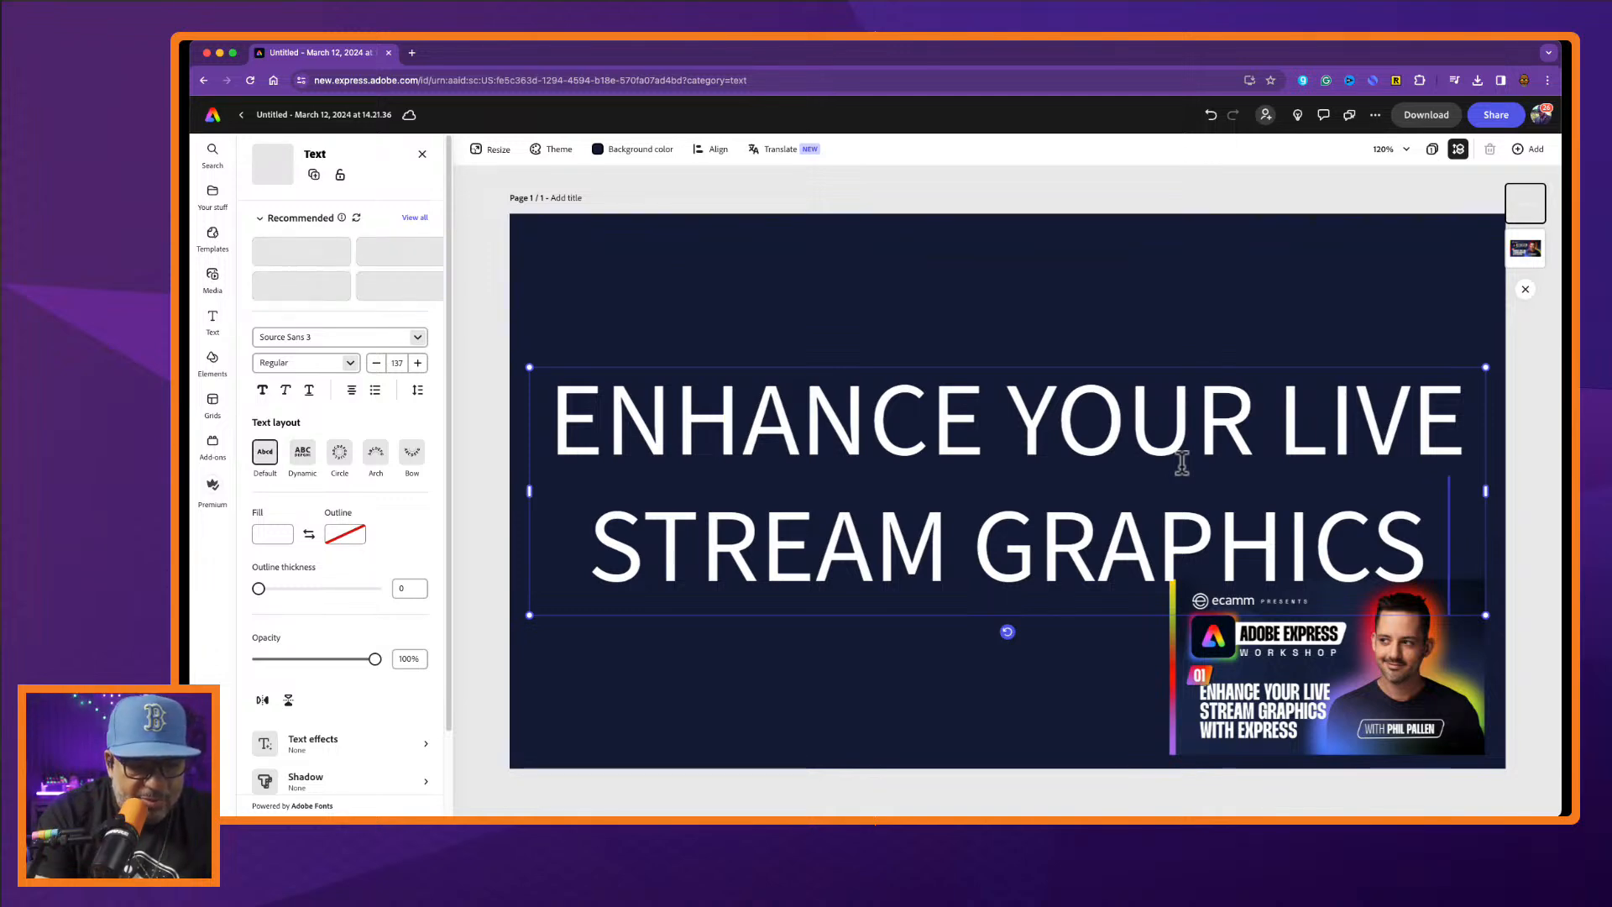
type(" WITH EX")
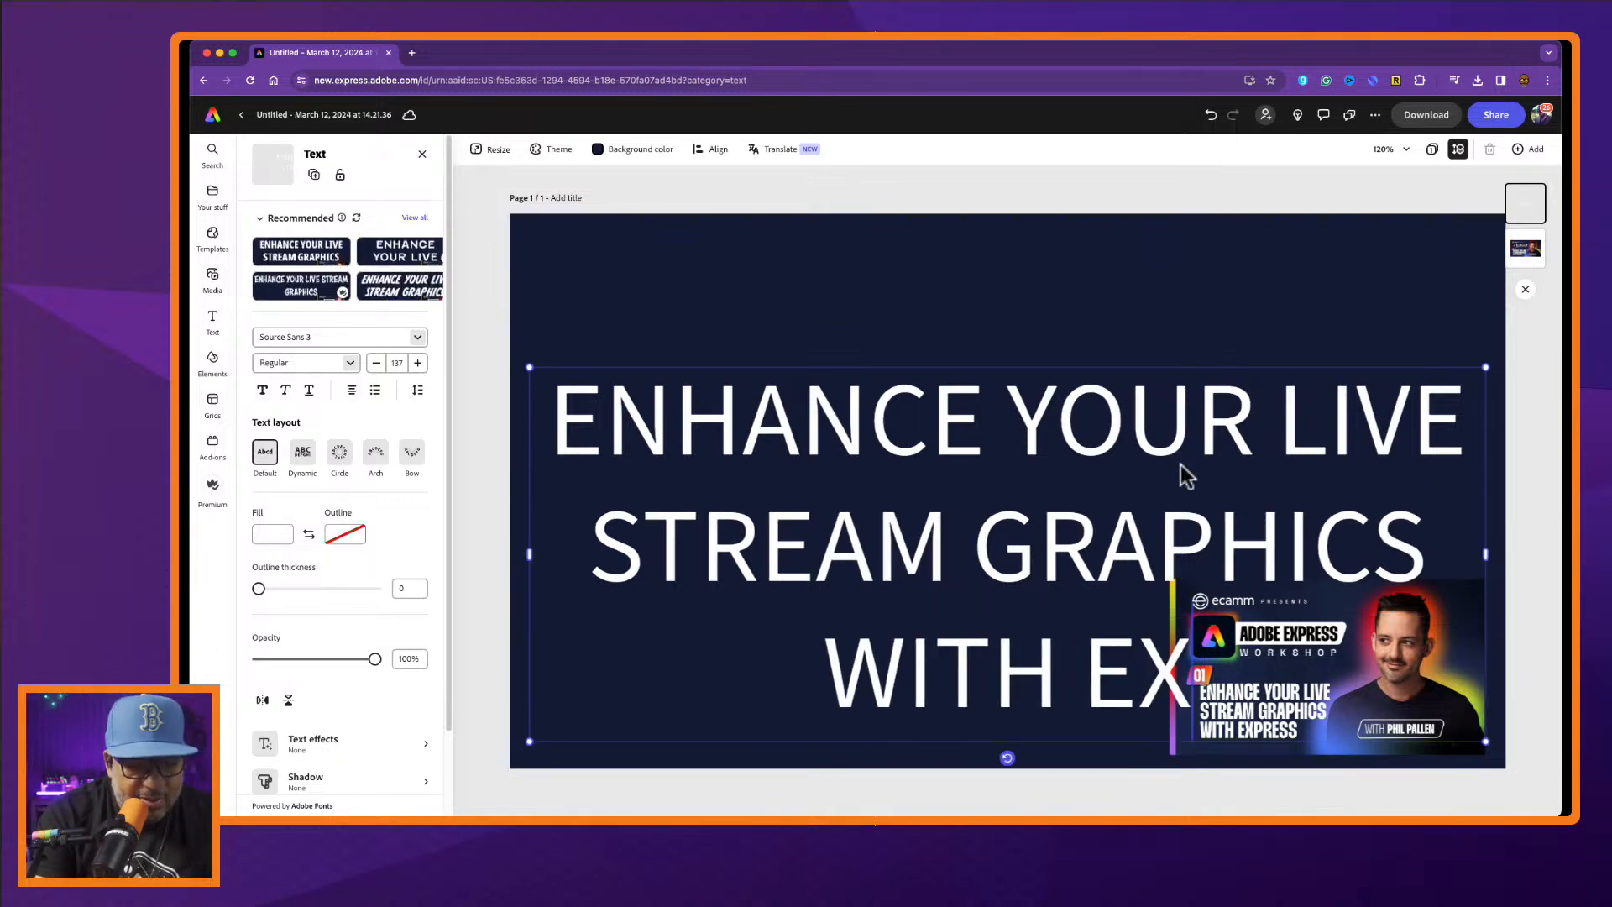
type("PRESS")
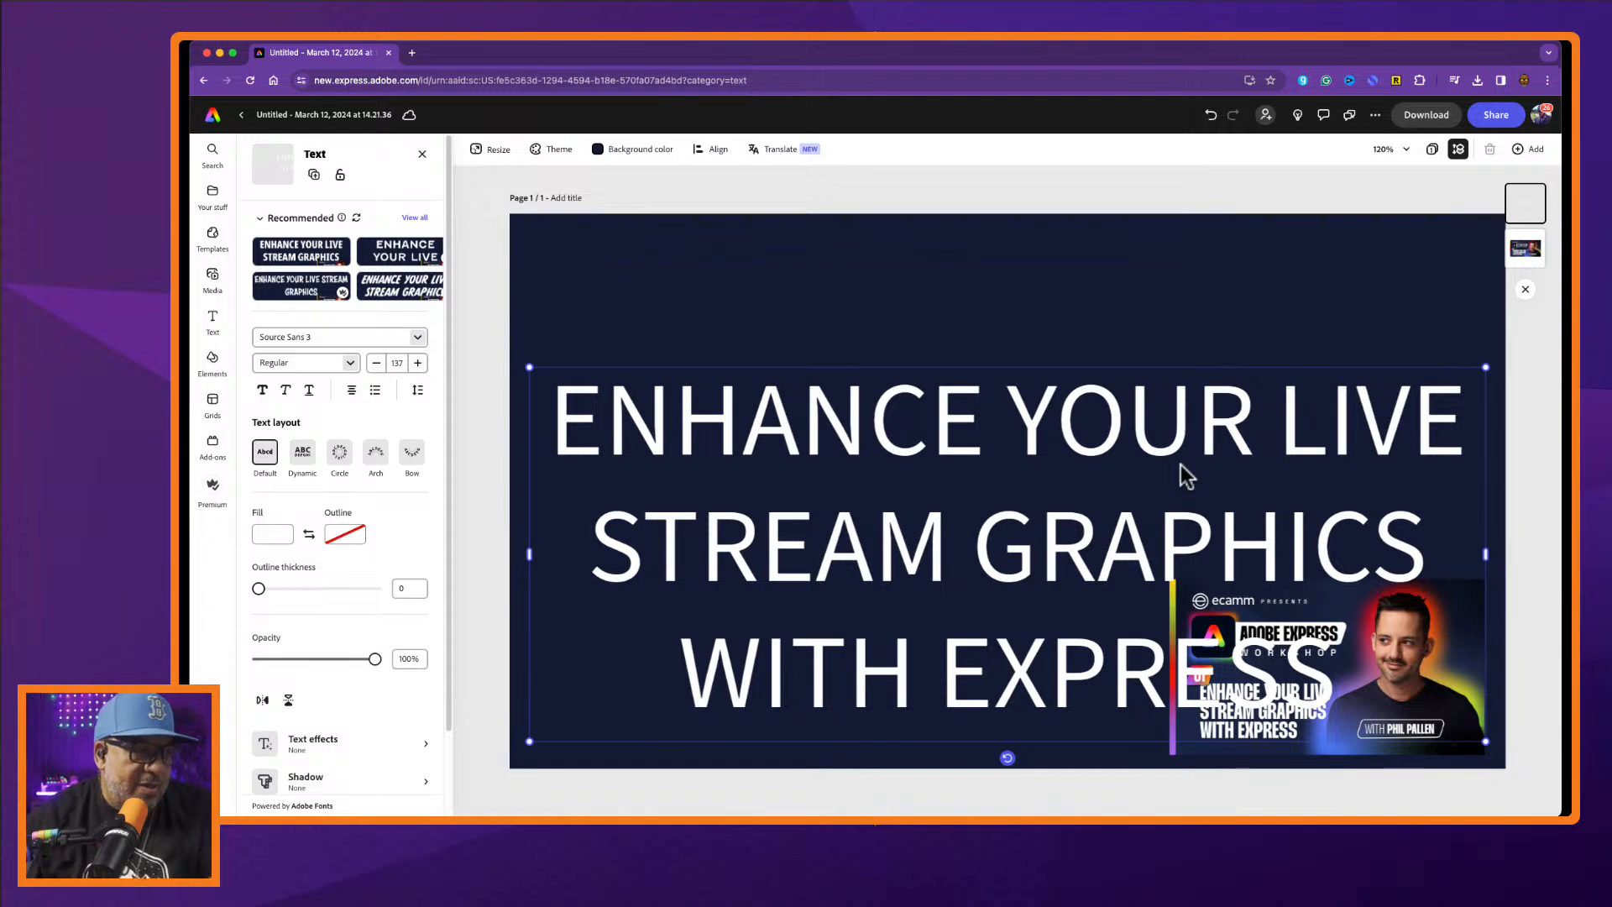
Left-align the headline text and set its font to Bebas Kai Regular.
left_click(351, 392)
left_click(329, 422)
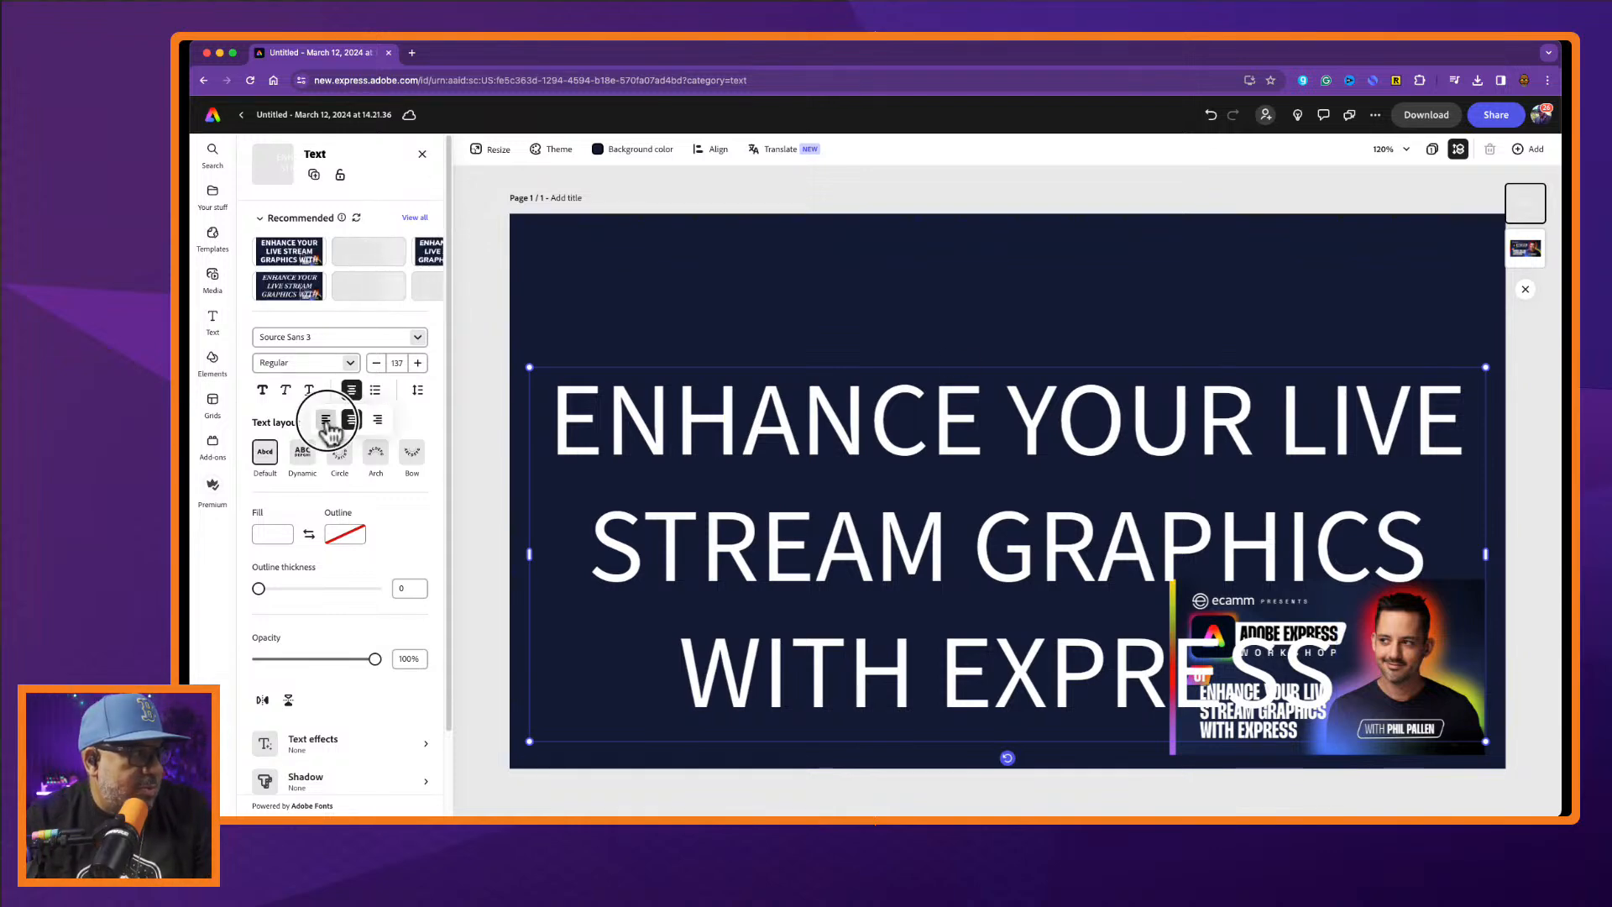
left_click(330, 339)
type("bebas")
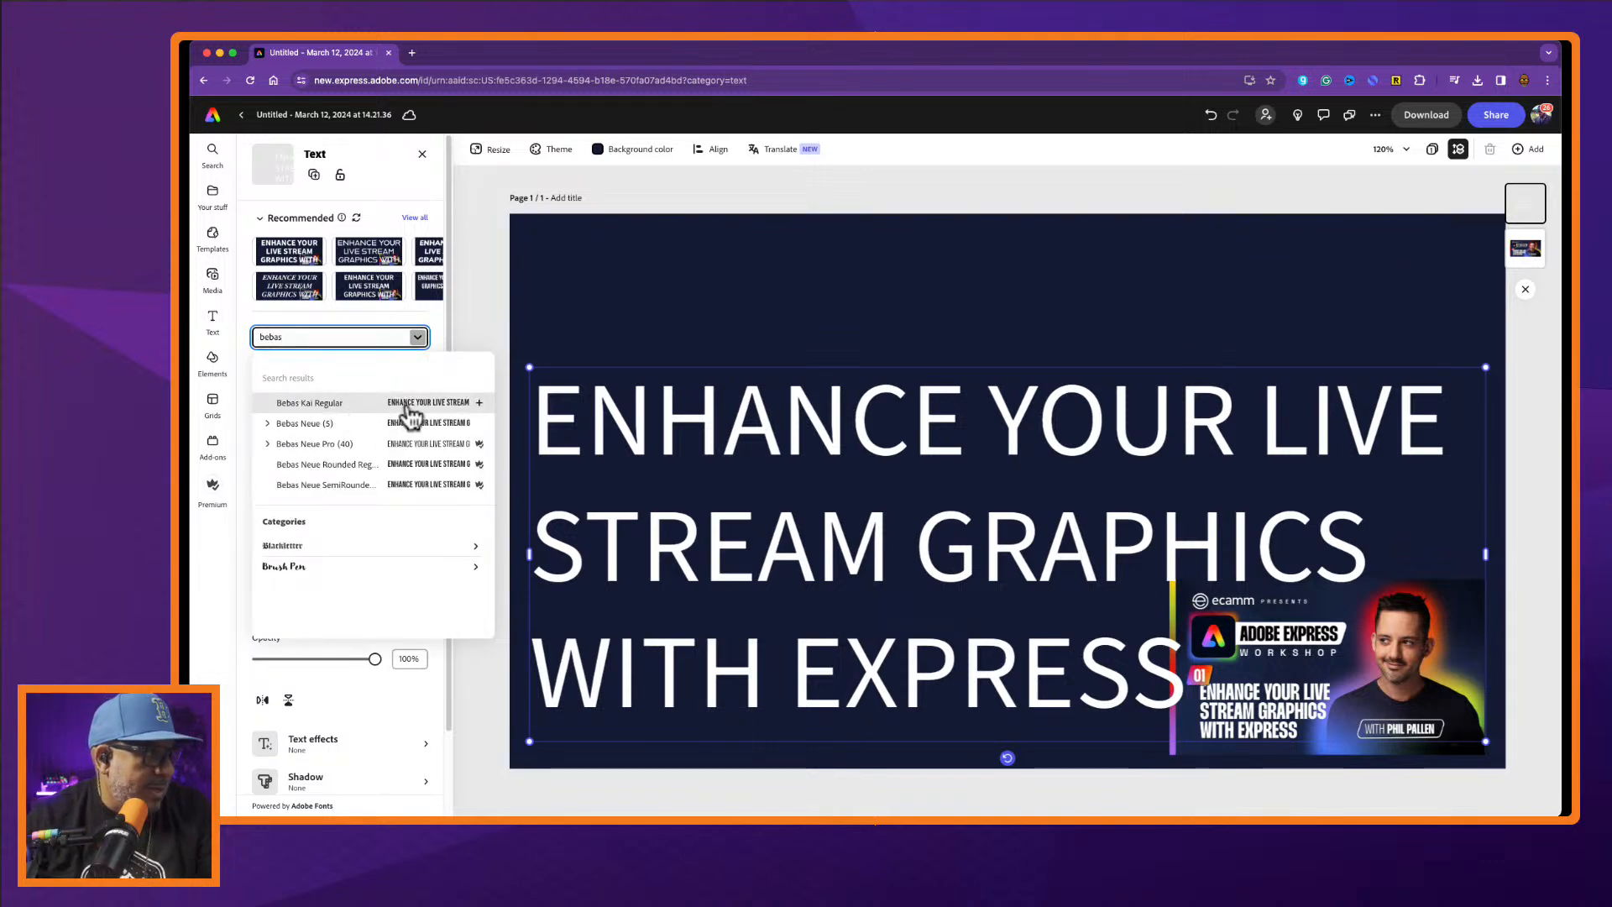
left_click(408, 404)
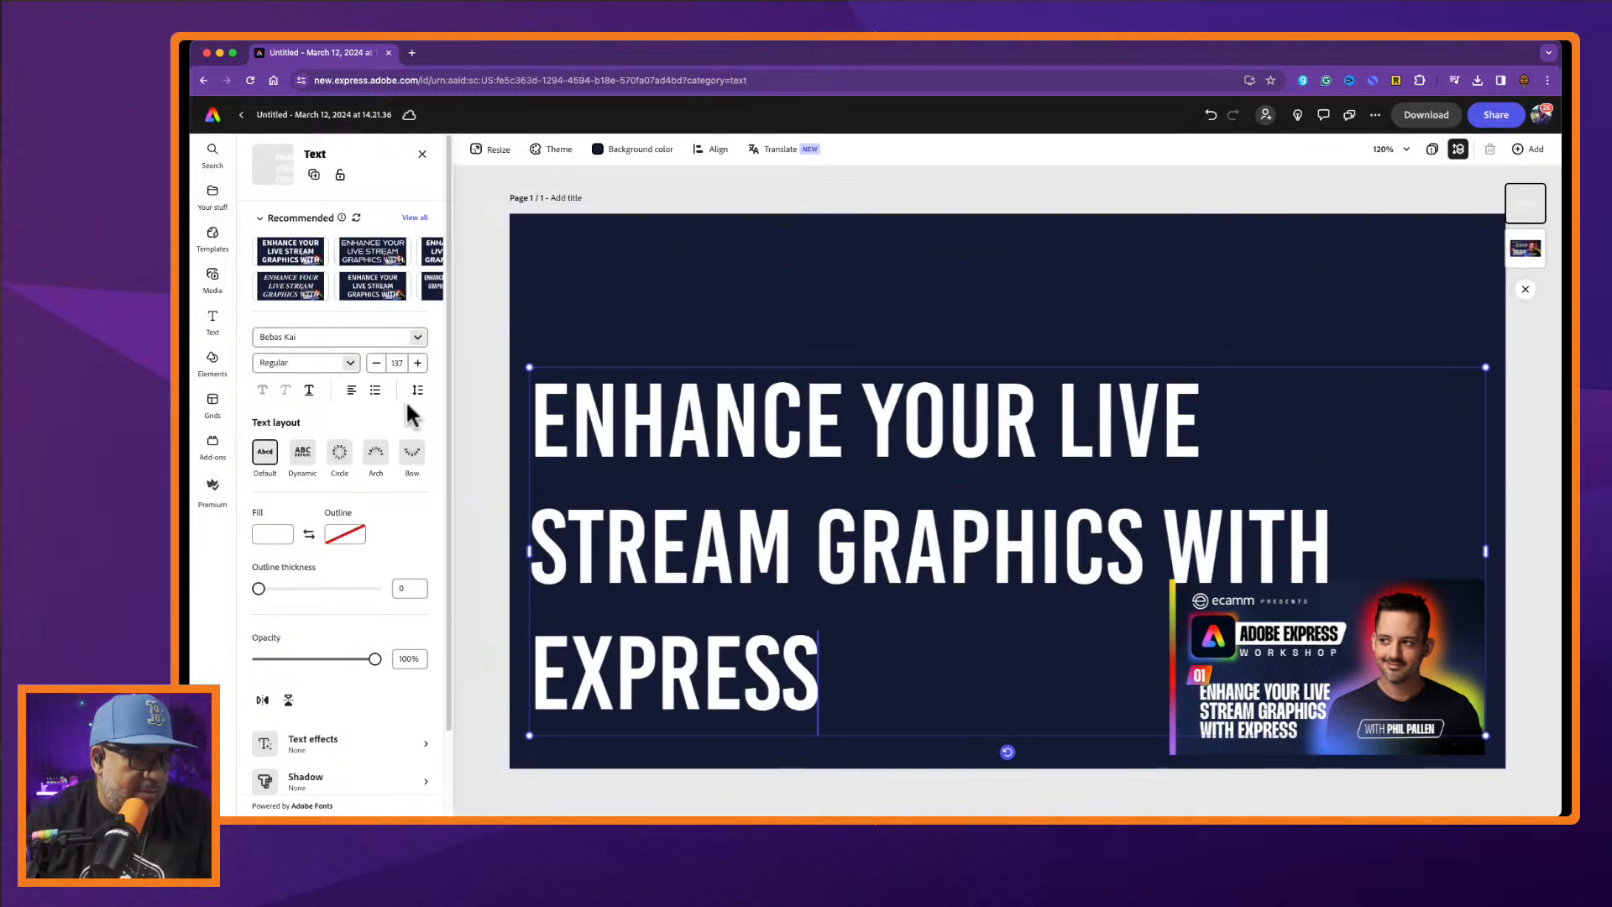
Change the headline font to Bebas Neue and narrow the text box so the headline wraps onto three lines beside the workshop image.
left_click(417, 338)
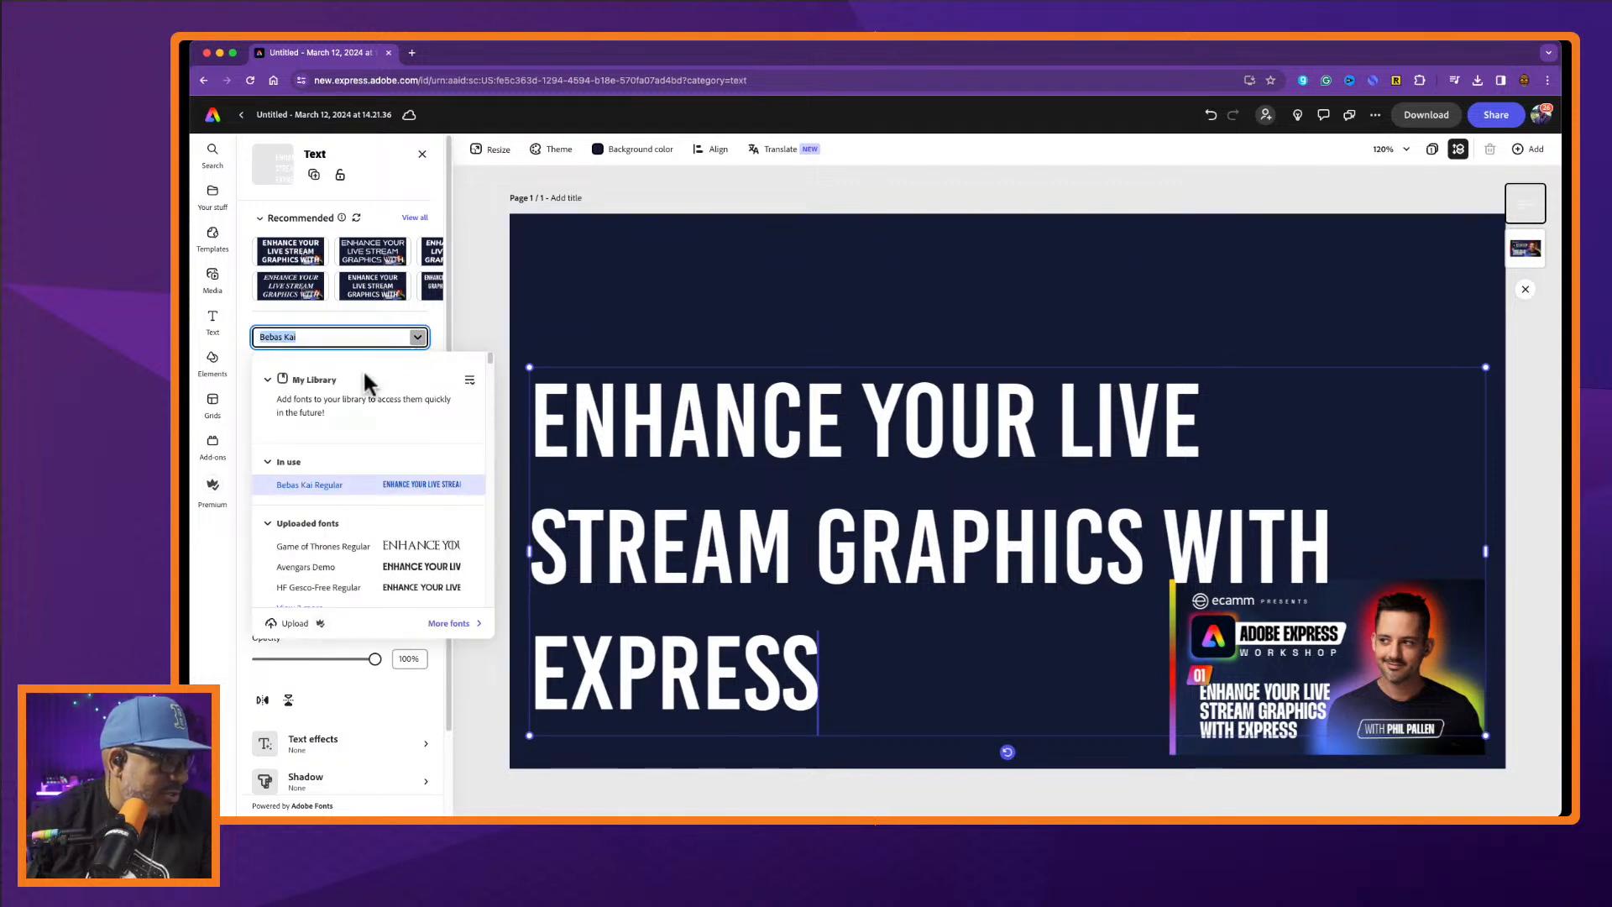
type("b")
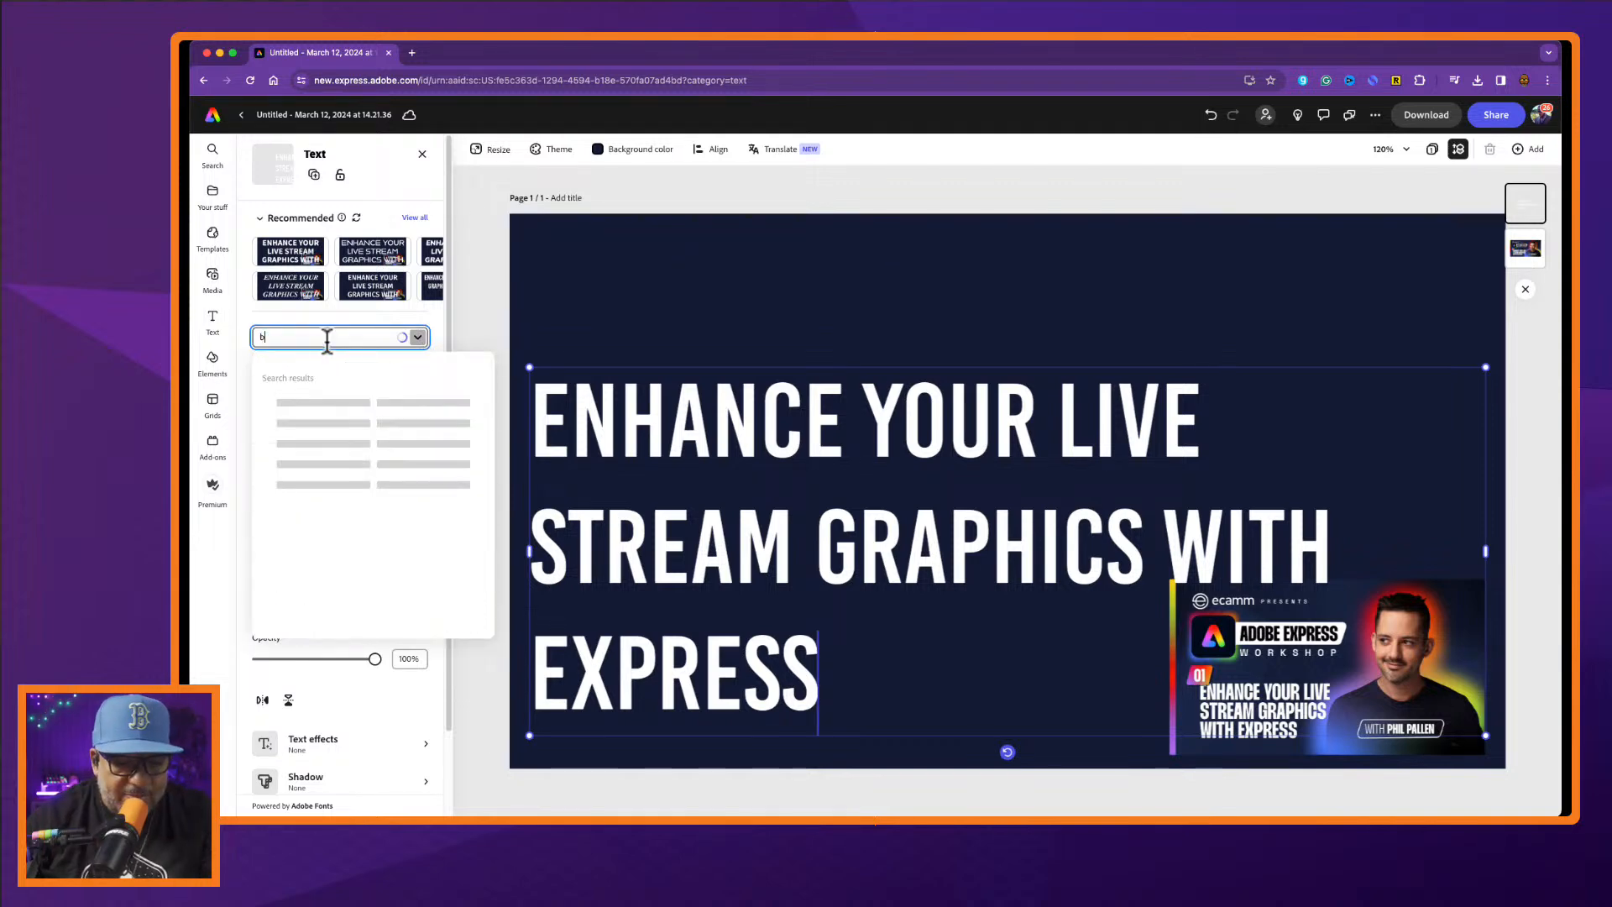
type("ebas")
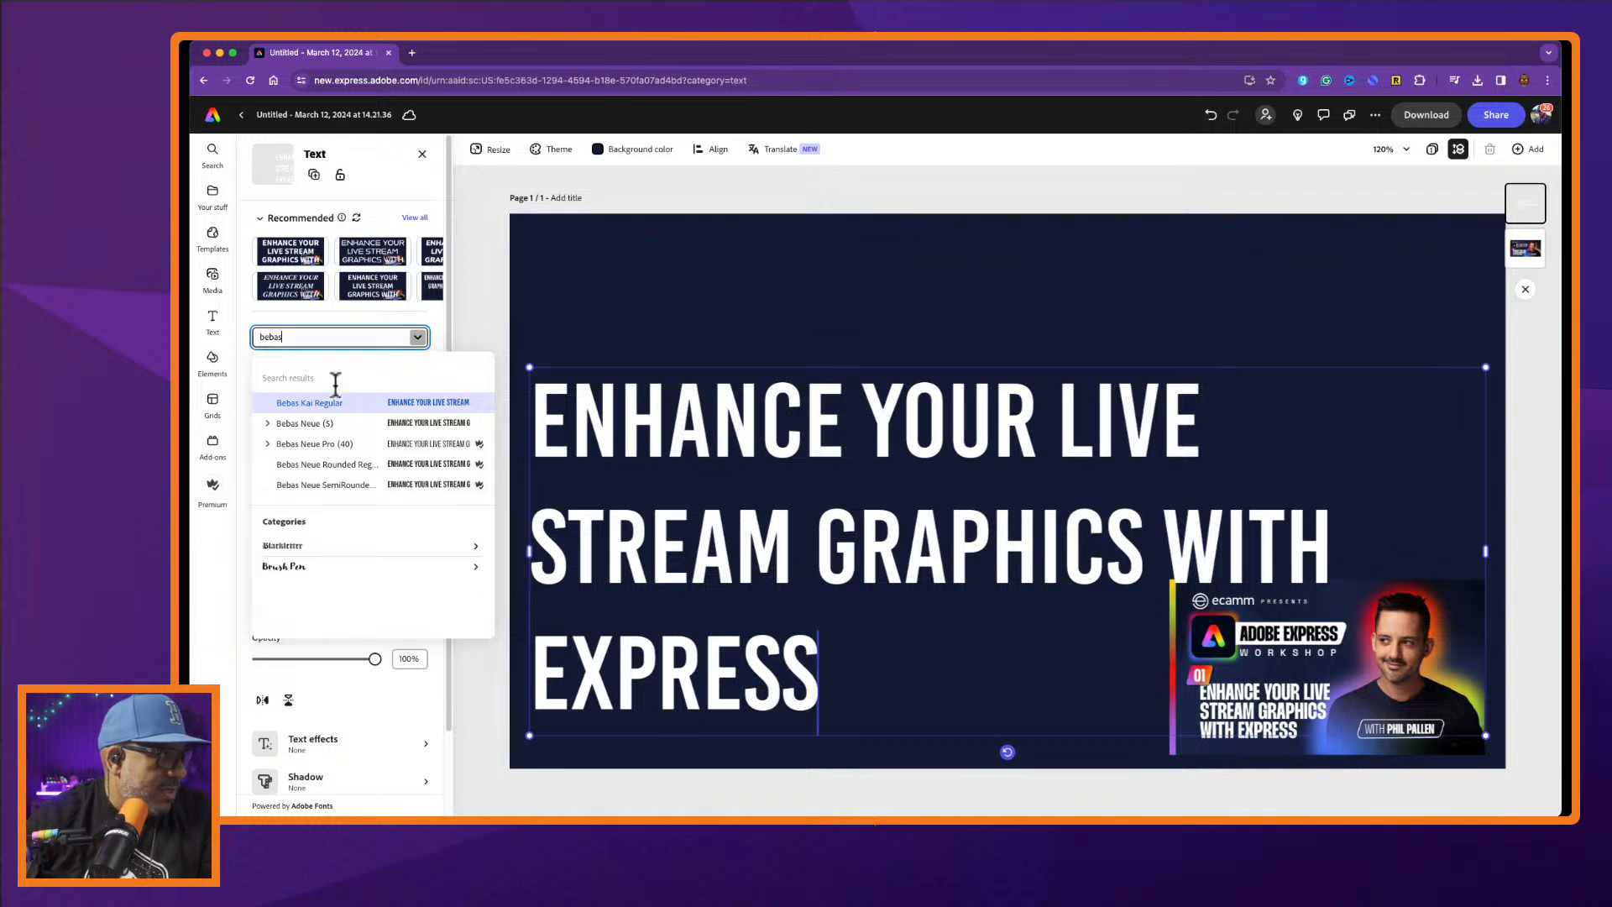
left_click(412, 424)
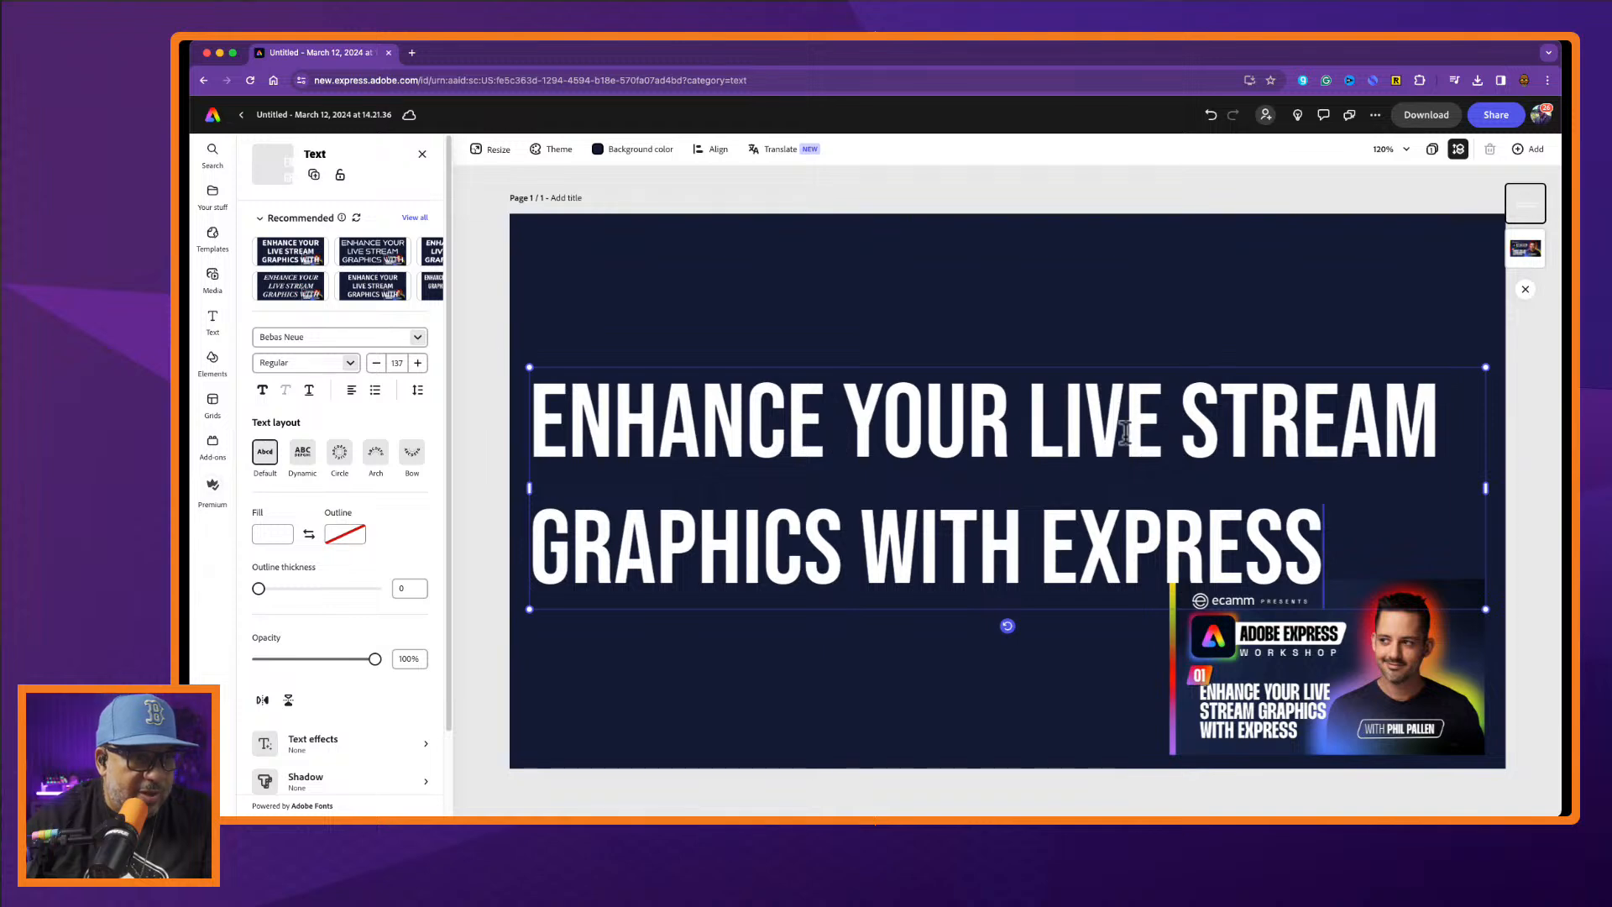
left_click_drag(1479, 487, 1170, 474)
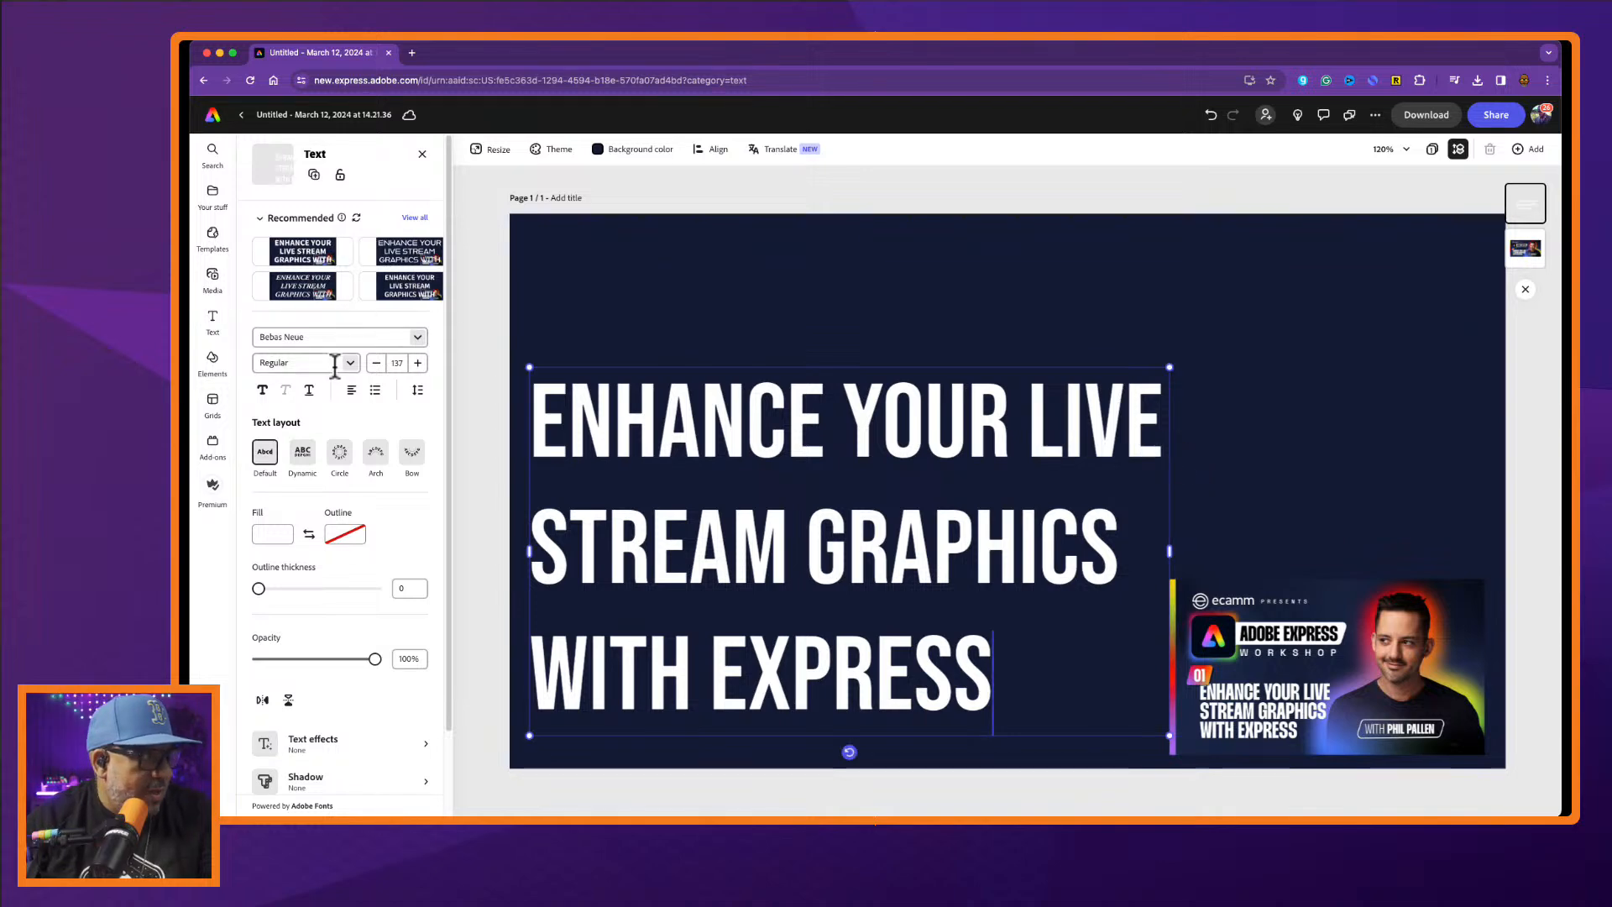
Tighten the headline's line spacing to 0.79.
left_click(418, 390)
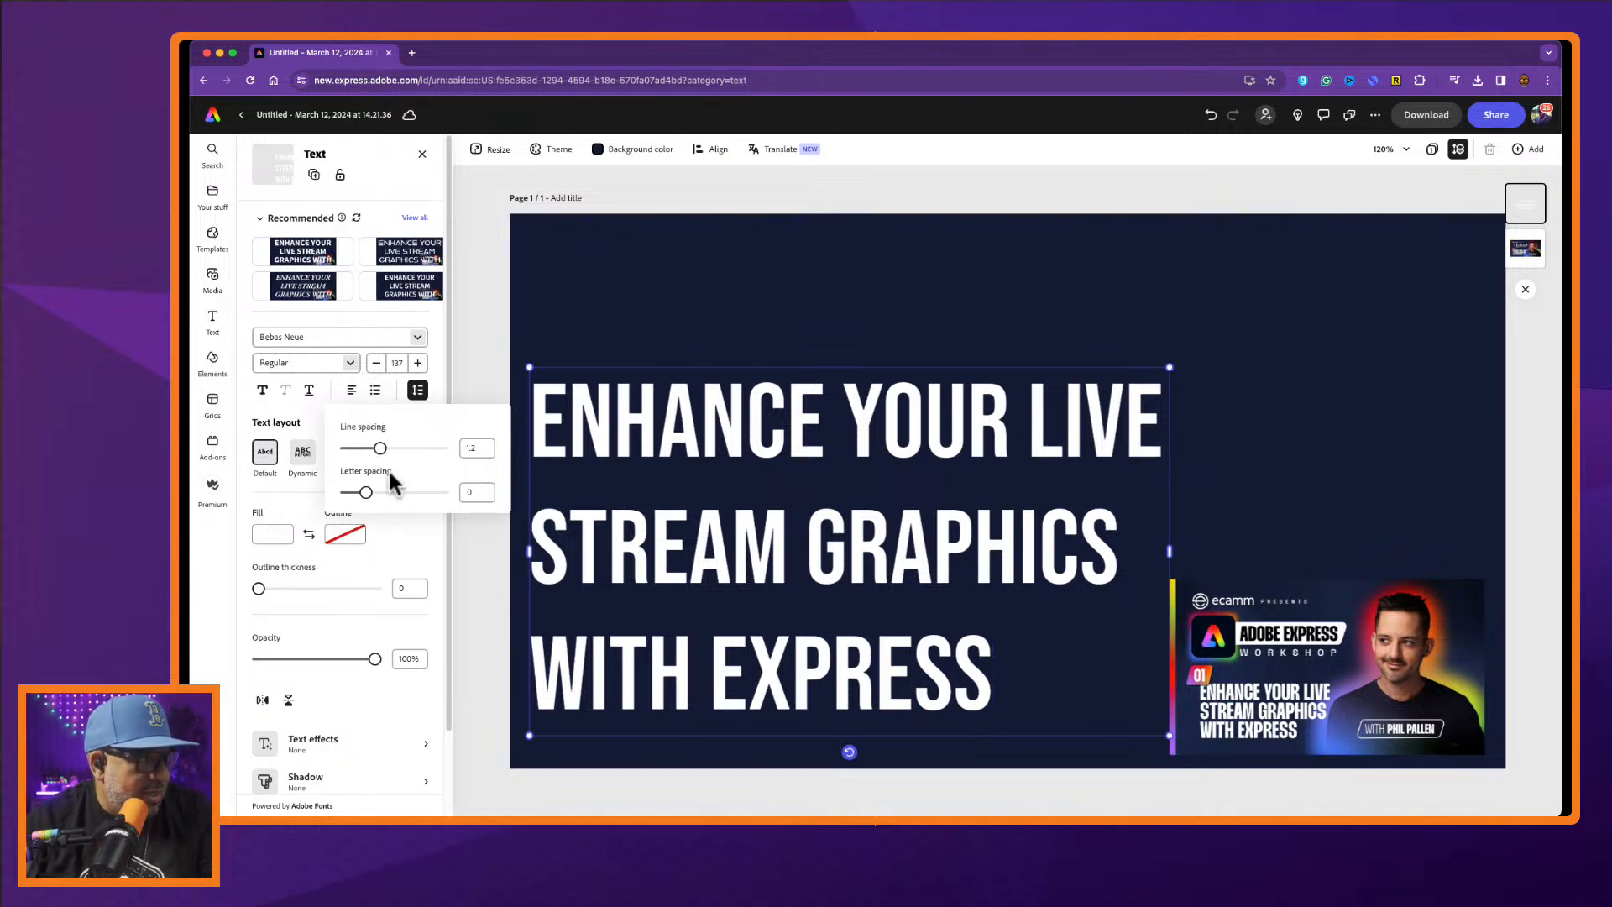
left_click_drag(381, 447, 356, 452)
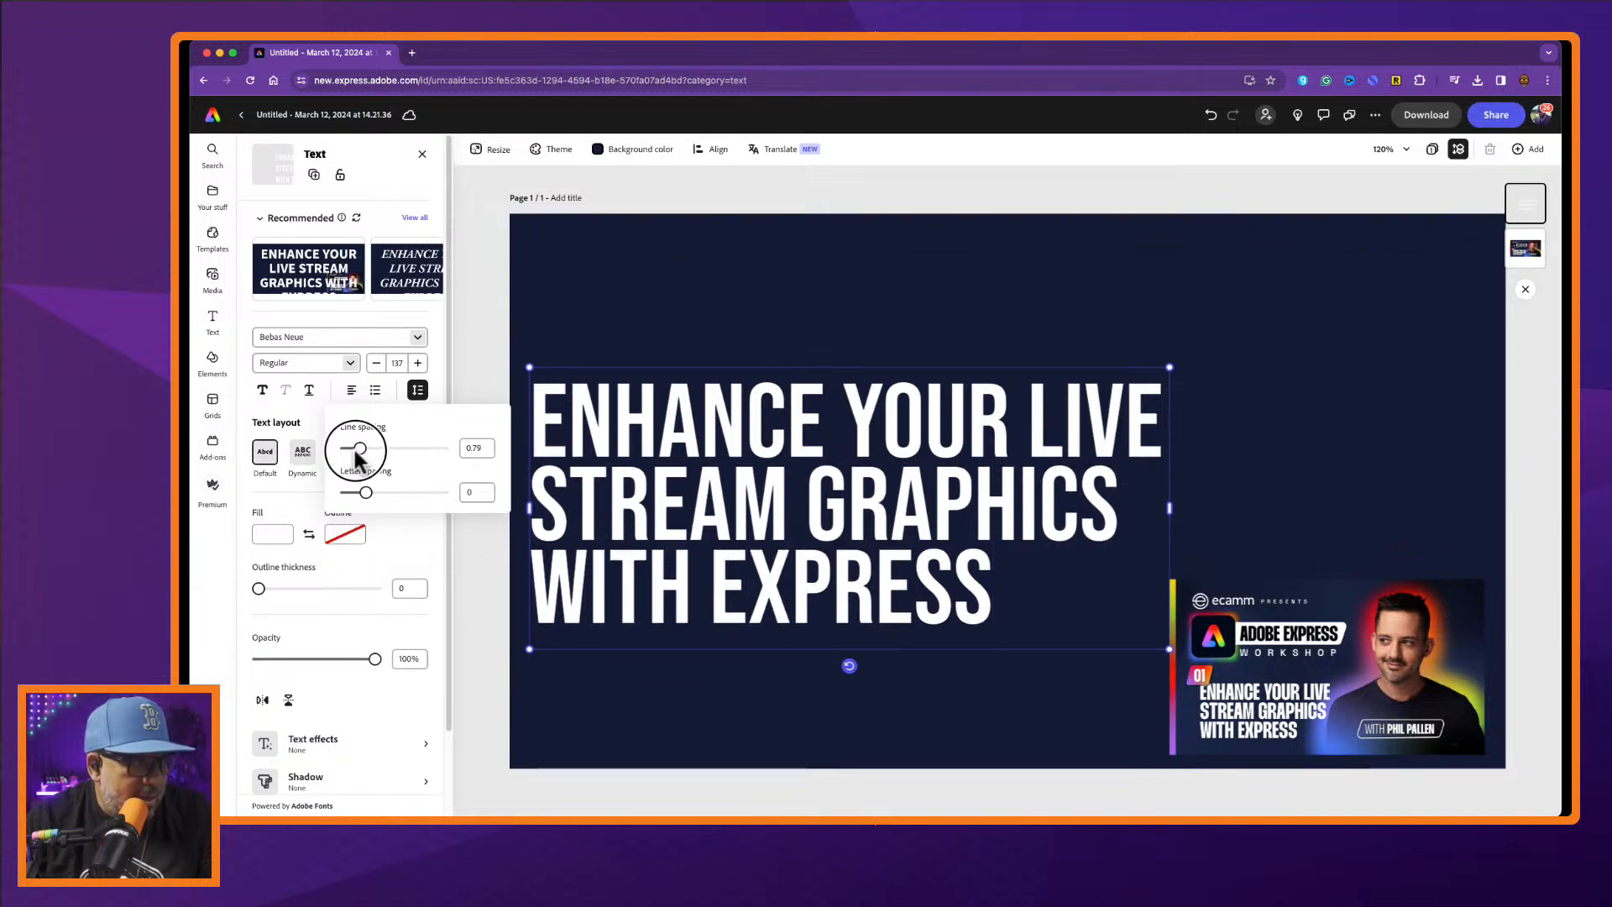
left_click_drag(356, 451, 356, 451)
left_click(350, 364)
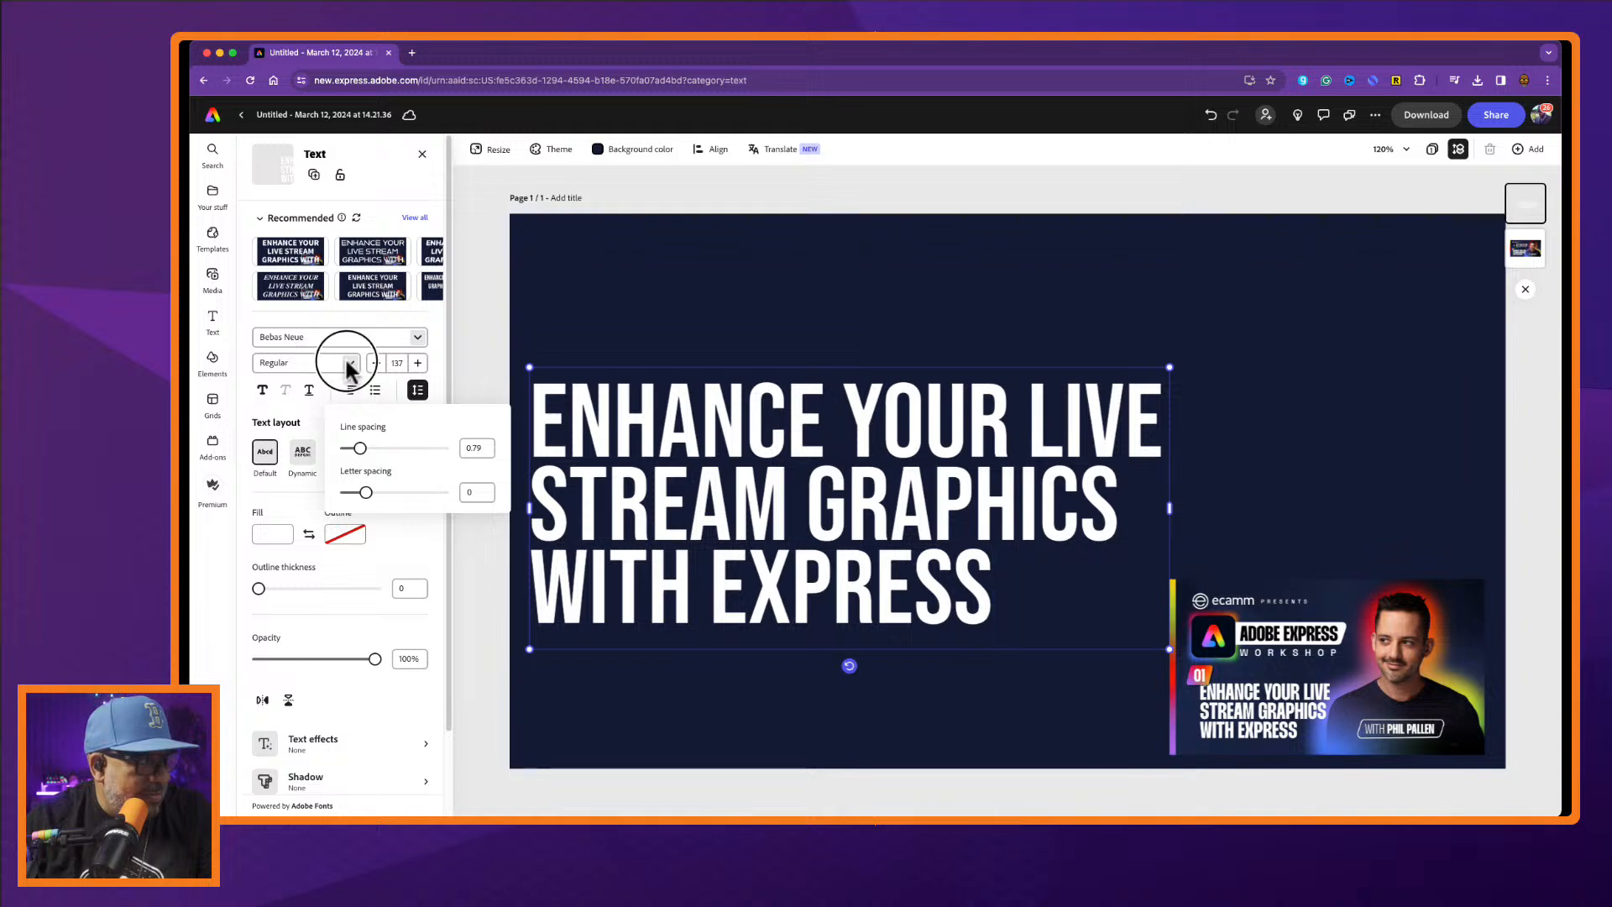
left_click(349, 364)
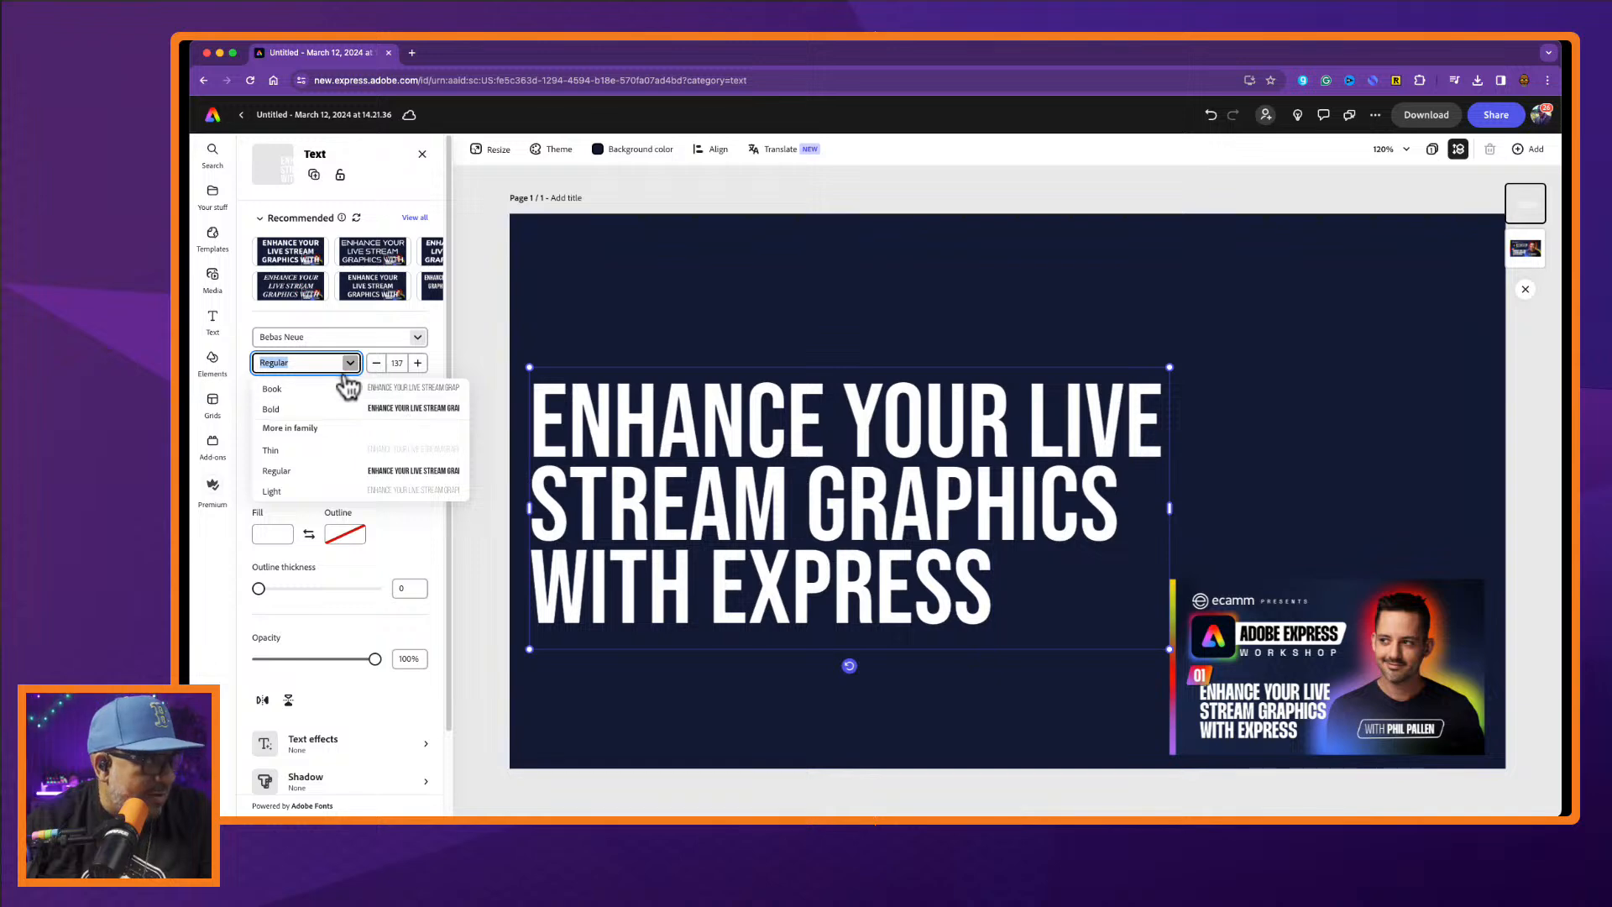
left_click(406, 319)
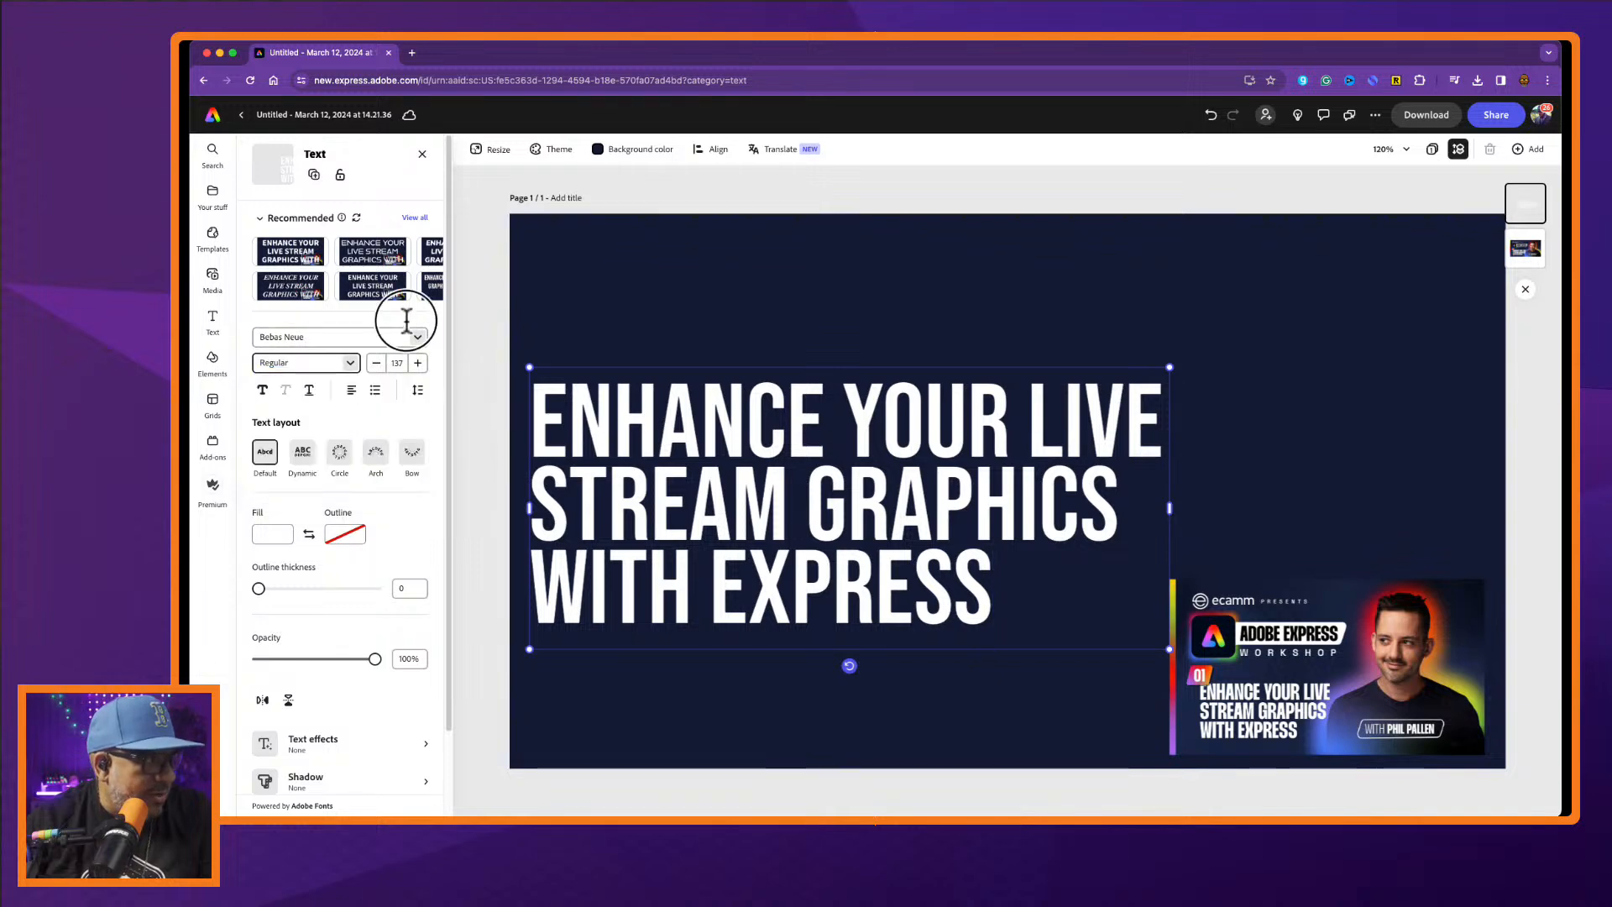
Tighten the headline's letter spacing to -50.
left_click(417, 390)
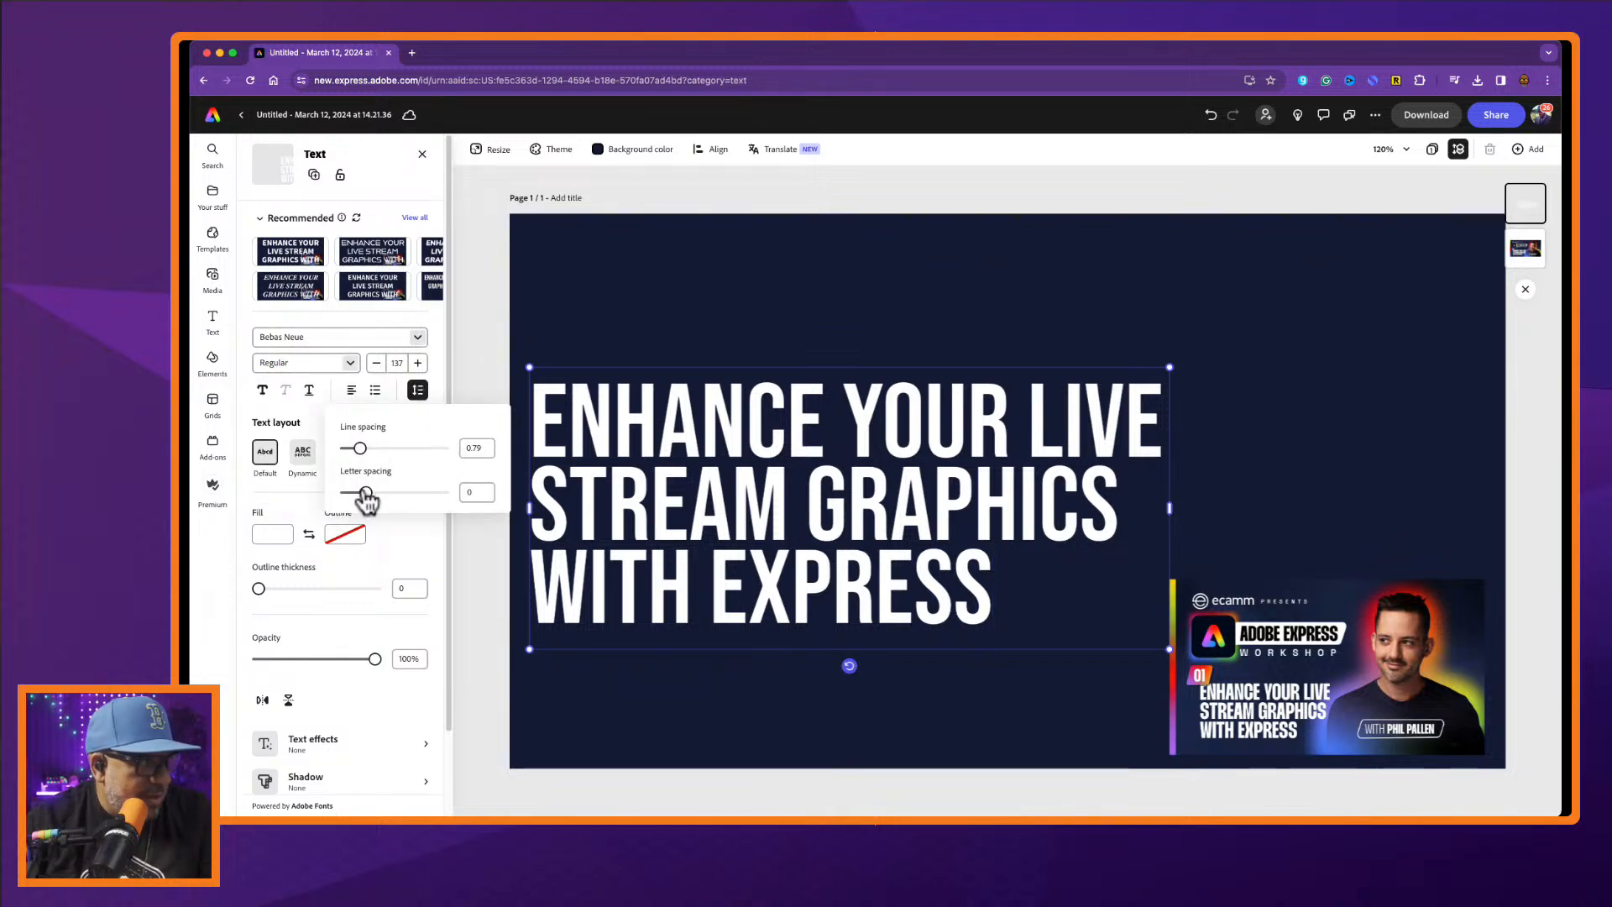
left_click_drag(364, 499, 356, 495)
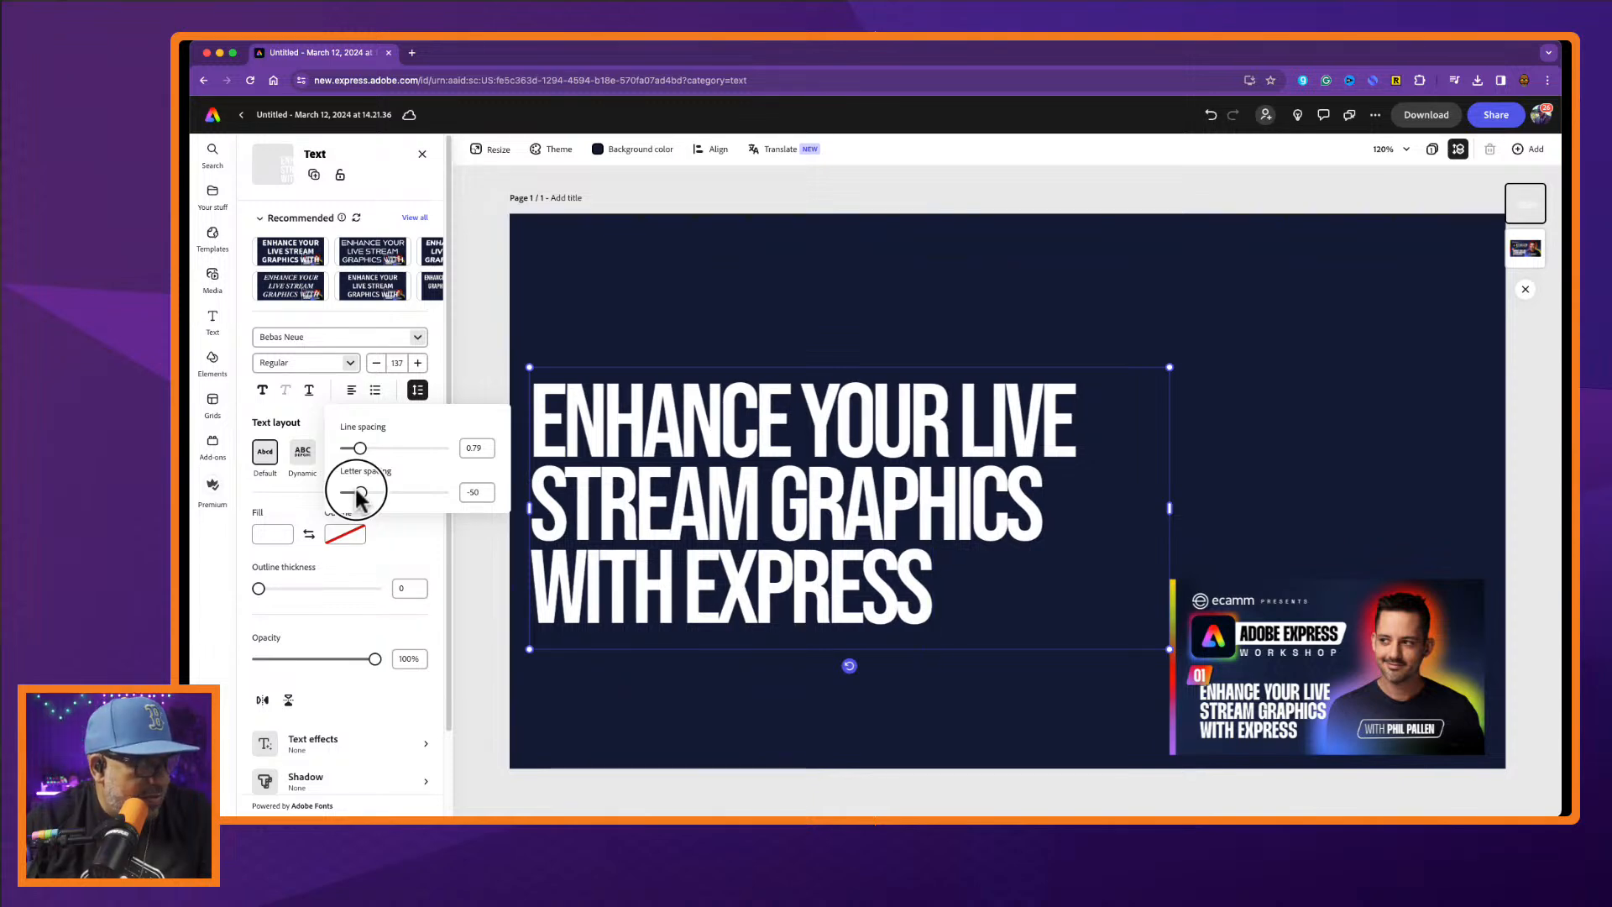
left_click_drag(356, 495, 361, 504)
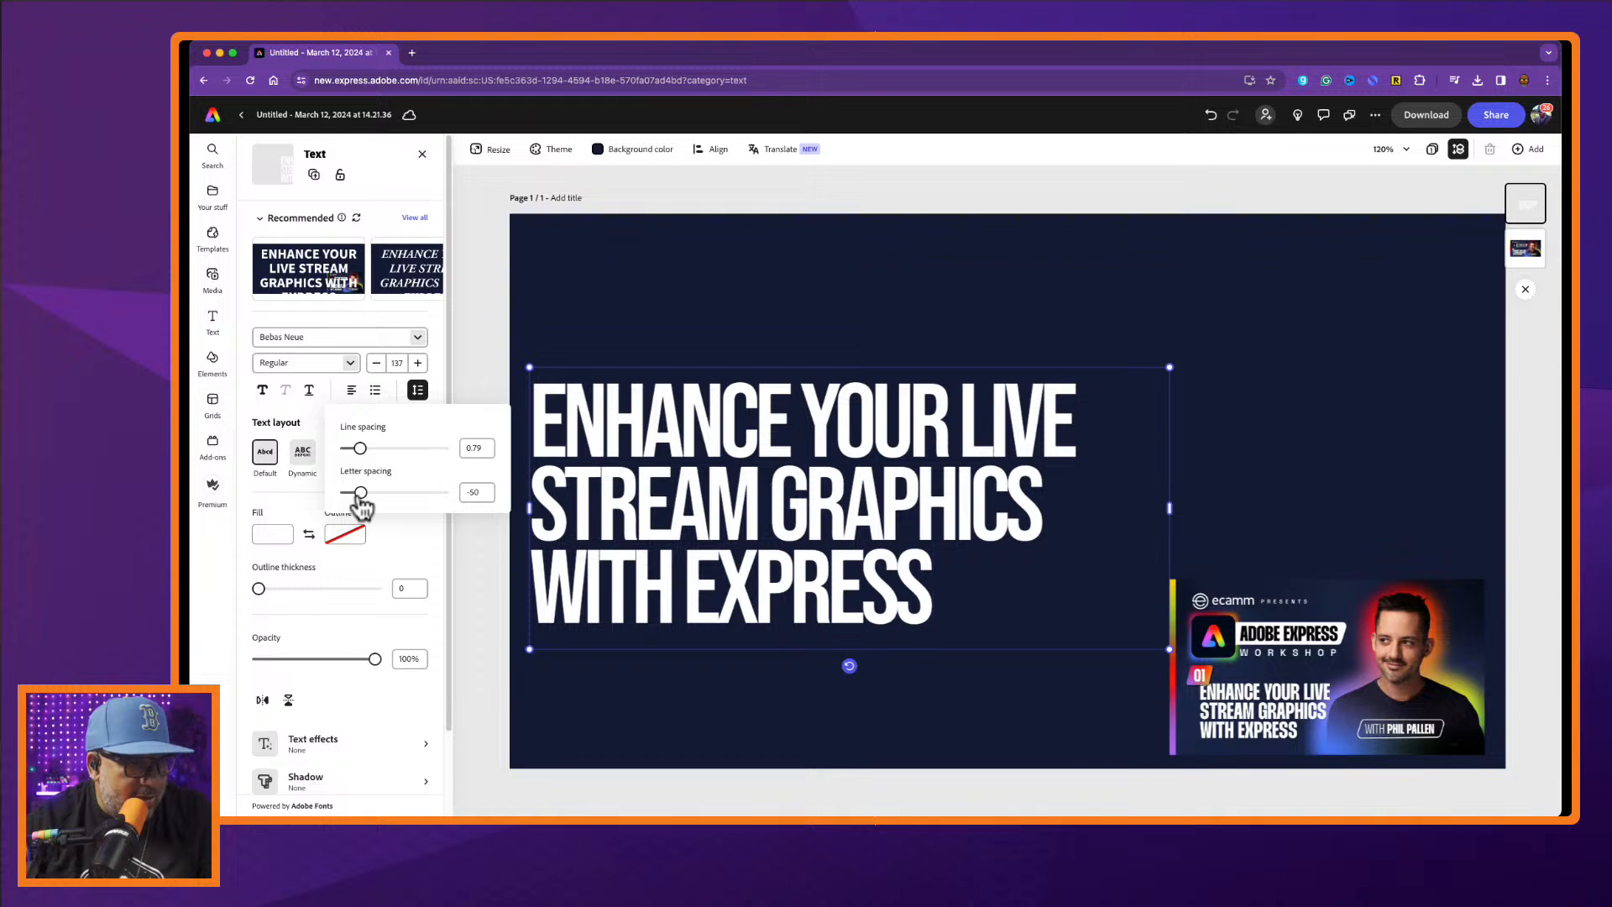
left_click(388, 546)
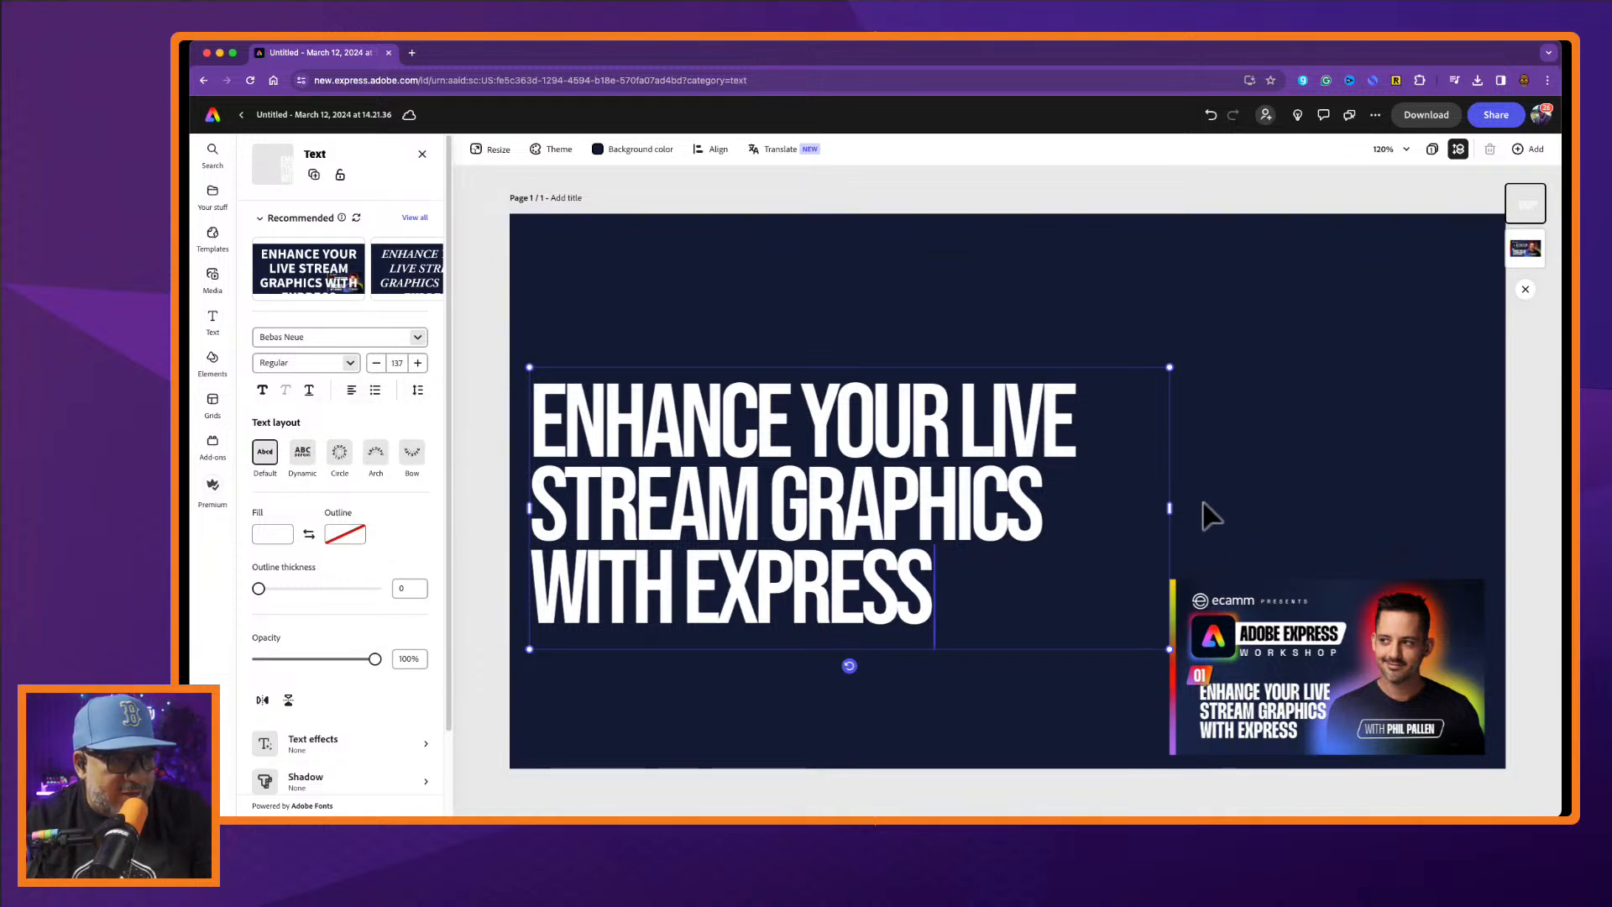
Narrow the headline's text box to fit its lines and move it to the page's lower-left area beside the workshop image.
left_click_drag(1169, 508, 1088, 508)
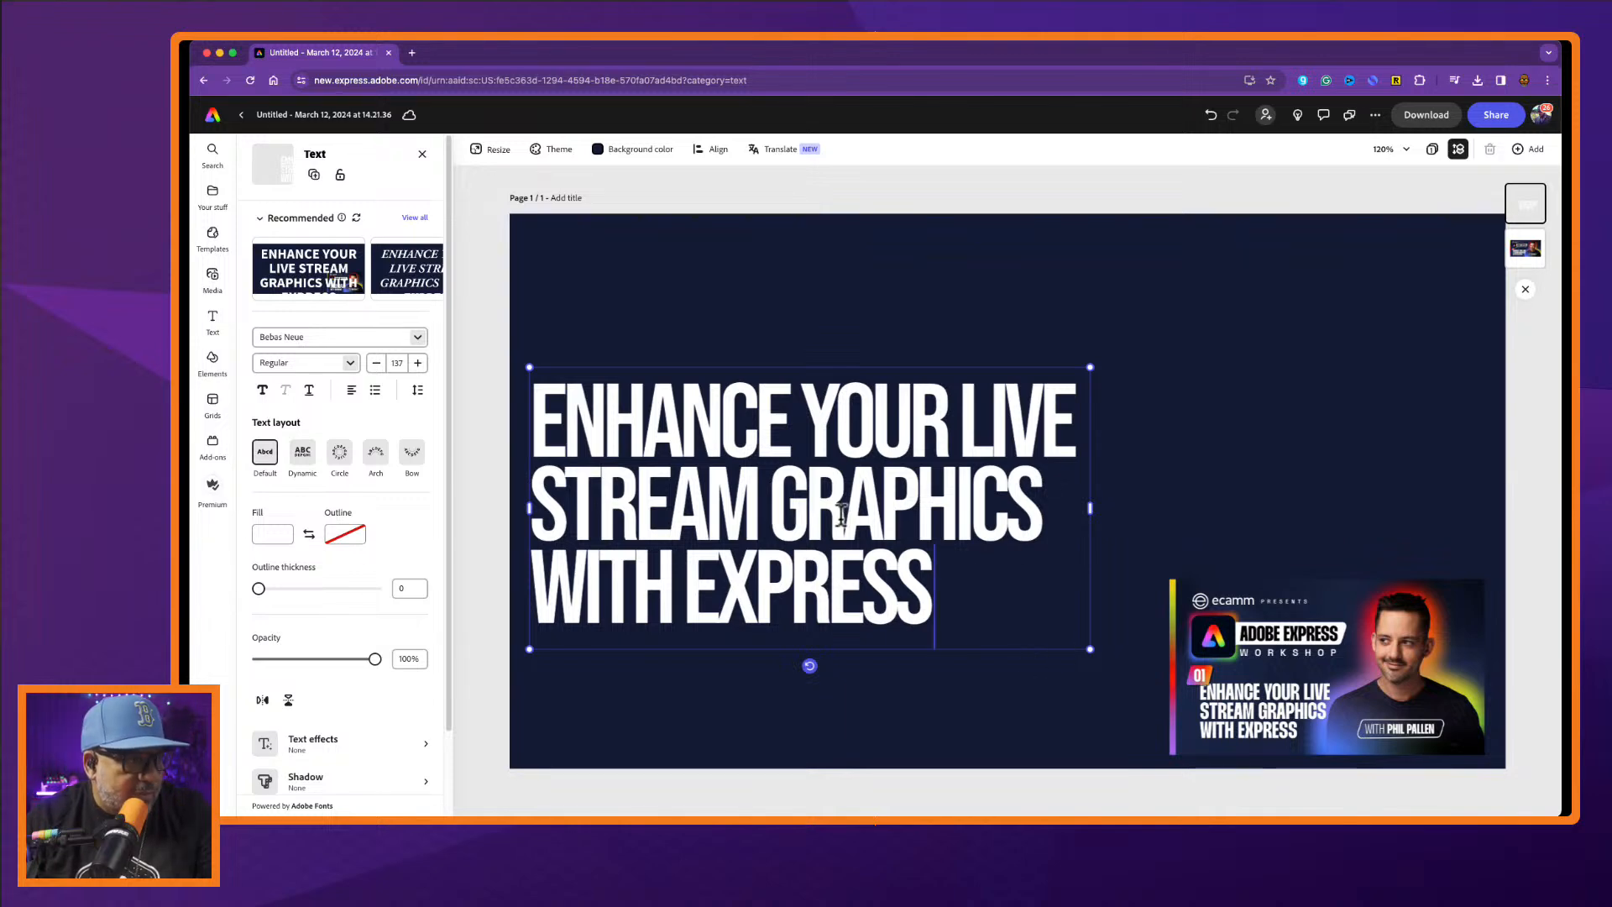
left_click_drag(744, 527, 777, 619)
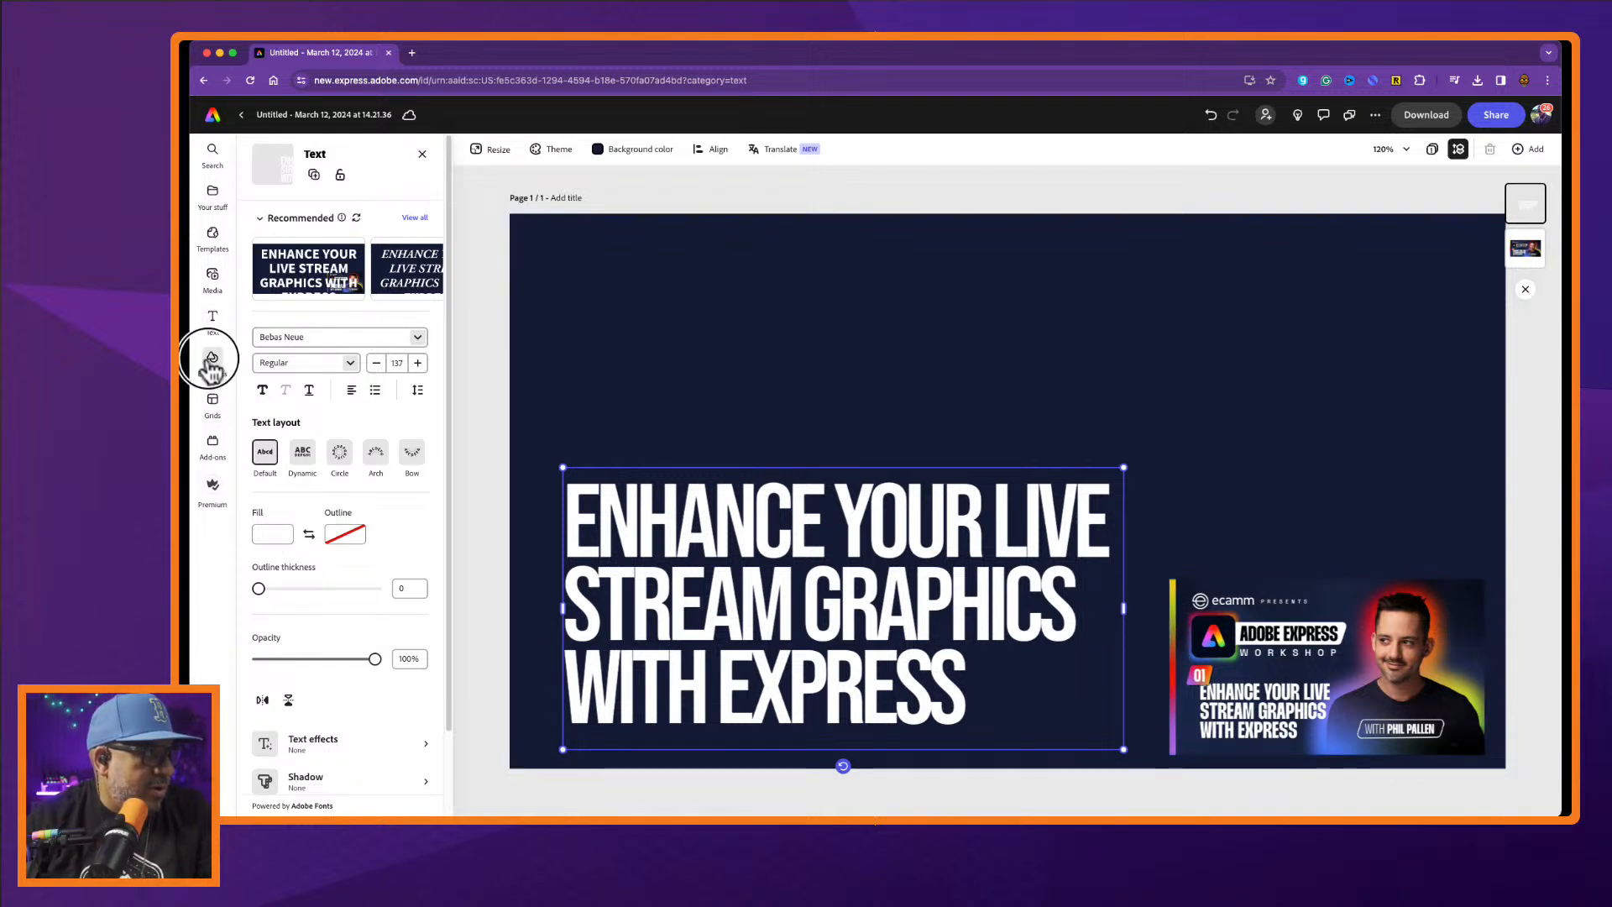
left_click(211, 358)
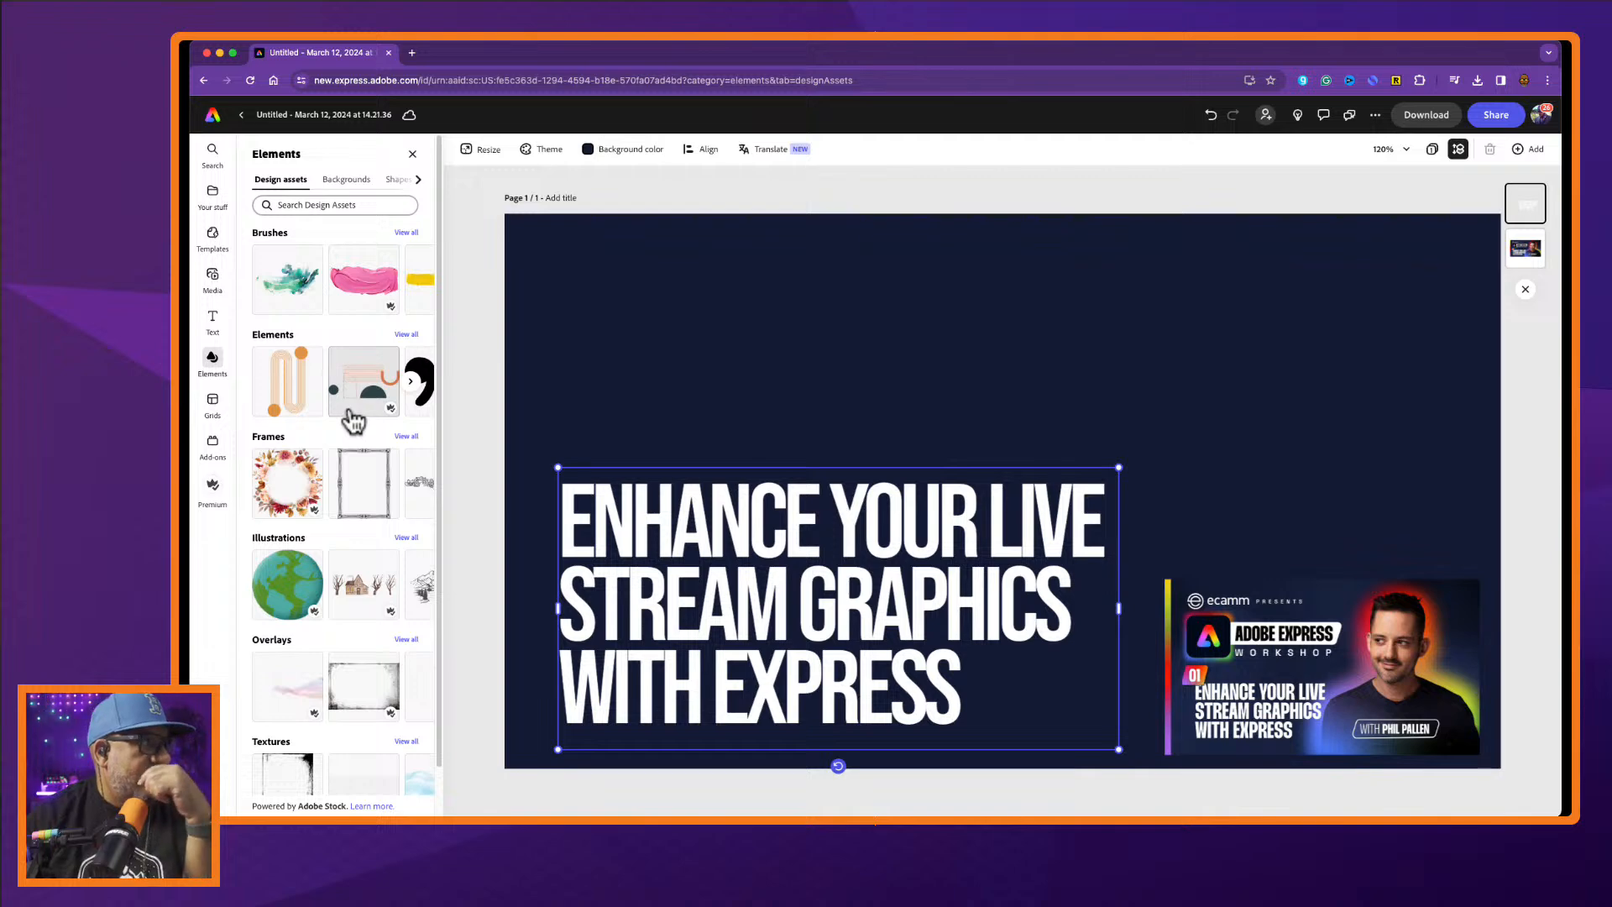
left_click(416, 178)
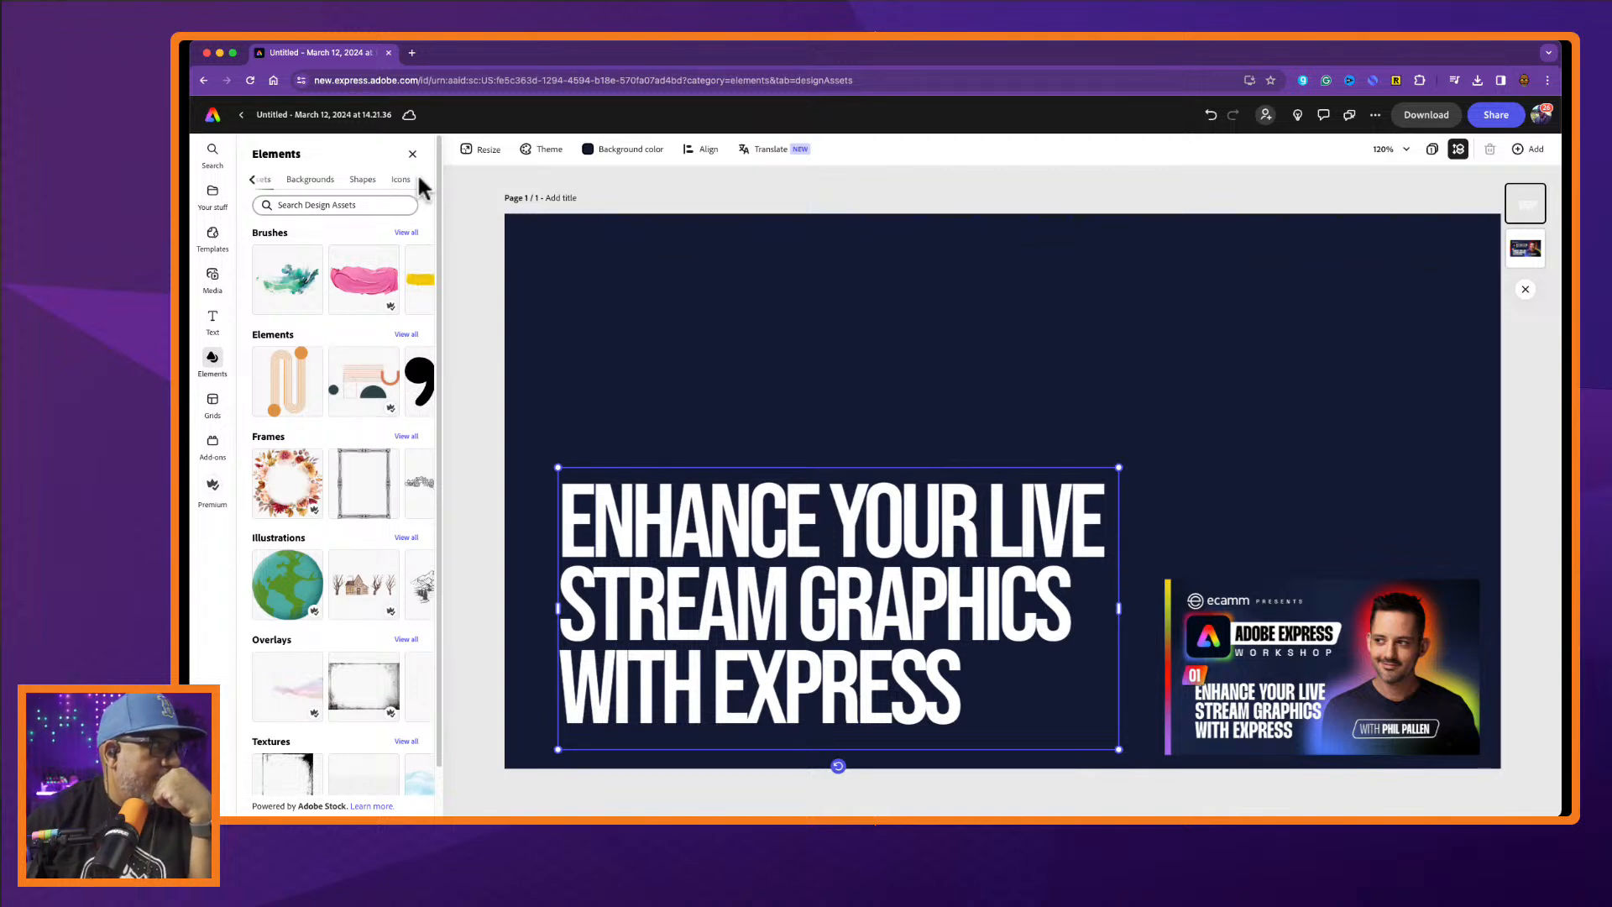
scroll(357, 477, "down", 2)
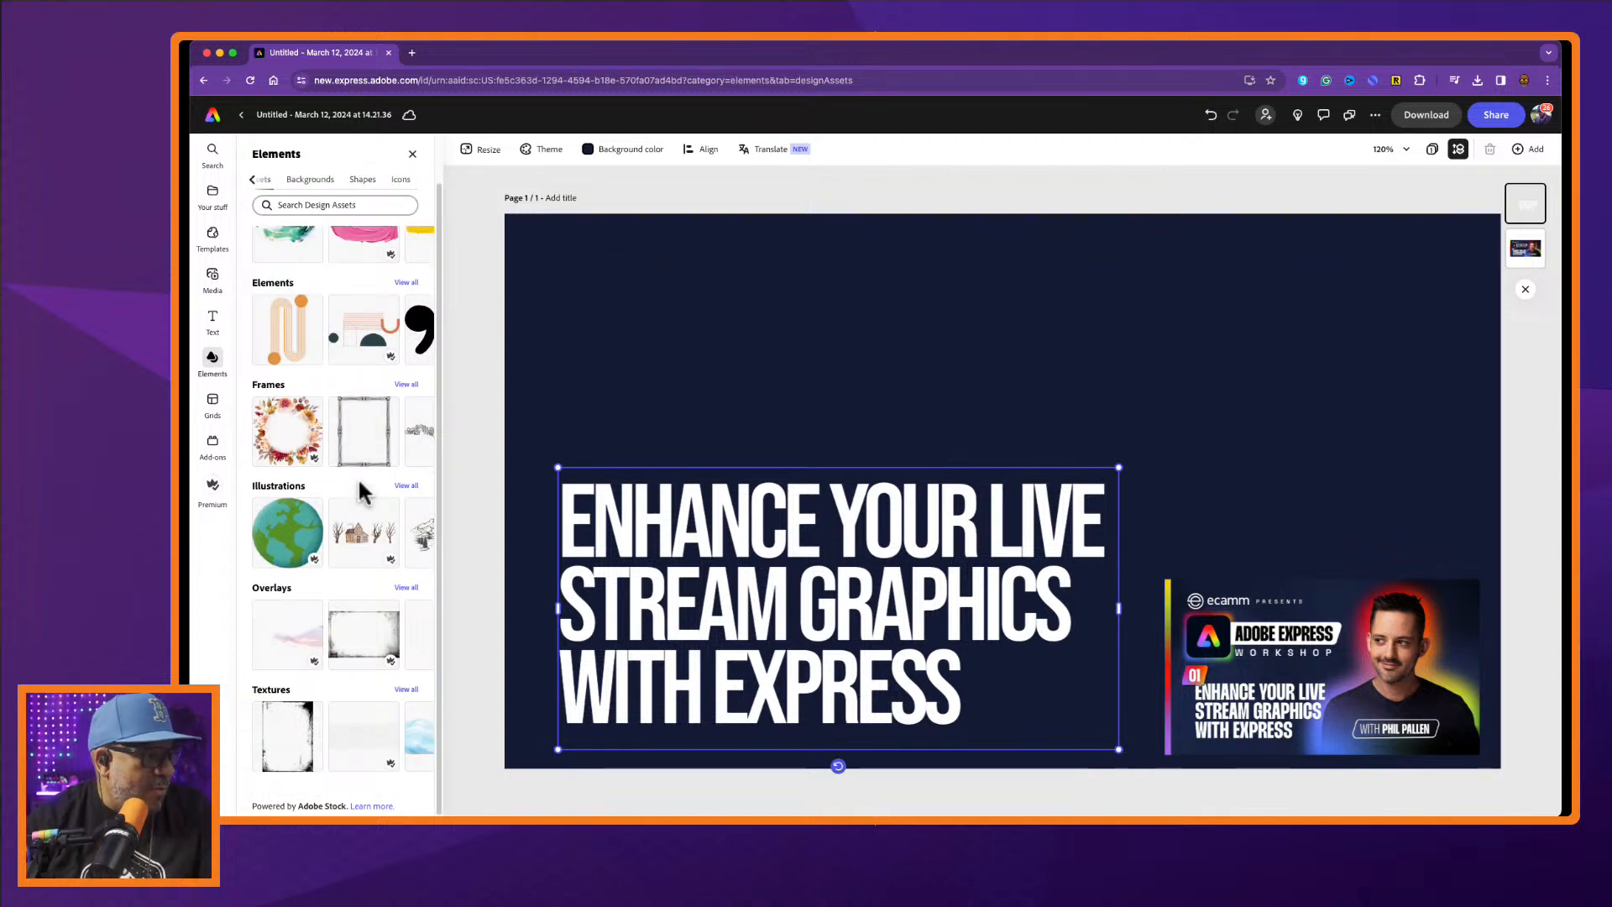
Search the stock photos for "Spectrum gradient".
left_click(213, 277)
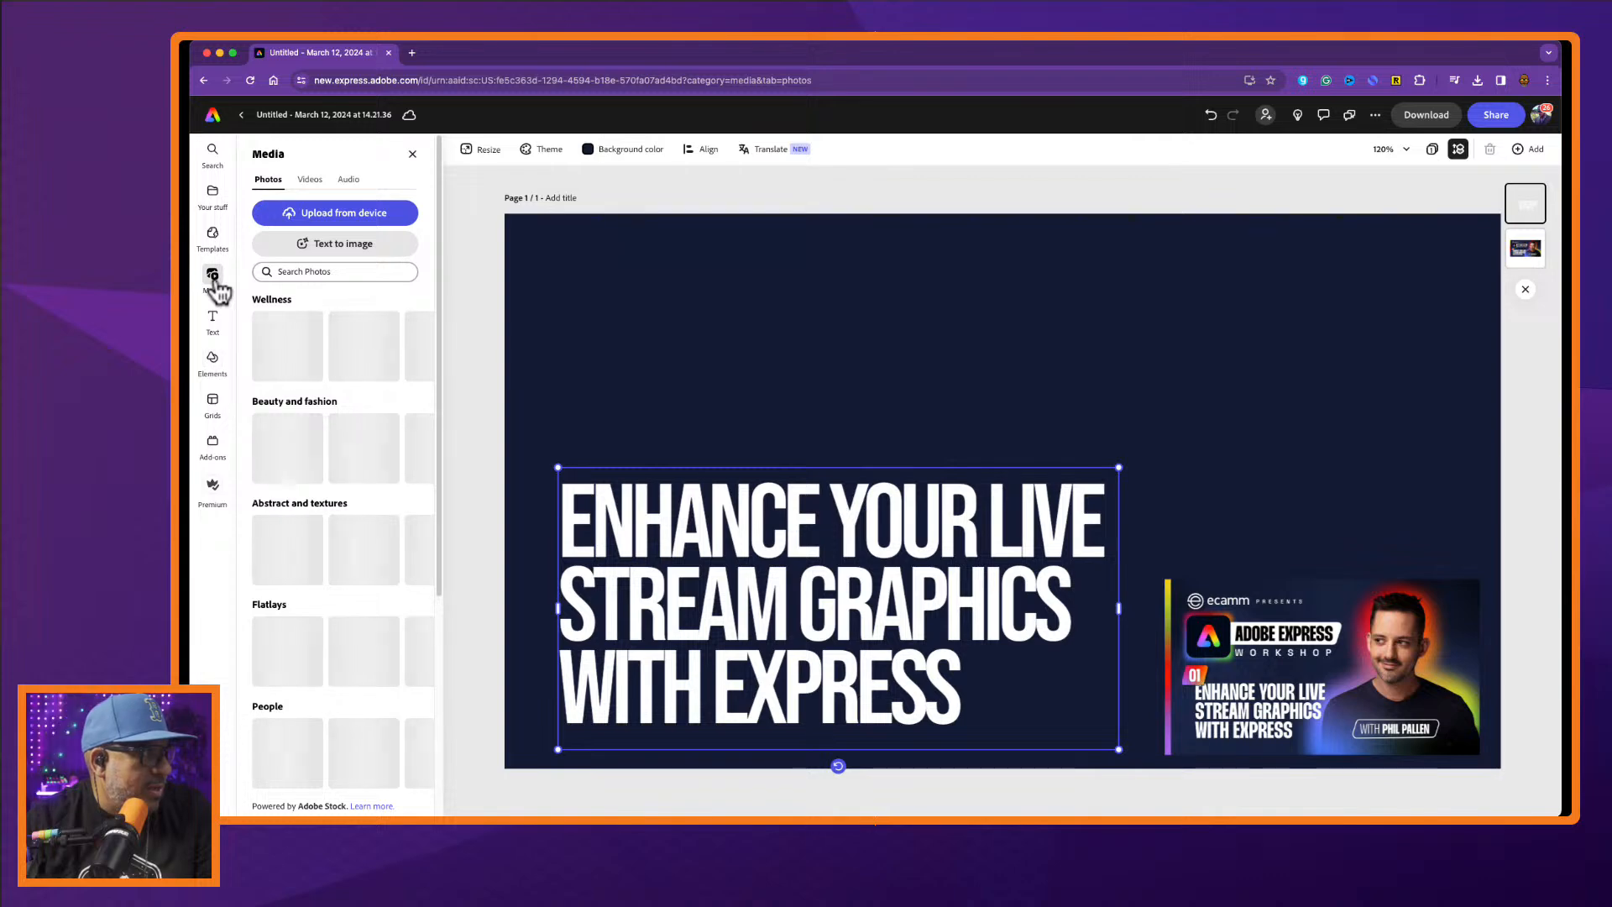
left_click(365, 274)
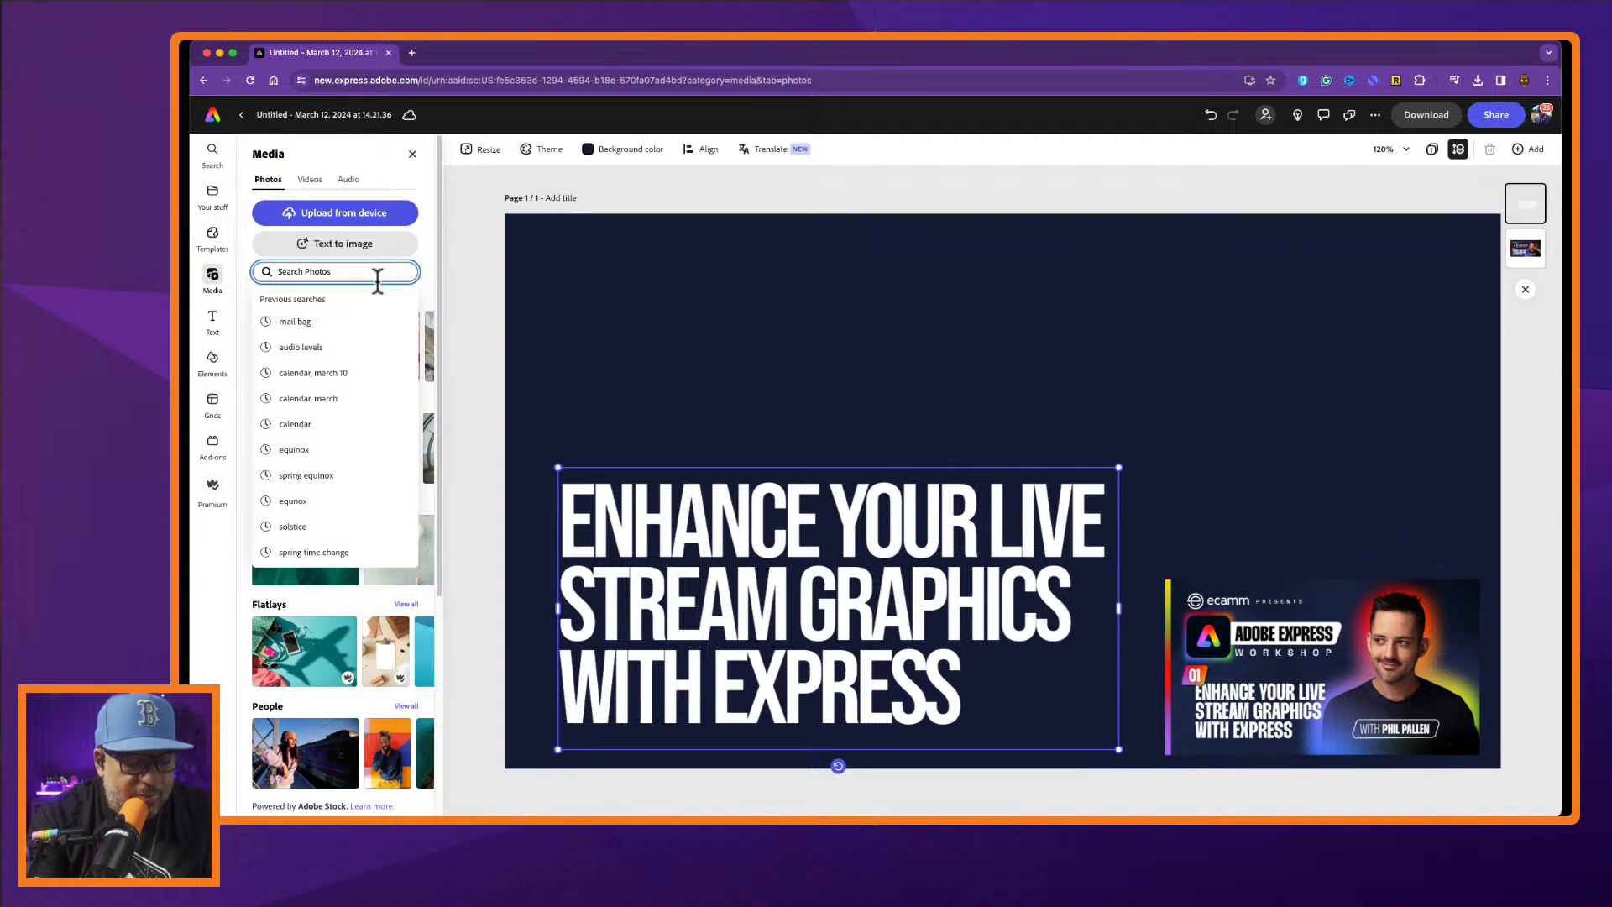
type("Spect")
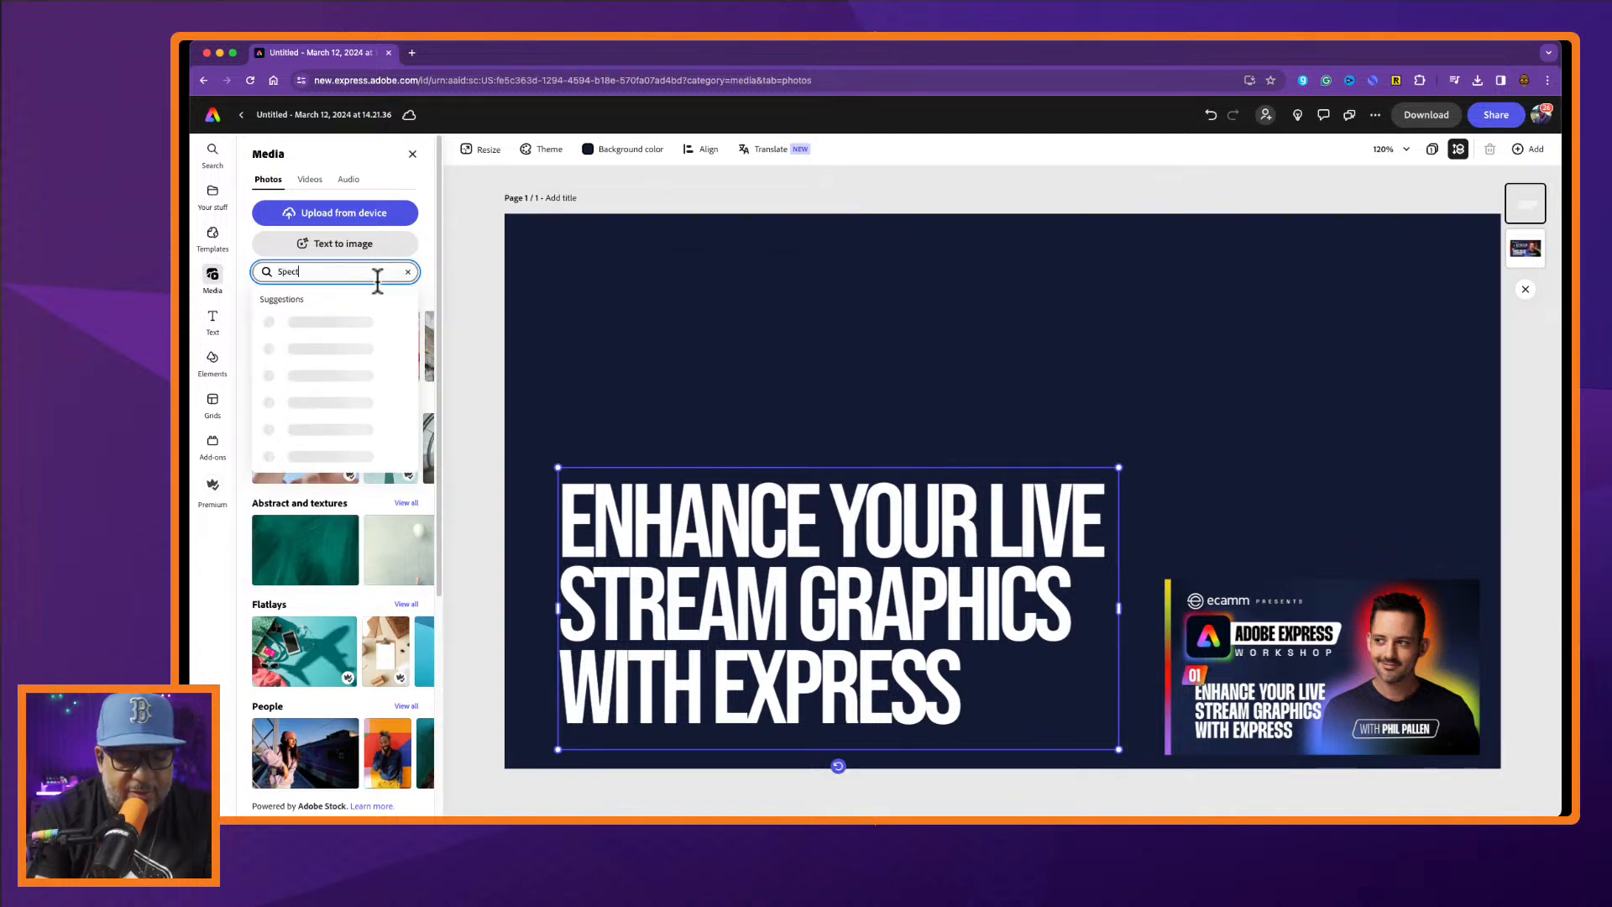
type("rum gradient")
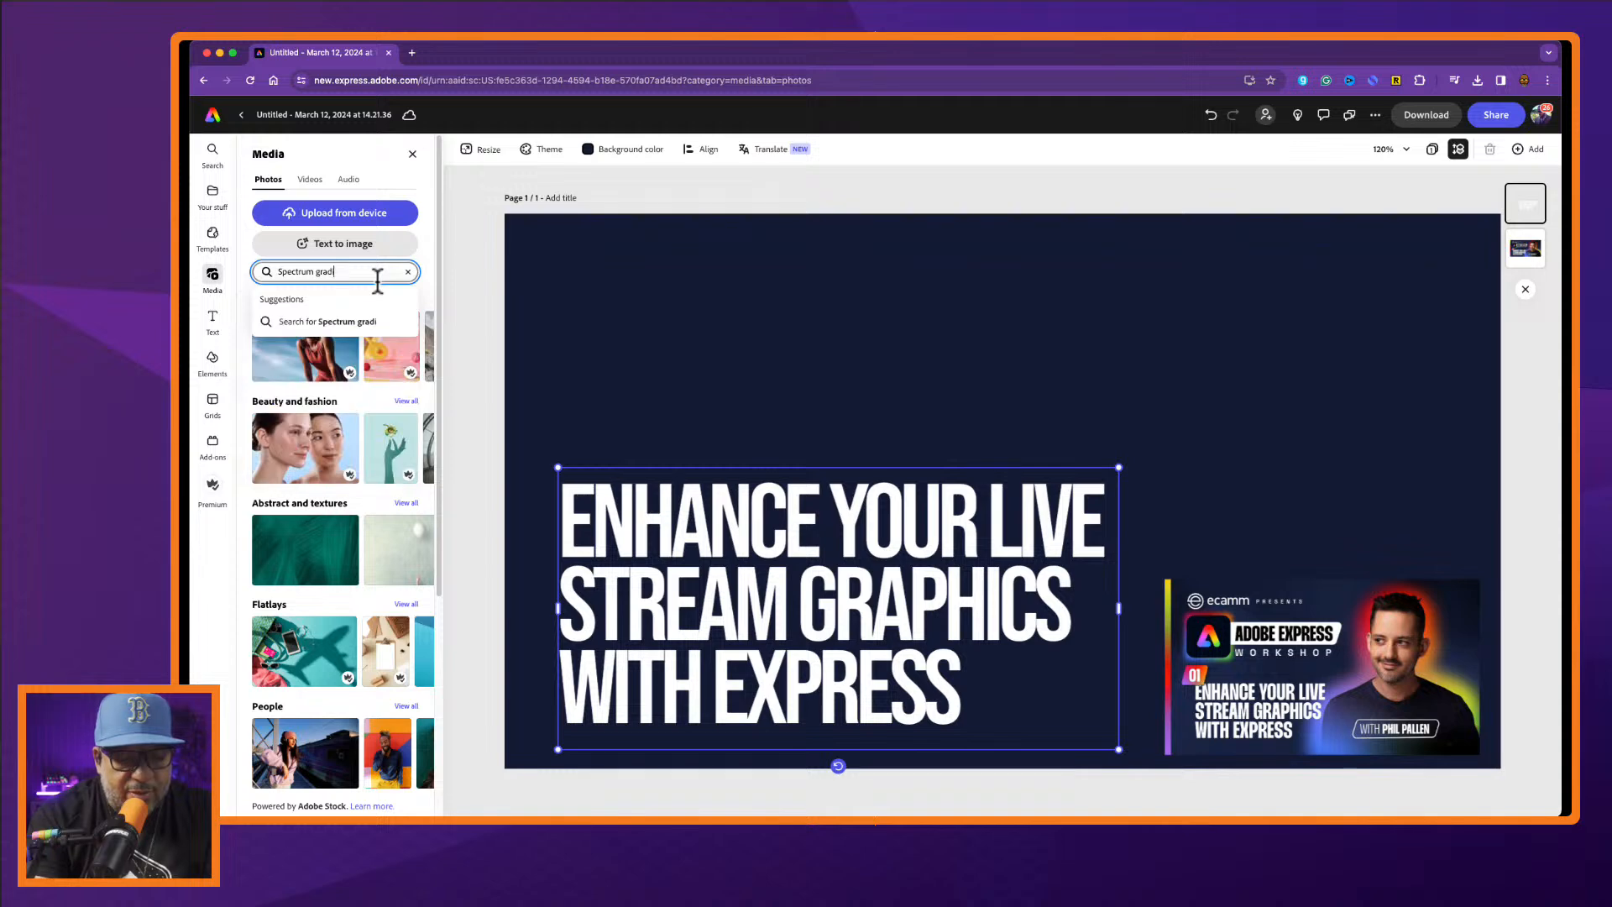
key("Return")
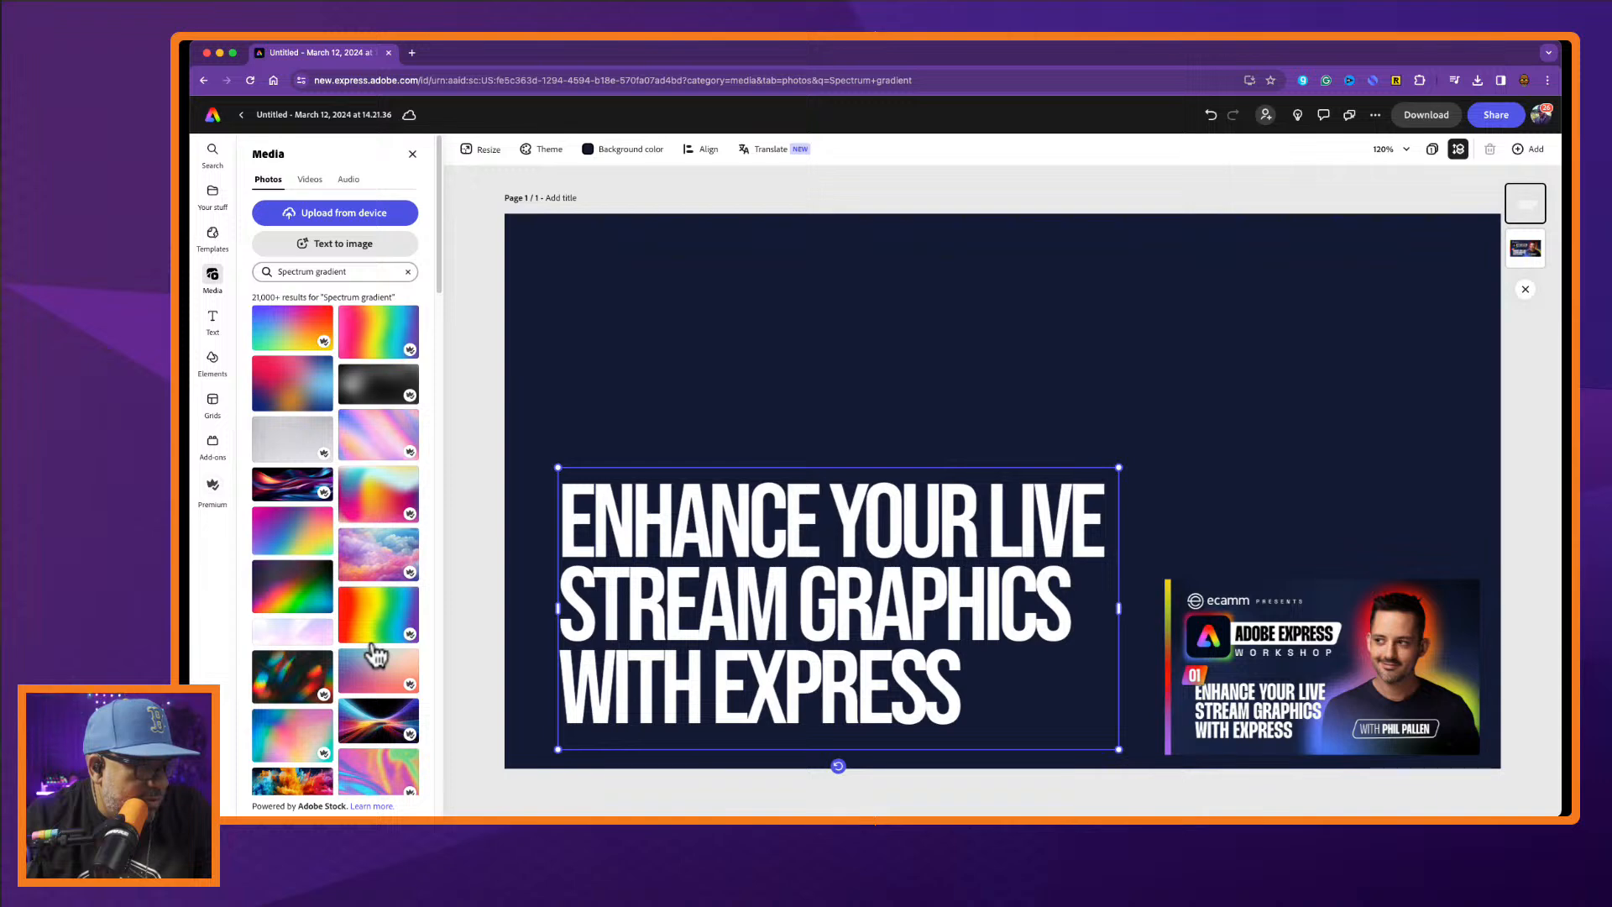
Add the smooth orange-red to blue gradient photo from the results to the page and move it to the page's upper-left corner.
scroll(375, 654, "down", 5)
scroll(375, 654, "down", 1)
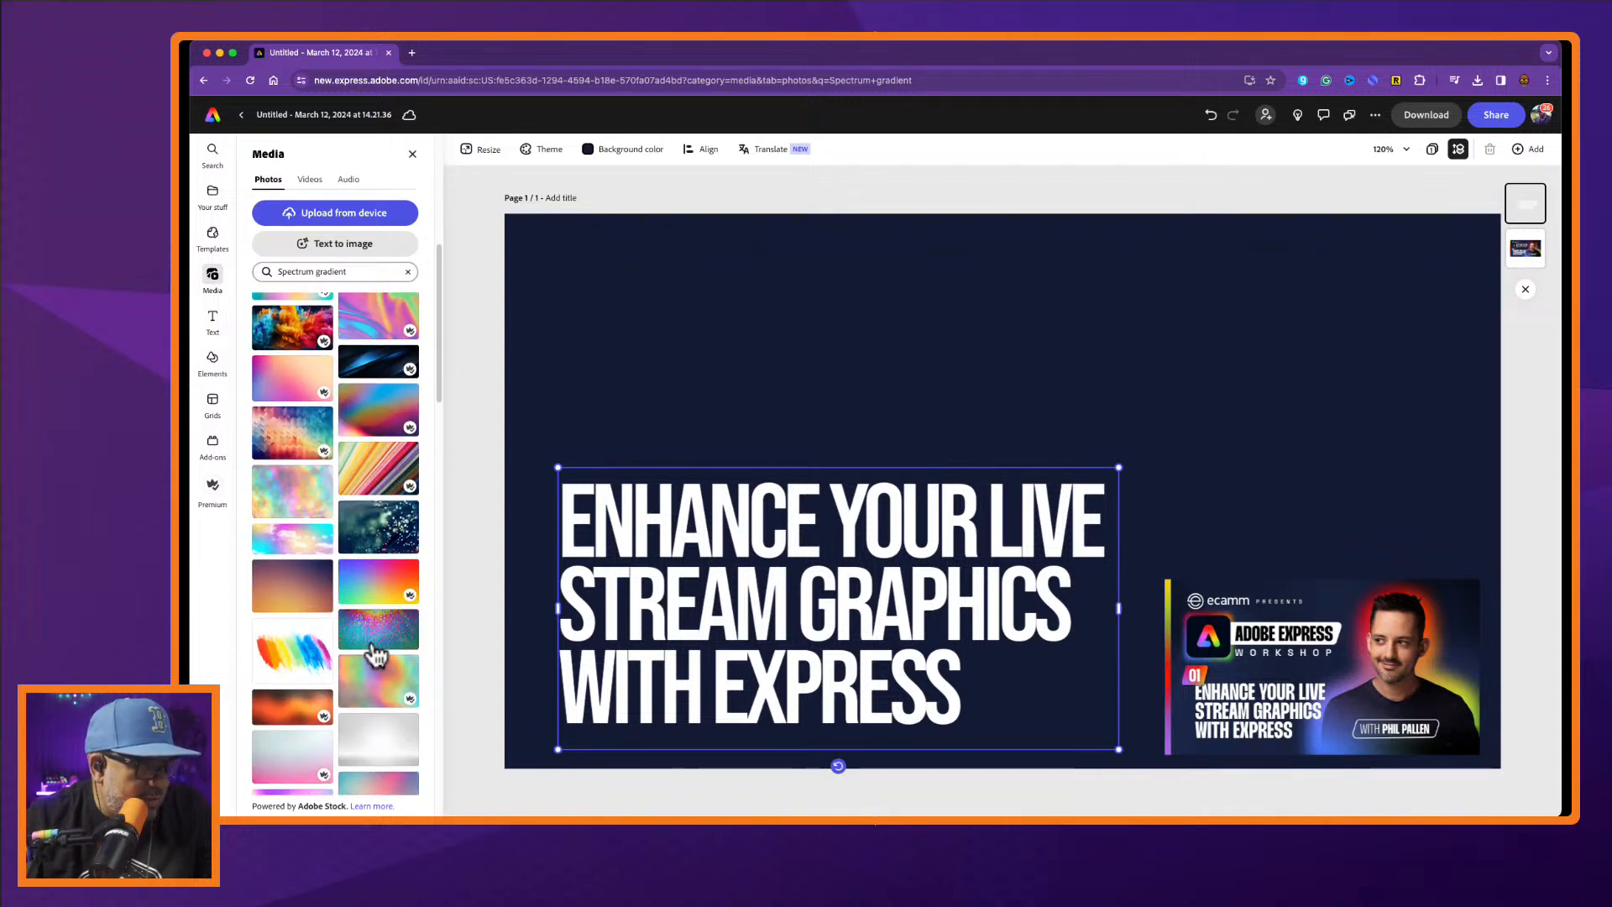
scroll(375, 654, "down", 10)
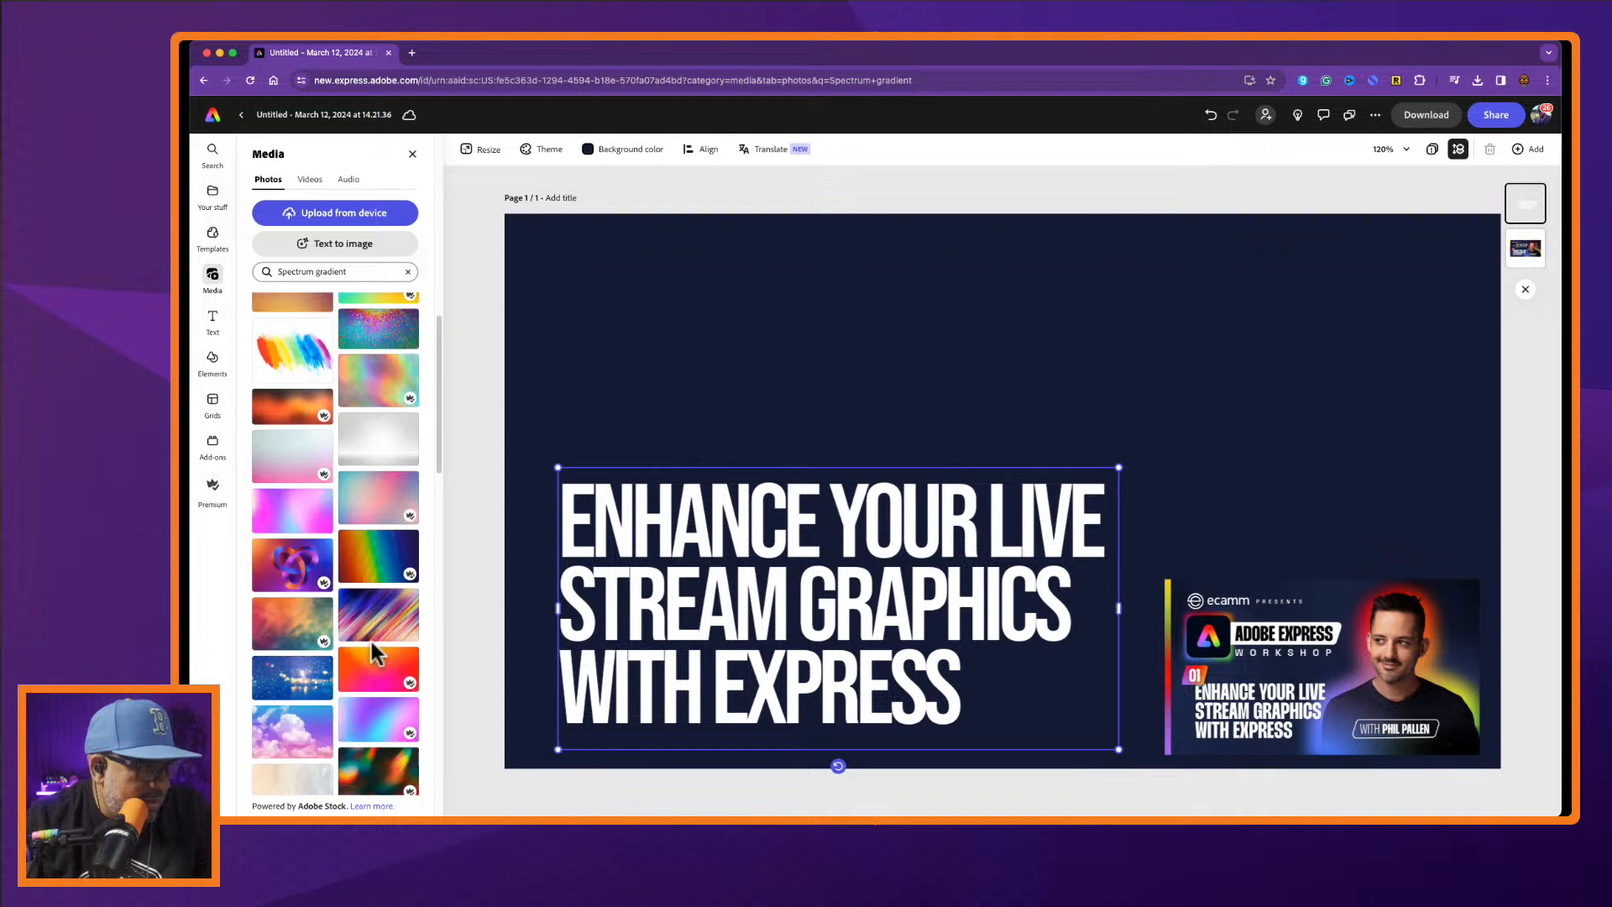
scroll(375, 654, "down", 8)
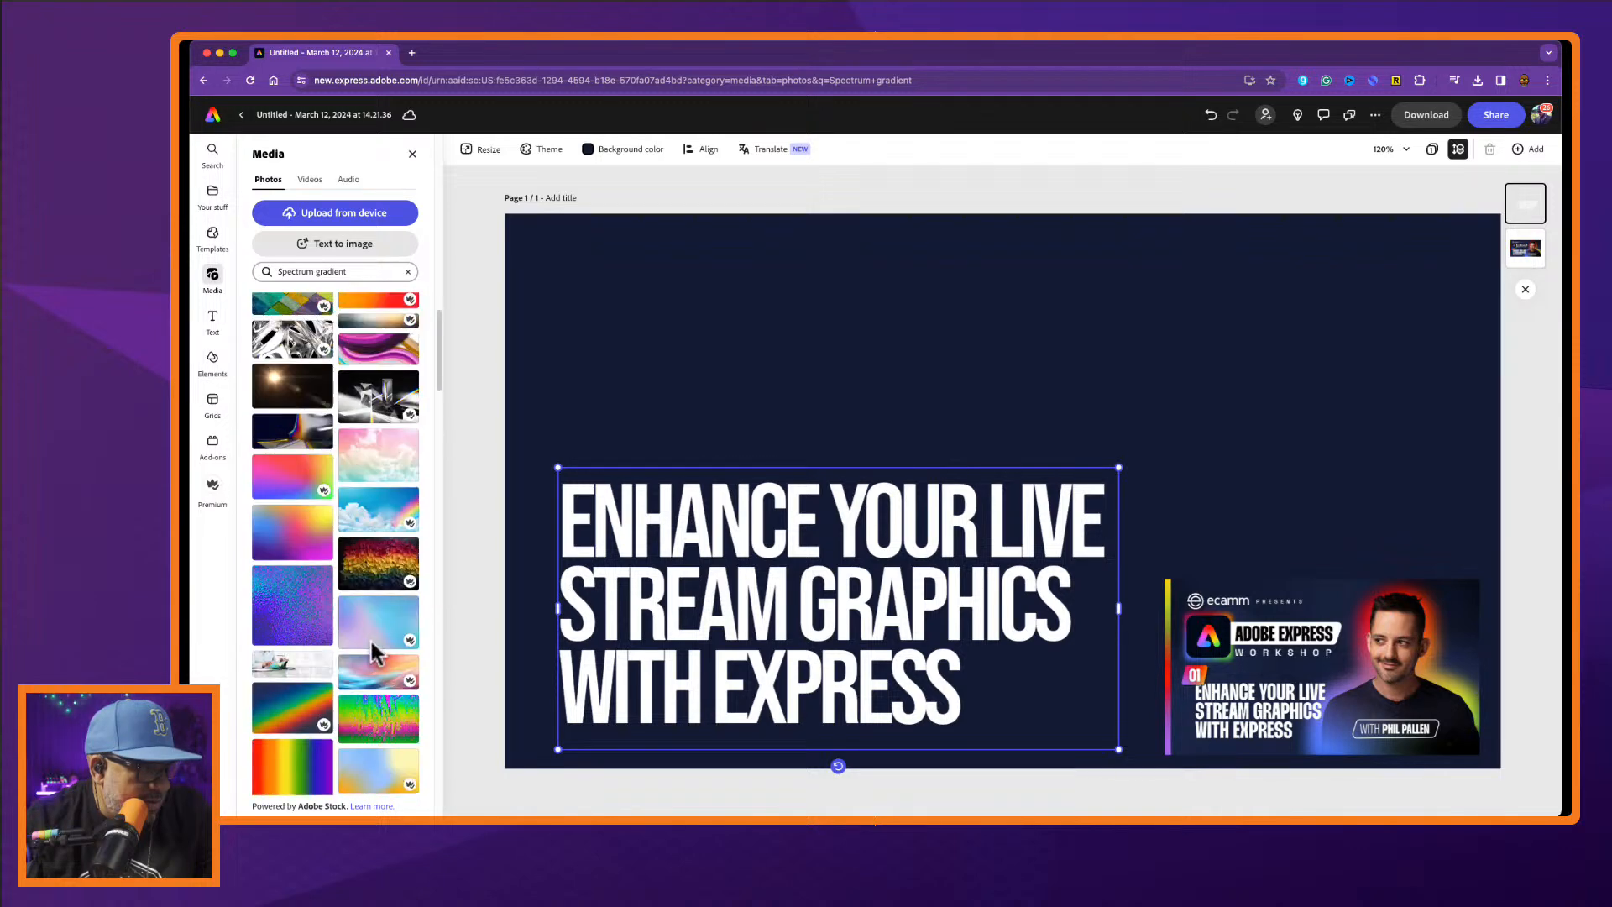
scroll(369, 638, "down", 1)
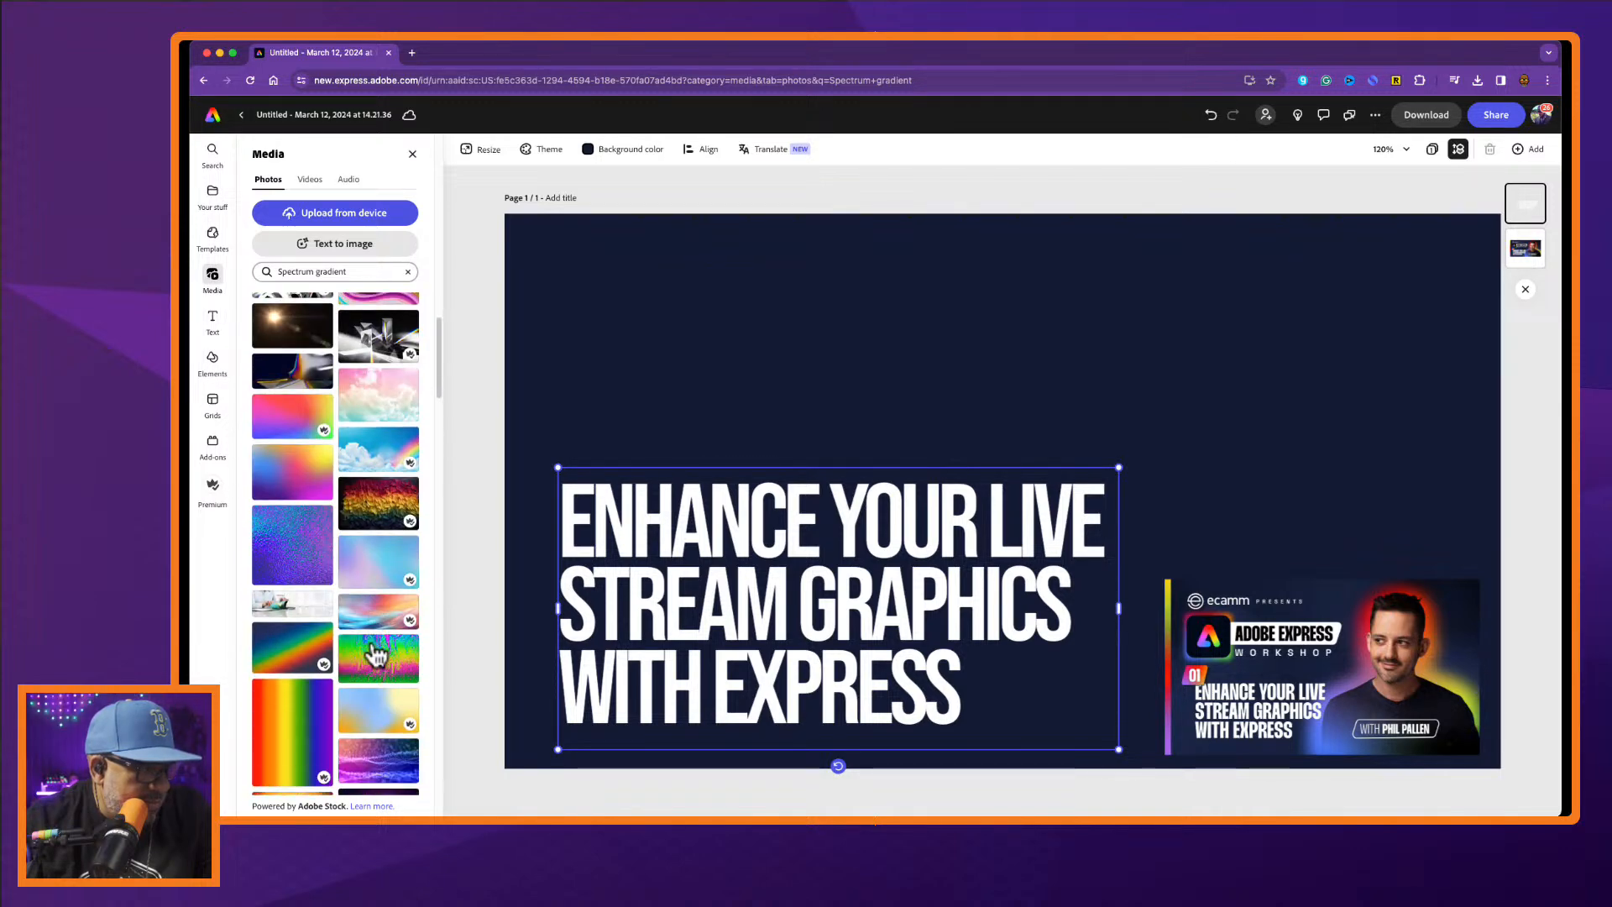
scroll(376, 654, "down", 1)
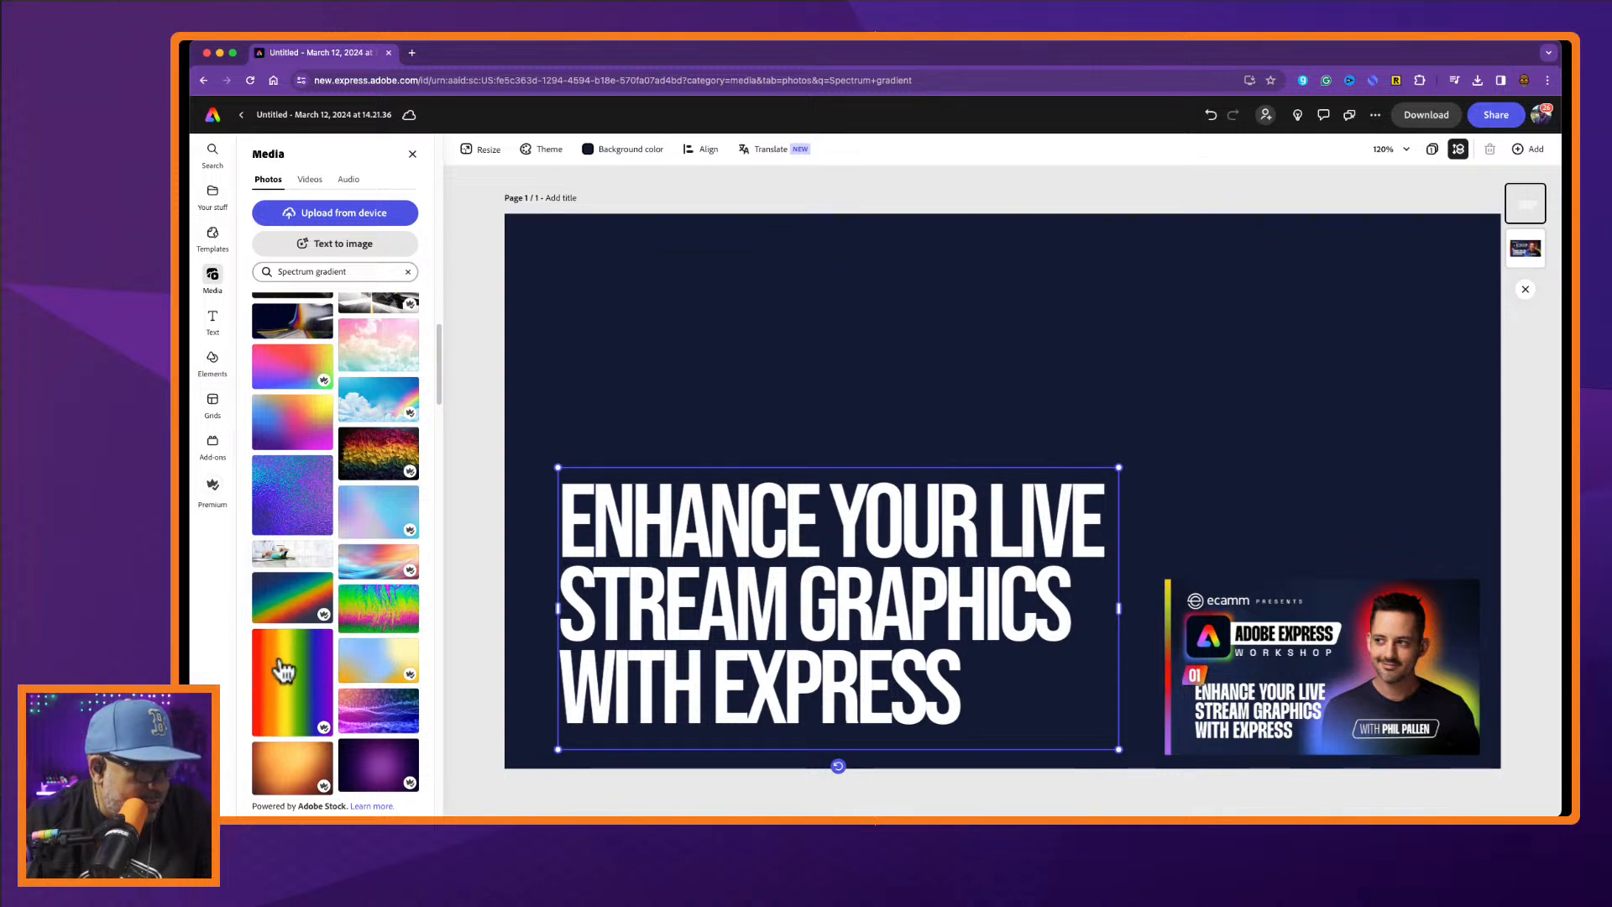
scroll(293, 668, "down", 10)
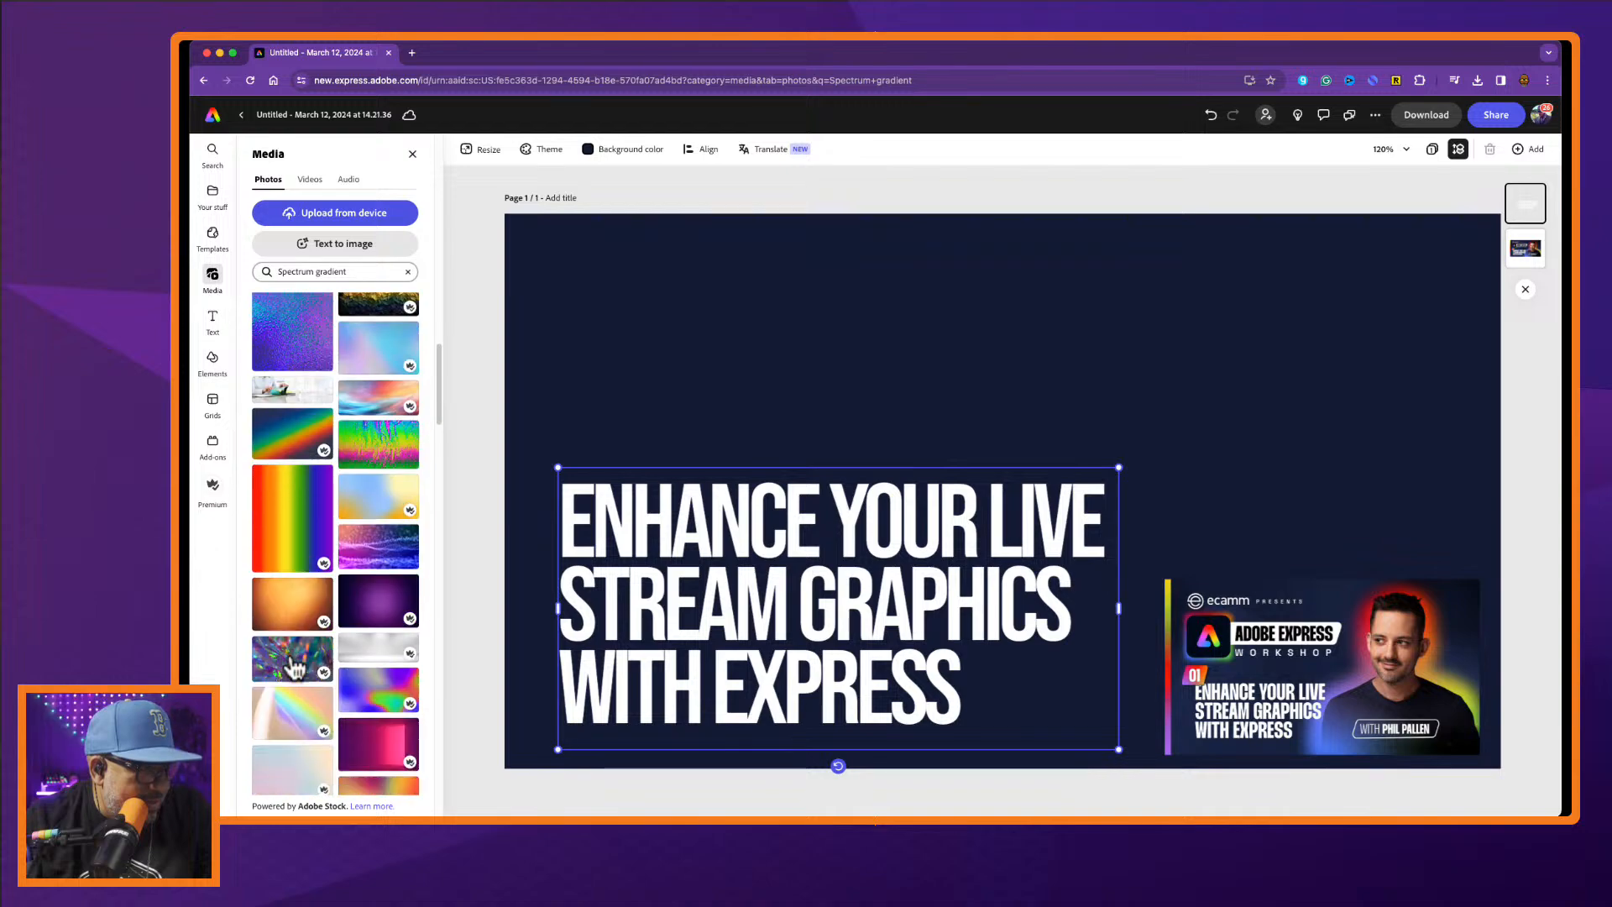
scroll(293, 667, "down", 5)
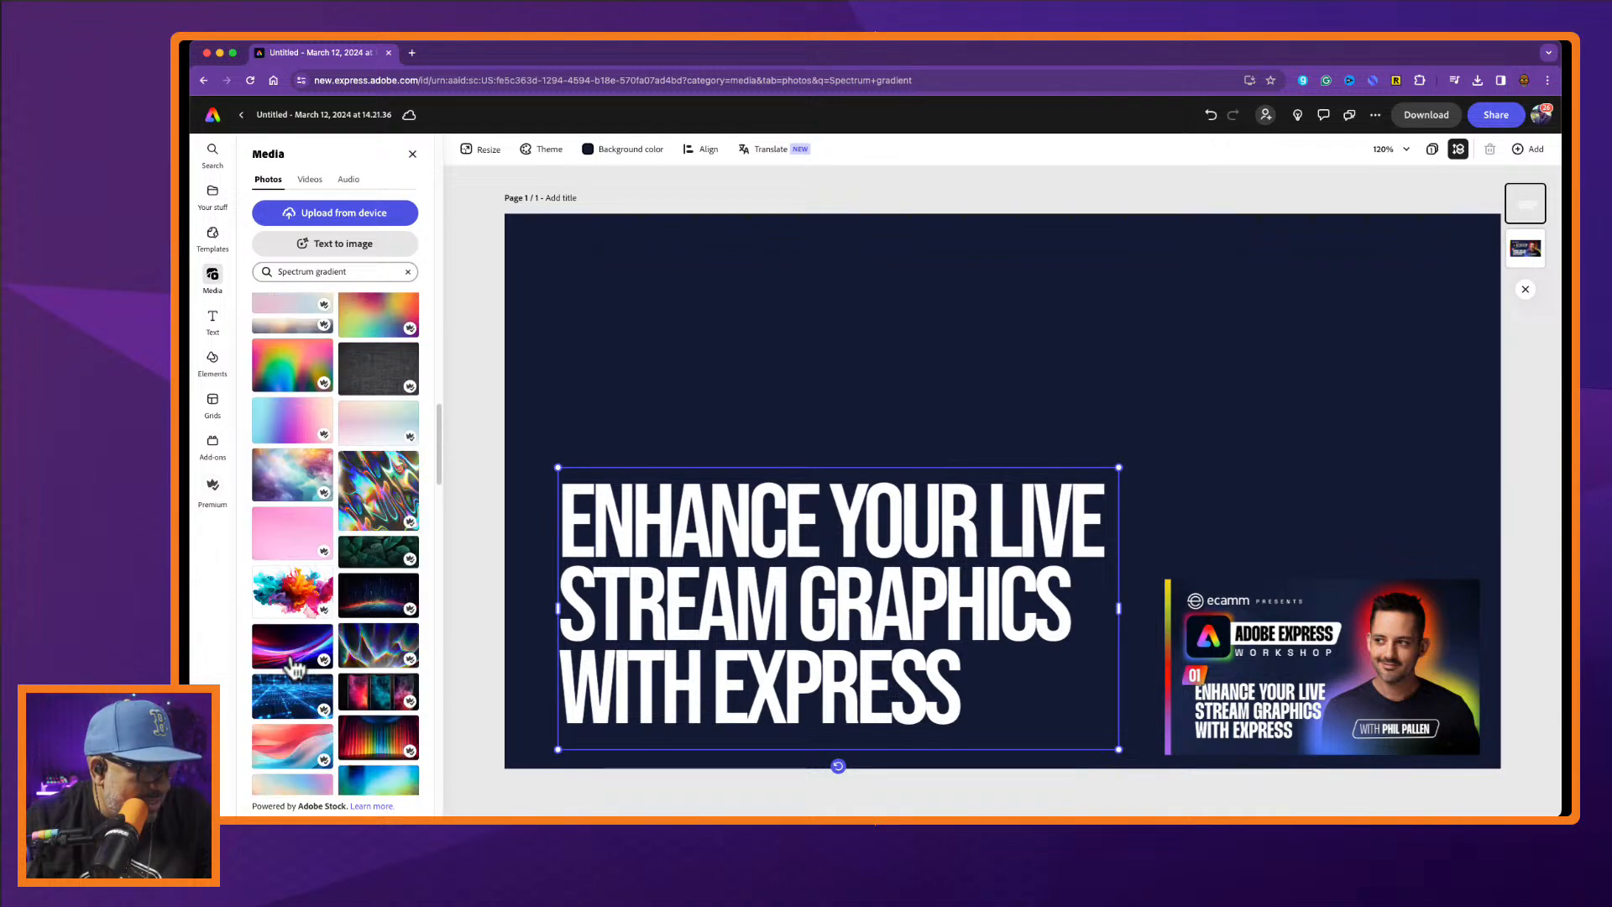
scroll(293, 667, "down", 7)
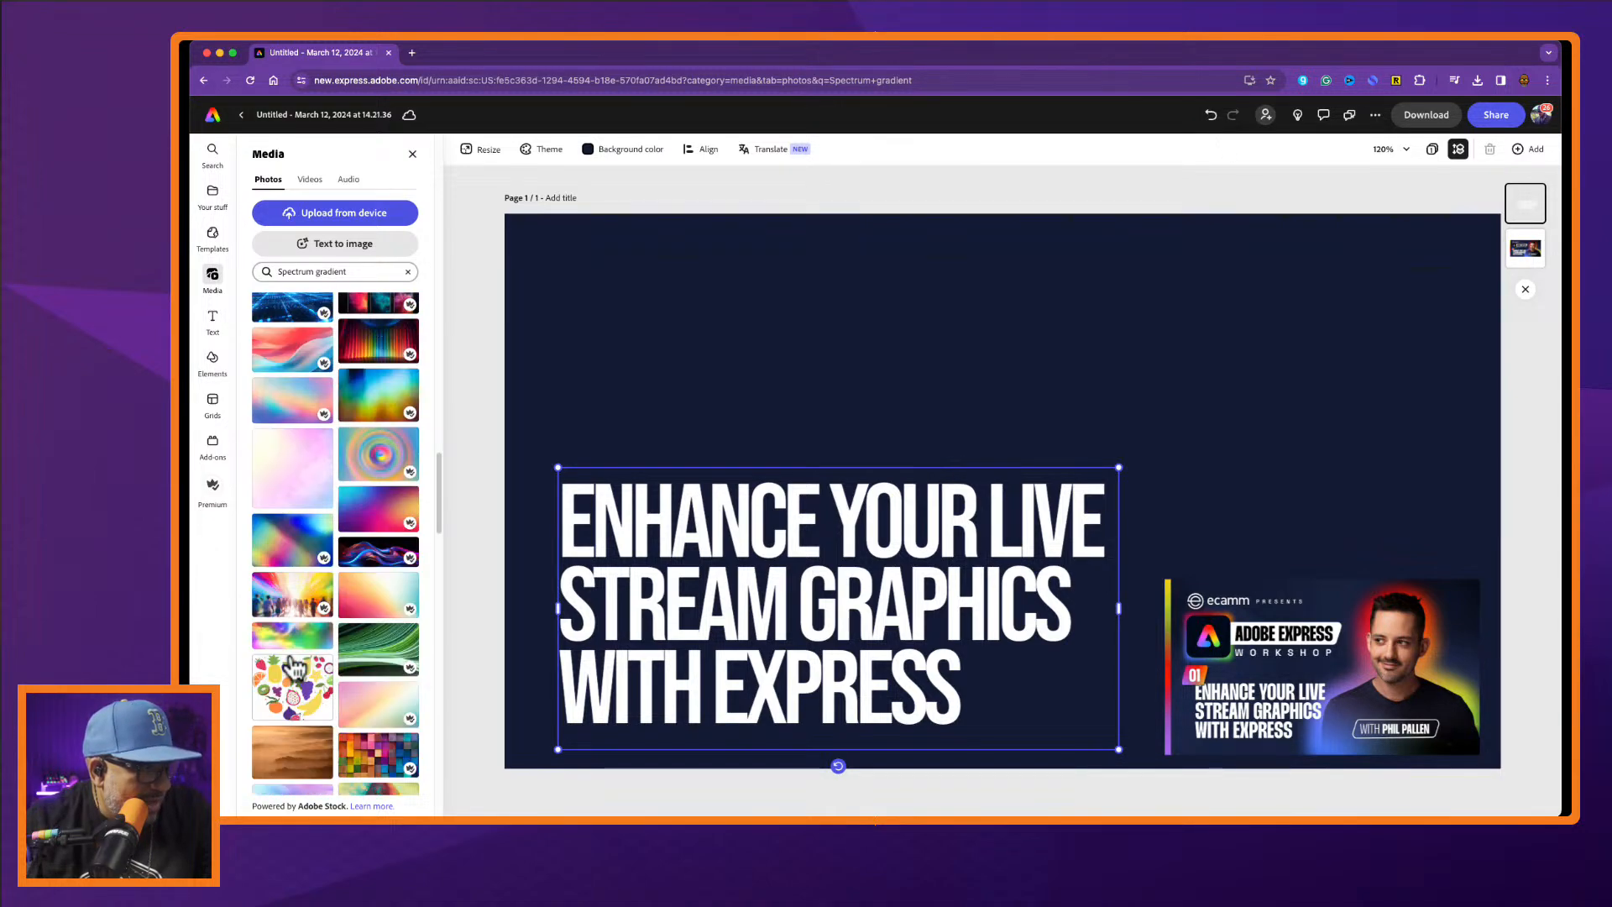
scroll(293, 669, "down", 15)
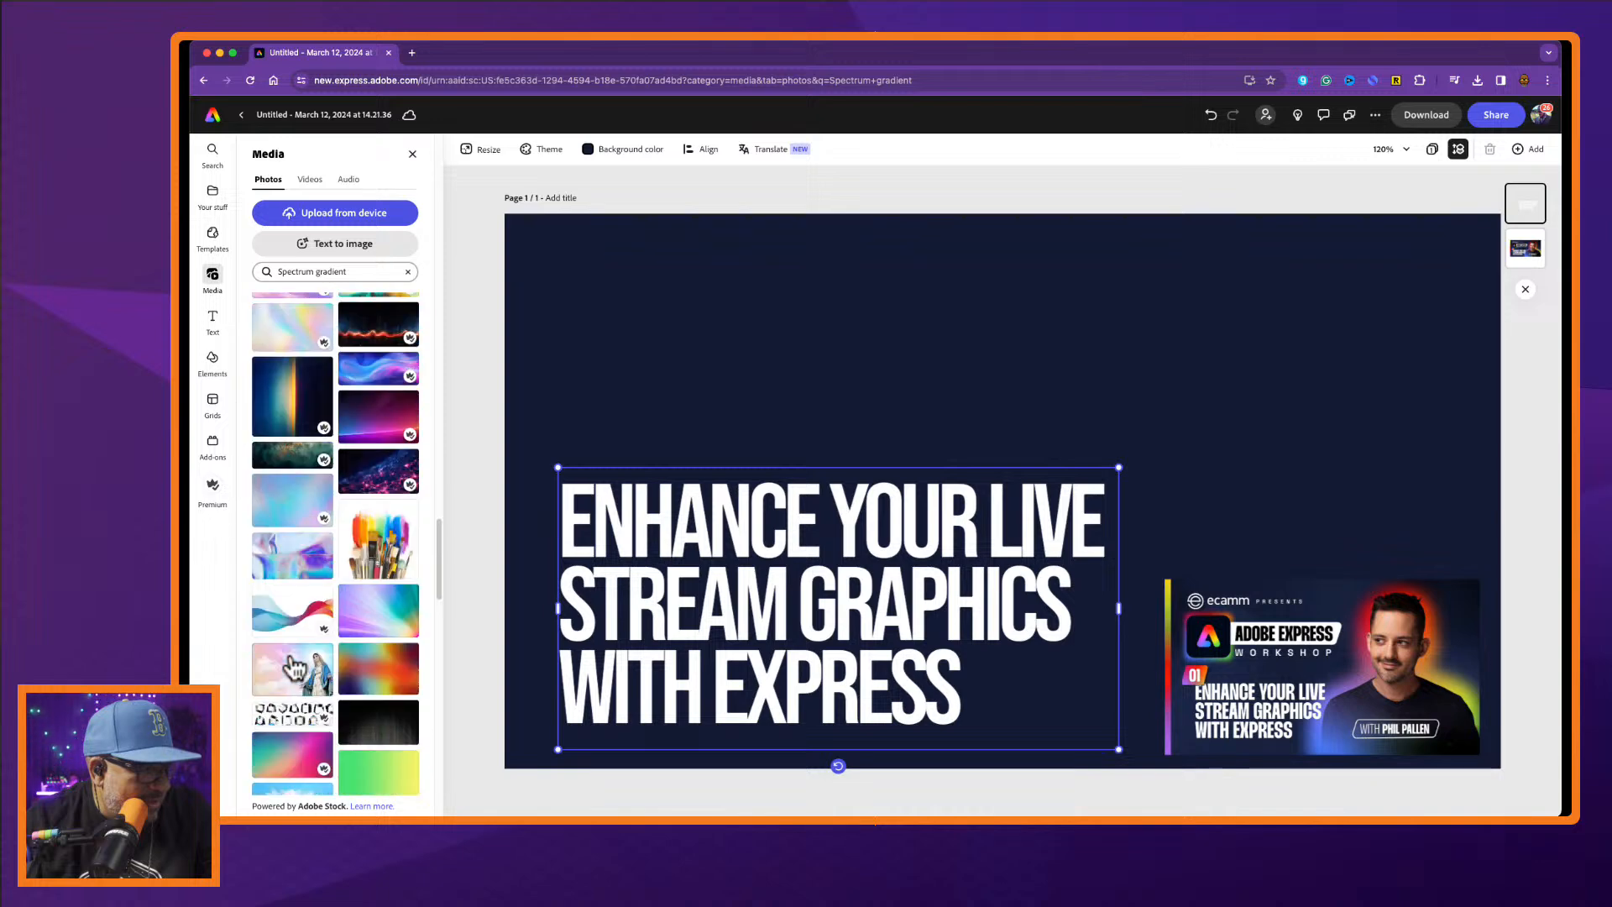
scroll(293, 669, "down", 5)
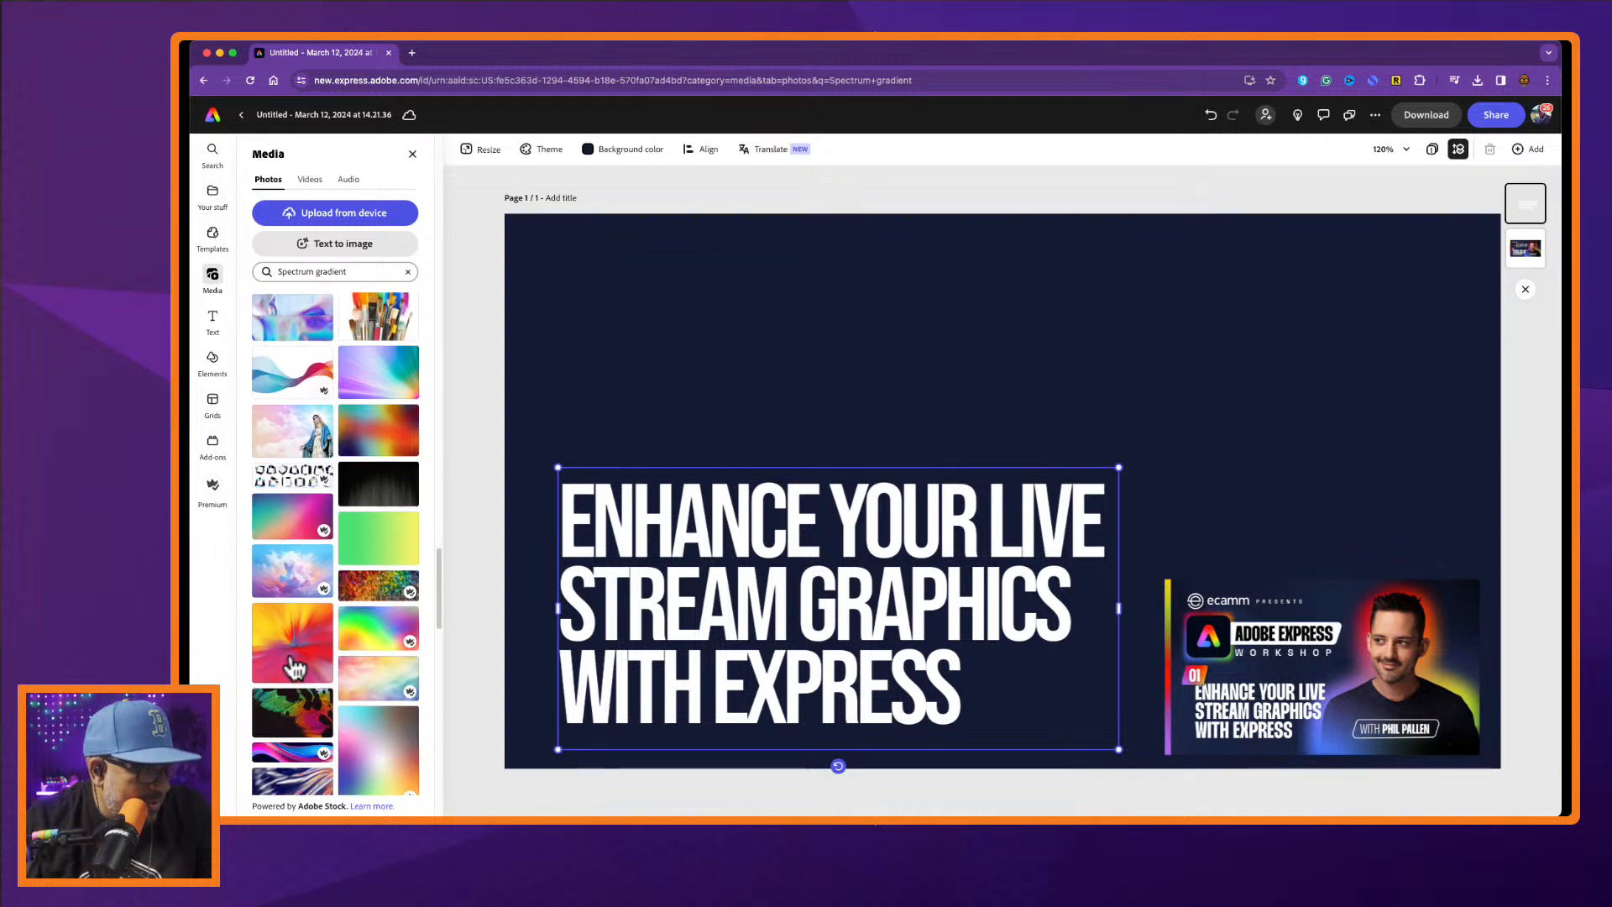
scroll(293, 668, "down", 7)
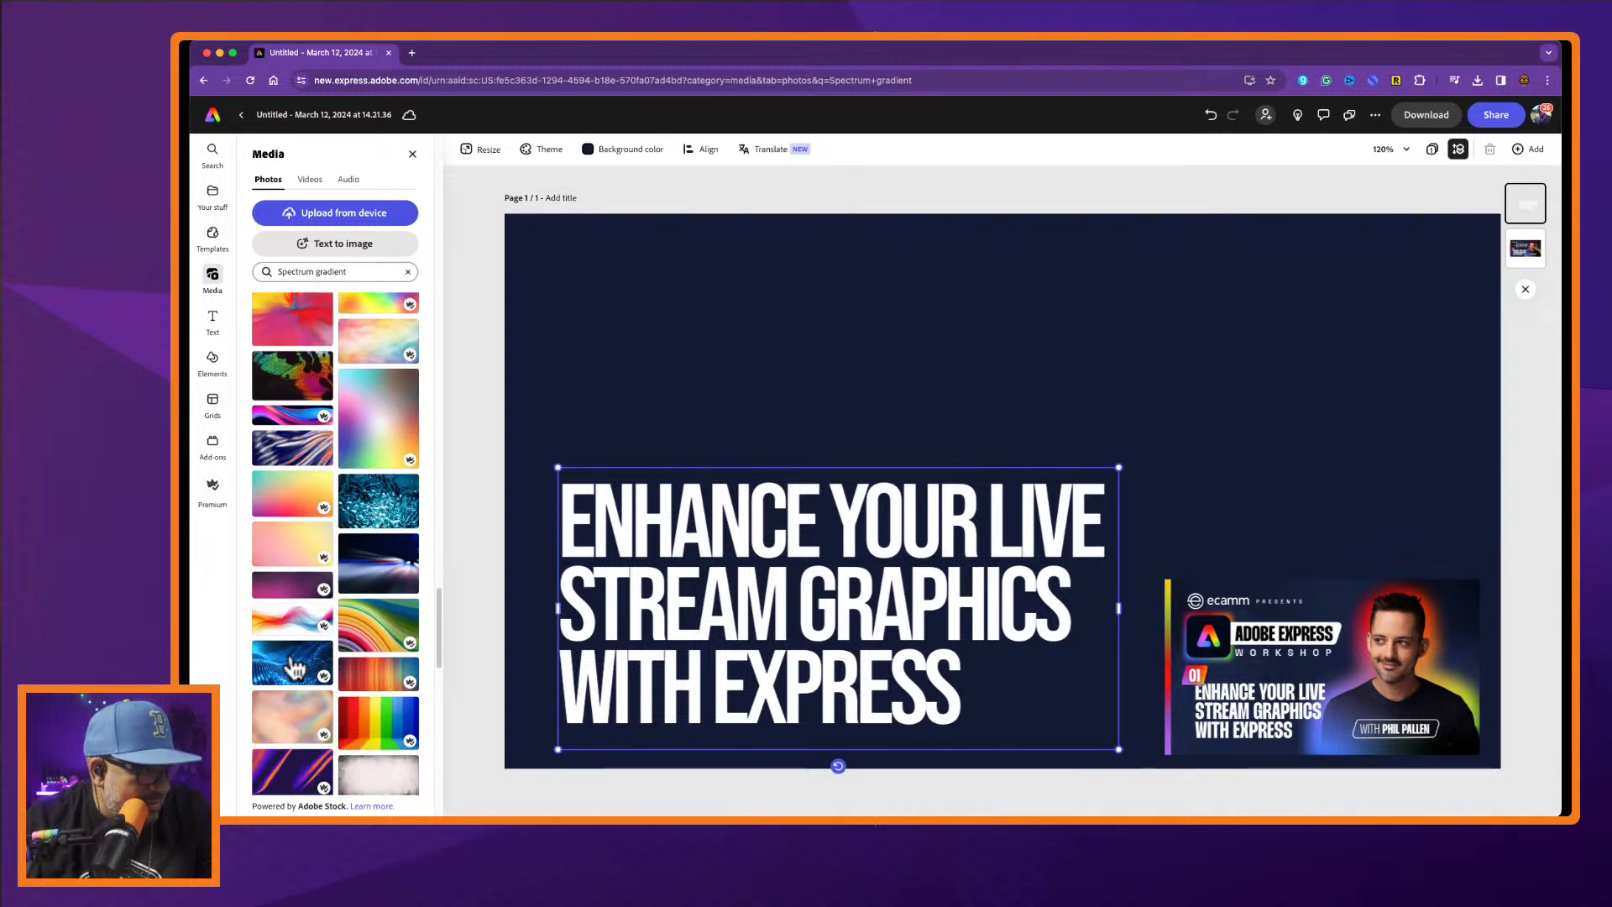
scroll(294, 669, "down", 1)
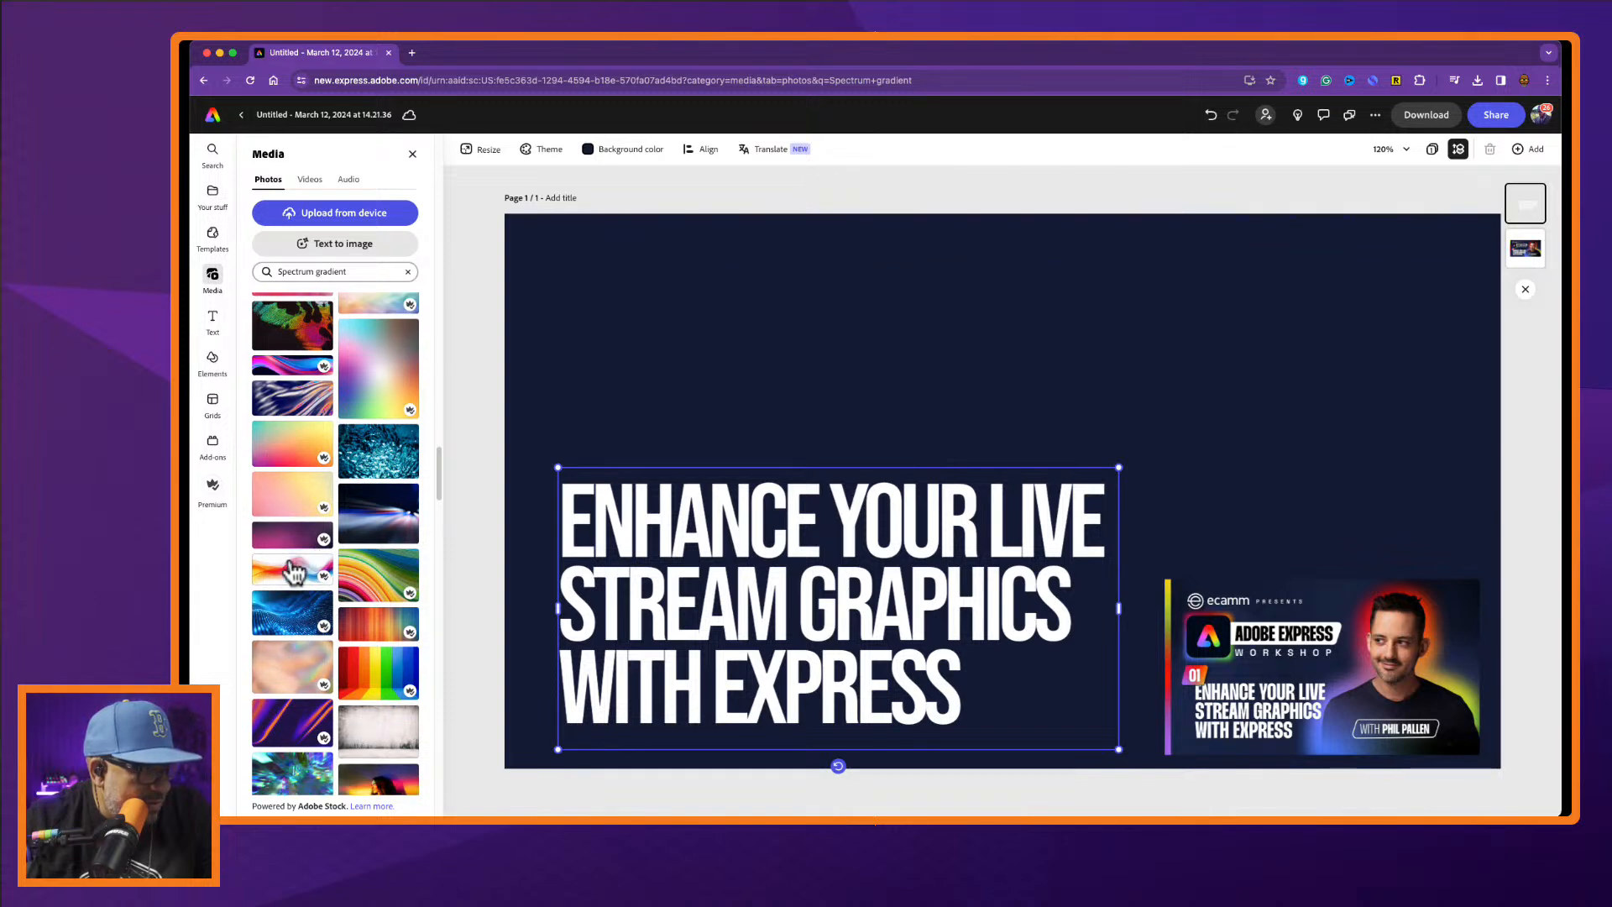
scroll(293, 572, "down", 4)
scroll(294, 572, "down", 10)
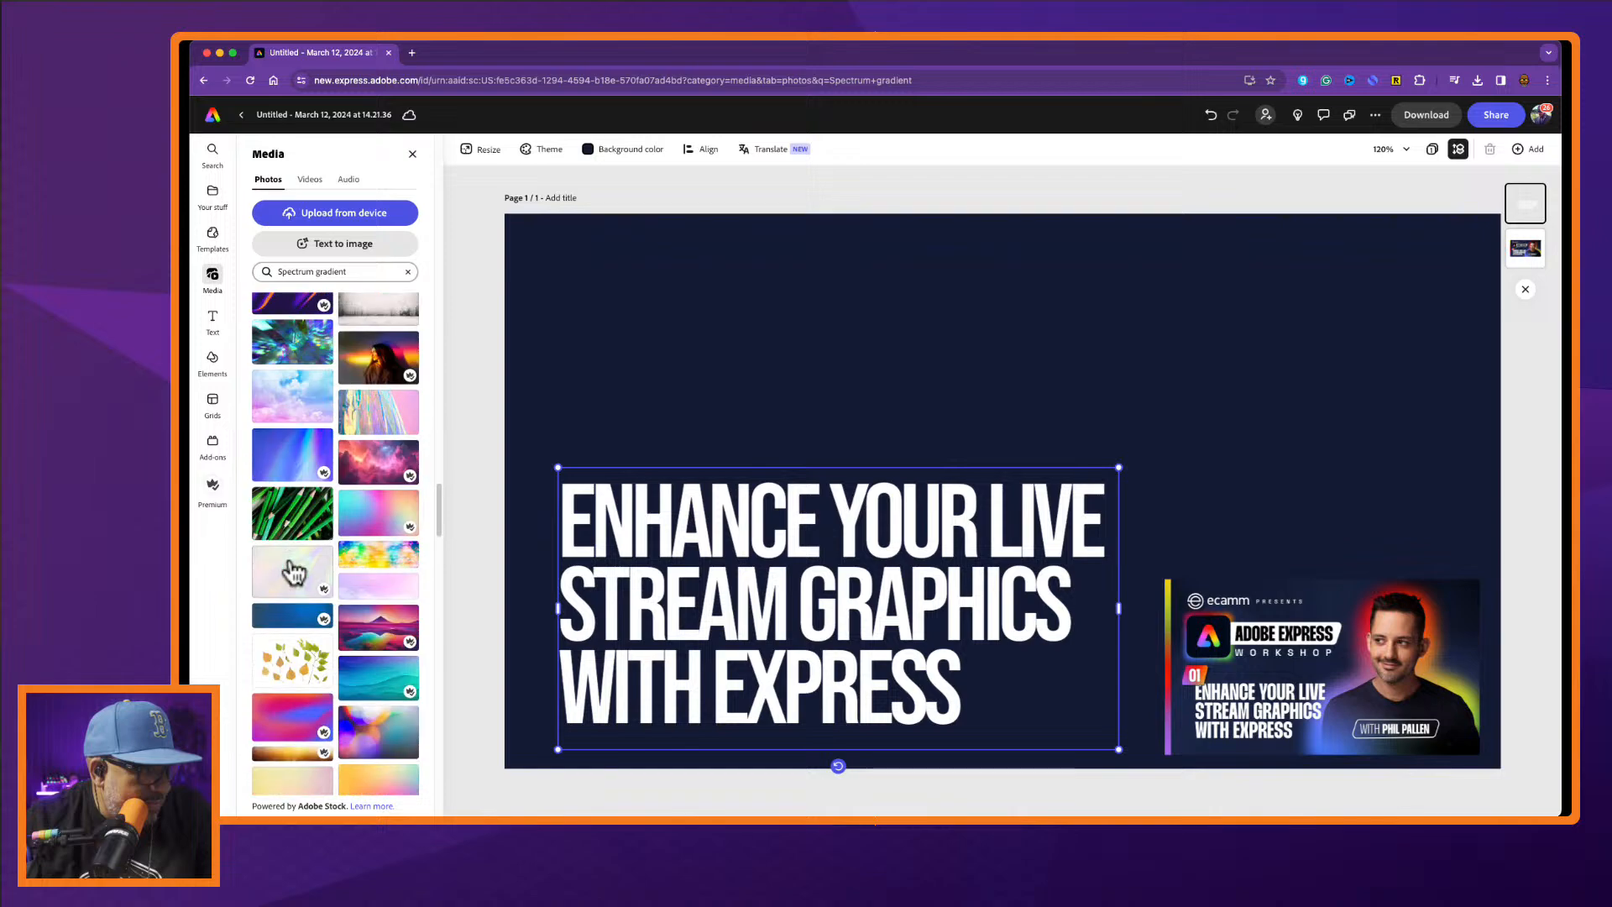
scroll(294, 573, "down", 10)
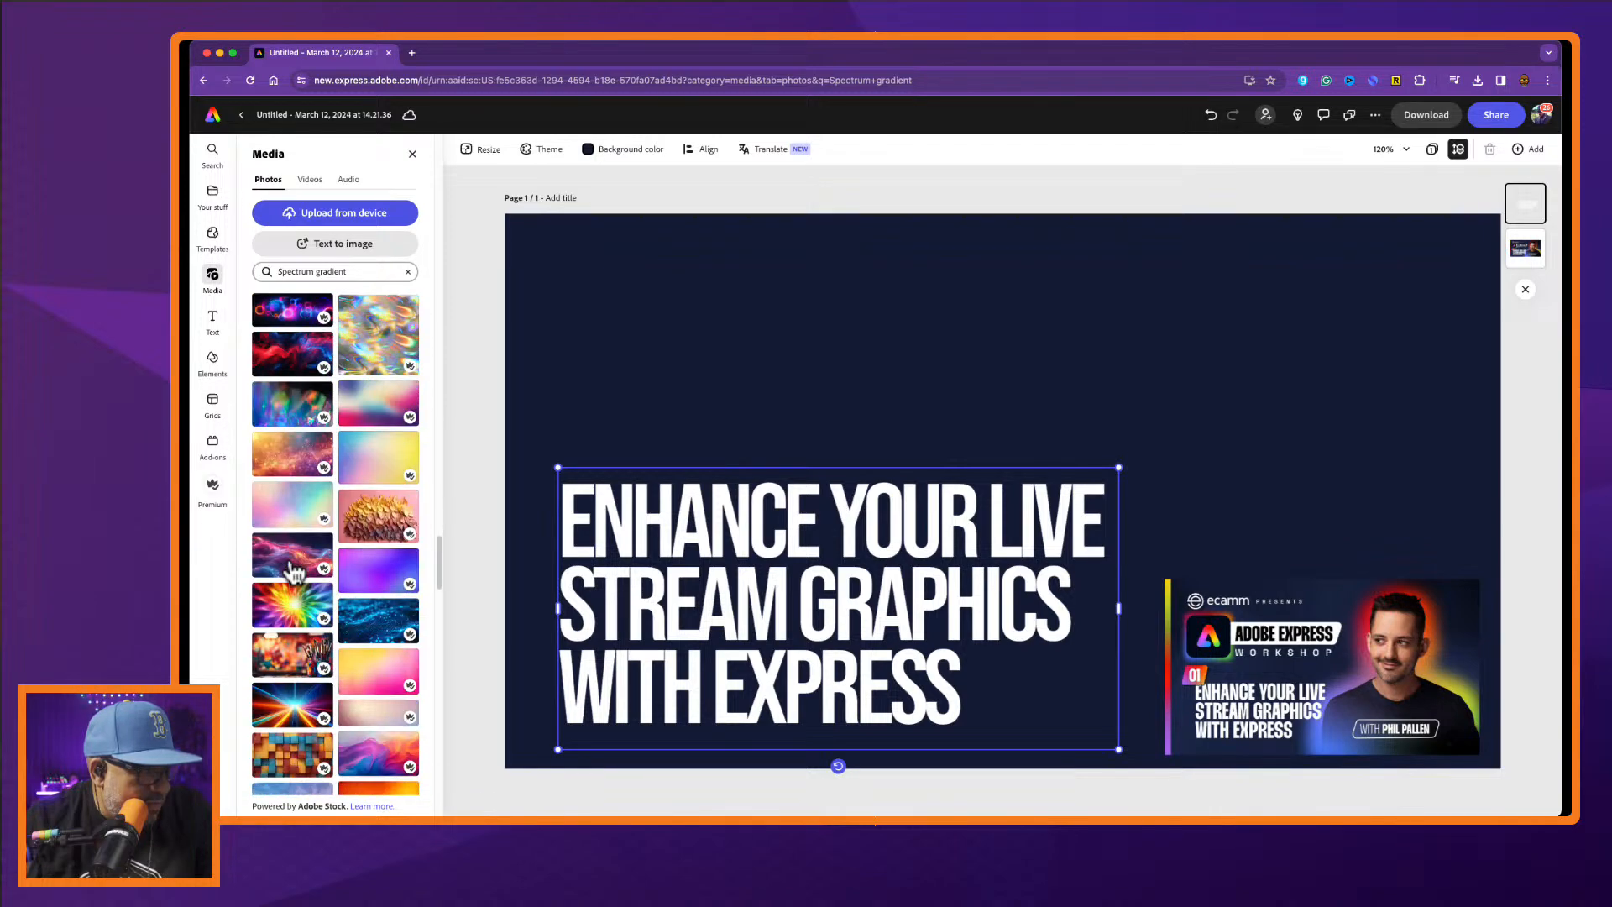
scroll(294, 573, "down", 6)
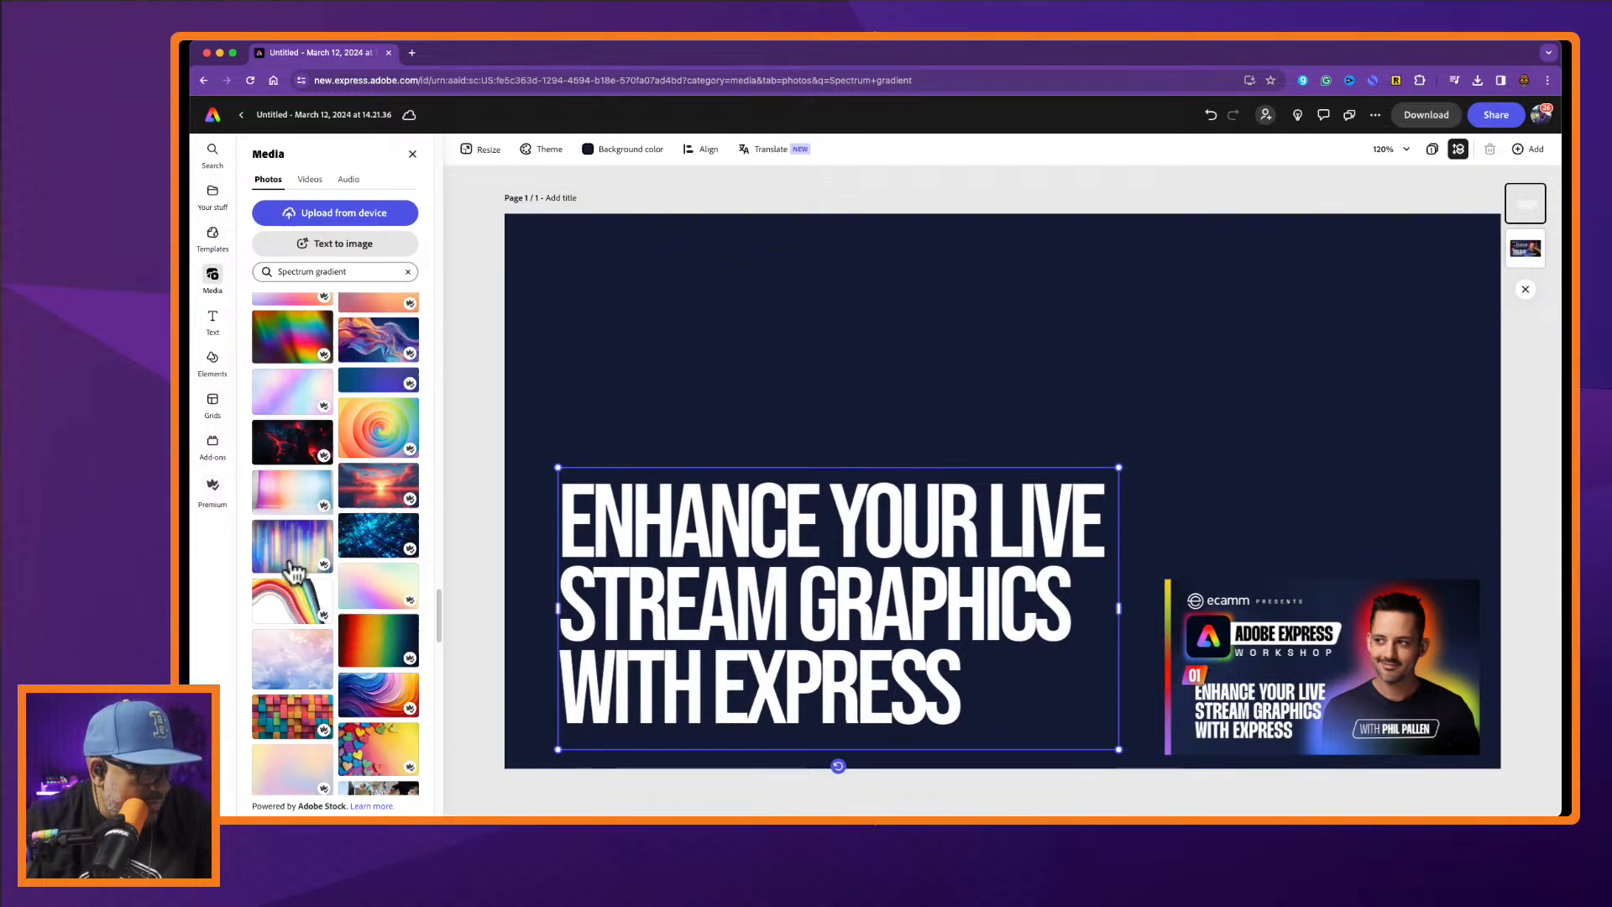
scroll(294, 572, "down", 2)
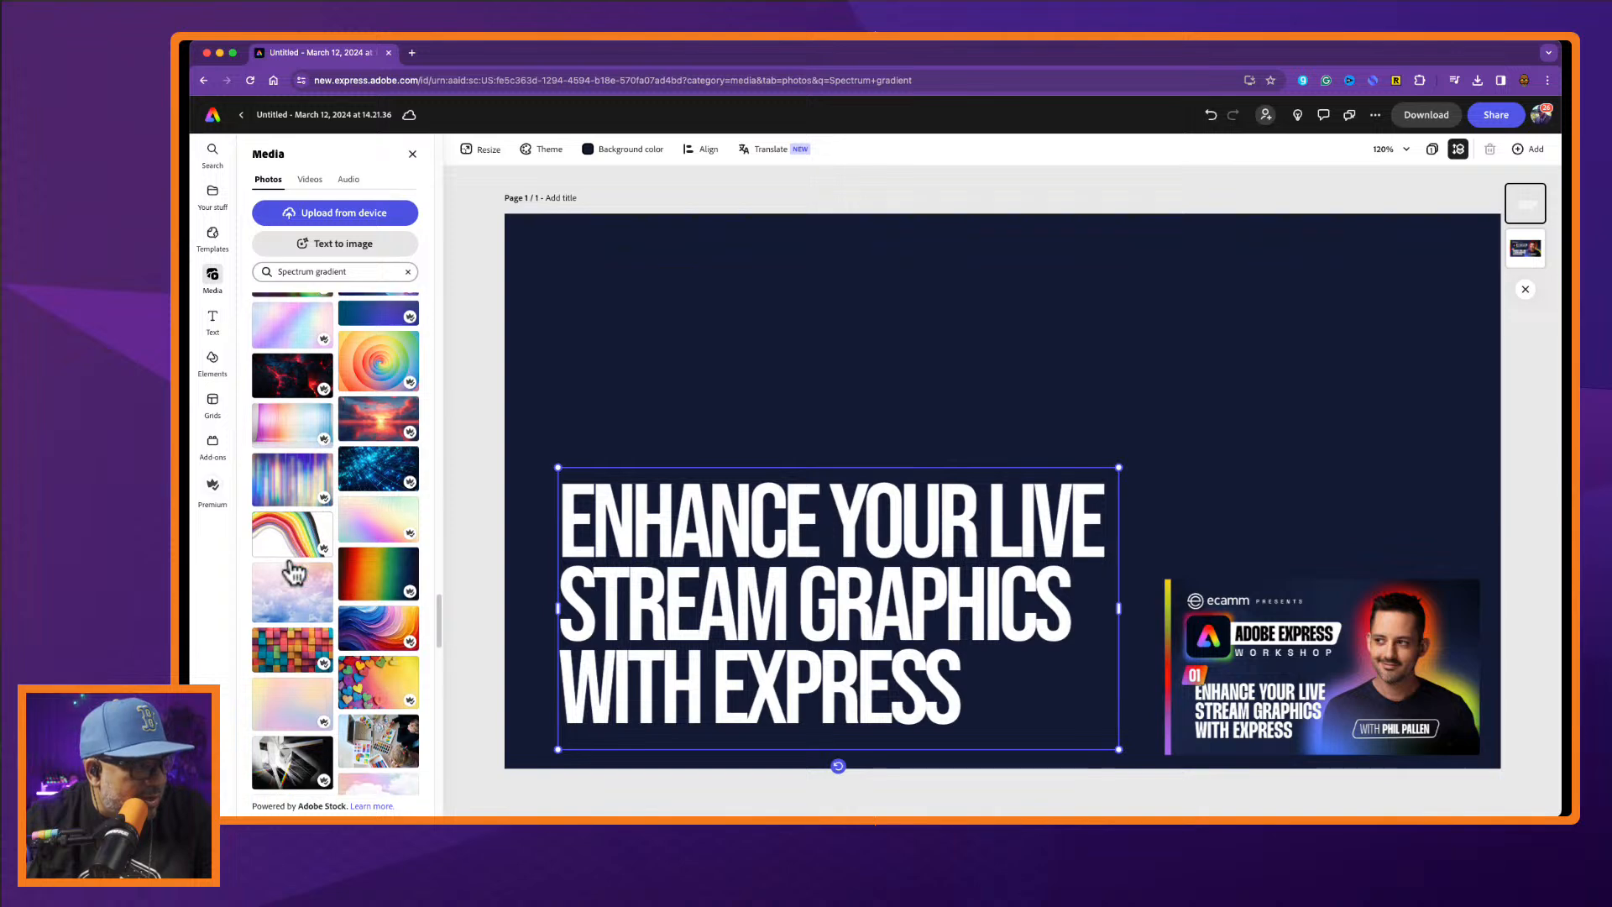
scroll(294, 573, "down", 5)
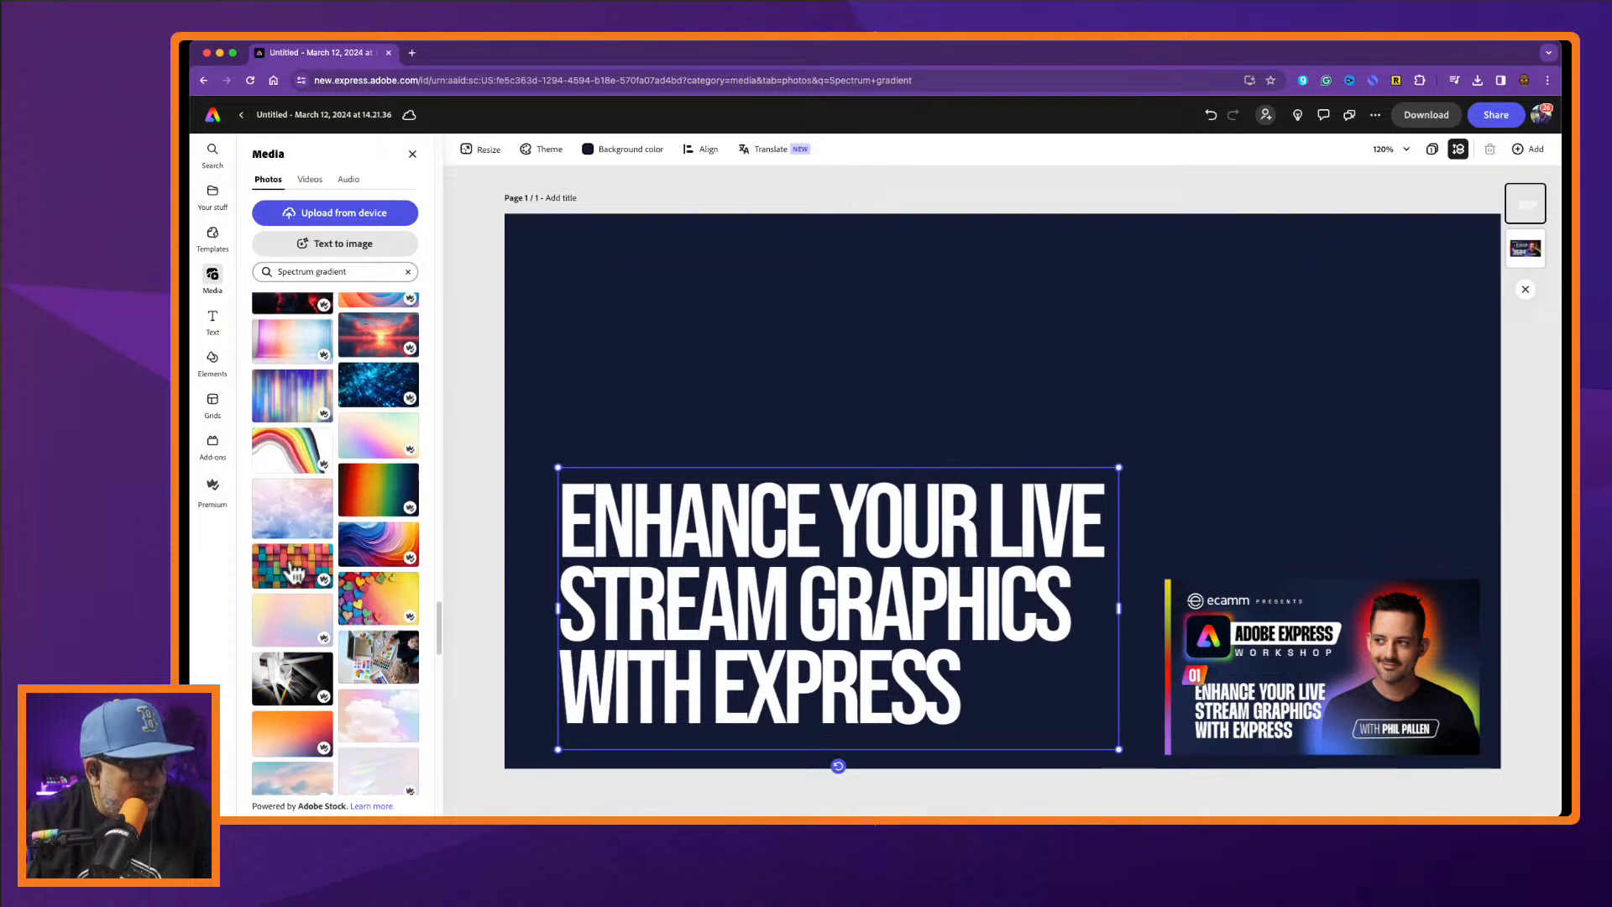
scroll(294, 573, "down", 6)
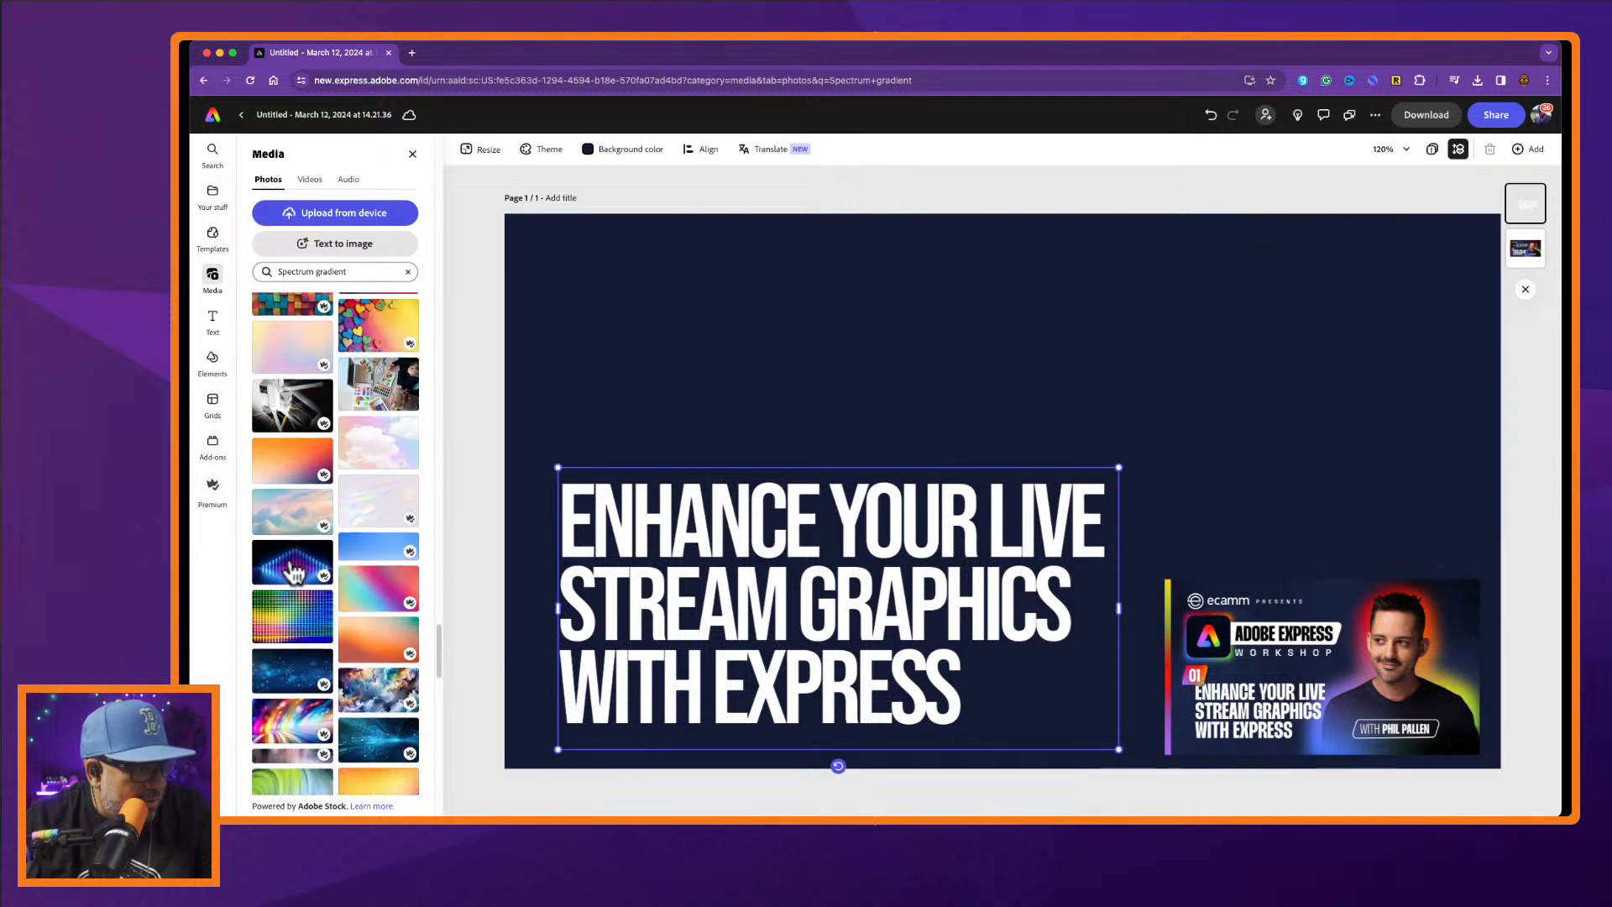
scroll(294, 572, "down", 7)
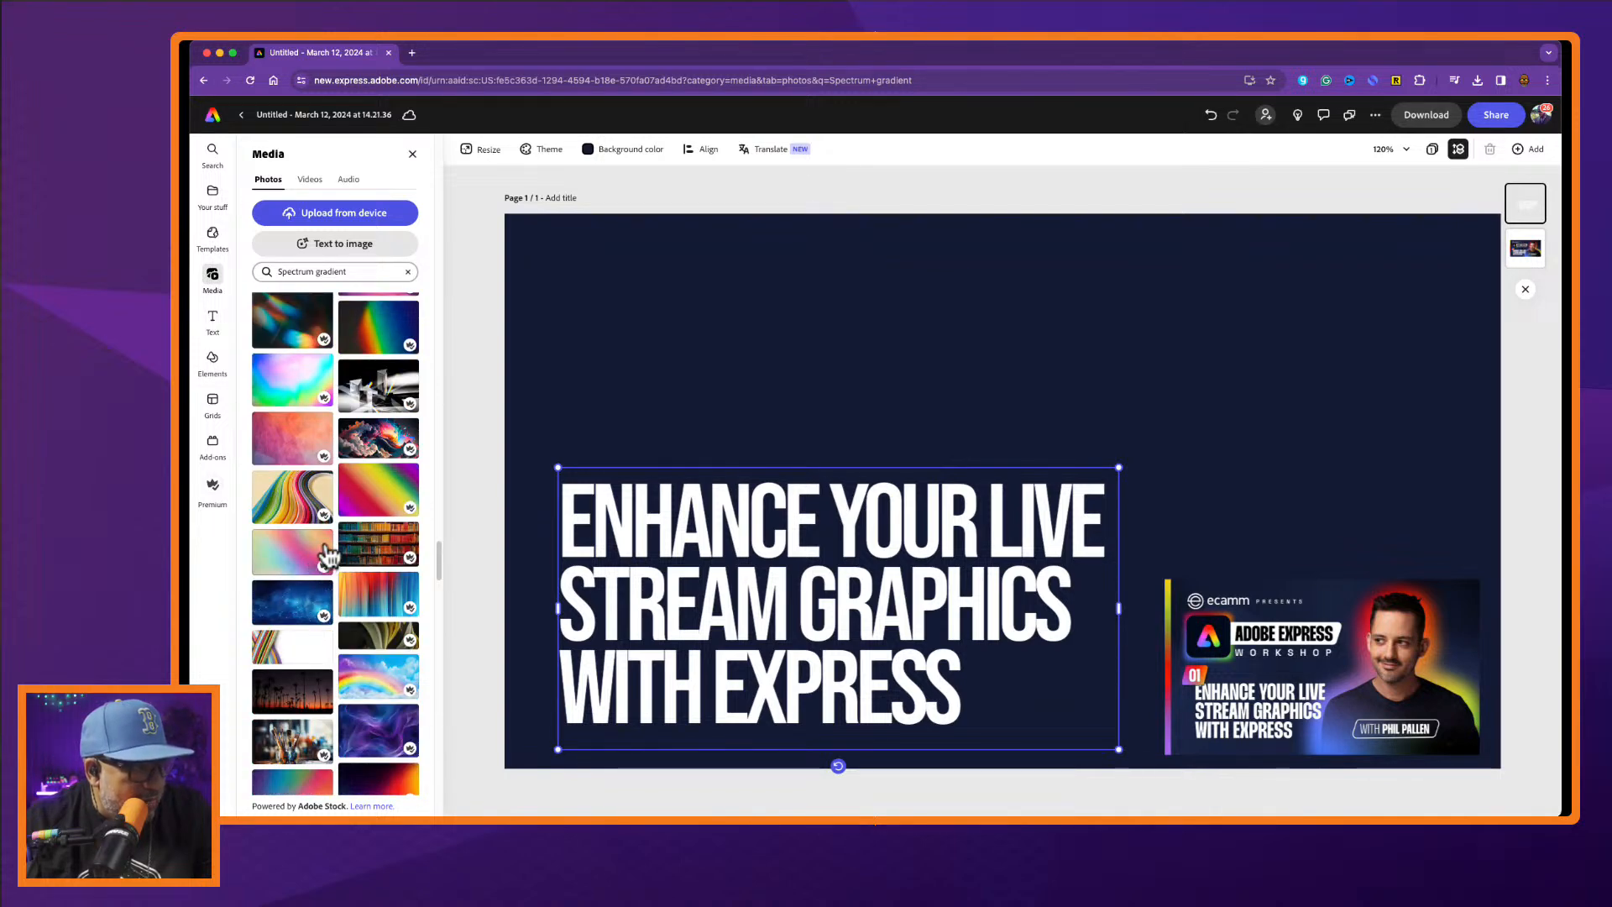
scroll(315, 554, "down", 4)
scroll(325, 541, "down", 8)
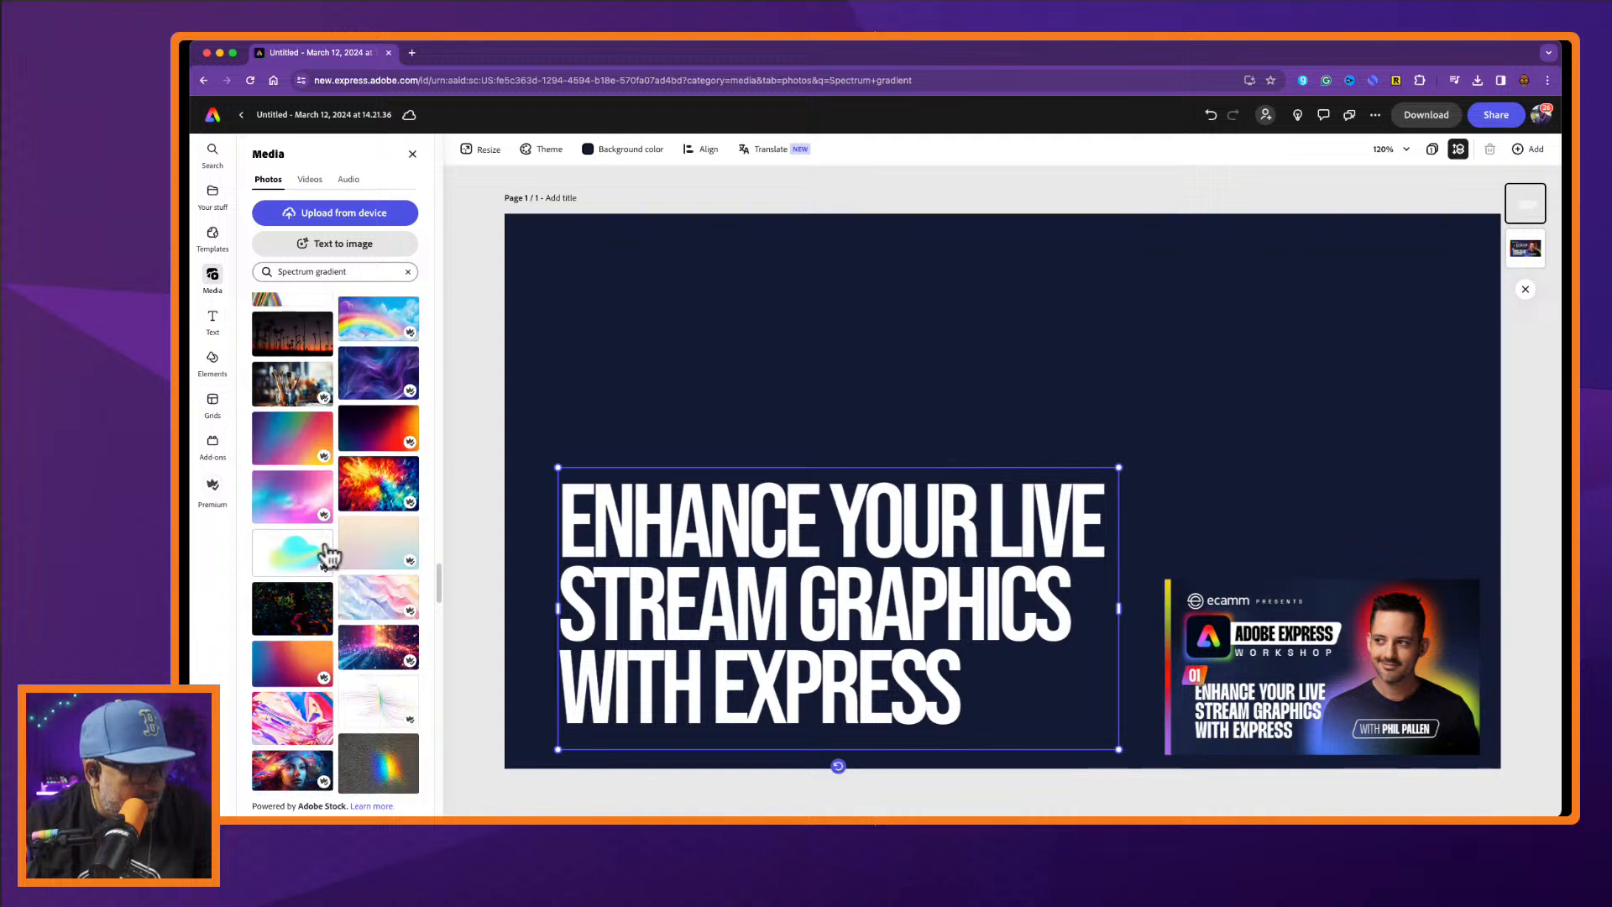
scroll(328, 551, "down", 7)
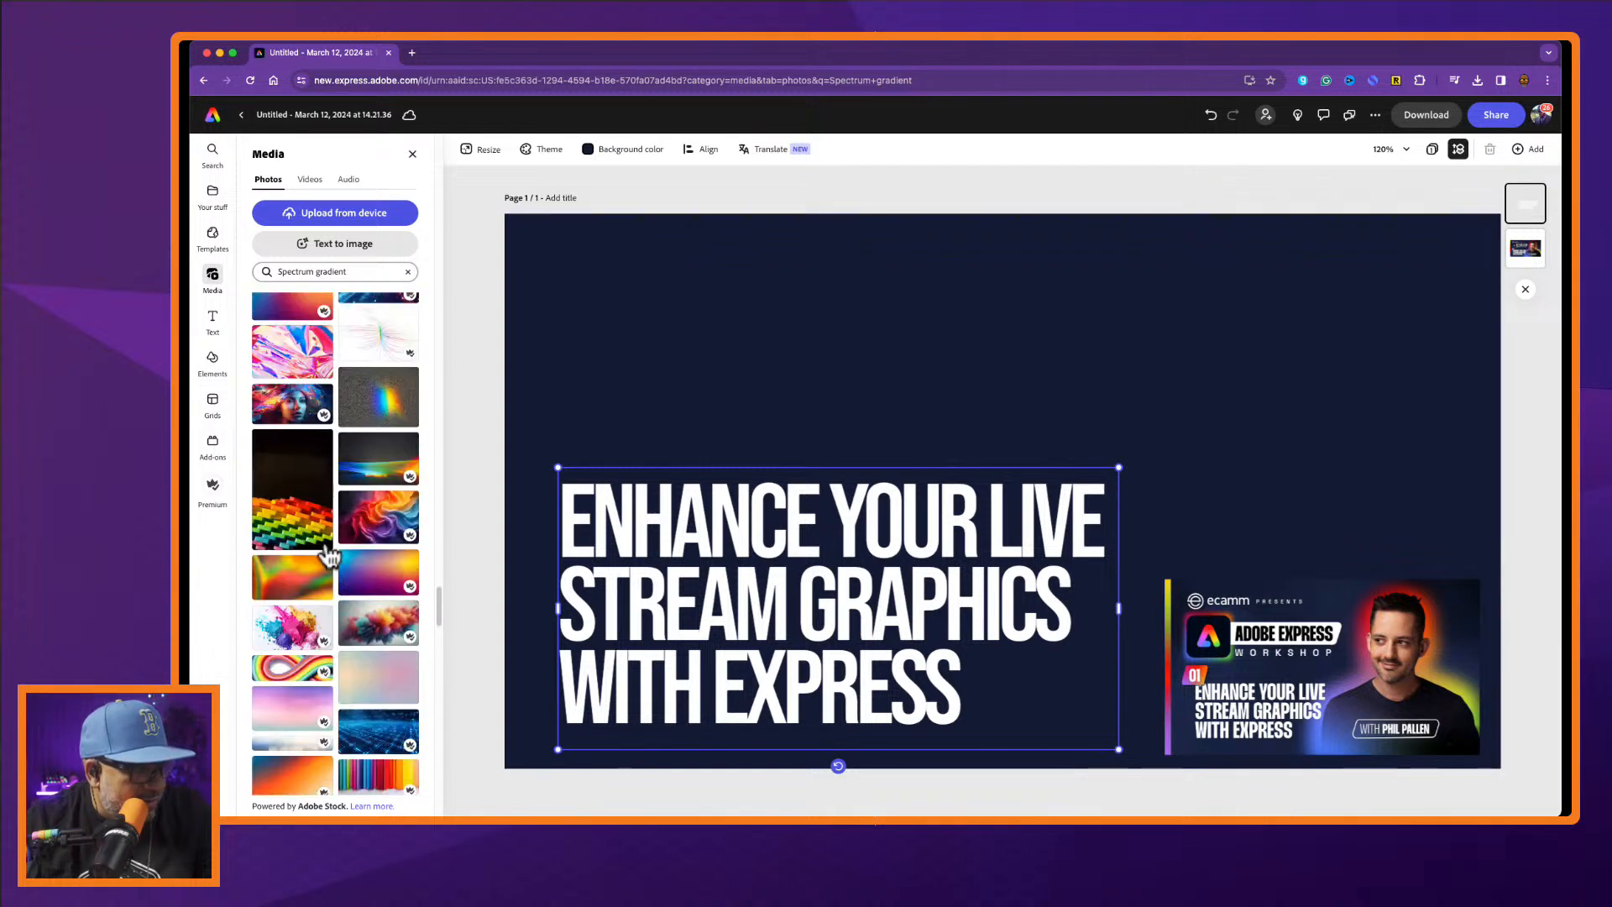
scroll(325, 541, "down", 8)
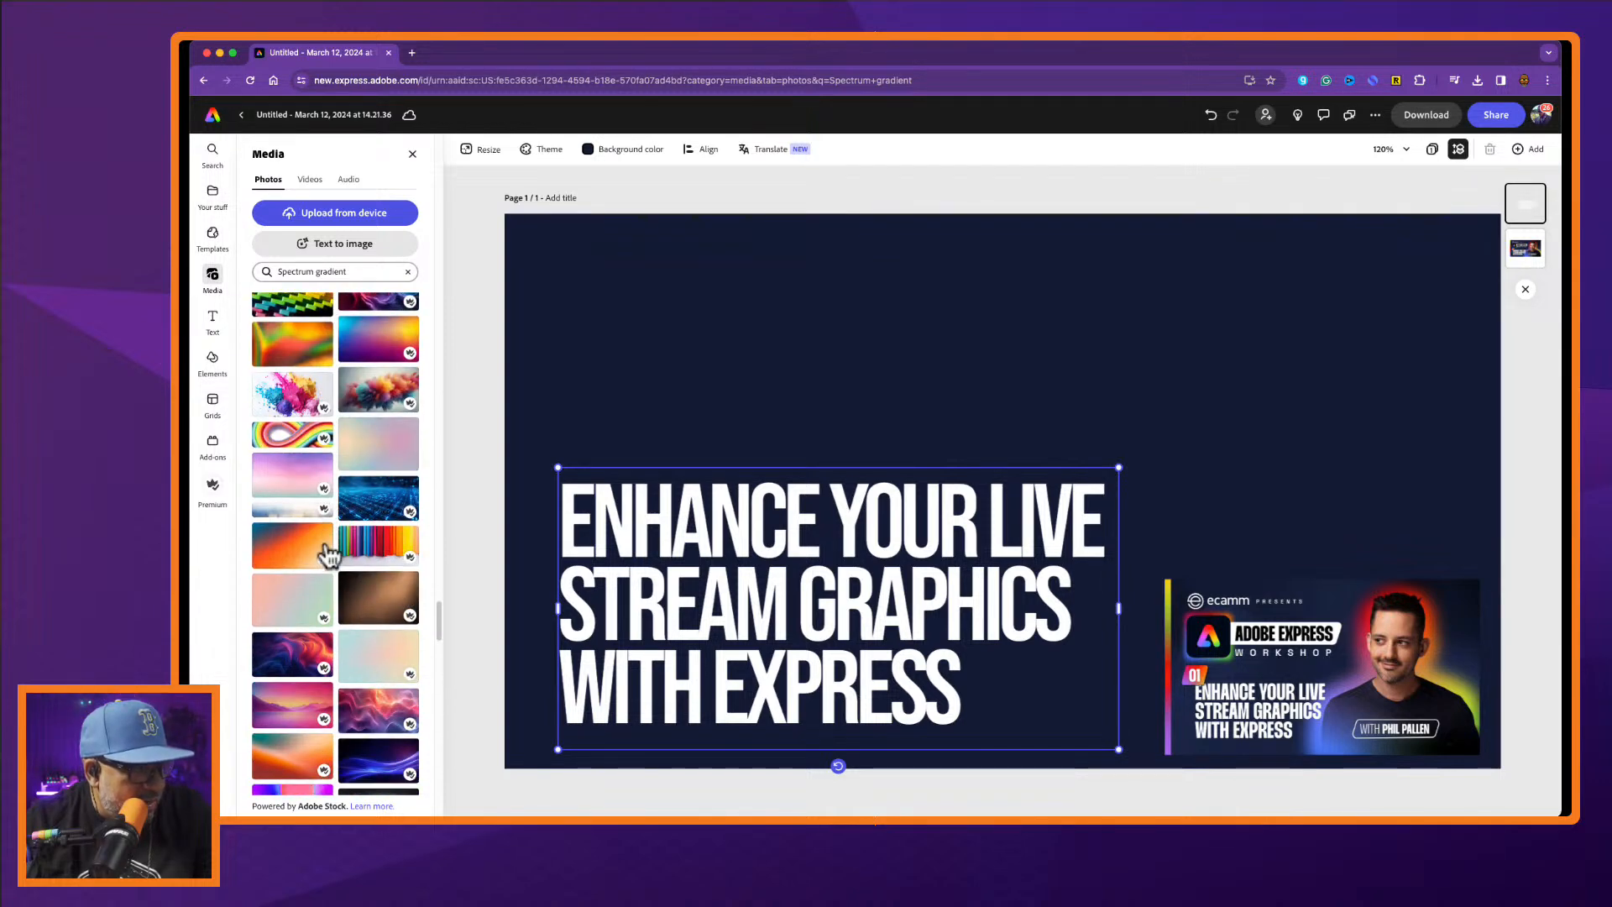
scroll(328, 554, "down", 9)
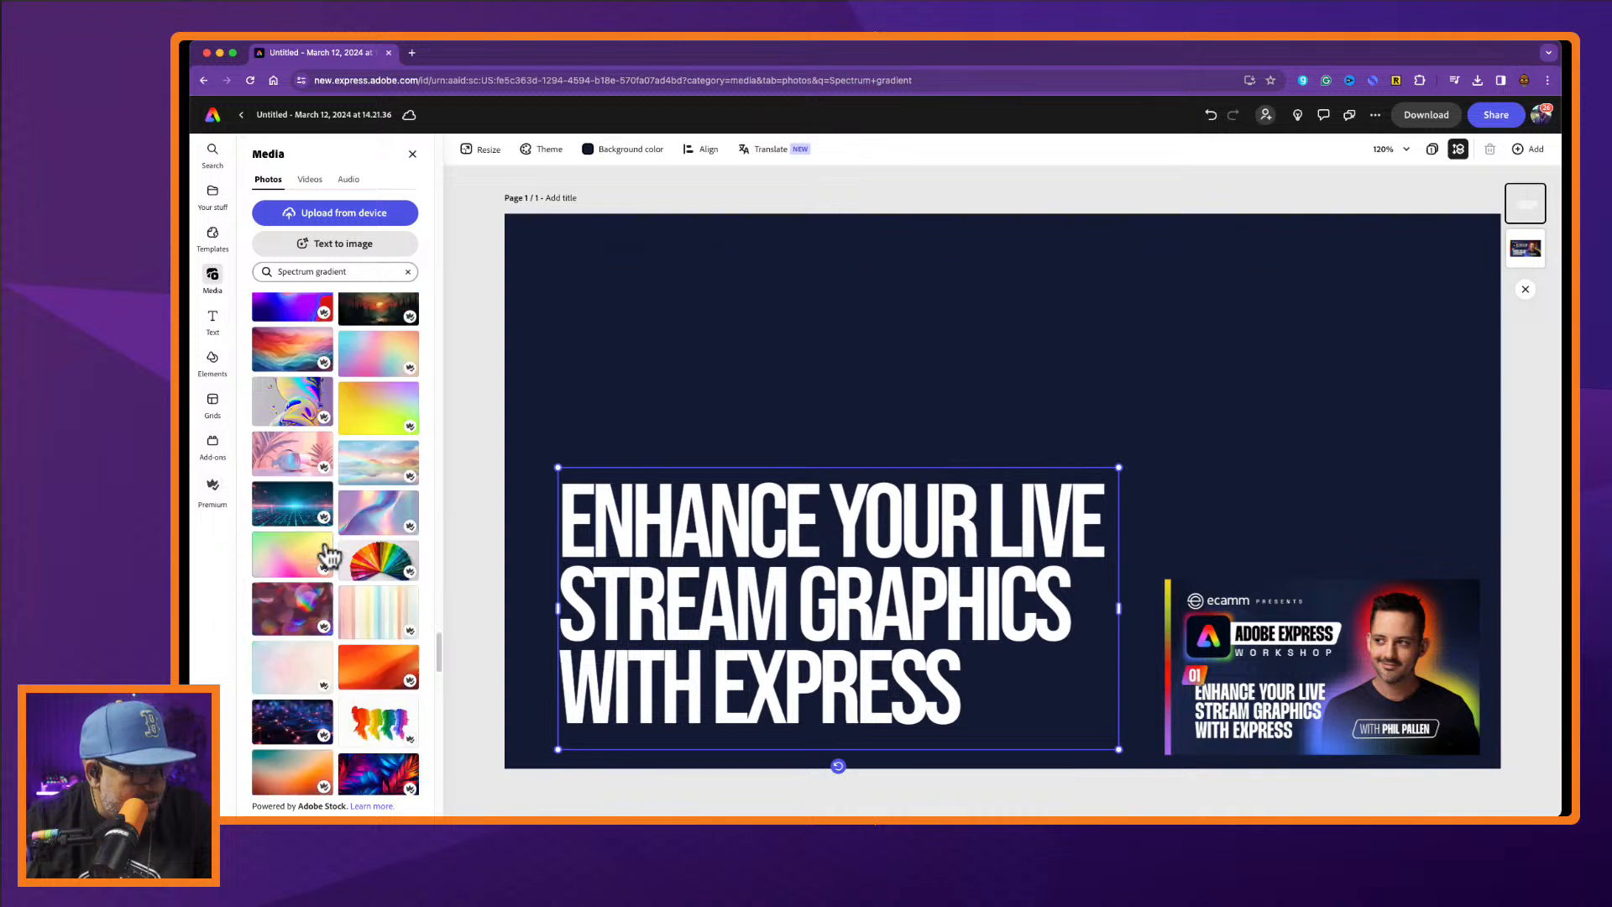
scroll(328, 552, "down", 8)
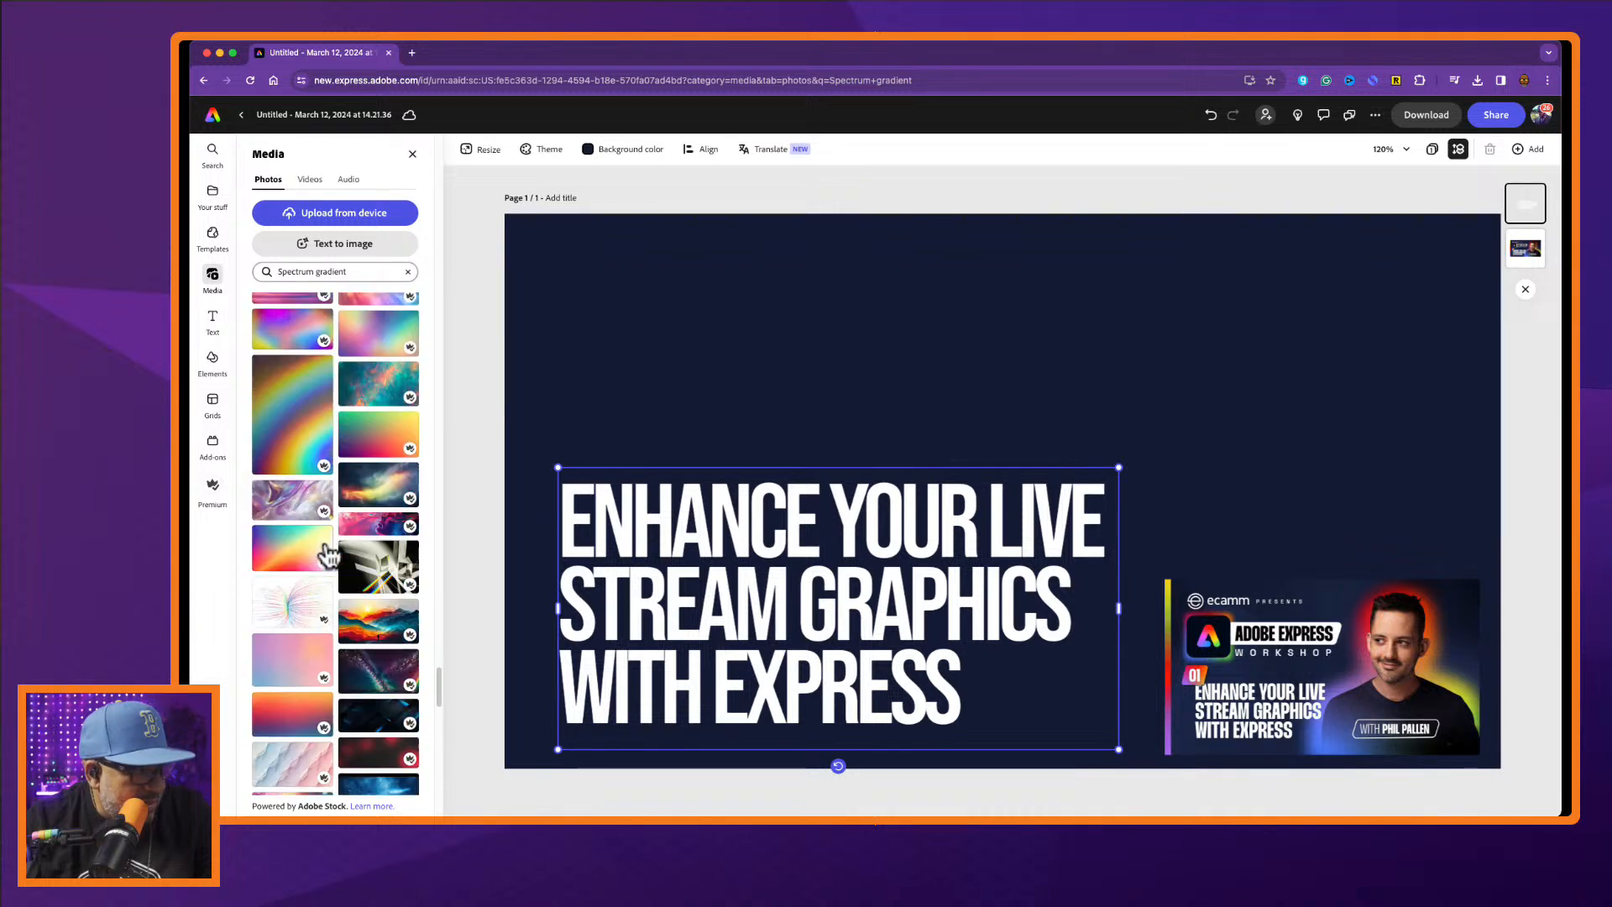
scroll(328, 554, "down", 1)
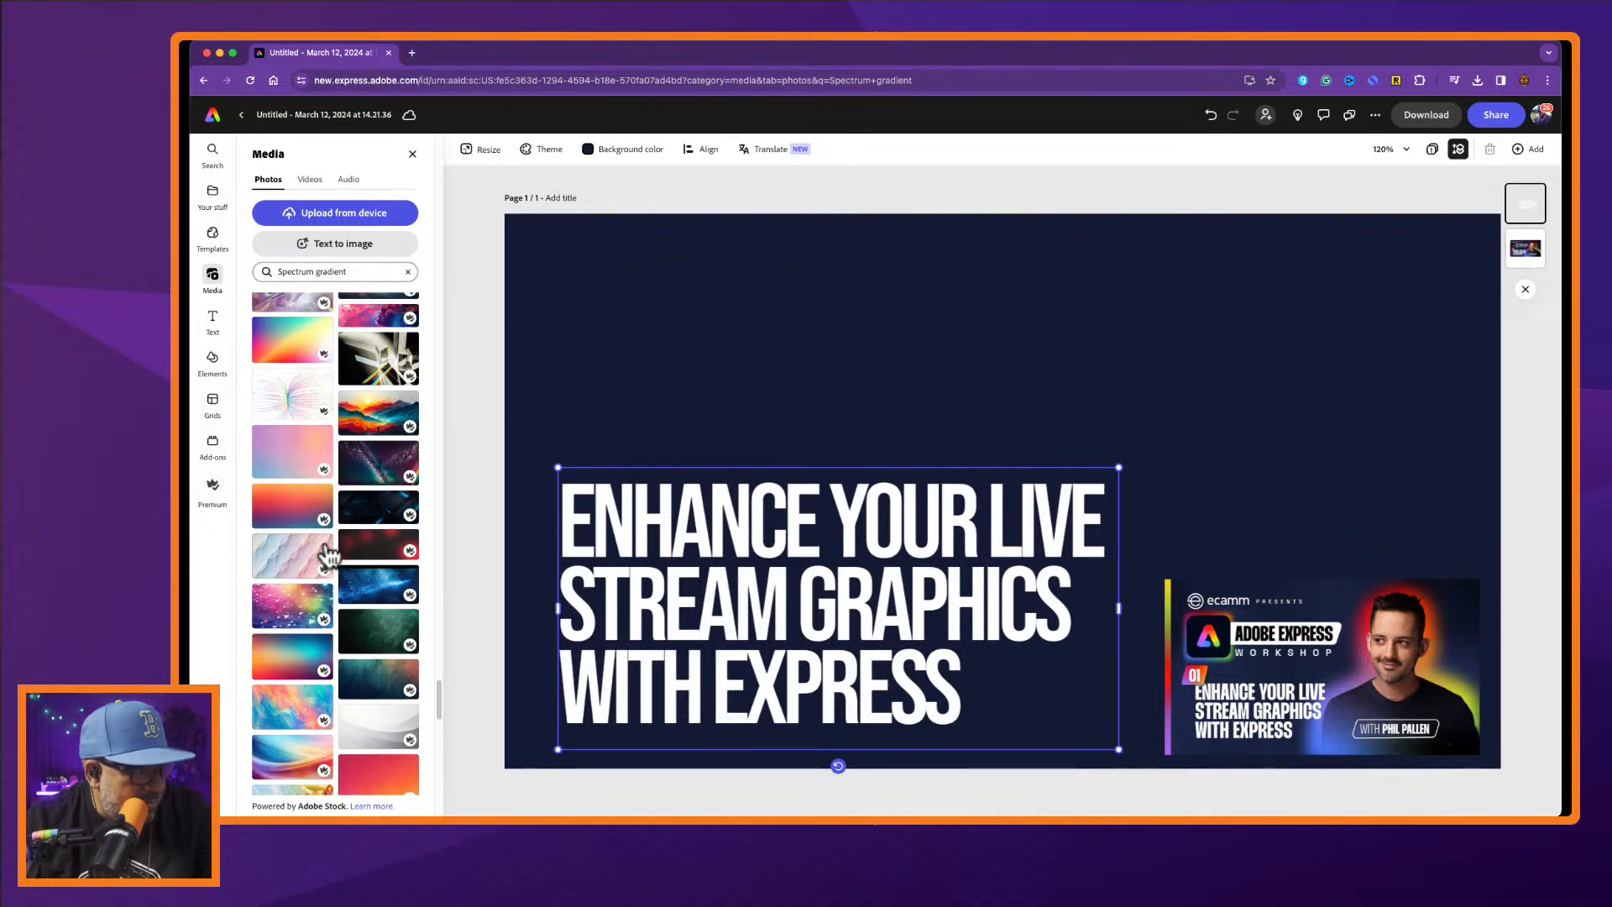
scroll(327, 554, "down", 1)
left_click(278, 502)
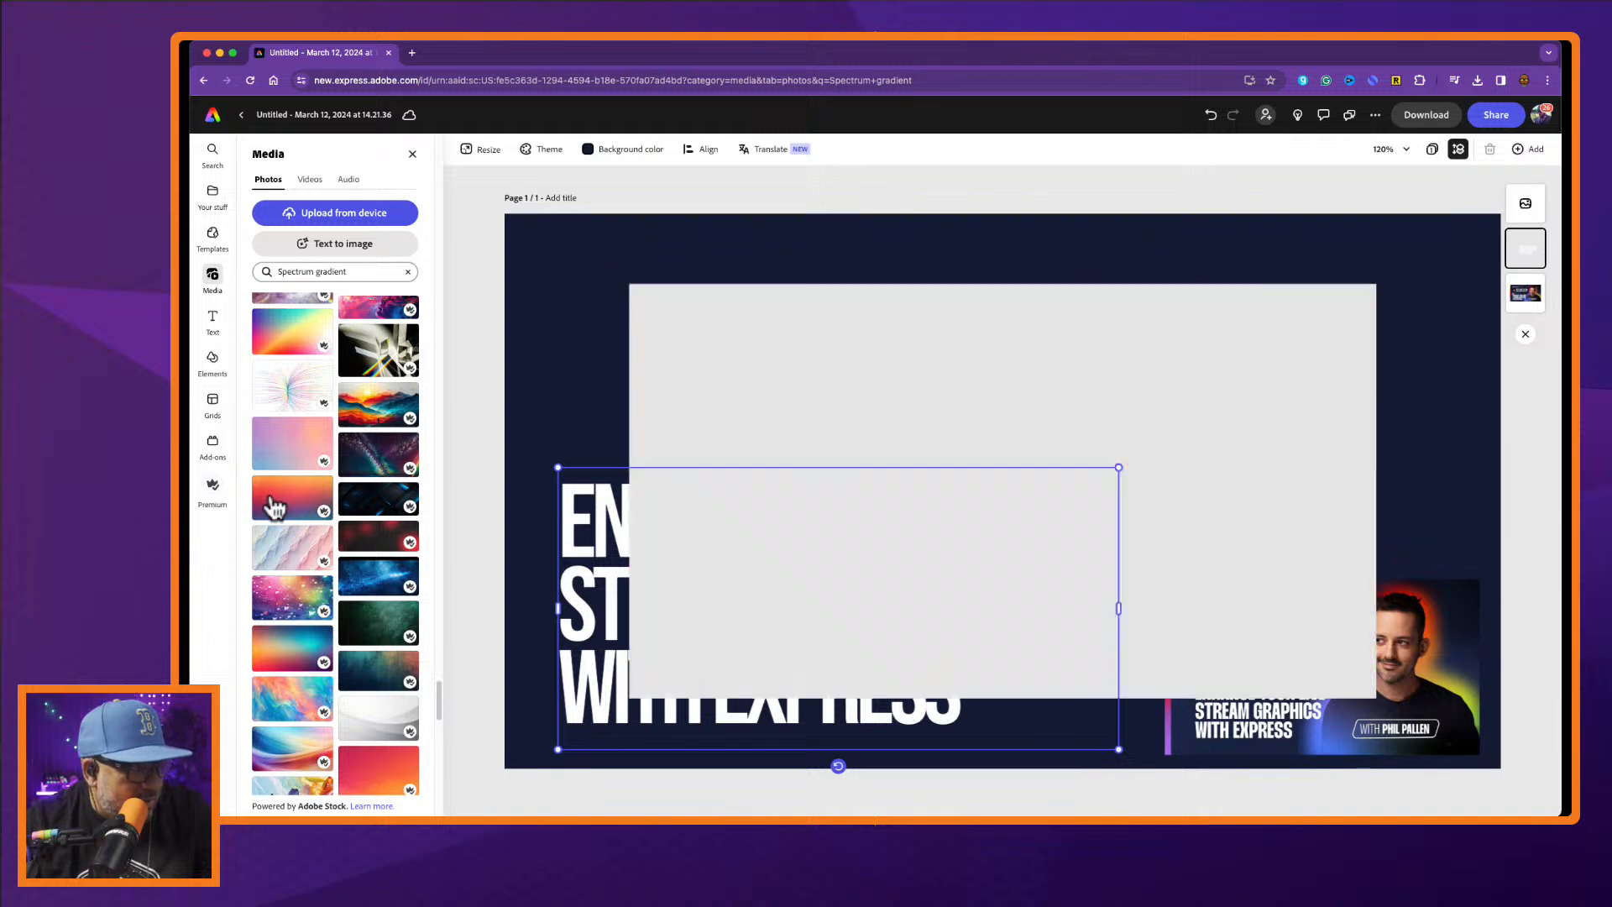
left_click_drag(971, 370, 843, 294)
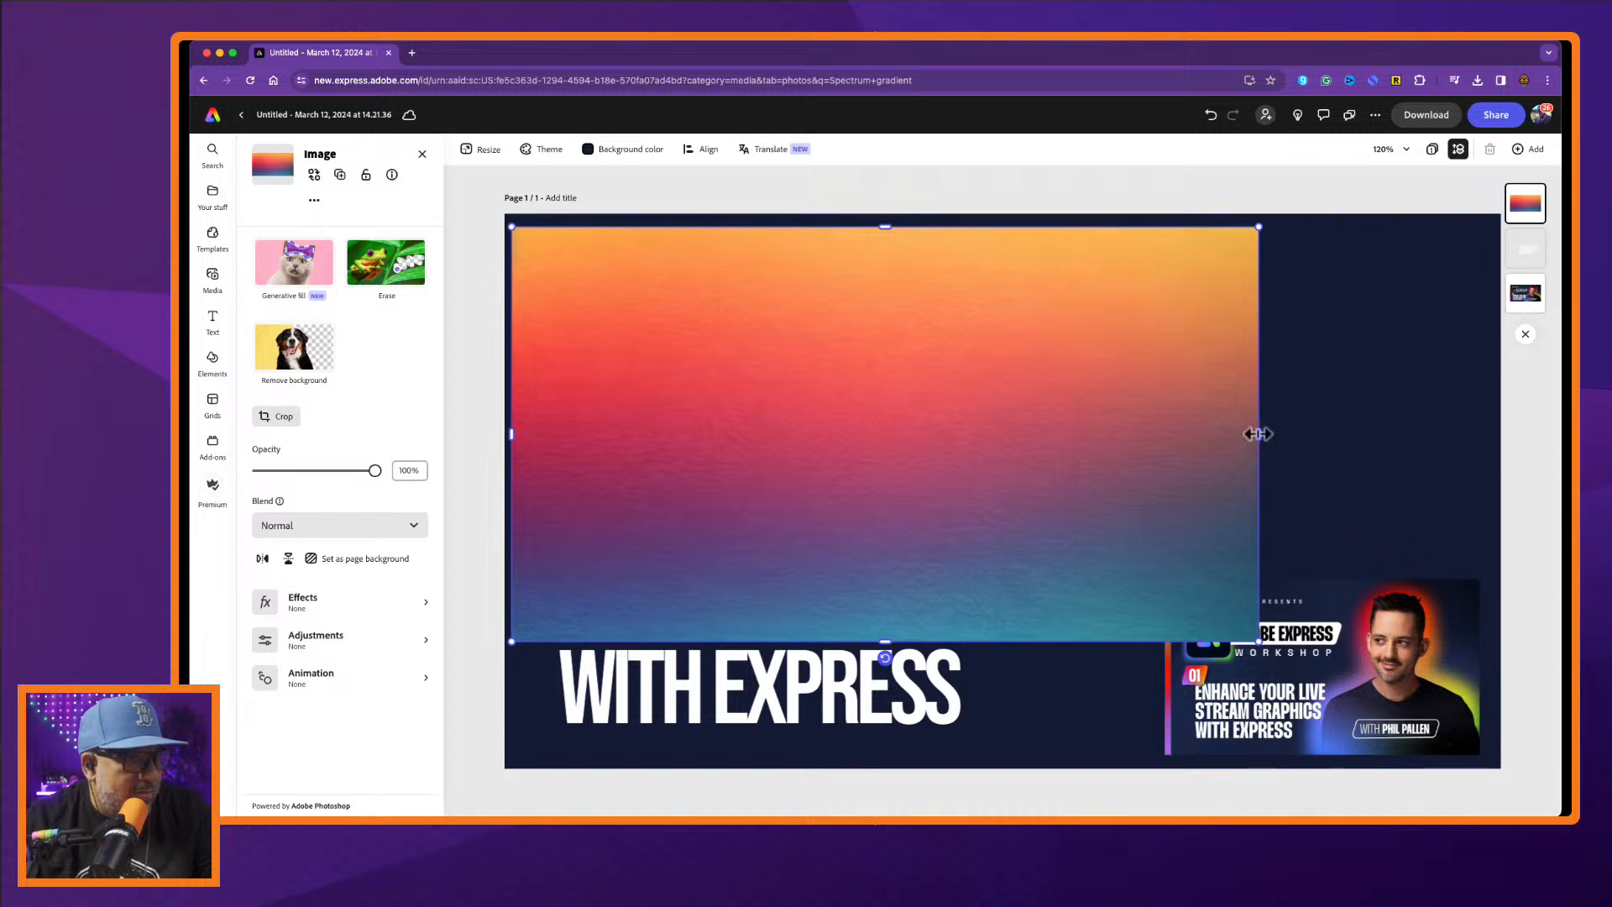
Crop and resize the gradient photo into a thin vertical strip along the page's left edge, spanning the full page height.
left_click_drag(1257, 434, 522, 472)
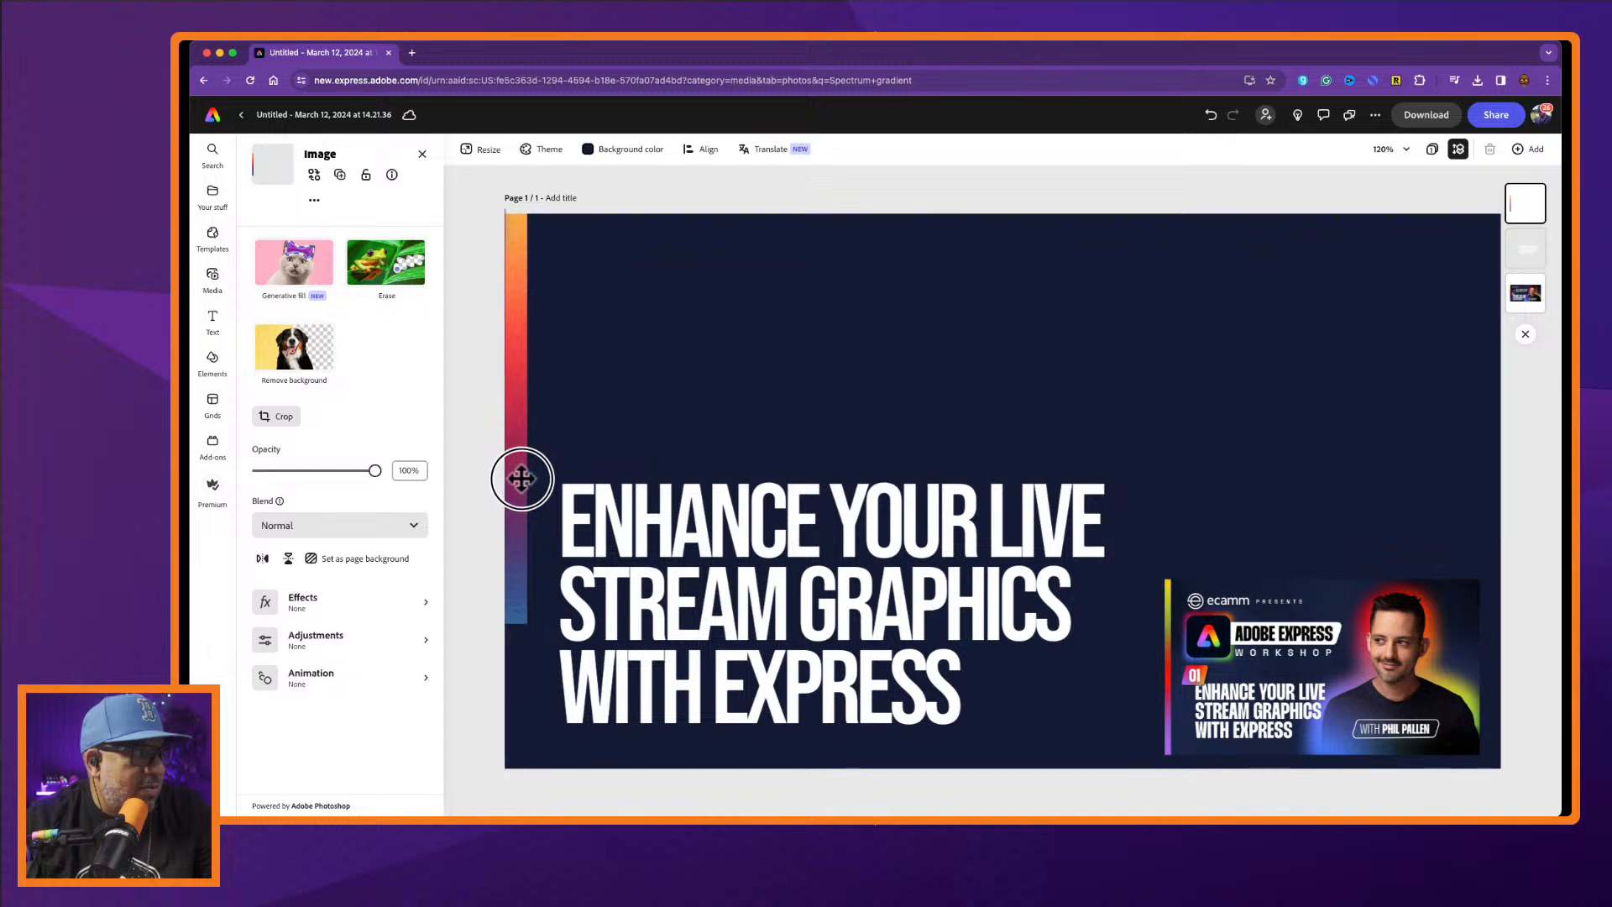
left_click_drag(526, 625, 553, 770)
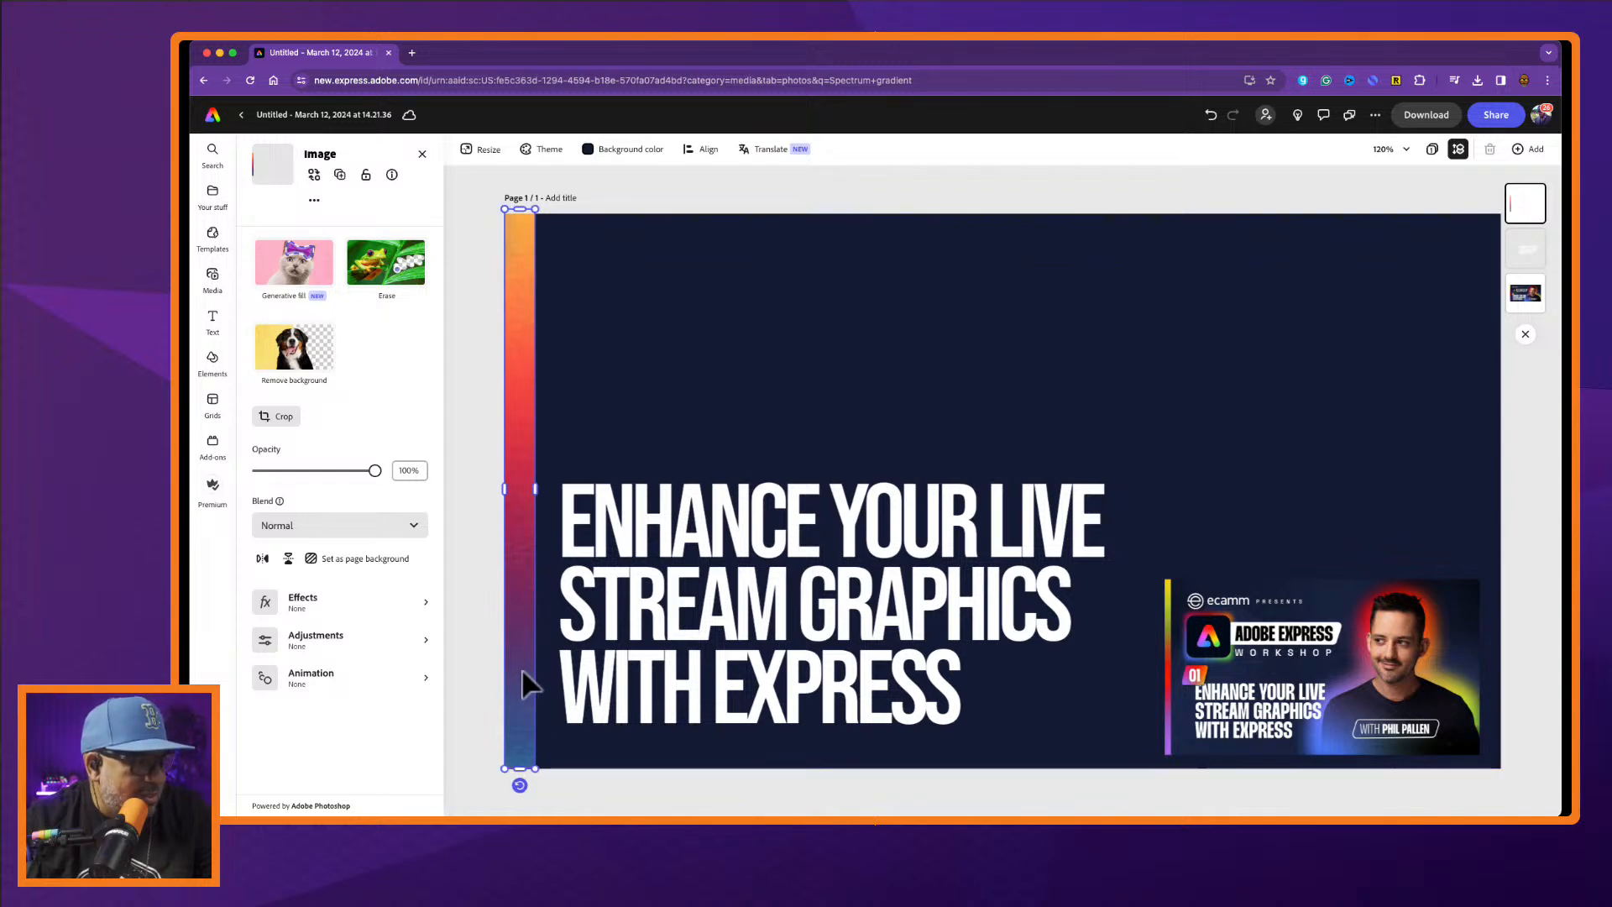
left_click_drag(534, 488, 516, 496)
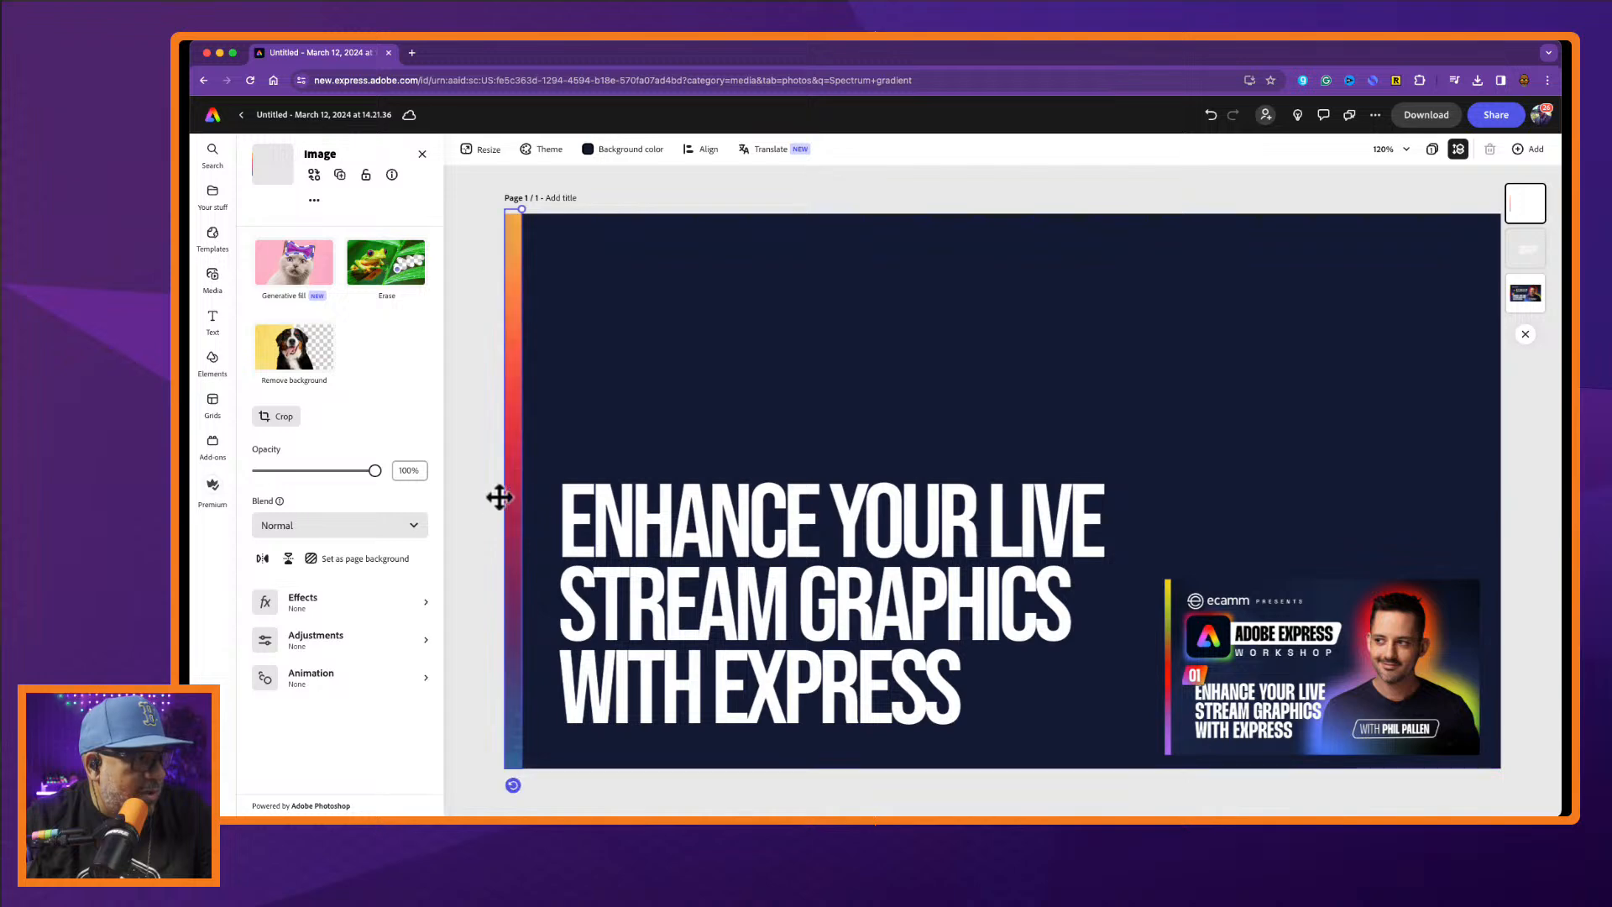
Move the headline slightly to the right, away from the gradient strip.
left_click(478, 497)
left_click_drag(737, 493, 779, 504)
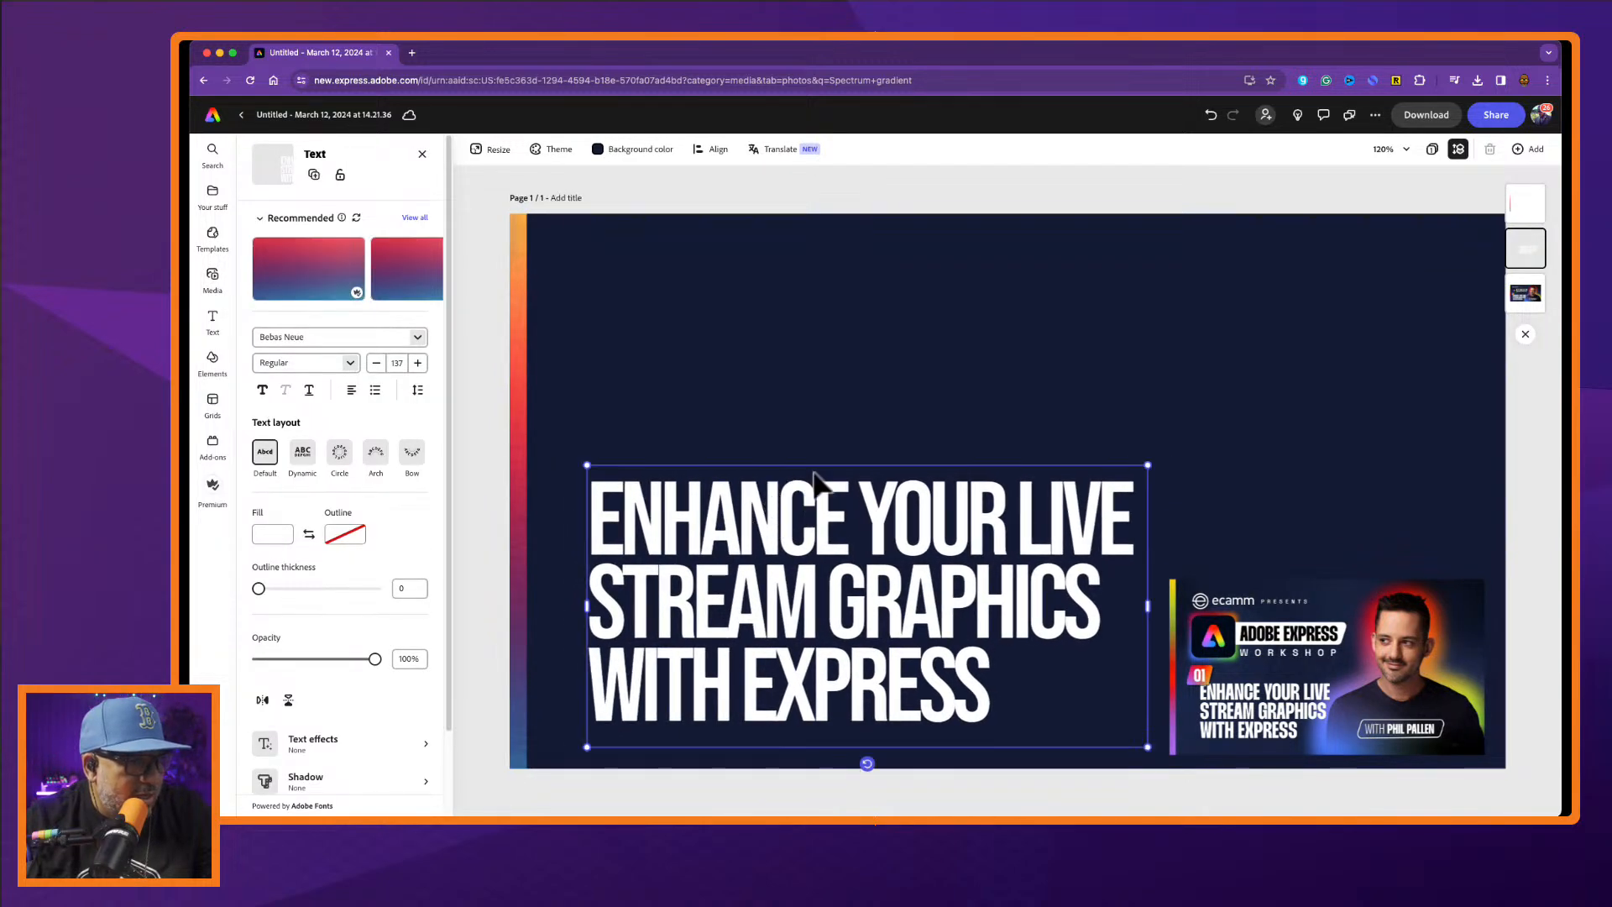
left_click(865, 383)
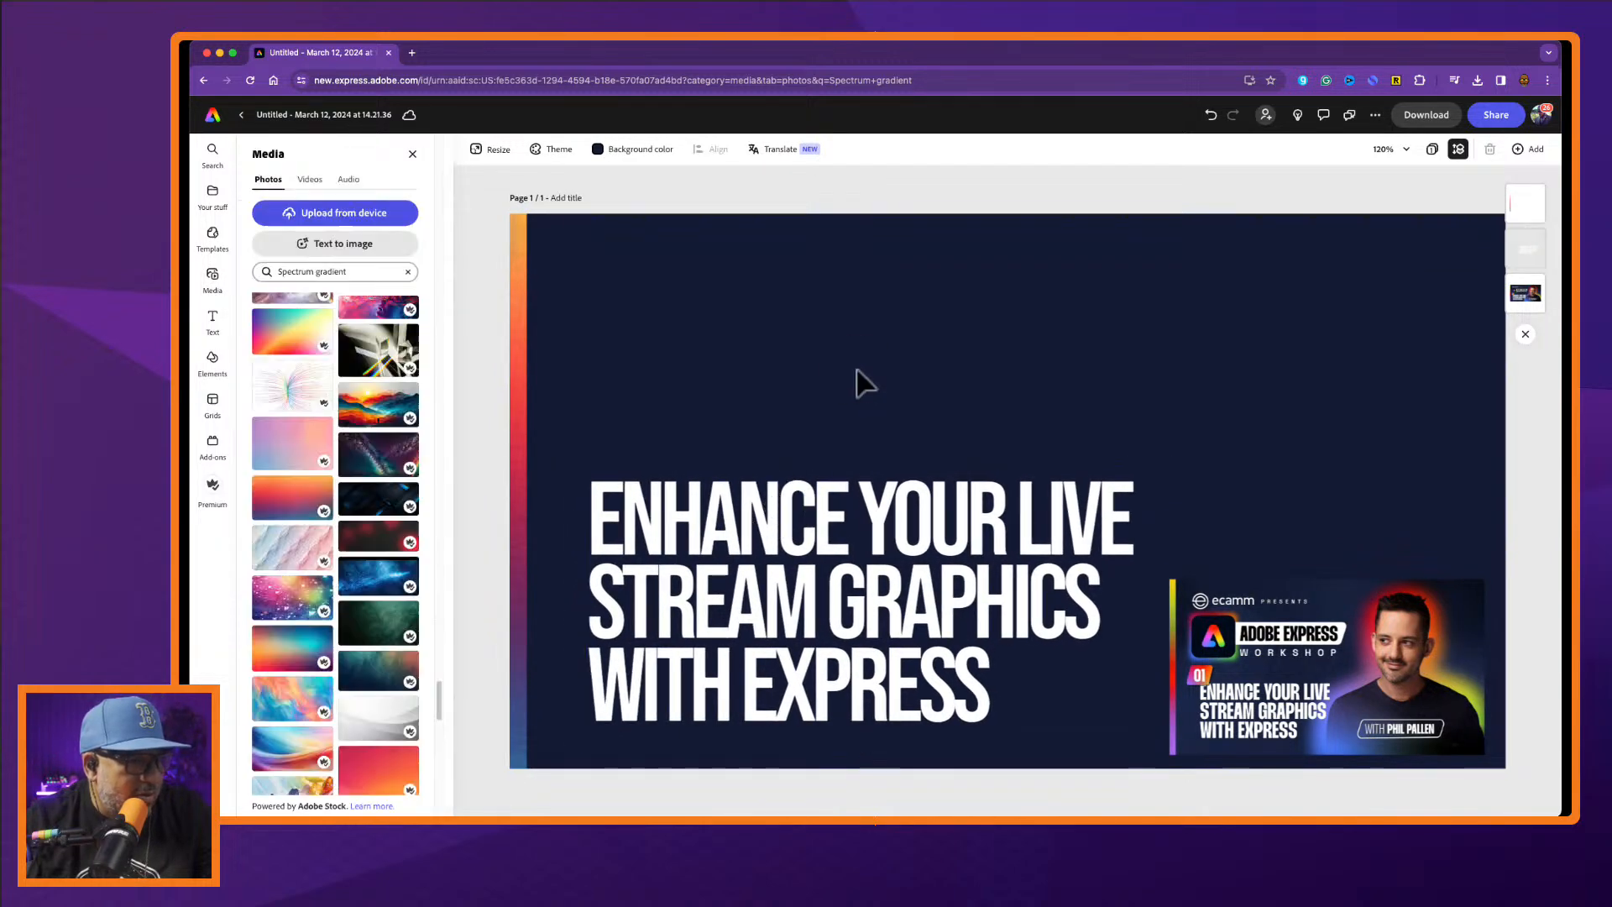
Add the geometric parallelogram shape to the page and move it above the headline.
left_click(213, 362)
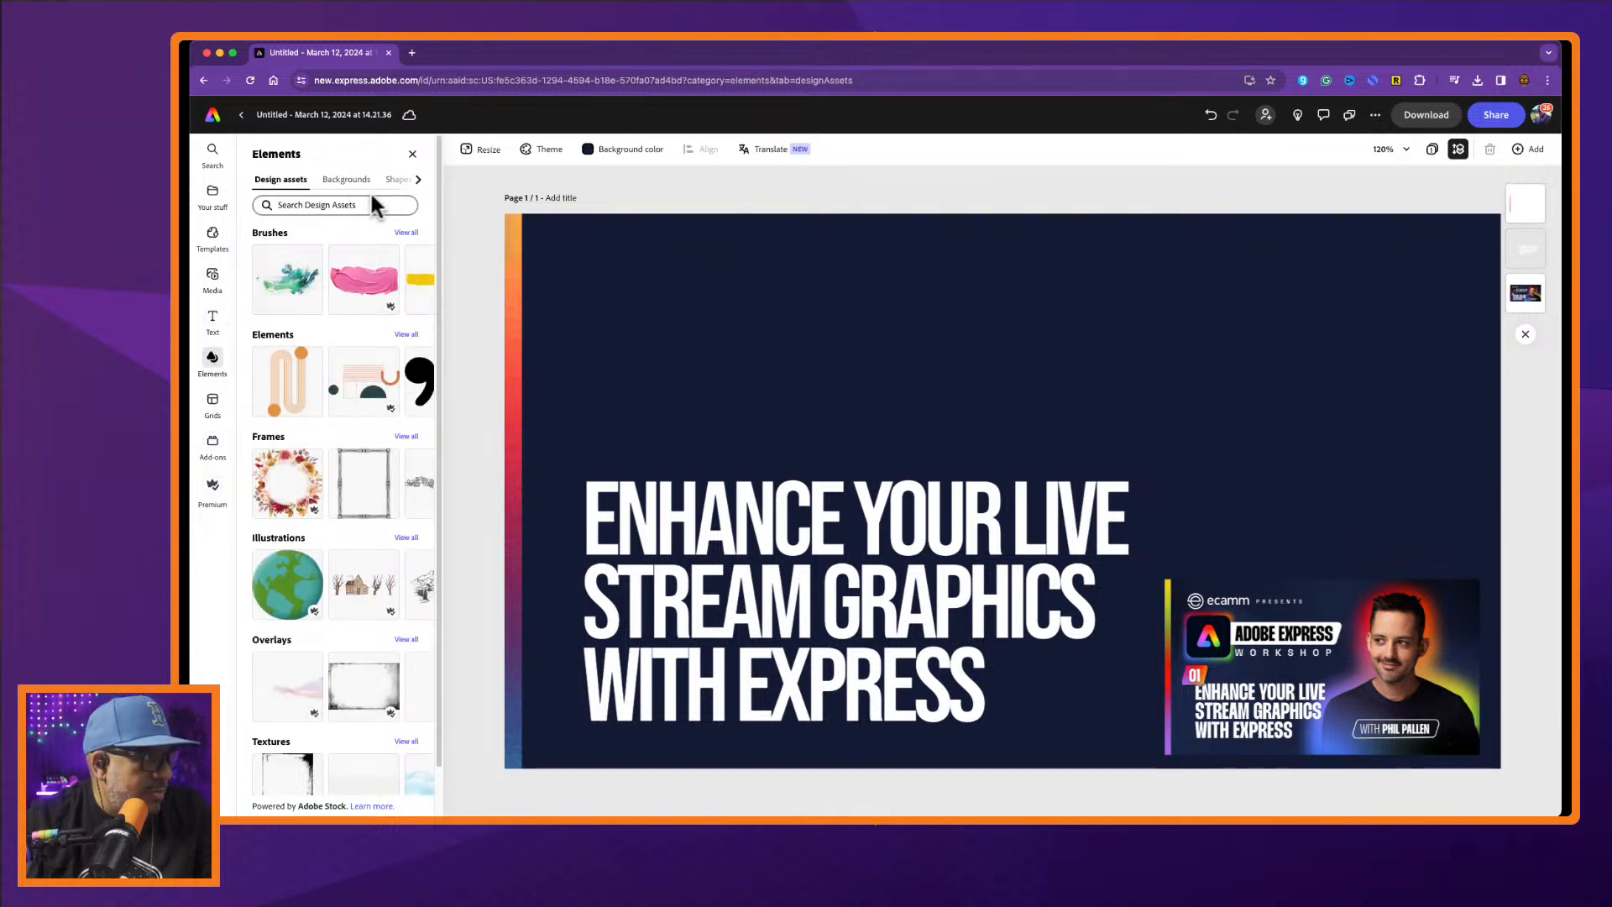
left_click(402, 180)
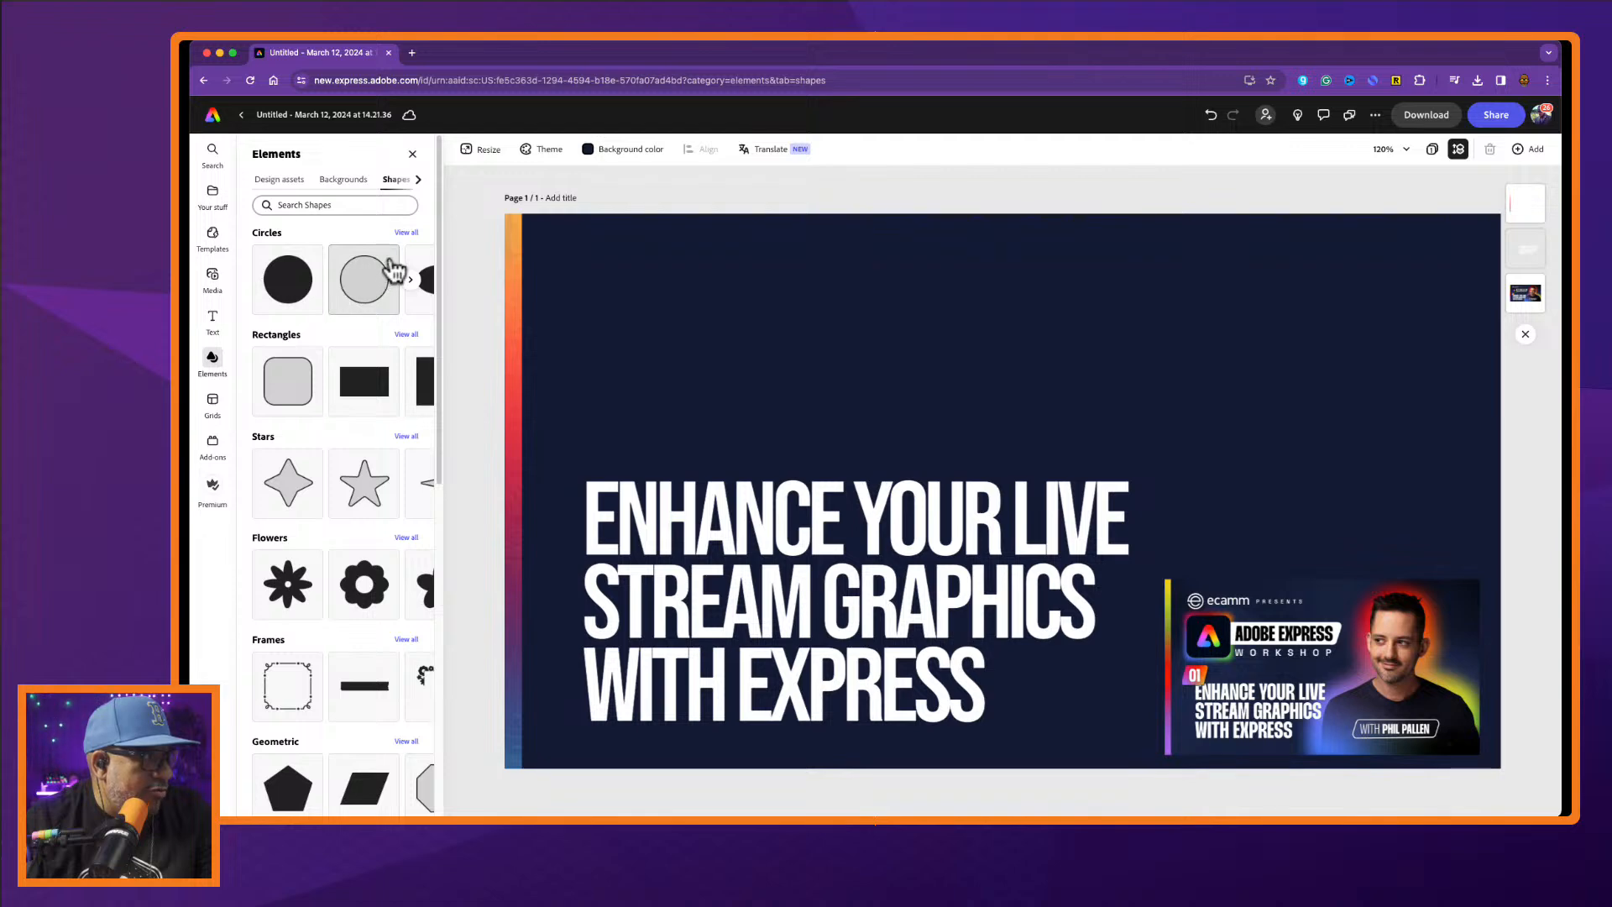
scroll(344, 685, "down", 3)
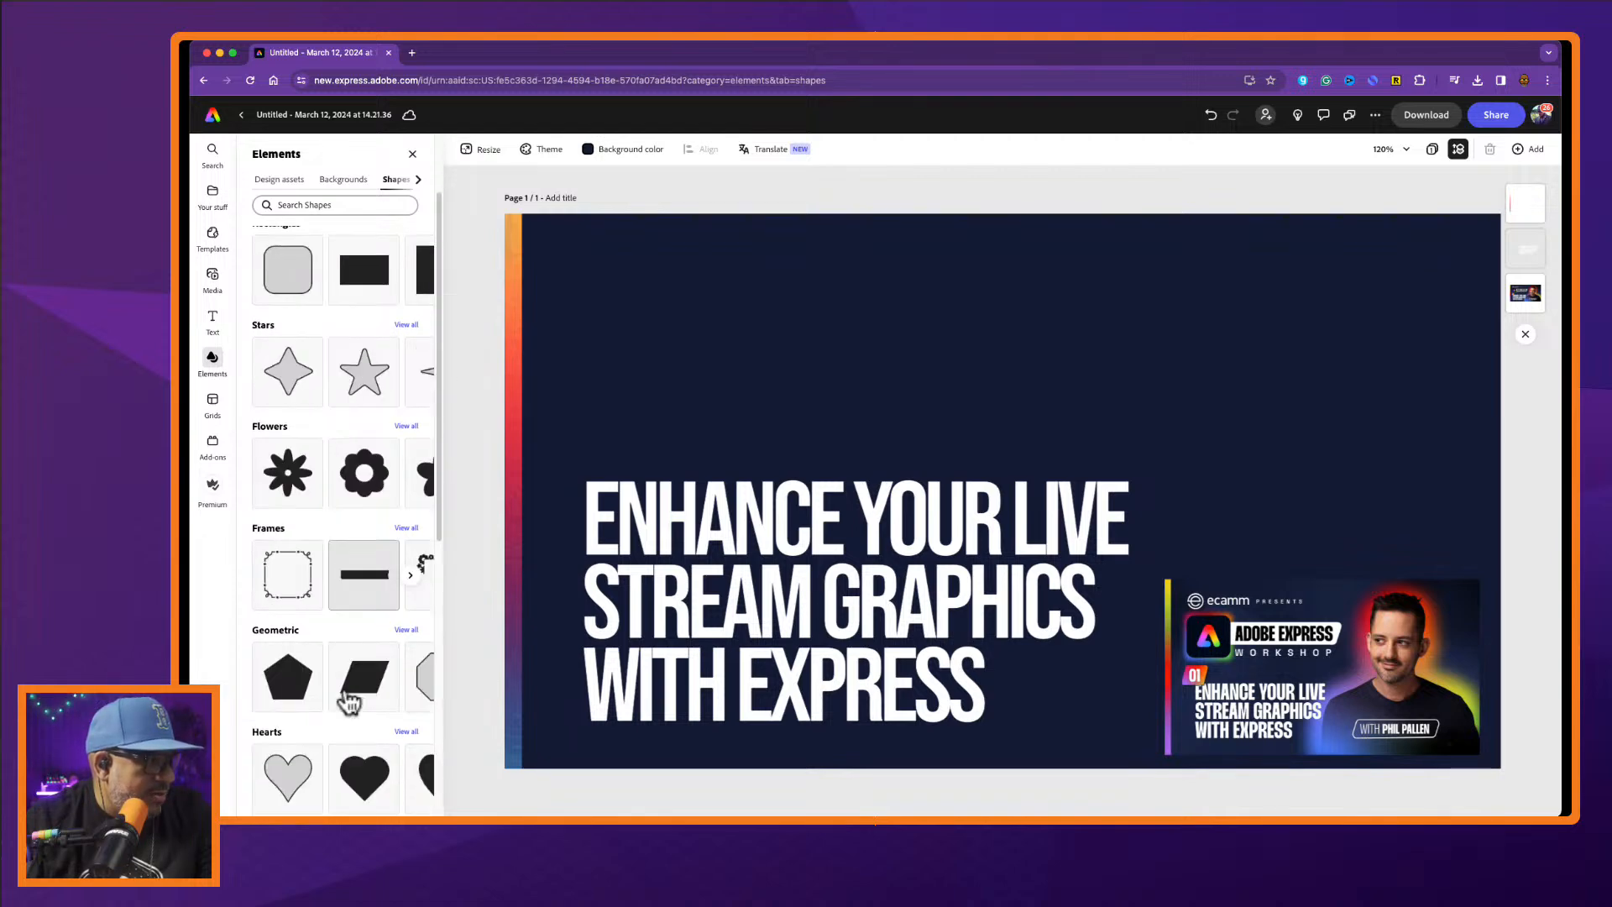
left_click(370, 676)
left_click_drag(964, 482, 966, 346)
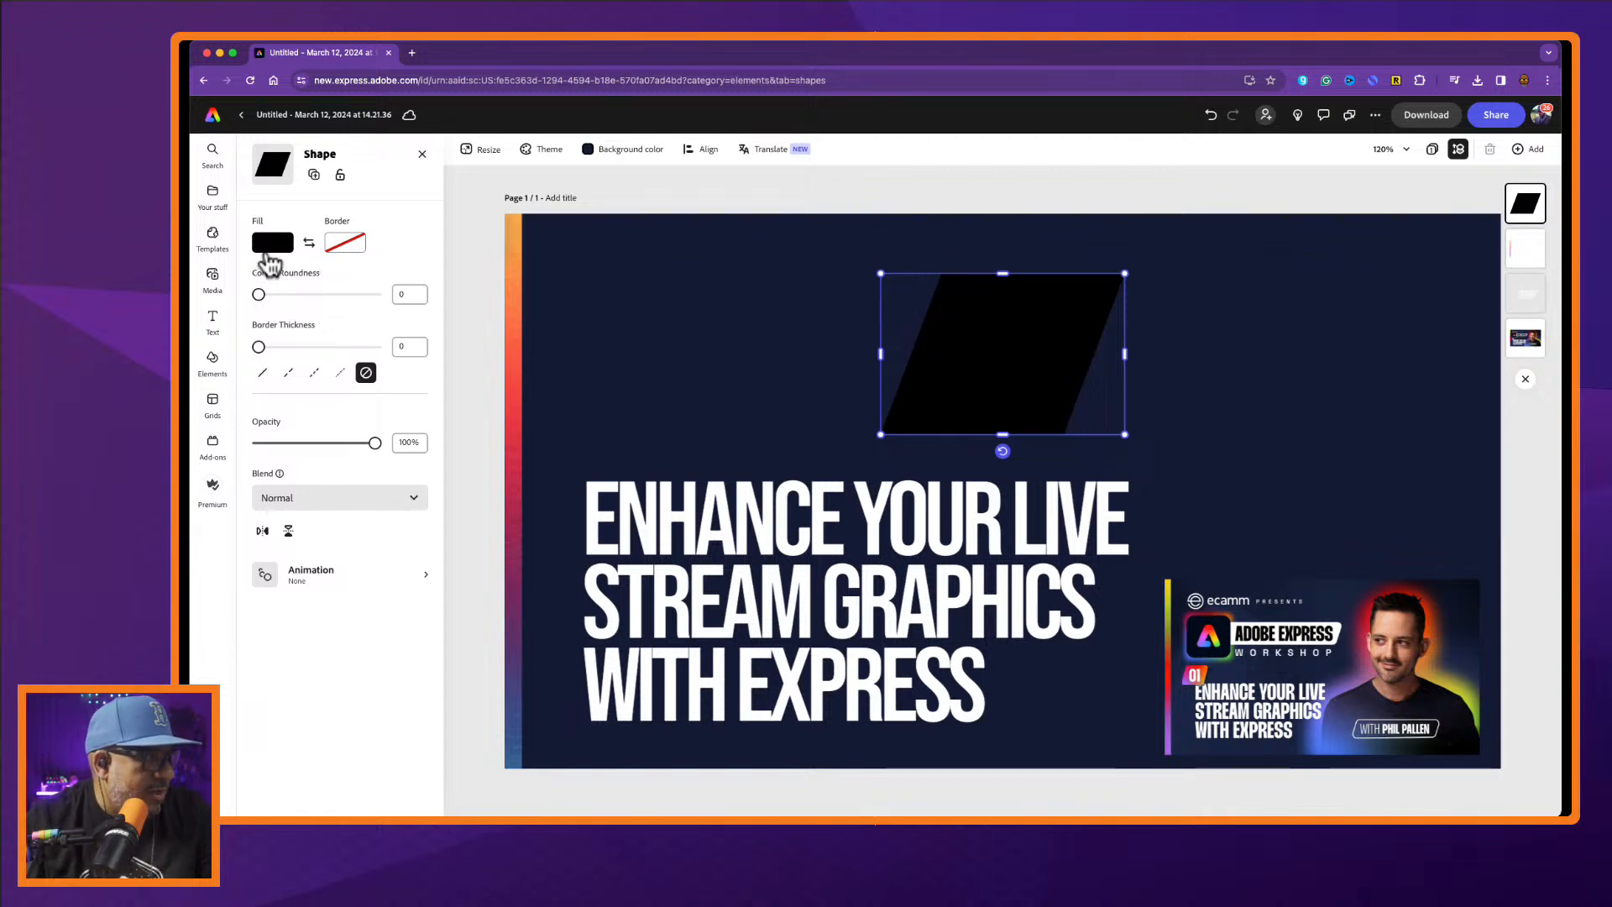
Fill the parallelogram with the magenta-pink swatch from the additional colors.
left_click(270, 244)
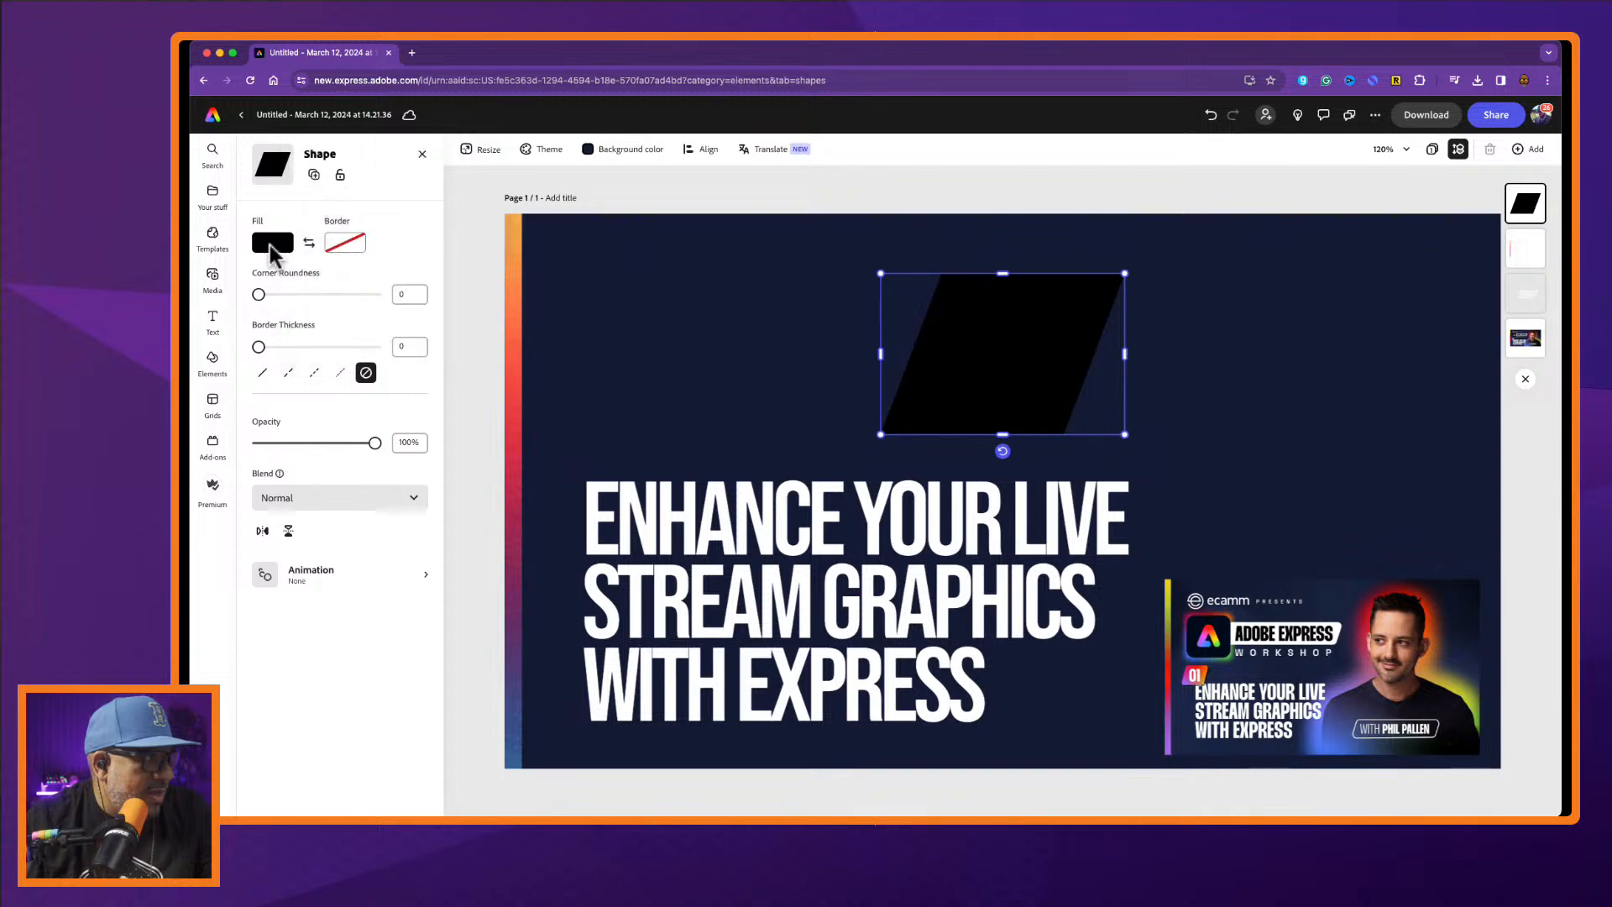
left_click(269, 244)
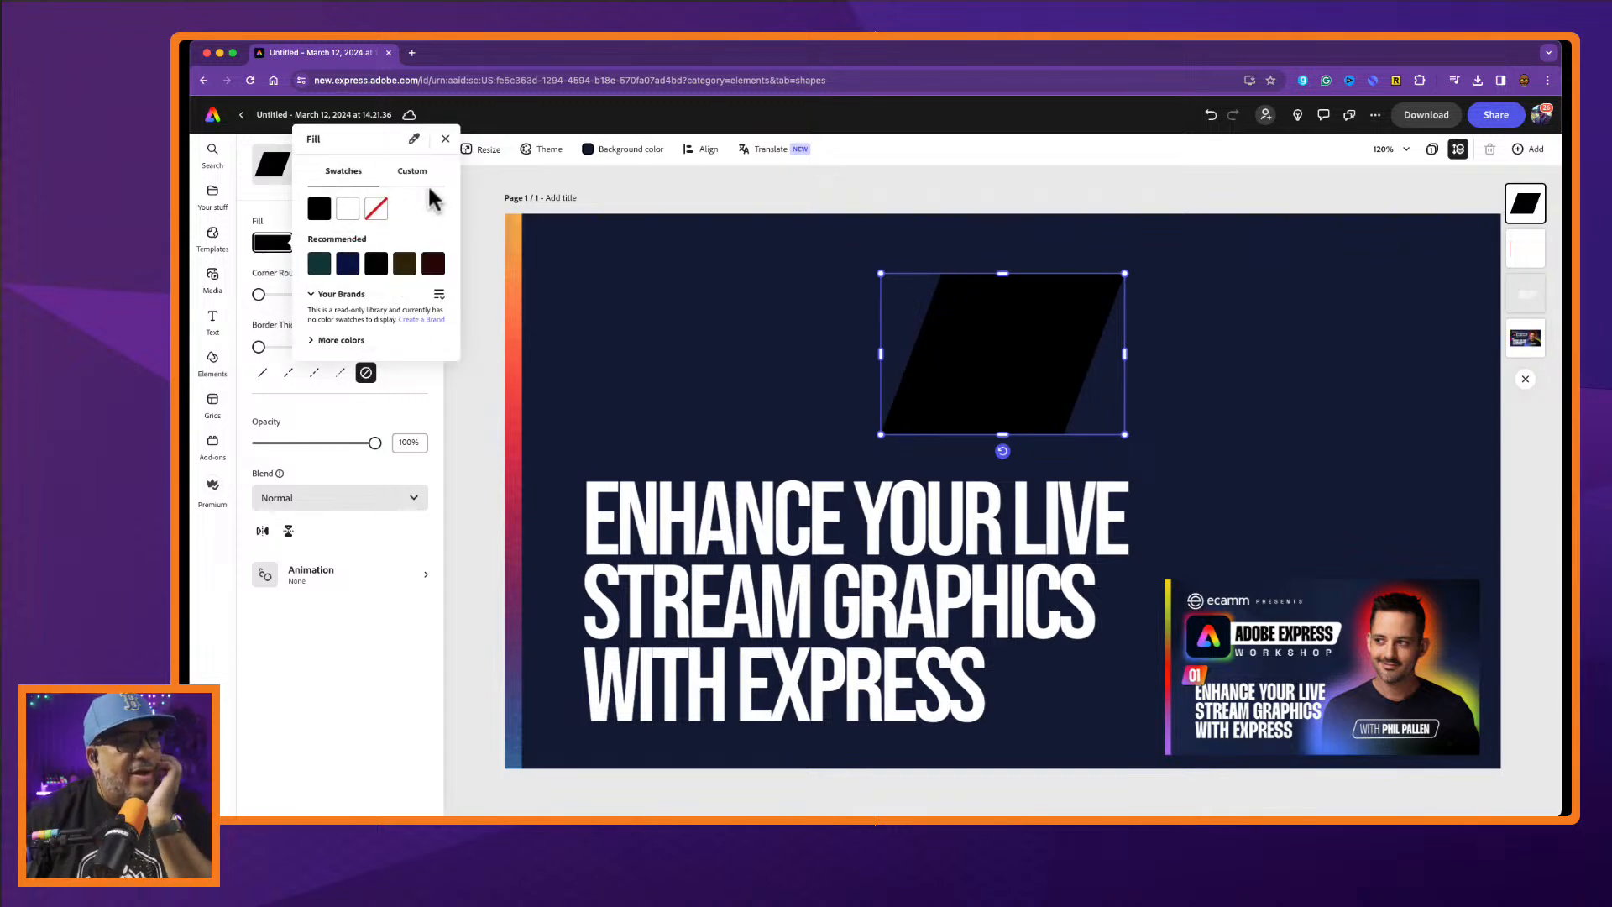
left_click(318, 341)
scroll(361, 351, "down", 4)
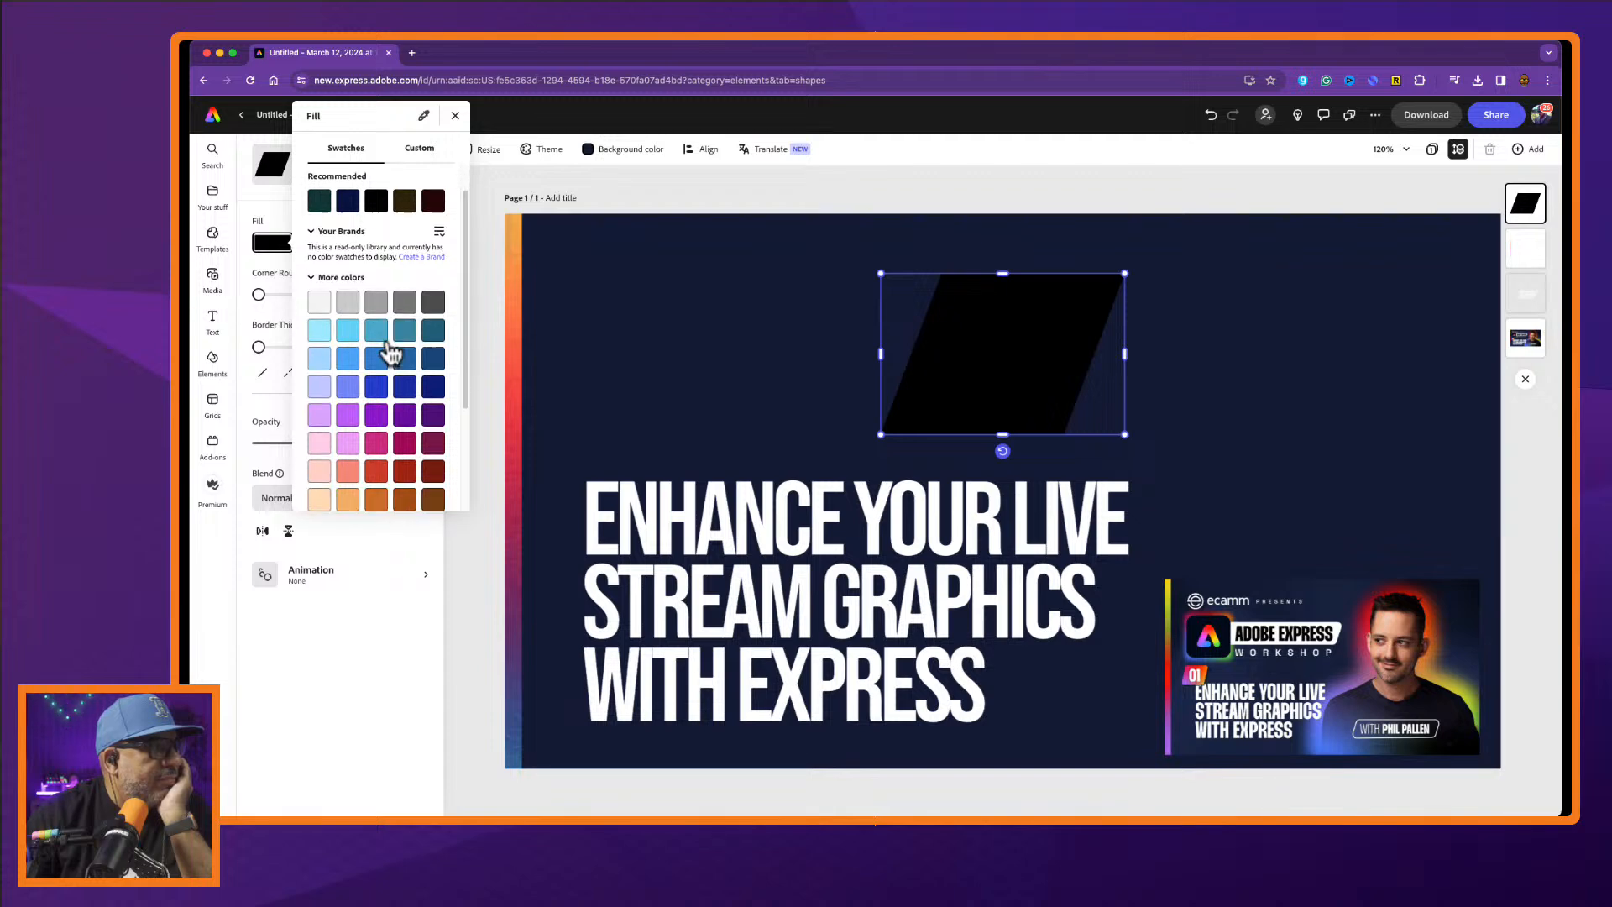
scroll(388, 351, "up", 5)
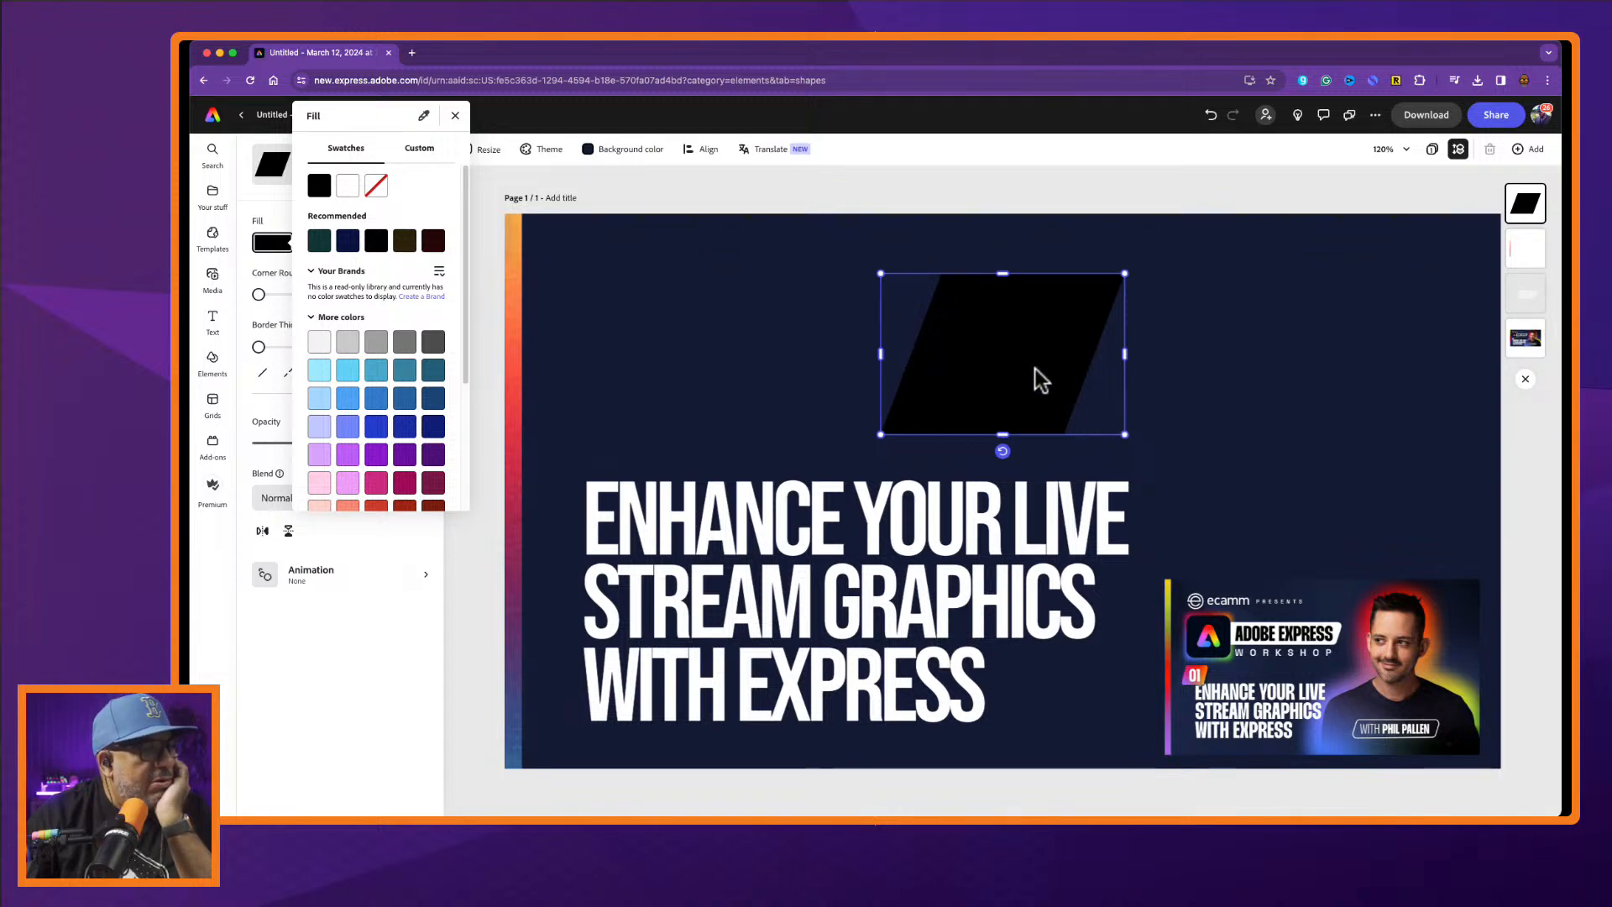
left_click(376, 483)
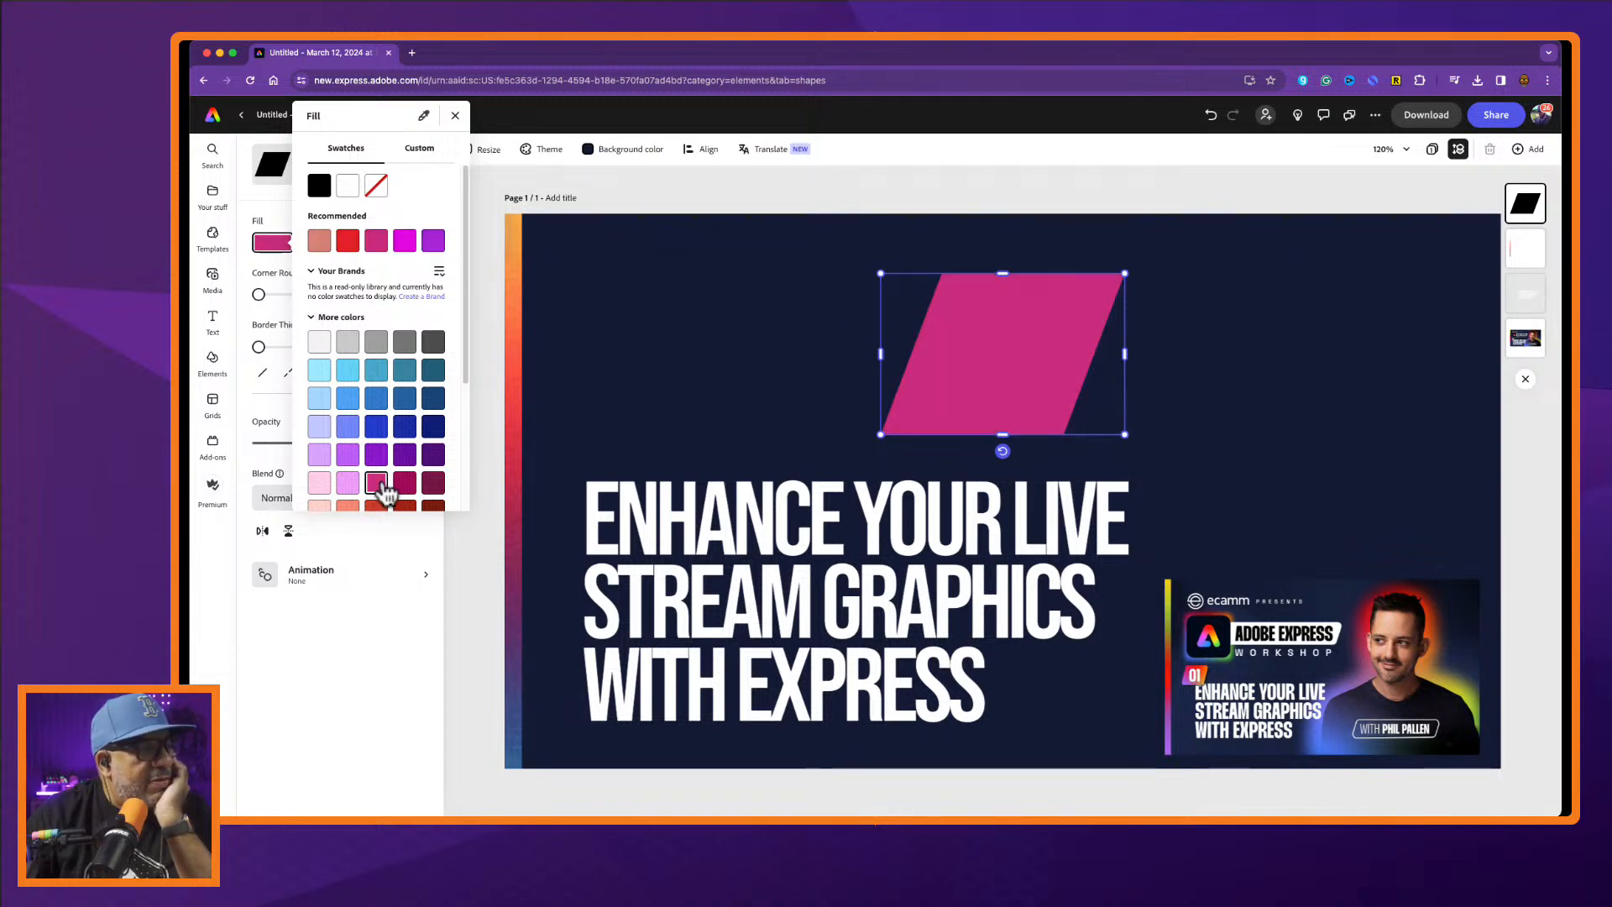
Set the parallelogram's corner roundness to 25 and shrink the shape to about half its size.
left_click(1038, 370)
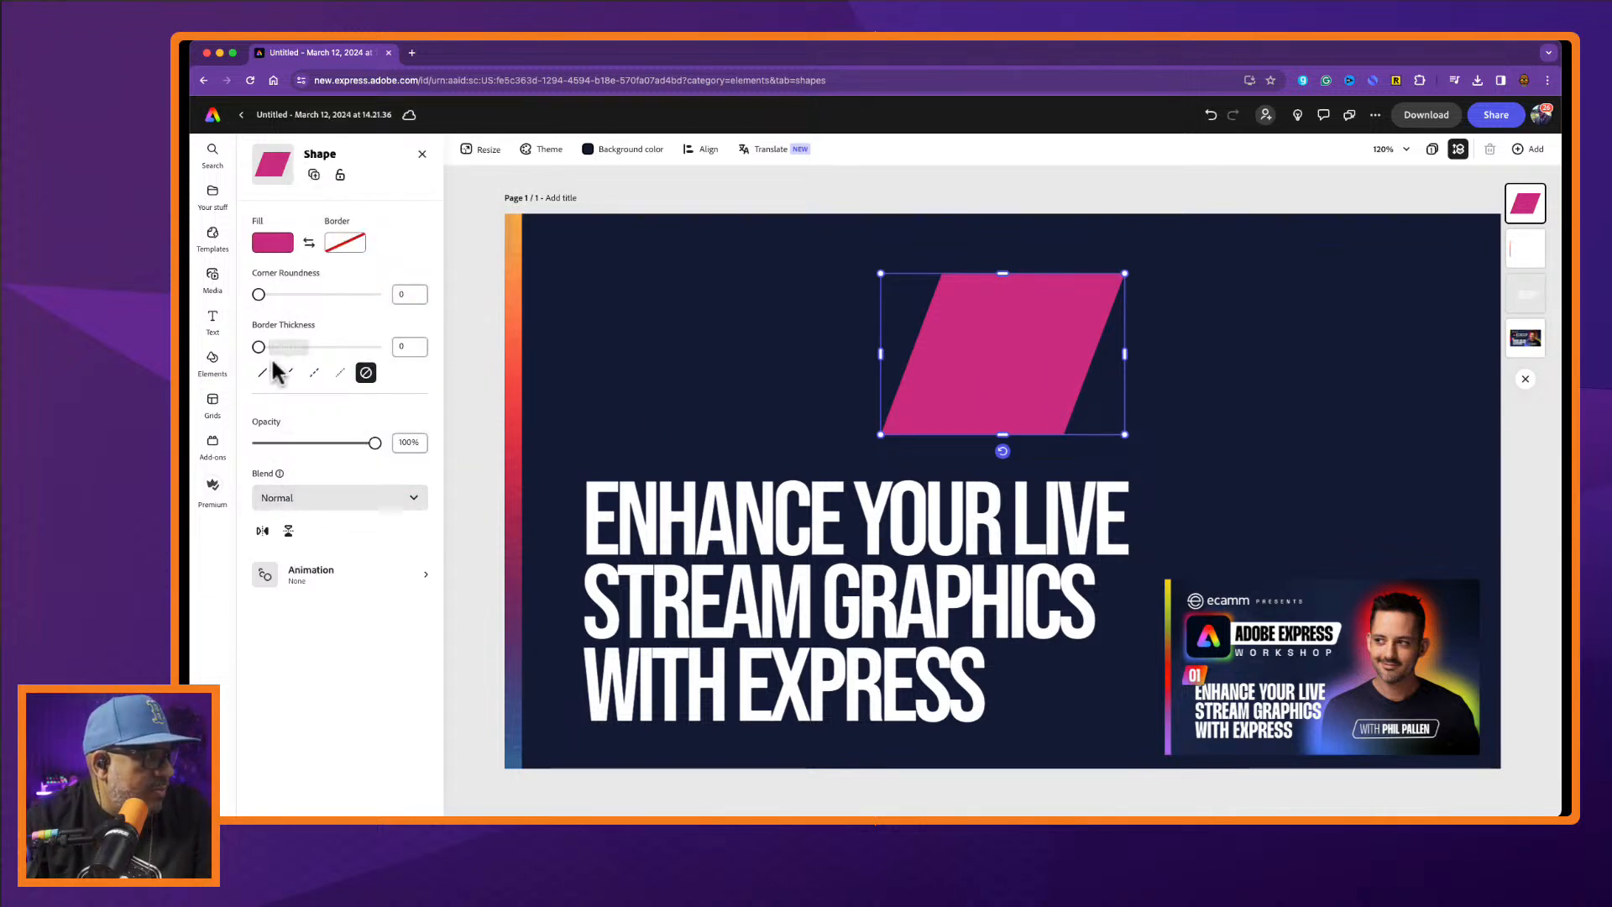
mouse_move(259, 294)
left_mouse_down()
mouse_move(297, 296)
mouse_move(275, 301)
left_mouse_up()
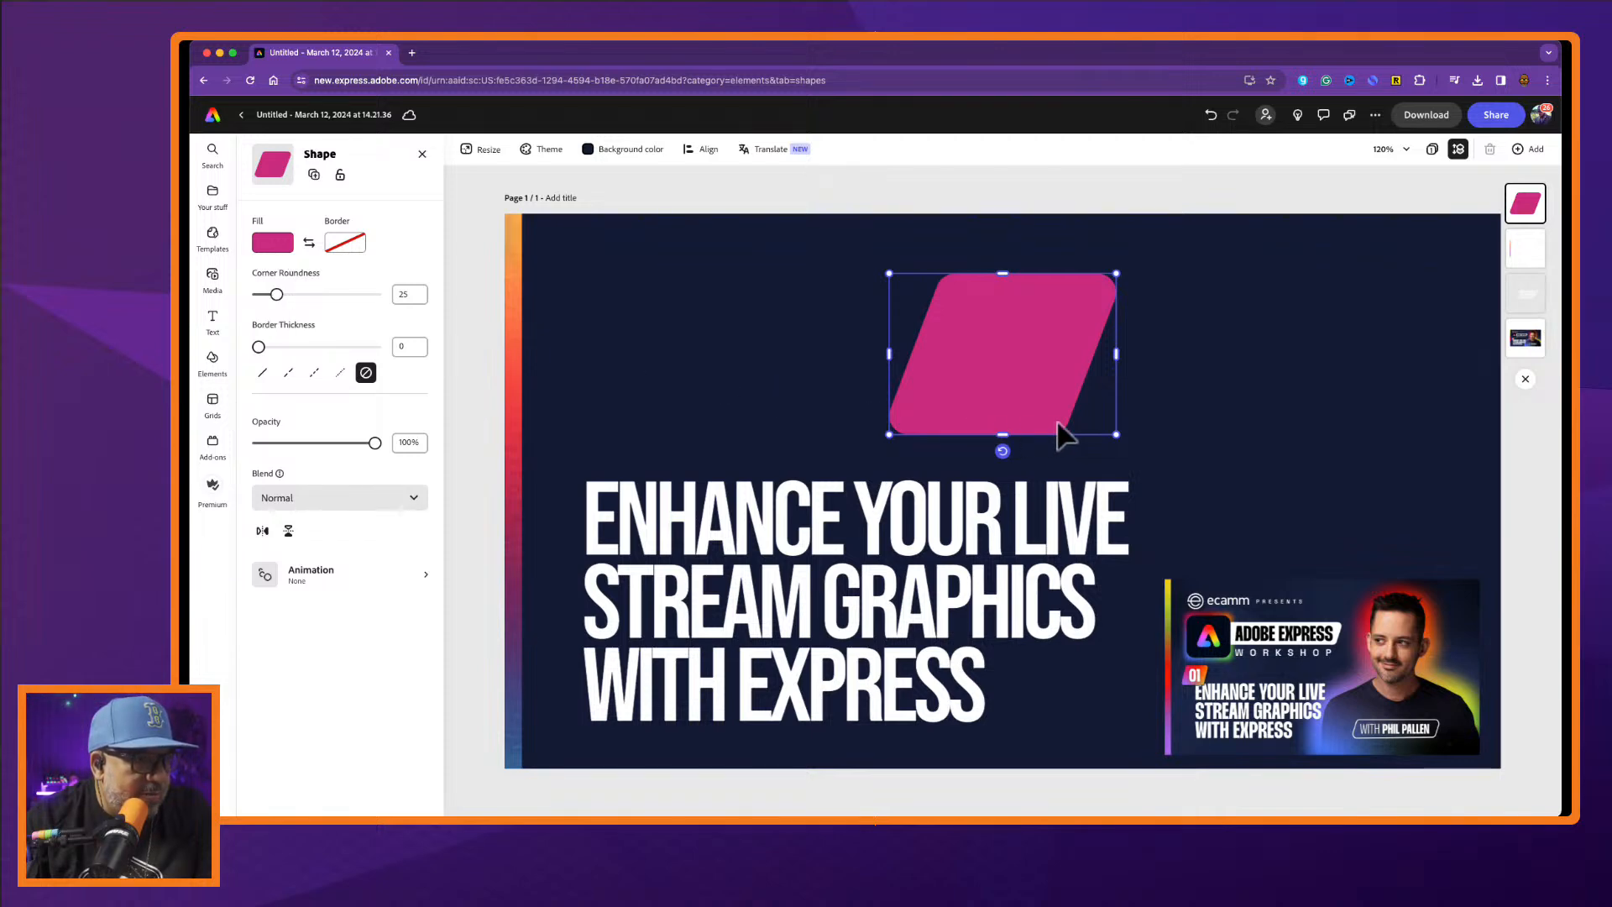
left_click_drag(1114, 430, 999, 365)
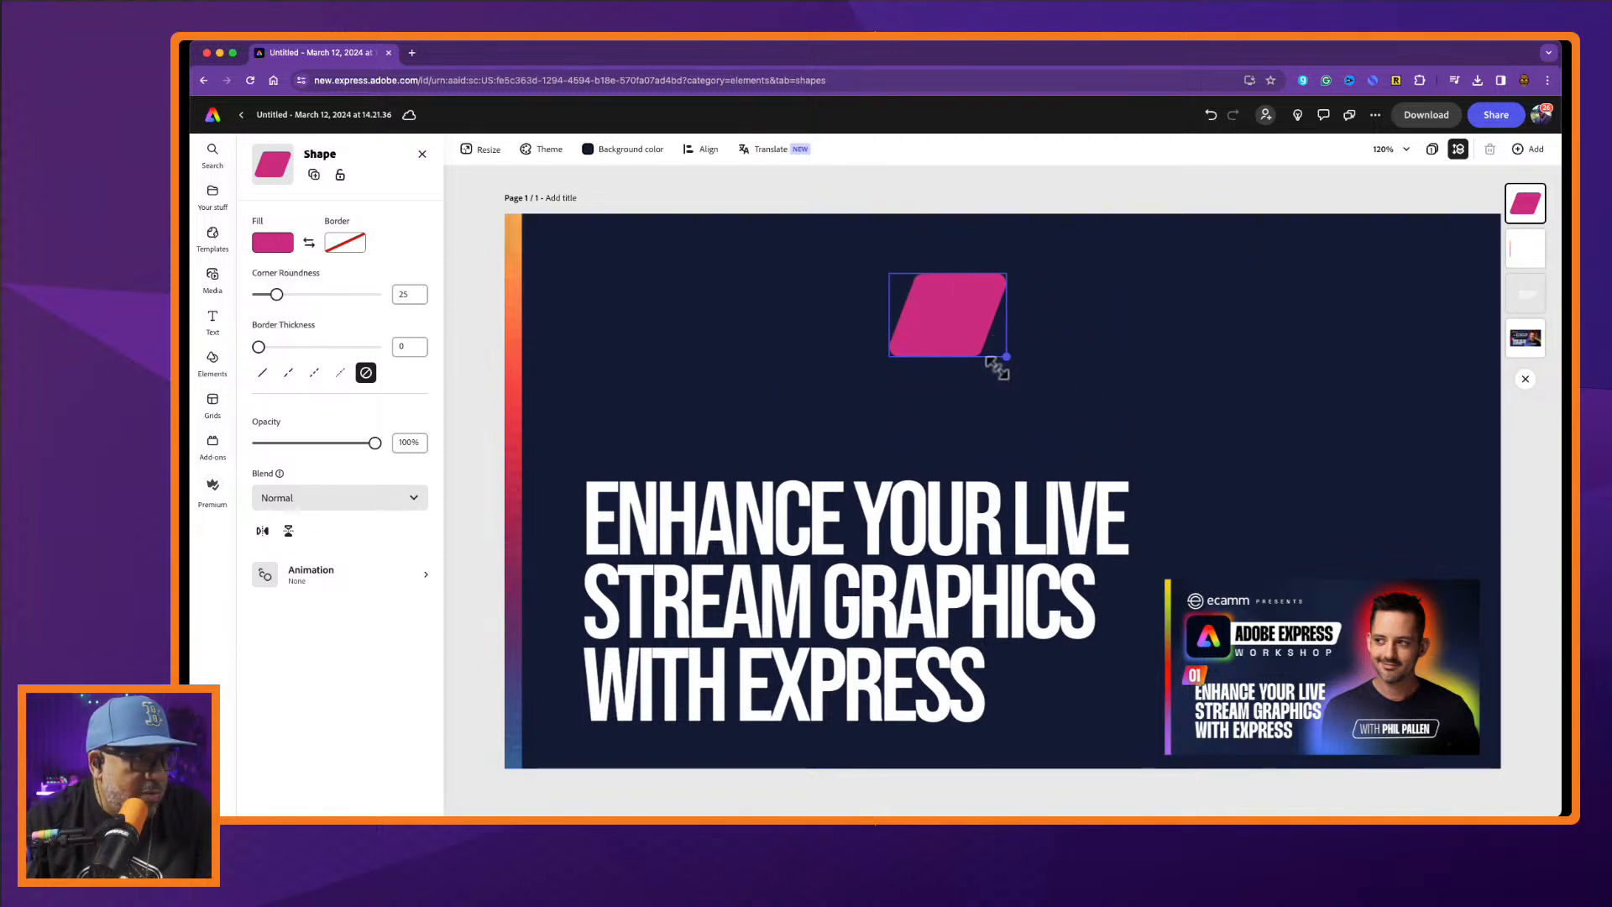
Duplicate the headline, place the copy above the original and replace its text with "01".
left_click(978, 531)
left_click_drag(978, 531, 1260, 399)
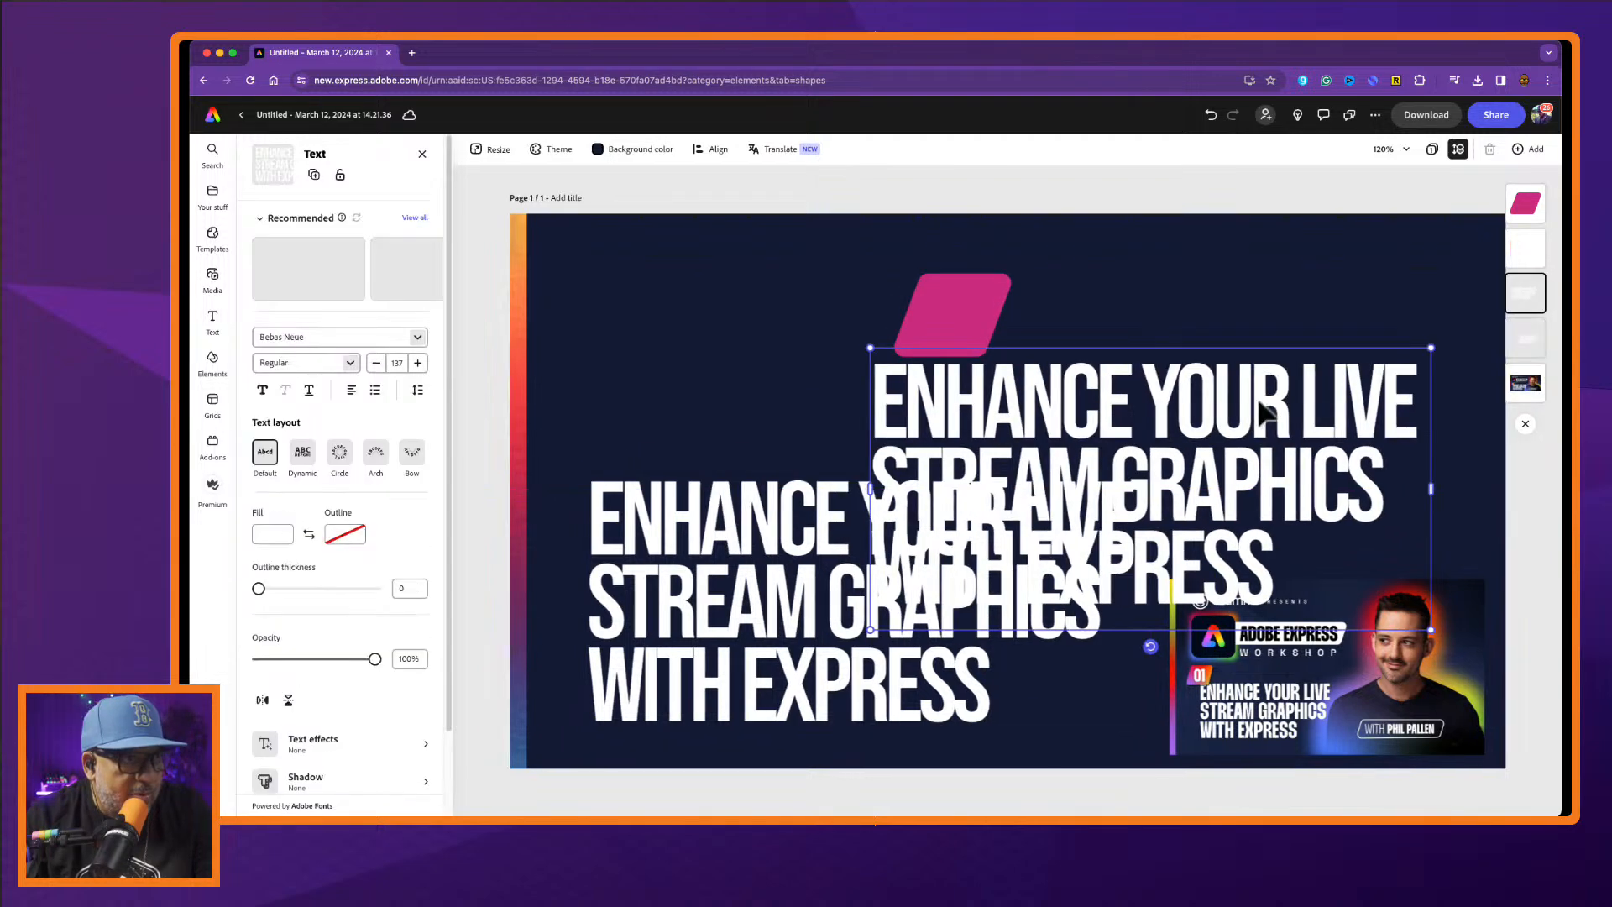
double_click(1259, 396)
key("super+a")
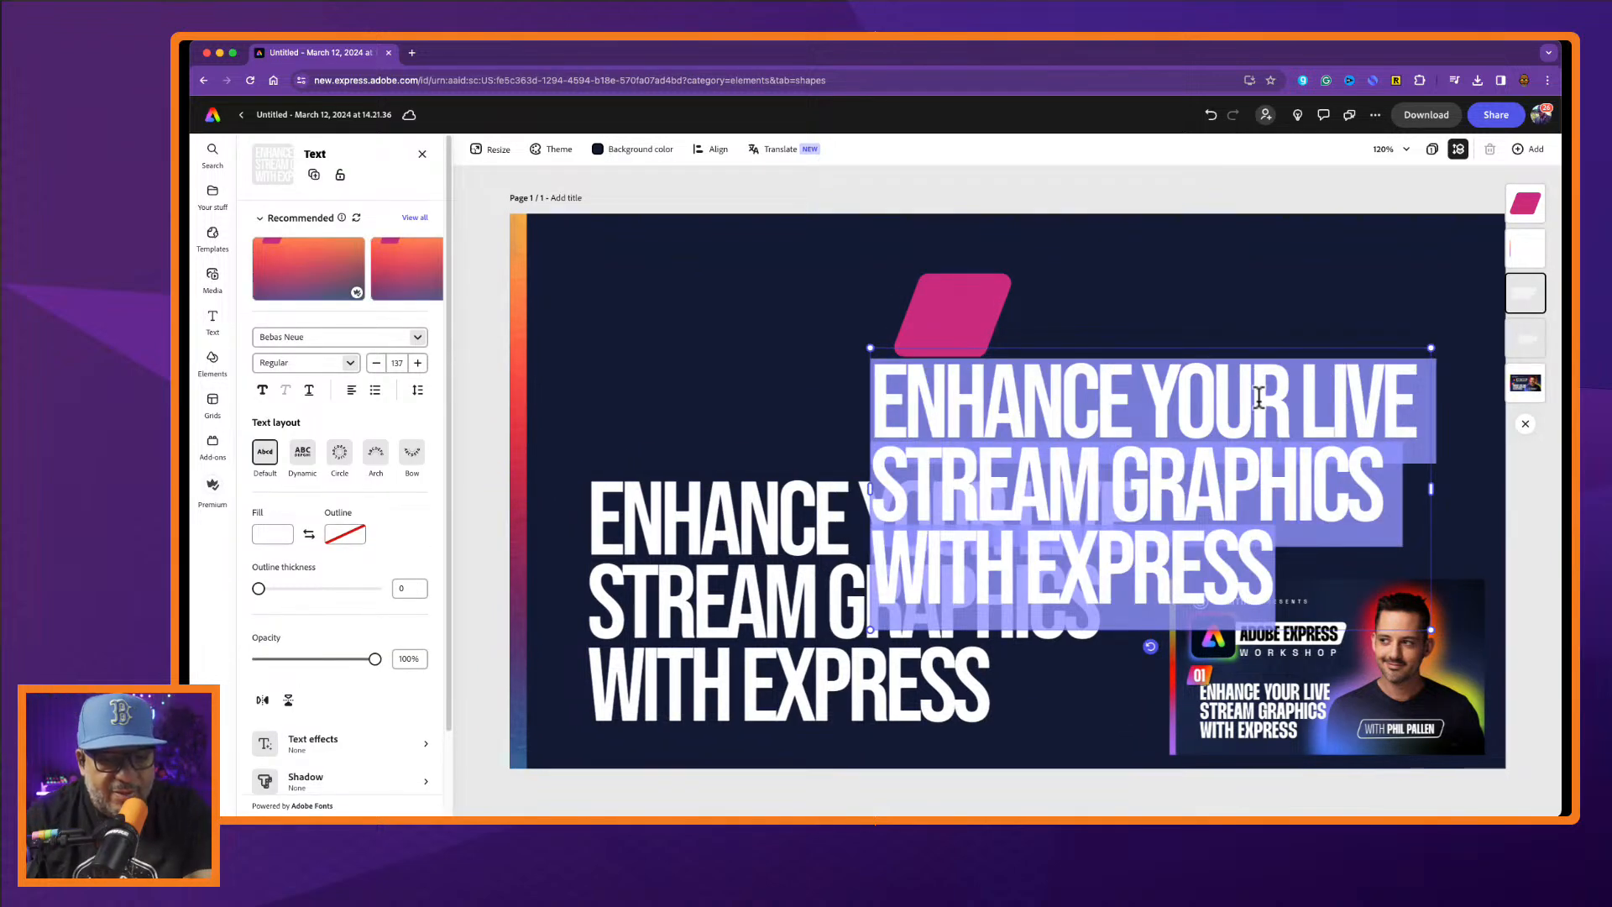
type("01")
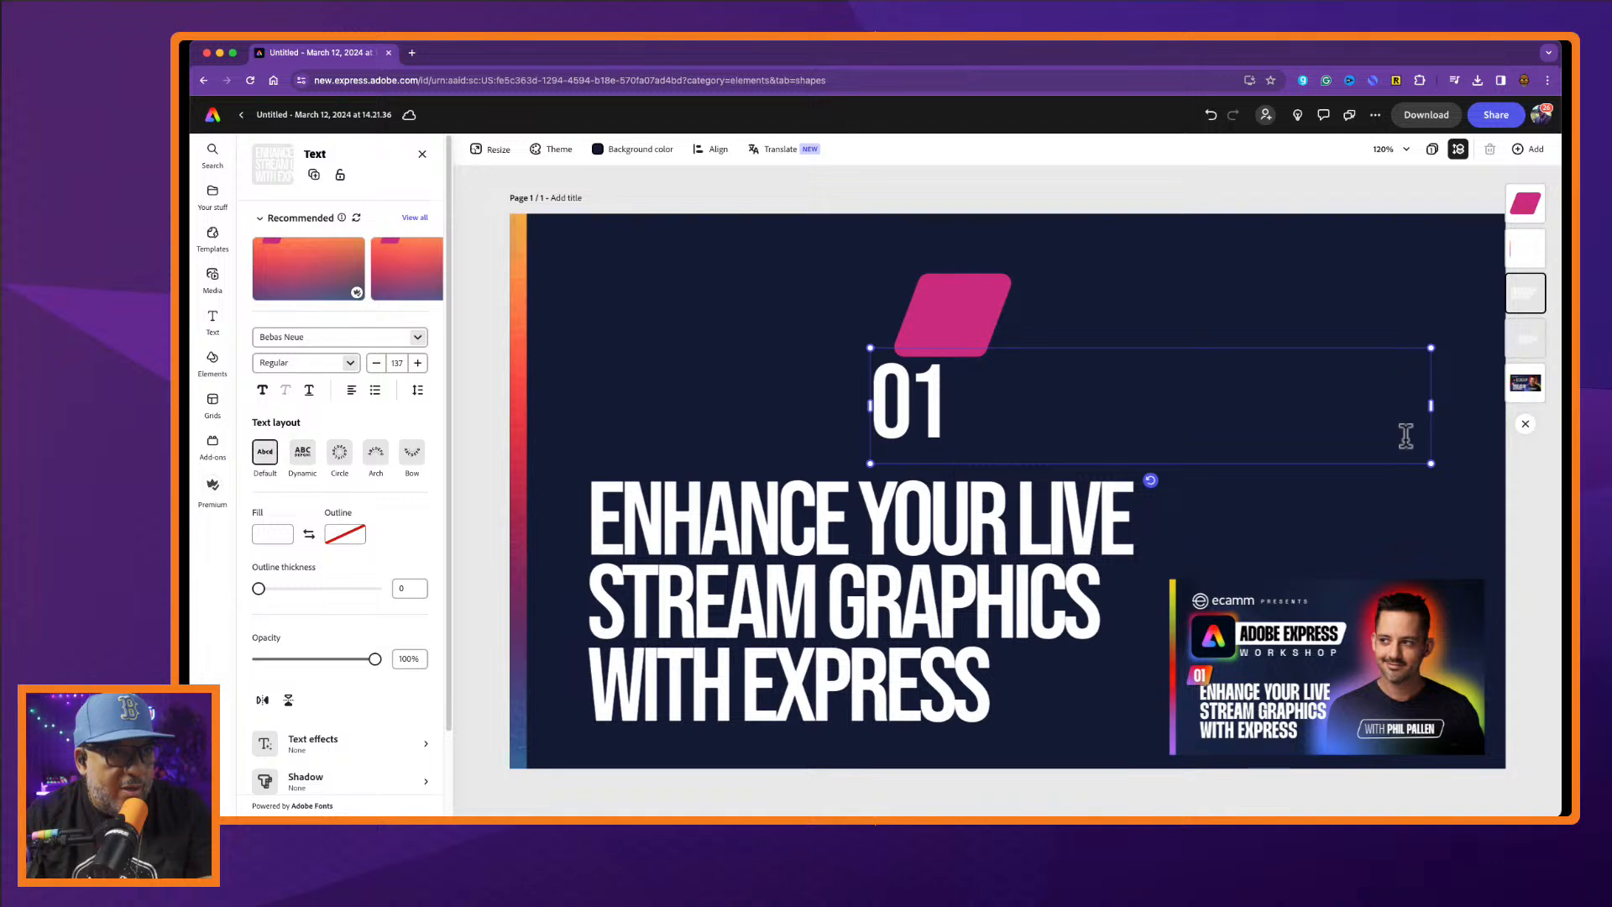
Narrow the "01" text box, scale it down onto the pink parallelogram and bring it to the front.
left_click_drag(1433, 407, 947, 434)
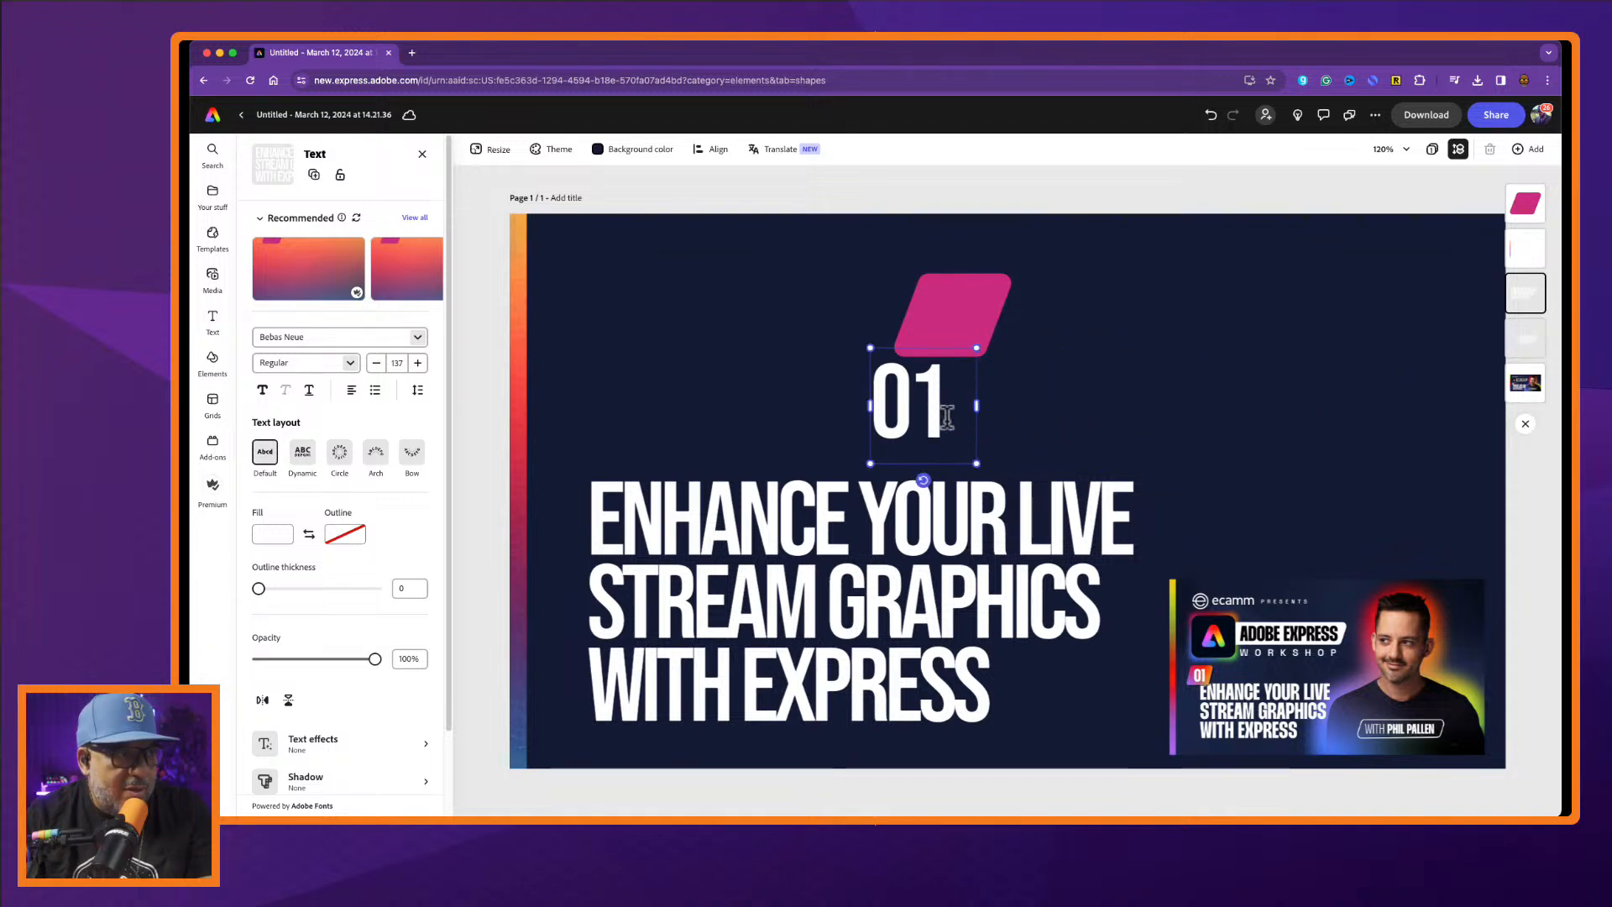
left_click_drag(974, 406, 952, 406)
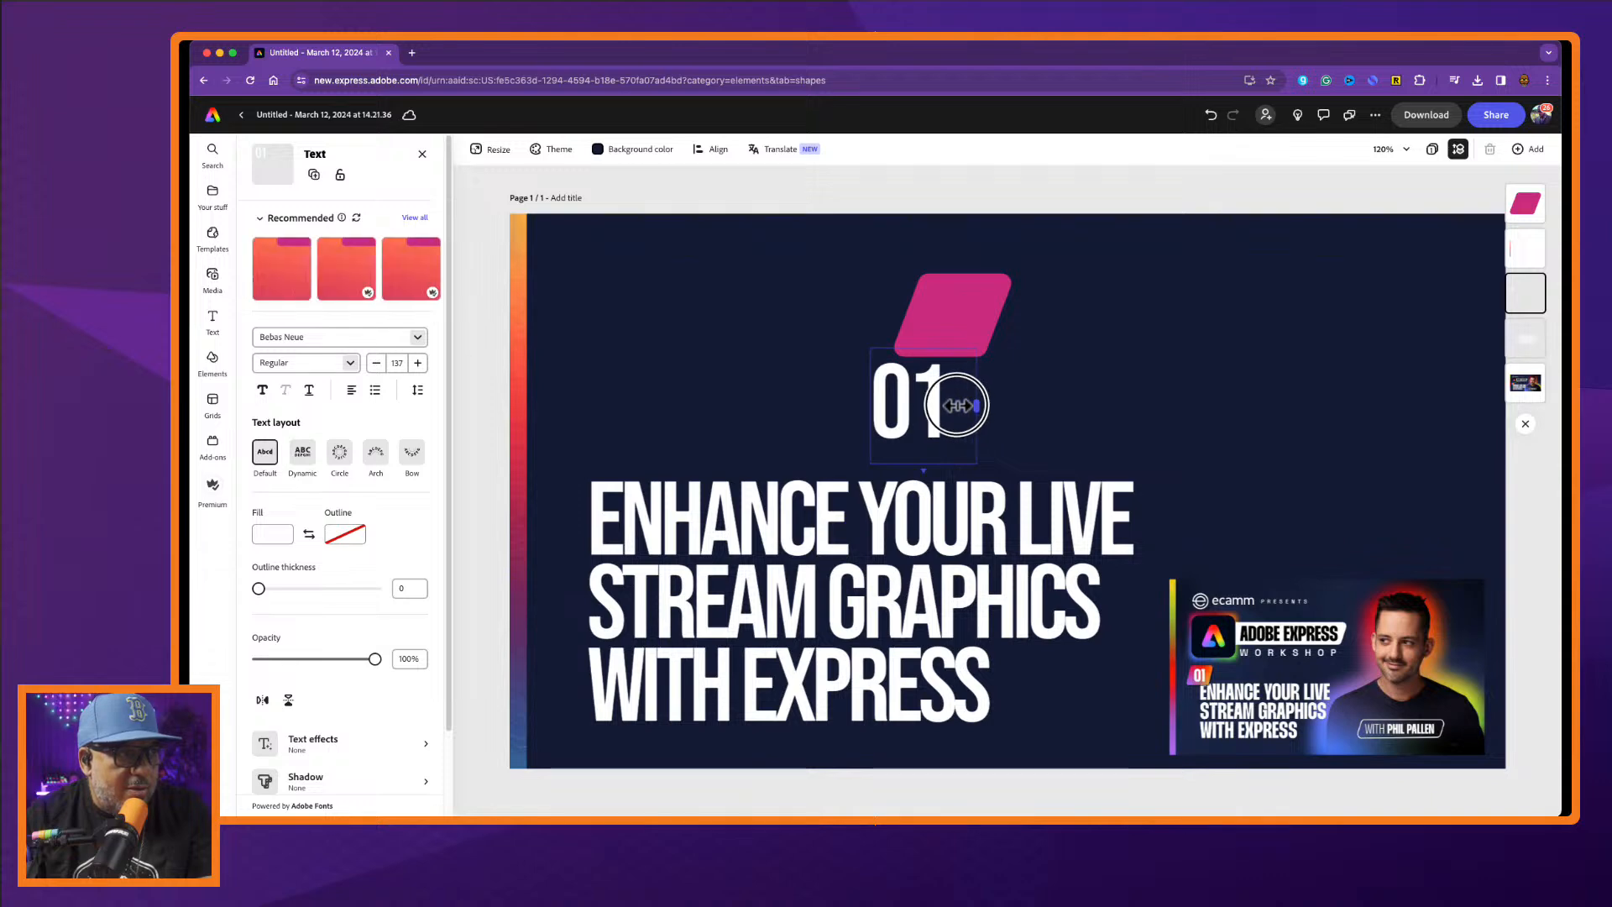
left_click_drag(952, 464, 956, 319)
right_click(955, 319)
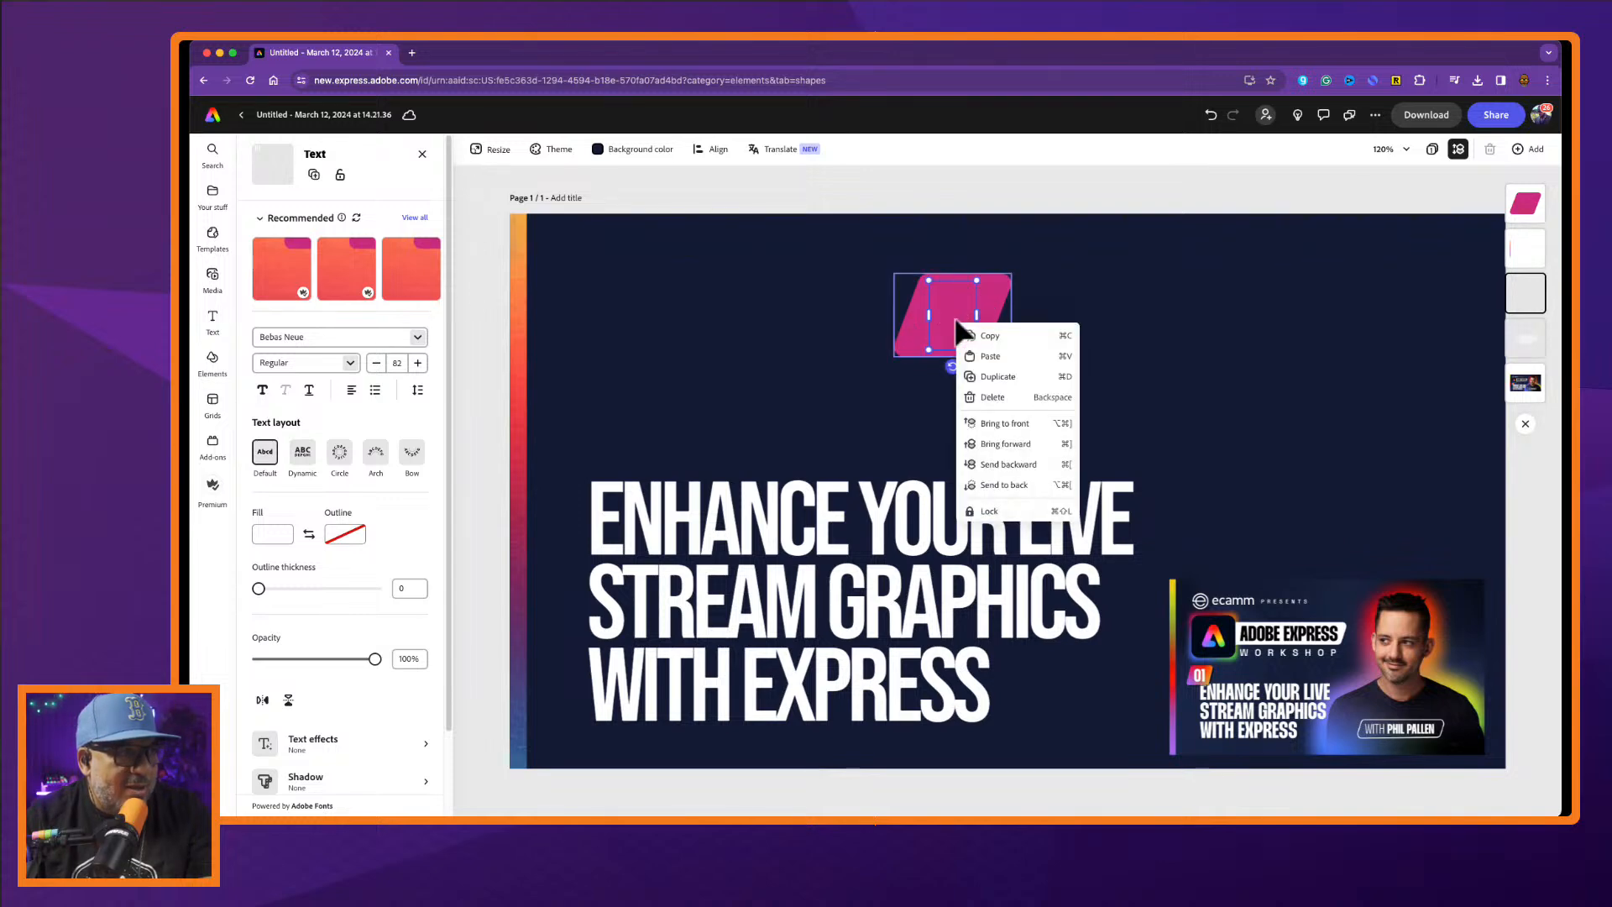
left_click(1035, 427)
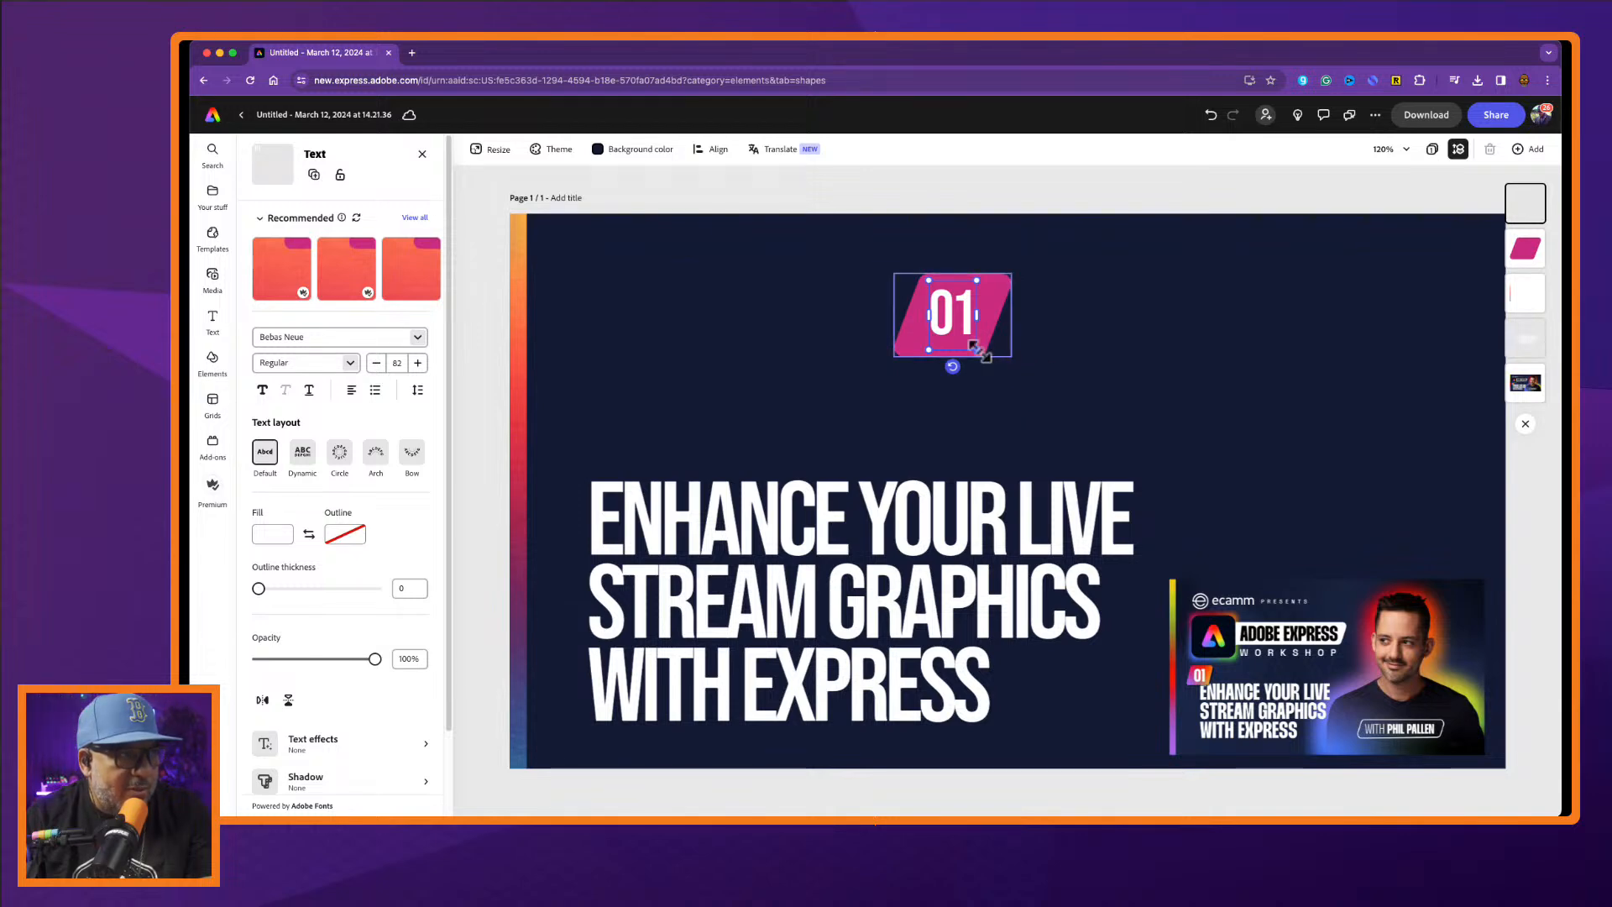
Enlarge the "01" text to size 98 and nudge it slightly down to center it in the parallelogram.
left_click_drag(978, 350, 987, 356)
left_click_drag(929, 279, 919, 271)
left_click_drag(1077, 363, 777, 220)
left_click(703, 149)
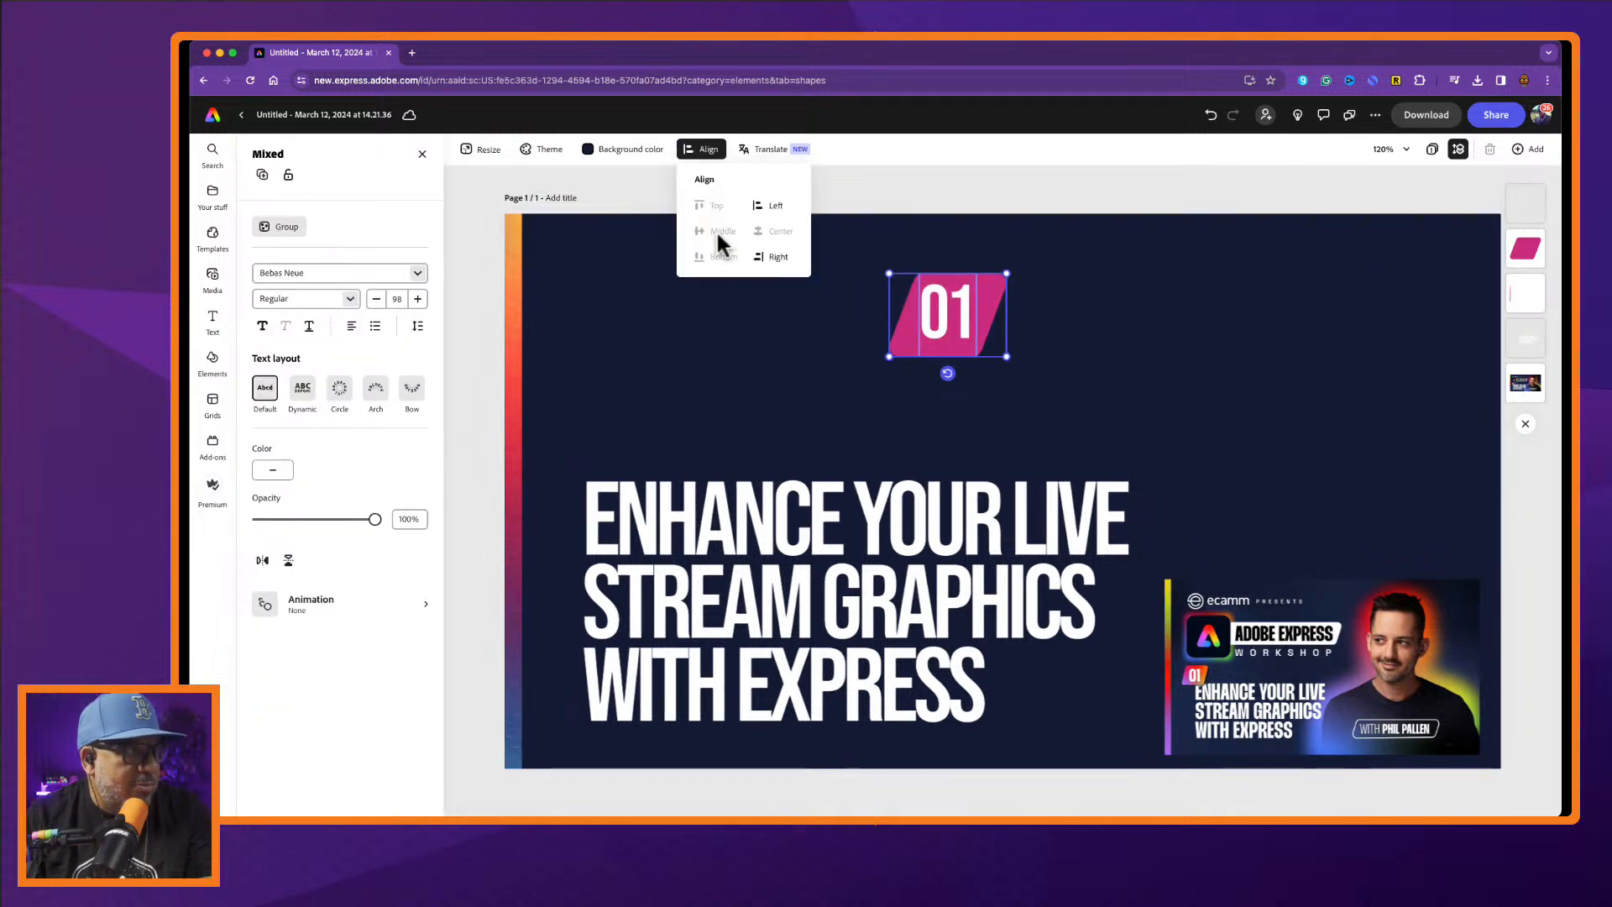
left_click(1068, 383)
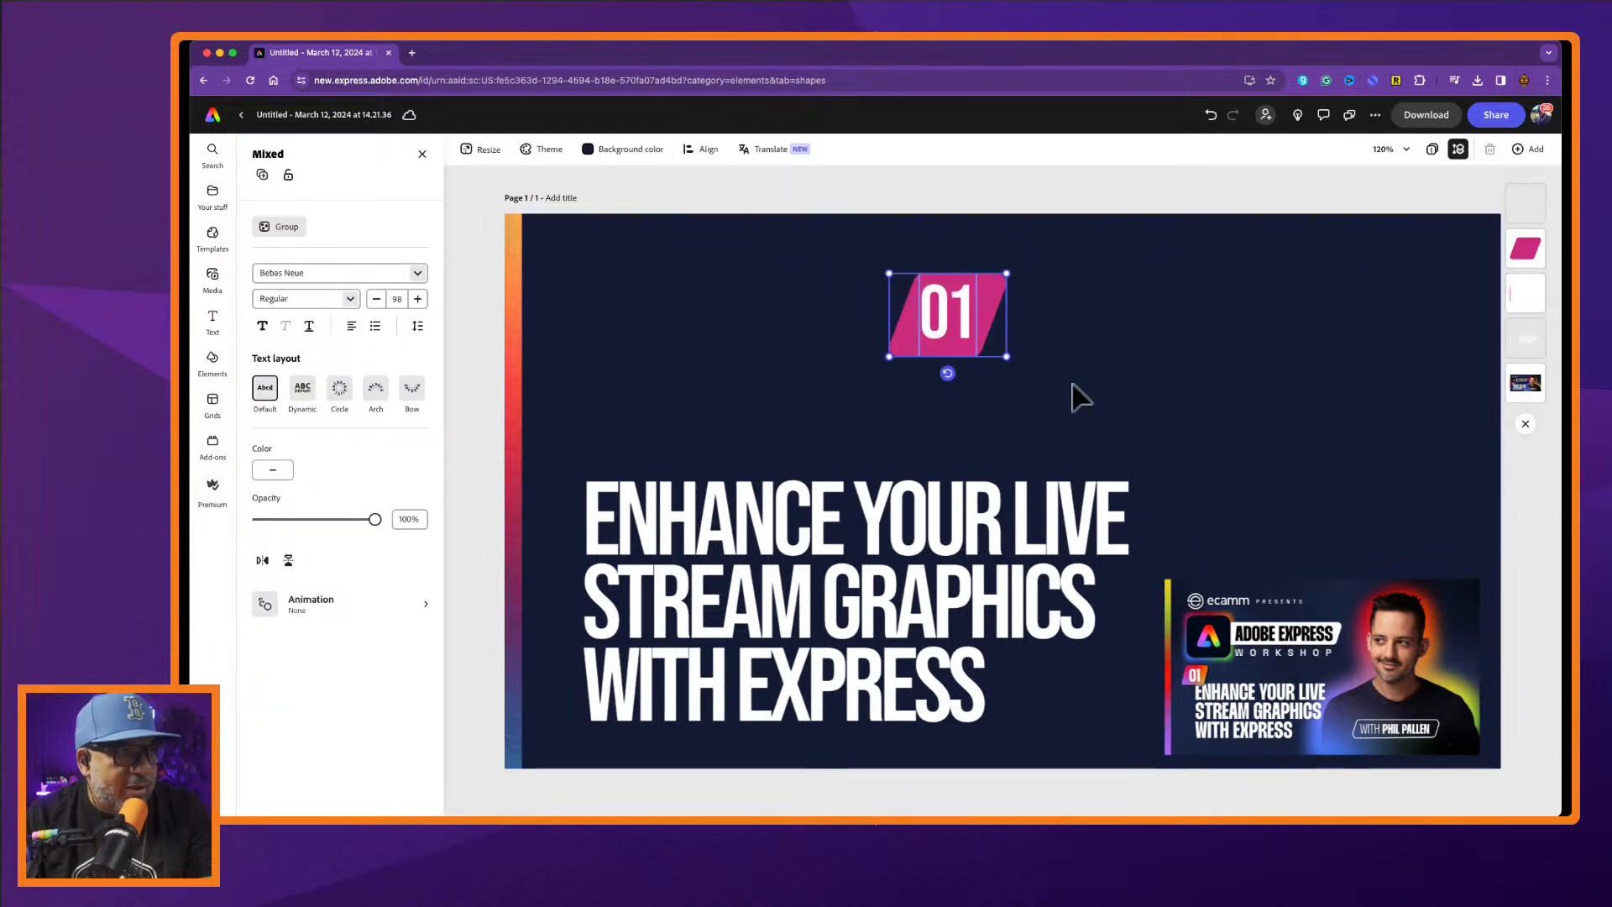
left_click(1073, 384)
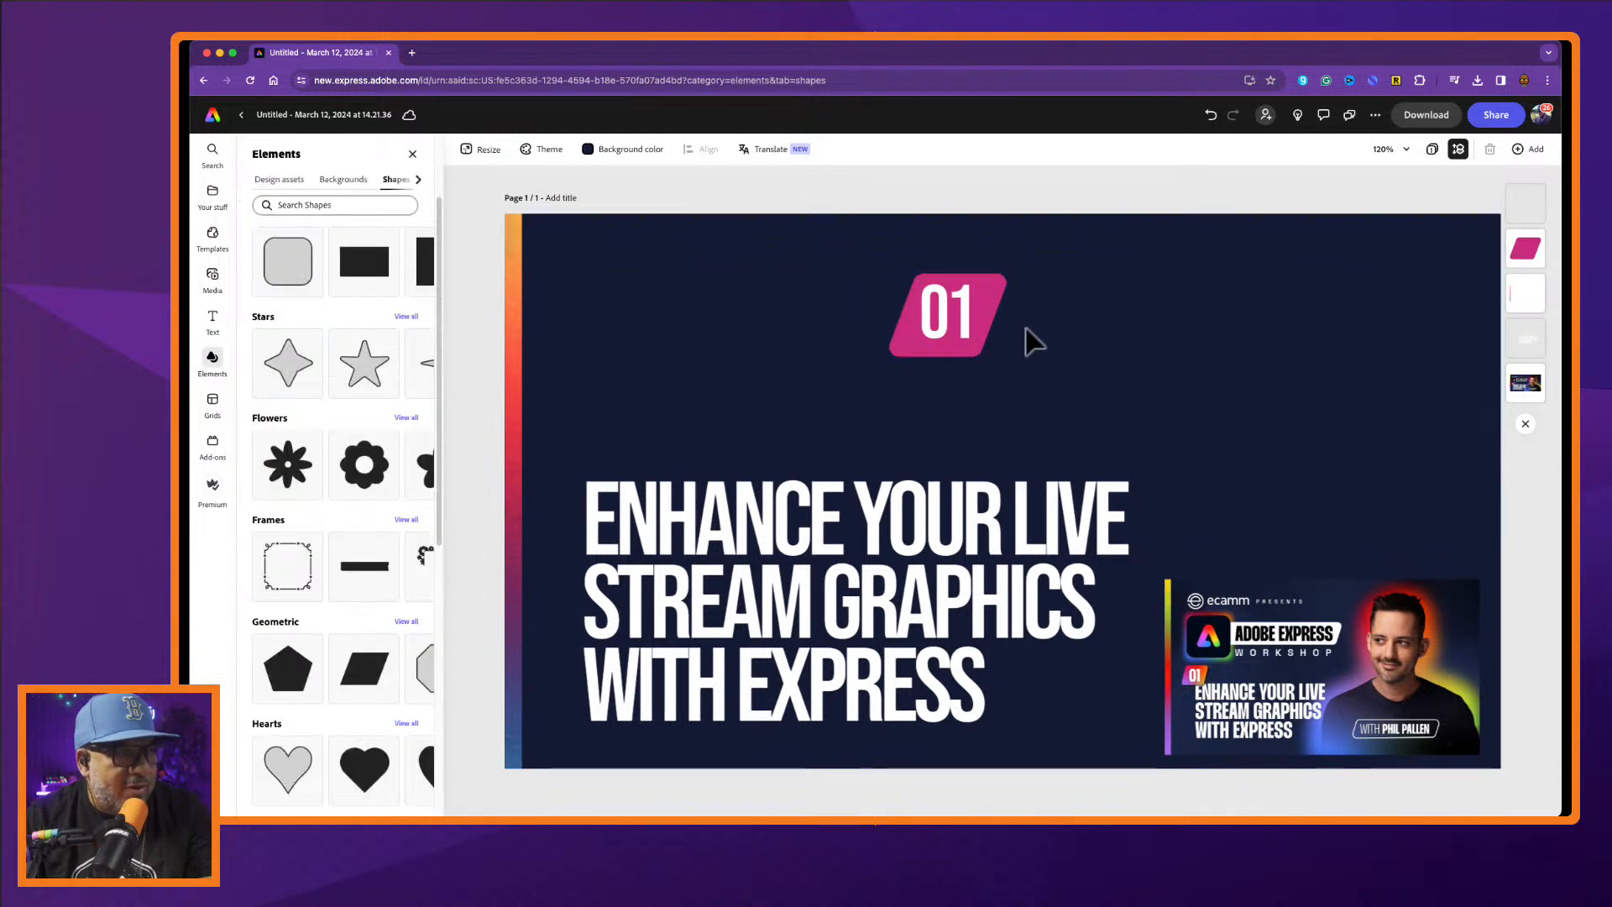
left_click(972, 340)
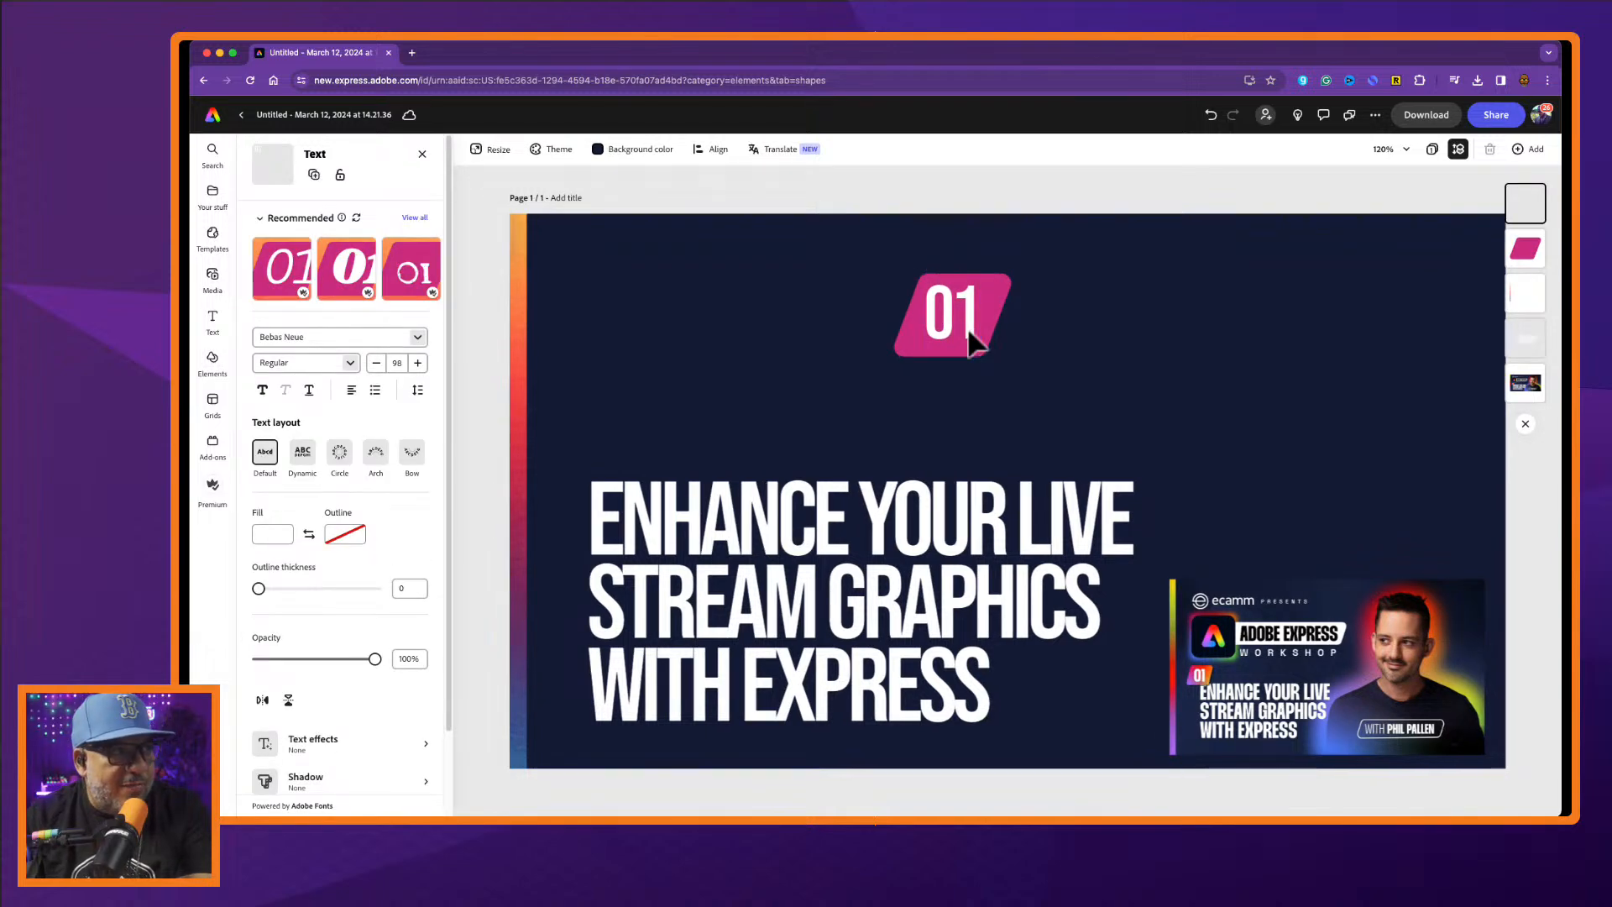
left_click(1091, 412)
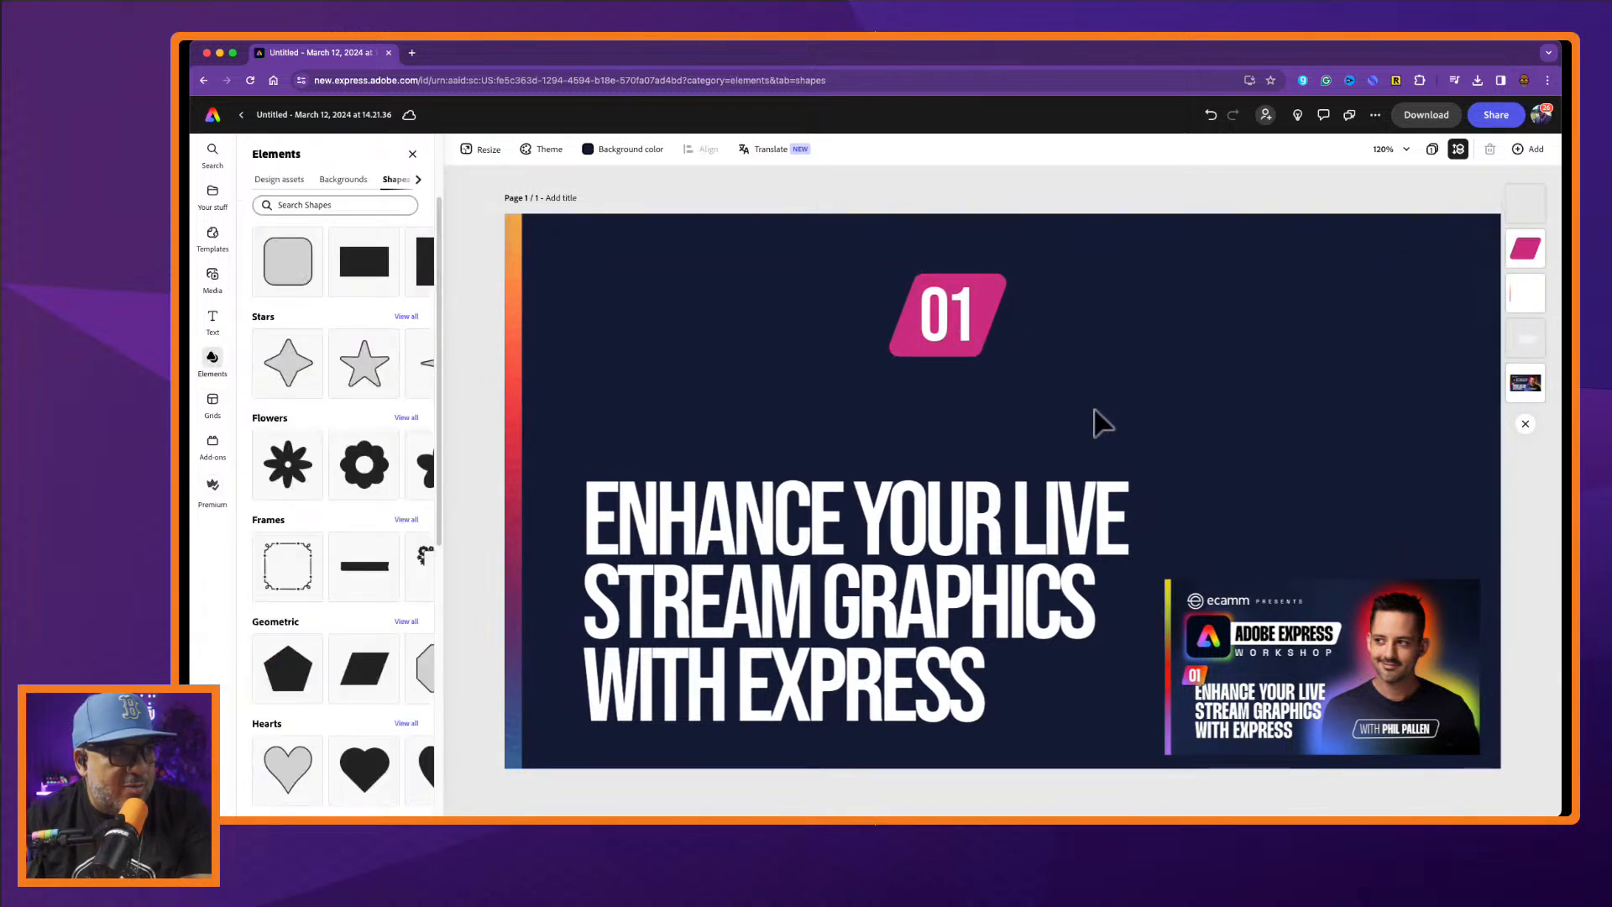
Group the "01" with its parallelogram, then shrink the badge and place it at the headline's upper-left corner.
left_click_drag(1106, 409, 849, 262)
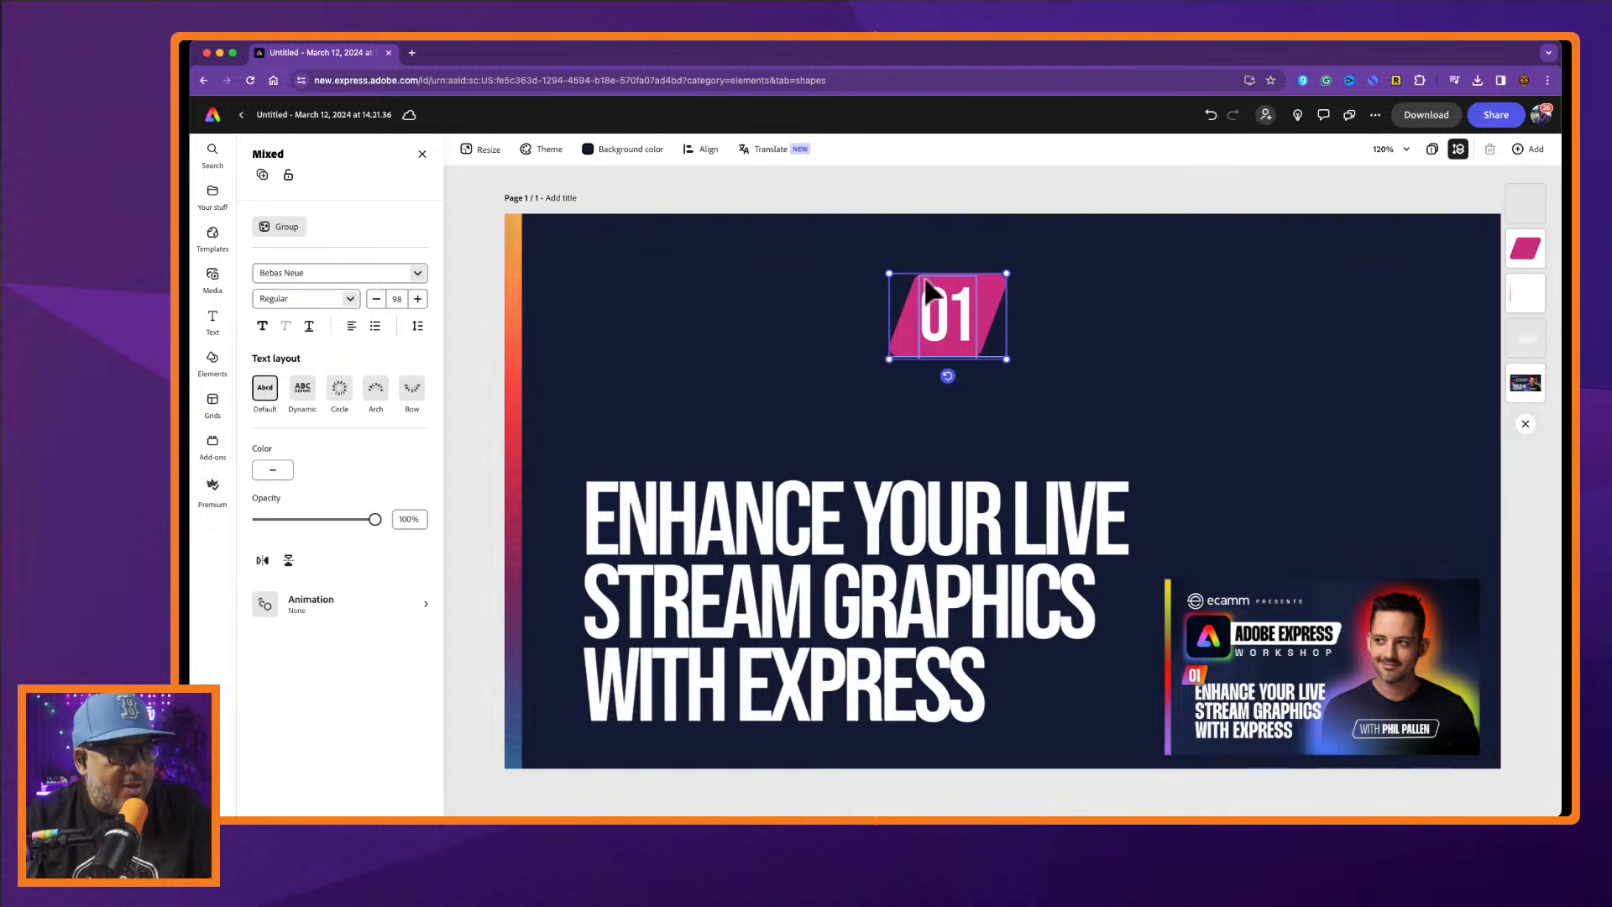
right_click(956, 307)
left_click(1003, 512)
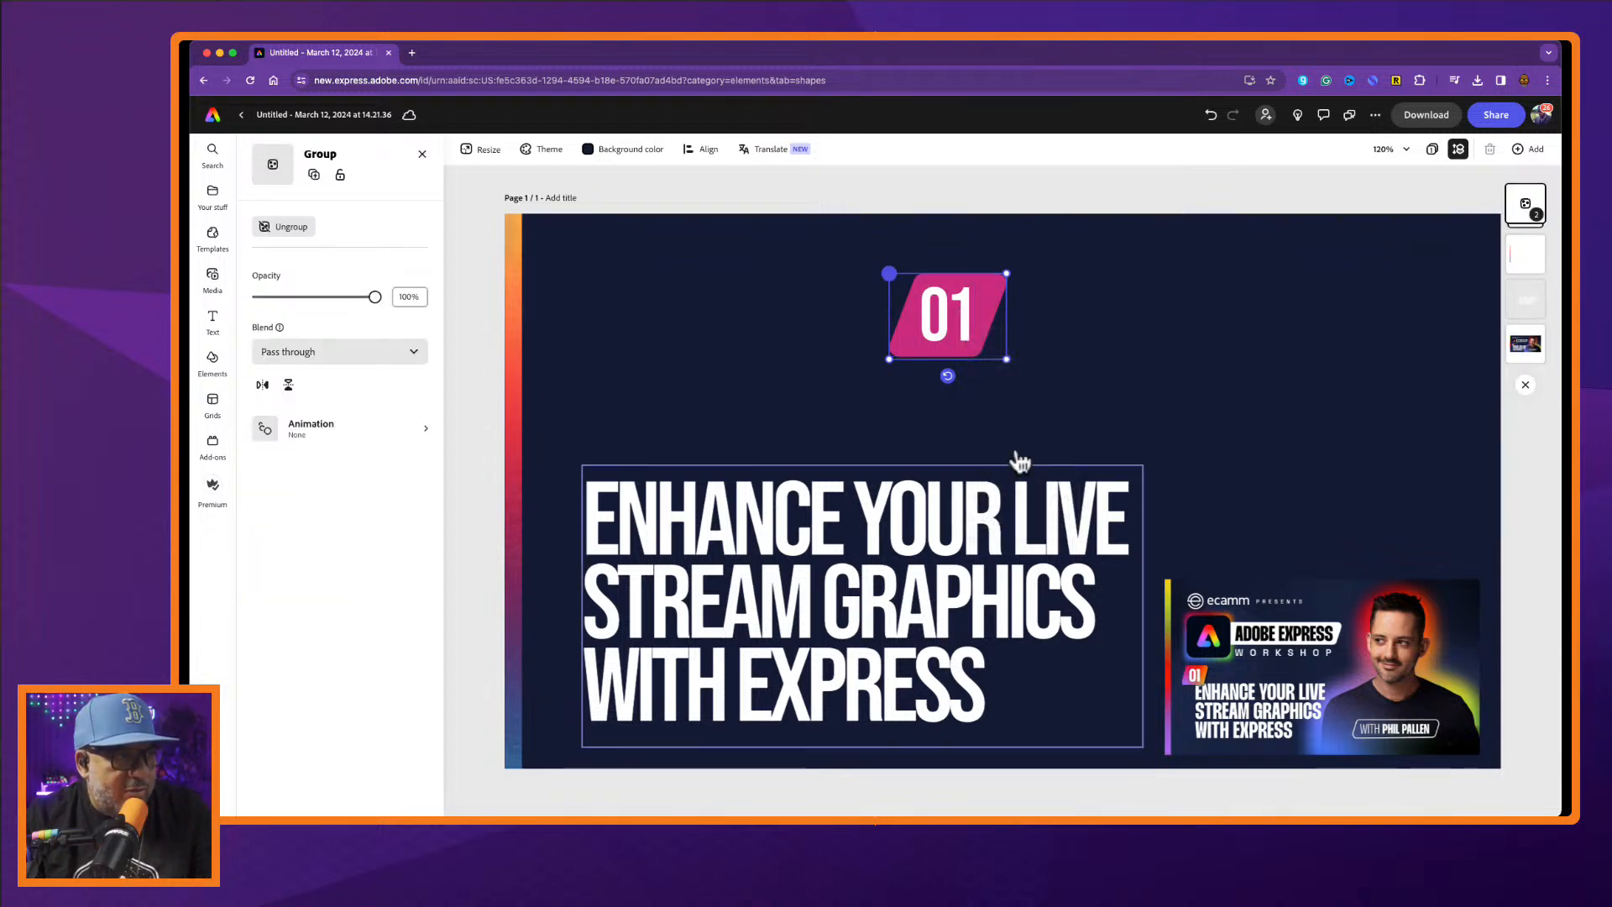
left_click_drag(1007, 273, 618, 463)
left_click(608, 457)
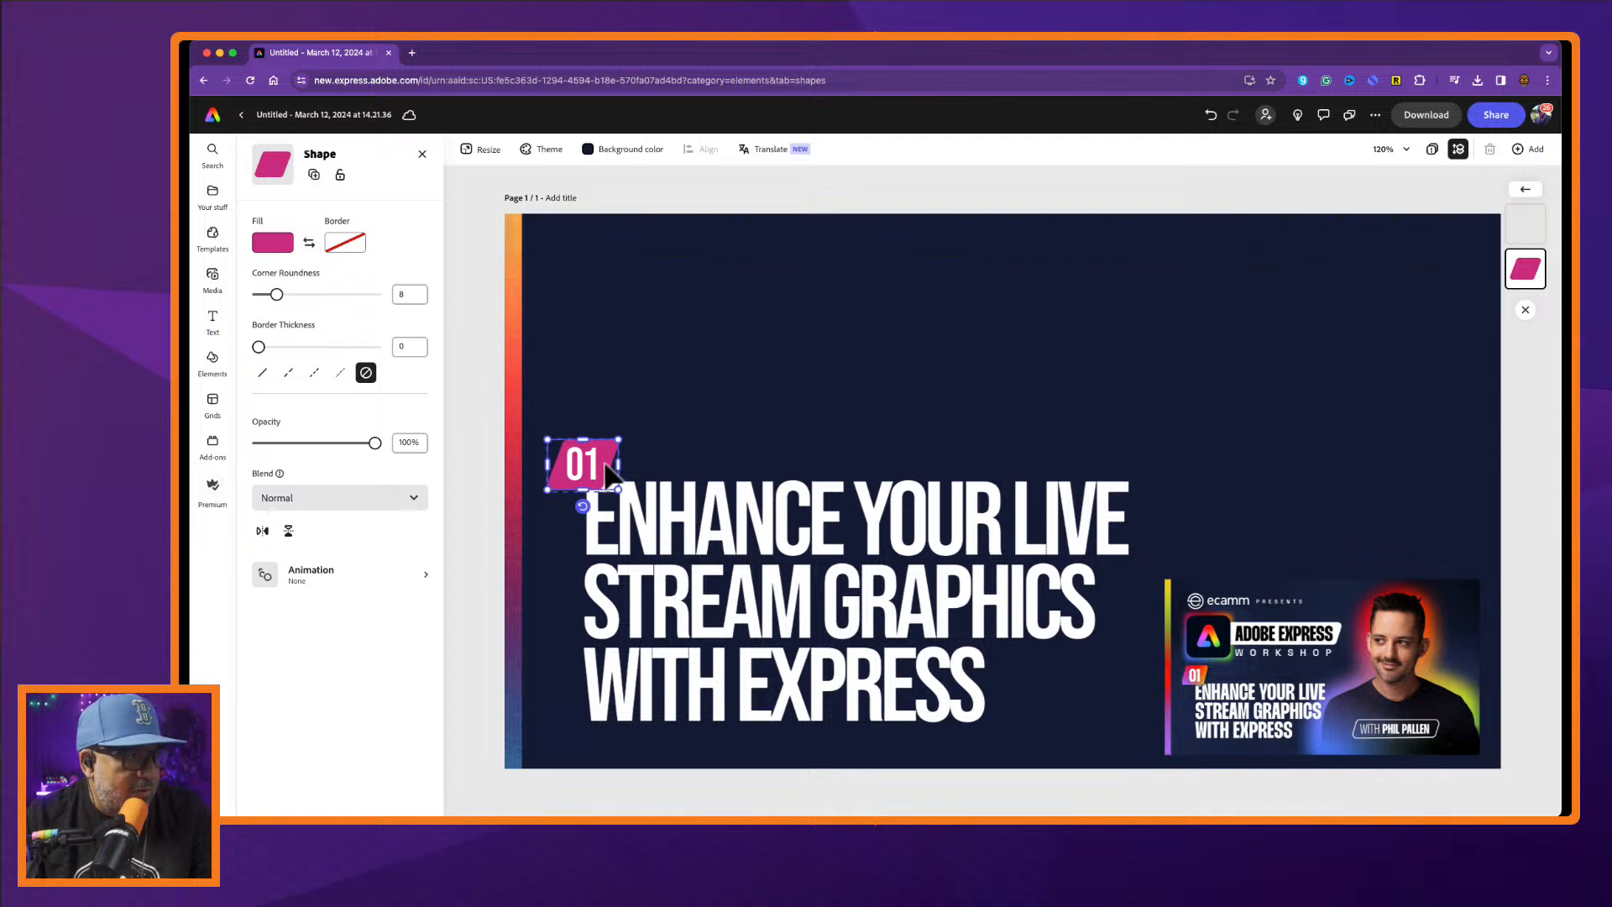
left_click(655, 436)
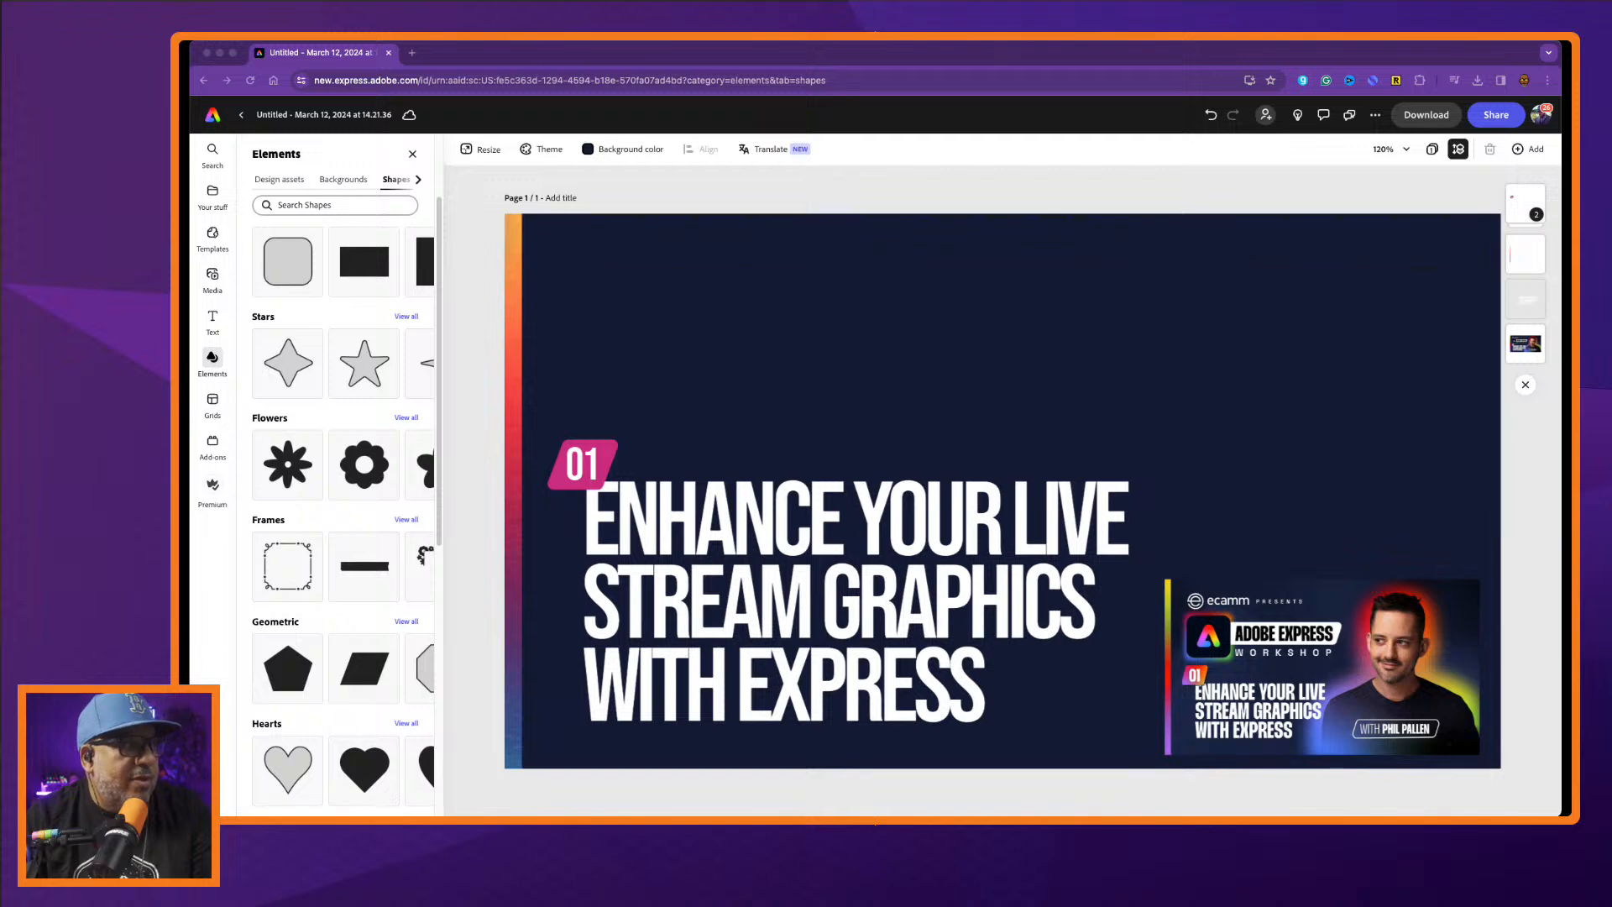
left_click(223, 754)
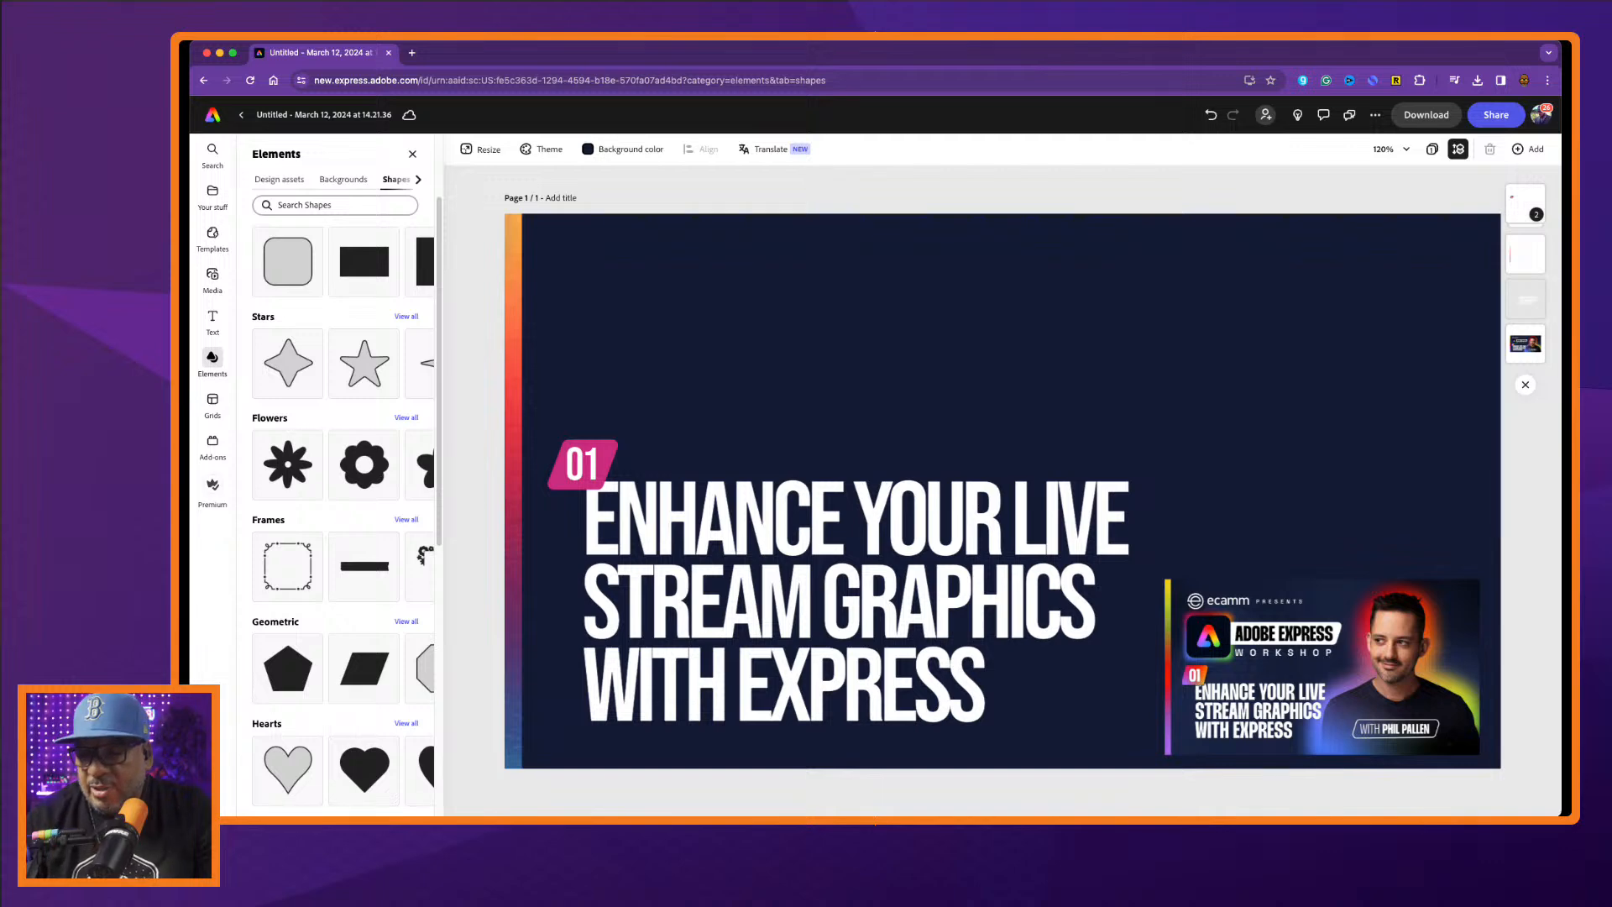
key("super+Tab")
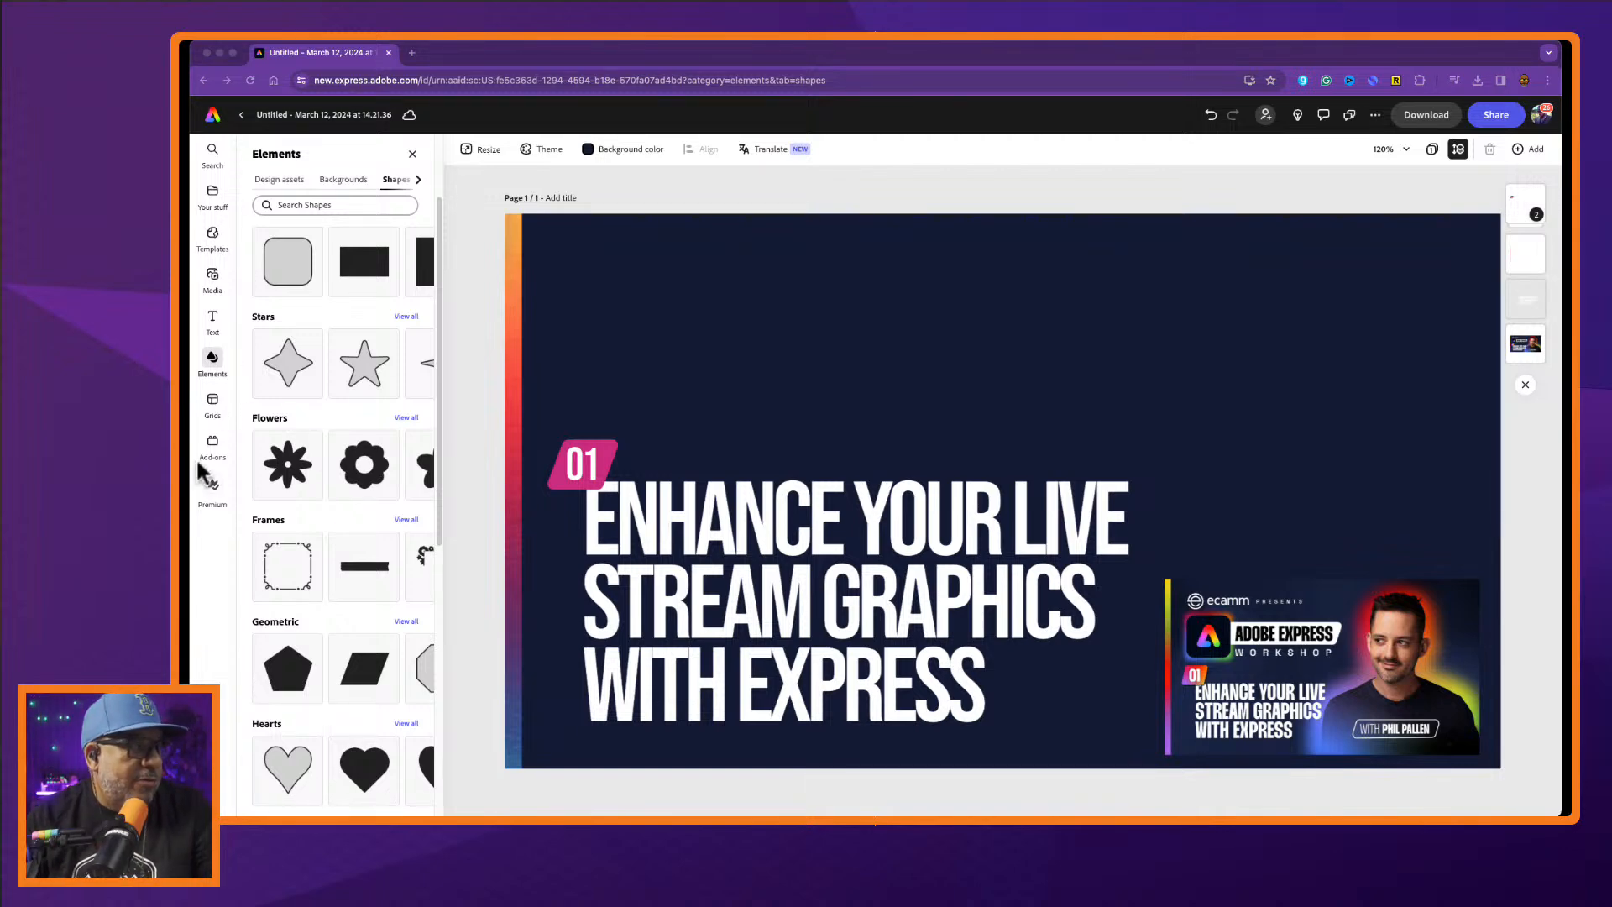
Open the Brandfetch add-on and search its brands for "adobe".
left_click(214, 444)
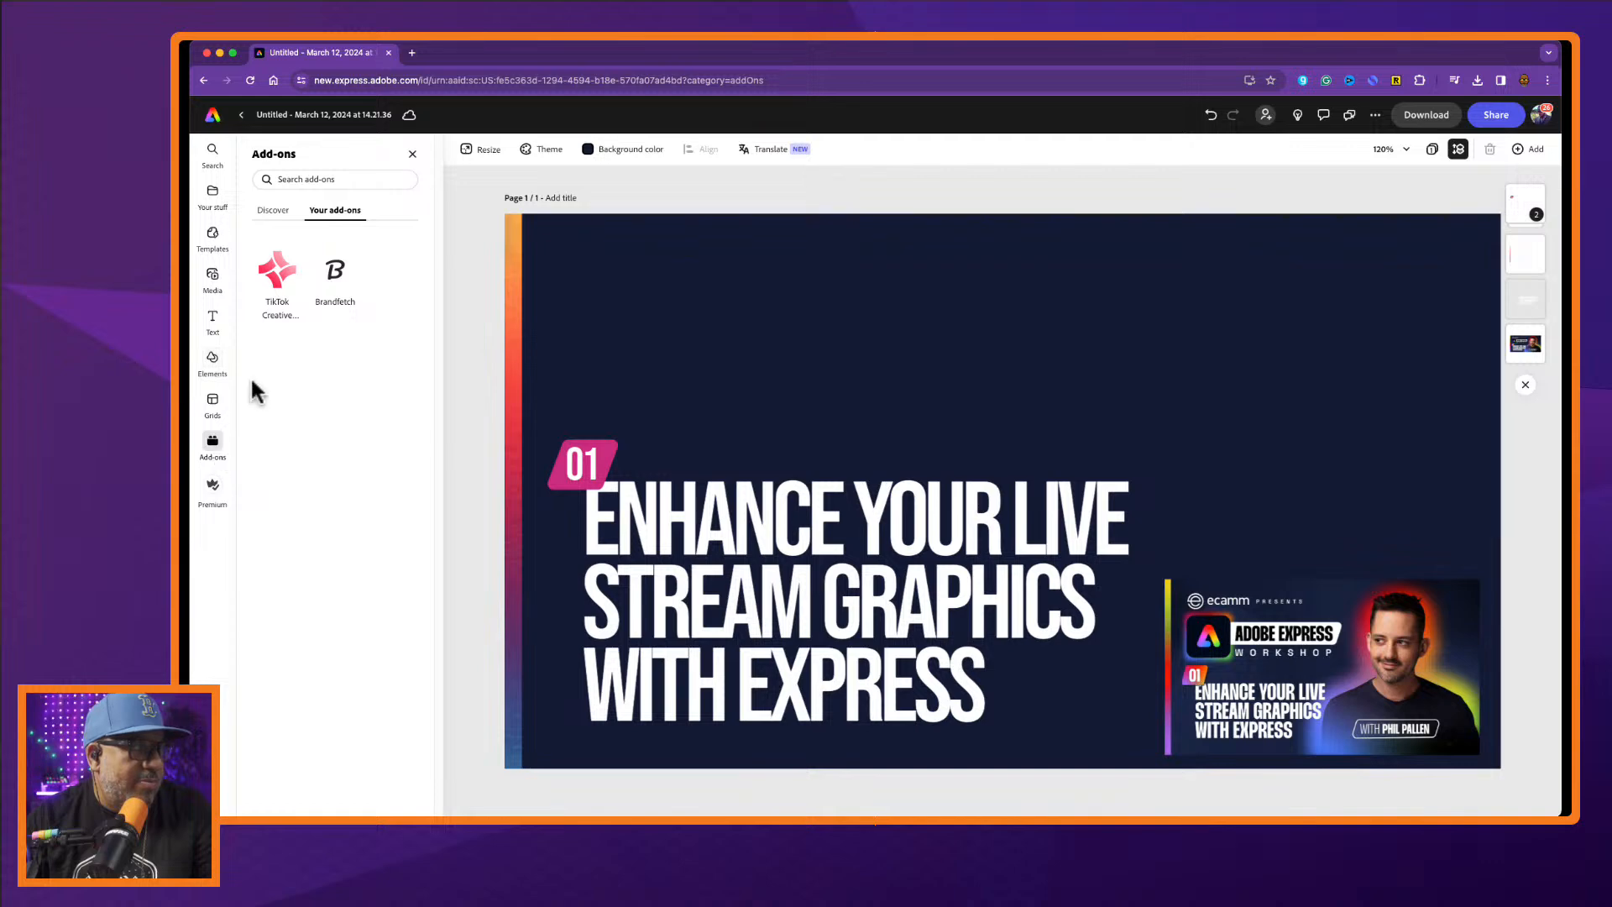
left_click(333, 282)
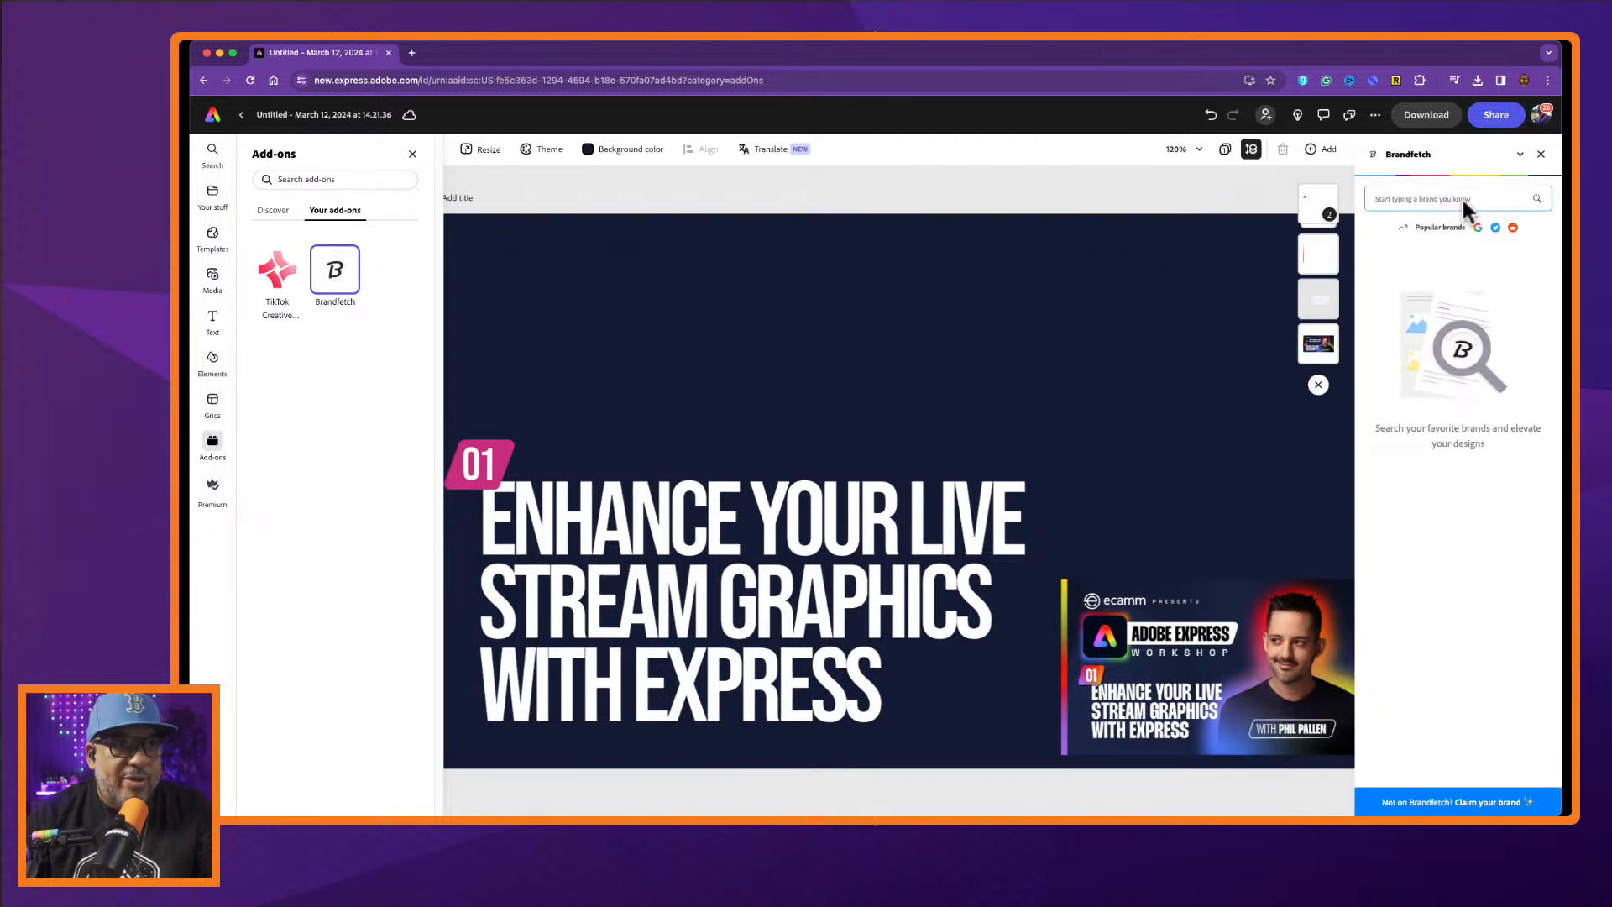
type("adobe")
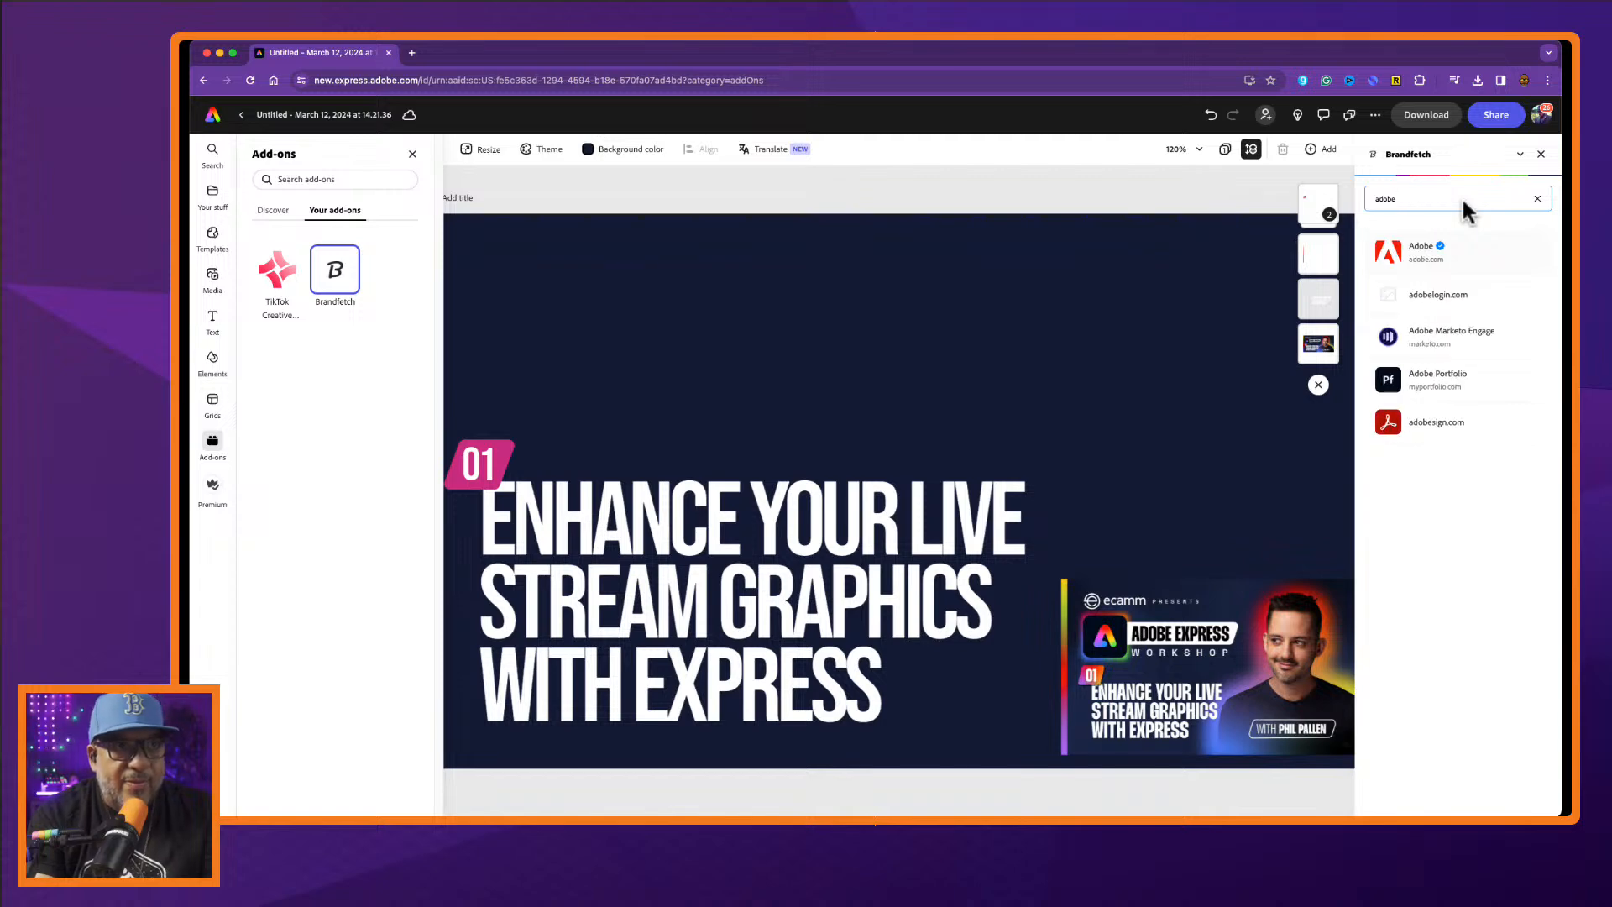
Look through the Adobe brand's logo assets in Brandfetch, repeating the Adobe search to check for an Express logo.
left_click(1457, 251)
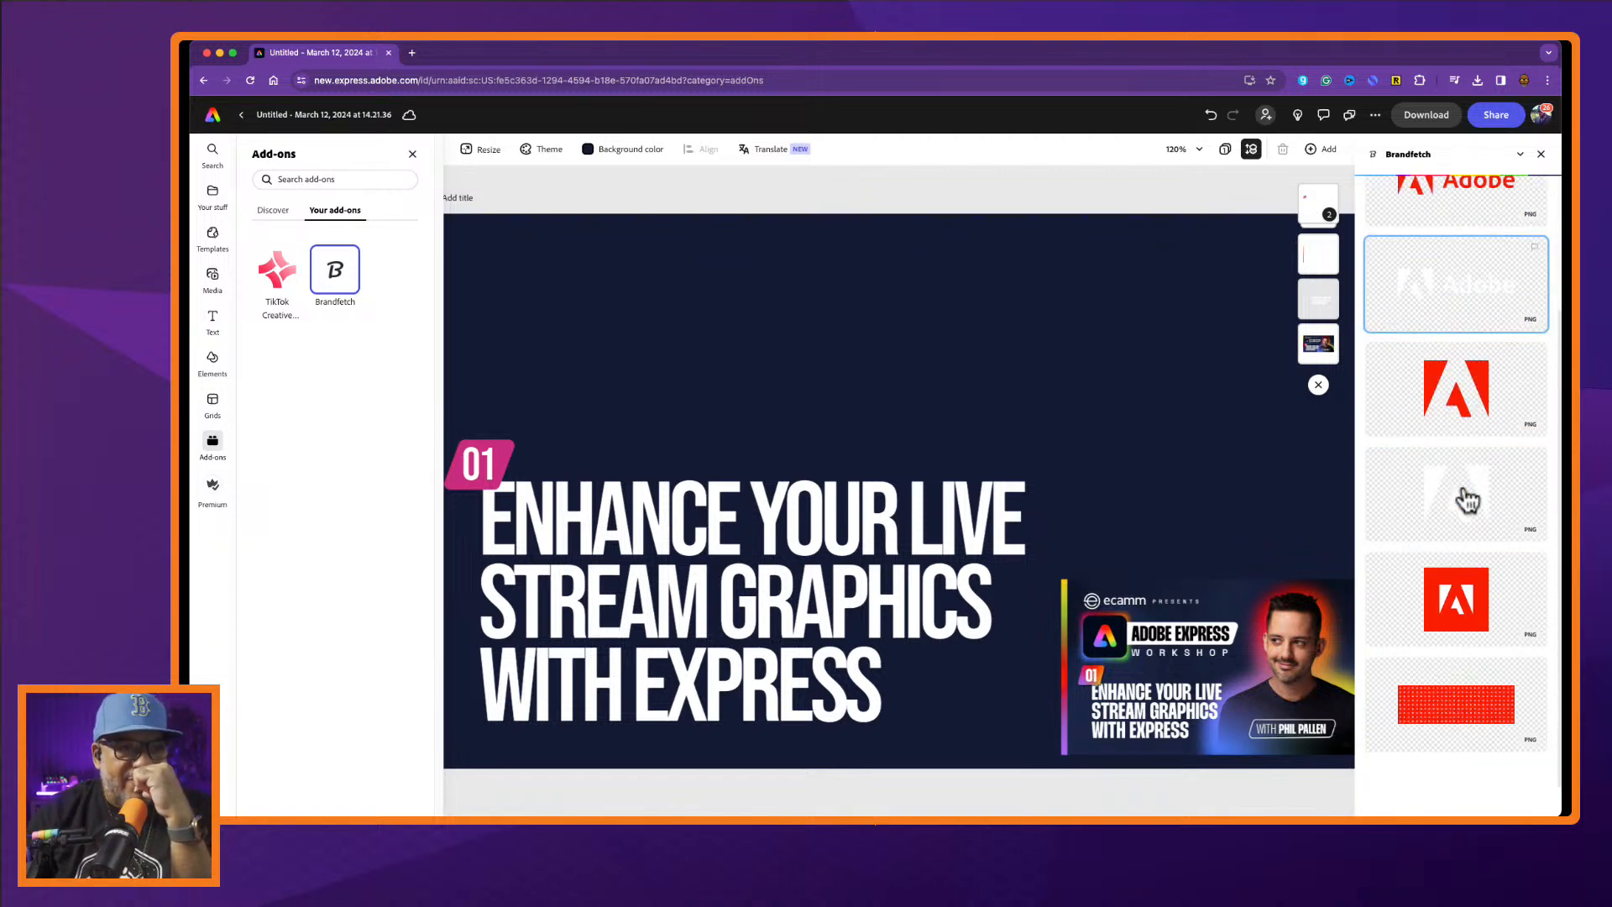
scroll(1438, 252, "up", 1)
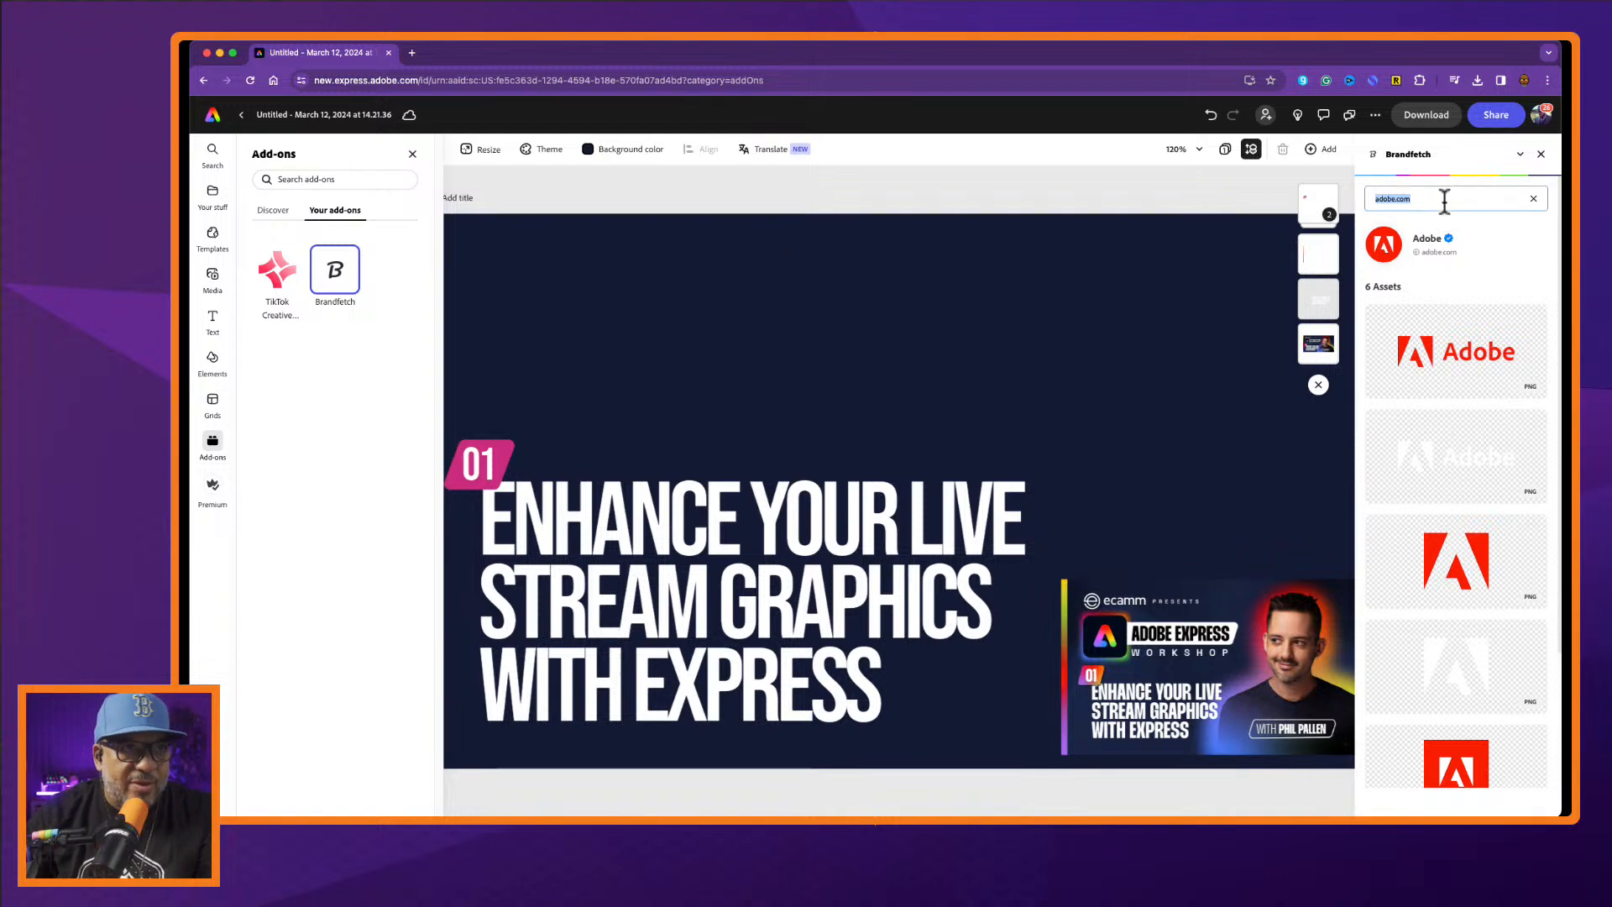
type("adobe")
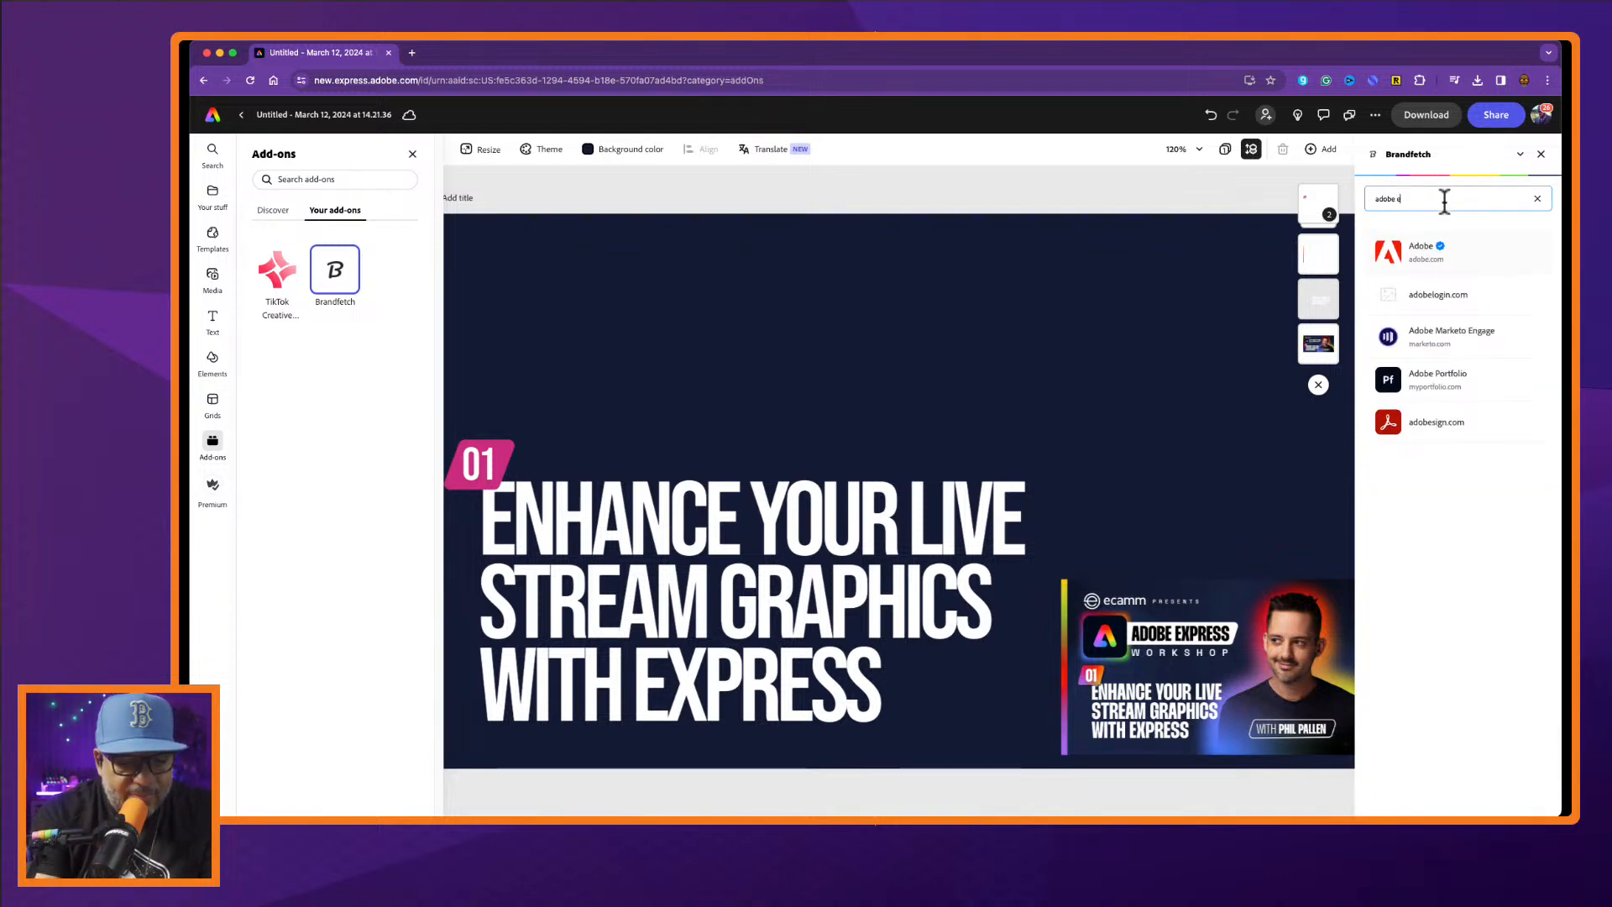
key("Return")
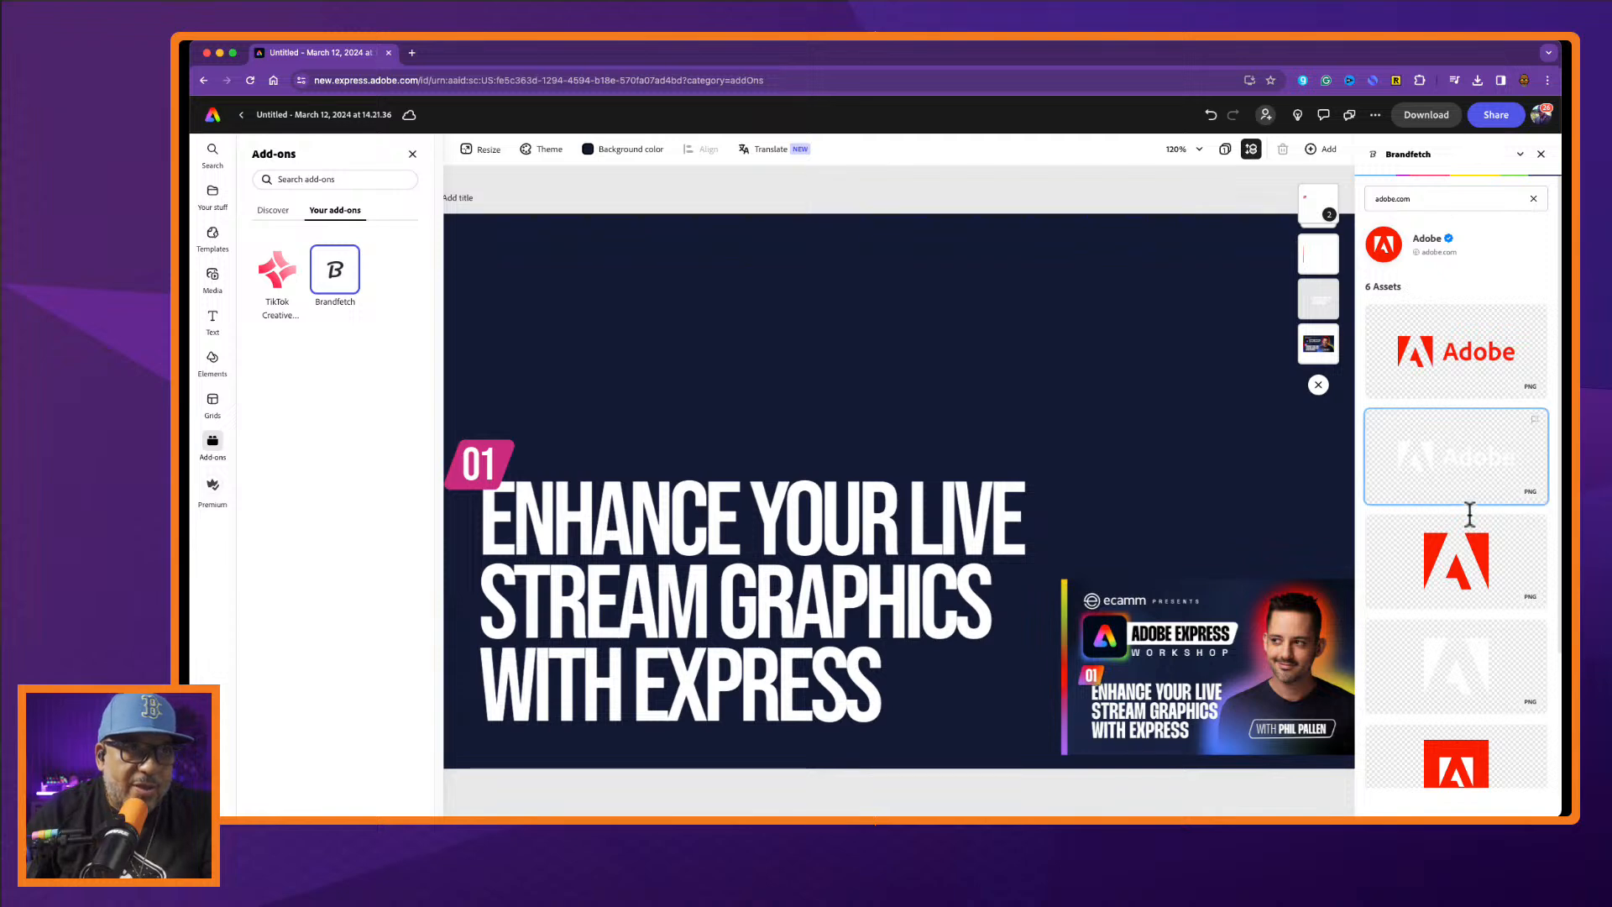
scroll(1469, 511, "down", 2)
scroll(1475, 522, "up", 2)
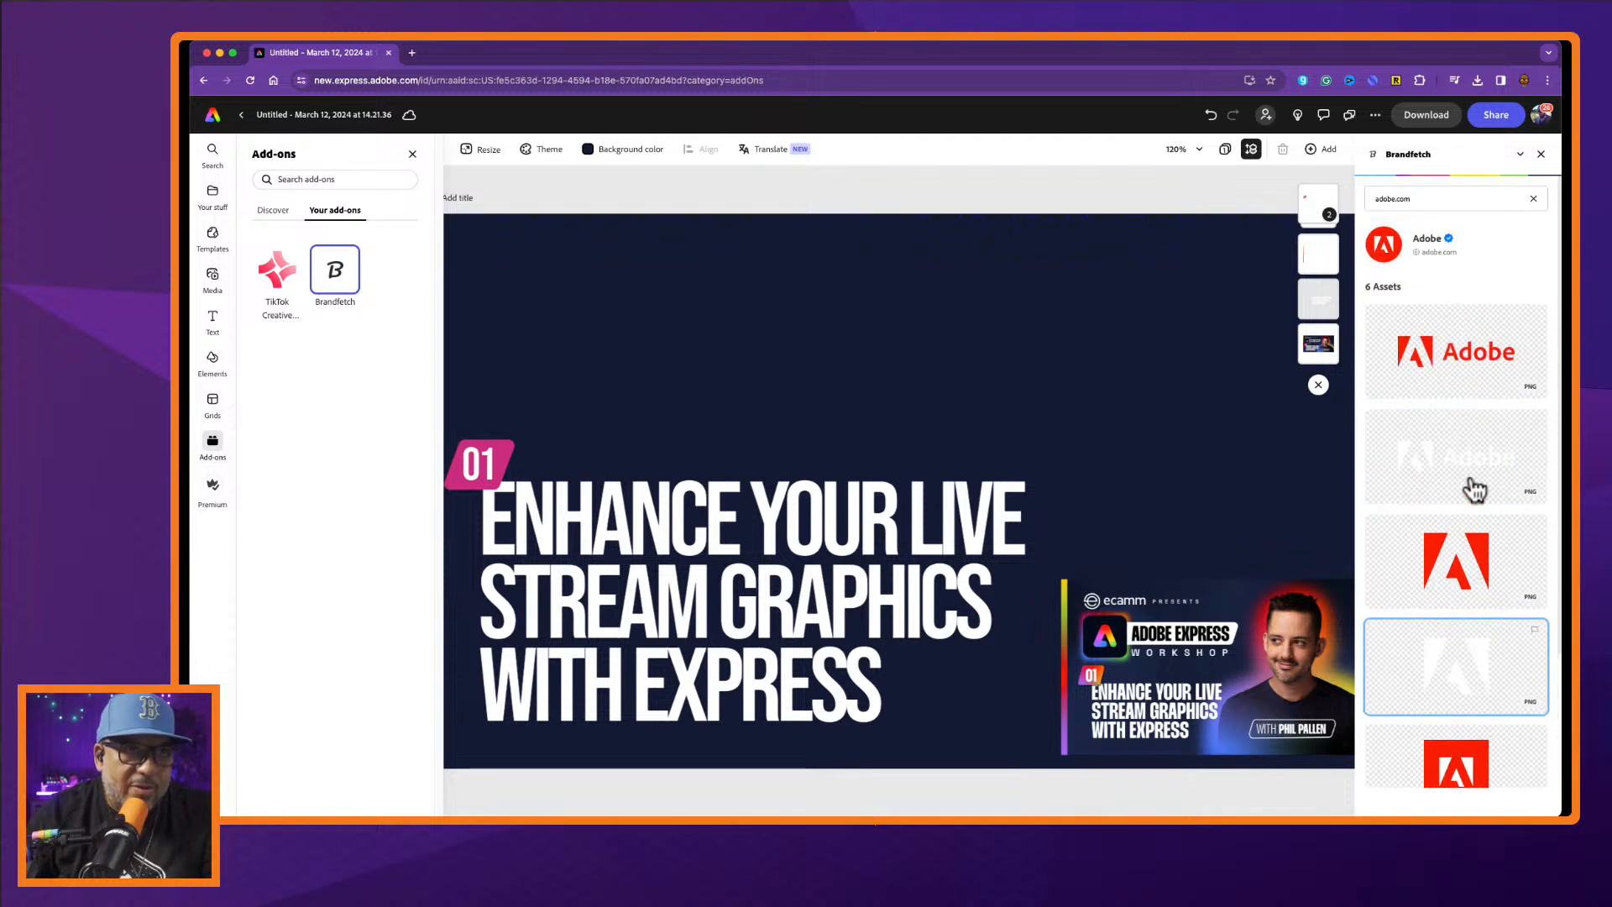
Clear the Adobe query and its recent-search entry, and search Brandfetch for "express".
left_click(1533, 199)
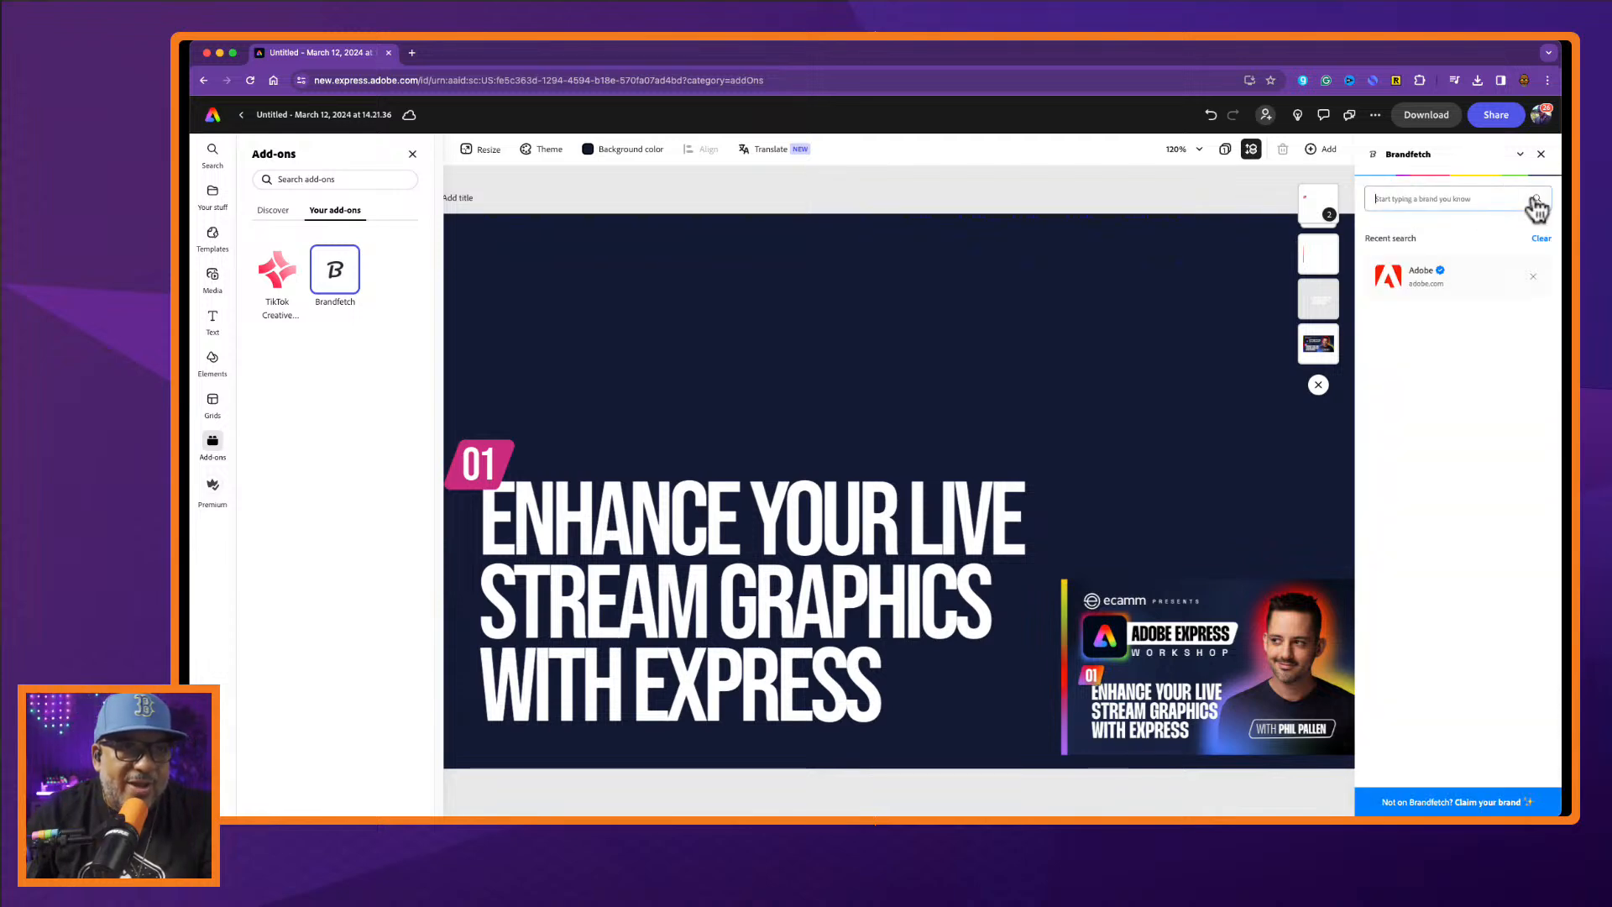
left_click(1533, 277)
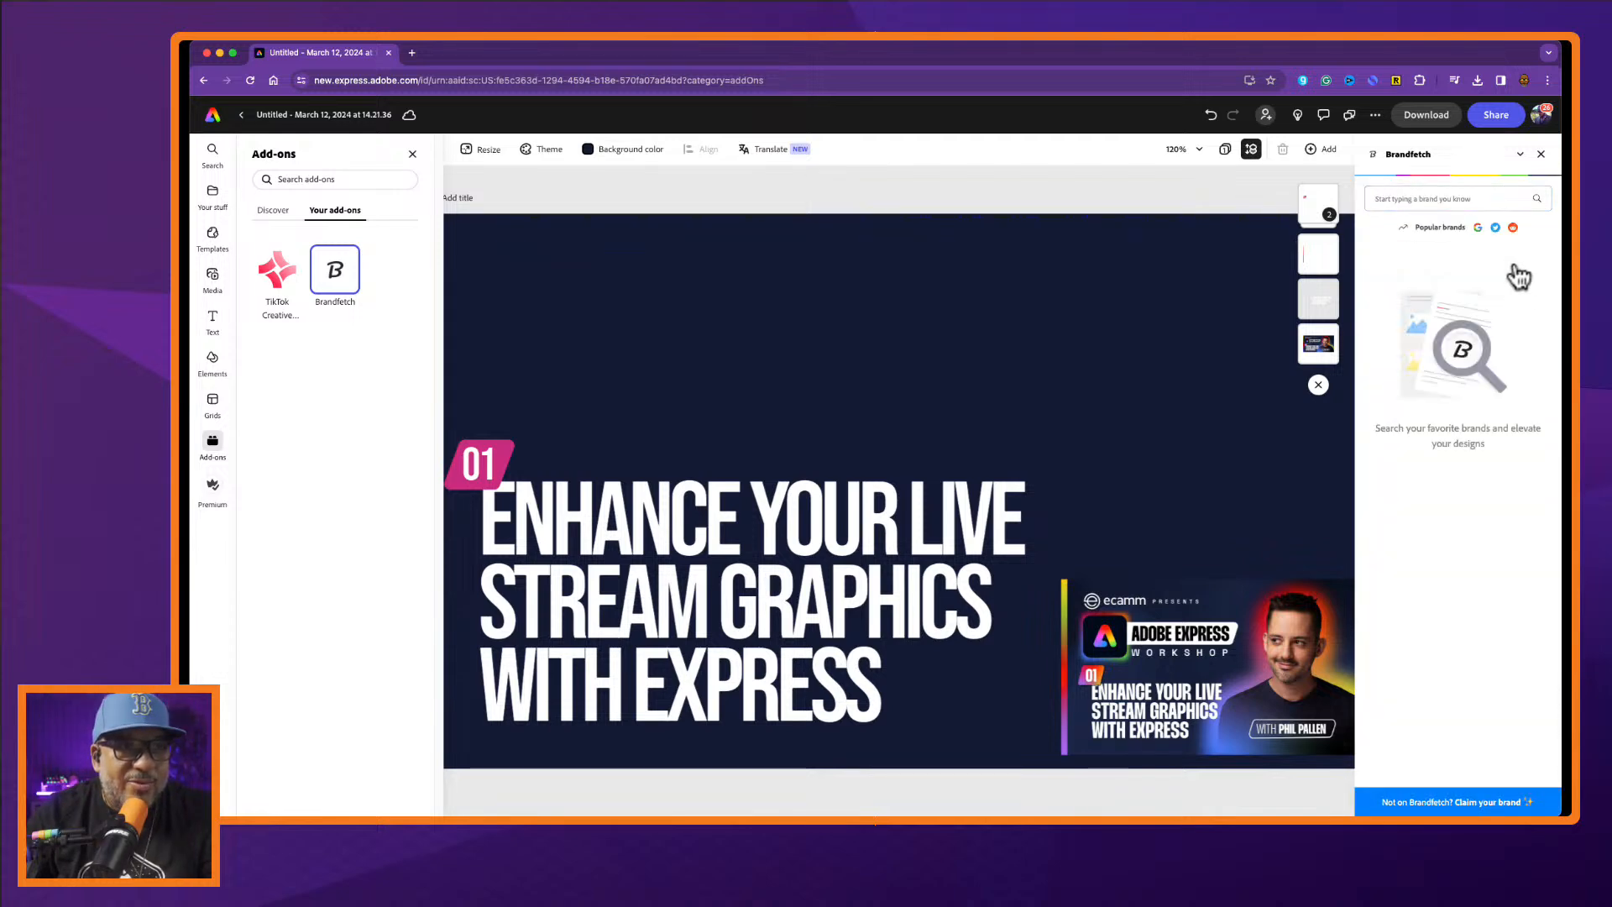
left_click(1425, 198)
type("express")
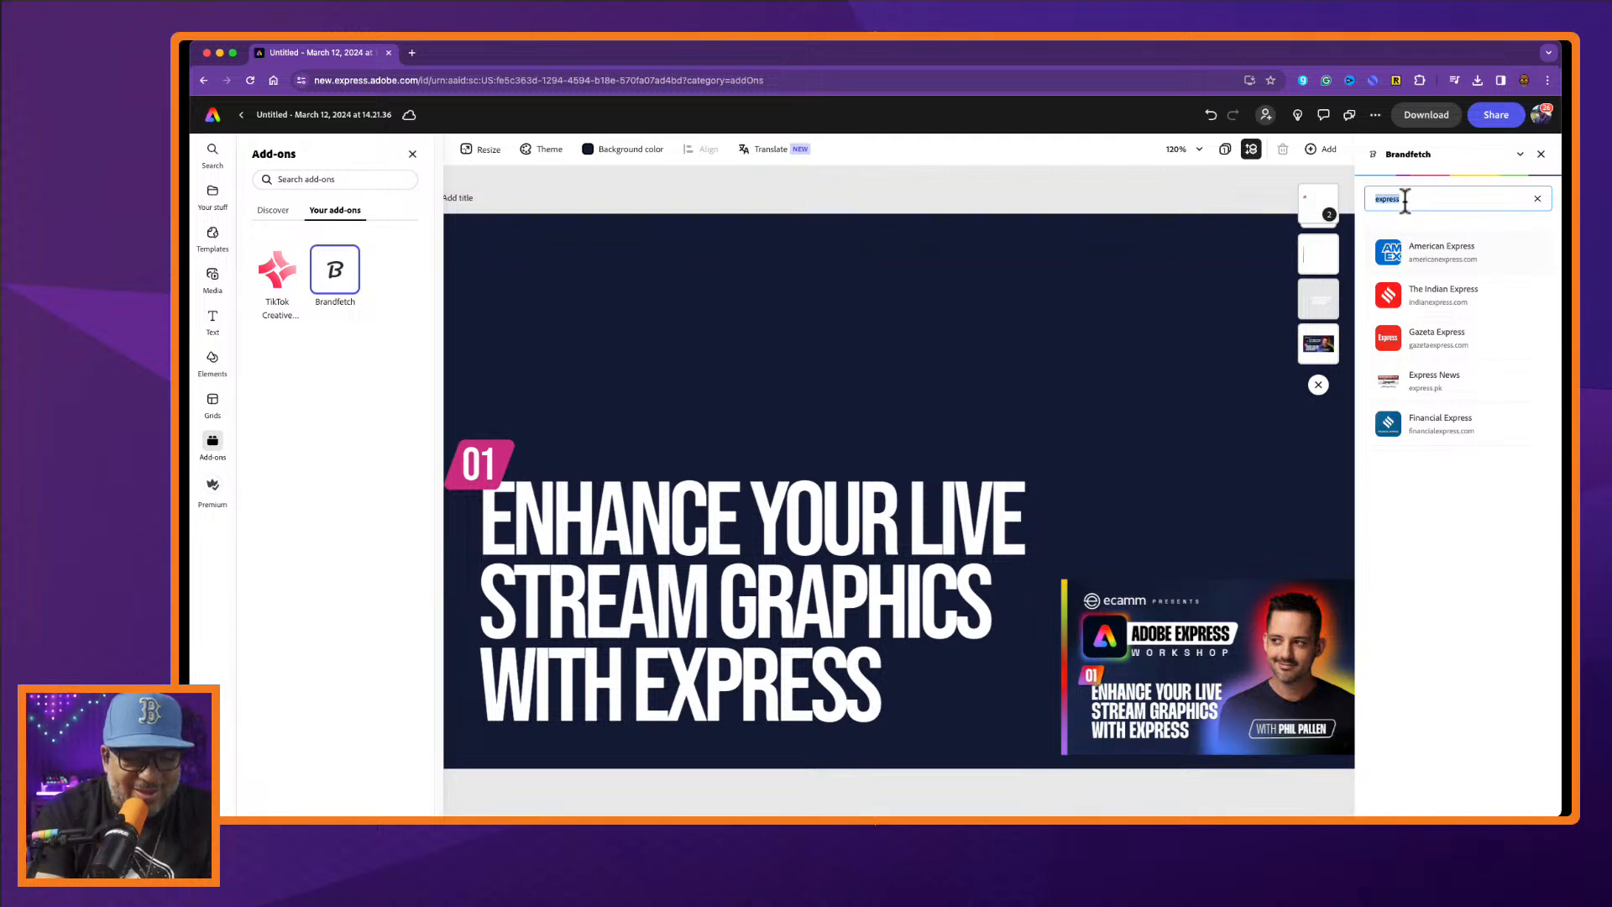
Search Brandfetch for "Adobe", check the adobesign.com brand entry and clear the query.
type("dobe")
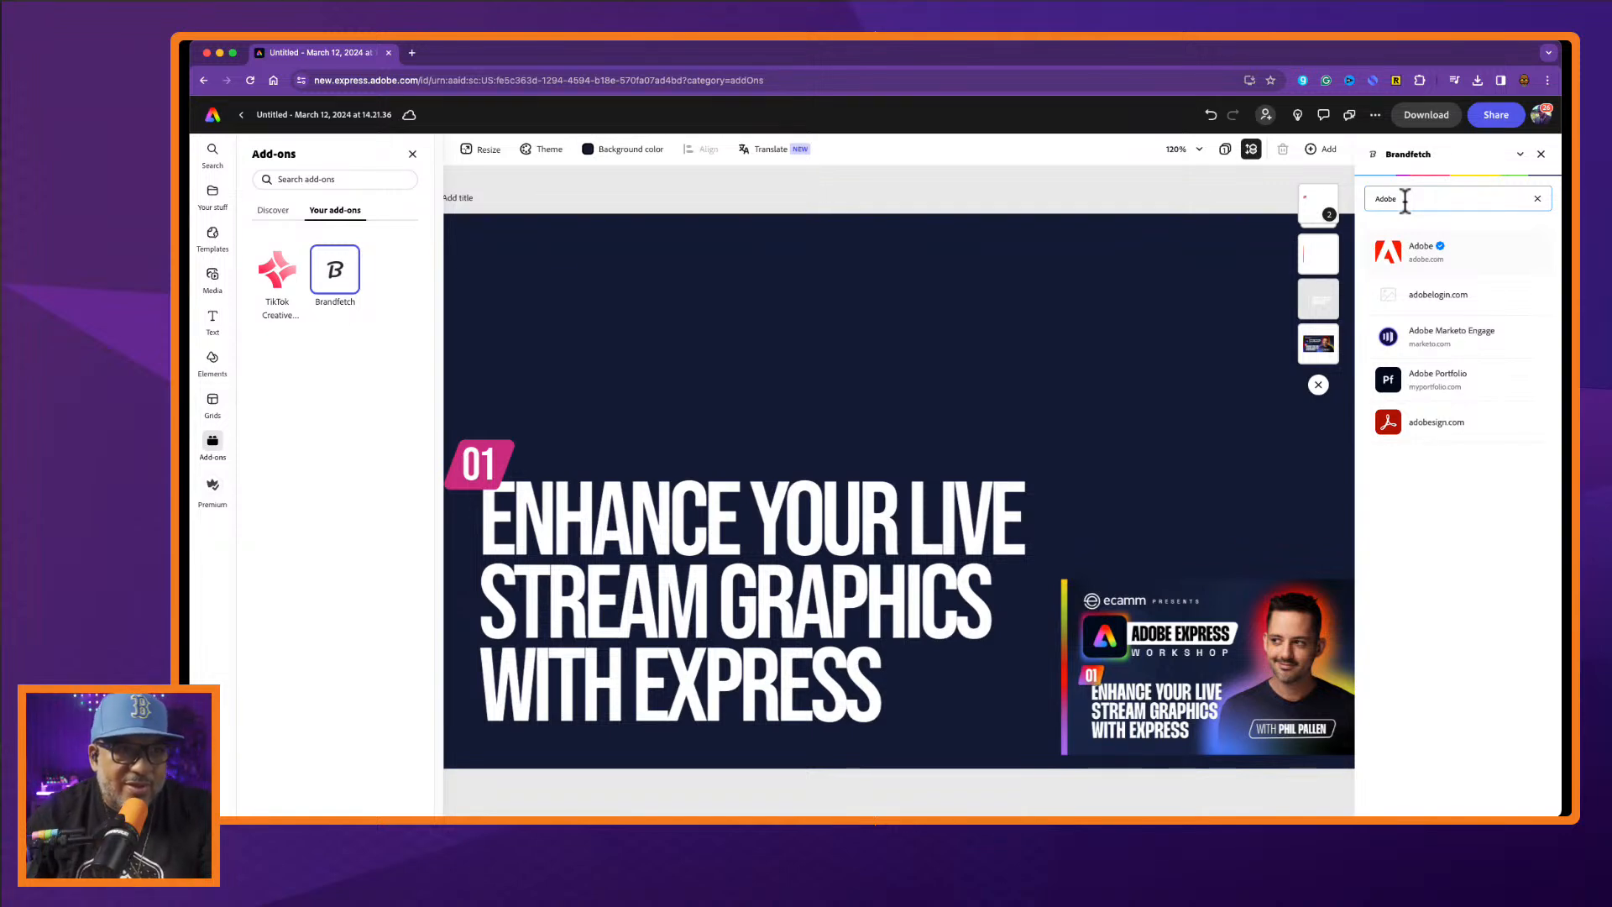
left_click(1397, 421)
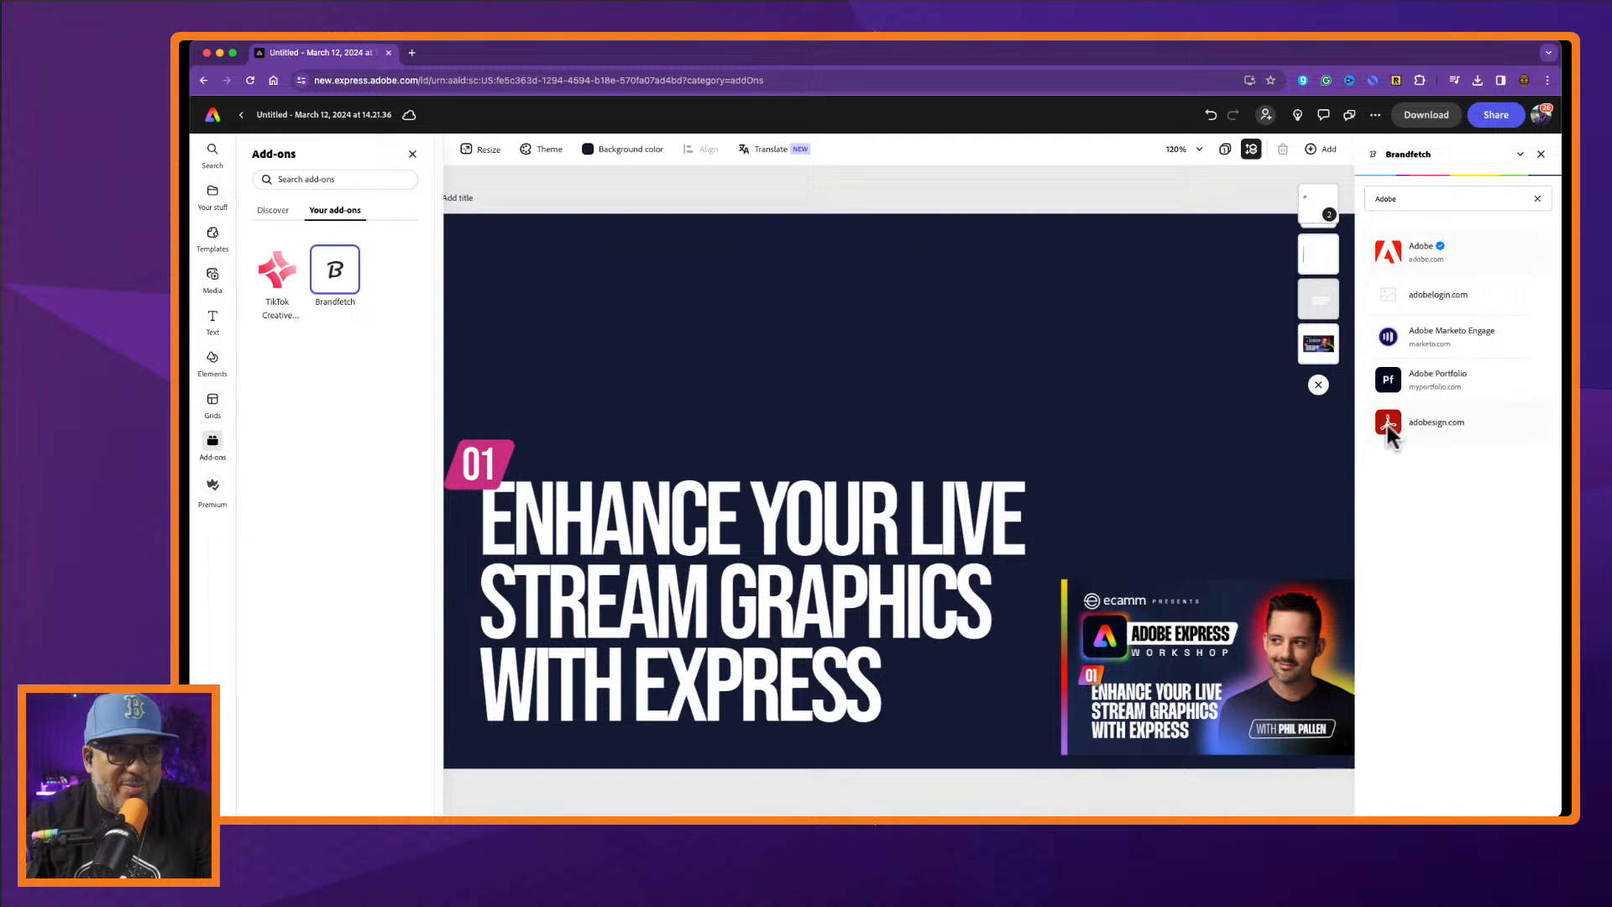
left_click(1427, 424)
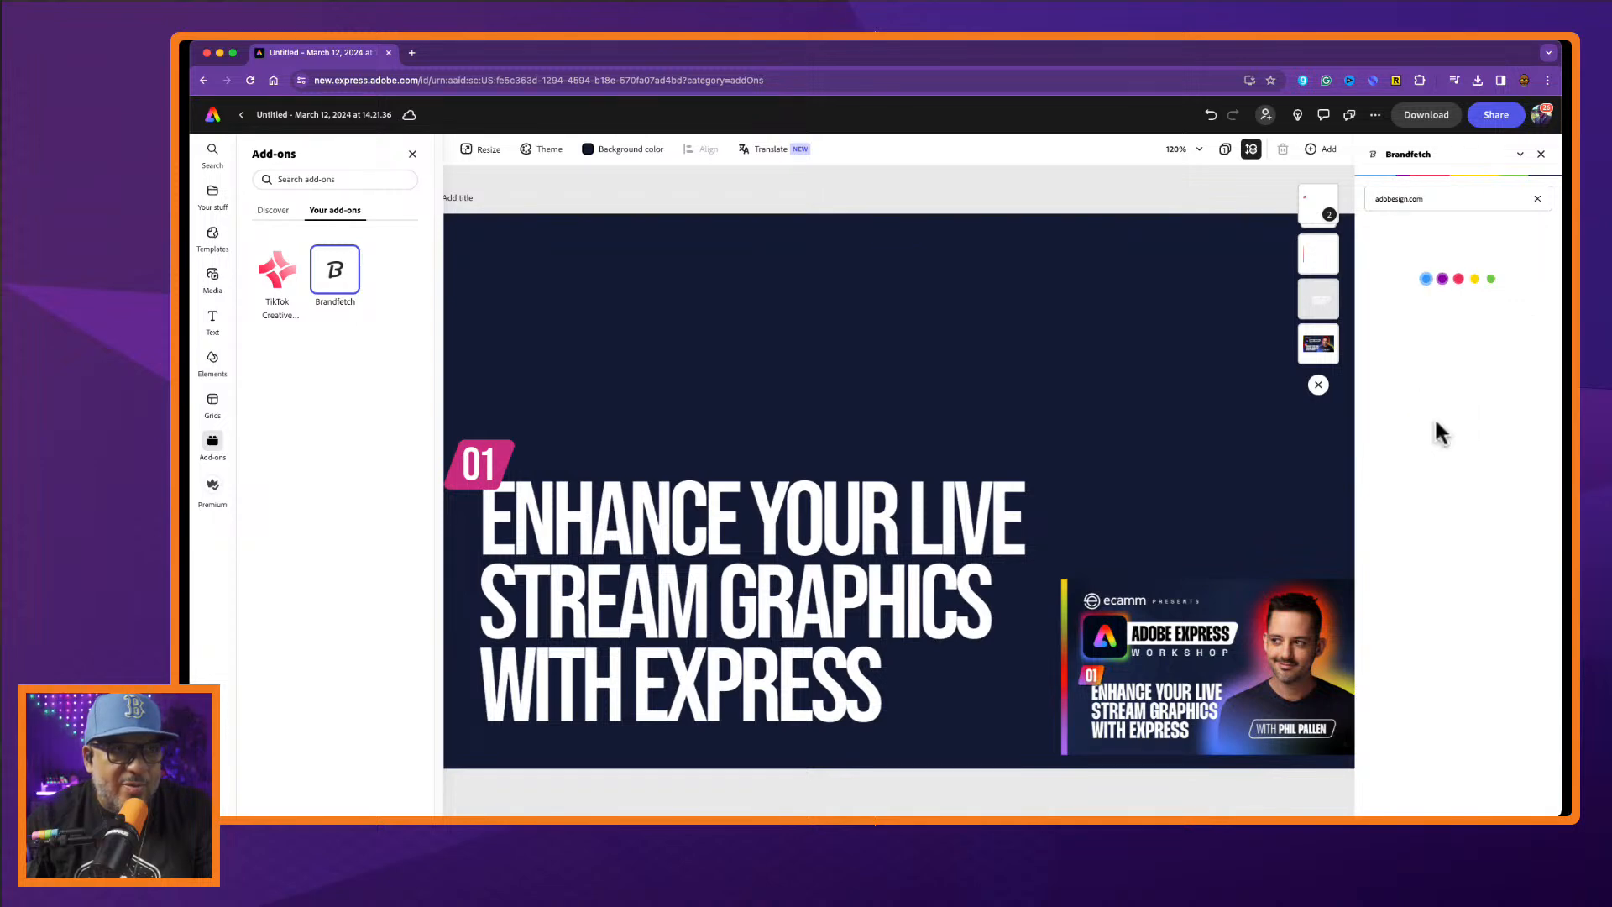
left_click(1536, 200)
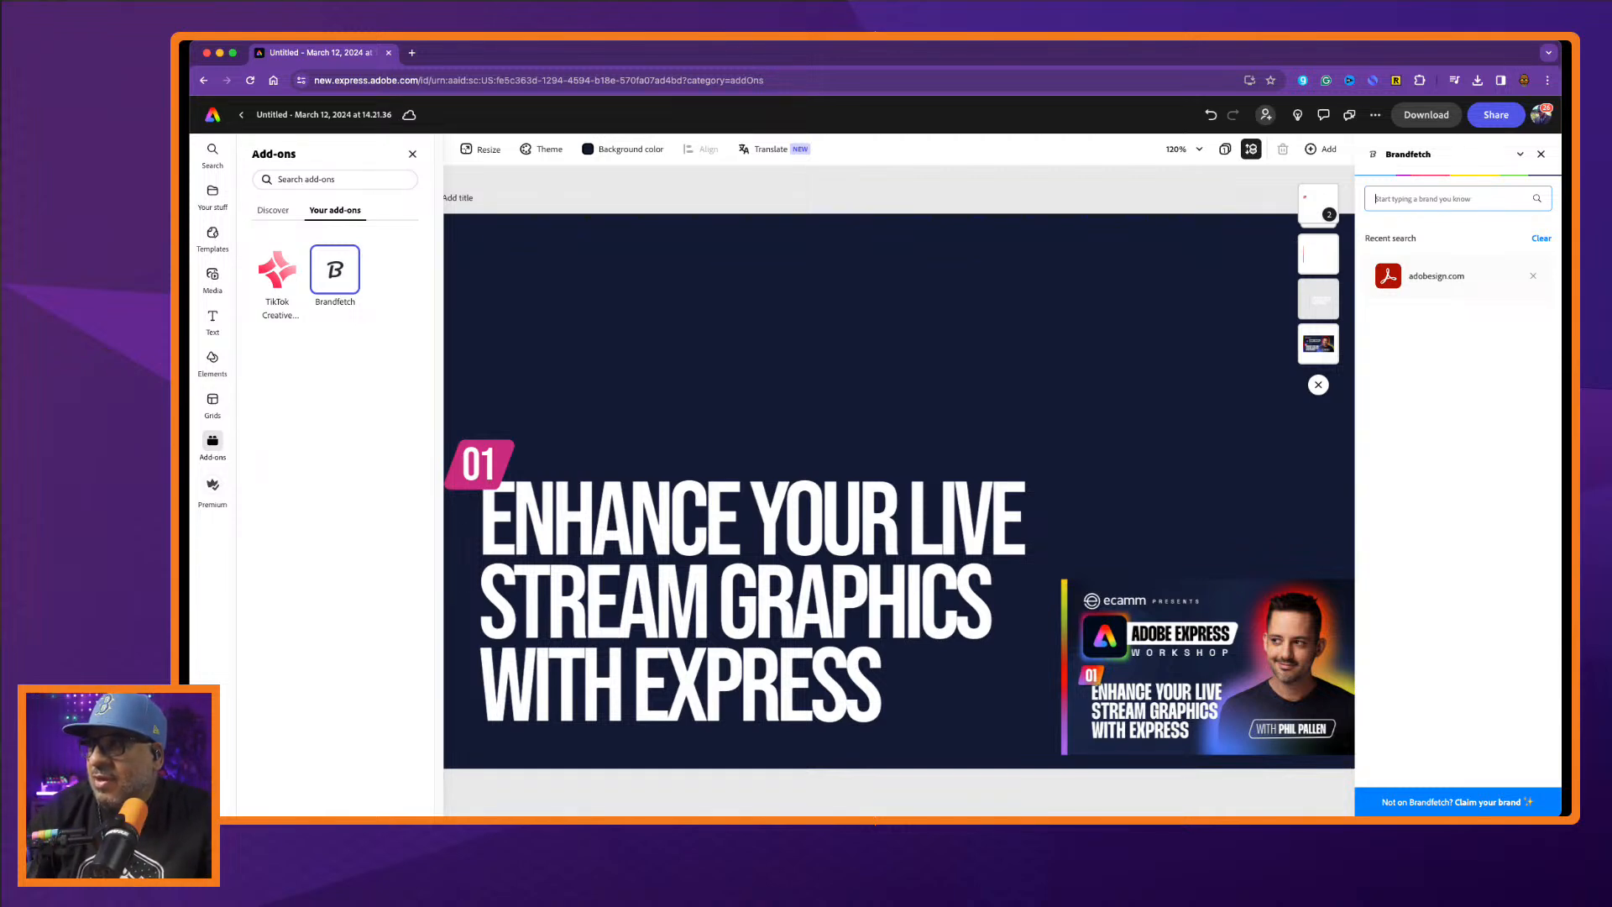
Search Google in a new browser tab for "adobe express logo maker" and show the image results.
left_click(411, 52)
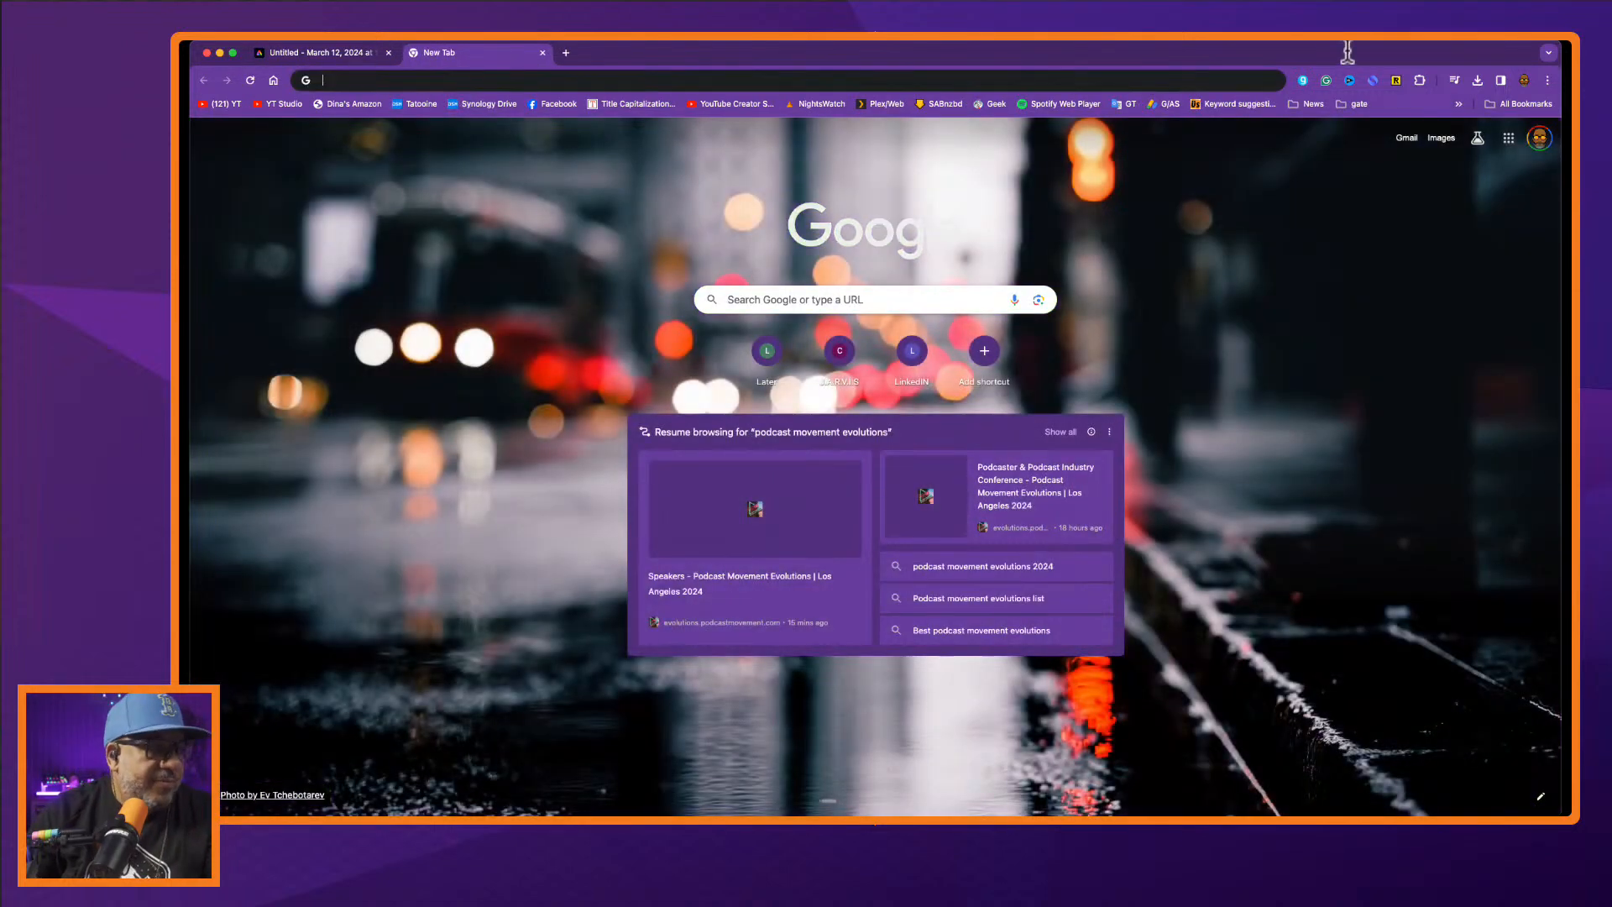
type("adobe express turkish language")
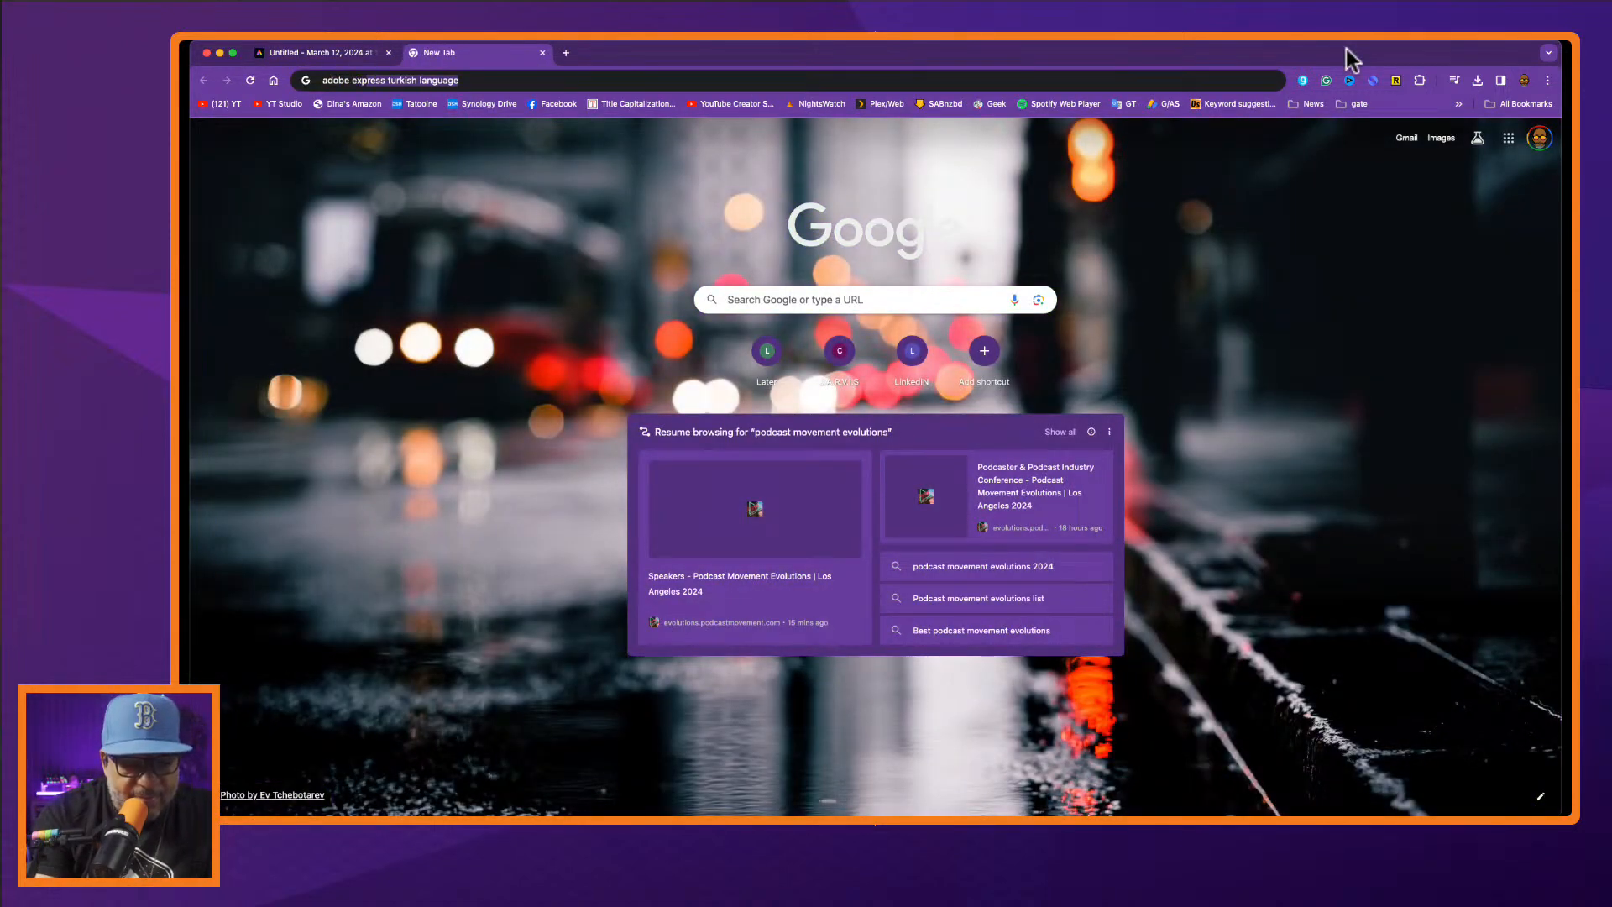
key("alt+BackSpace")
key("alt+BackSpace")
type("logo maker")
key("Return")
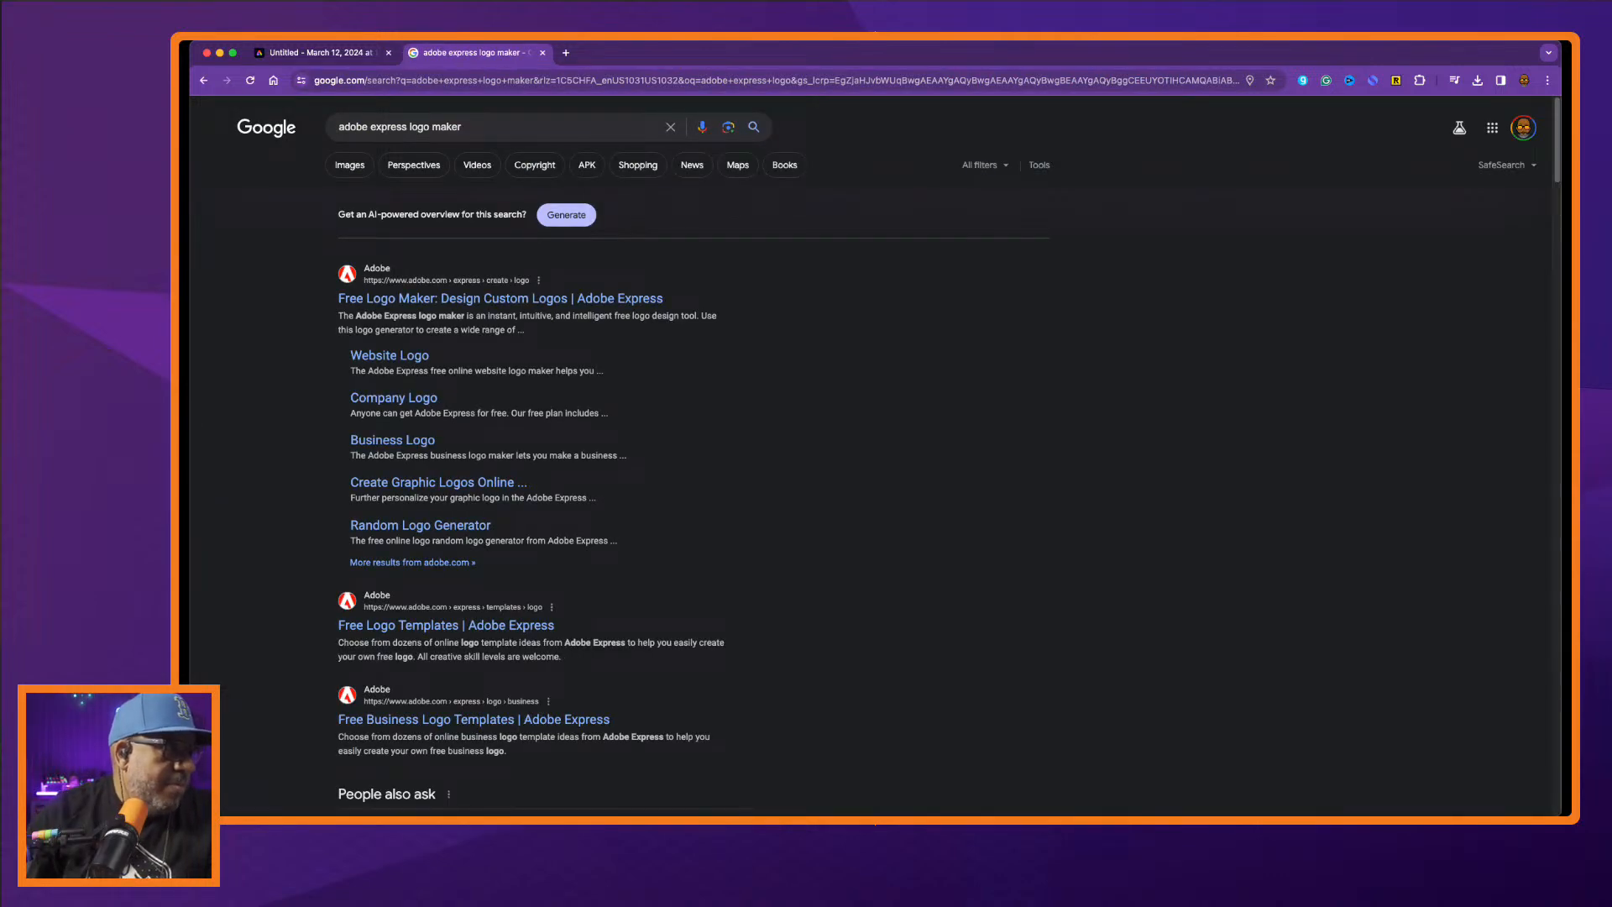
left_click(344, 166)
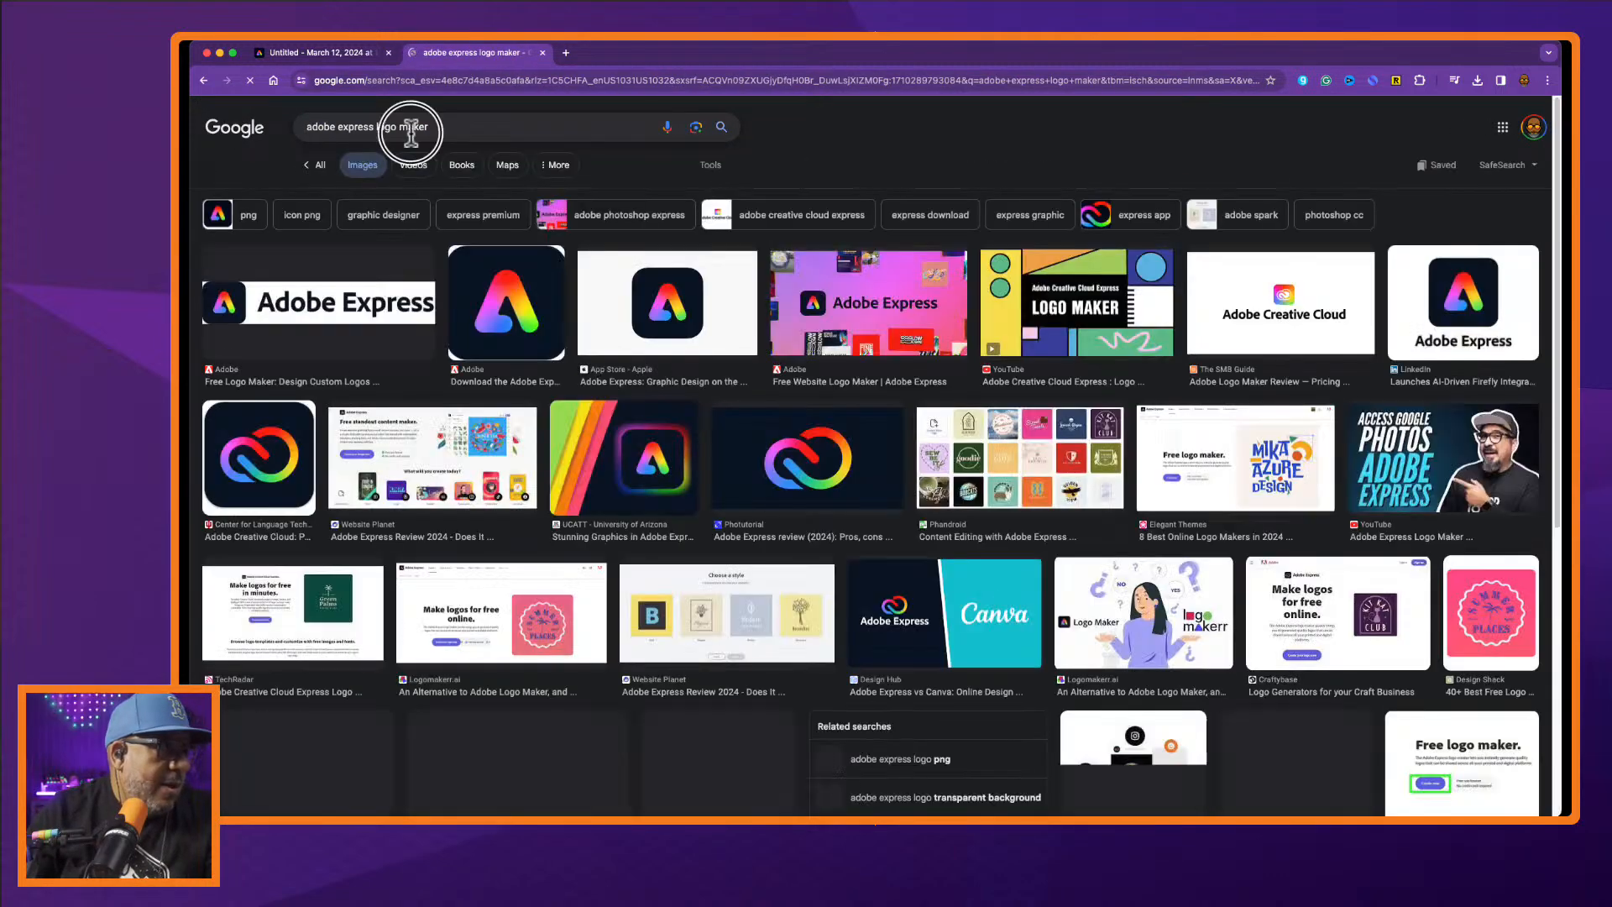
Shorten the query text to "adobe express logo", preview Adobe's app icon result and view that image in its own tab.
double_click(411, 127)
key("BackSpace")
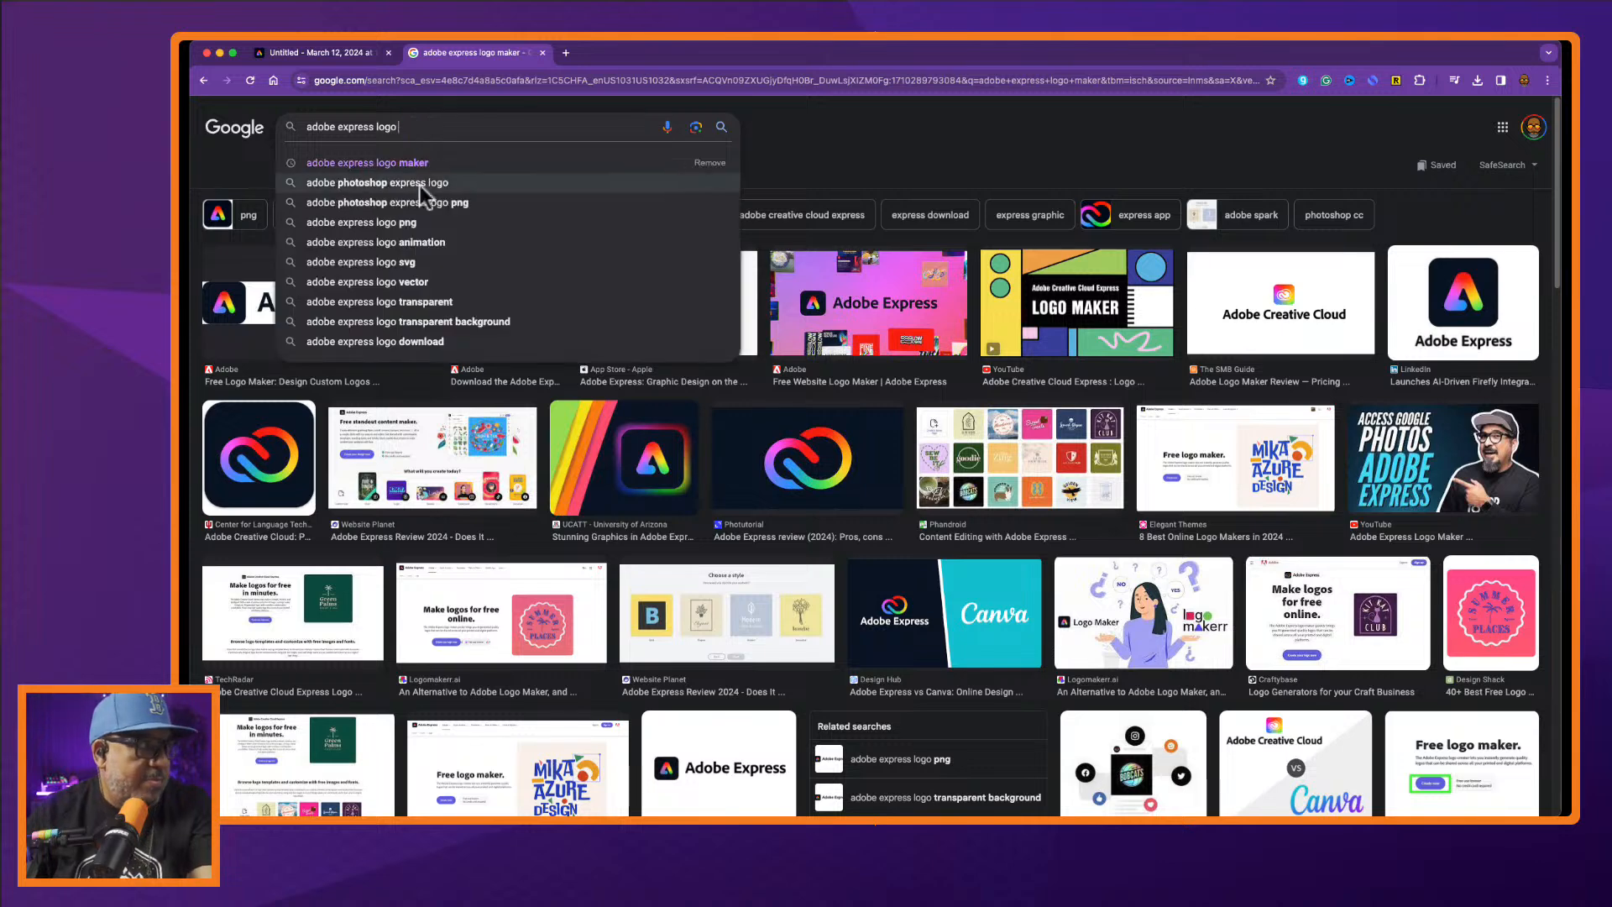
left_click(823, 173)
left_click(518, 298)
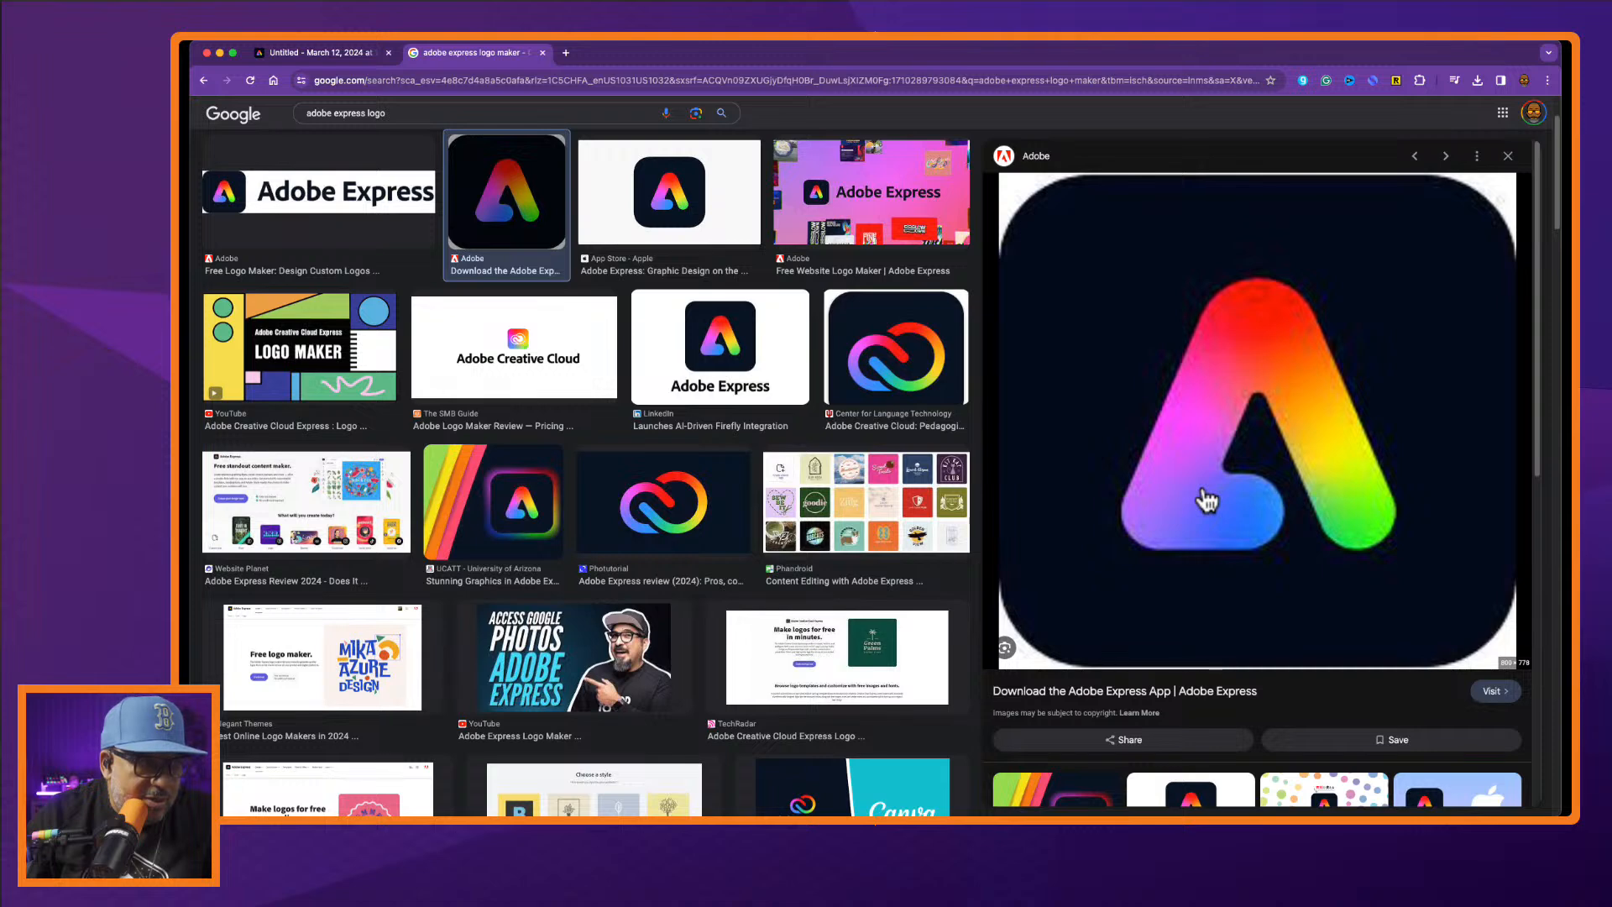
right_click(1161, 448)
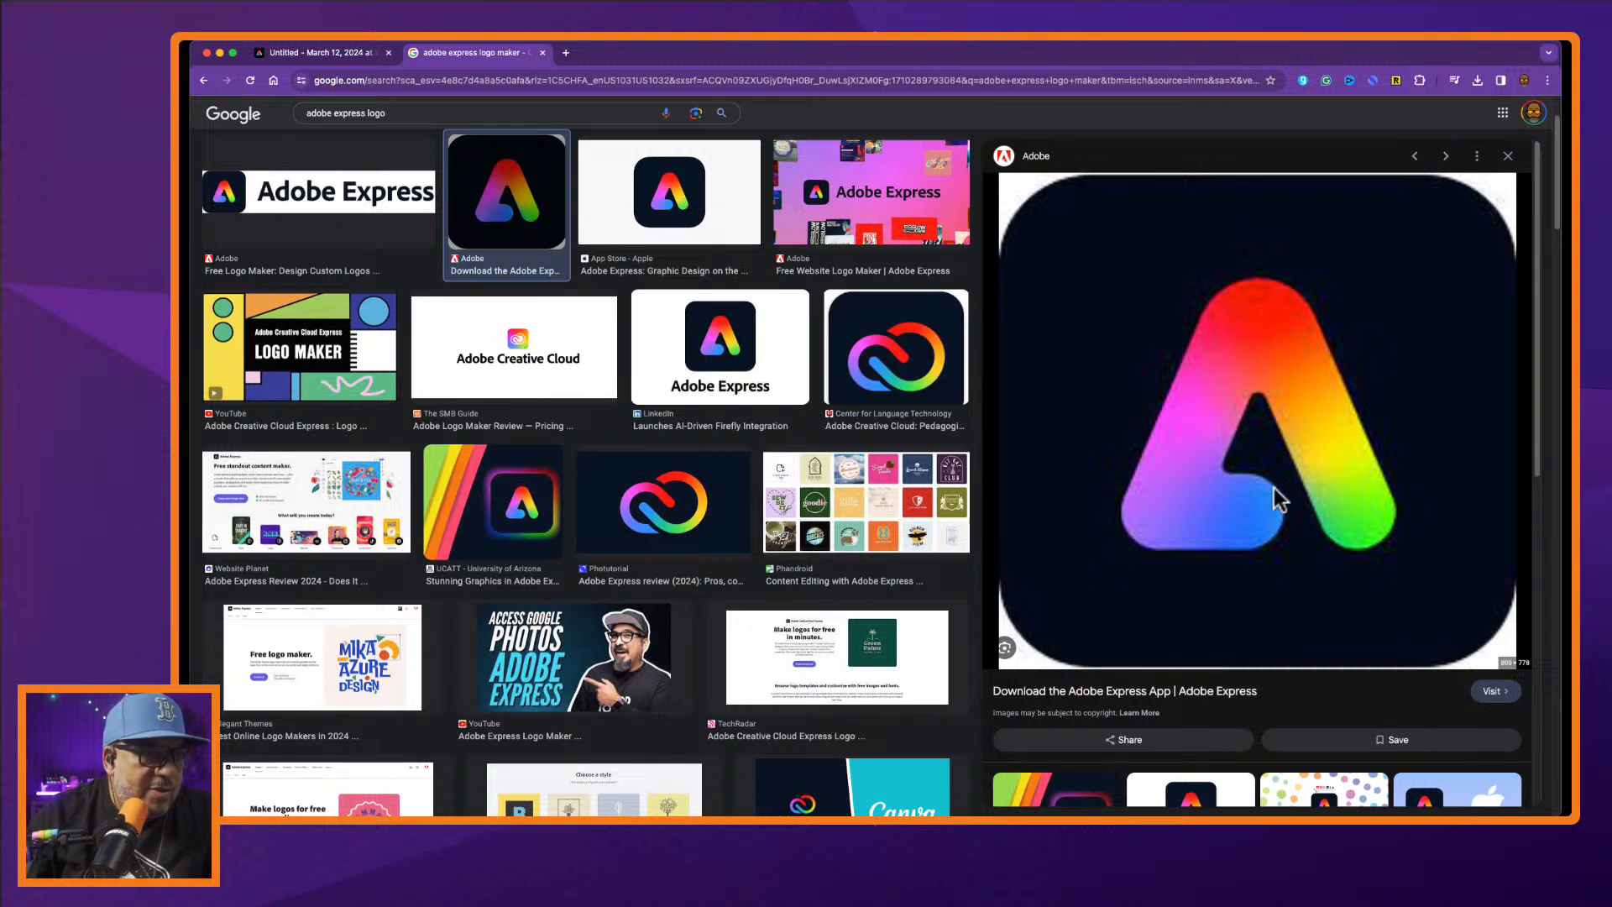
left_click(1272, 531)
left_click(659, 53)
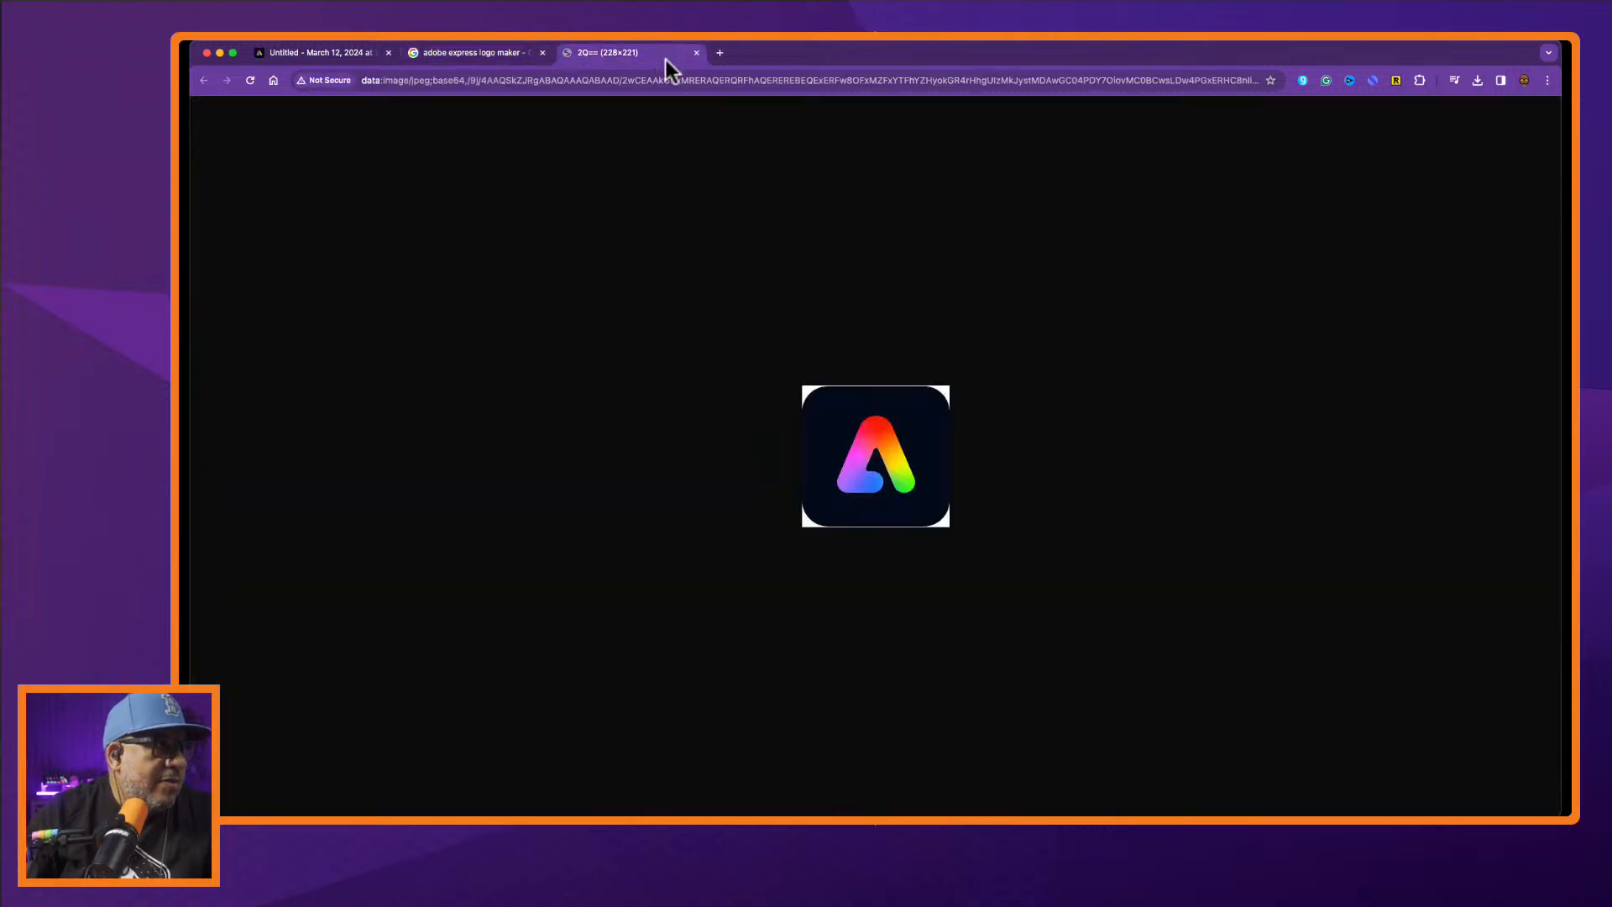
Return to the image results, follow the related search "adobe express icon" and preview the Wikipedia version of the icon.
left_click(485, 55)
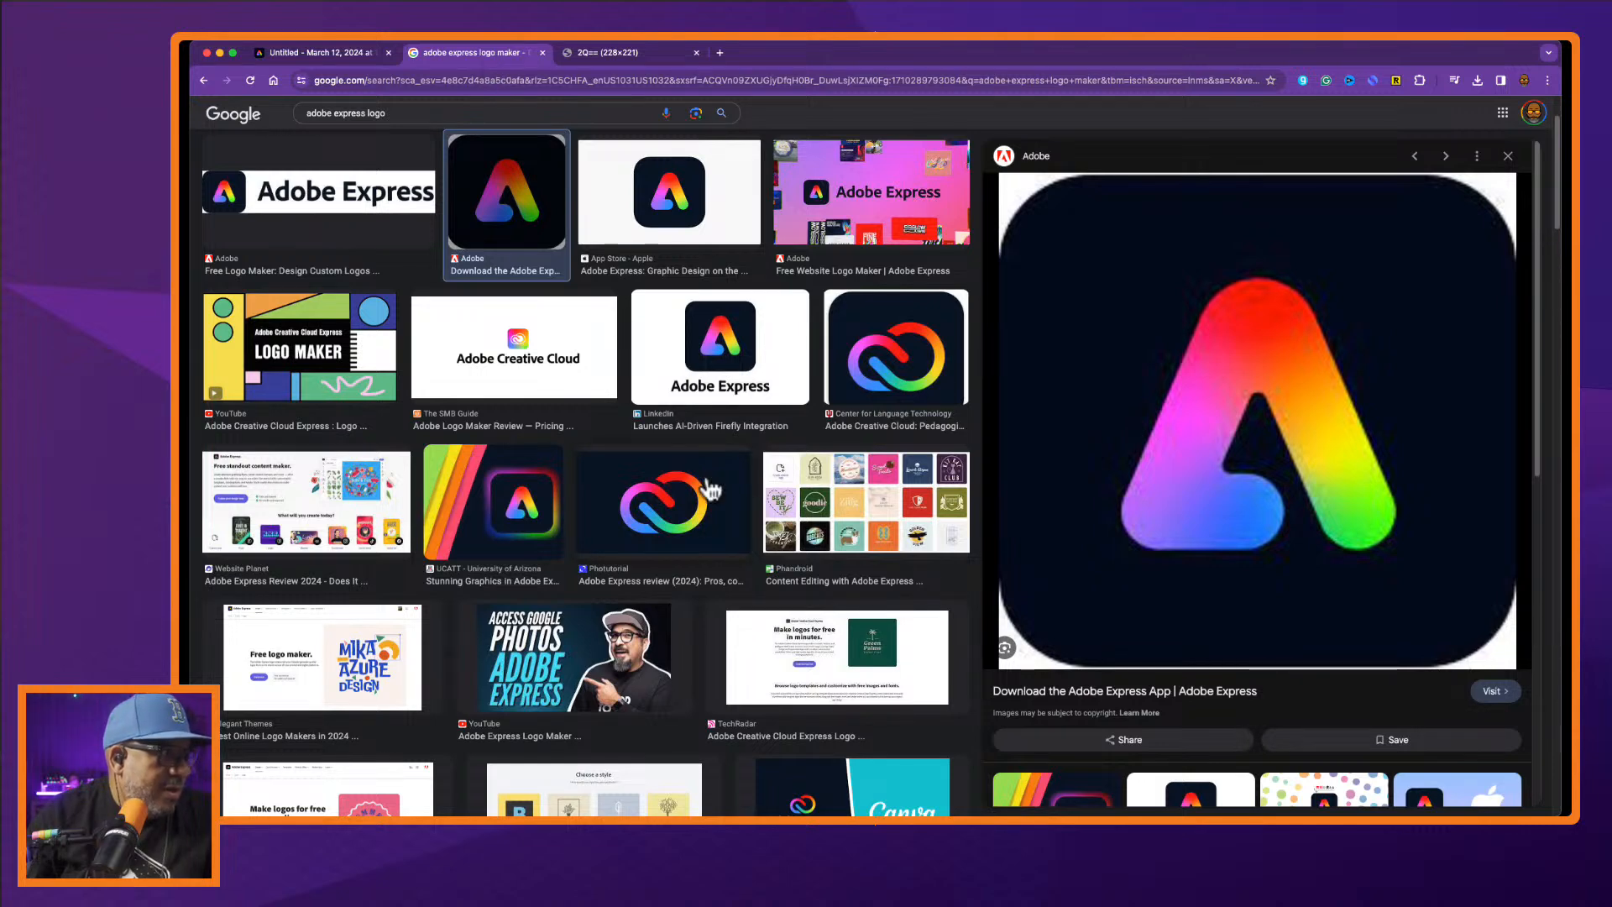
scroll(709, 489, "down", 2)
scroll(1131, 537, "down", 3)
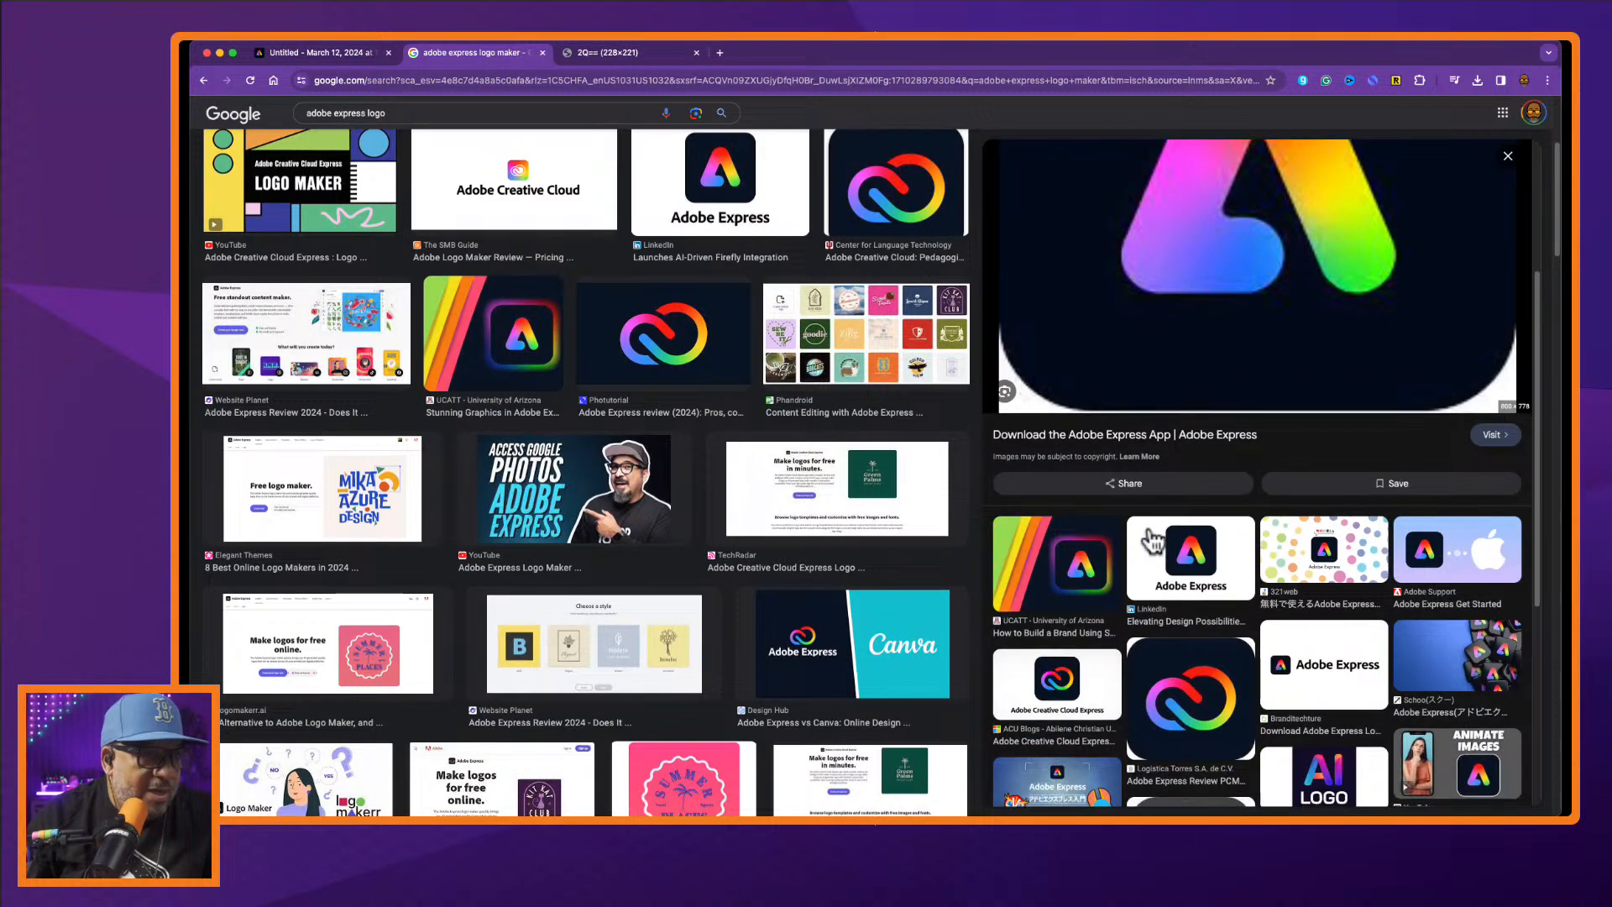
scroll(1153, 539, "down", 1)
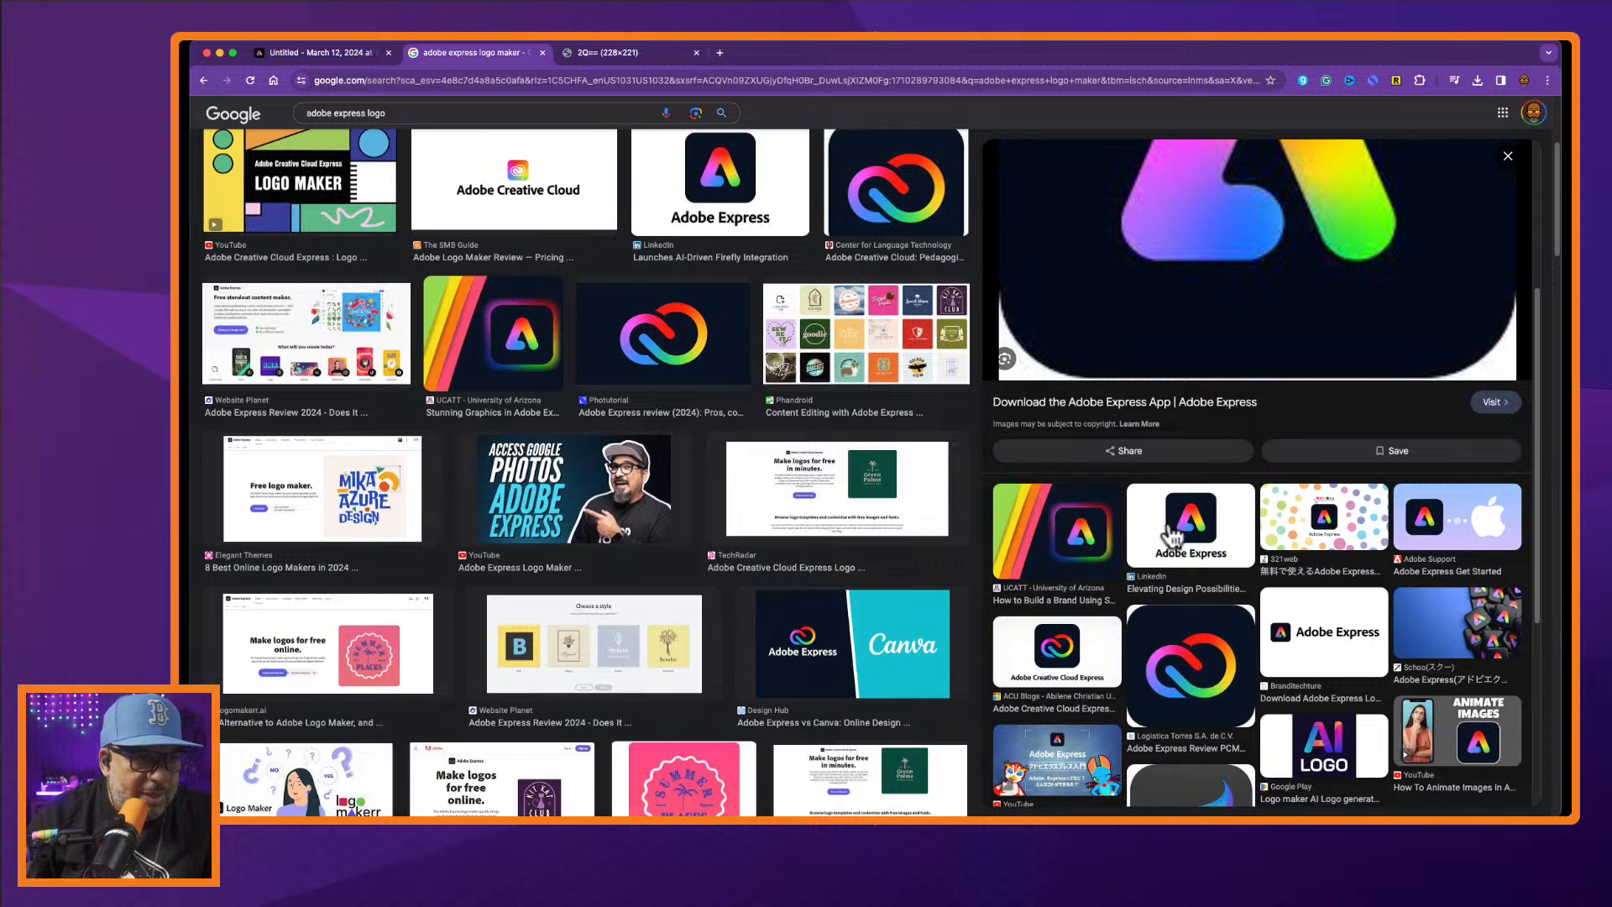
scroll(1208, 540, "down", 2)
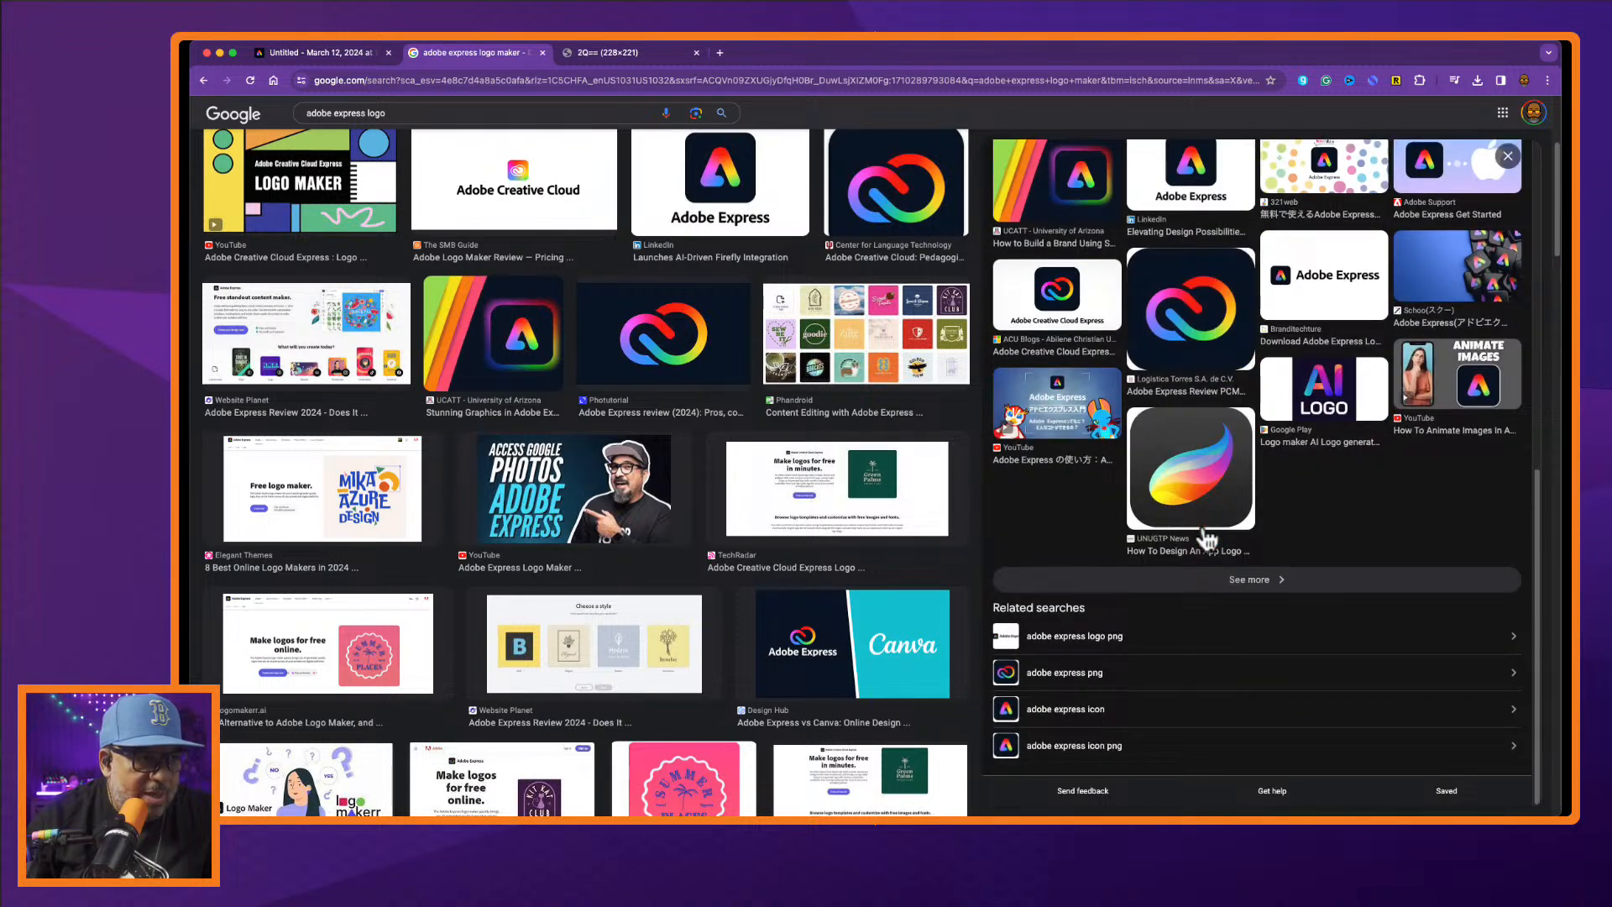
left_click(1133, 716)
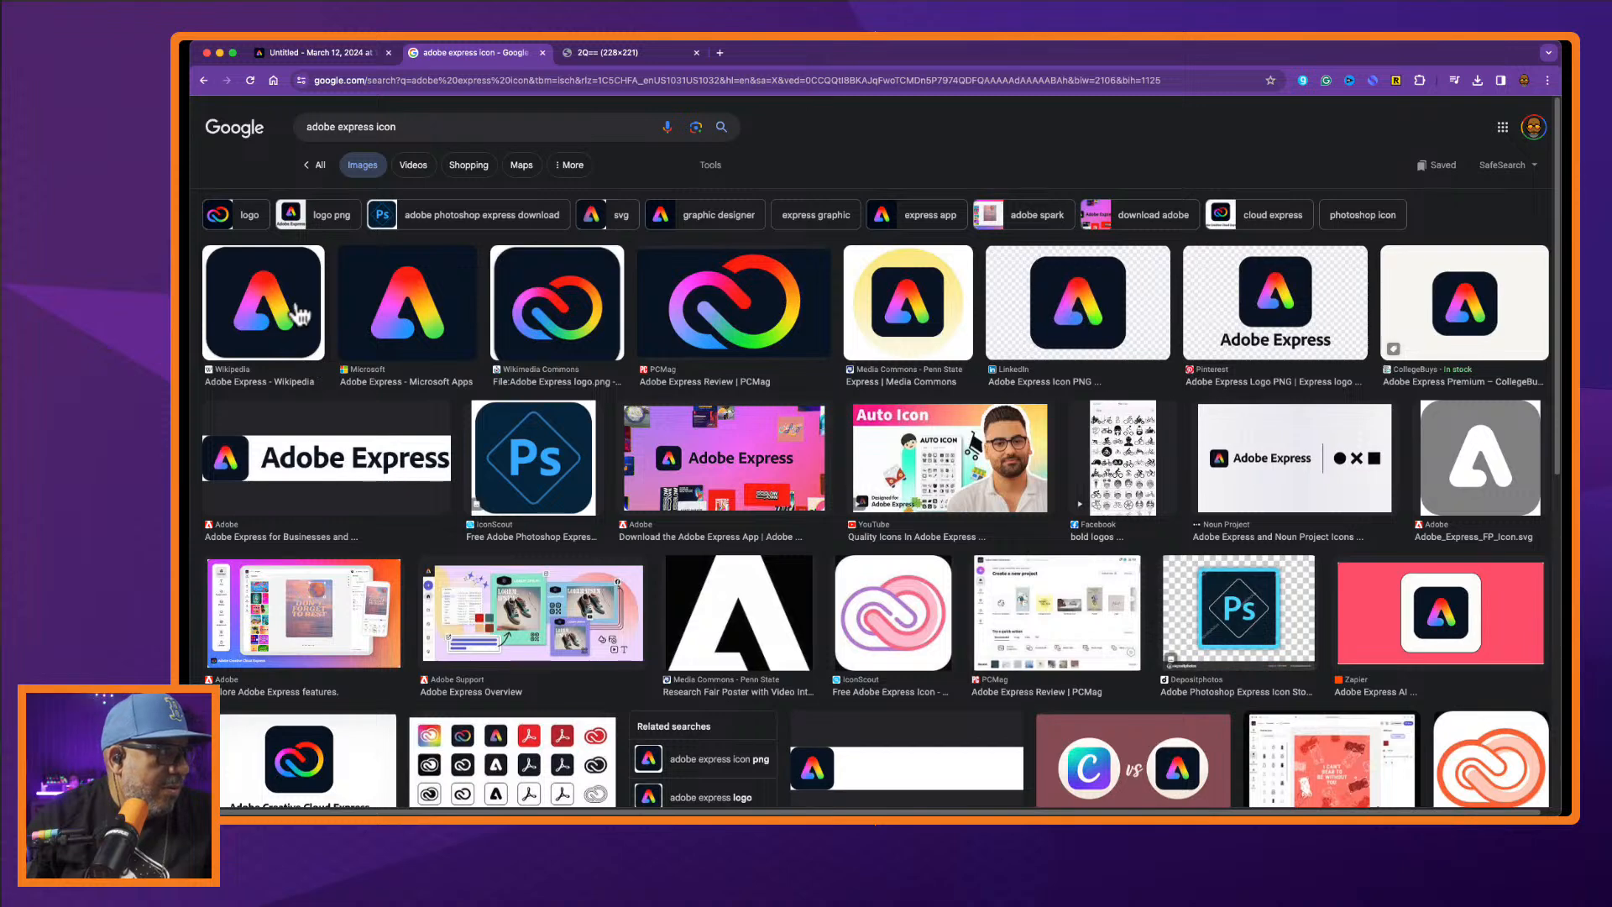
left_click(298, 315)
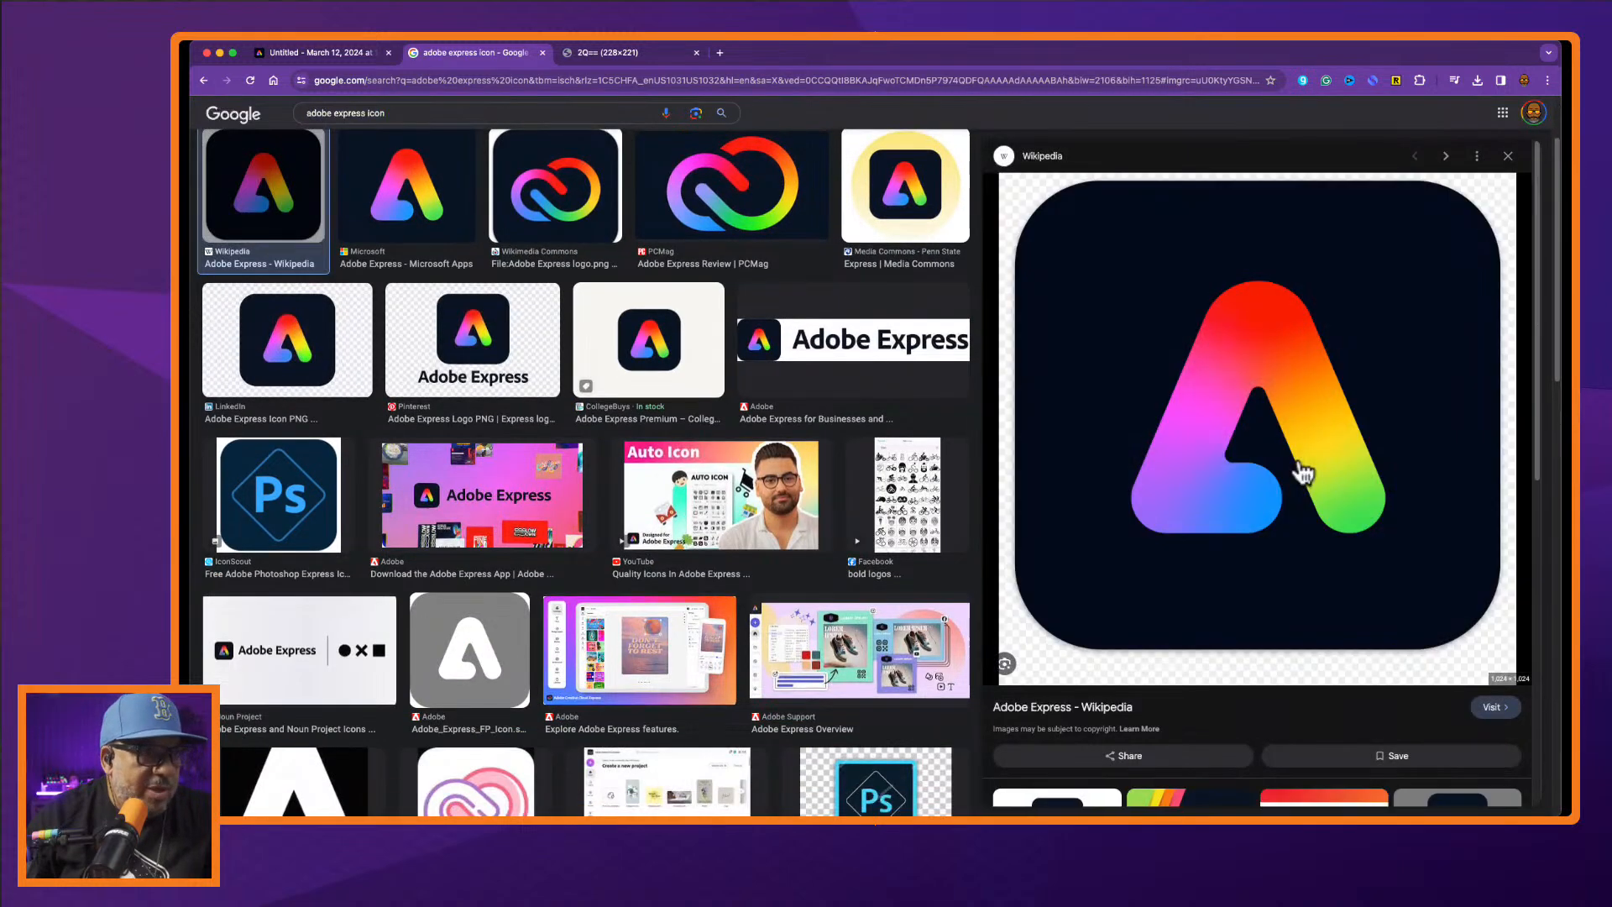
left_click(695, 112)
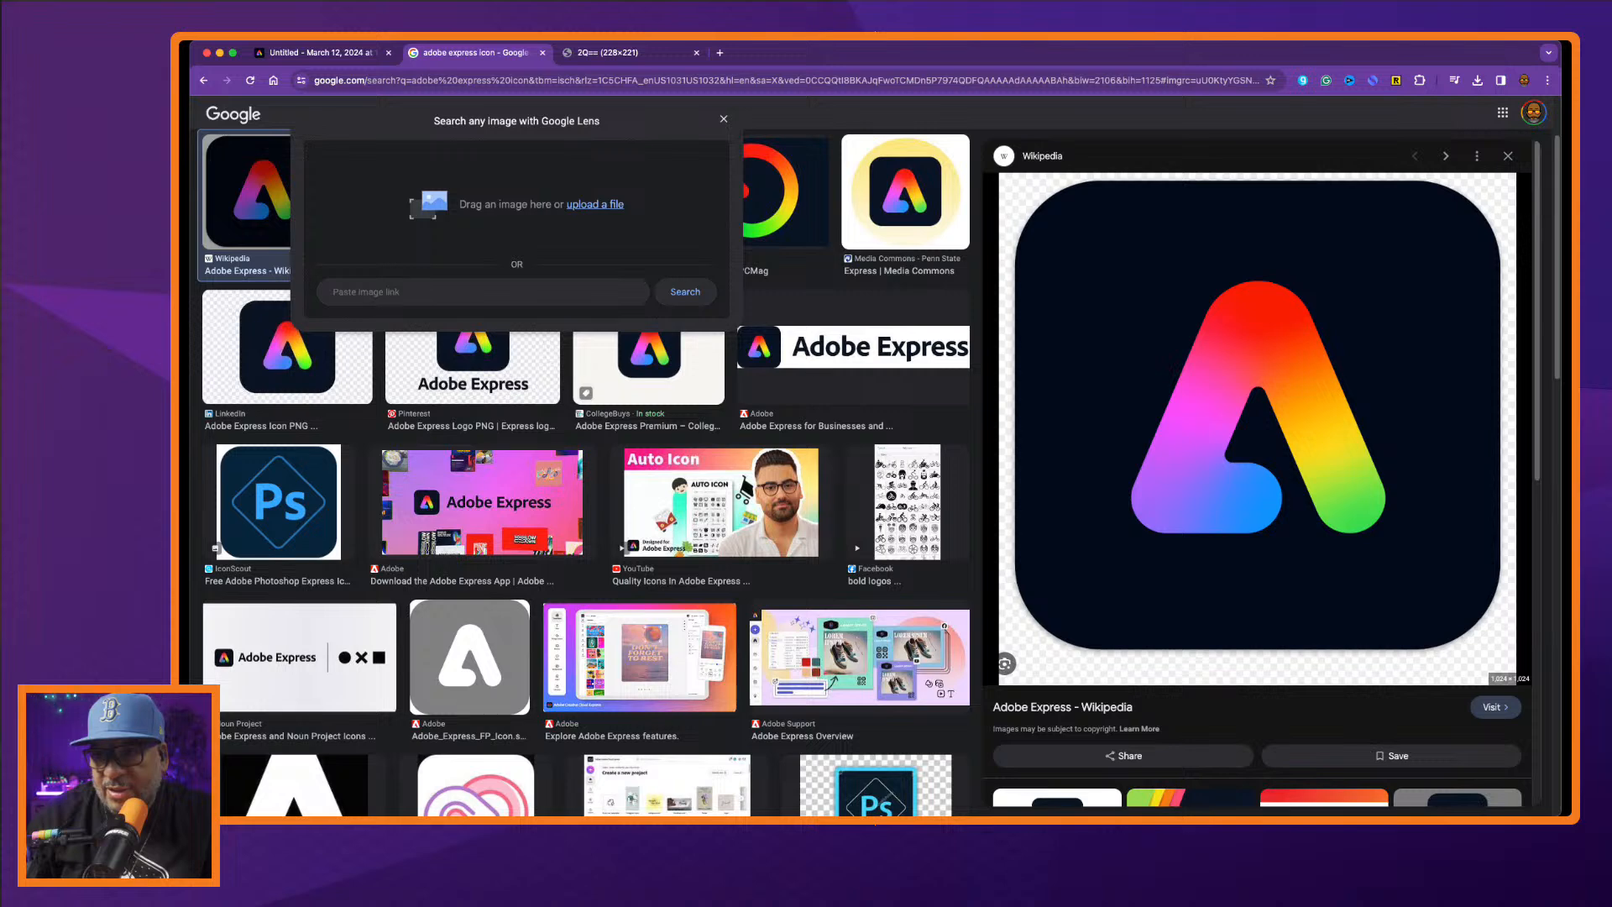
Switch back to the Adobe Express design, add the Express icon image, shrink it and place it in the canvas's upper-right area.
left_click(282, 52)
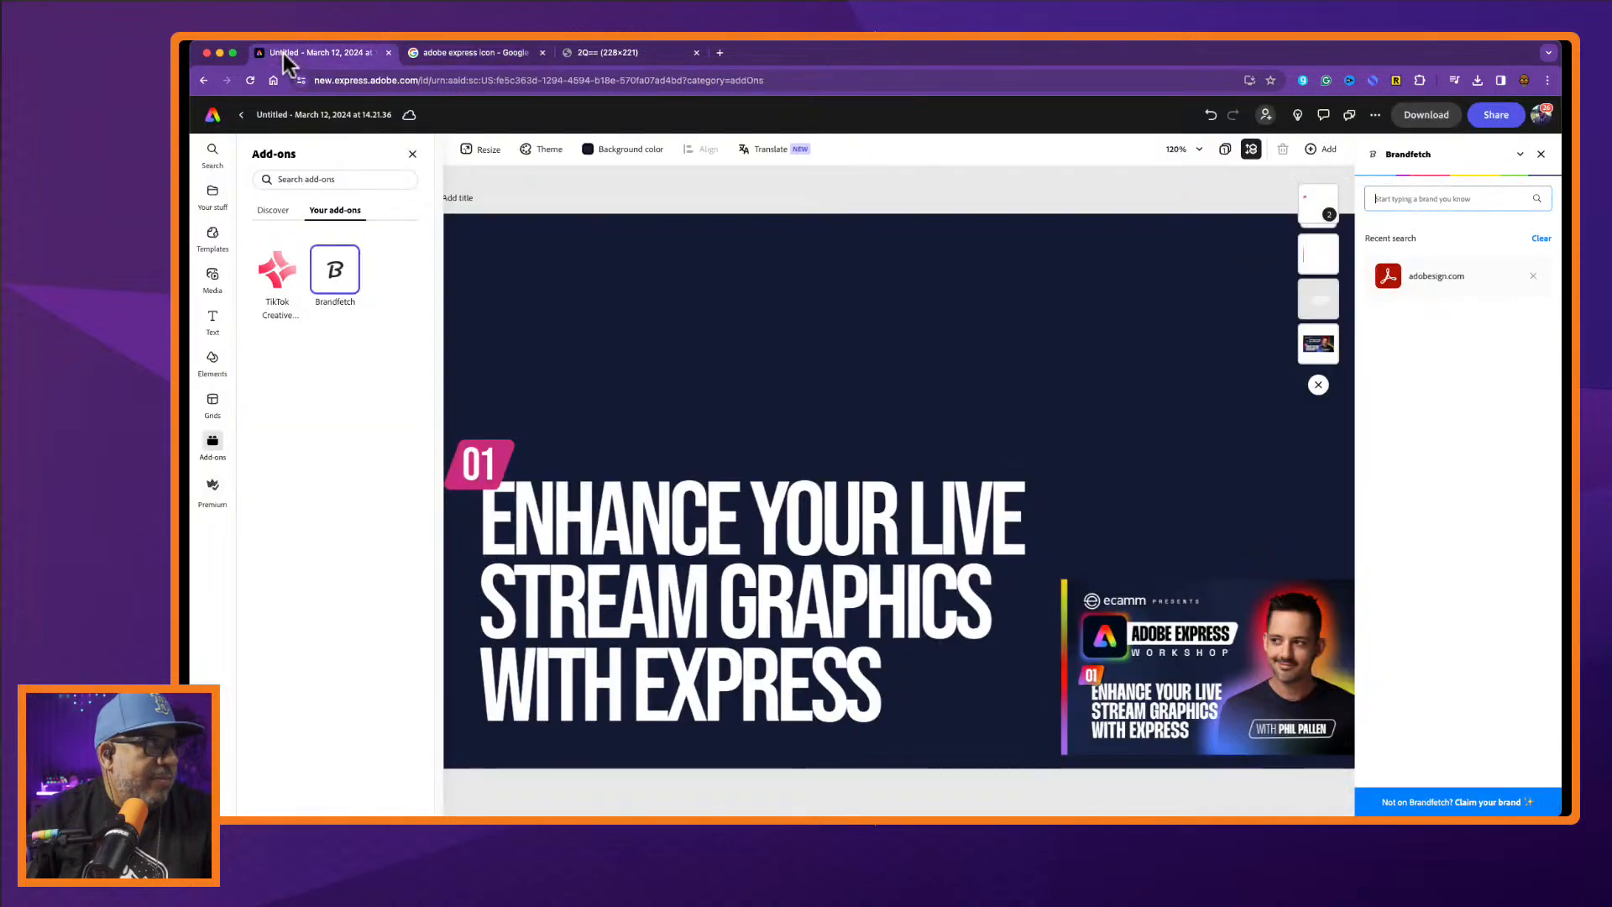
left_click_drag(655, 554, 1130, 226)
left_click_drag(968, 335, 696, 351)
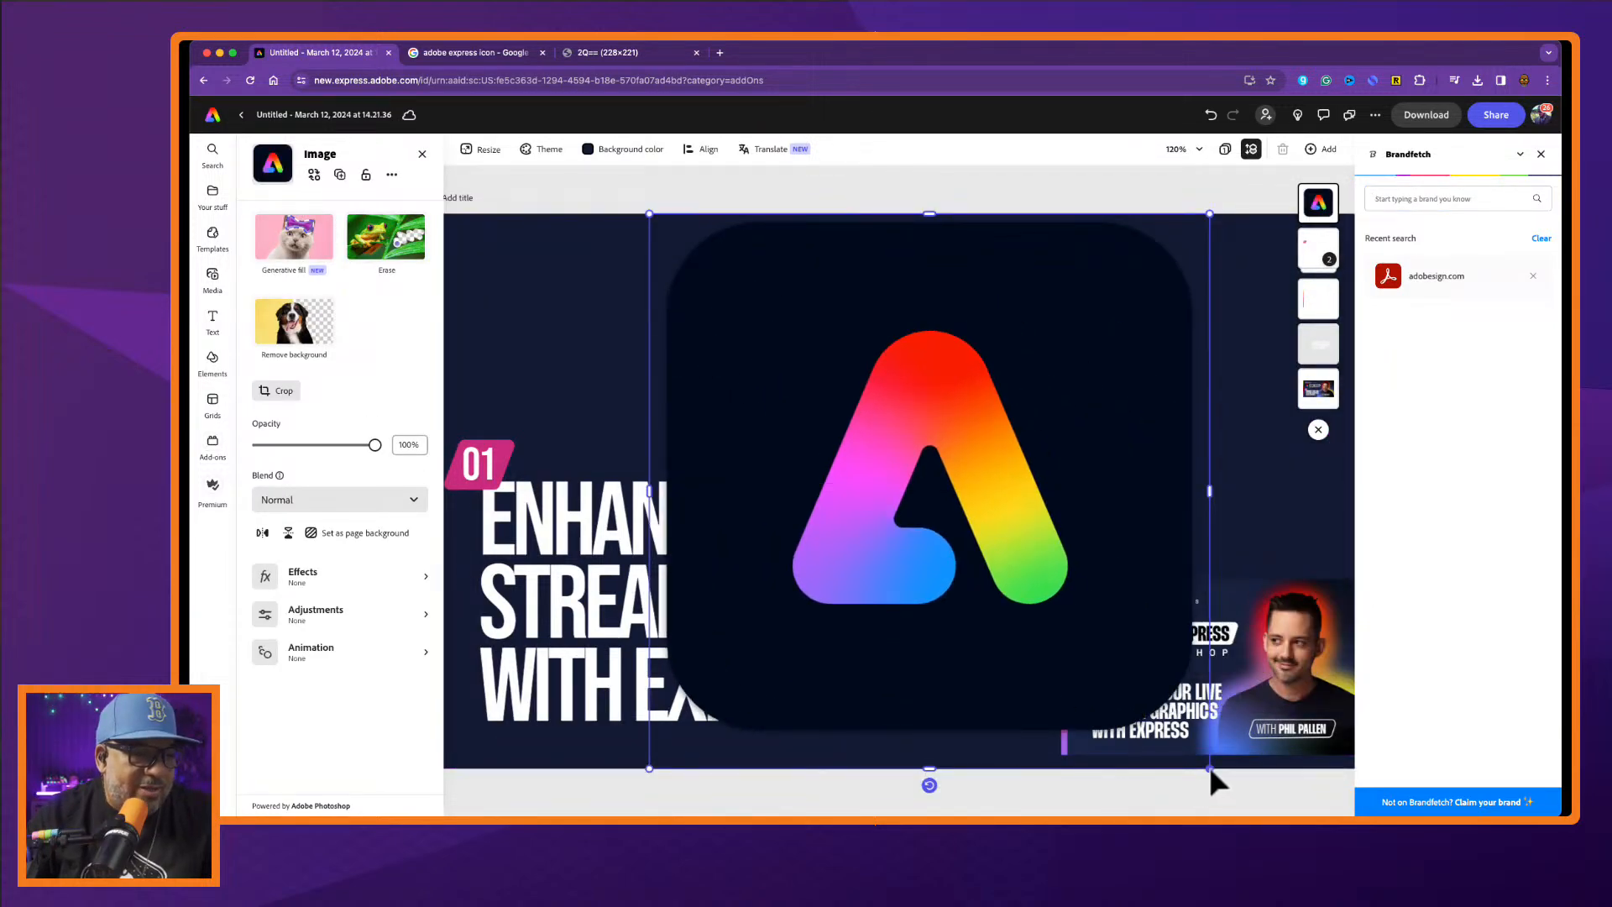
left_click_drag(1210, 769, 788, 514)
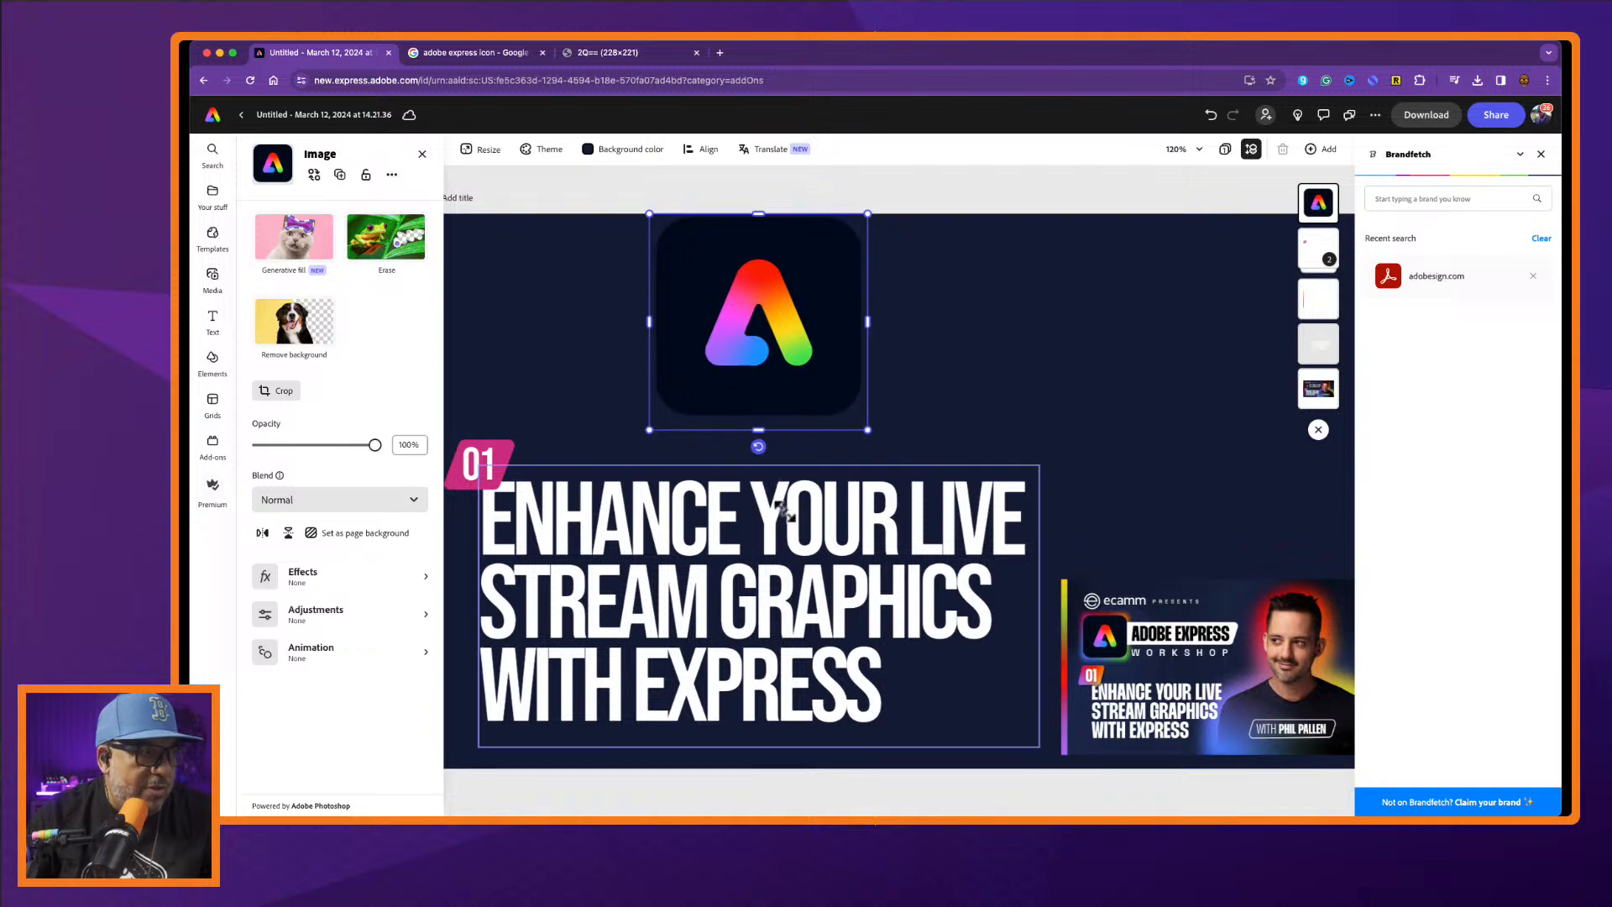
left_click_drag(739, 373, 1133, 415)
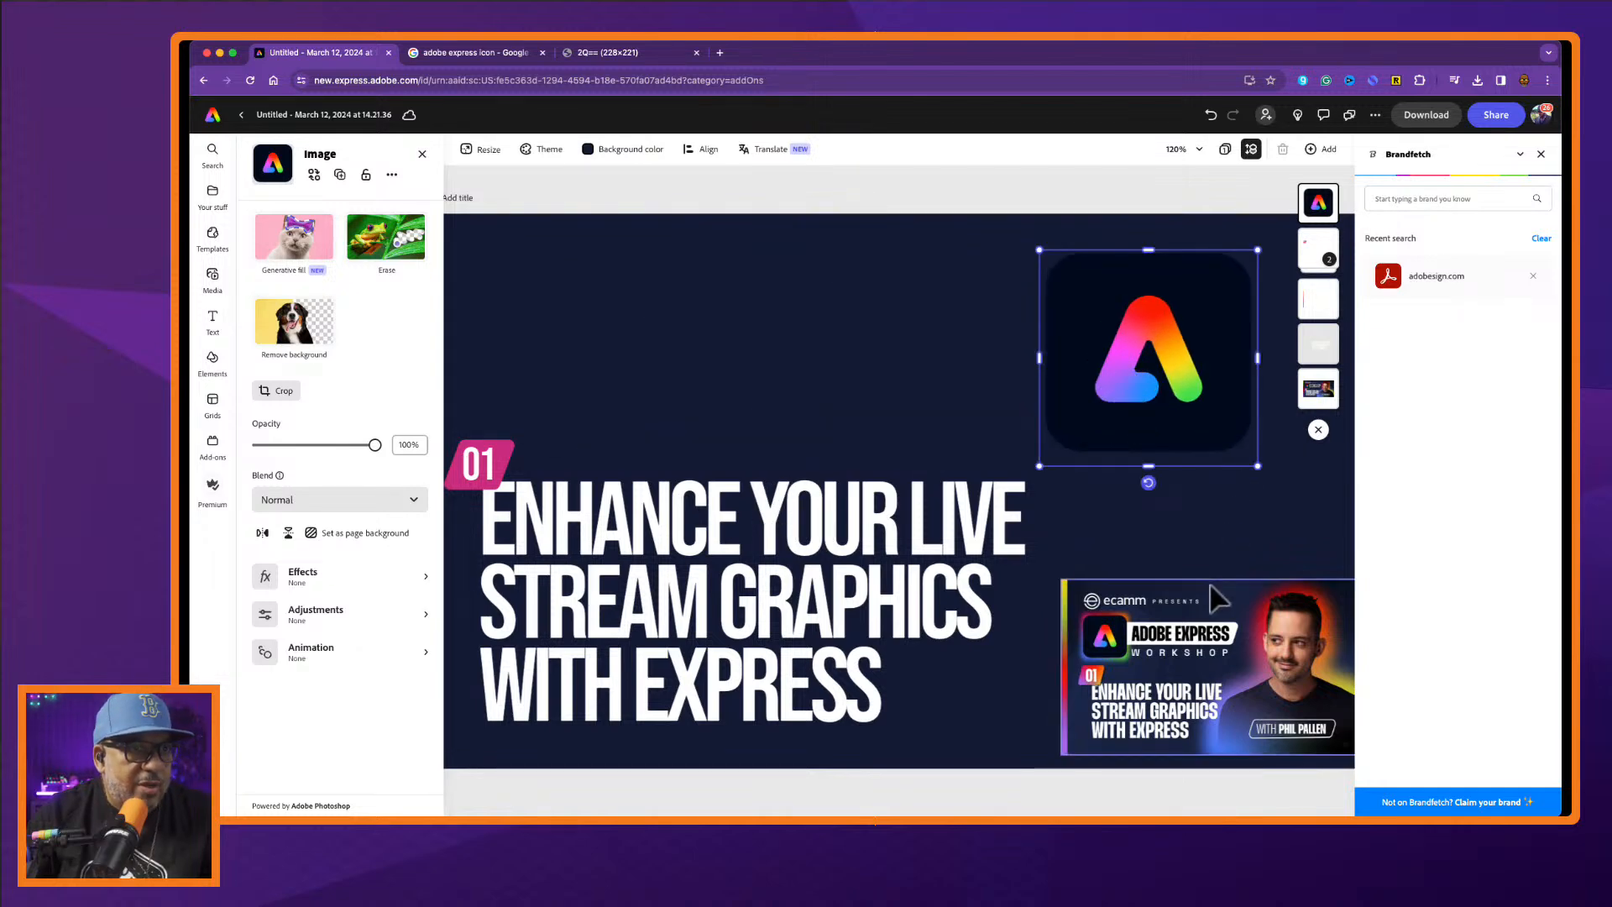
Enlarge the workshop reference image to cover the whole canvas, and select the added Express icon.
left_click(1161, 641)
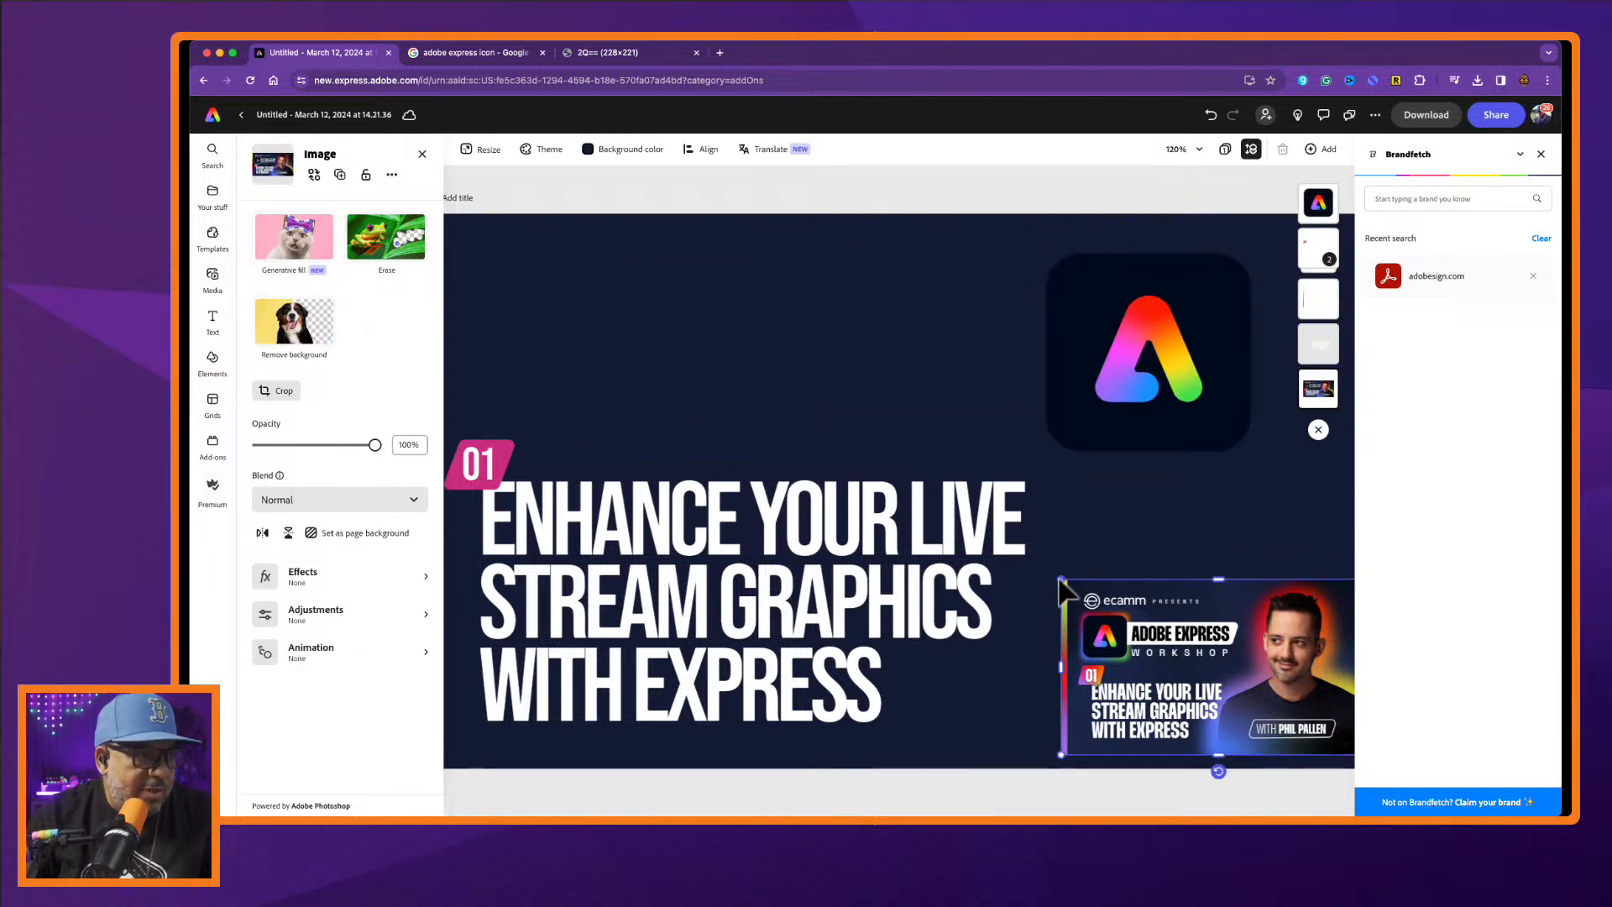
left_click_drag(1061, 579, 476, 245)
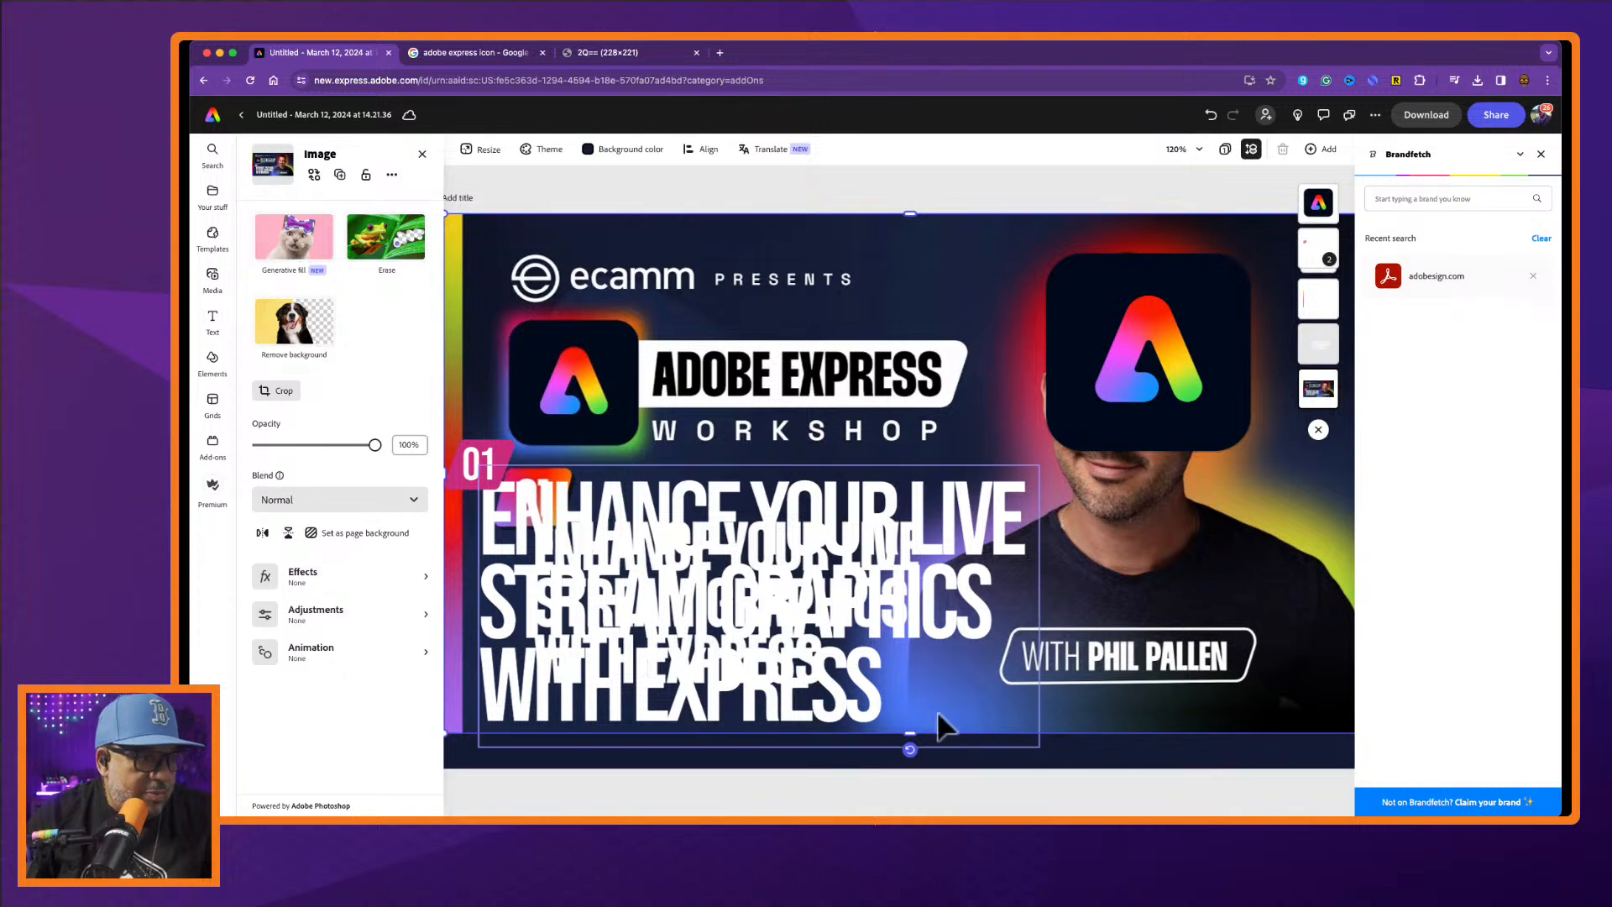
left_click_drag(914, 747, 914, 759)
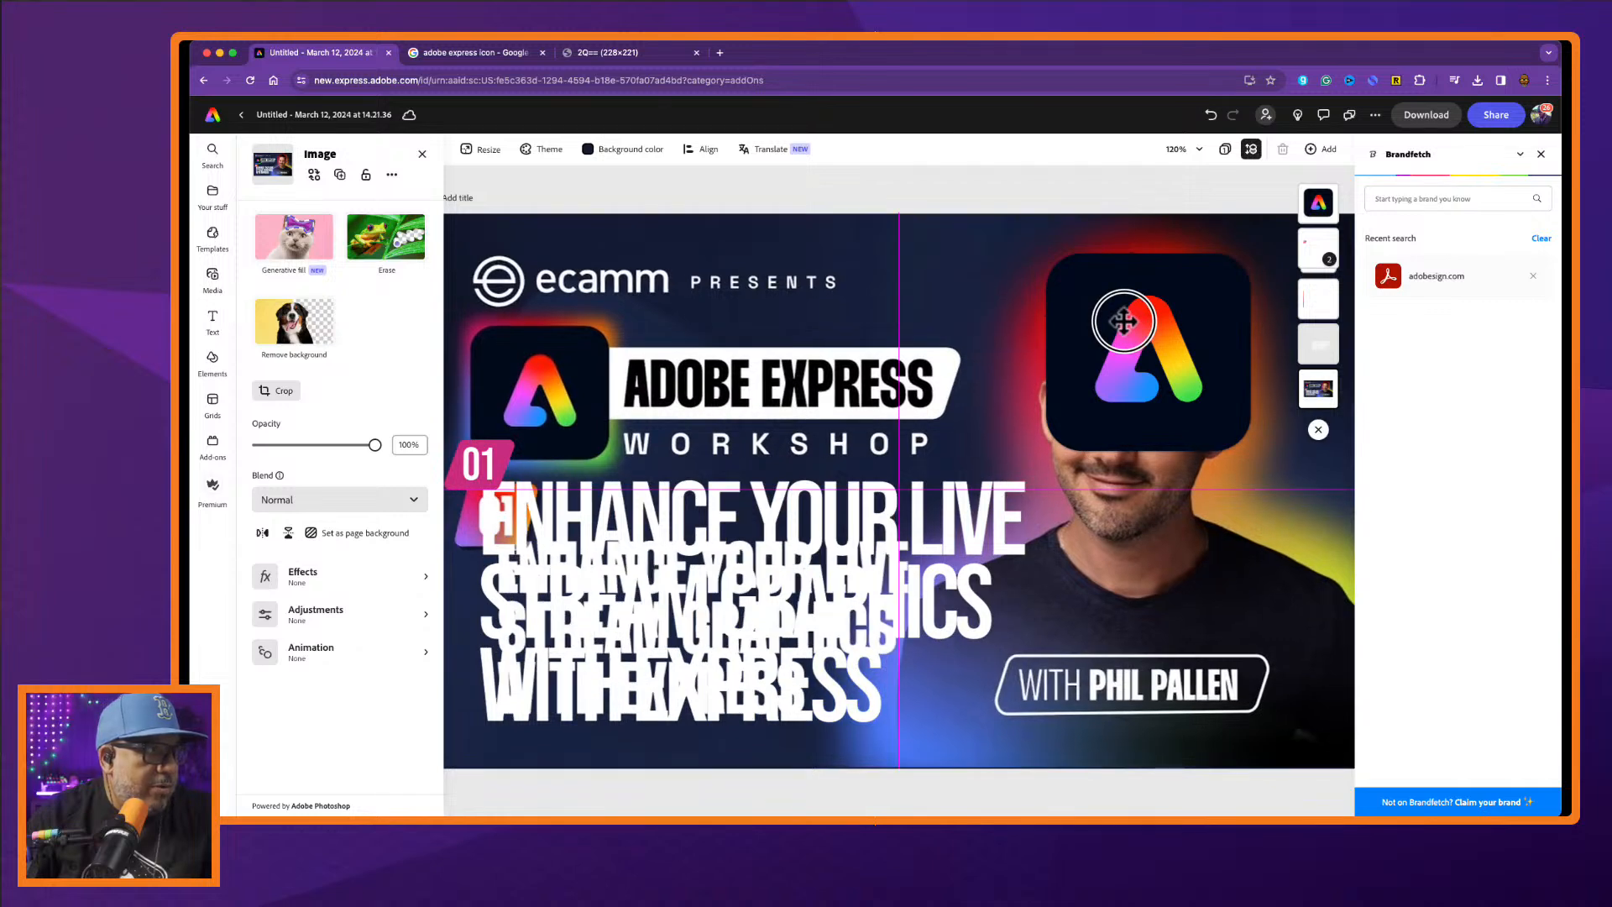
left_click(1110, 330)
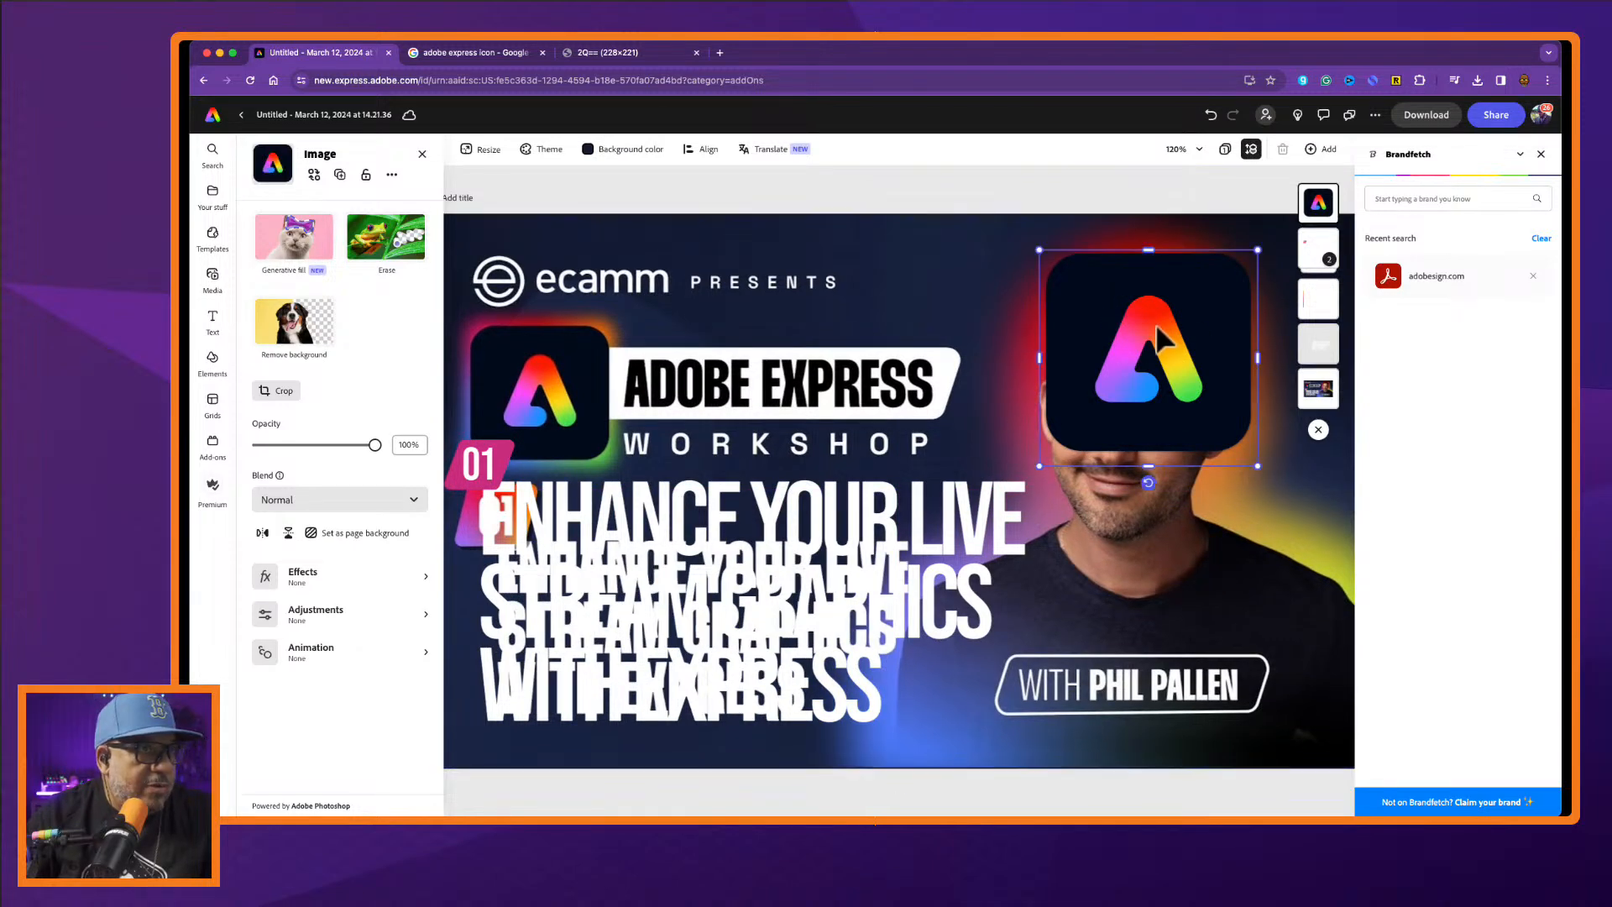
Move the added Express icon over the icon in the reference image and shrink it to the same size.
left_click_drag(1159, 339, 542, 411)
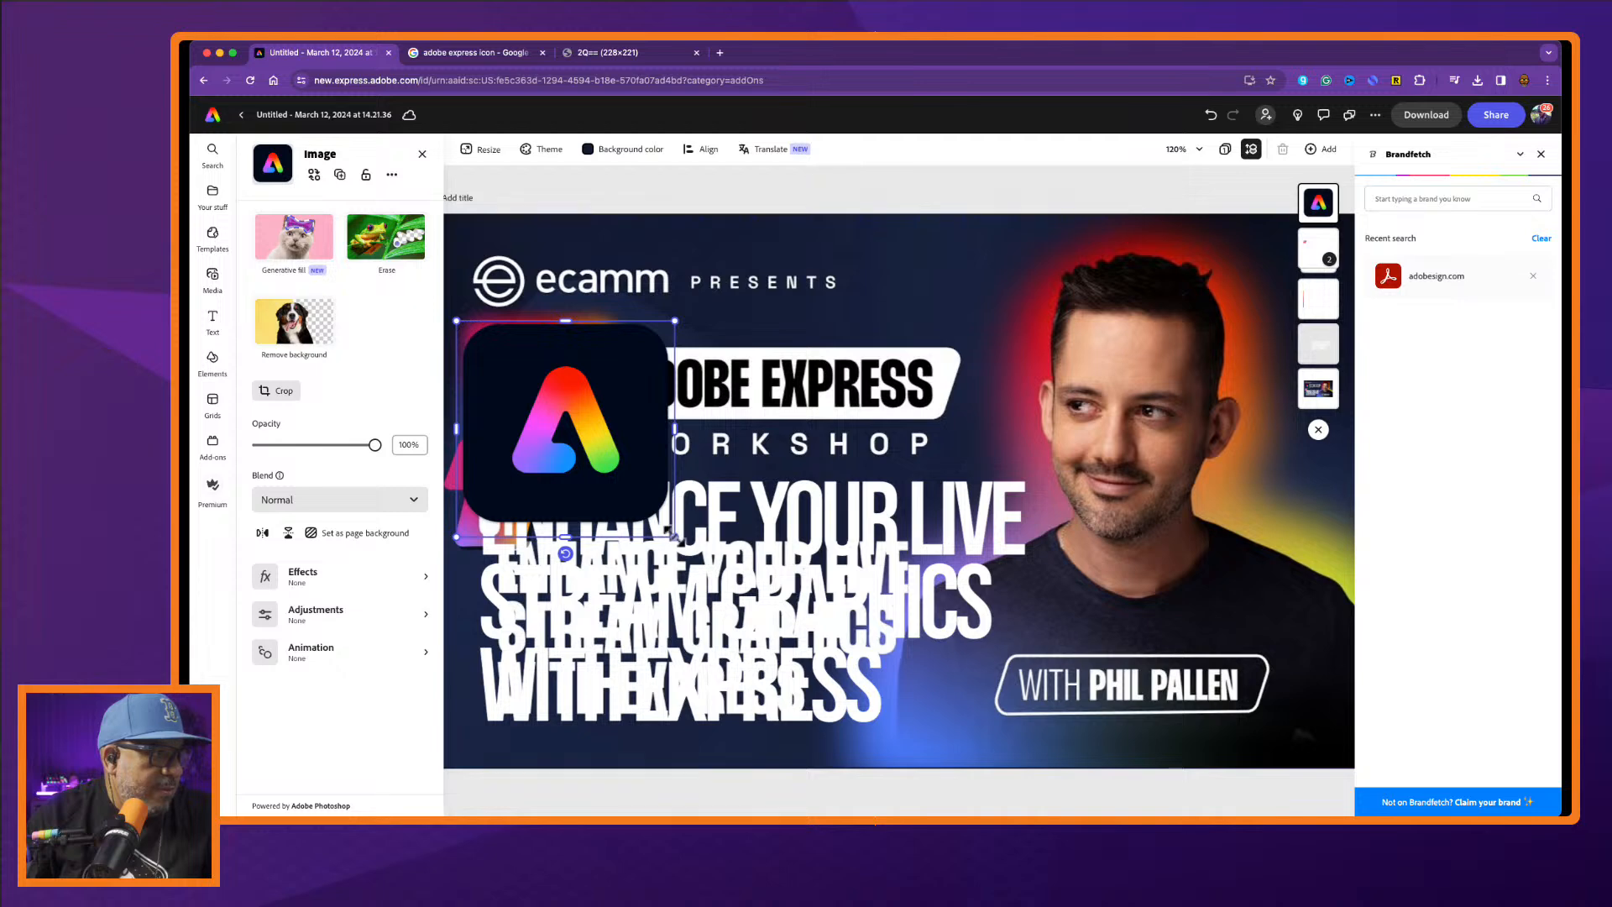
left_click_drag(674, 536, 611, 473)
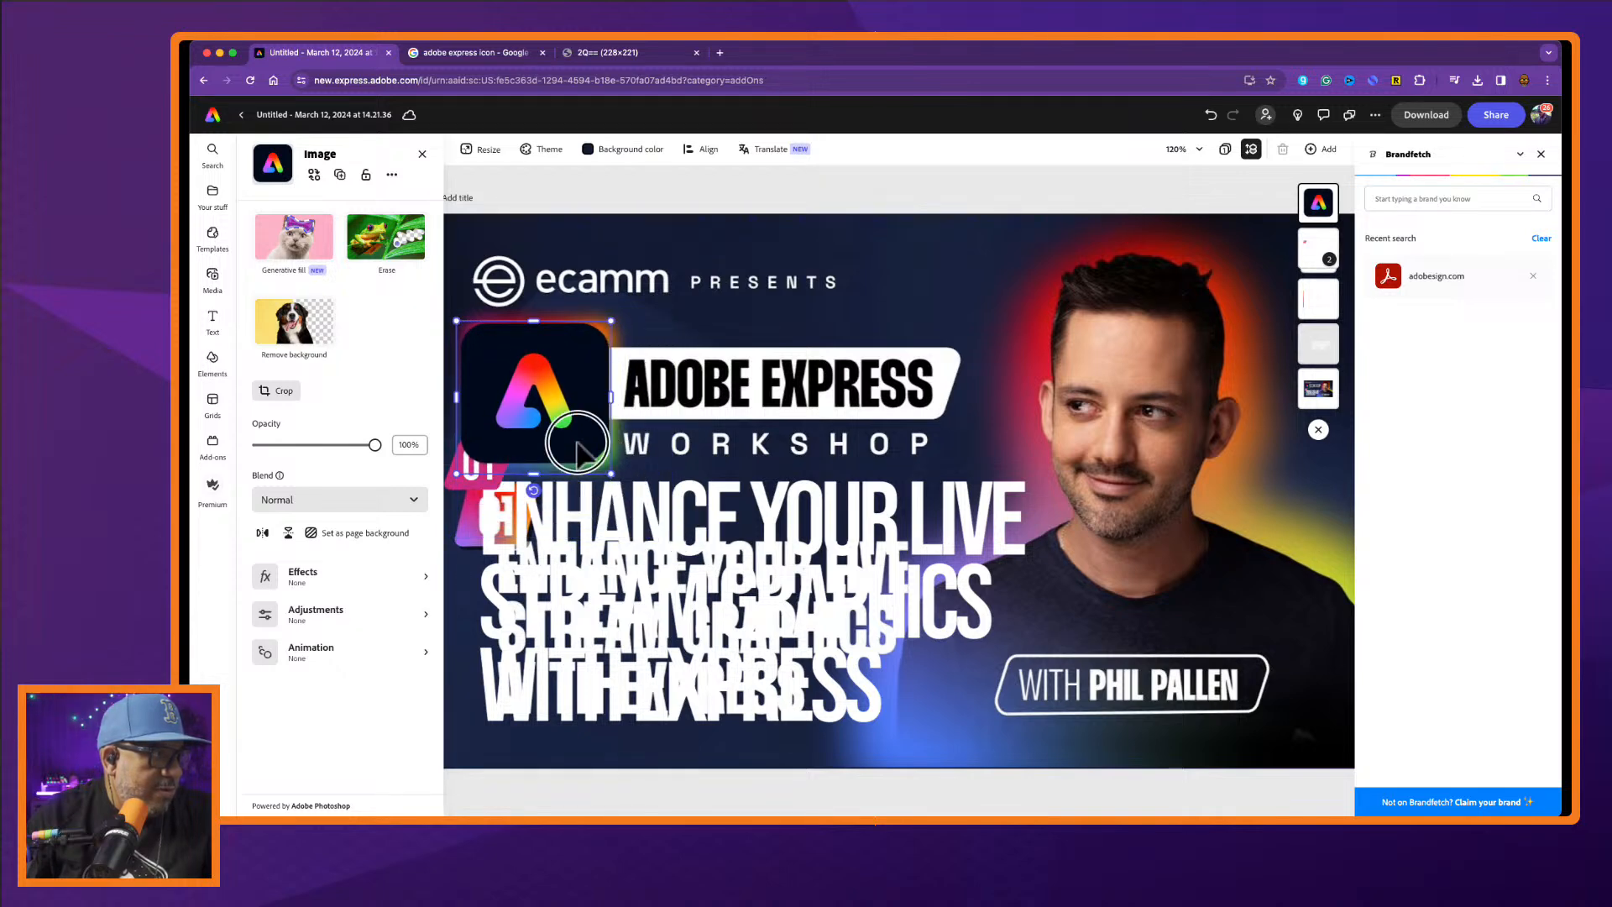
left_click(571, 533)
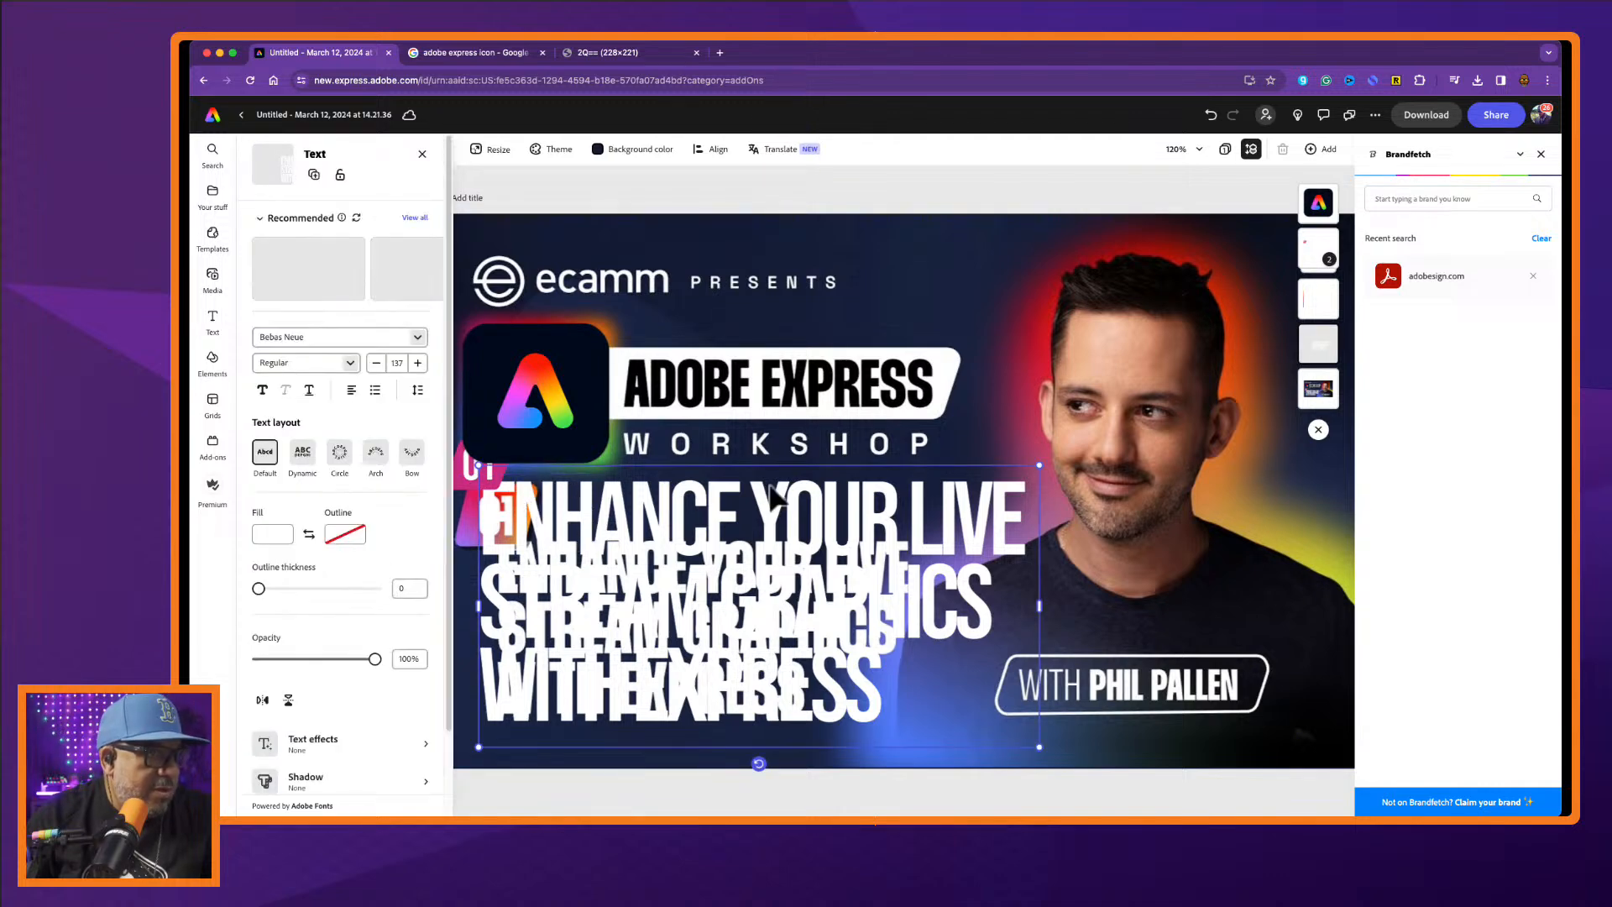
Lower the opacity of the workshop reference image to 16%.
left_click(1319, 389)
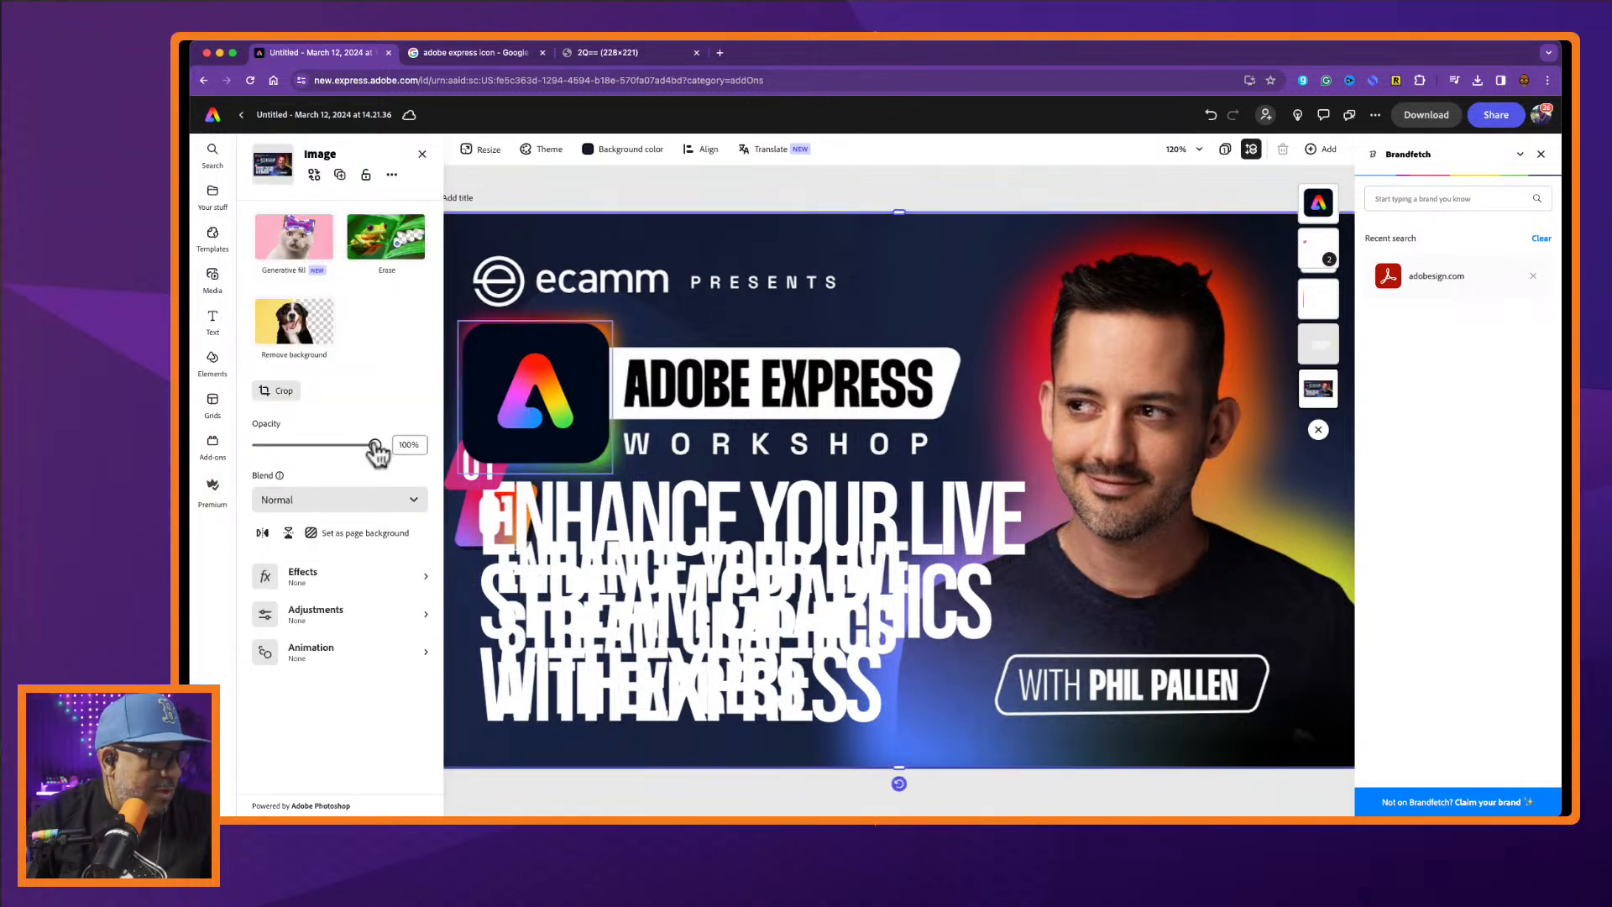
left_click_drag(375, 445, 273, 461)
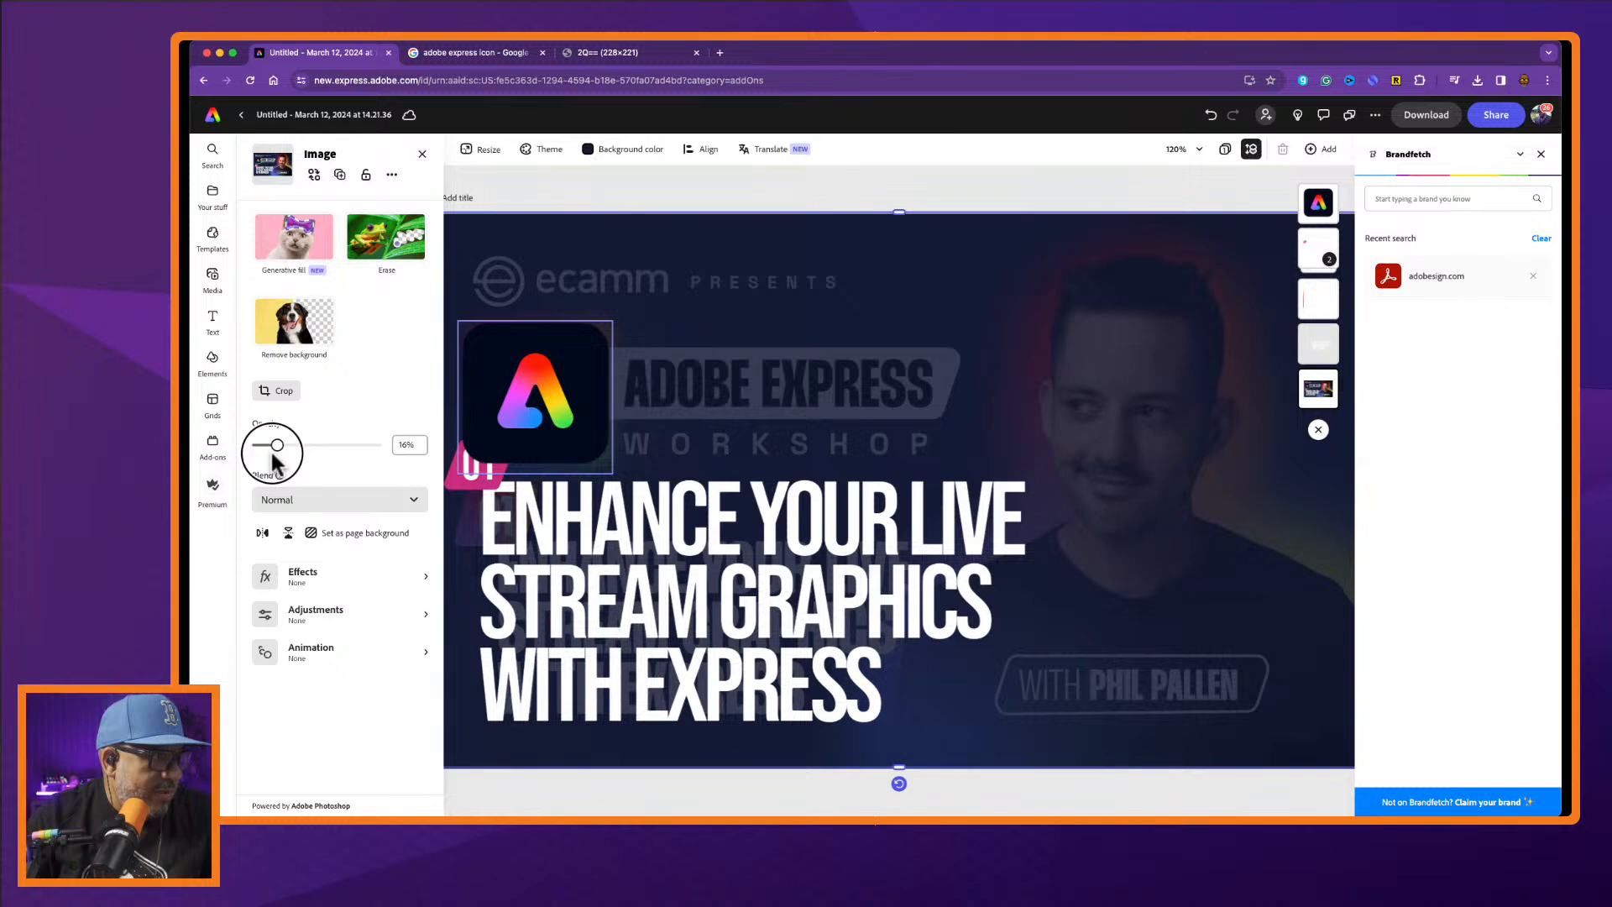
mouse_move(604, 545)
left_mouse_down()
mouse_move(634, 571)
mouse_move(617, 539)
left_mouse_up()
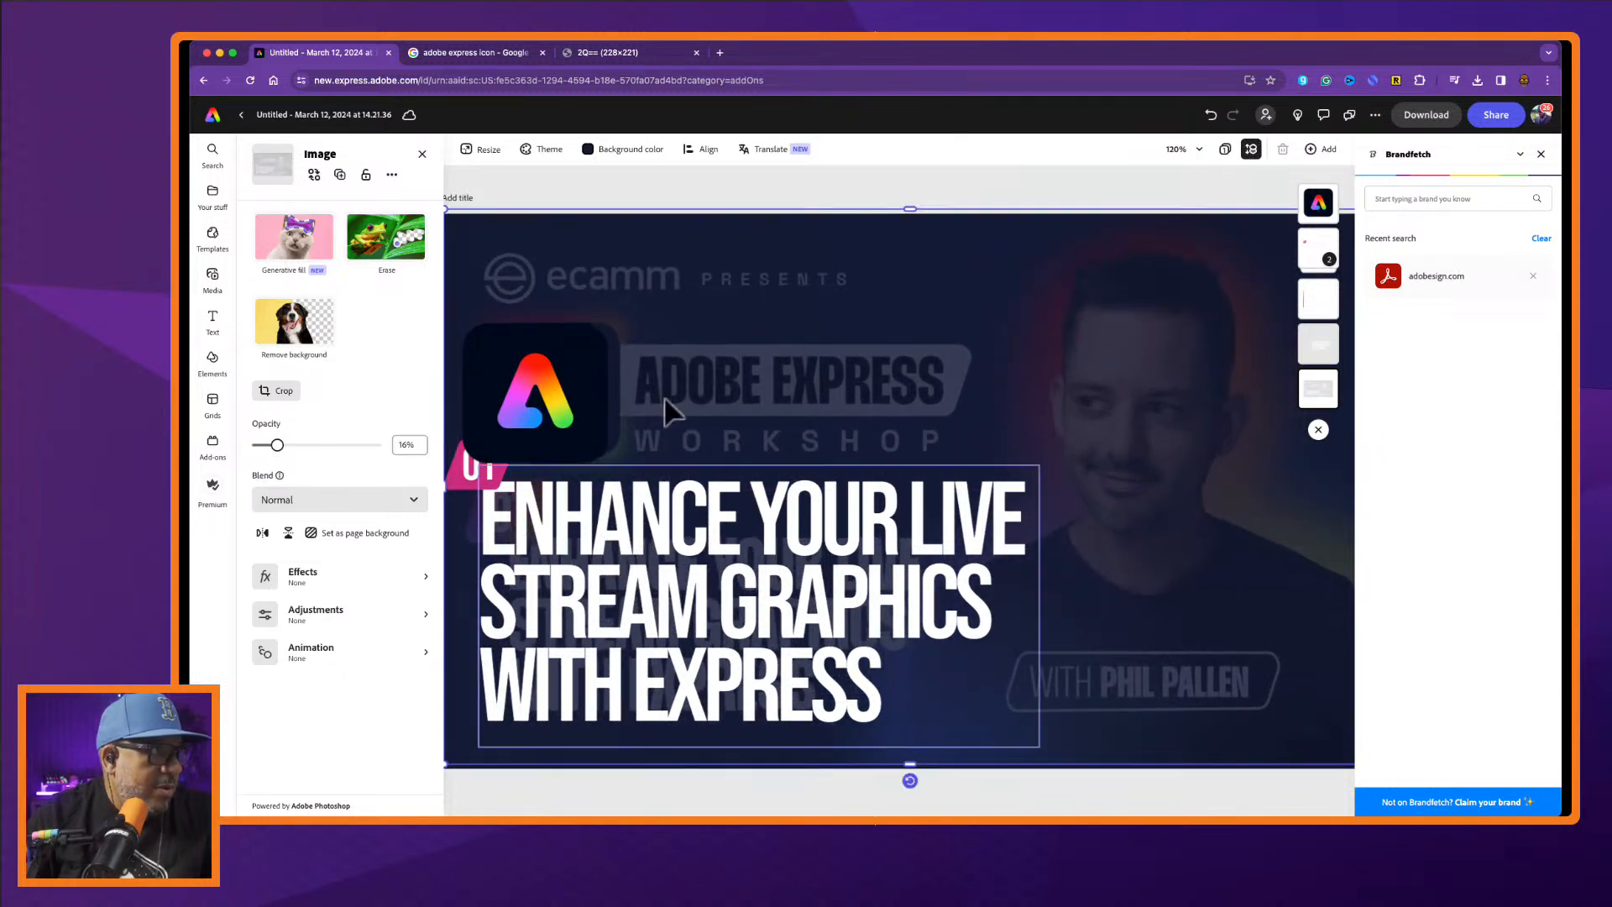
Align the reference image to the canvas's middle and center, and lock it in place.
left_click(697, 151)
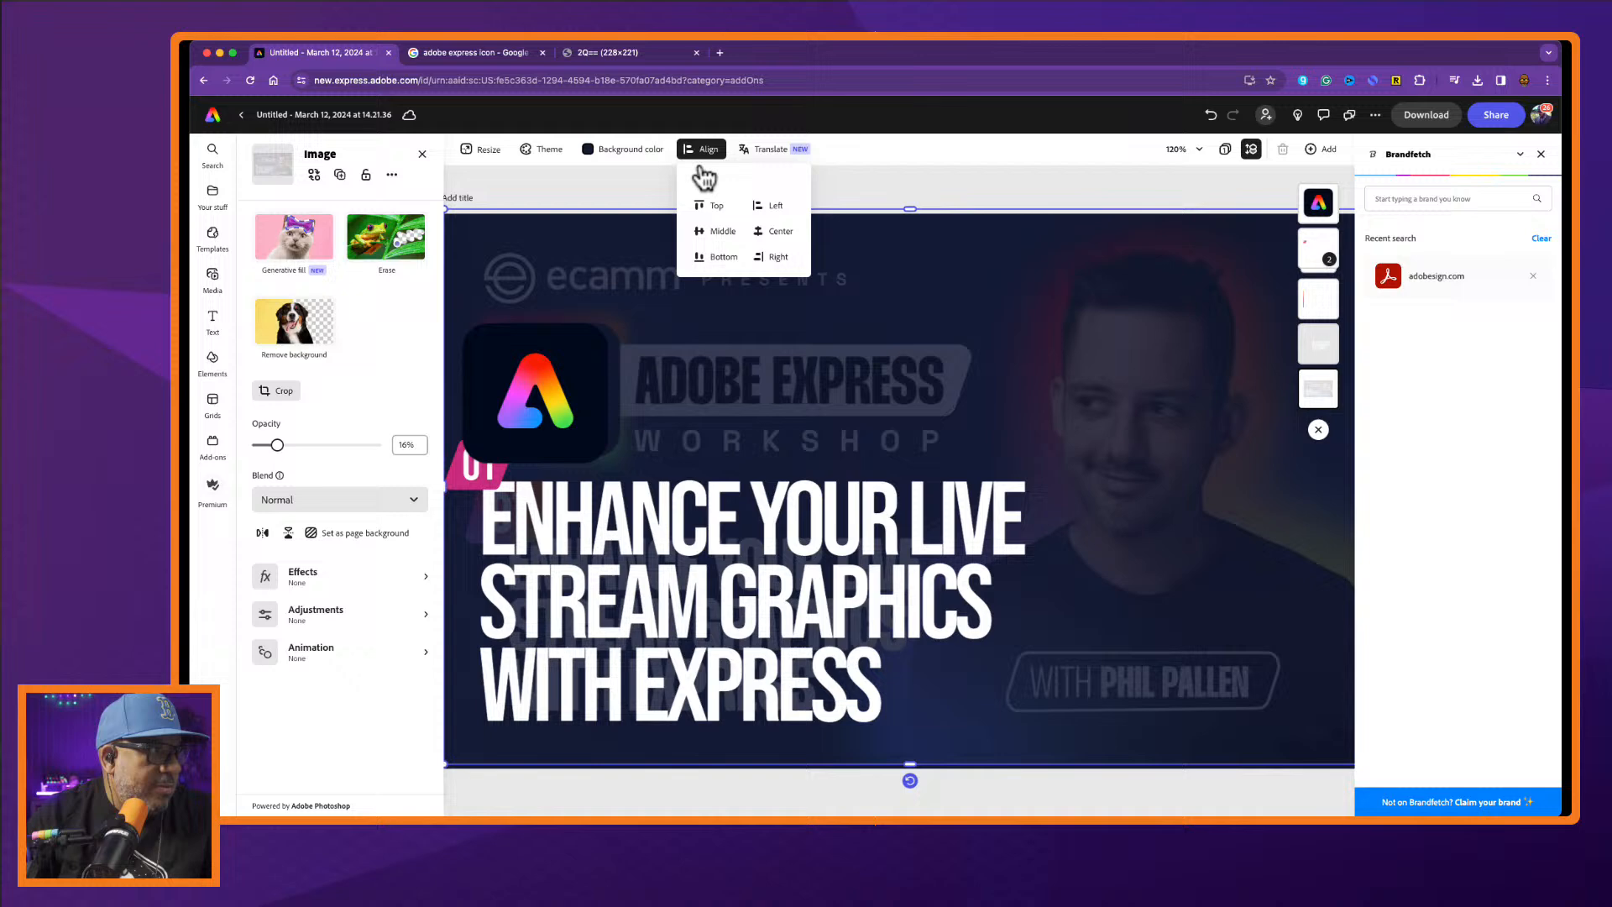
left_click(718, 232)
left_click(778, 232)
right_click(900, 310)
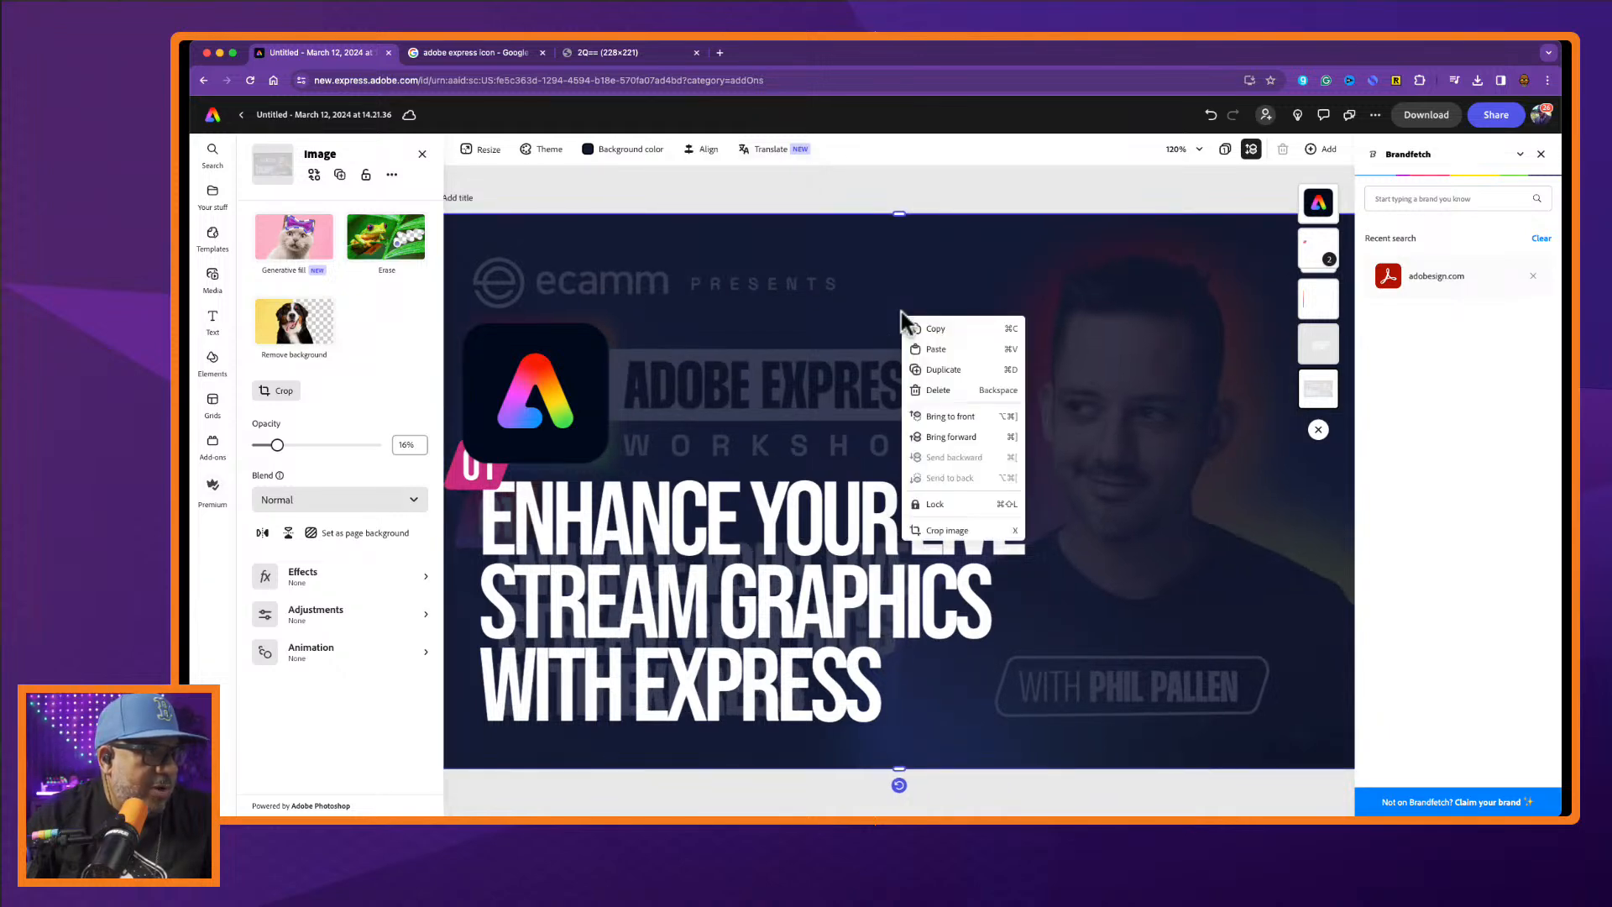
left_click(965, 505)
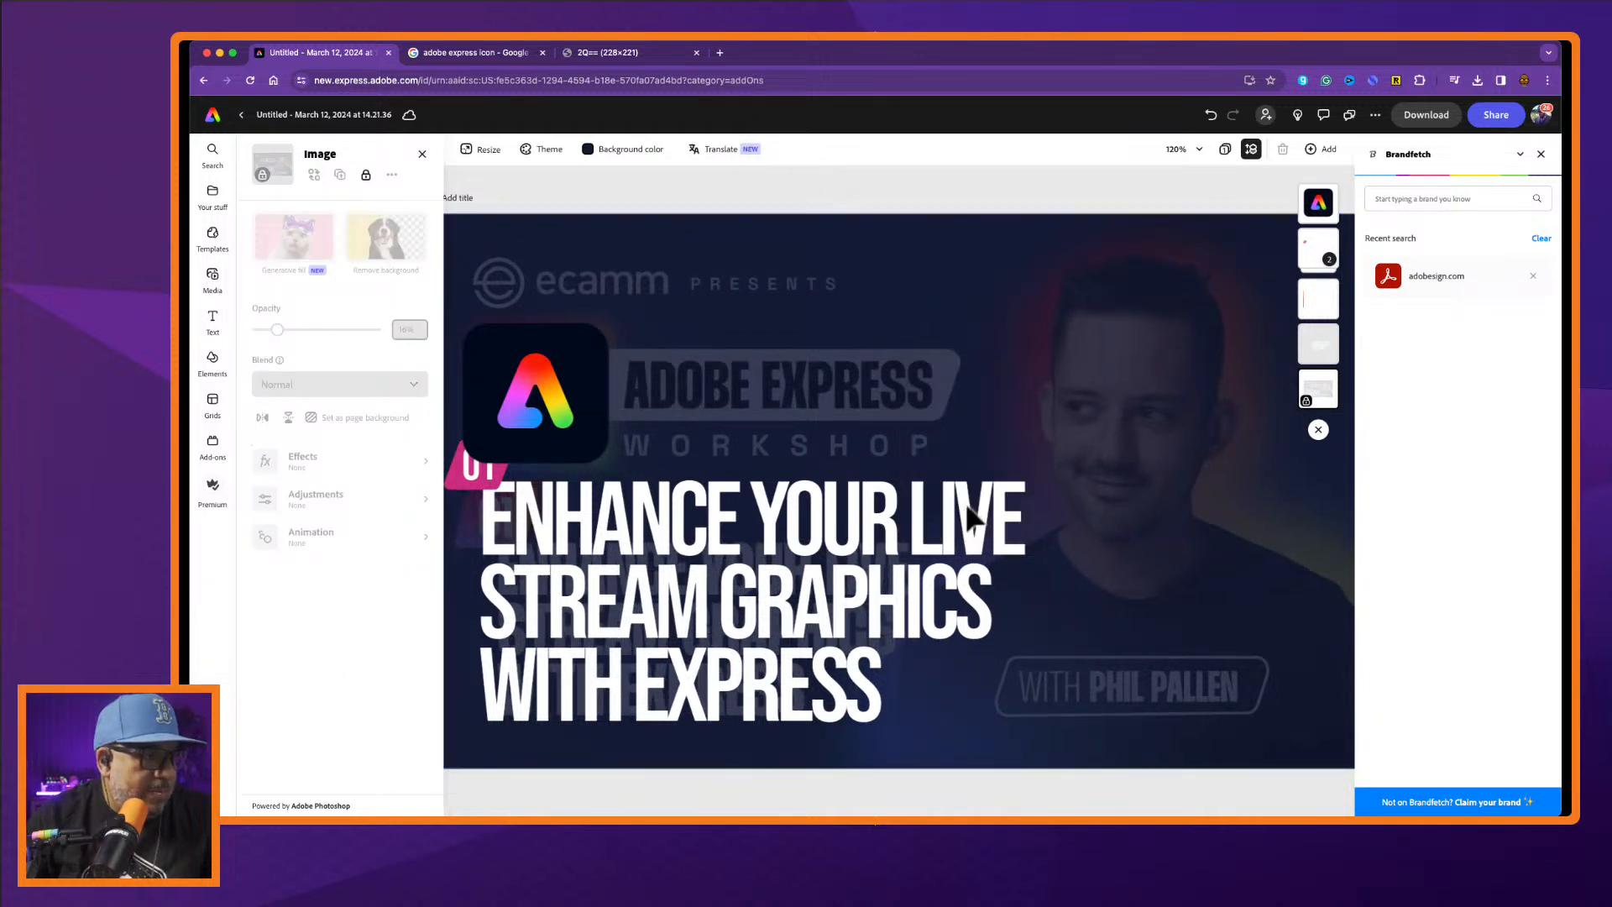
Move the headline down onto the faded reference headline and shrink it to font size 100.
left_click(647, 554)
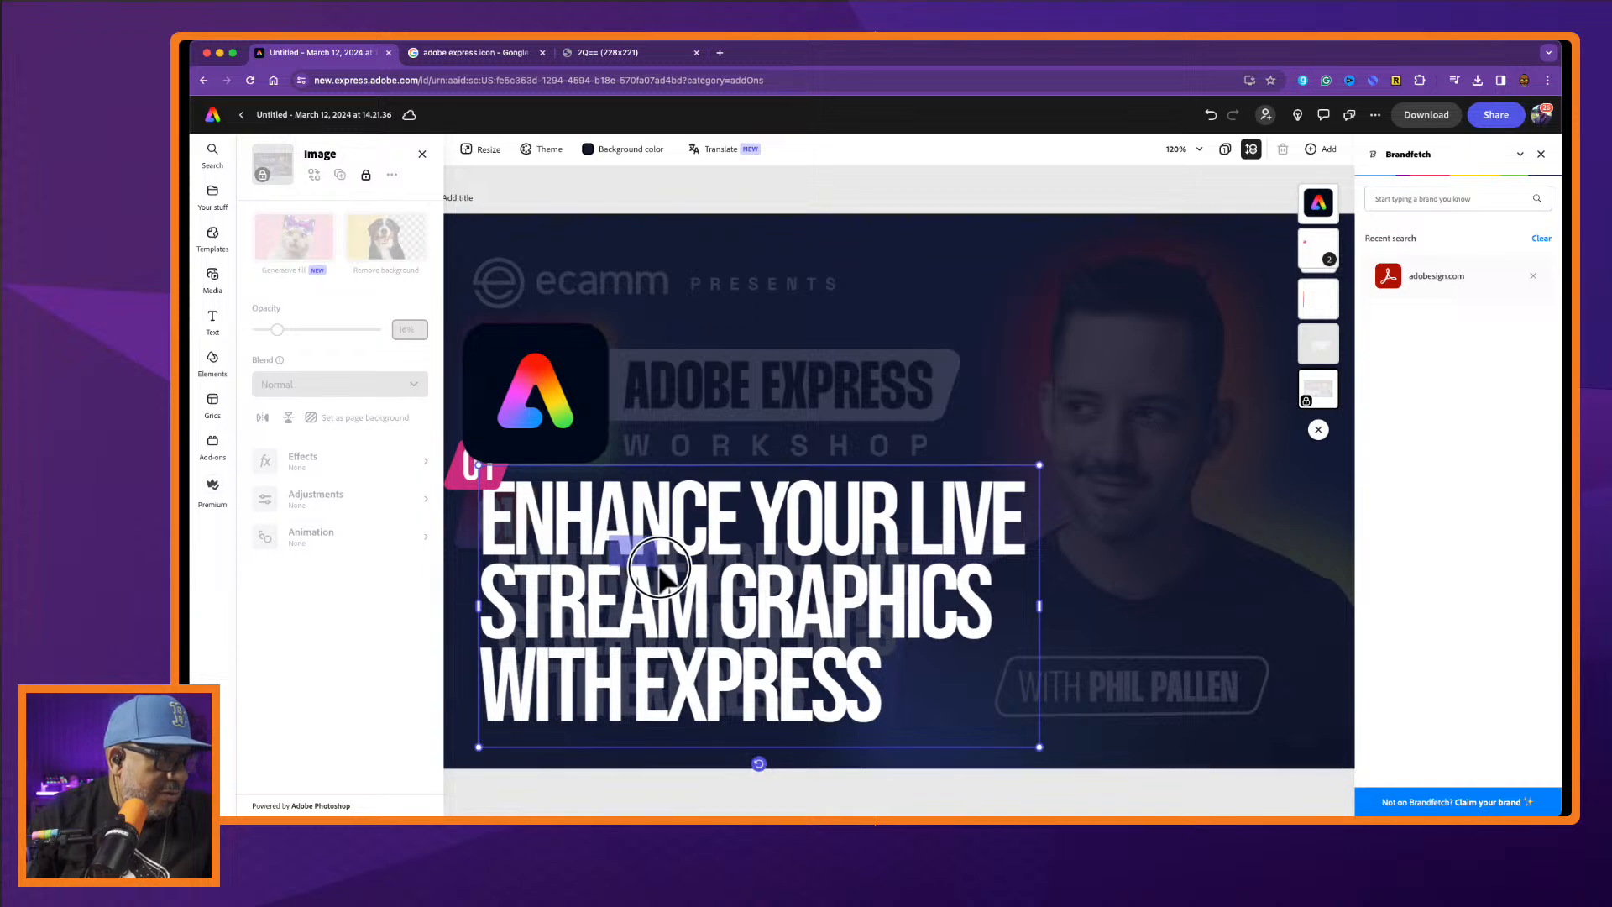
left_click_drag(650, 546, 673, 598)
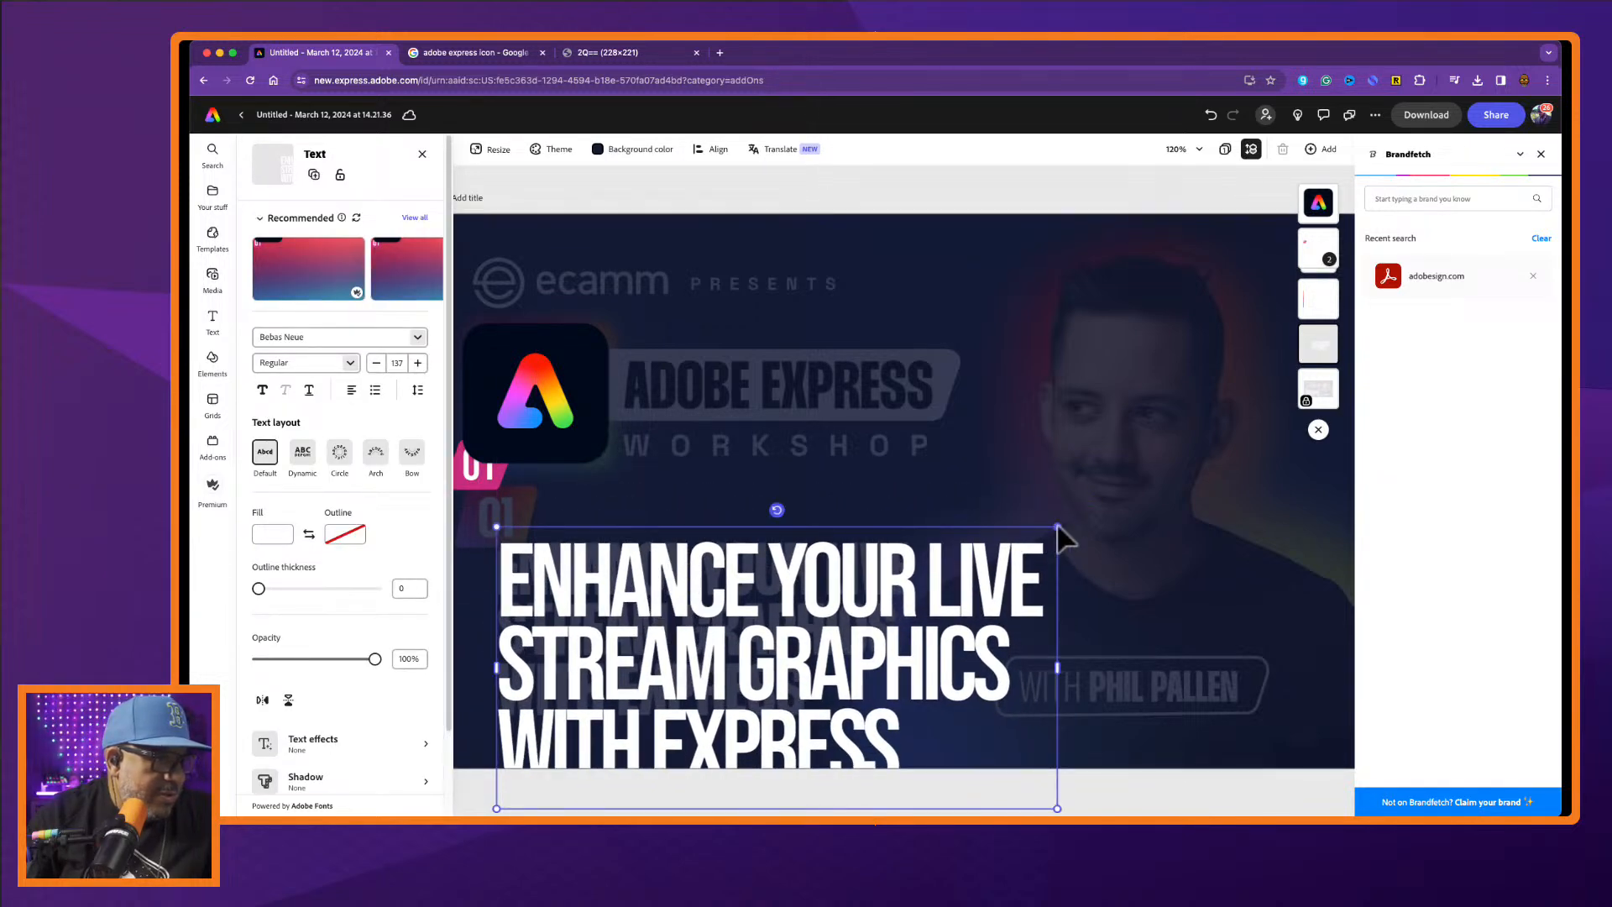
left_click_drag(1057, 527, 904, 600)
left_click_drag(818, 650, 817, 577)
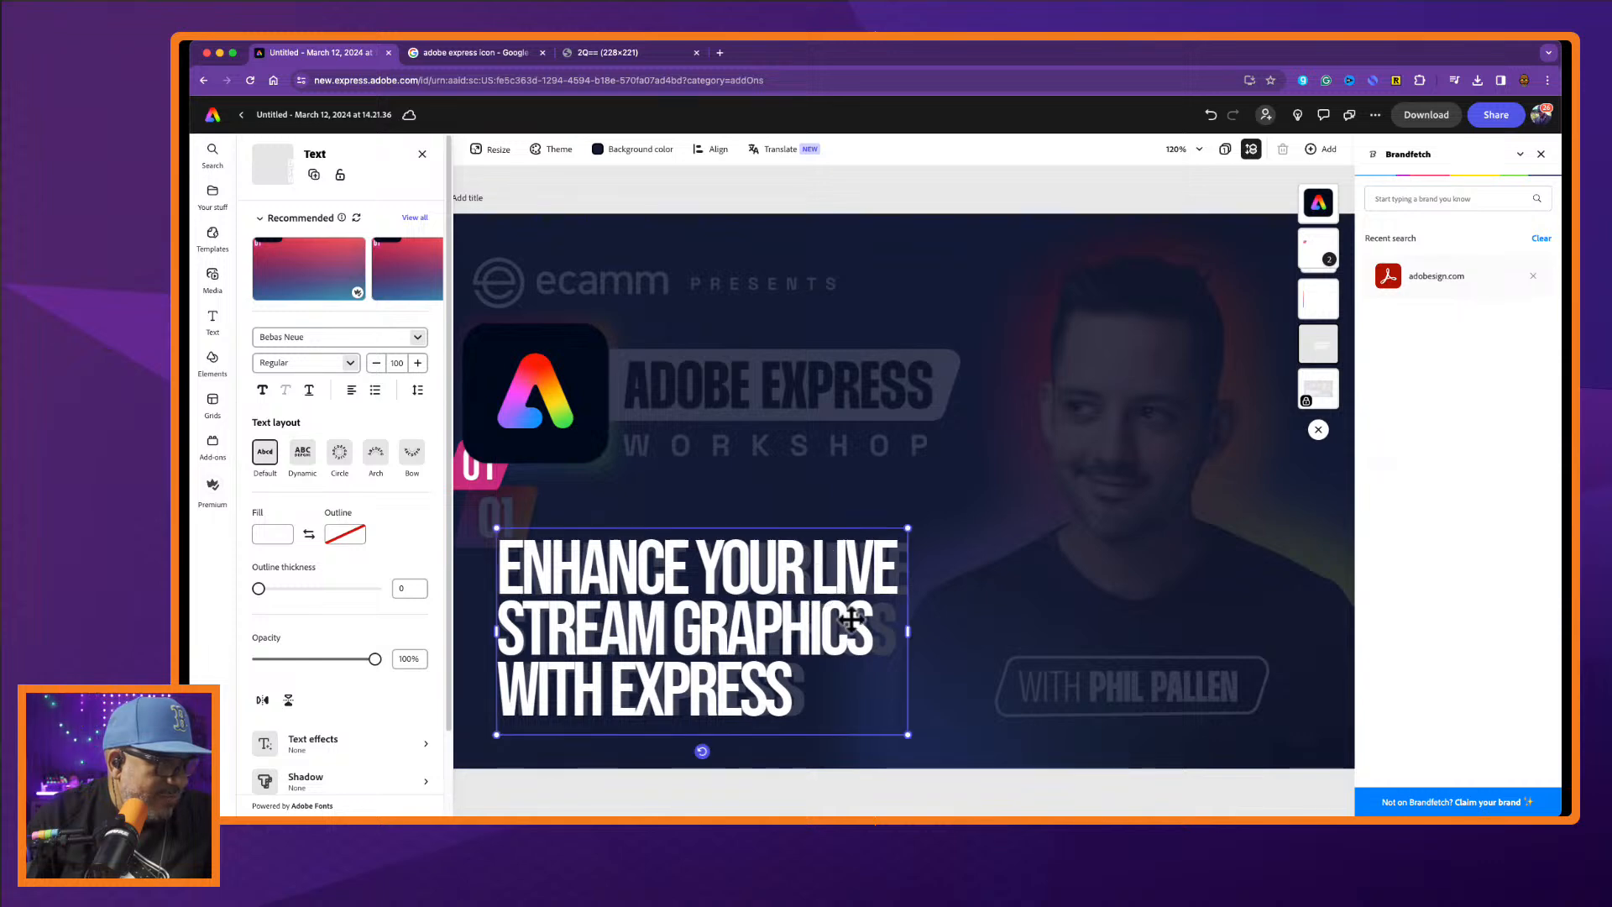
left_click_drag(905, 736, 904, 744)
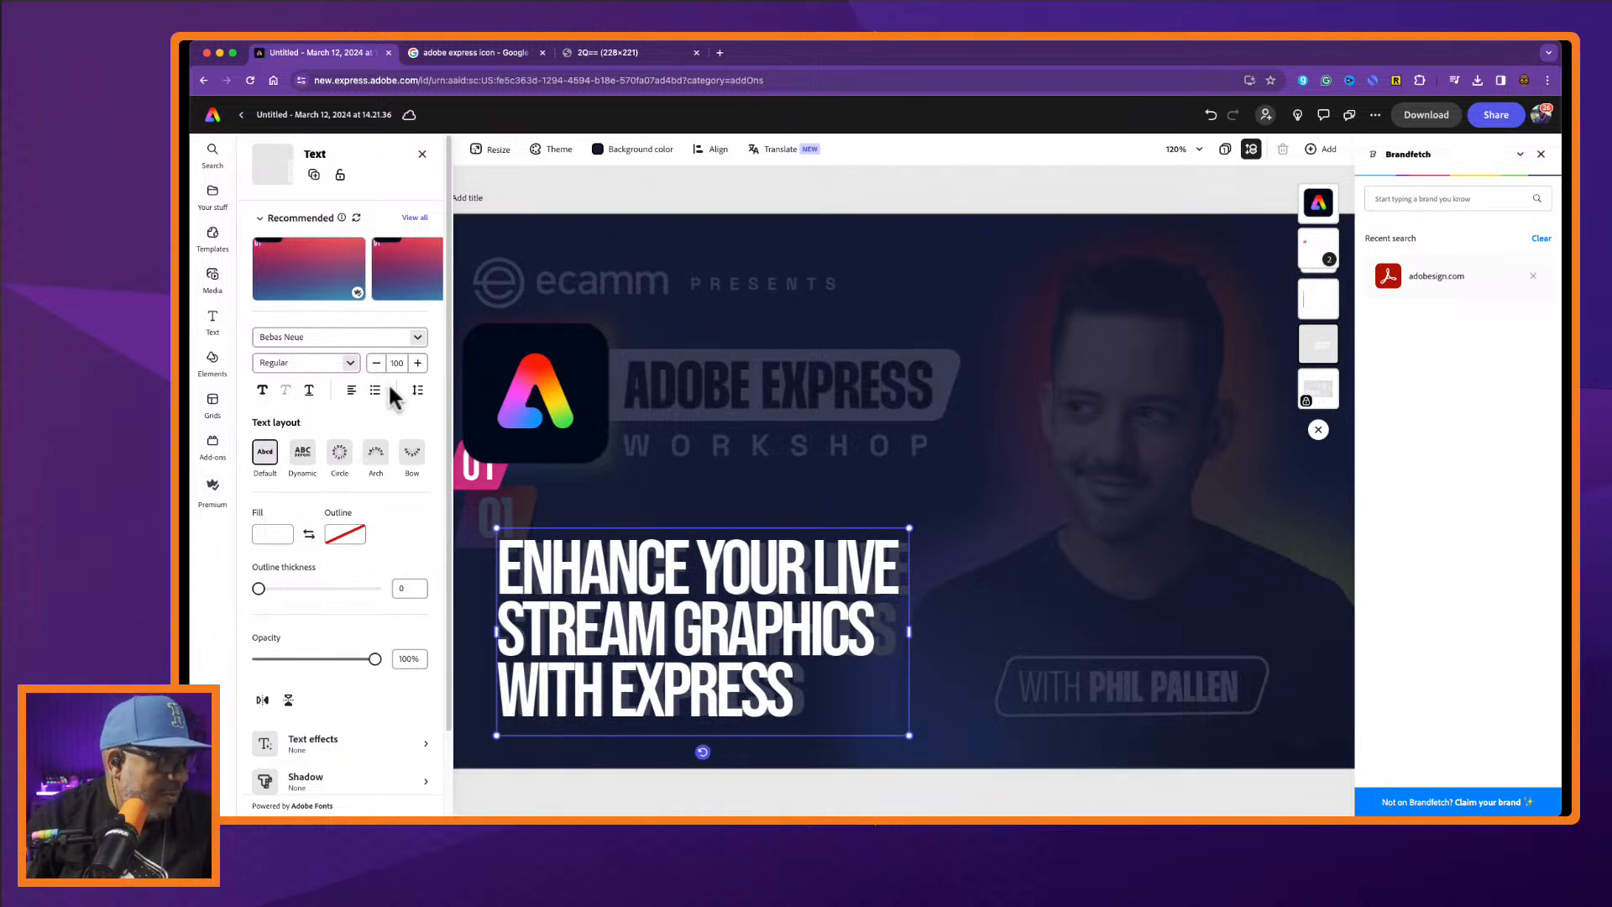
Set the headline's line spacing to 0.8 and letter spacing to -39, widening its text box to keep three lines.
left_click(417, 390)
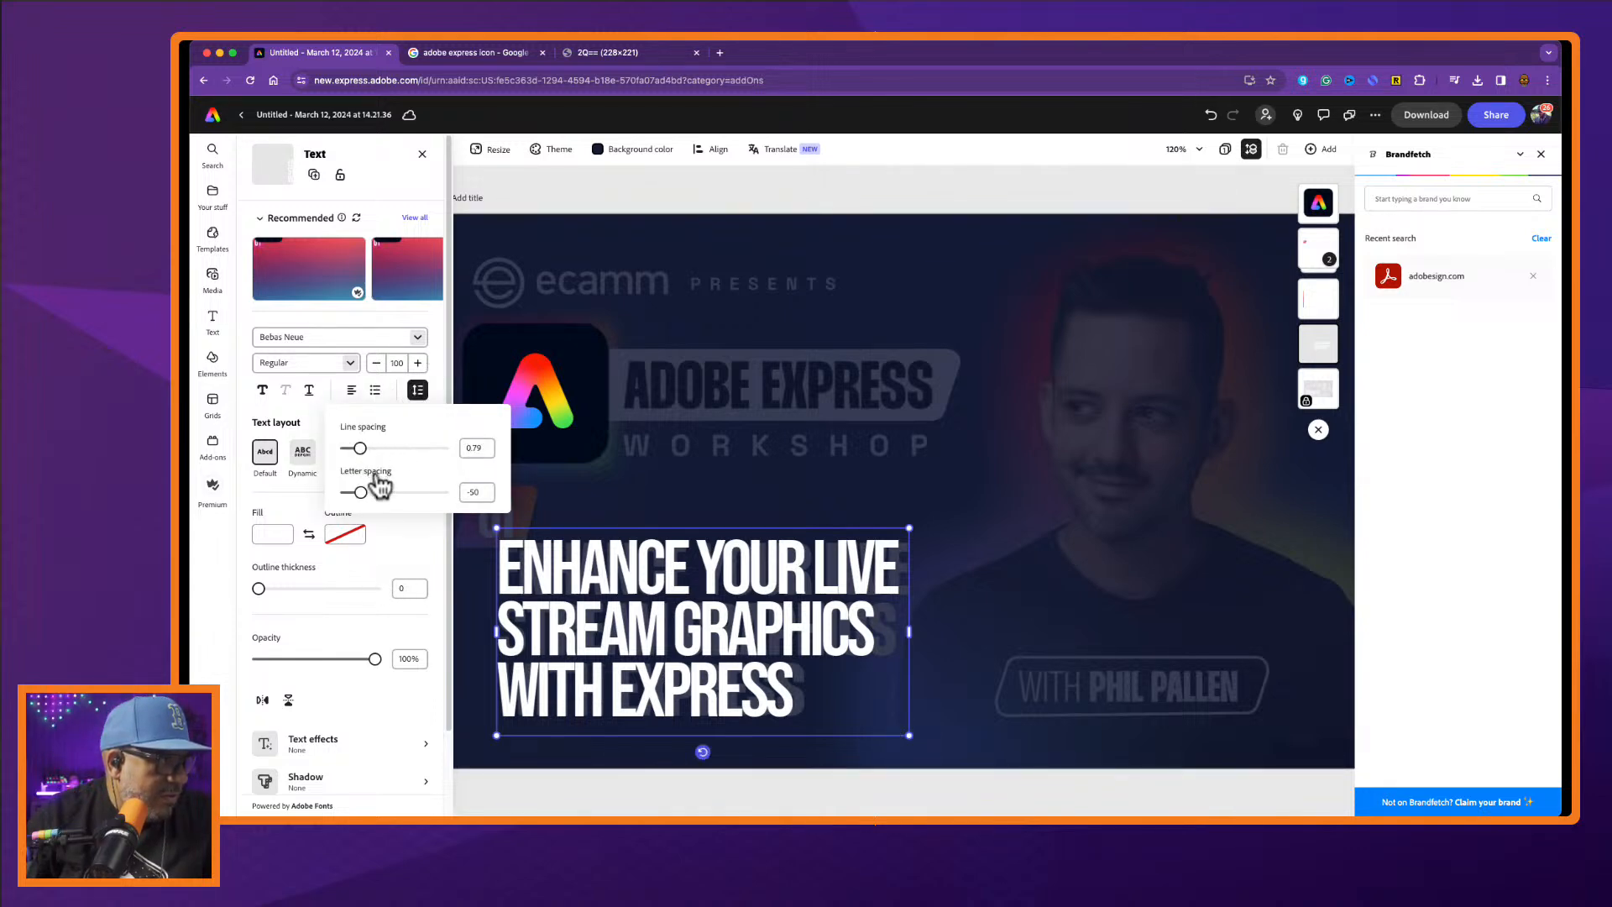
left_click_drag(363, 495, 364, 494)
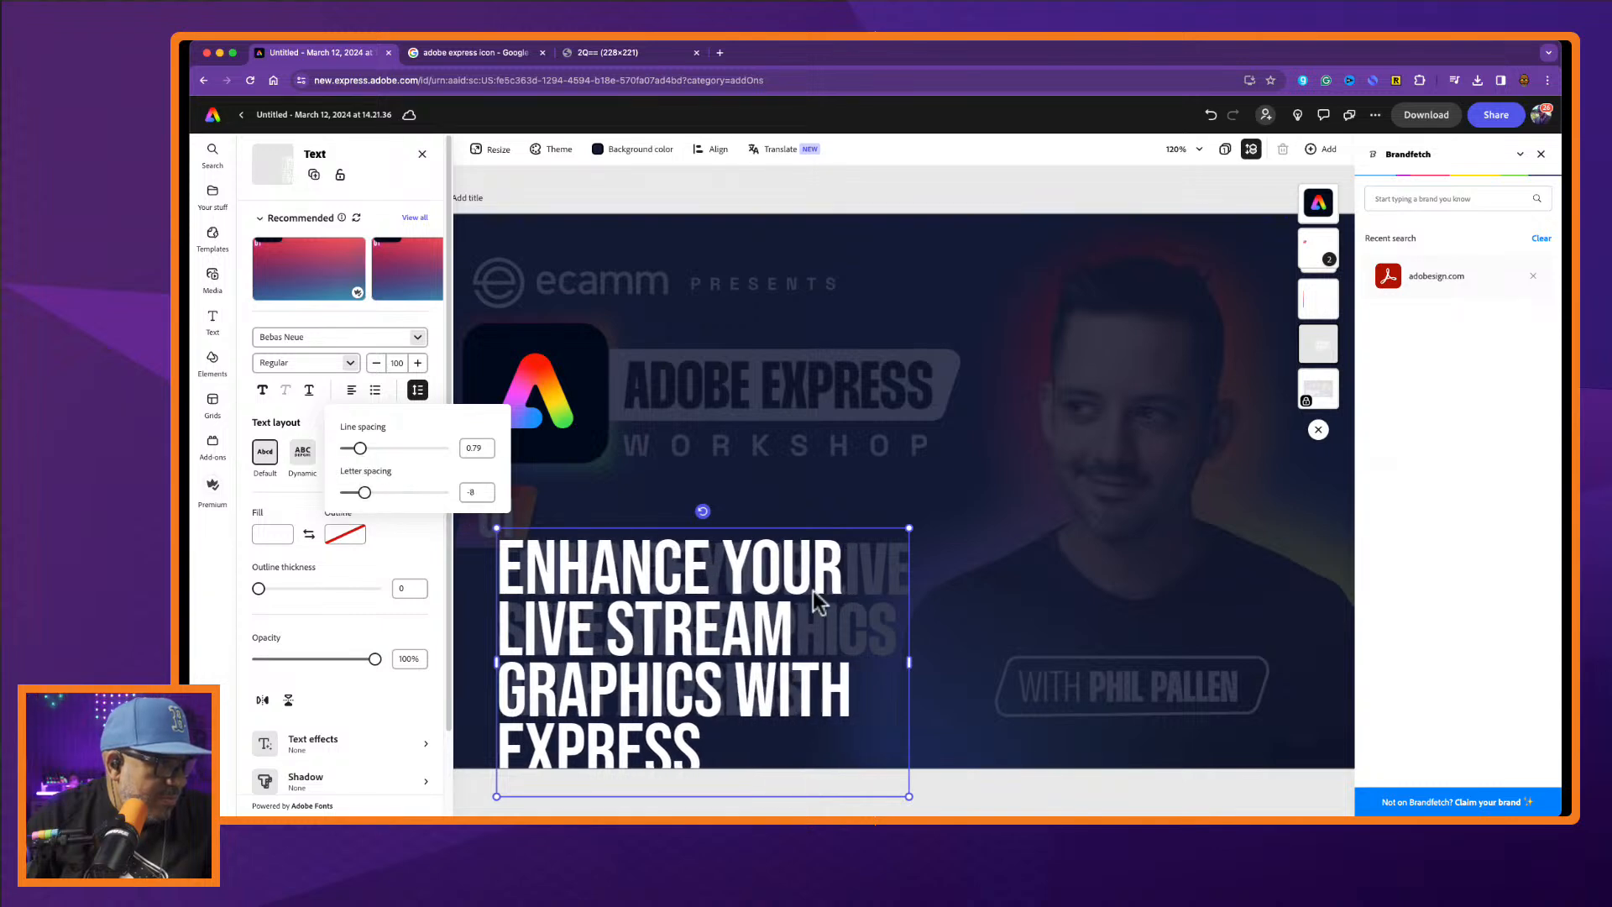
left_click(921, 669)
left_click_drag(909, 660, 966, 665)
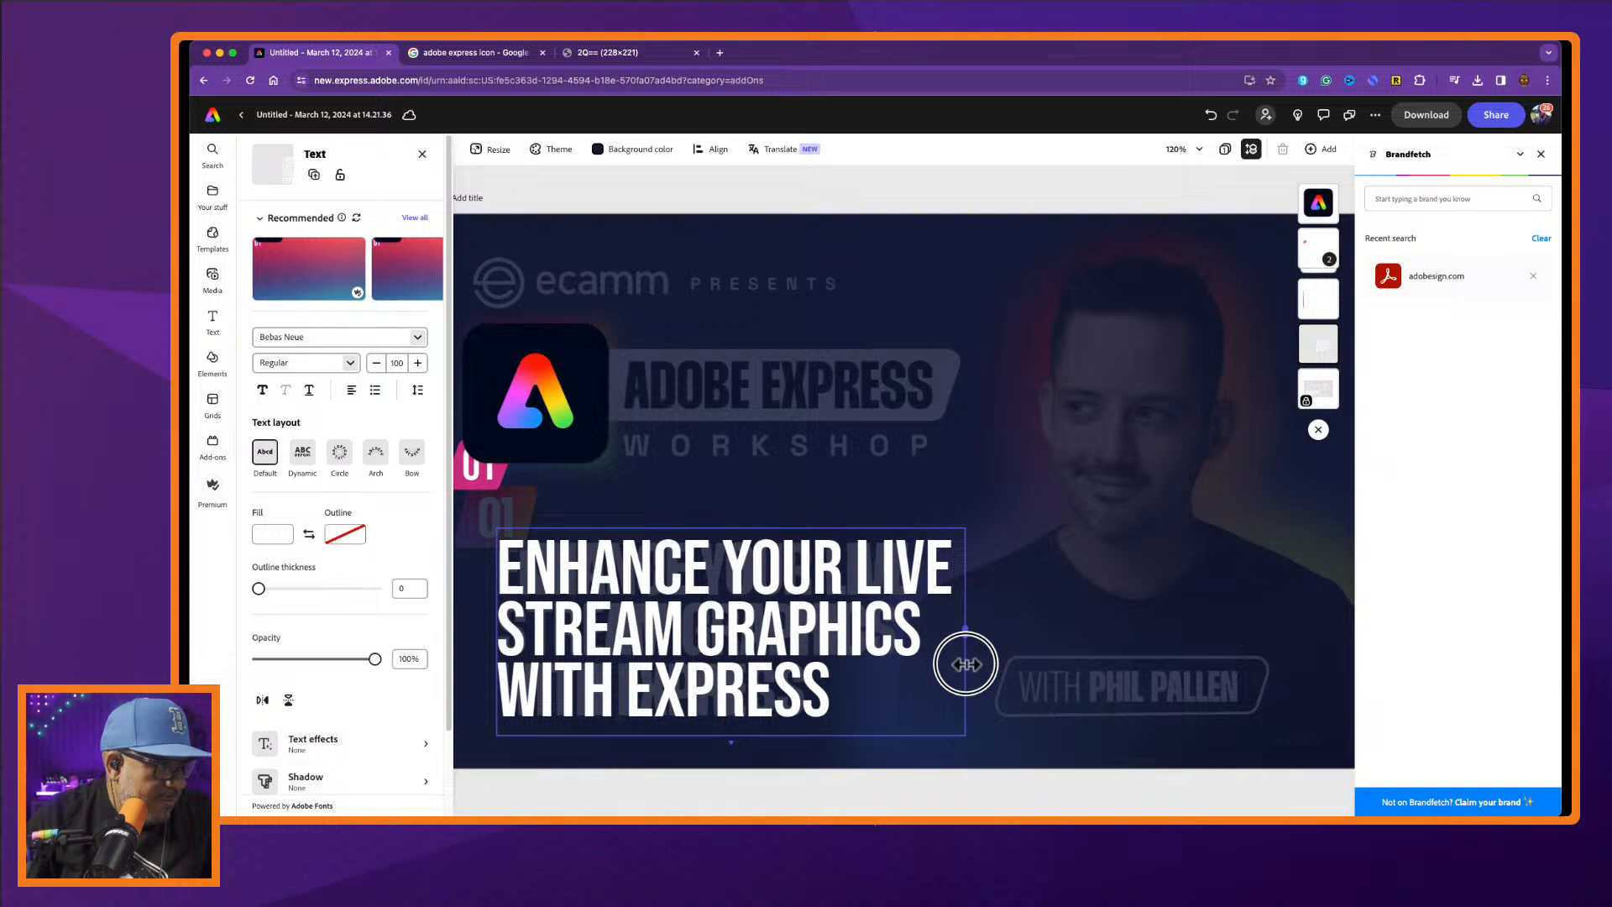
left_click(417, 392)
left_click_drag(363, 456, 360, 496)
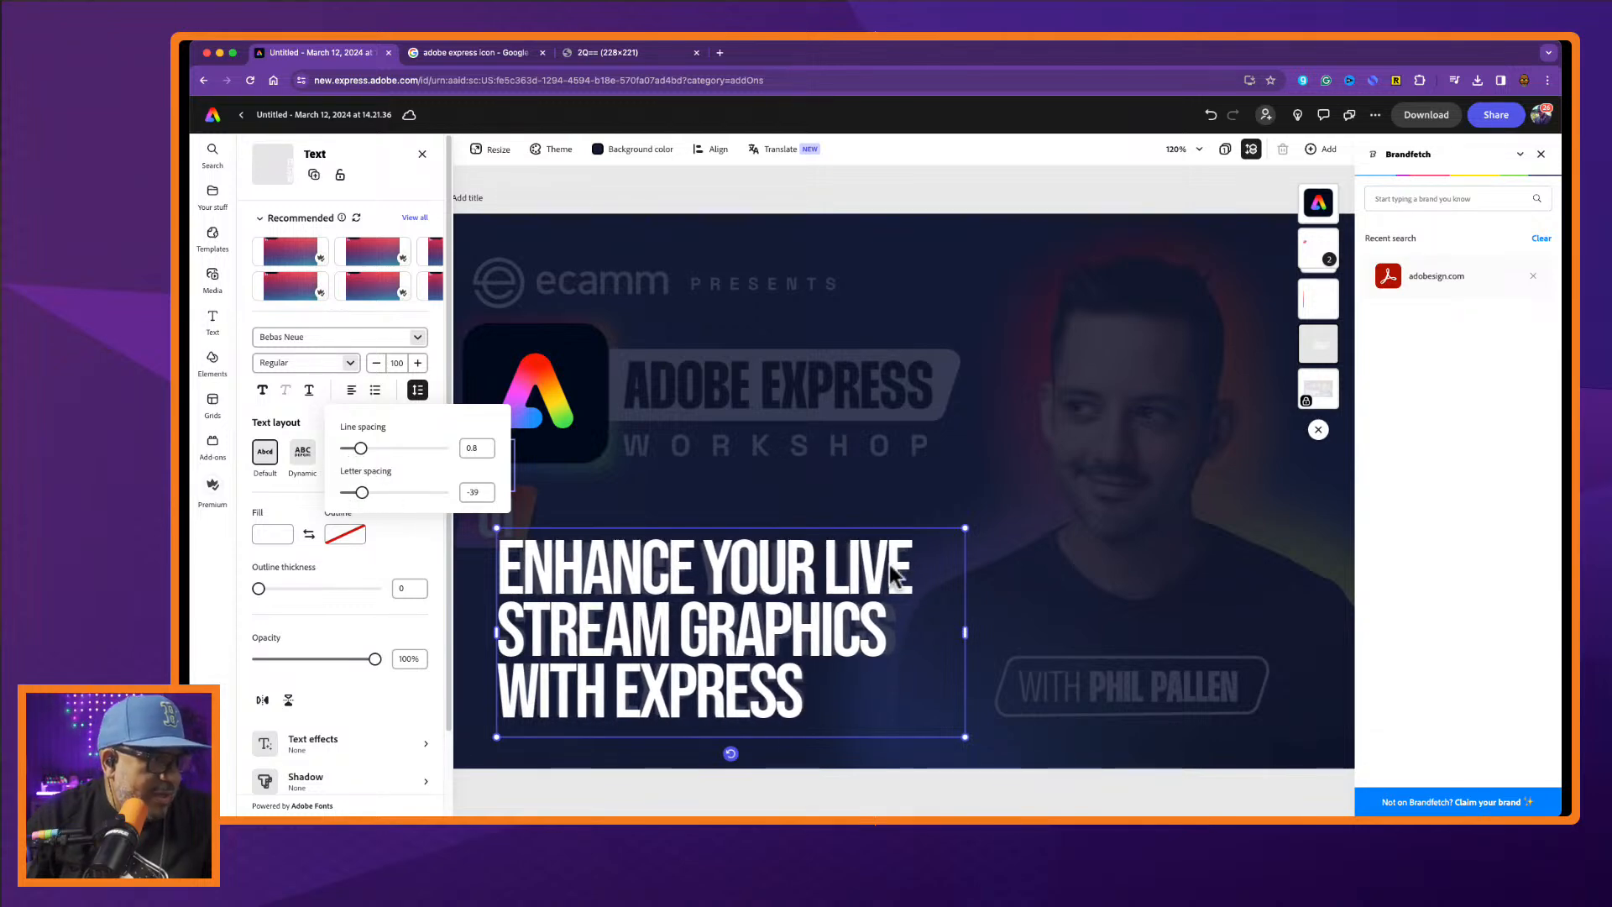
left_click(1102, 458)
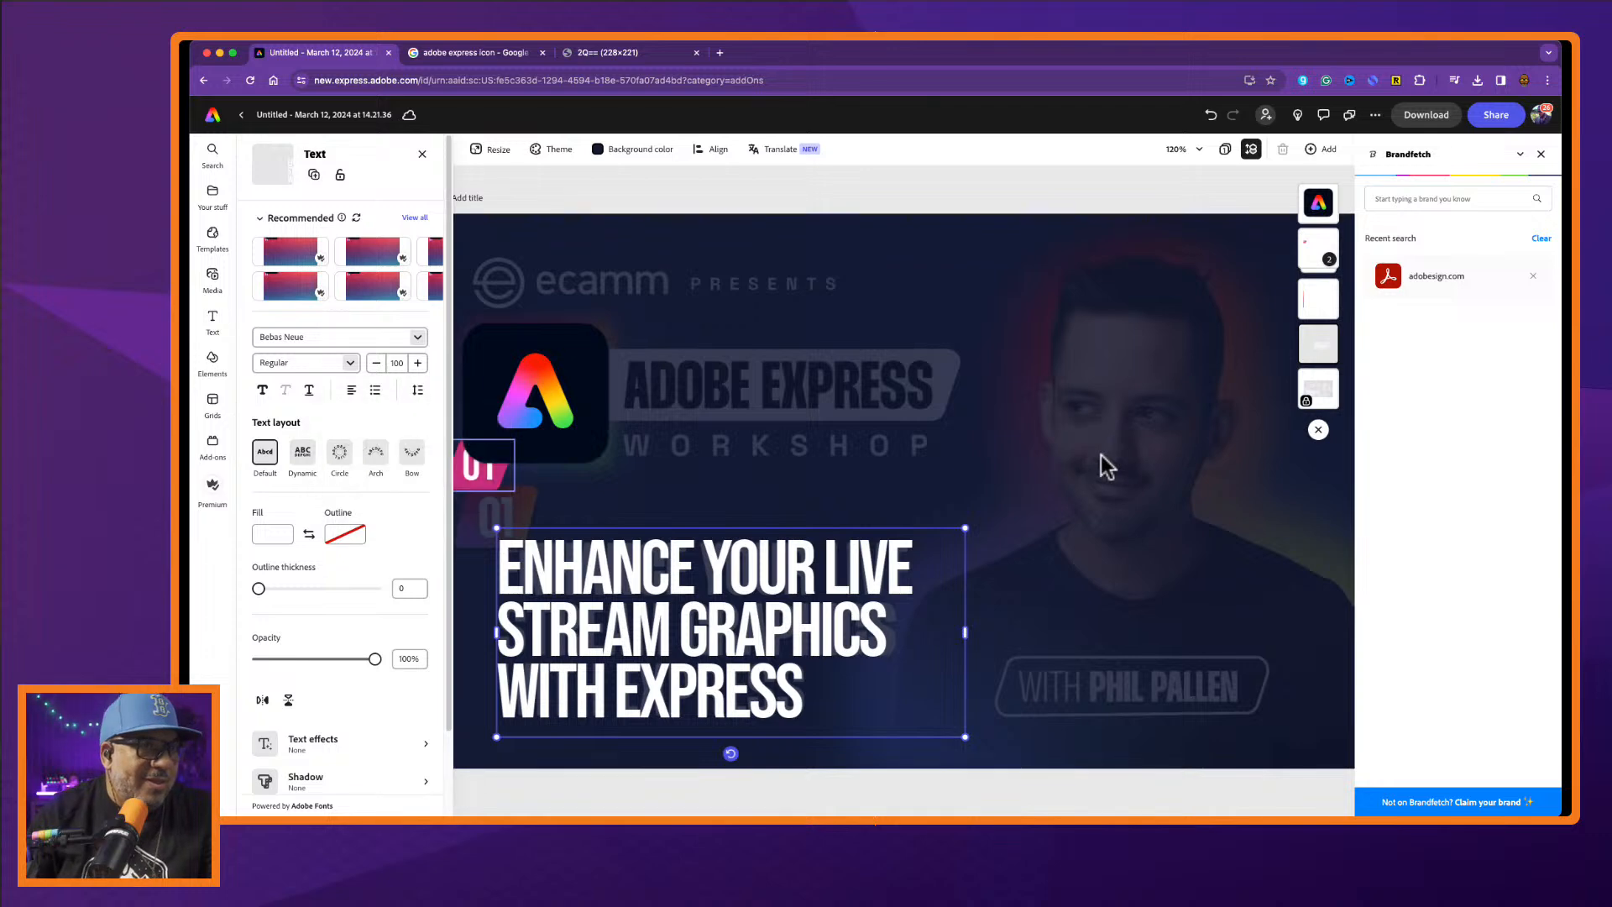
Move the pink "01" badge group down onto the badge in the reference image, just above the headline.
left_click(1309, 252)
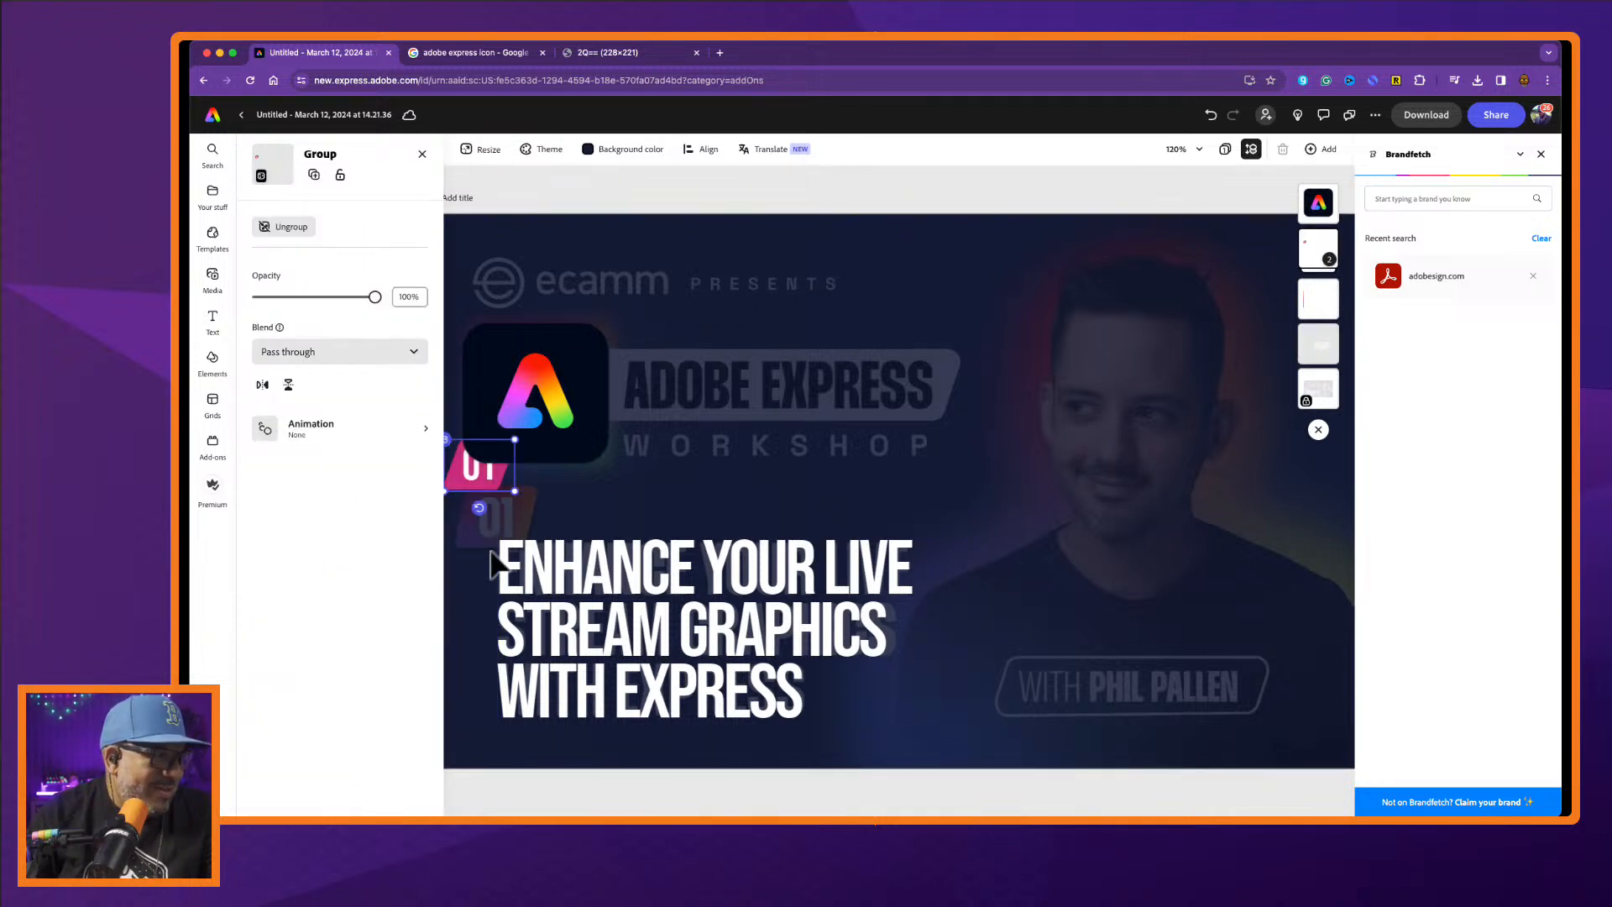
left_click_drag(480, 483, 501, 531)
left_click(925, 468)
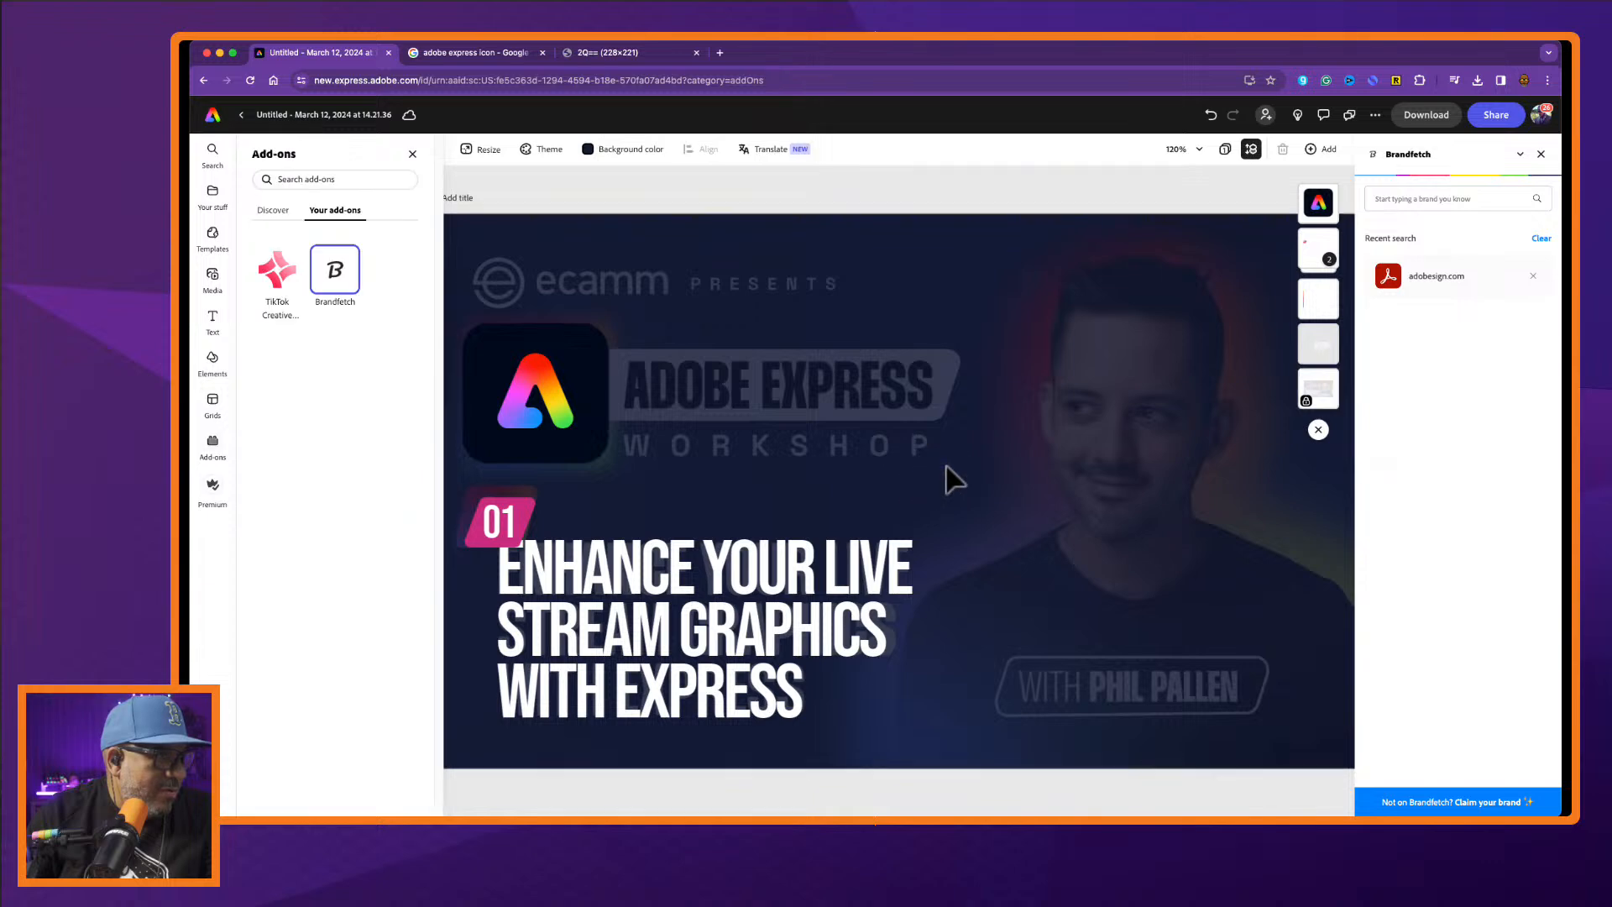
Unlock the reference image, shift it slightly to the right and raise its opacity to 86%.
left_click(1305, 400)
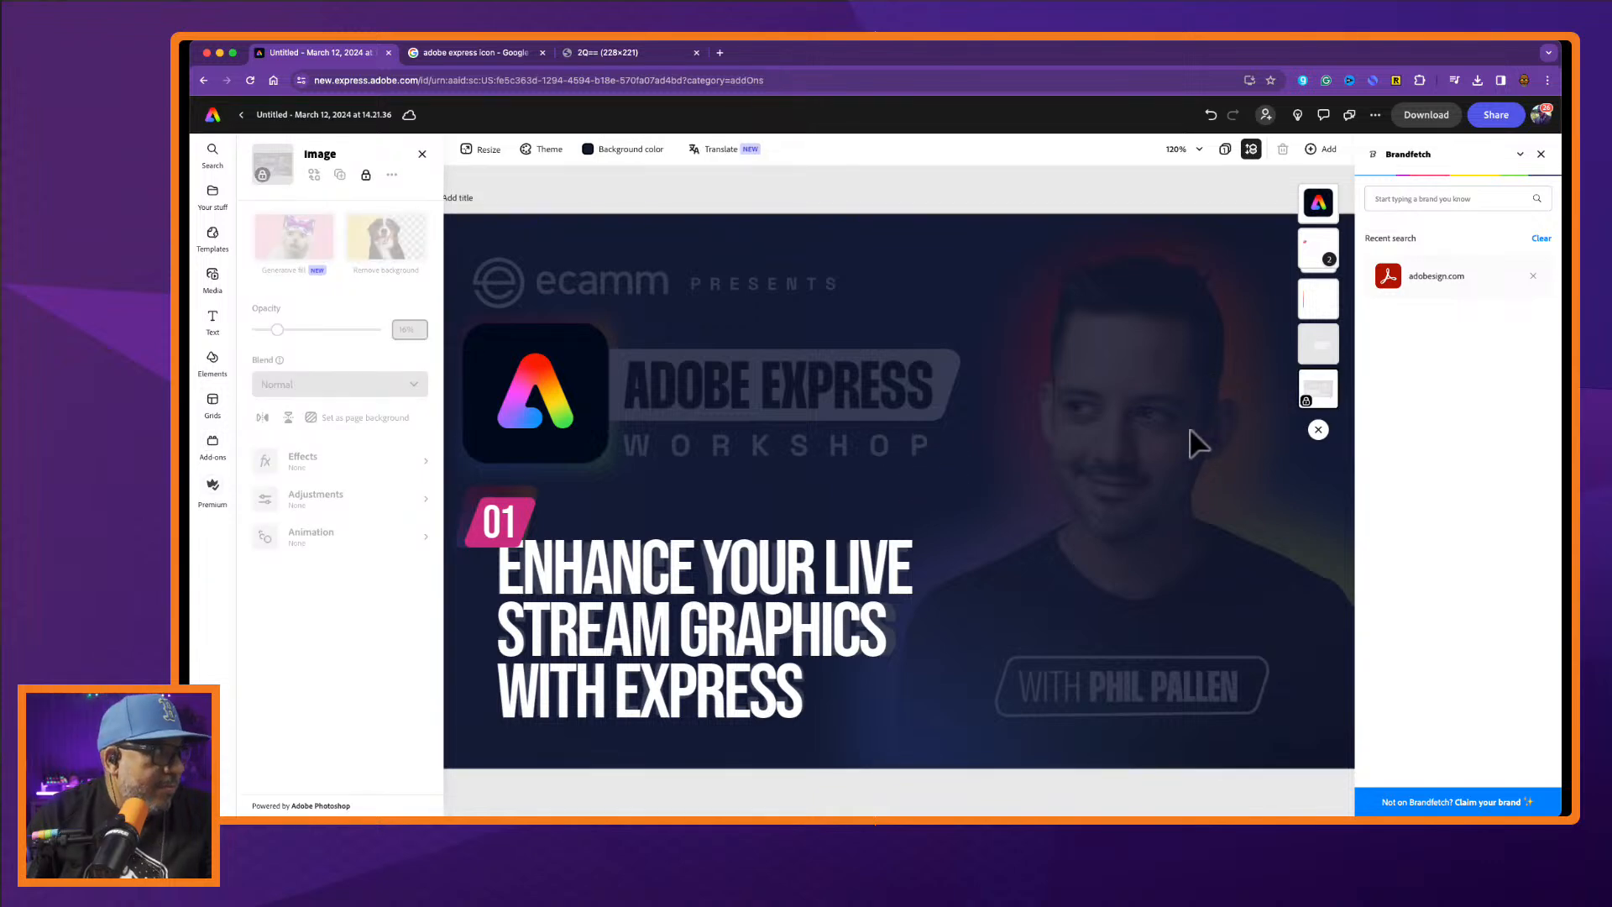
left_click(366, 176)
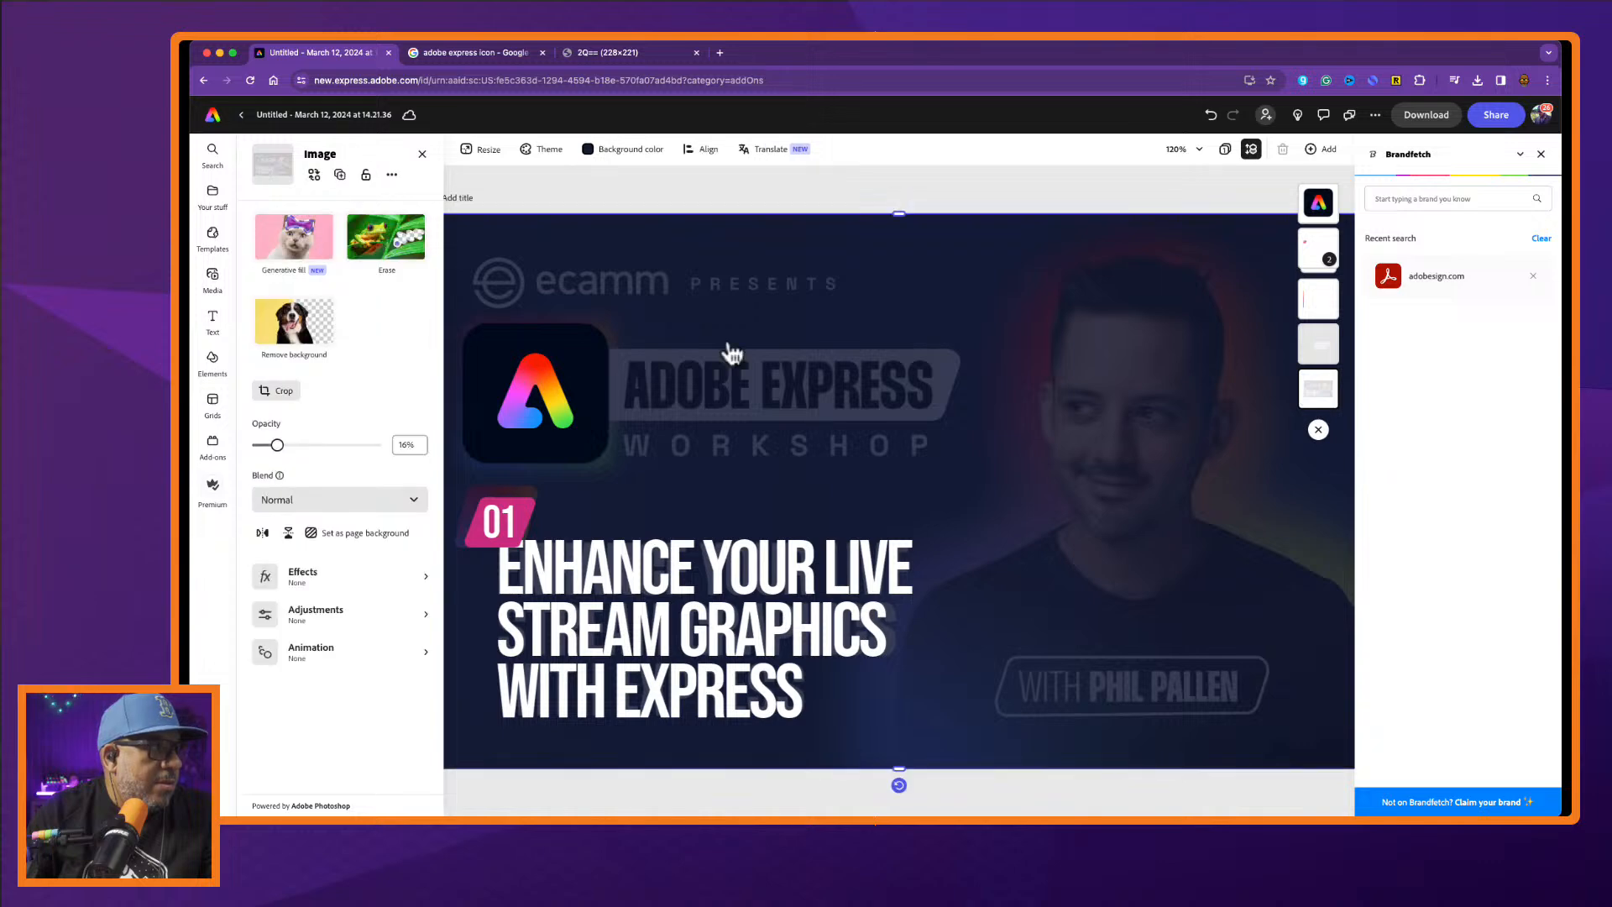
left_click_drag(812, 406, 857, 411)
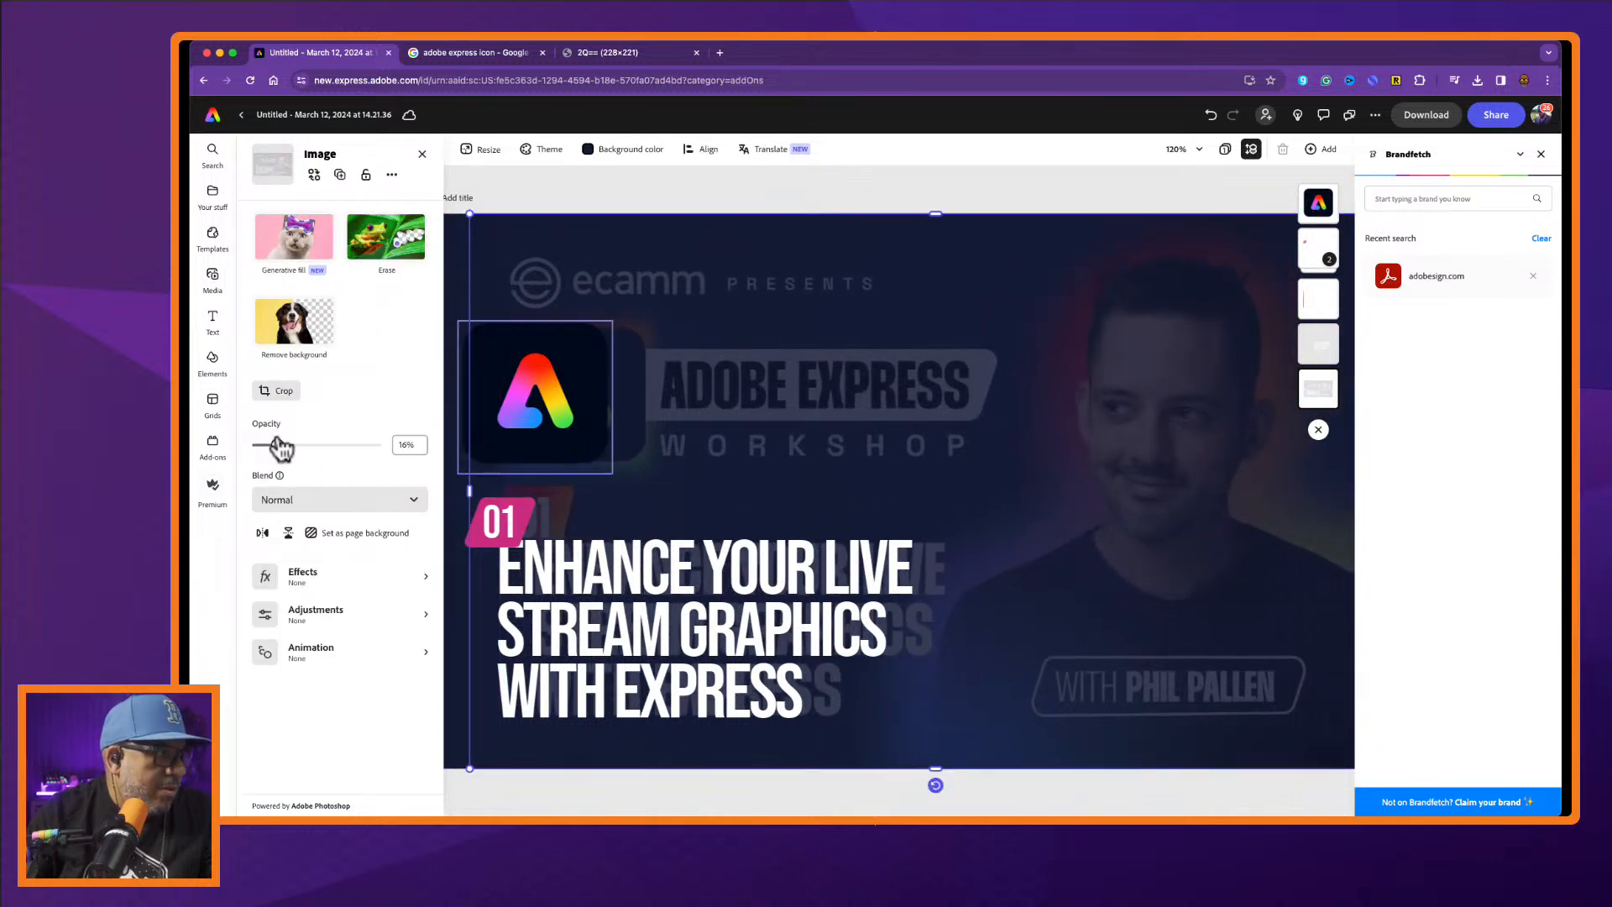
left_click_drag(277, 445, 359, 445)
Try to uncover the reference image's cropped gradient strip by extending its left edge, and fit its right edge to the canvas.
left_click_drag(760, 461, 943, 454)
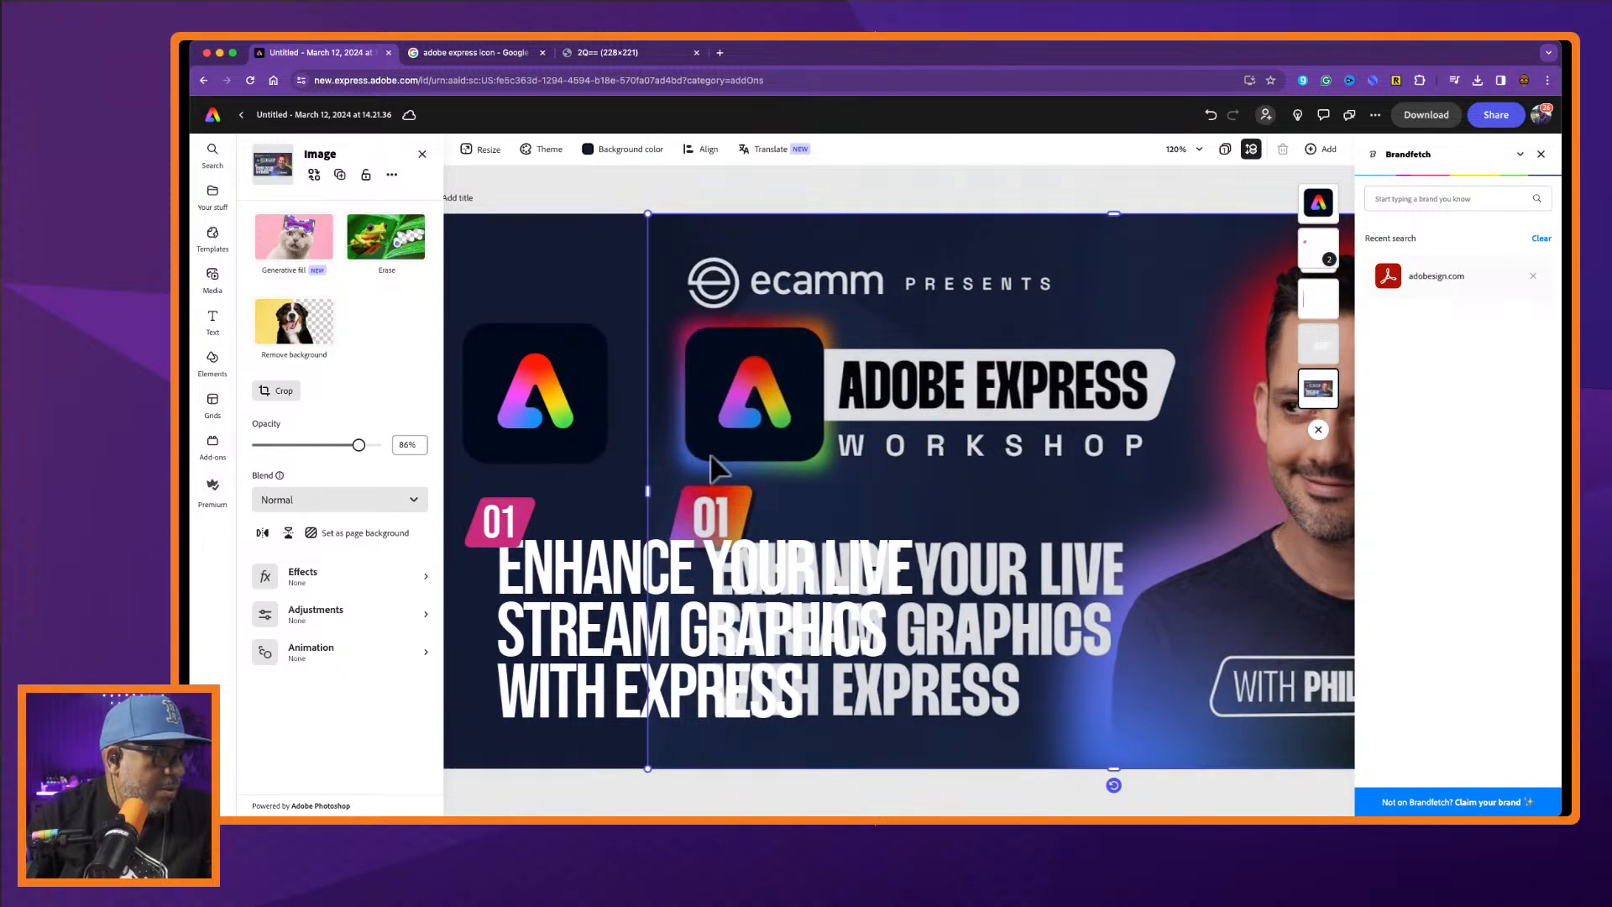
left_click_drag(648, 491, 572, 490)
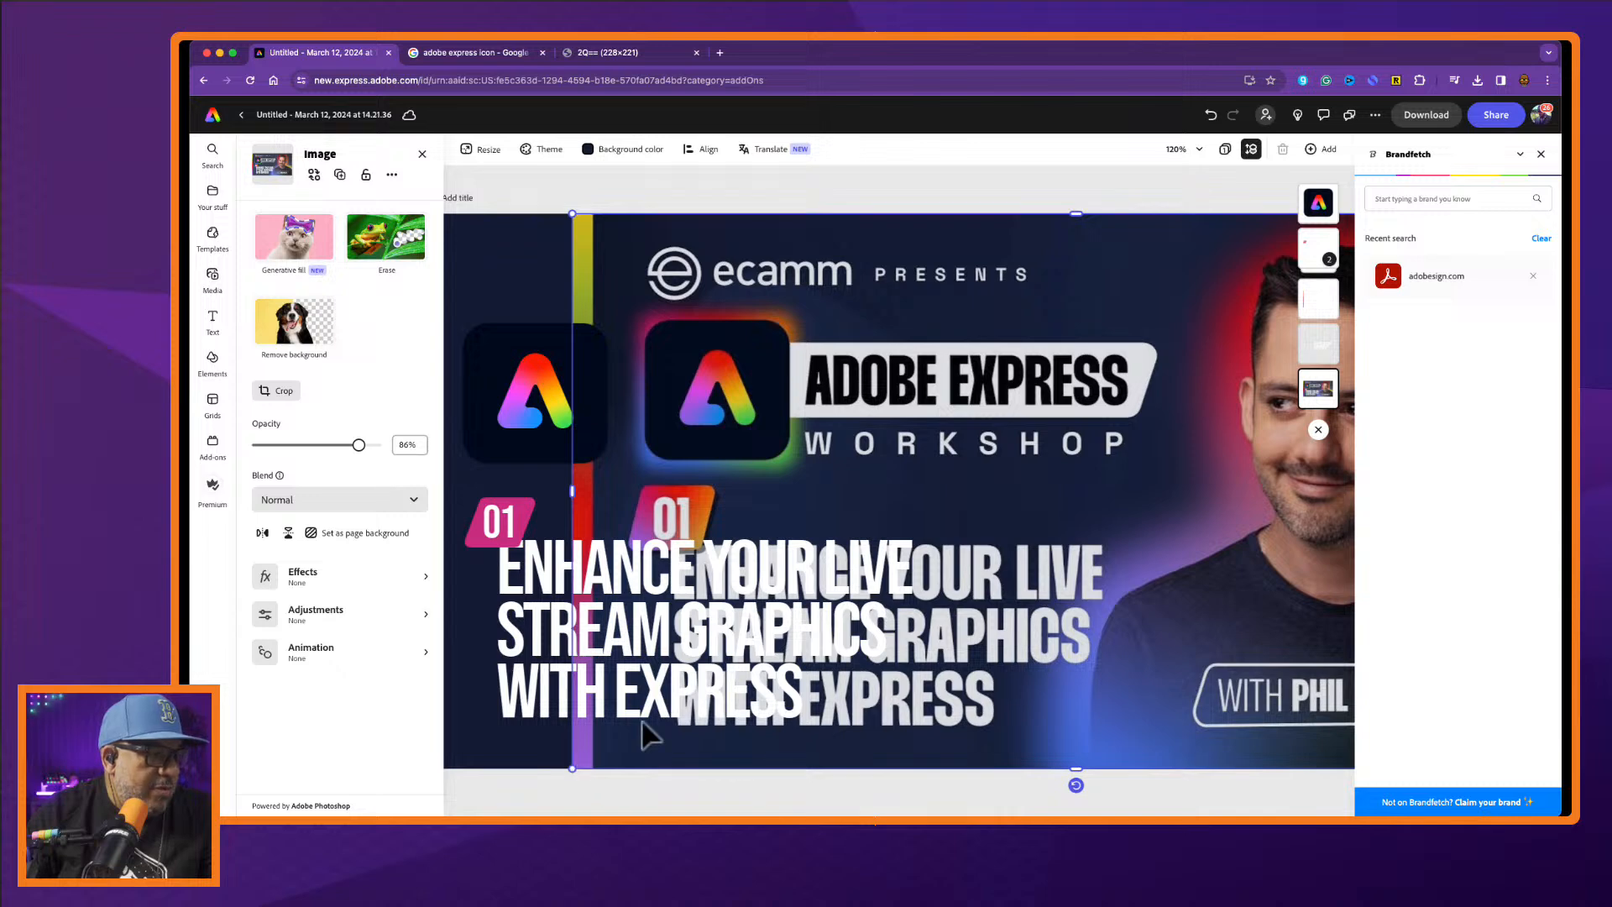
left_click(1005, 432)
left_click_drag(1005, 433, 875, 430)
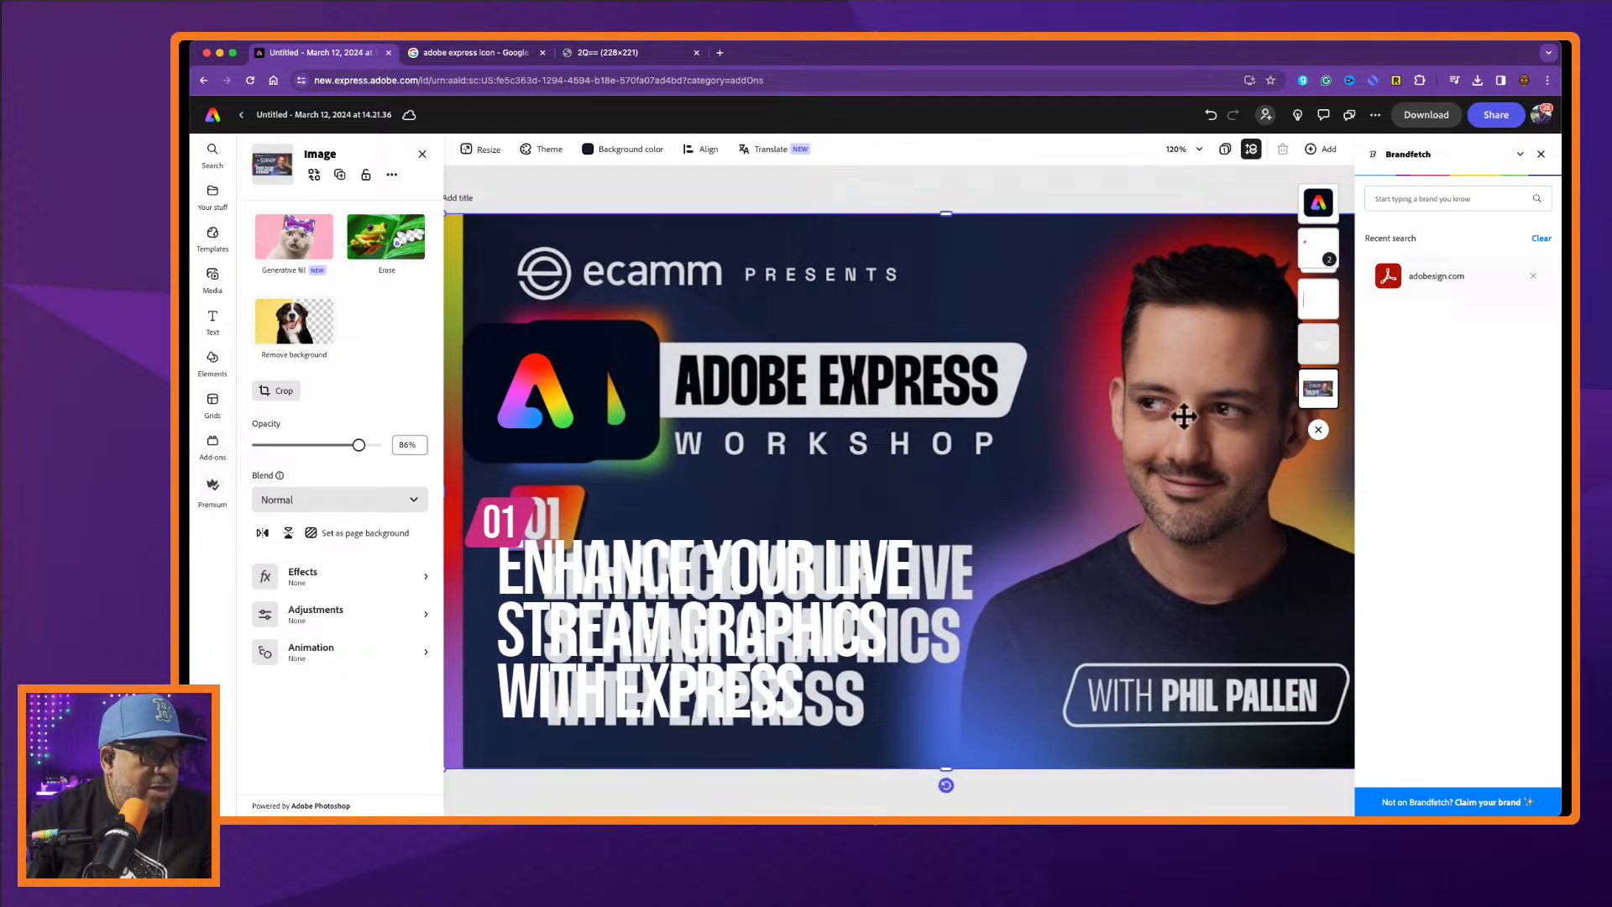
left_click(1180, 150)
left_click(1129, 302)
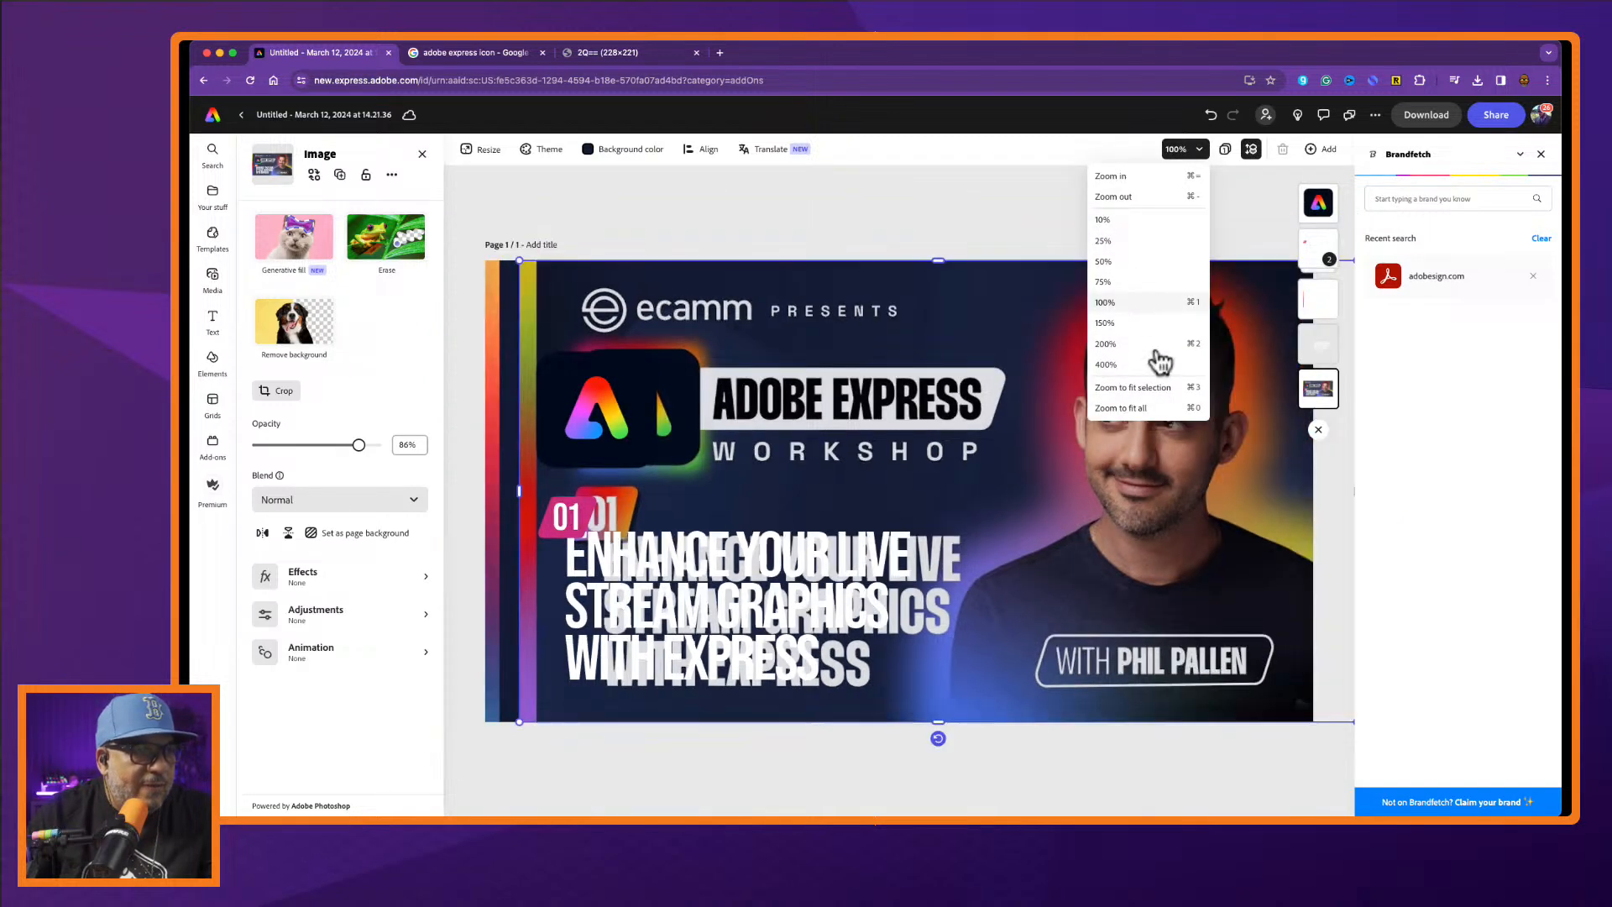
left_click(1268, 582)
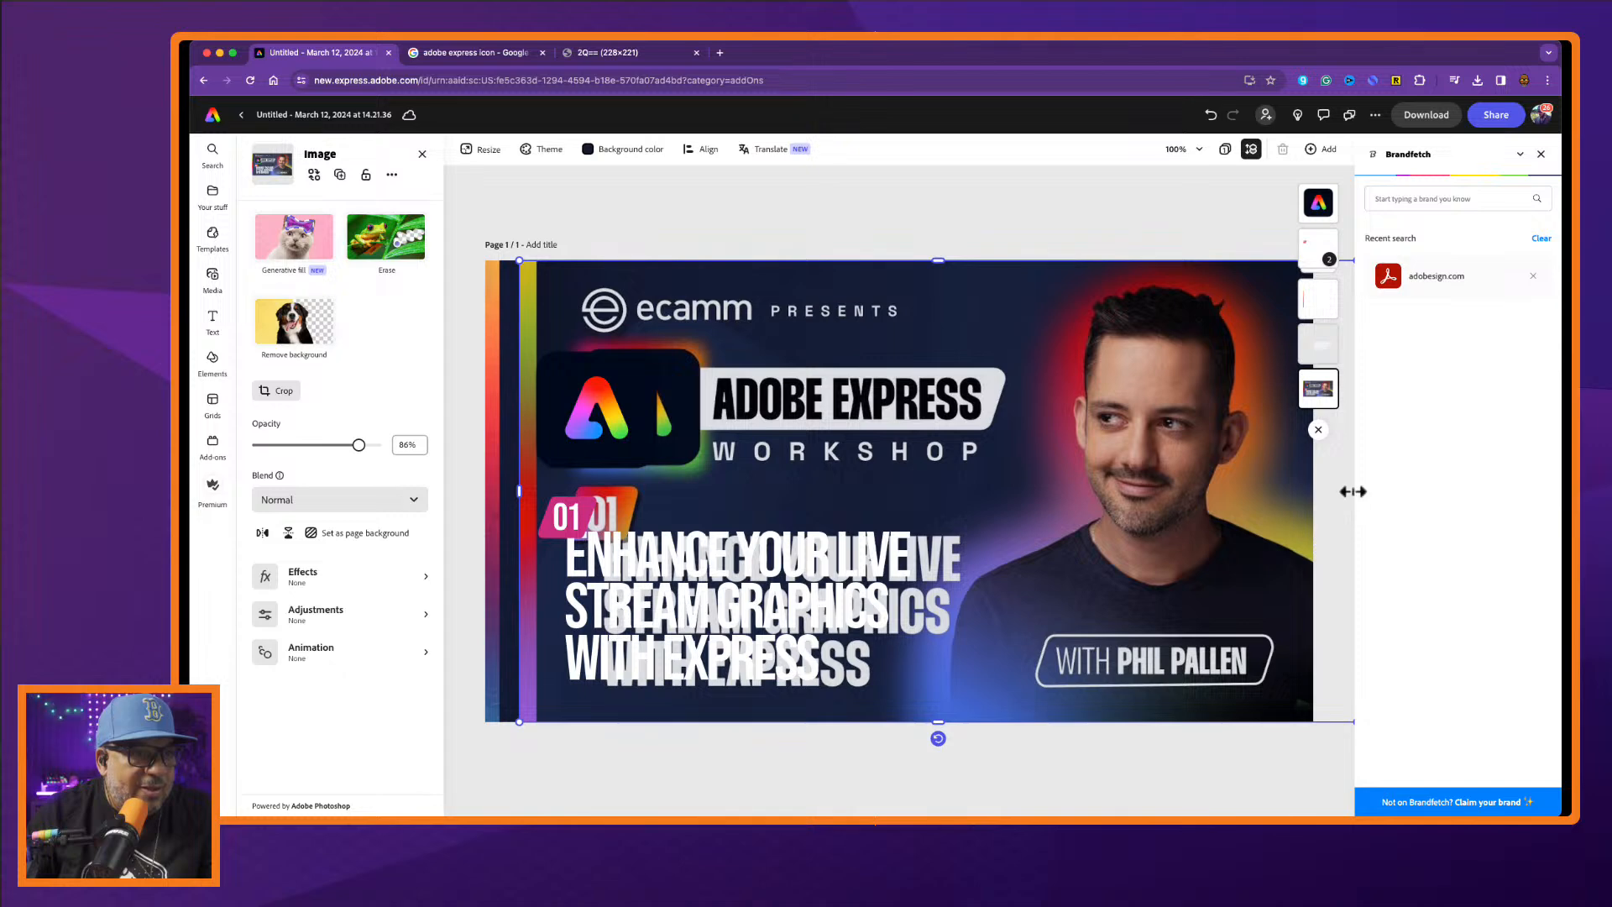
left_click_drag(1353, 491, 1306, 504)
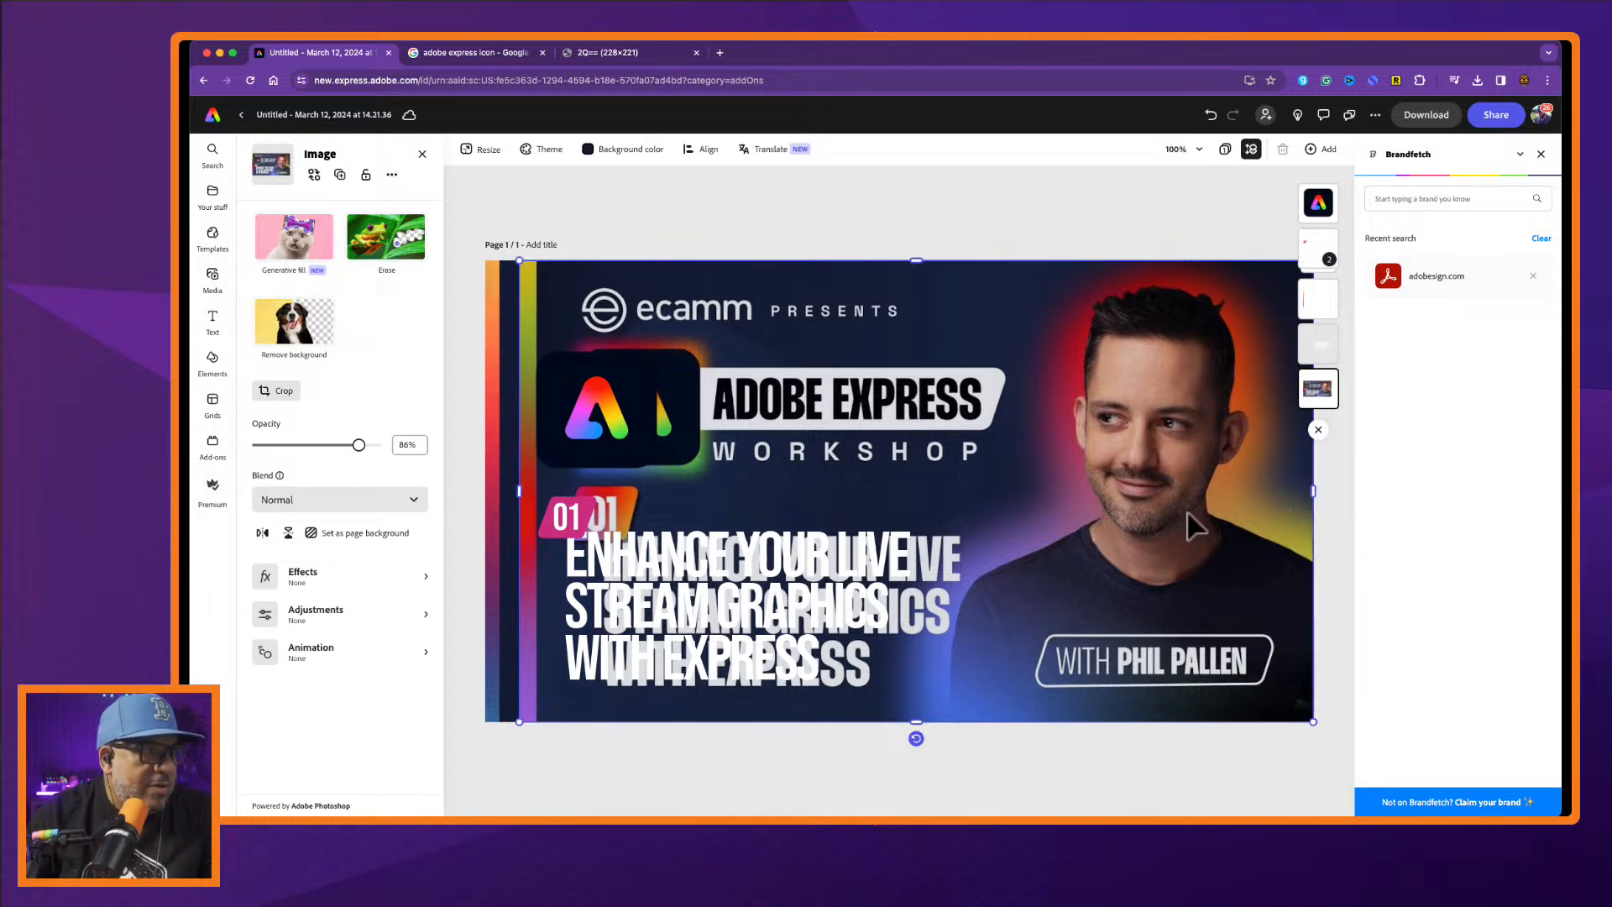
Replace the cropped reference image with a fresh copy of the workshop image that covers the whole canvas.
key("Delete")
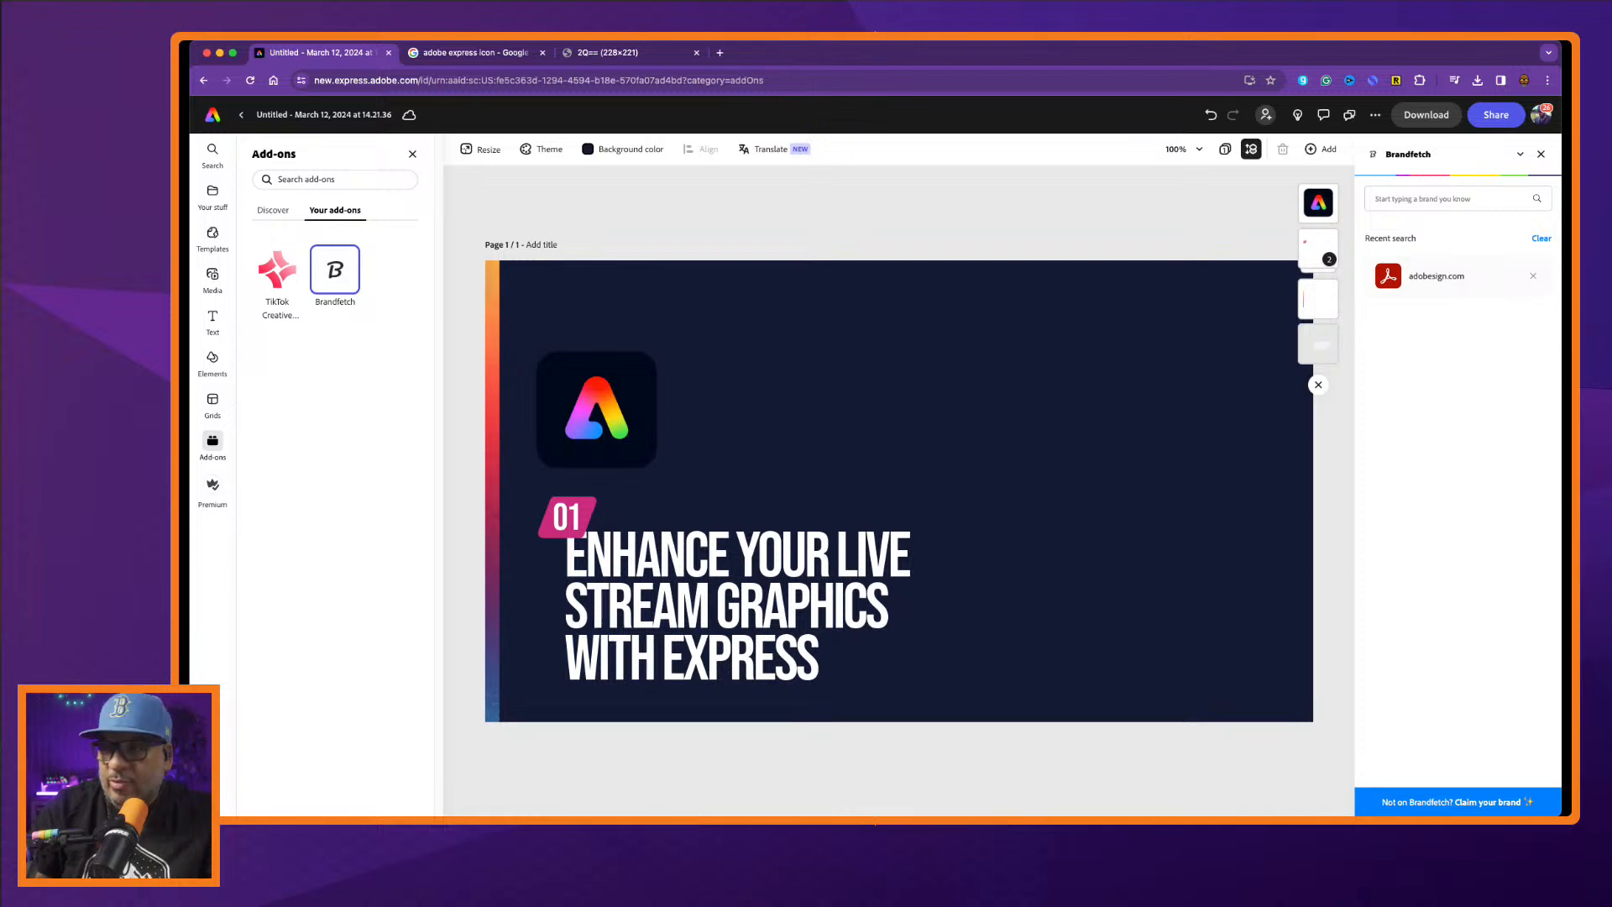
left_click_drag(1007, 806, 981, 415)
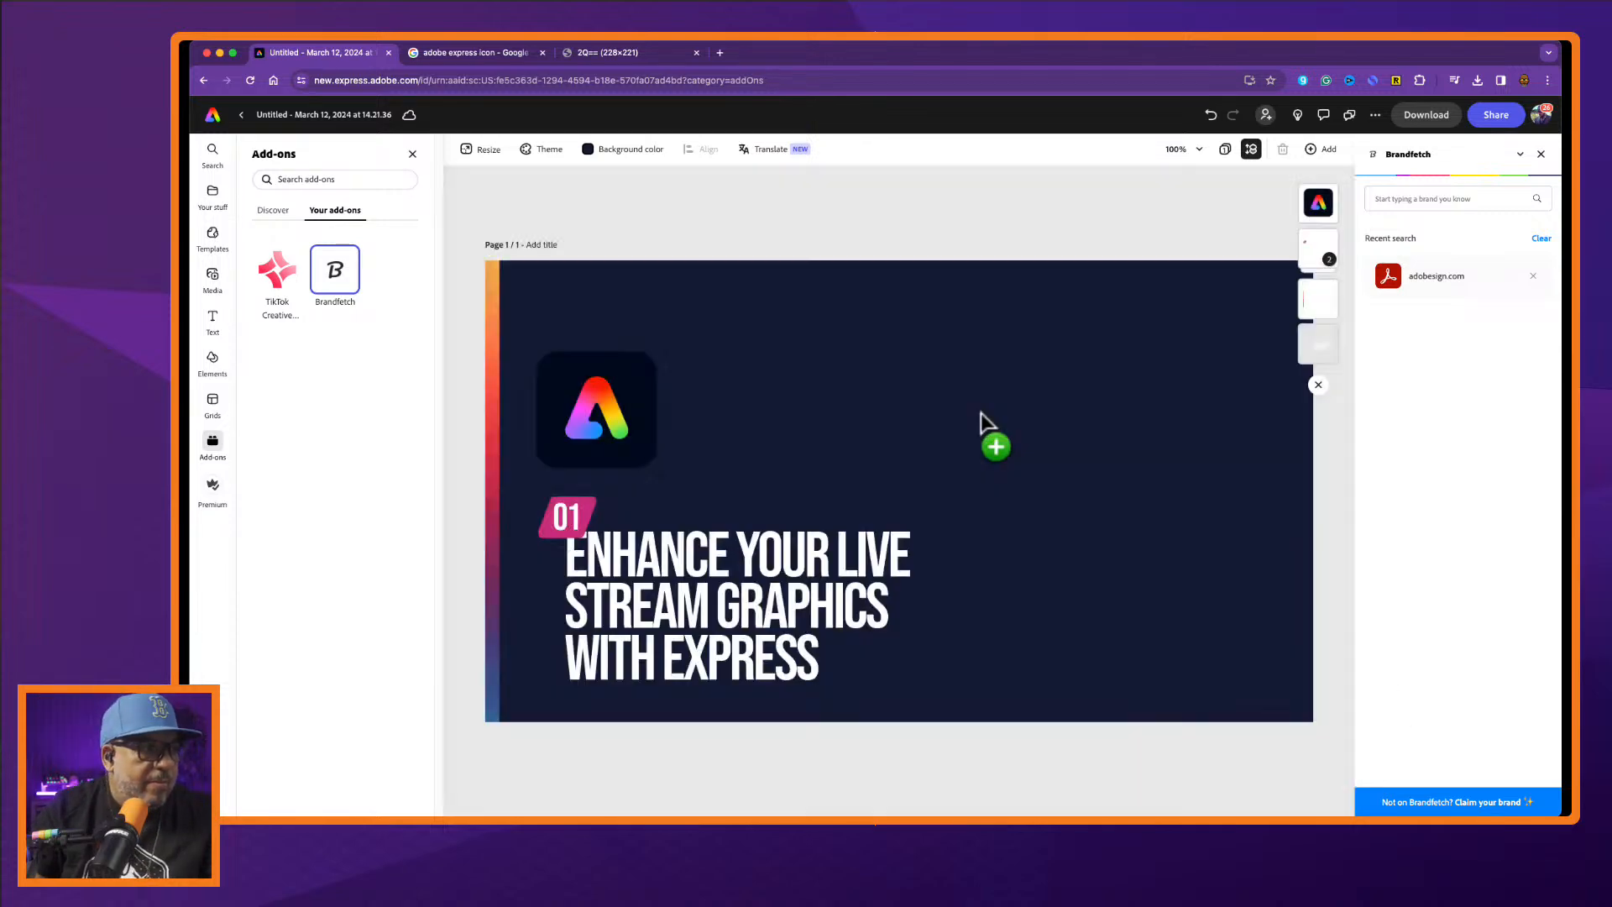
left_click_drag(1066, 494, 635, 363)
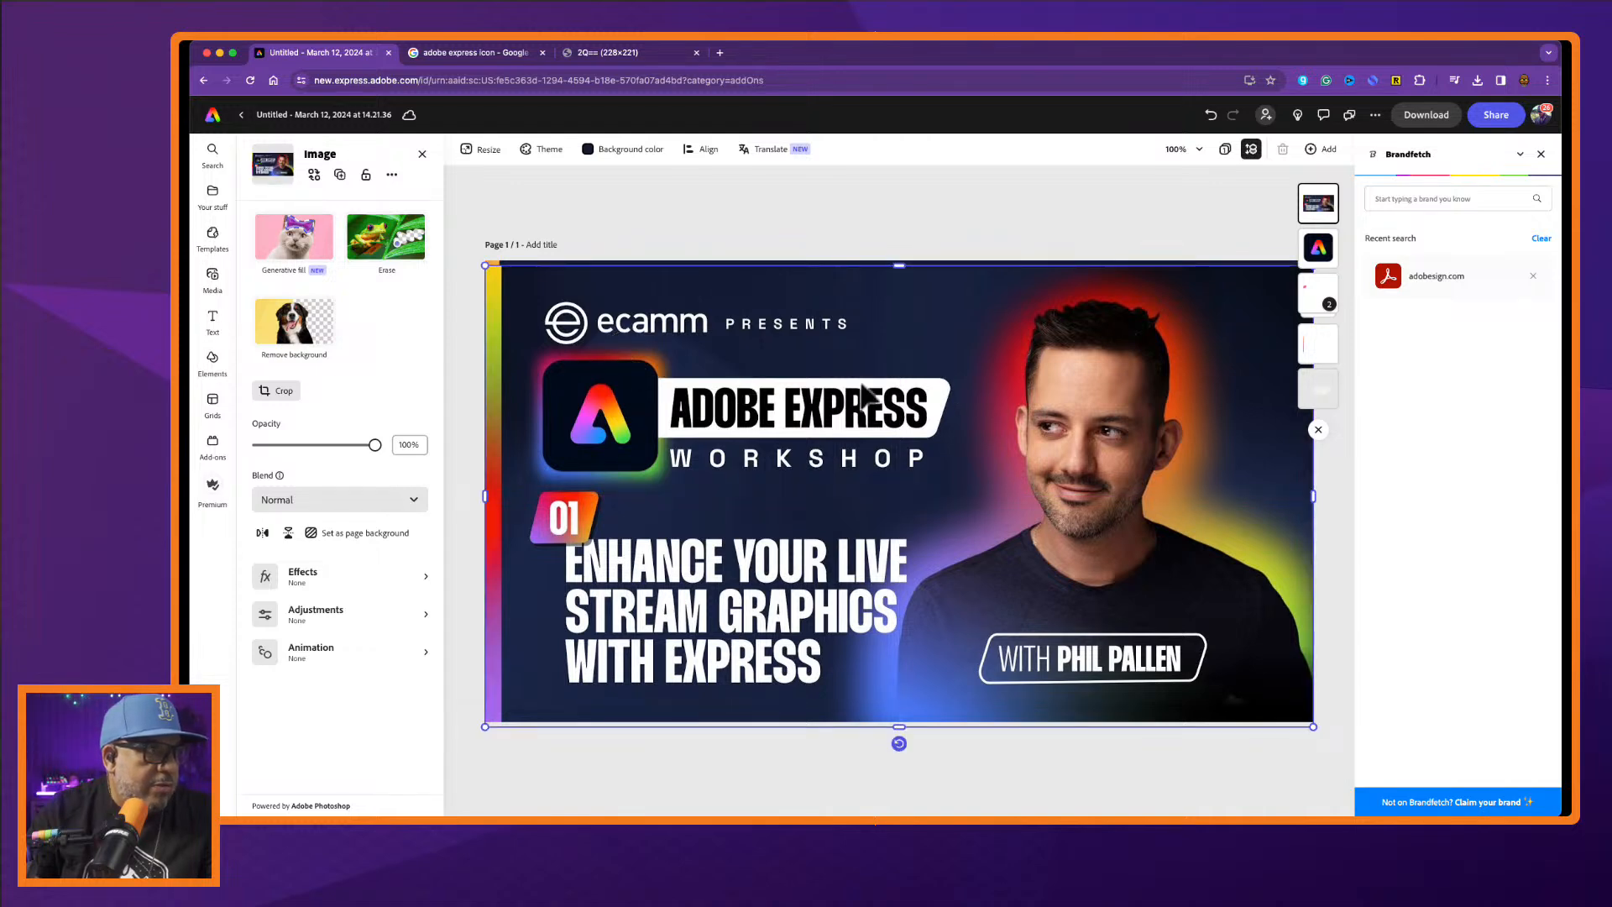
left_click_drag(1016, 394, 1019, 396)
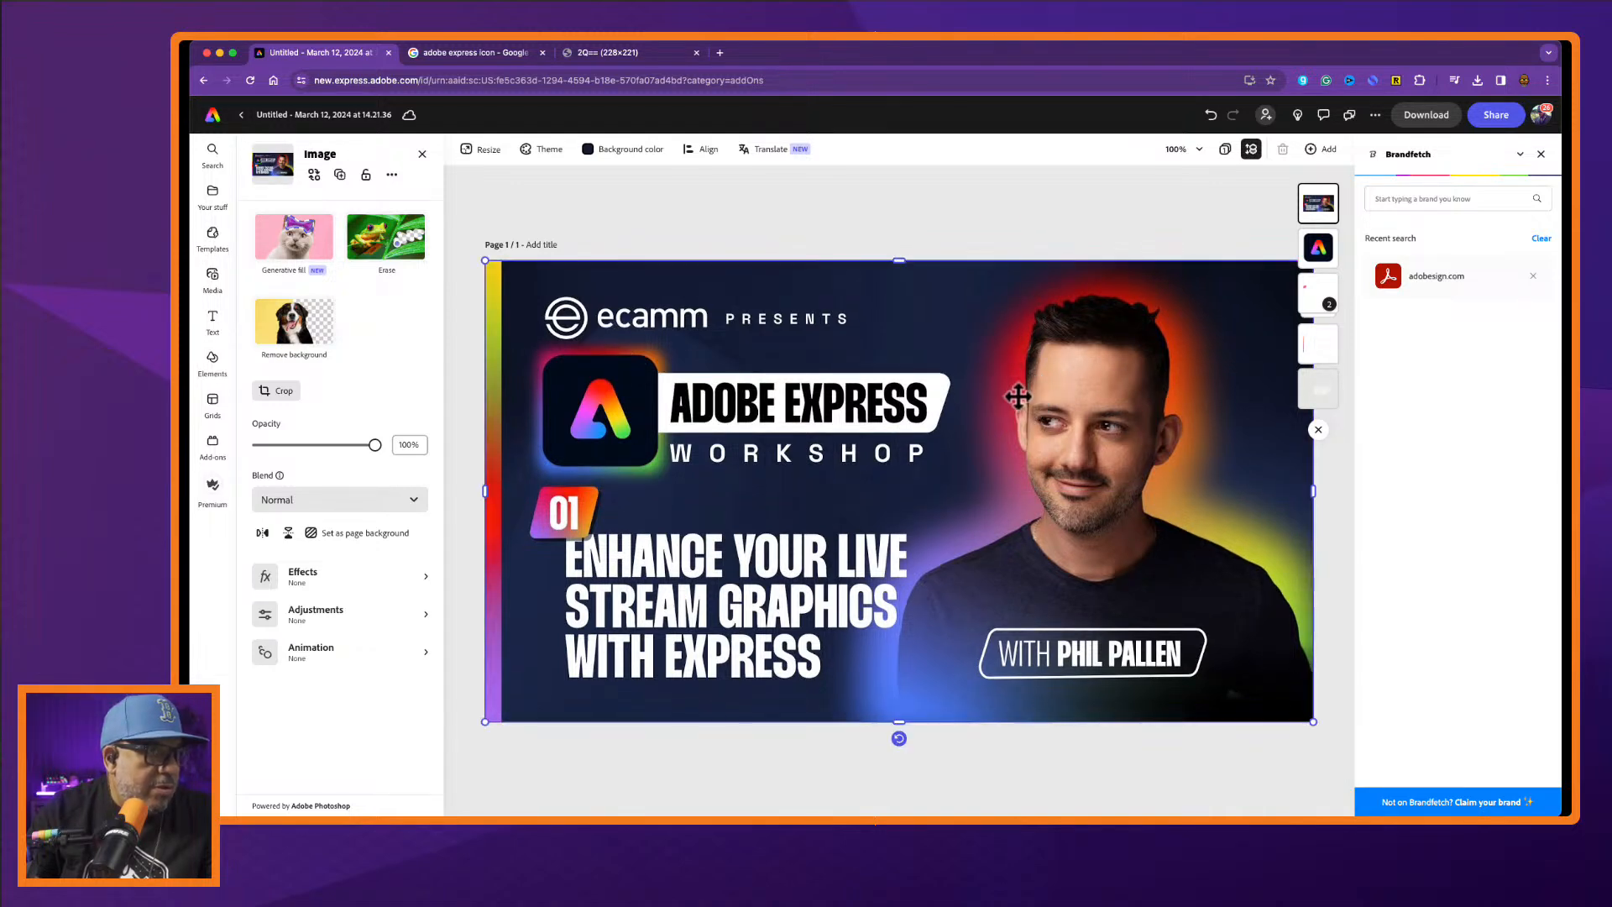
Send the new reference image to the bottom of the layer stack and lower its opacity to 13%.
left_click_drag(1320, 202, 1322, 404)
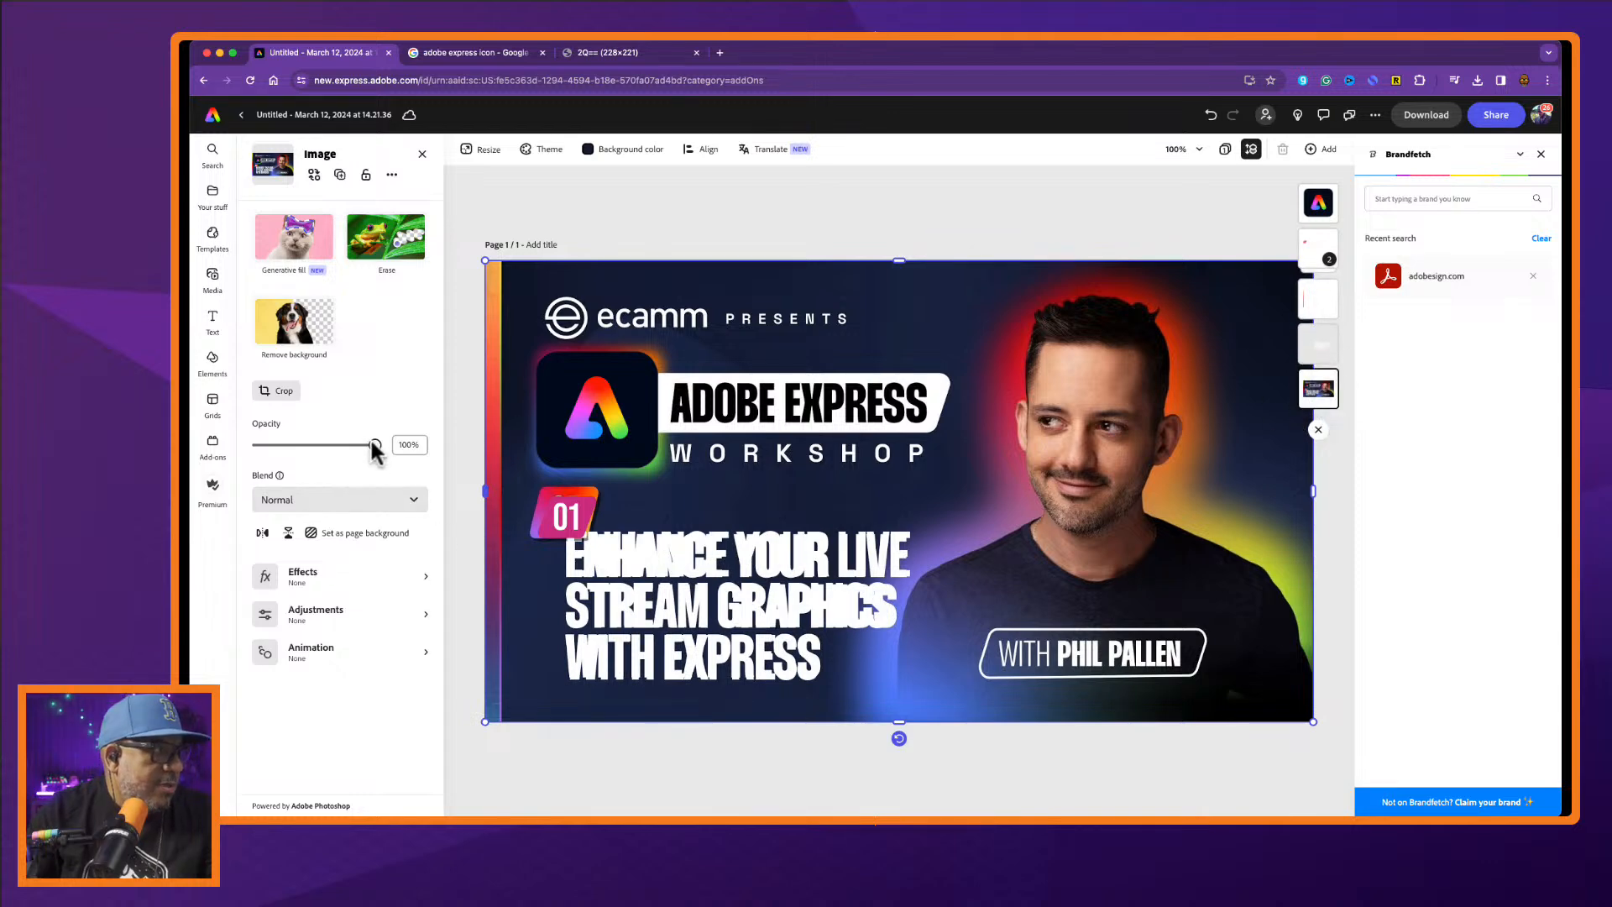
left_click_drag(371, 444, 271, 464)
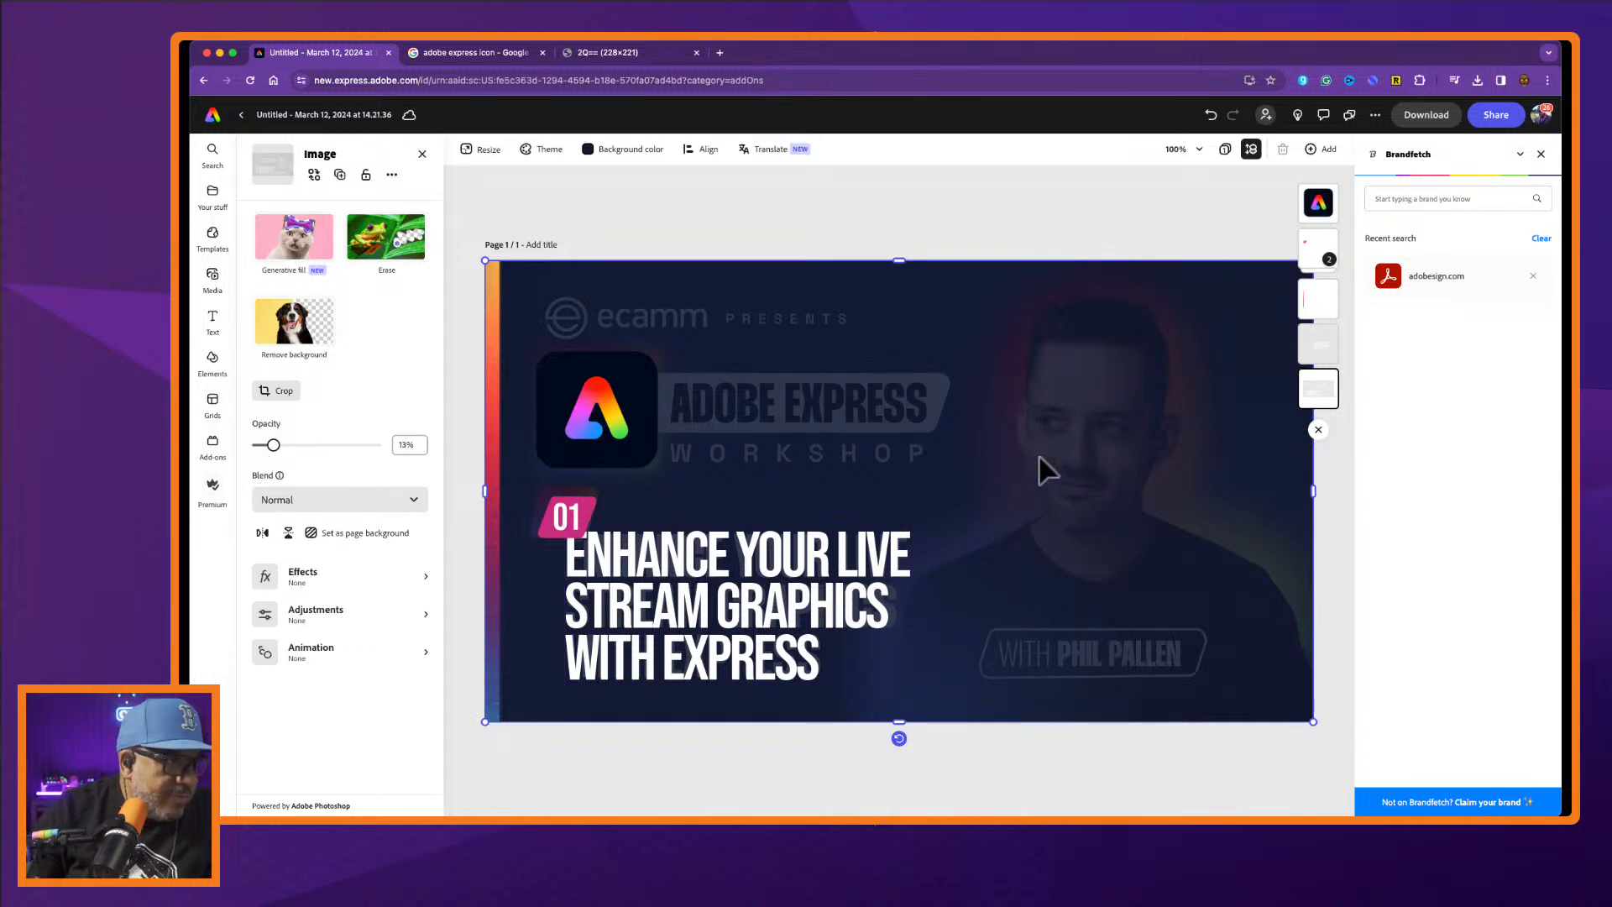
Enlarge the pink "01" badge slightly and shift it up so it sits just above the headline.
left_click(576, 521)
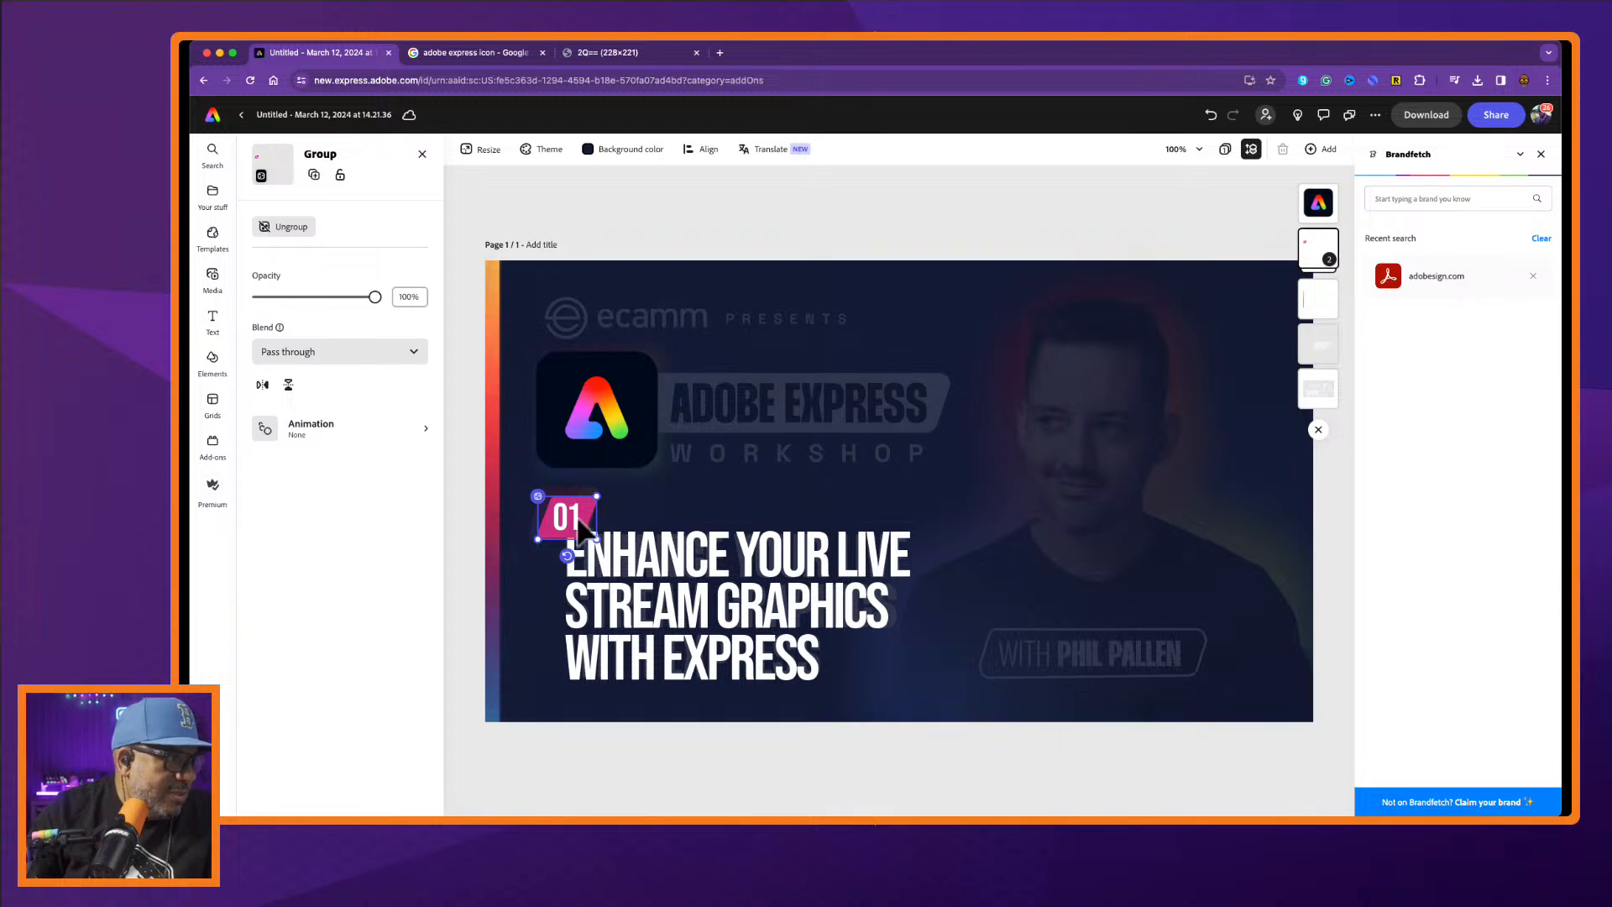
mouse_move(557, 509)
left_mouse_down()
mouse_move(565, 496)
mouse_move(578, 508)
left_mouse_up()
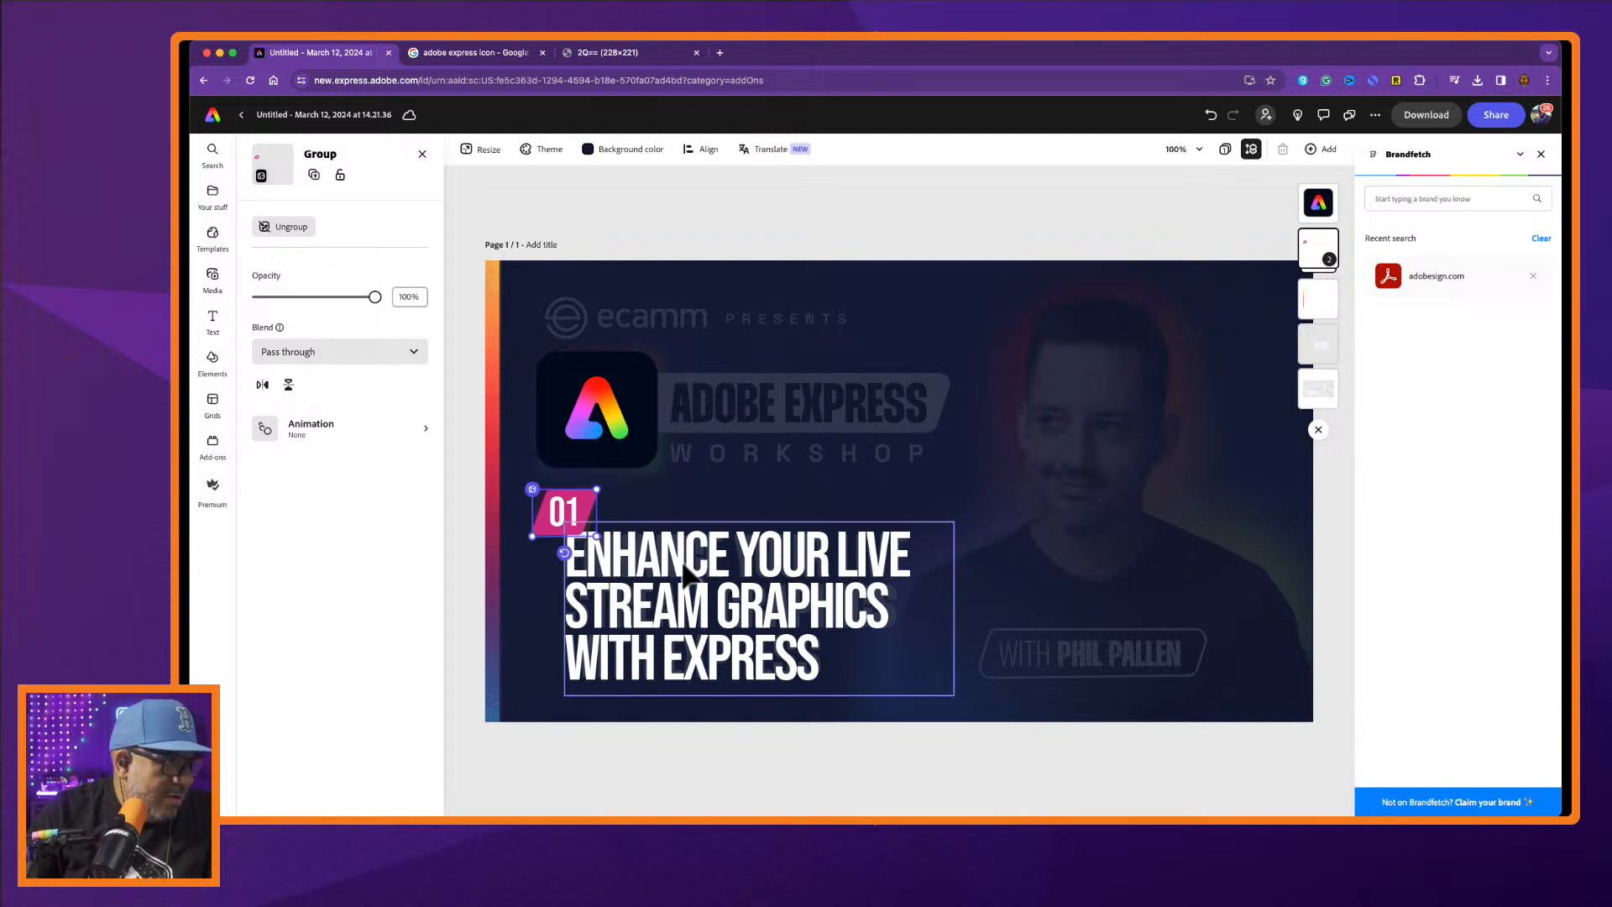
left_click(840, 514)
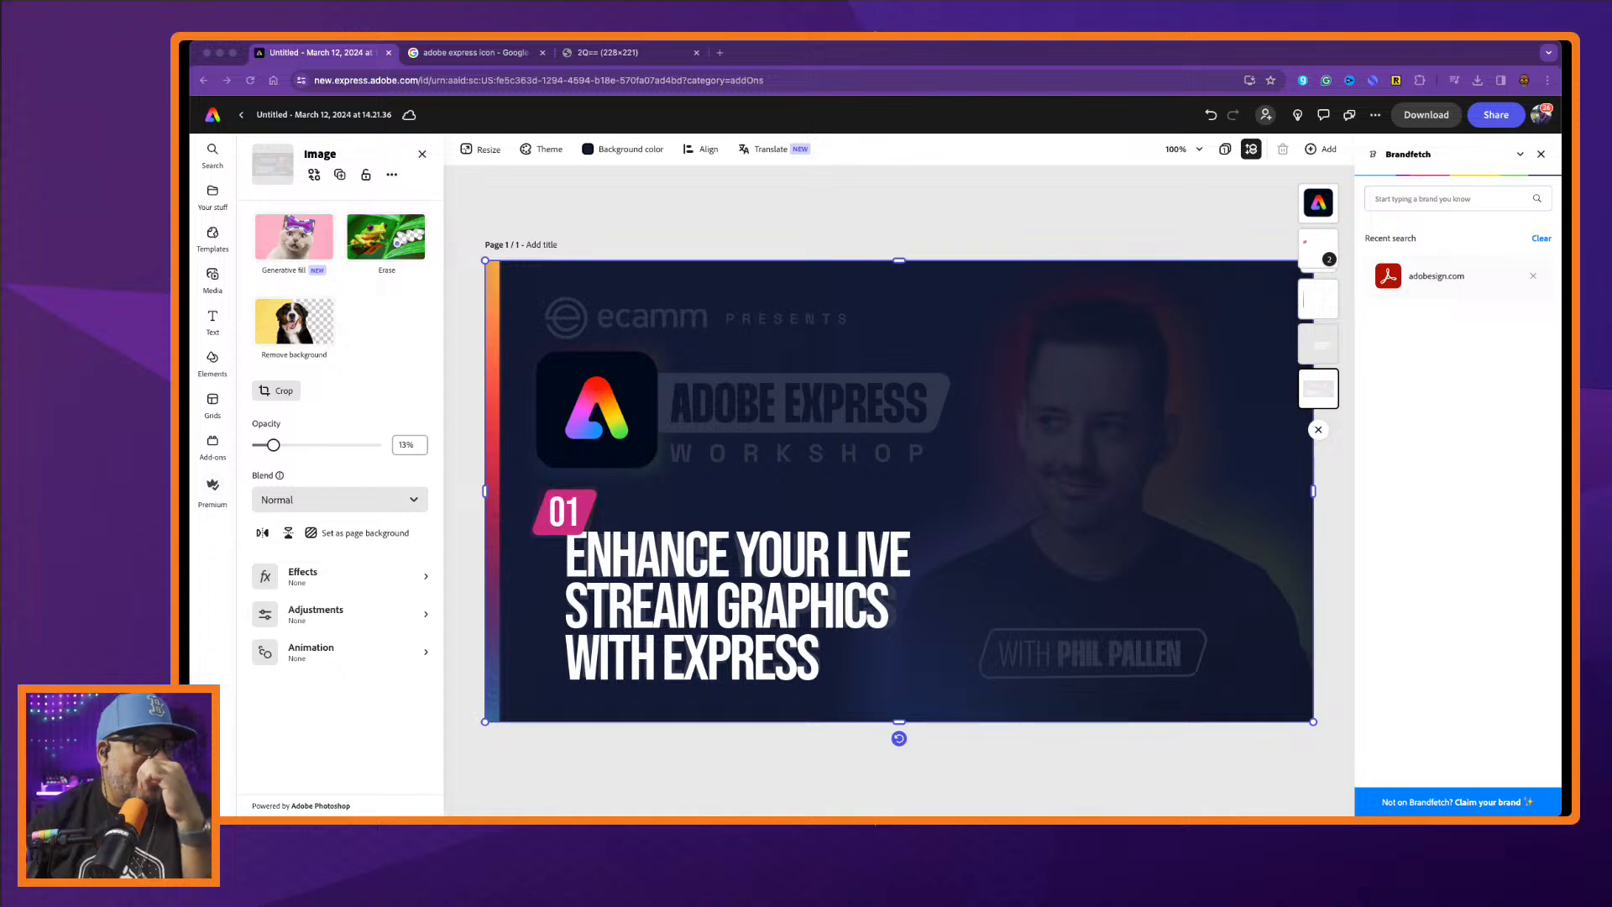
left_click(241, 716)
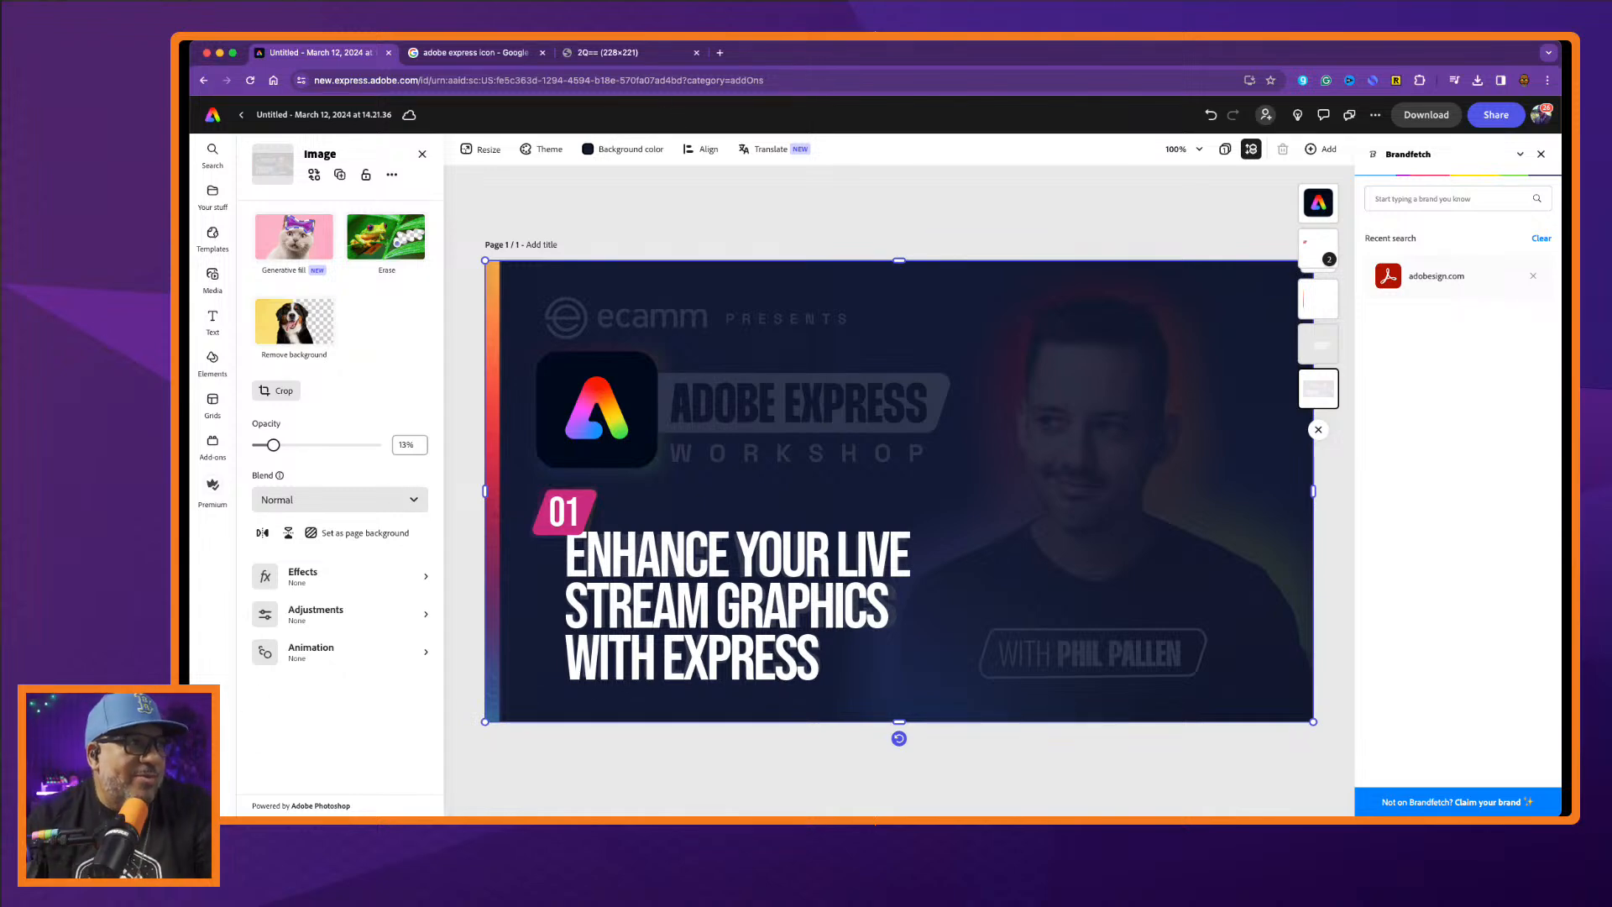
key("super+Tab")
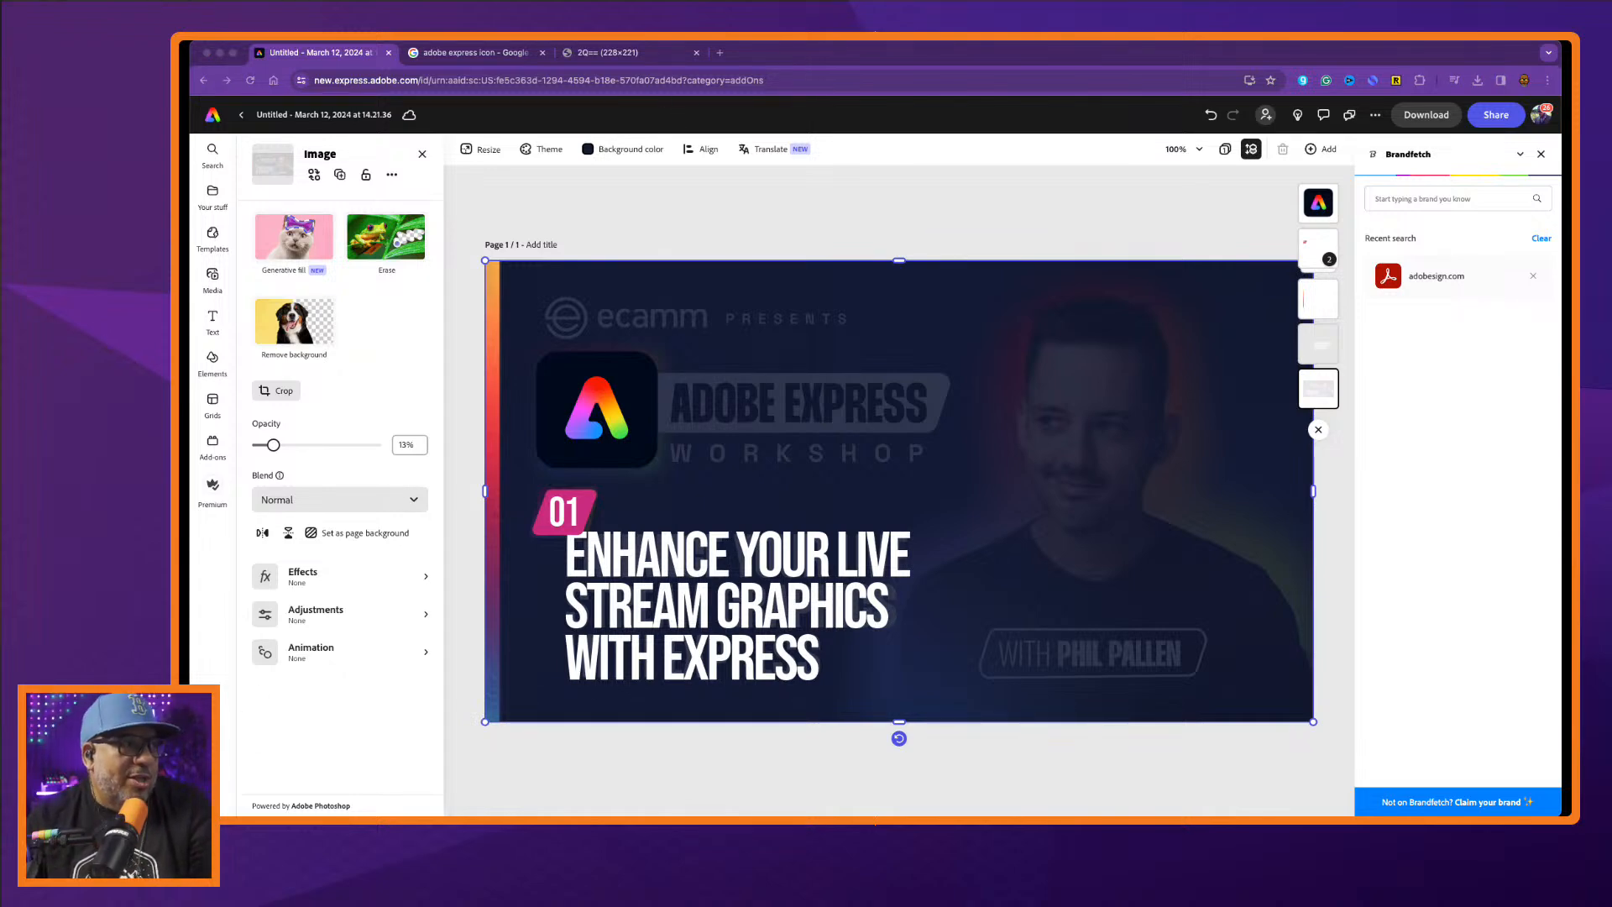
left_click(248, 762)
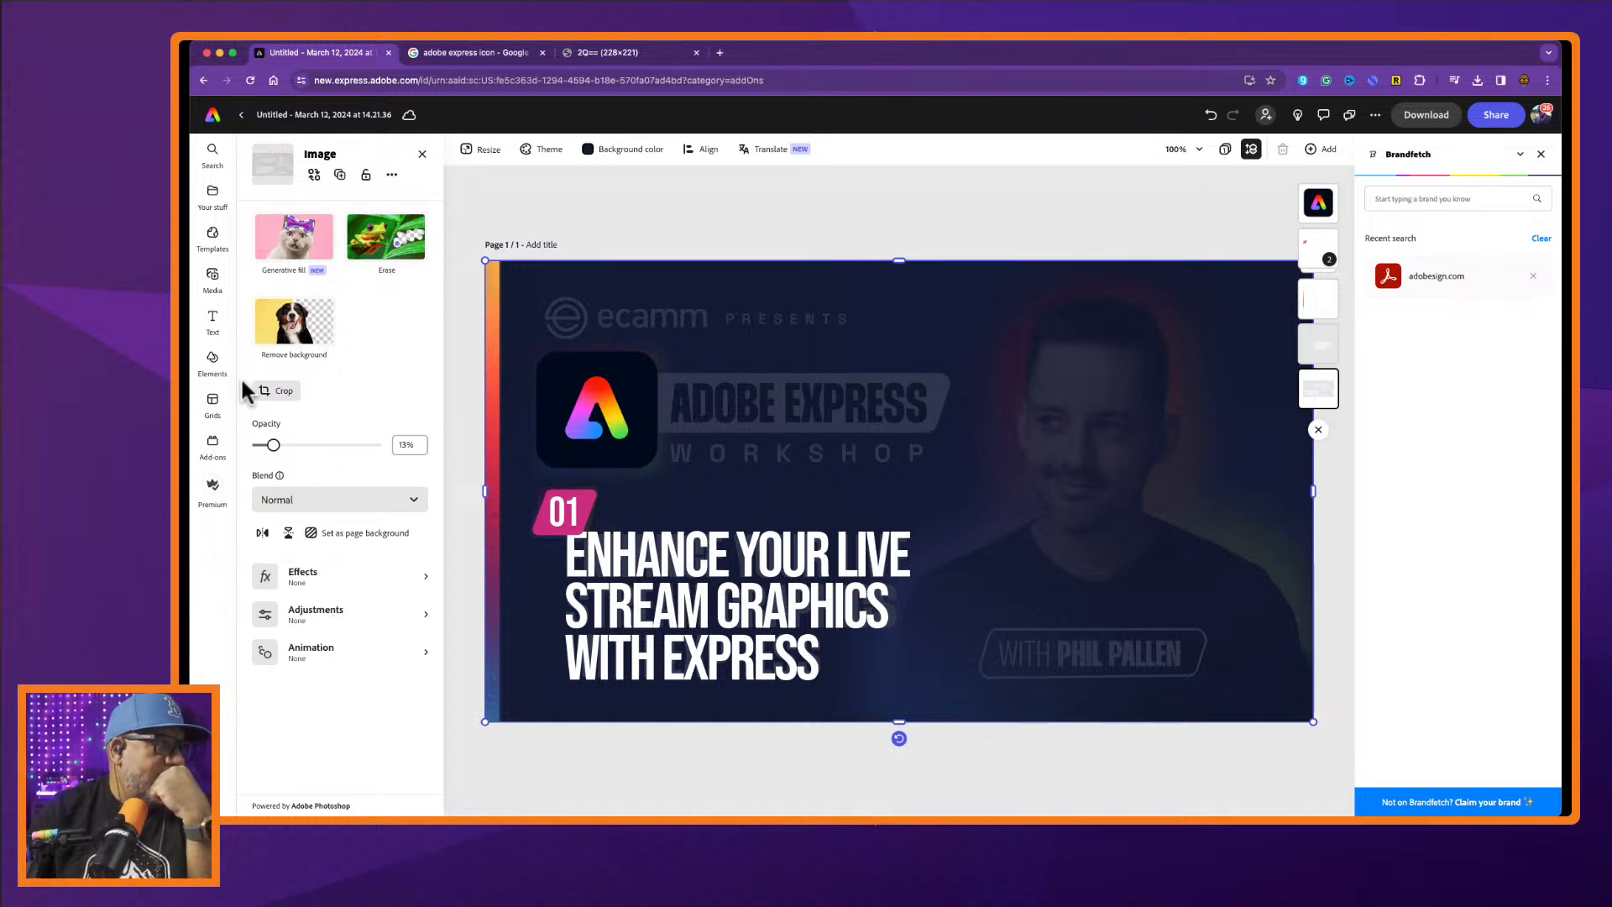
Add a text object reading "ADOBE EXPRESS" and place it just below the reference image's faded title.
left_click(212, 317)
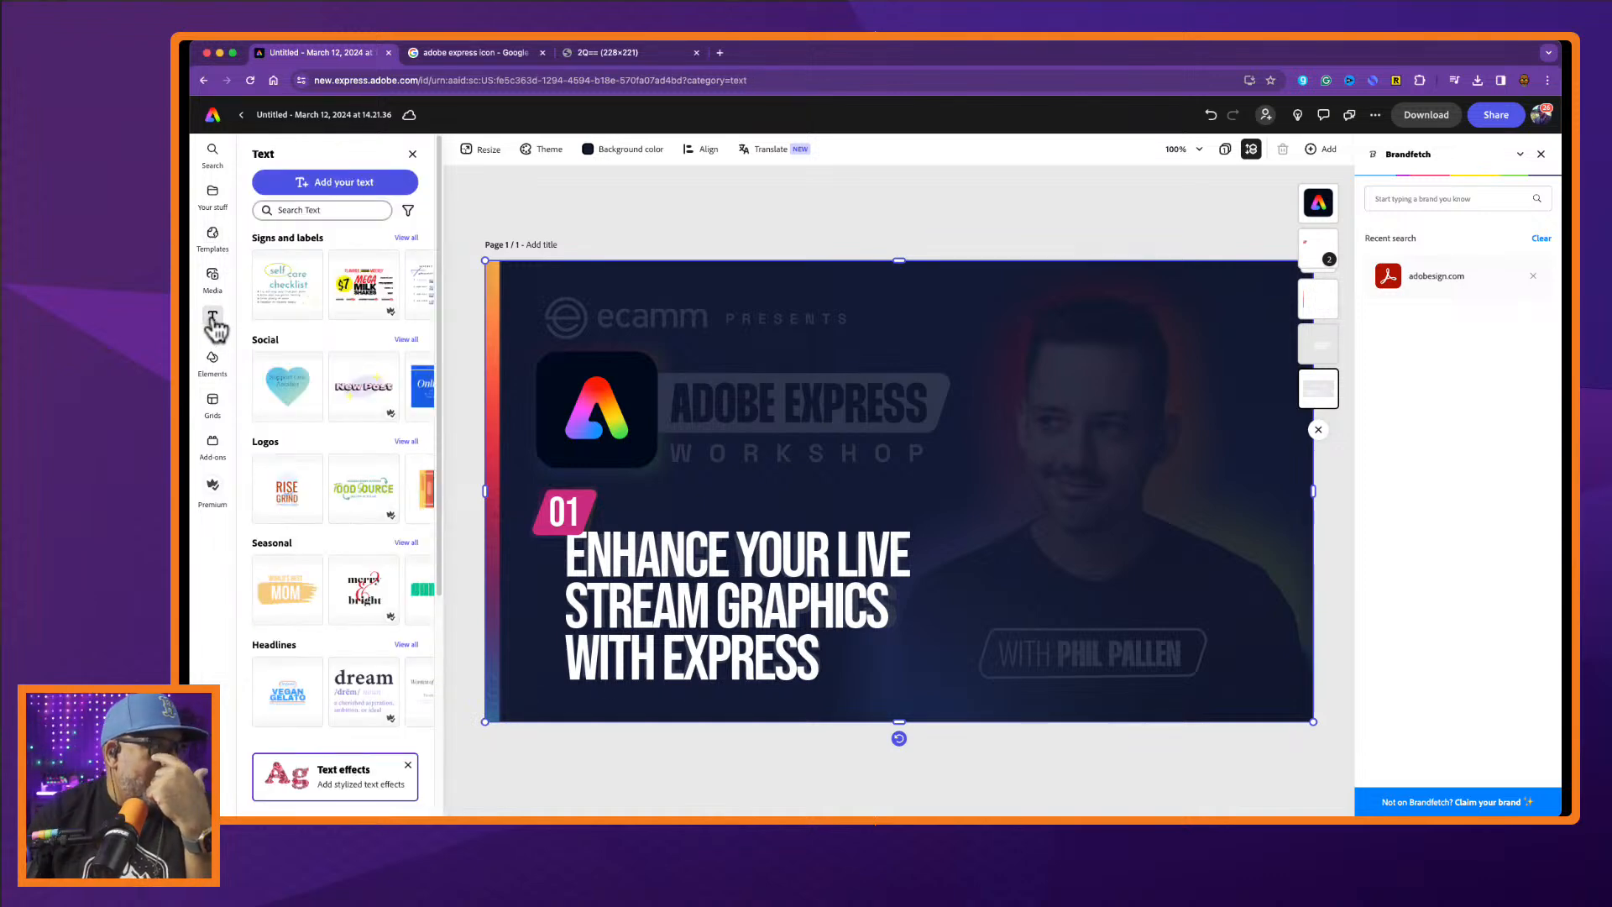
left_click(340, 183)
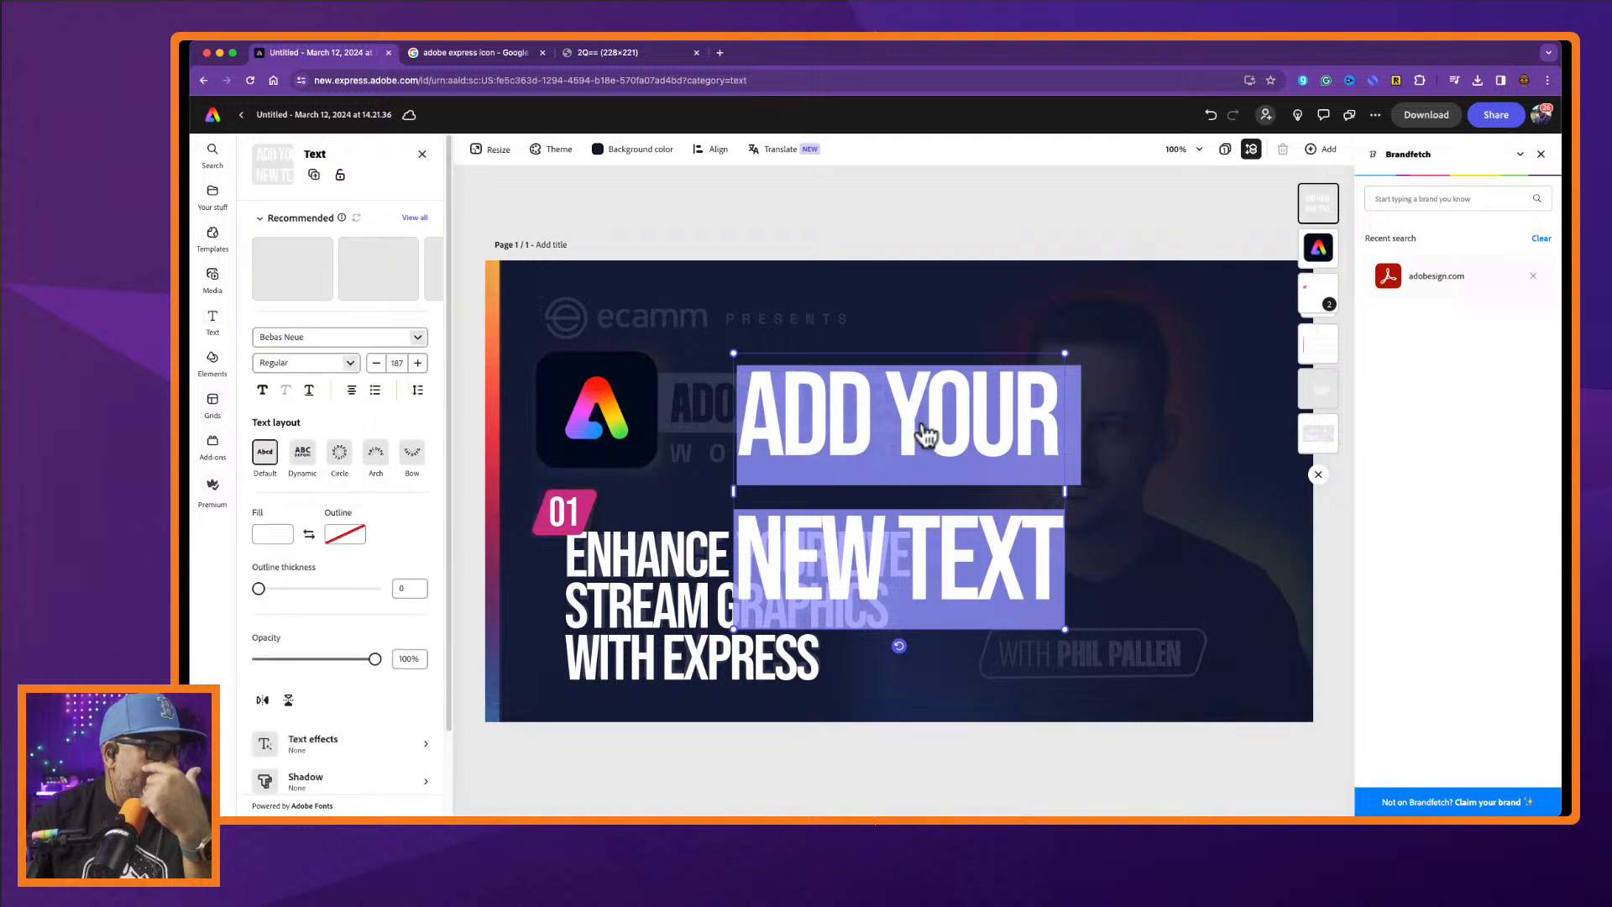
type("ADOBE")
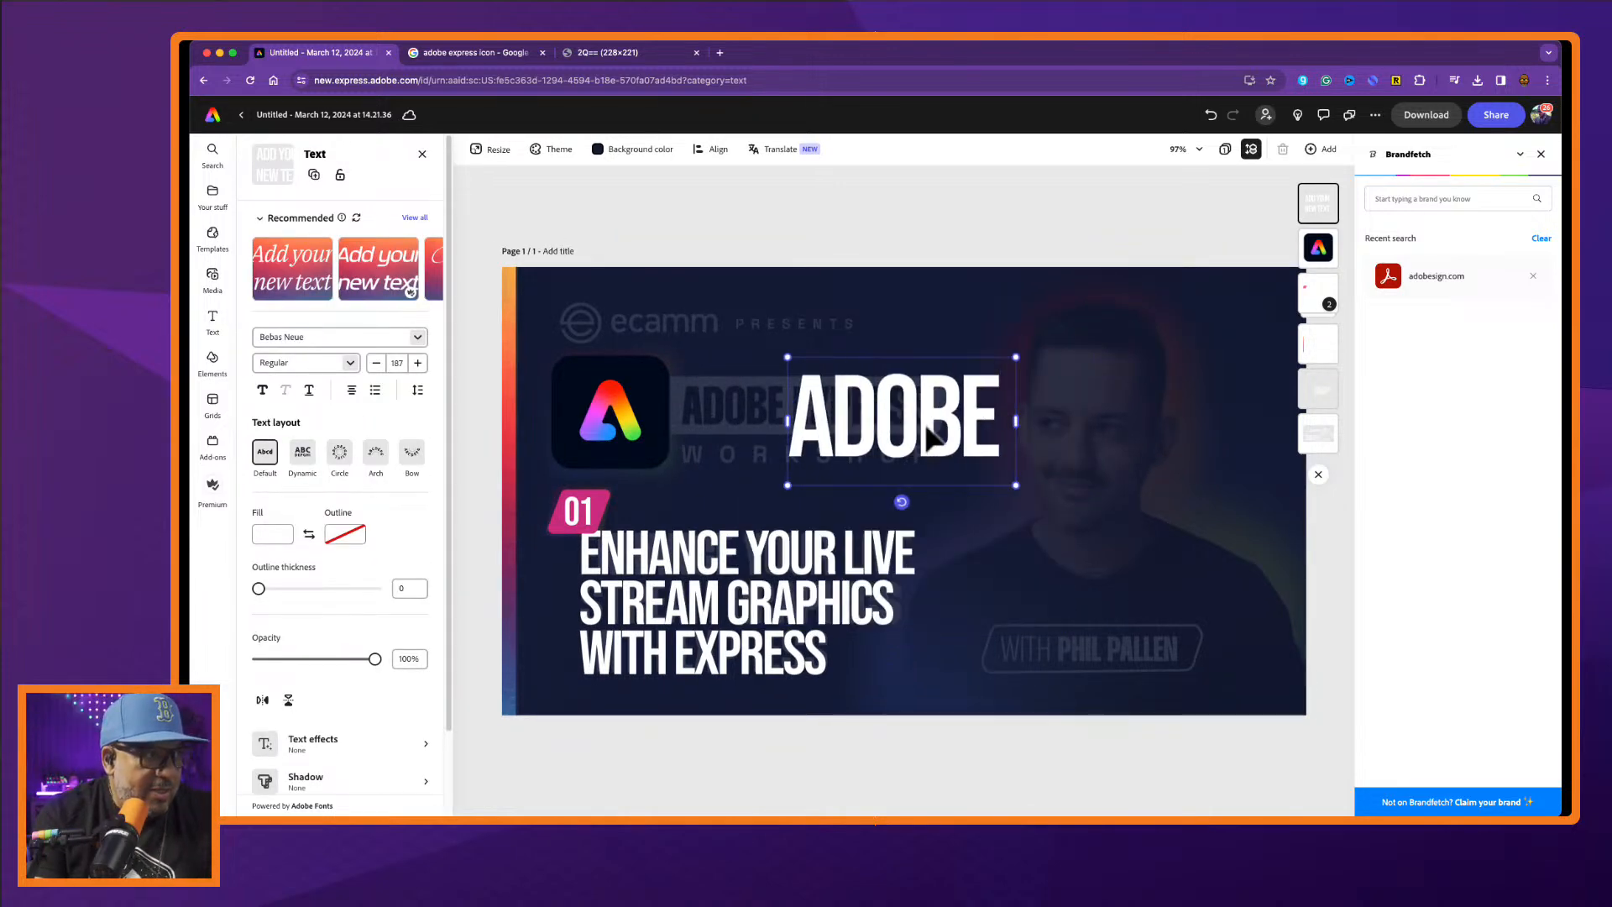
type(" EXPRESS")
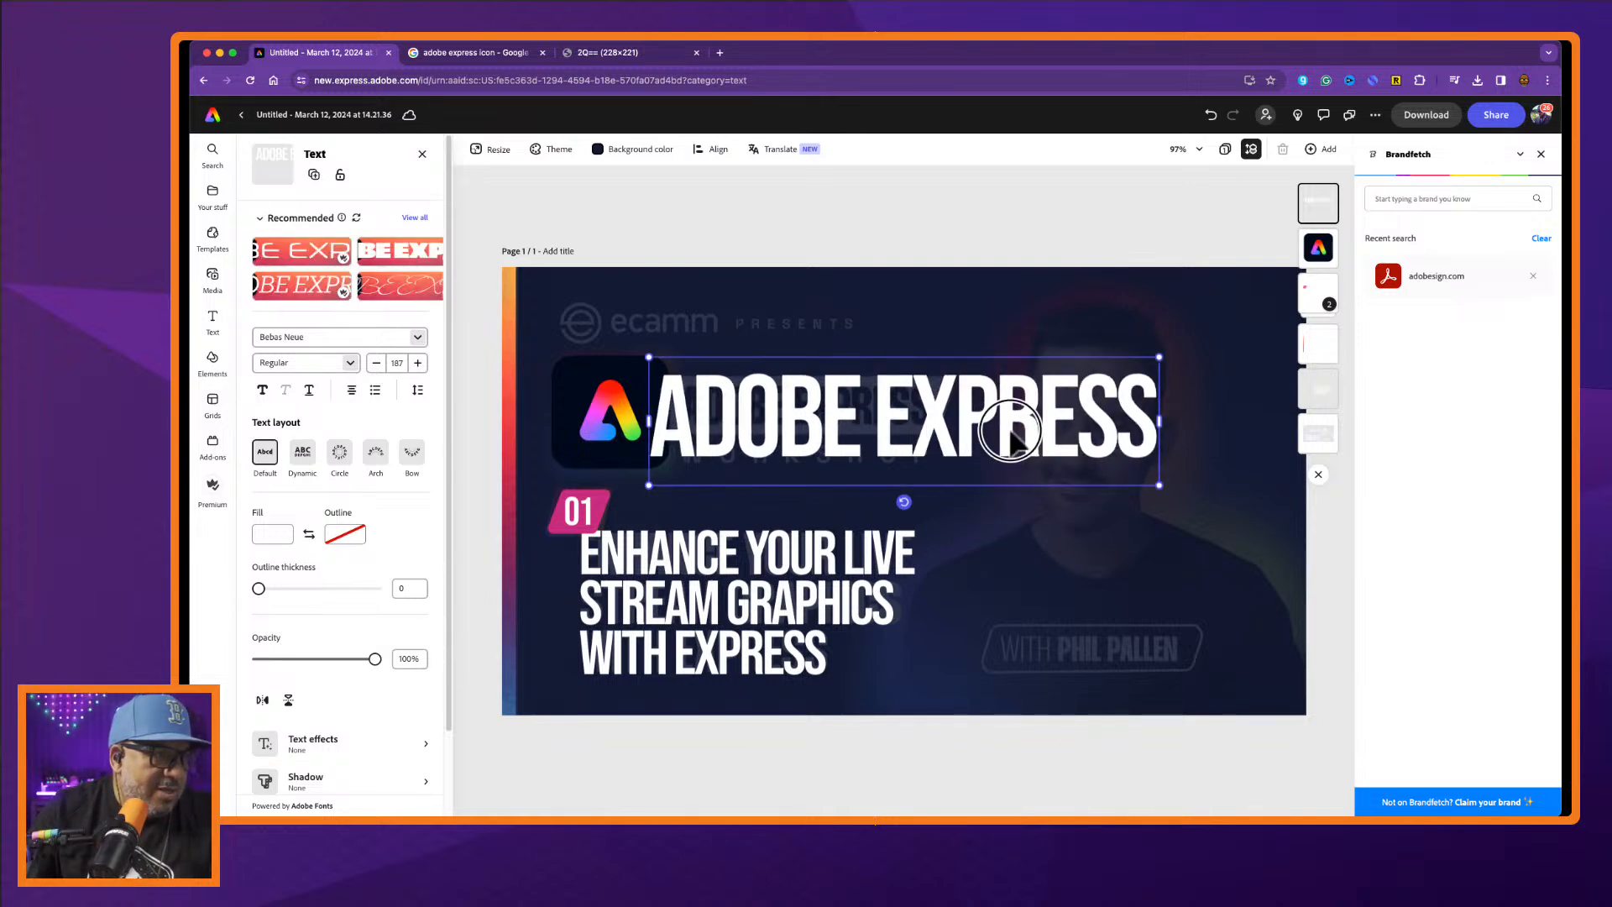
left_click_drag(1018, 436, 1079, 518)
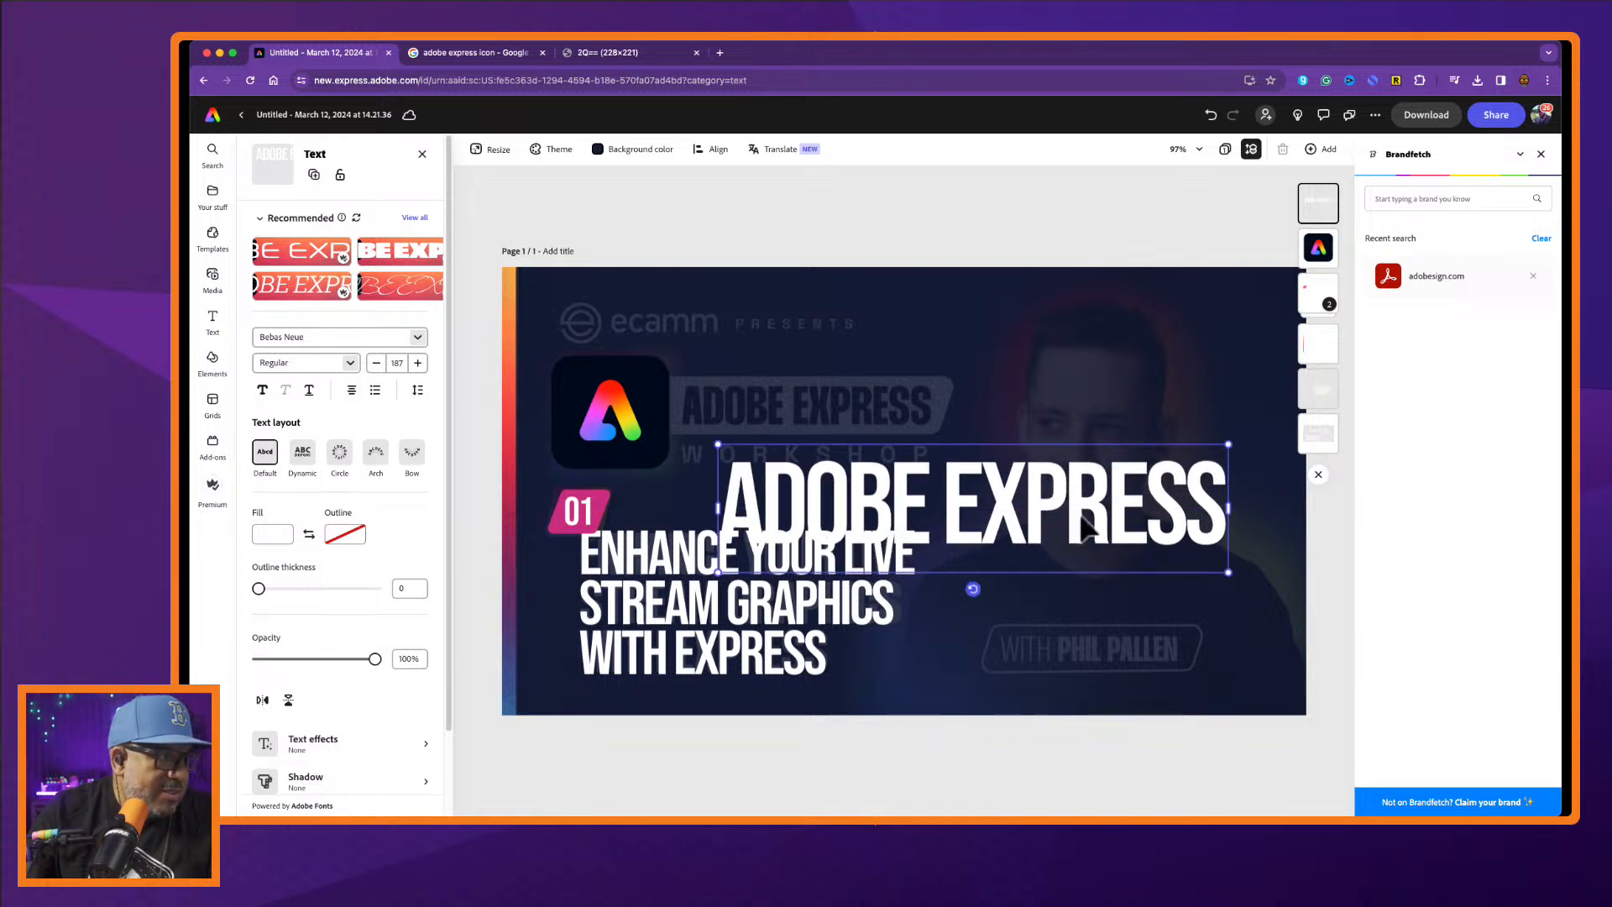
Search the fonts for Helvetica and try PF Hellenica on the ADOBE EXPRESS text.
left_click(319, 336)
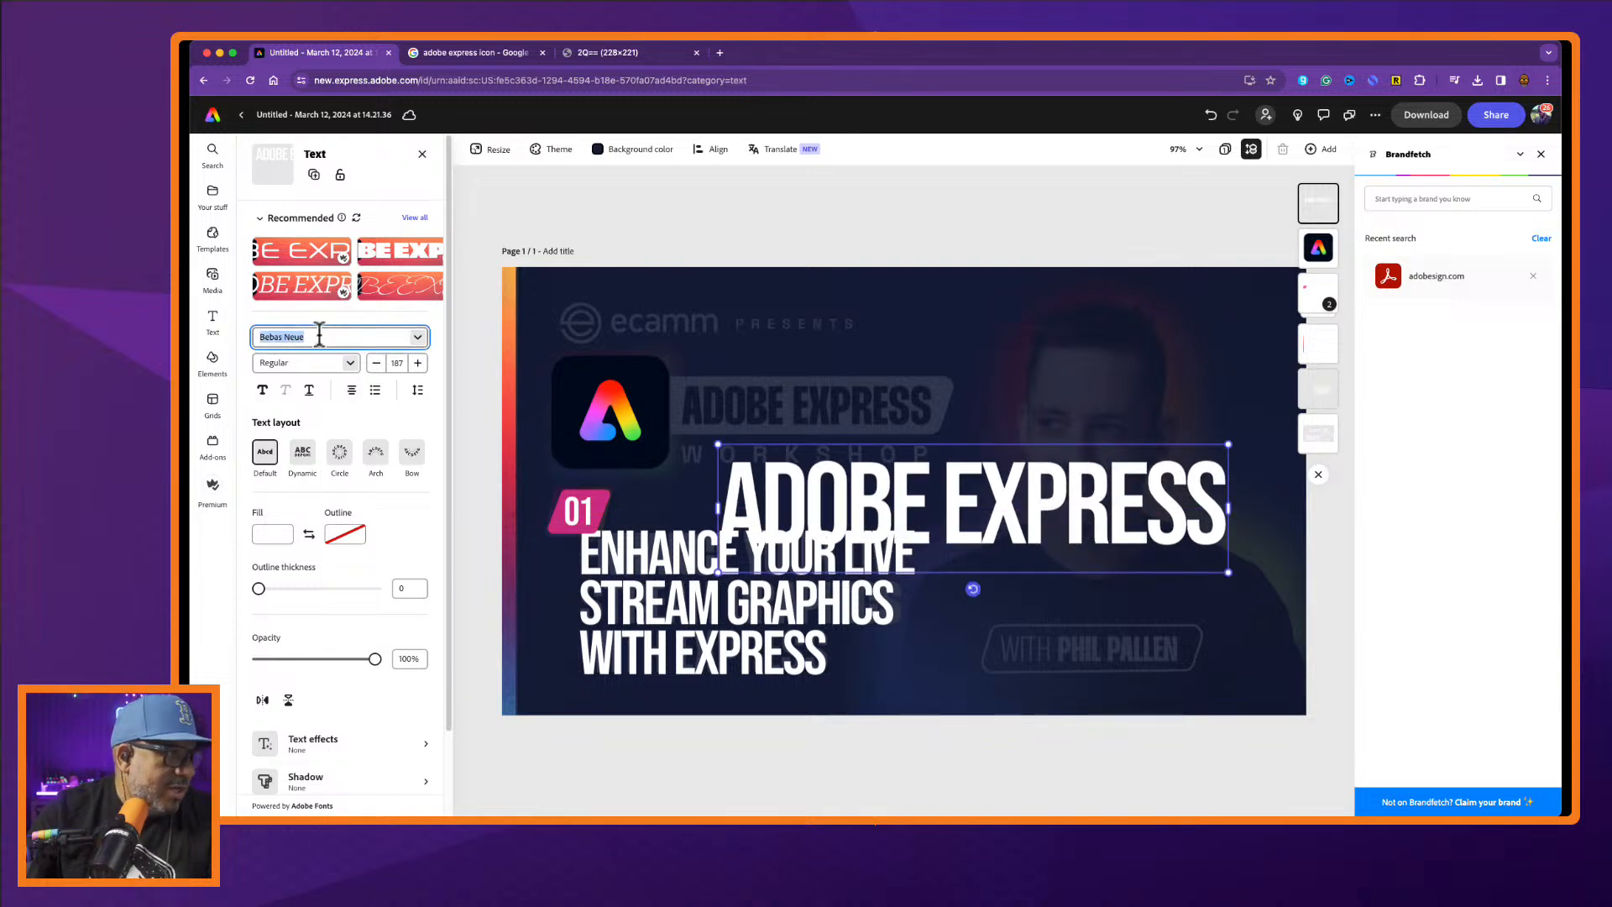
type("HELV")
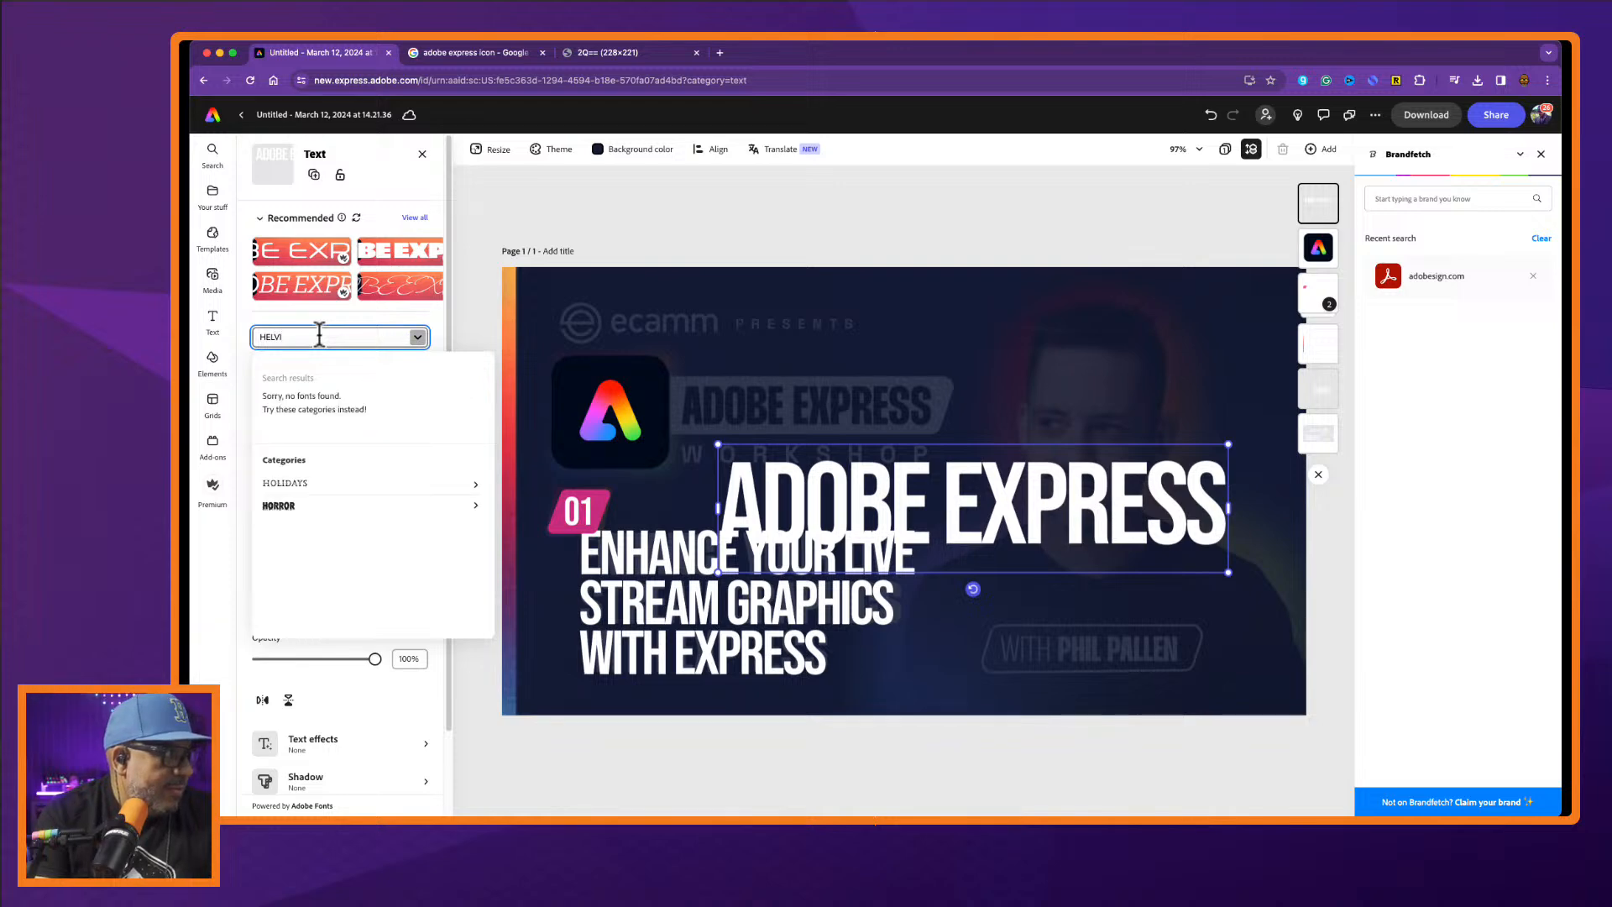
type("I")
key("BackSpace")
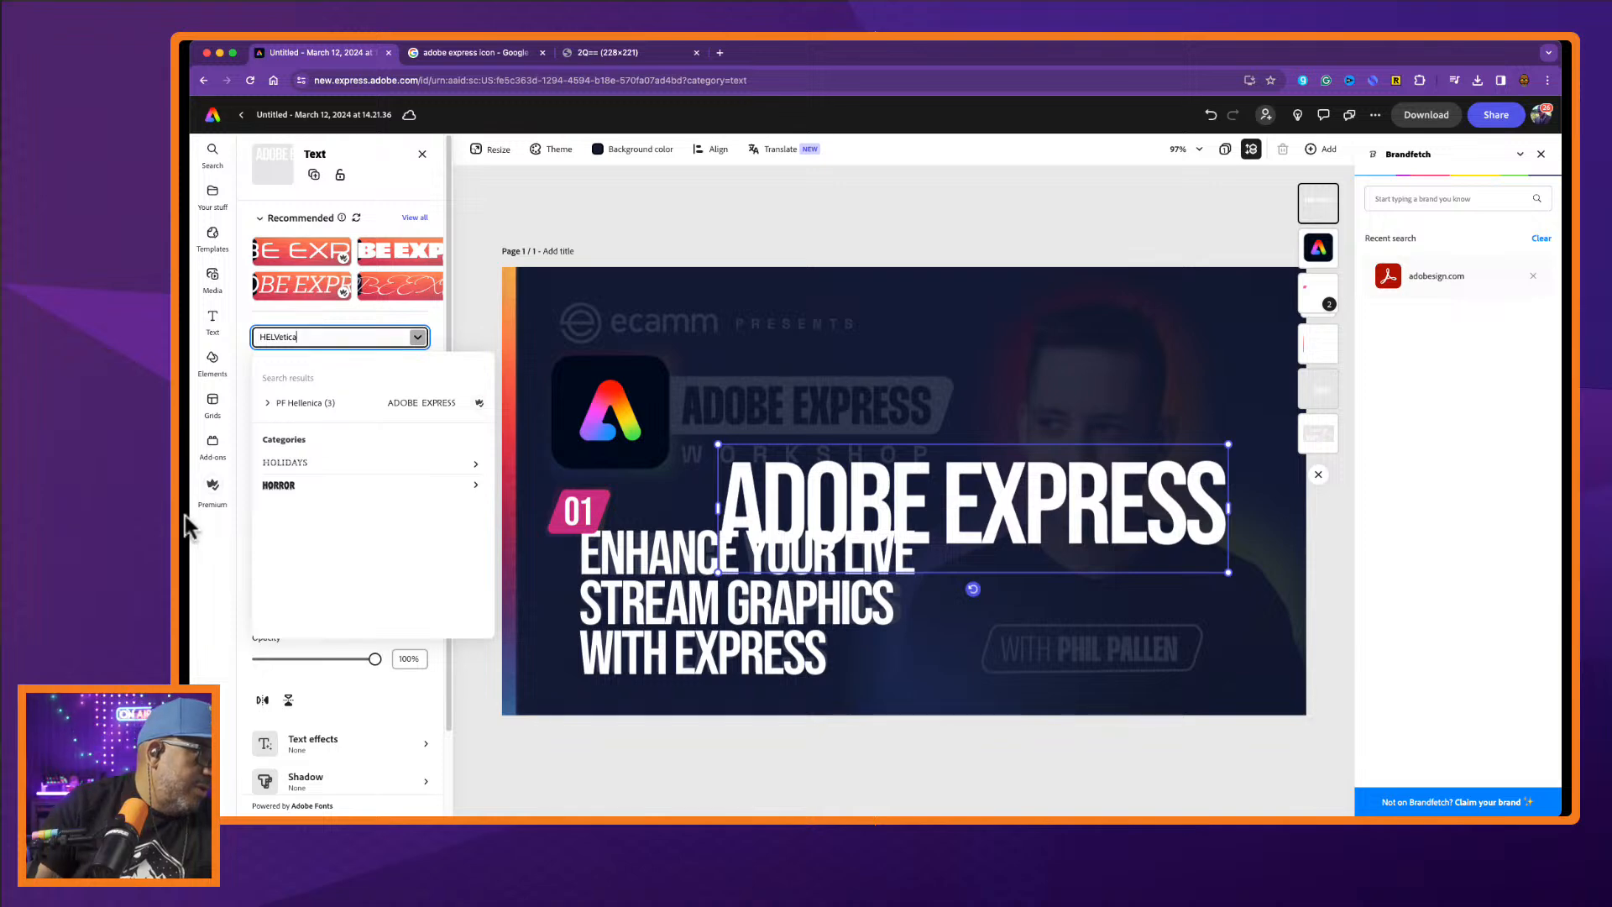
left_click(429, 409)
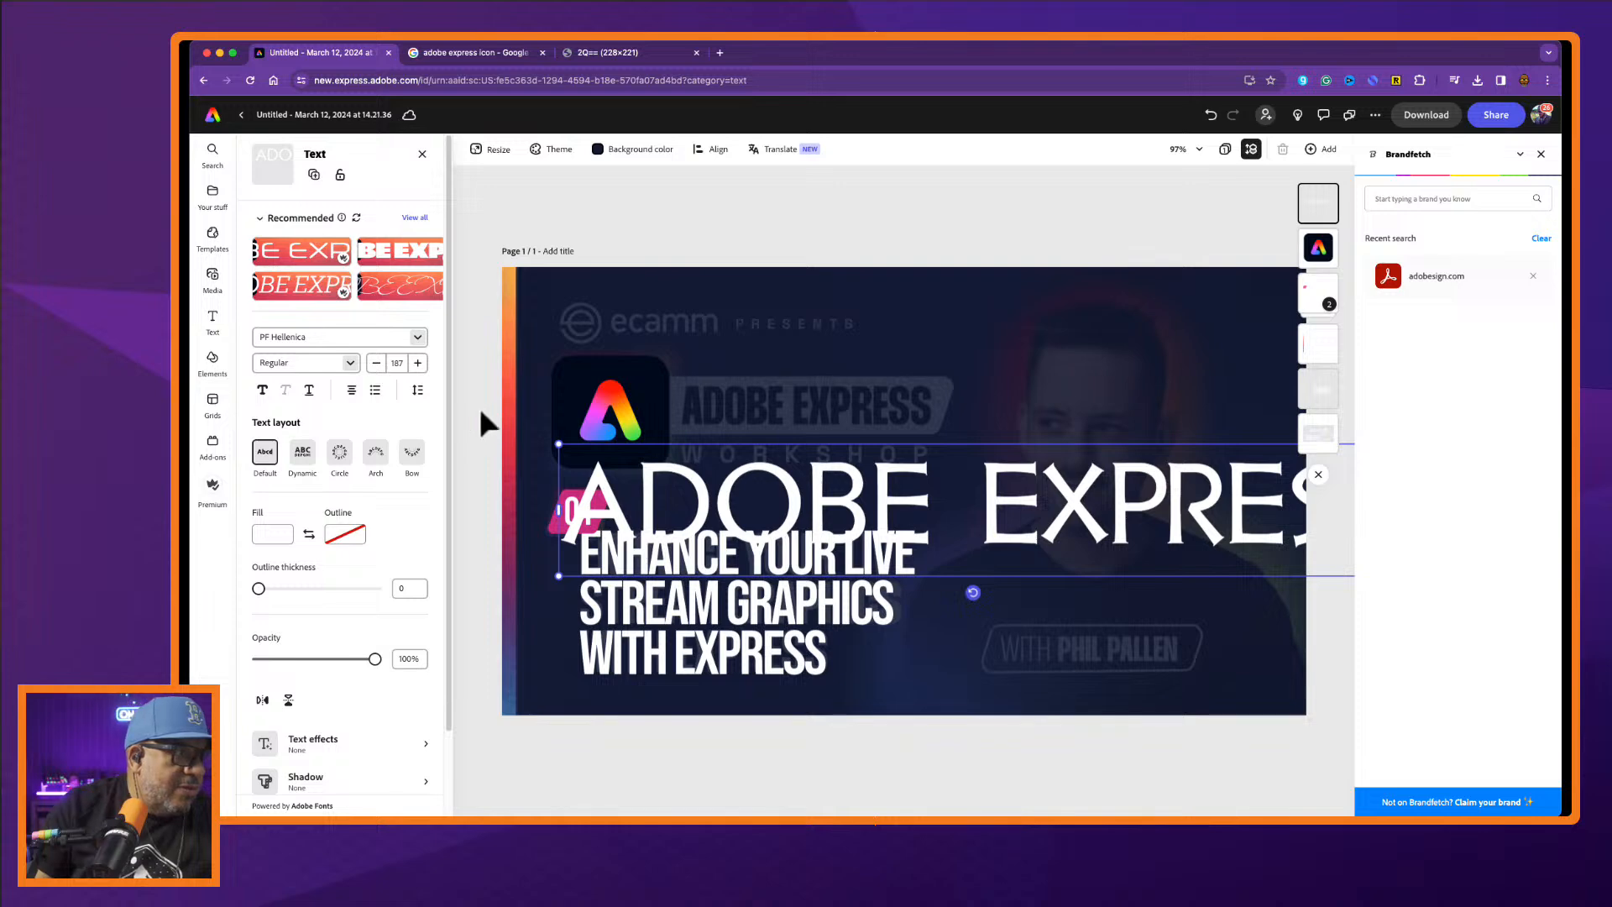
Set the ADOBE EXPRESS text's font to Bebas Kai and check which weights it offers.
left_click(495, 52)
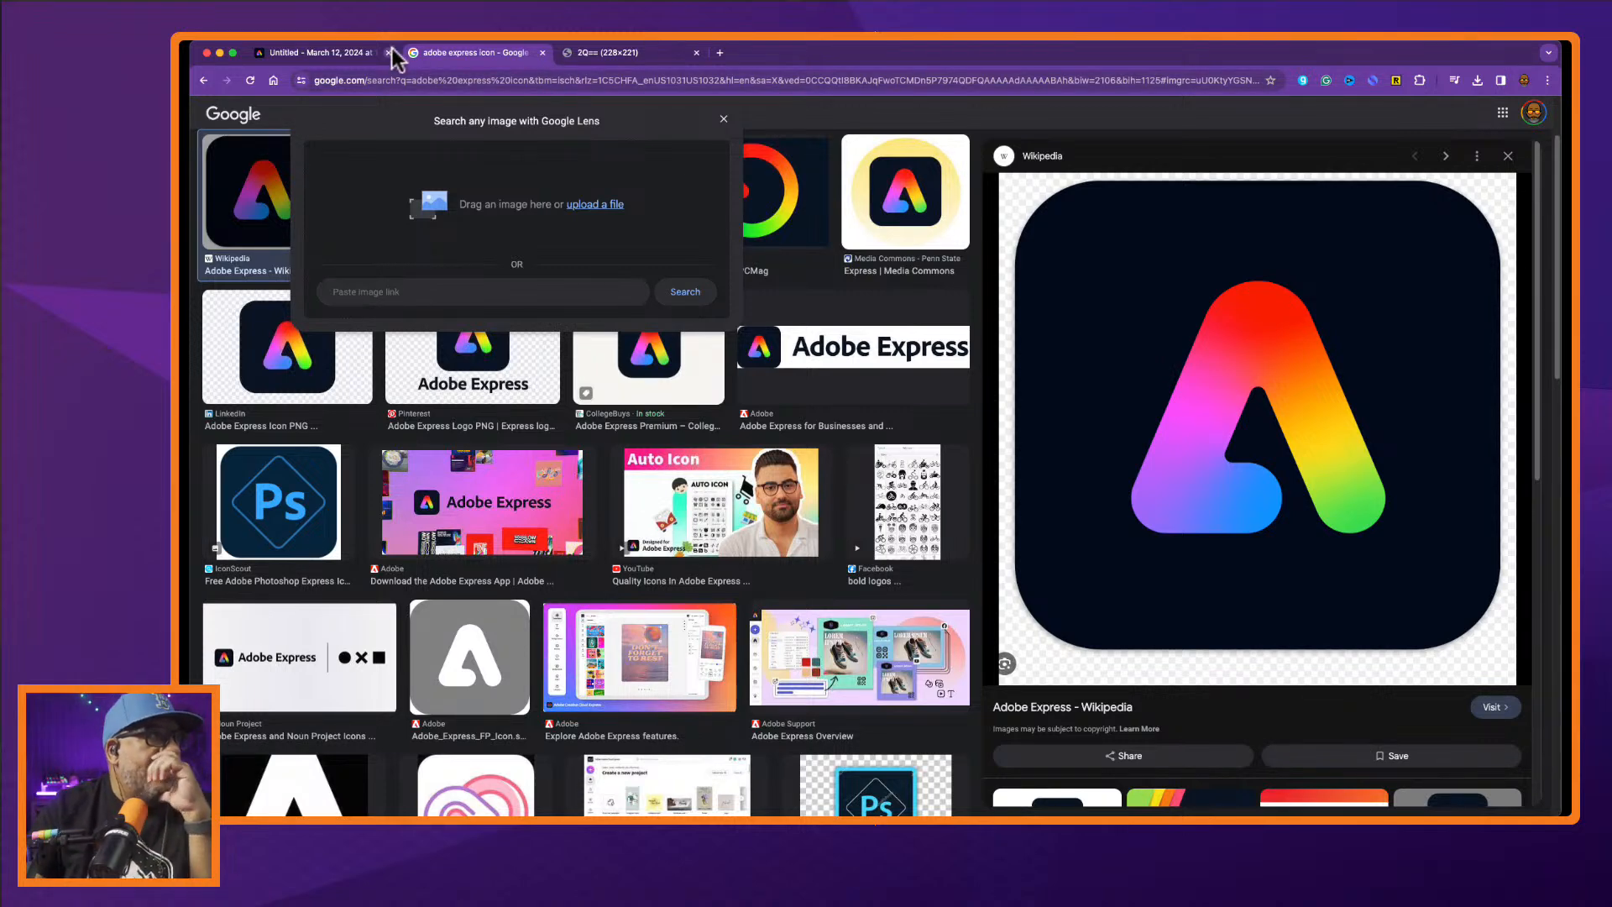
left_click(346, 47)
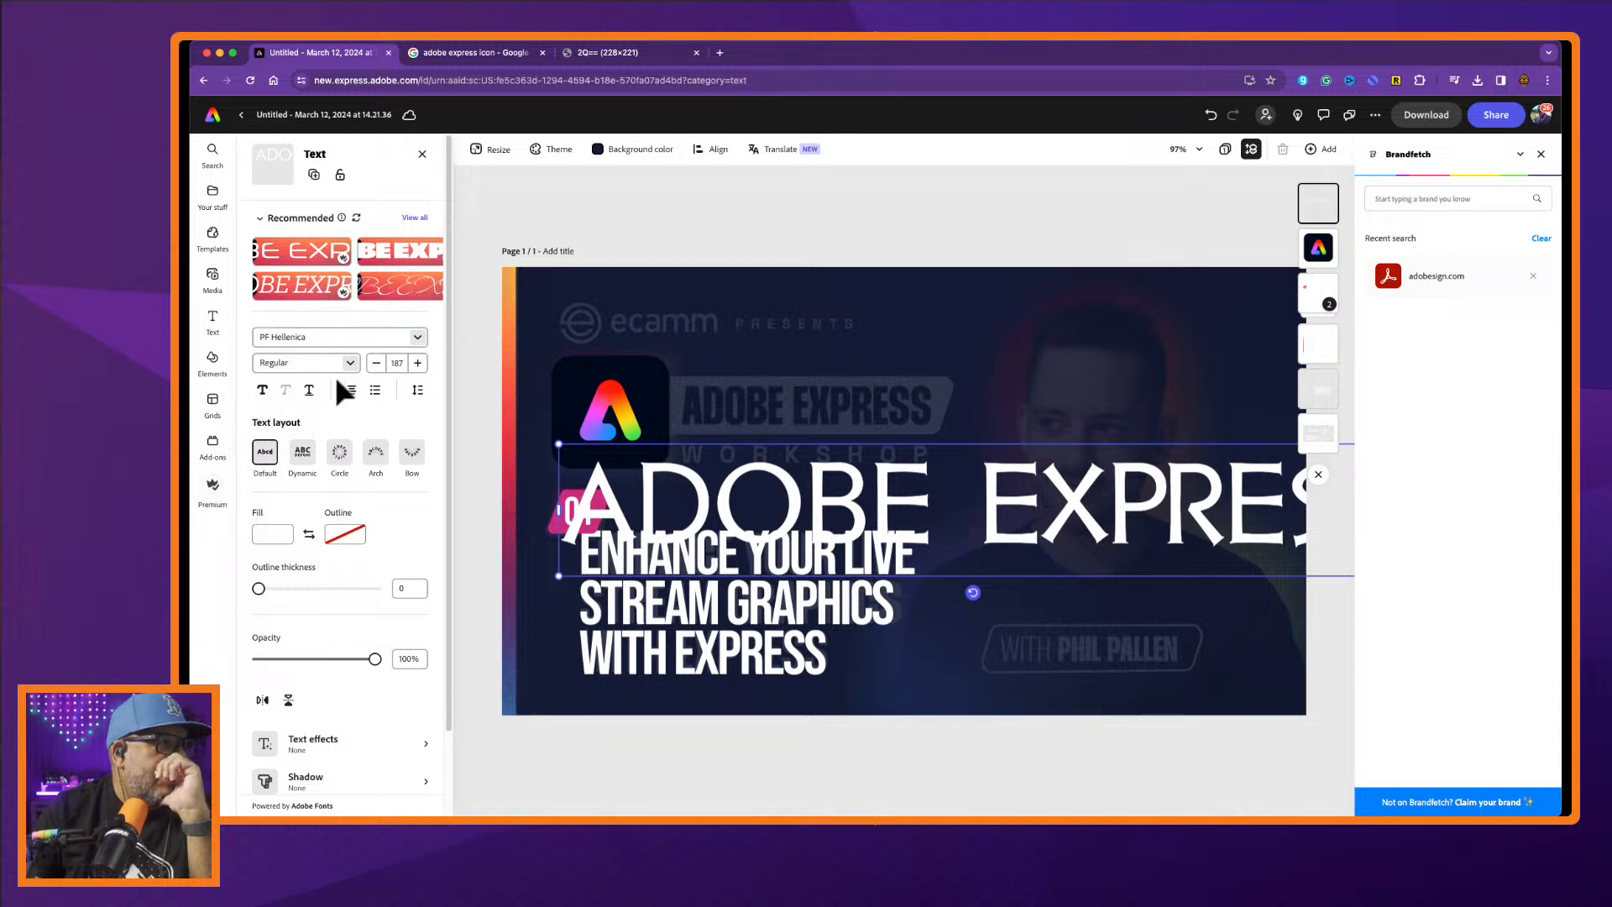
left_click(409, 340)
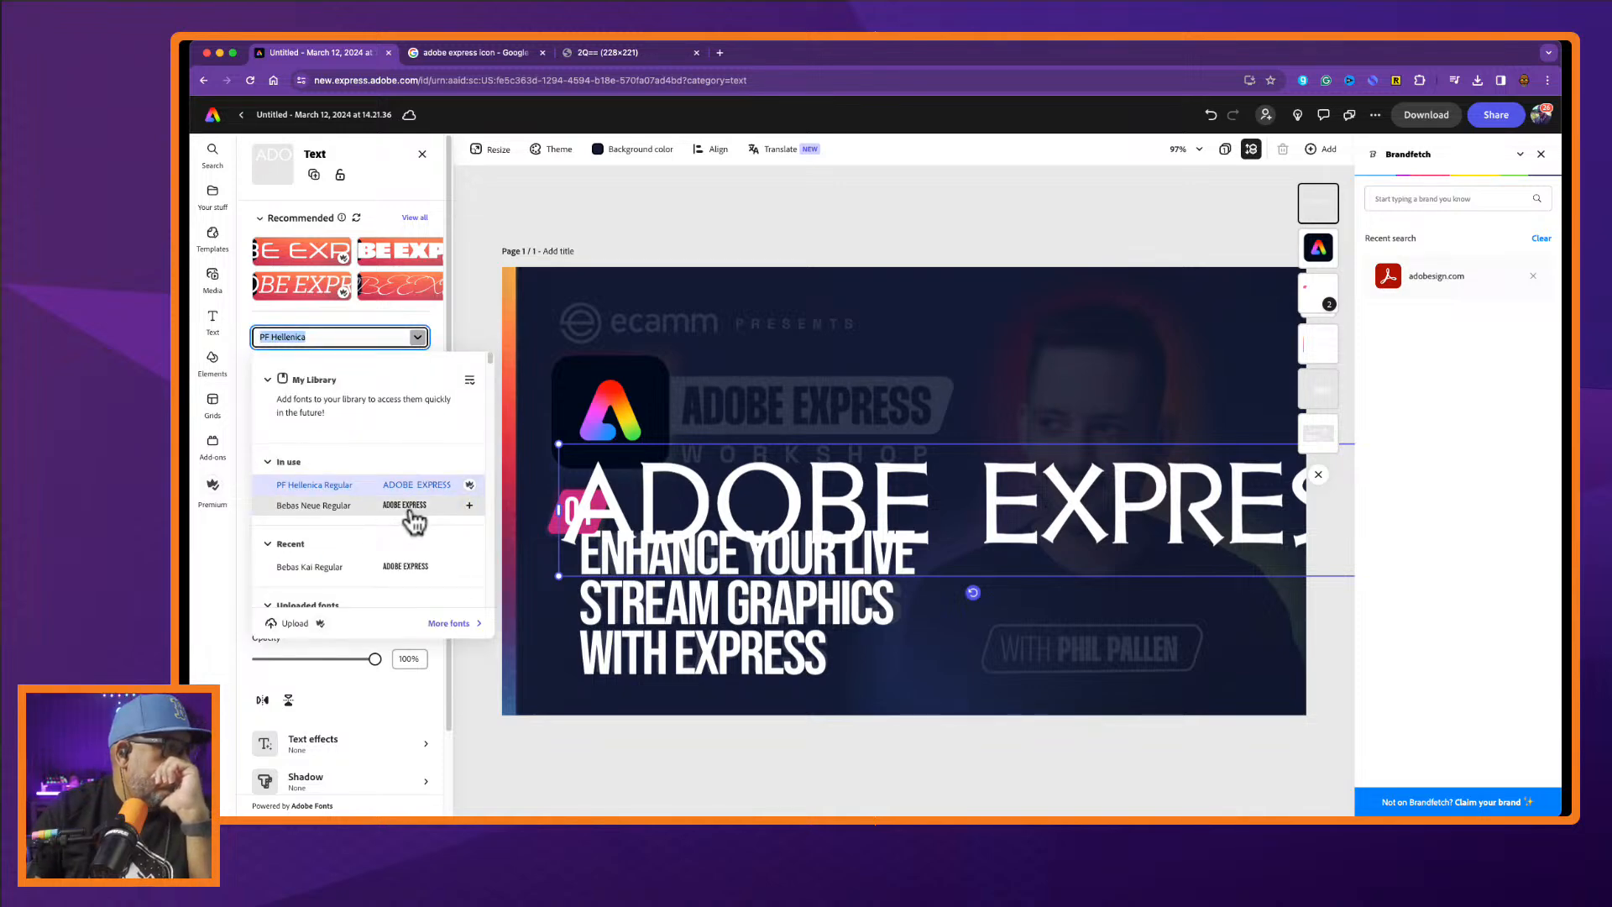
left_click(416, 564)
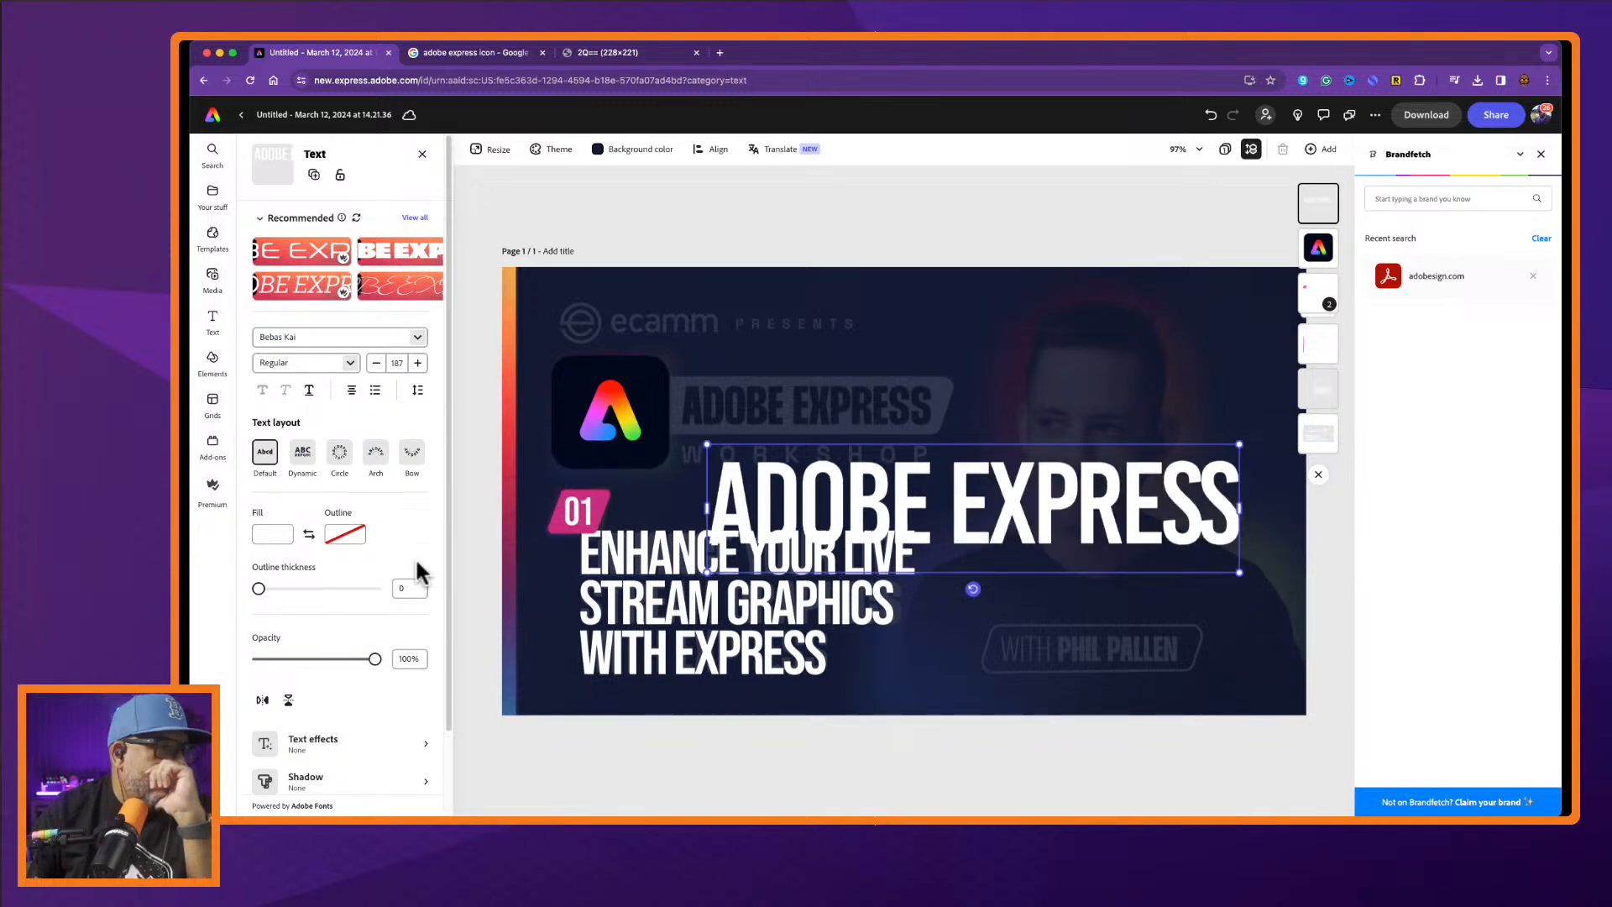
left_click(347, 364)
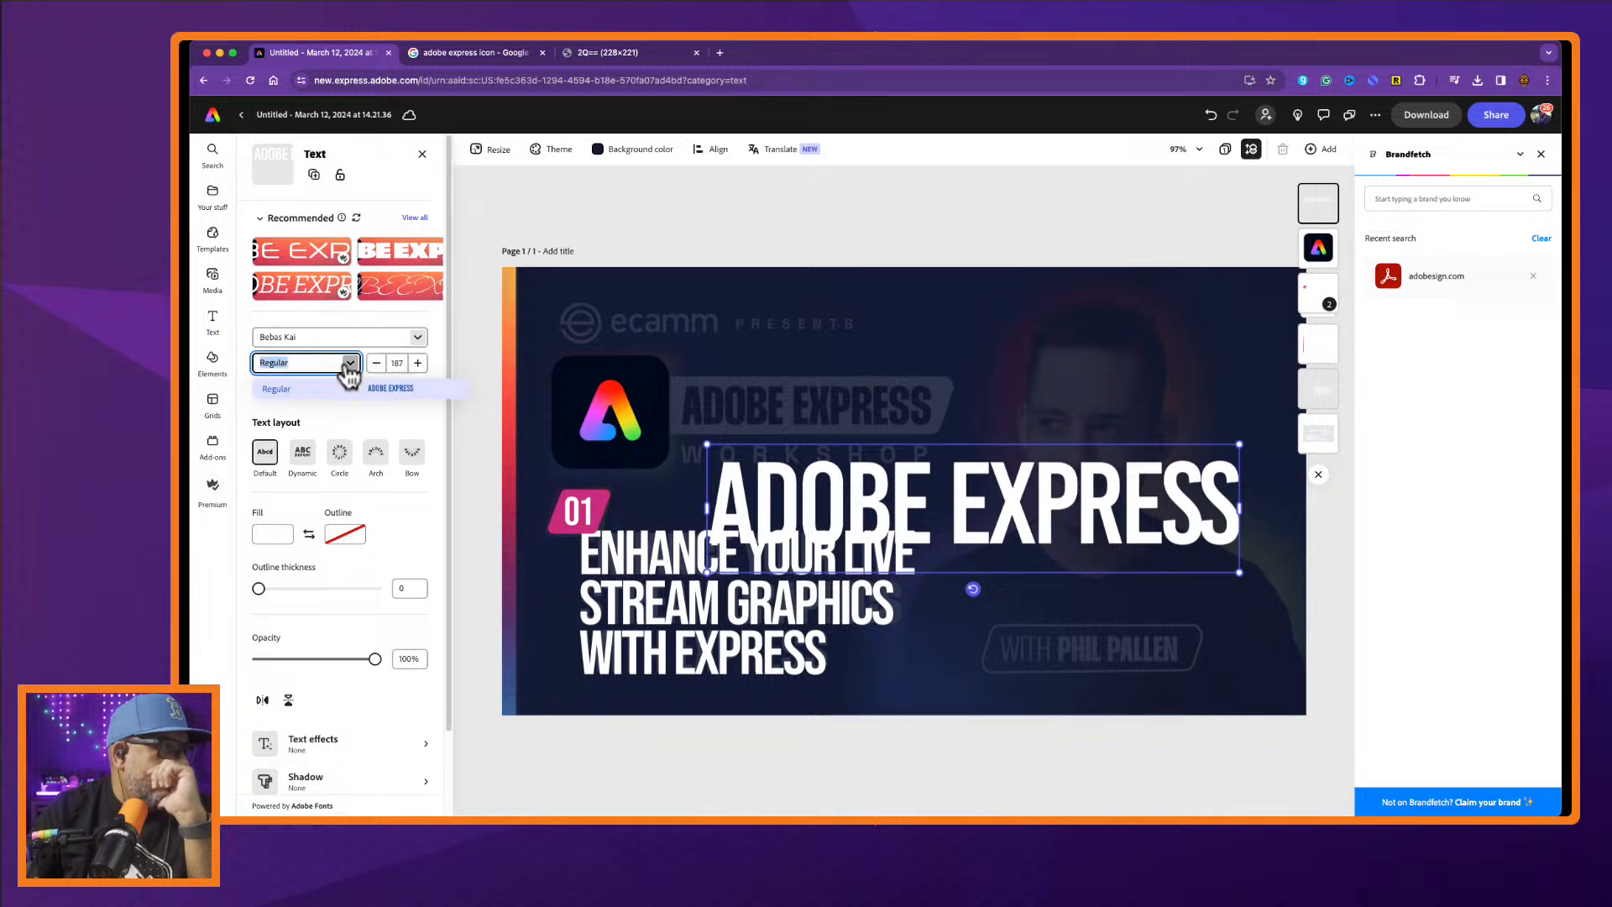
left_click(356, 336)
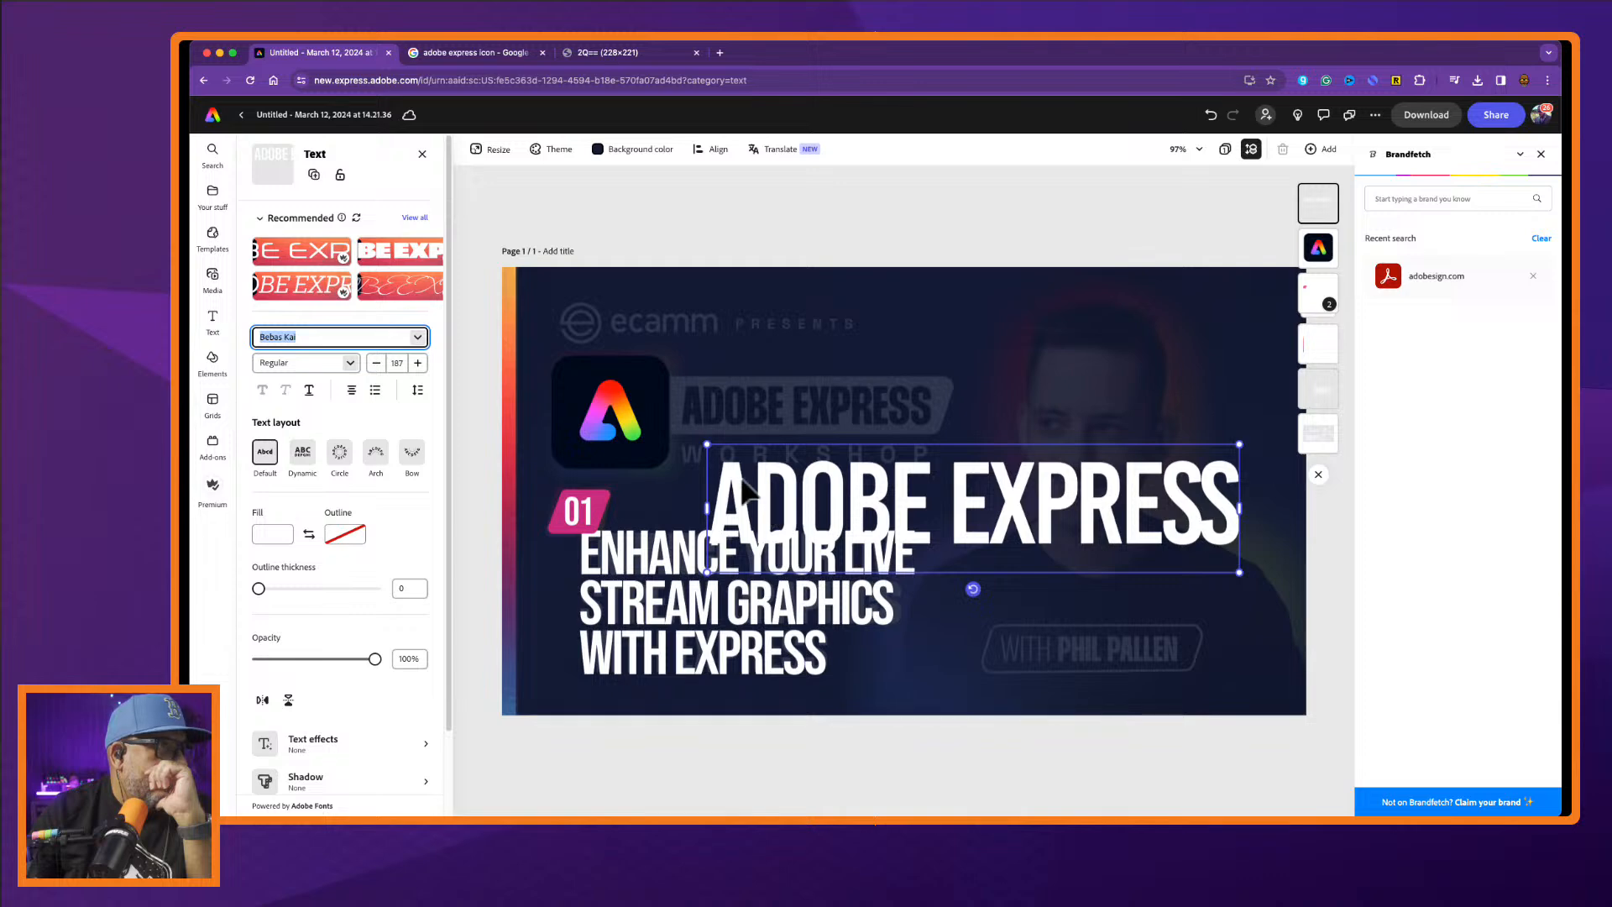
Search Google for "slightly thicker than bebas" to find a bolder match for the title font.
left_click(633, 54)
left_click(629, 77)
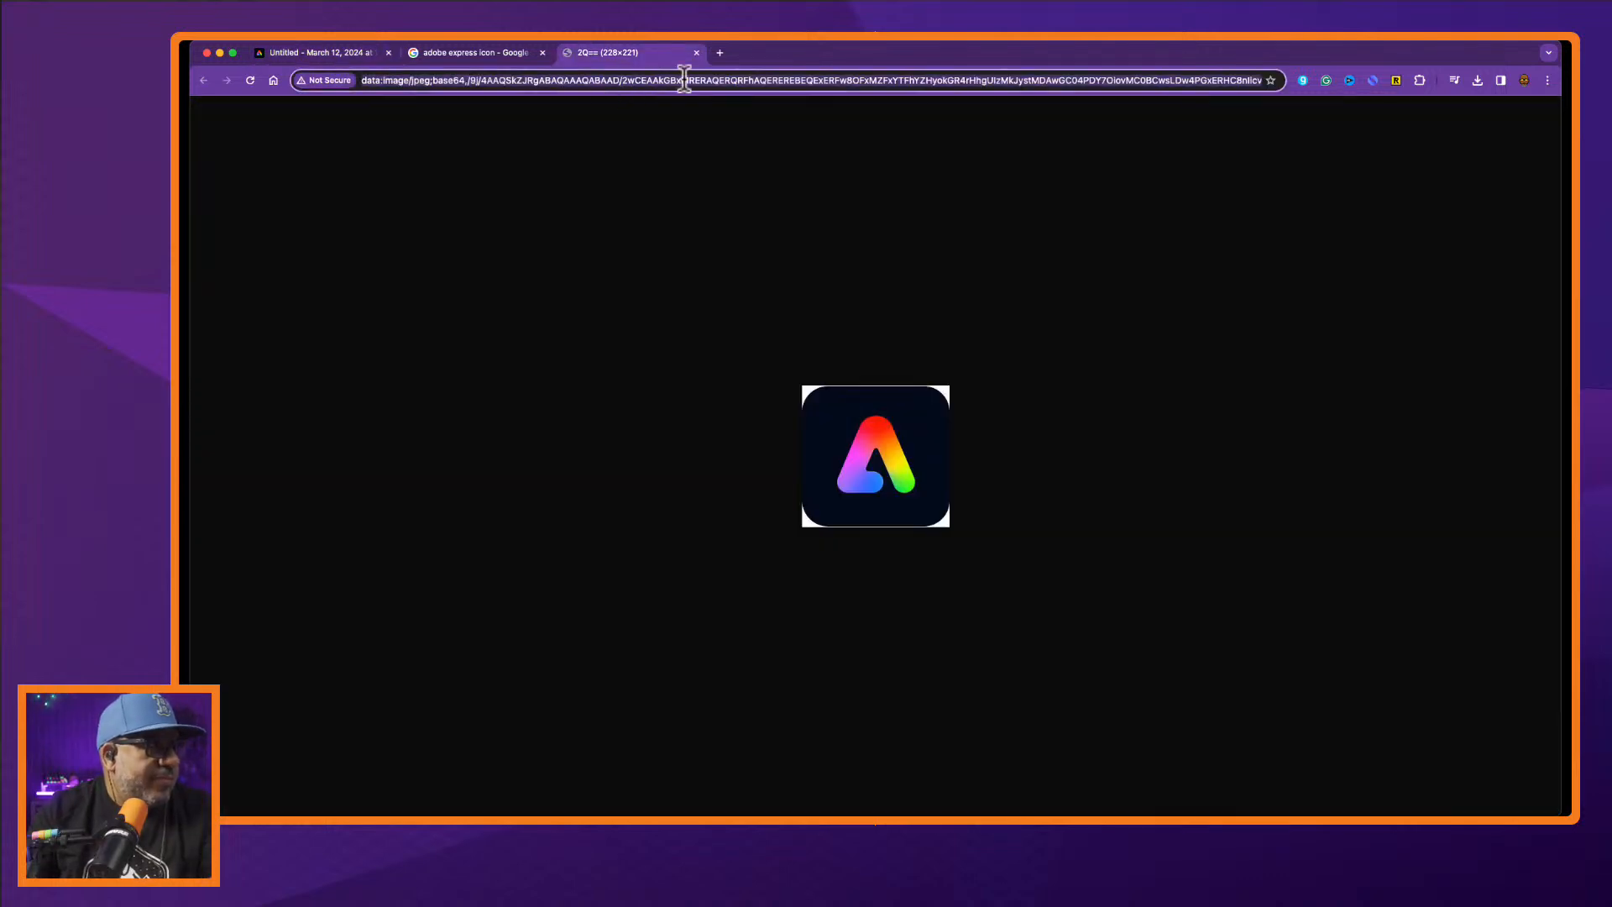
type("slight")
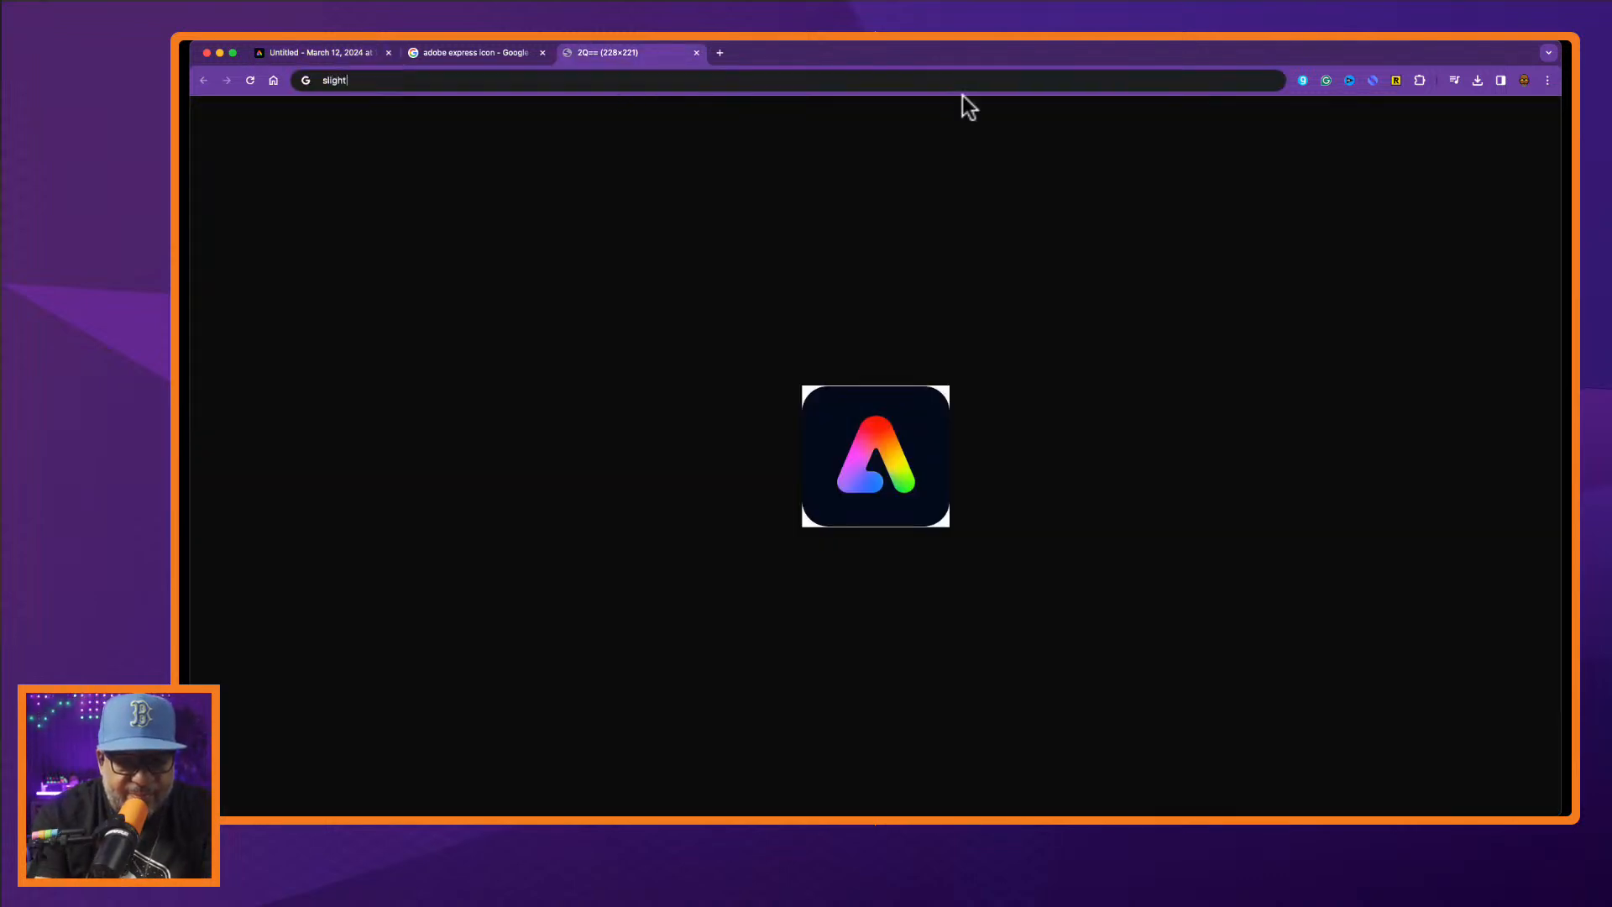
type("ly thick")
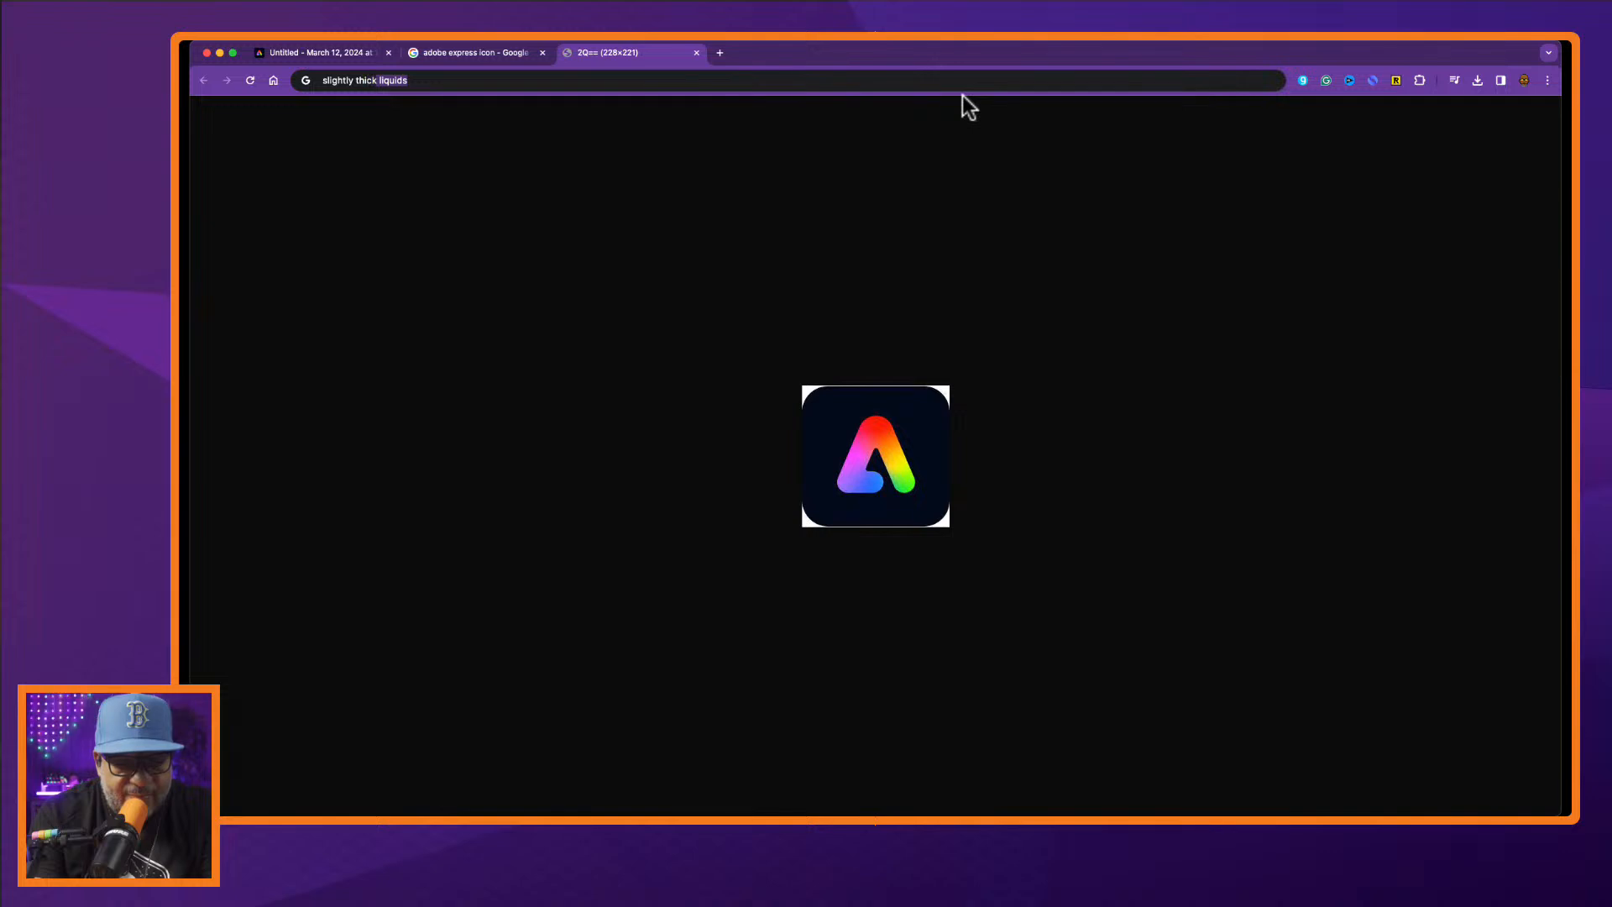
type("er than bebas")
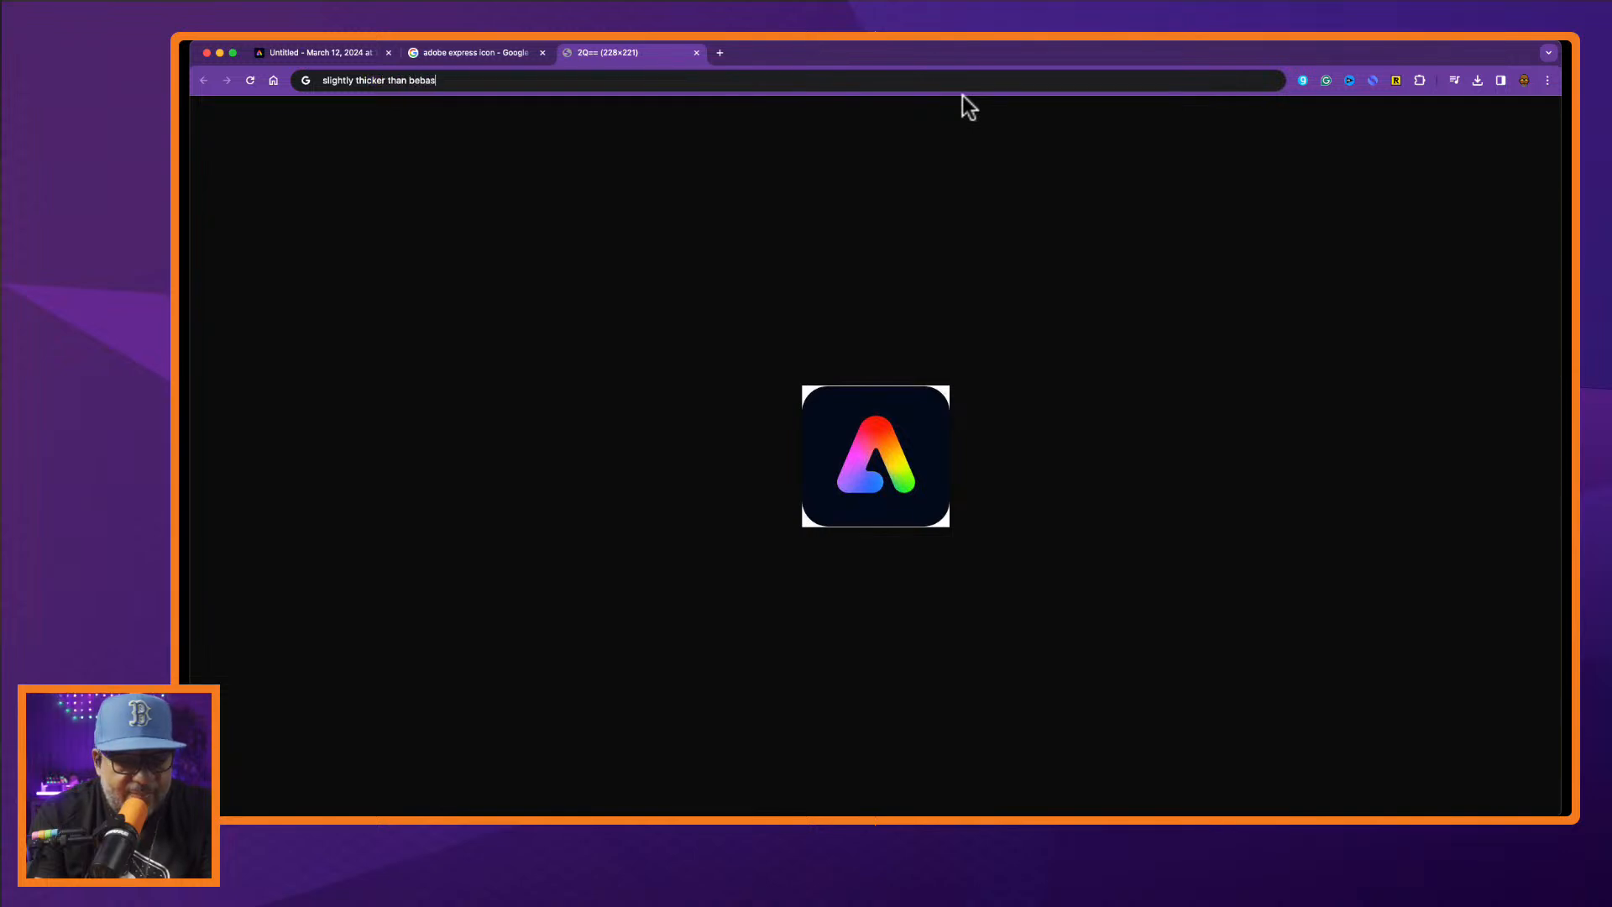
key("Return")
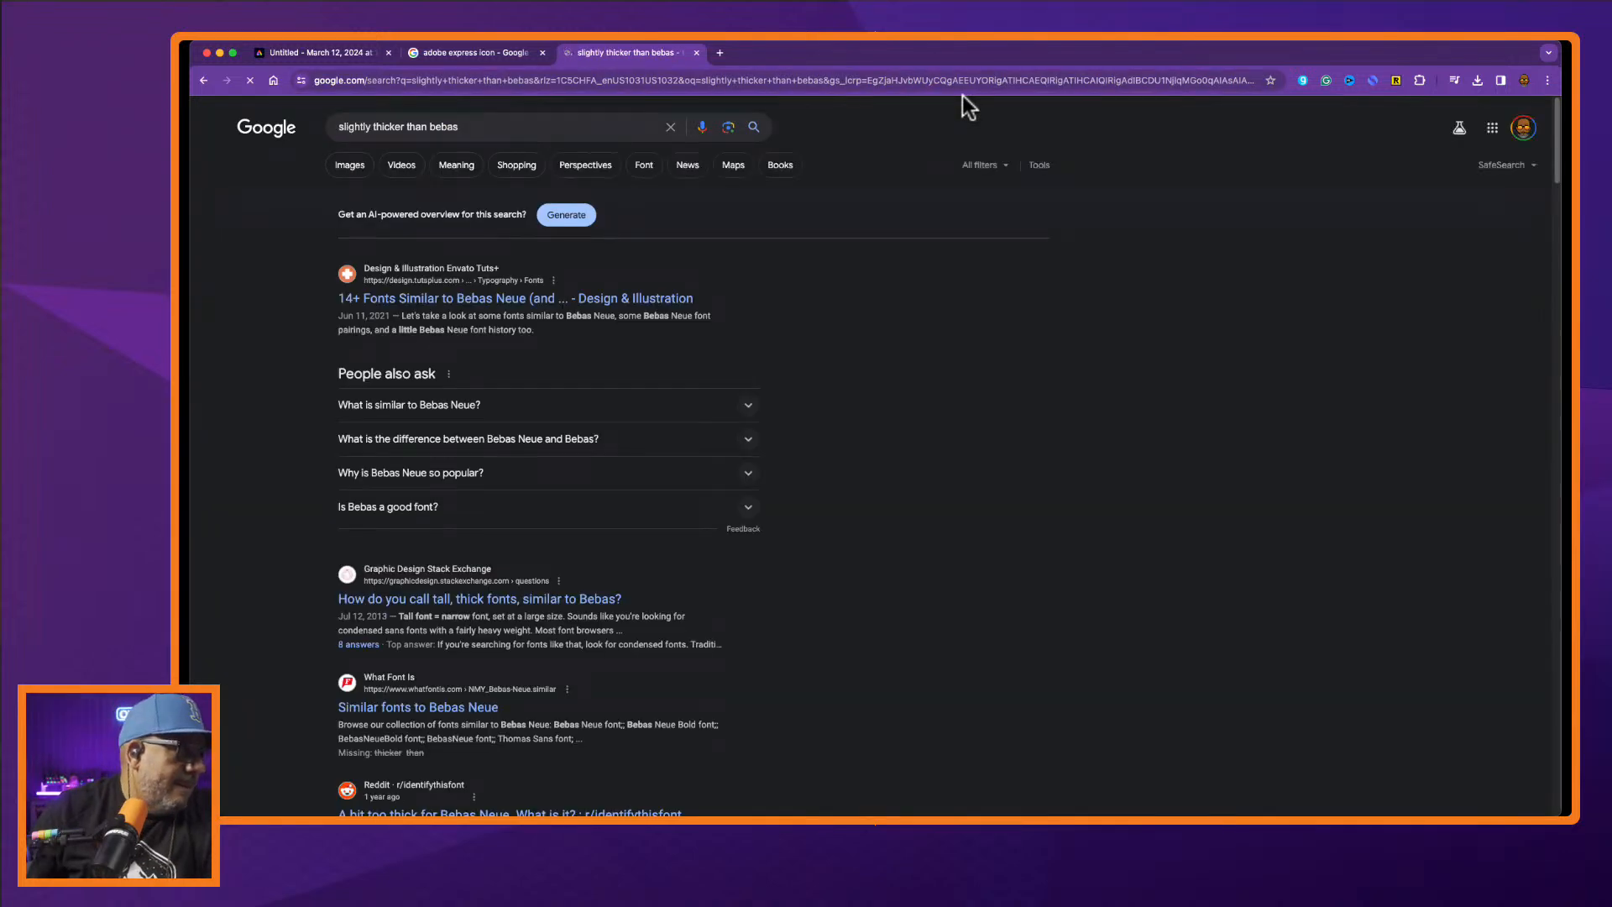
Open the Envato Tuts+ article on fonts similar to Bebas Neue and examine its samples and font pairings for a bolder title font.
left_click(487, 298)
scroll(854, 460, "down", 3)
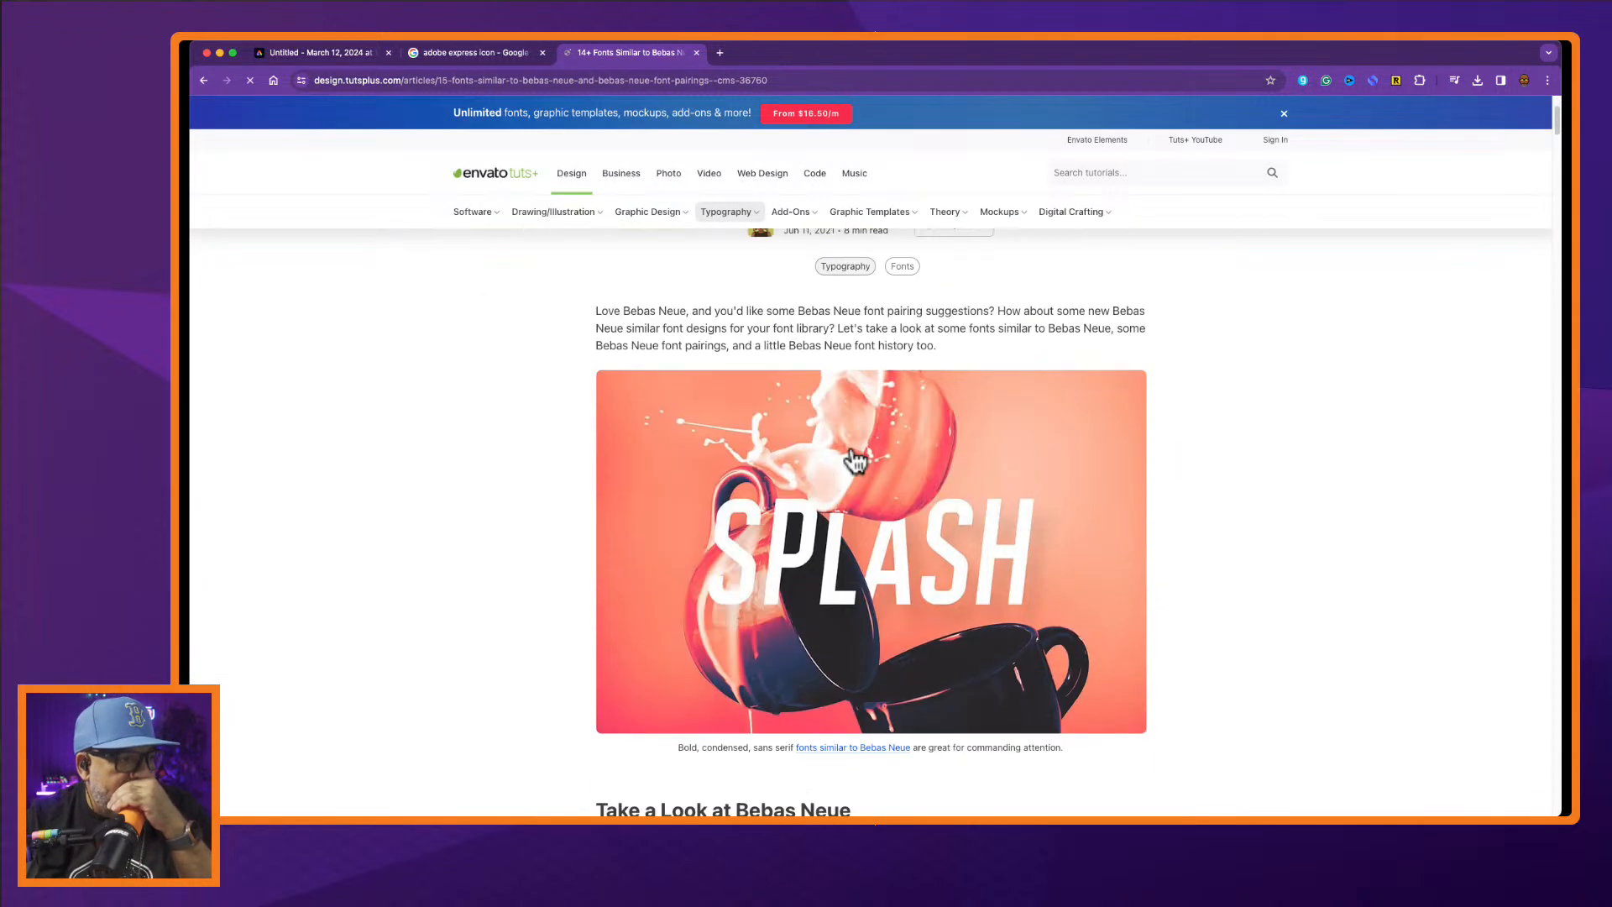
scroll(855, 460, "down", 6)
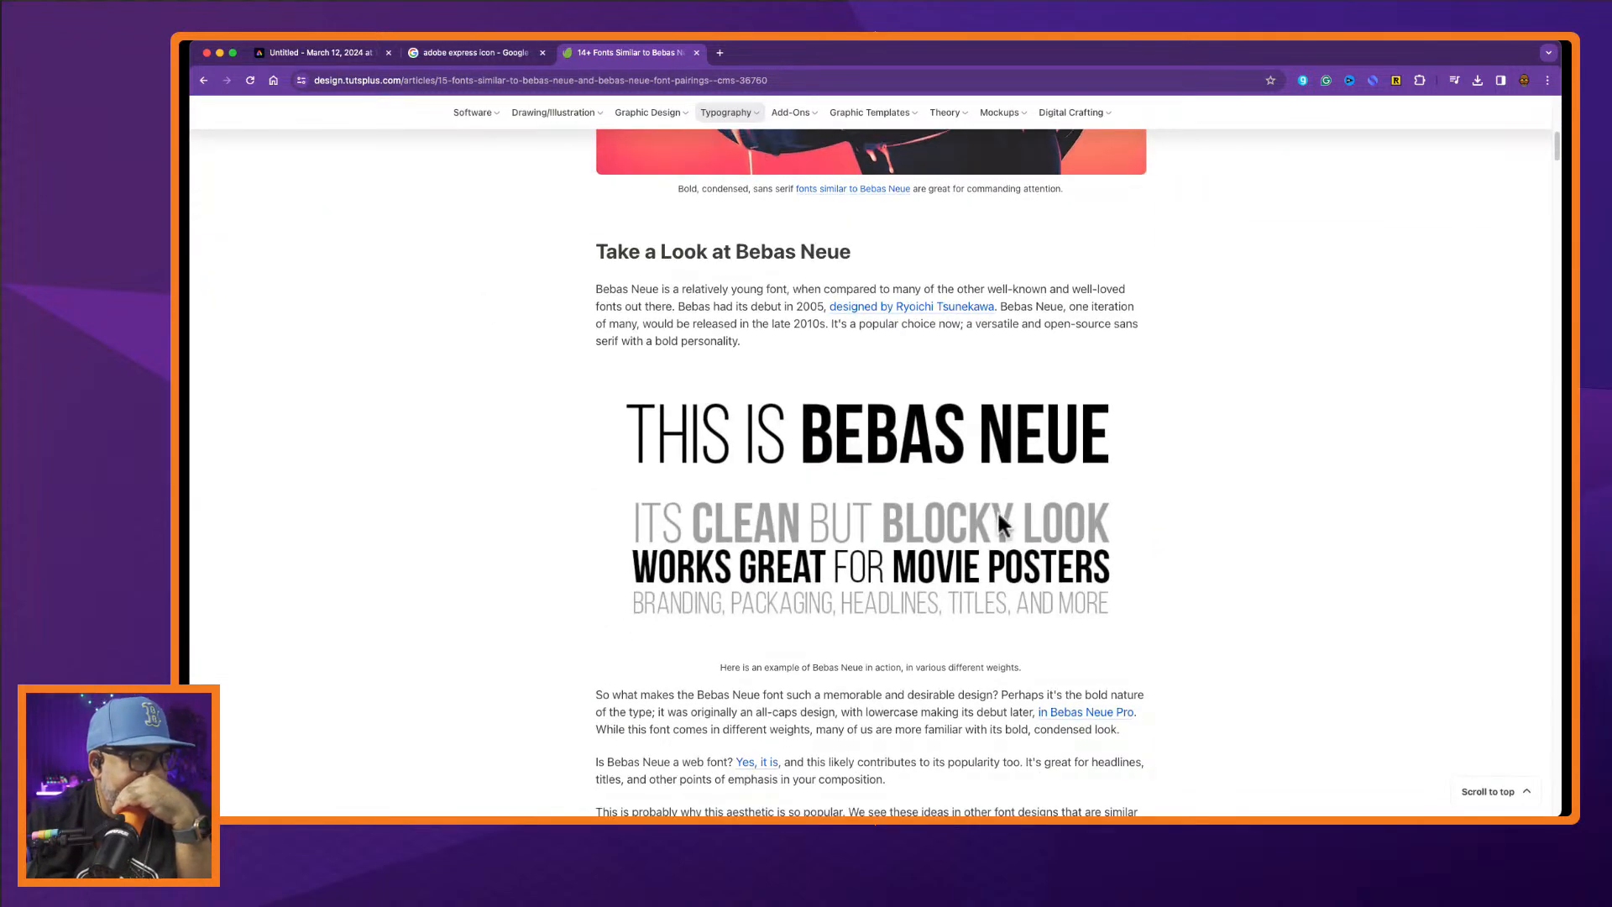
scroll(946, 526, "down", 6)
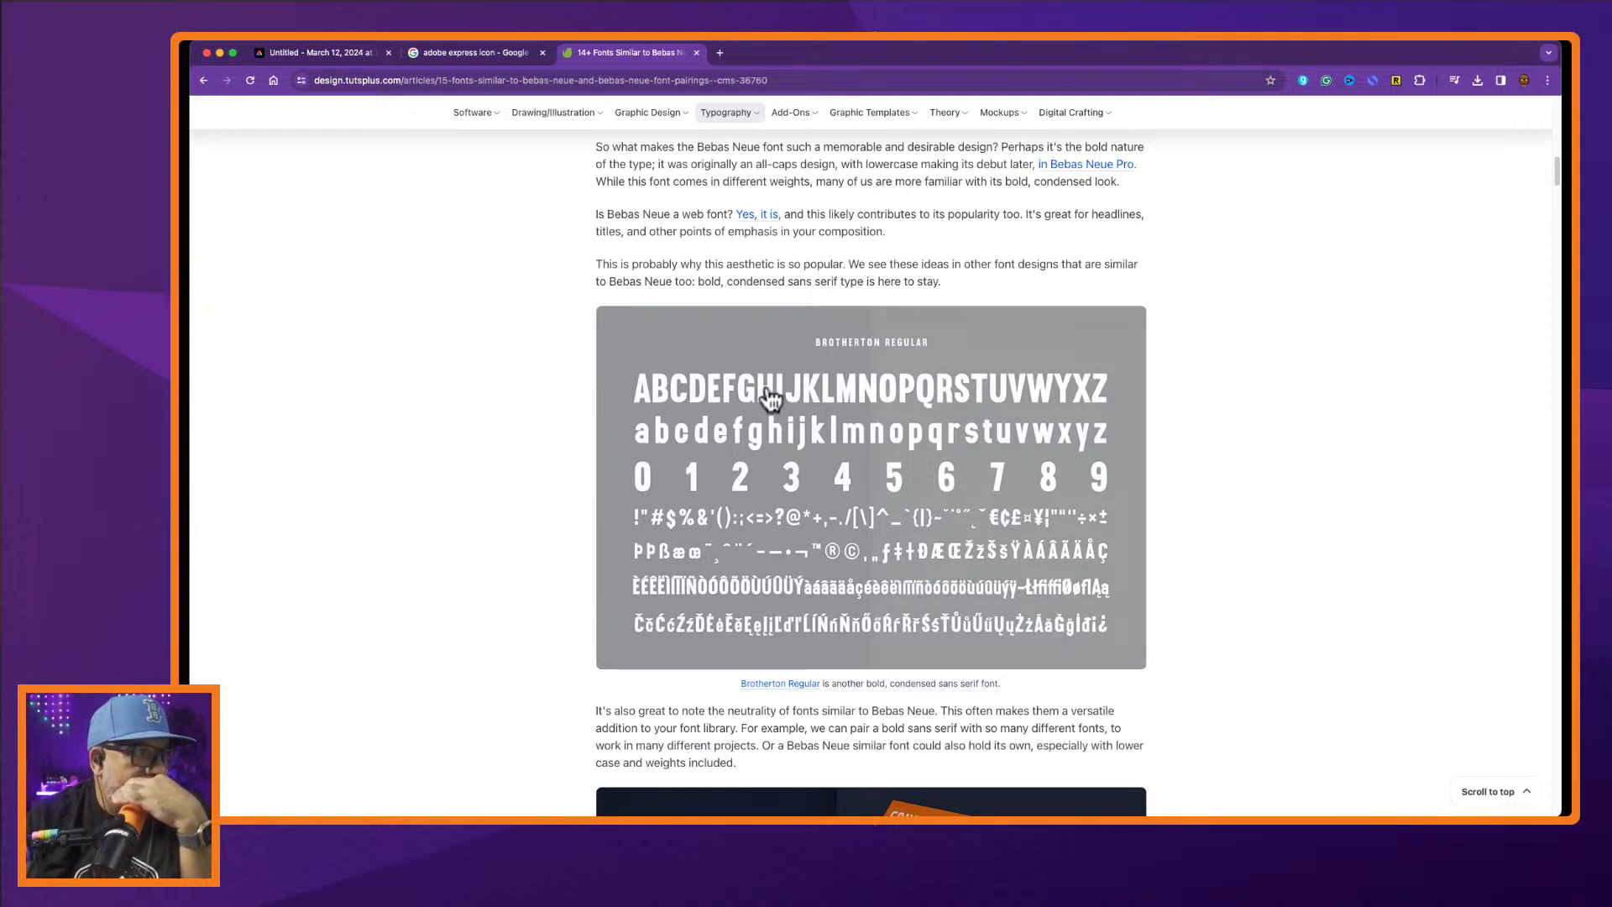
scroll(842, 487, "down", 5)
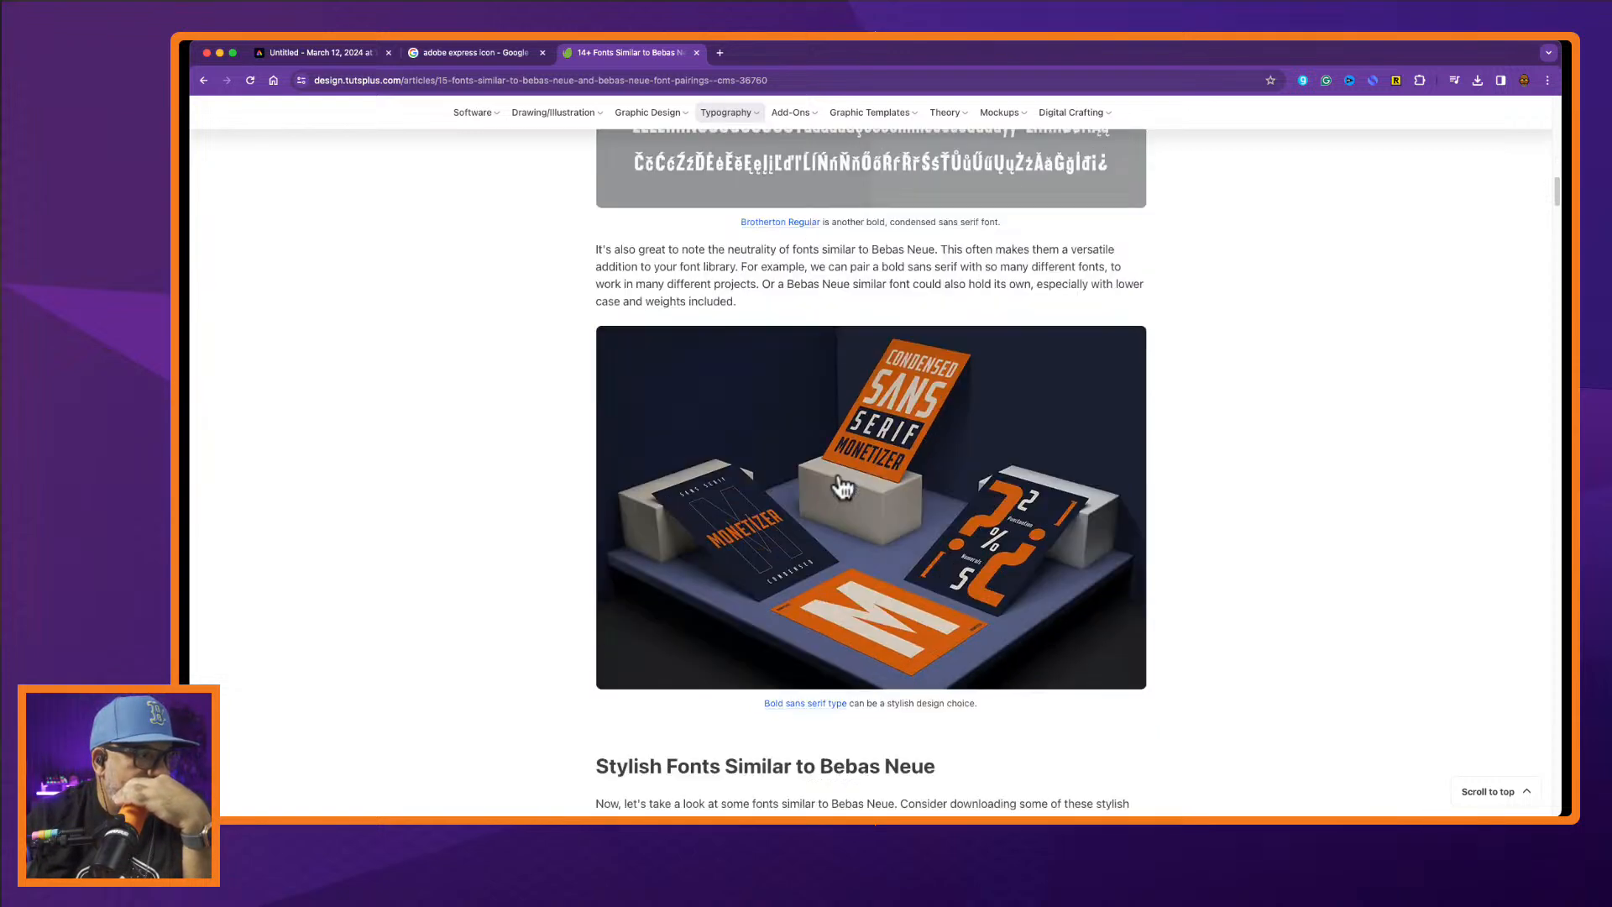
scroll(843, 487, "down", 8)
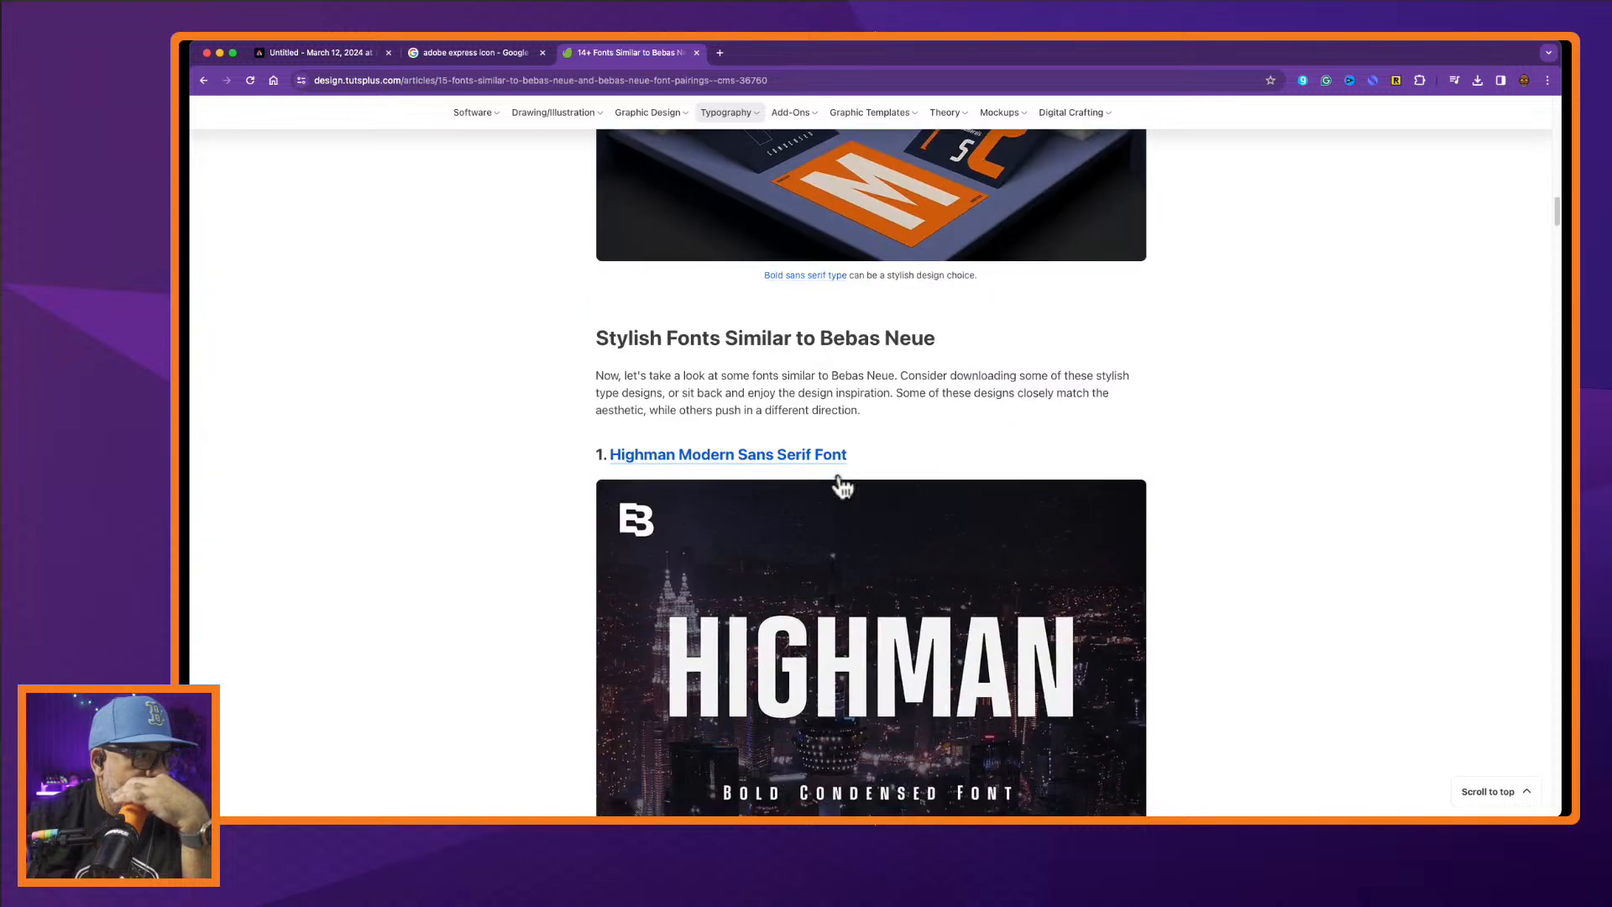
scroll(842, 487, "down", 12)
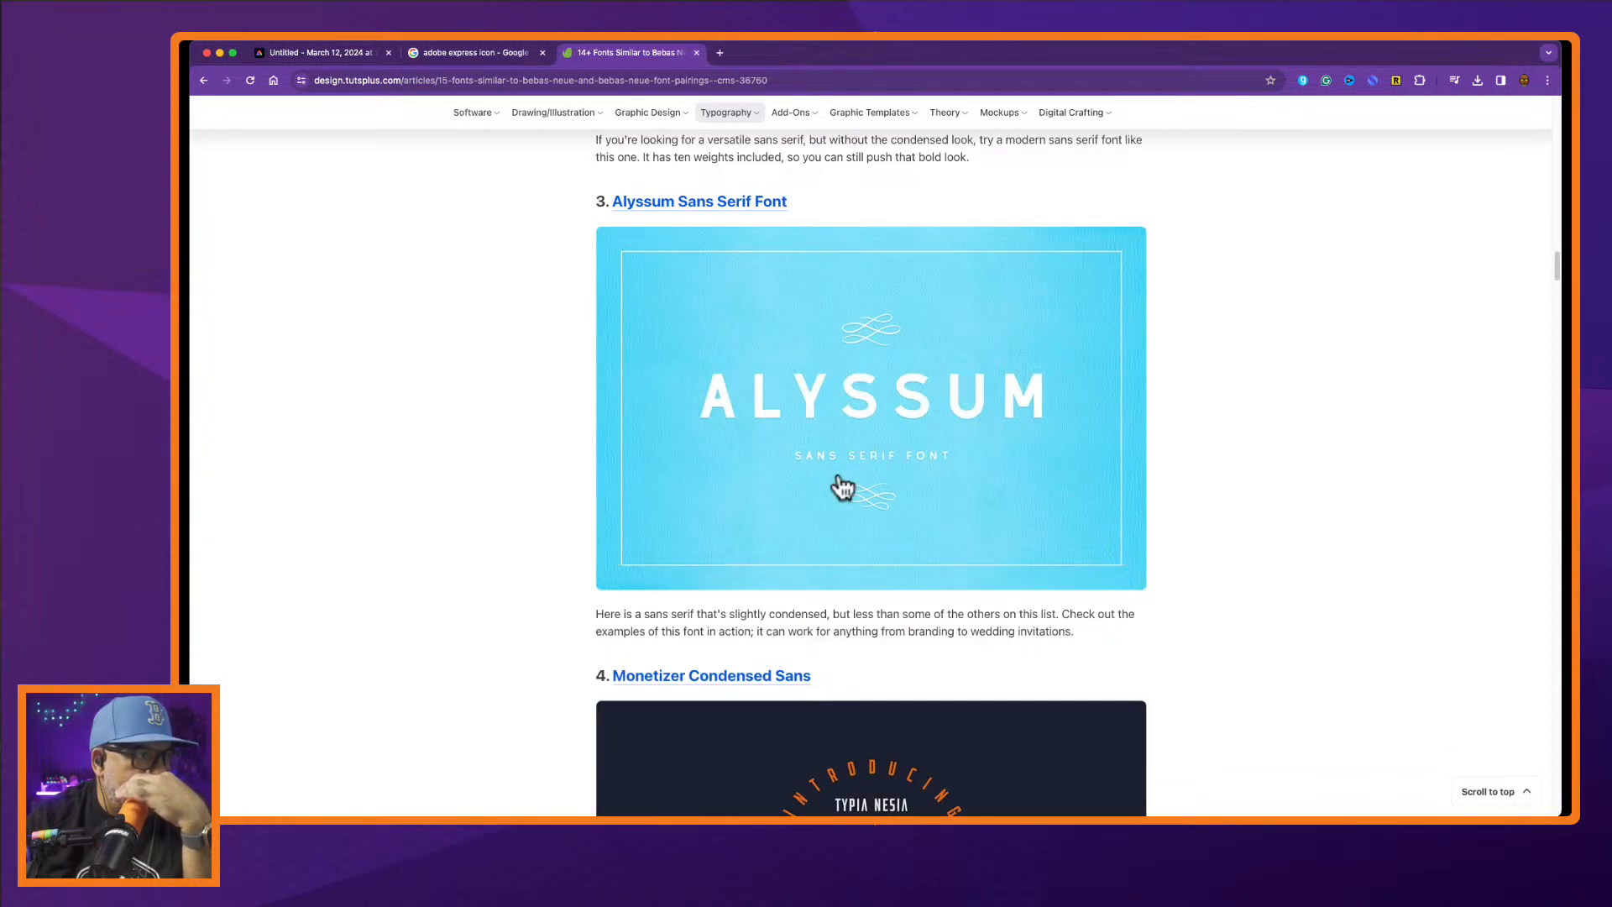
scroll(842, 487, "down", 3)
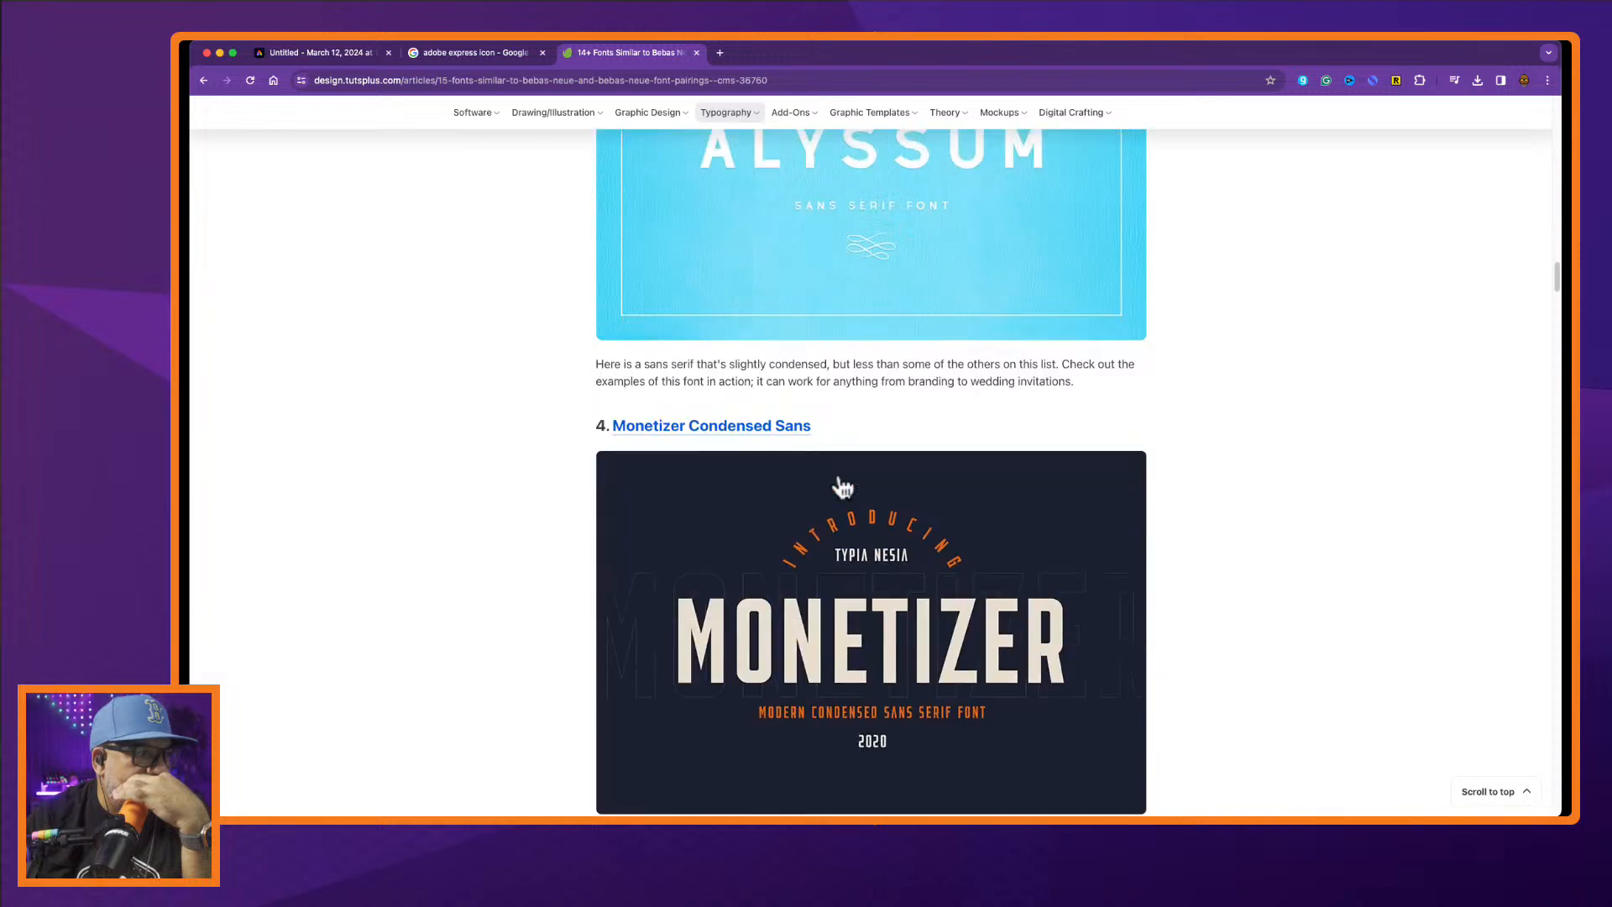
scroll(842, 487, "down", 7)
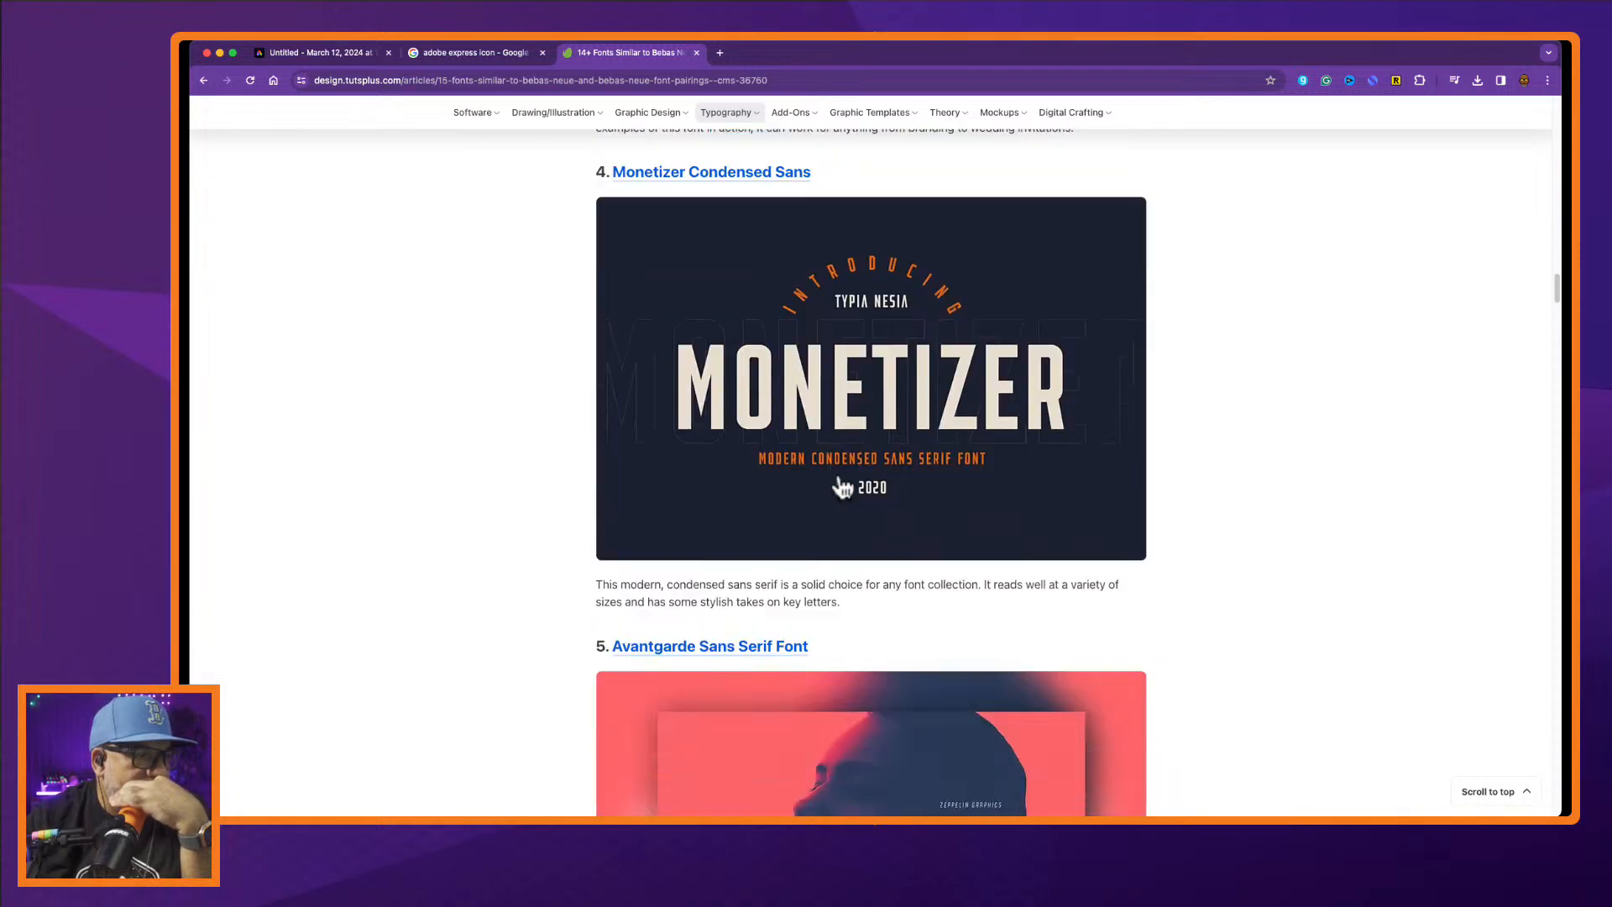
scroll(842, 487, "down", 4)
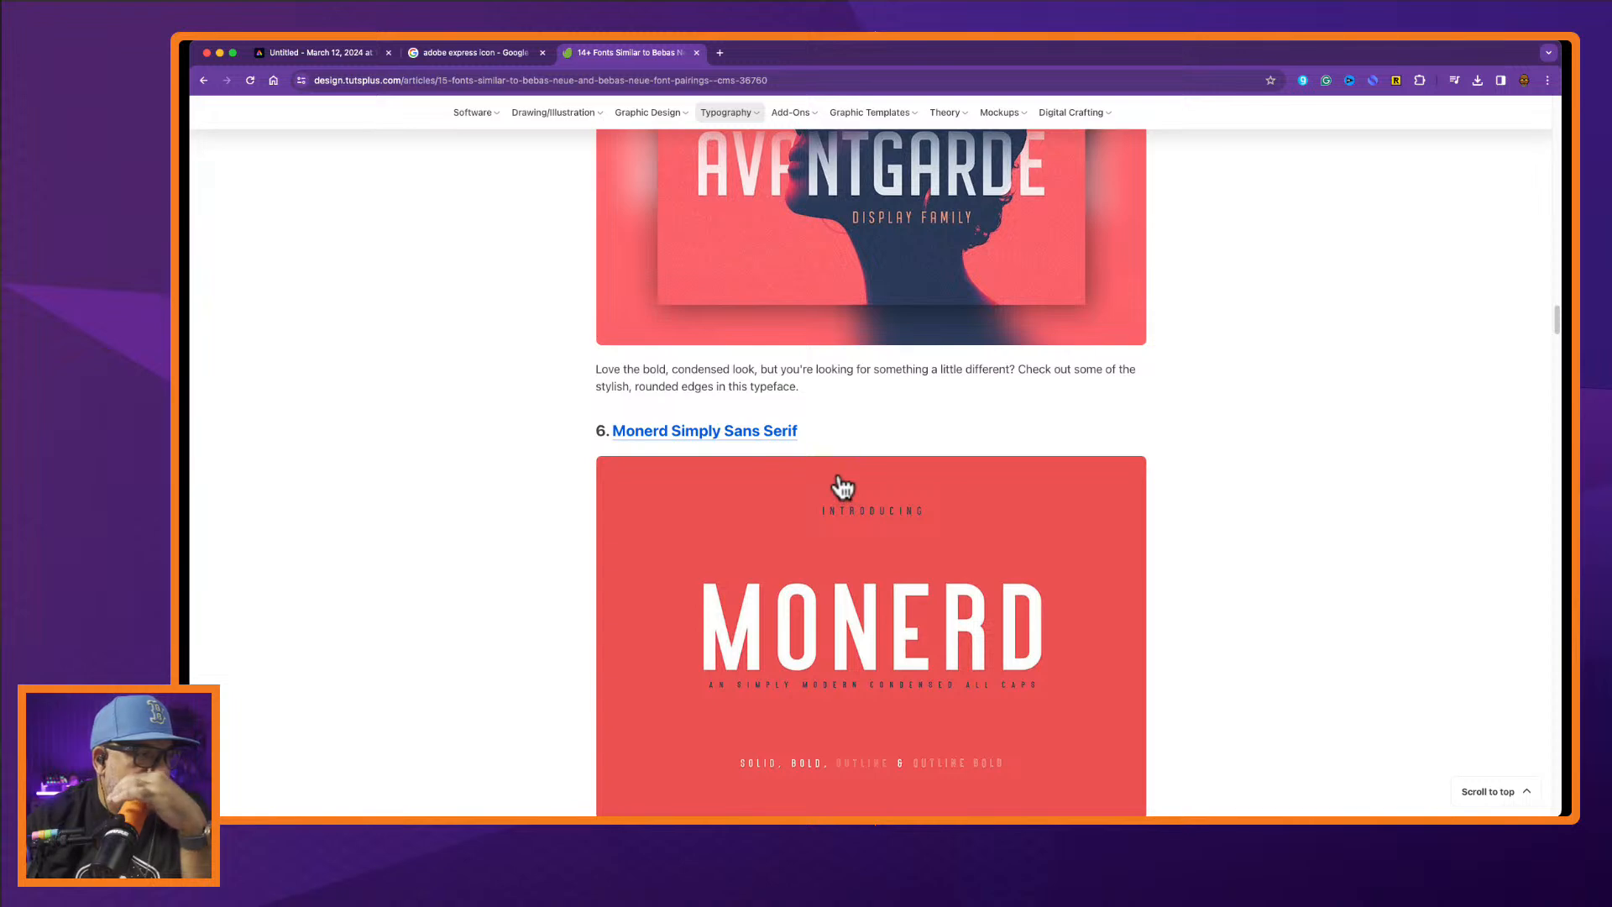
scroll(842, 487, "down", 7)
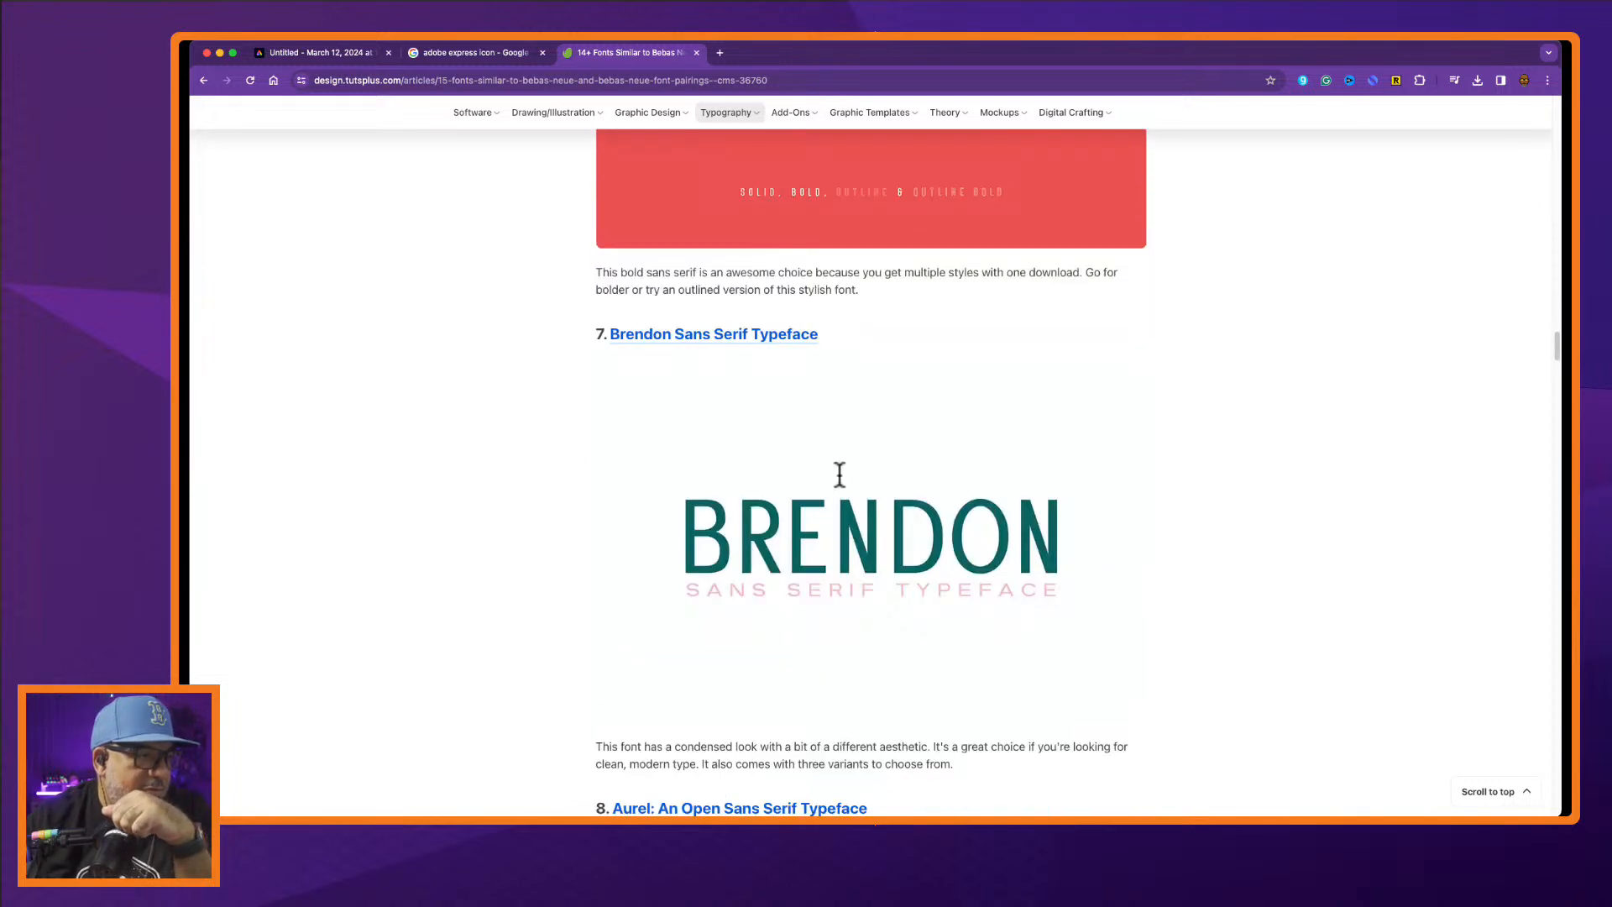
scroll(842, 487, "down", 11)
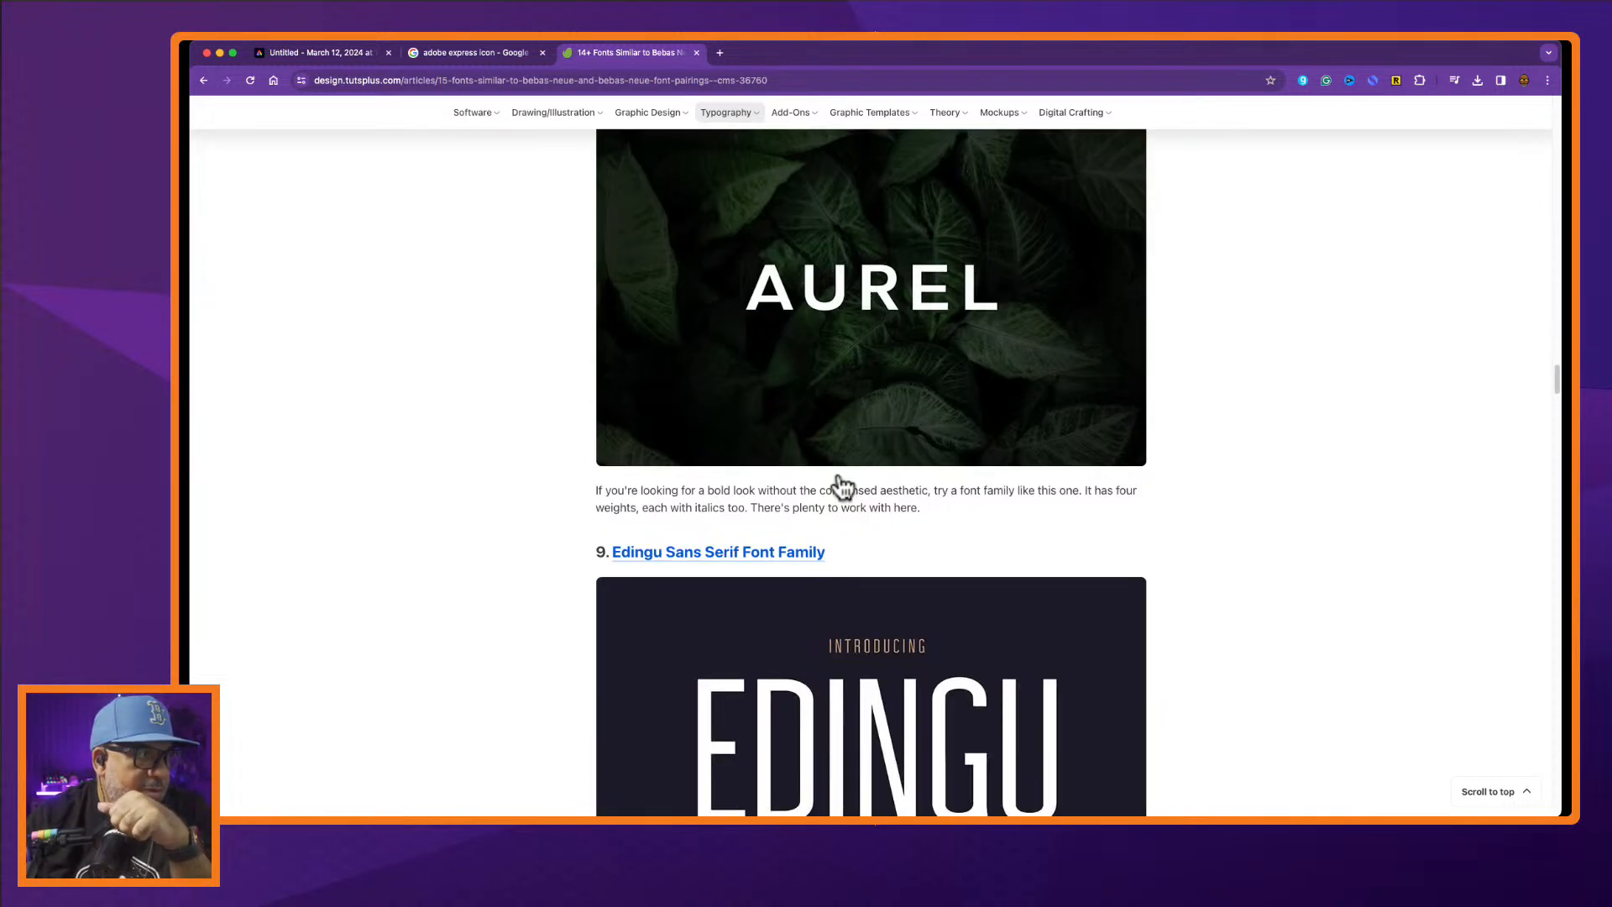
scroll(843, 487, "down", 6)
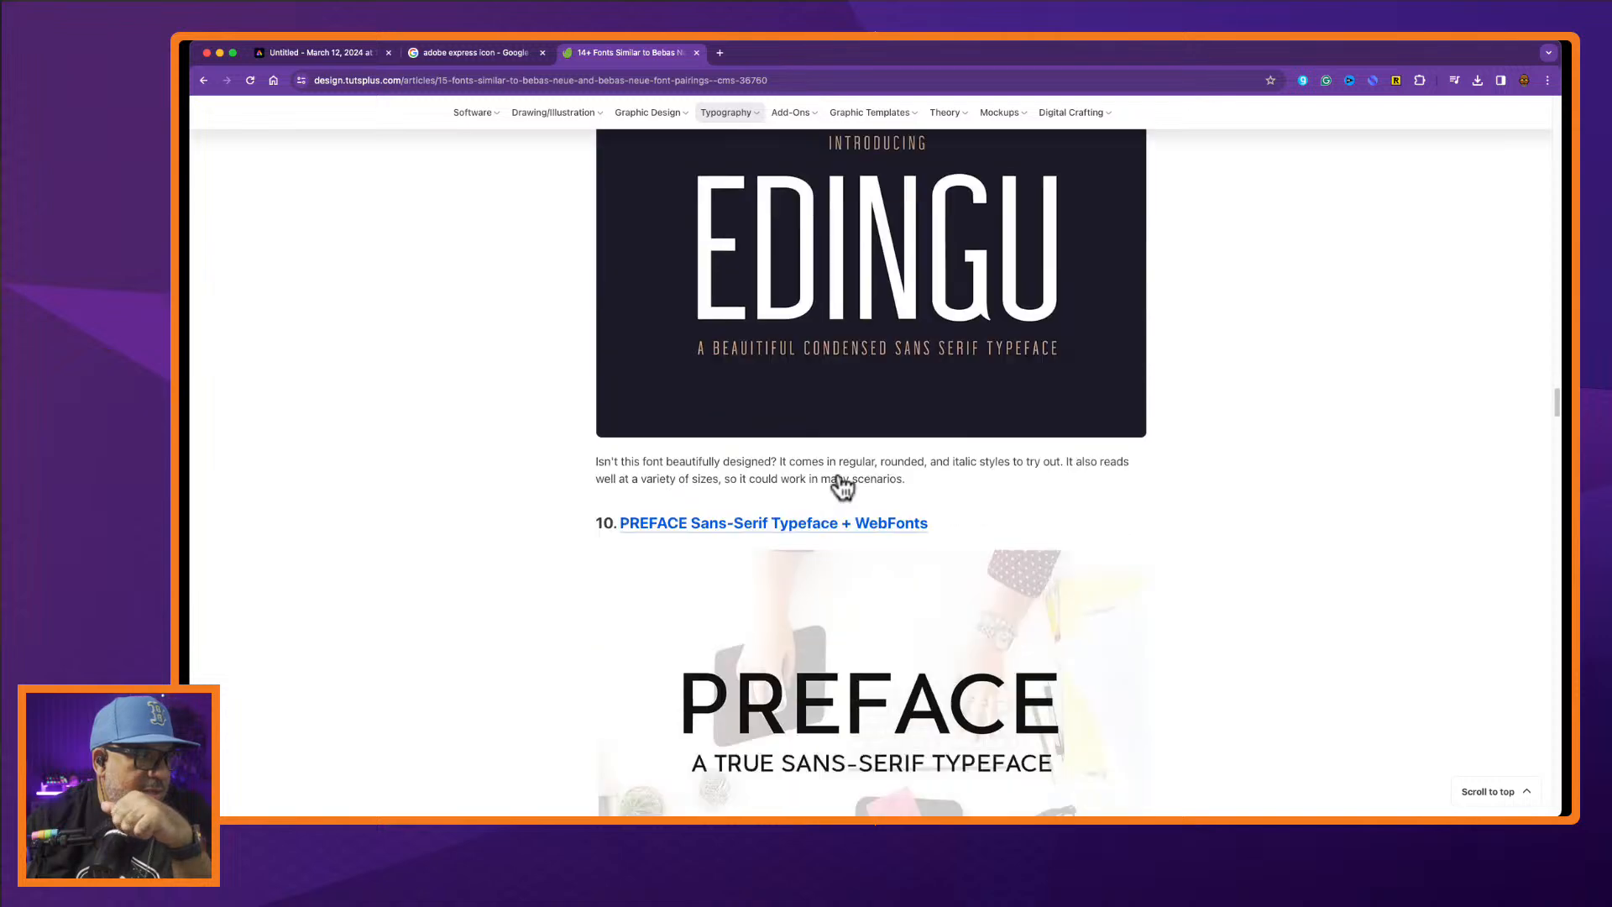
scroll(842, 485, "down", 9)
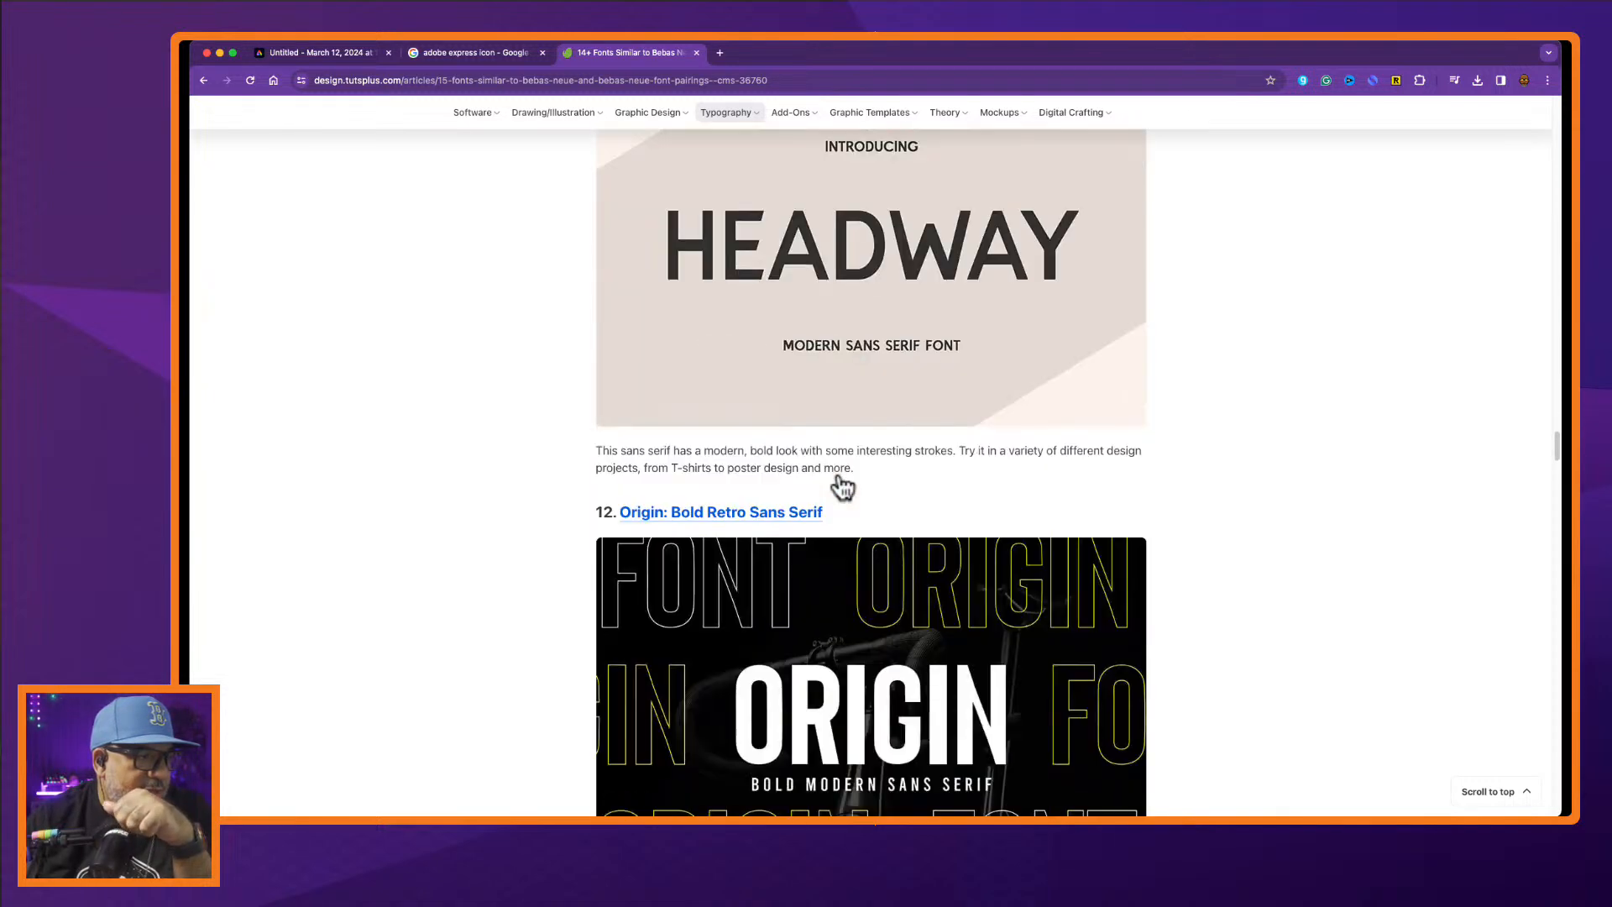
scroll(842, 486, "down", 1)
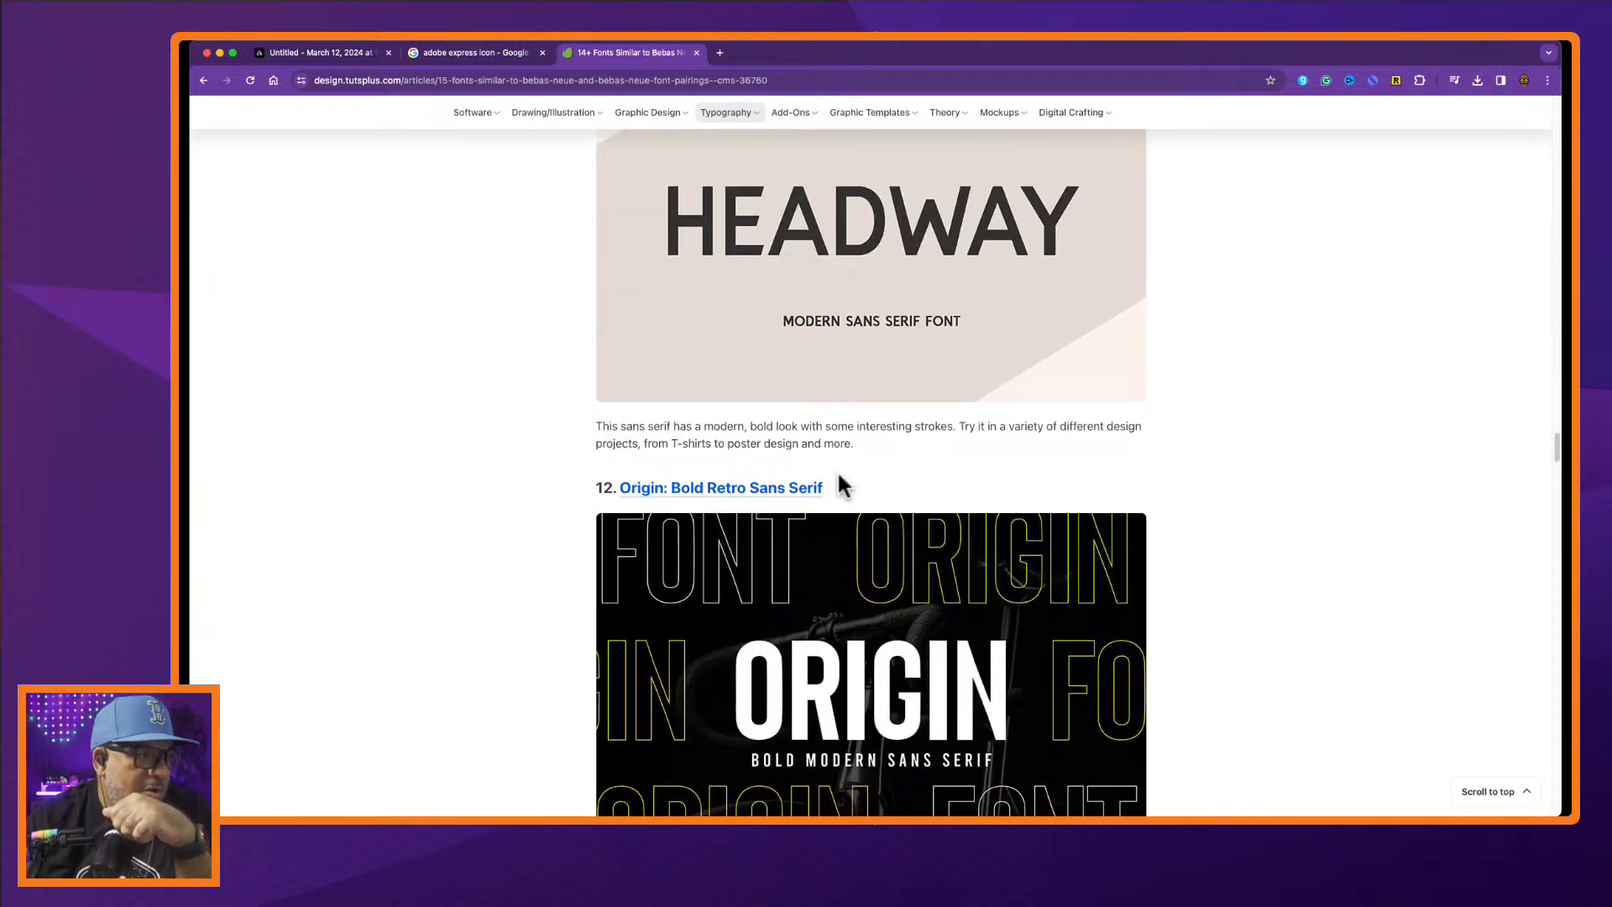
scroll(842, 485, "down", 3)
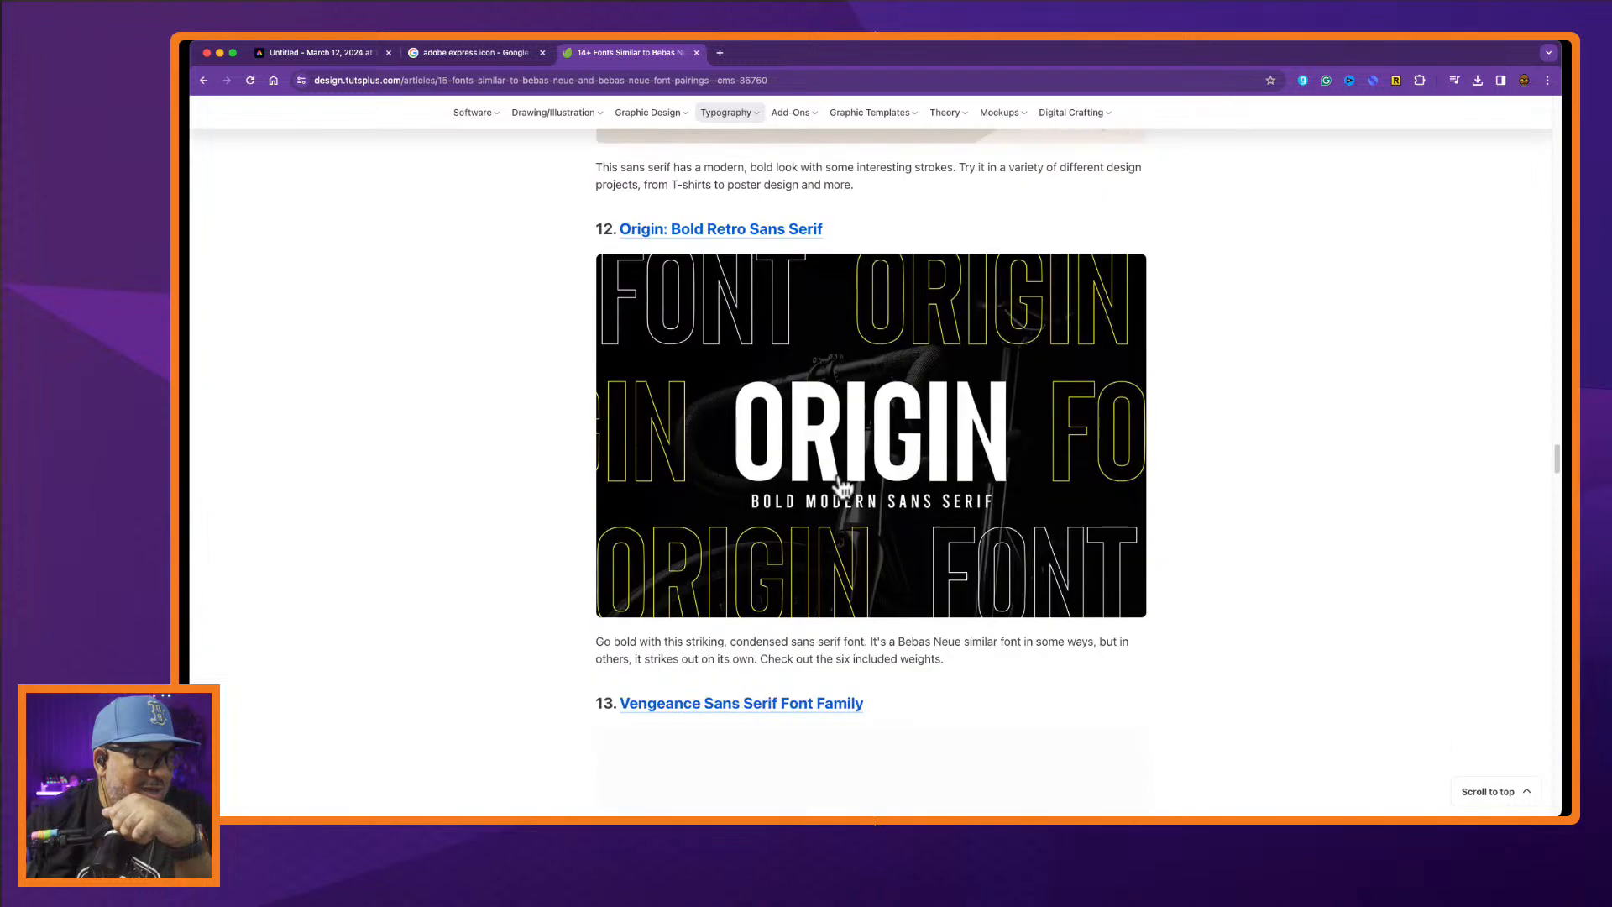
scroll(842, 486, "down", 4)
scroll(842, 487, "down", 5)
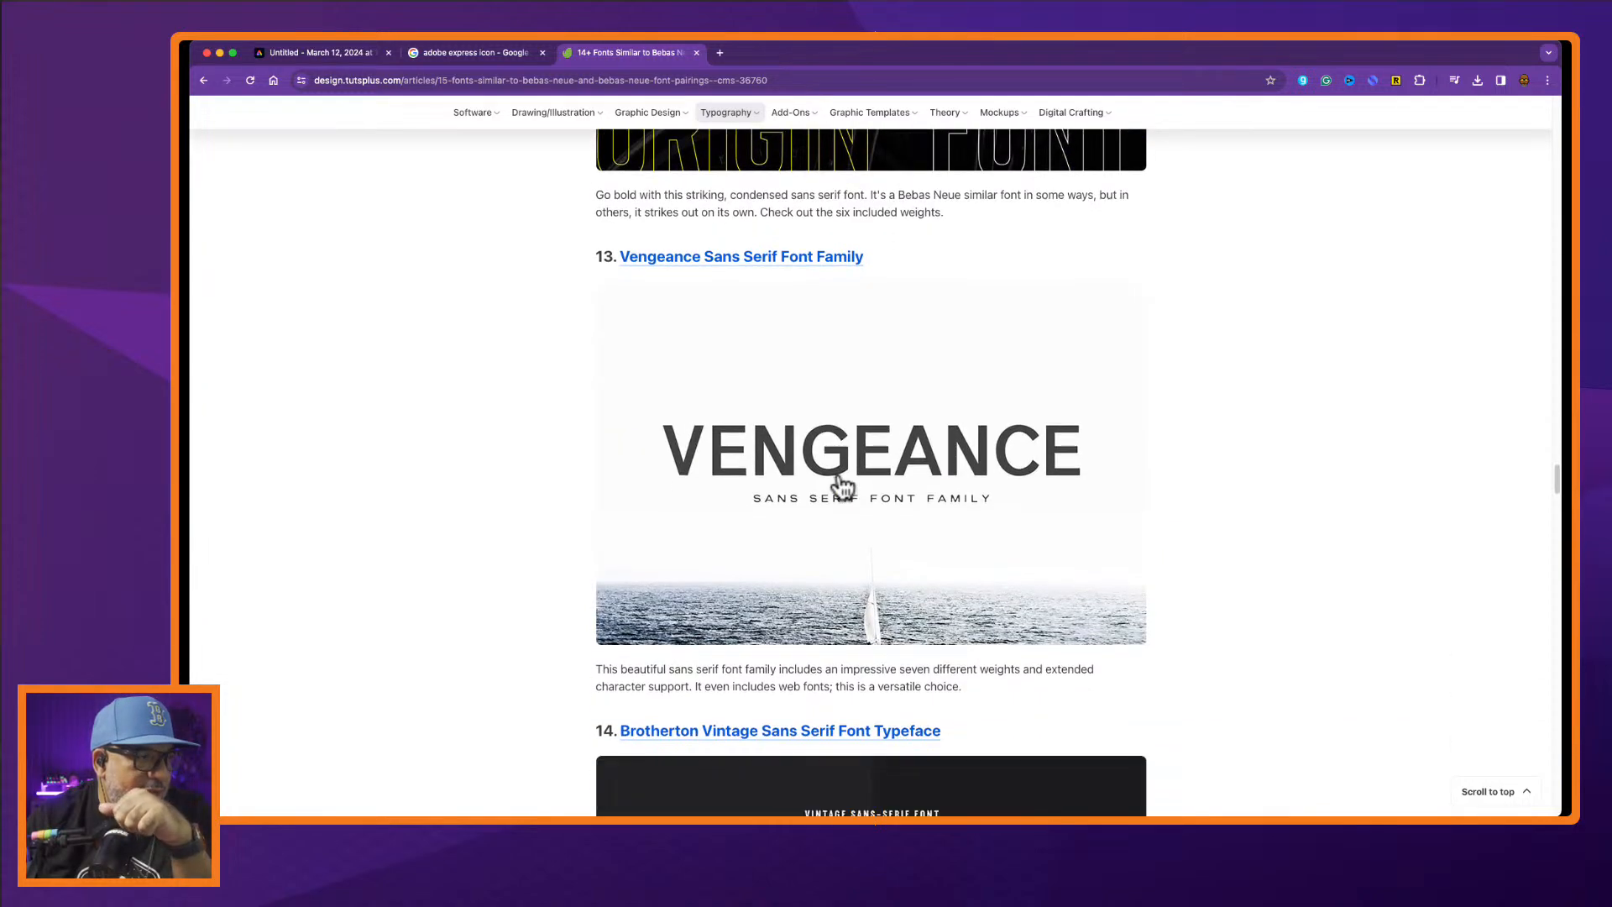
scroll(842, 487, "down", 4)
scroll(842, 485, "down", 9)
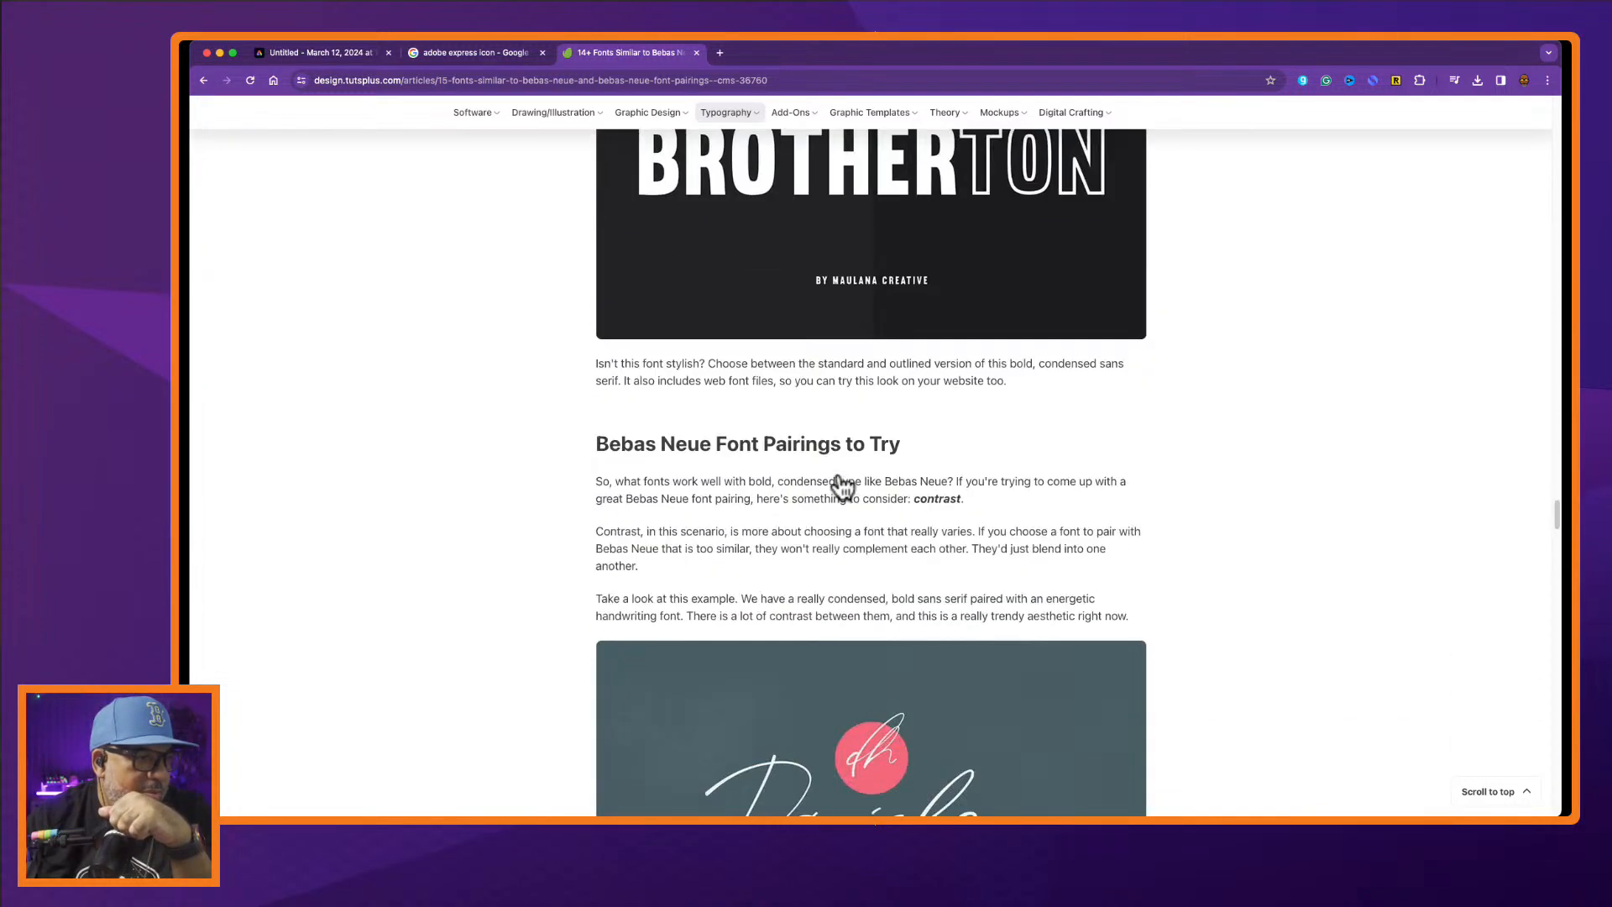
scroll(842, 485, "down", 2)
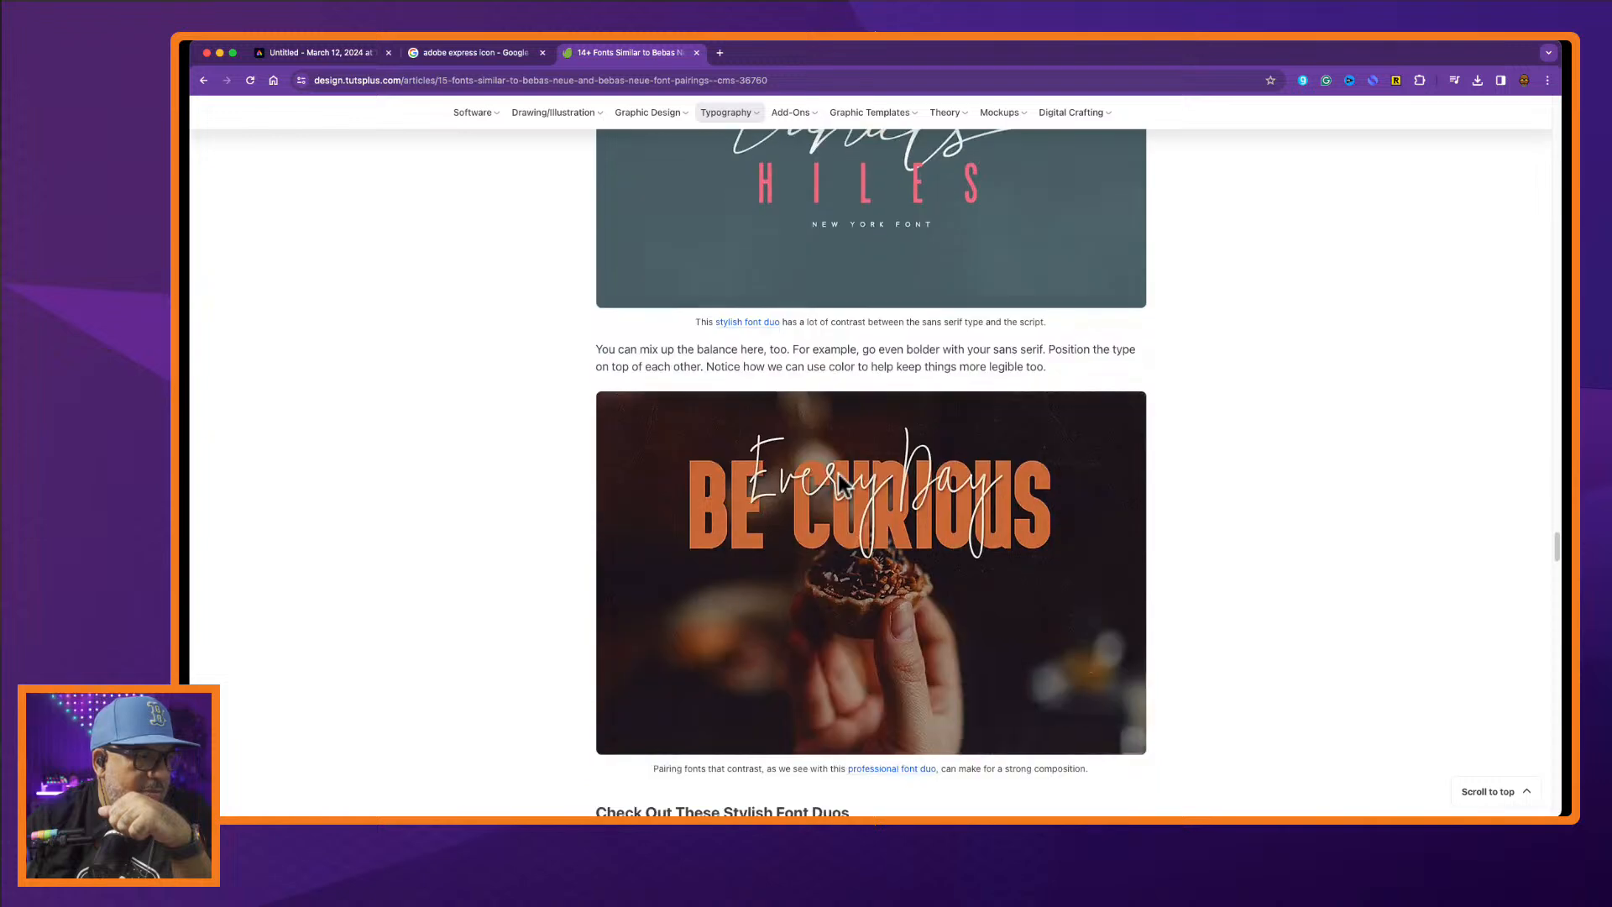
scroll(842, 485, "down", 7)
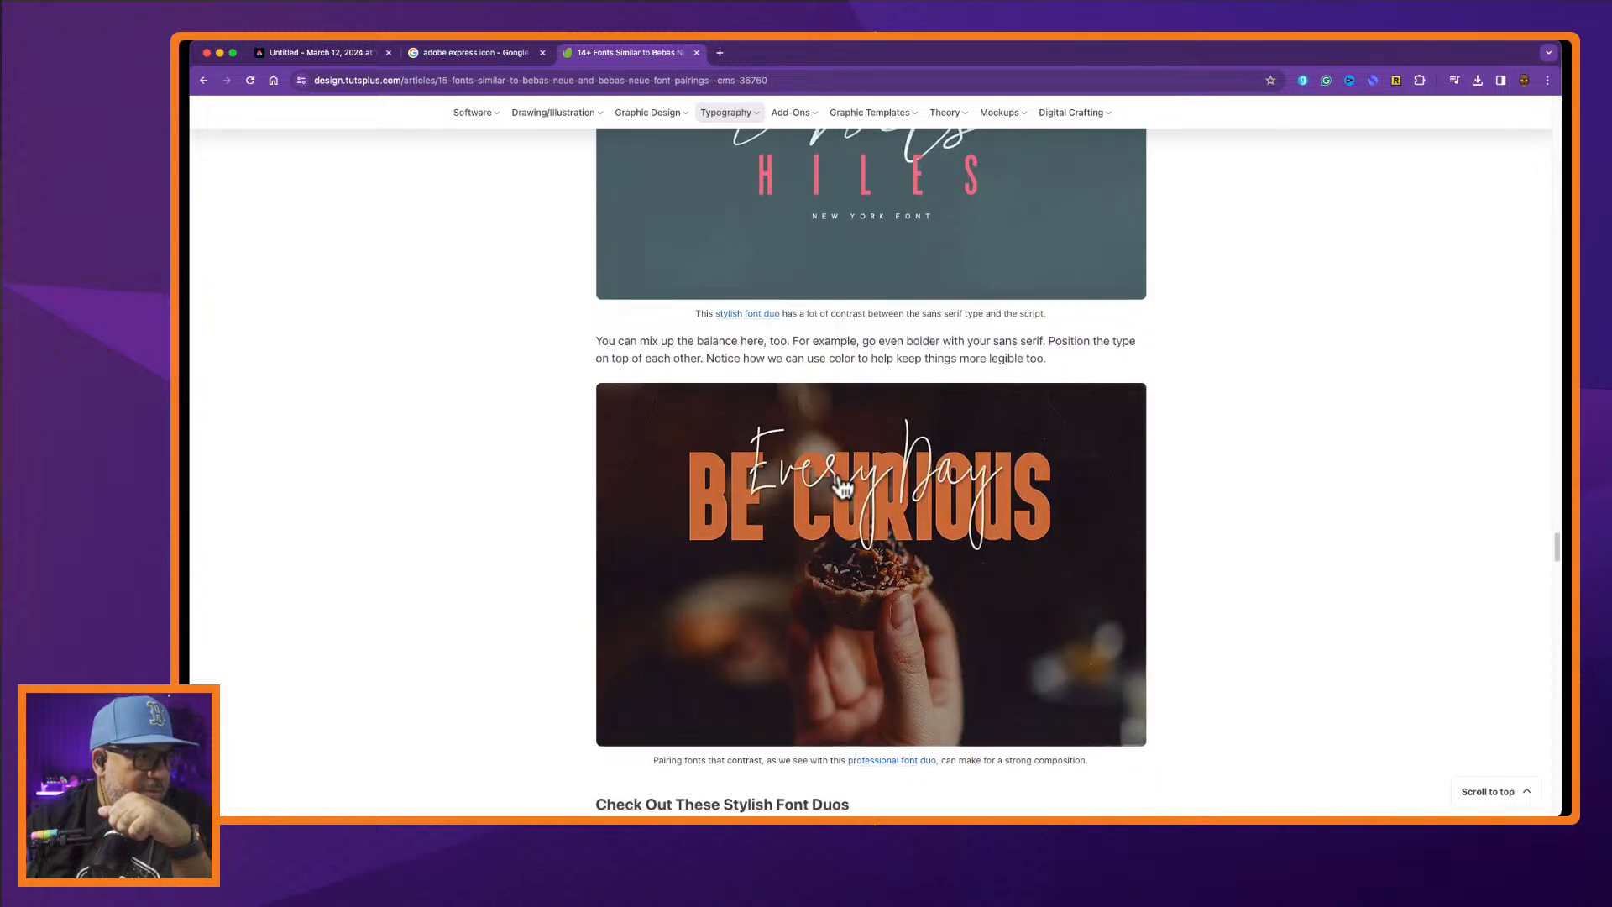
scroll(840, 473, "down", 7)
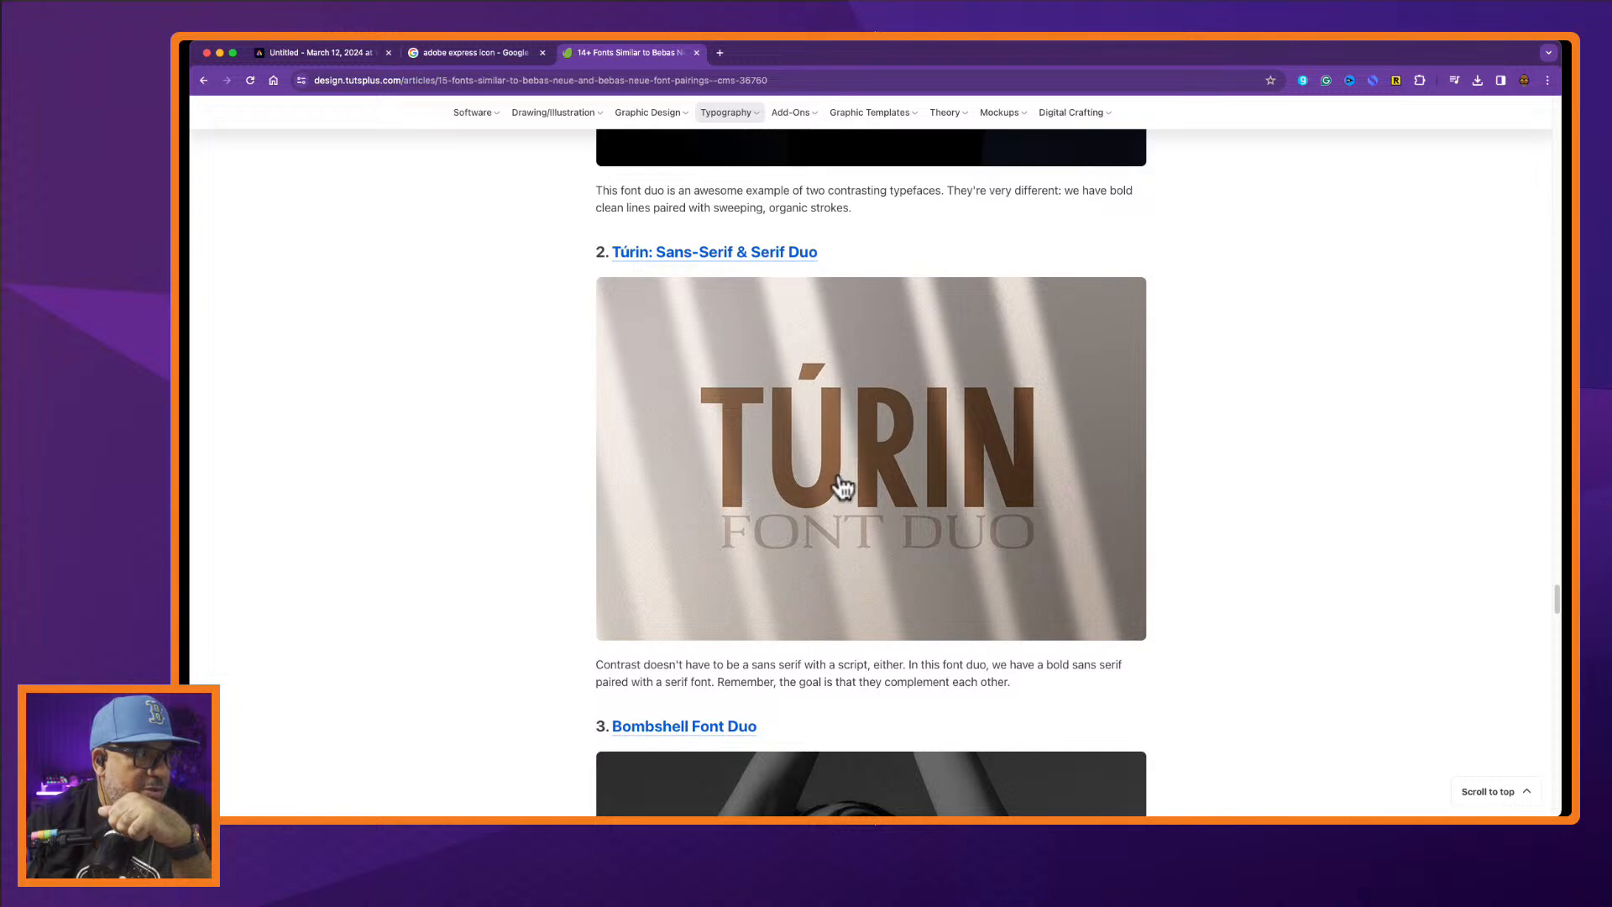
scroll(842, 487, "down", 9)
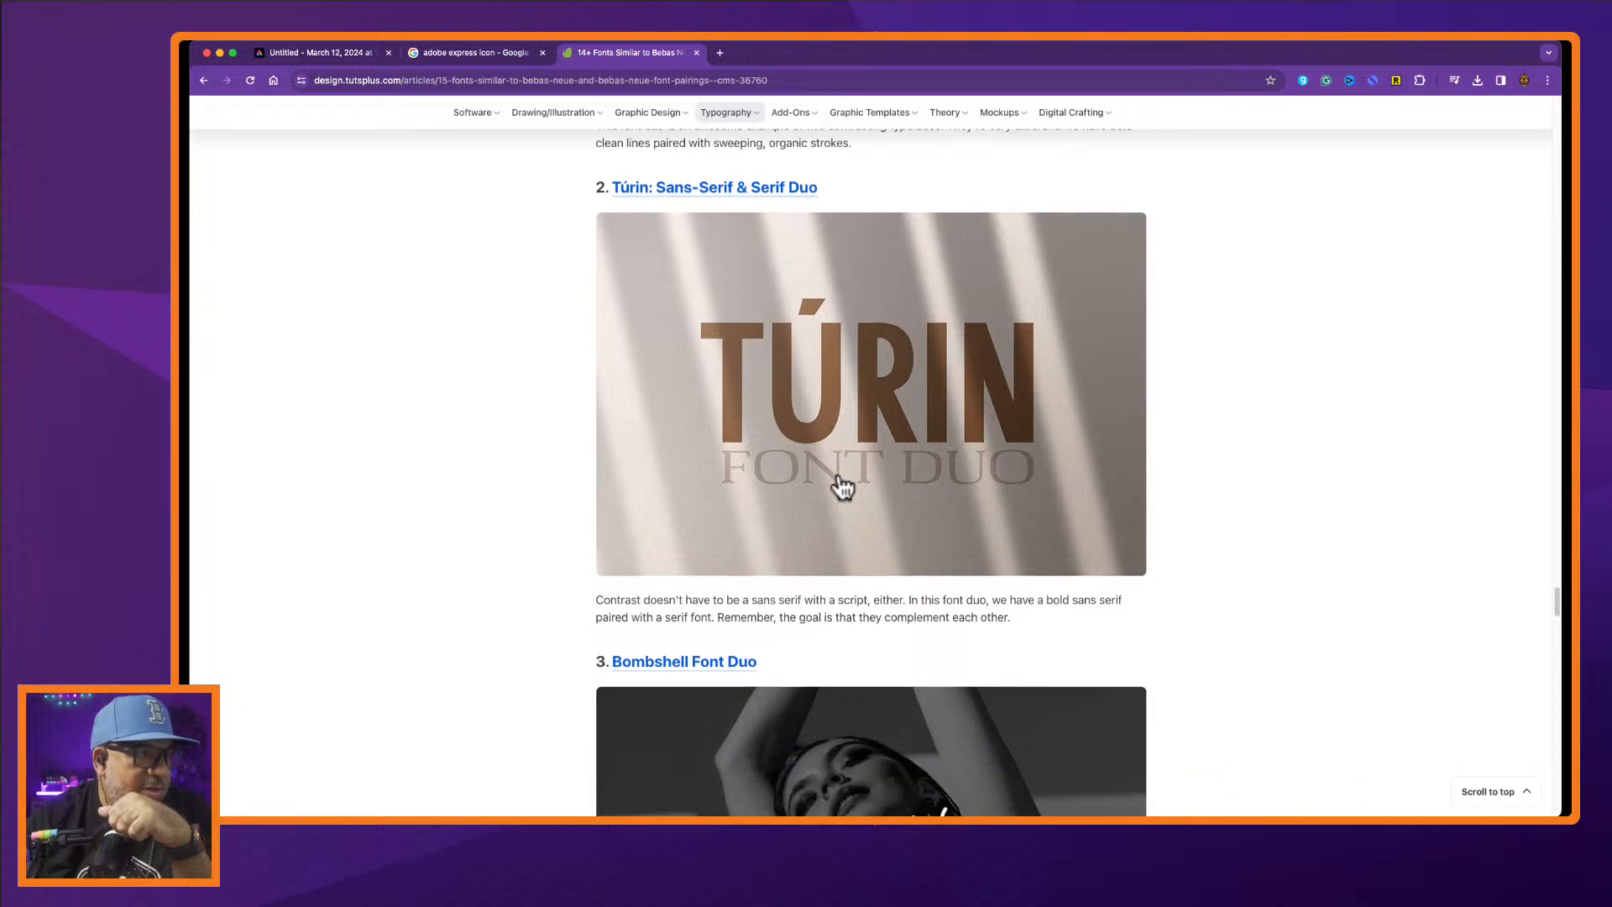
scroll(842, 487, "down", 4)
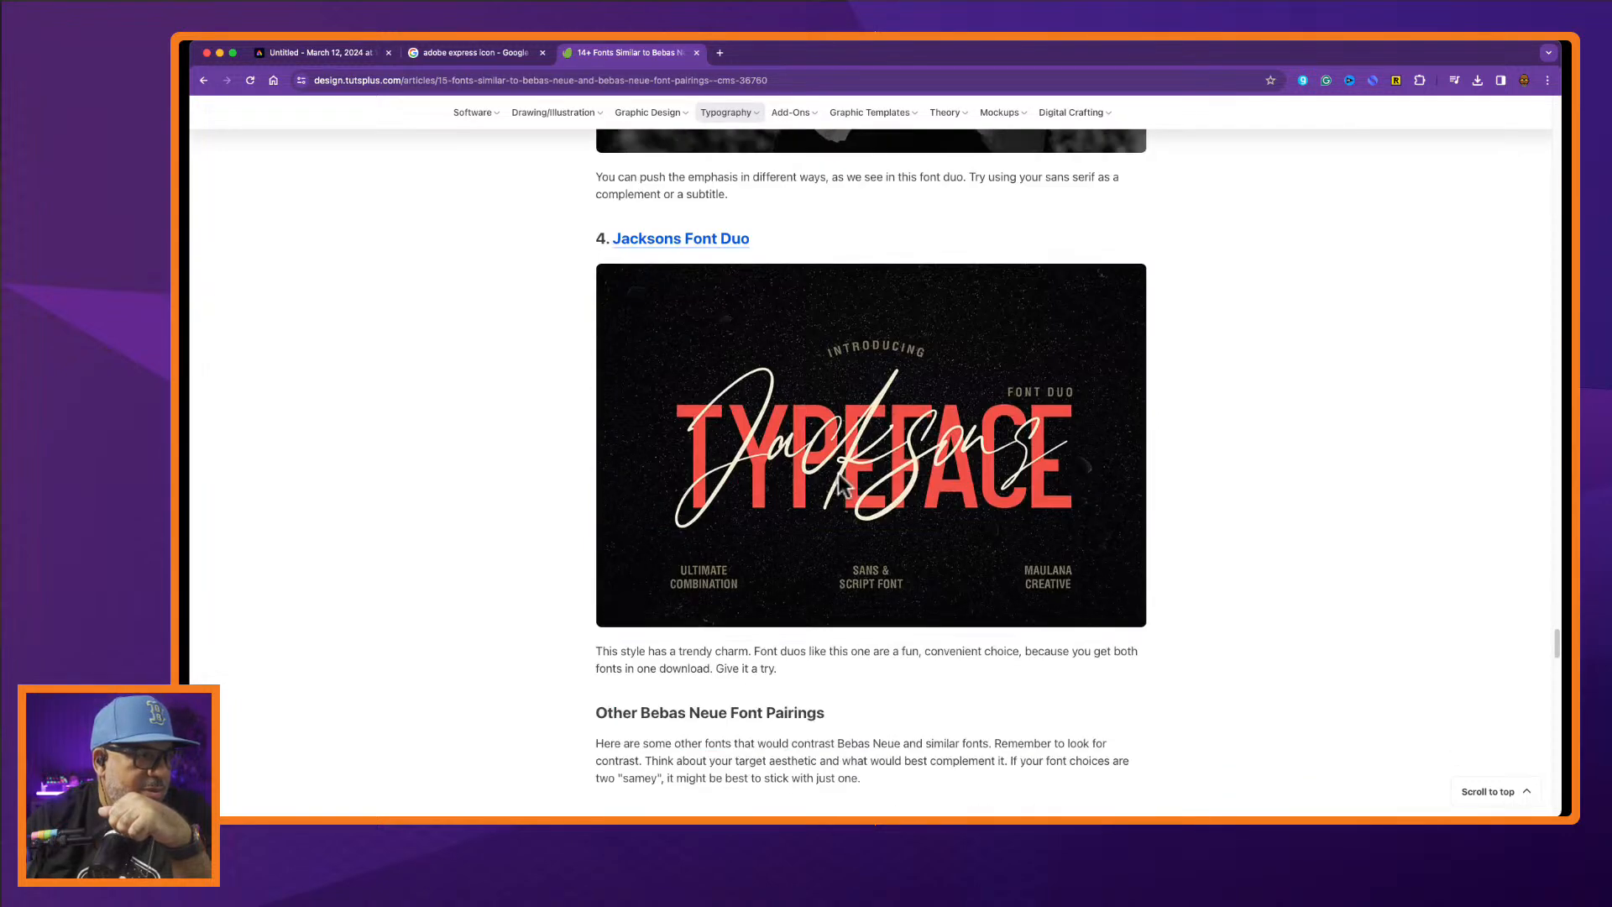
scroll(842, 484, "down", 1)
scroll(842, 487, "down", 1)
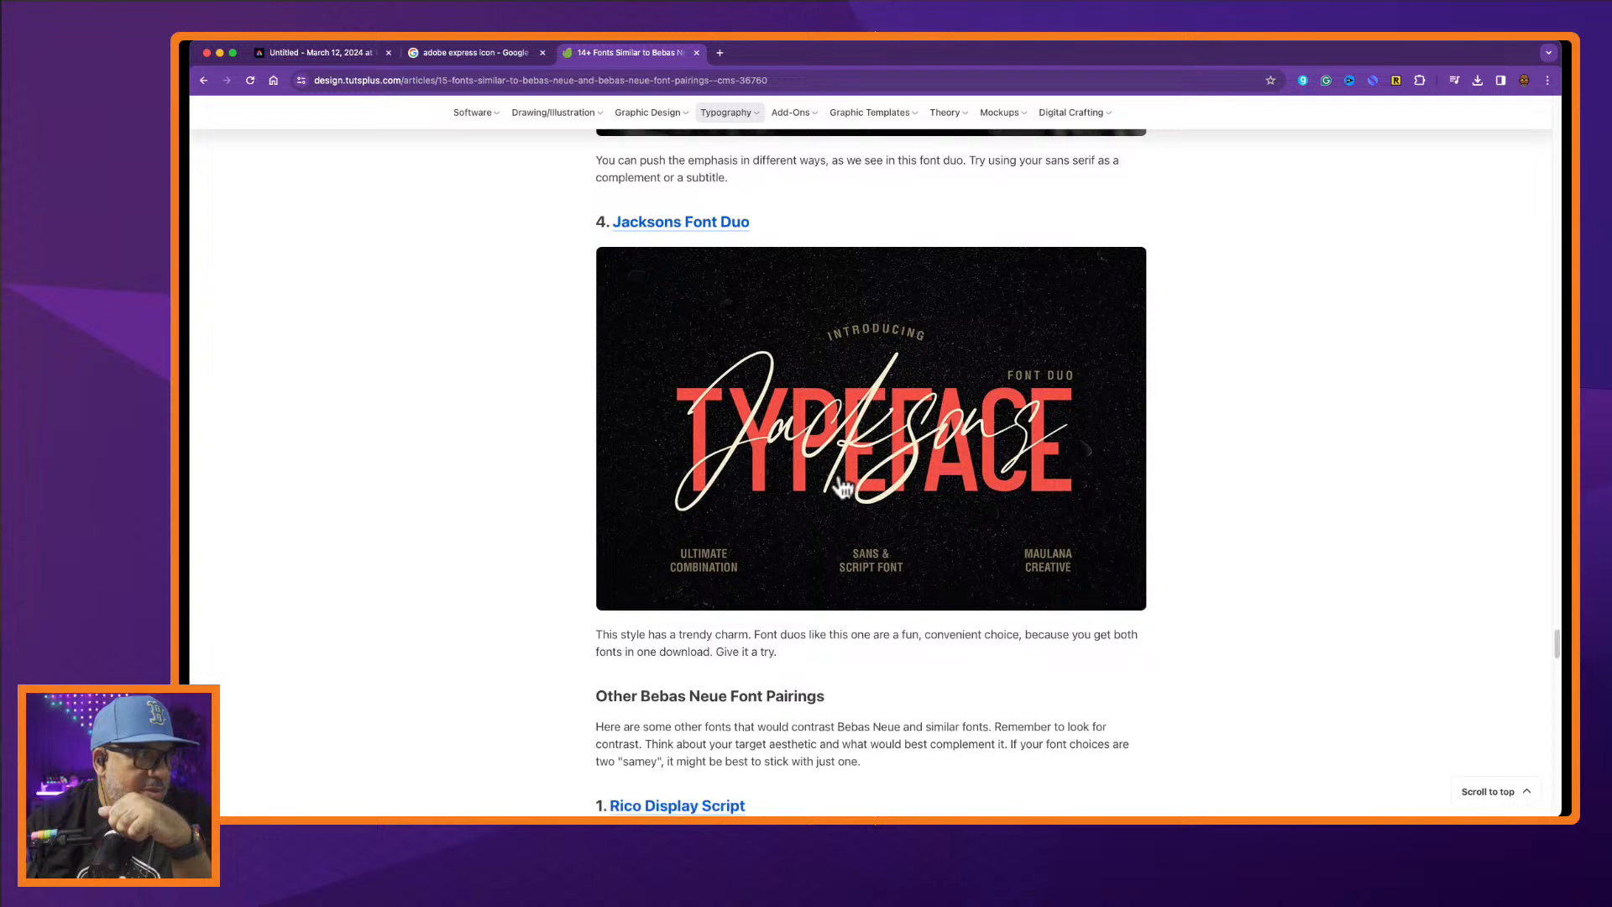
scroll(842, 487, "down", 16)
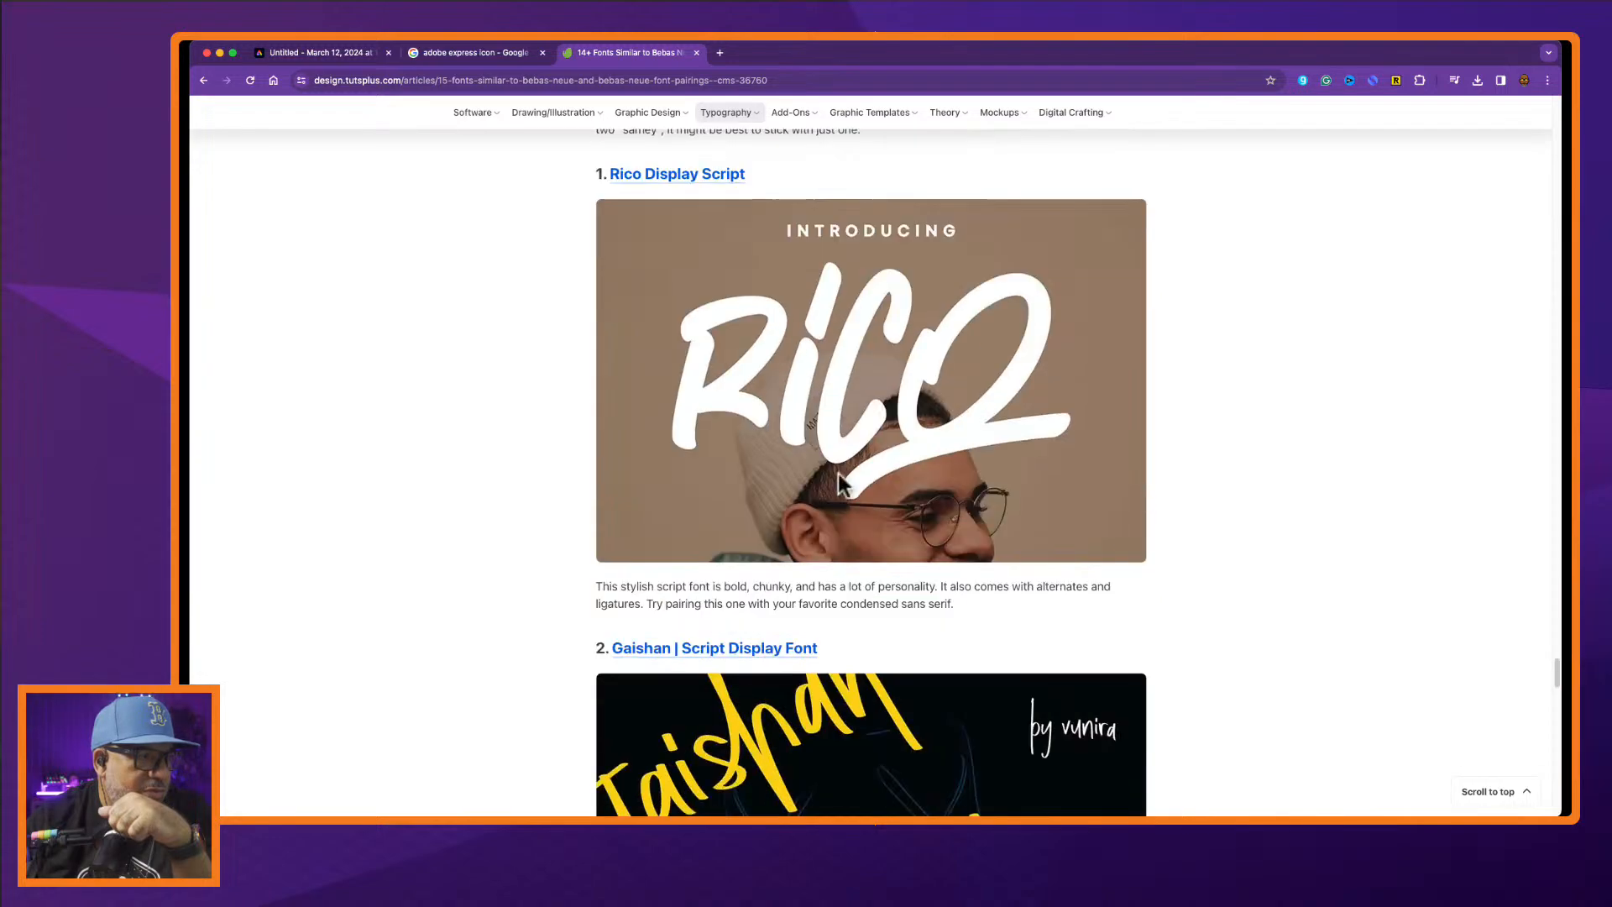
scroll(842, 487, "down", 17)
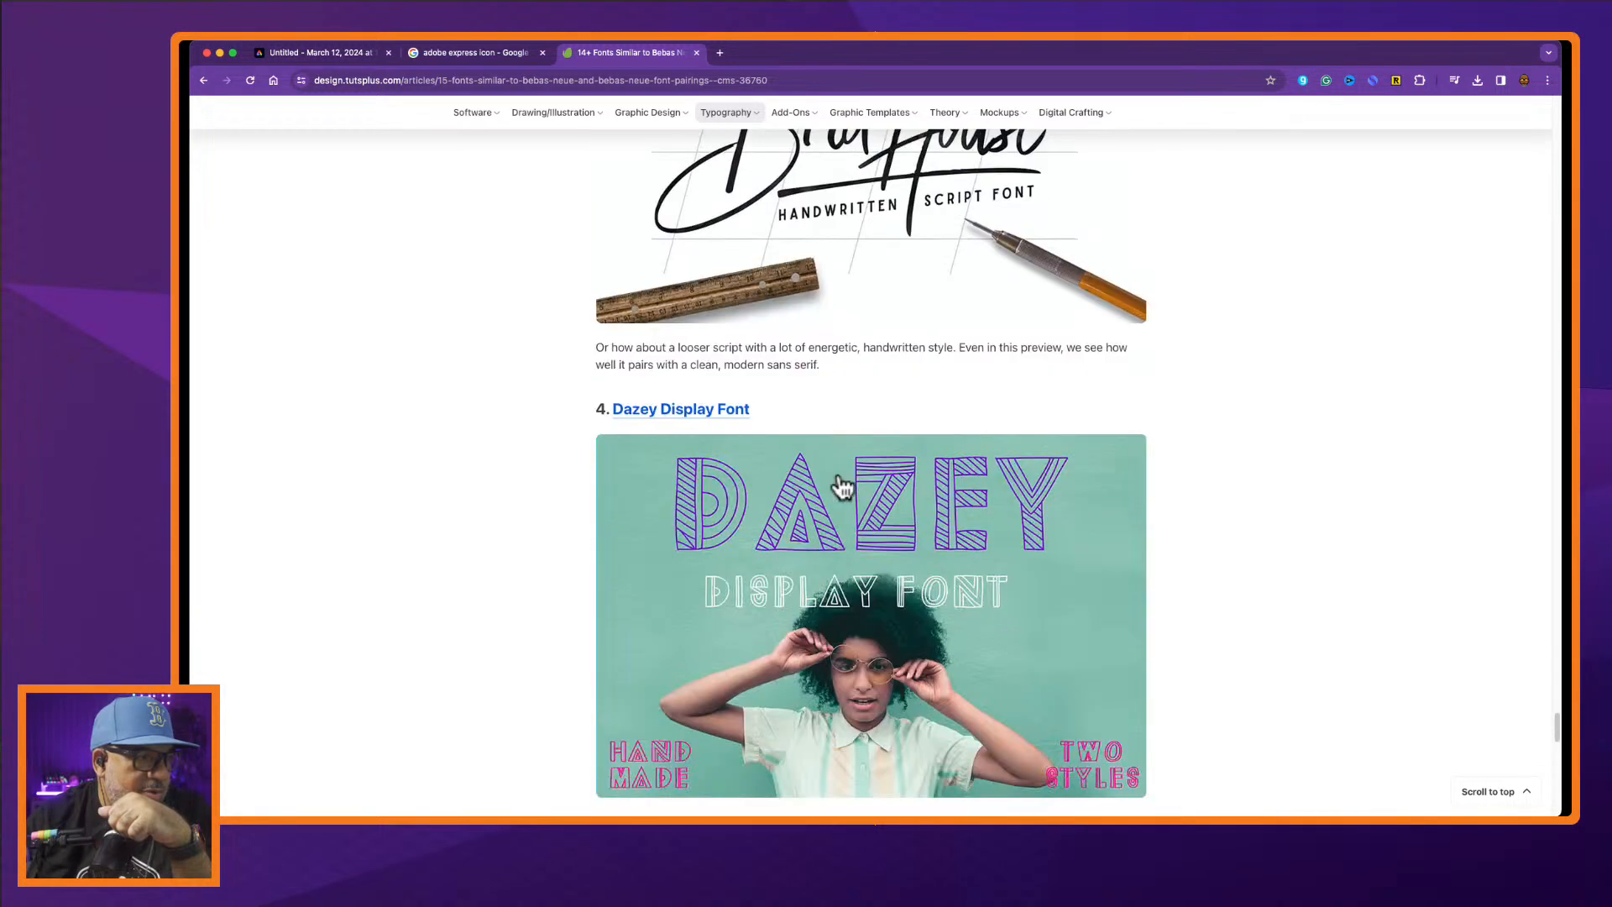
scroll(842, 487, "down", 1)
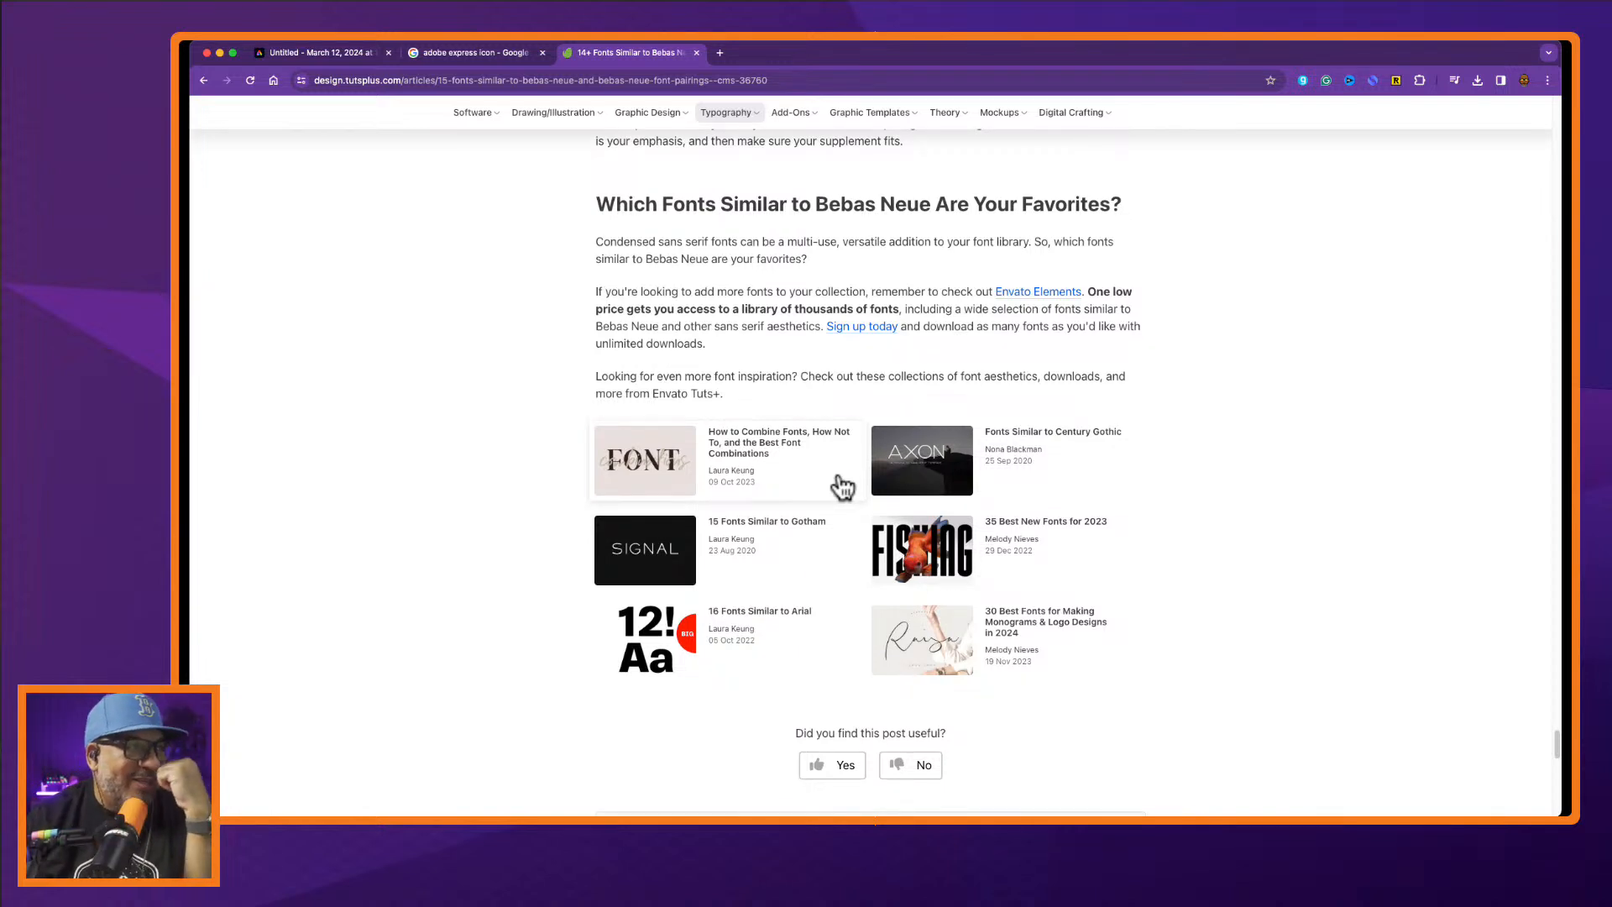
Switch back to the Adobe Express design and fit the ADOBE EXPRESS text over the reference's faded title at size 88.
left_click(311, 54)
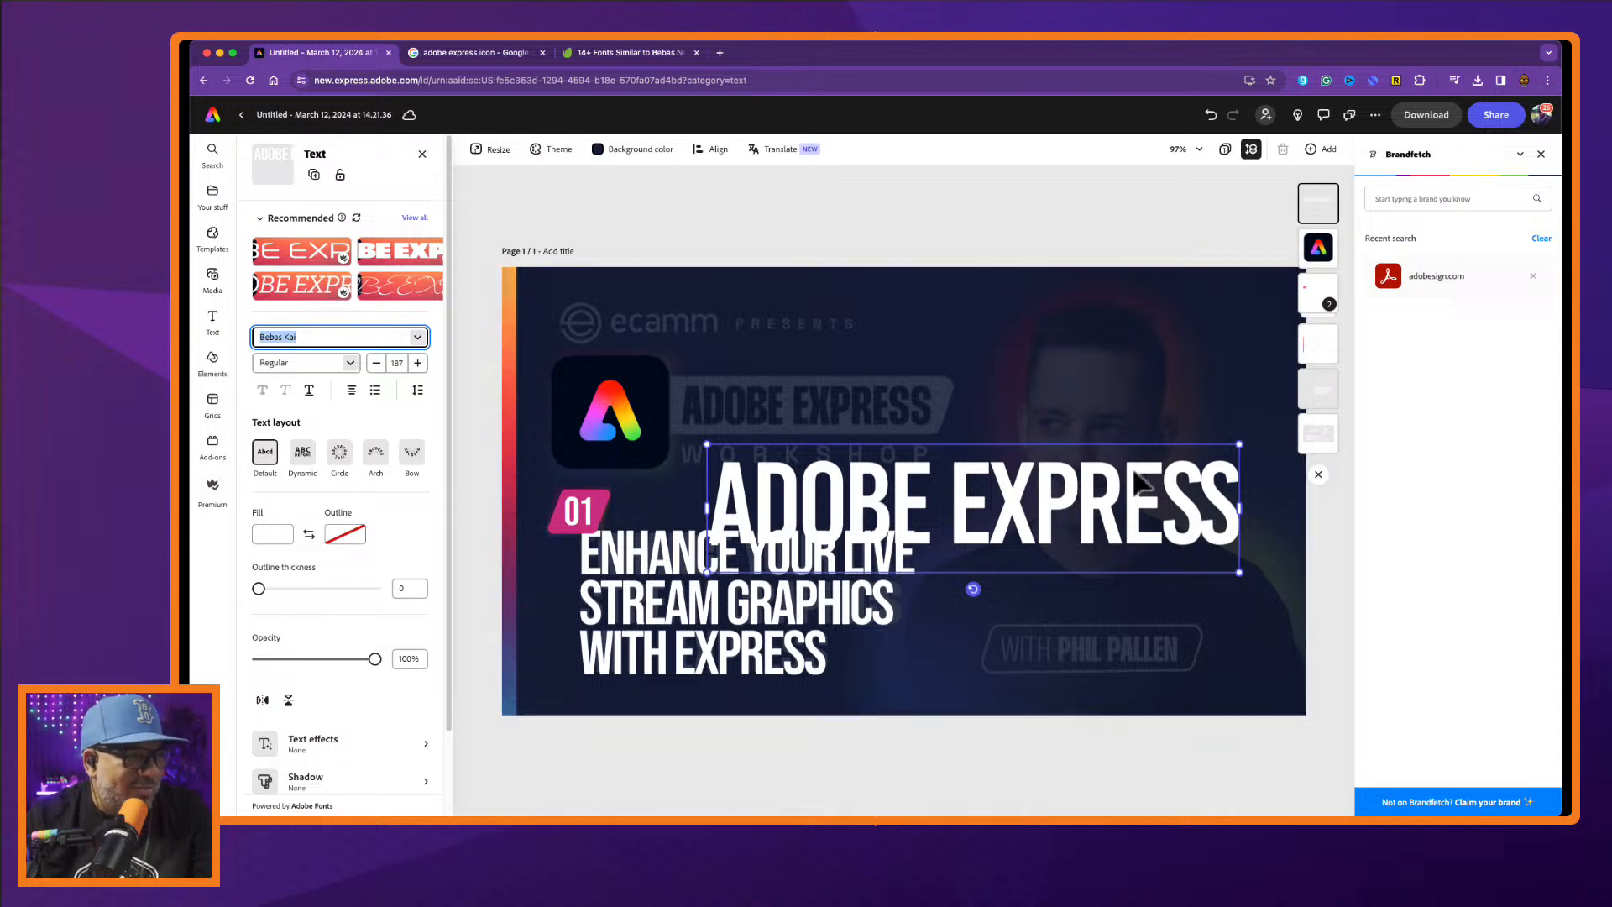
left_click_drag(1239, 572, 862, 409)
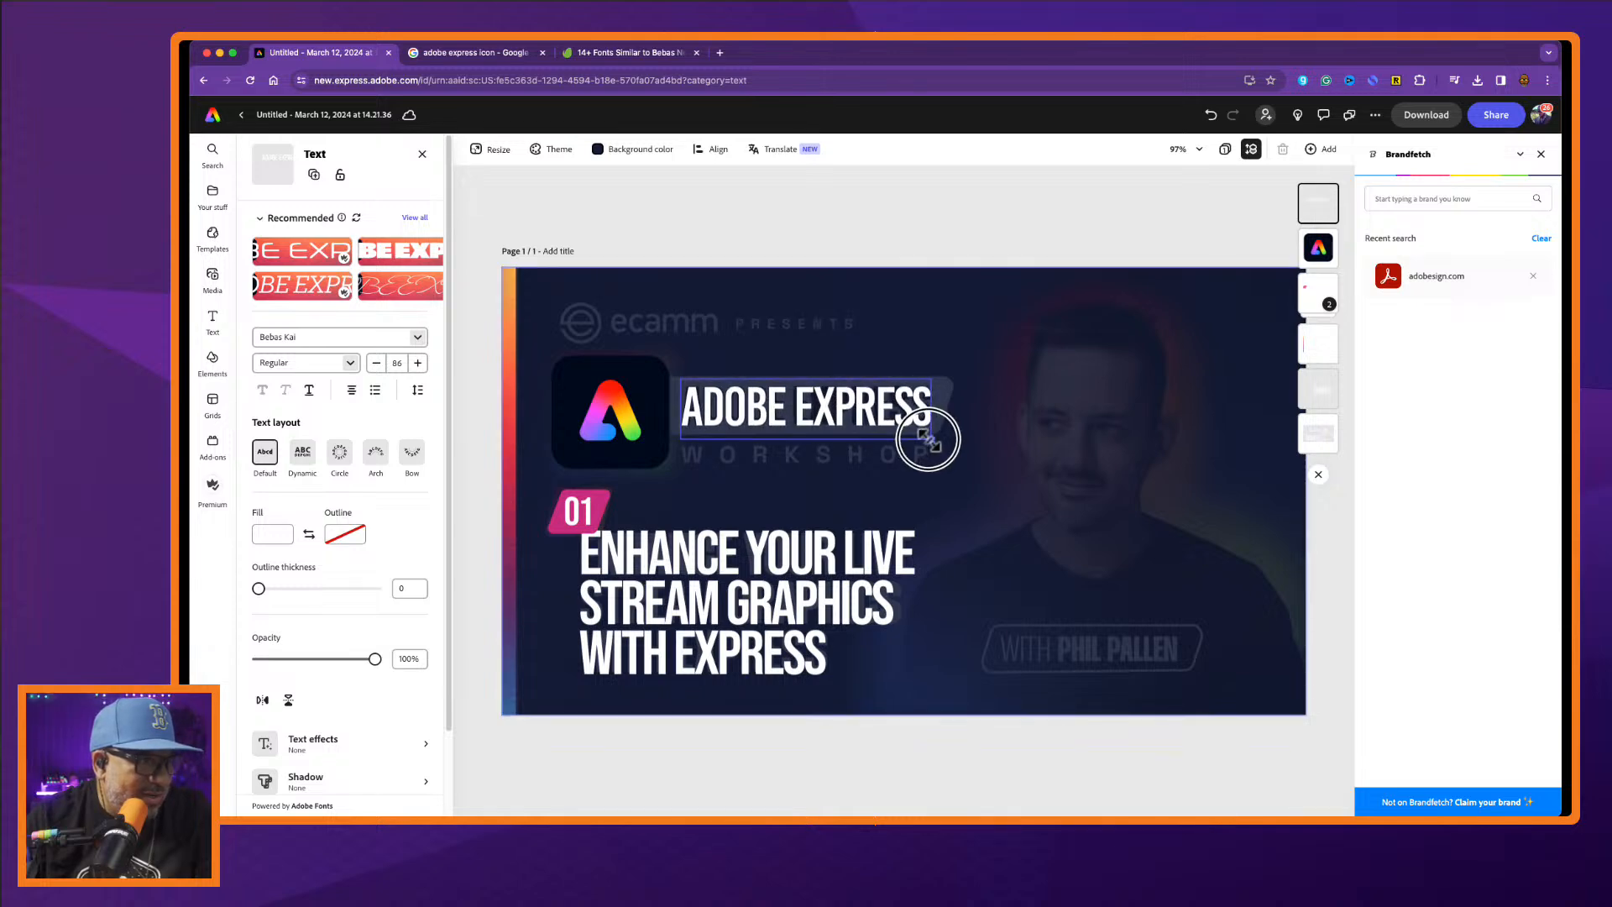
left_click_drag(928, 439, 932, 441)
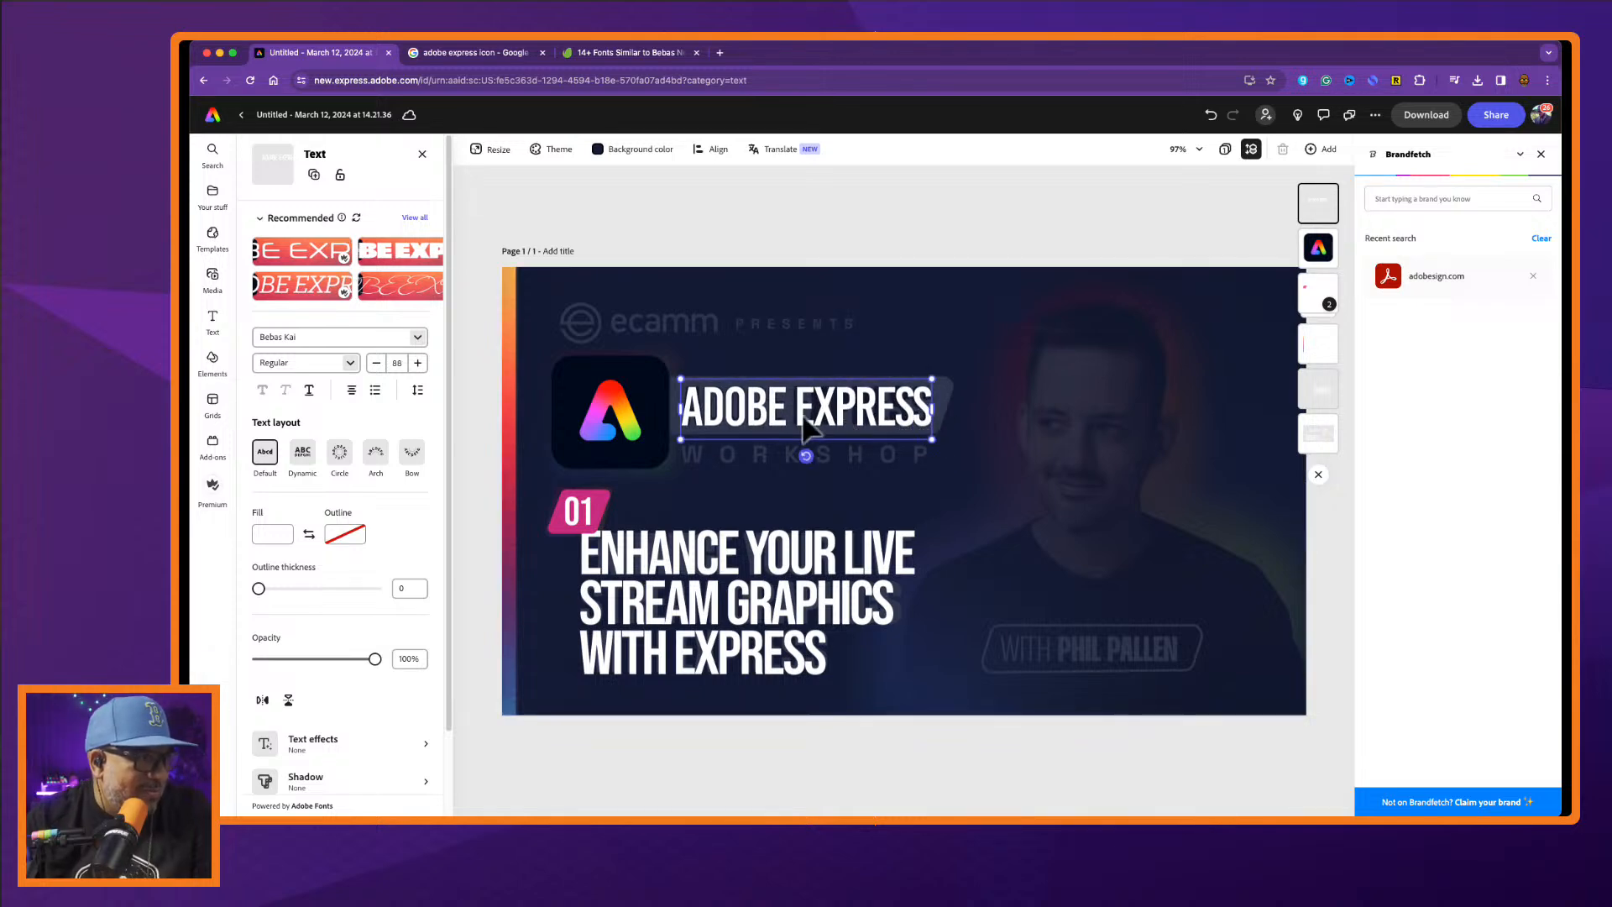
Put a basic slanted parallelogram shape behind the ADOBE EXPRESS text.
scroll(277, 747, "down", 2)
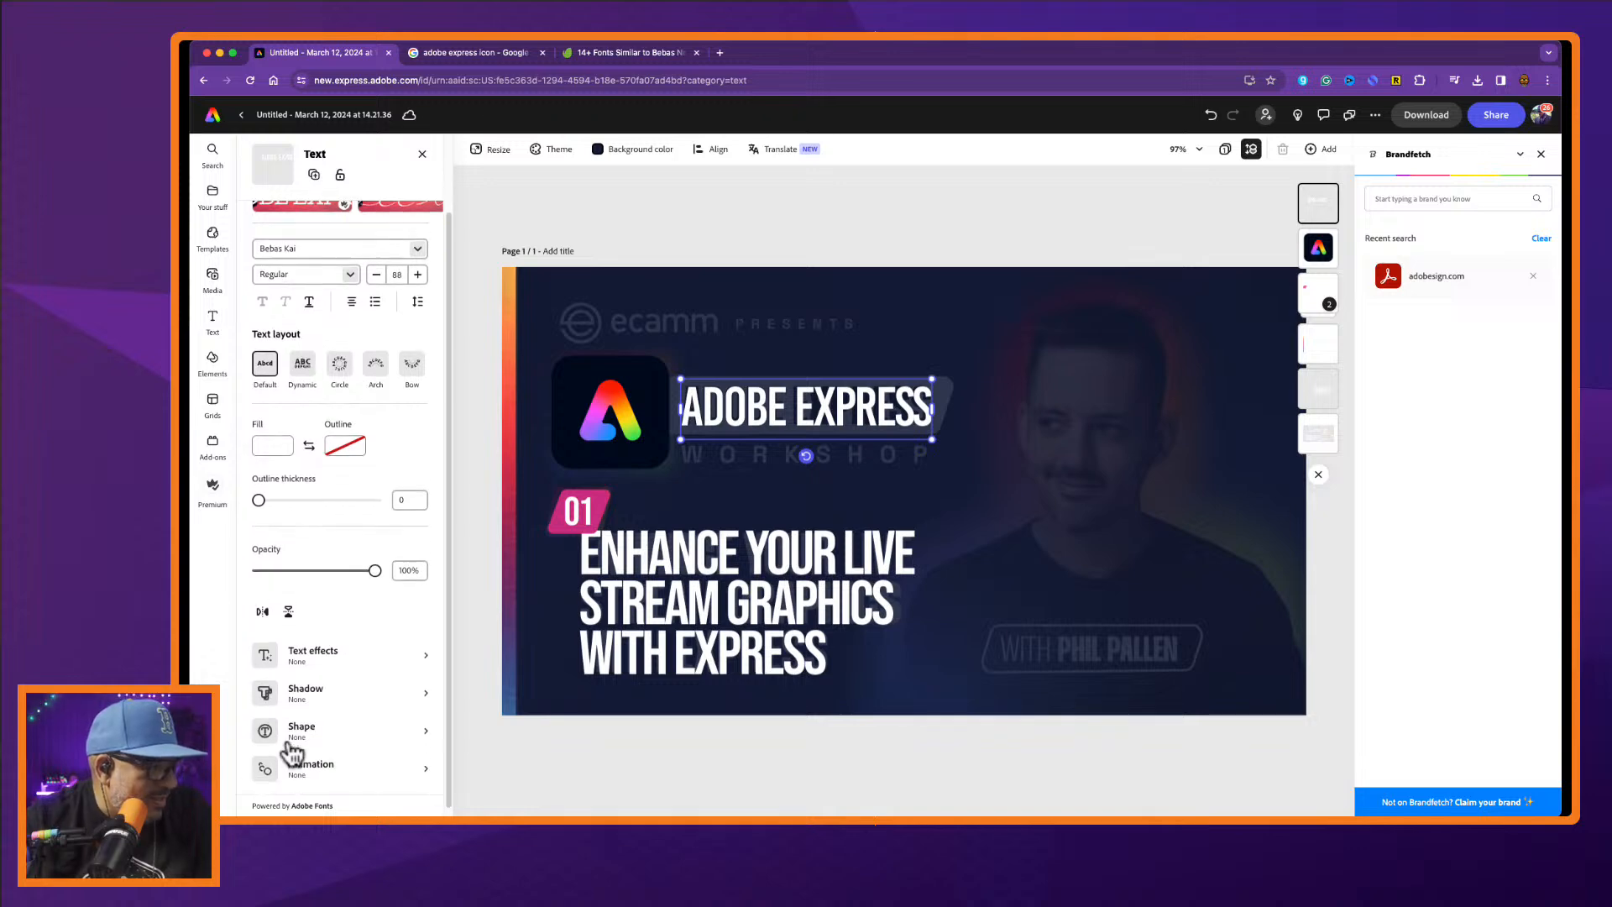
left_click(275, 731)
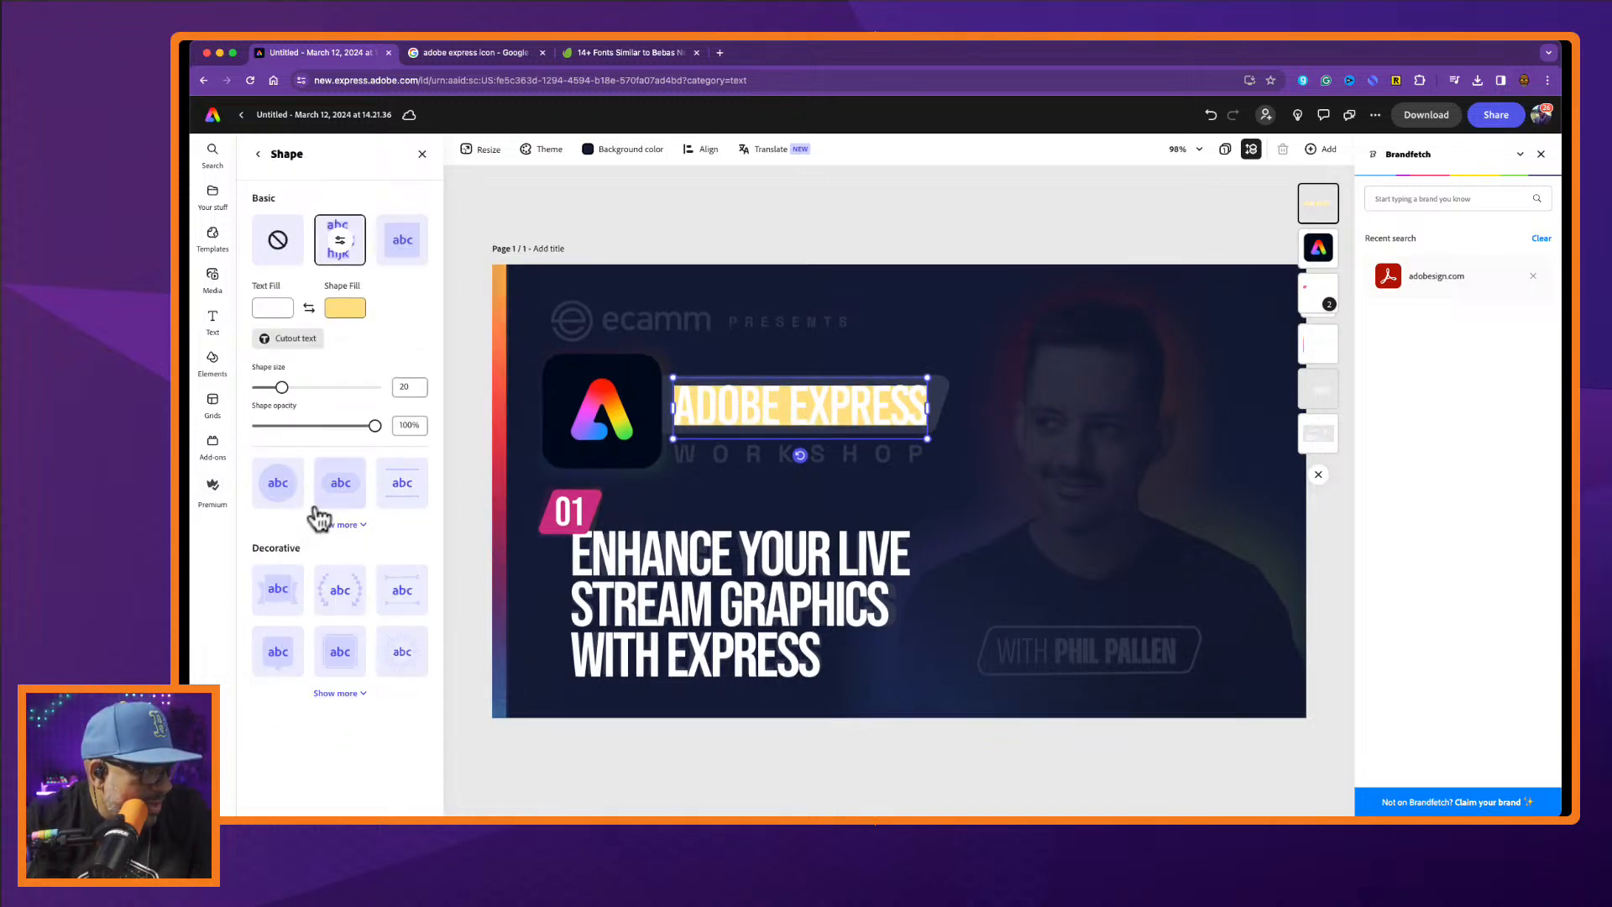
left_click(350, 525)
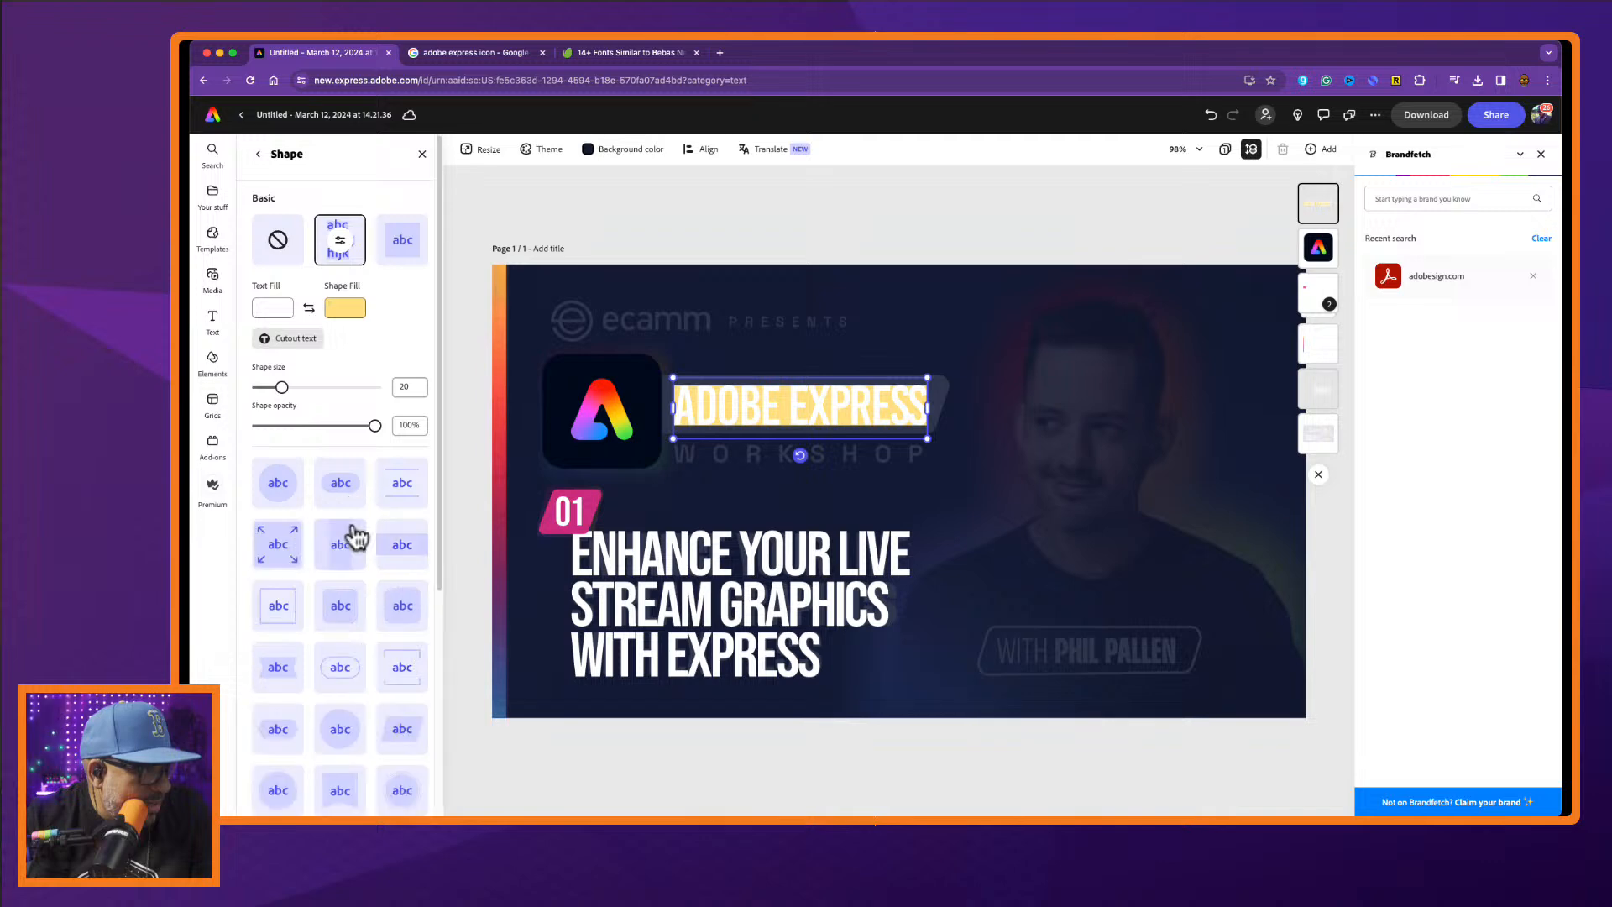
scroll(352, 617, "down", 1)
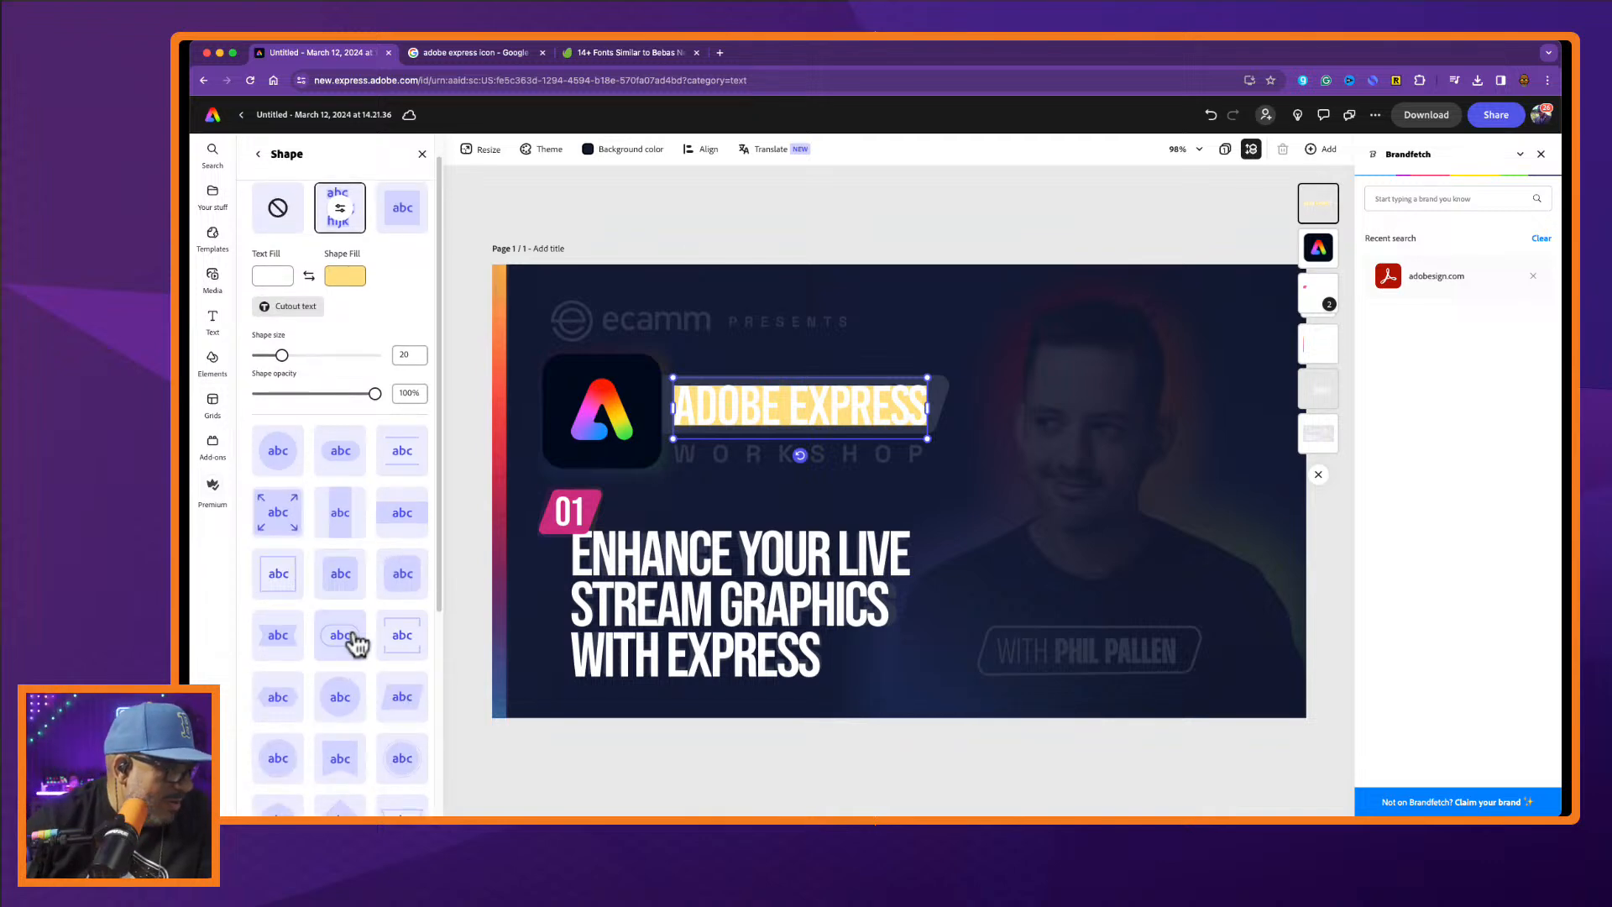
left_click(415, 701)
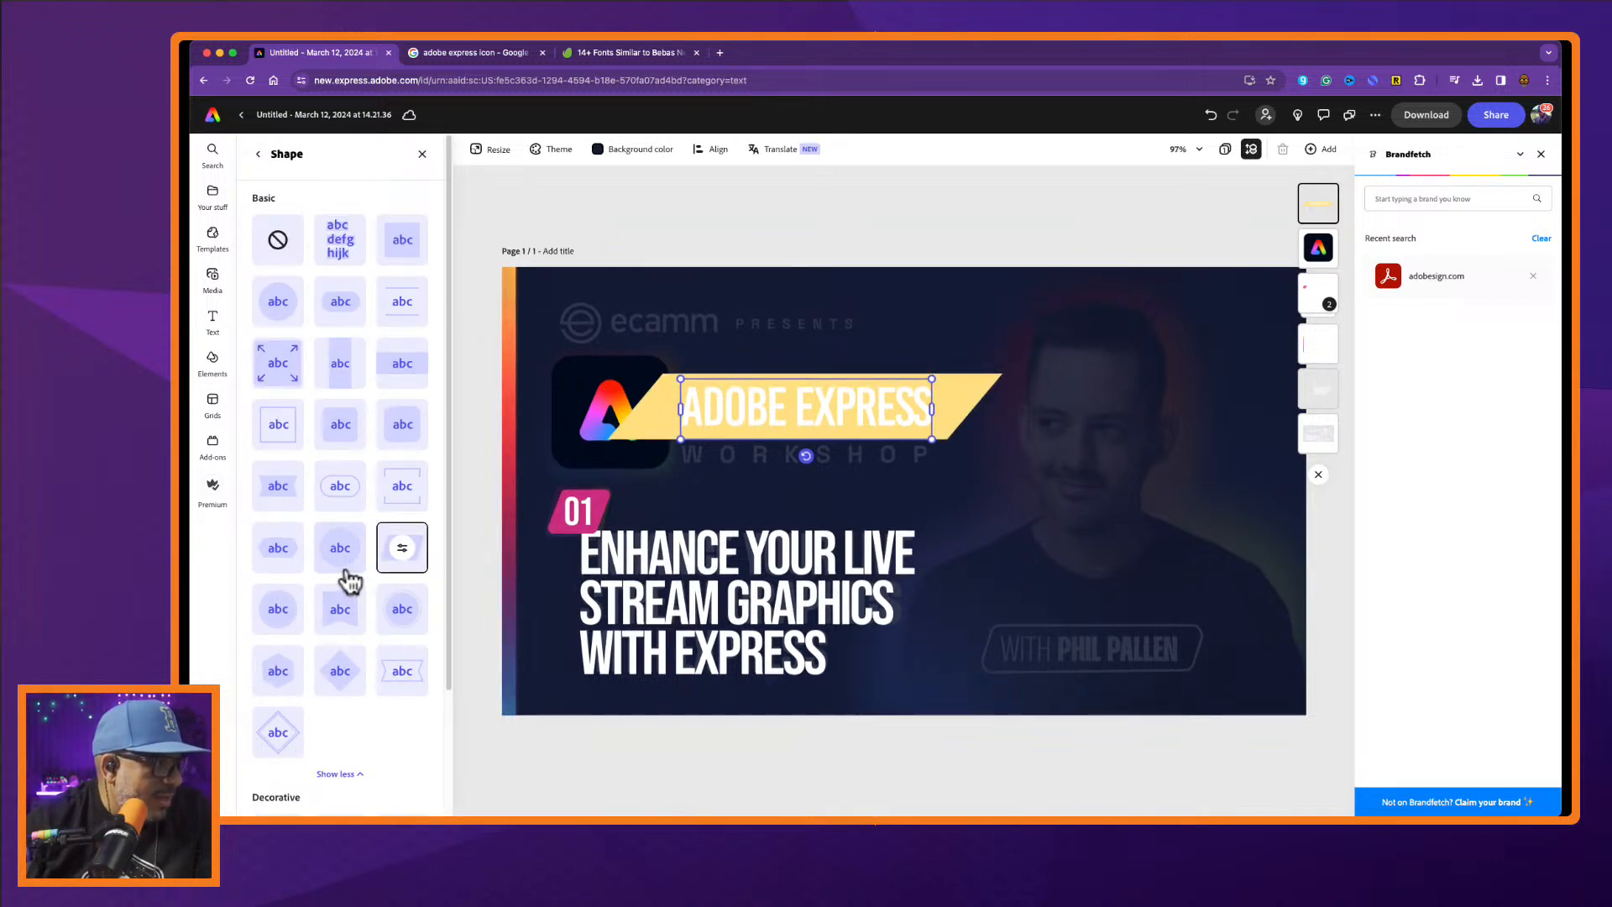
left_click(346, 774)
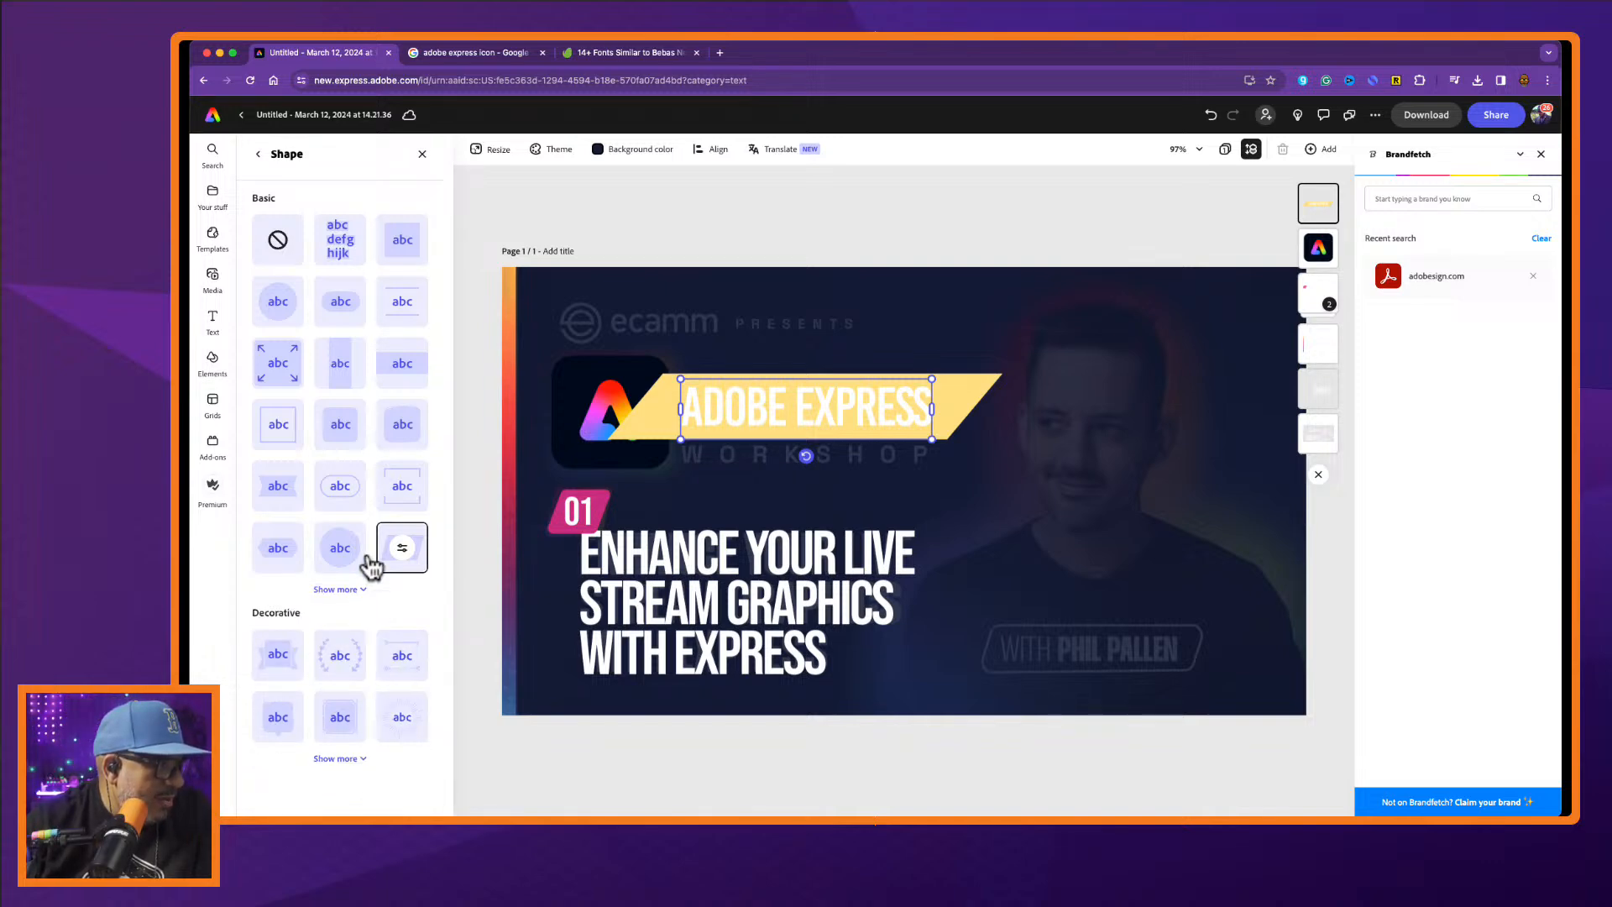
Review the ADOBE EXPRESS text's outline, opacity, effects and shape settings.
left_click(256, 159)
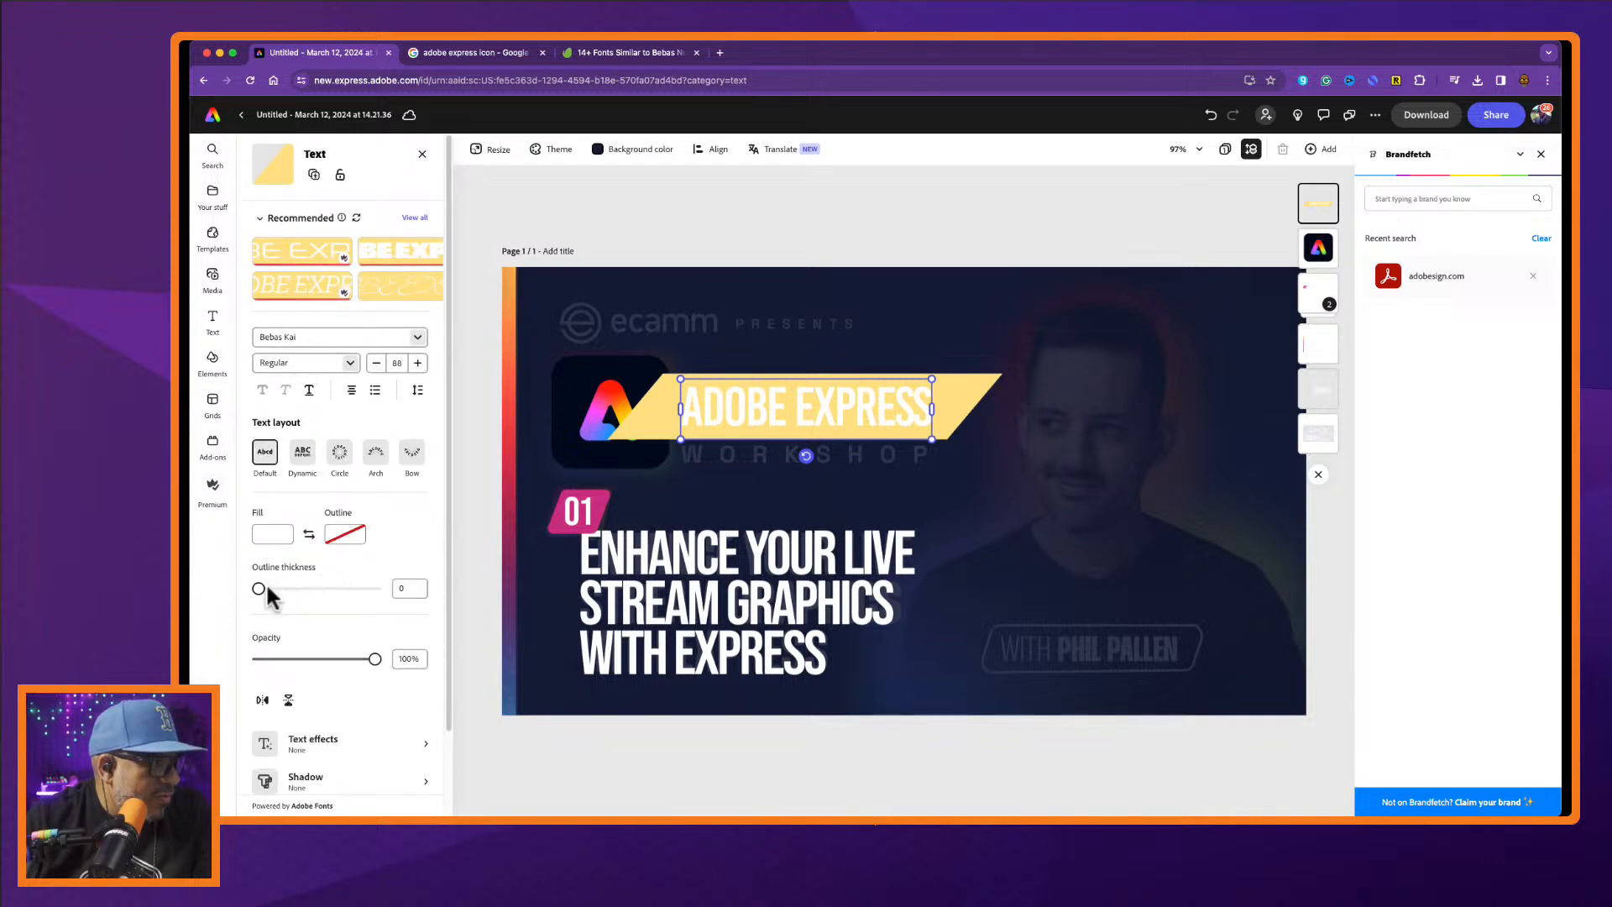
left_click_drag(260, 587, 223, 582)
scroll(367, 618, "down", 1)
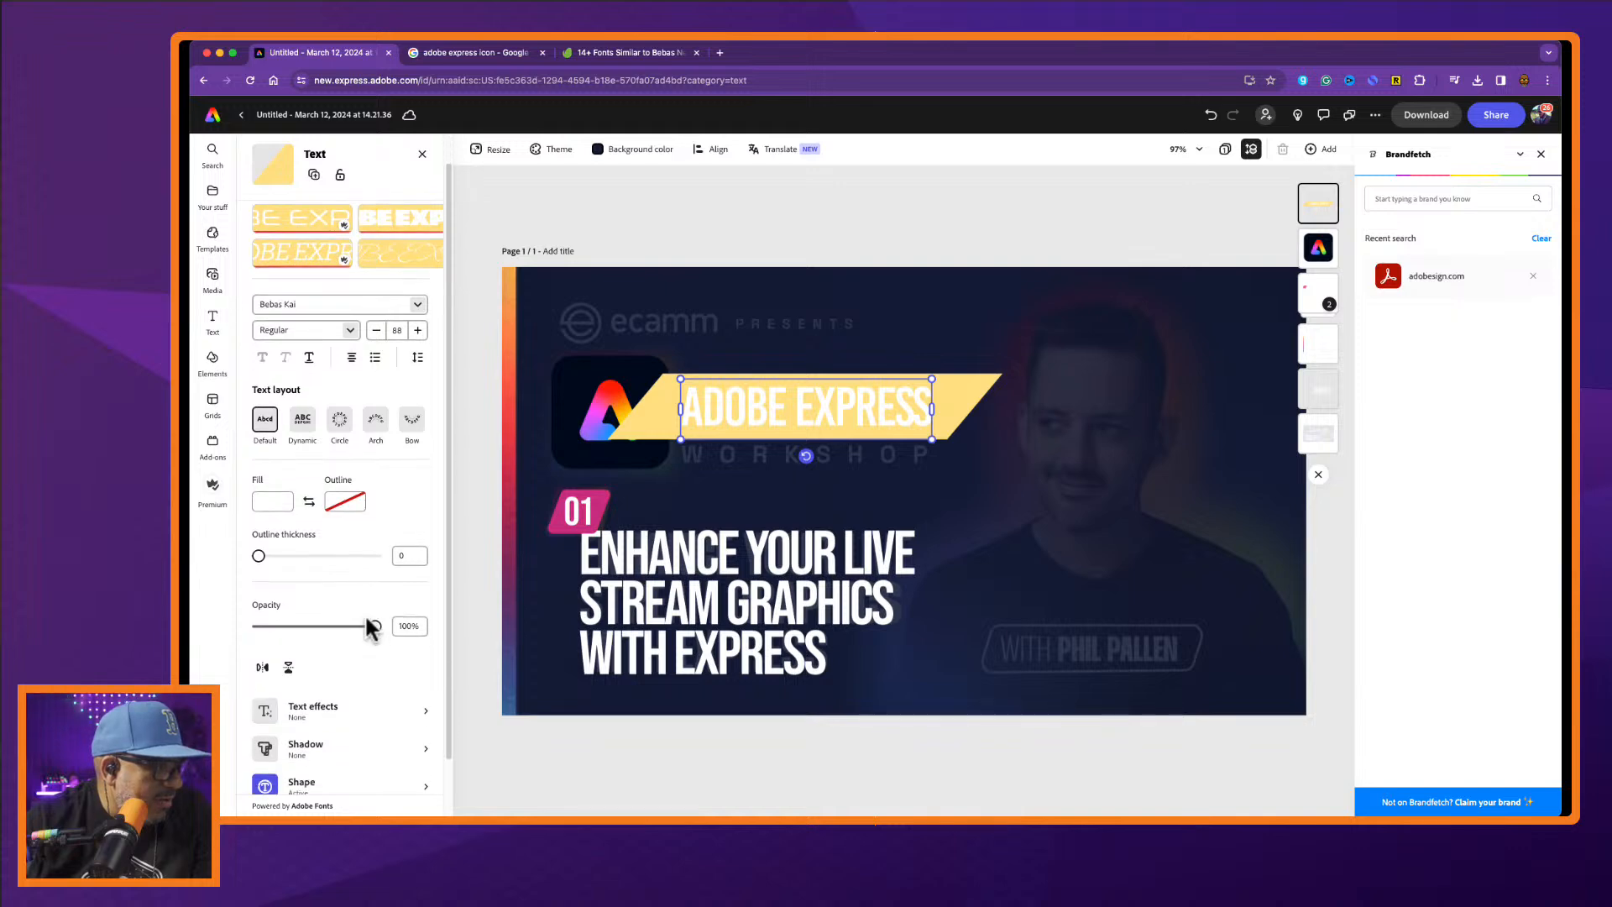
scroll(367, 621, "down", 2)
scroll(367, 628, "up", 1)
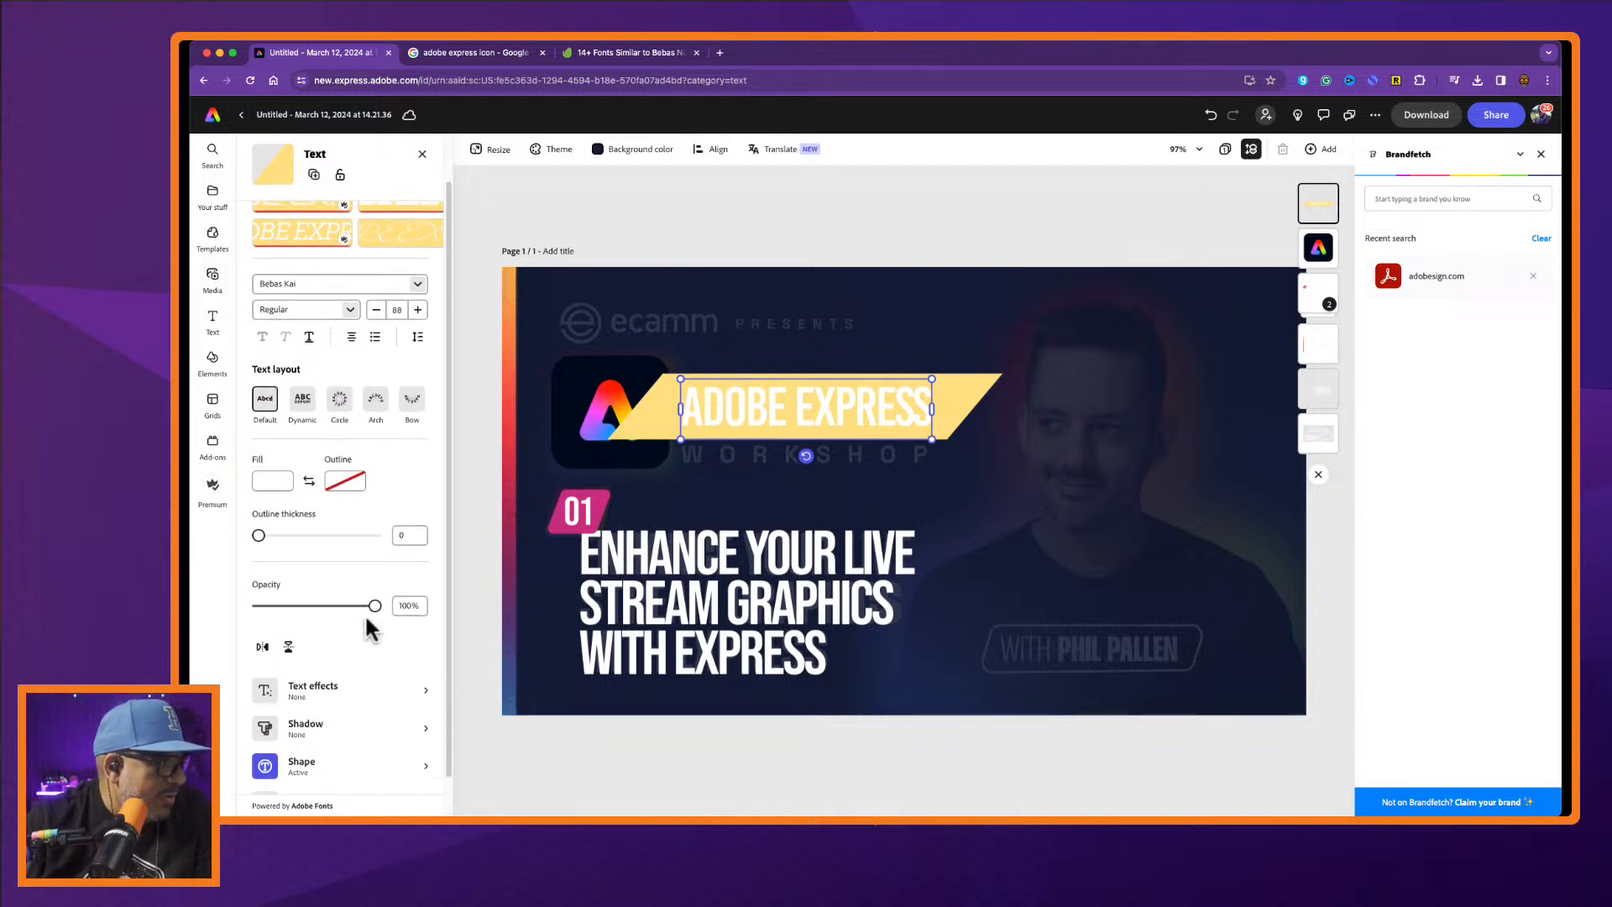
scroll(367, 628, "up", 1)
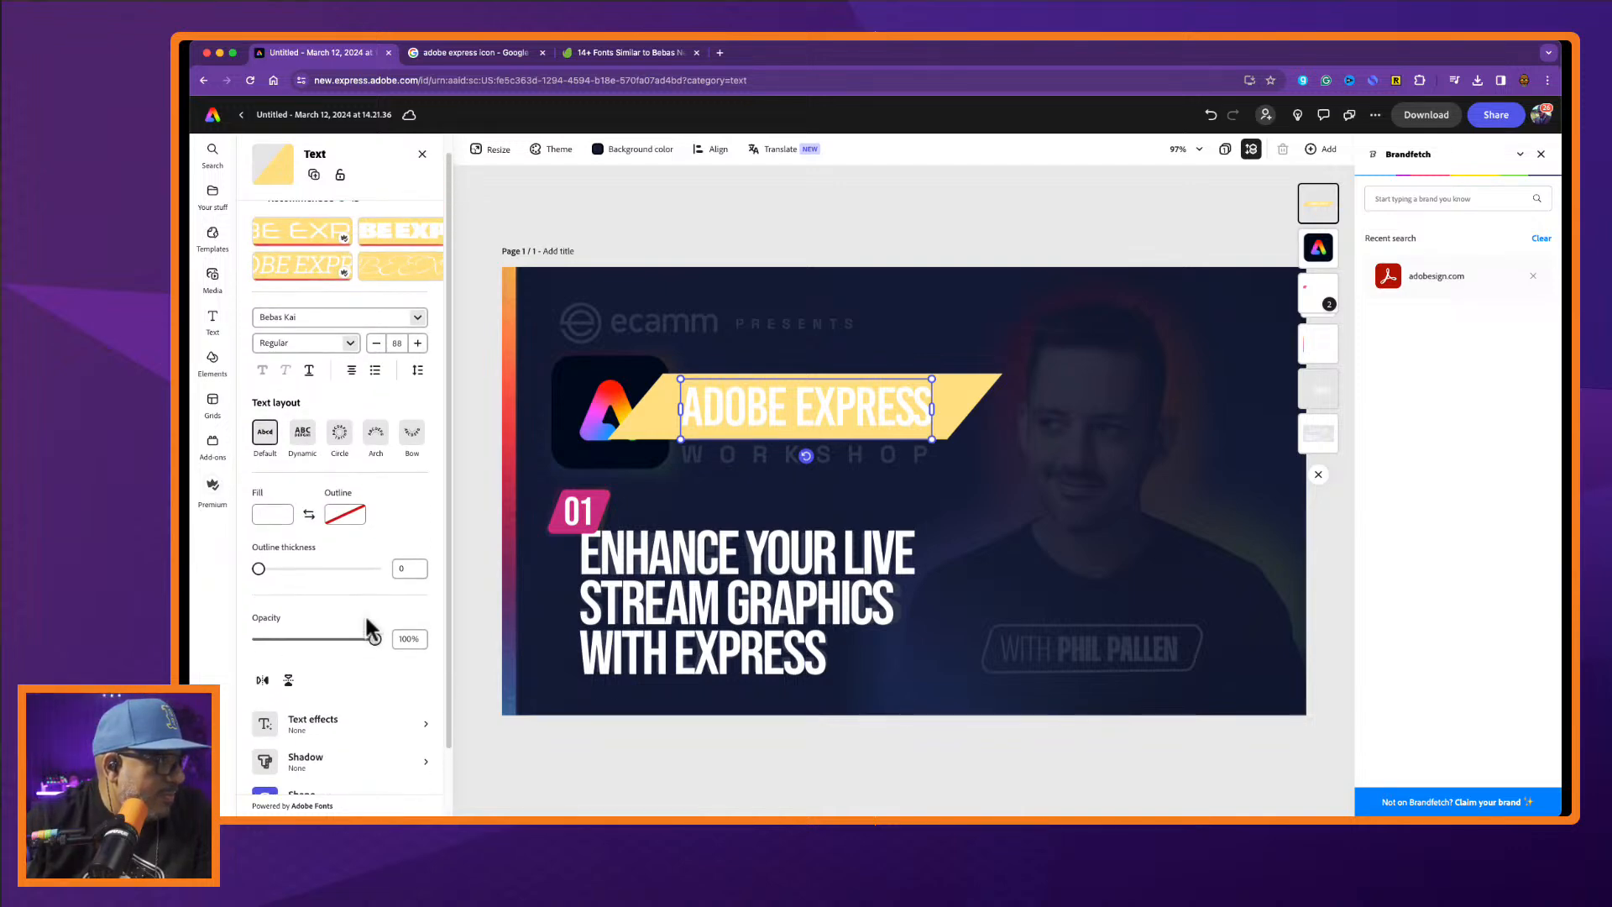
scroll(369, 628, "down", 3)
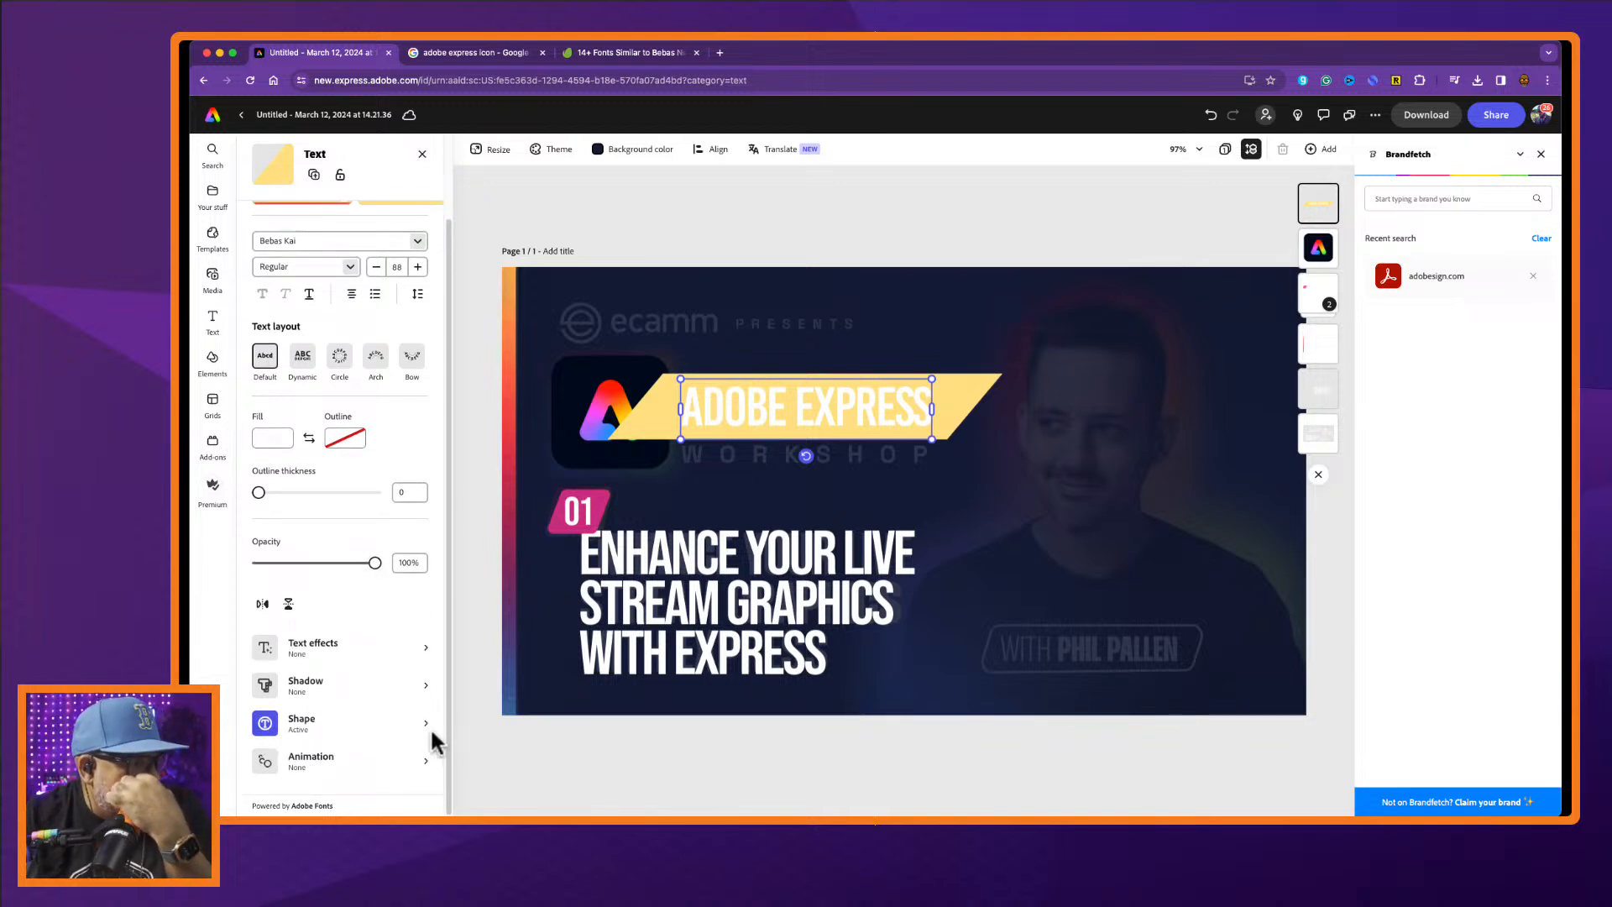
Try a rounded rectangle shape behind the ADOBE EXPRESS text, and remove its background shape altogether.
left_click(431, 735)
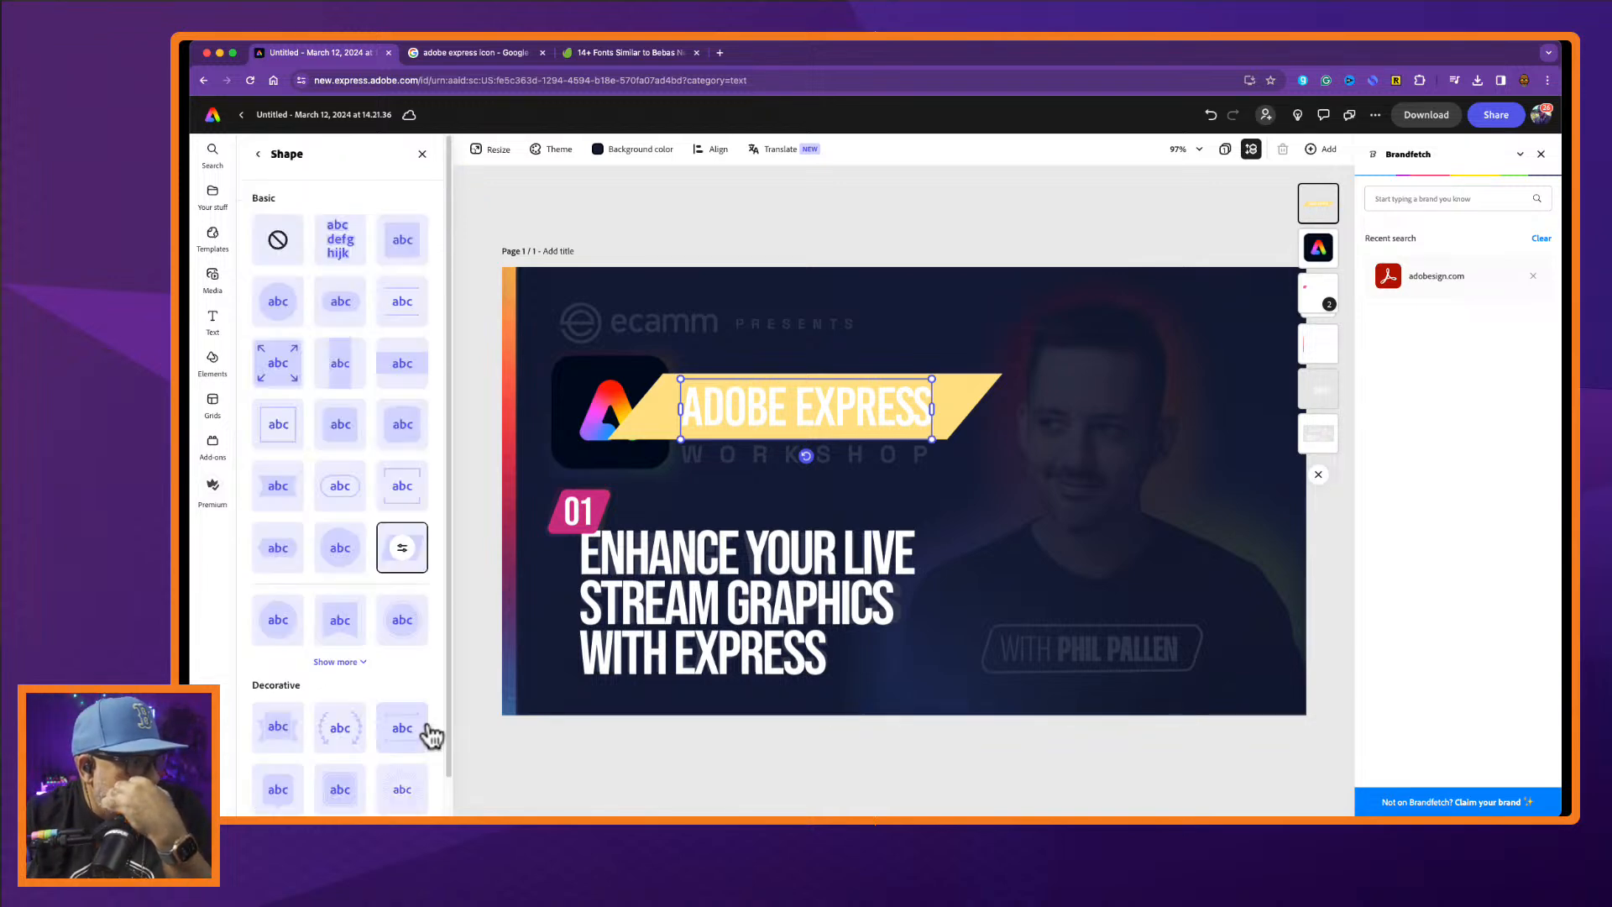
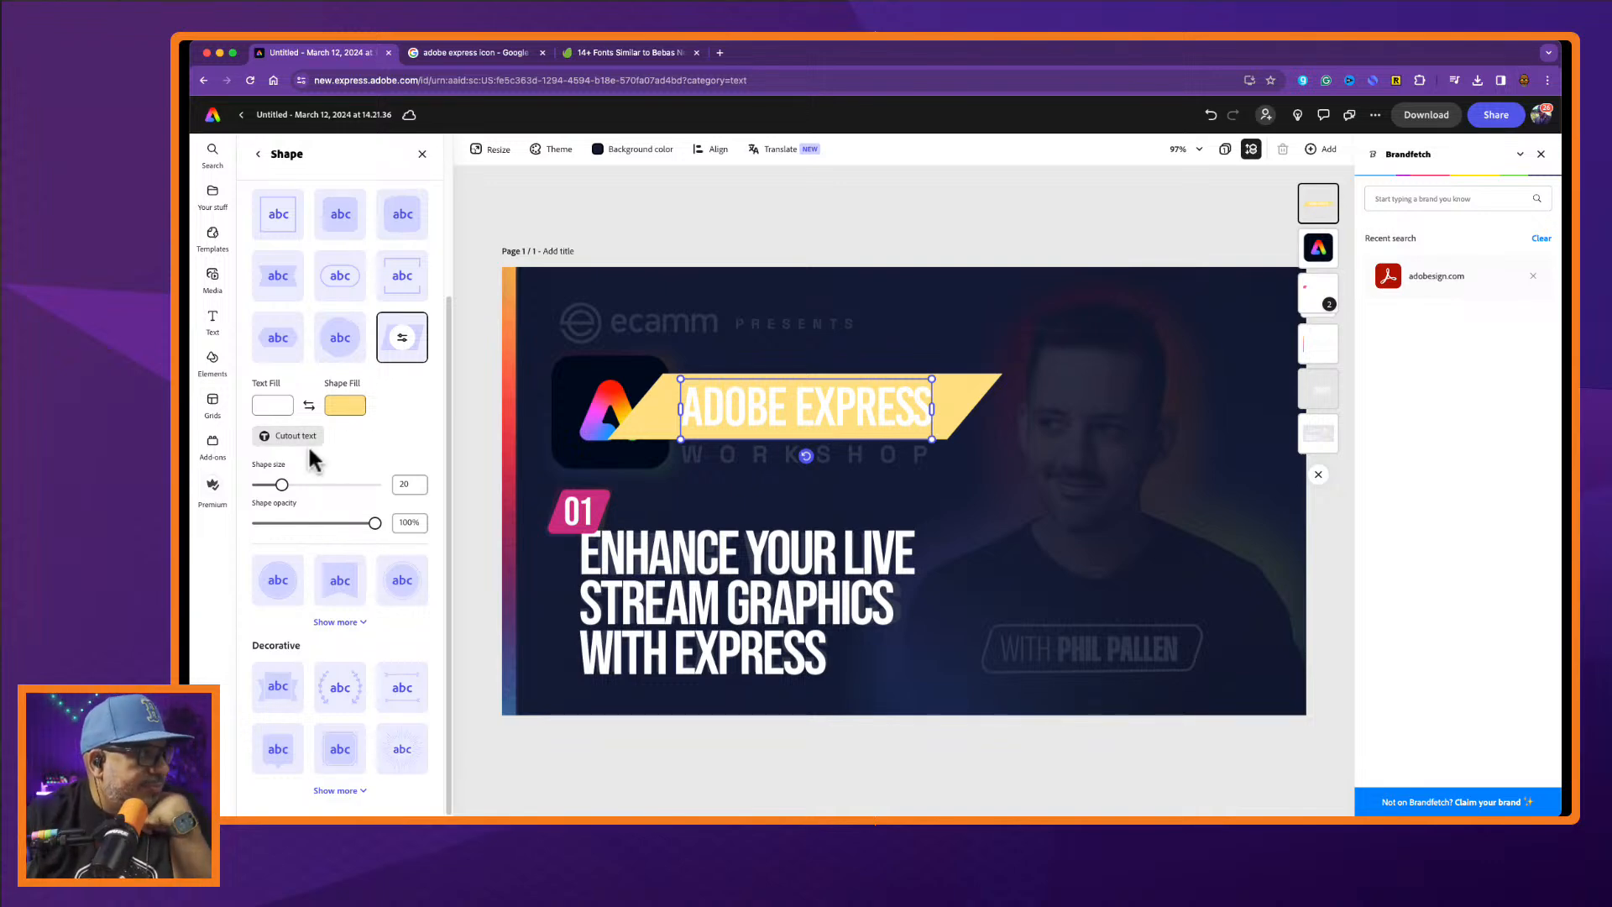
left_click(339, 217)
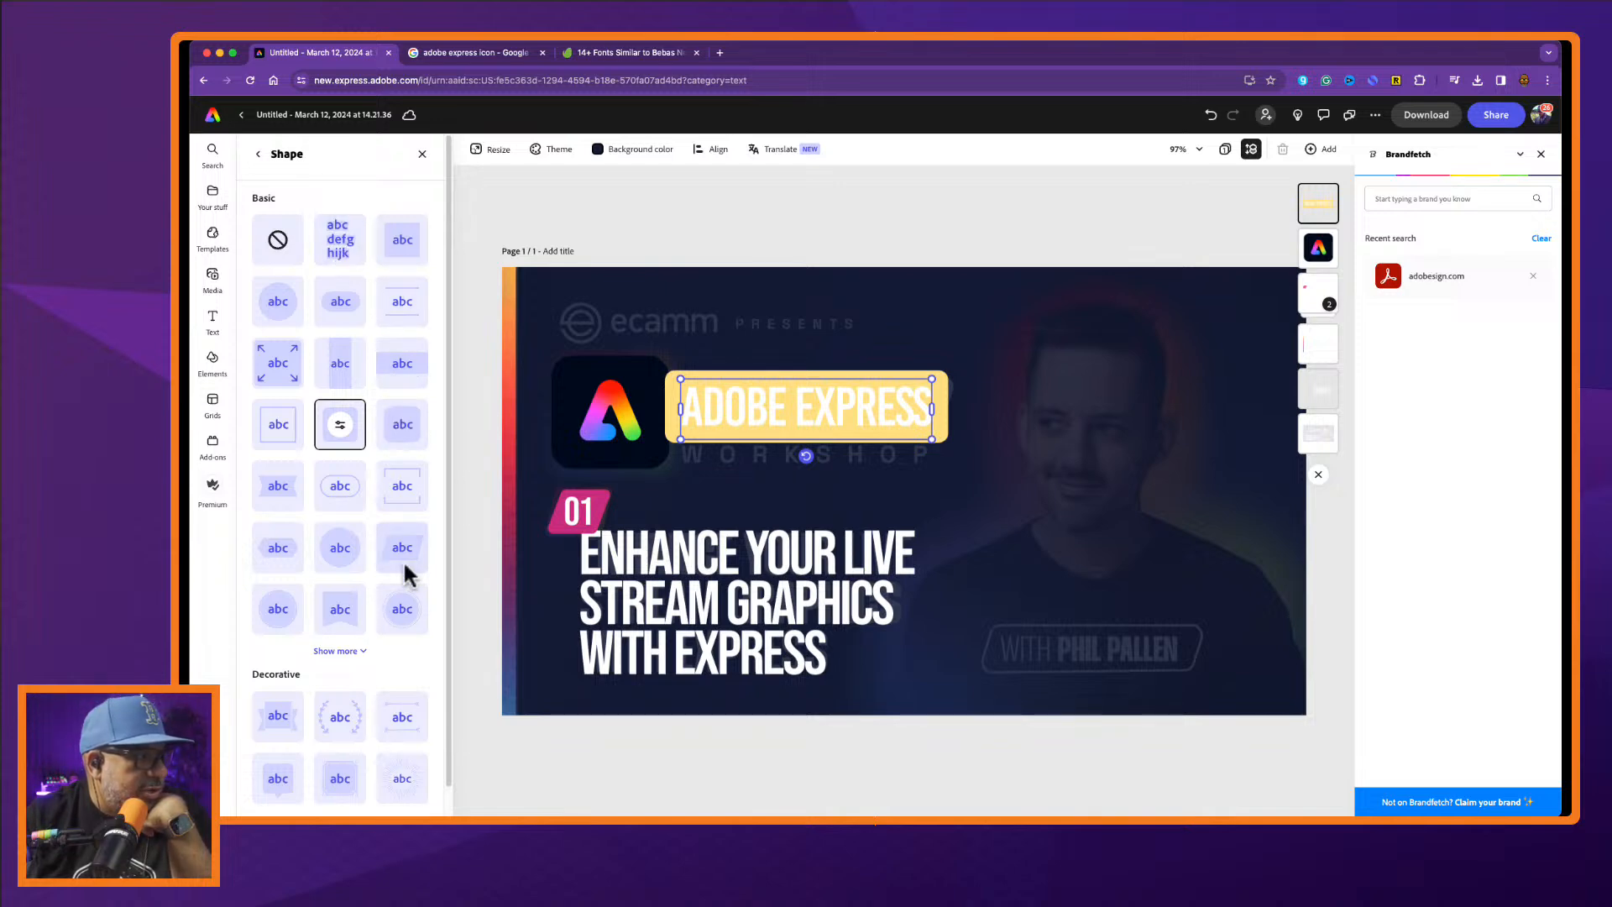
scroll(387, 663, "down", 1)
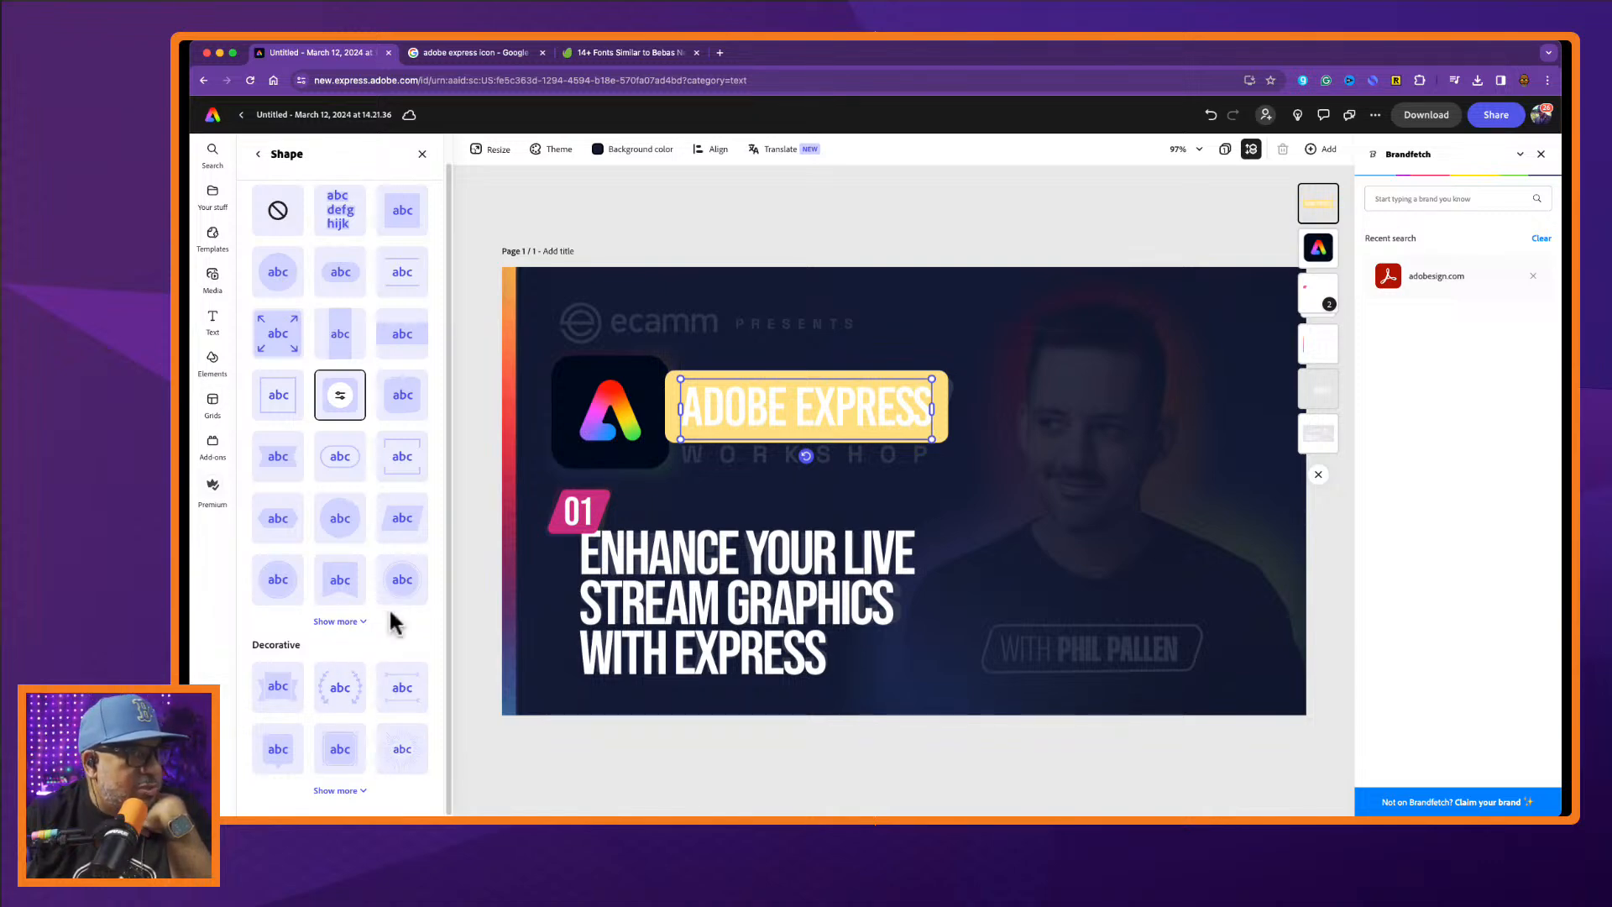
left_click(278, 211)
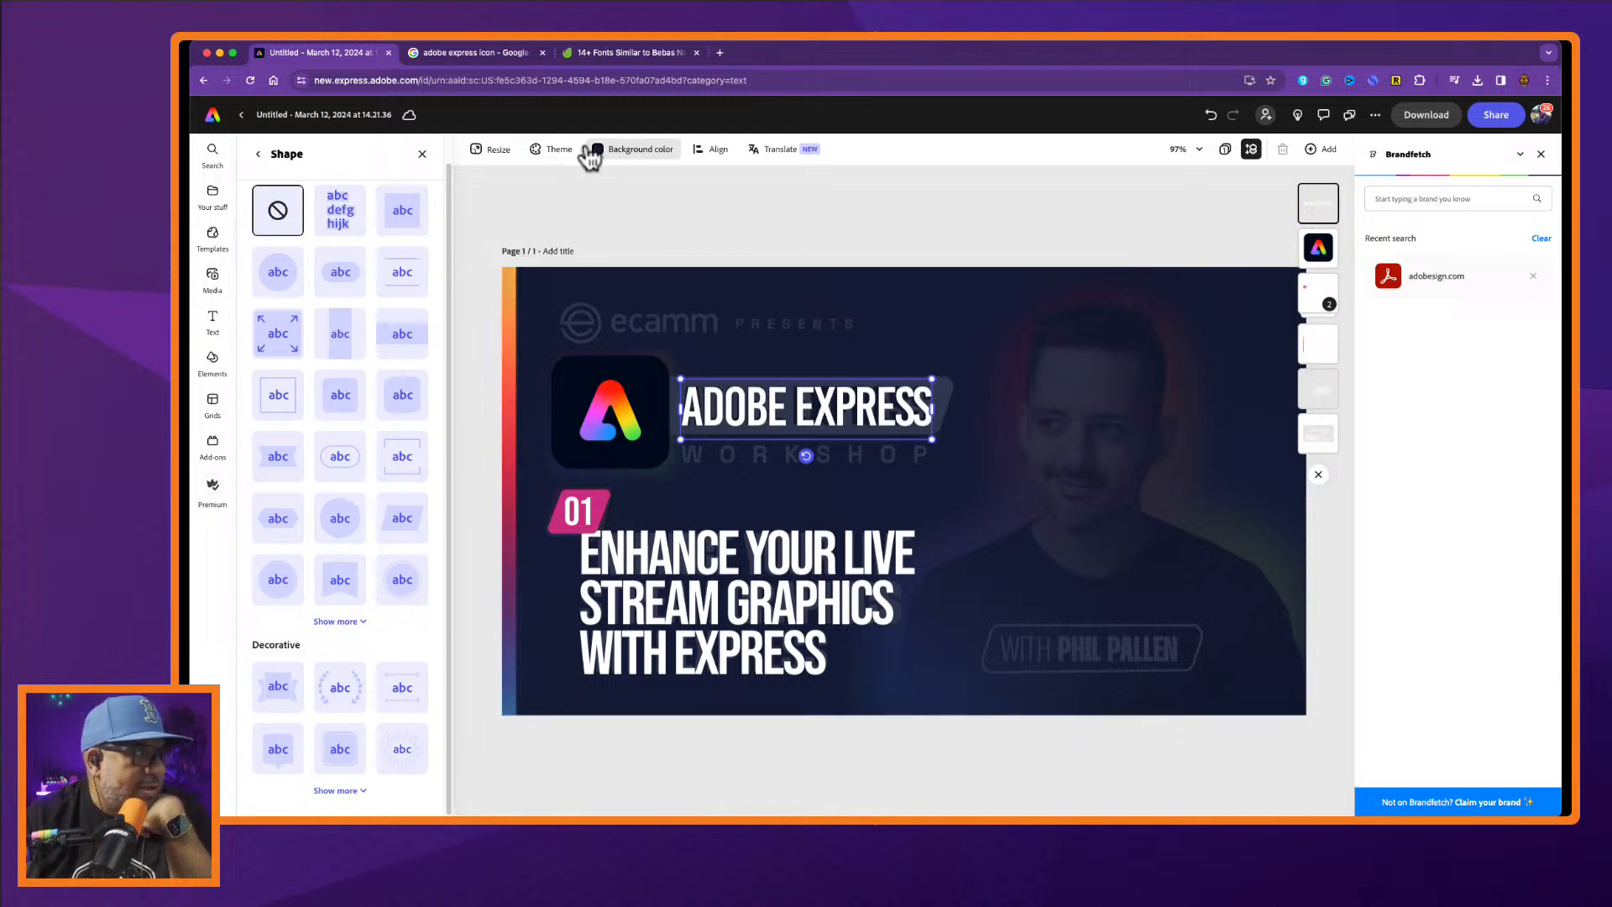
Set the fill colour of the ADOBE EXPRESS text to black.
left_click(252, 154)
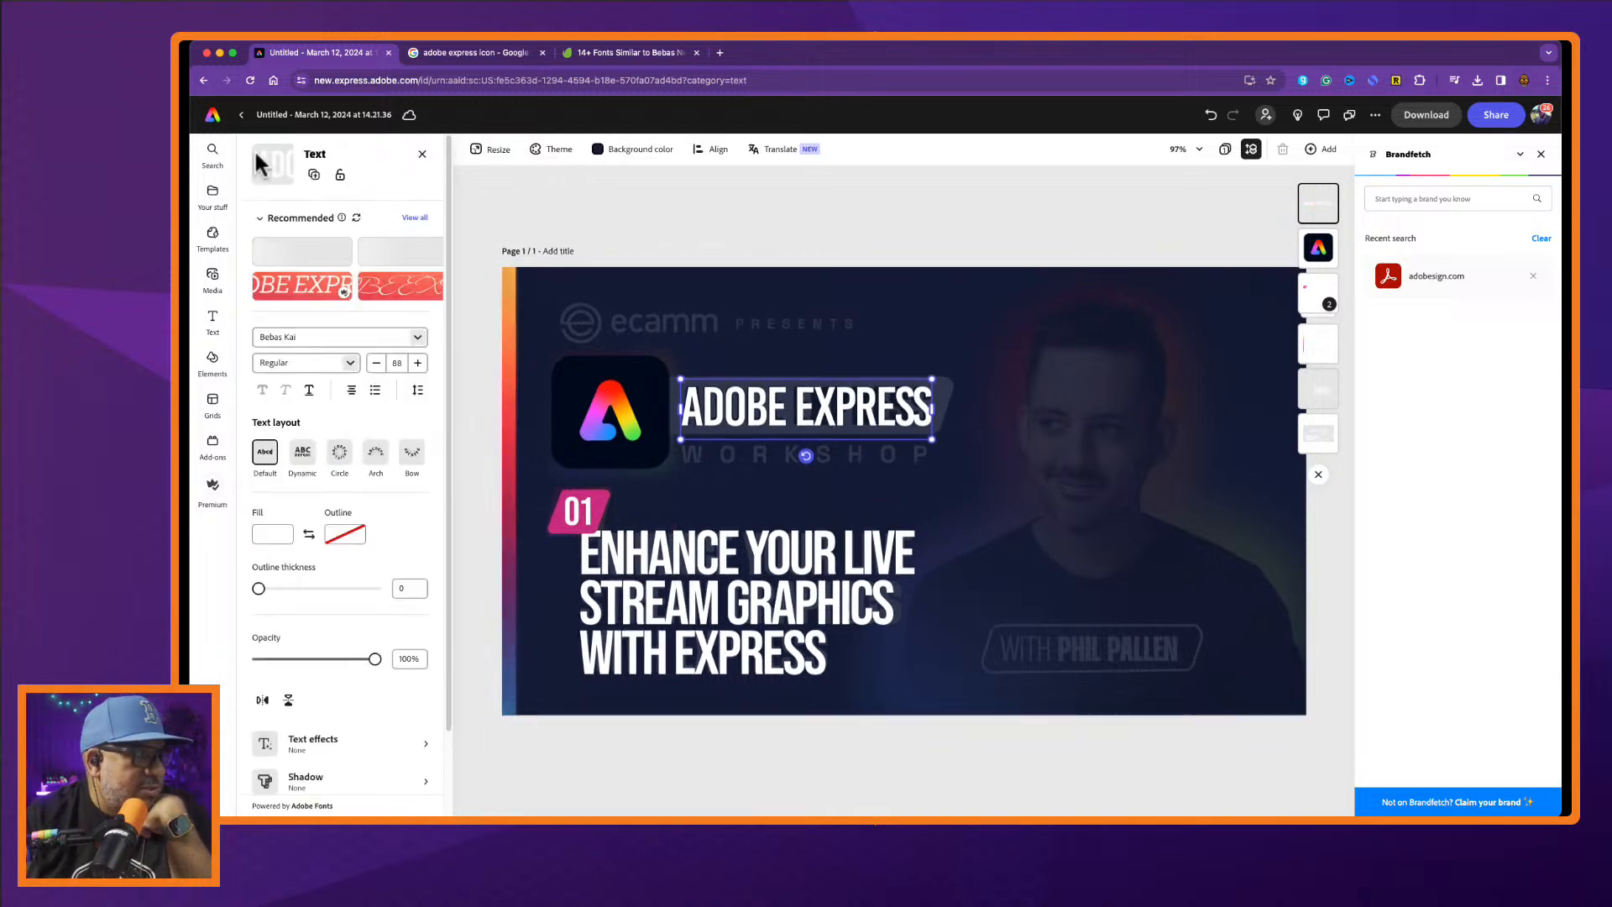
left_click(273, 537)
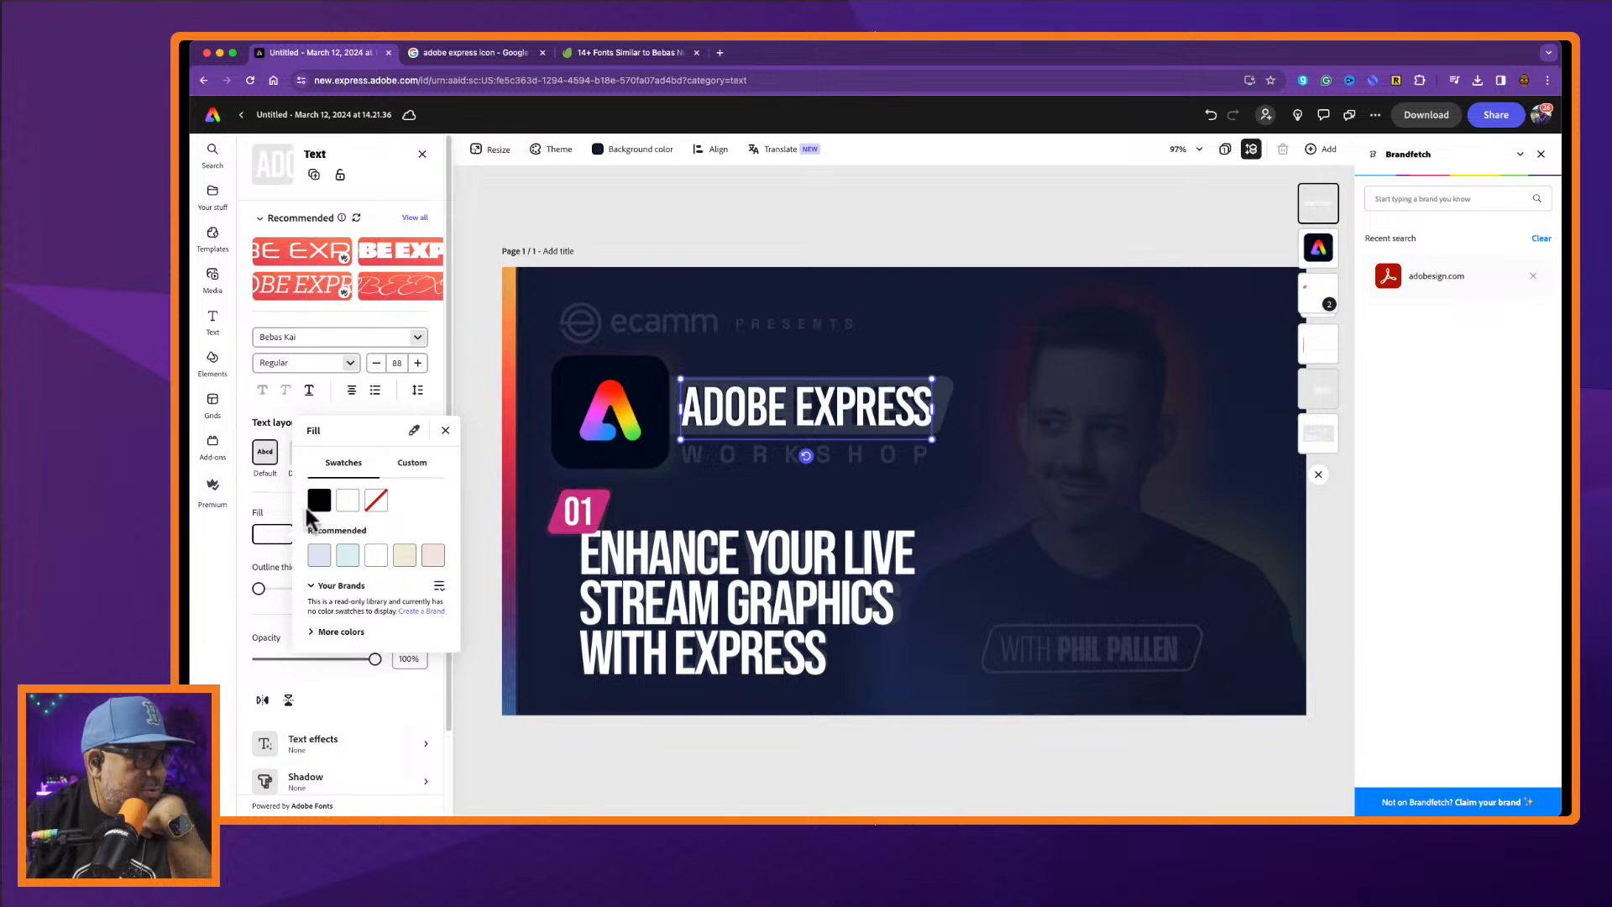
left_click(318, 504)
left_click(841, 339)
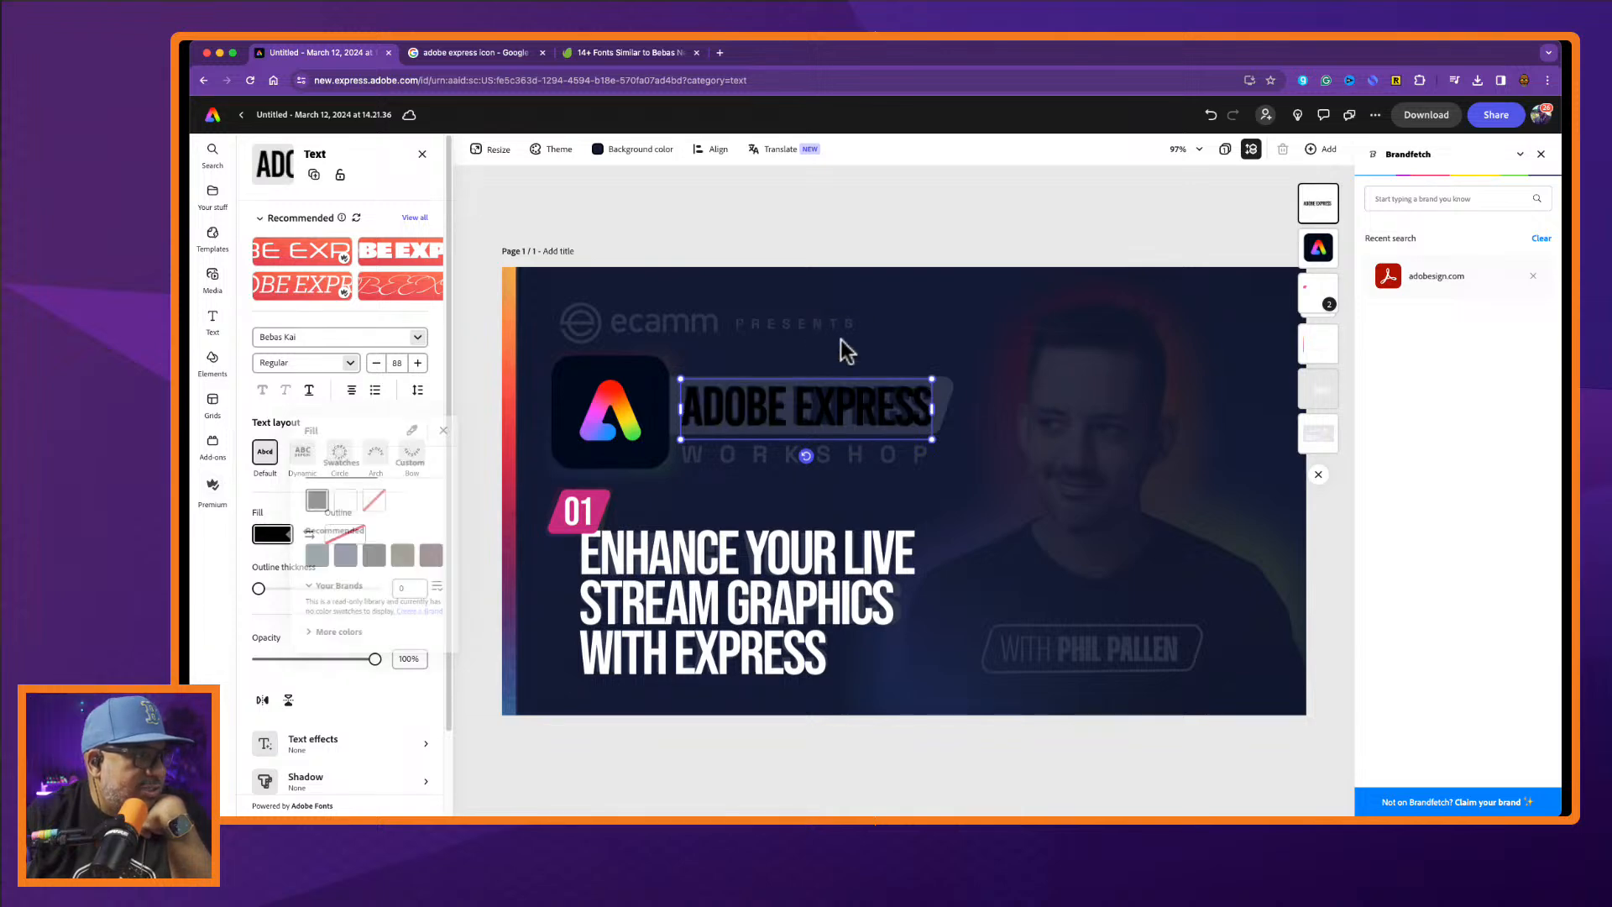
Try a borderless rounded rectangle element stretched over the title area as its background, and delete it.
left_click(212, 359)
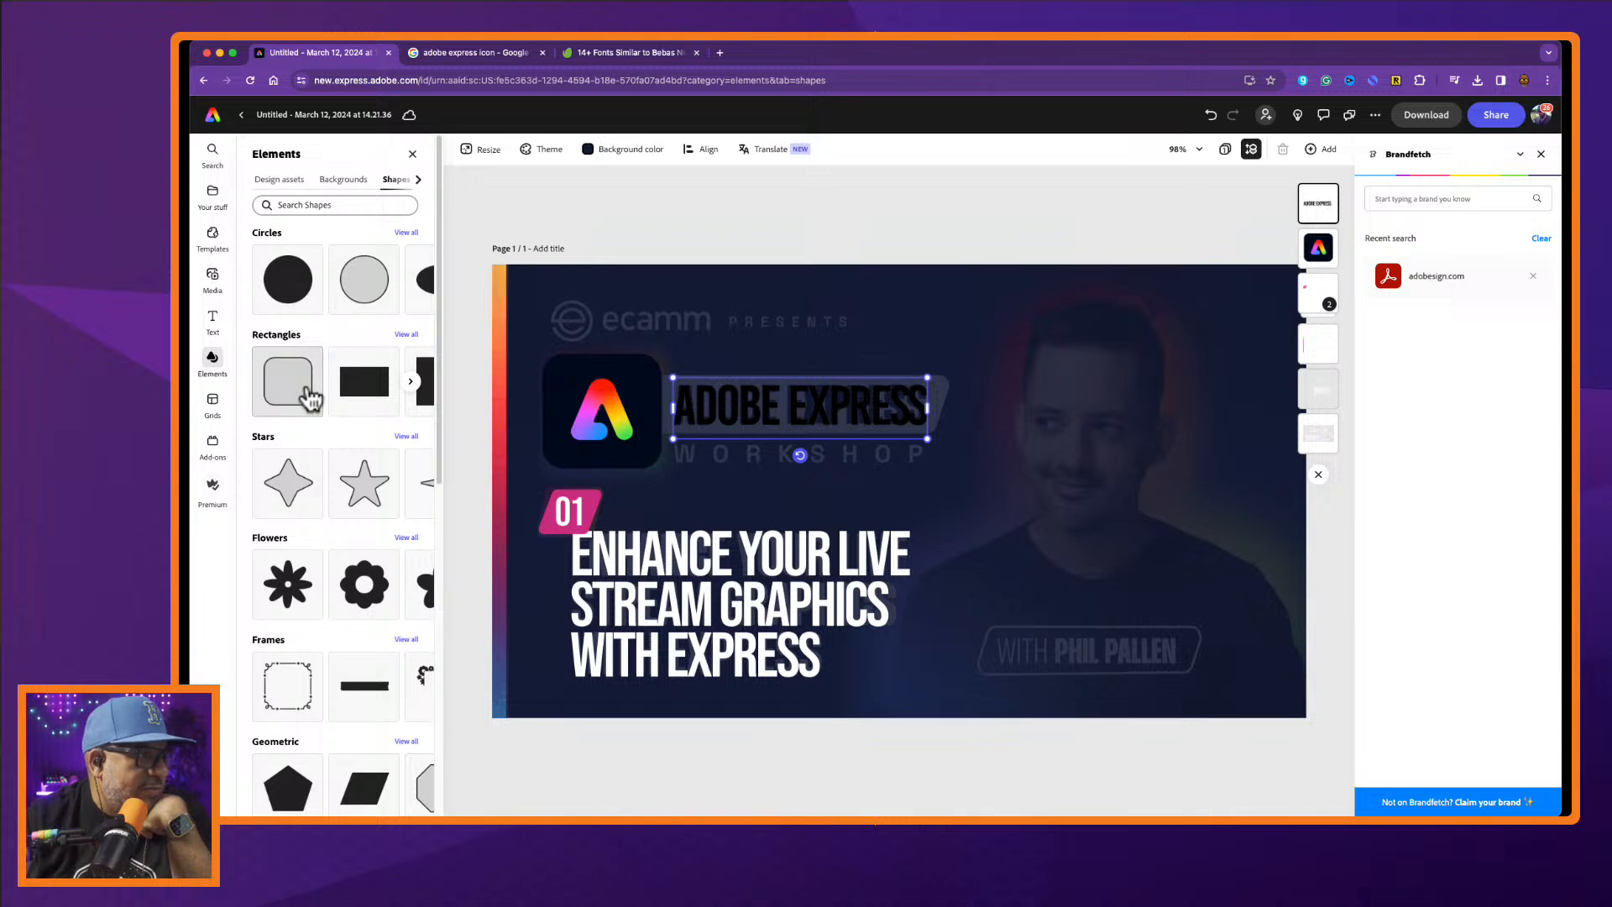
left_click(309, 398)
left_click_drag(922, 502, 869, 455)
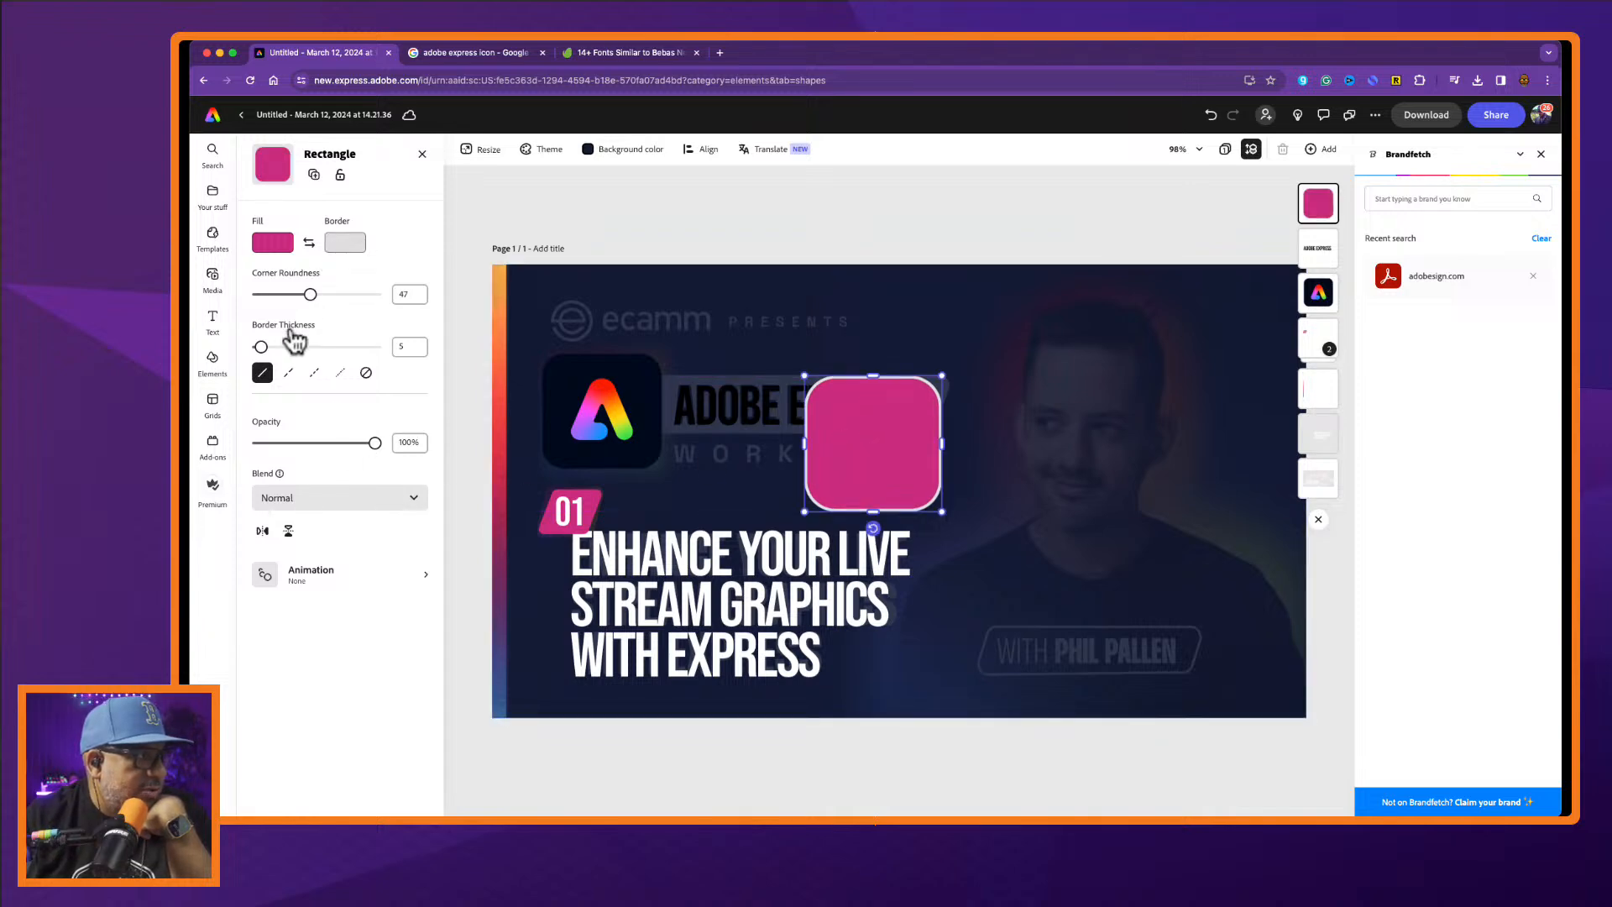
left_click_drag(260, 346, 209, 342)
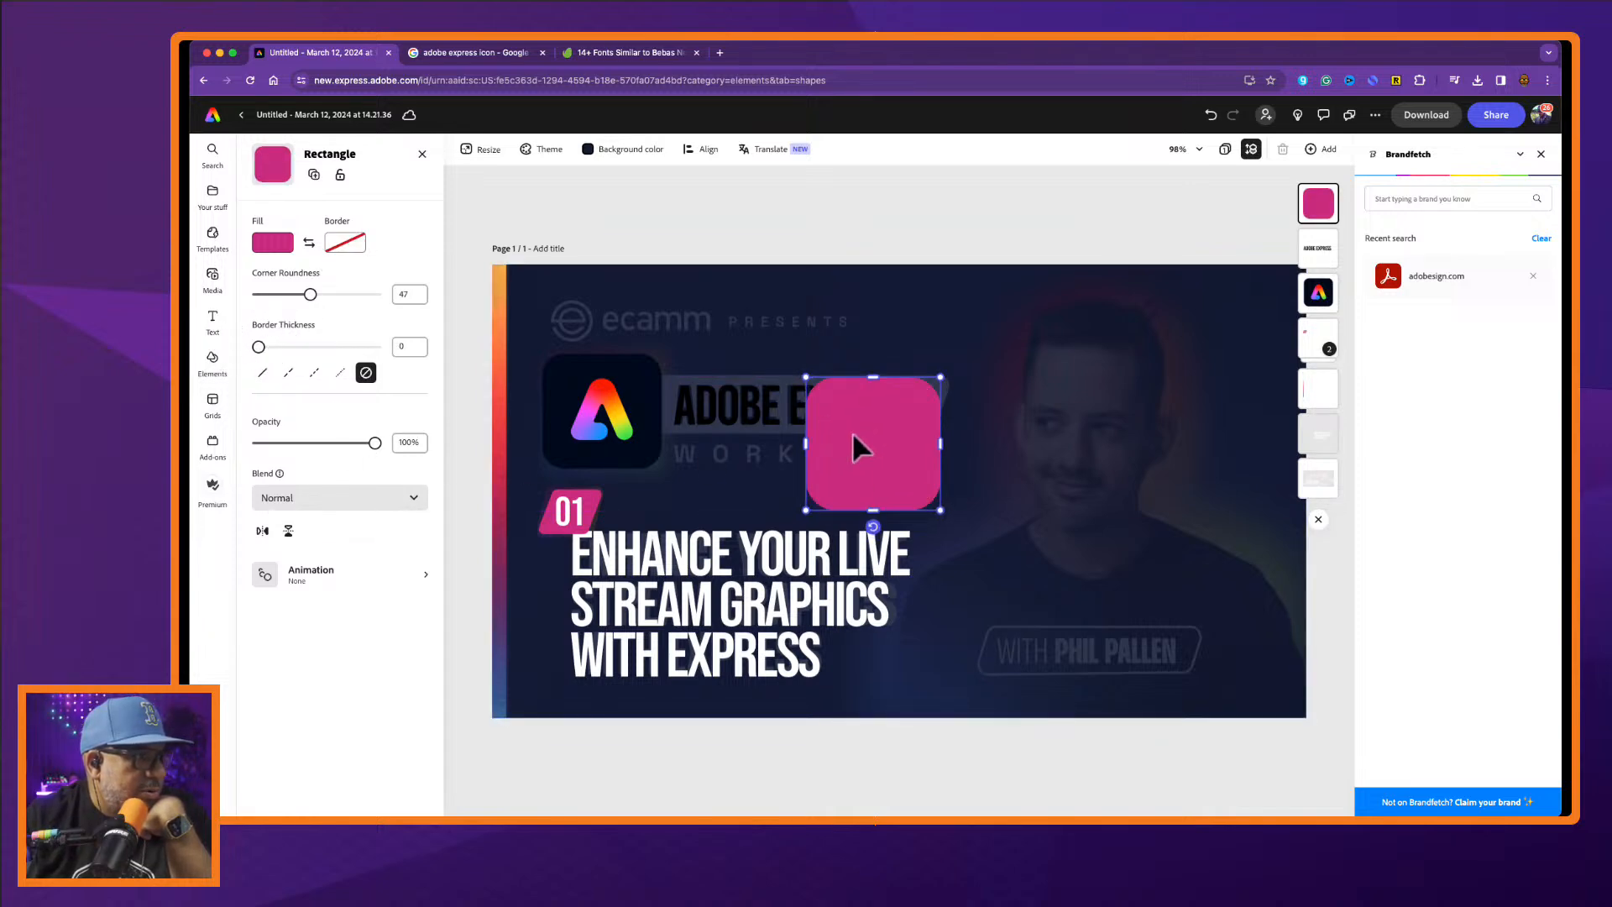
left_click_drag(872, 508, 612, 409)
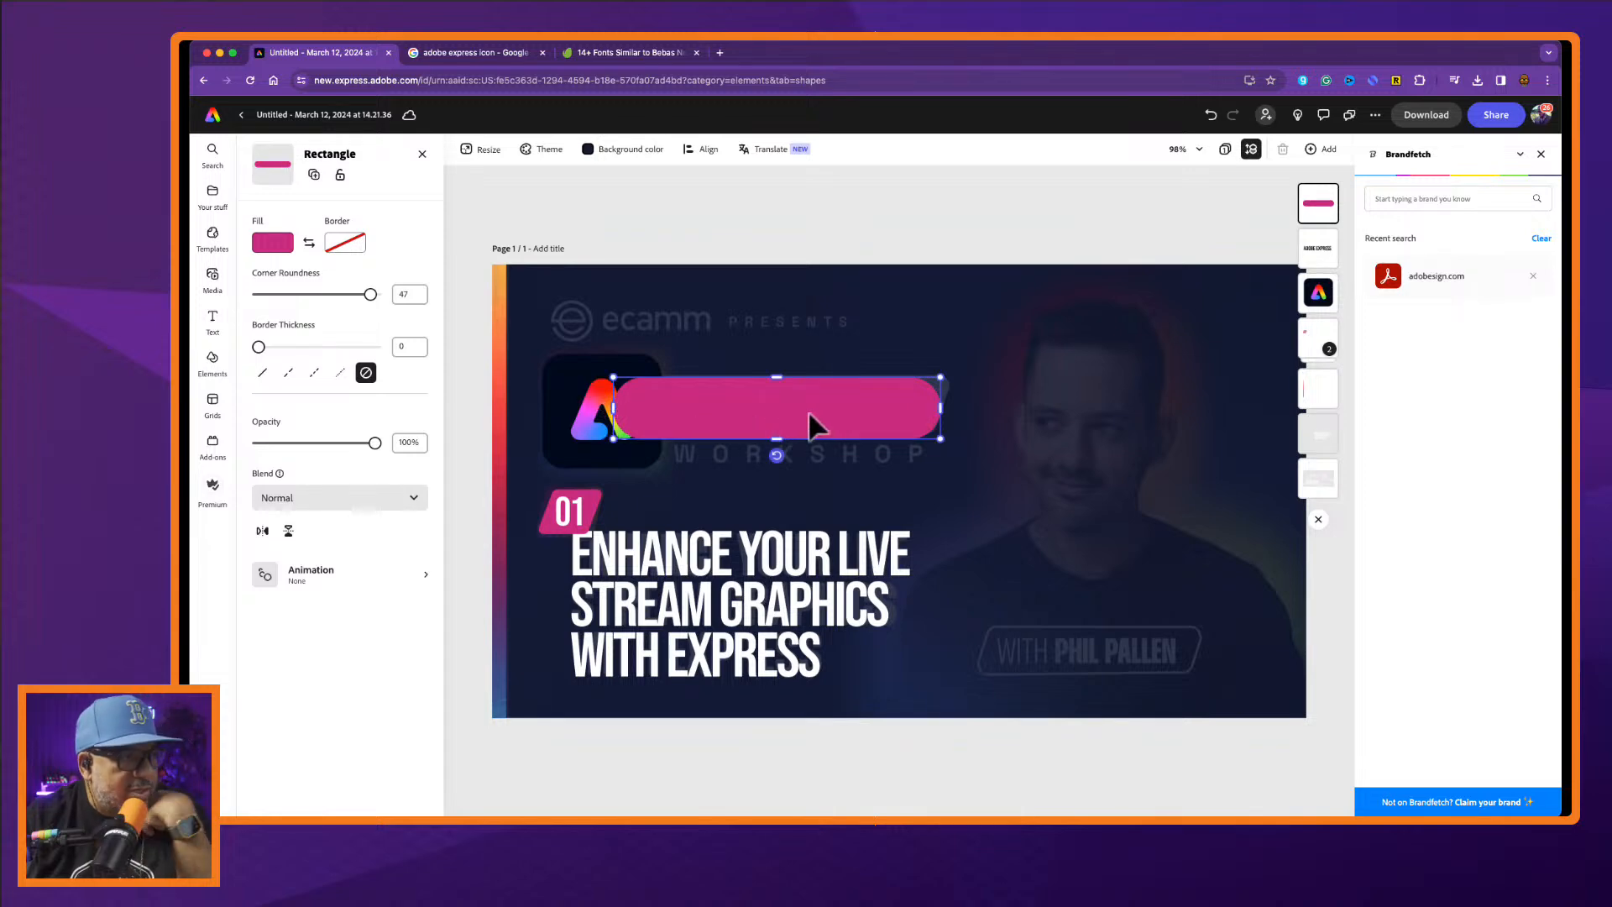
key("Delete")
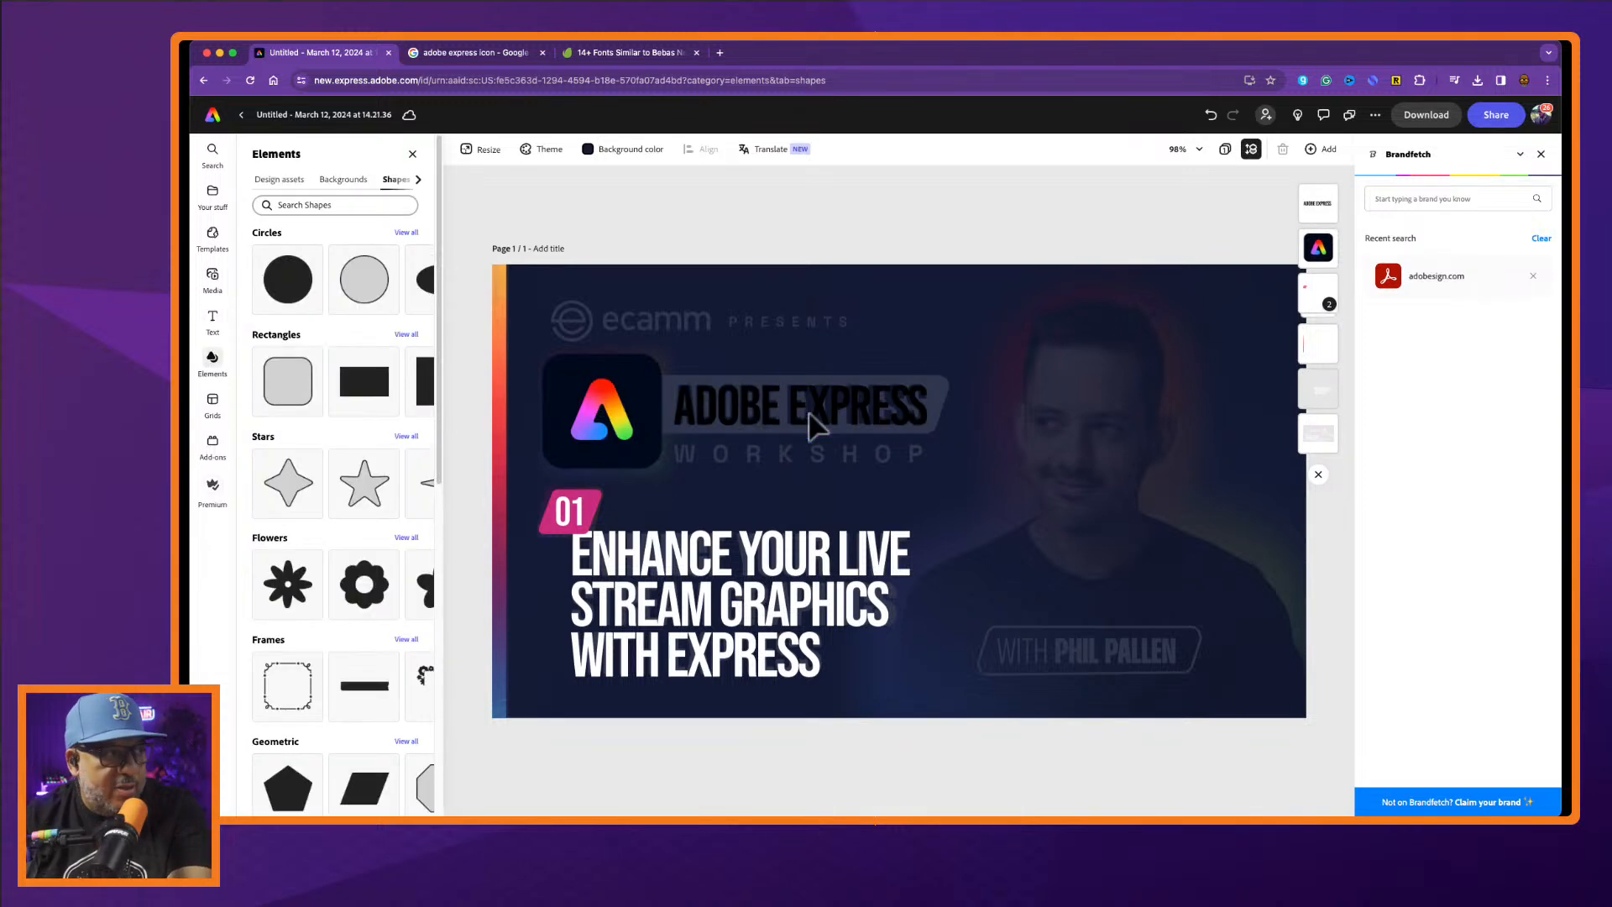
Add a solid parallelogram from the Geometric shapes to the design.
left_click(406, 335)
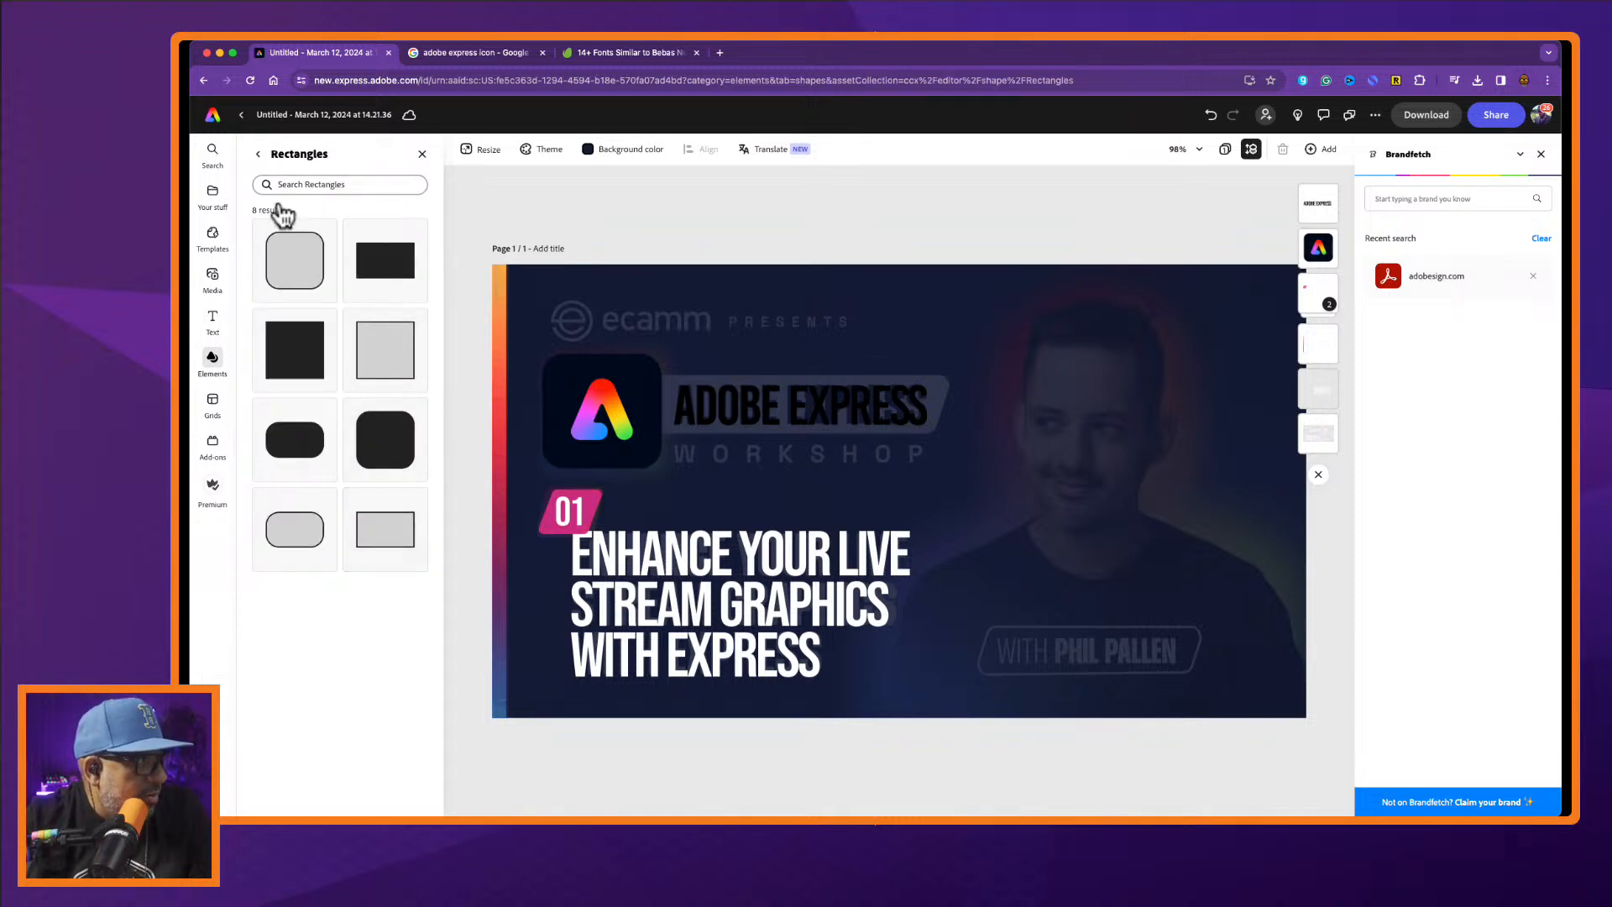
left_click(258, 155)
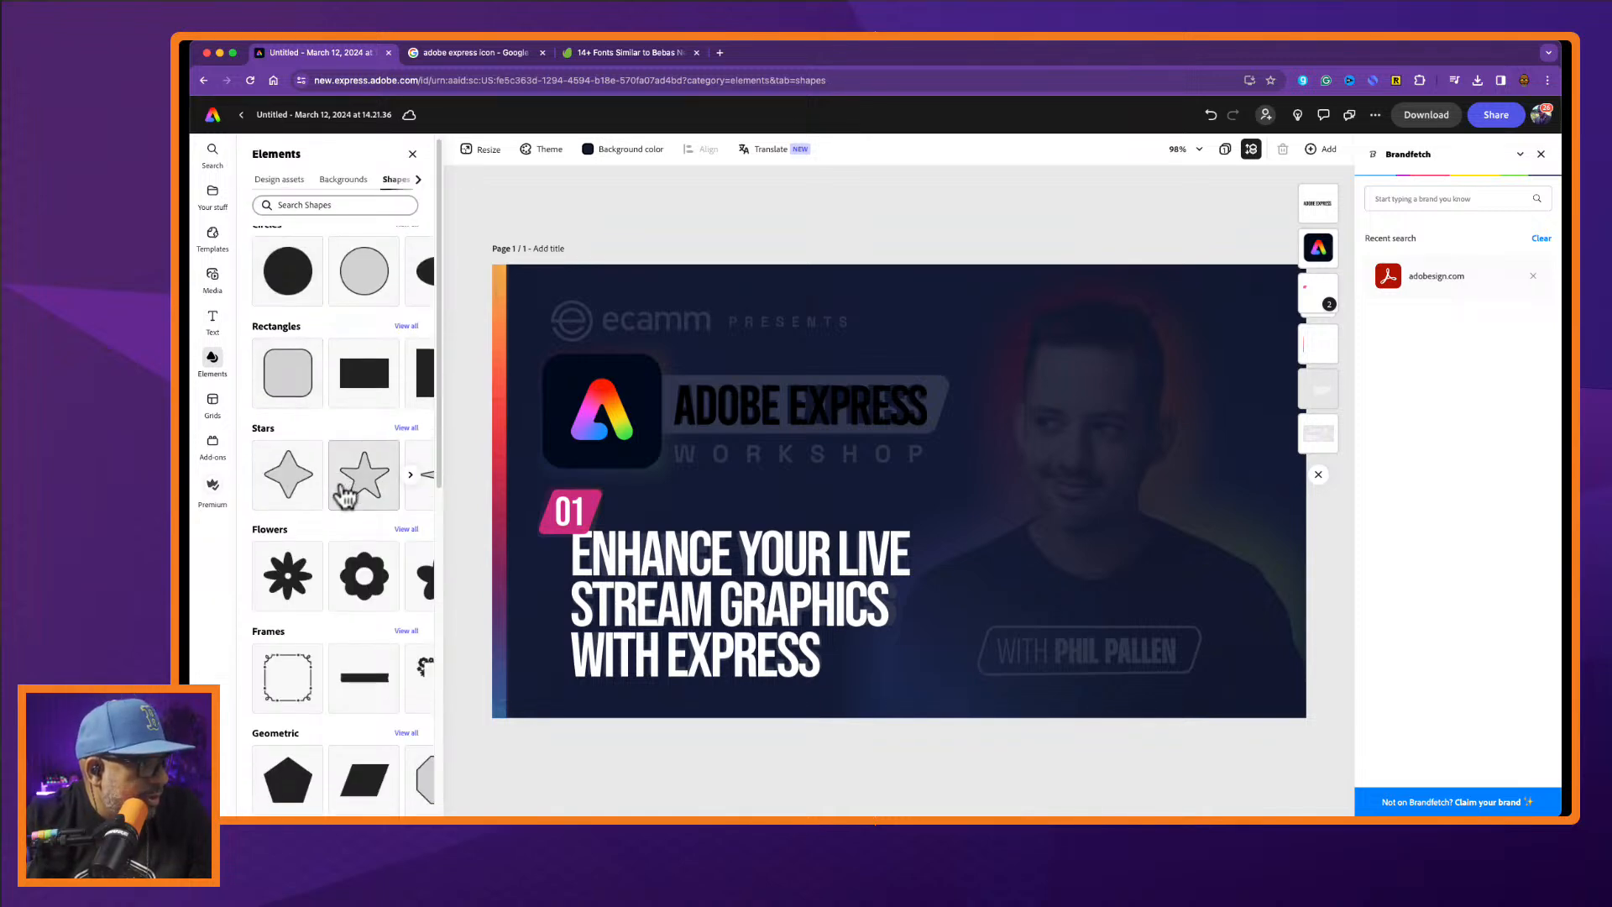
scroll(344, 491, "down", 4)
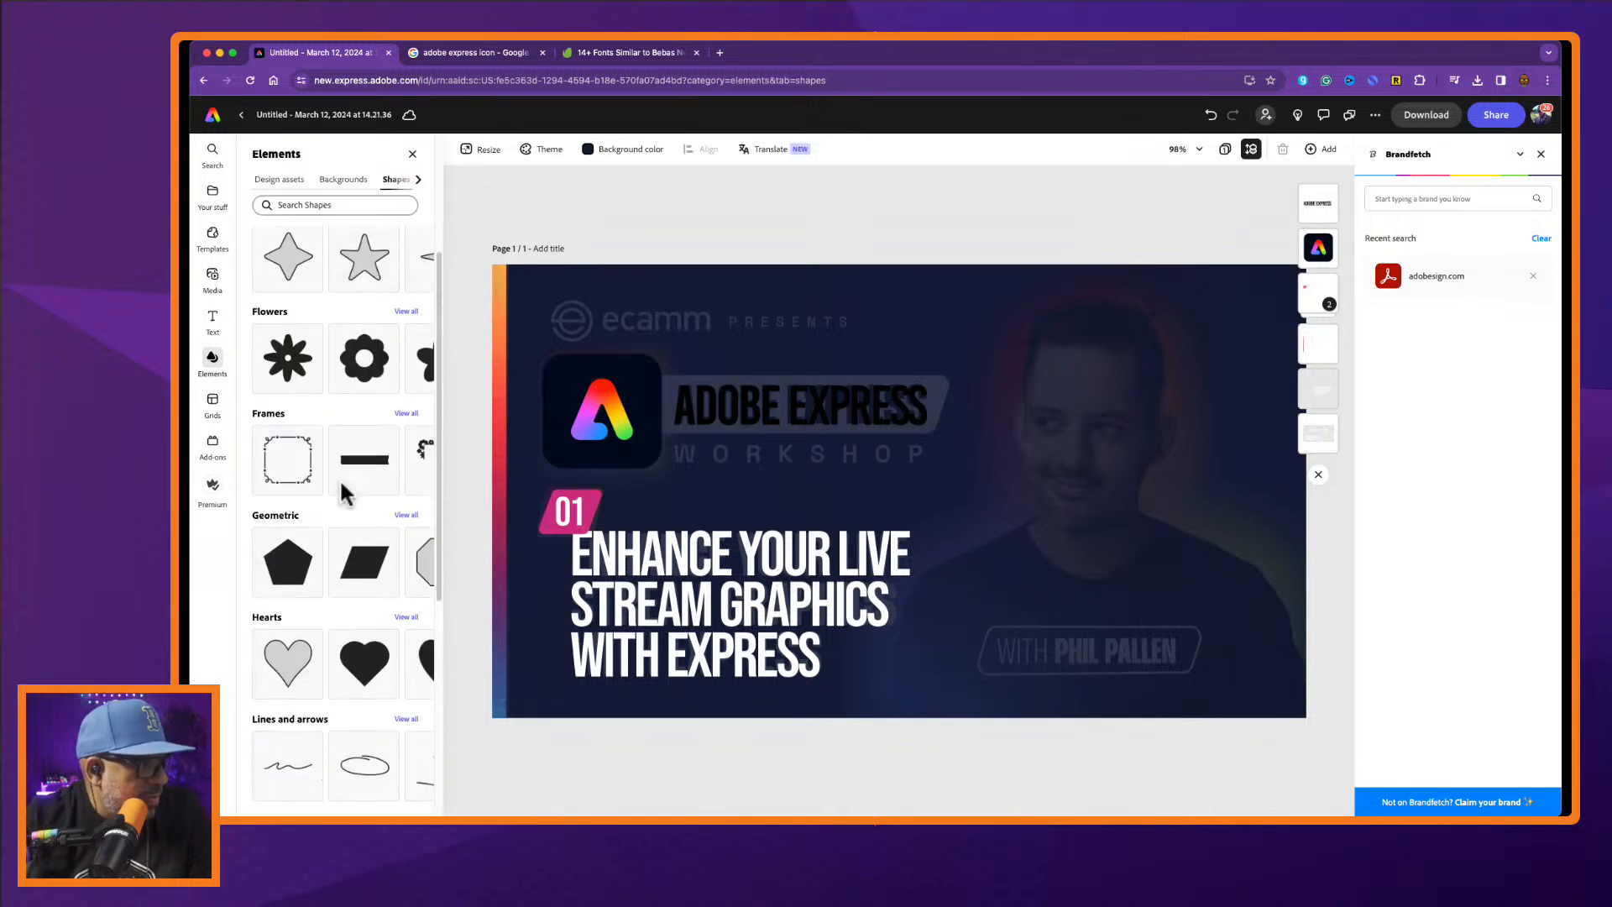
left_click(406, 515)
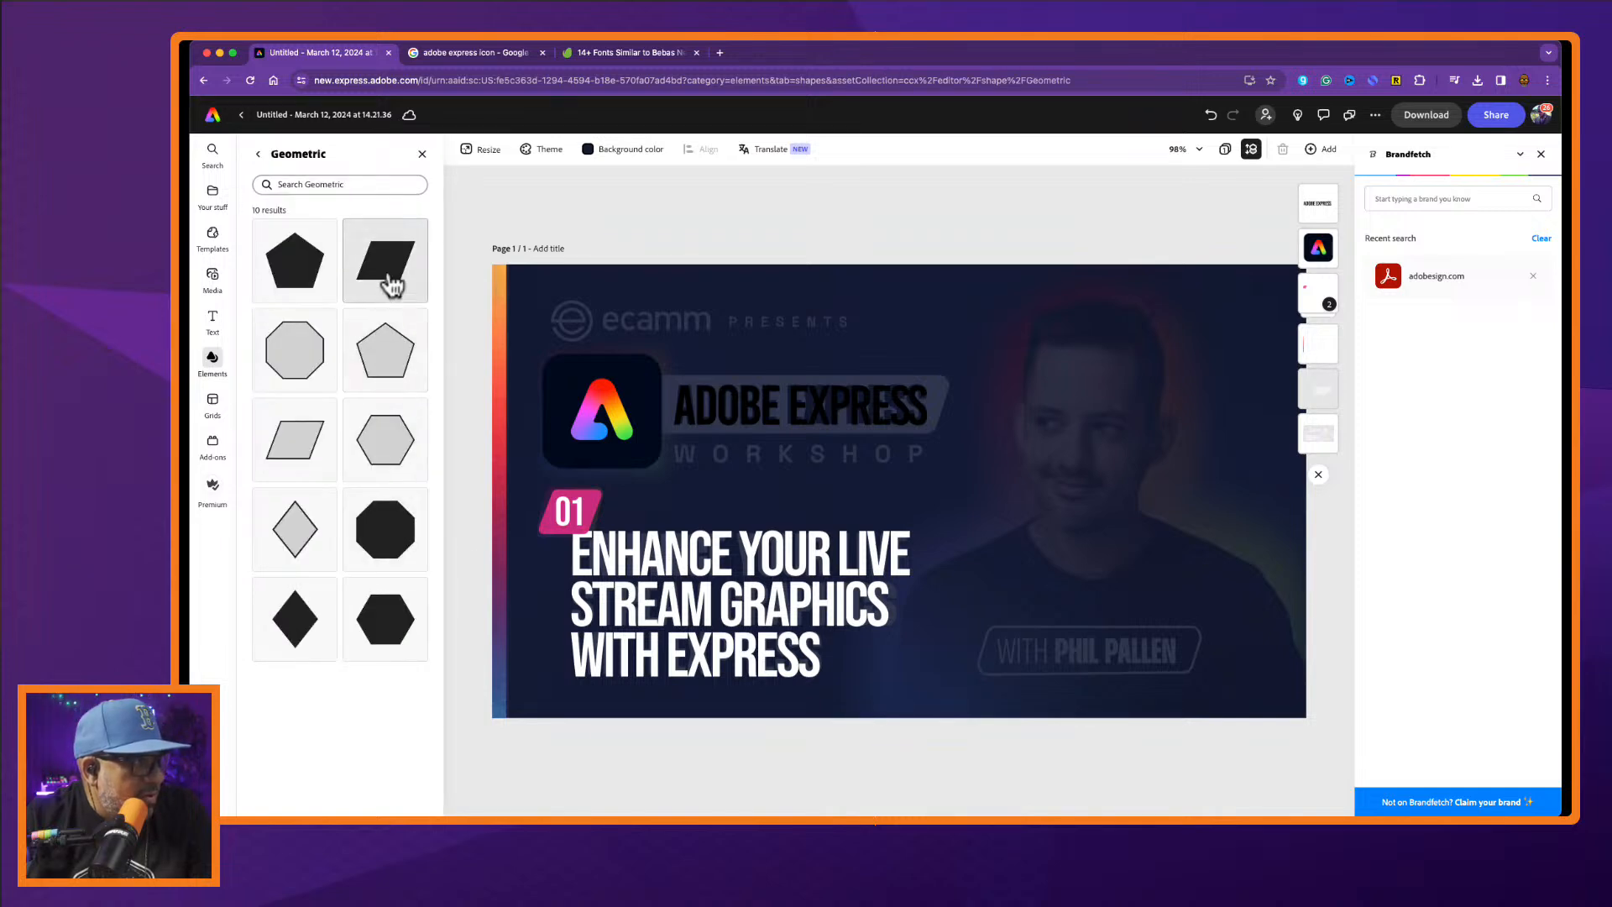
left_click(391, 273)
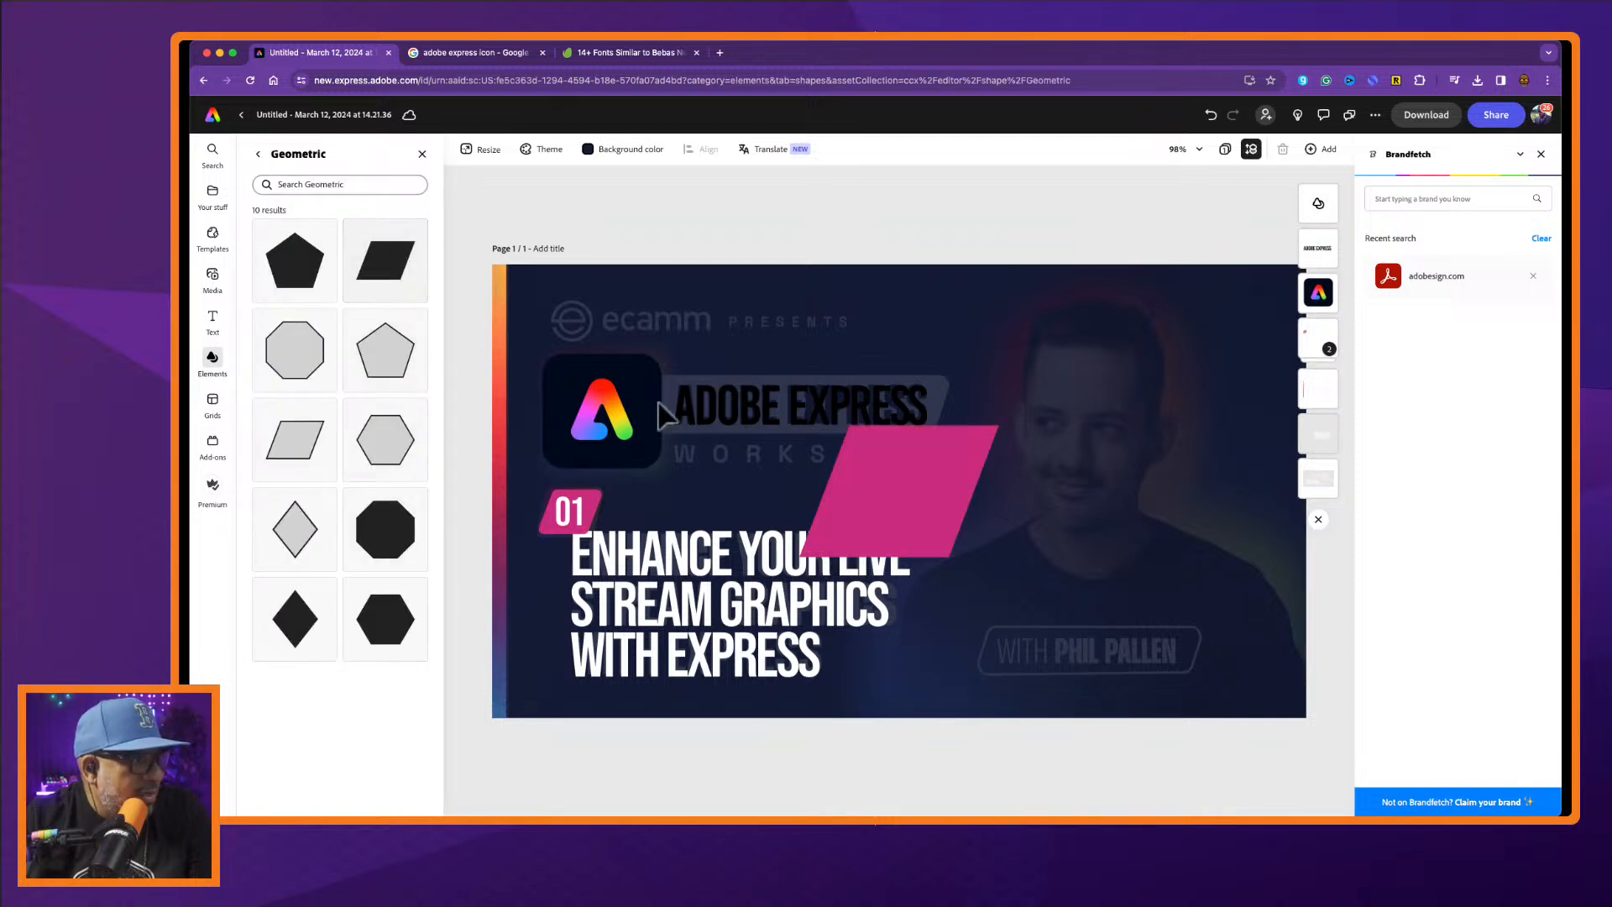
Move and stretch the parallelogram over the reference's title background, extending from the Express icon to the slanted end.
left_click(894, 508)
left_click_drag(894, 508, 827, 450)
mouse_move(829, 505)
left_mouse_down()
mouse_move(830, 466)
mouse_move(831, 502)
left_mouse_up()
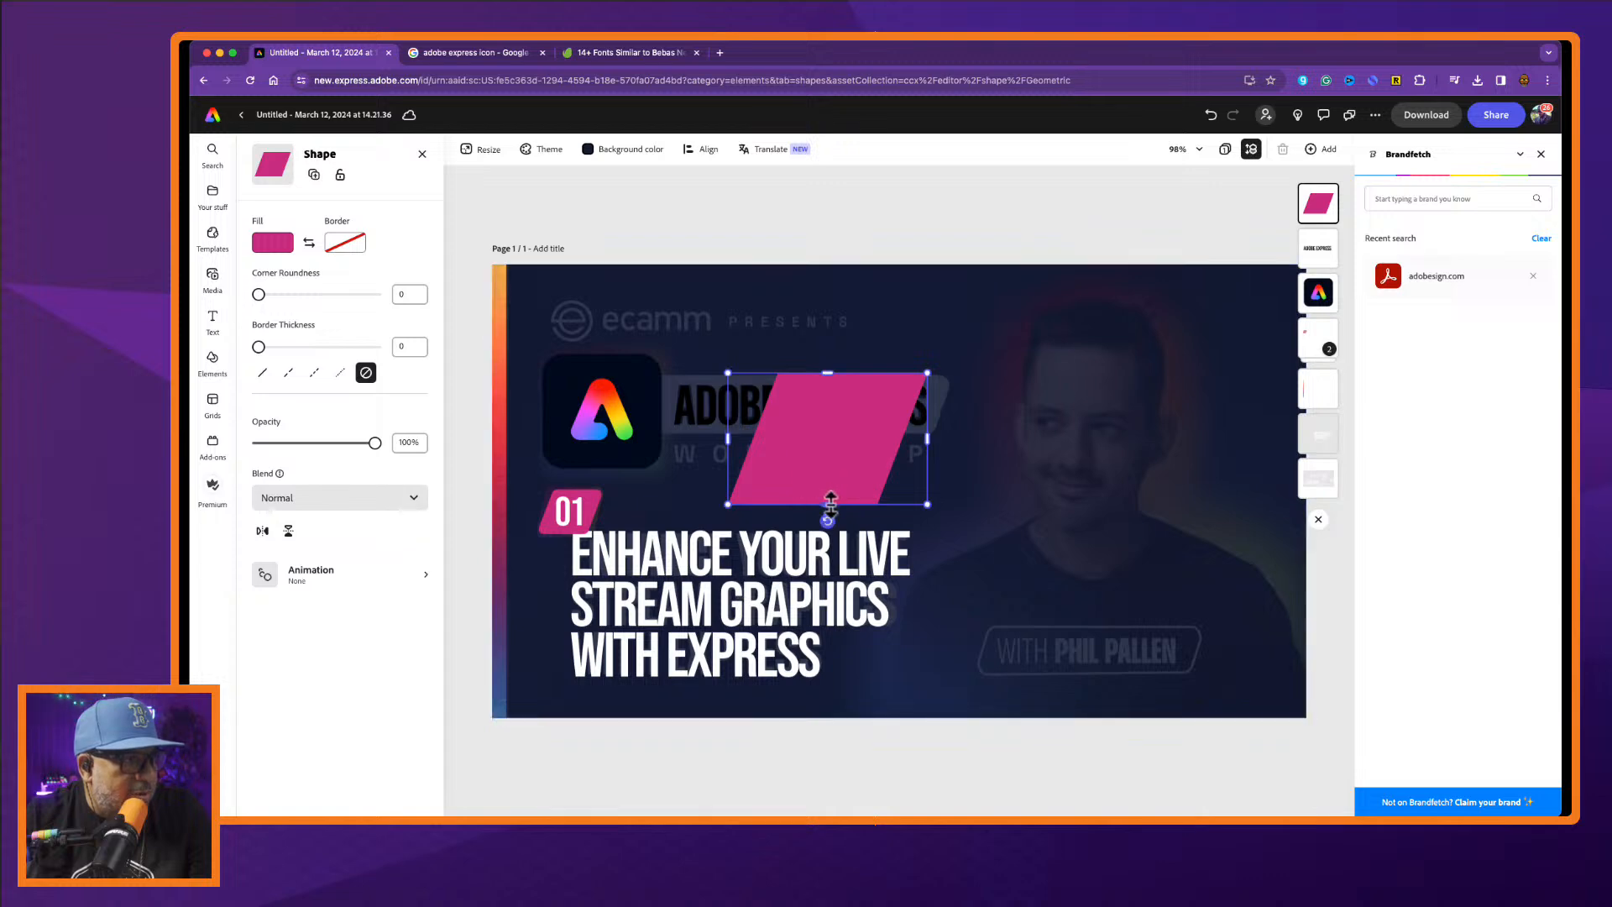
left_click_drag(729, 438, 553, 447)
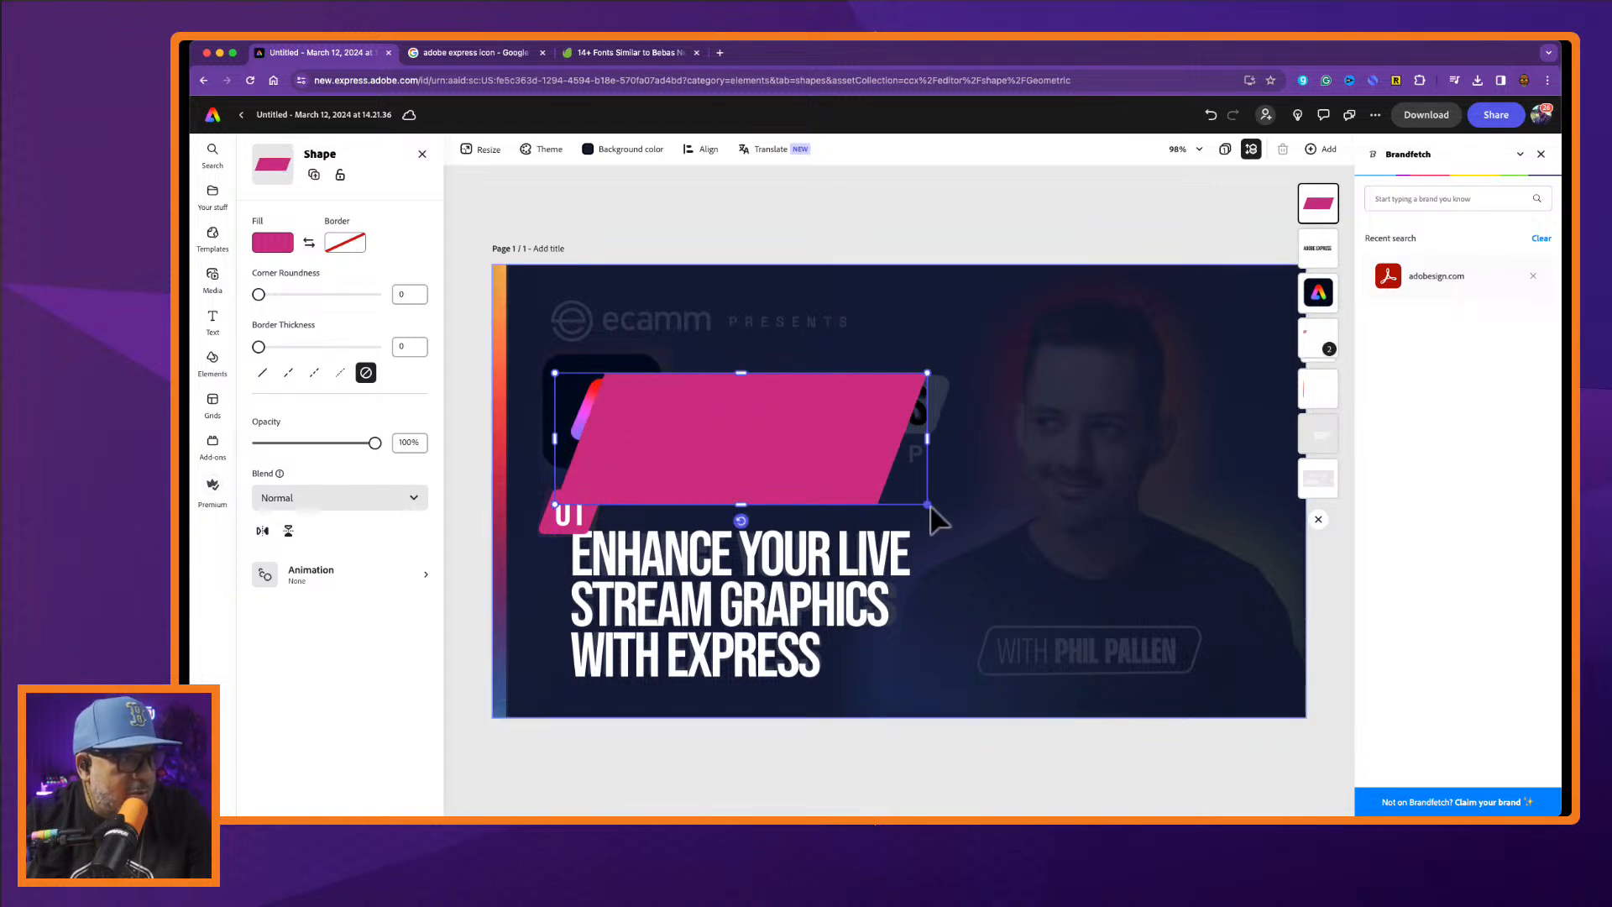
left_click_drag(926, 505, 953, 415)
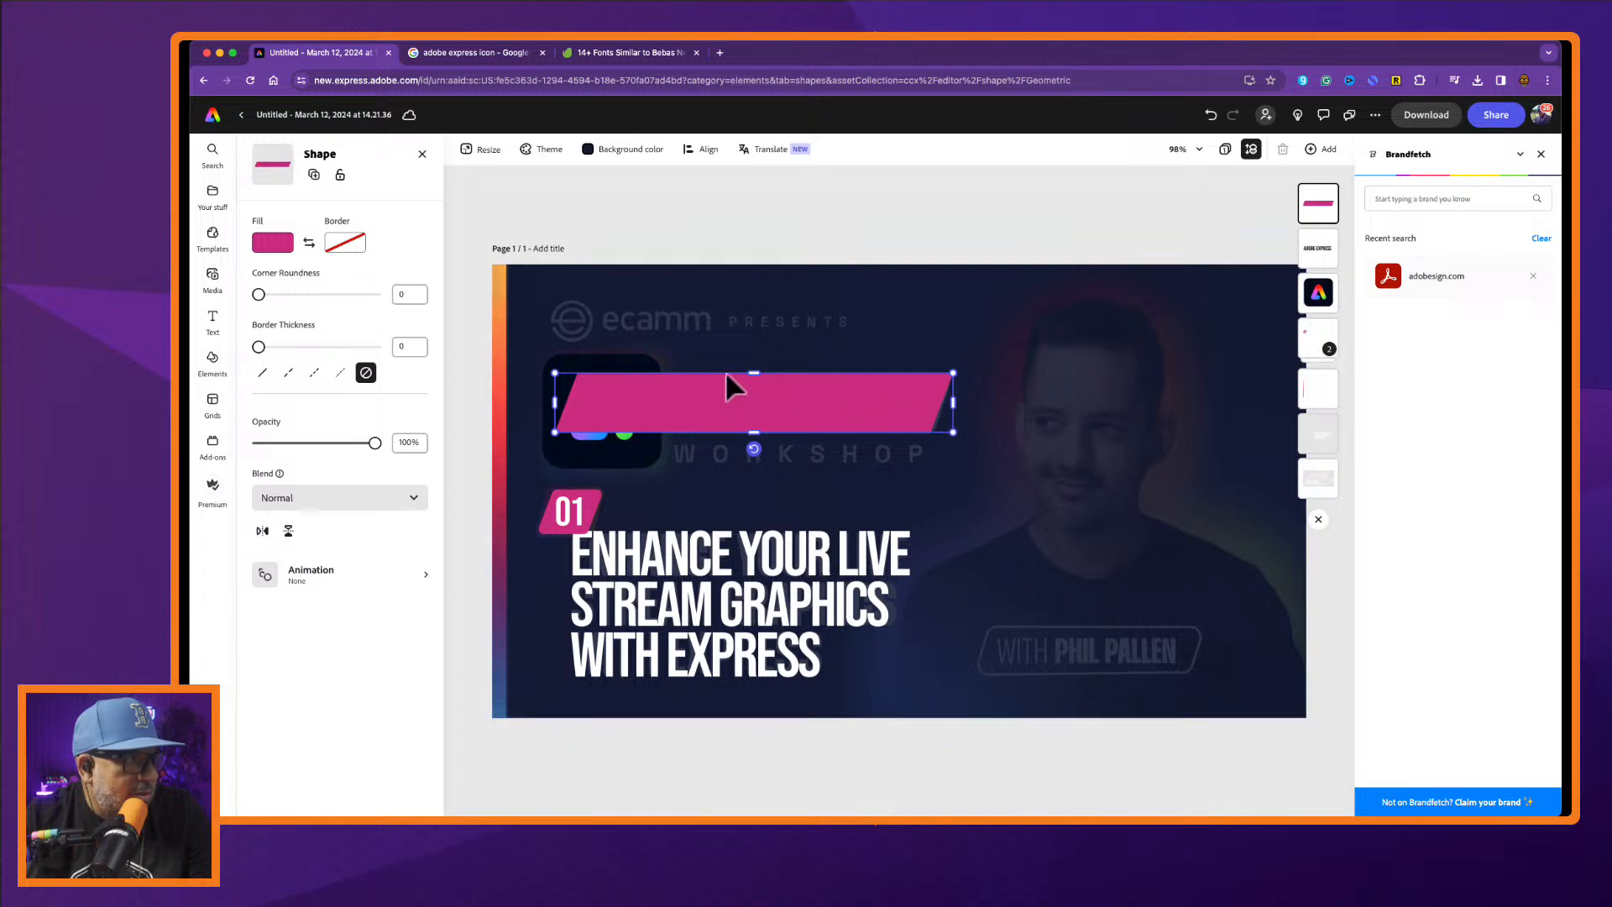
mouse_move(754, 374)
left_mouse_down()
mouse_move(750, 432)
mouse_move(750, 402)
left_mouse_up()
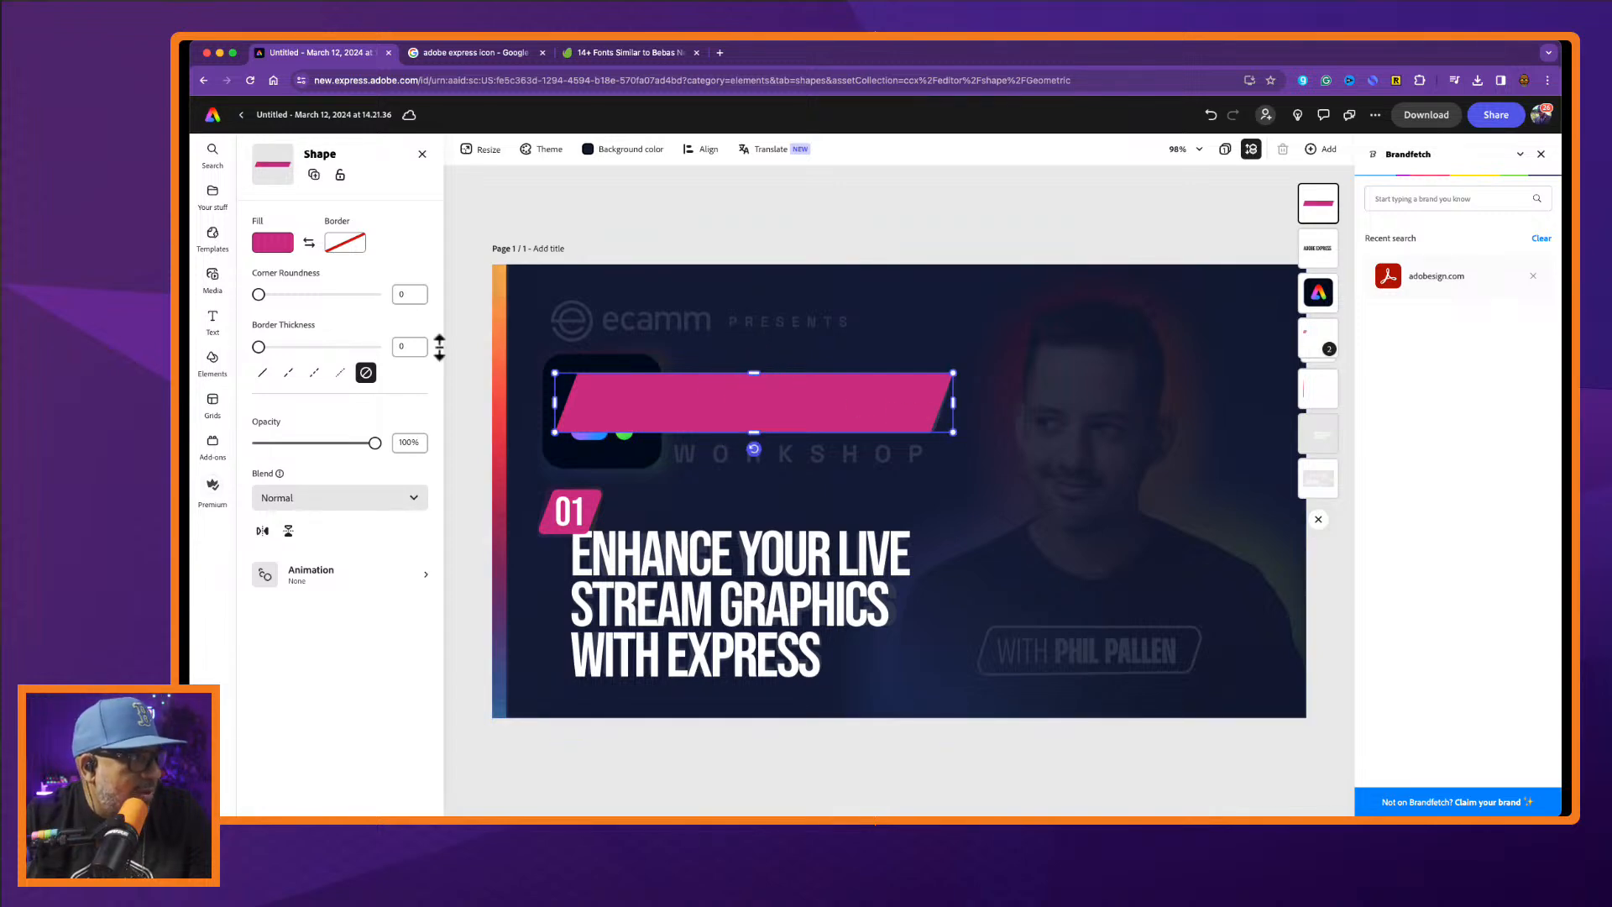
Set the parallelogram's corner roundness to 18, align it with the reference's slanted end and fill it white.
mouse_move(267, 290)
left_mouse_down()
mouse_move(329, 296)
mouse_move(288, 308)
left_mouse_up()
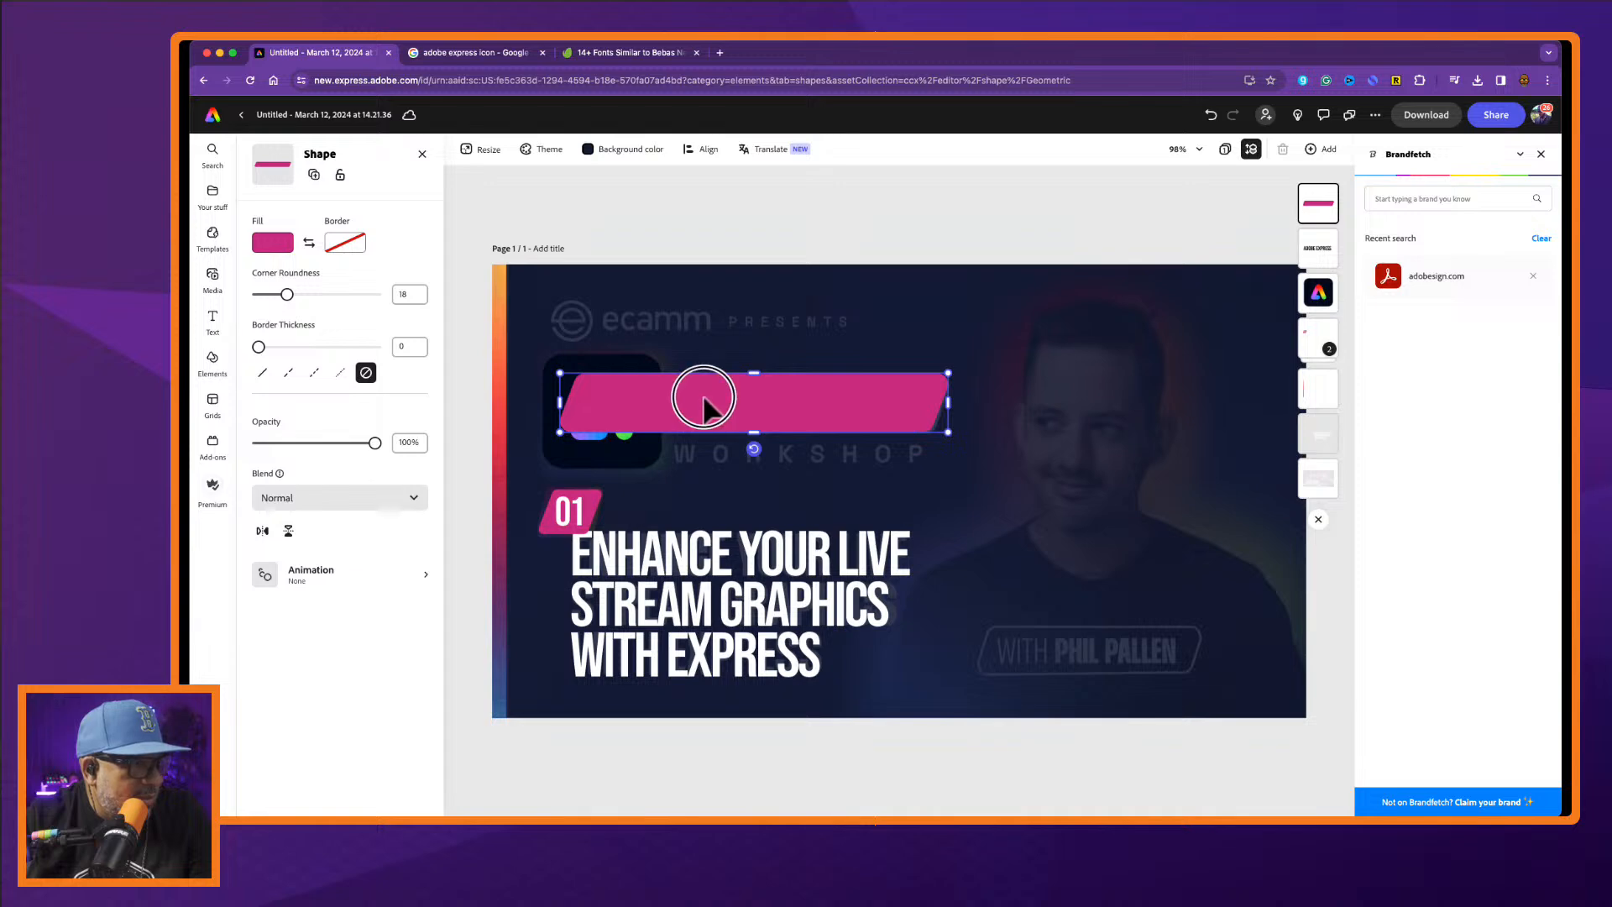
left_click_drag(703, 397, 705, 397)
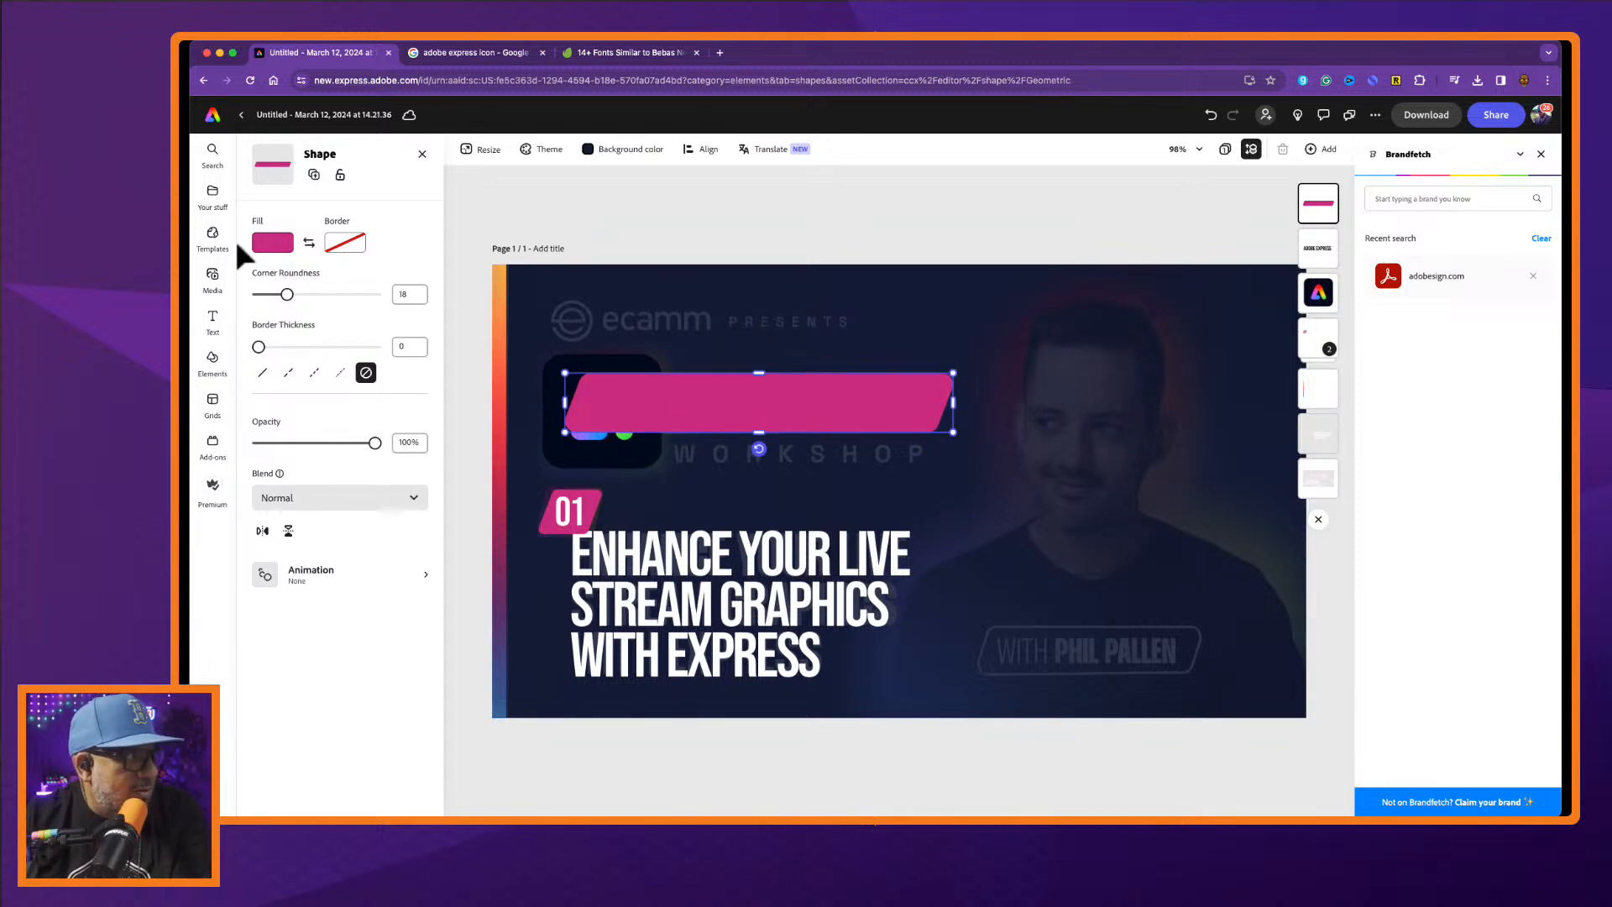
left_click(277, 243)
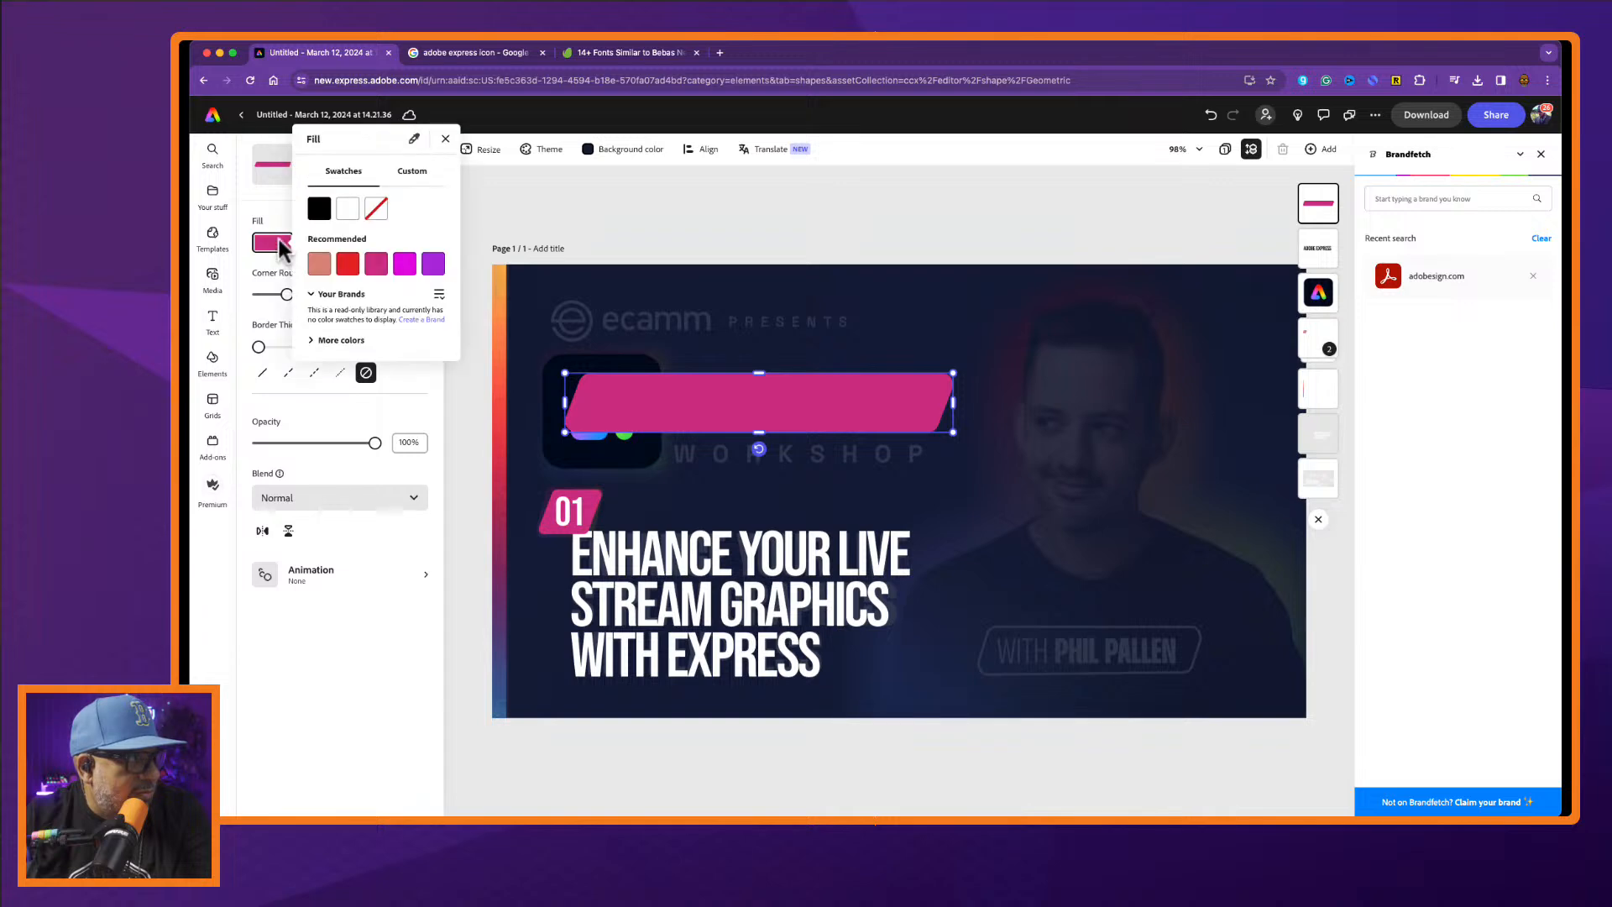
left_click(348, 212)
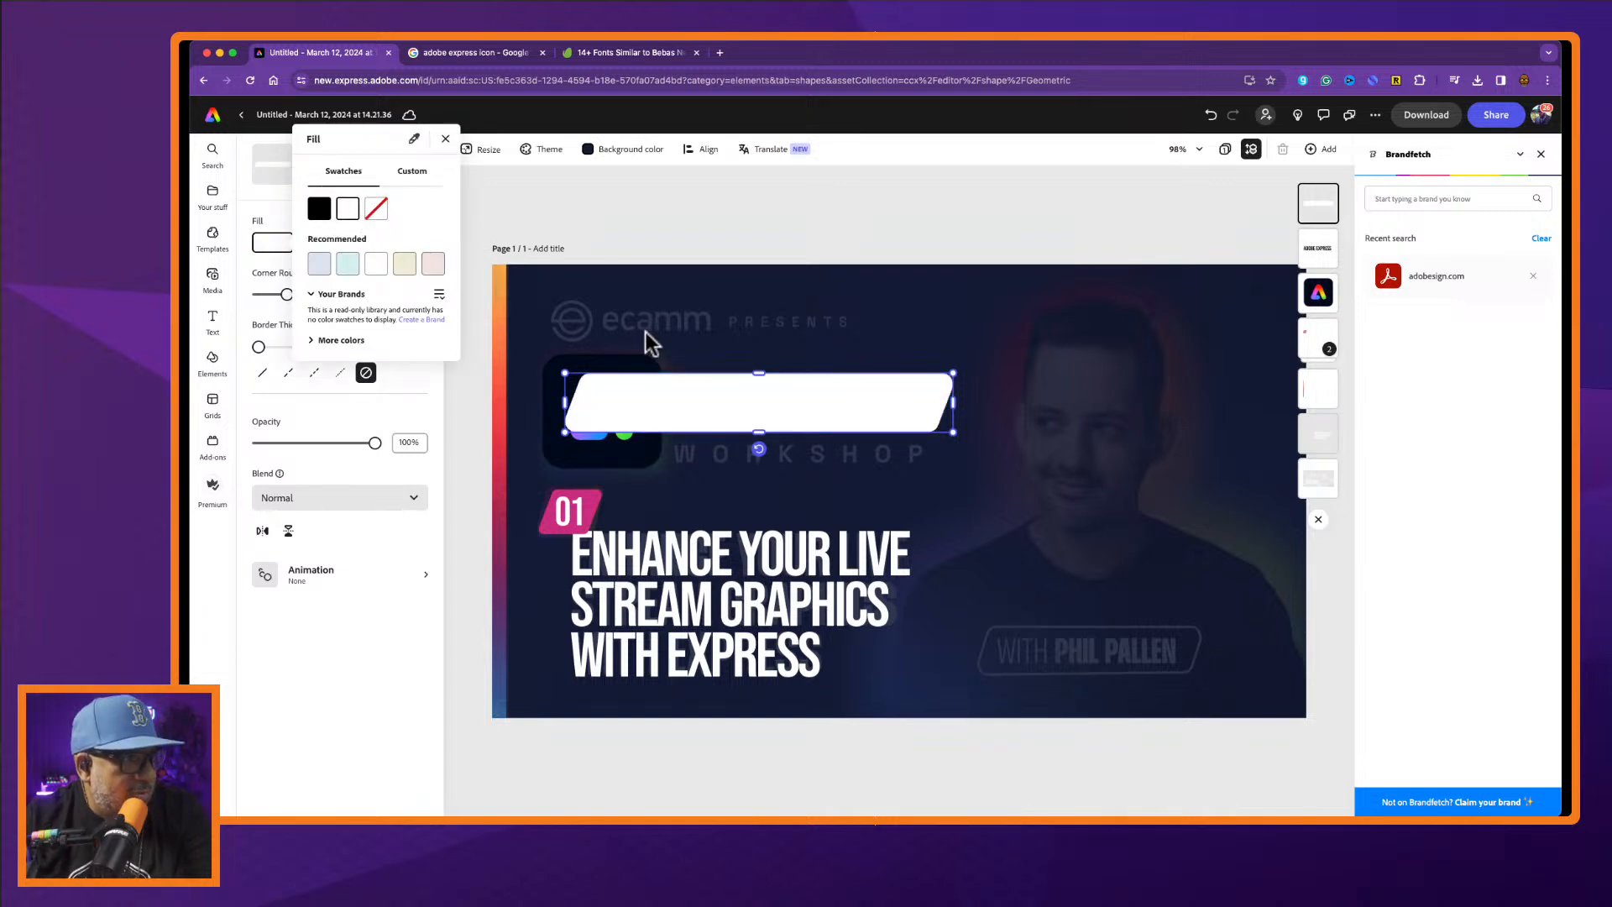
Stack the Express icon above the ADOBE EXPRESS text with the white parallelogram beneath both, and fine-tune the text's vertical position.
mouse_move(1320, 210)
left_mouse_down()
mouse_move(1318, 295)
mouse_move(1314, 209)
left_mouse_up()
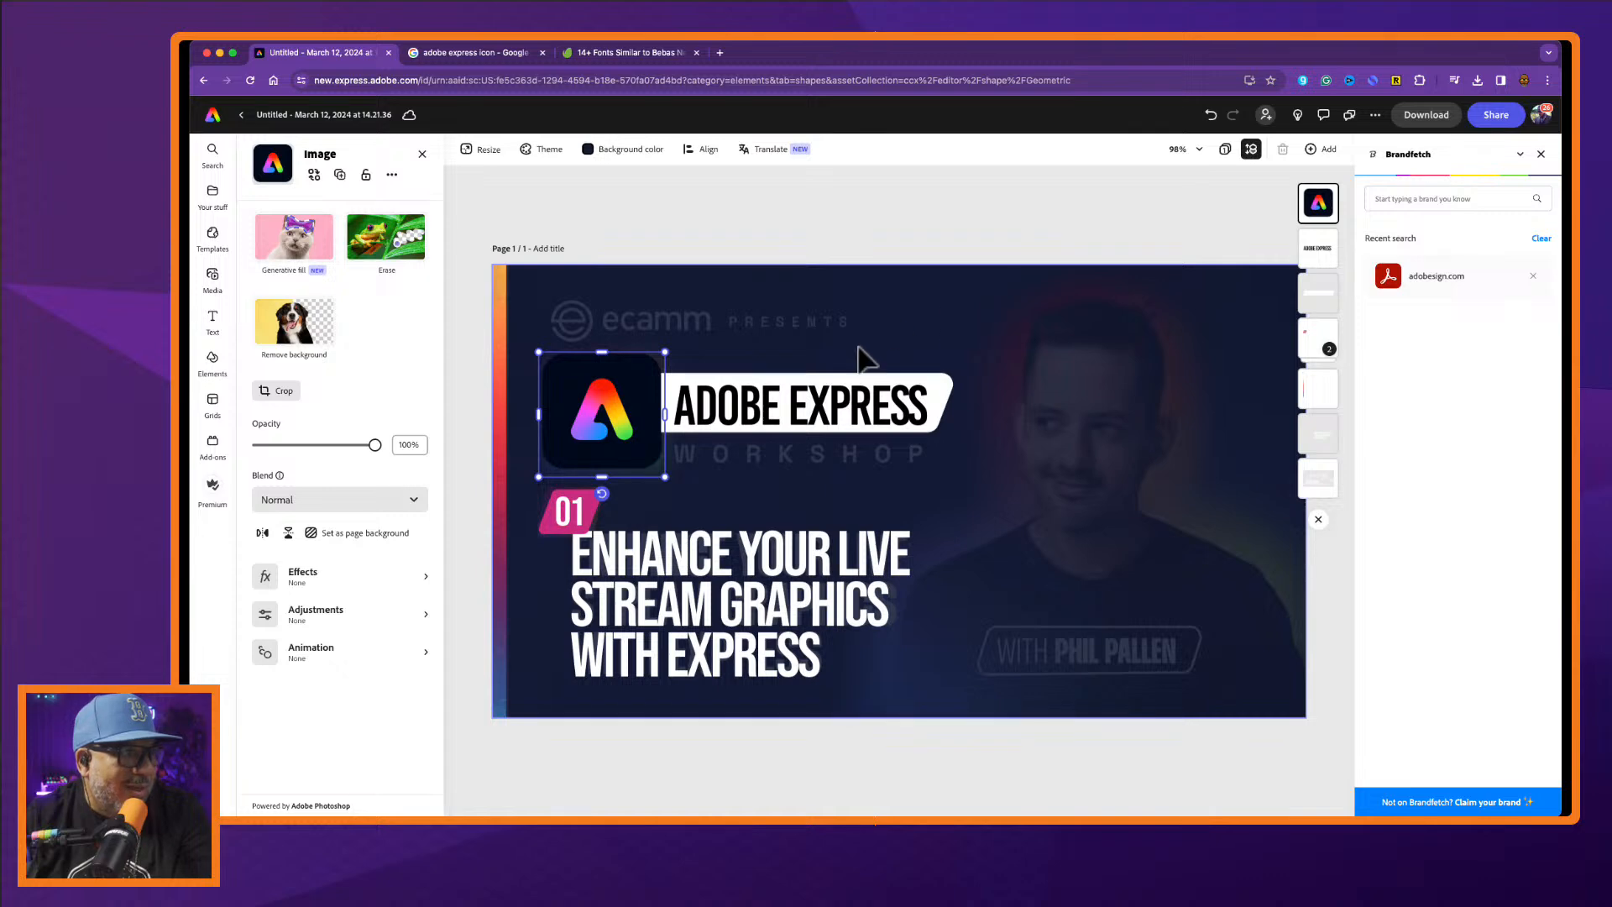
left_click(1318, 247)
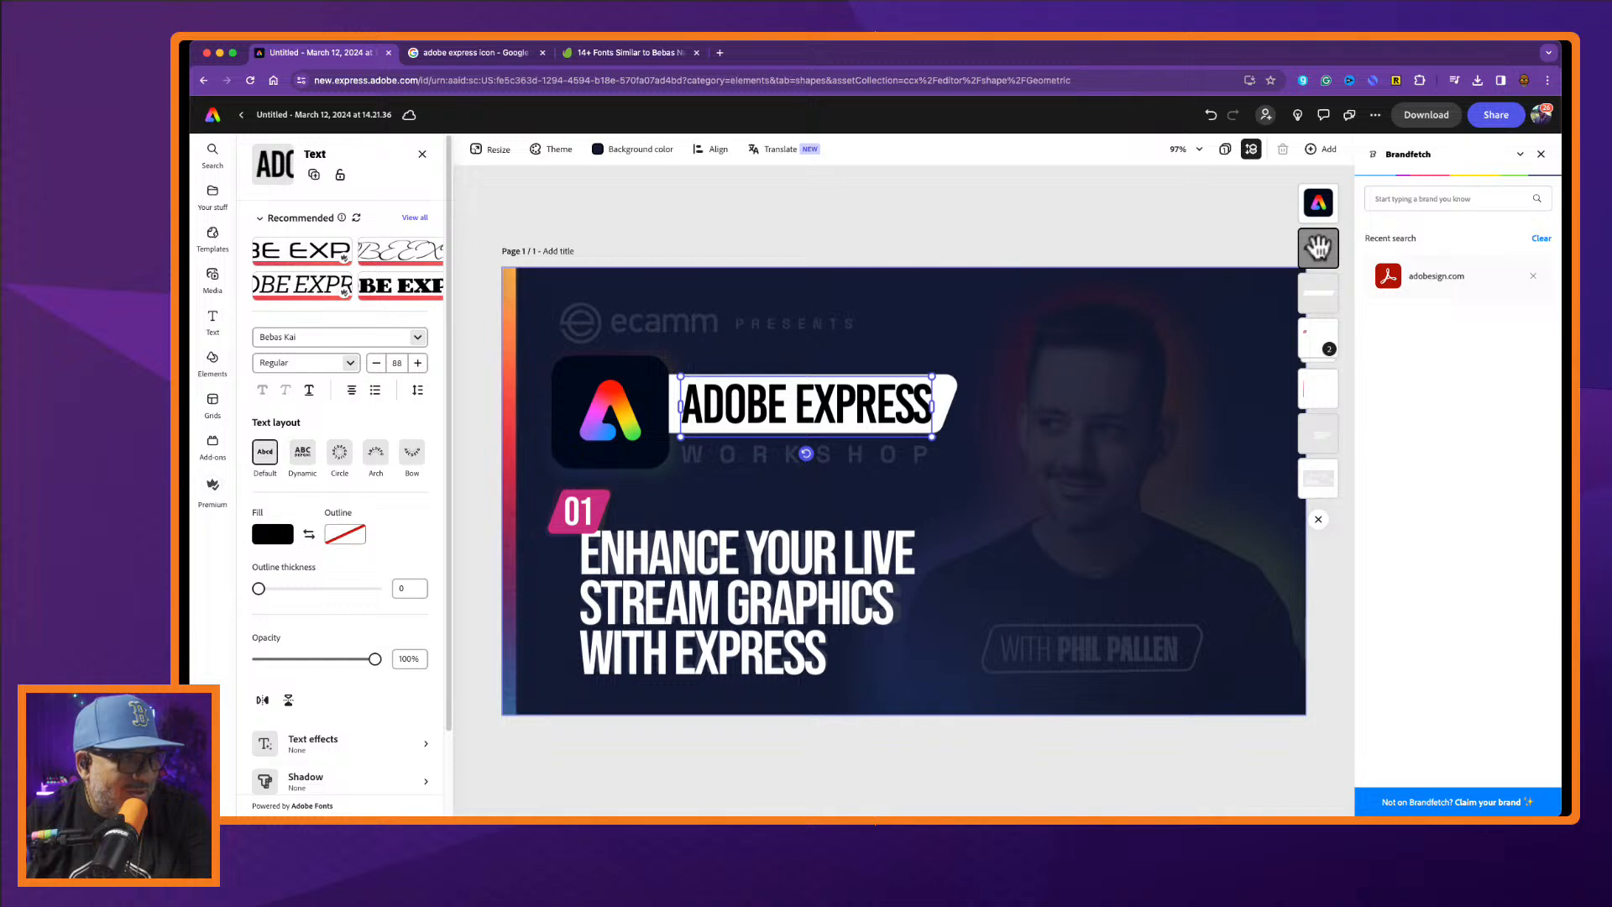
left_click(1322, 291)
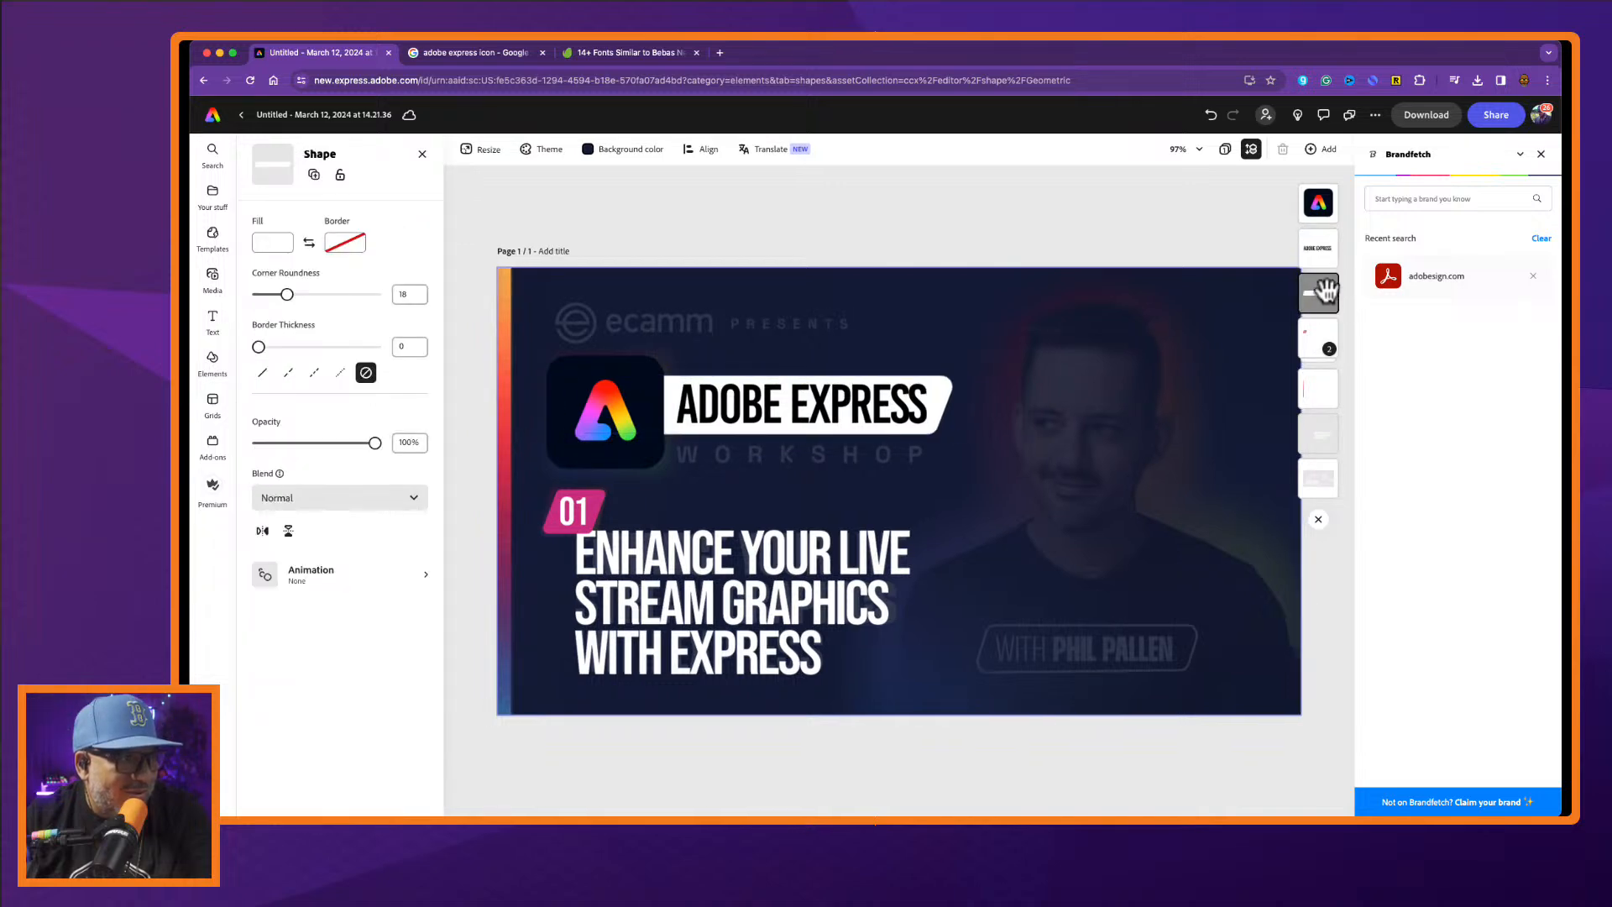
left_click(1320, 251)
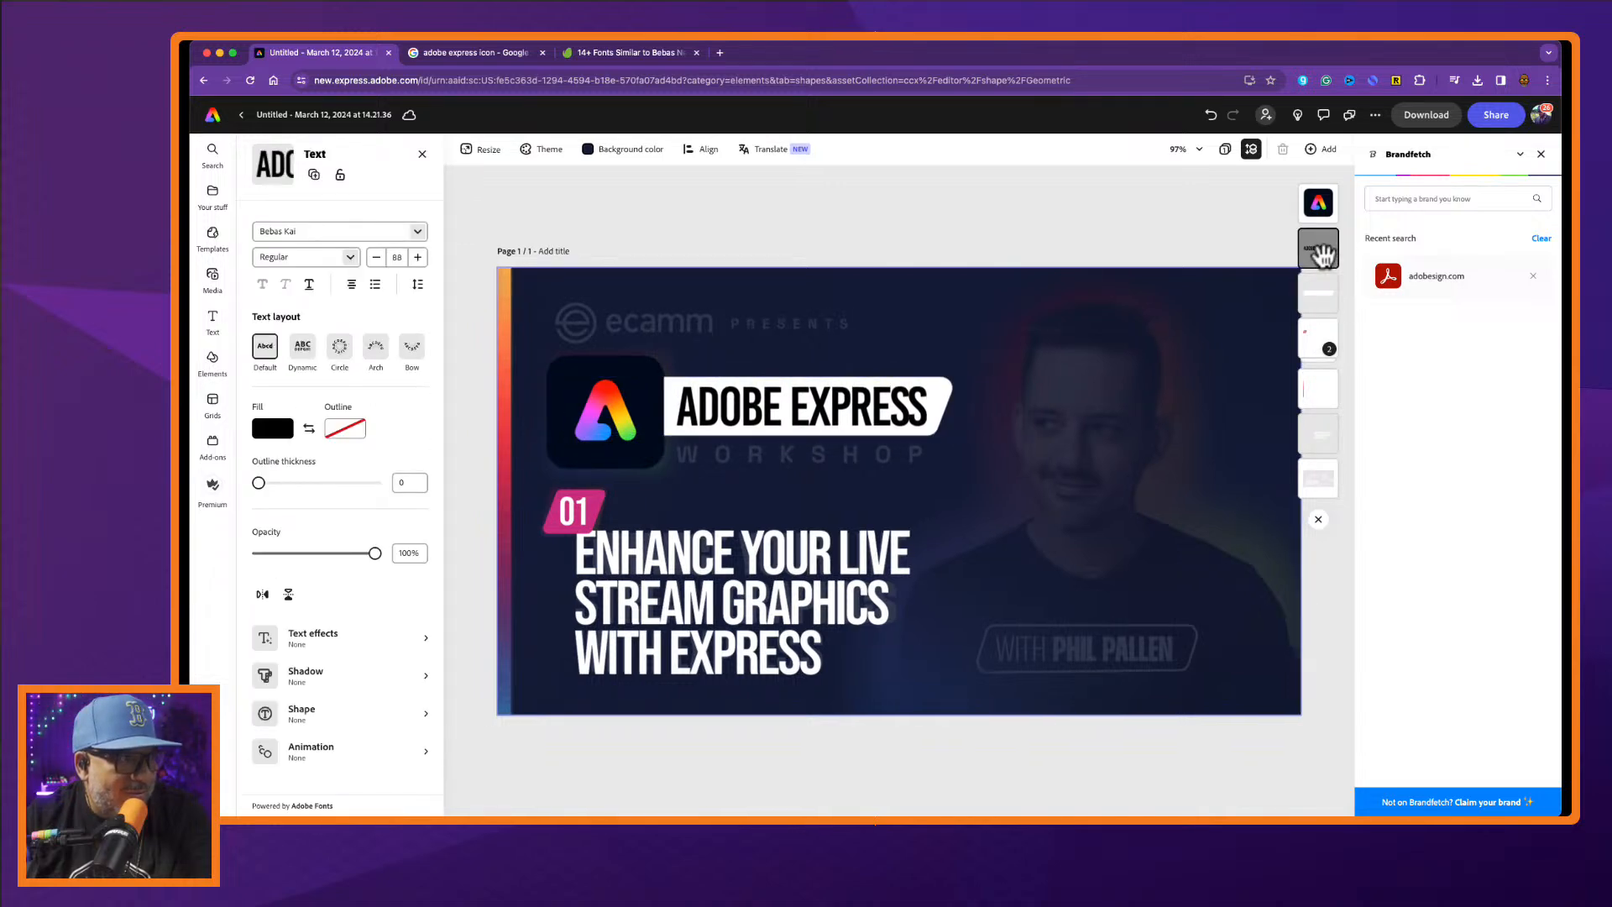
Add a new text element reading "workshop" to the design.
left_click(608, 417)
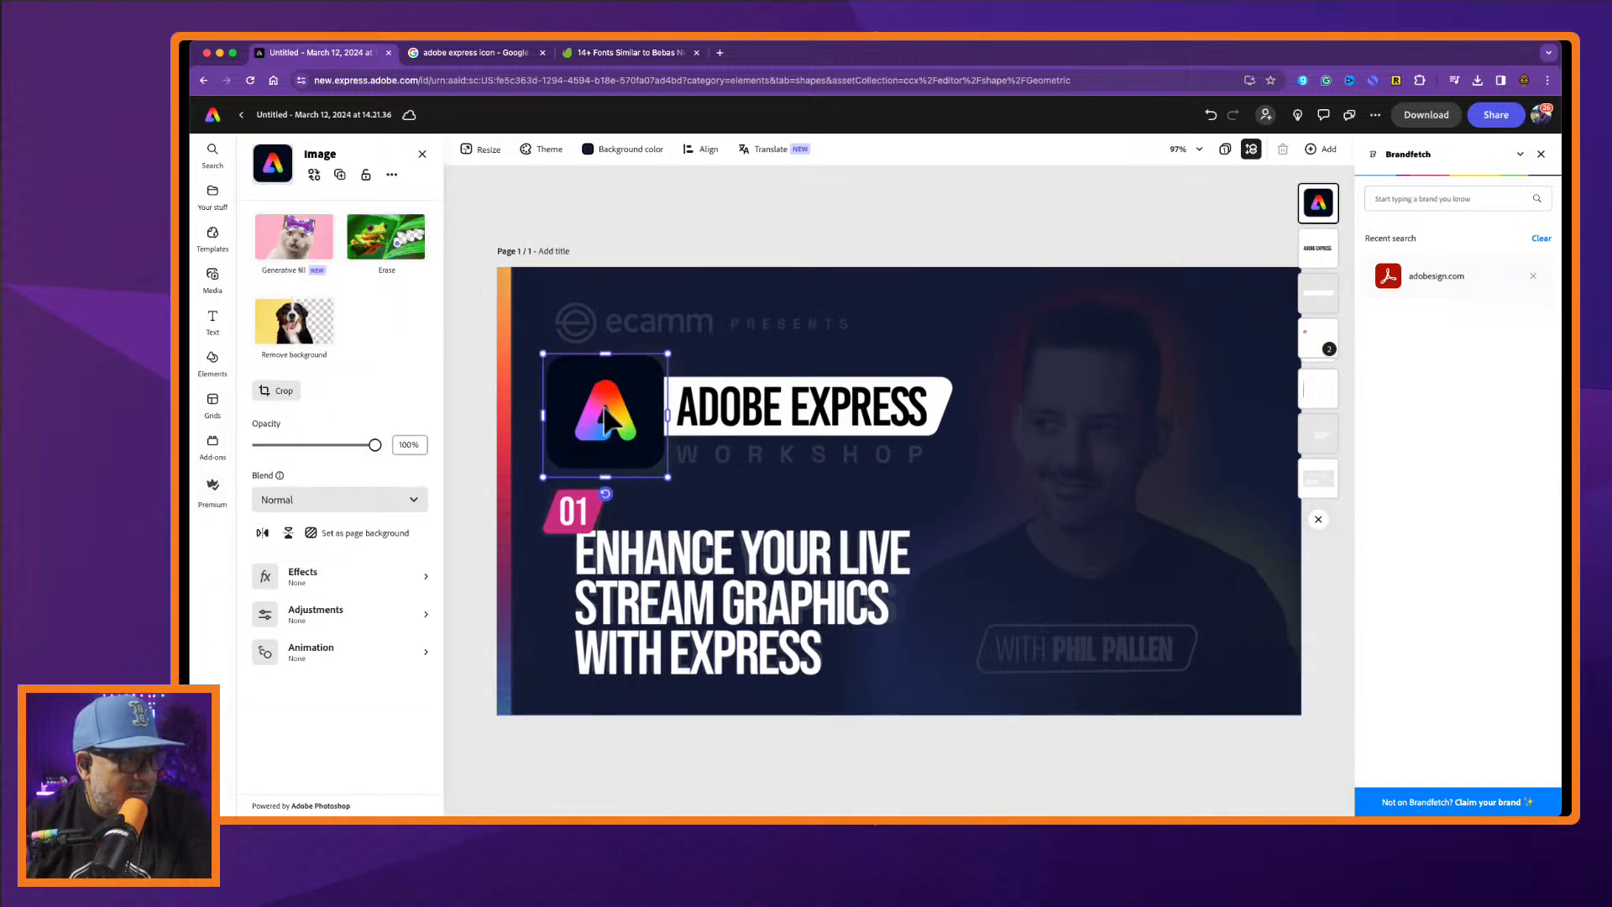
left_click(815, 490)
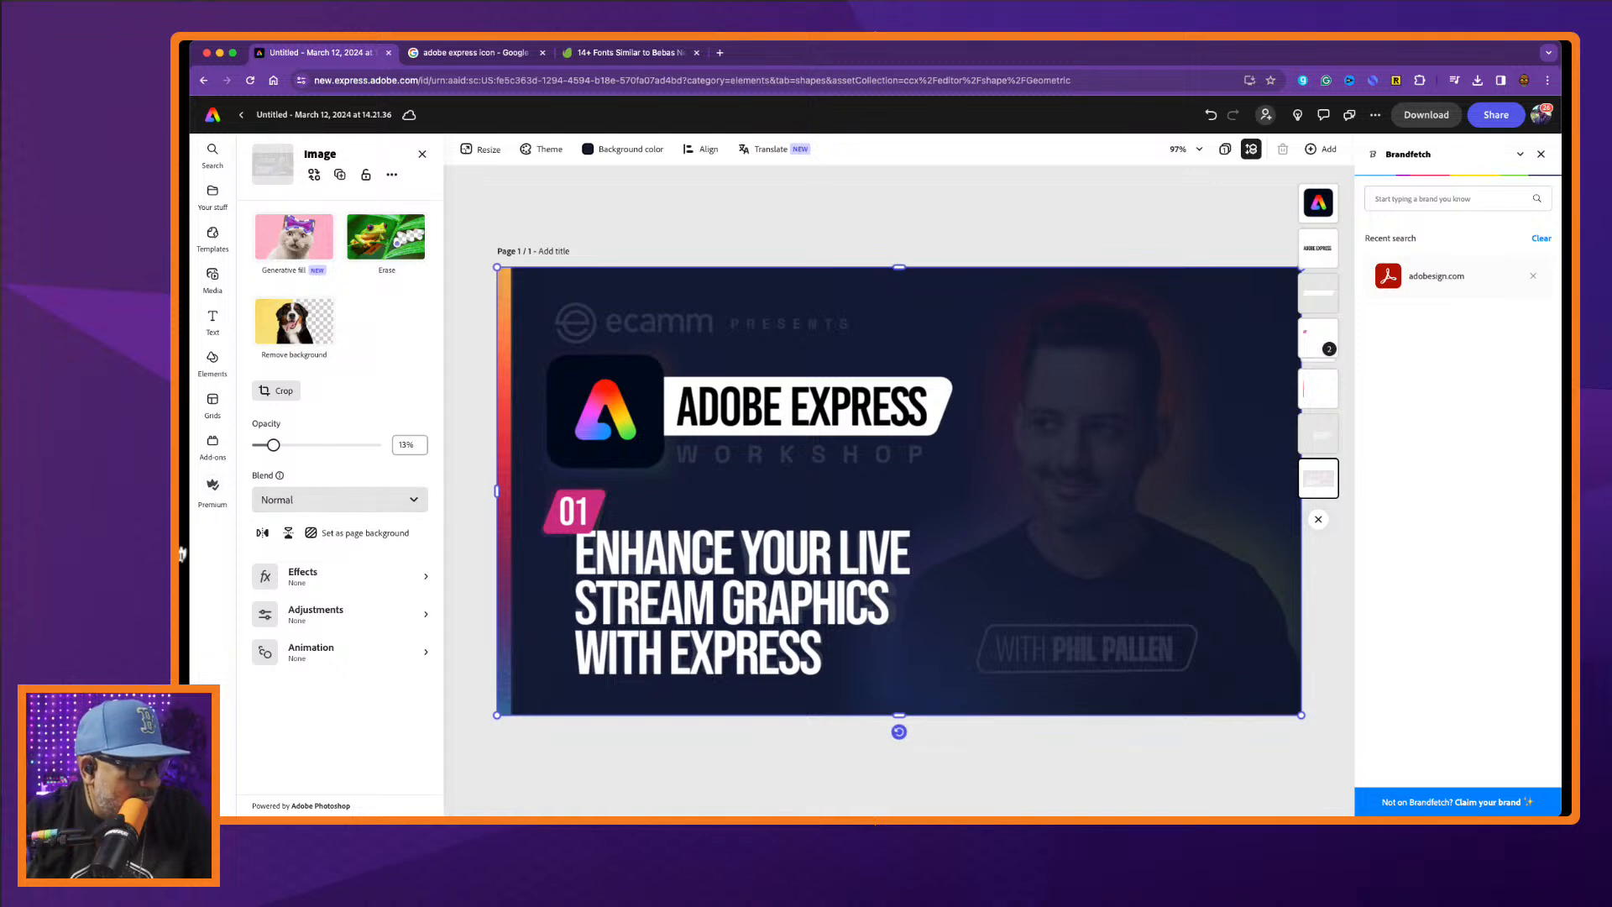
left_click(205, 317)
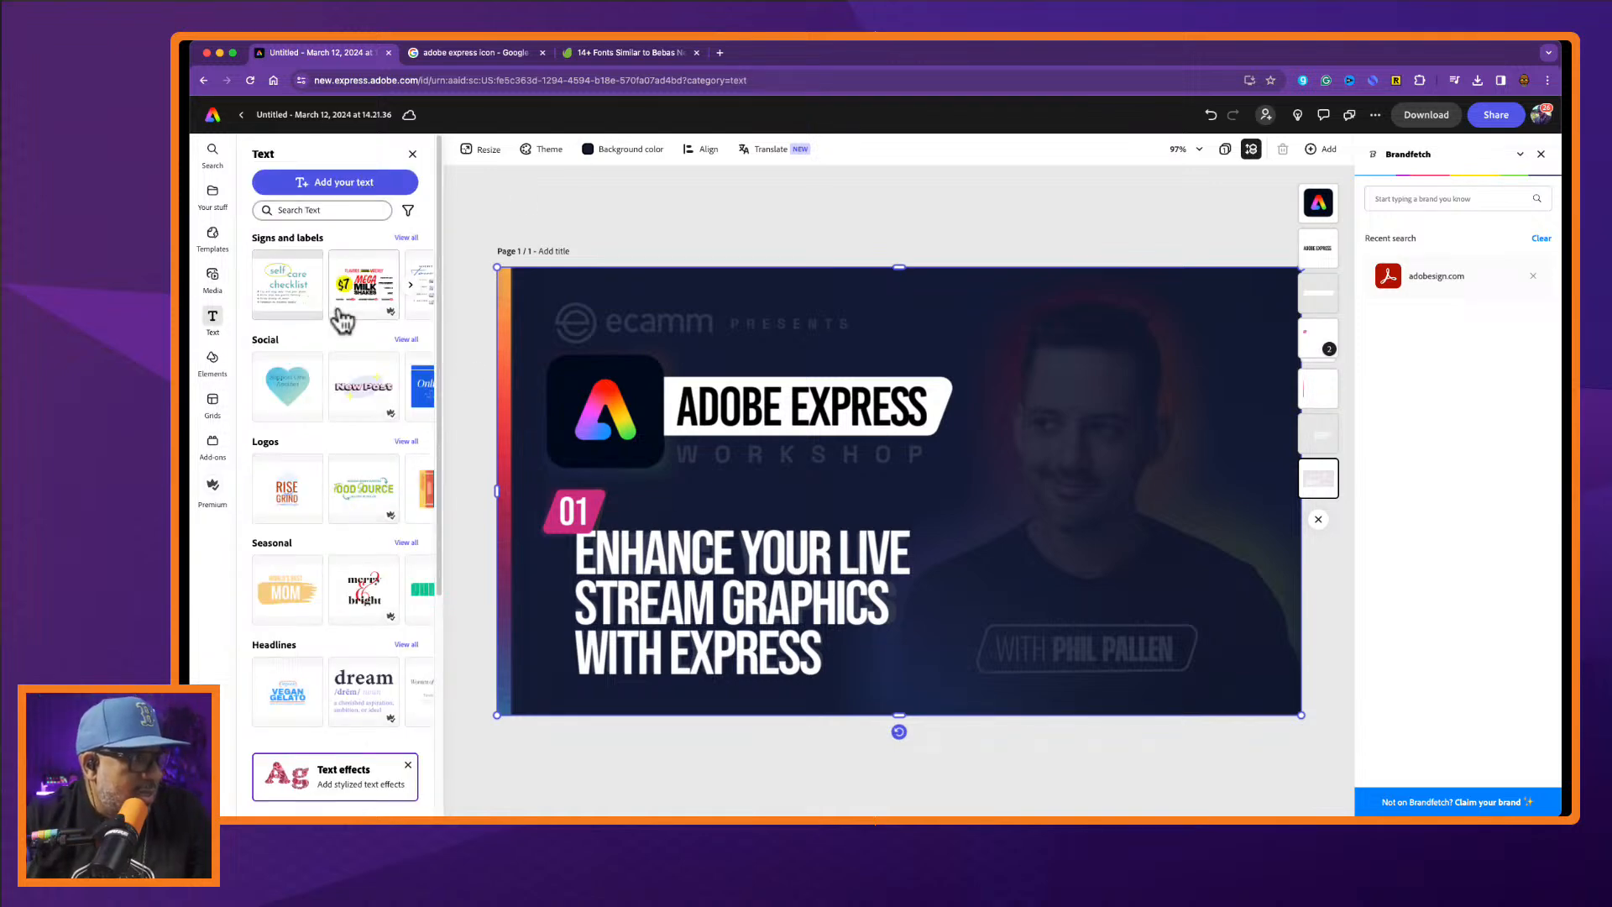
left_click(350, 200)
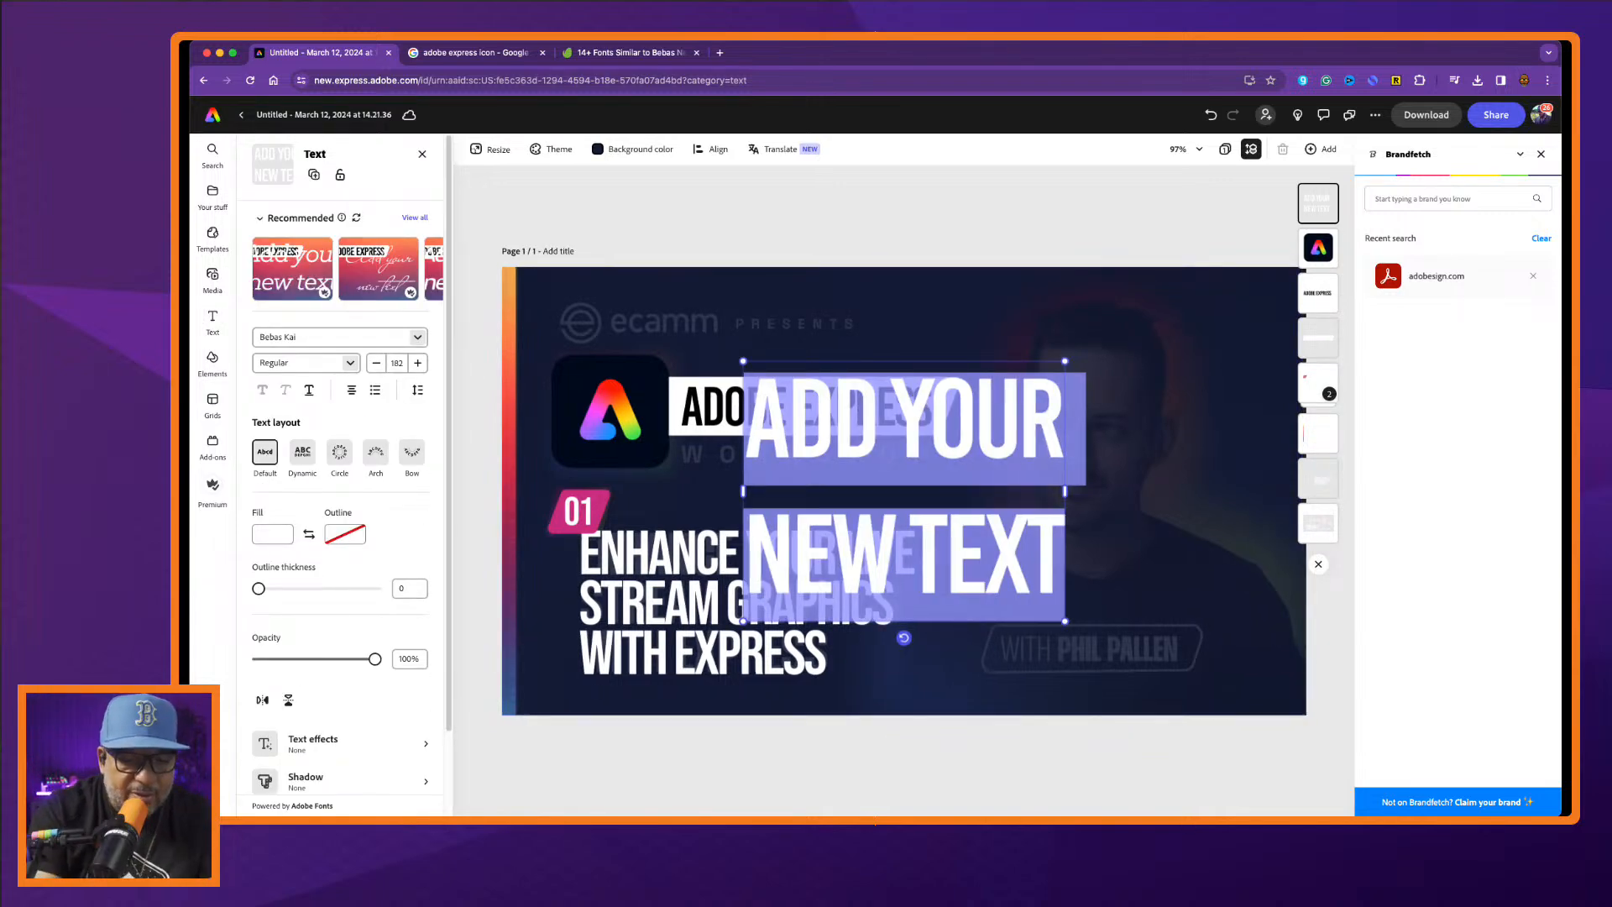
type("WORKSHOP")
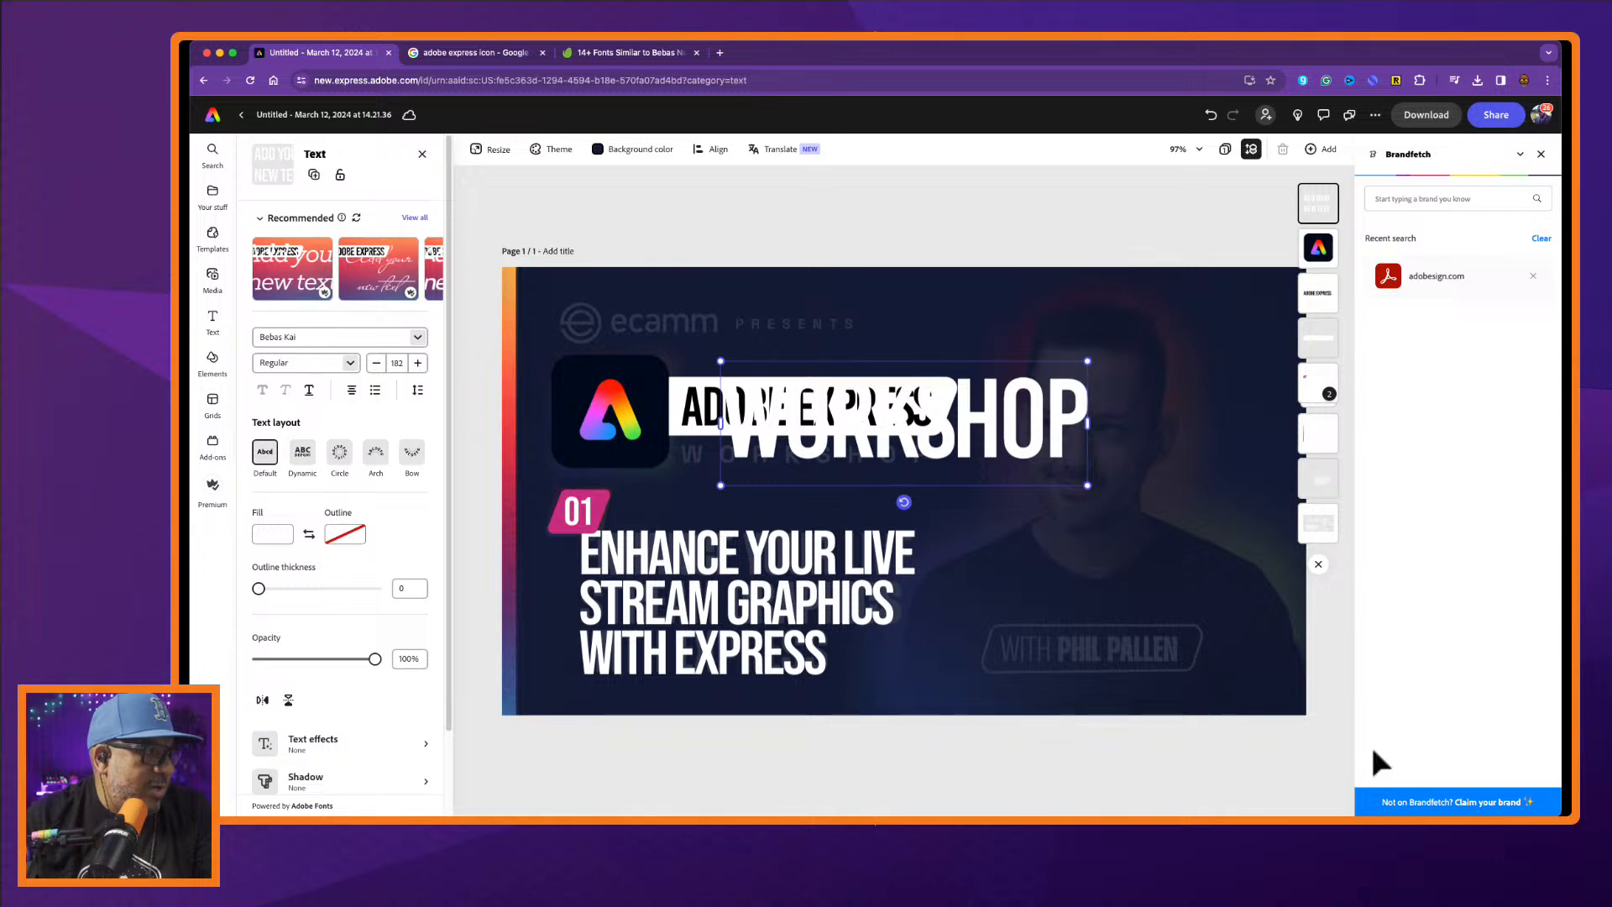
Set the workshop text's font to Raleway and move the text below the ADOBE EXPRESS title, clear of the reference lettering.
left_click(317, 340)
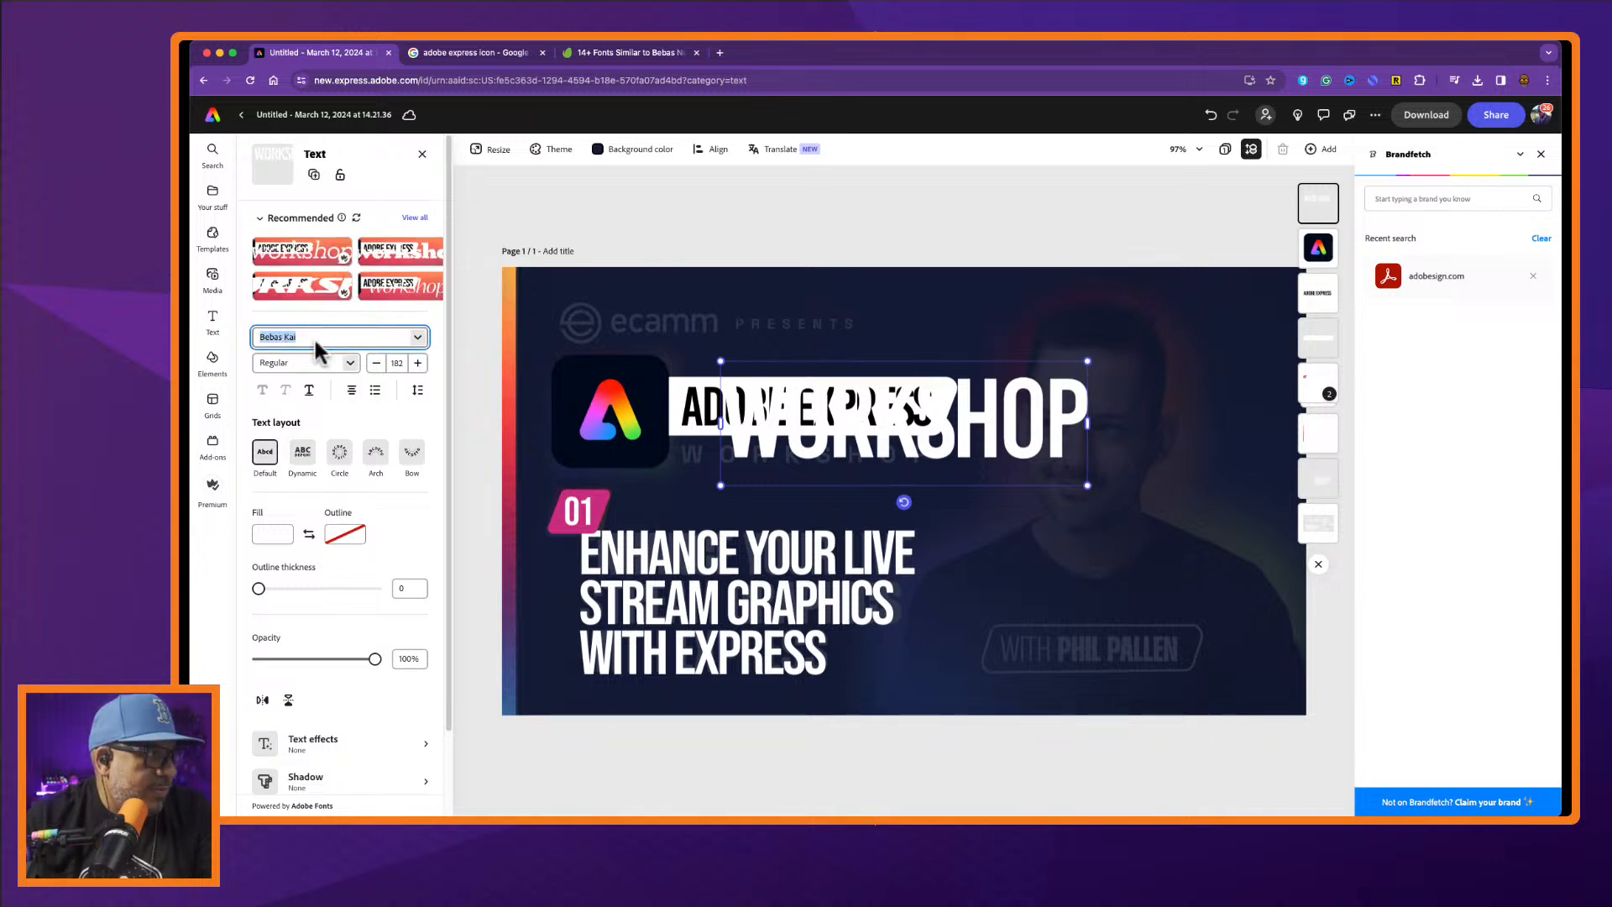
type("ra")
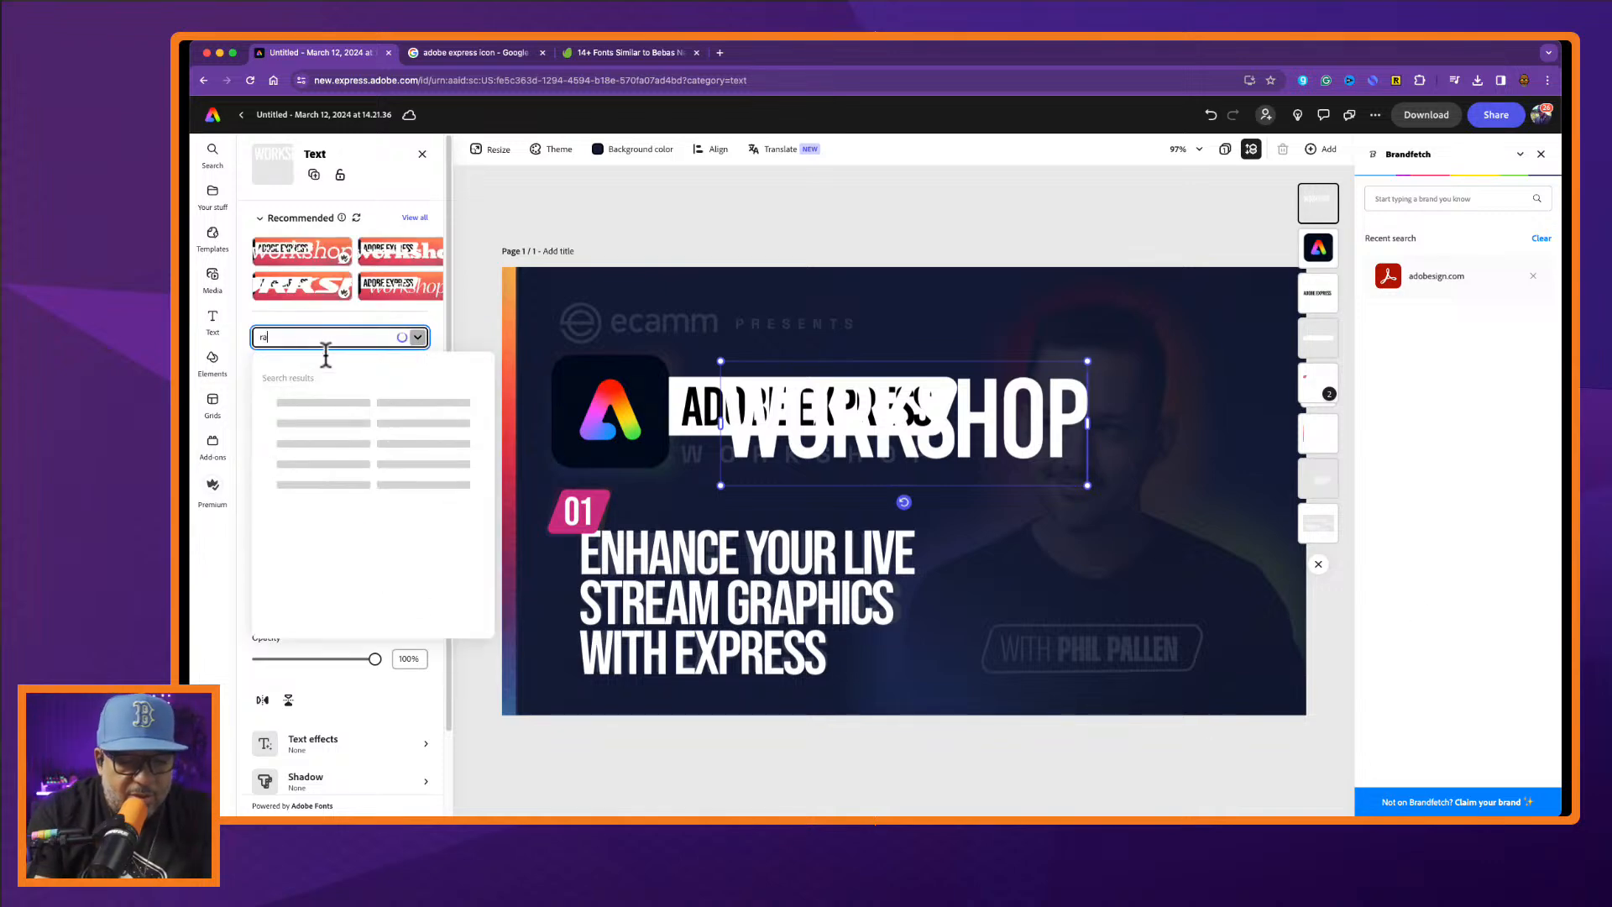
type("il")
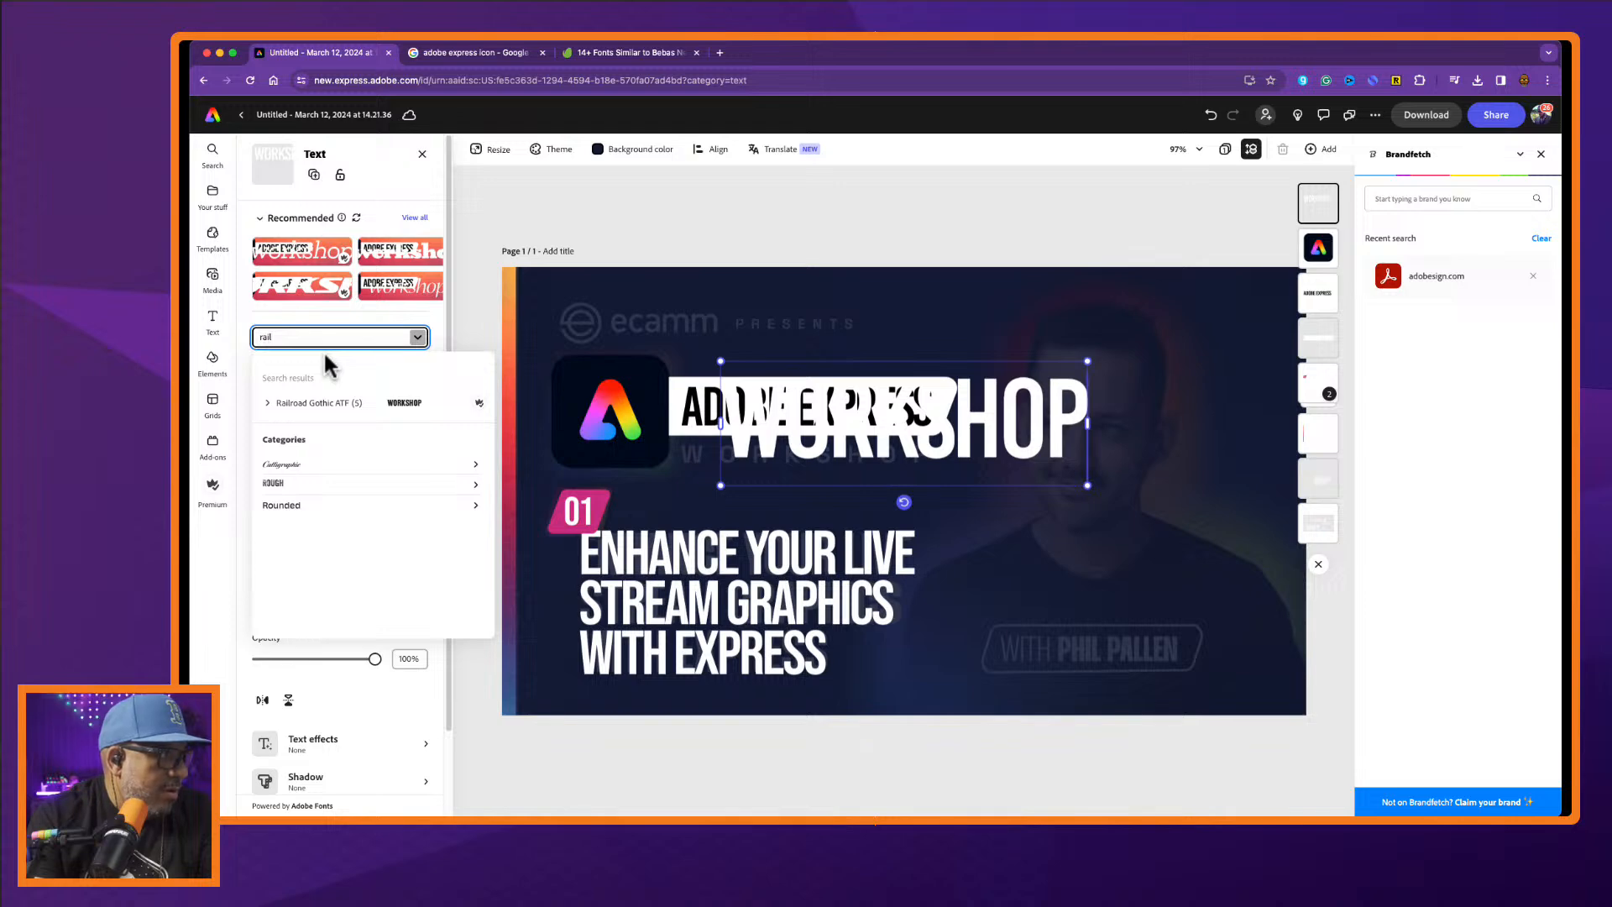
key("BackSpace")
key("BackSpace")
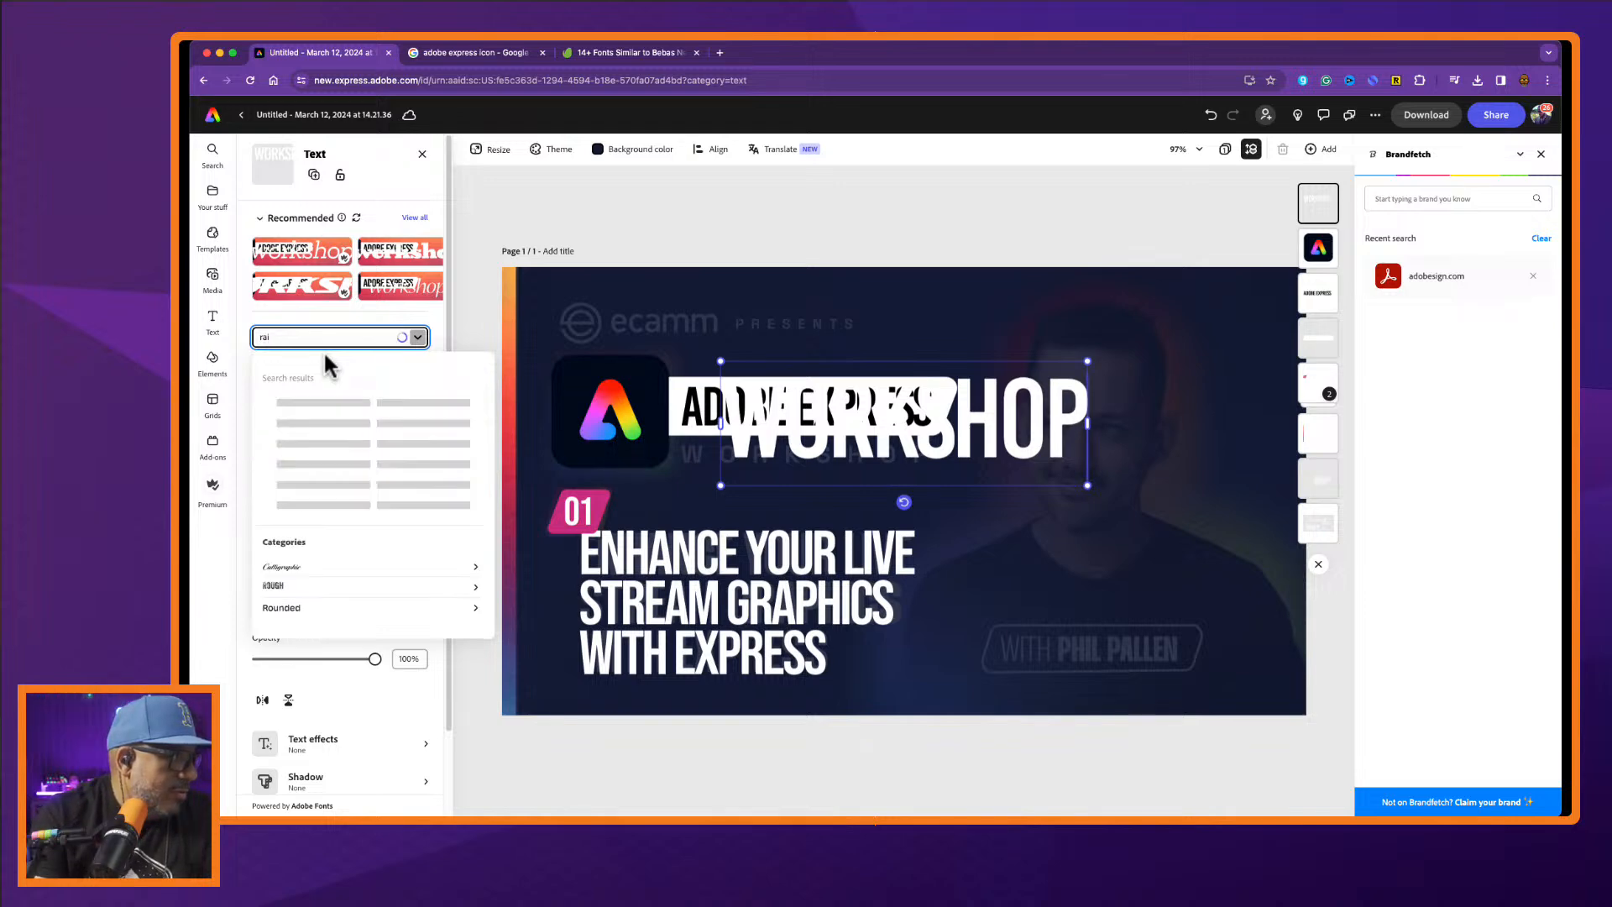
type("lew")
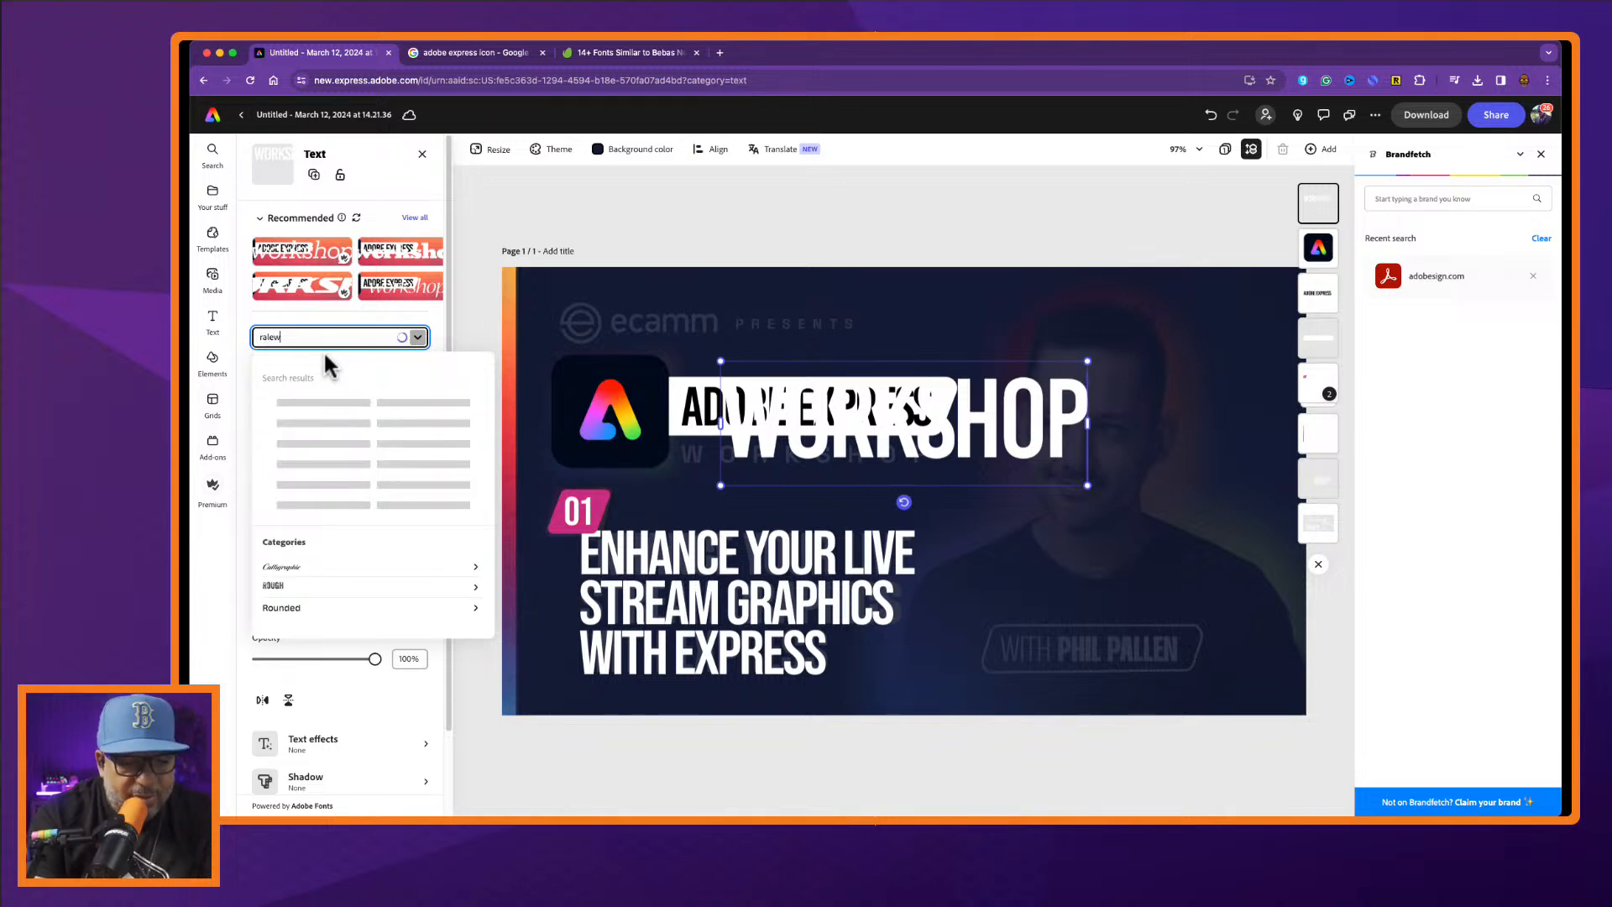
type("ay")
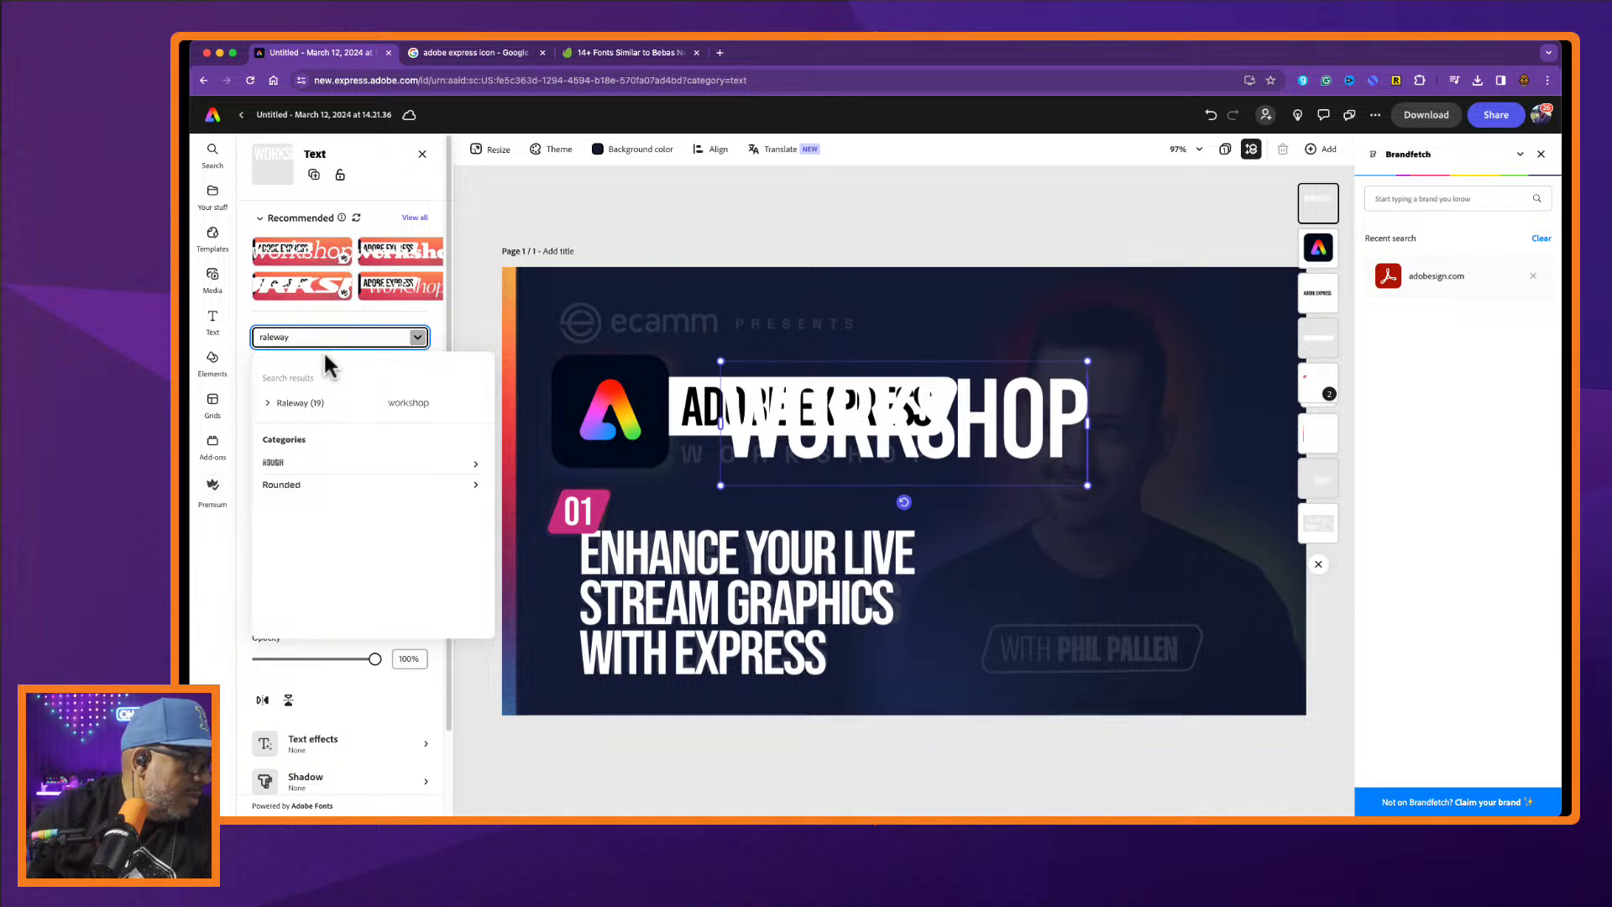
left_click(379, 403)
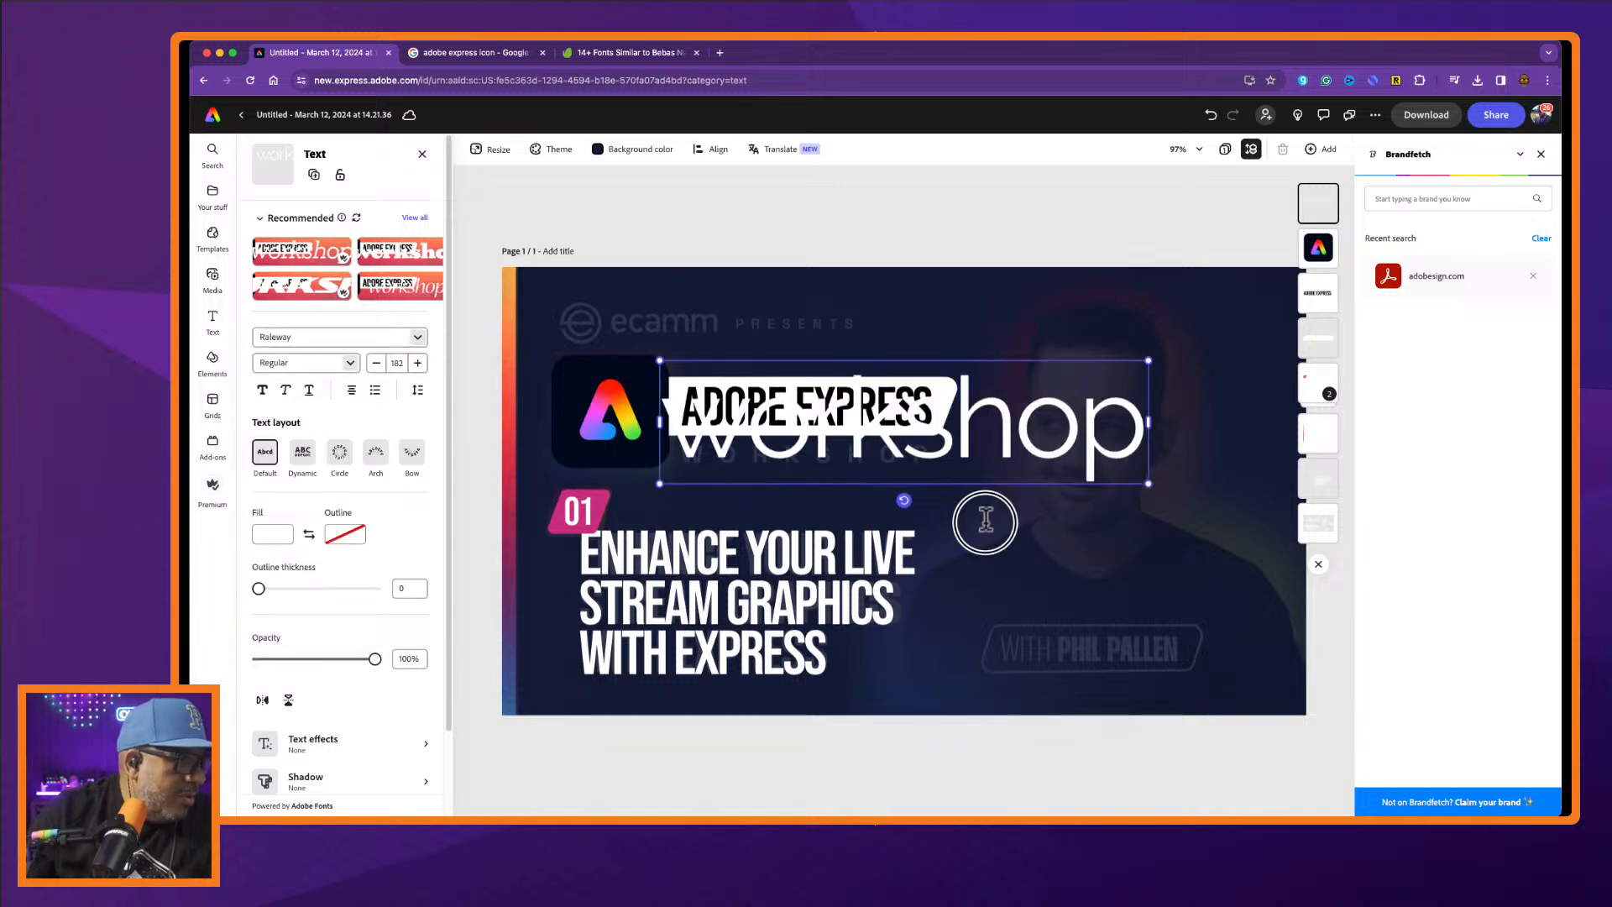
left_click_drag(1007, 461, 1101, 544)
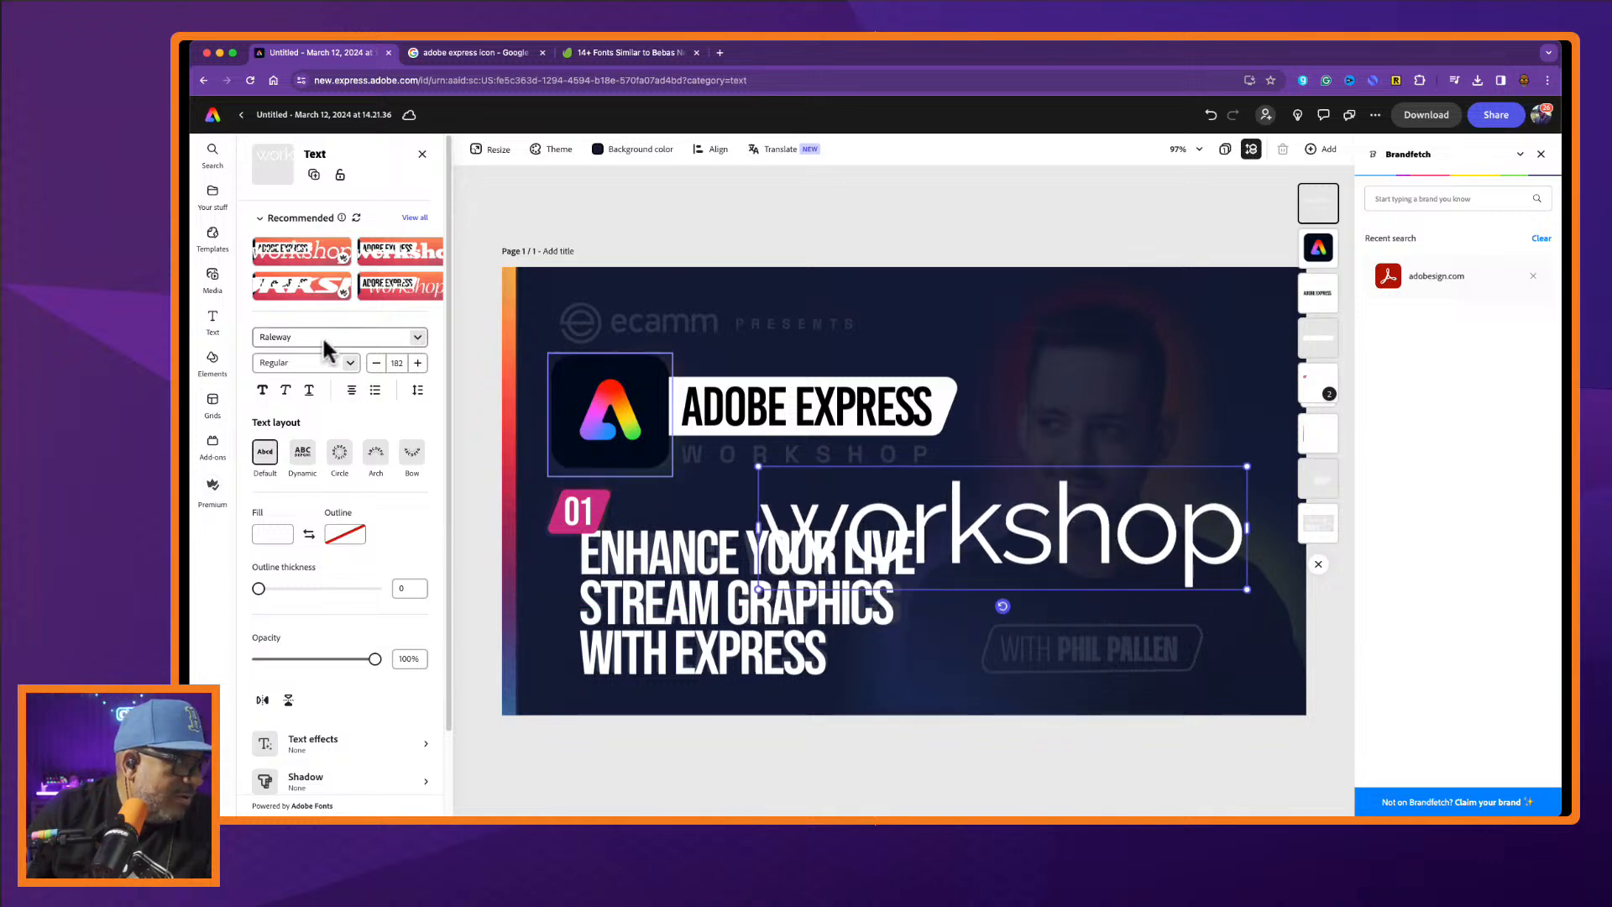
Browse the available fonts and apply Aesthet Nova to the workshop text.
left_click(417, 337)
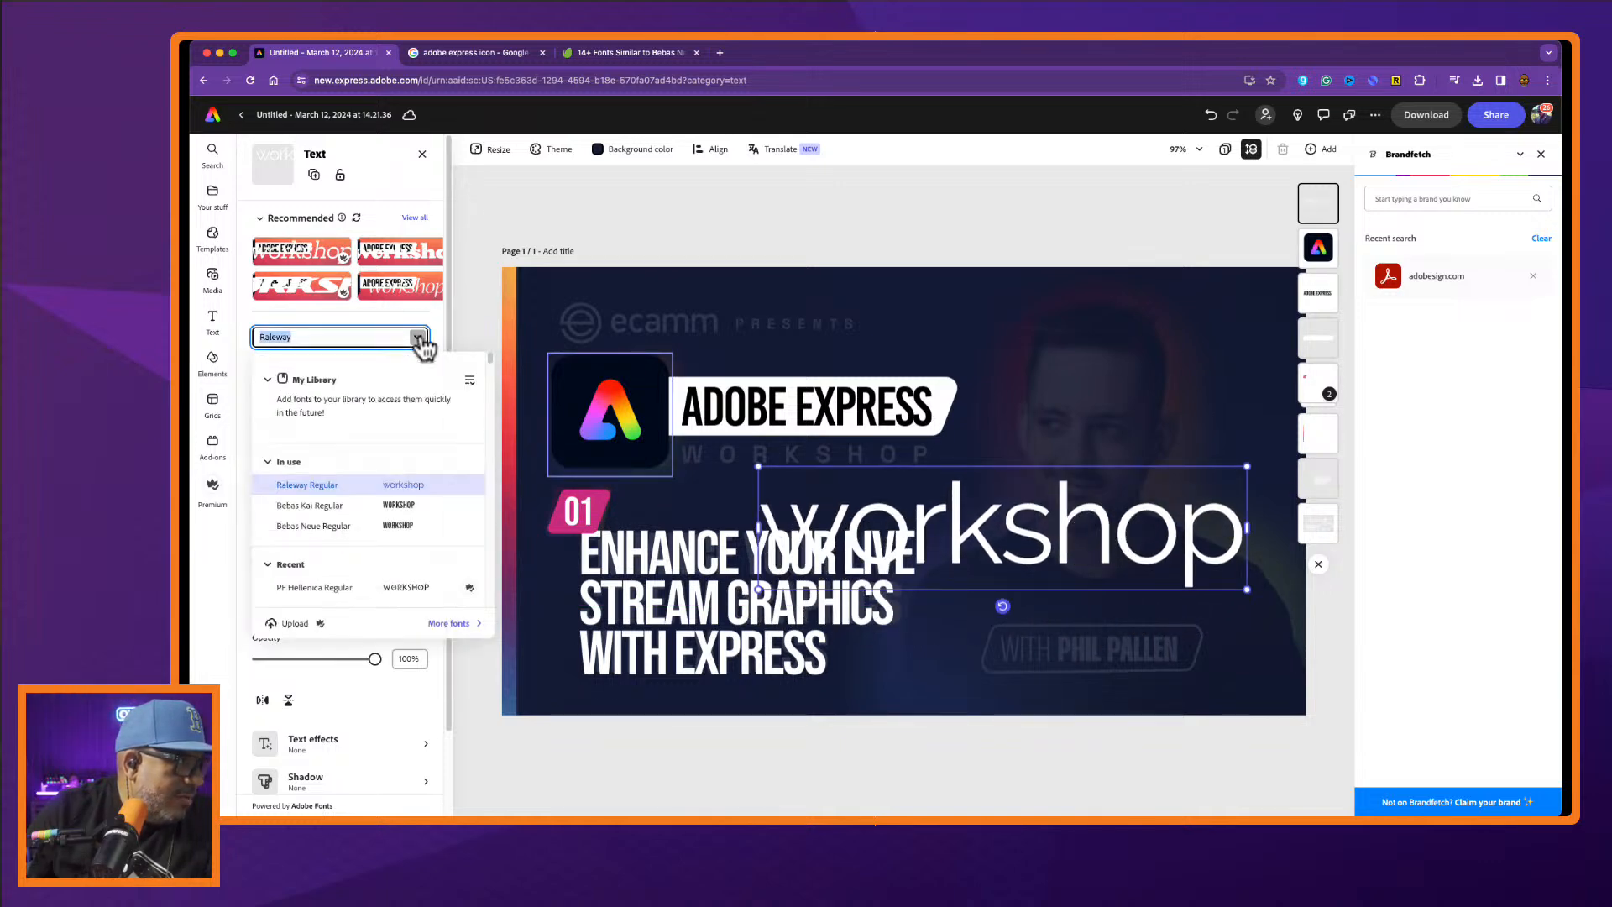
scroll(328, 558, "down", 2)
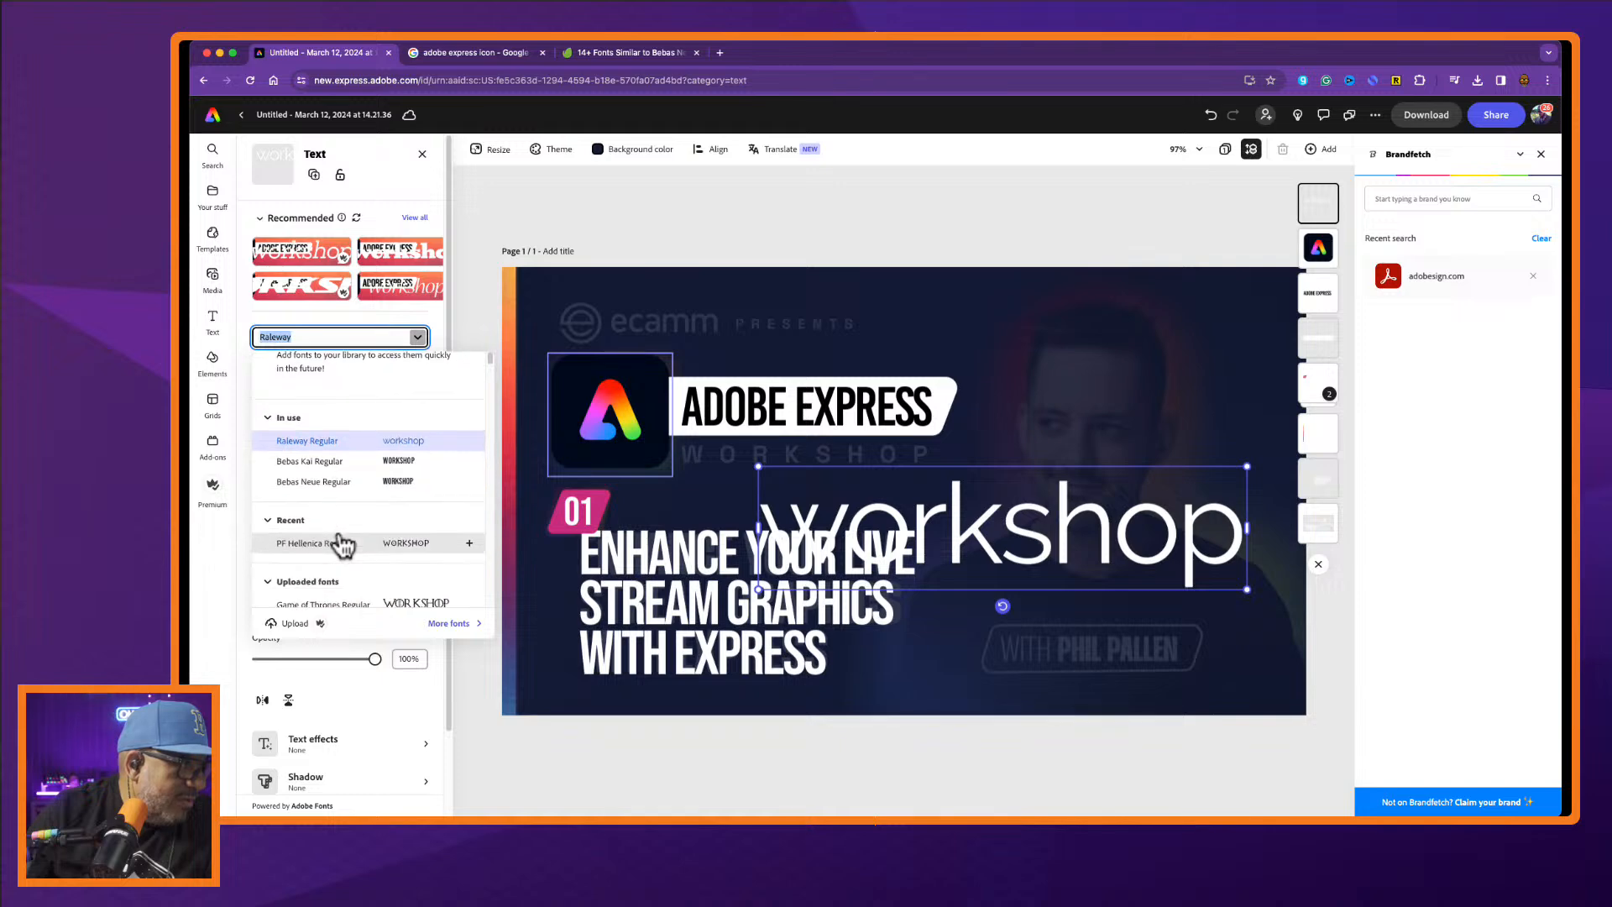
scroll(343, 546, "down", 5)
scroll(343, 544, "down", 2)
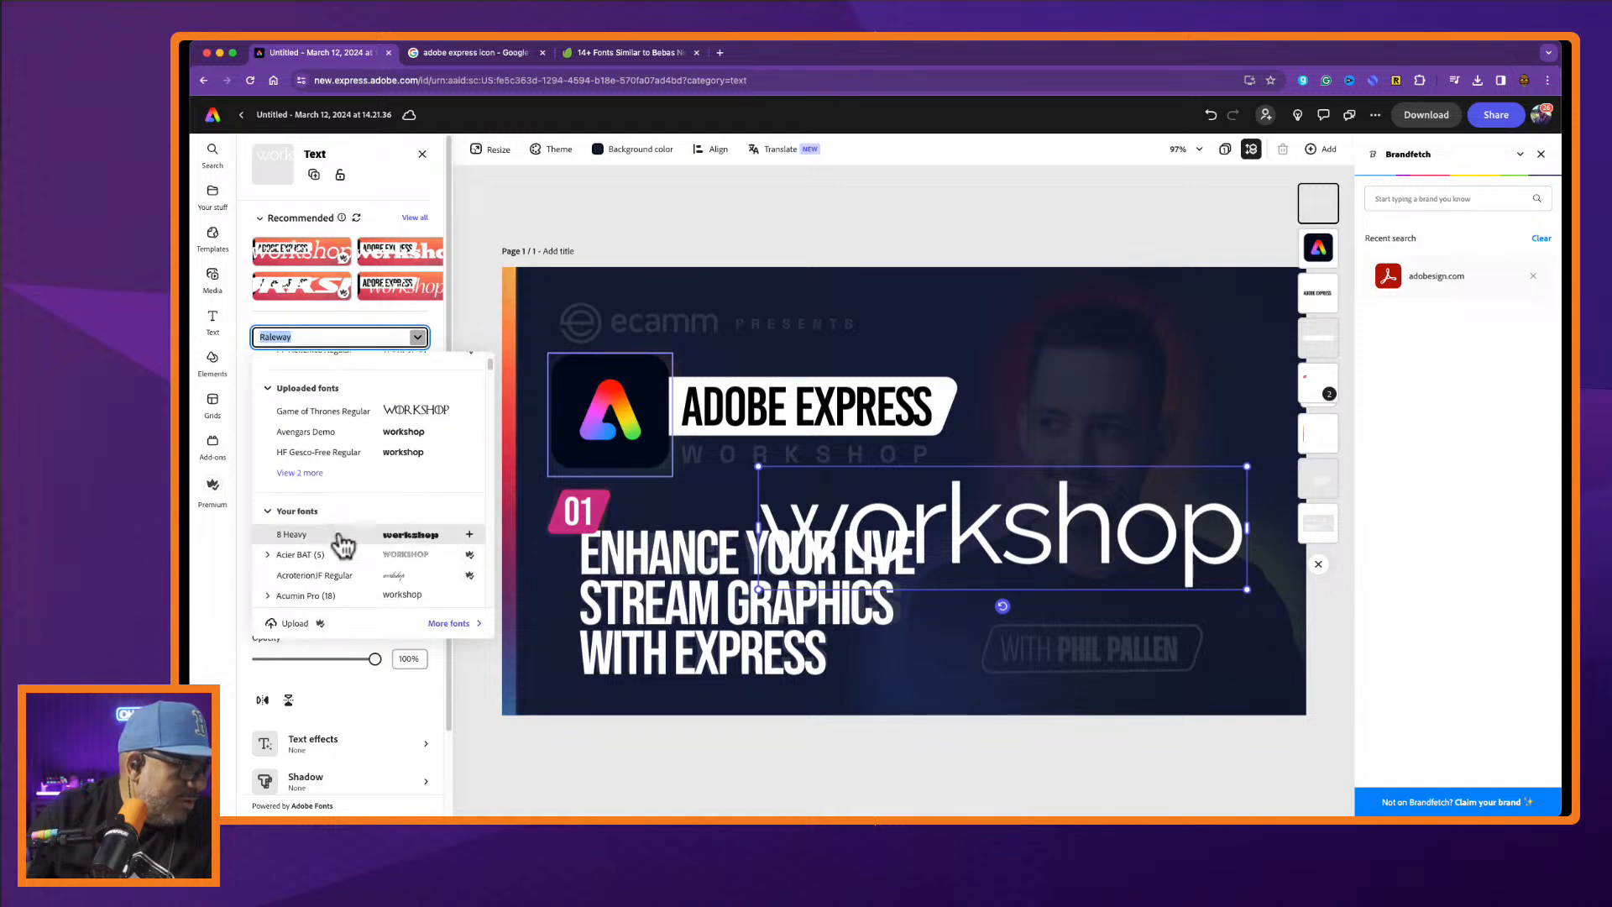
scroll(343, 544, "down", 3)
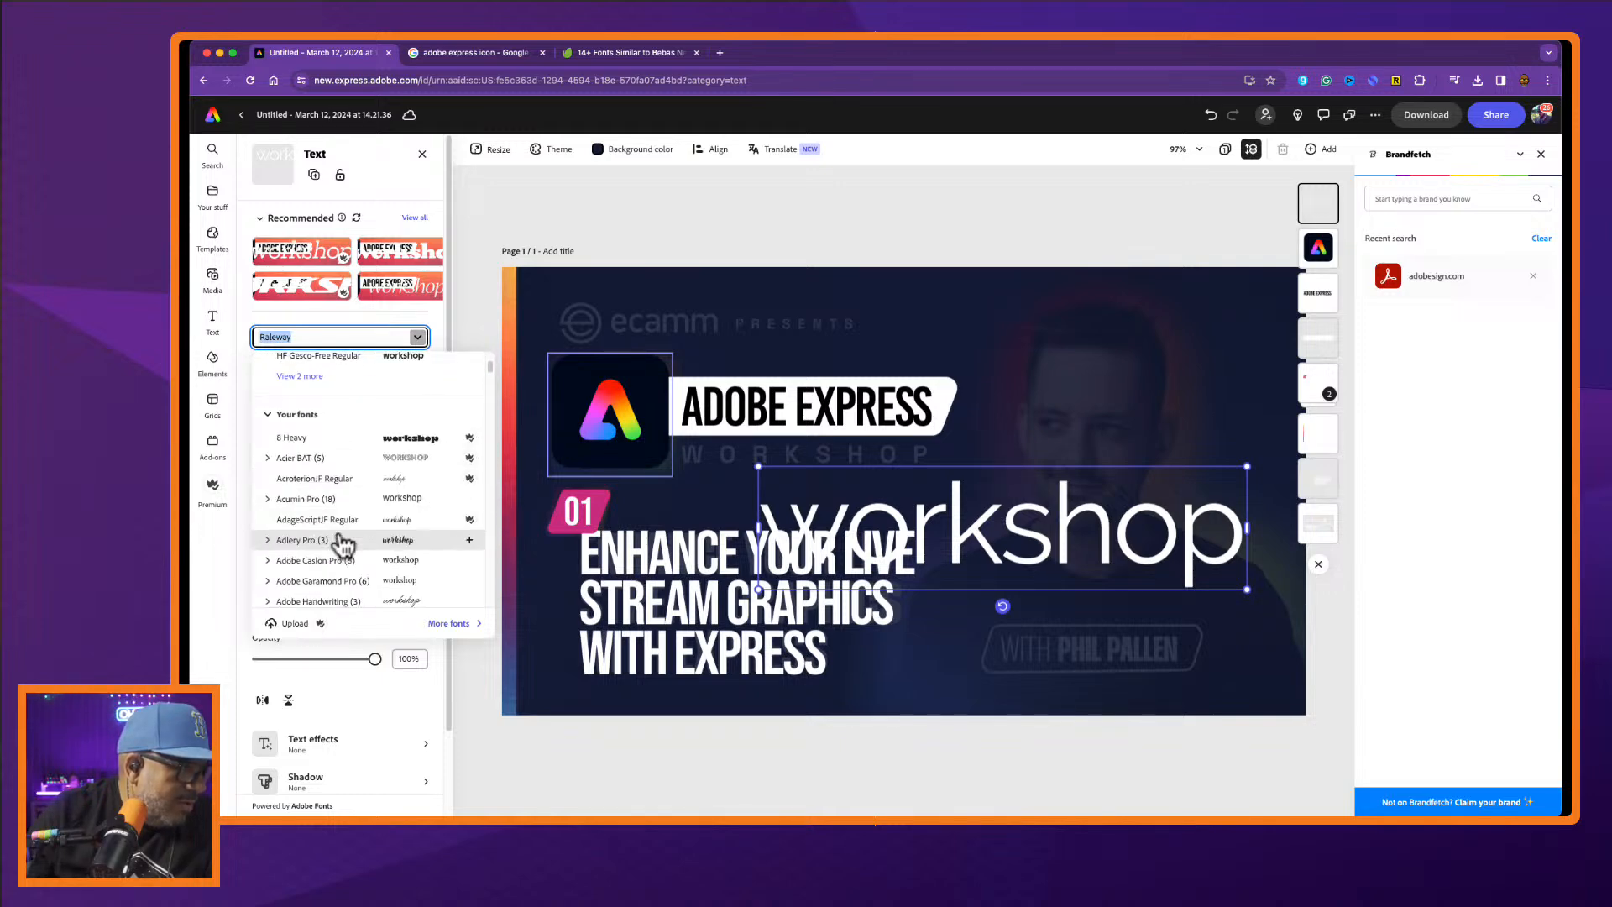
scroll(345, 548, "down", 1)
scroll(338, 528, "down", 3)
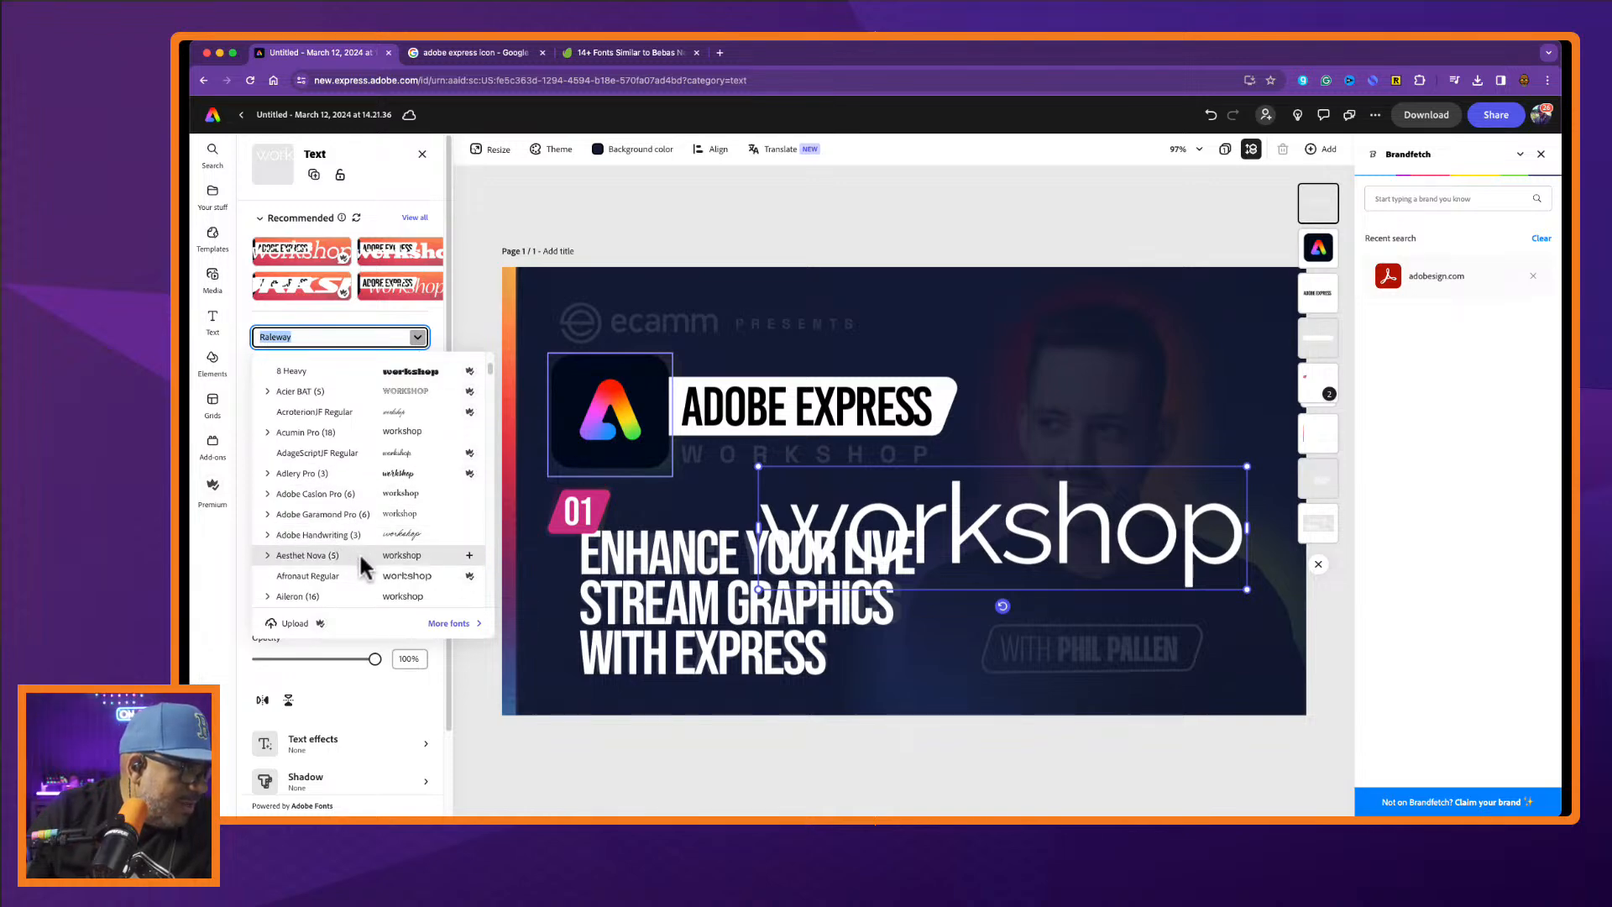
left_click(360, 551)
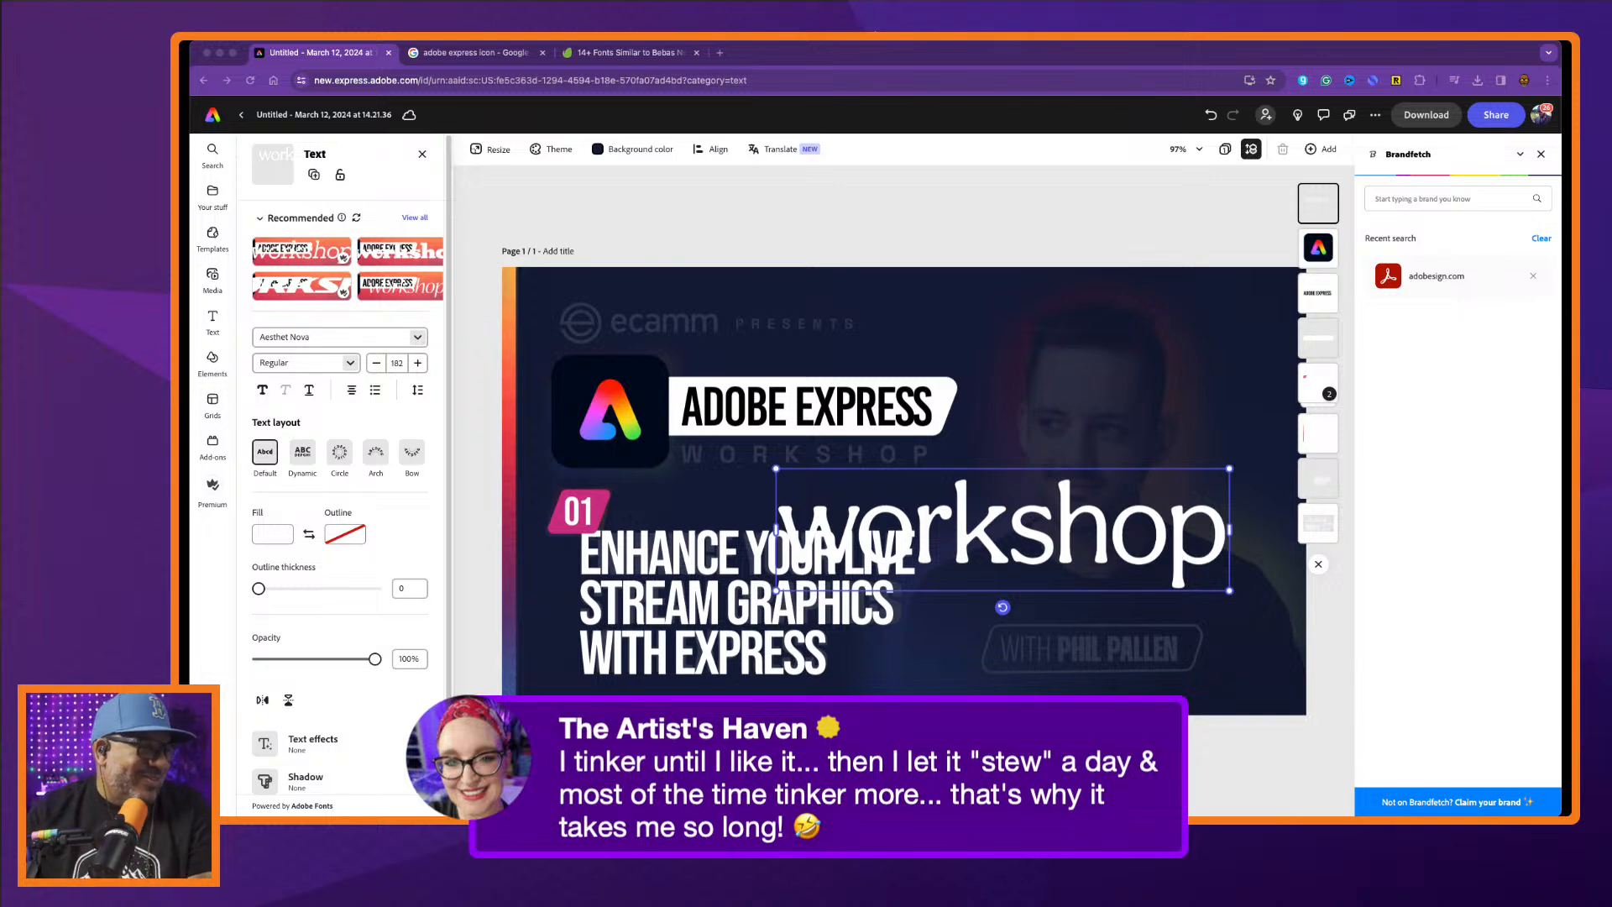
left_click(224, 578)
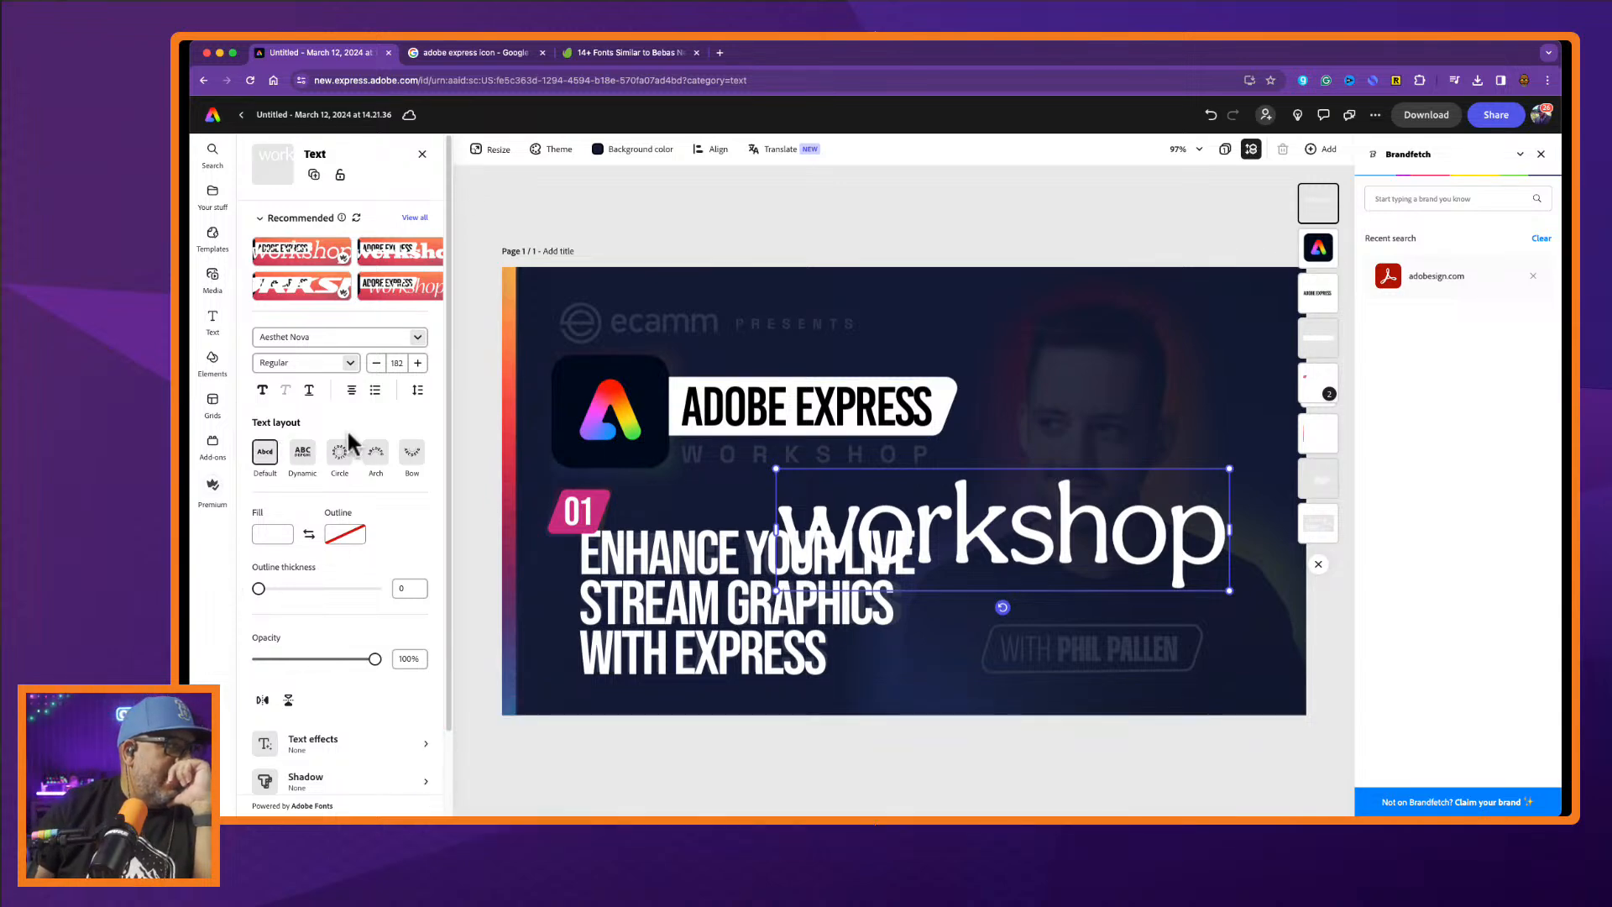
Find the Thunderhouse Pro Regular font and apply it to the workshop text.
scroll(349, 433, "down", 2)
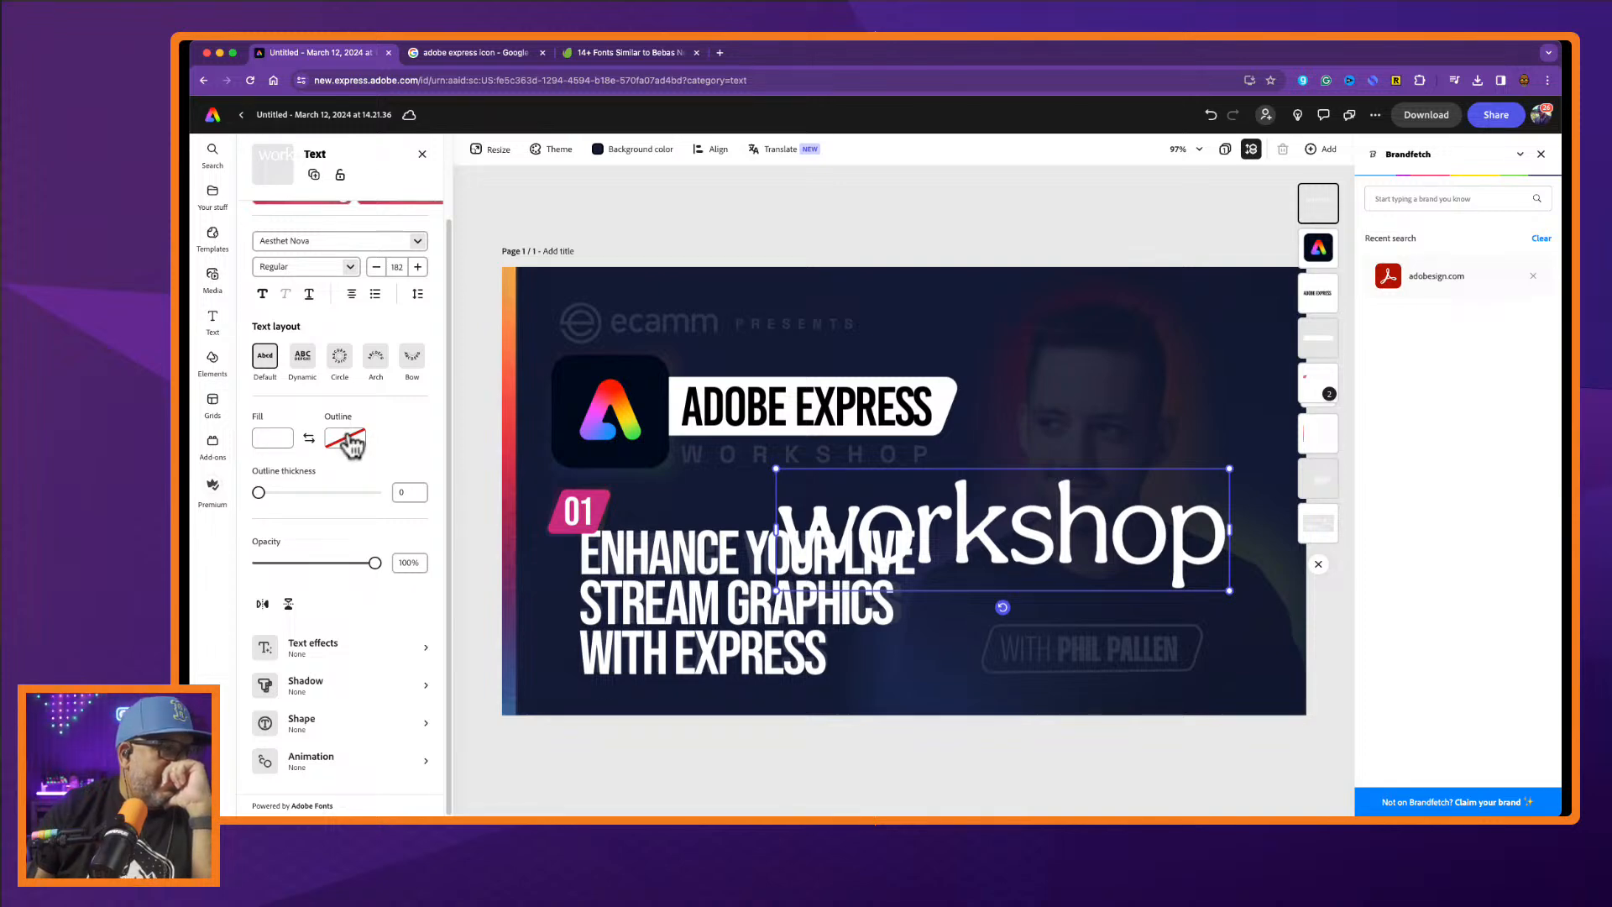
left_click(361, 240)
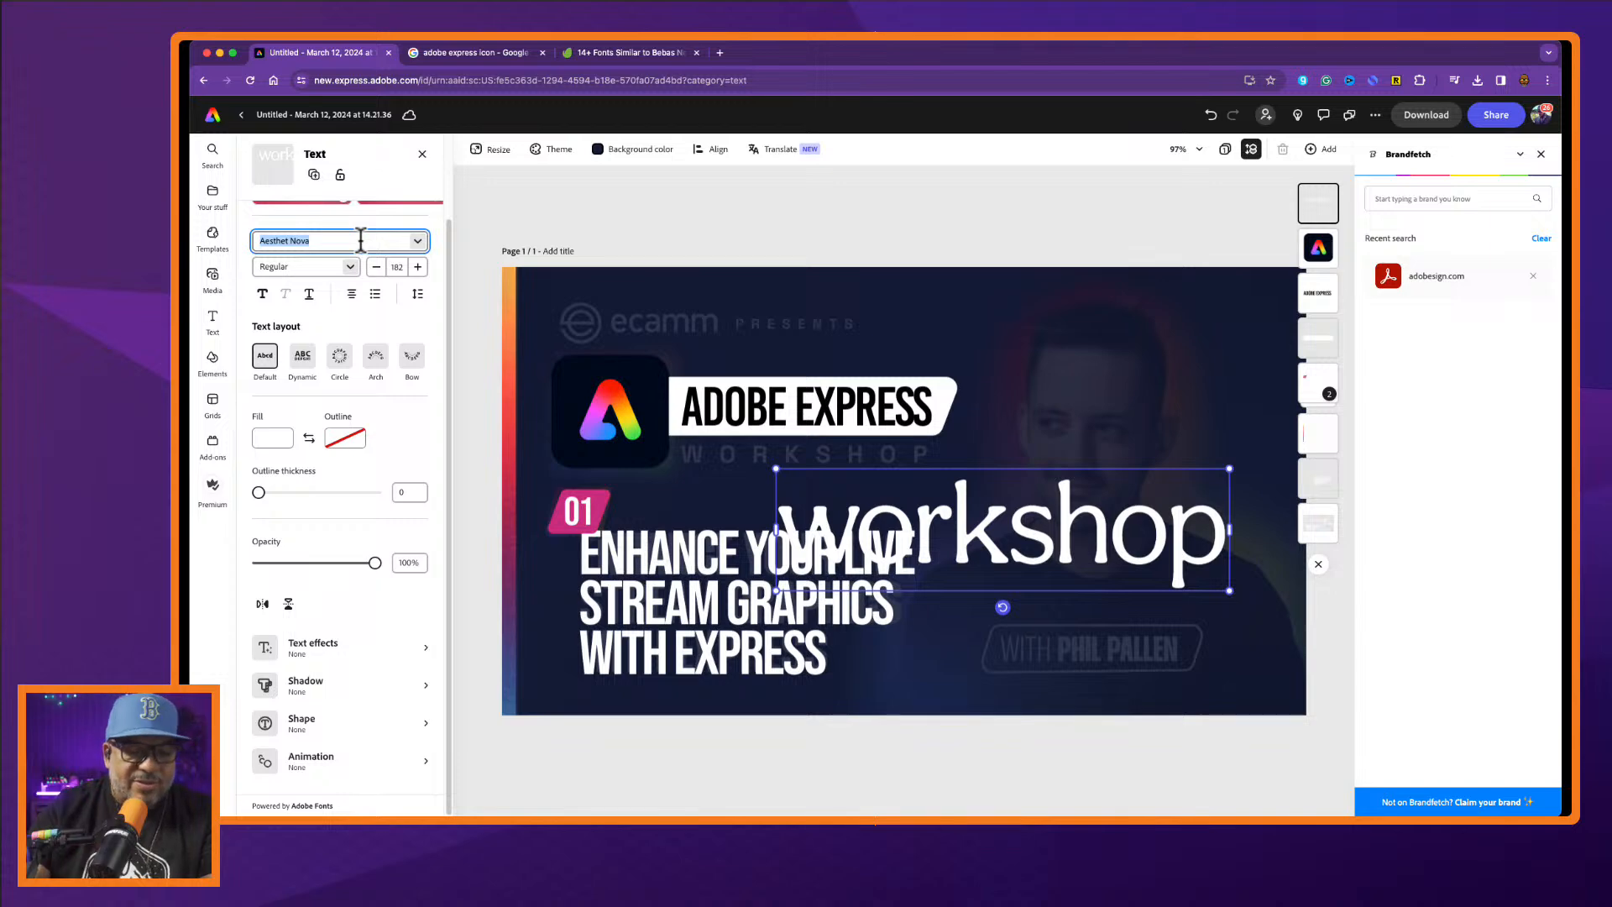
type("thunder")
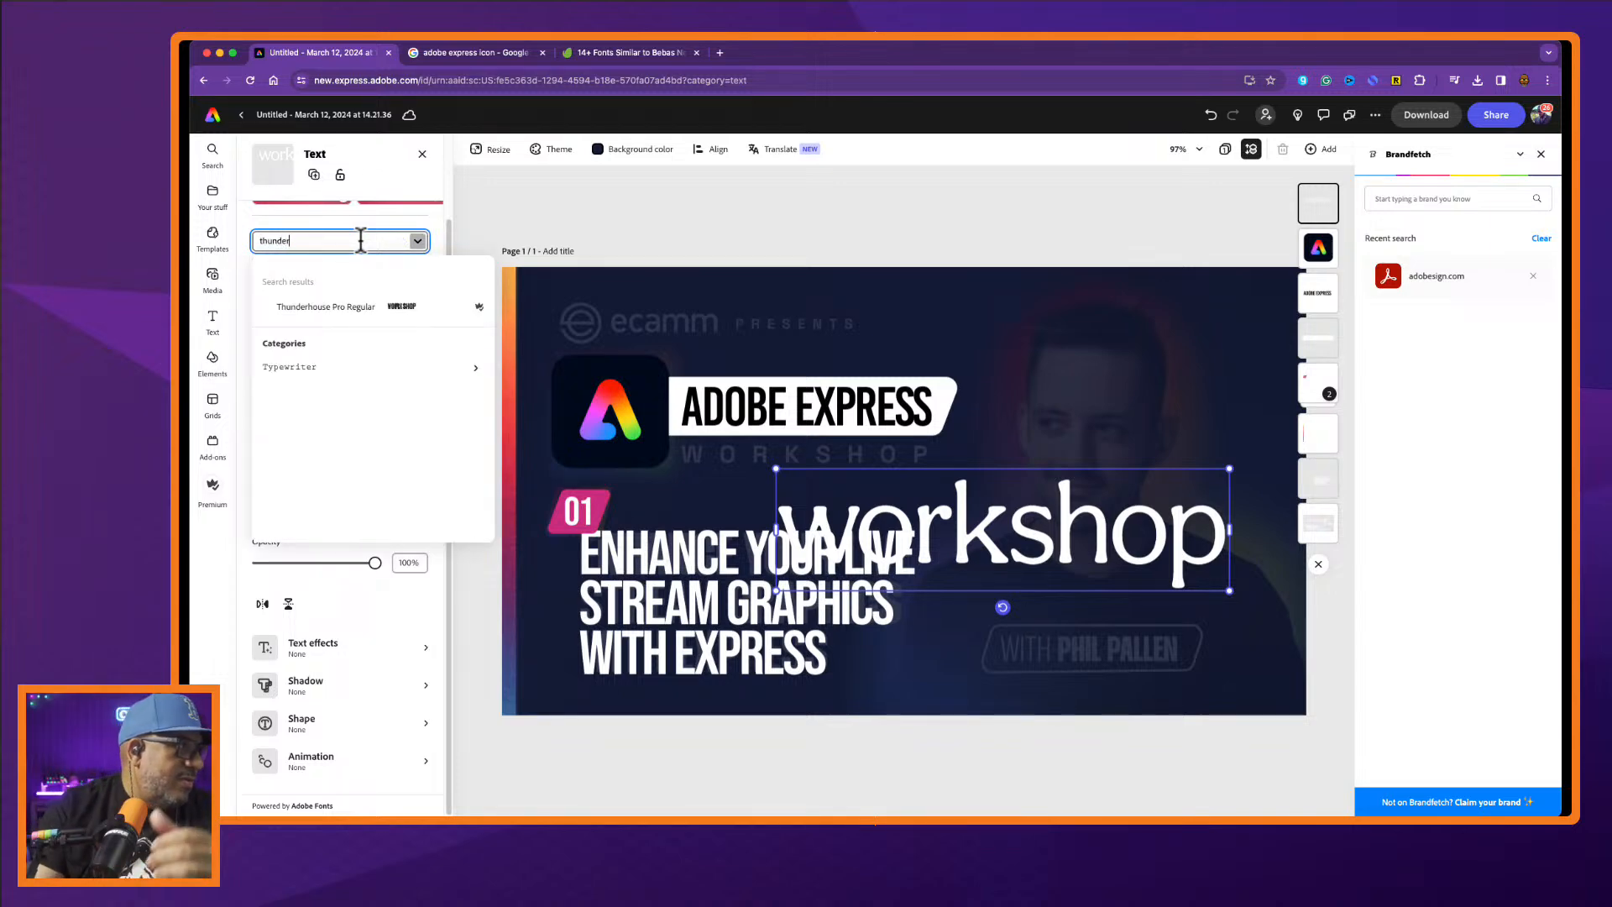
left_click(357, 308)
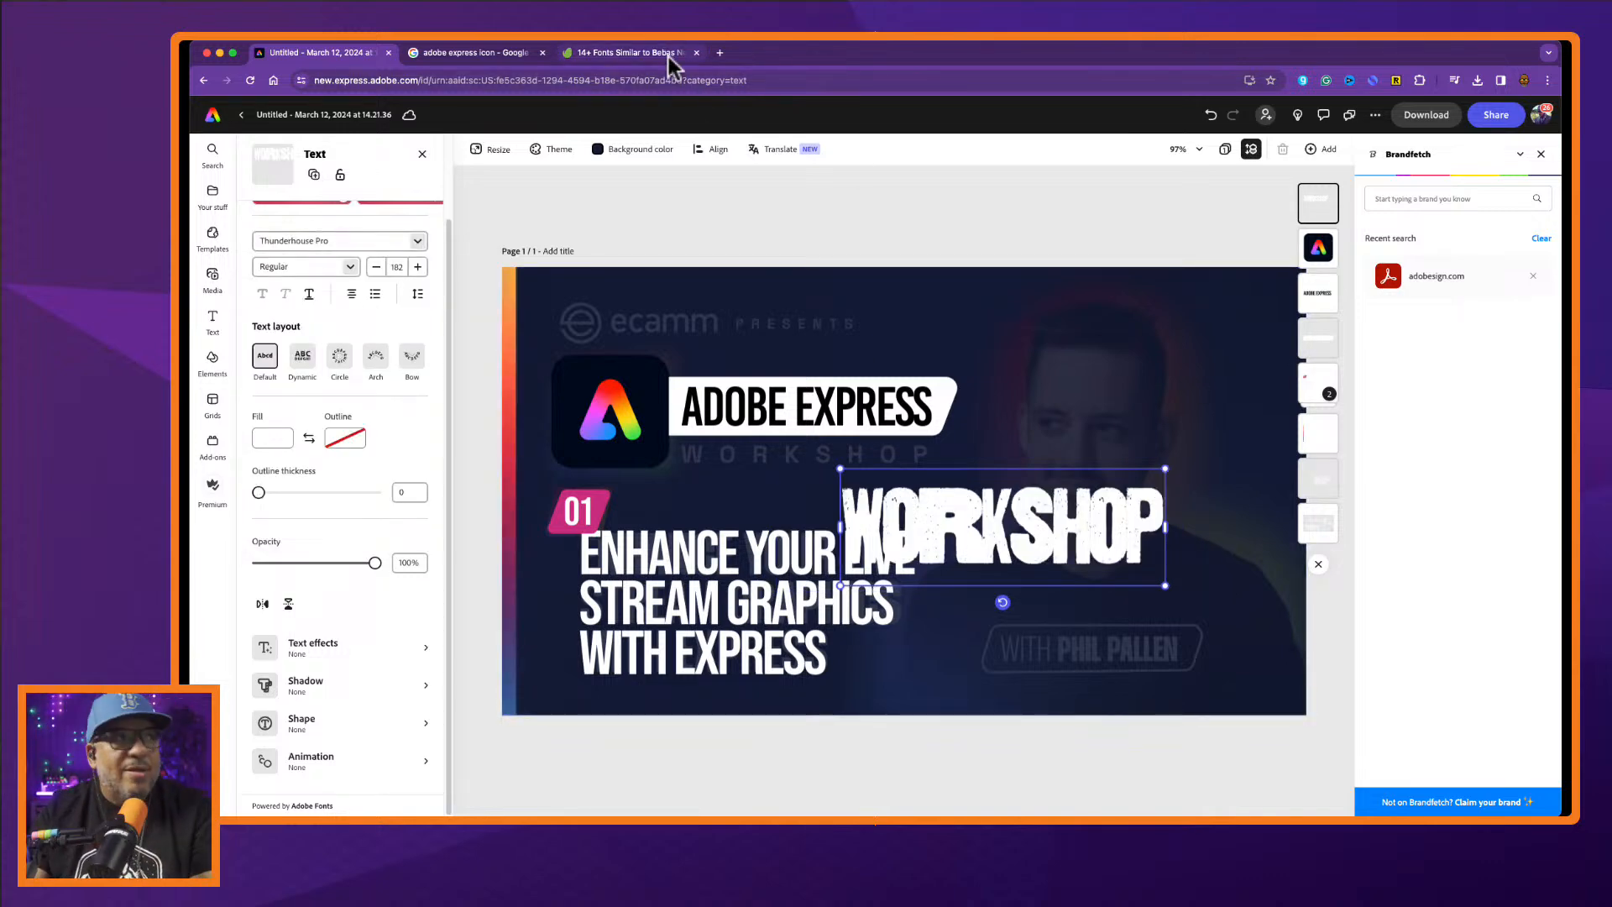
Close the browser page about fonts similar to Bebas Neue and search the design's fonts for "space grotesk".
left_click(638, 52)
key("super+w")
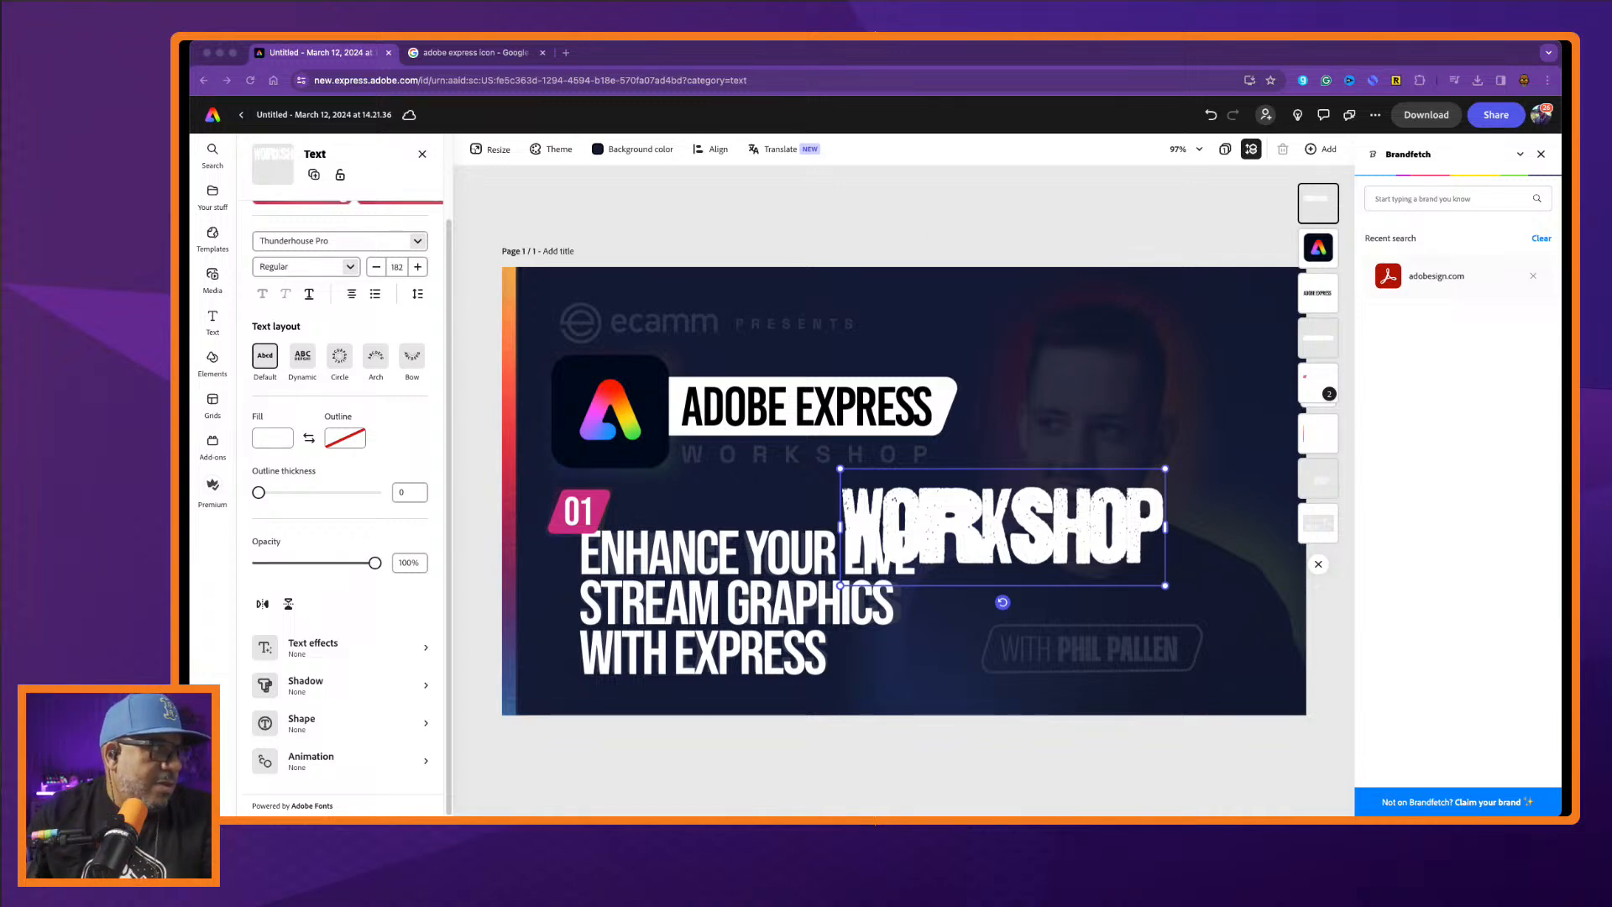
left_click(333, 240)
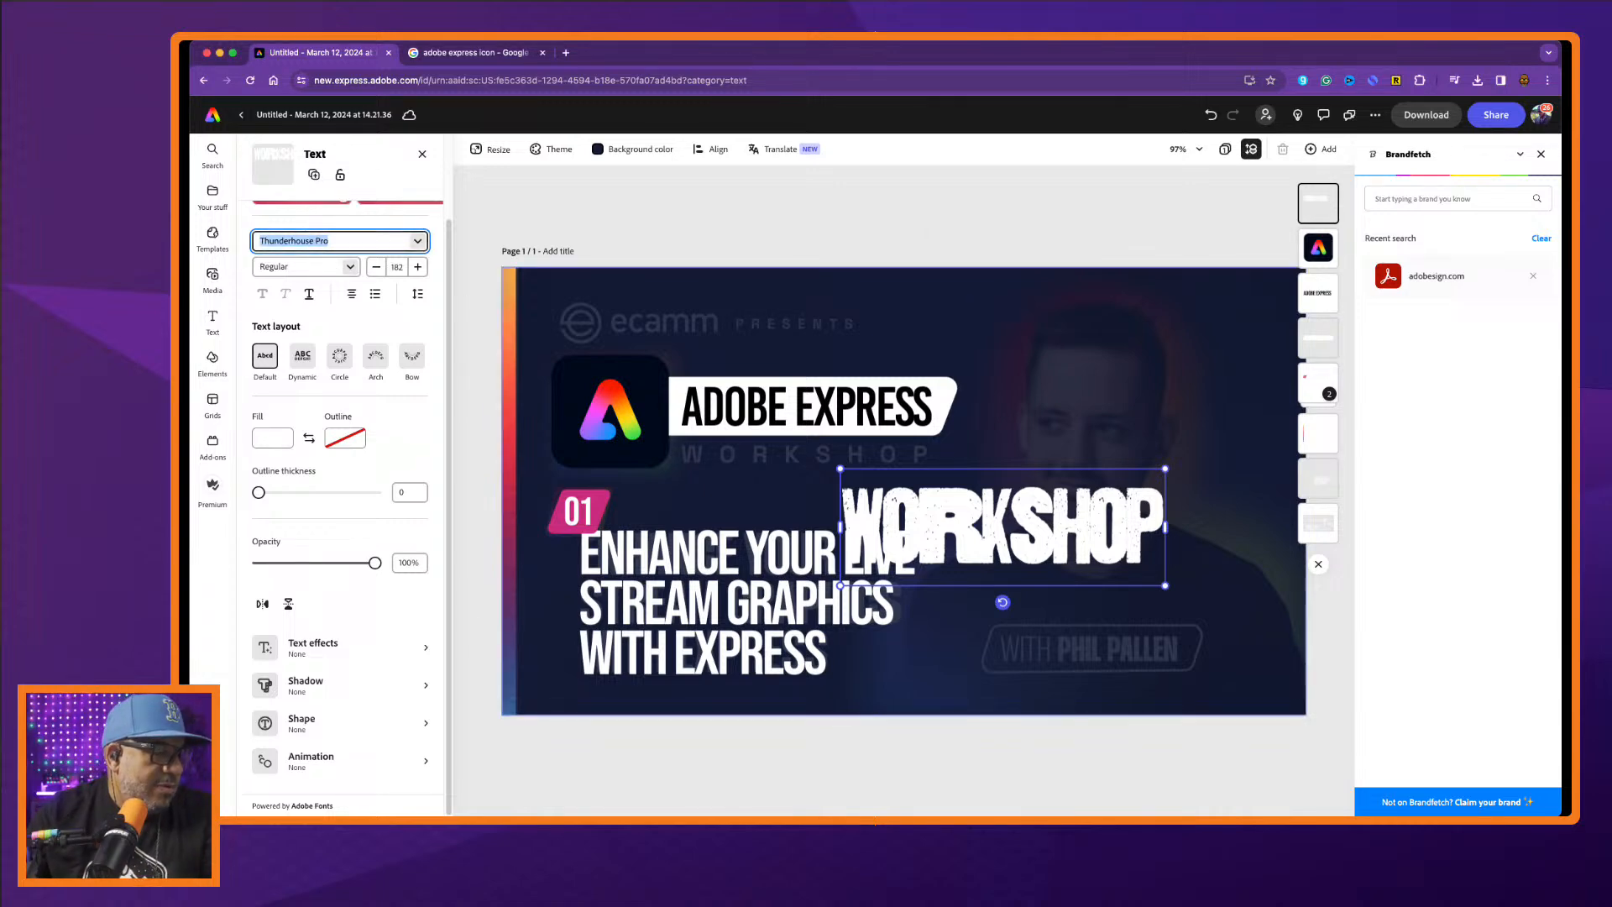
type("space")
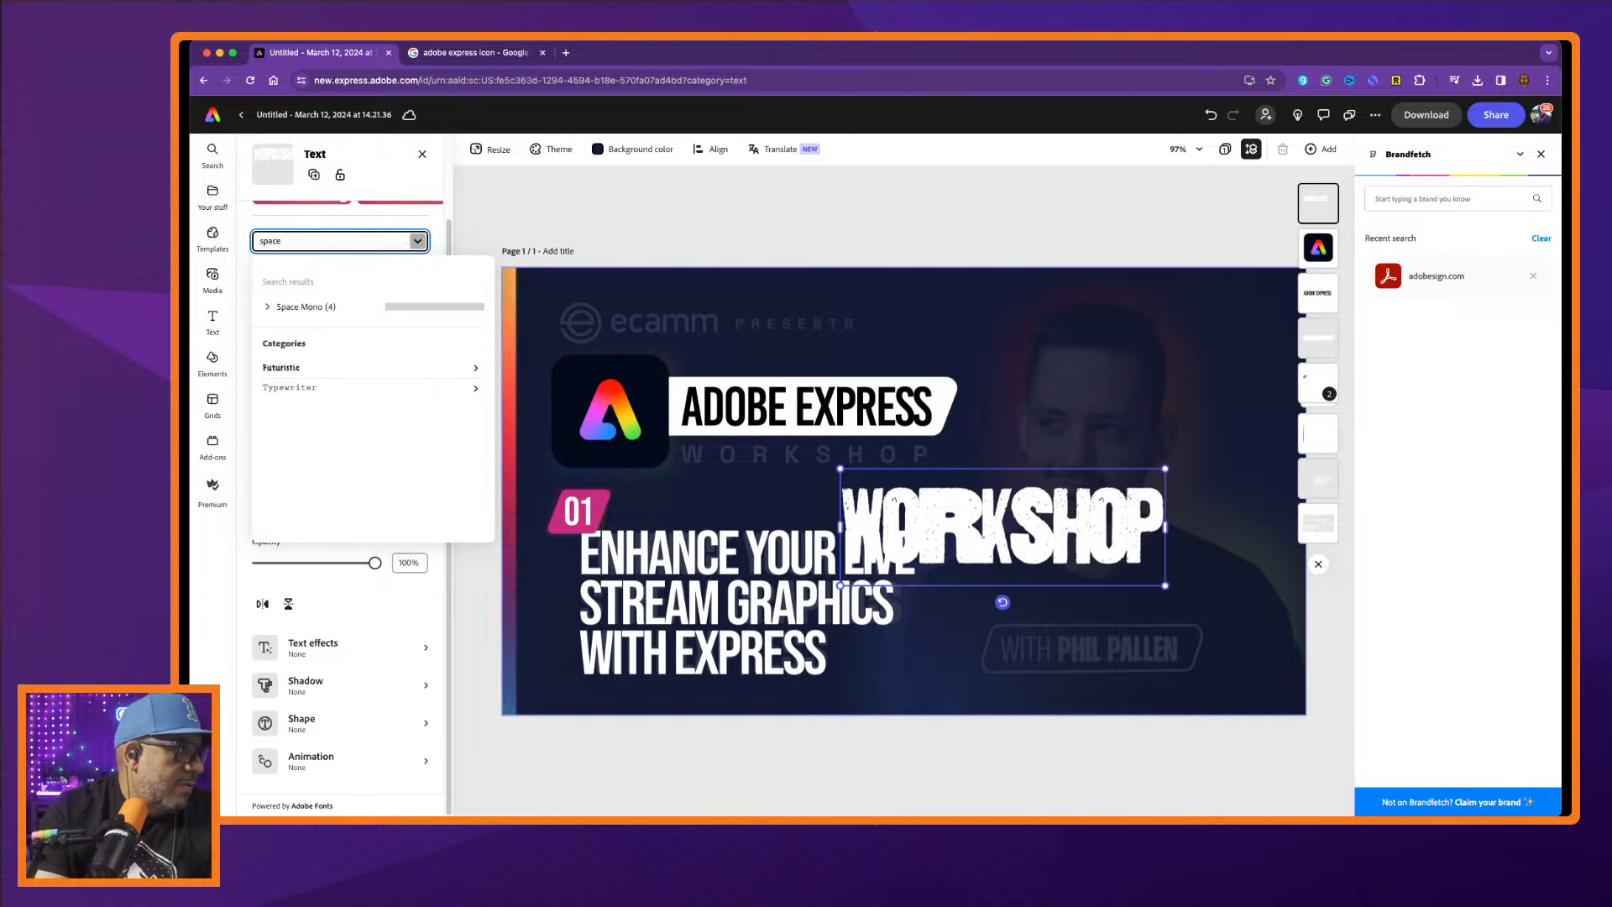
type(" gro")
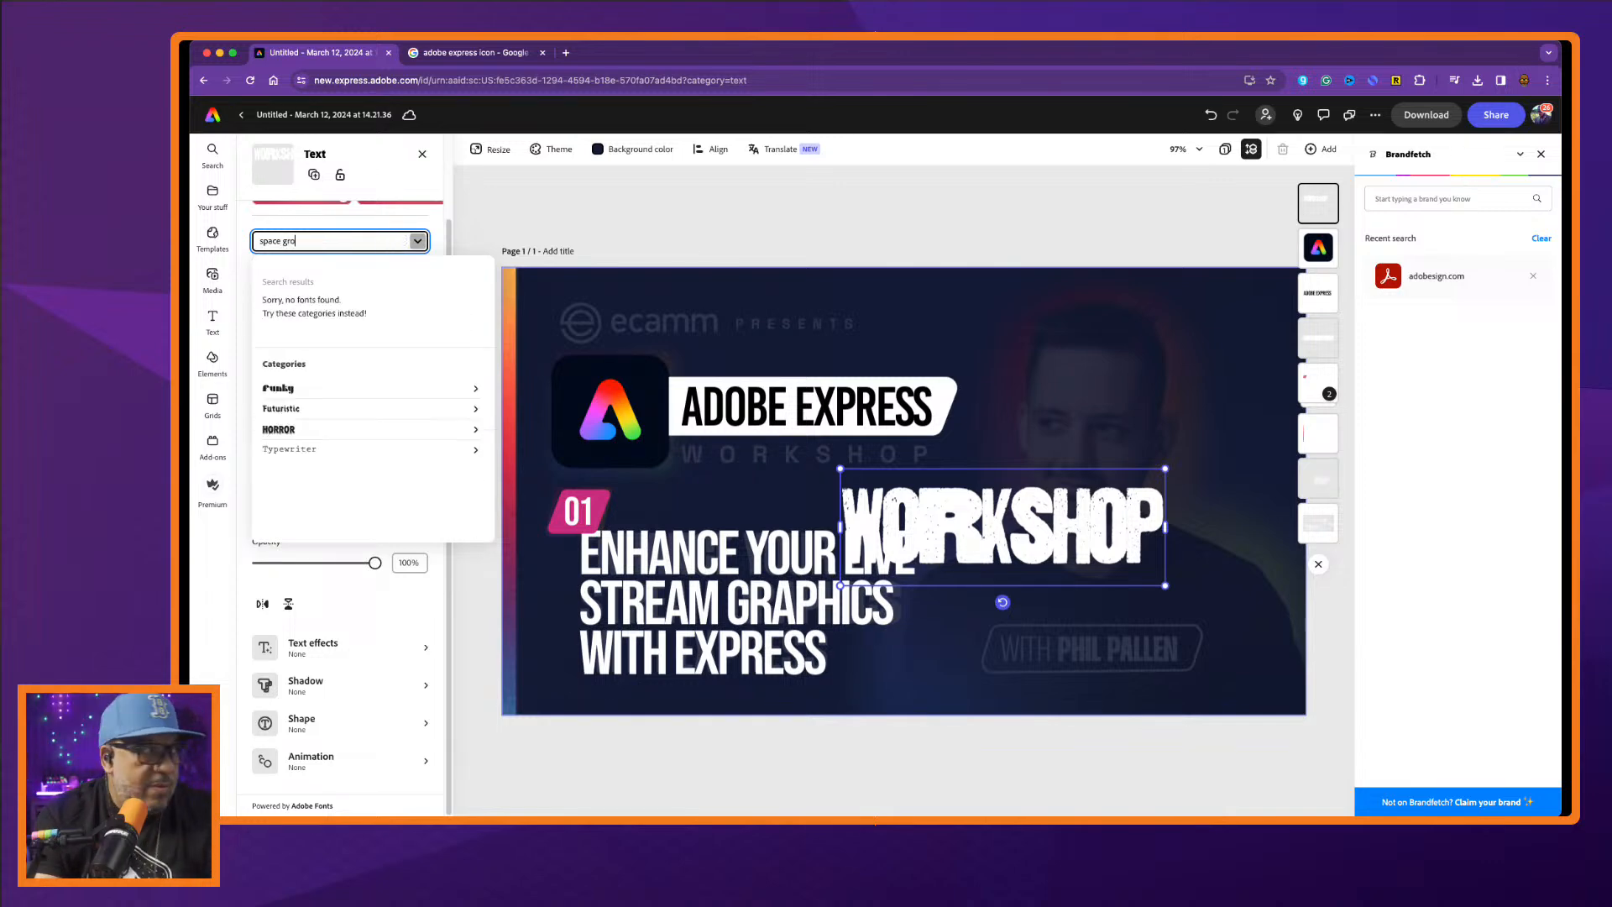
type("tesk")
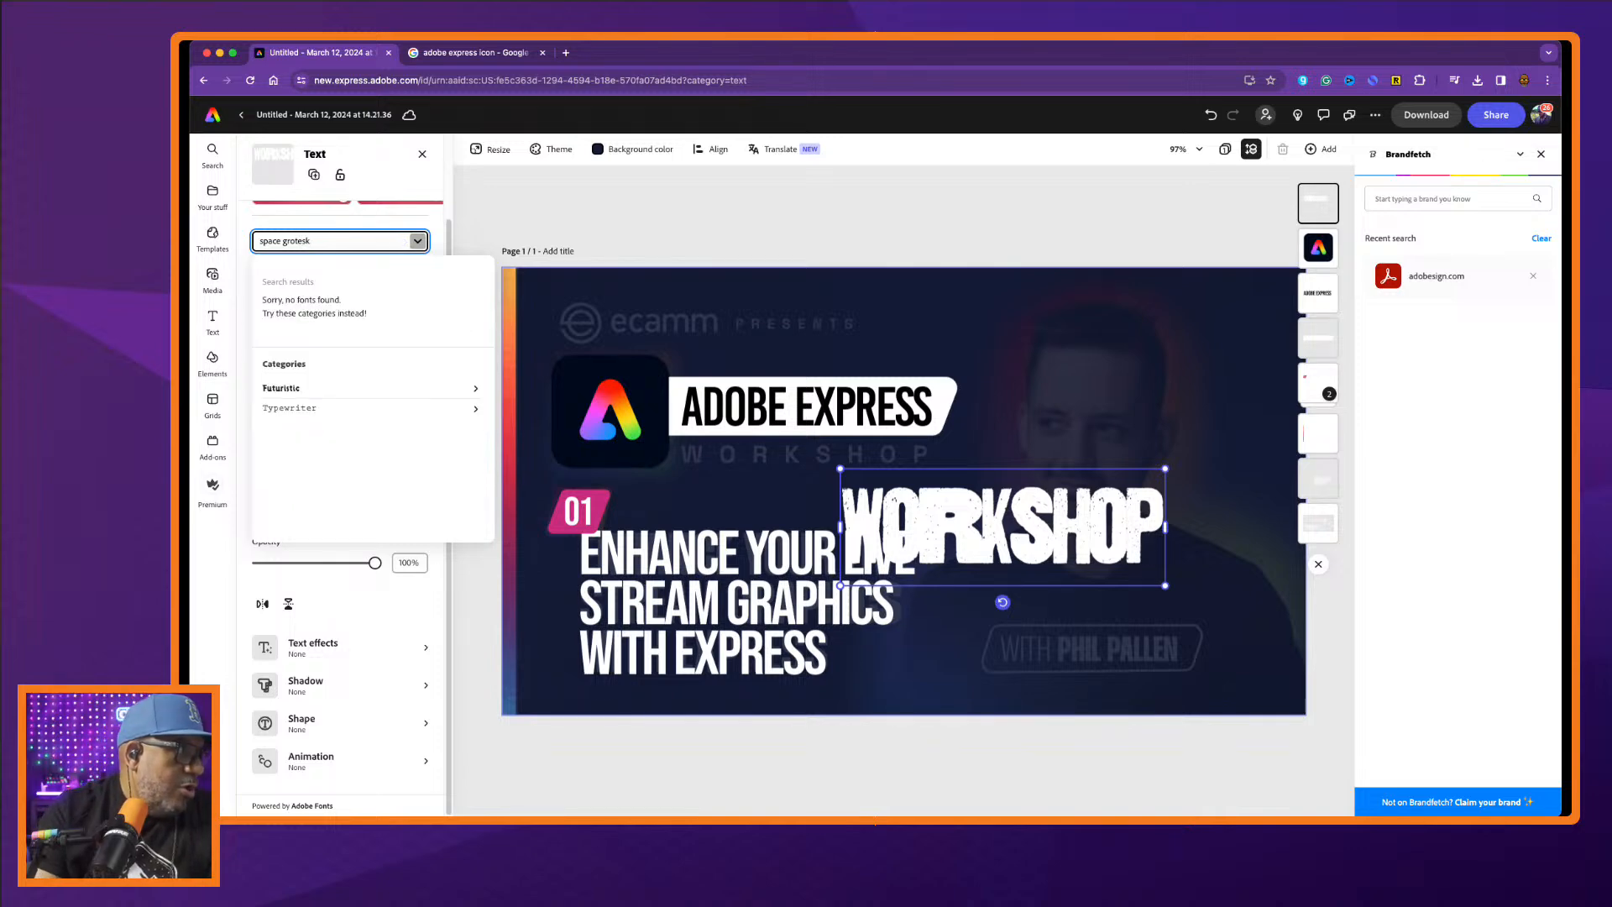
Copy the font name "space grotesk", look it up on Google, and open its Google Fonts specimen page, dismissing the tips there.
triple_click(353, 240)
key("super+c")
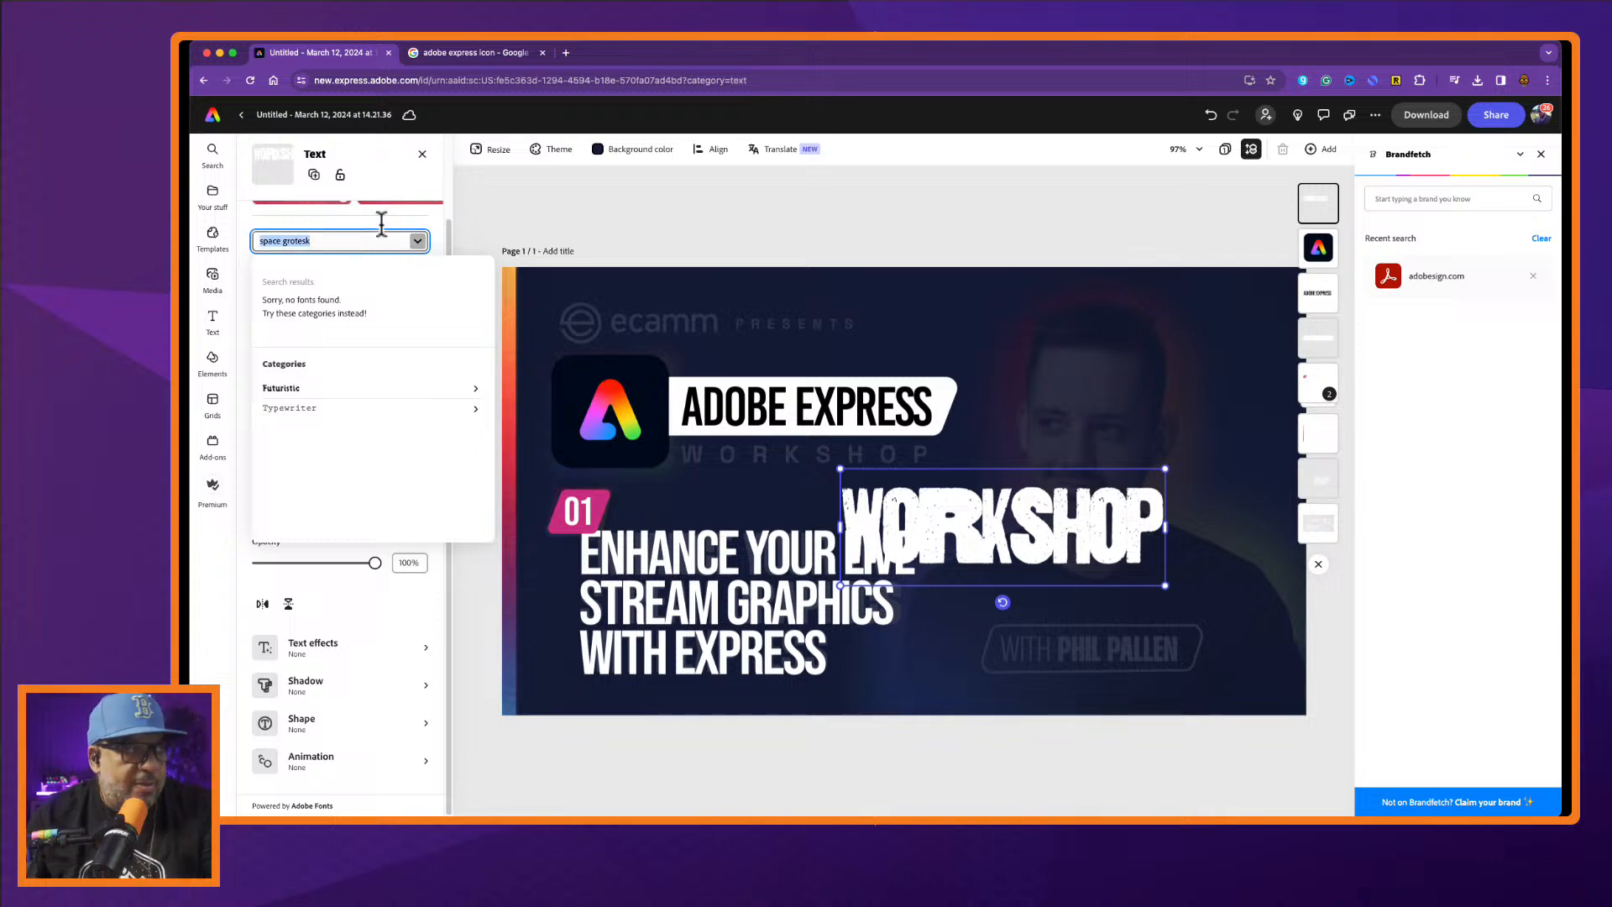
left_click(514, 56)
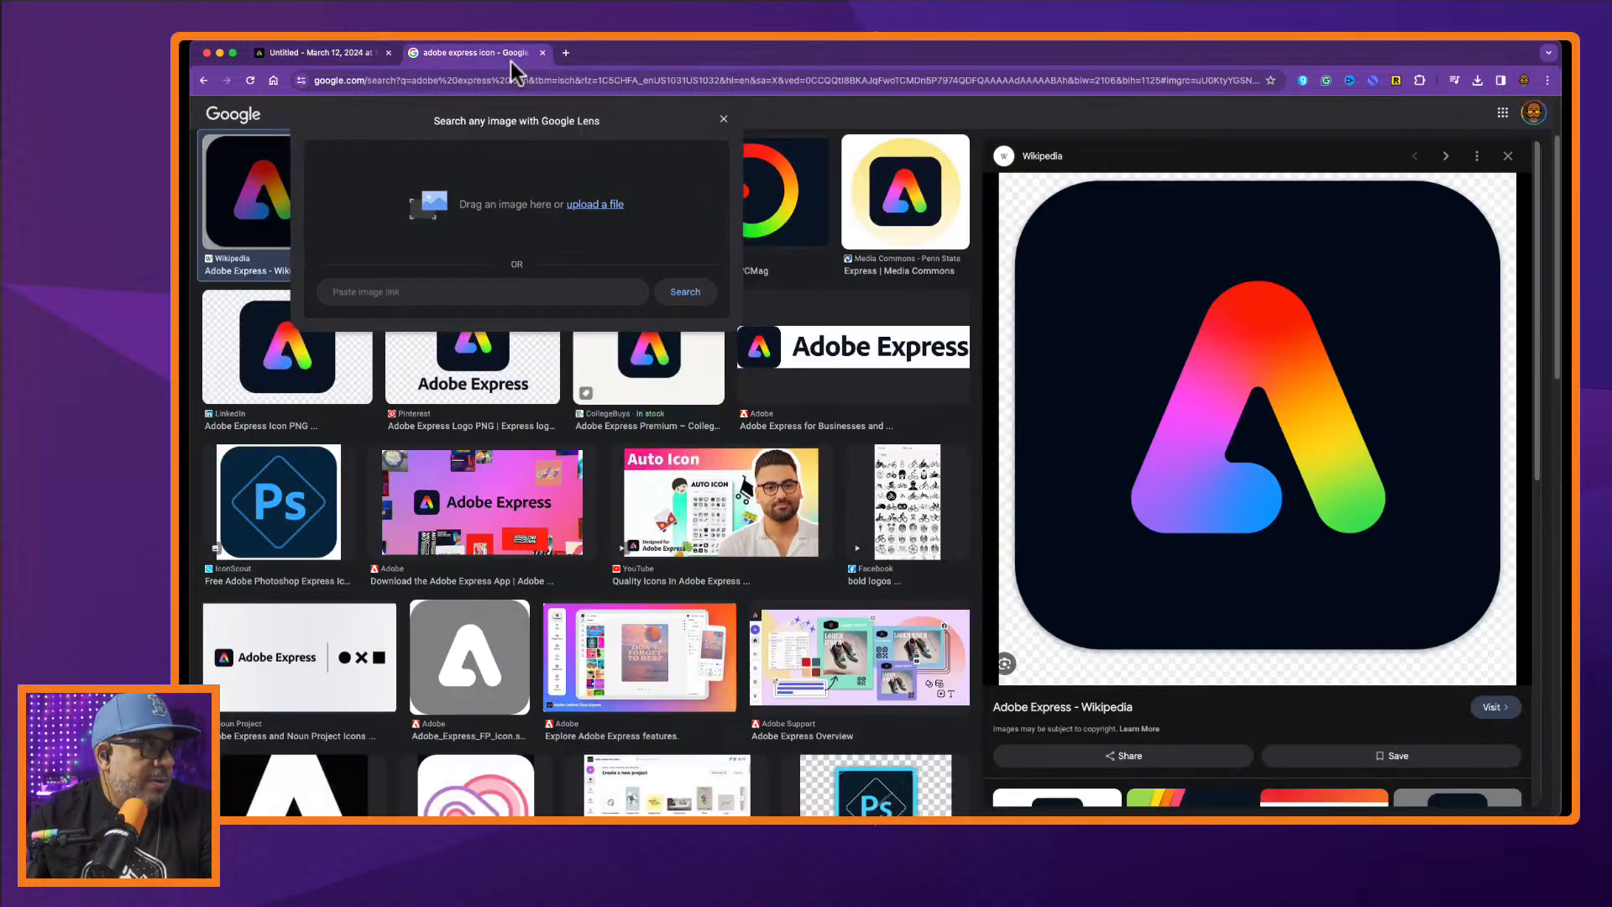
left_click(601, 81)
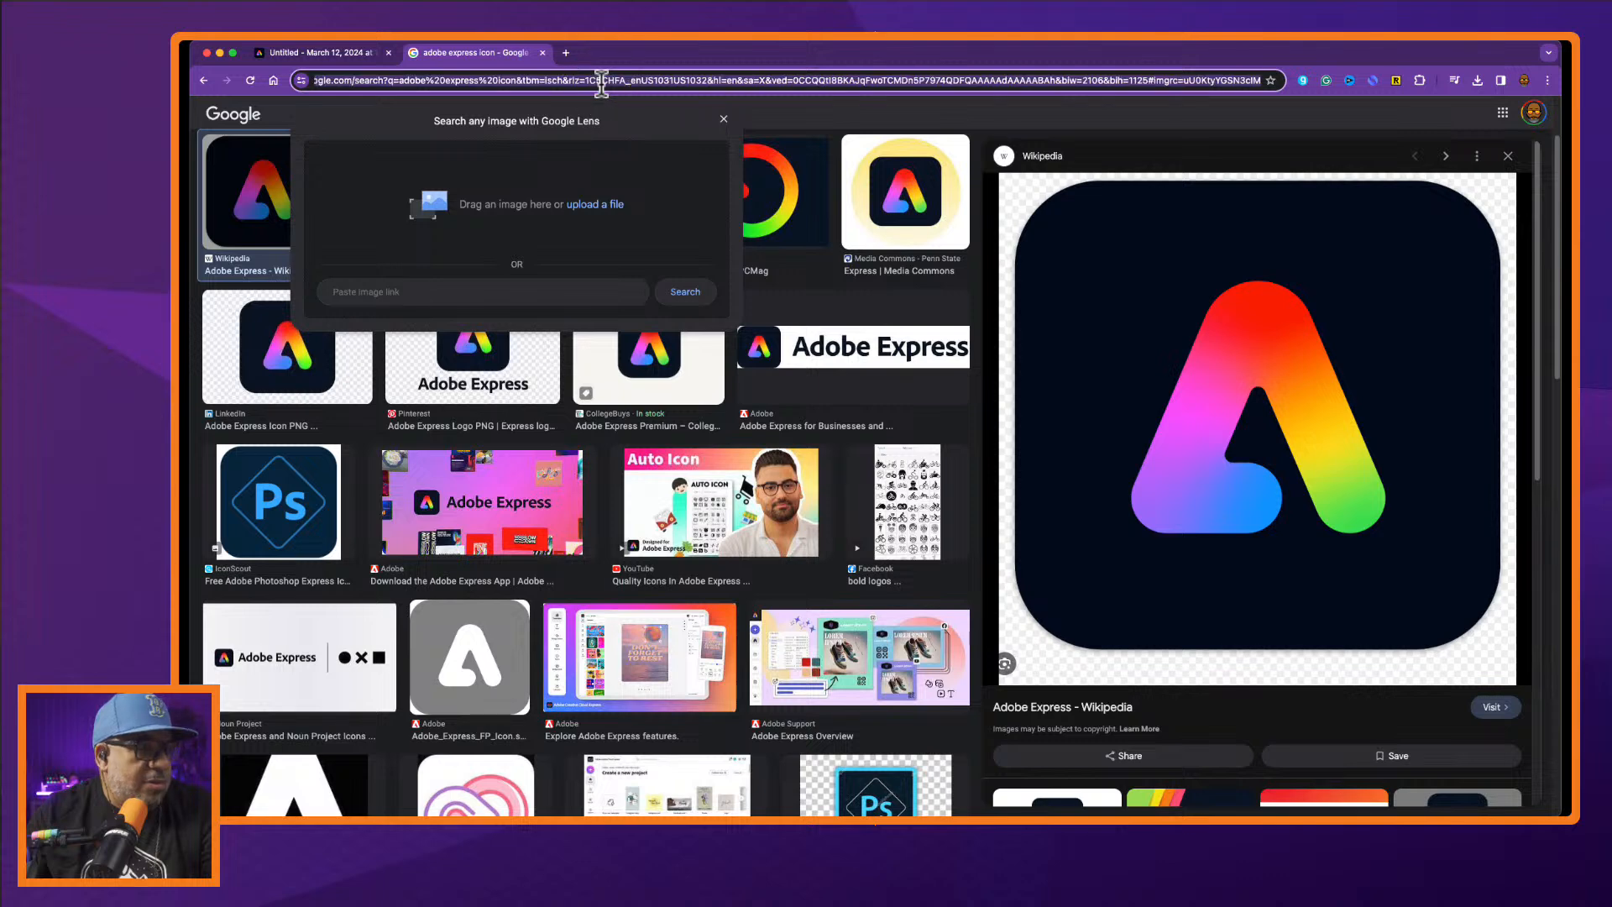
key("super+v")
key("Return")
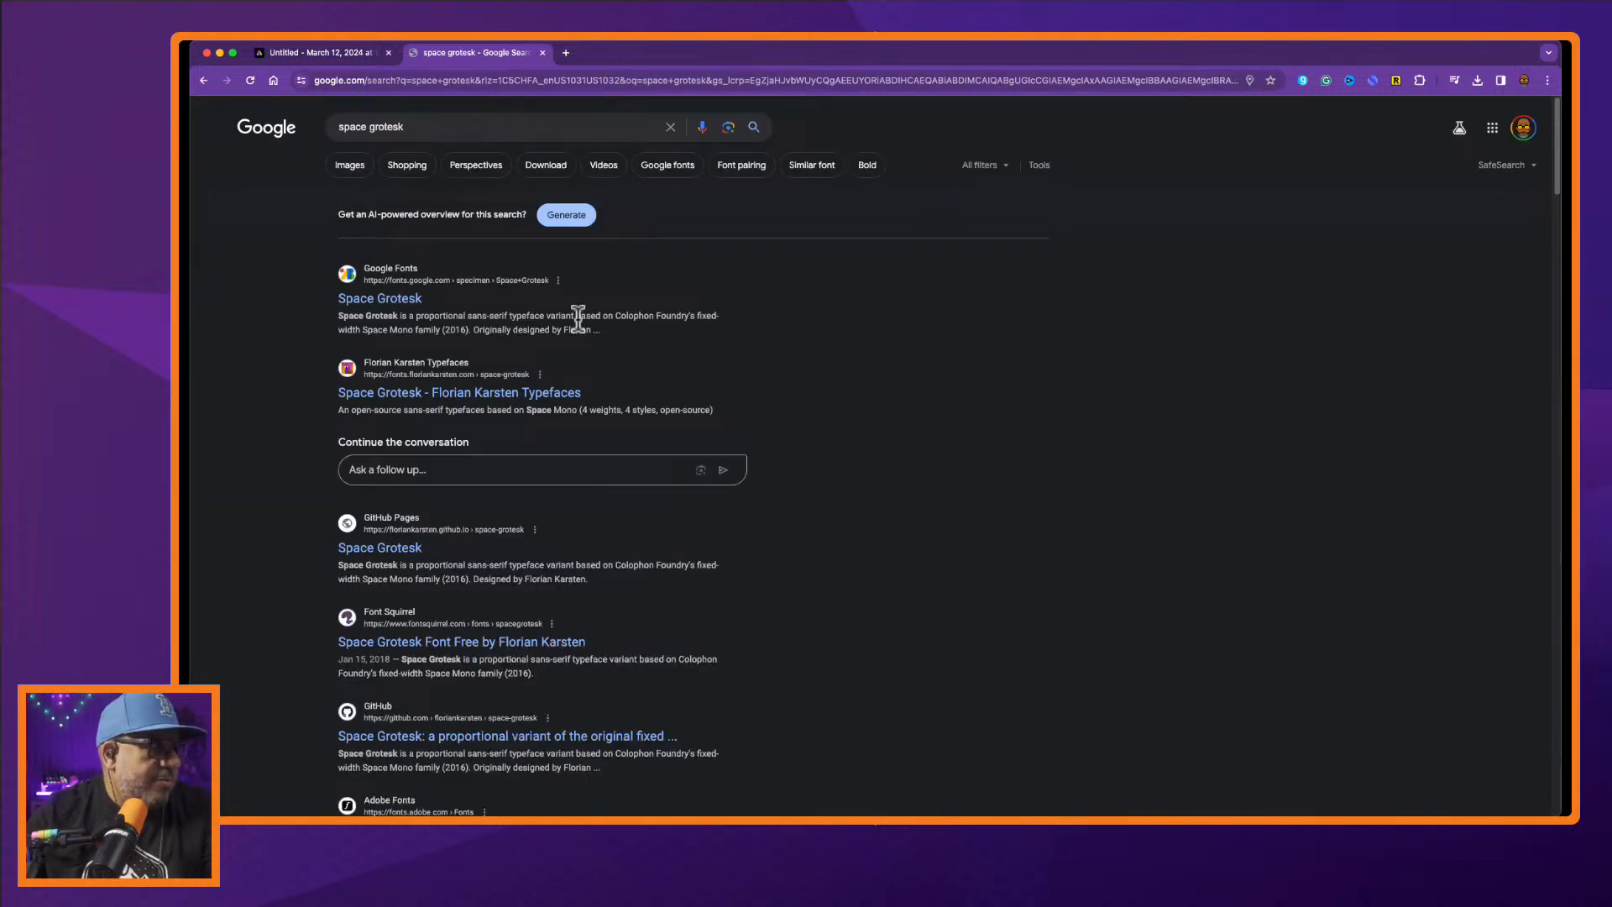
left_click(403, 300)
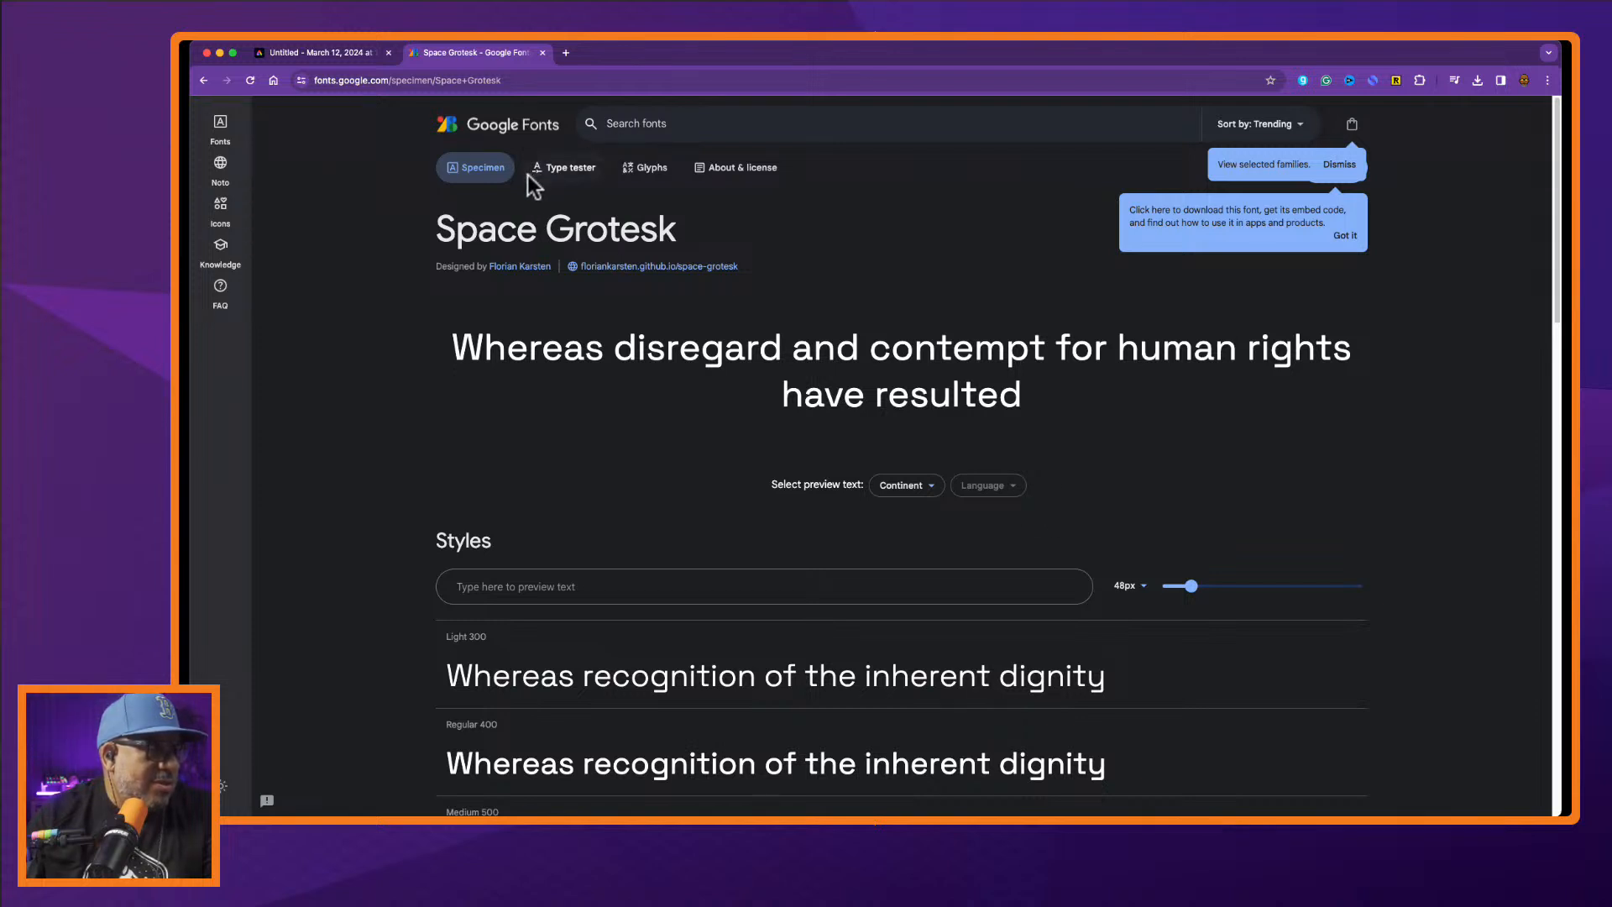
left_click(1340, 168)
left_click(1345, 237)
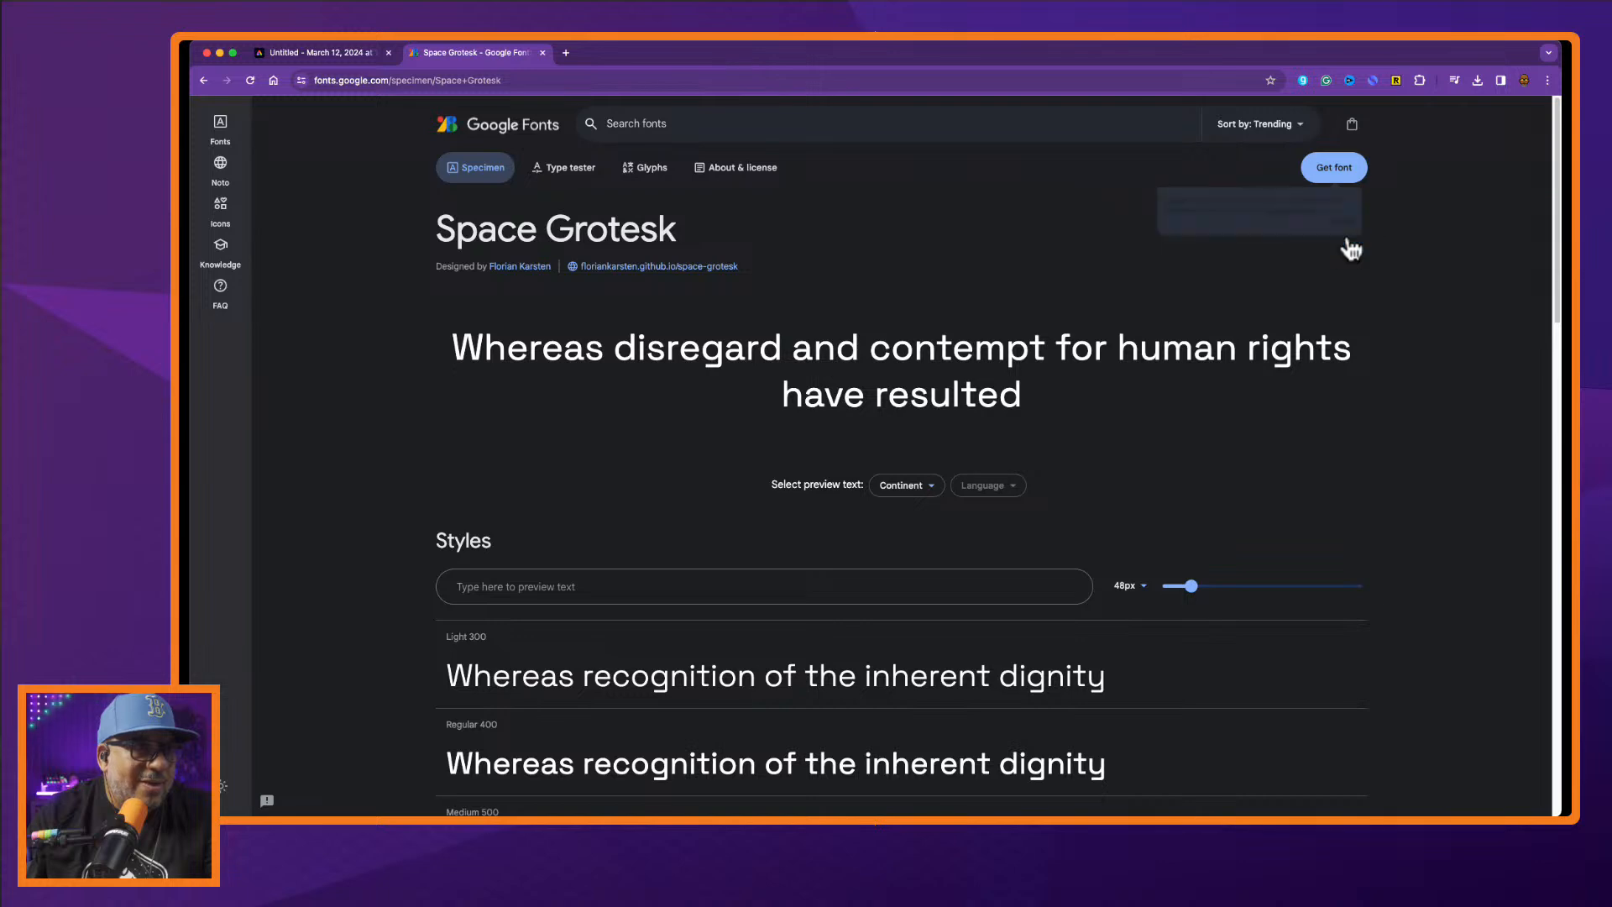
Download the Space Grotesk font family from Google Fonts and return to the untitled Adobe Express design.
left_click(1333, 172)
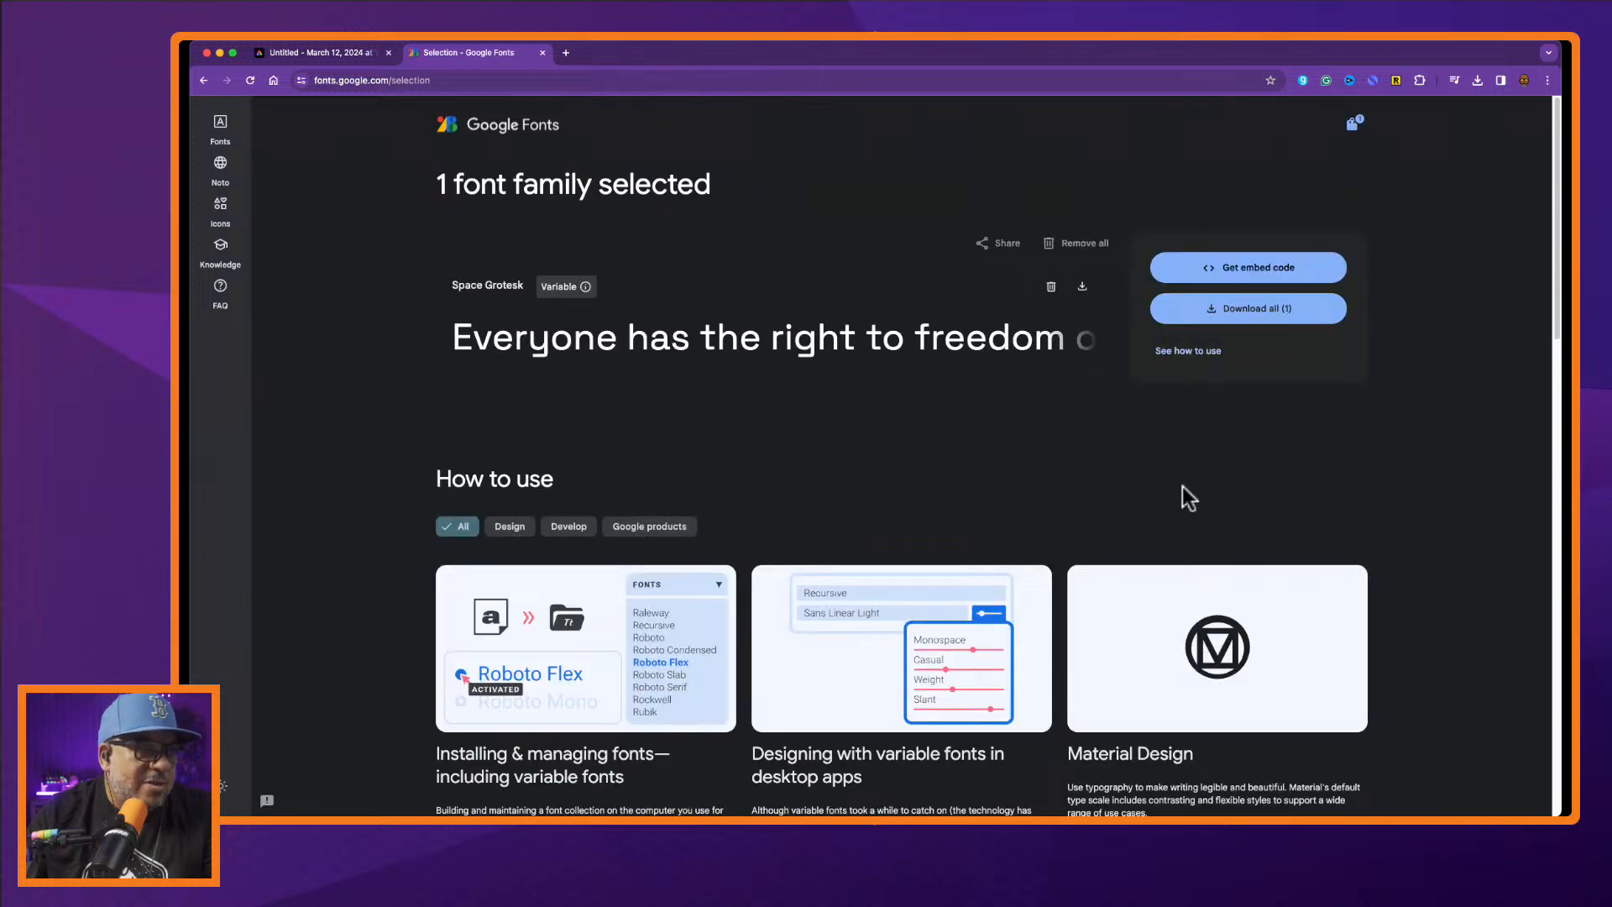
left_click(1265, 311)
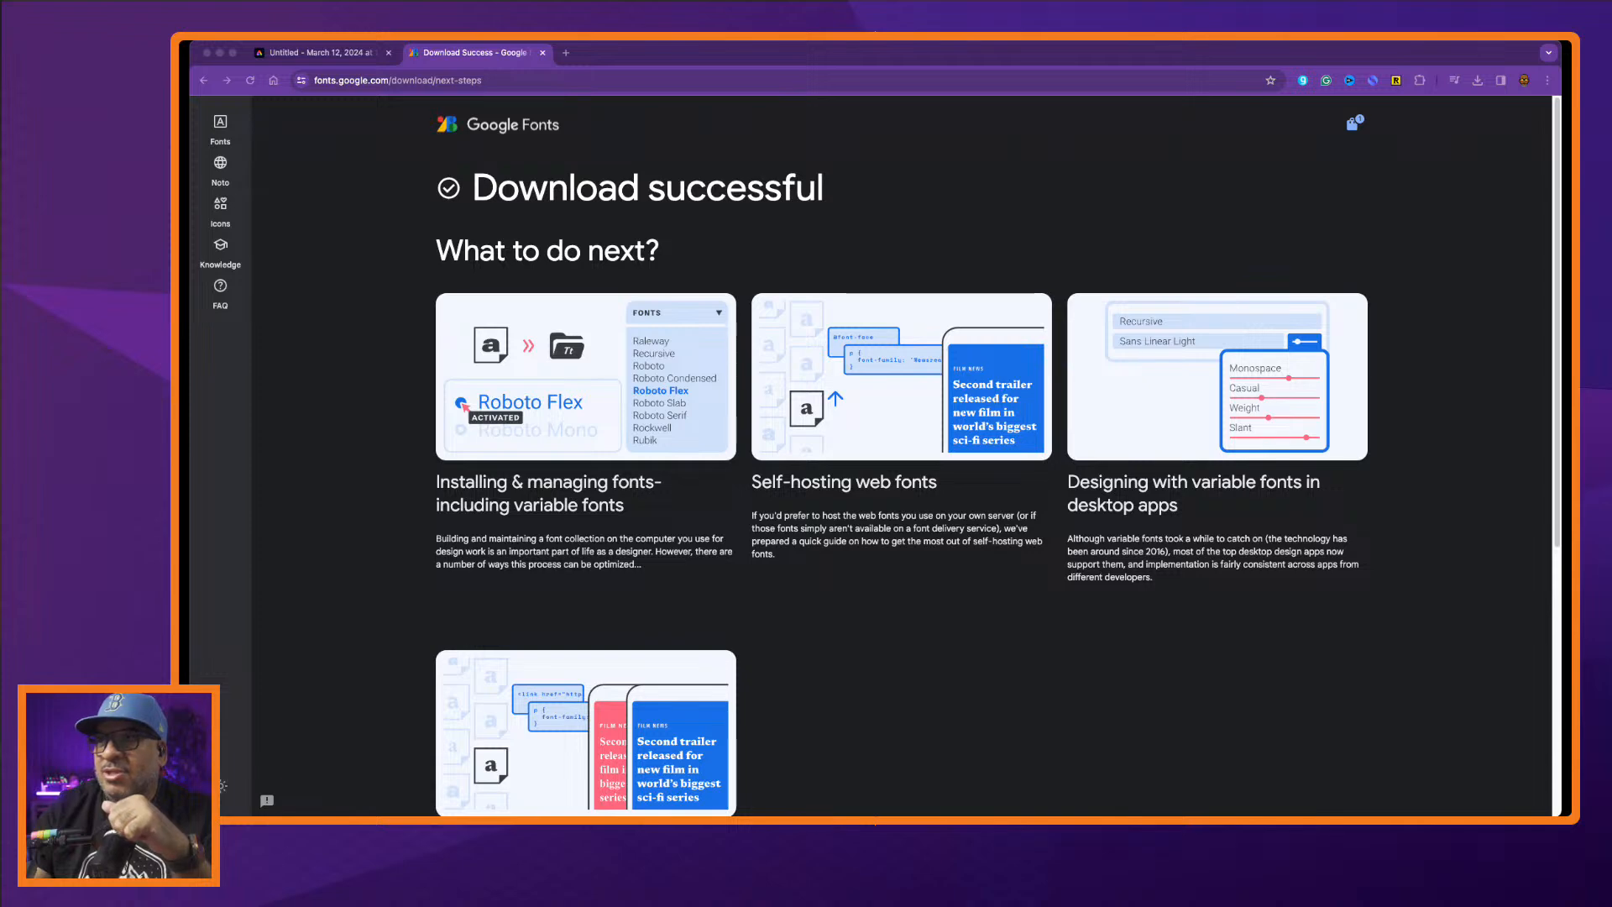
left_click(320, 53)
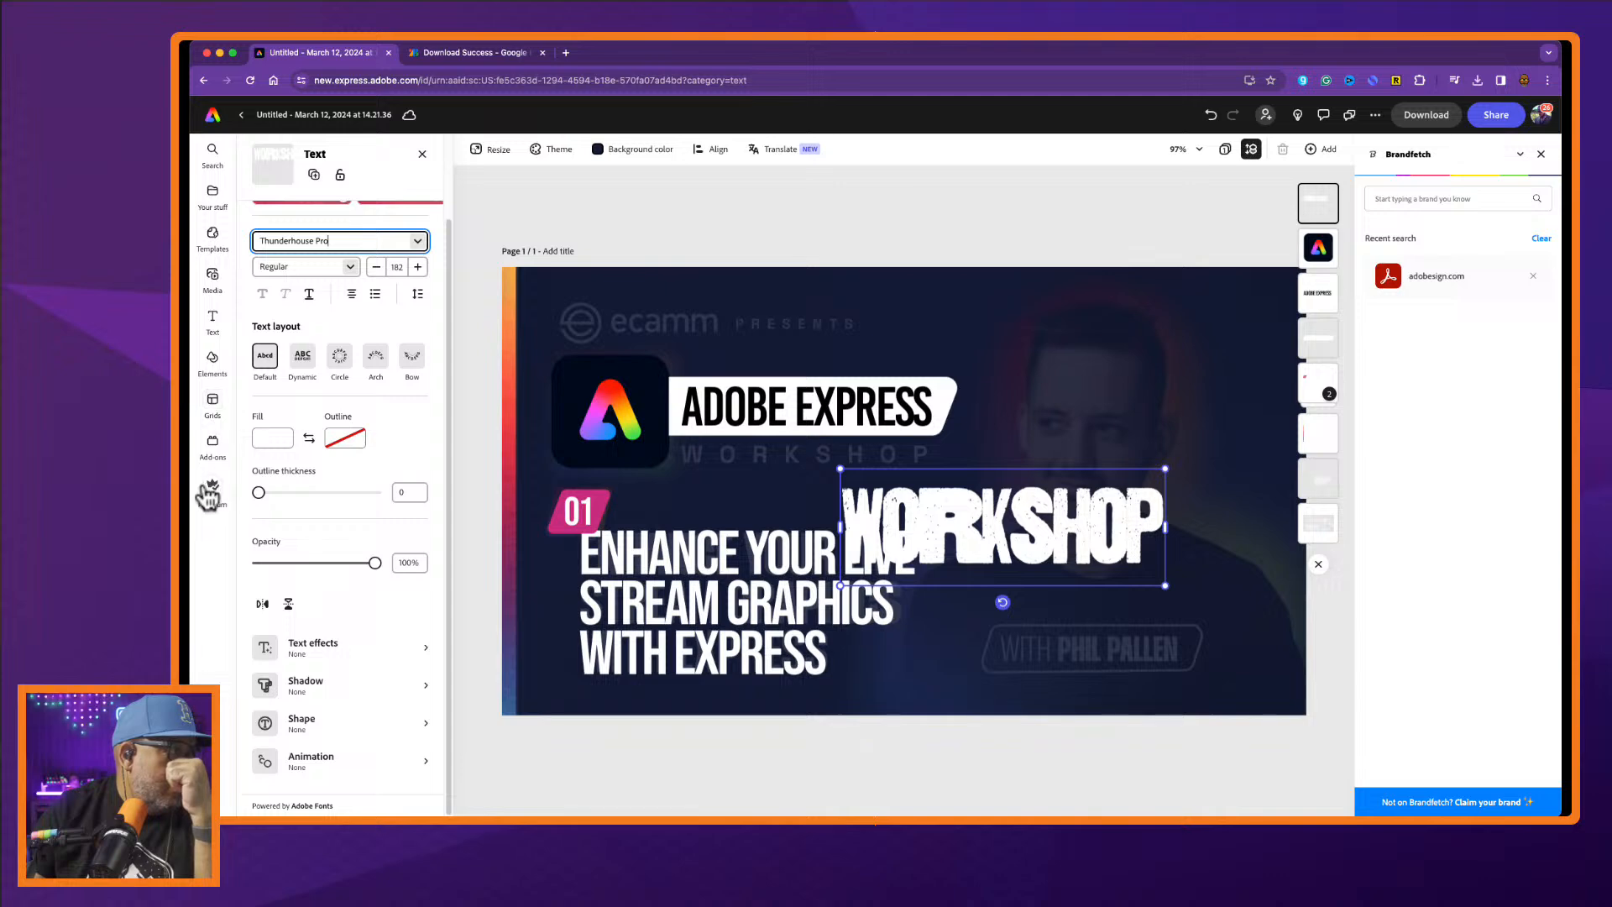
Create a new brand named Ecamm among the brands and libraries.
left_click(214, 194)
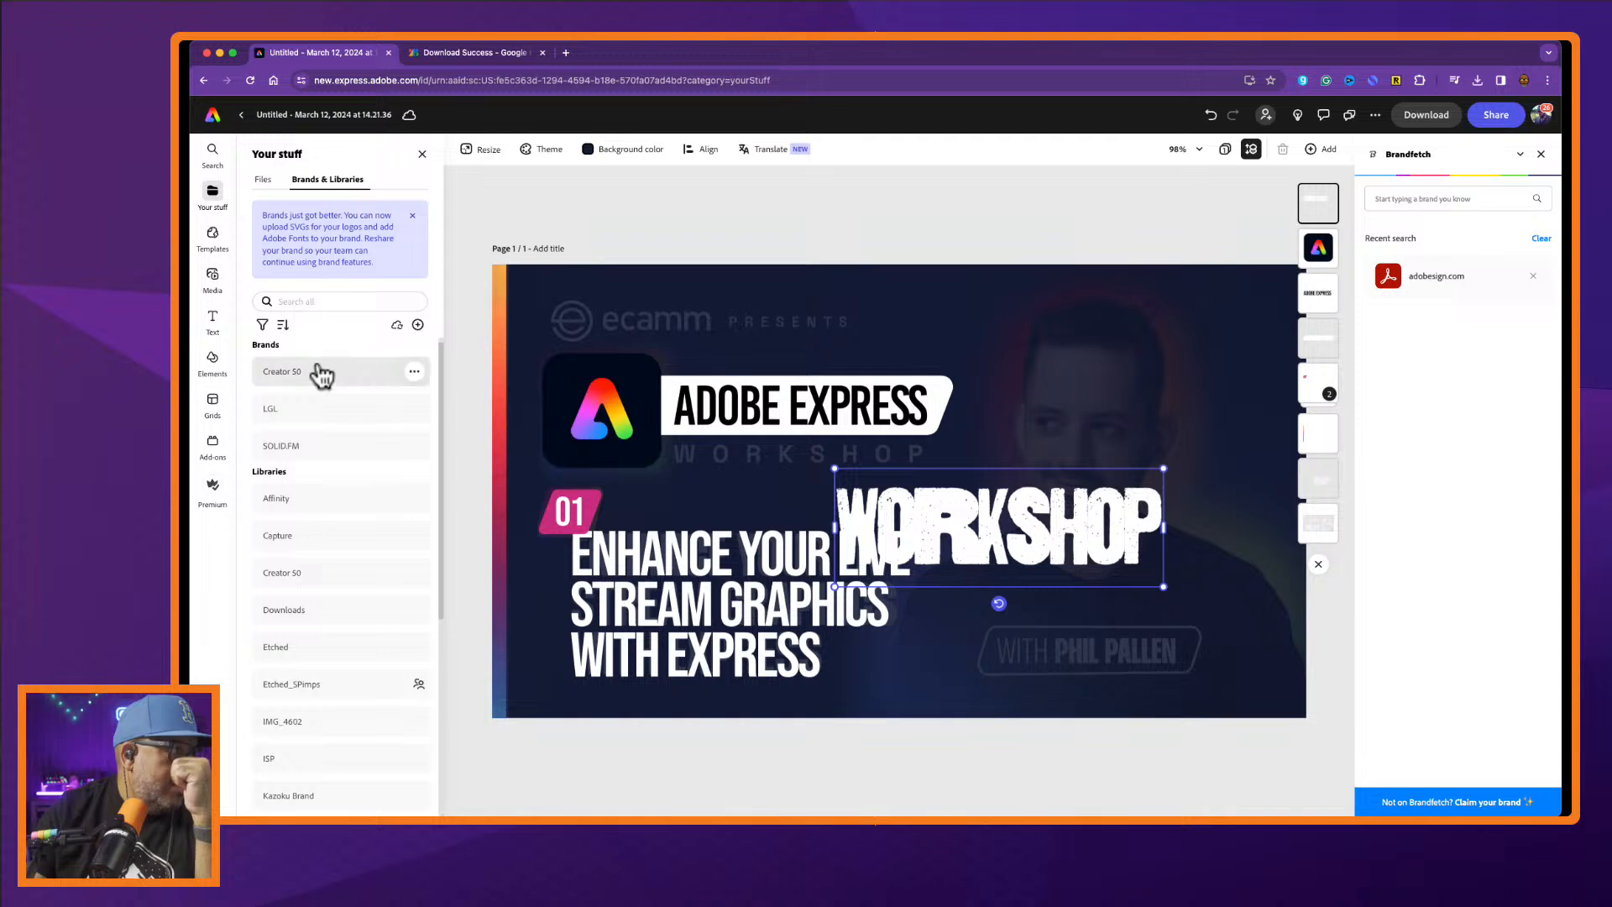
left_click(415, 325)
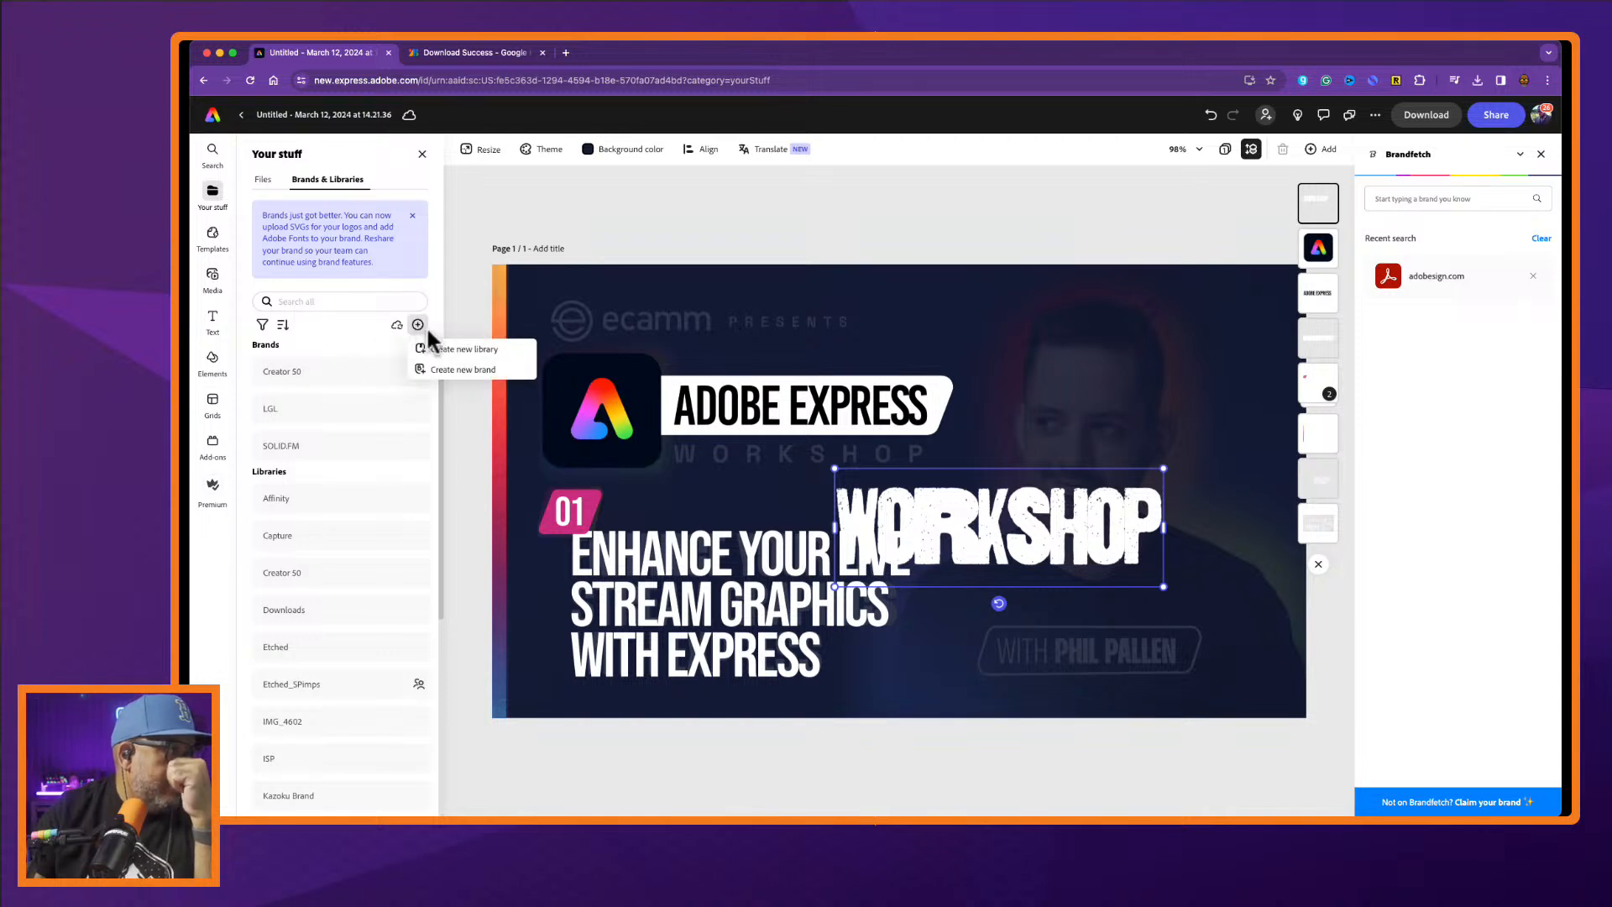
left_click(461, 370)
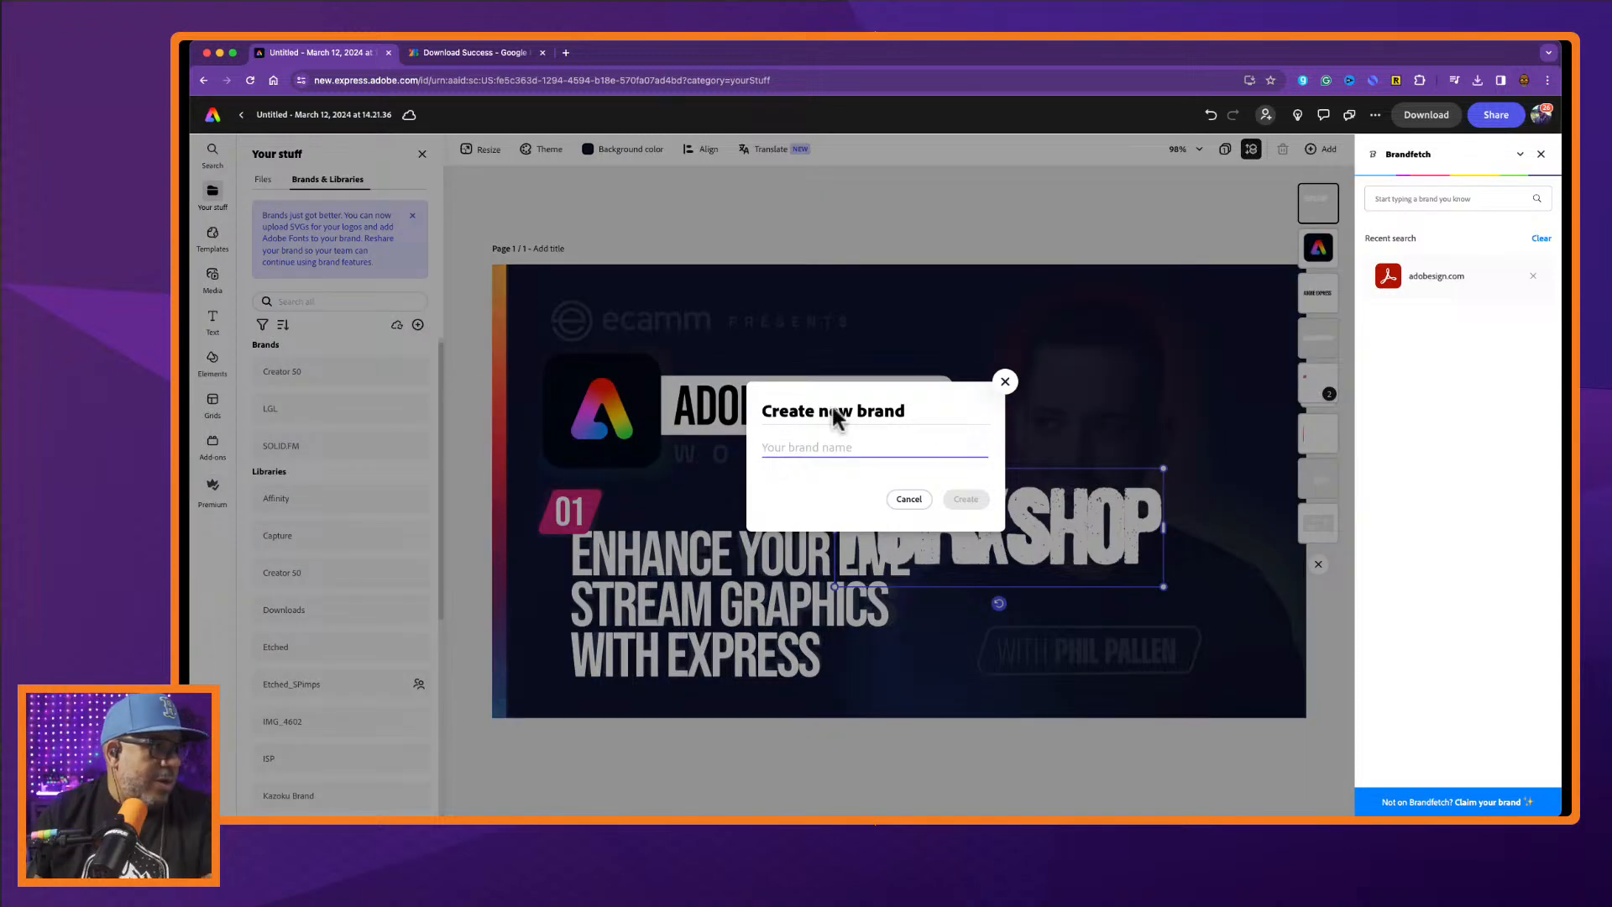
type("Ecamm")
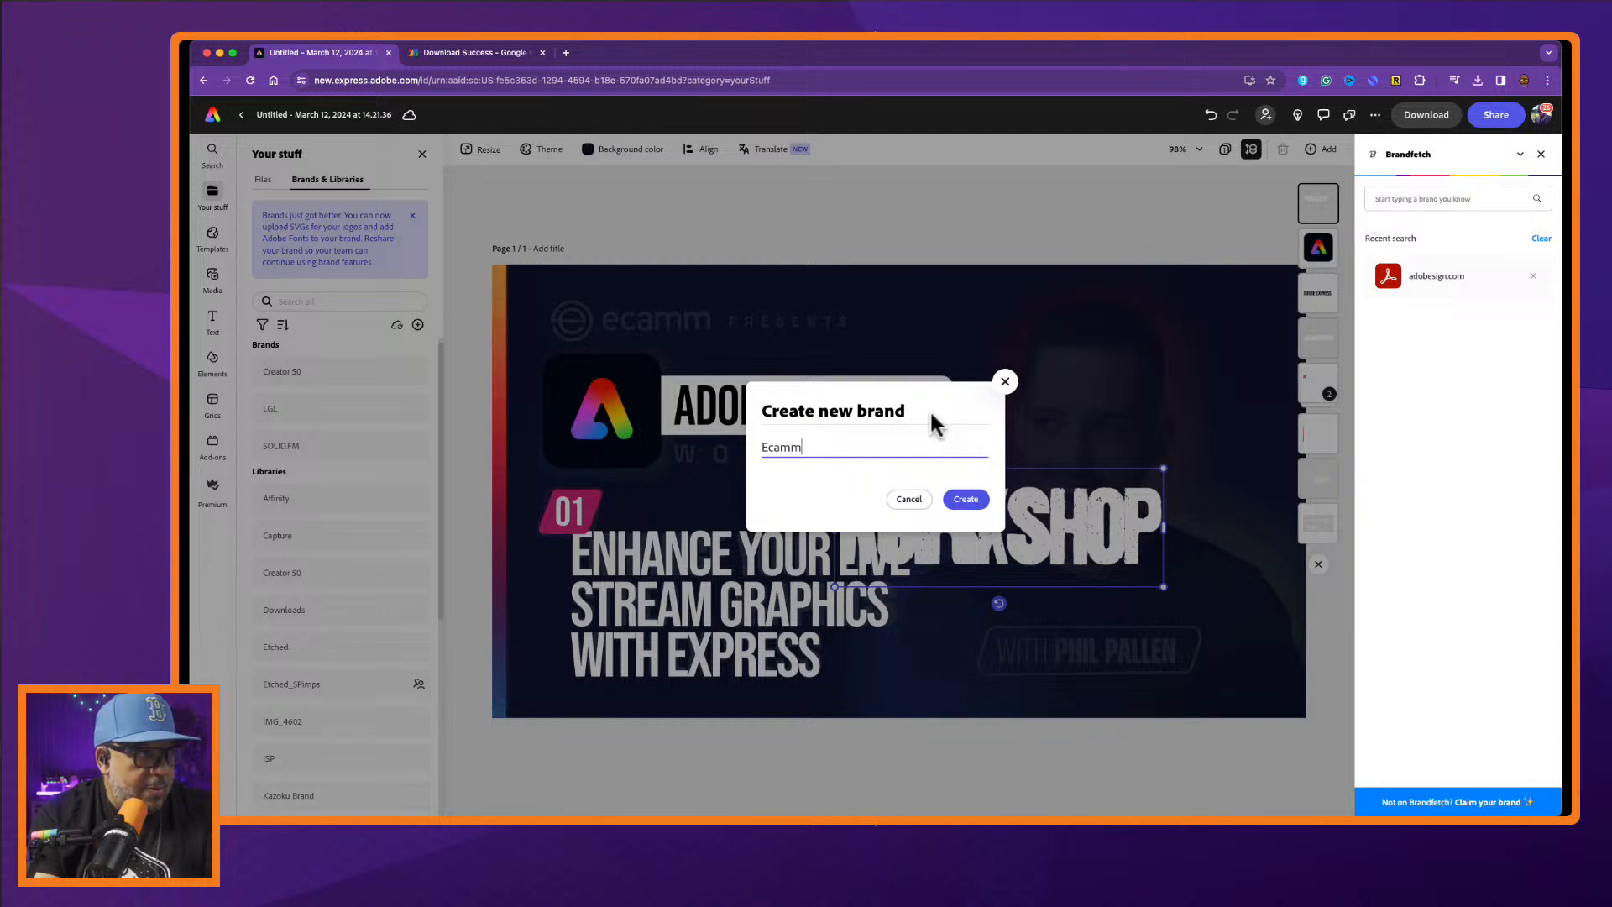
key("Return")
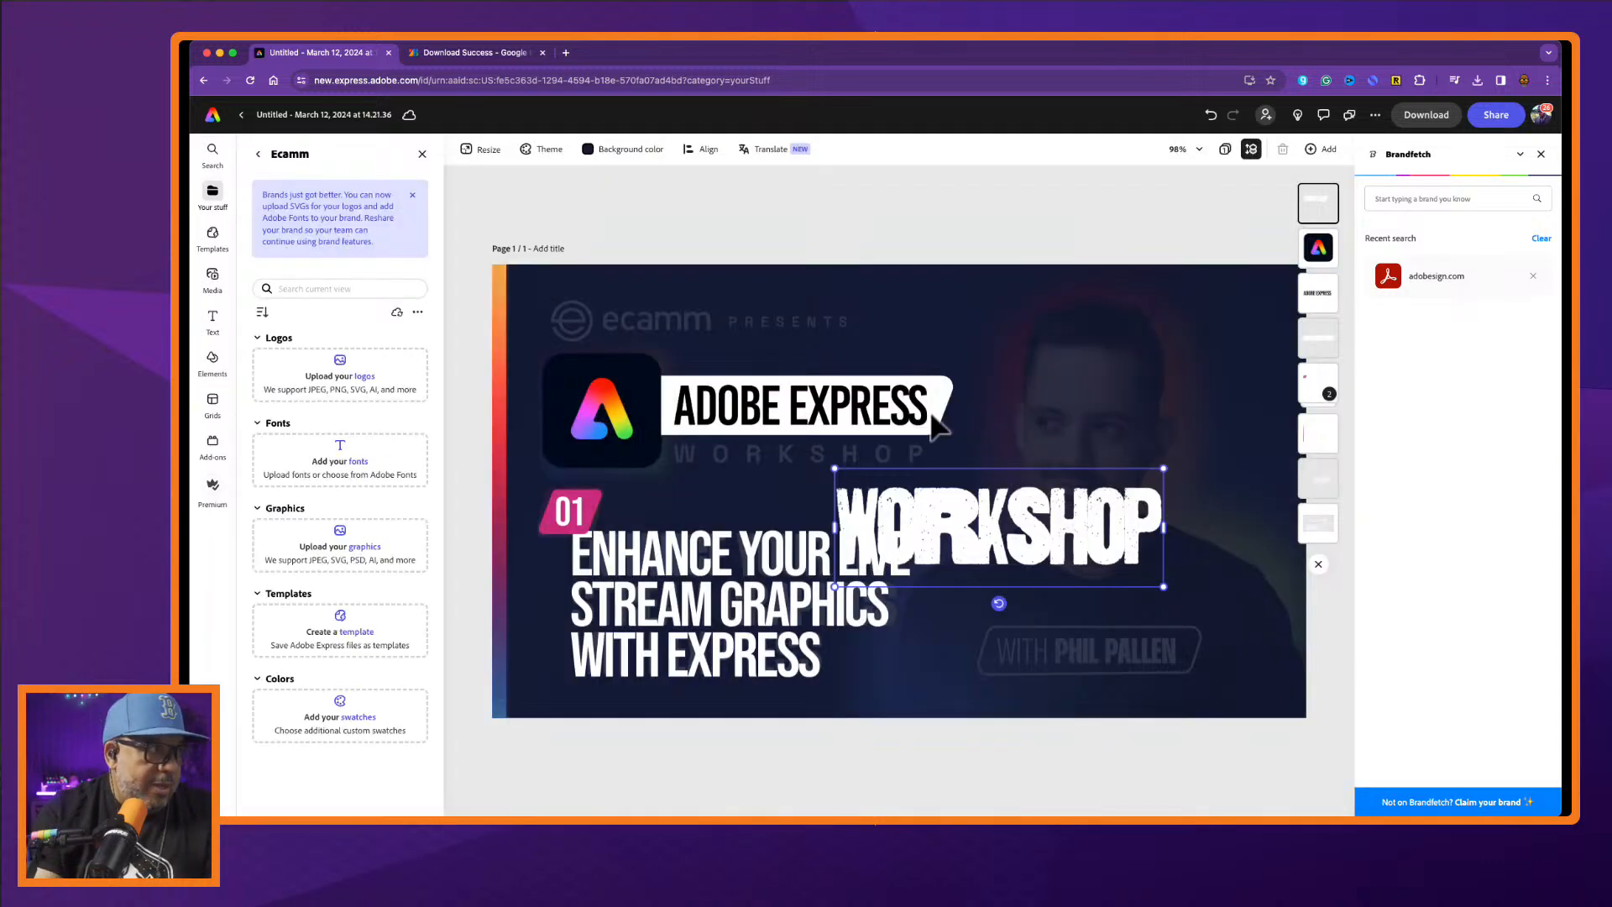
Try to upload the downloaded Space Grotesk Light font file to the Ecamm brand's fonts, acknowledging the font rights, and cancel the upload.
left_click(369, 458)
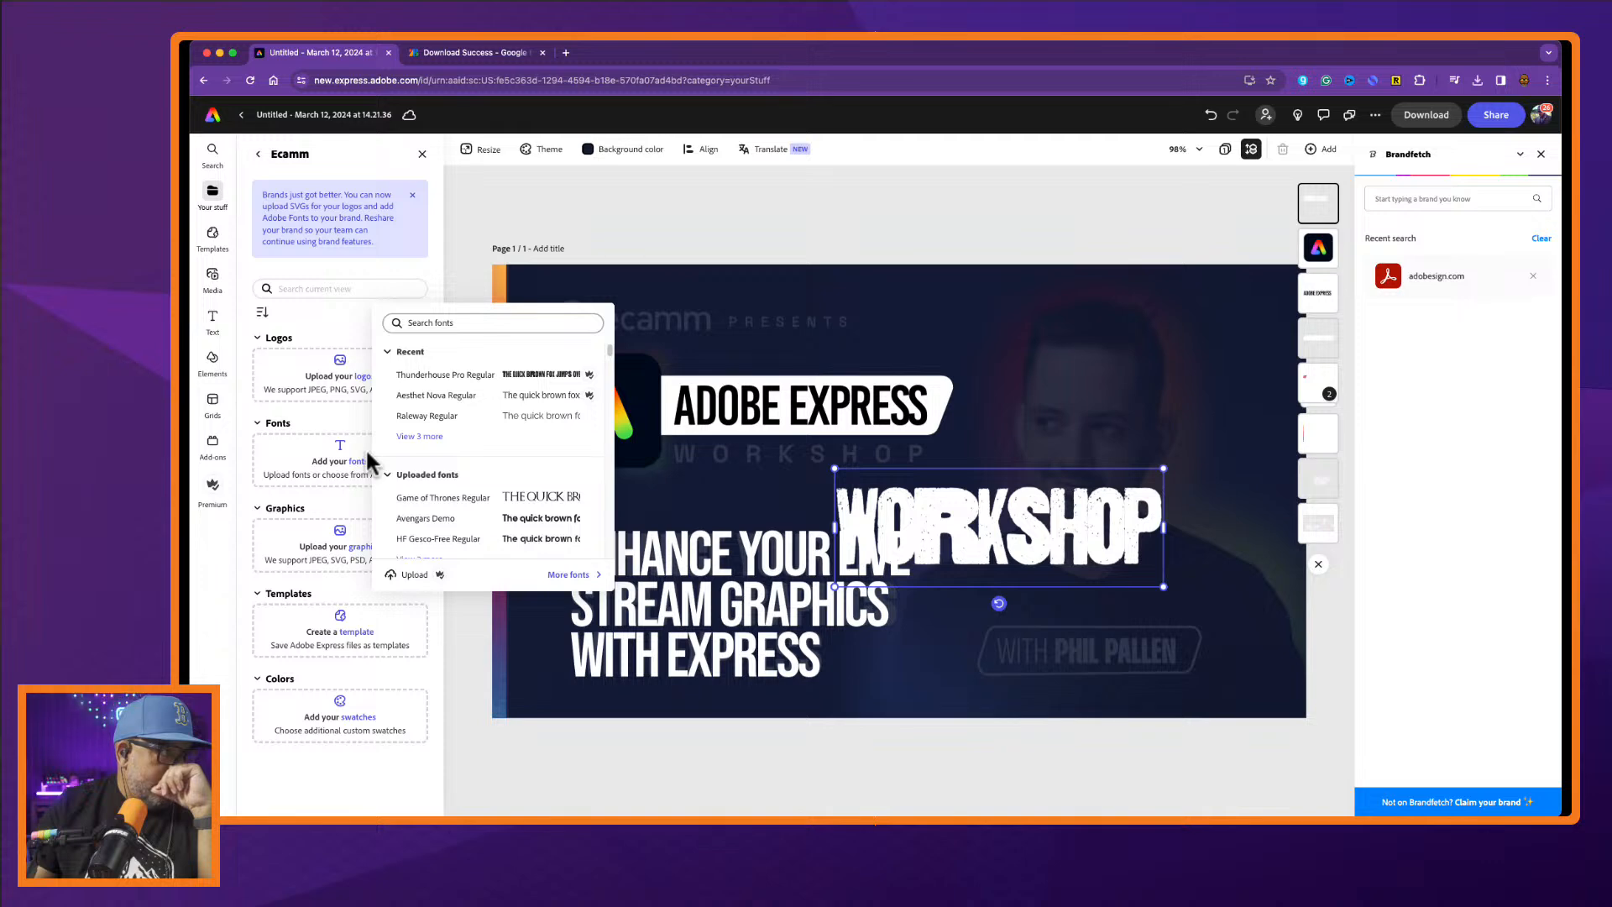
left_click(413, 574)
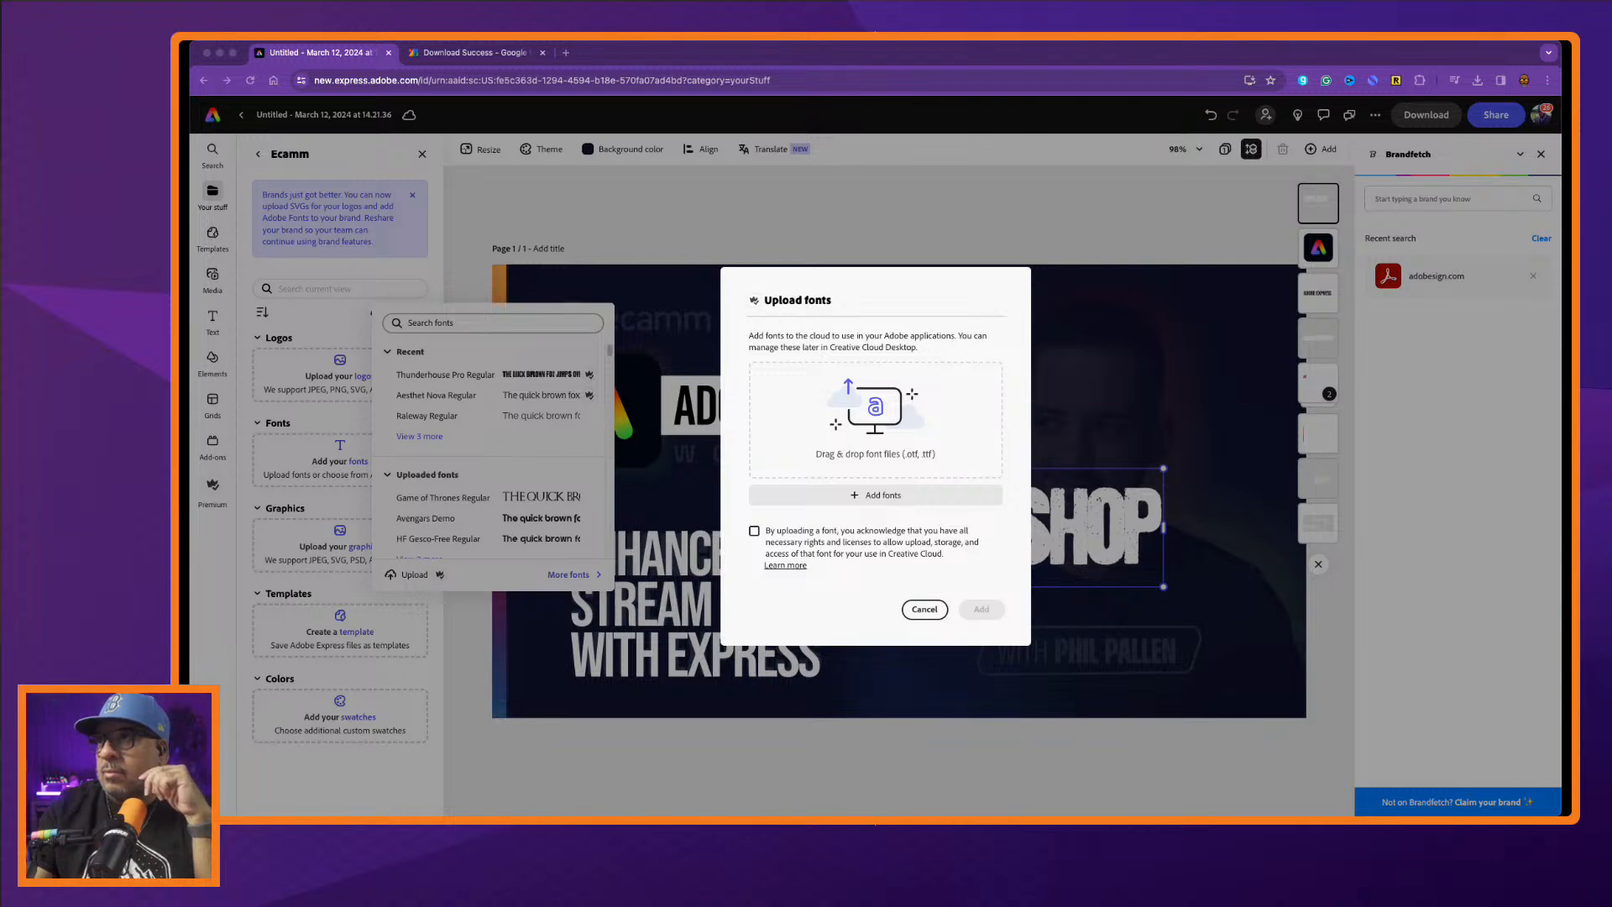
left_click_drag(1226, 275, 946, 450)
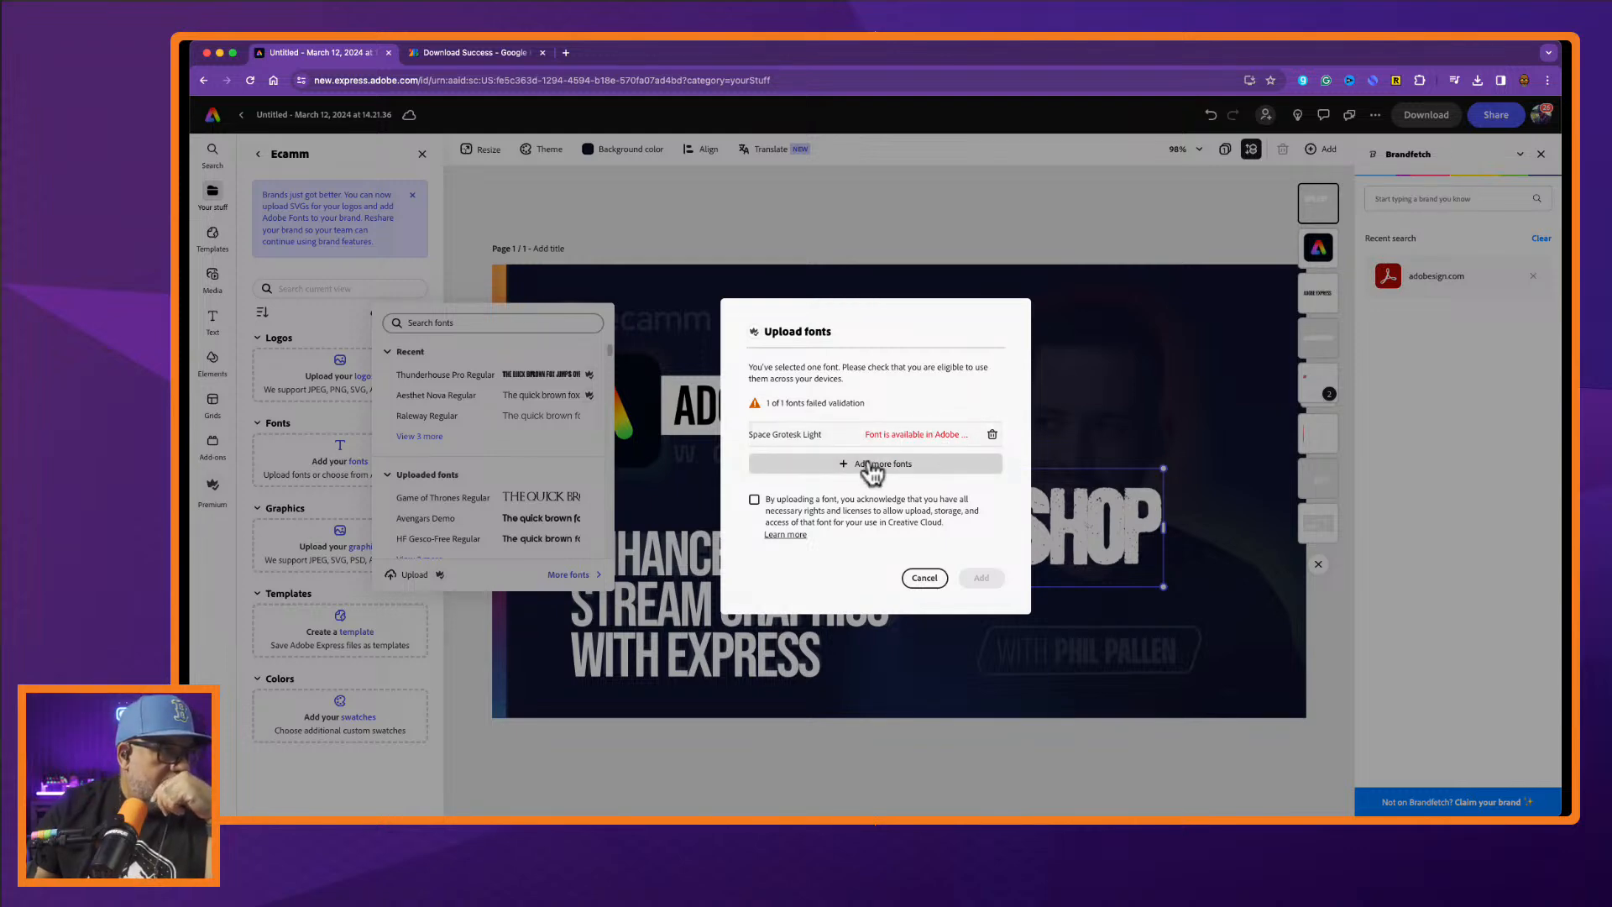
left_click(753, 501)
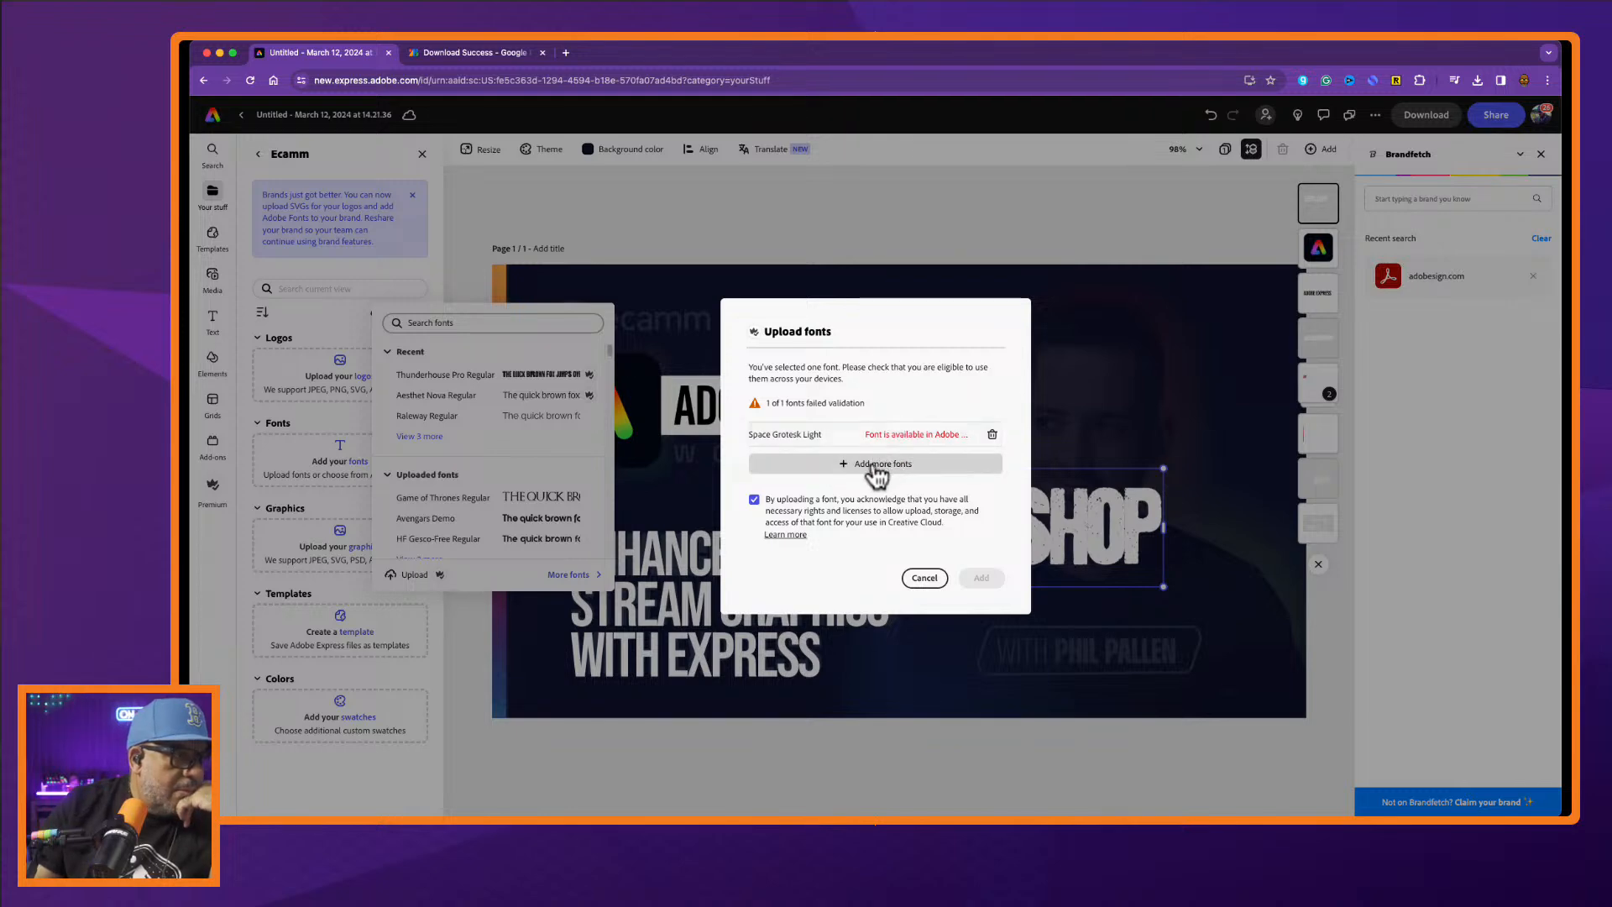
left_click(921, 438)
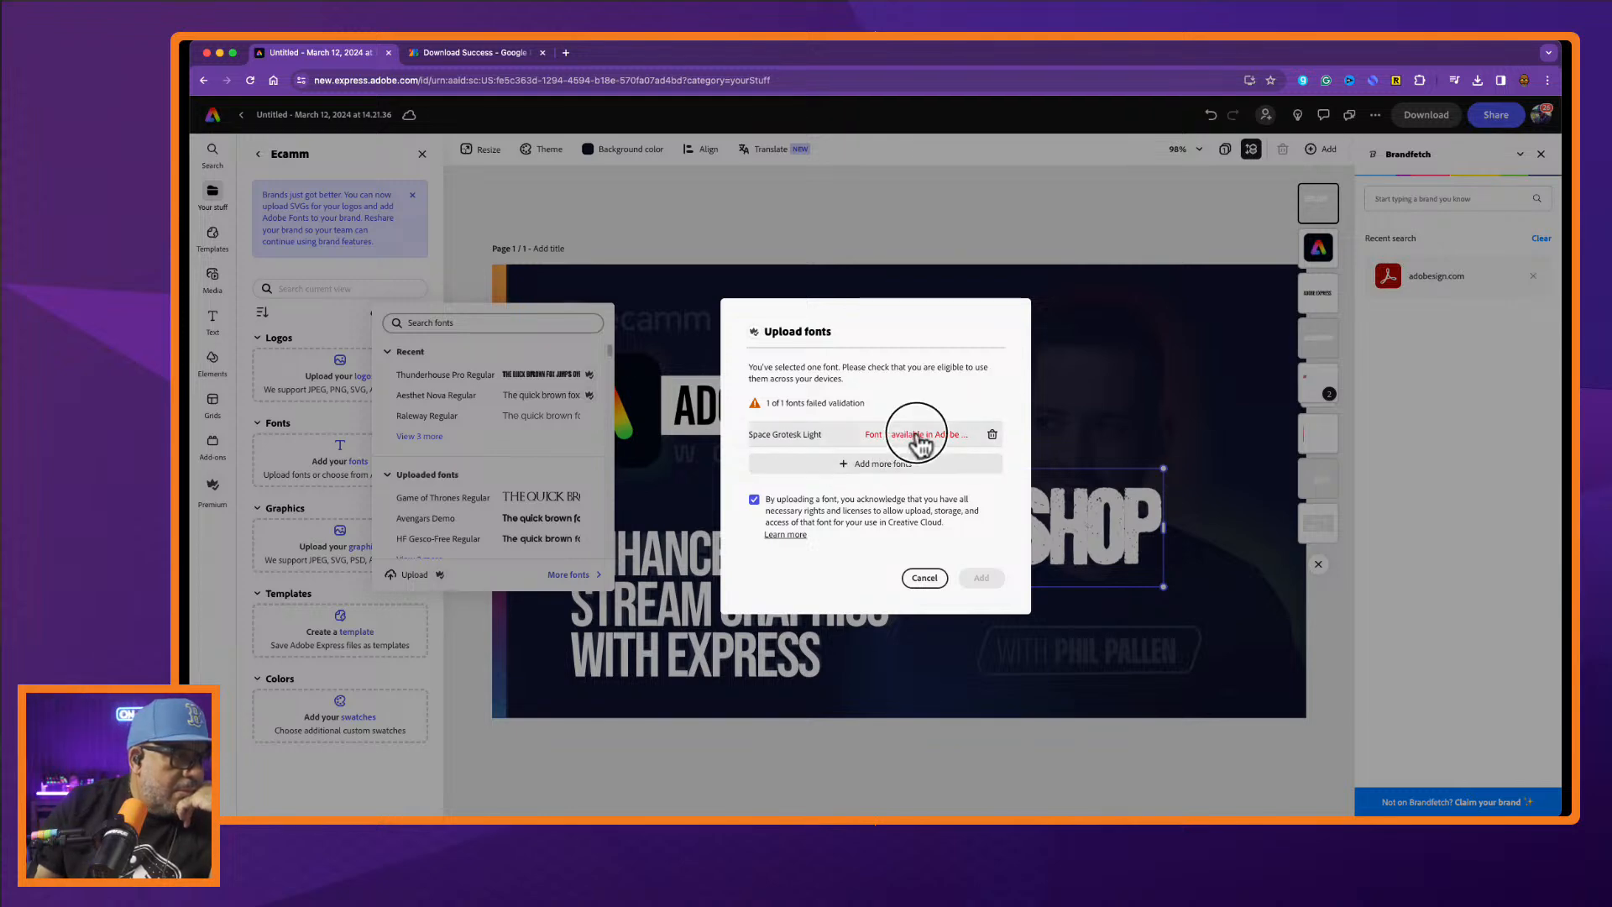
left_click(754, 501)
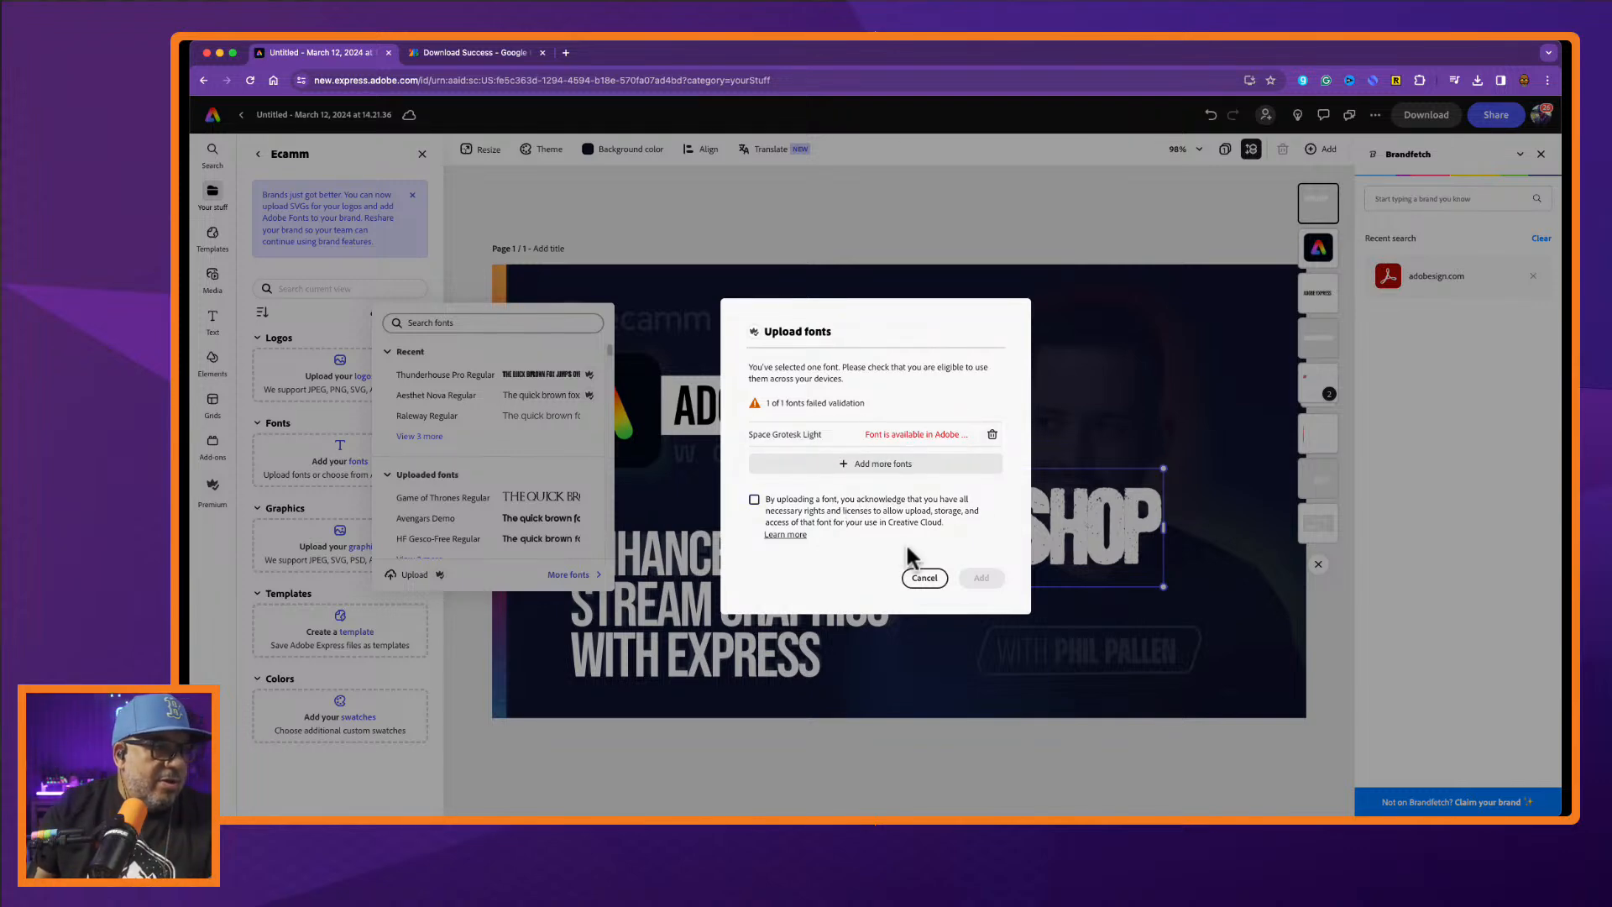
left_click(925, 578)
Search the Ecamm brand's font picker for "space grotesk light".
left_click(508, 322)
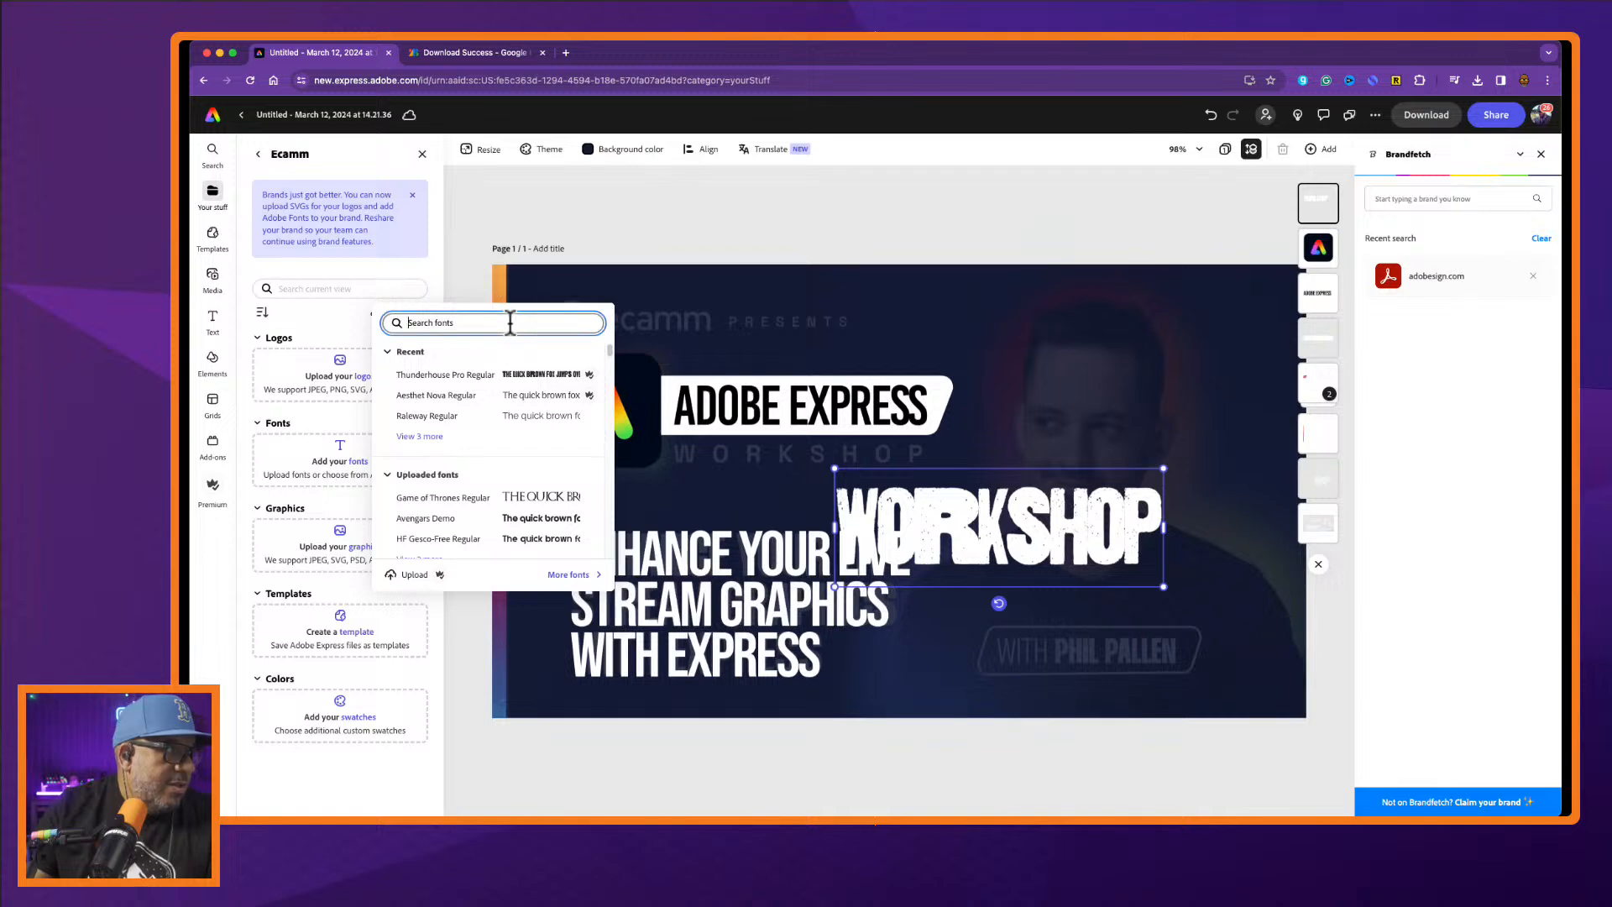
type("space gro")
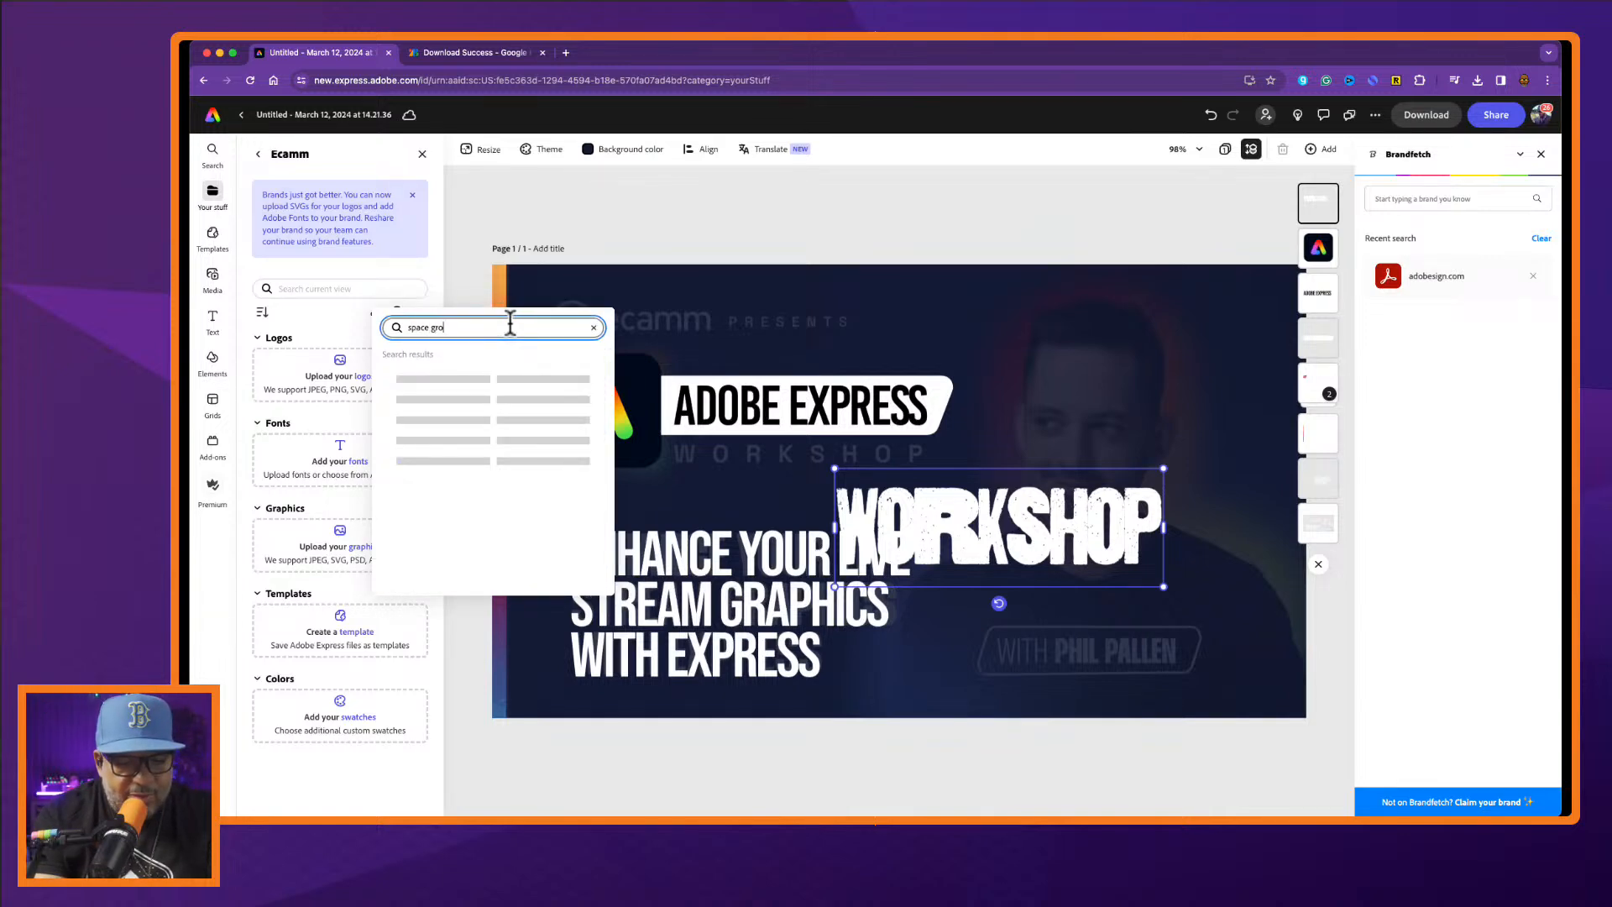
type("tesk light")
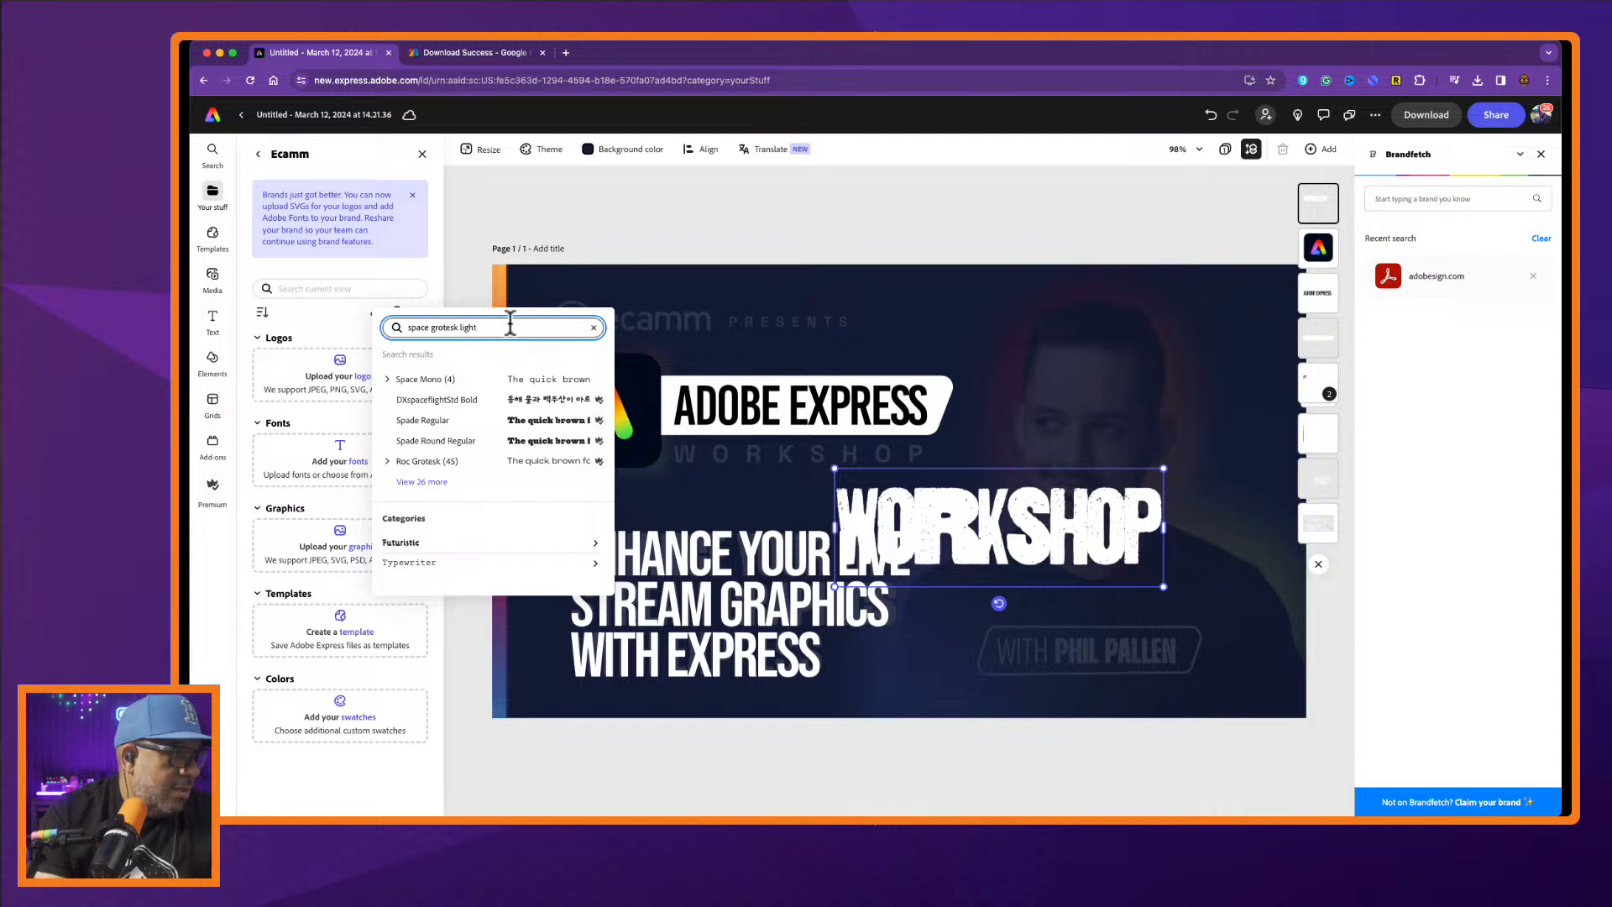
Open the Adobe Fonts site at fonts.adobe.com in a new browser tab.
left_click(566, 52)
type("fonts.google.com/specimen/Space+Grotesk")
key("Return")
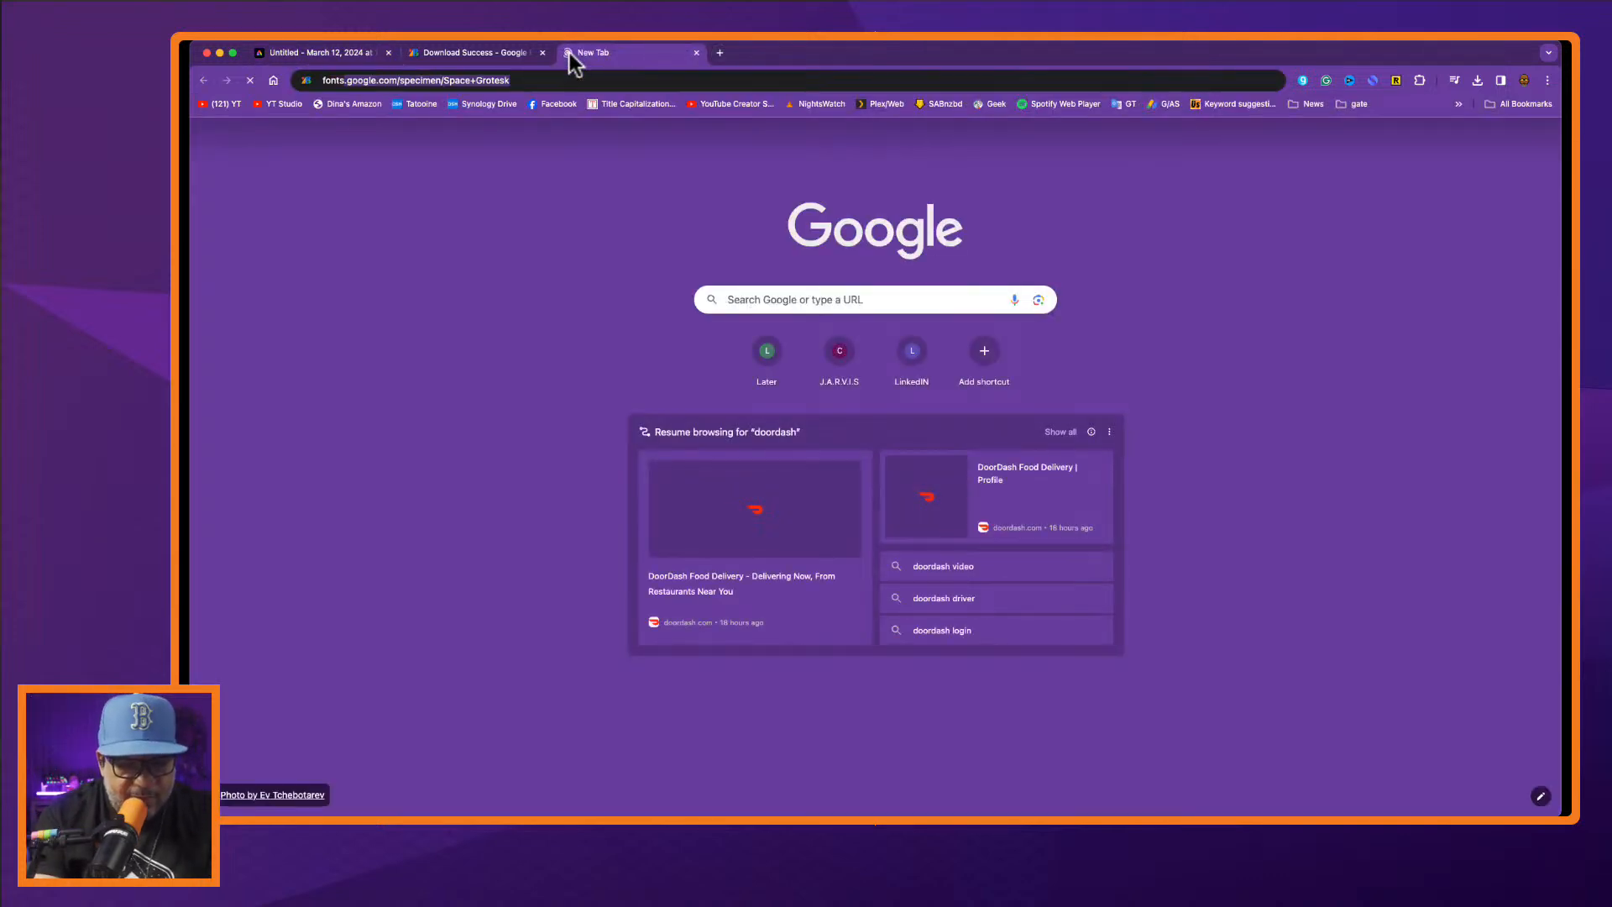
type("fonts.adobe.co")
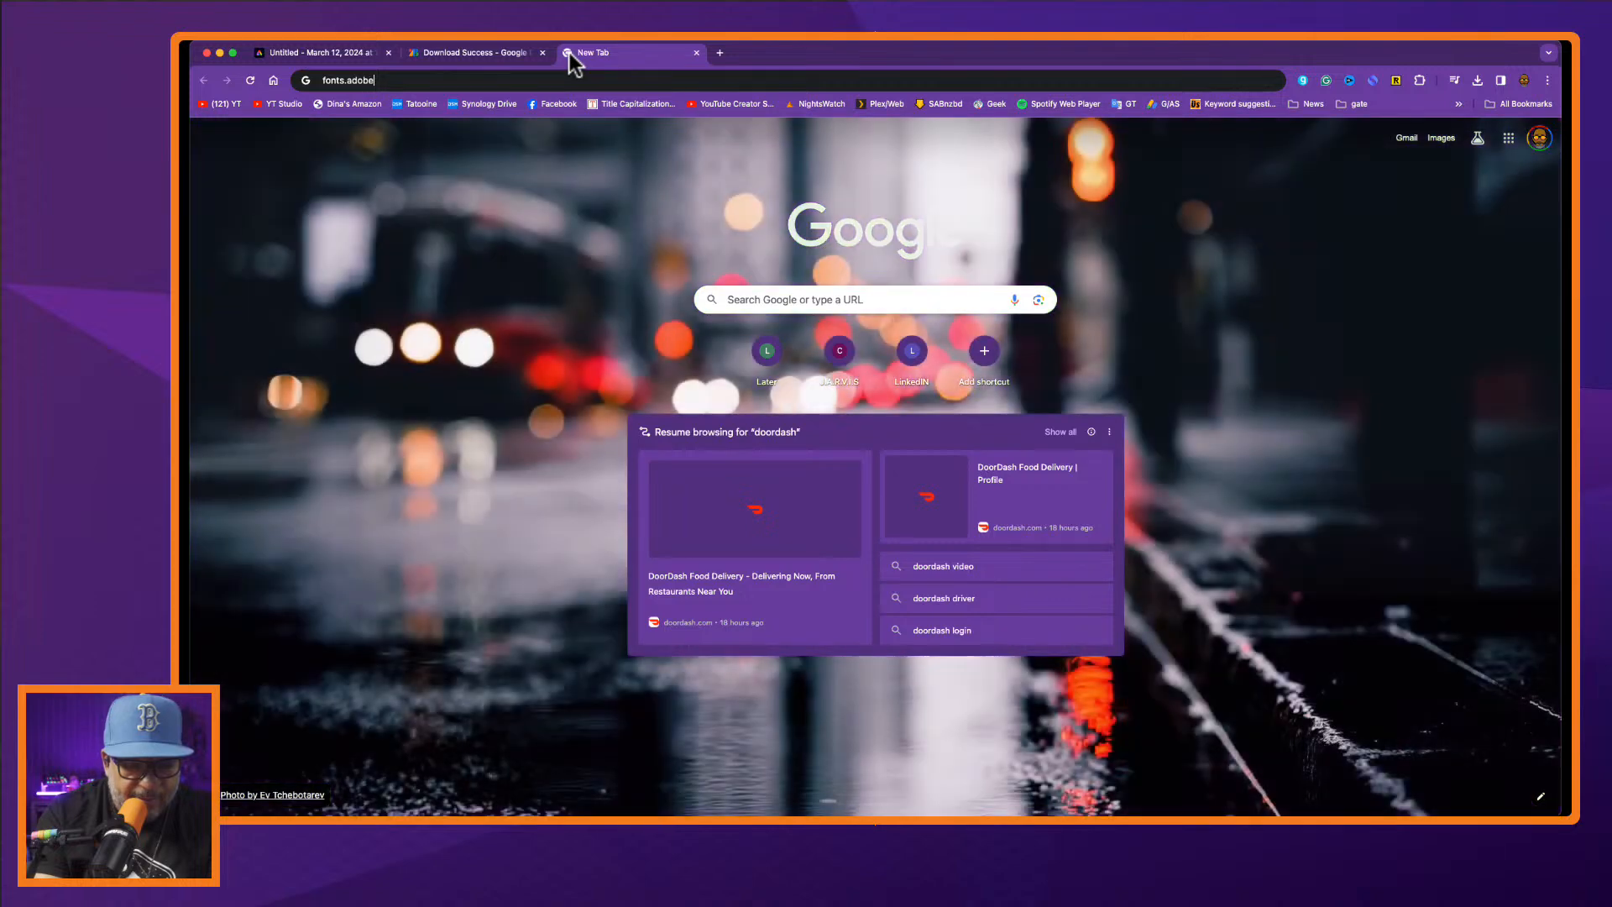
type("m")
key("Return")
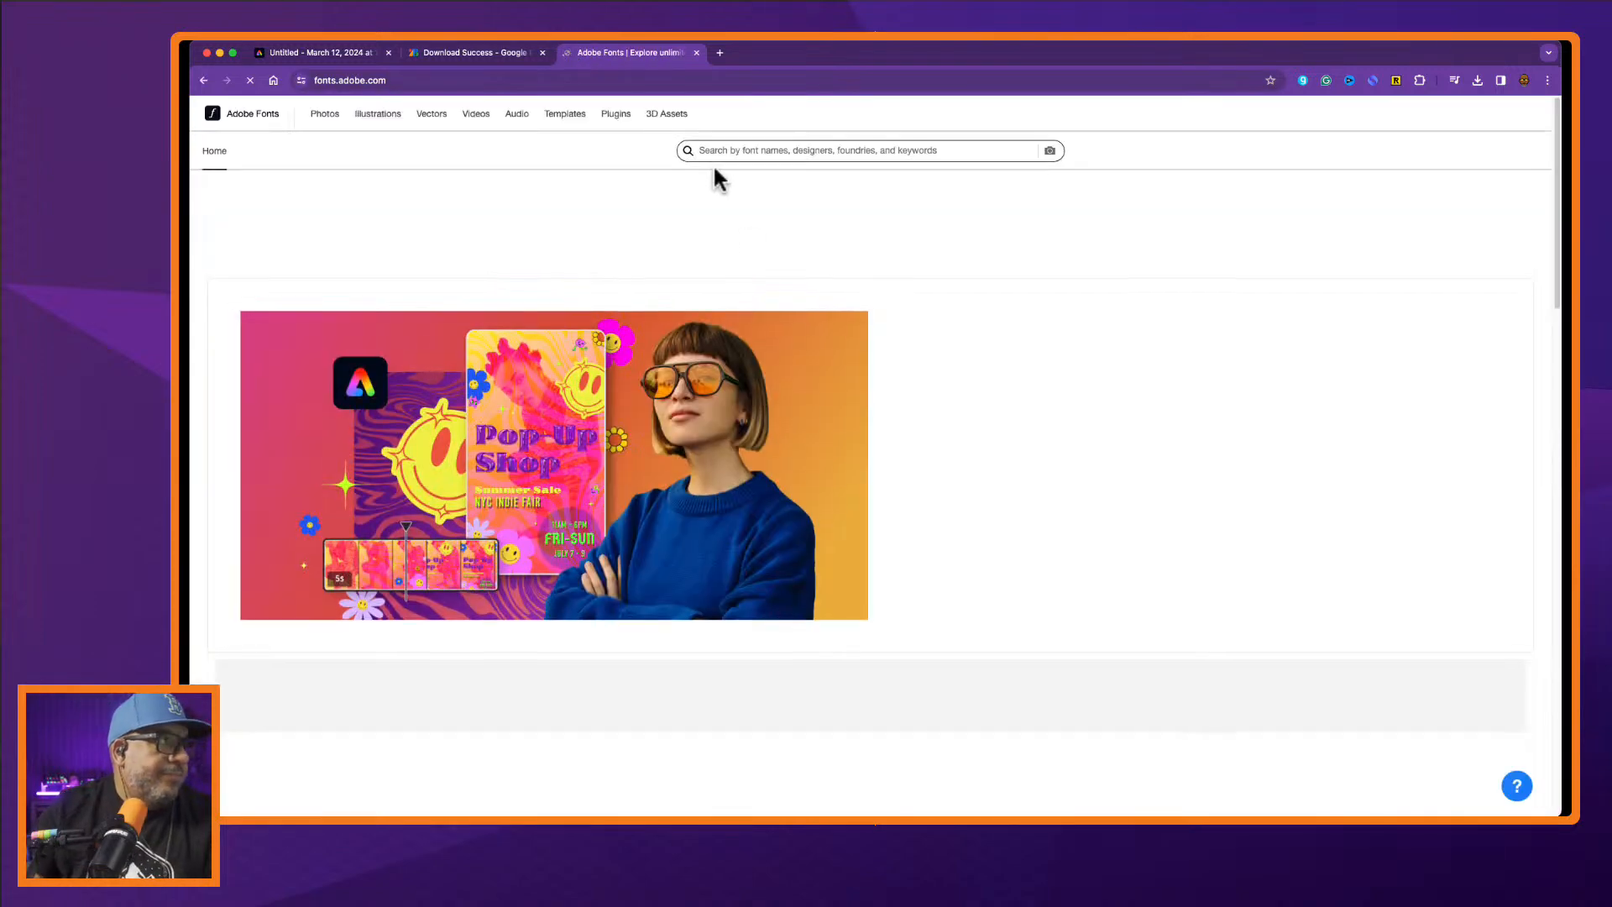
Search Adobe Fonts for "space" and open the Space Grotesk Variable font page from the suggestions.
left_click(865, 153)
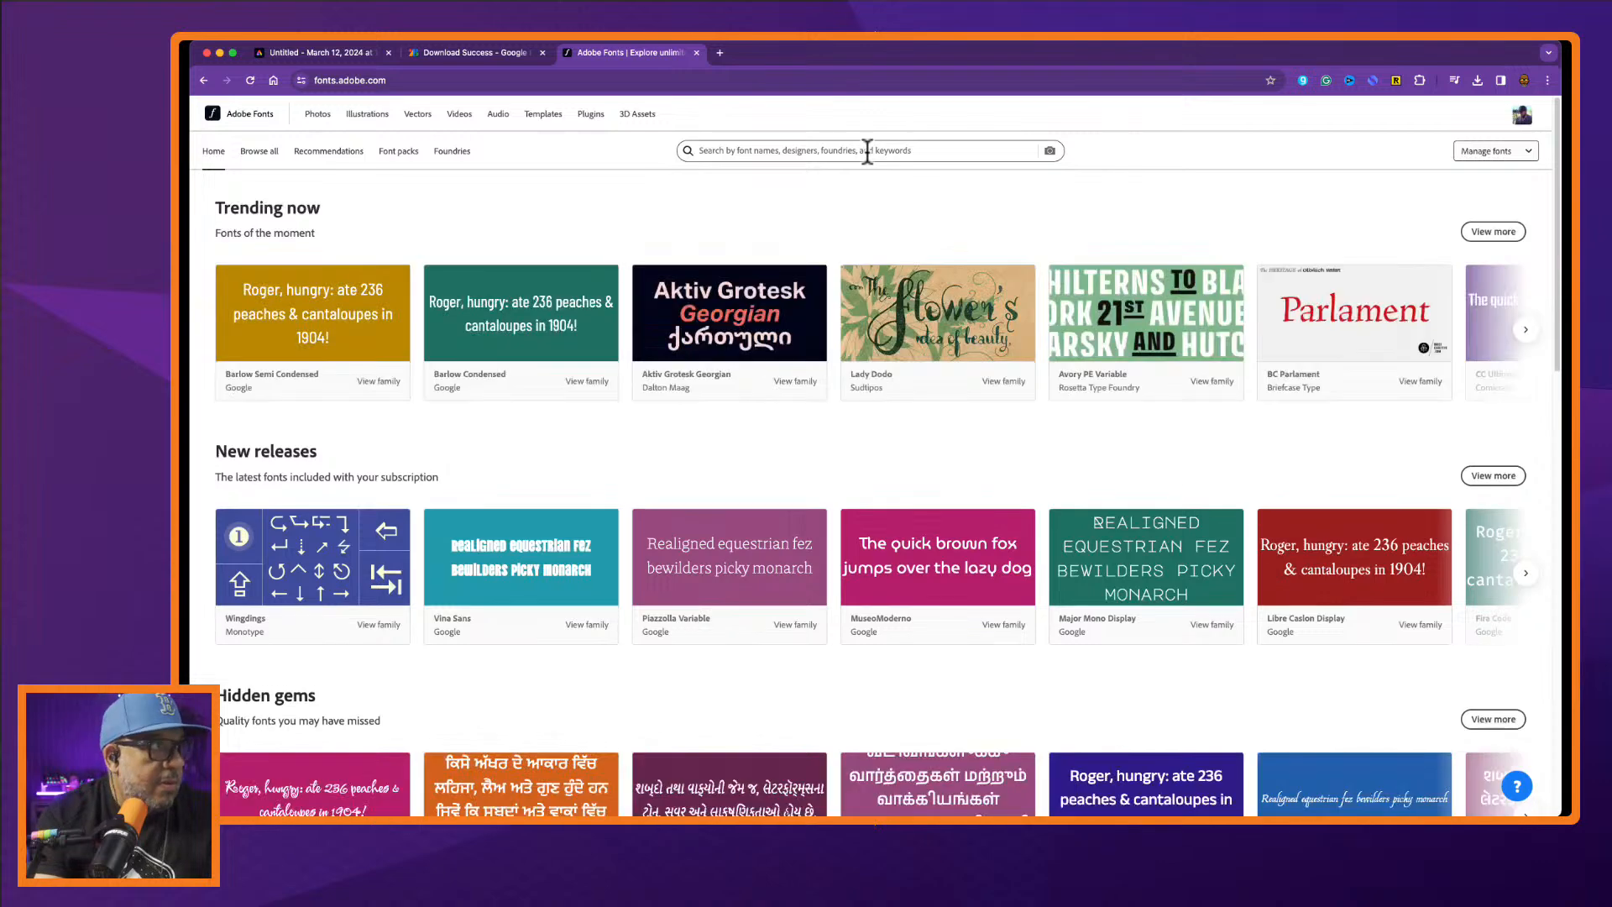
left_click(867, 152)
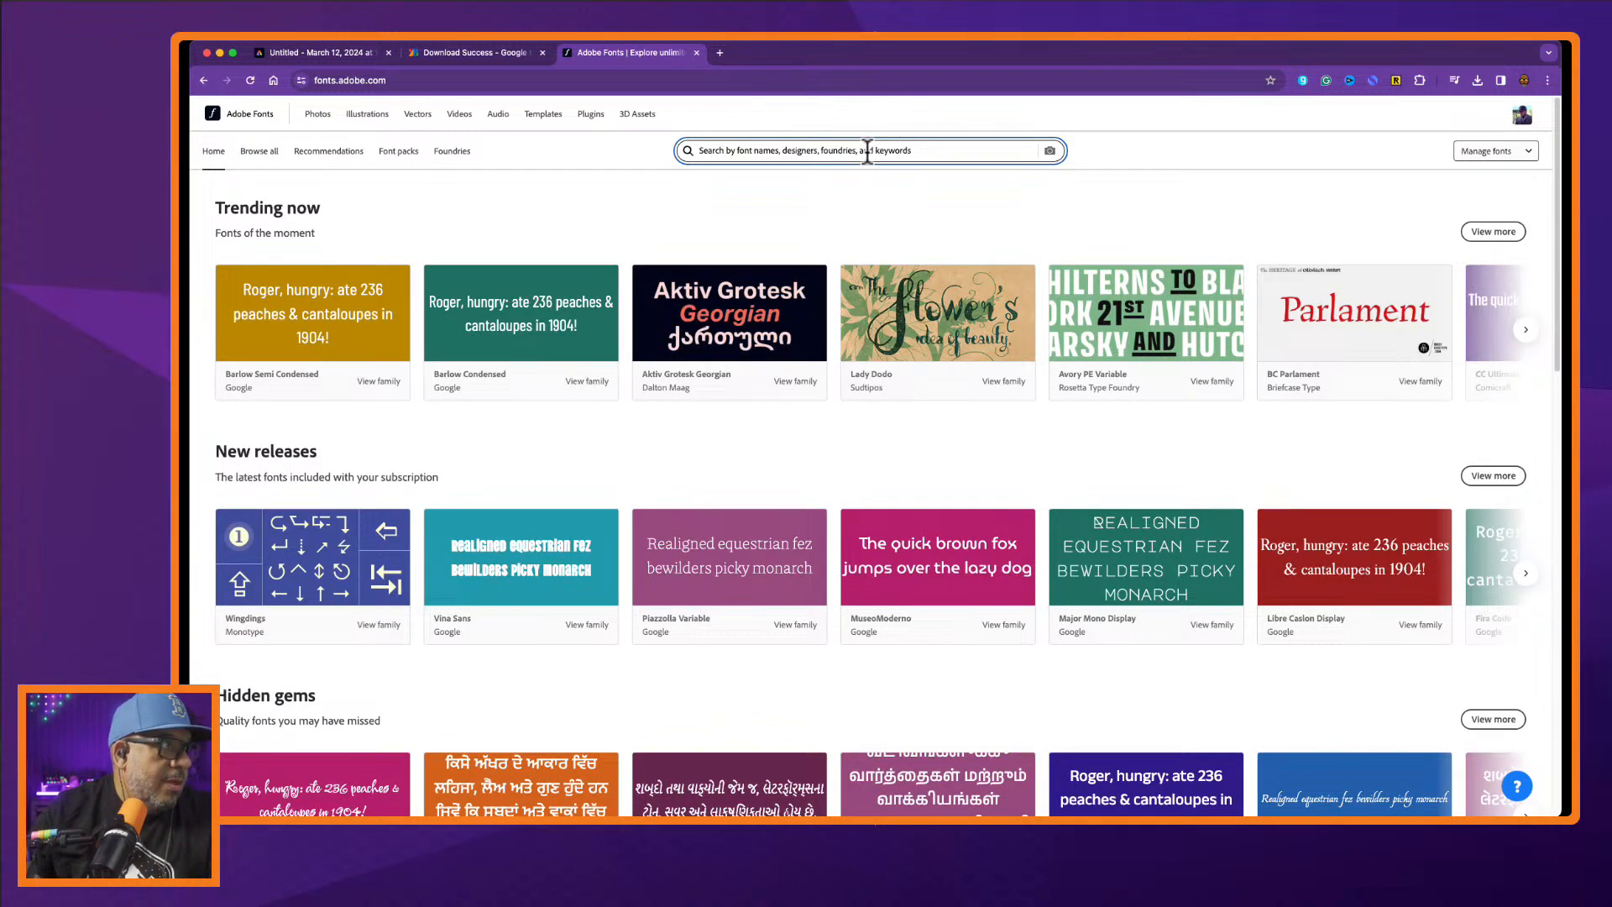
type("sp")
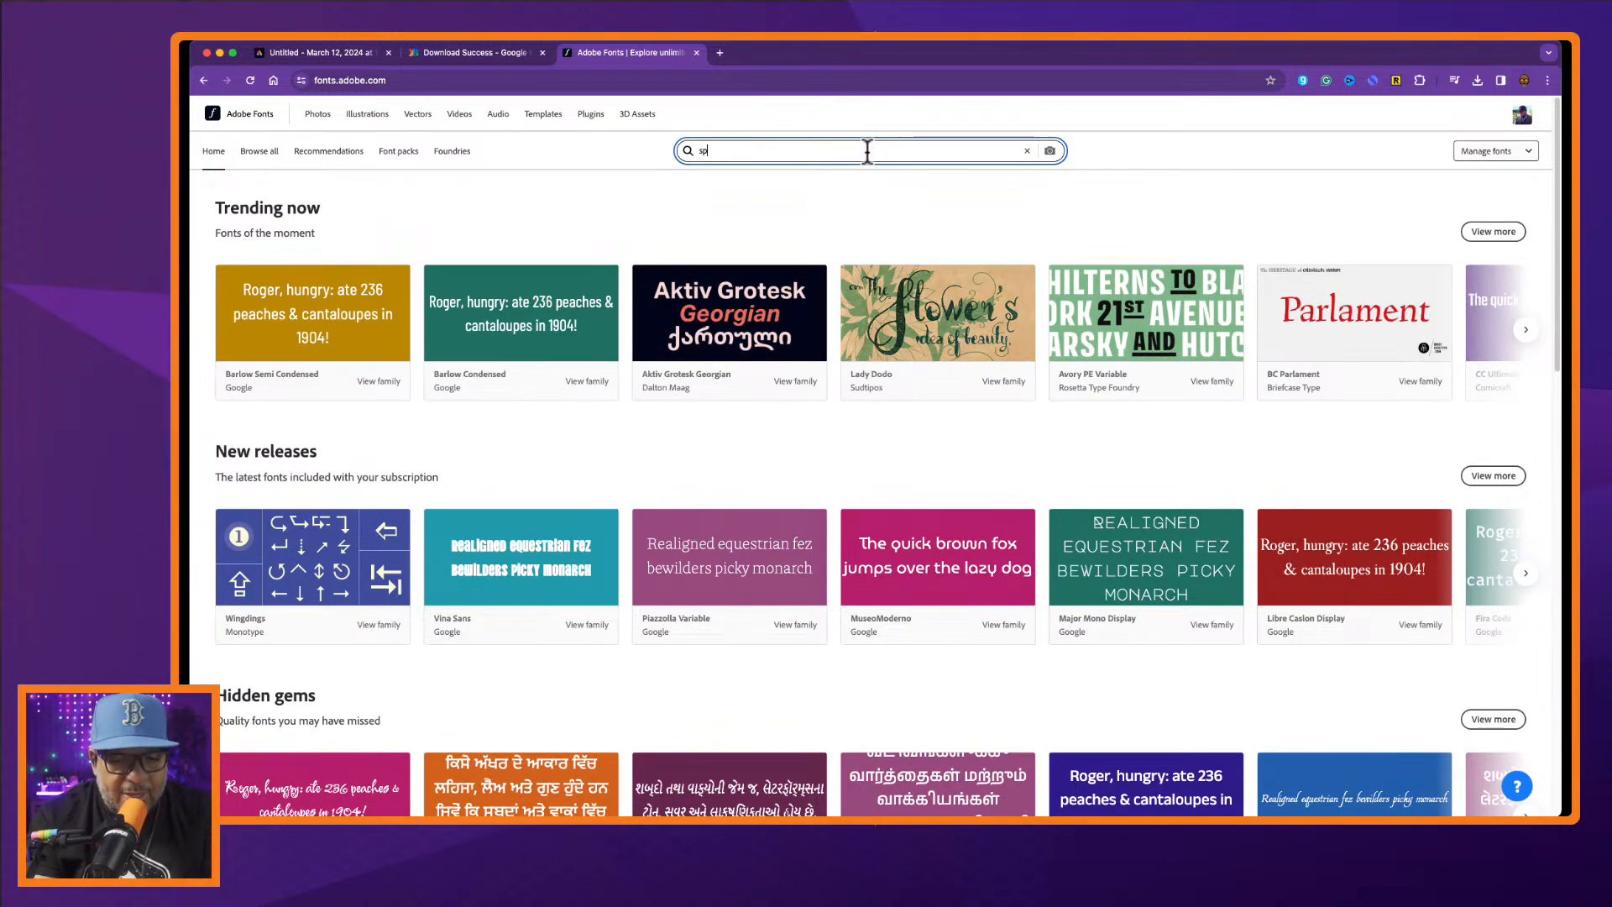
type("ace")
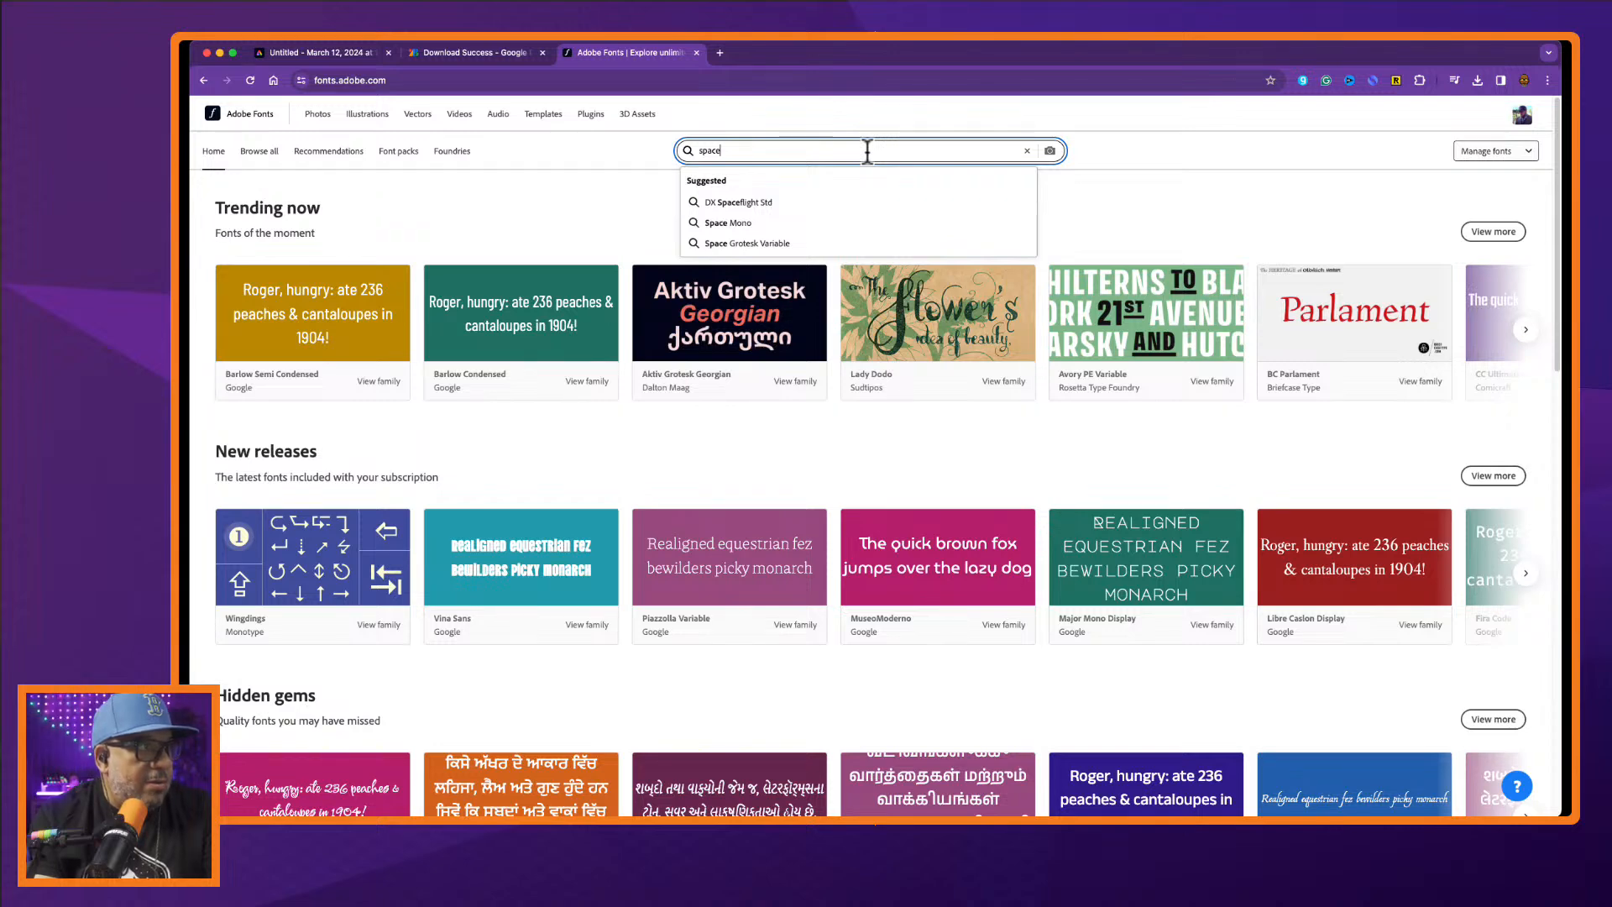
key("Down")
key("Down")
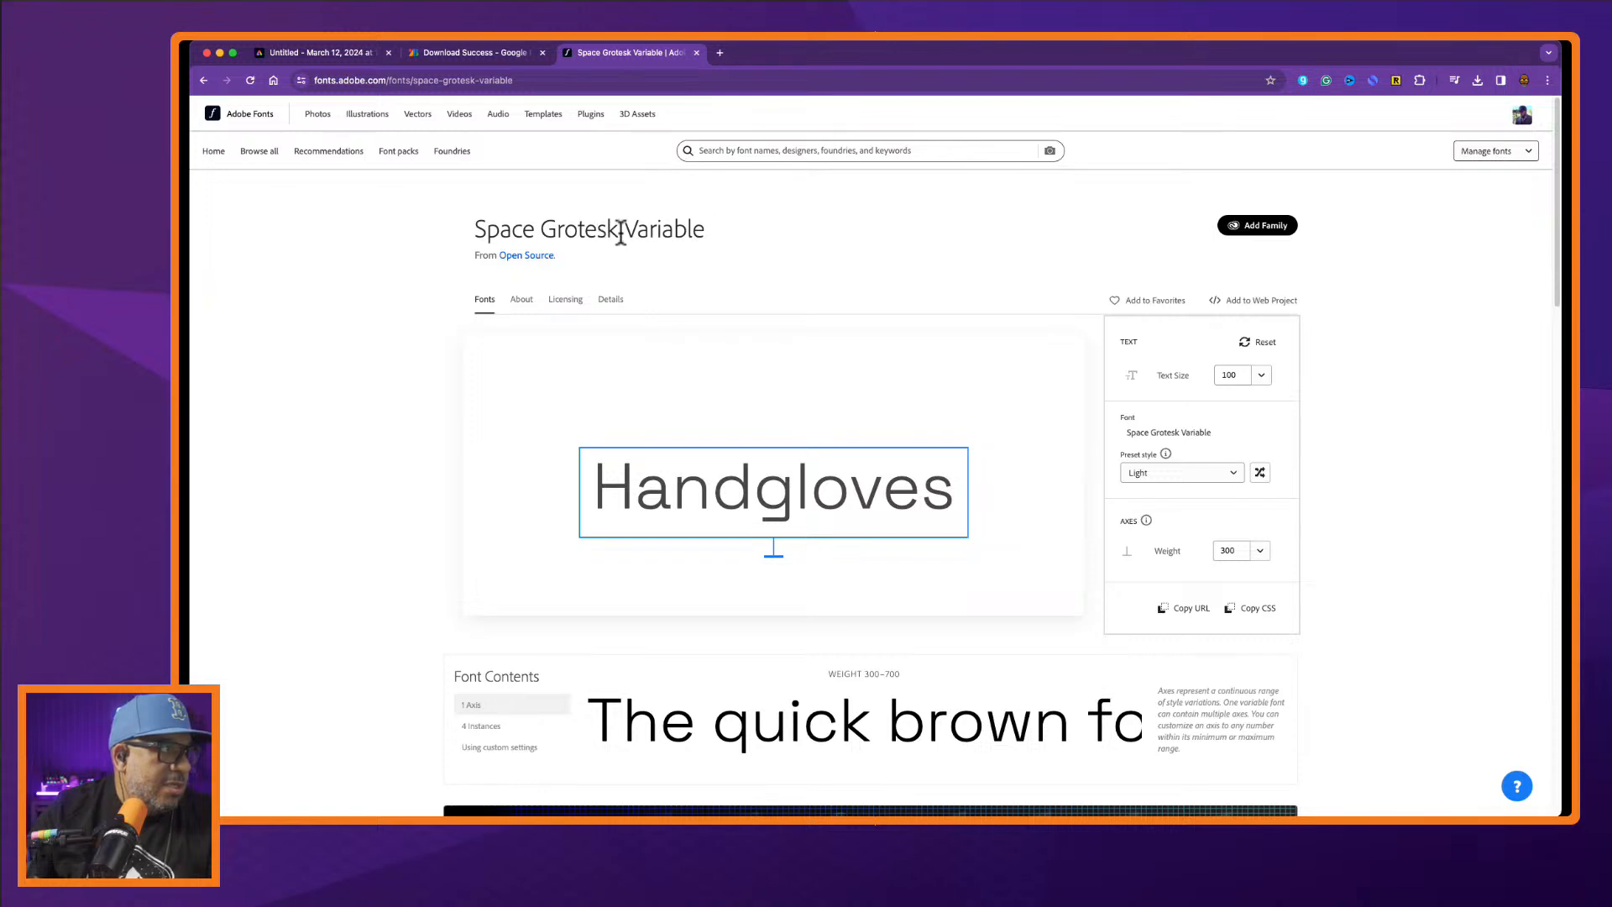
Copy "Space Grotesk" from the font page's title and use it as the search term on Adobe Fonts.
left_click_drag(621, 233, 453, 242)
key("super+c")
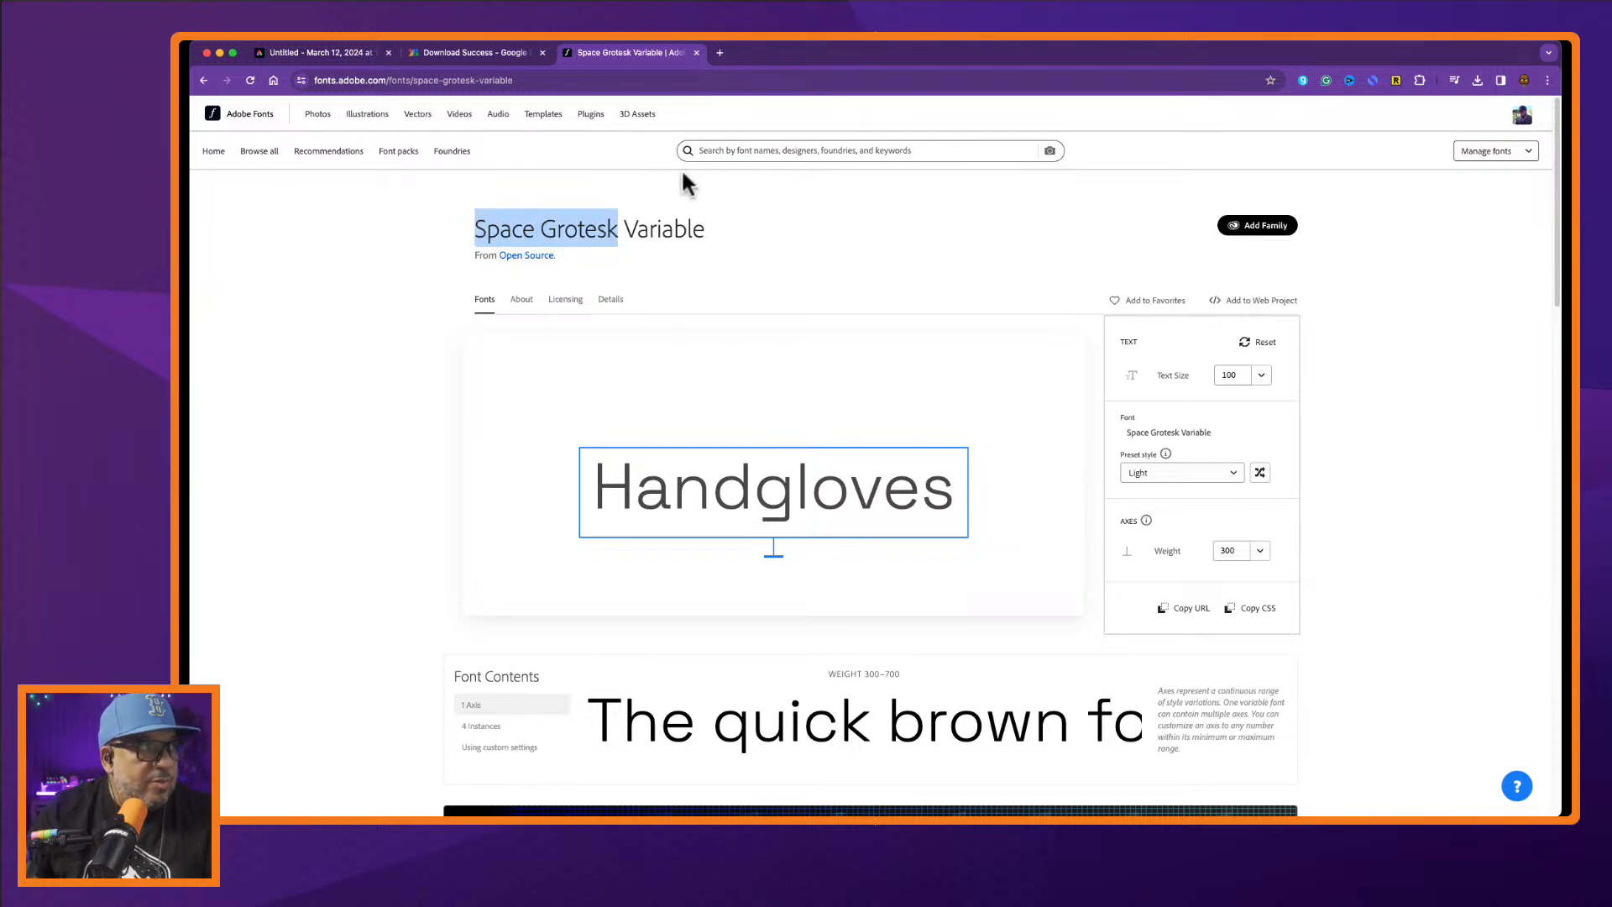
left_click(731, 151)
key("super+v")
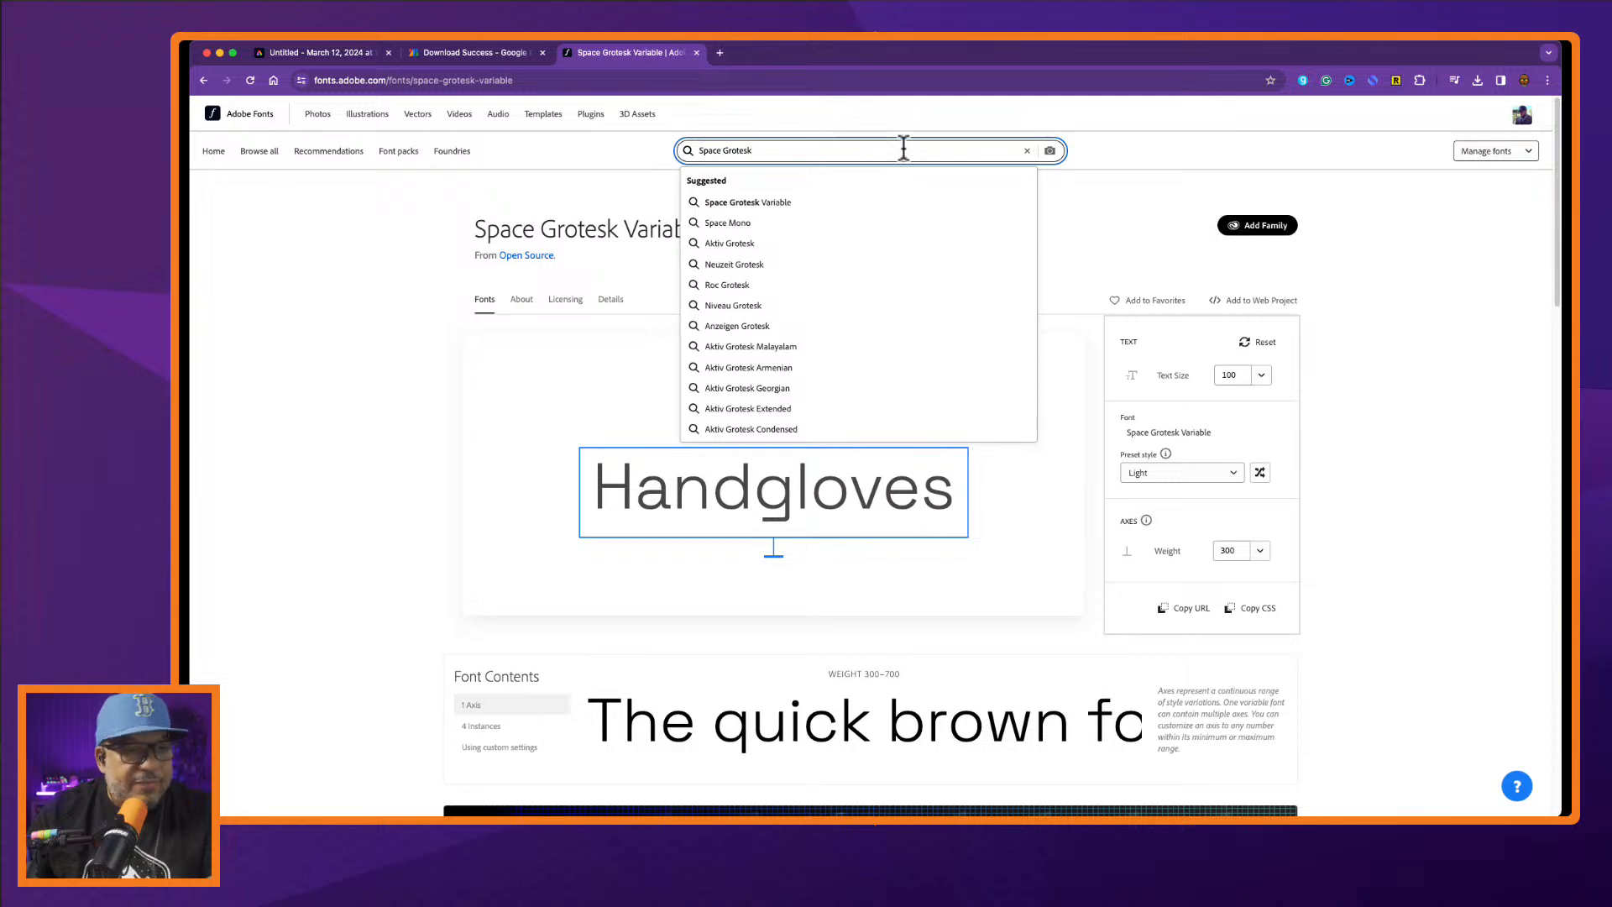
Search Adobe Fonts for Space Grotesk, add the Space Grotesk Variable family, and dismiss the confirmation.
key("Return")
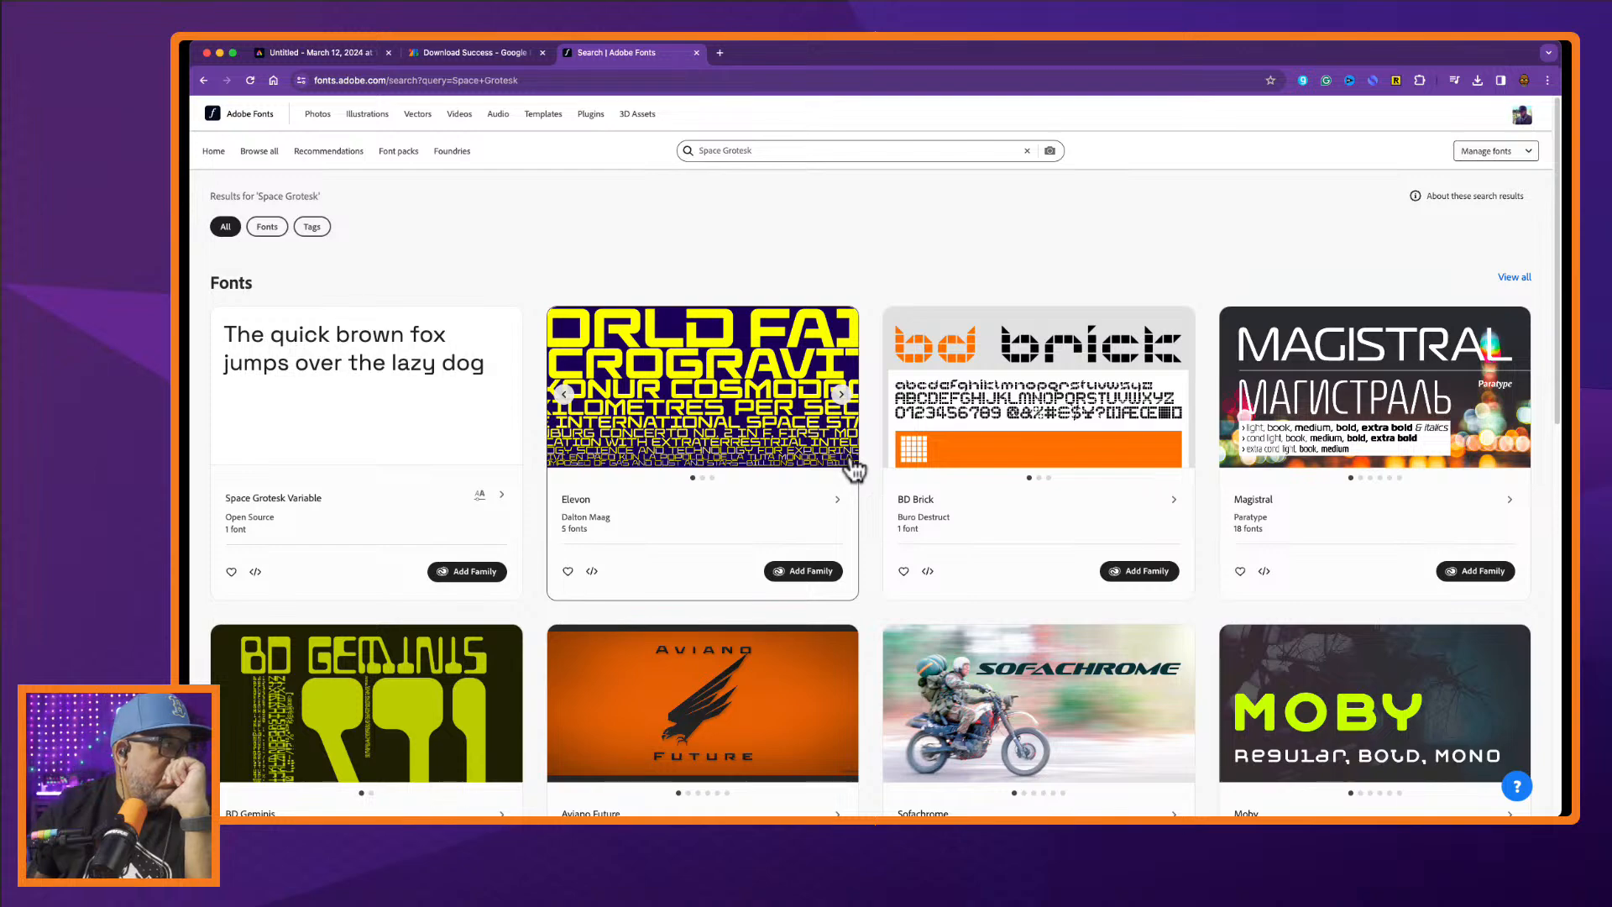
scroll(855, 472, "down", 1)
scroll(855, 471, "down", 5)
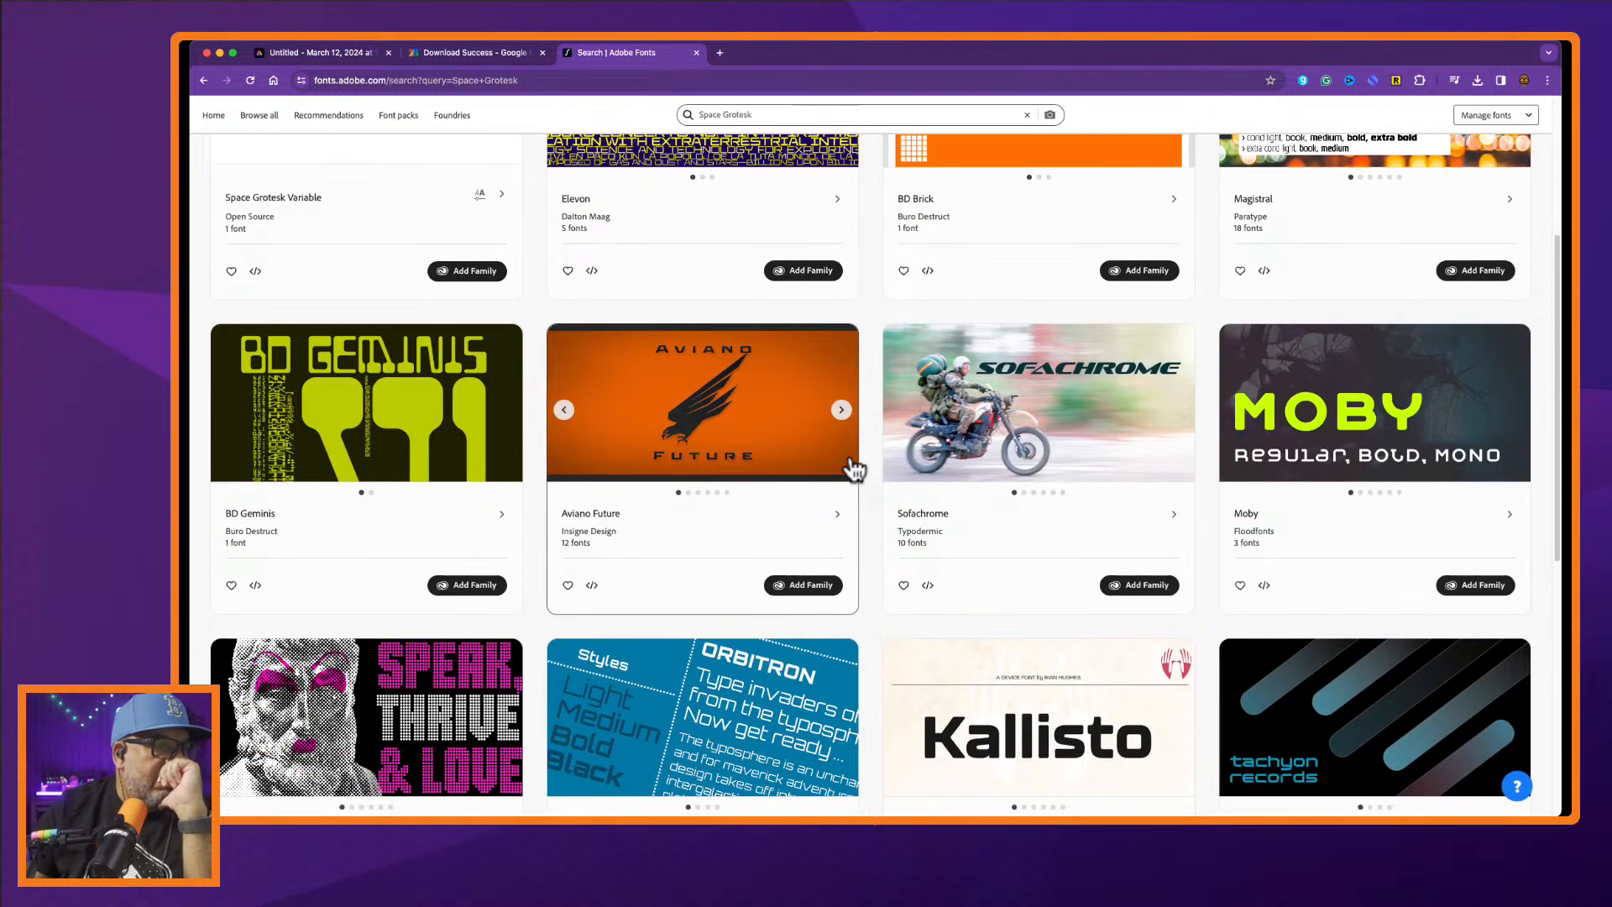
scroll(855, 470, "down", 3)
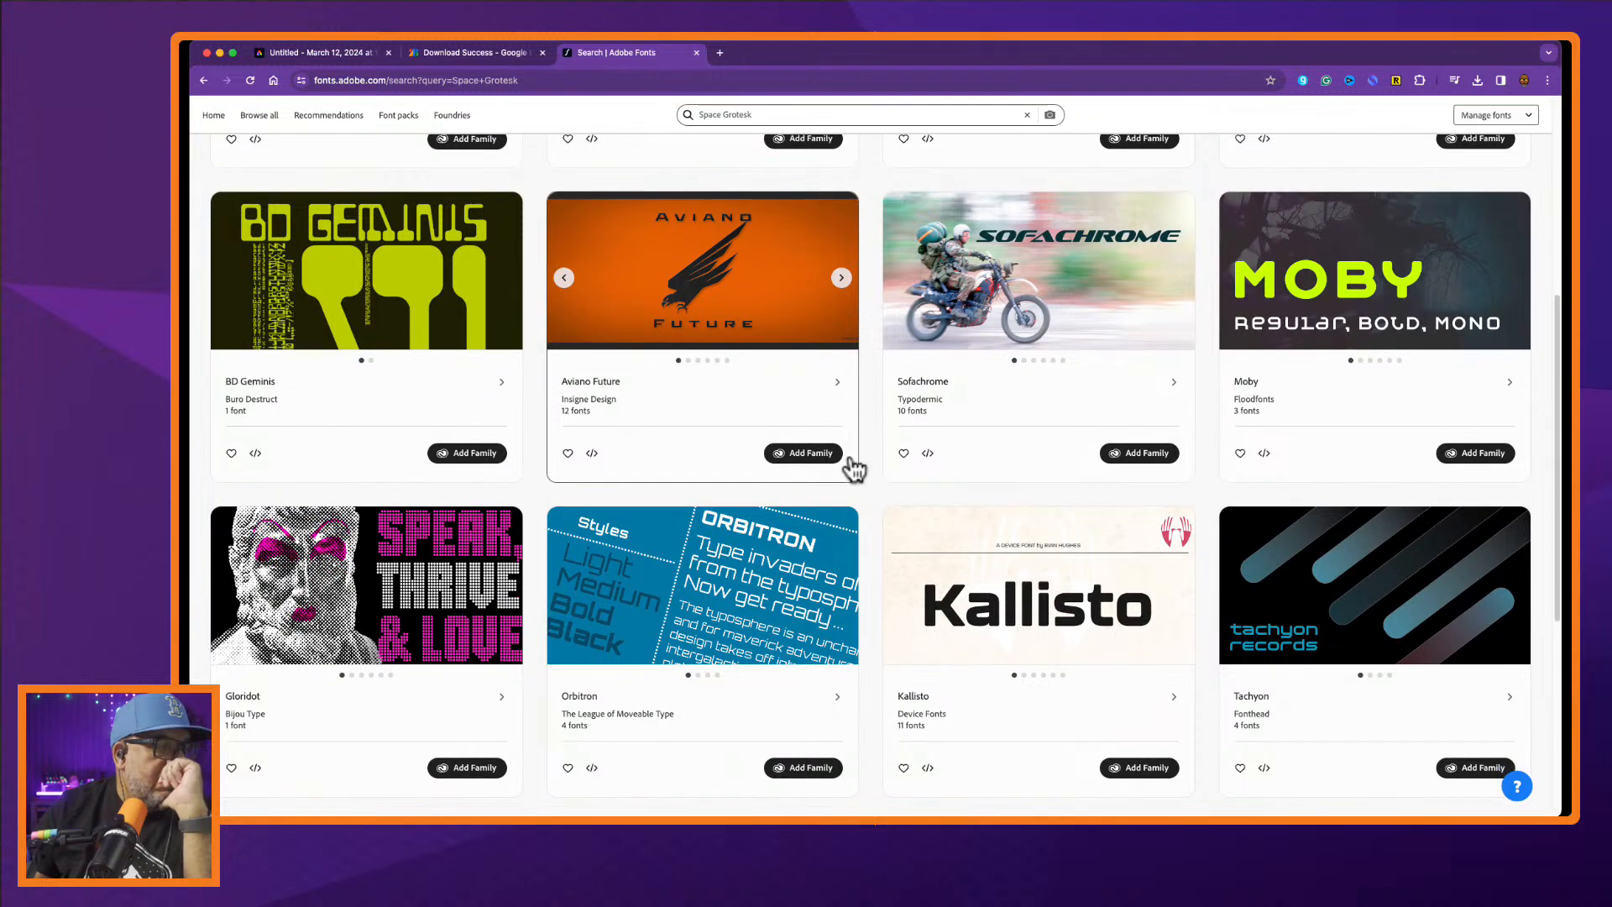
scroll(854, 470, "down", 8)
scroll(855, 471, "up", 10)
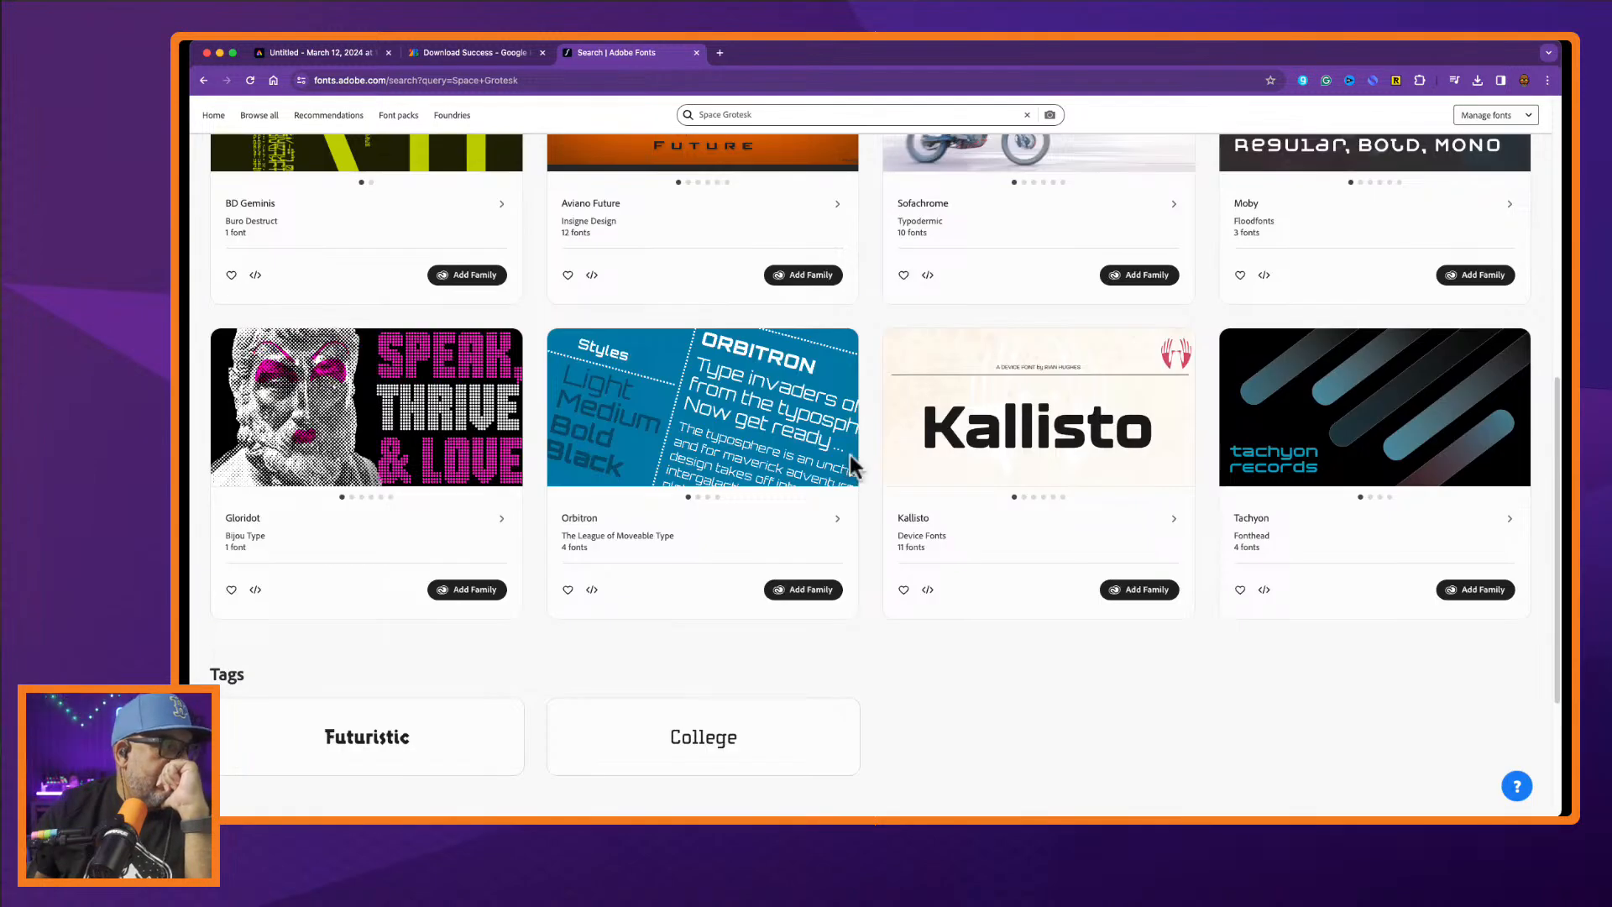
left_click(472, 233)
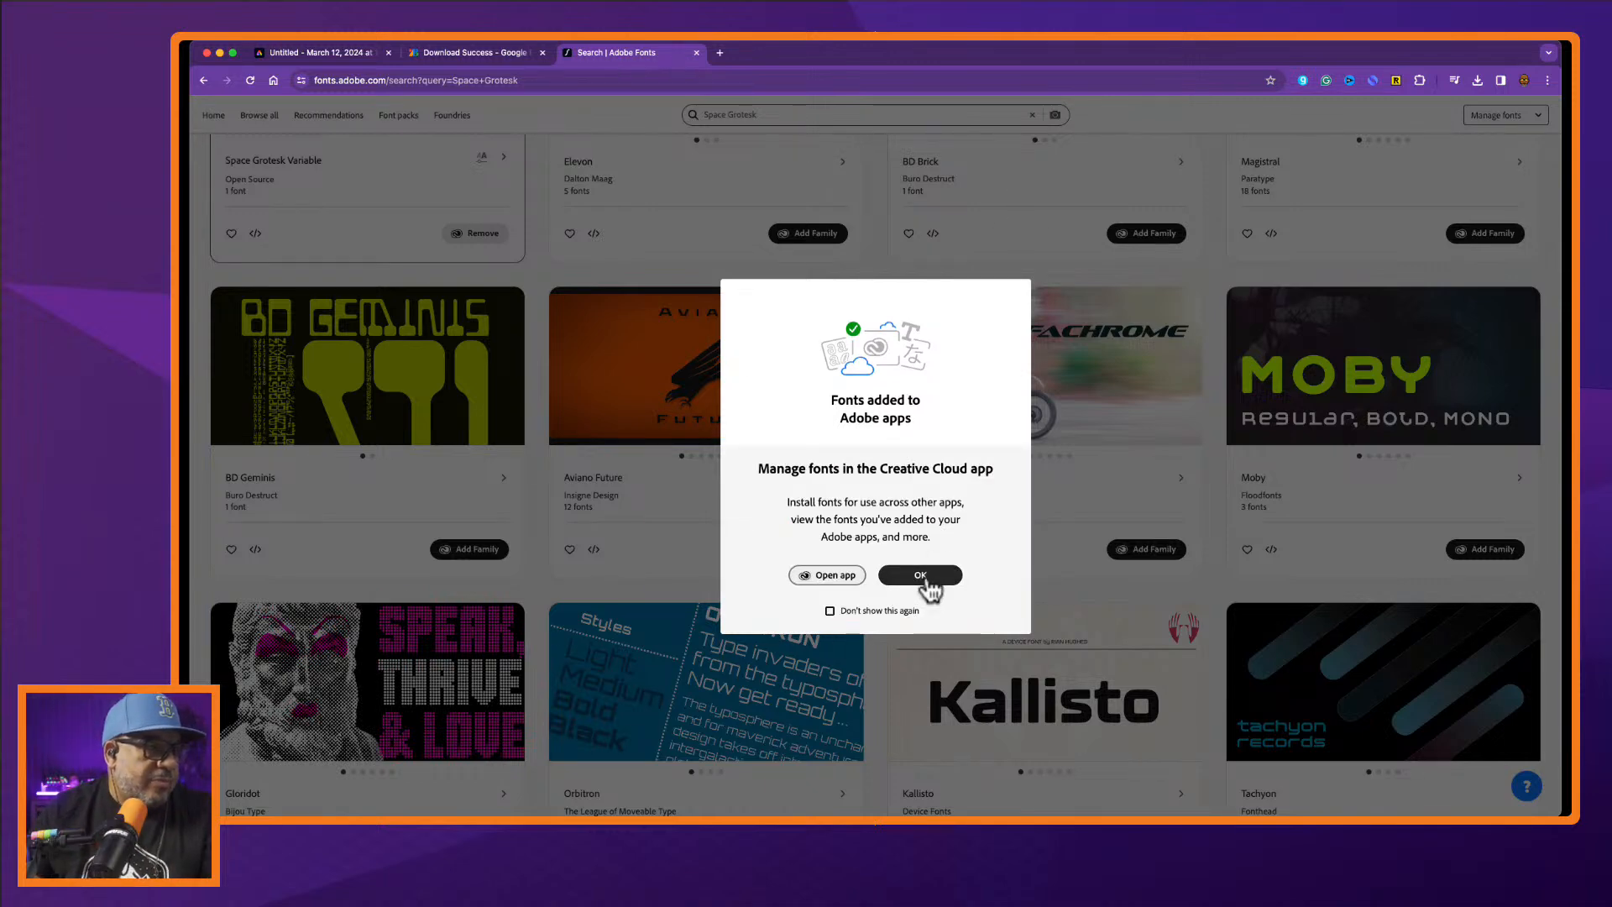
left_click(924, 577)
Search Adobe Fonts for "thunder" and look through the matching font families.
triple_click(863, 117)
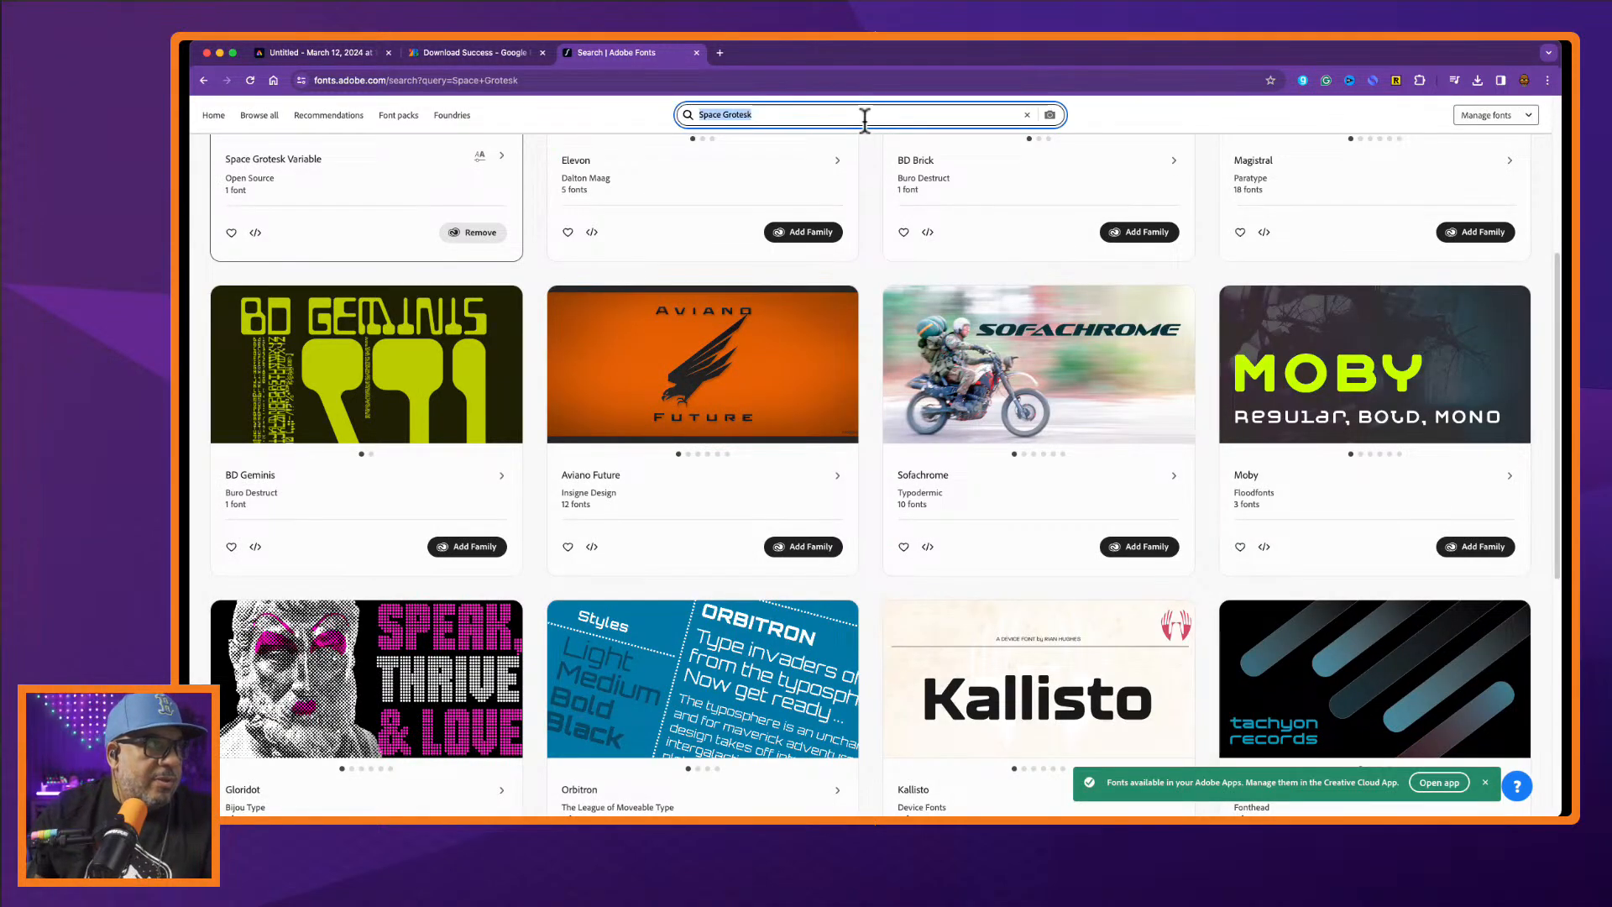
type("thunder")
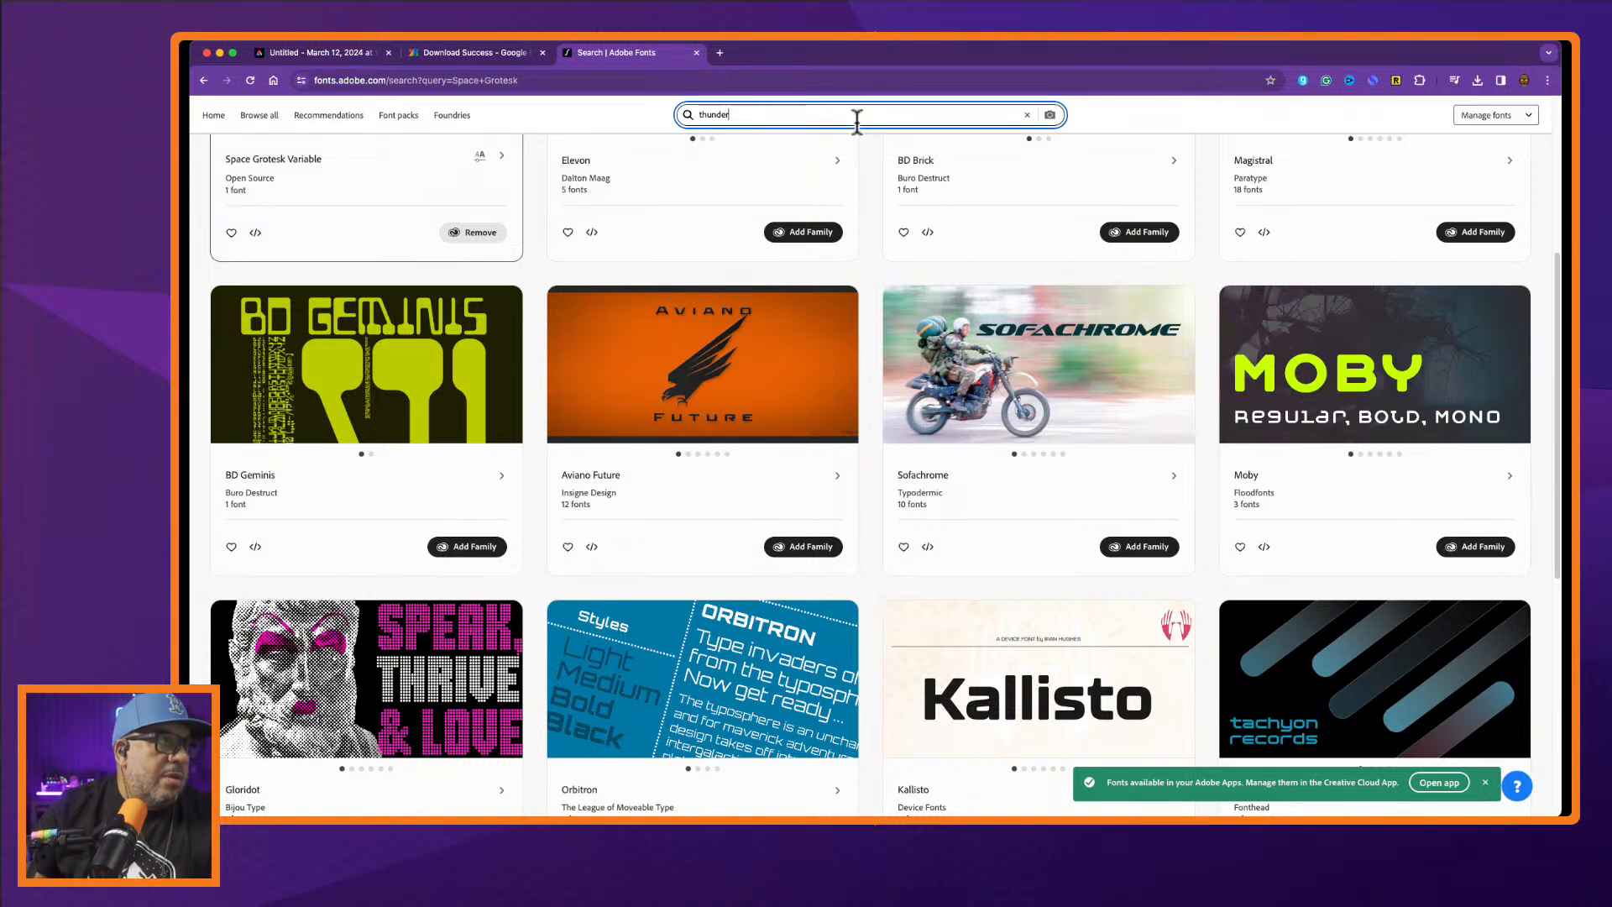
key("Return")
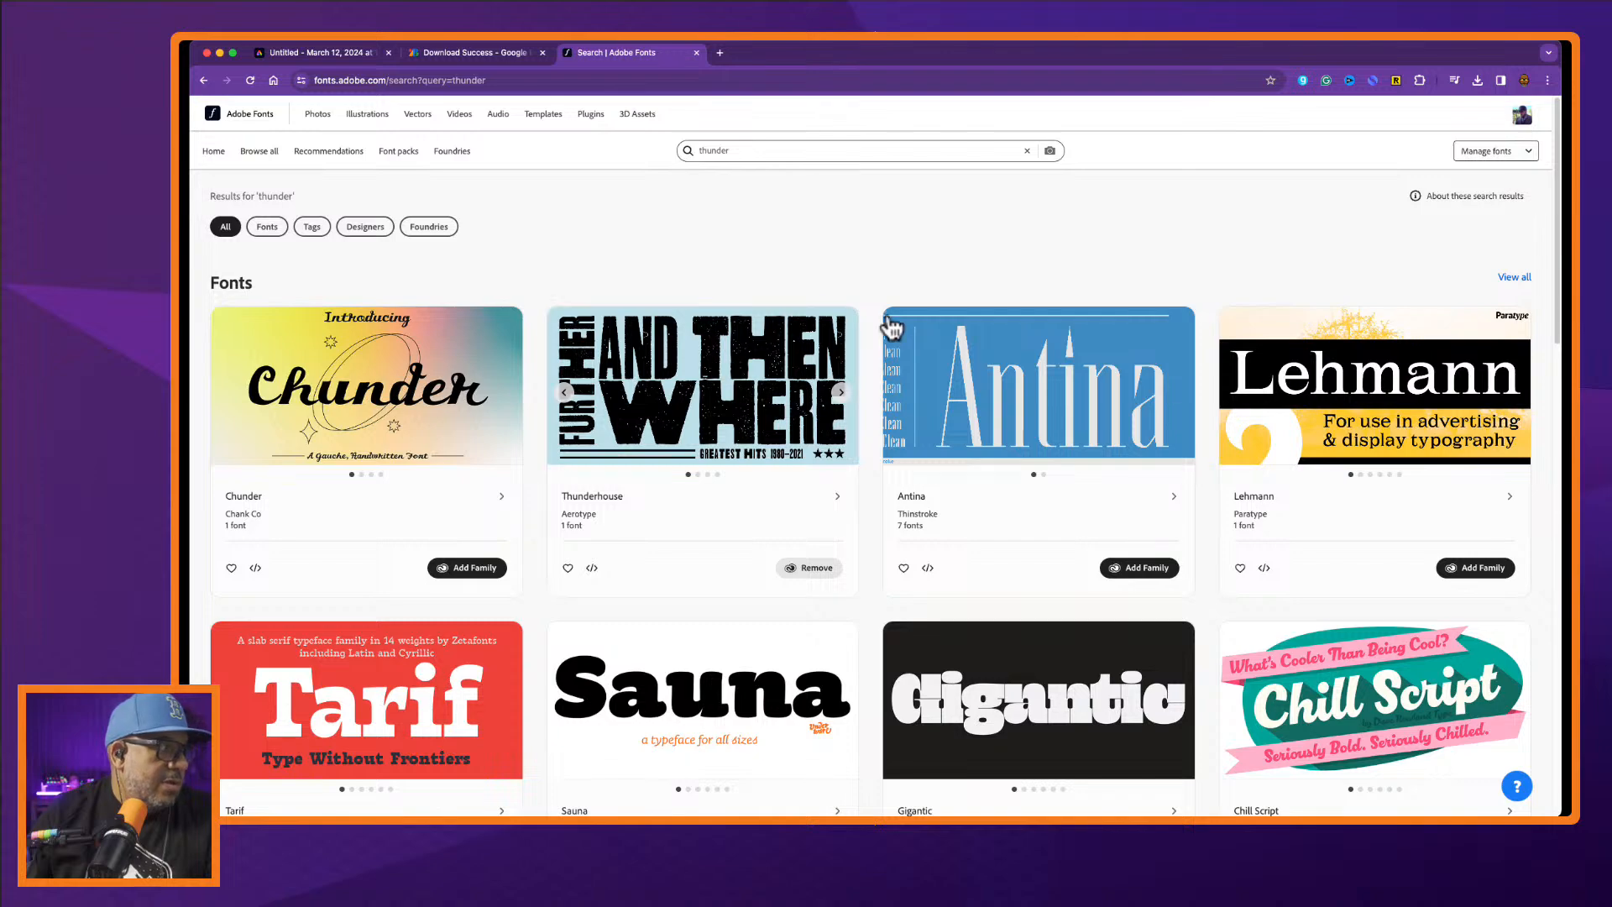
scroll(911, 326, "down", 4)
scroll(907, 324, "down", 3)
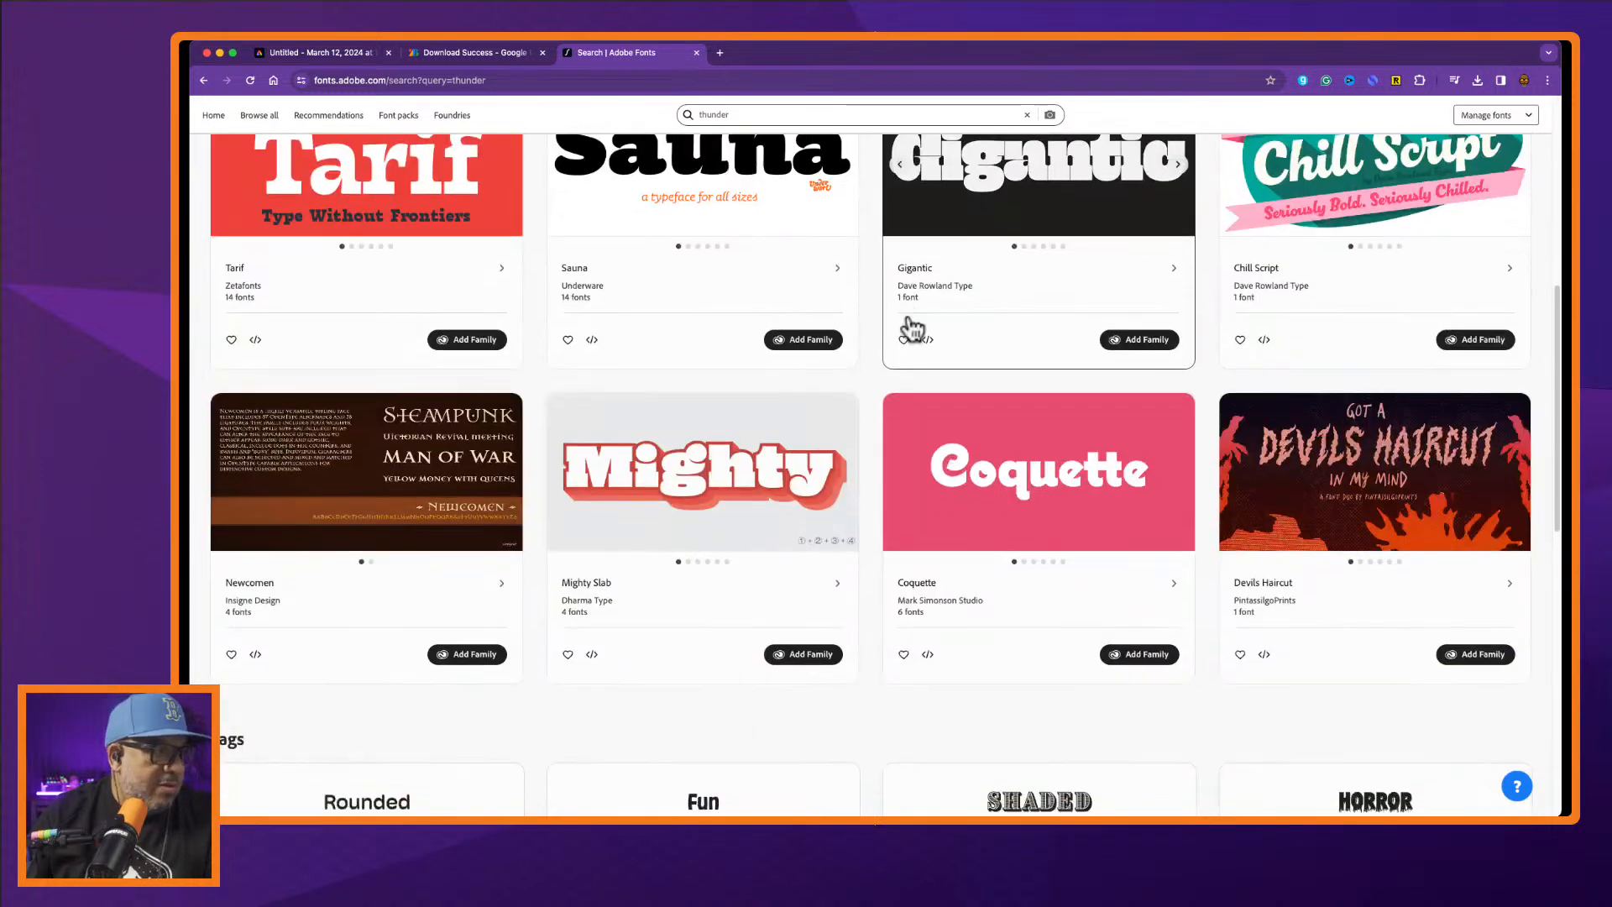
scroll(907, 324, "up", 8)
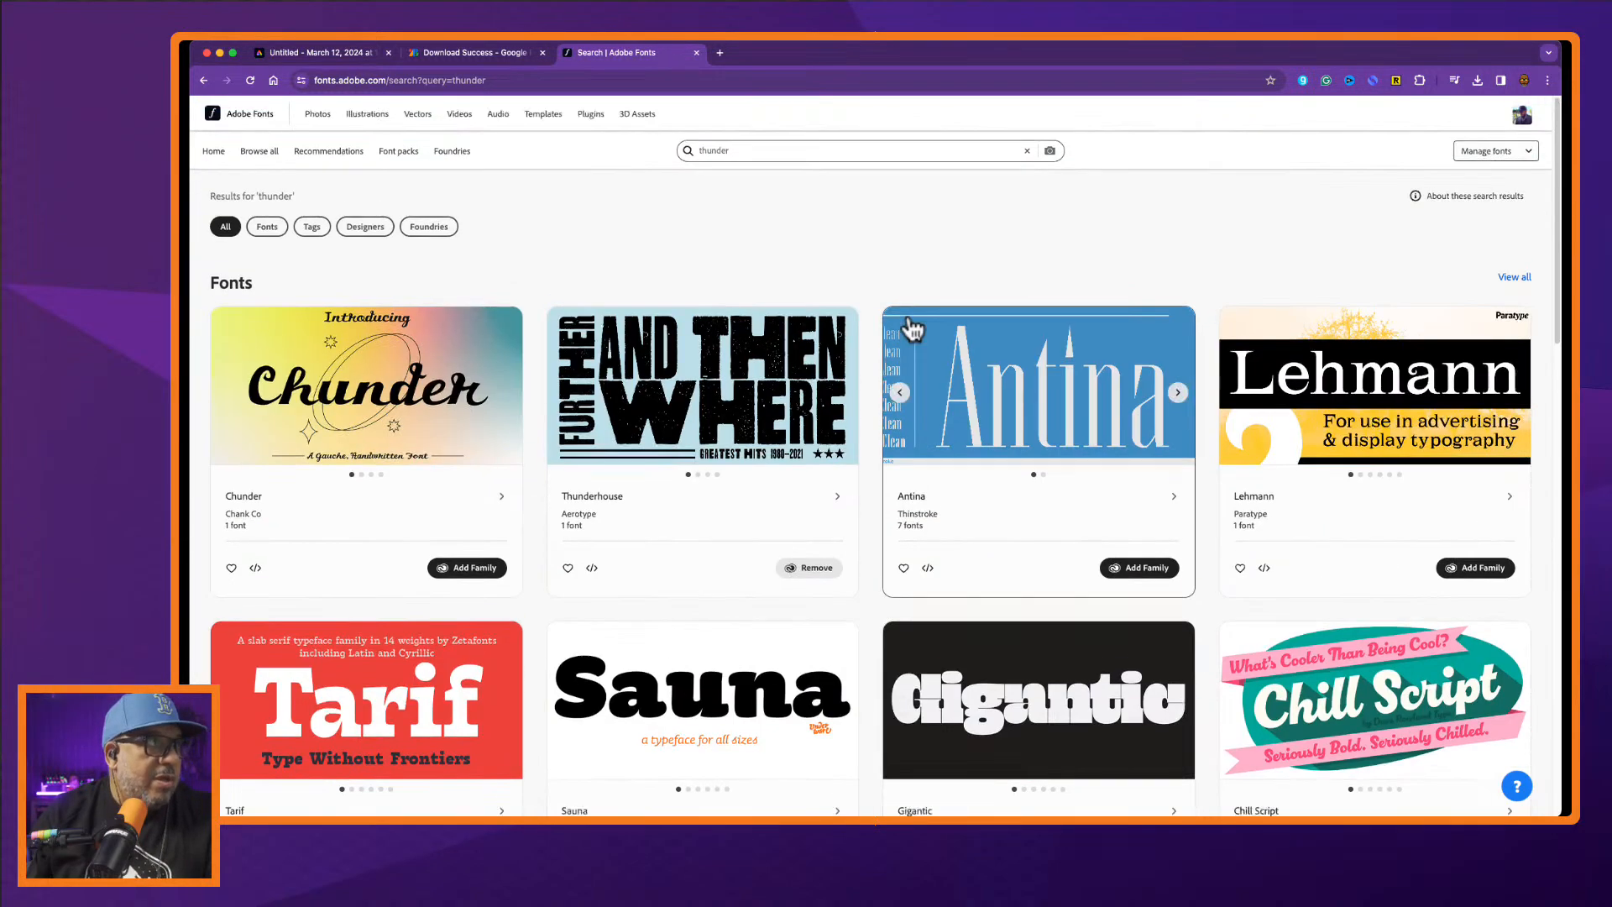
Switch to the Adobe Express design, reopen the Ecamm brand's font picker, and examine the full recent and uploaded font lists.
left_click(312, 53)
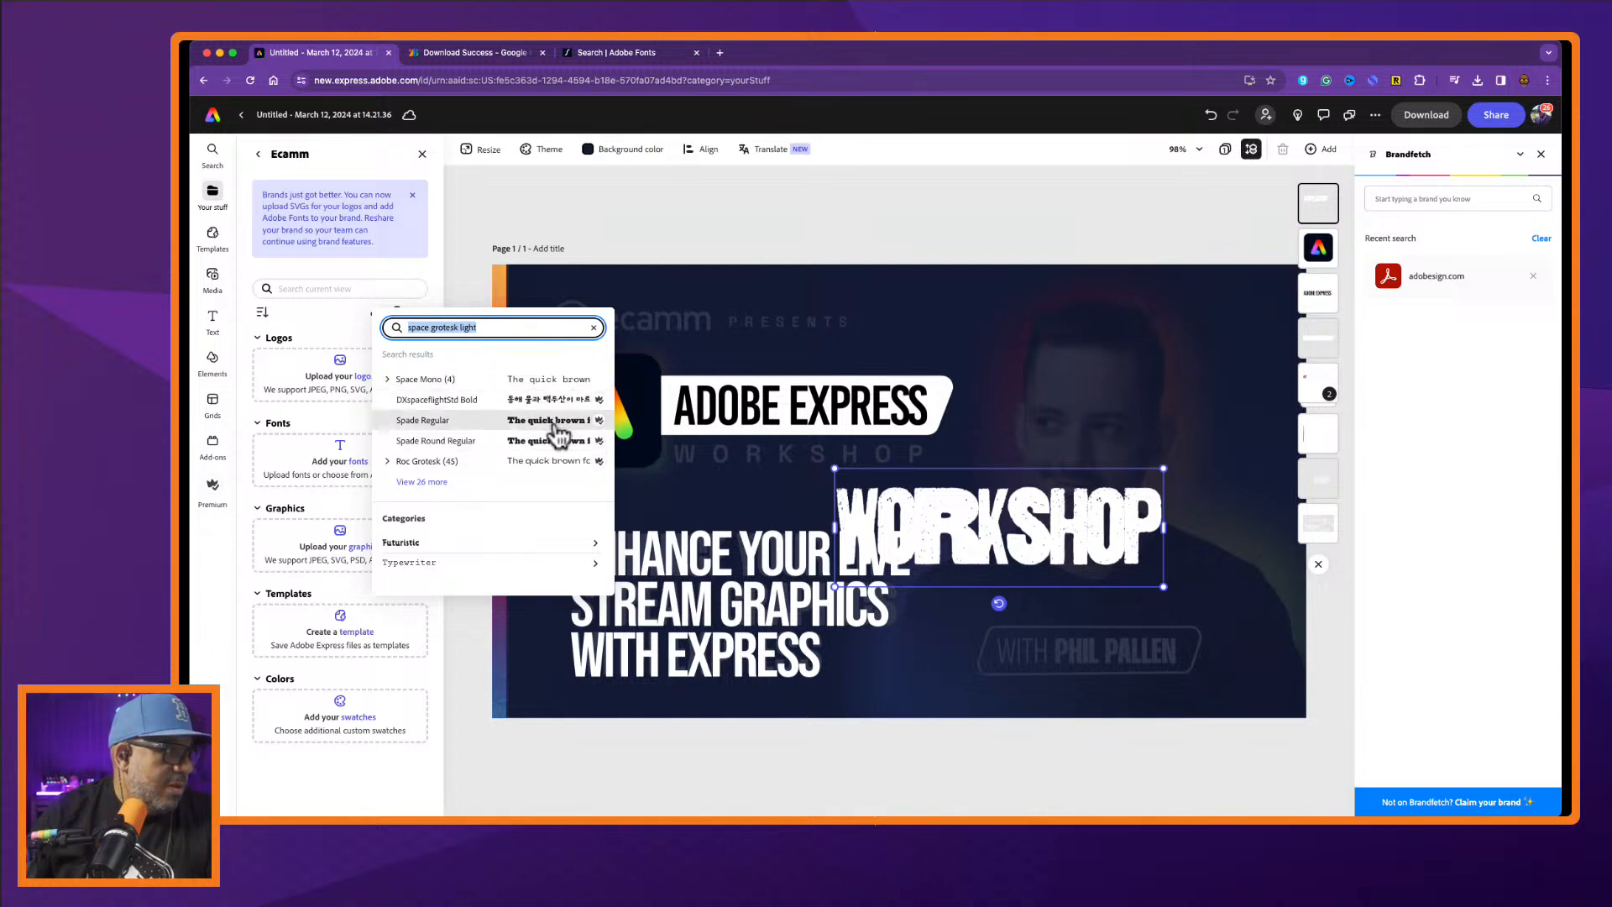
left_click(312, 330)
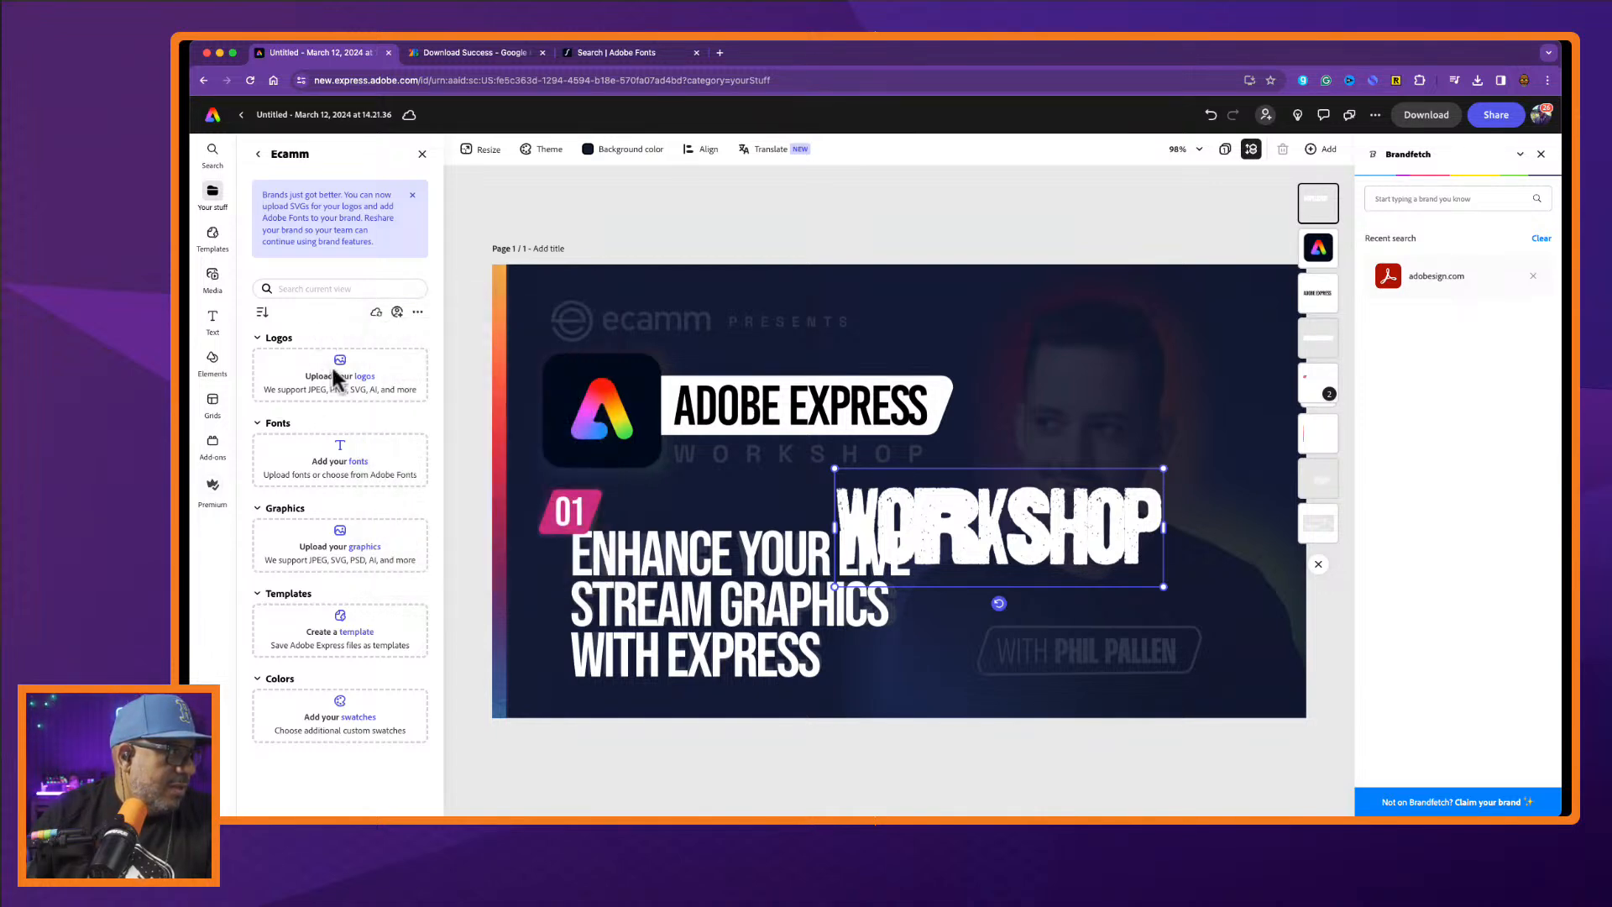
left_click(360, 464)
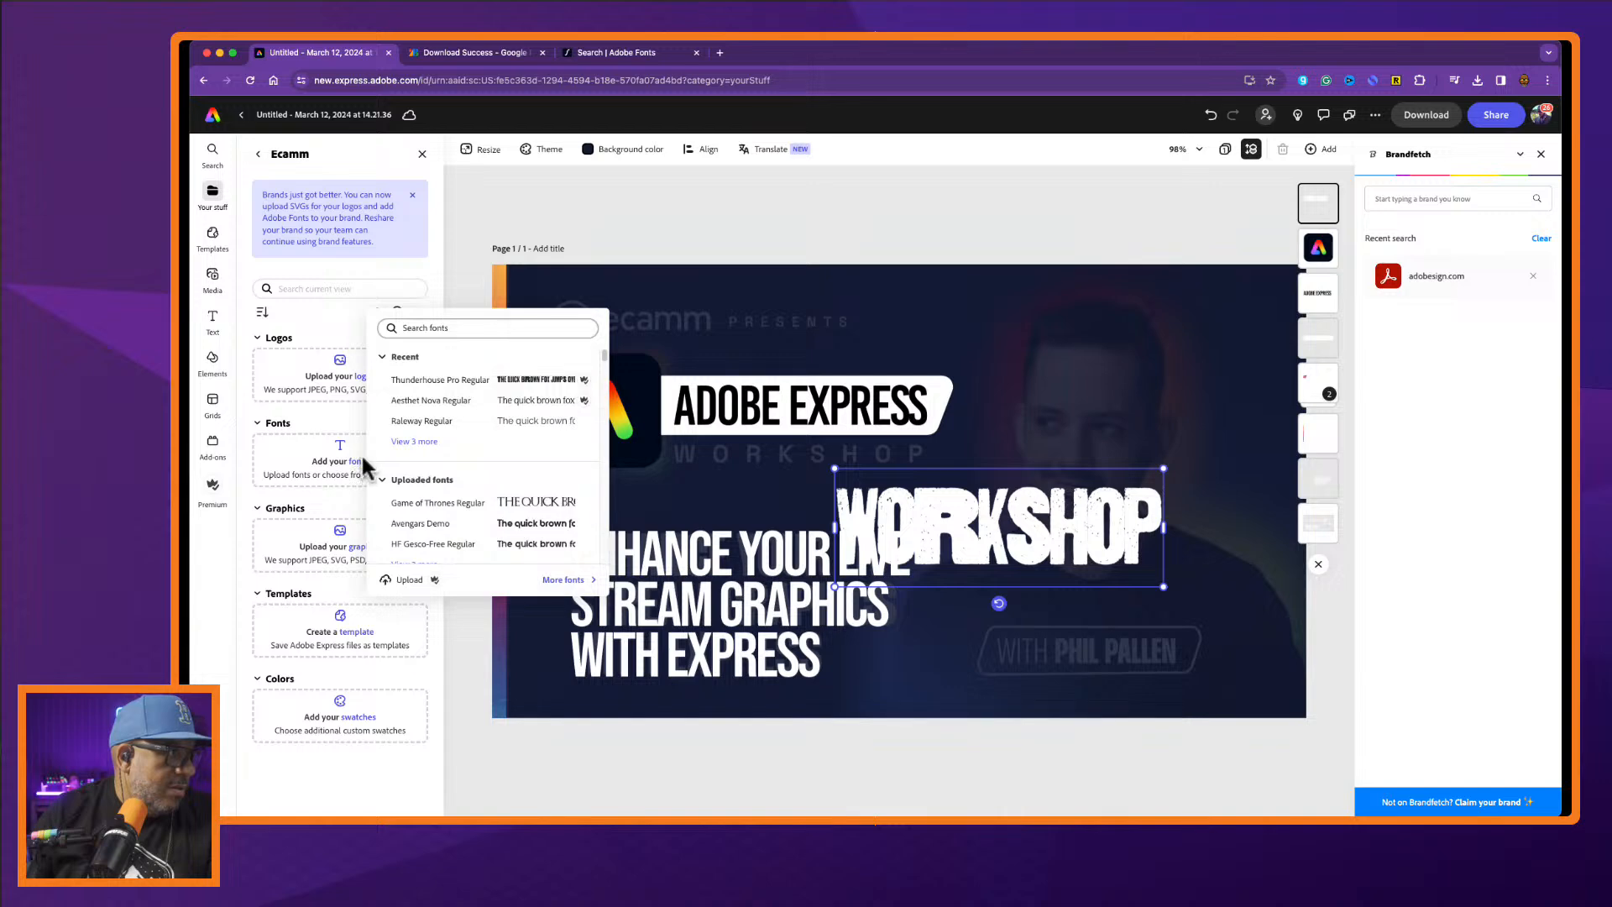
left_click(446, 444)
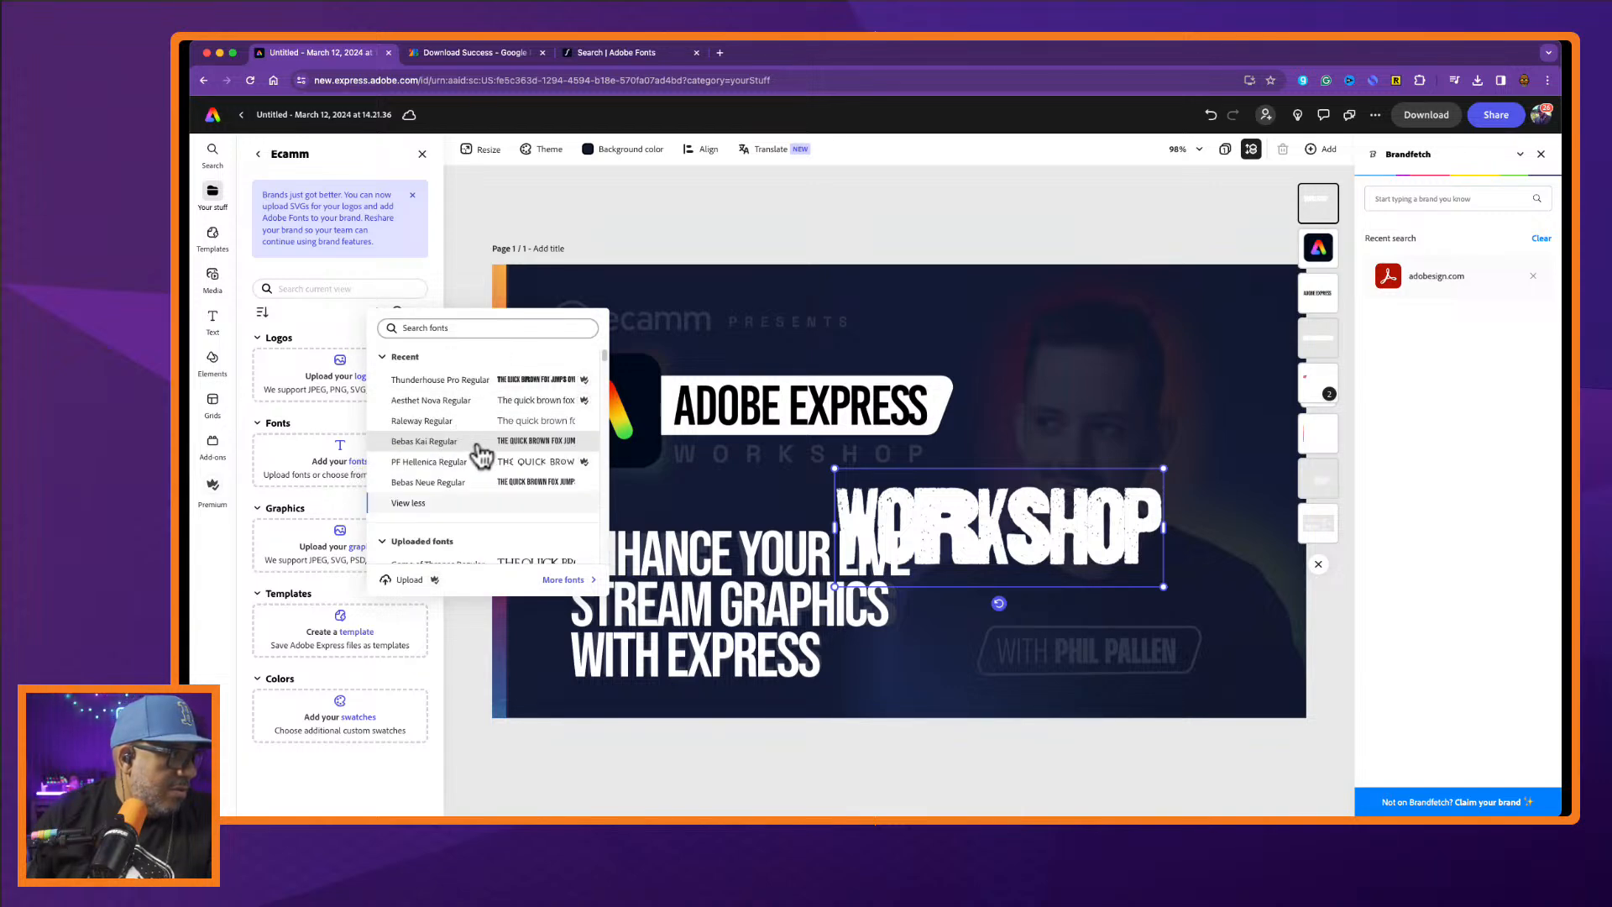
scroll(491, 502, "down", 2)
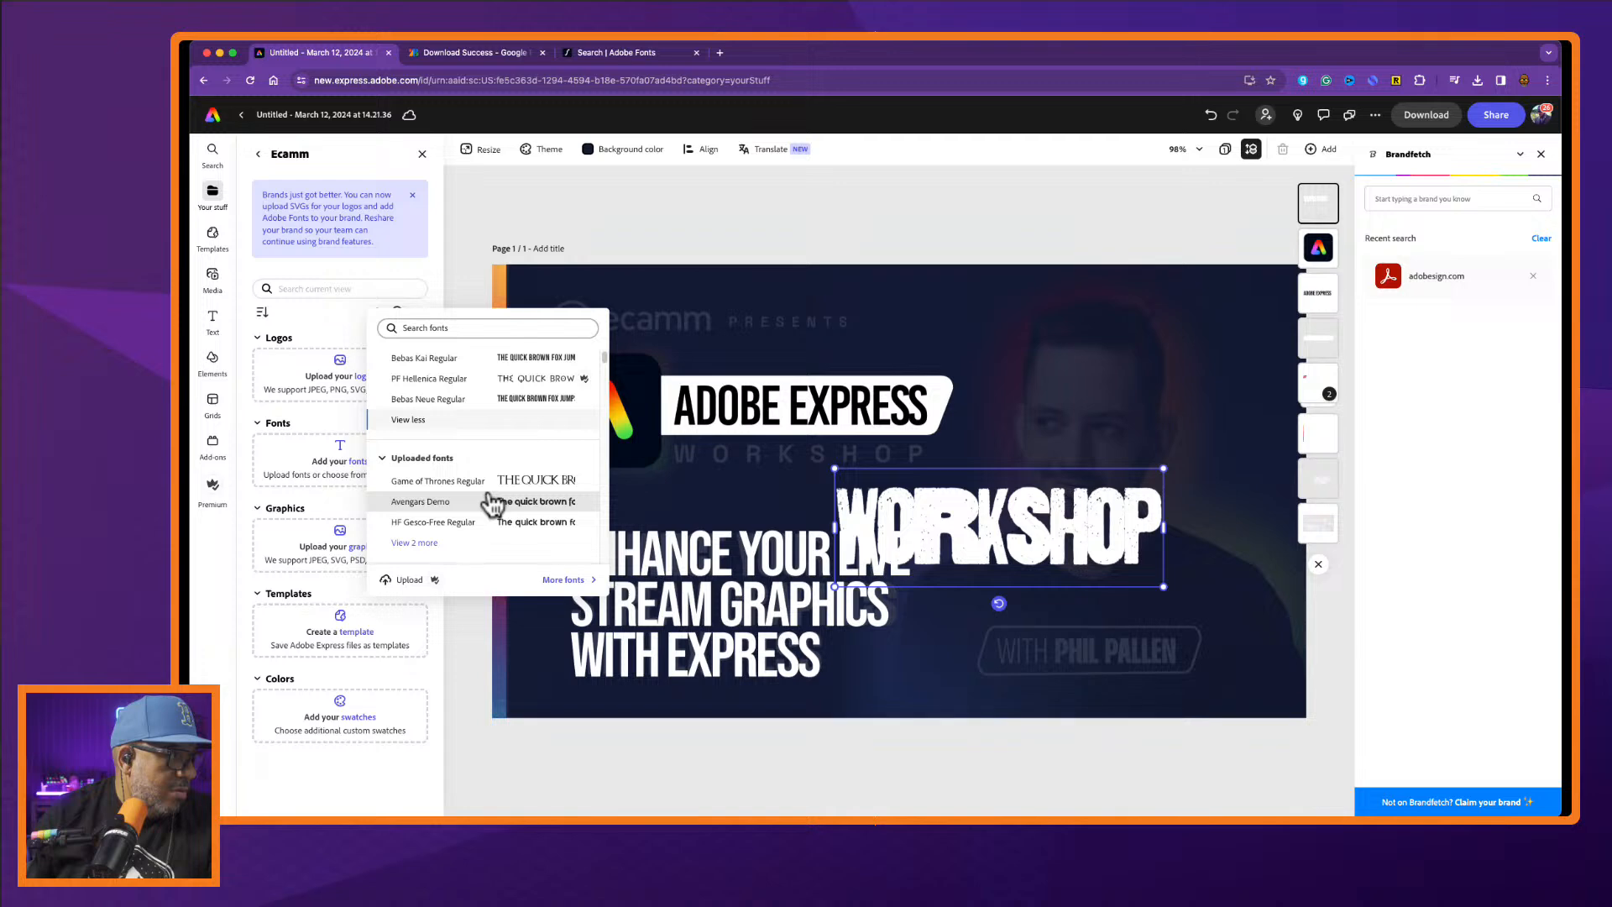
left_click(424, 543)
scroll(504, 499, "down", 2)
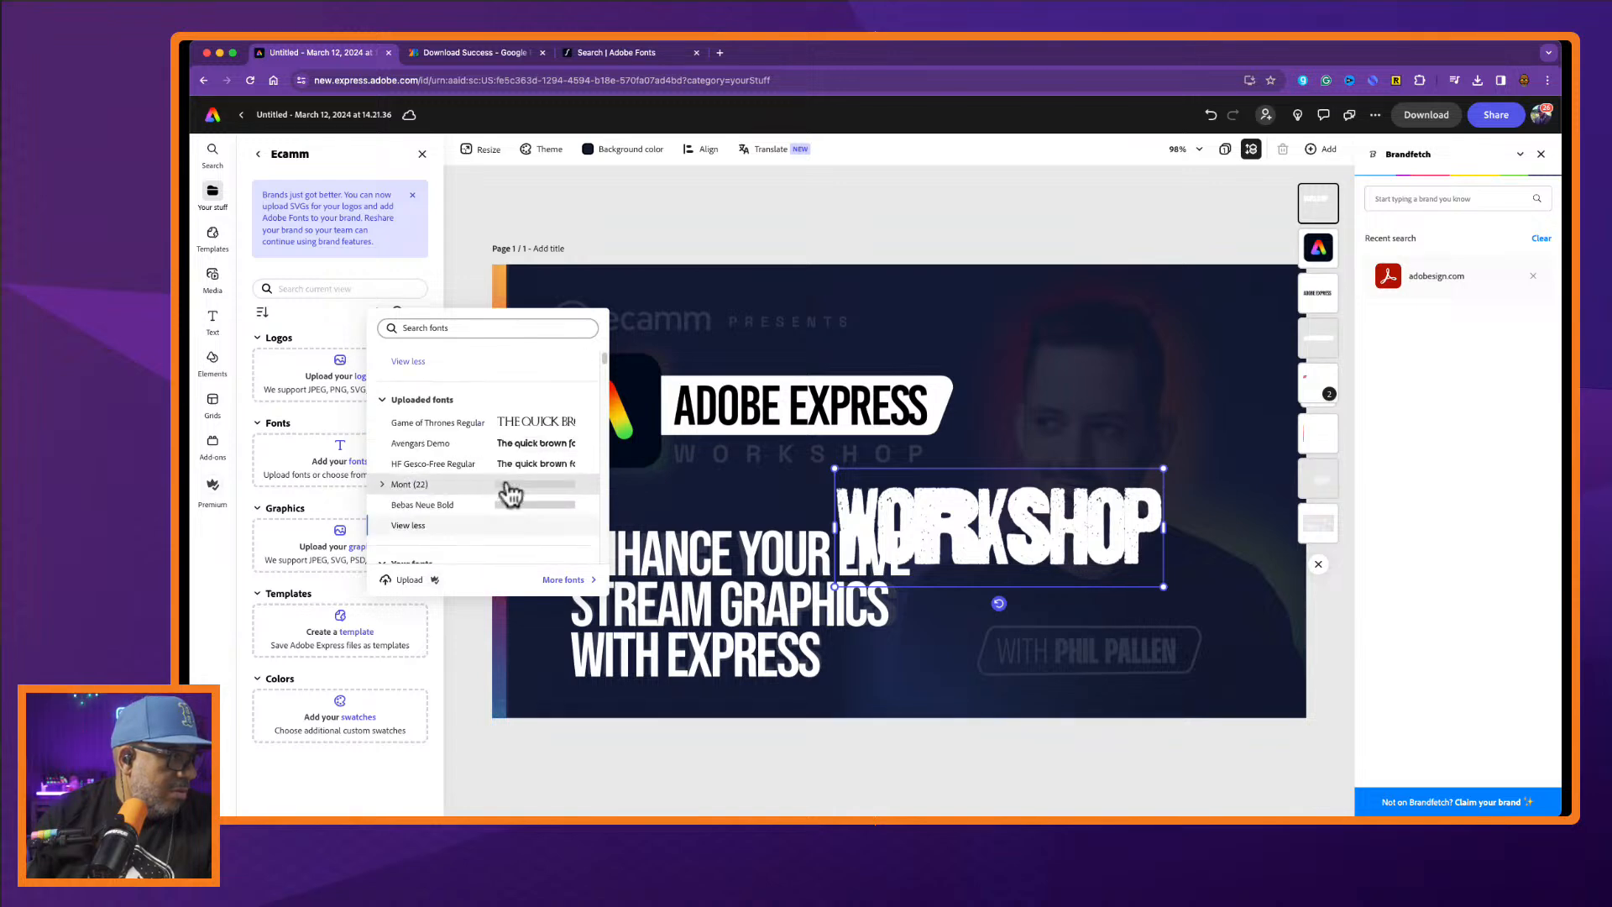
scroll(511, 494, "down", 1)
scroll(512, 493, "up", 3)
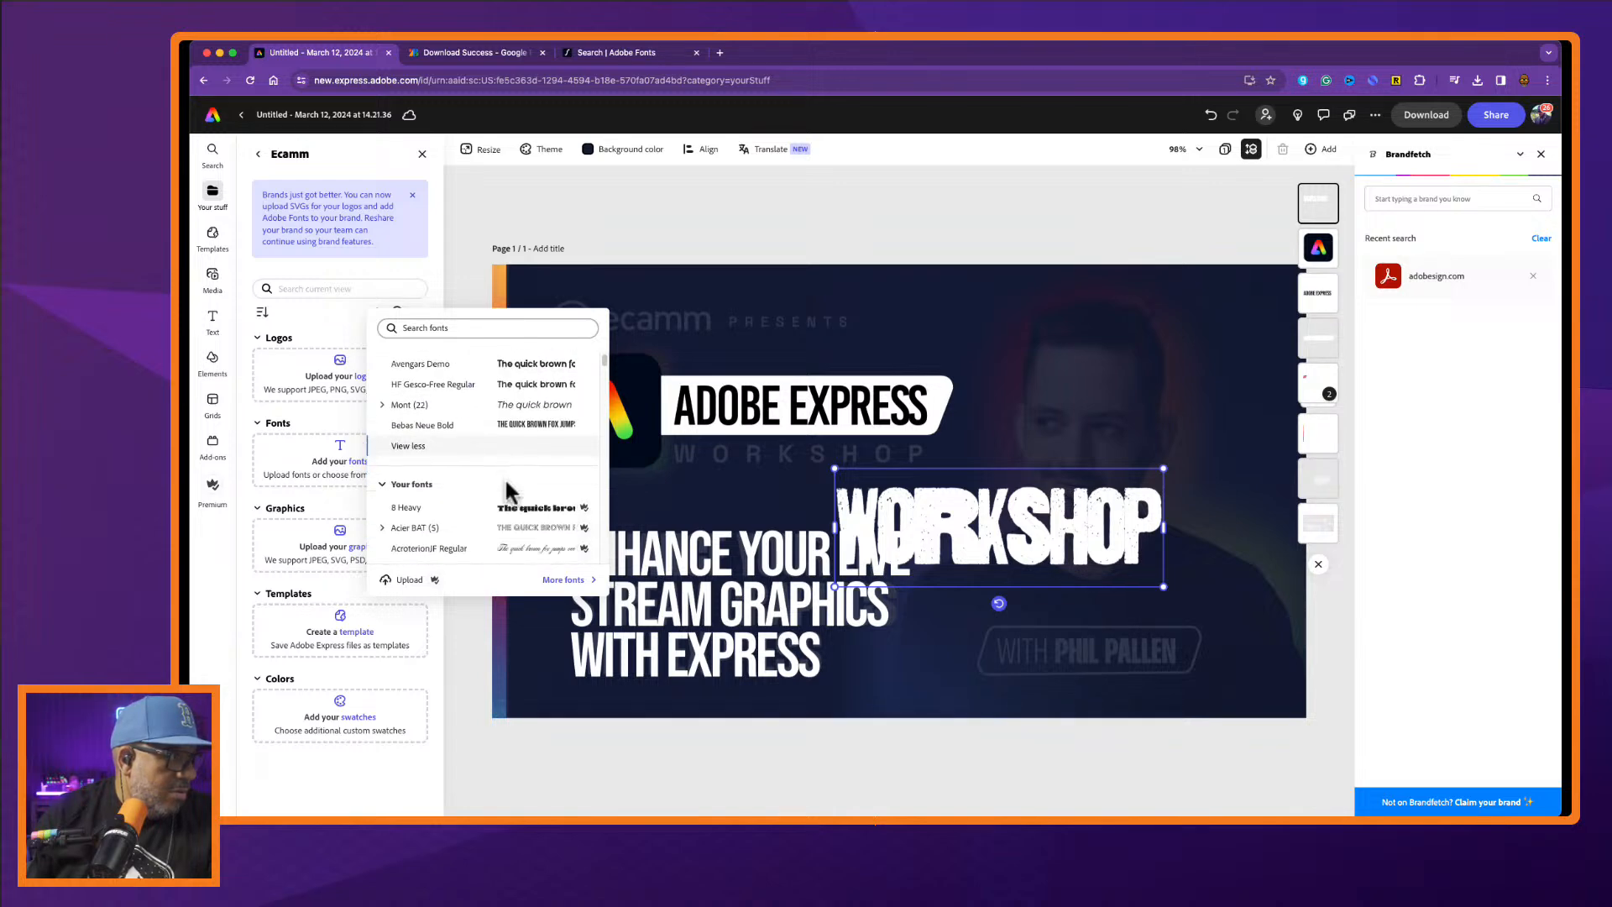
Search the Ecamm brand's font picker for "space grotesk", then close the picker.
left_click(497, 327)
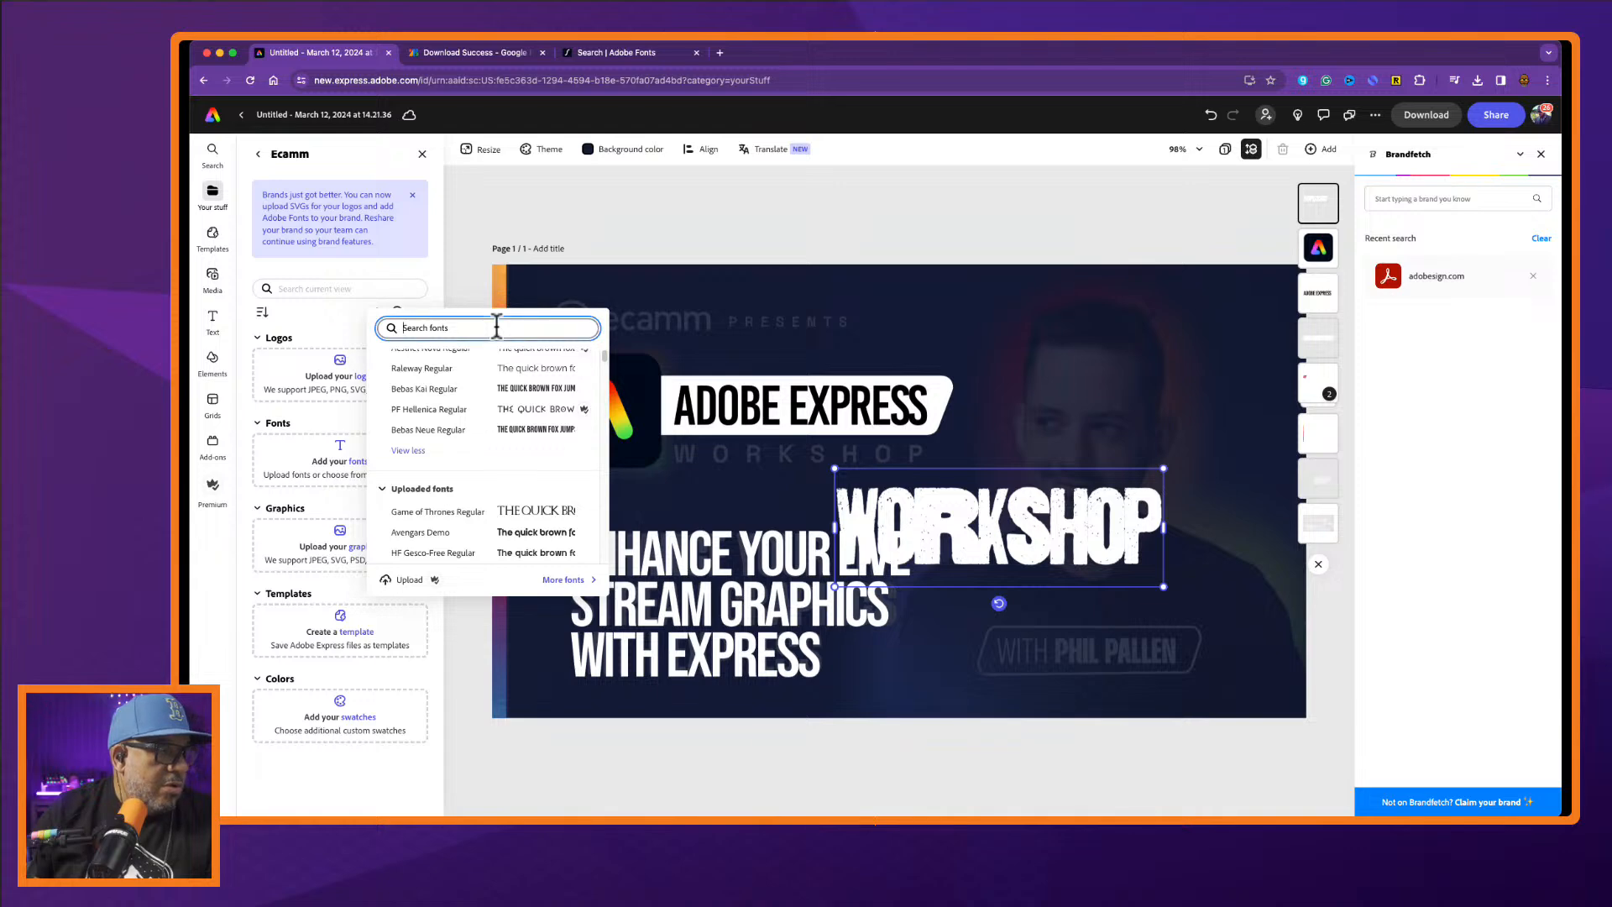
type("spa")
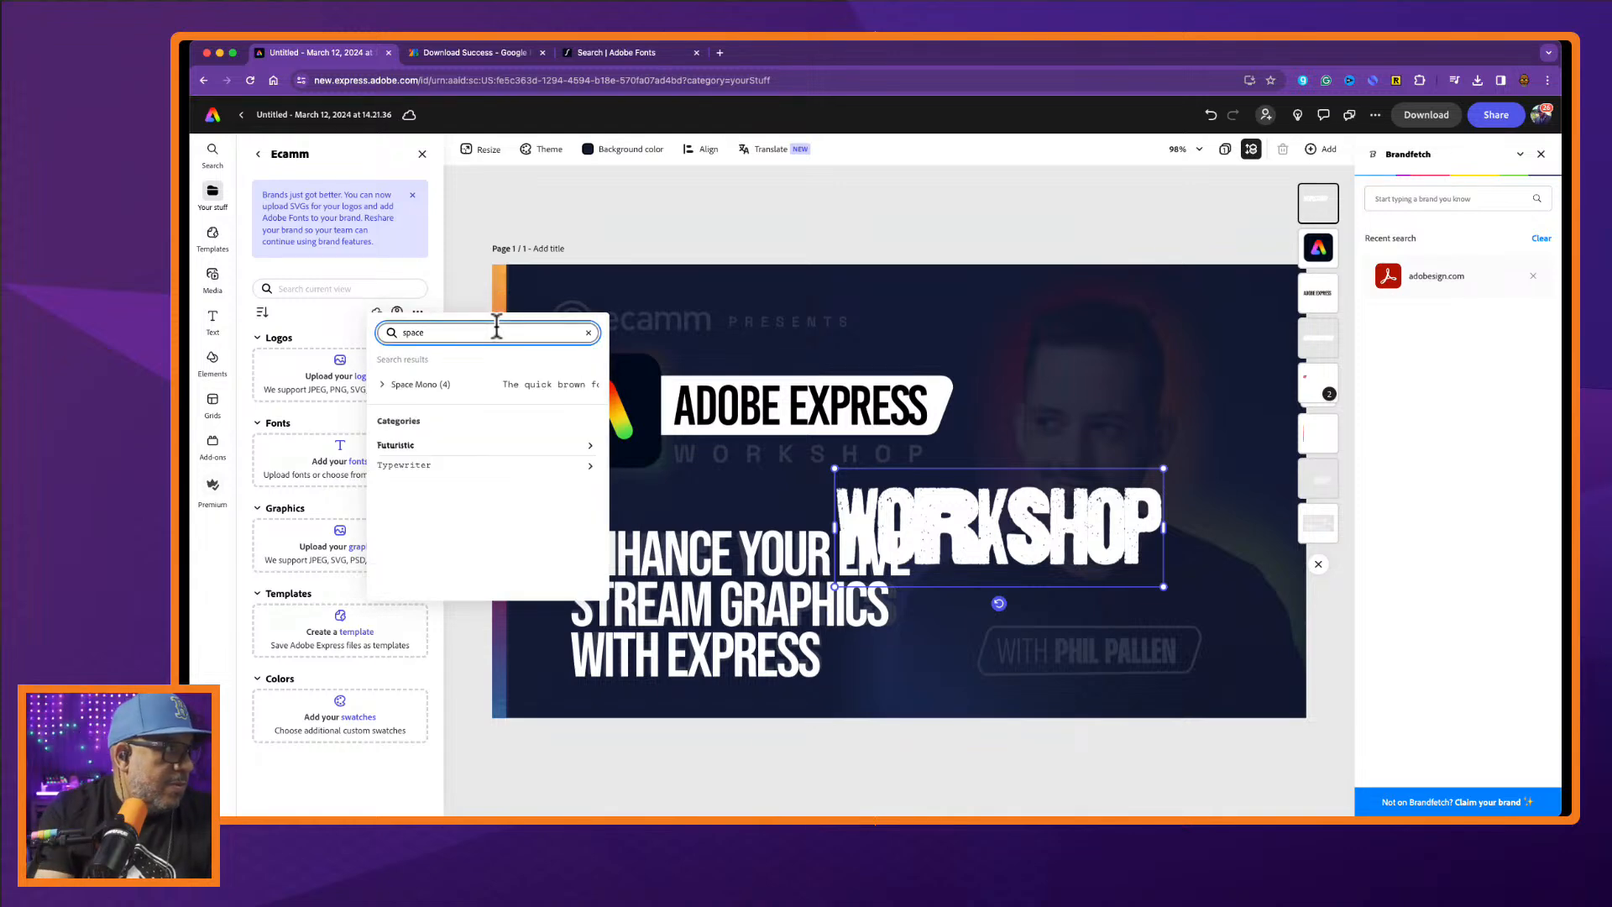
type("ce ")
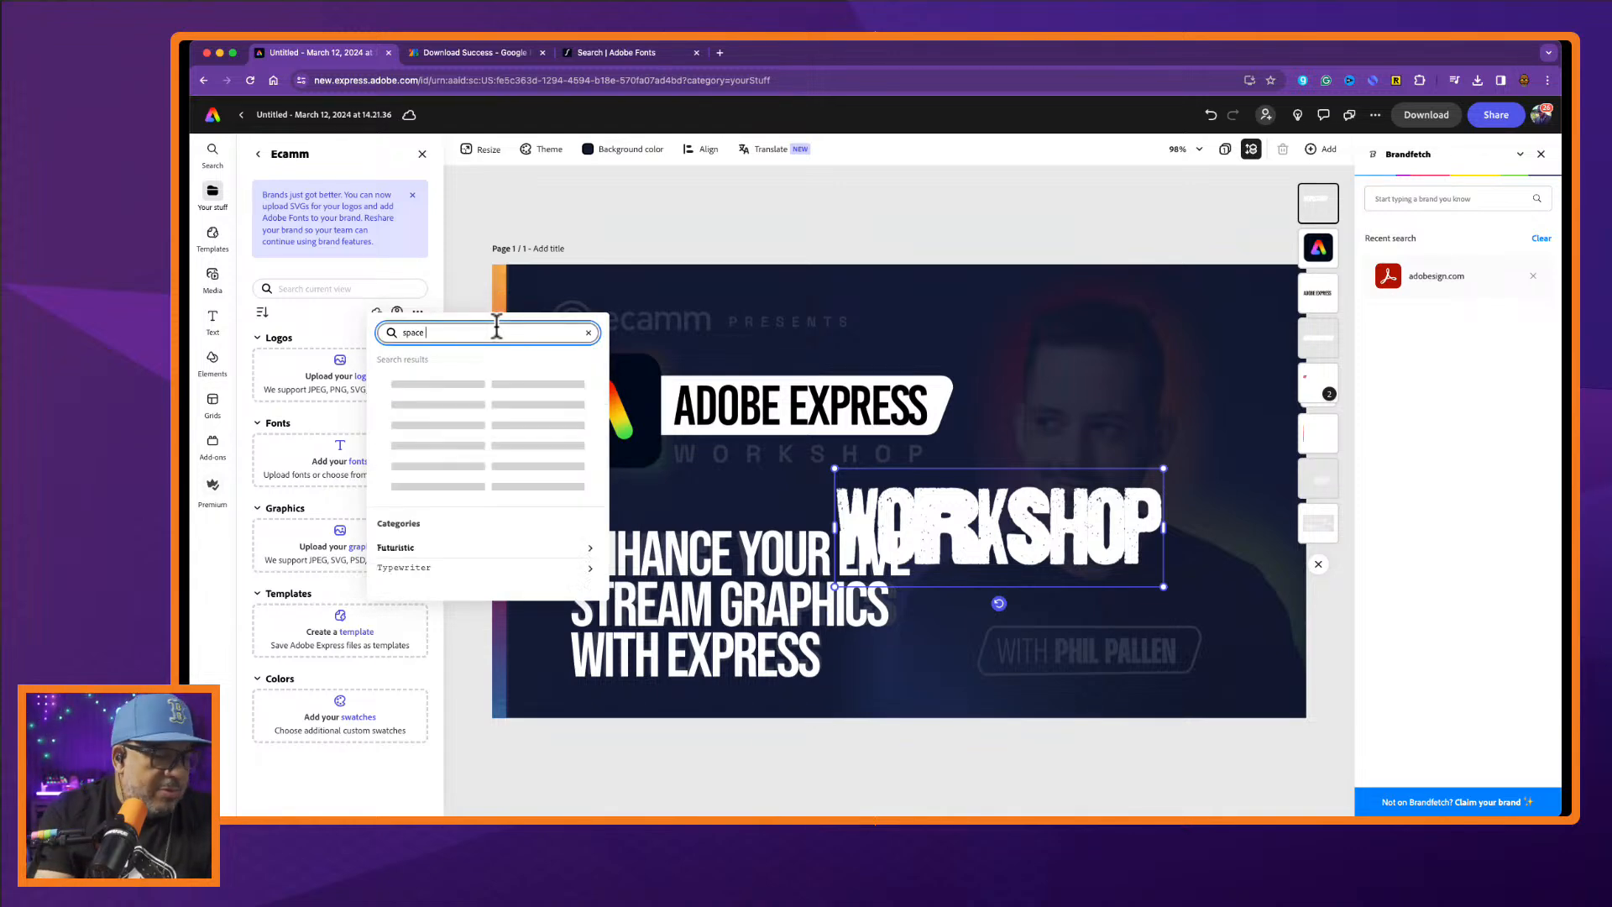
type("grotesk")
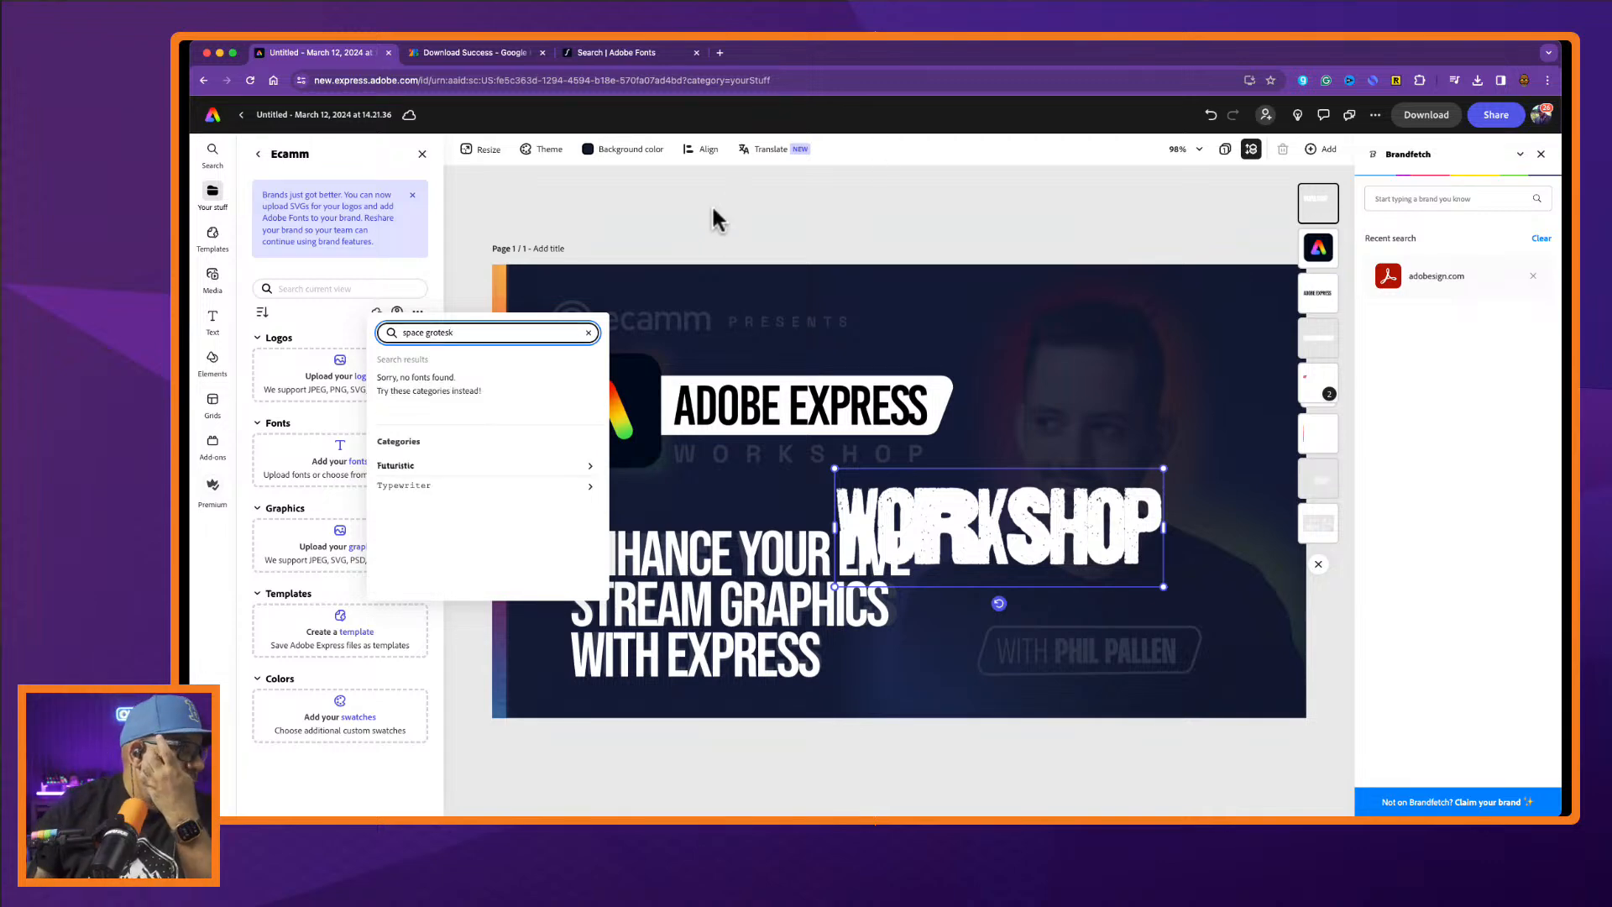
left_click(597, 226)
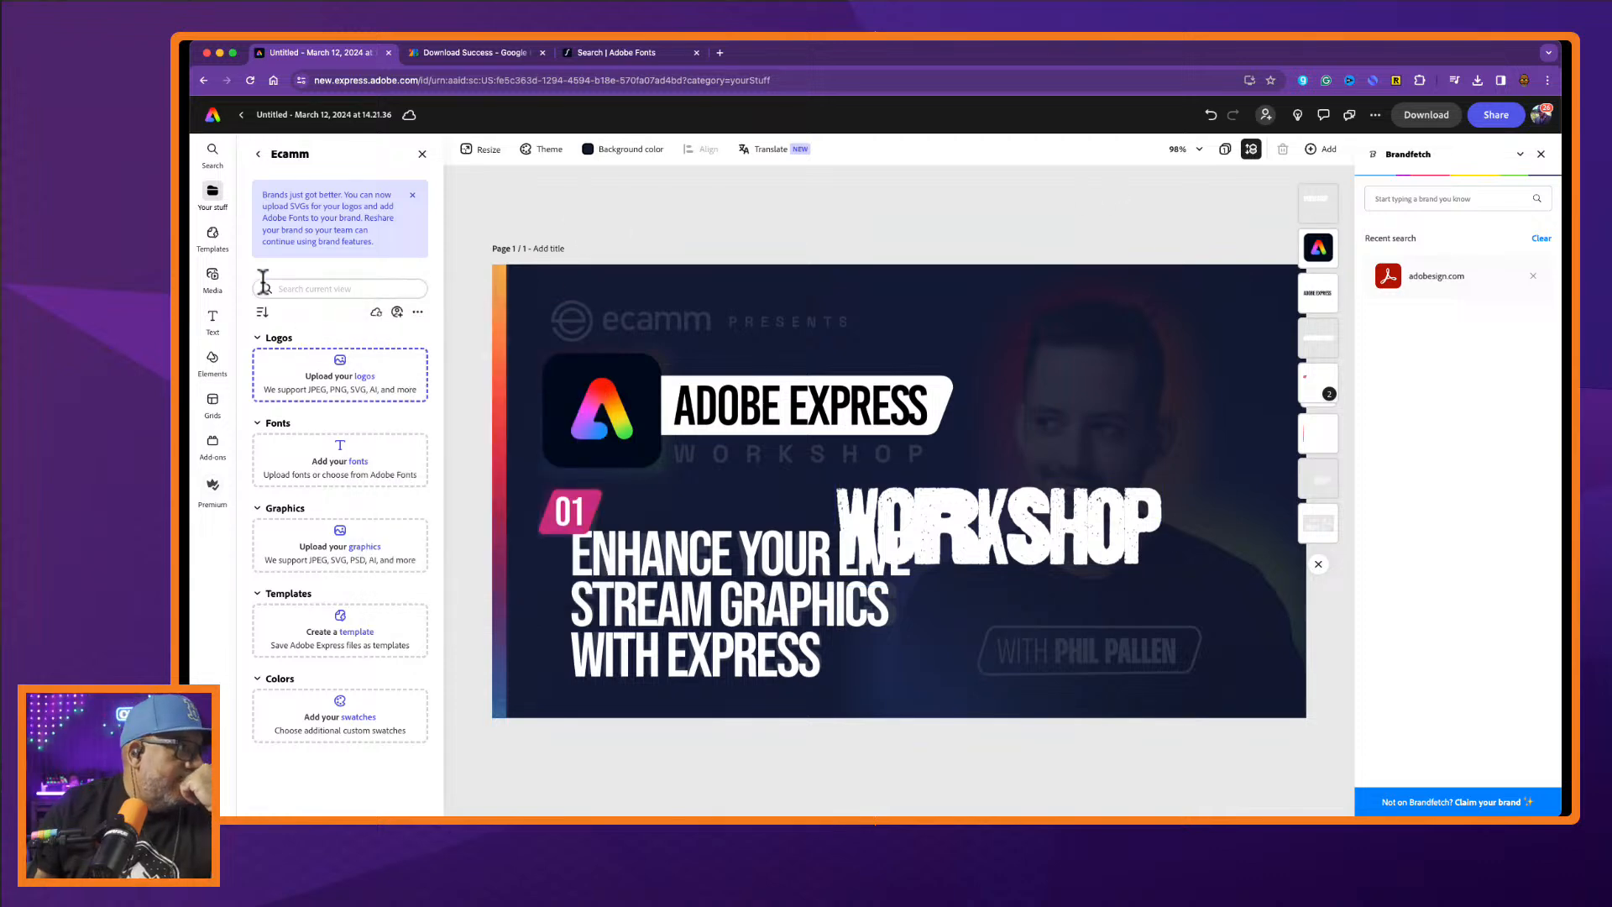
Select the large WORKSHOP text and look through its recent, uploaded and personal font lists as far as the S families.
left_click(222, 334)
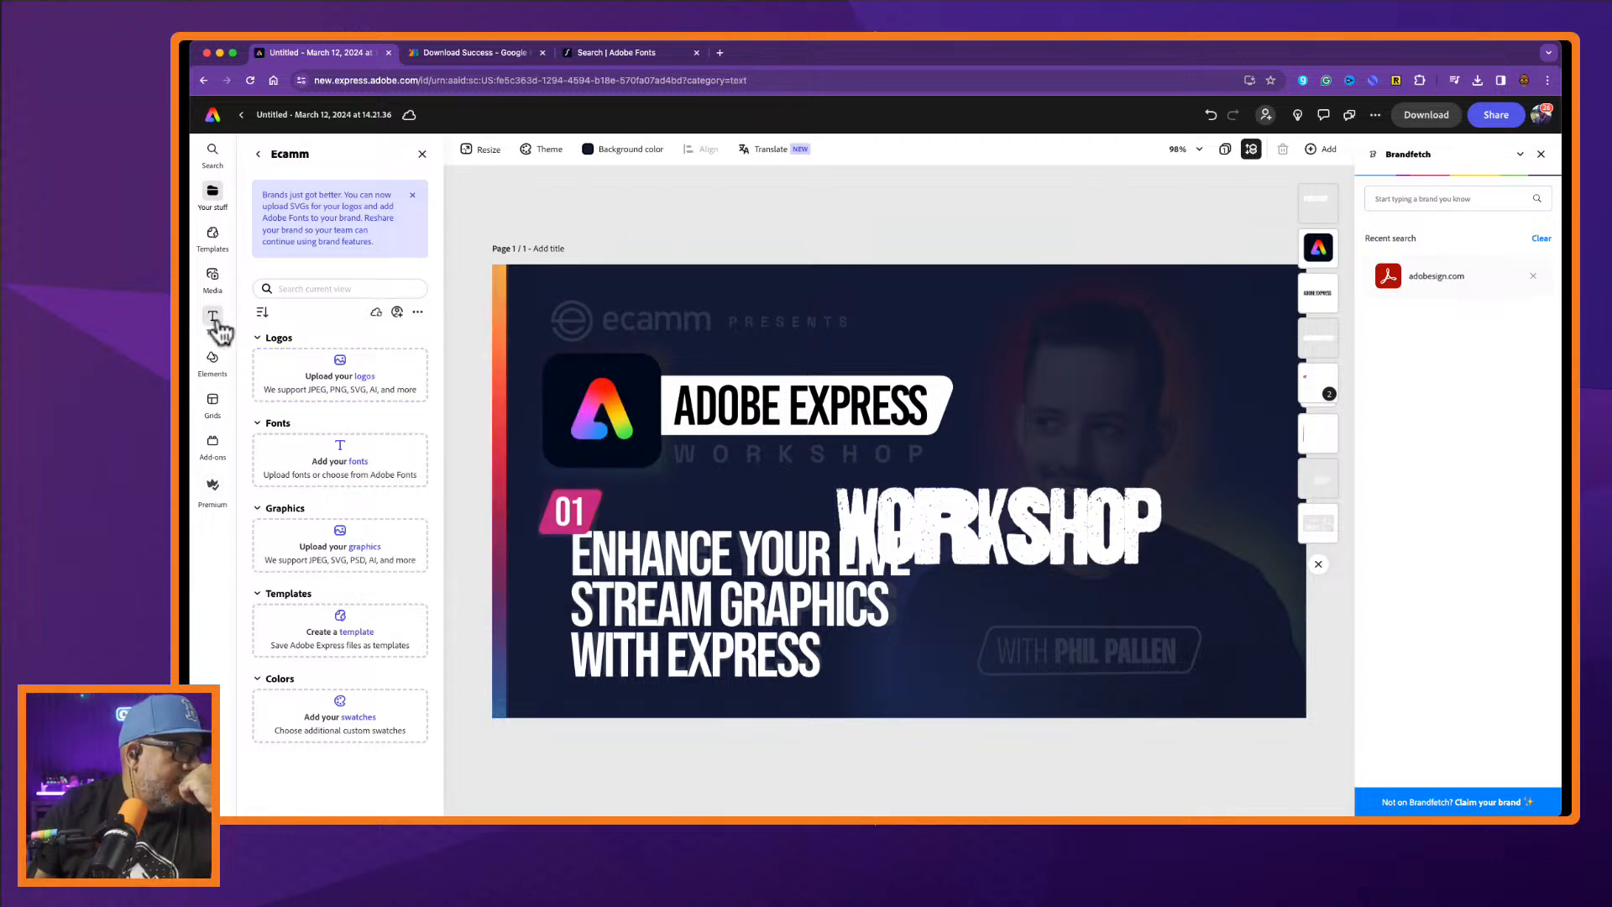
left_click(1016, 542)
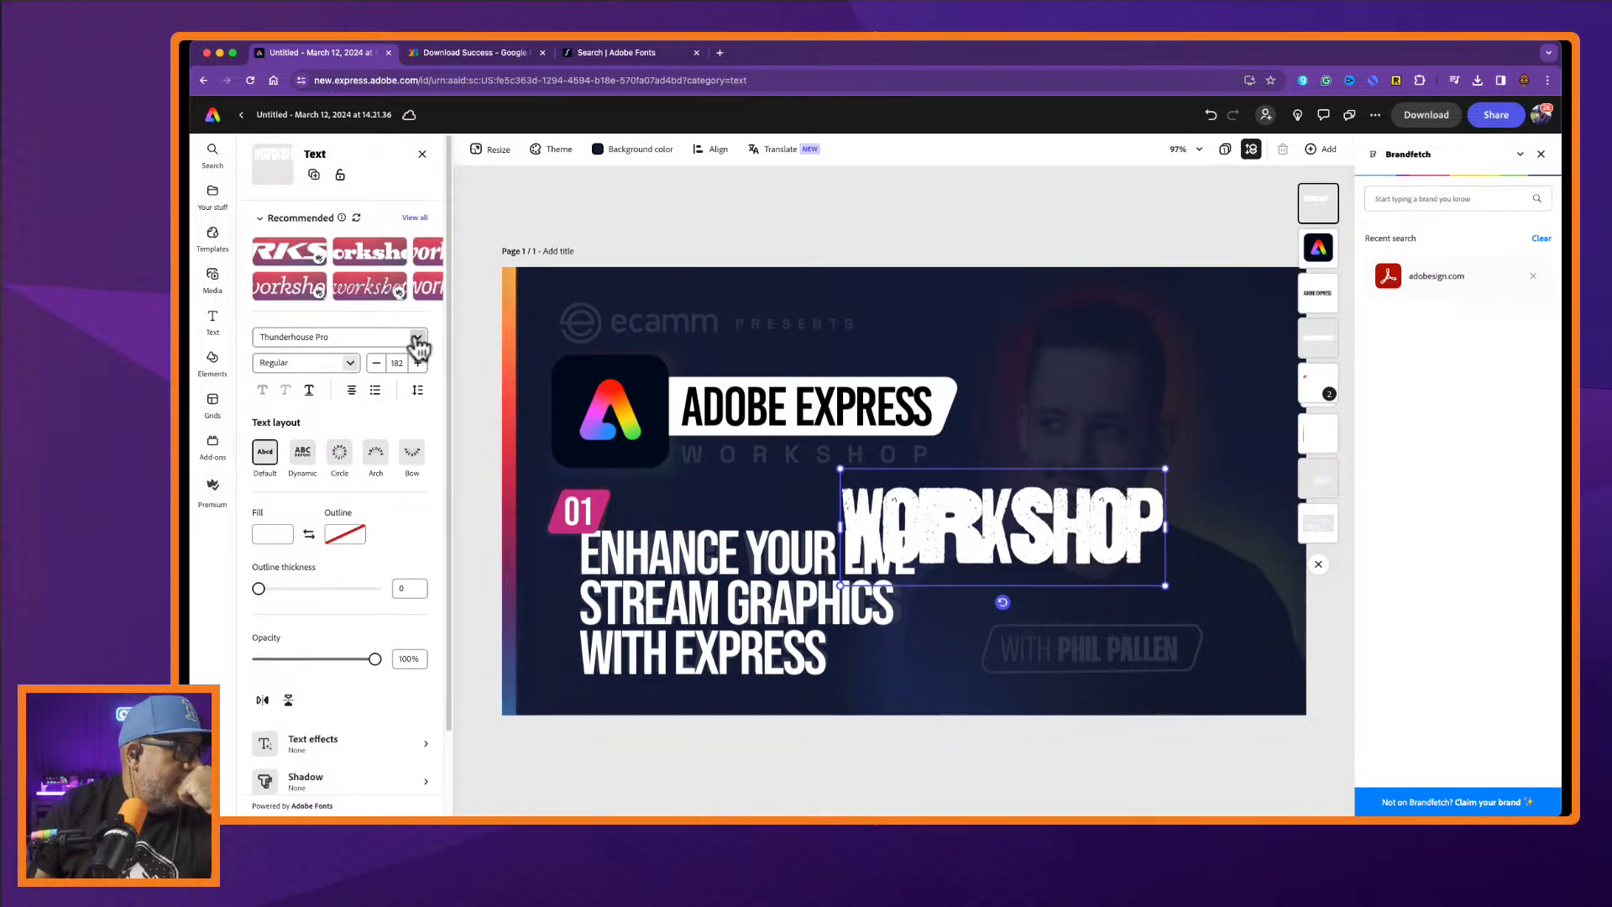
left_click(417, 340)
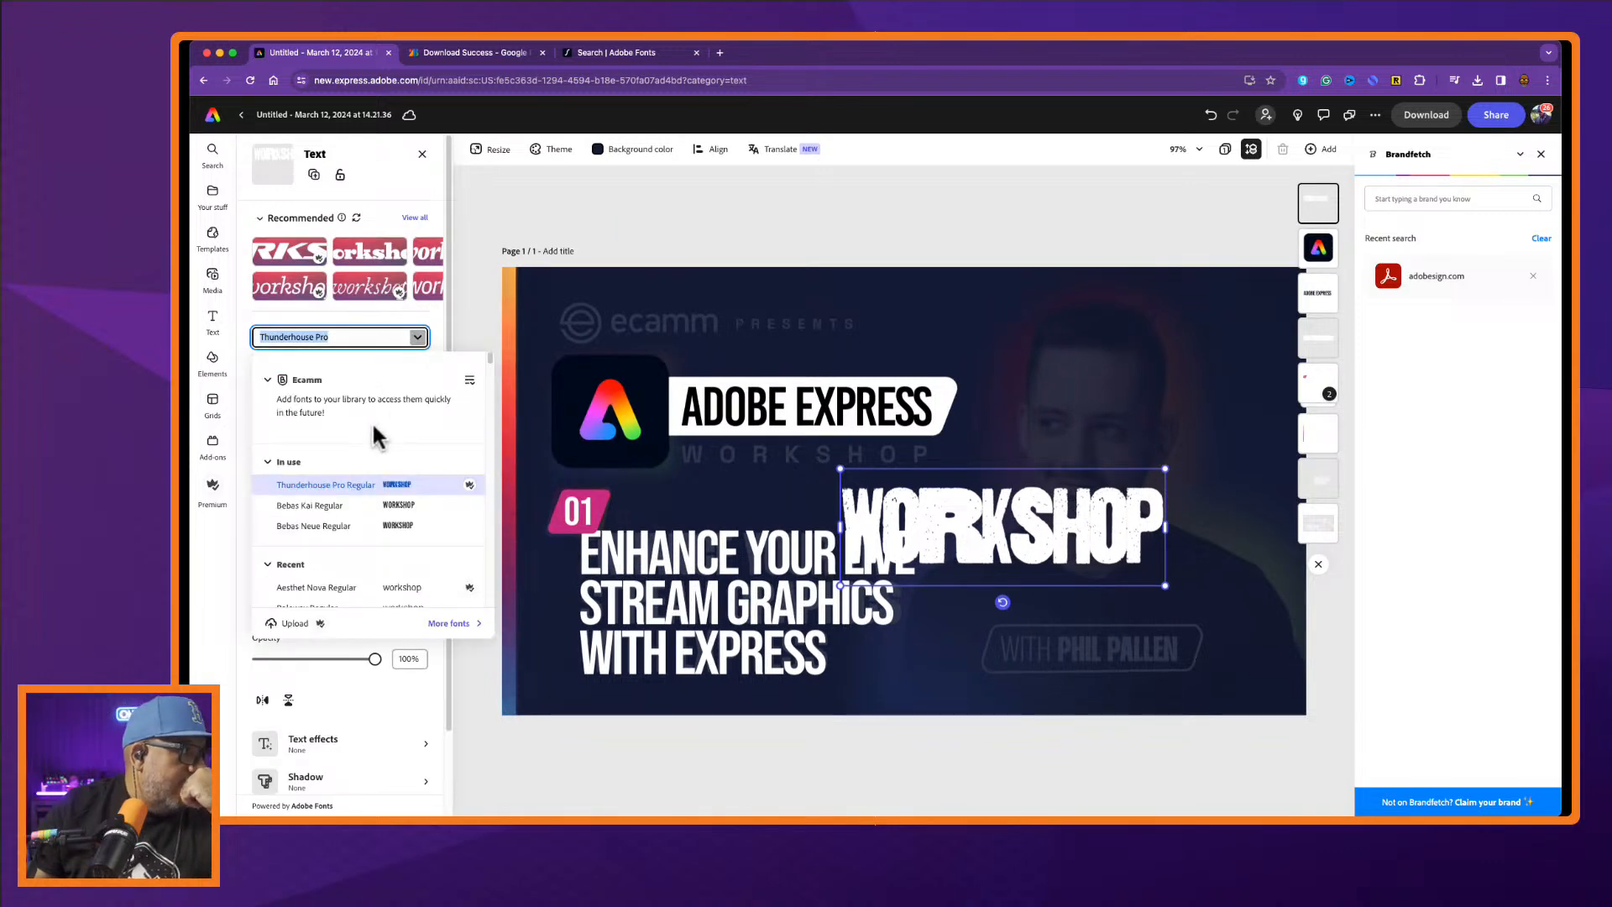
scroll(371, 421, "down", 1)
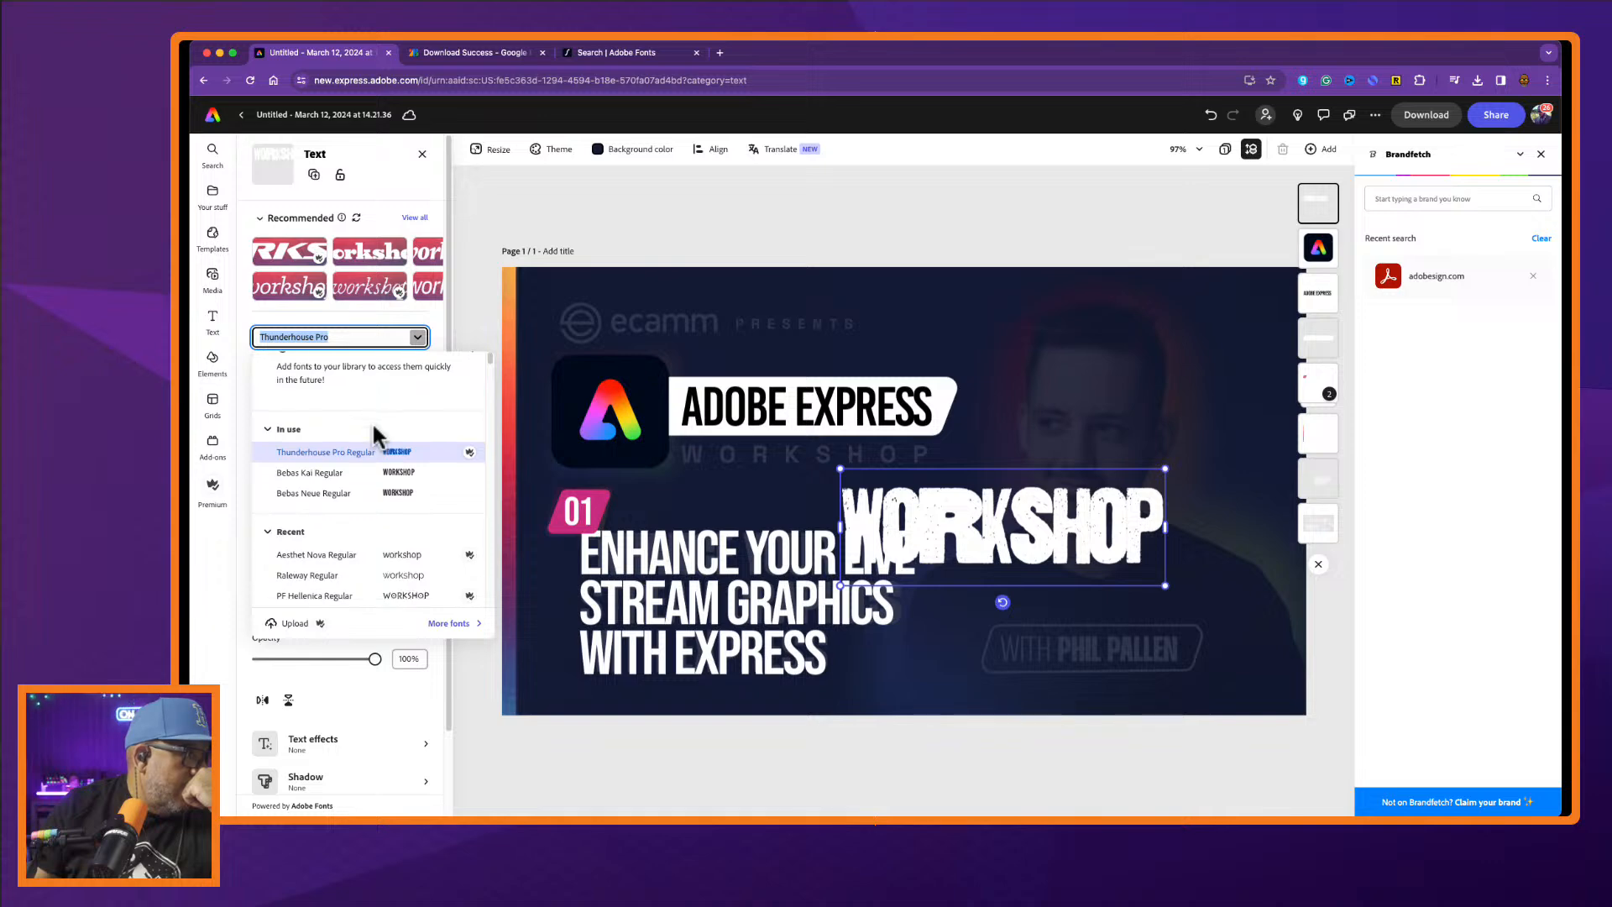
scroll(372, 421, "down", 3)
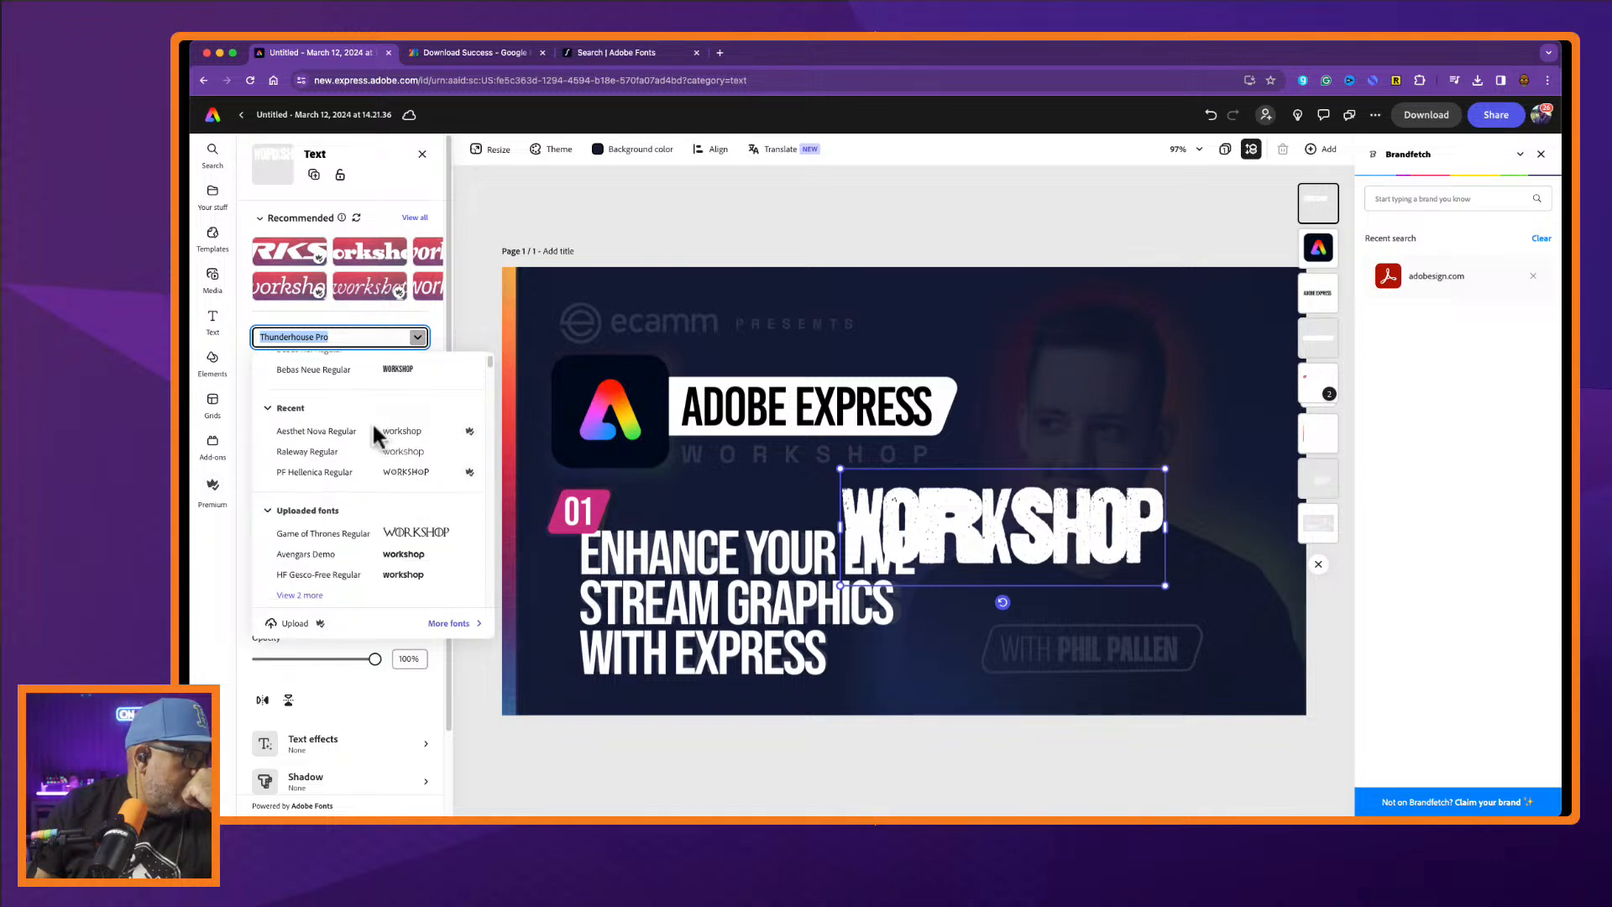
scroll(374, 426, "down", 3)
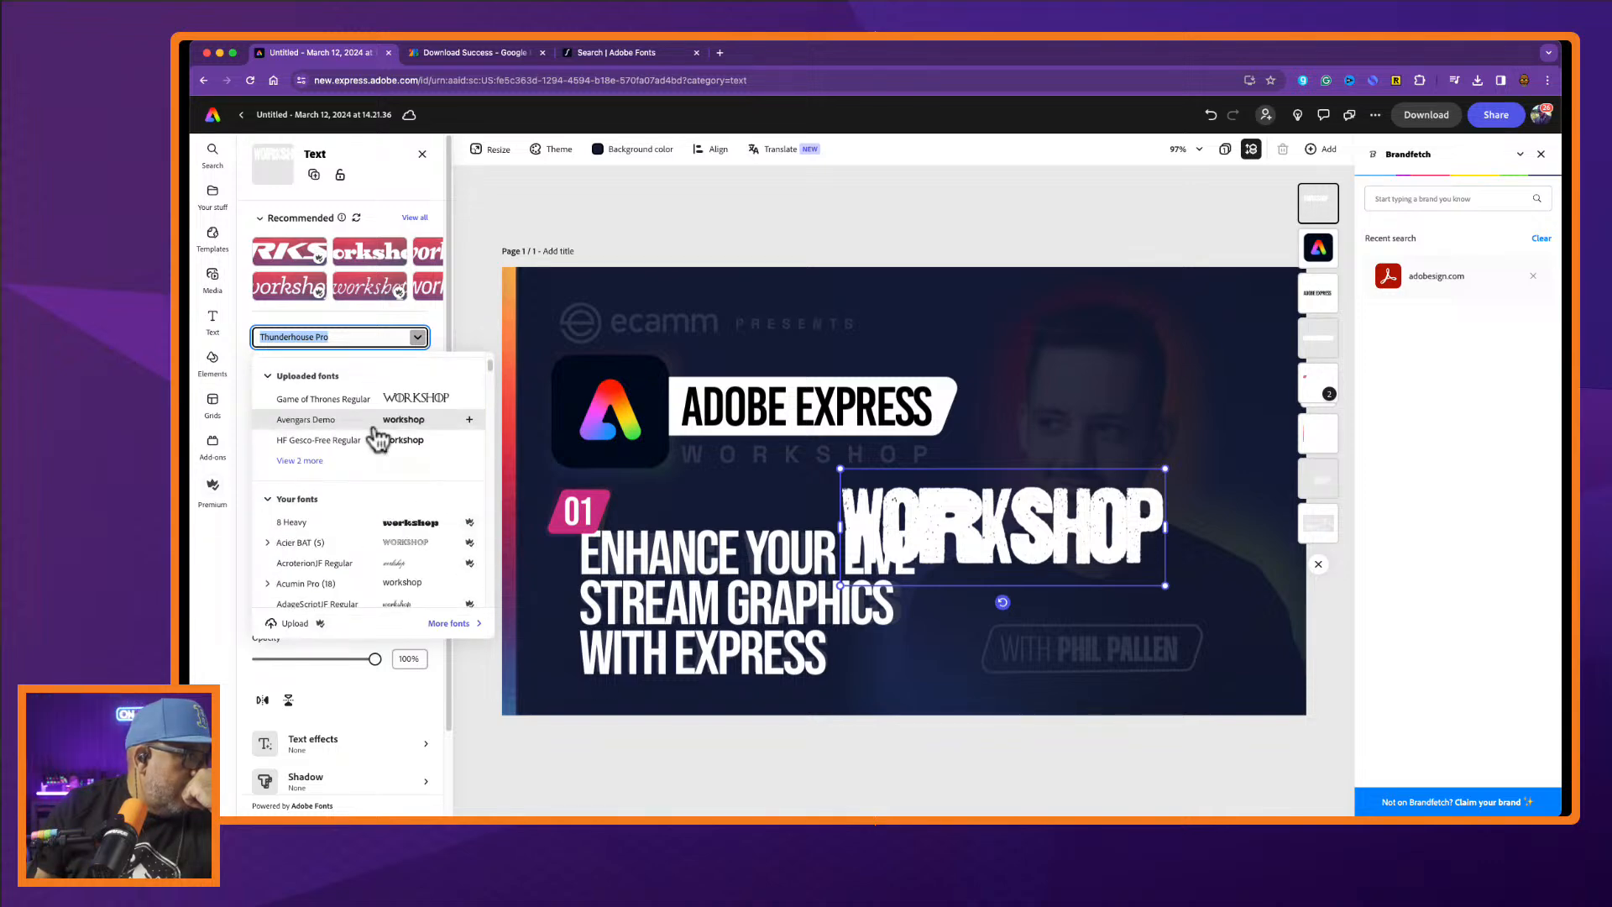
scroll(389, 564, "down", 8)
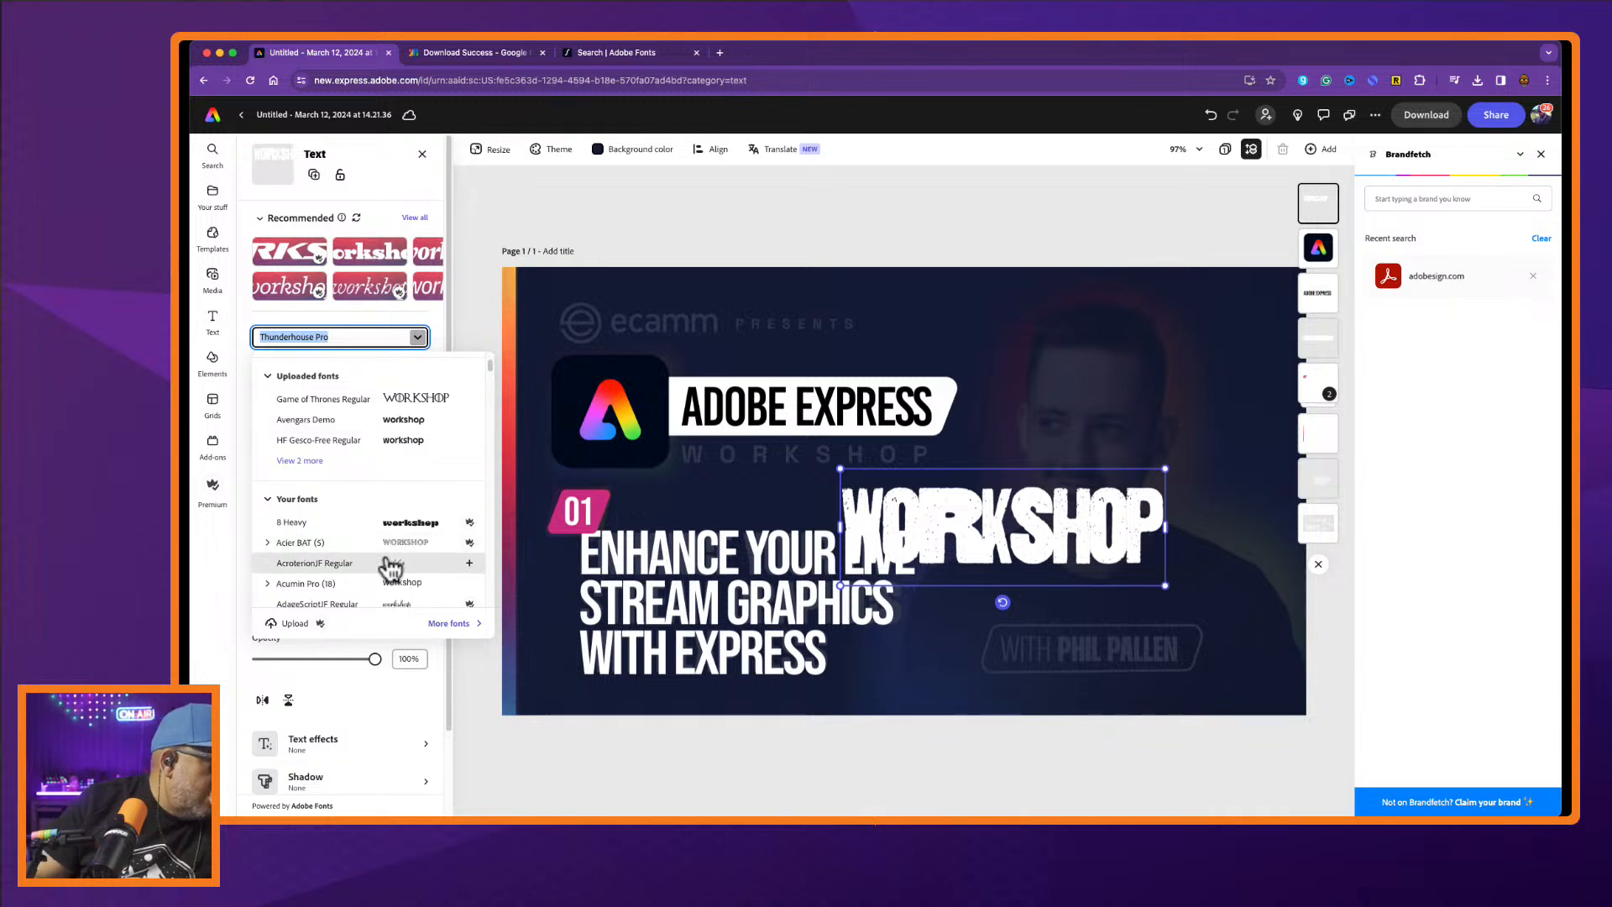
scroll(388, 569, "down", 15)
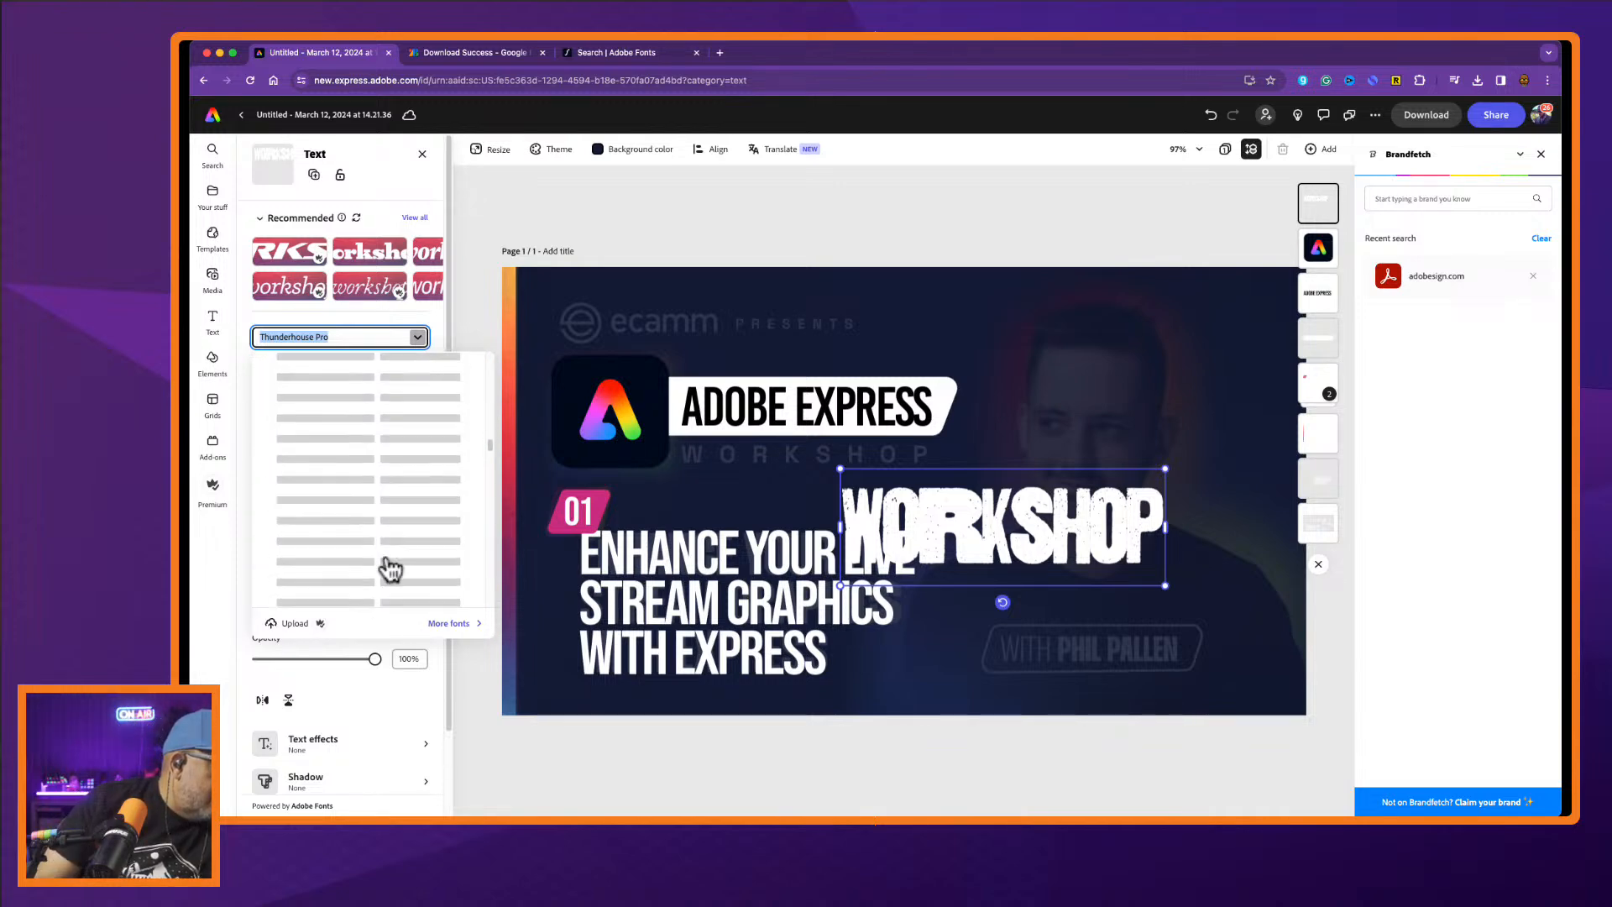
scroll(389, 570, "down", 10)
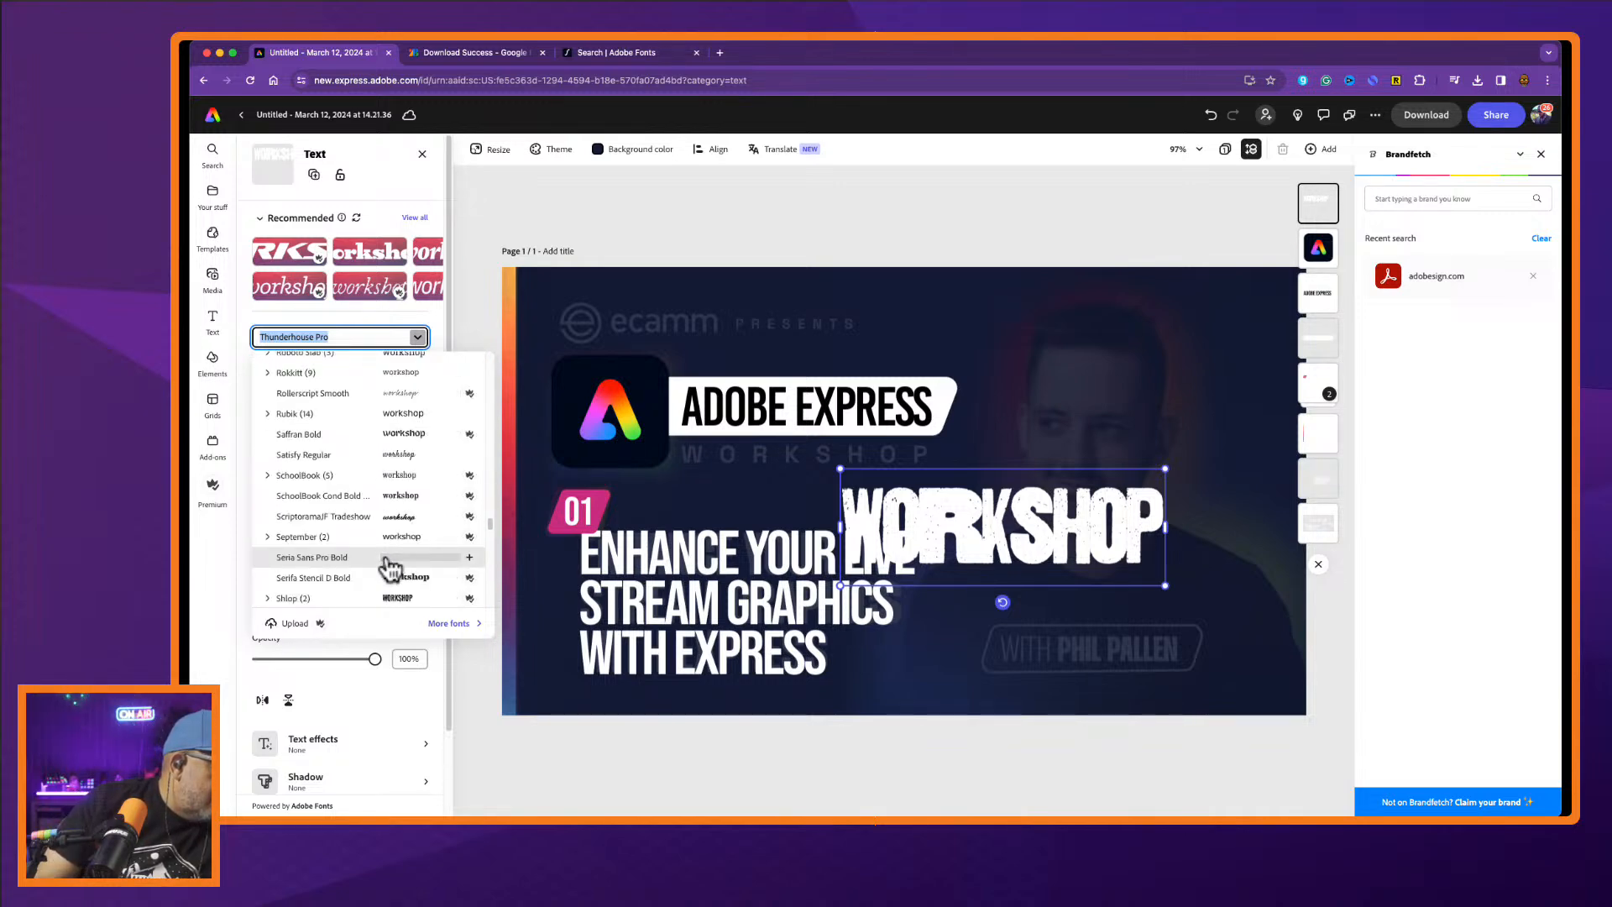
scroll(348, 588, "down", 3)
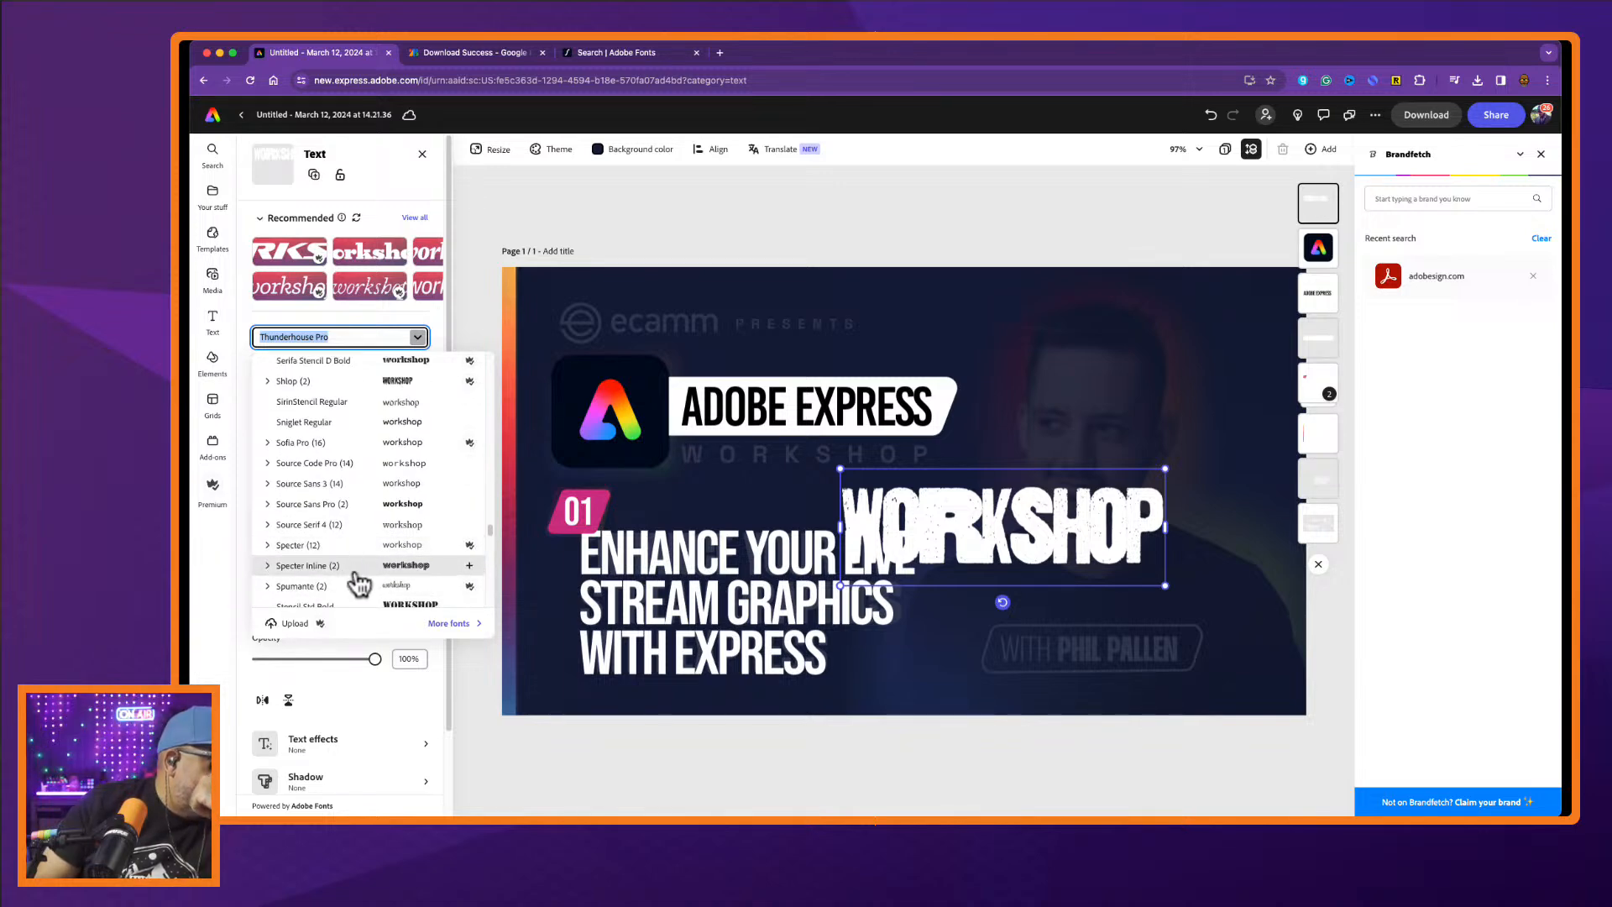
scroll(360, 579, "down", 2)
scroll(359, 581, "down", 6)
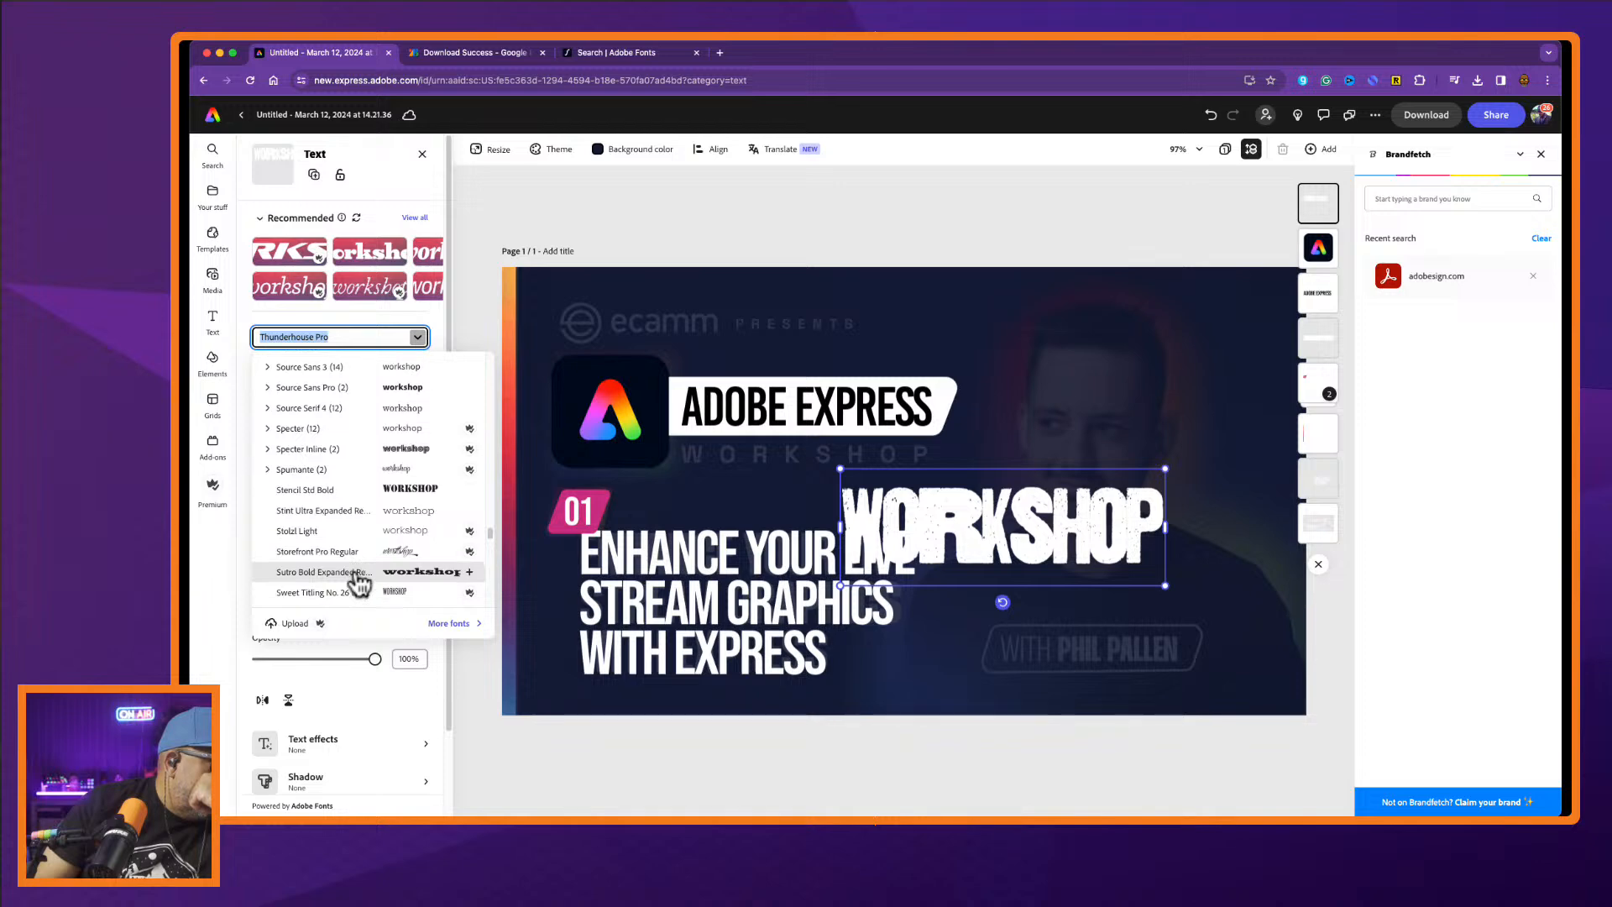
Open the additional fonts catalogue for the WORKSHOP text and look through the Art Deco category.
left_click(450, 623)
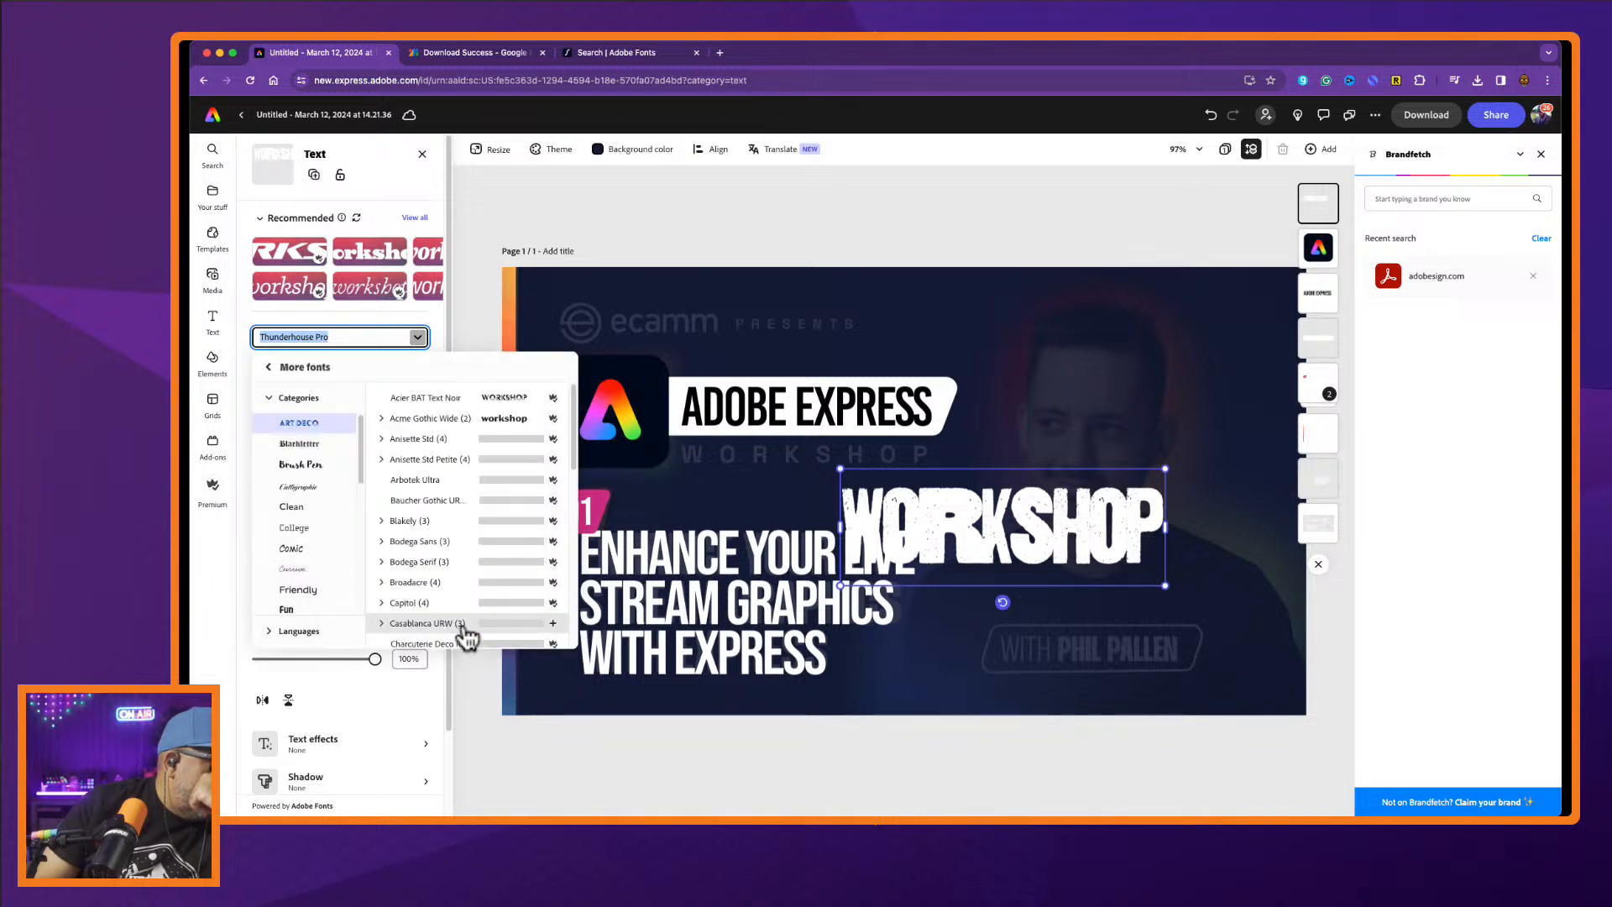
scroll(453, 571, "down", 15)
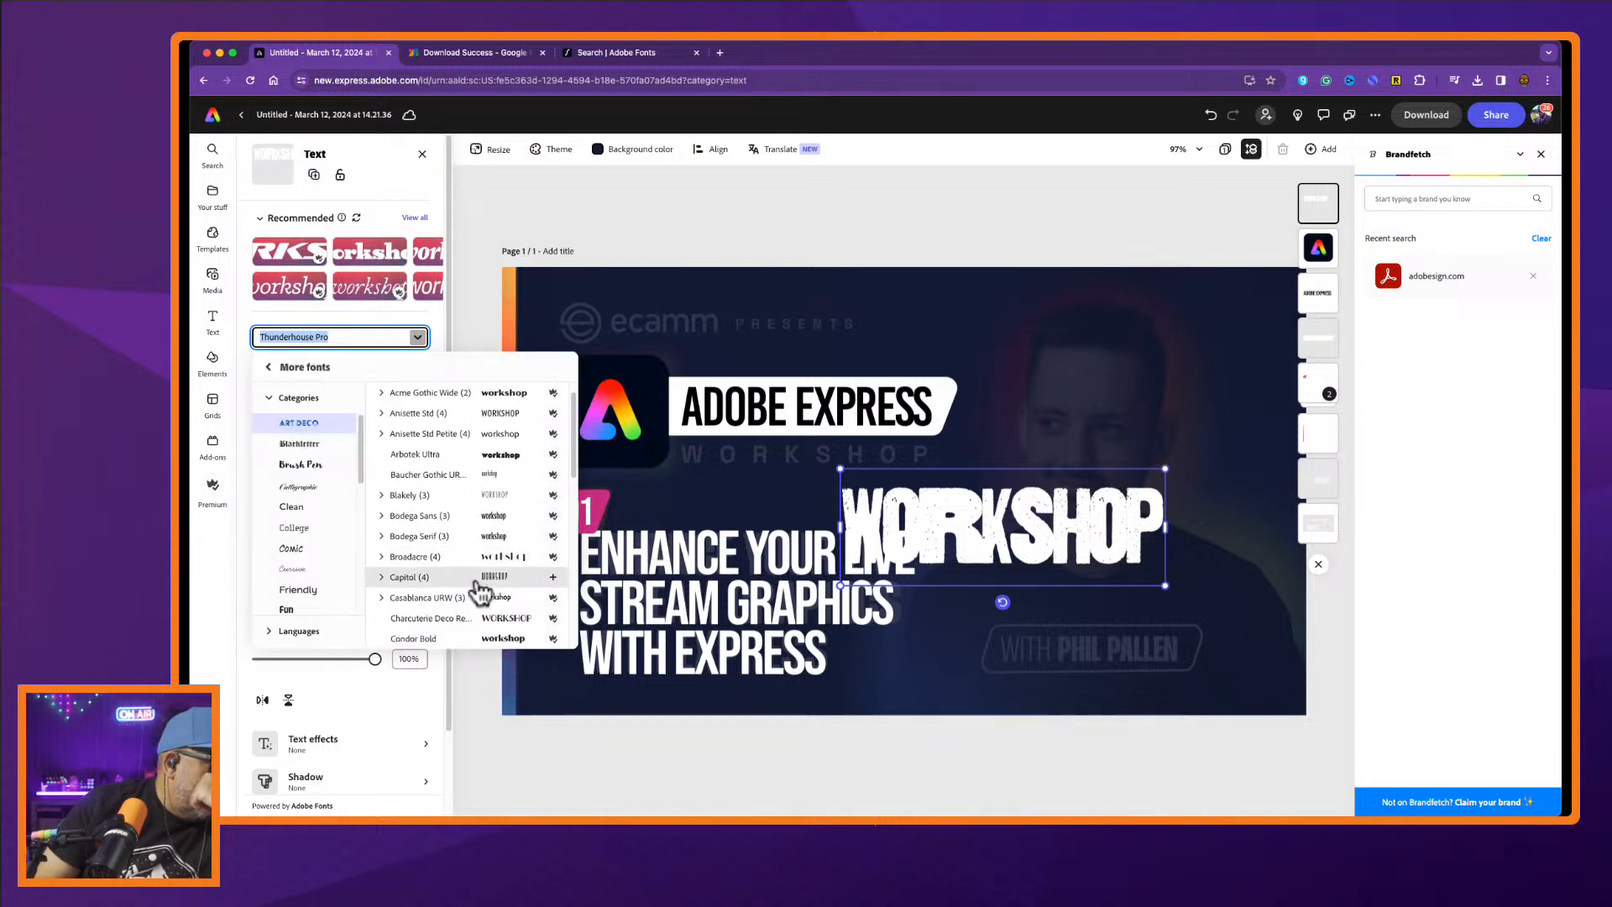
scroll(481, 592, "up", 2)
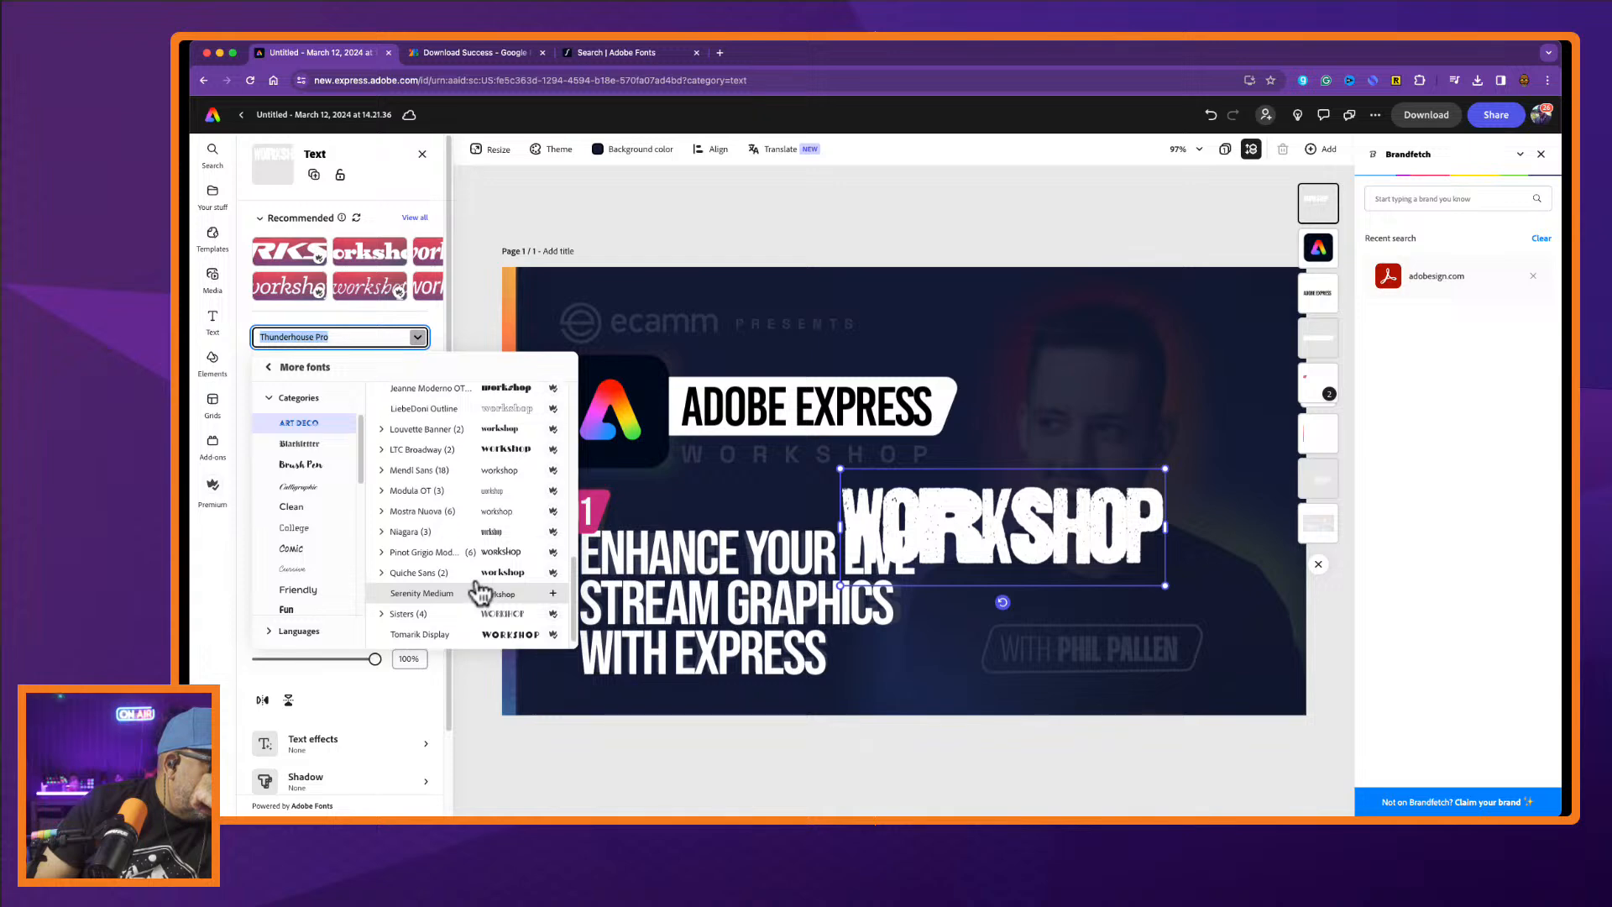
scroll(481, 593, "up", 12)
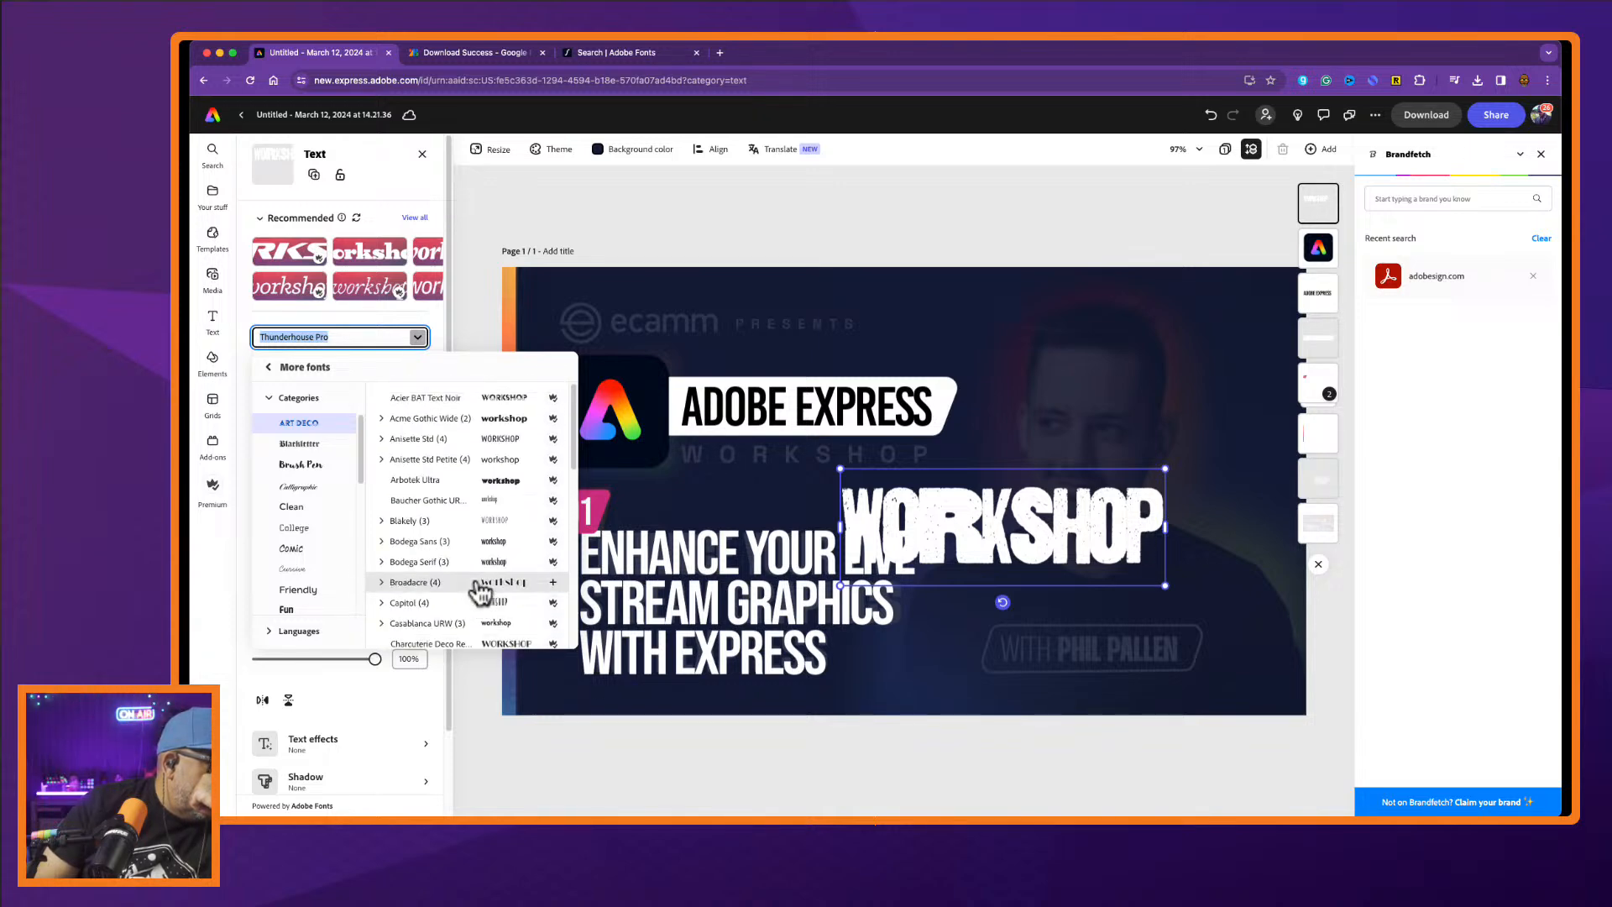
scroll(481, 593, "down", 15)
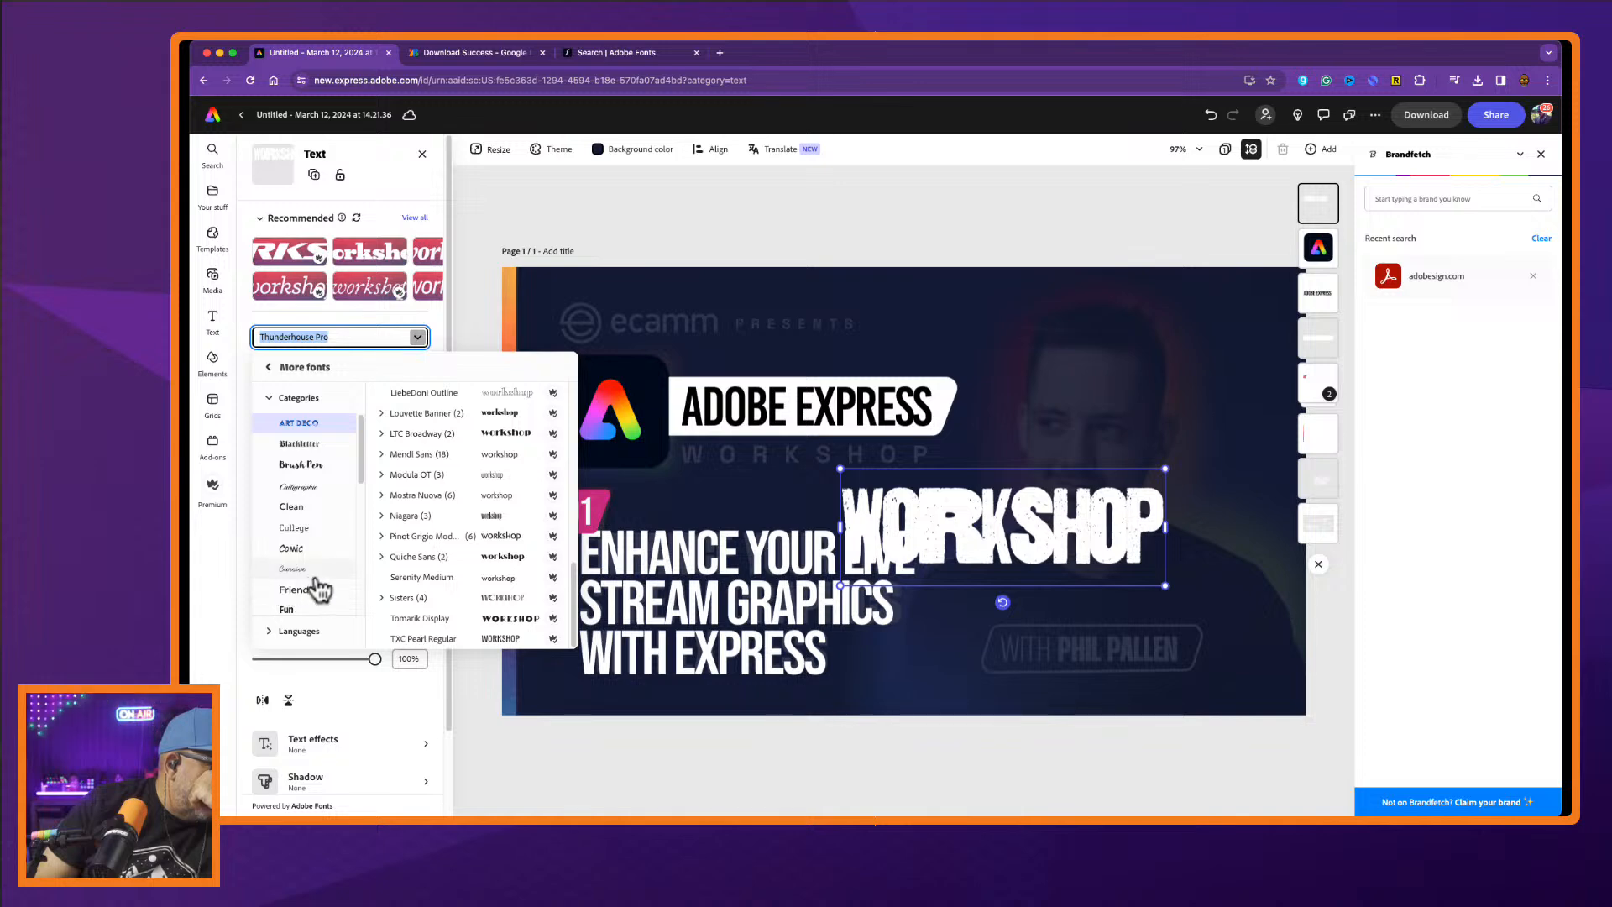
Switch the font catalogue to the College category and compare its font previews for the WORKSHOP text.
left_click(316, 529)
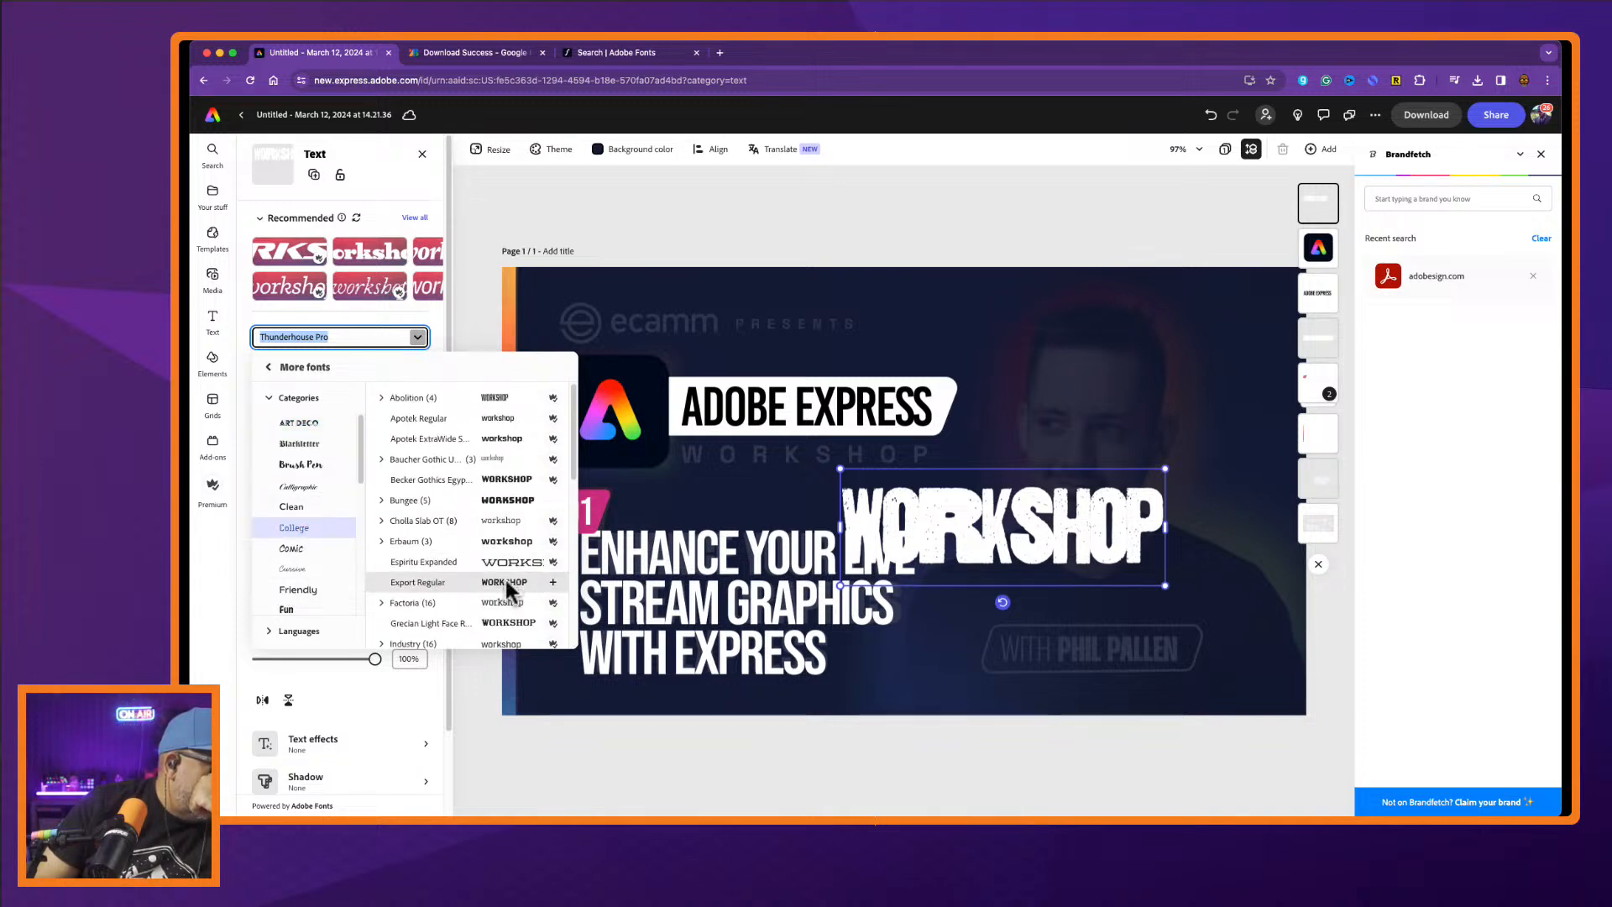
scroll(506, 582, "down", 1)
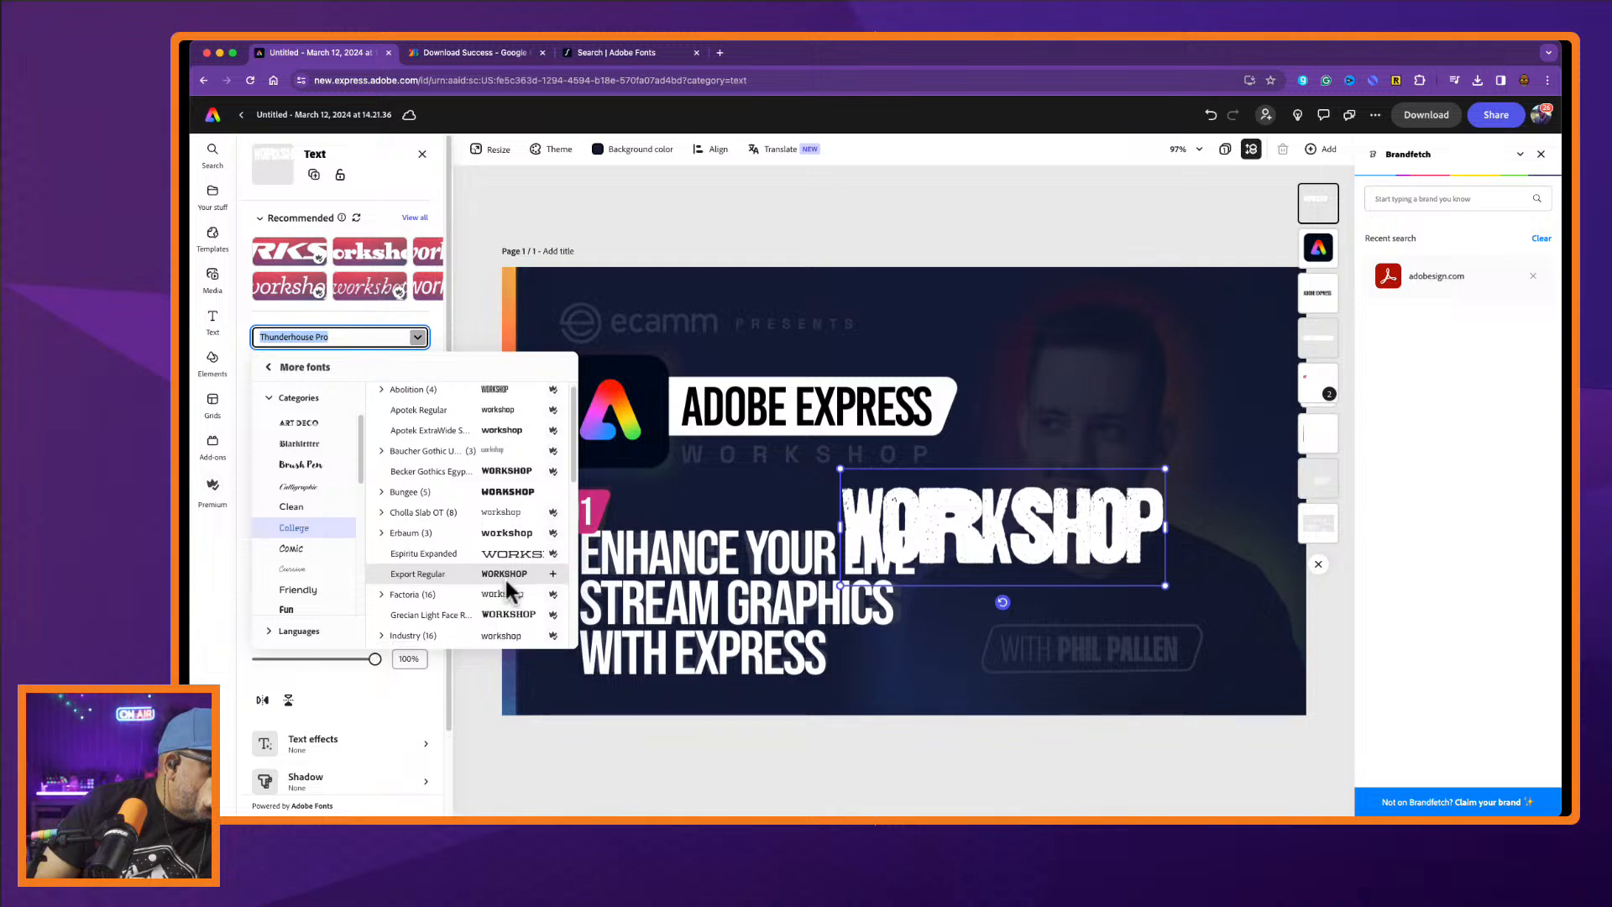
scroll(506, 576, "down", 6)
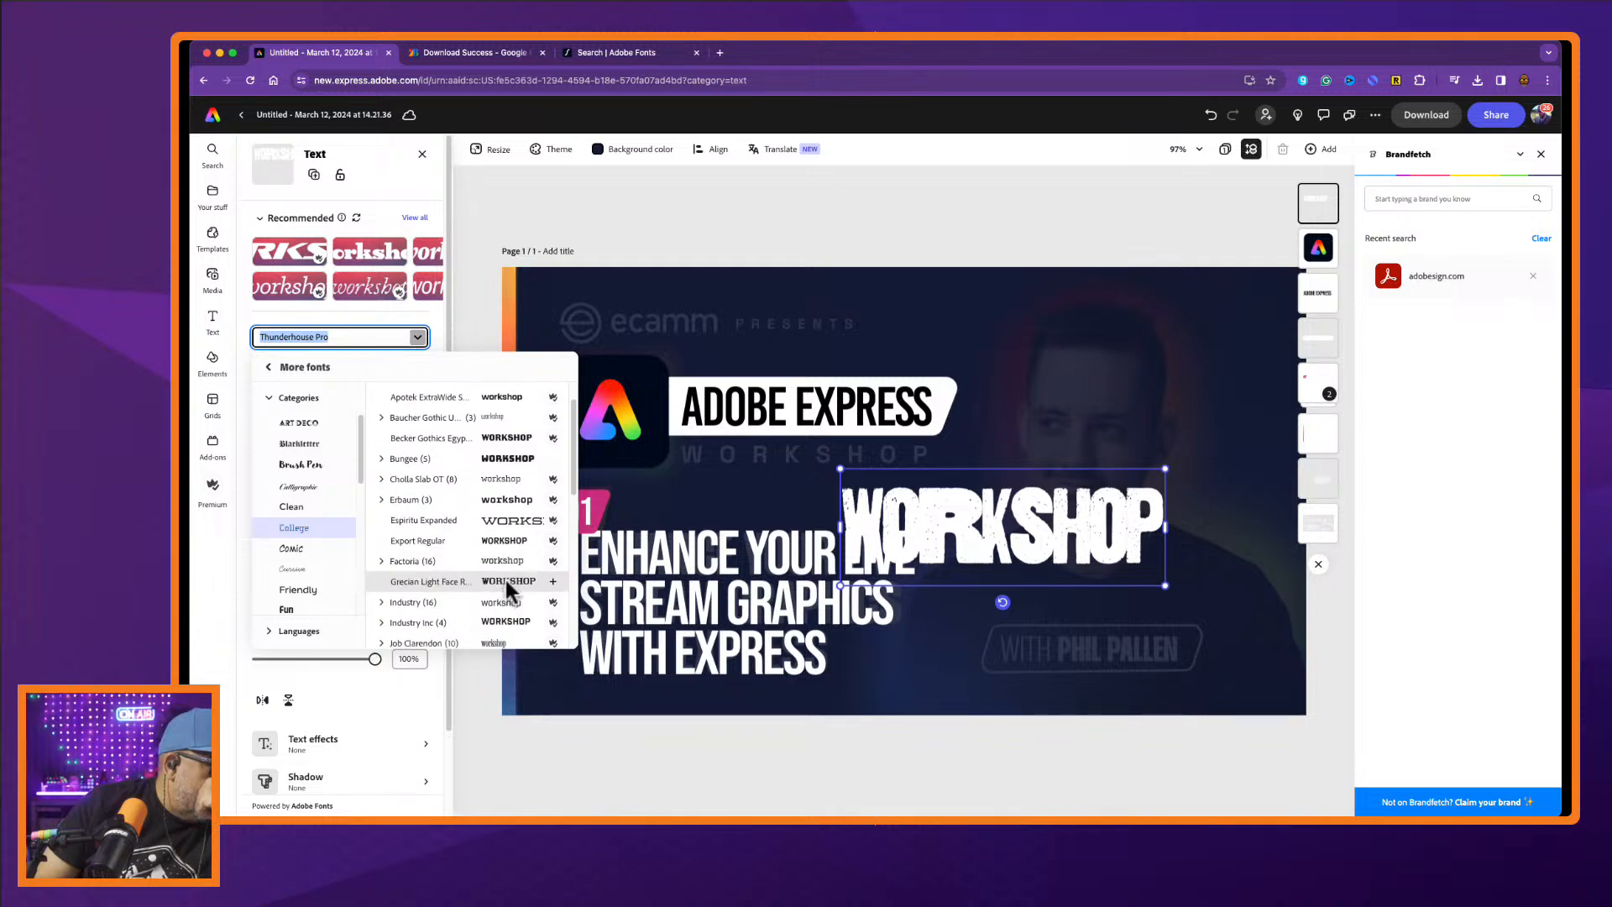
scroll(506, 575, "down", 5)
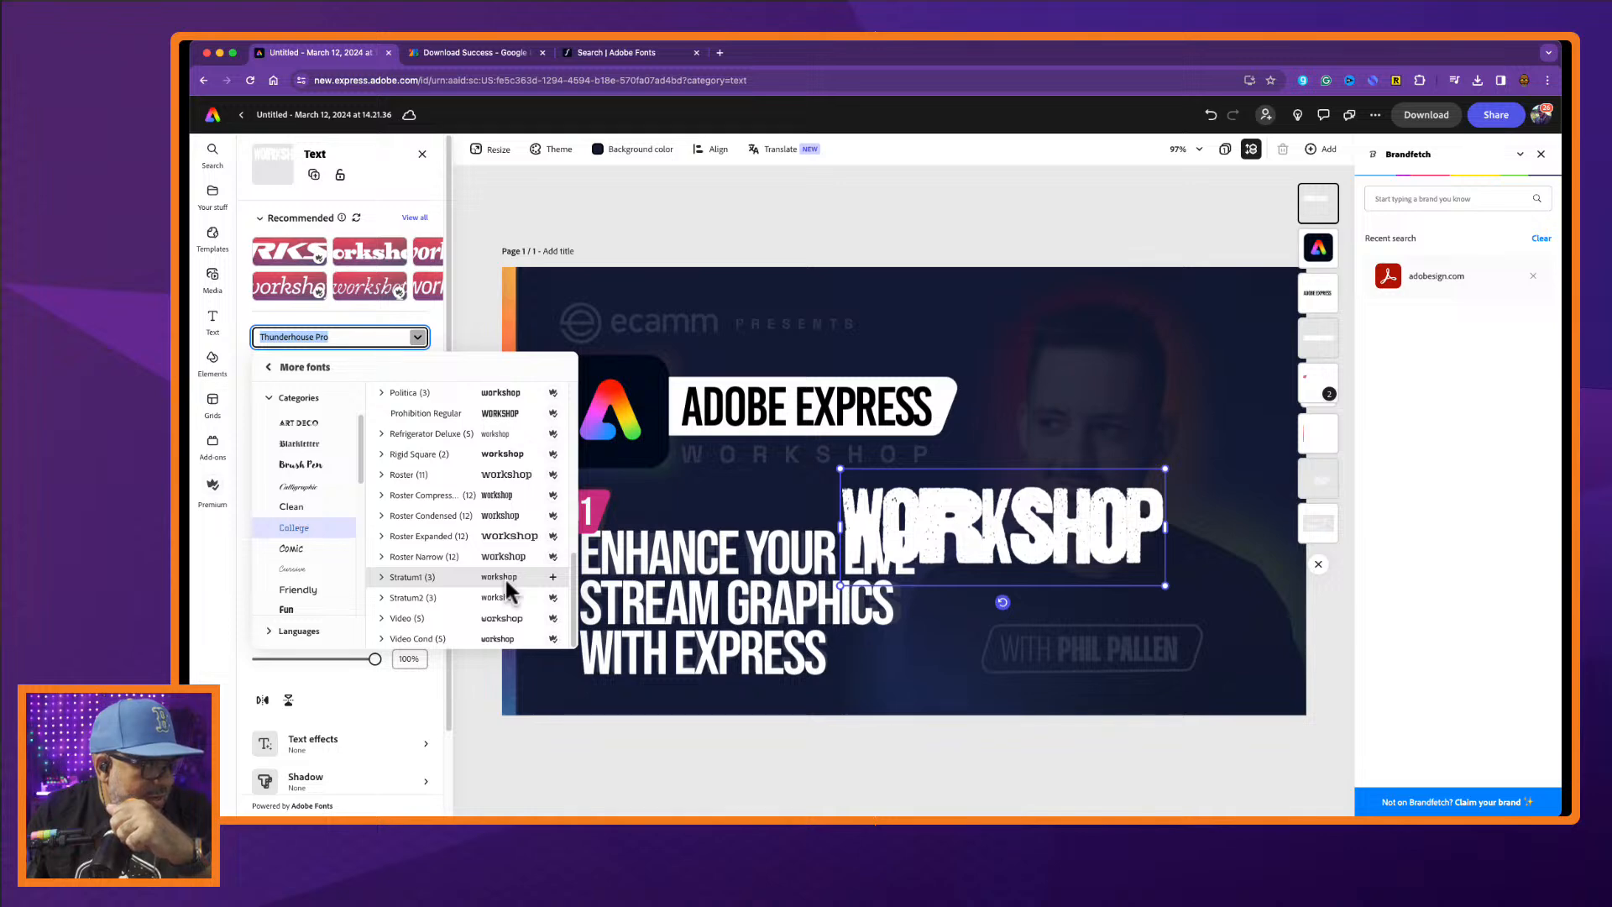
scroll(505, 577, "up", 6)
scroll(507, 587, "up", 2)
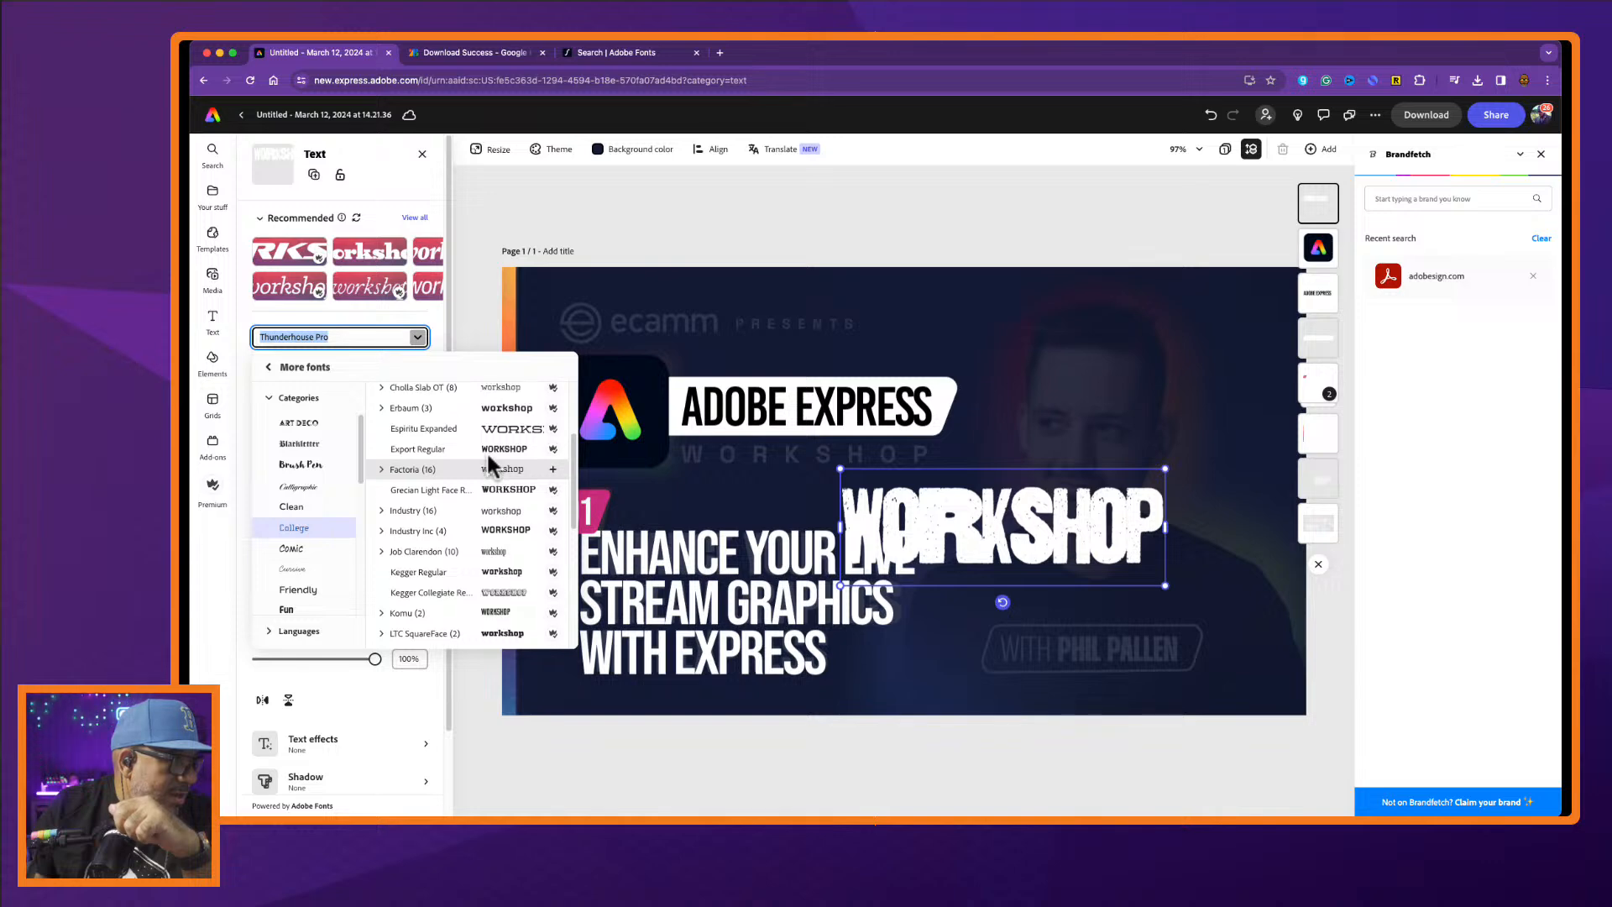
scroll(486, 450, "up", 1)
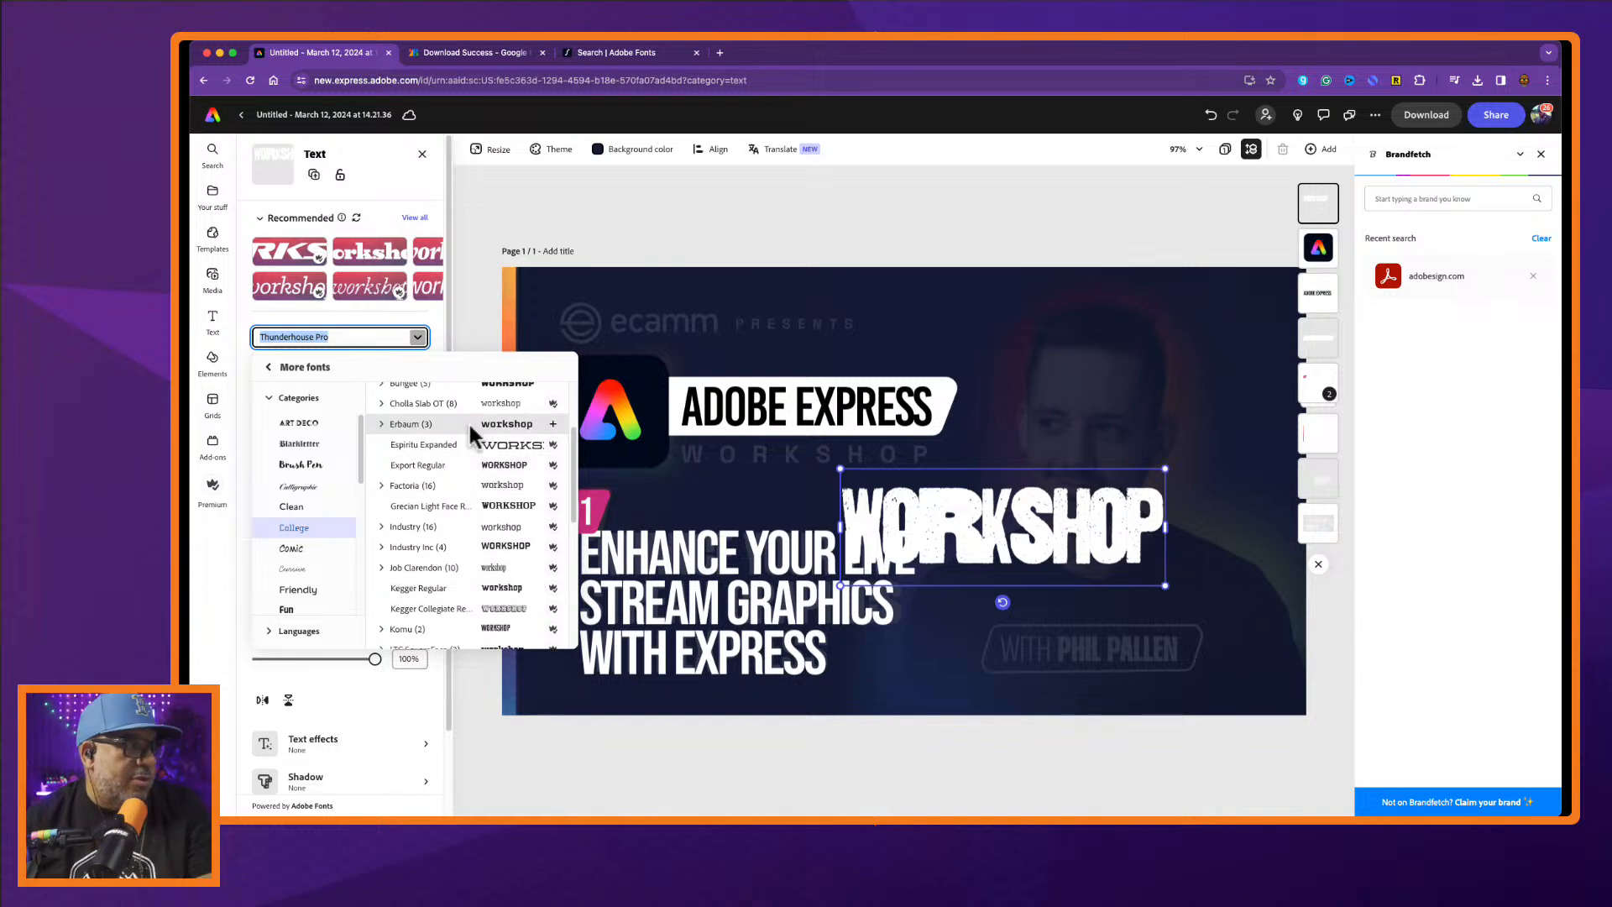
scroll(508, 458, "up", 2)
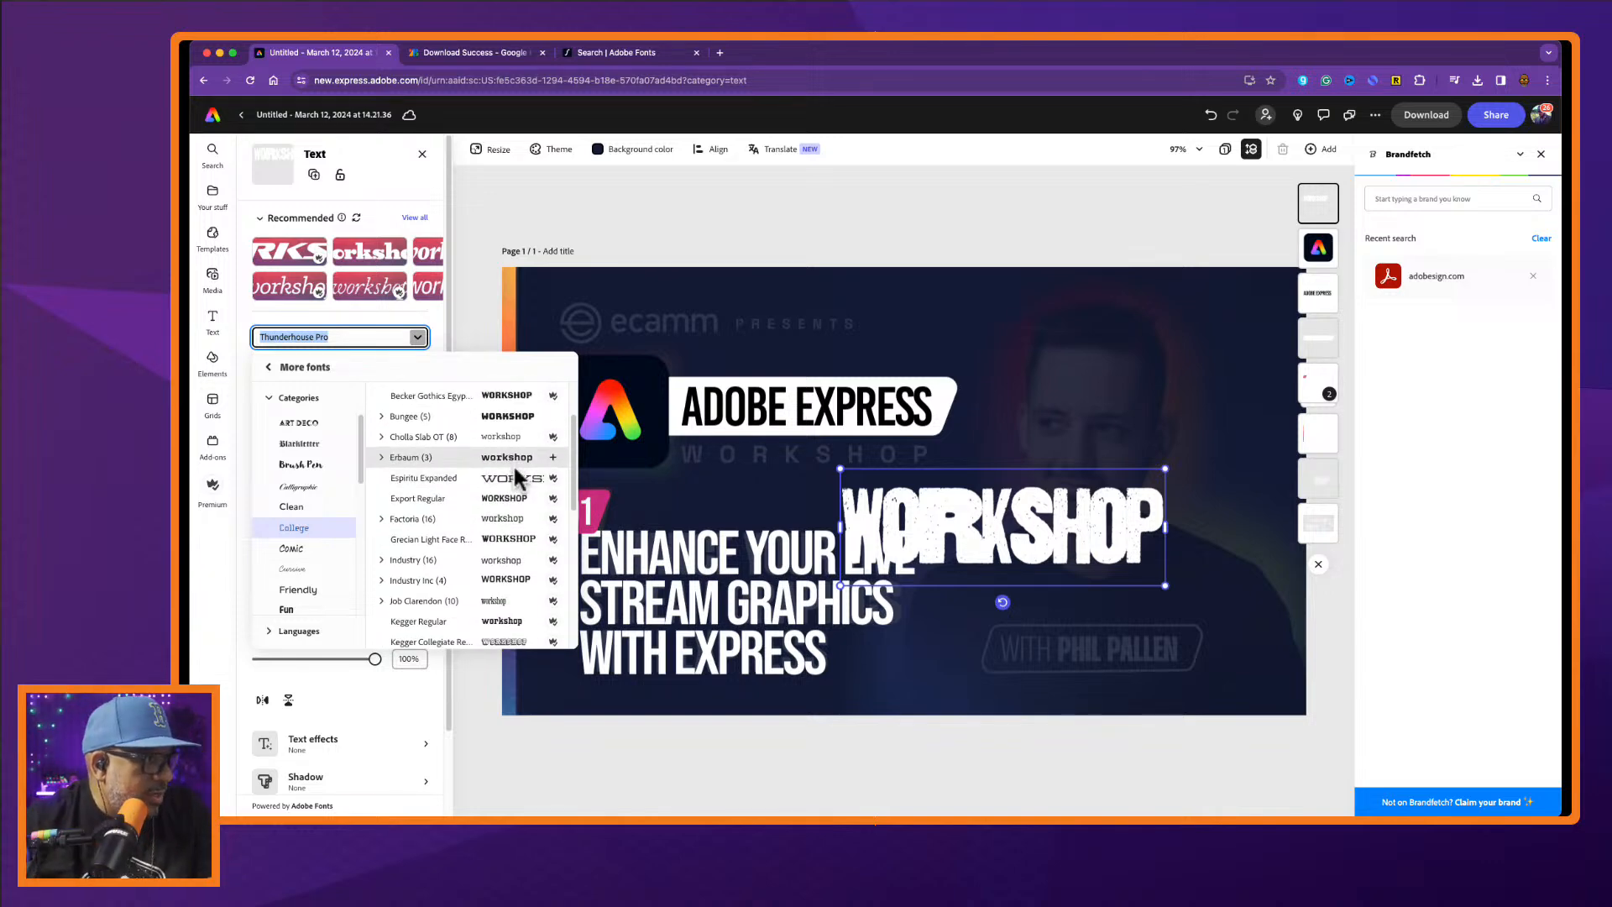
scroll(512, 463, "up", 1)
scroll(512, 464, "up", 2)
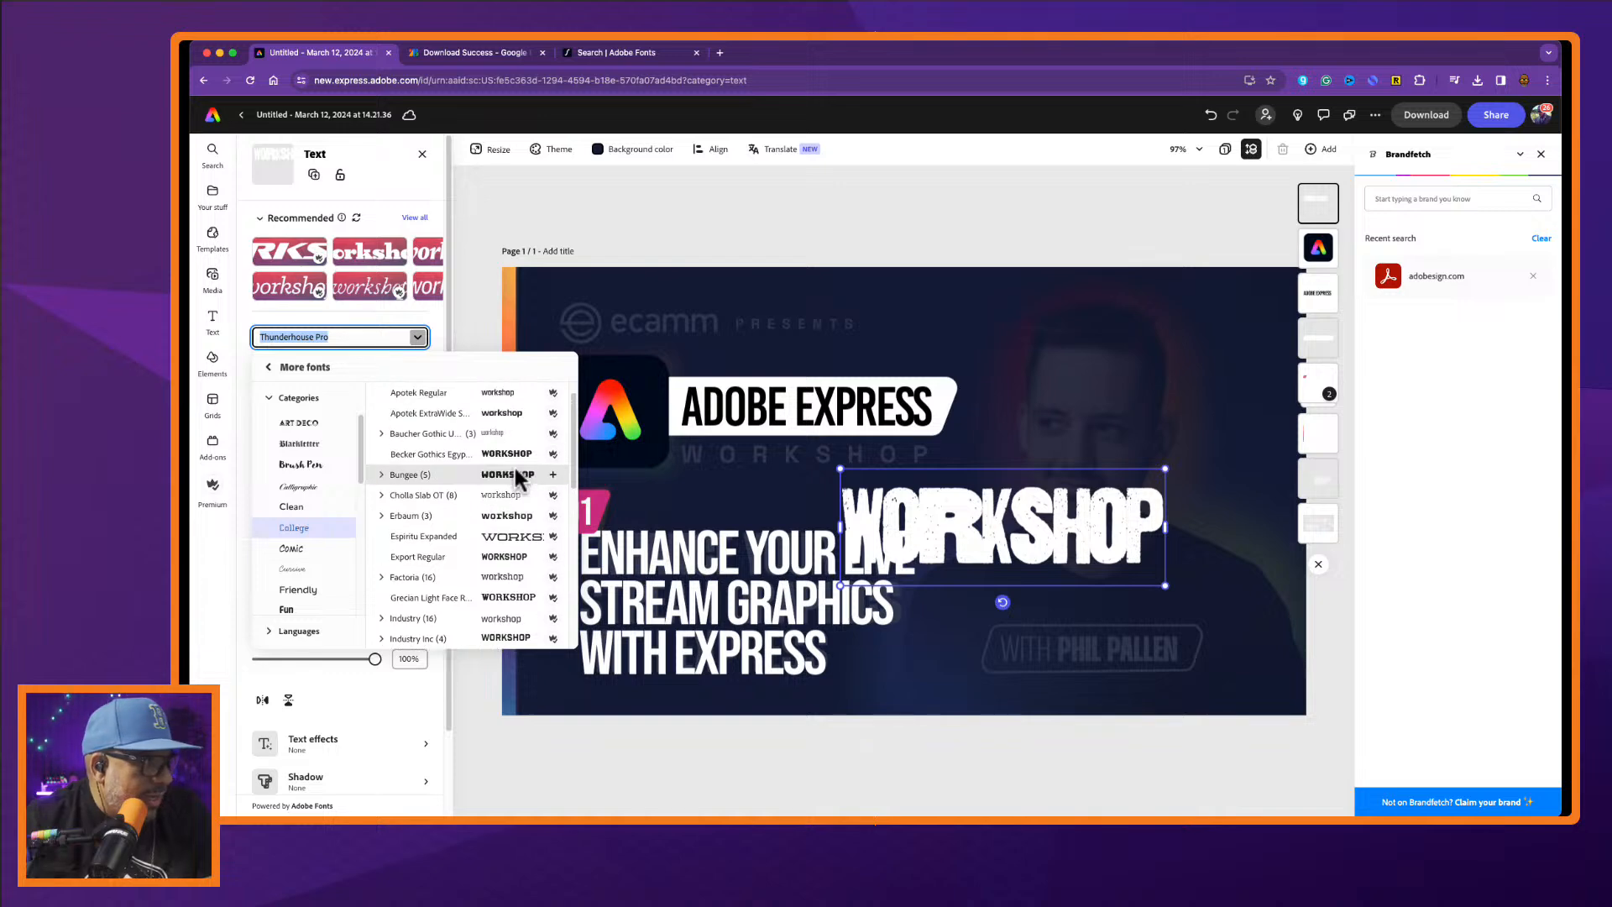
scroll(516, 467, "up", 1)
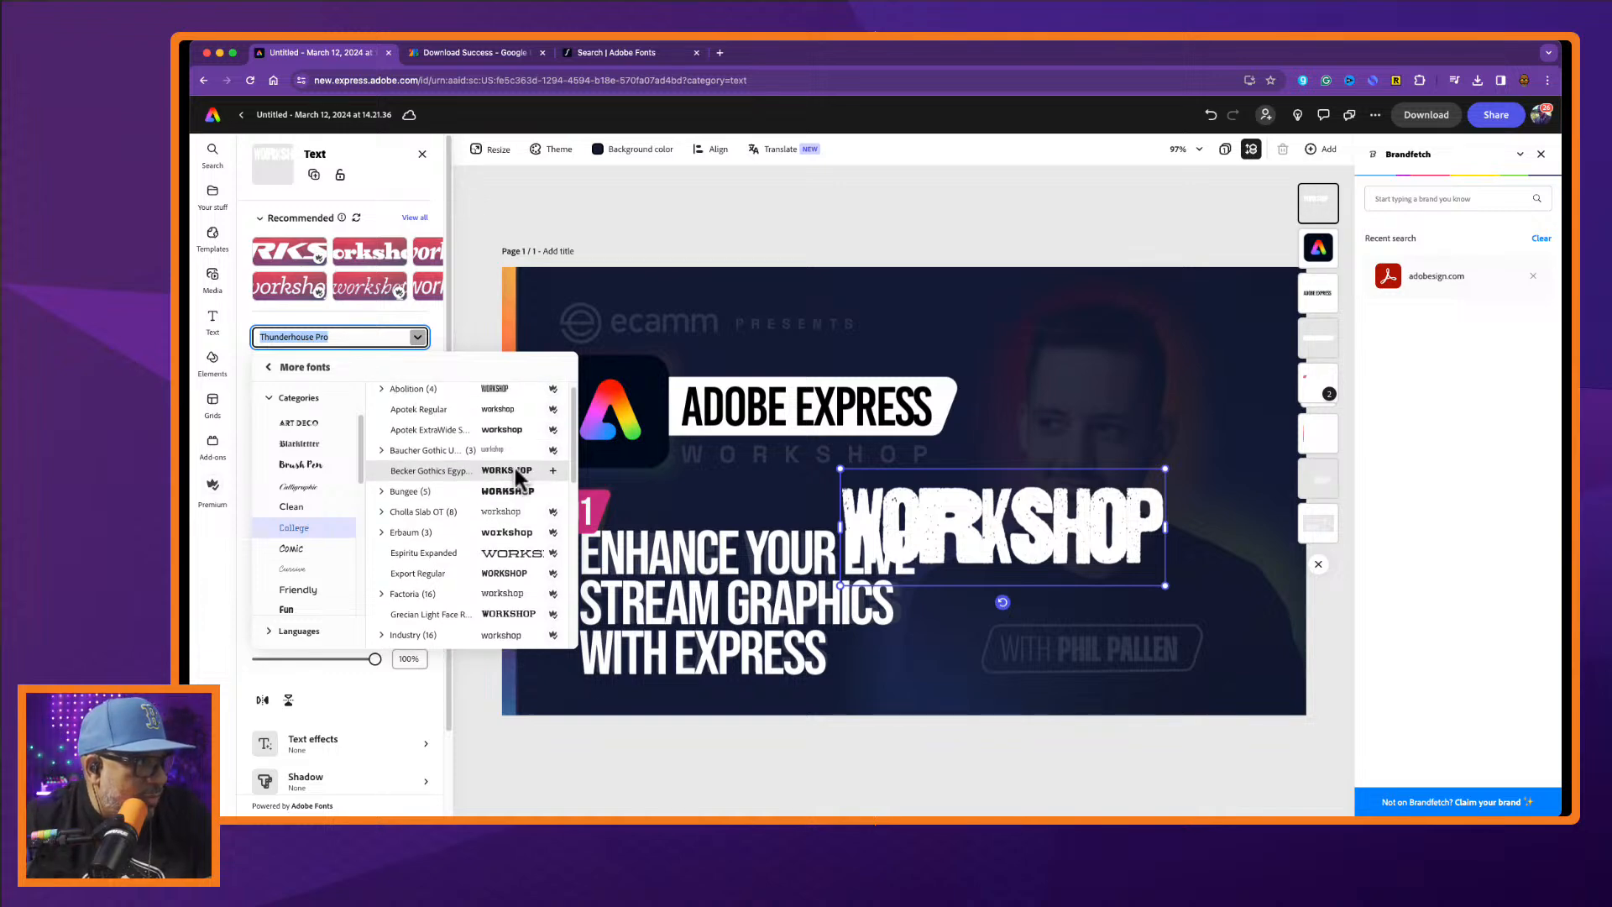
Try Apotek ExtraWide Semibold and Apotek Regular on the large WORKSHOP text.
left_click(512, 430)
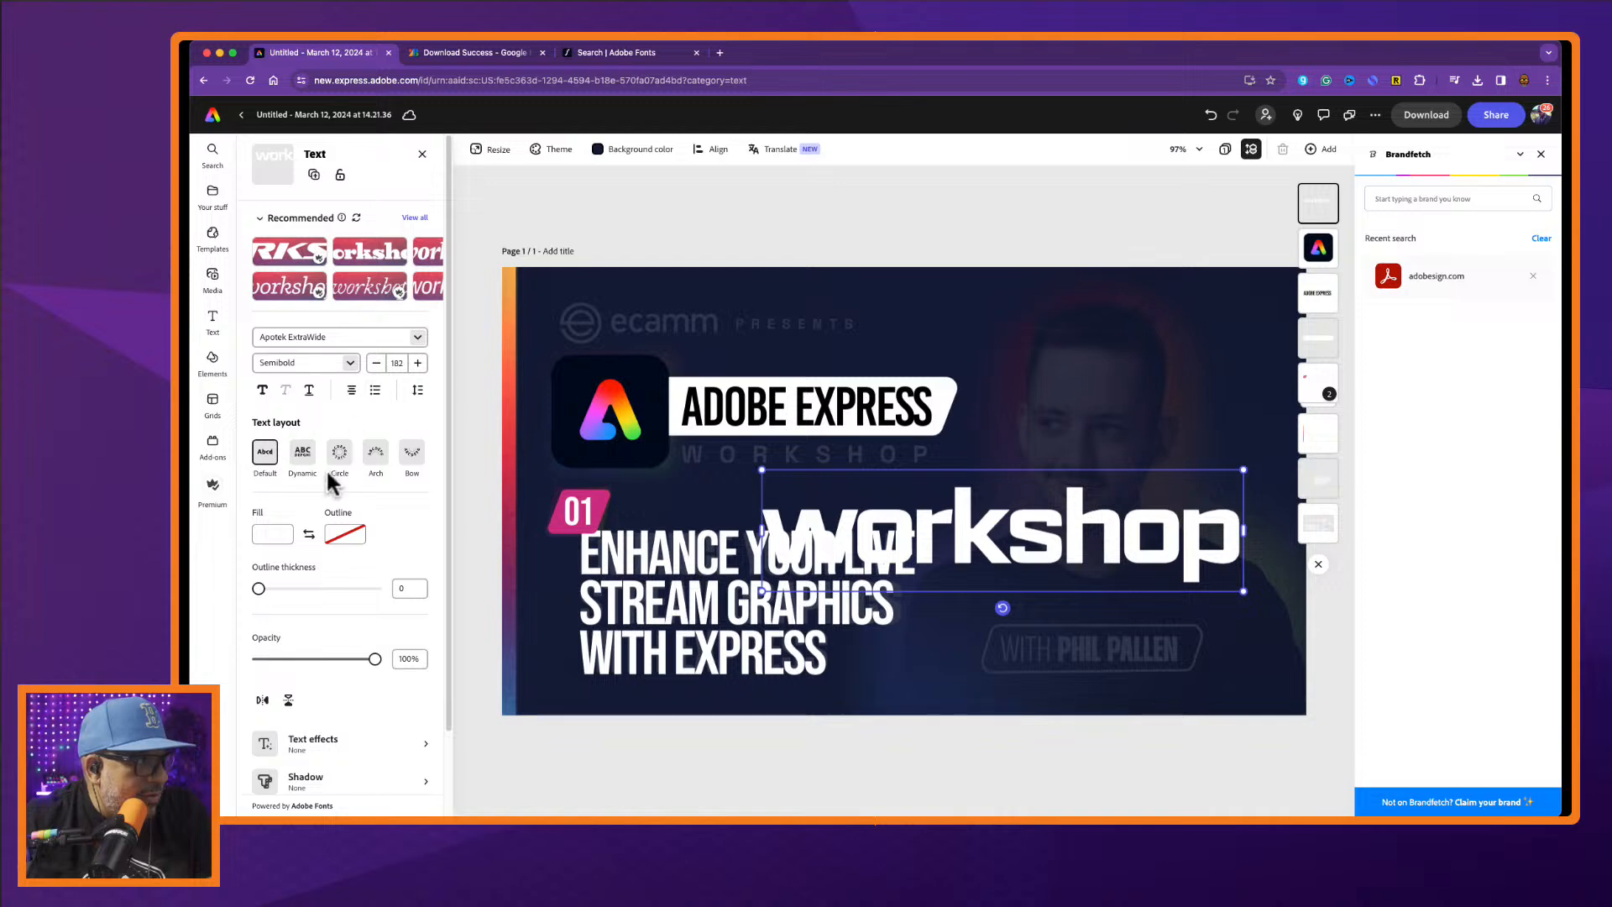
left_click(417, 338)
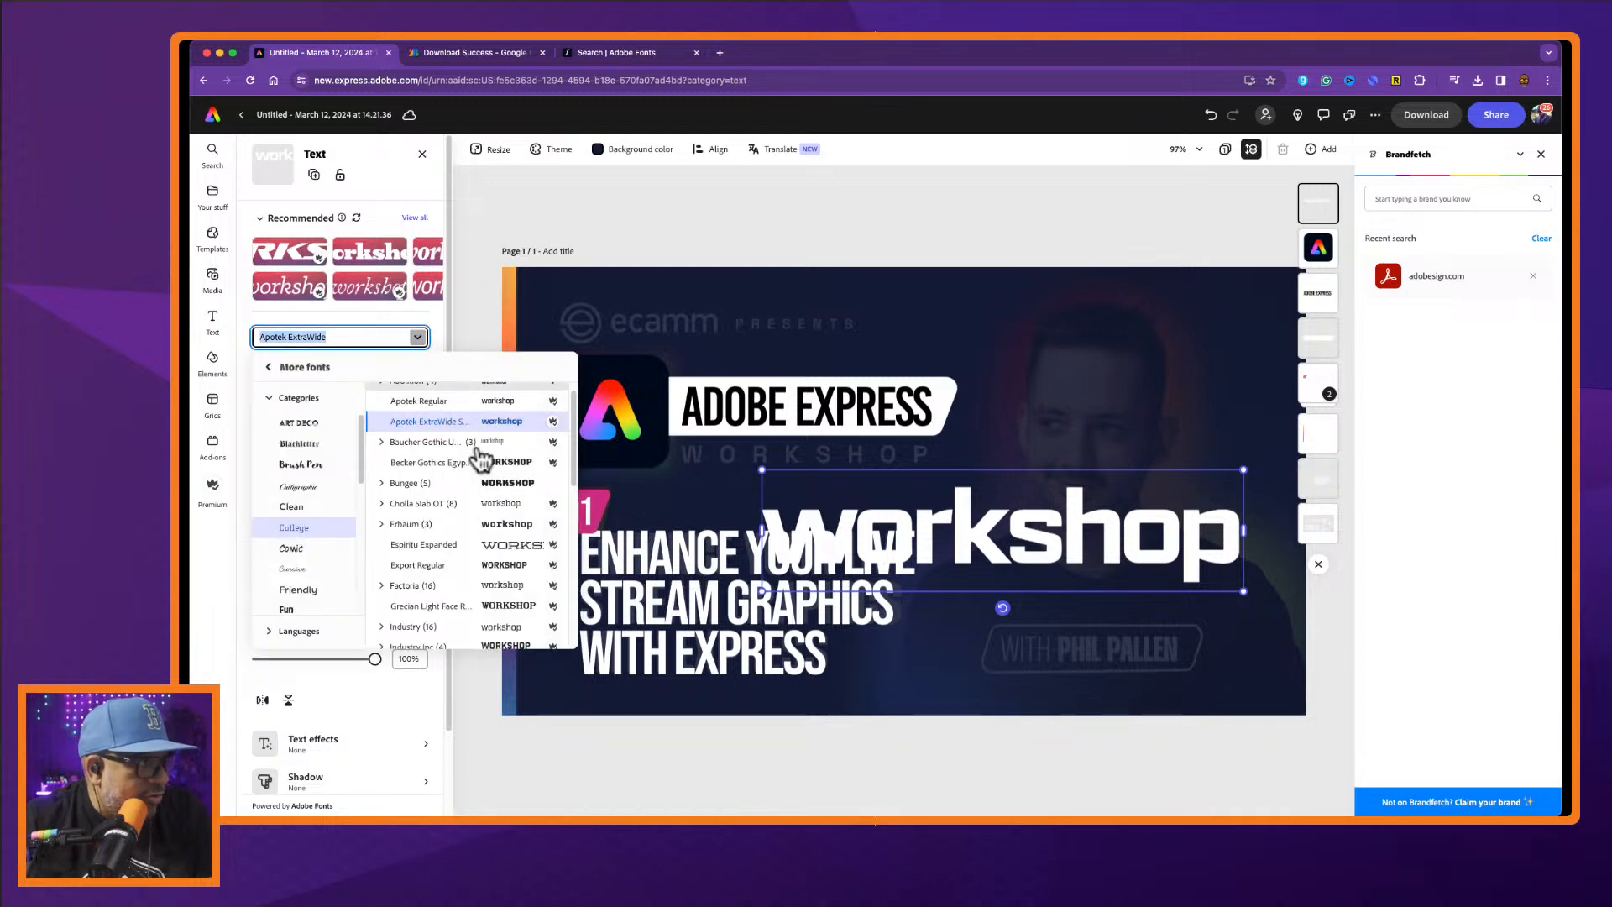
left_click(502, 411)
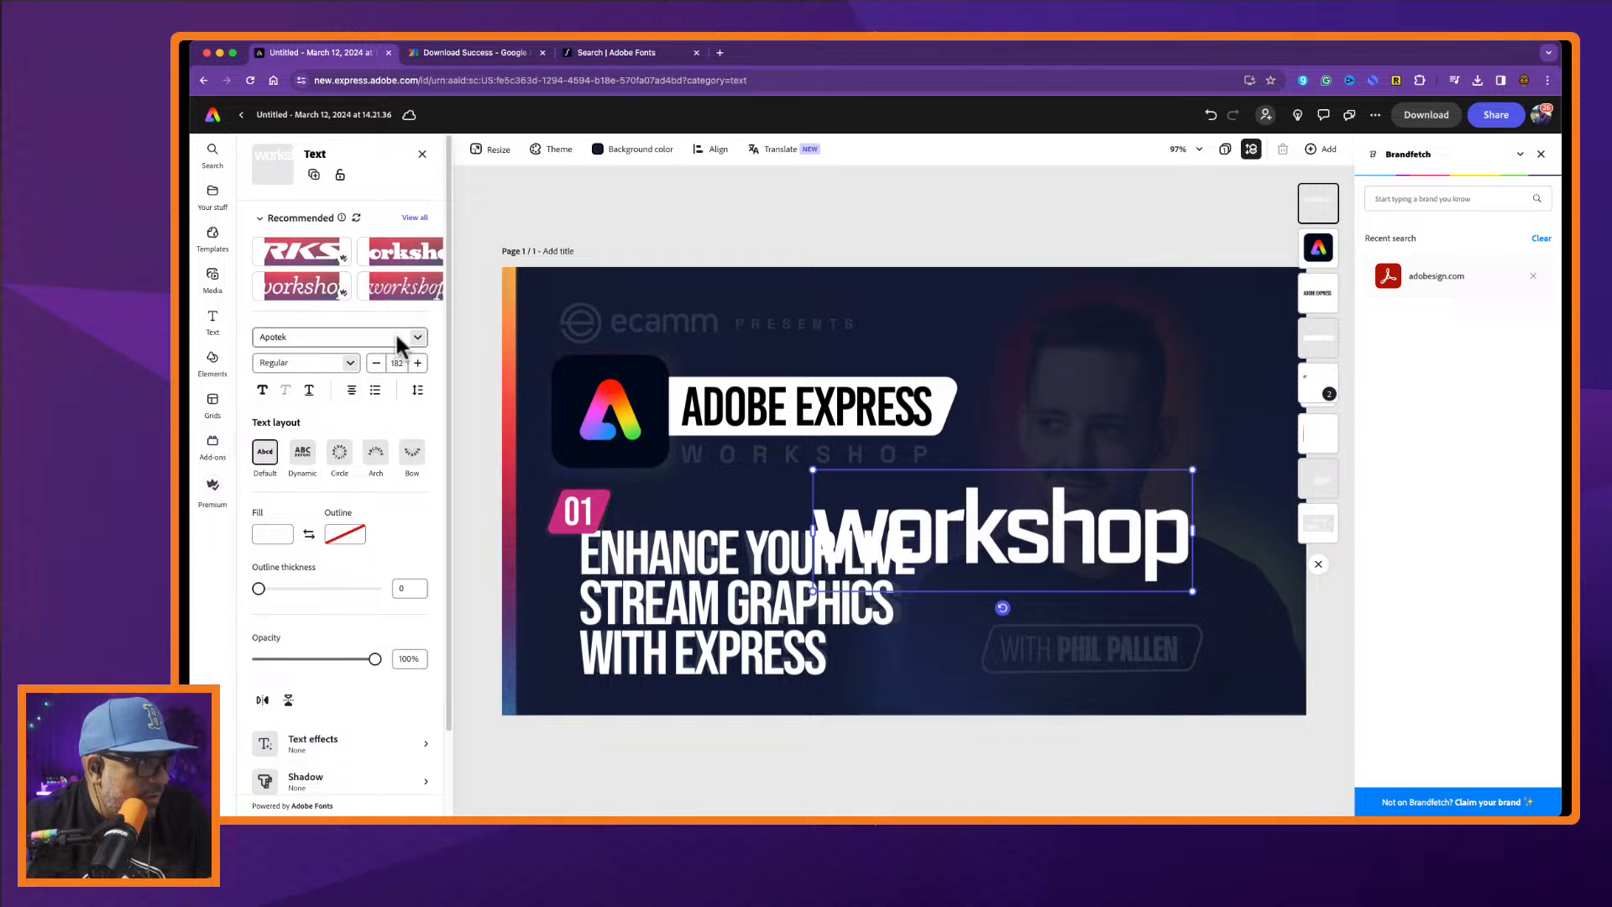
Set the large WORKSHOP text's font to Octin College Regular from the College category and check the family's available weights.
left_click(419, 338)
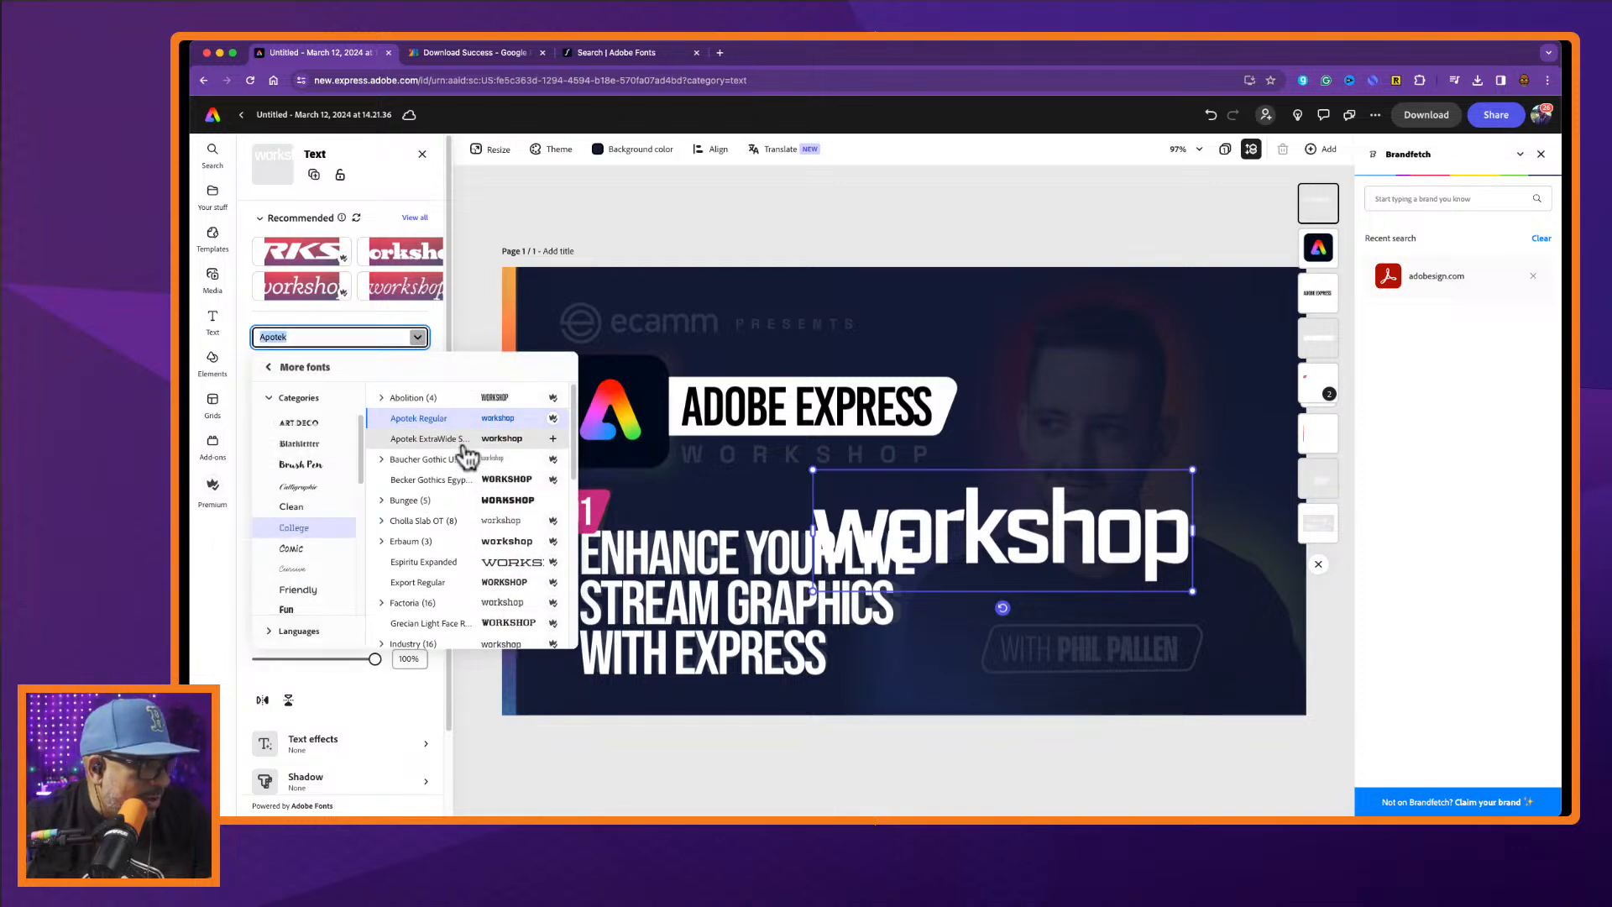
scroll(466, 456, "down", 3)
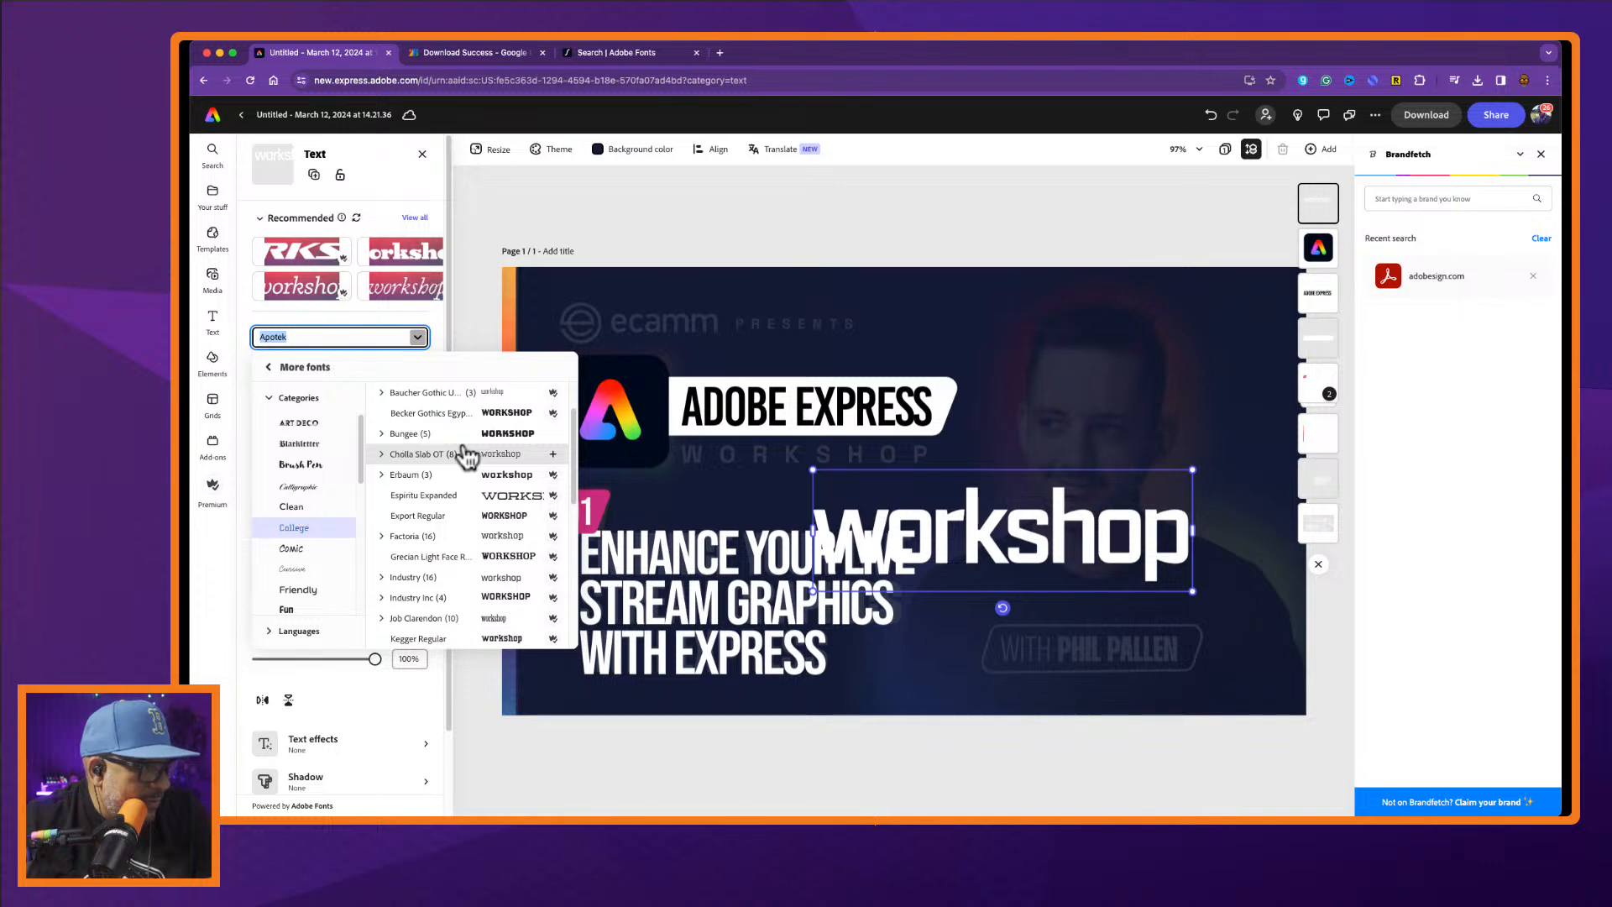
scroll(467, 456, "down", 3)
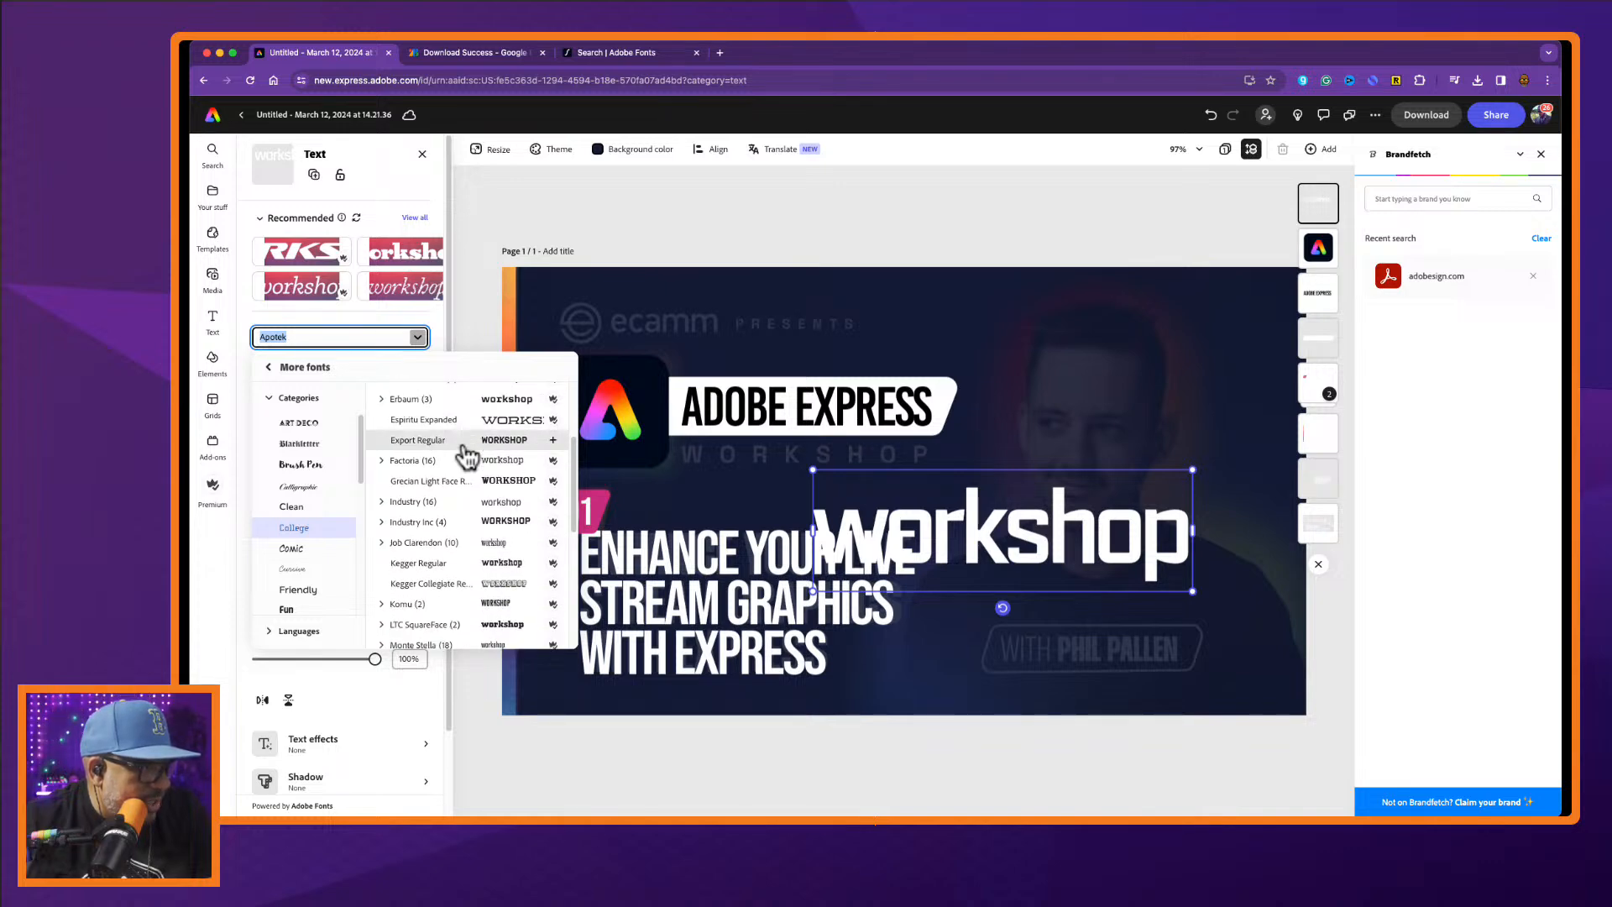
scroll(467, 456, "down", 2)
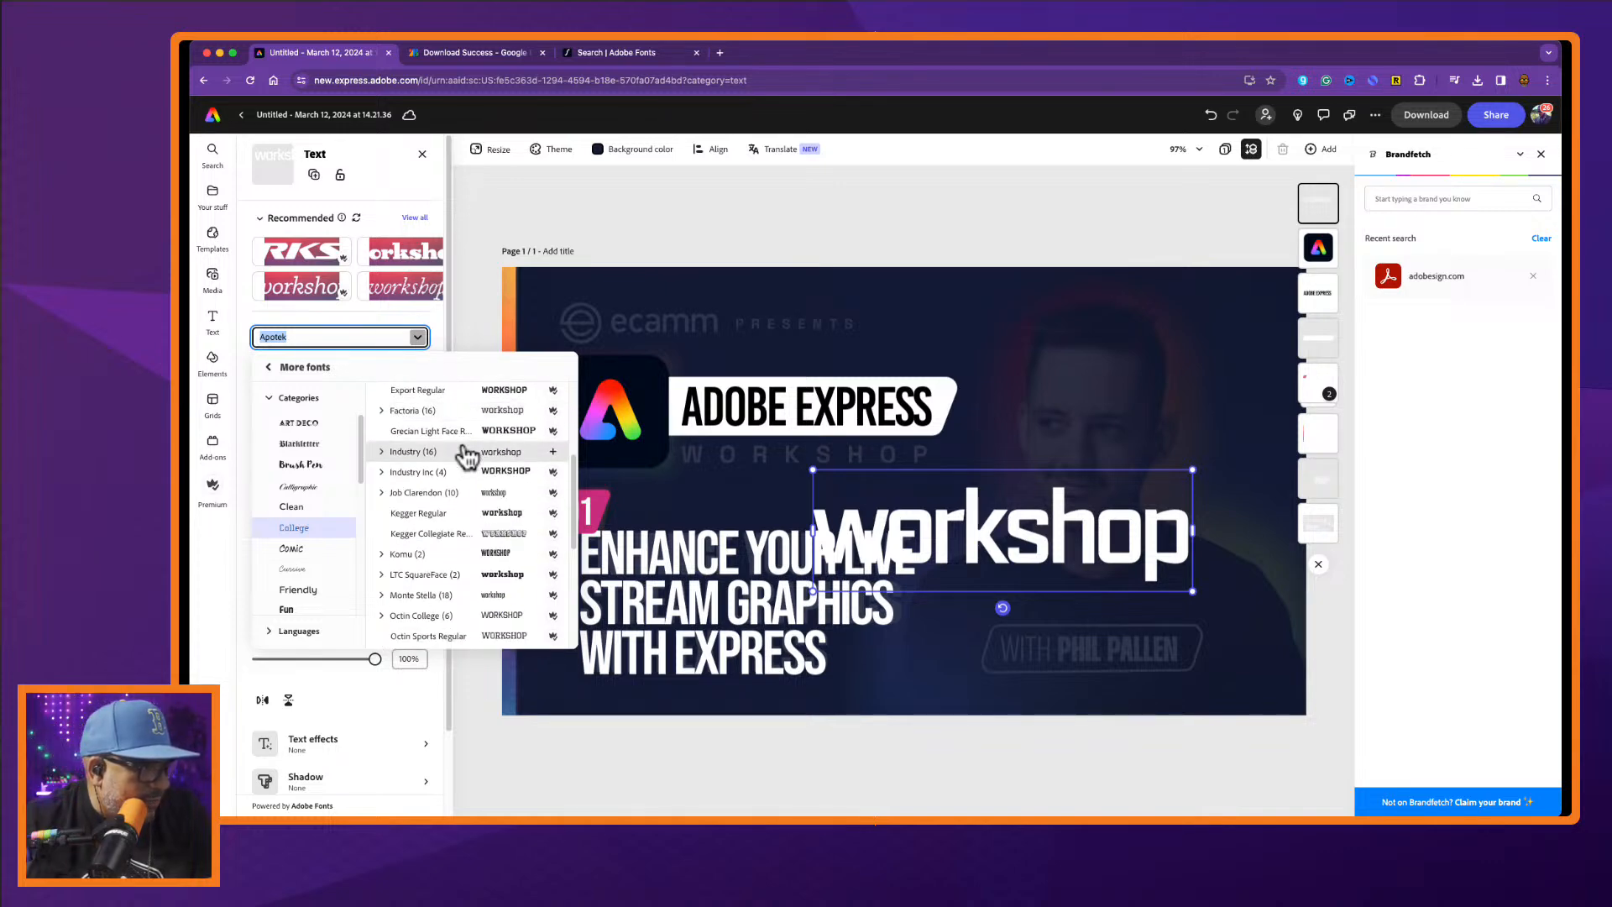
left_click(516, 616)
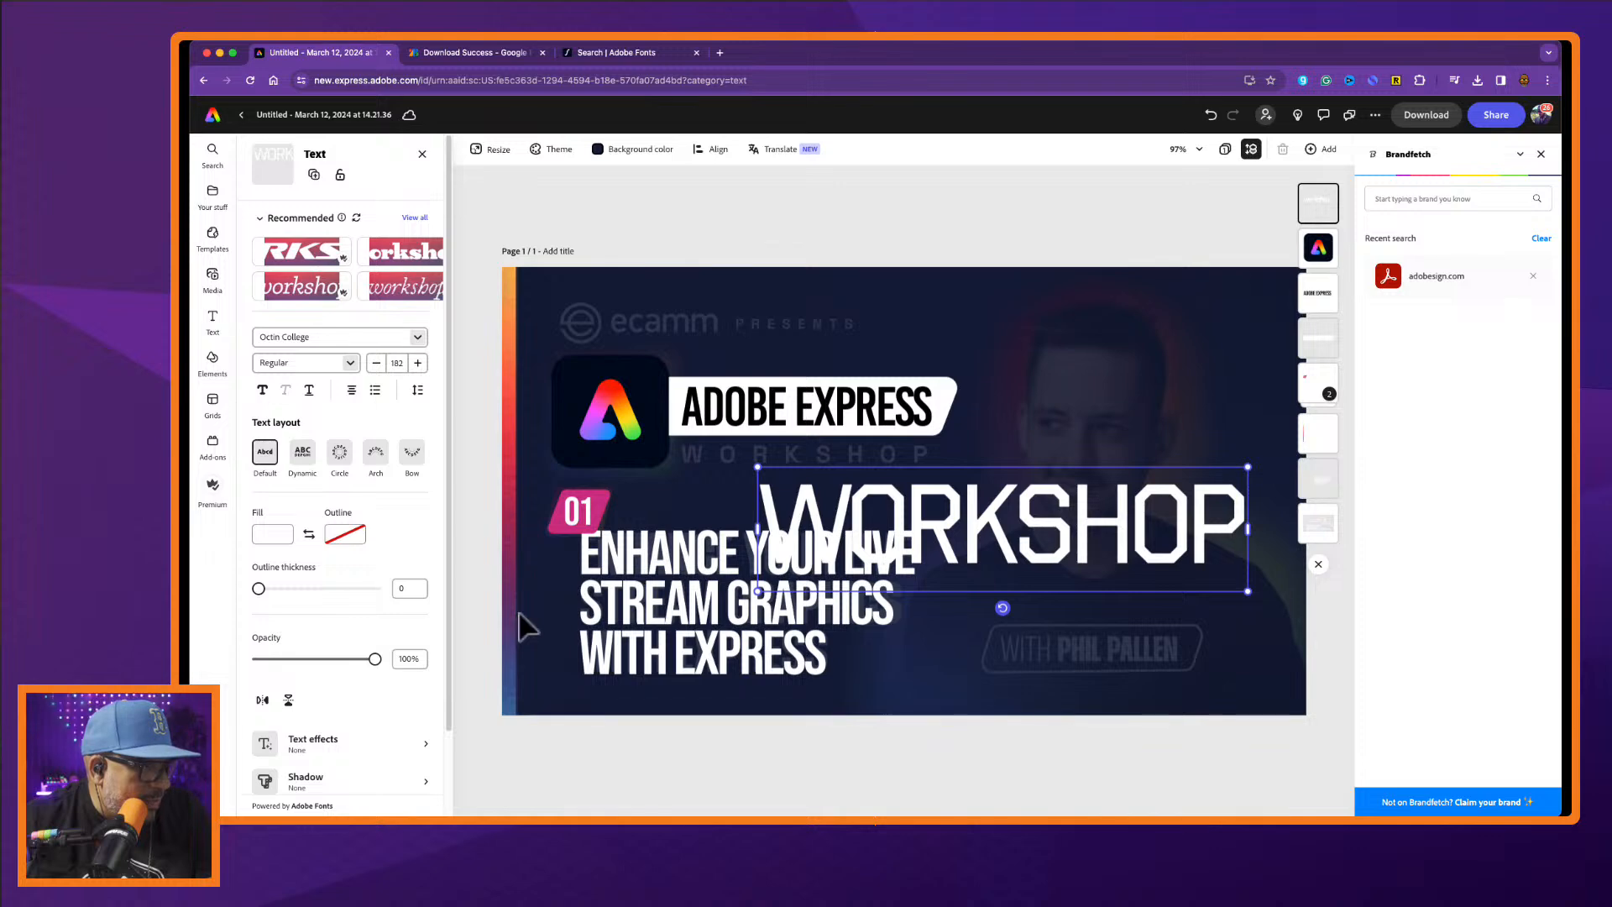
left_click(347, 366)
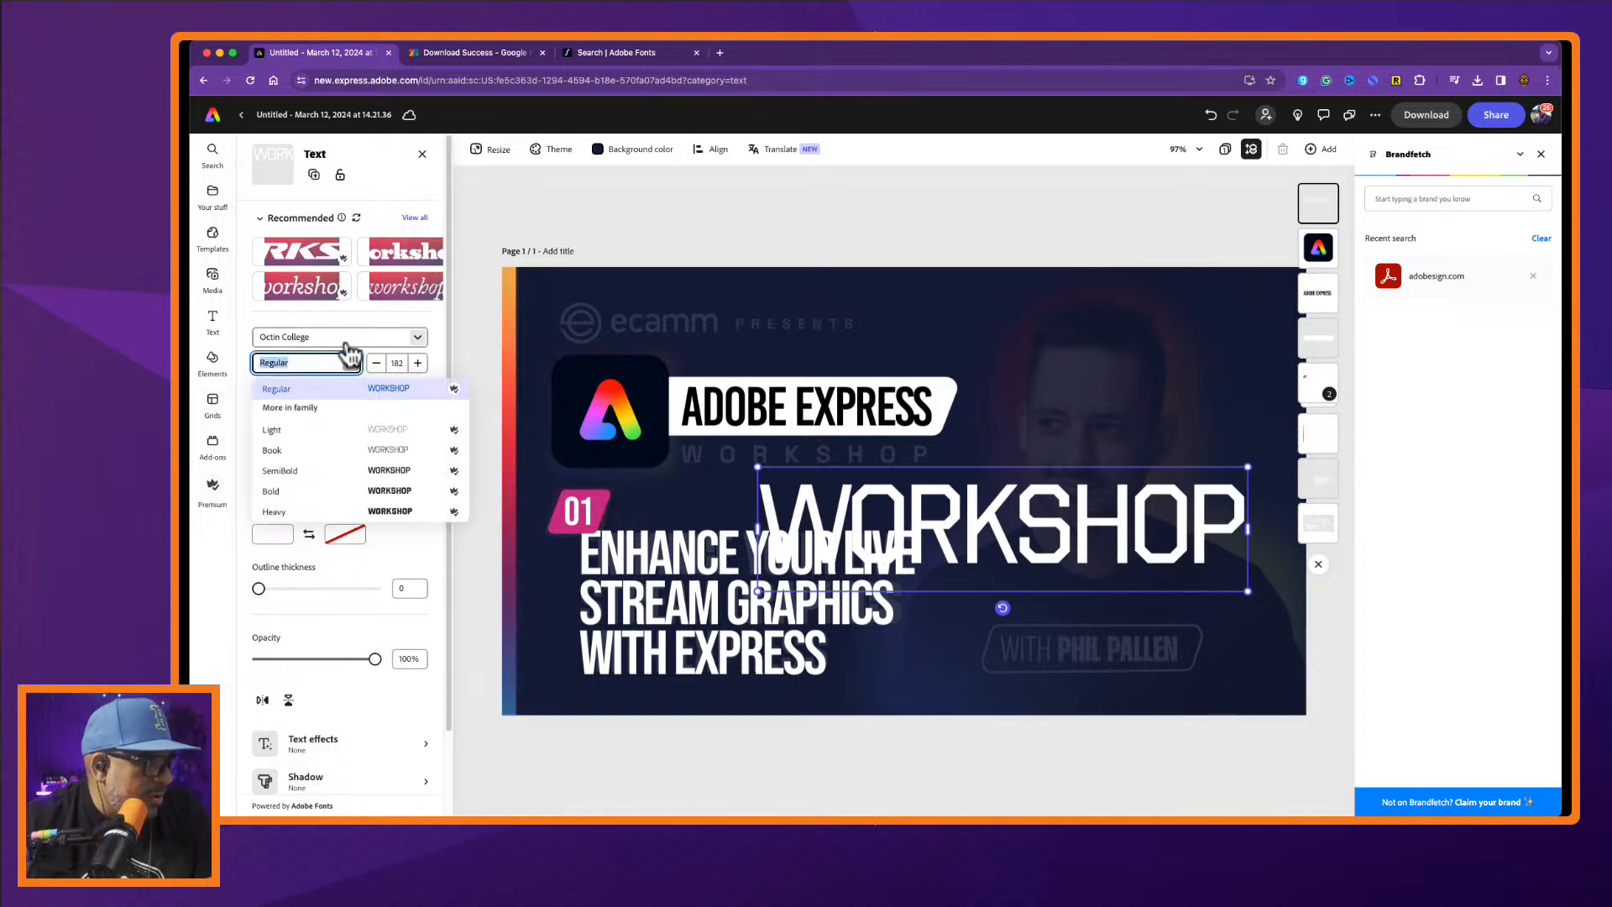
left_click(346, 337)
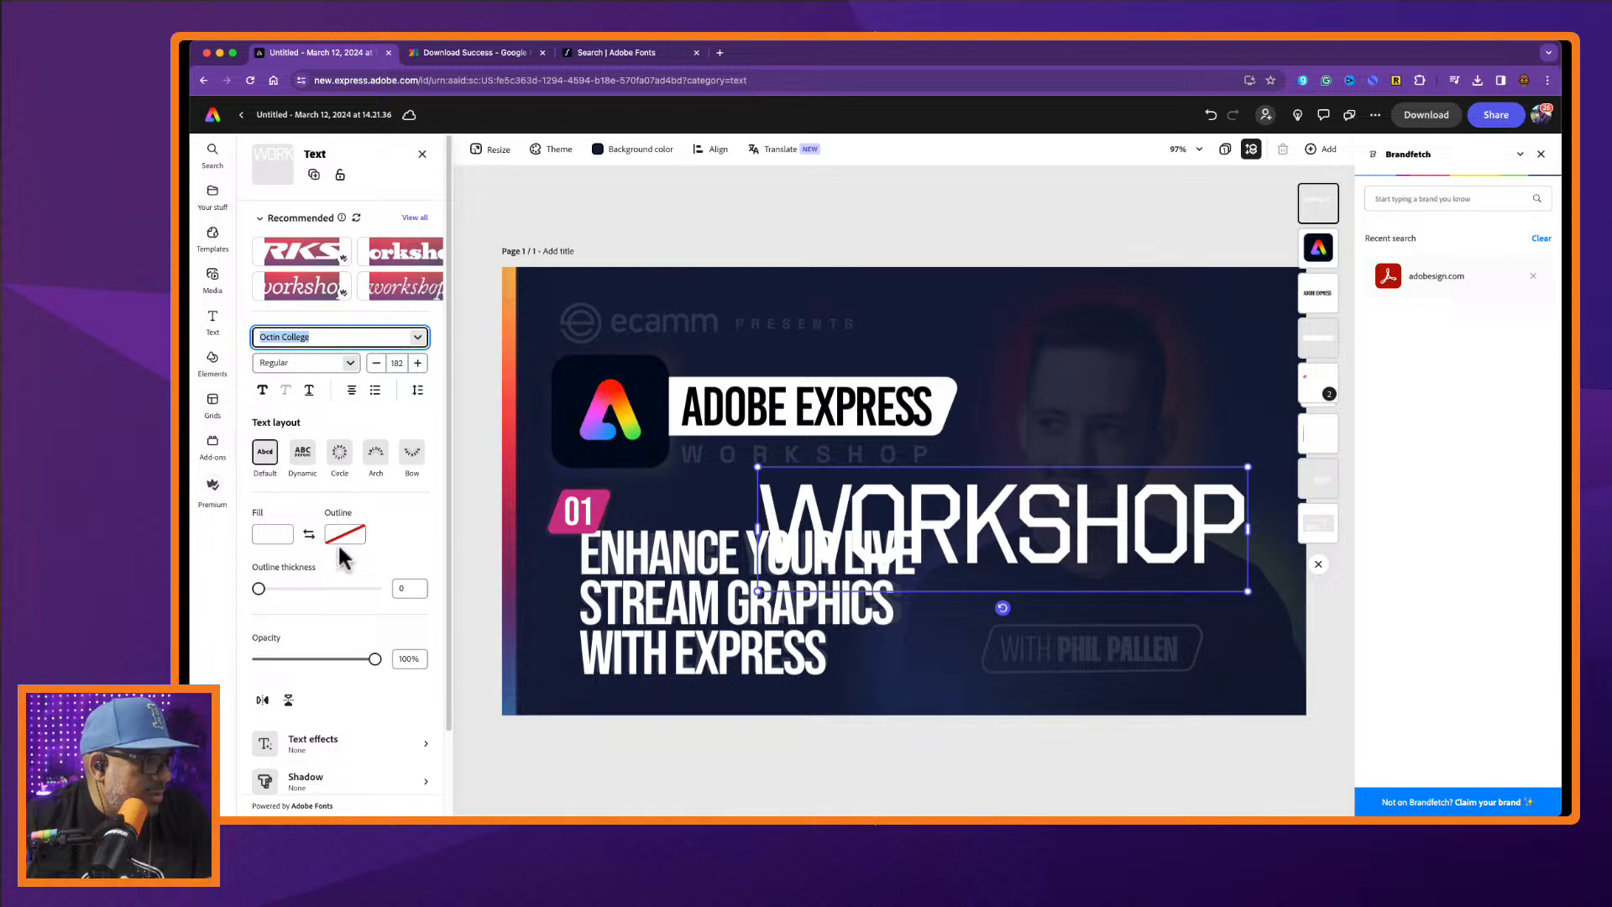
Scale the large WORKSHOP text down to size 51 beneath the ADOBE EXPRESS banner and set its letter spacing to 426.
scroll(342, 554, "down", 2)
scroll(342, 554, "up", 2)
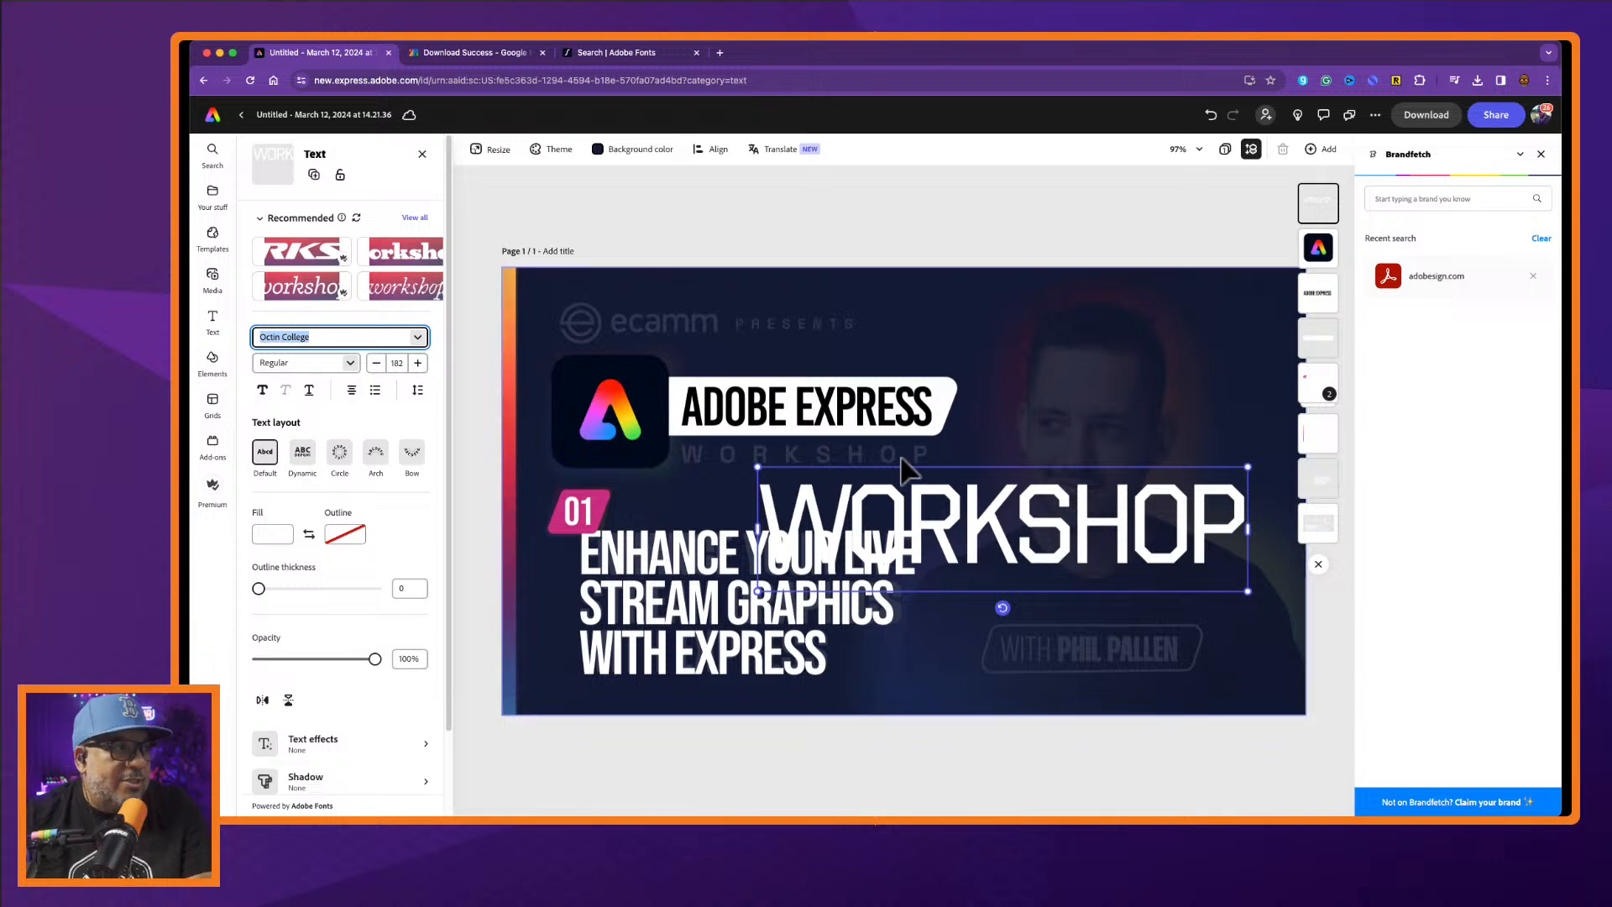
left_click_drag(1249, 590, 943, 466)
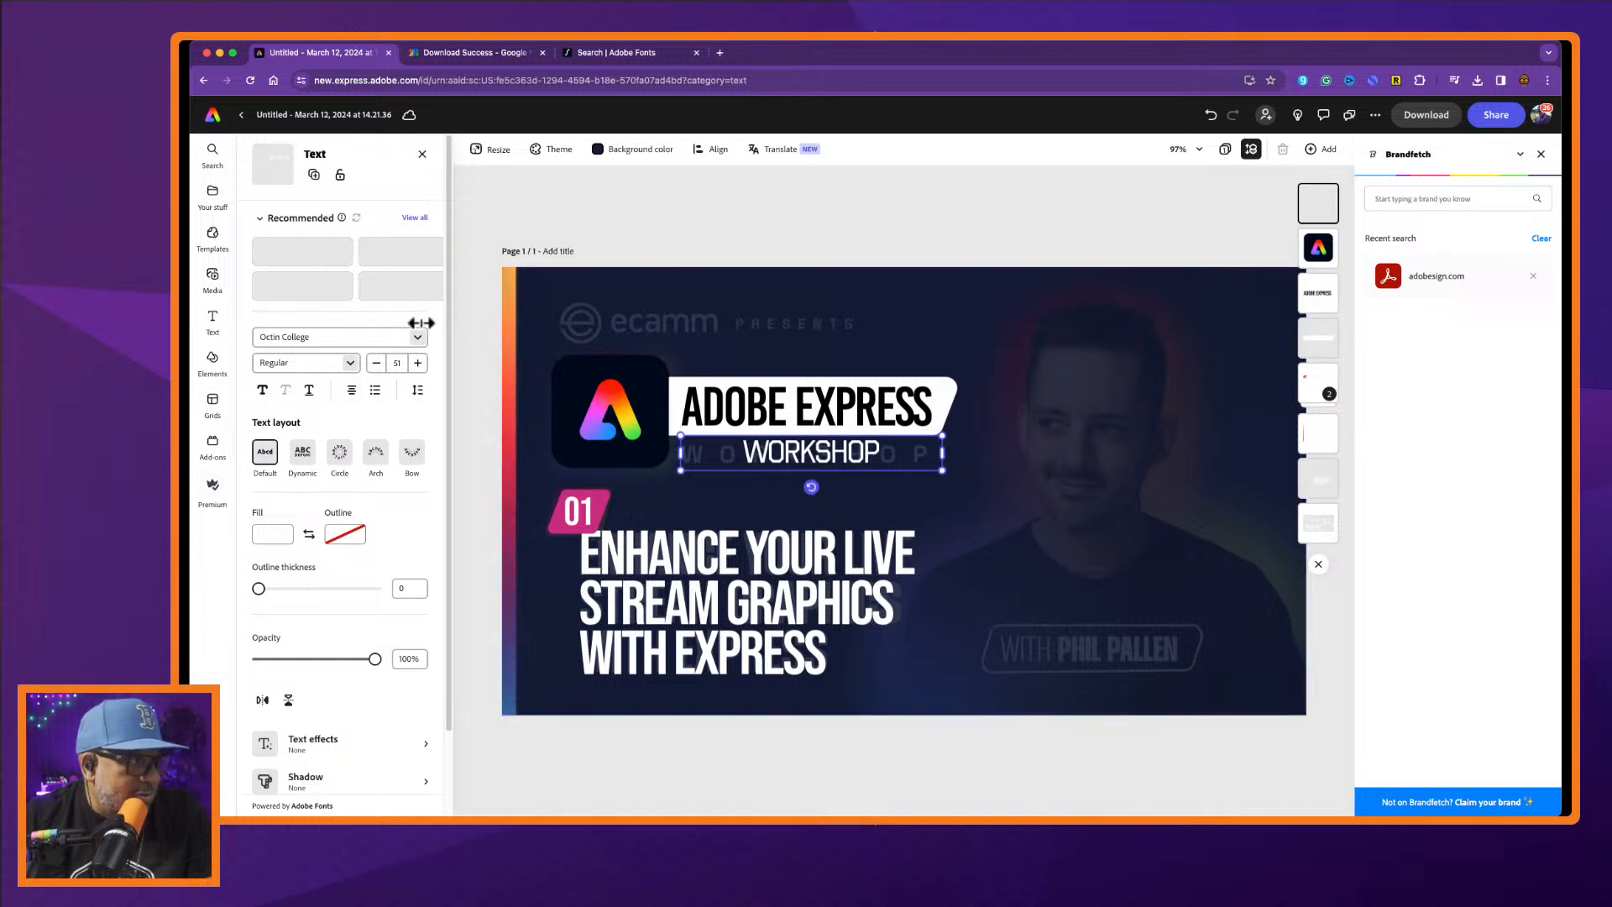
left_click(418, 389)
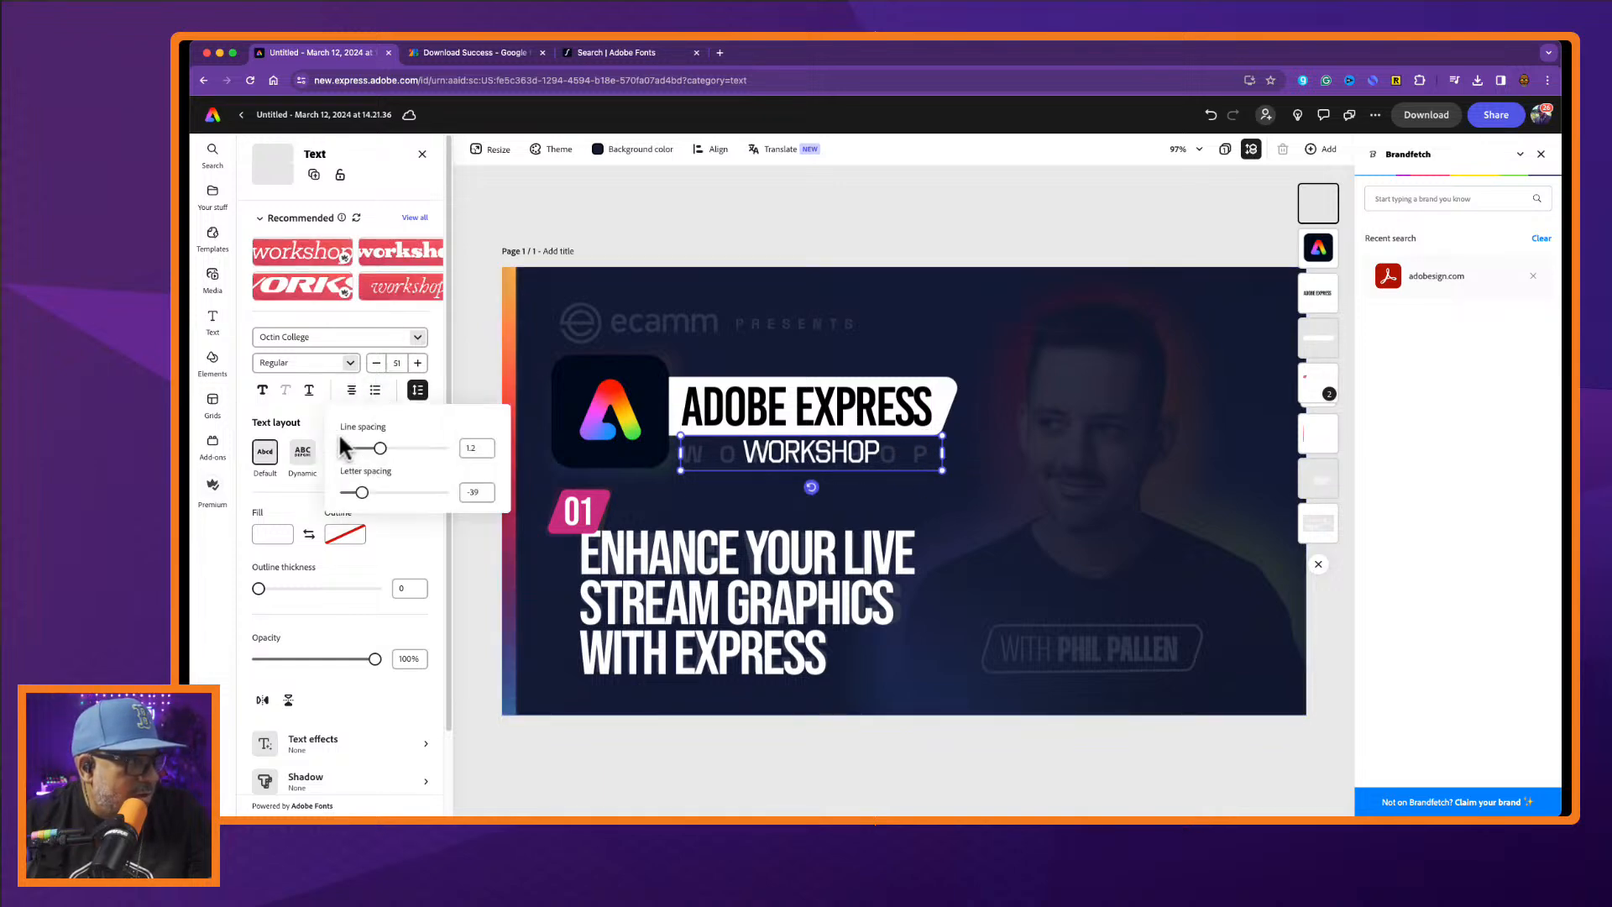
left_click_drag(363, 495, 409, 502)
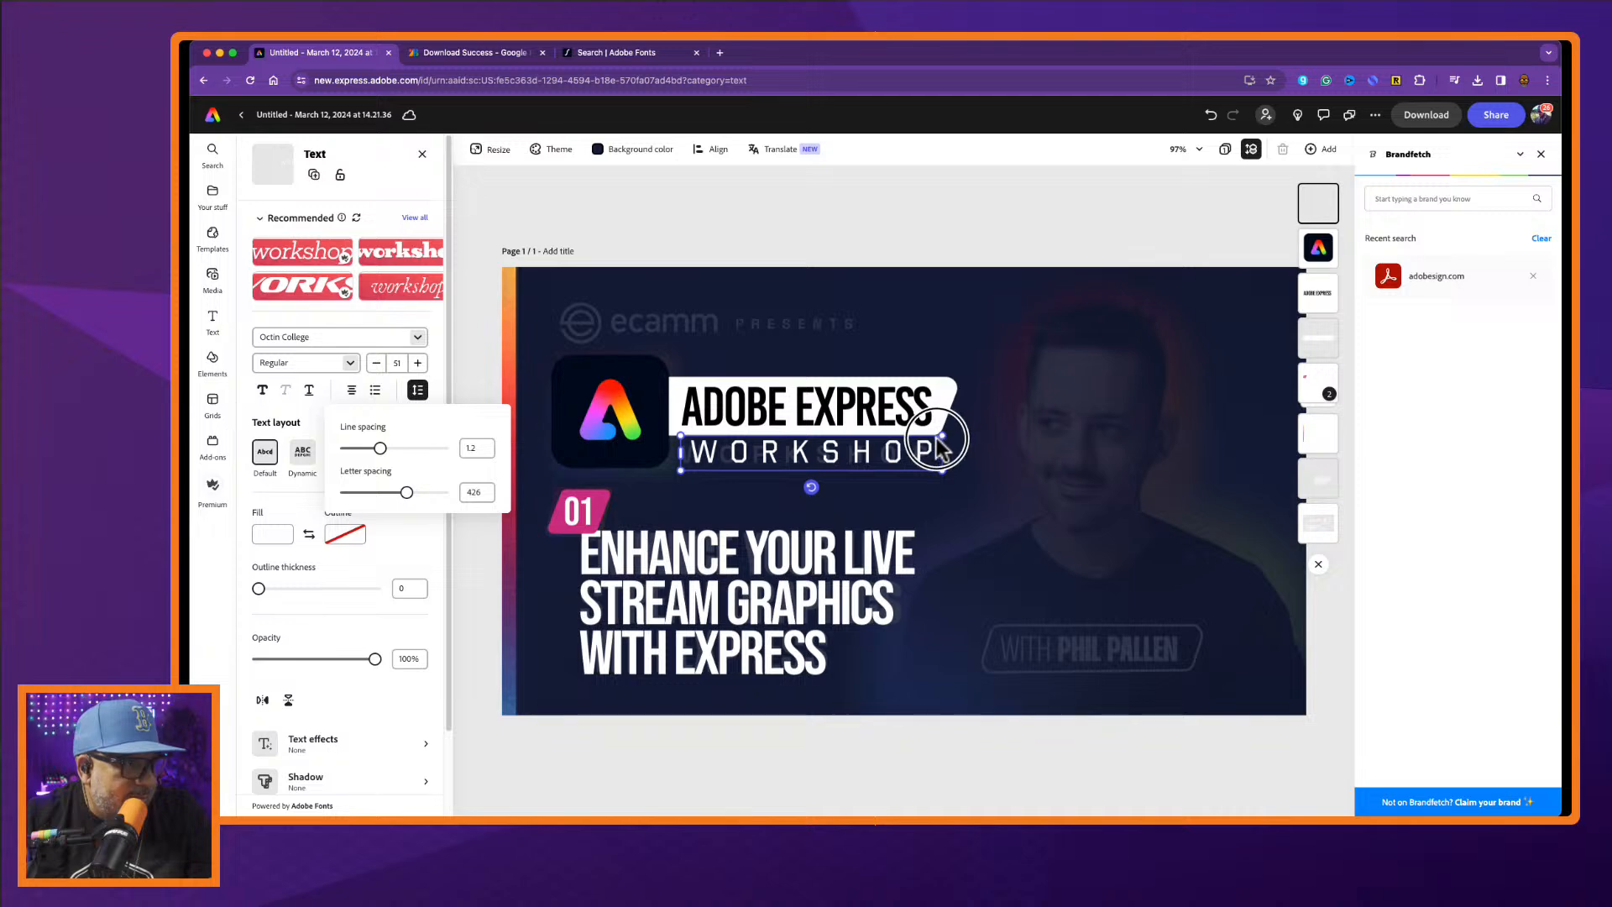
Reduce the WORKSHOP text to size 42 and increase its letter spacing to 528.
left_click(942, 476)
left_click_drag(943, 477, 869, 451)
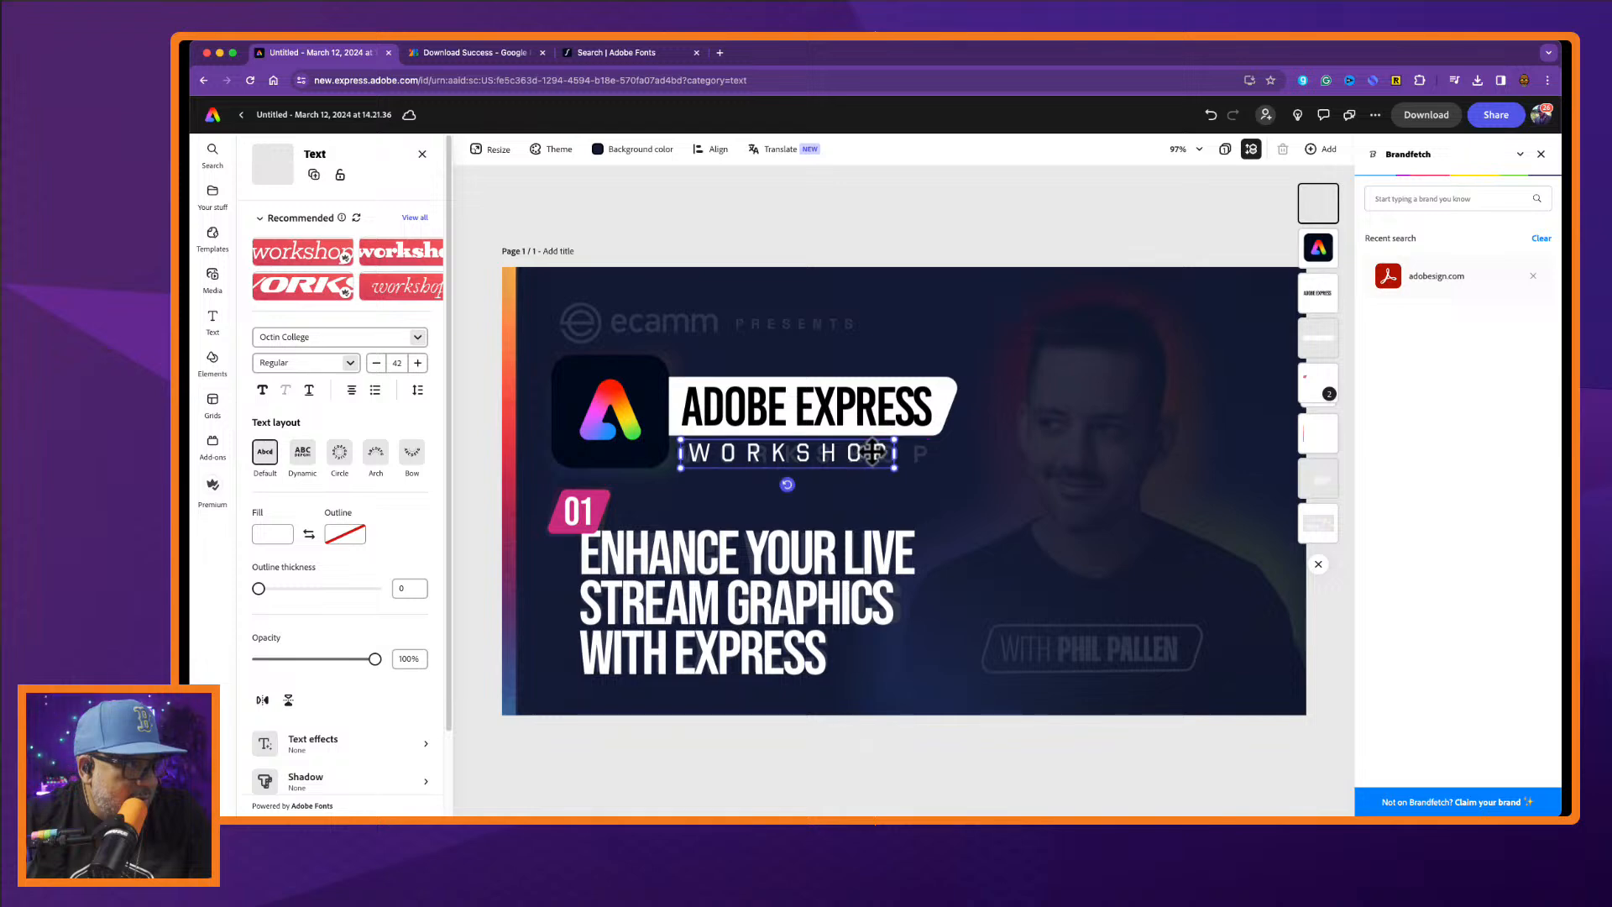
left_click(417, 390)
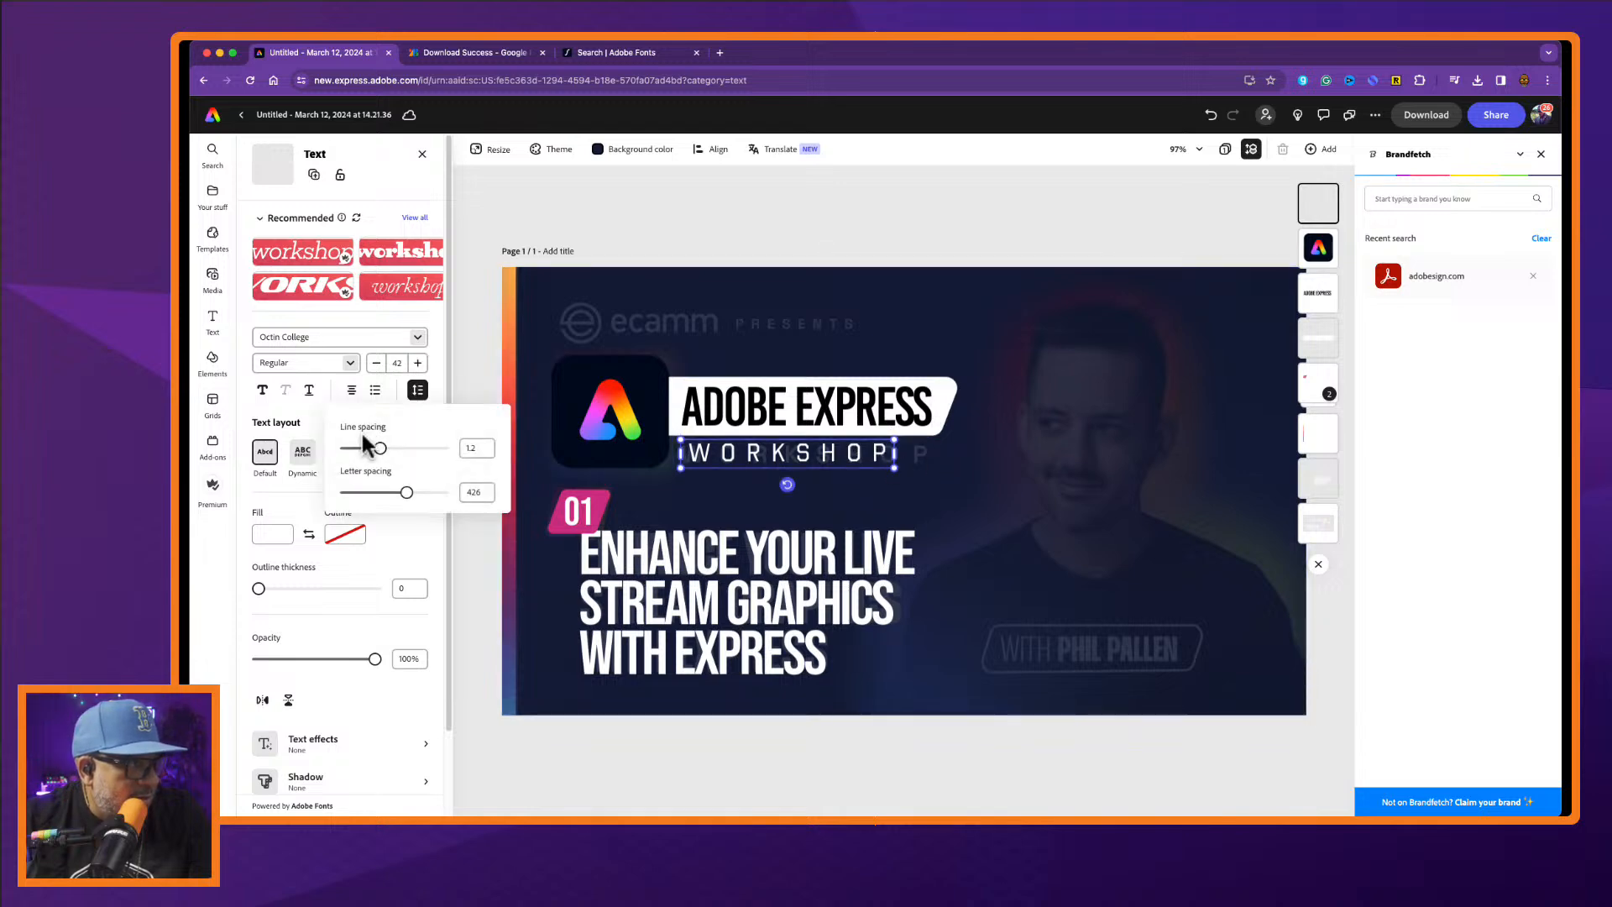
left_click_drag(407, 494, 418, 496)
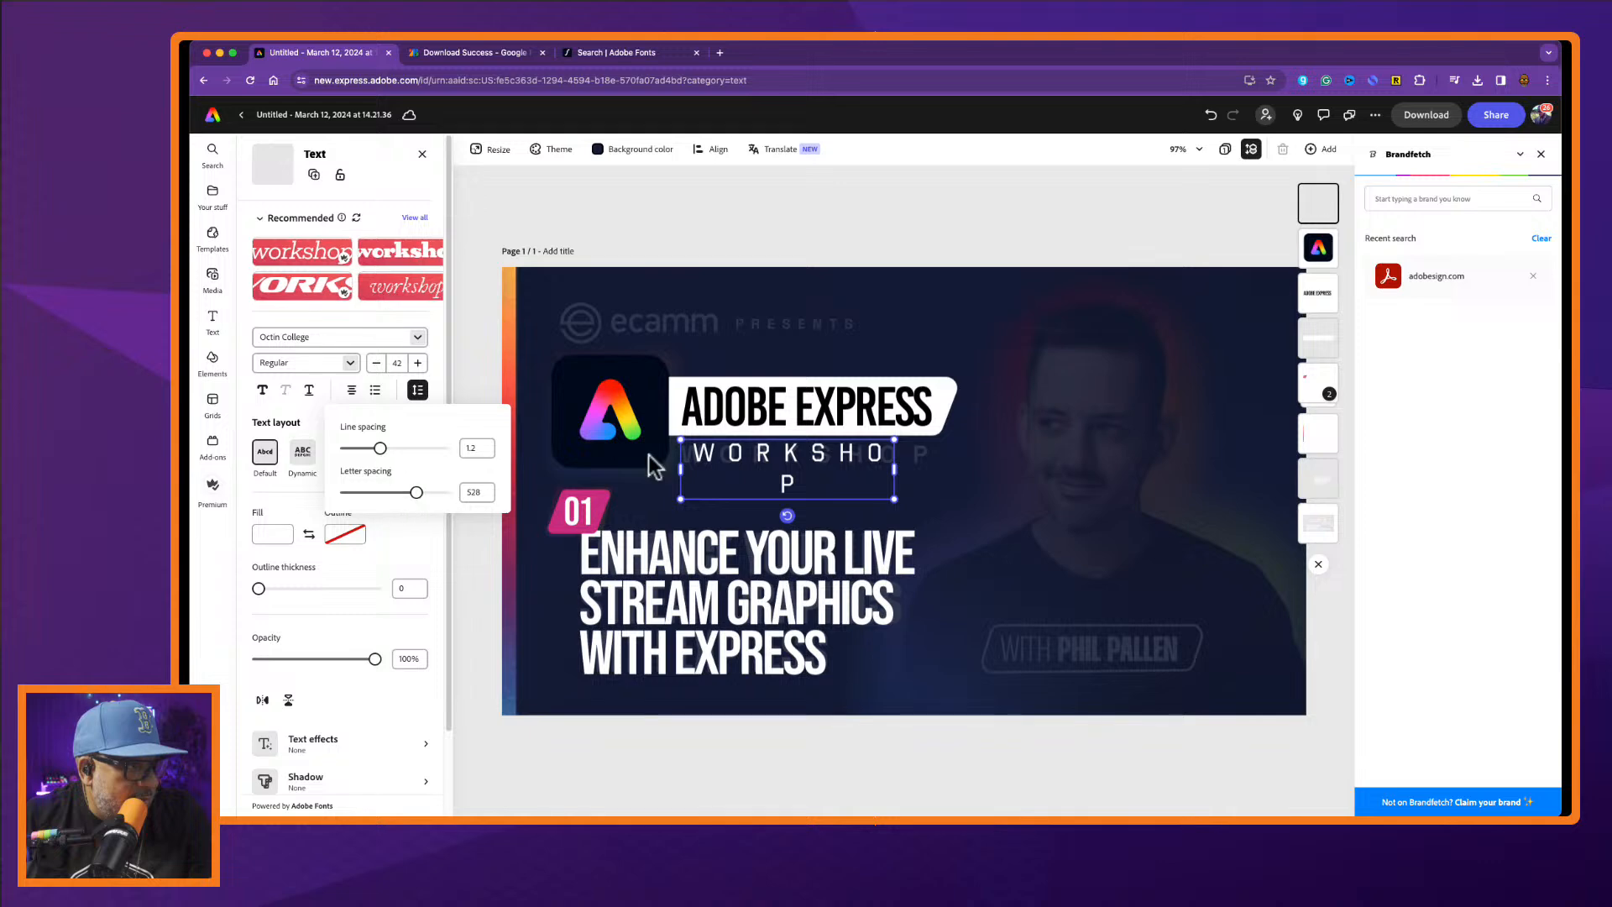
Widen the WORKSHOP text box on both sides so the word fits on one line, centred beneath the ADOBE EXPRESS banner.
left_click(905, 466)
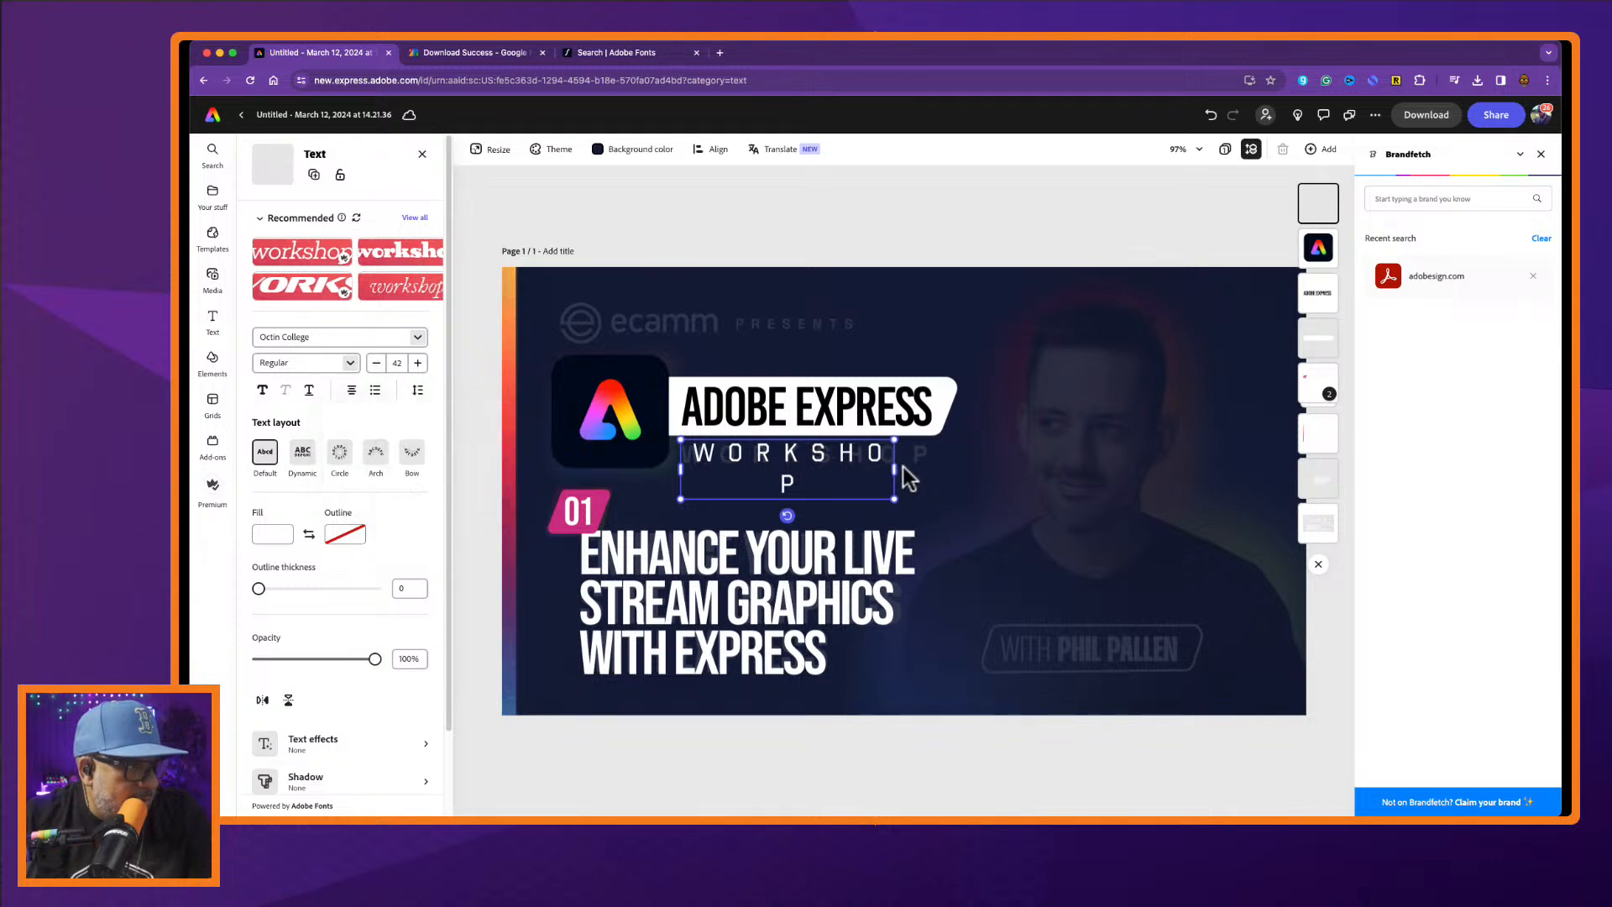
left_click_drag(895, 468, 946, 472)
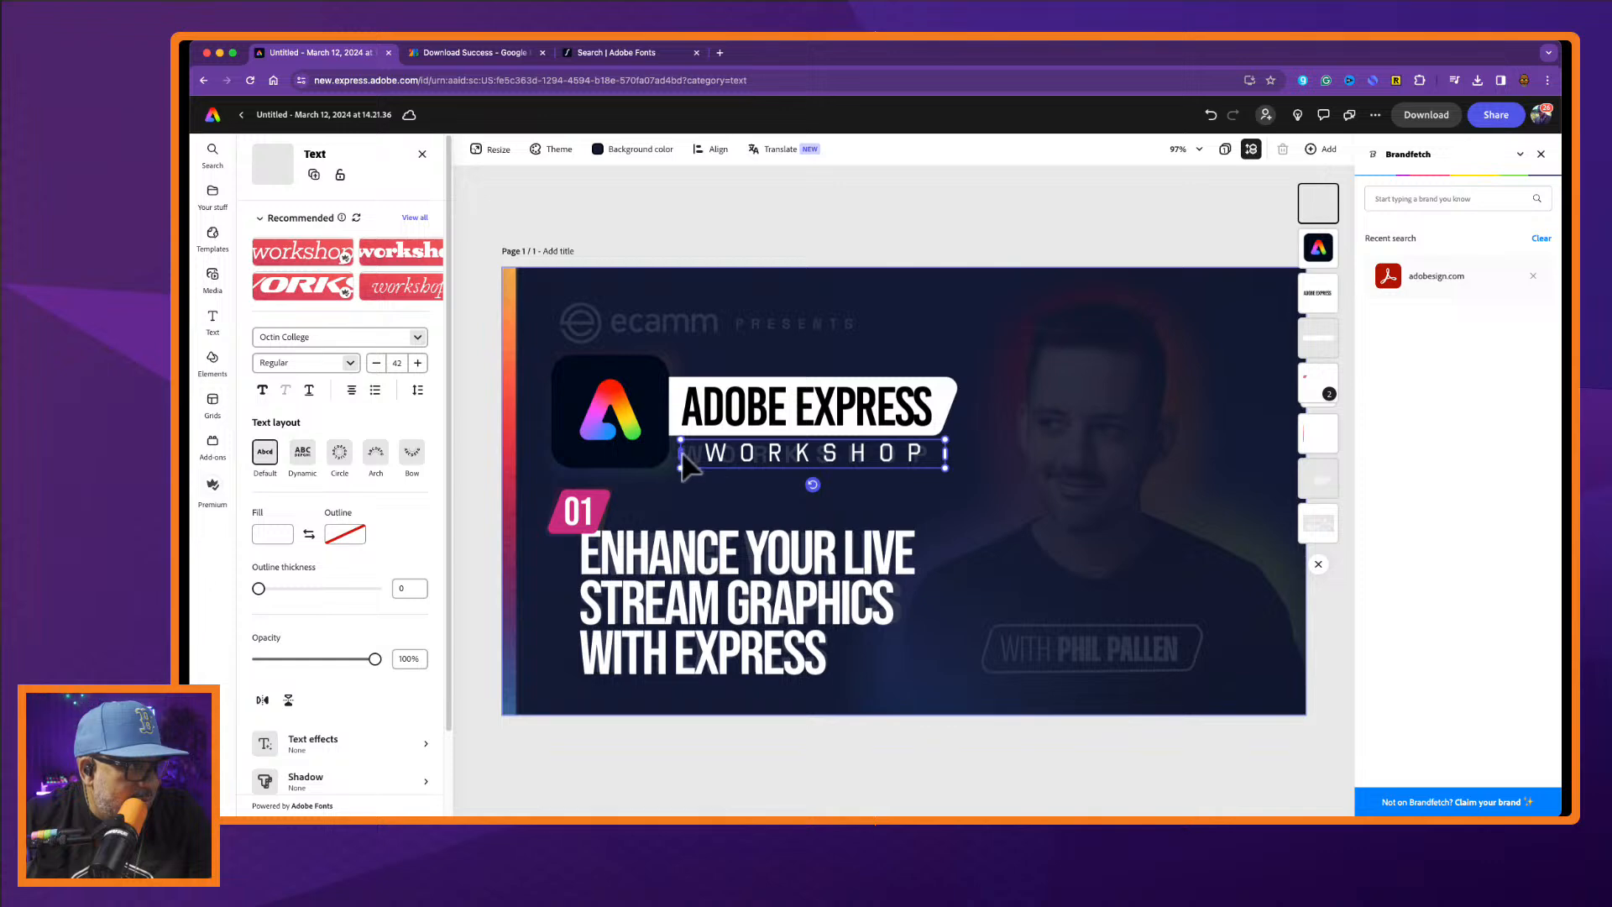
left_click_drag(682, 458, 667, 454)
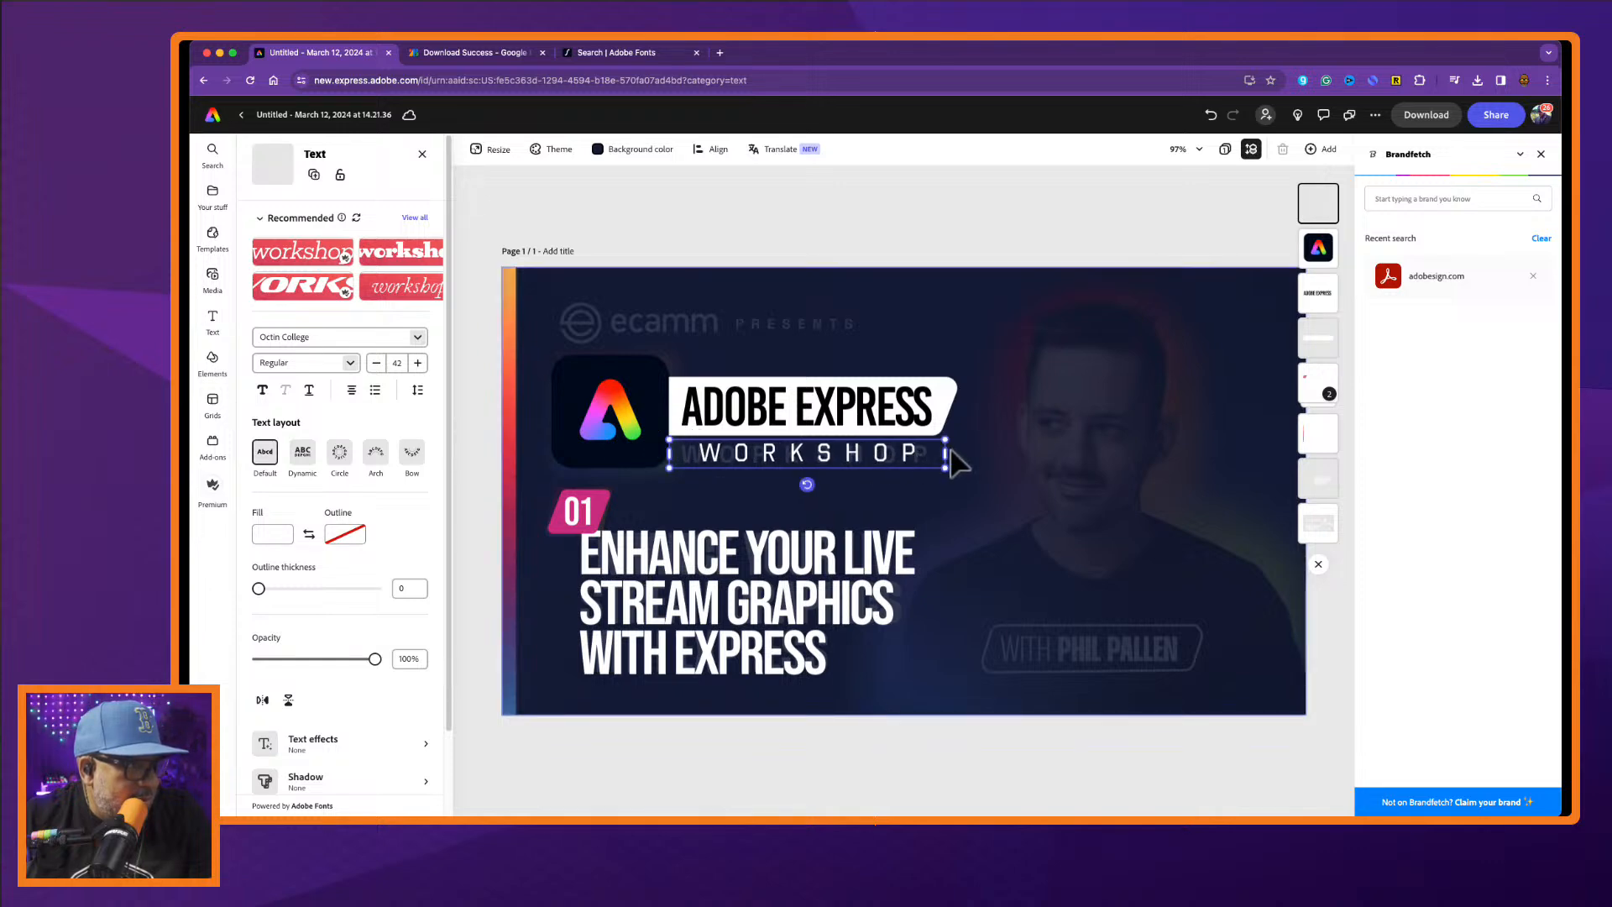
left_click_drag(947, 453, 943, 486)
left_click(948, 489)
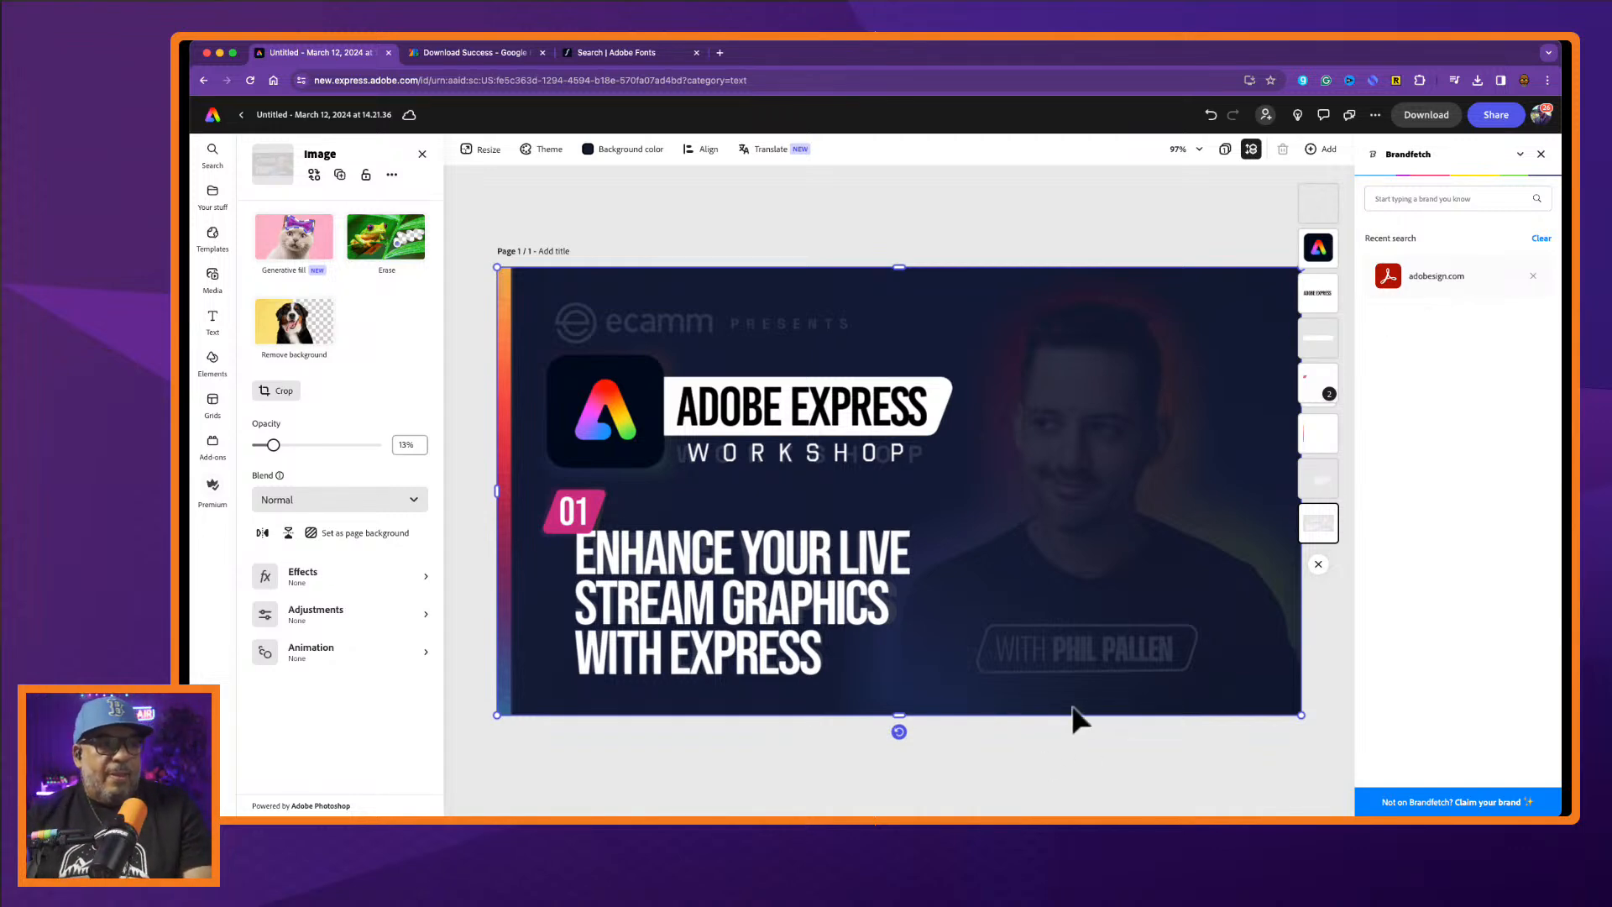
key("super+Tab")
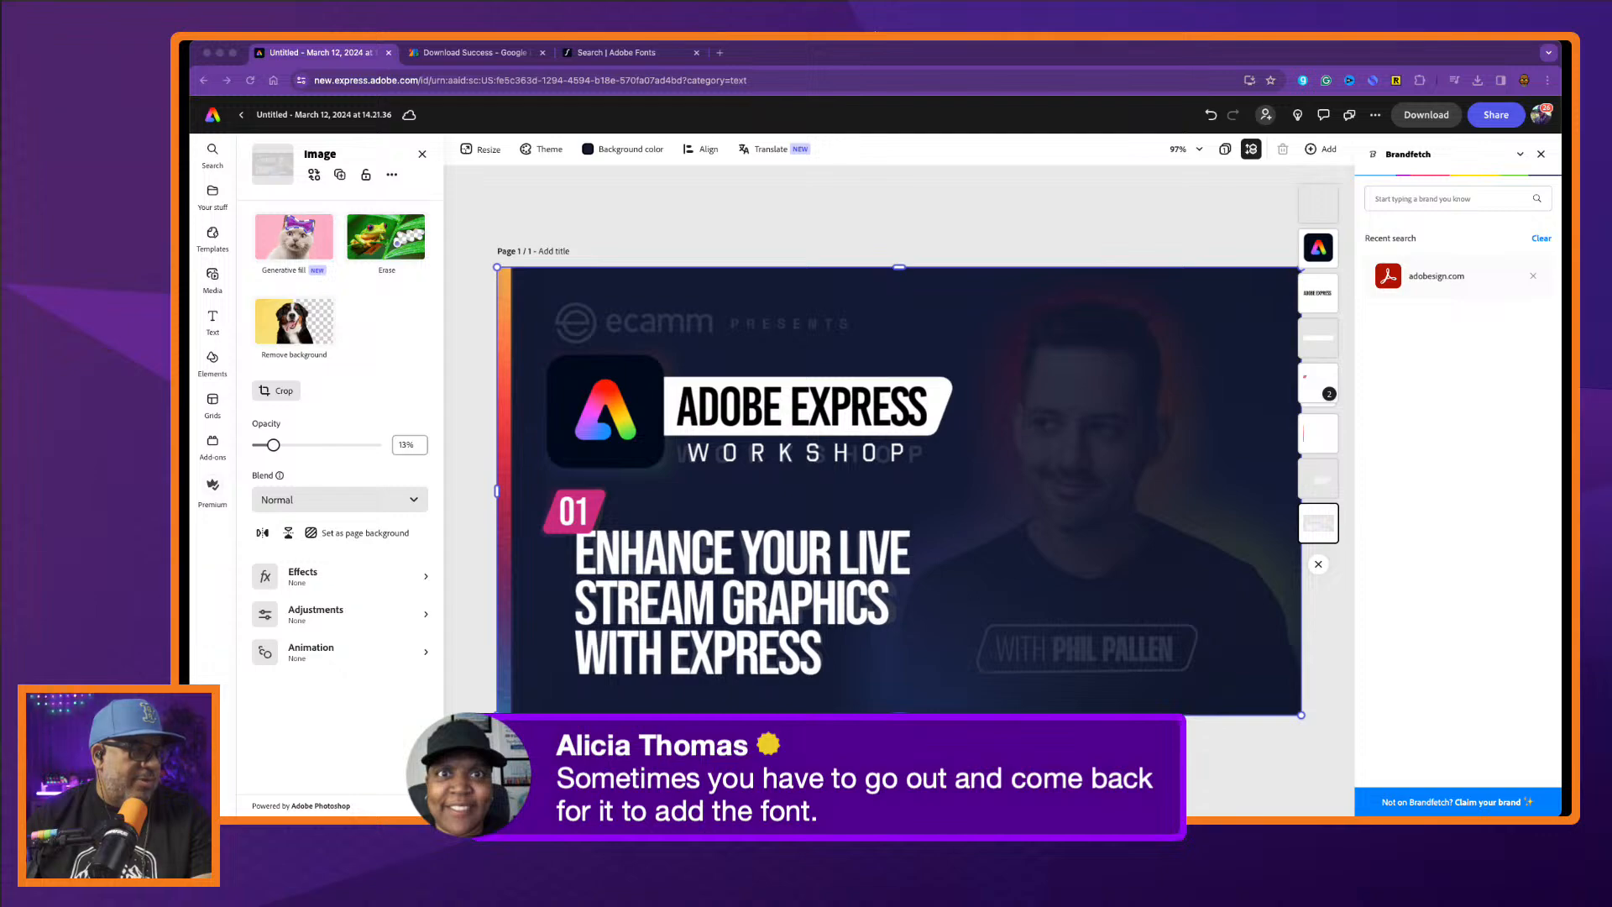
left_click(252, 691)
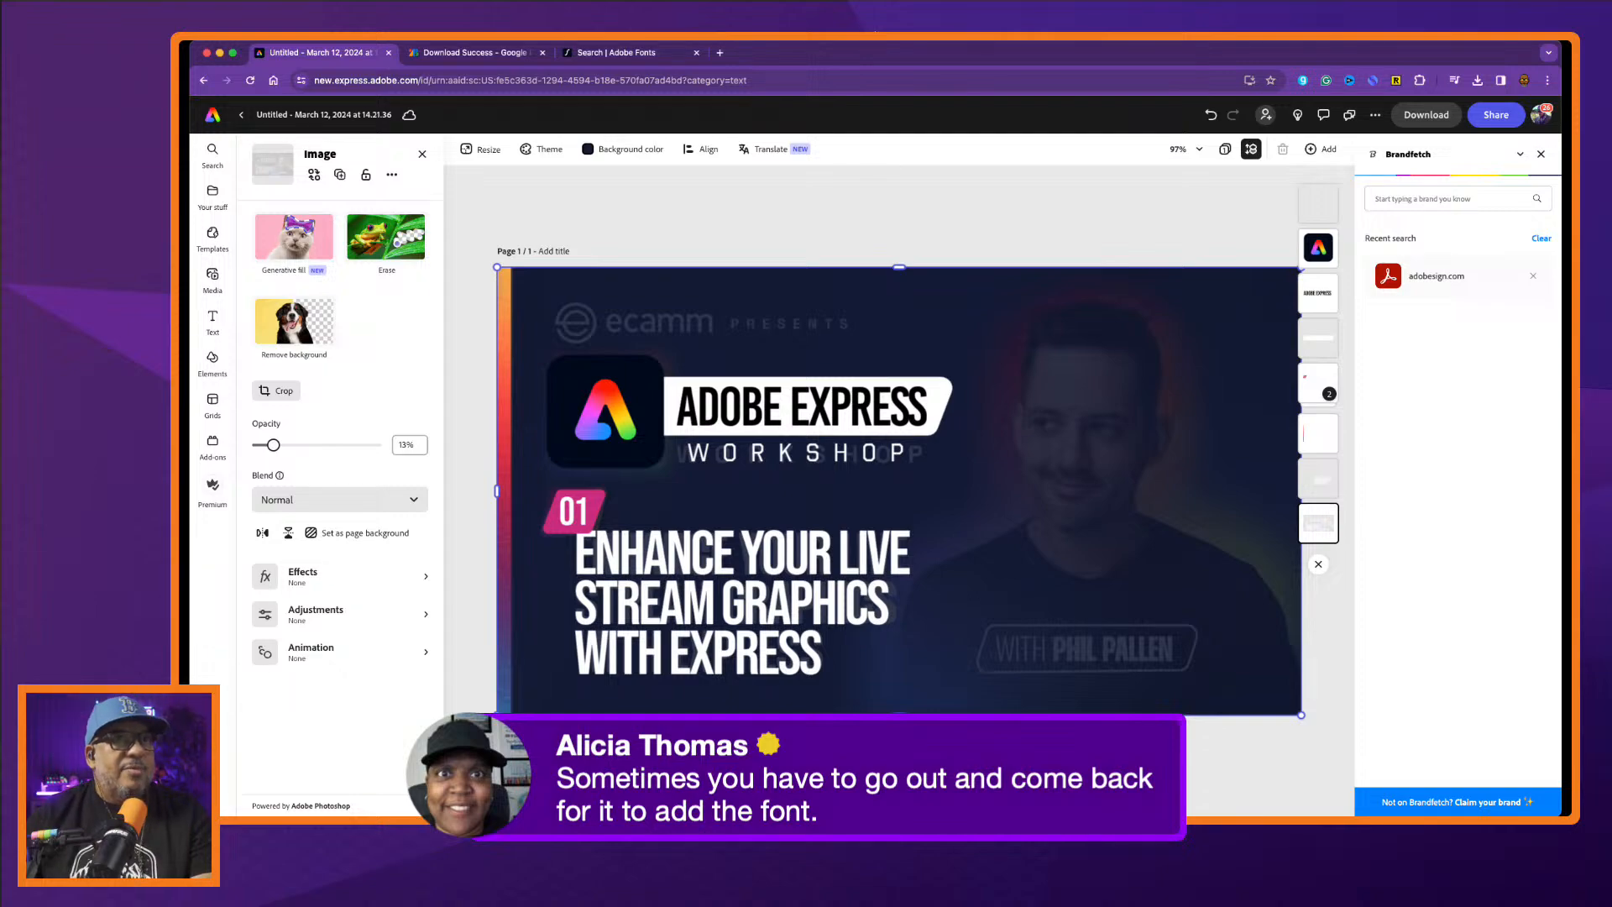
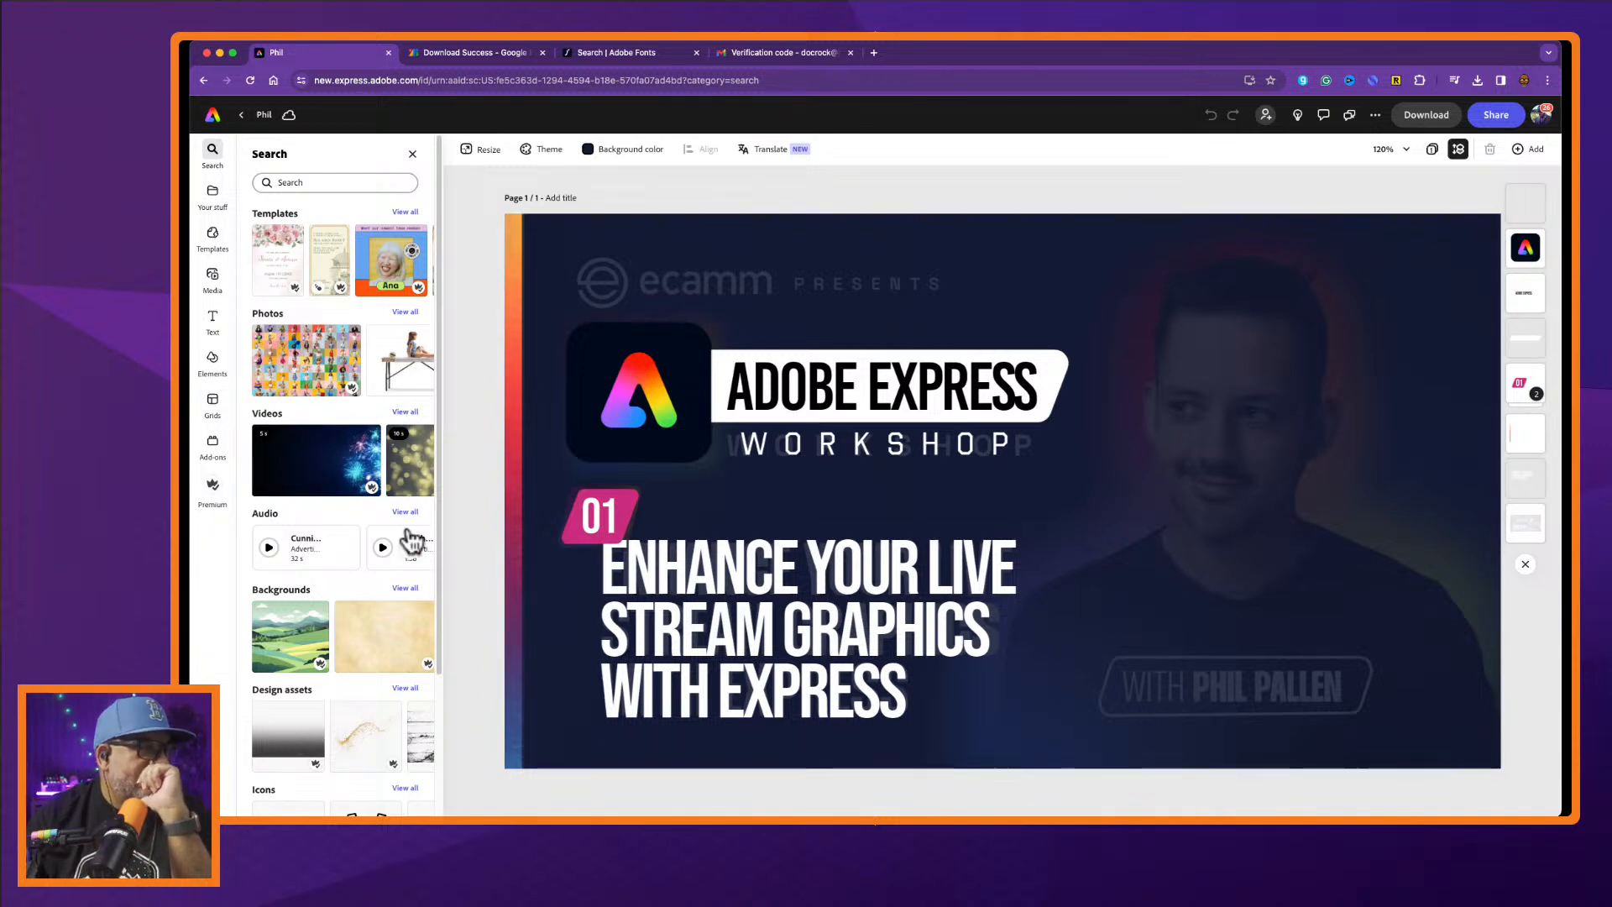
Look through the font list for the WORKSHOP text, comparing previews from the uploaded fonts down to the last alphabetical entries.
left_click(806, 456)
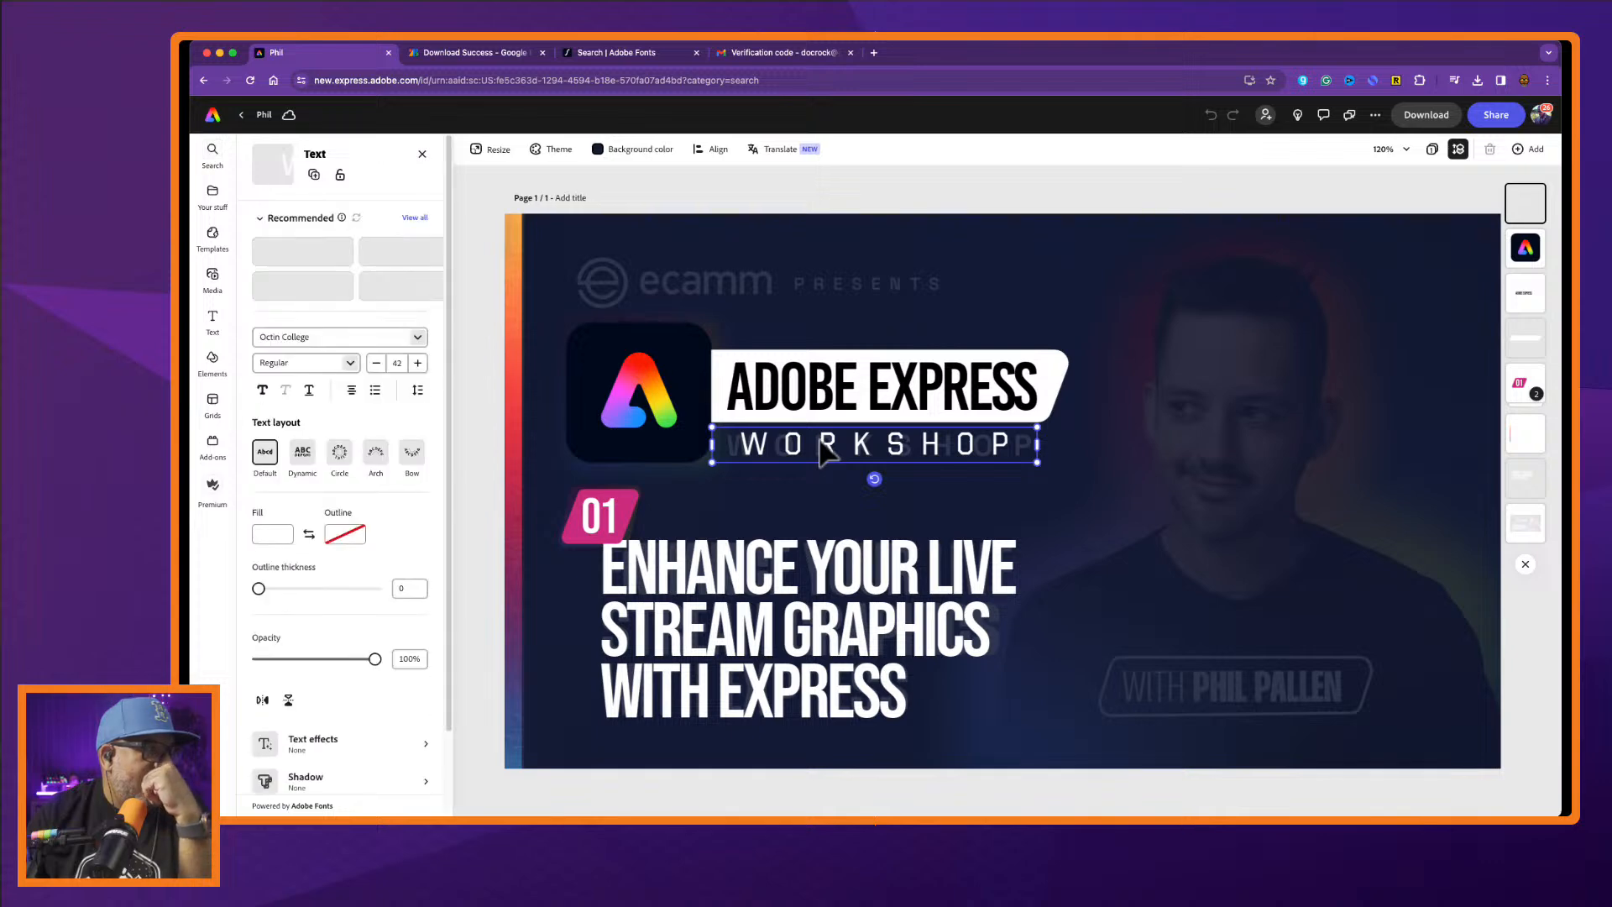
left_click(418, 337)
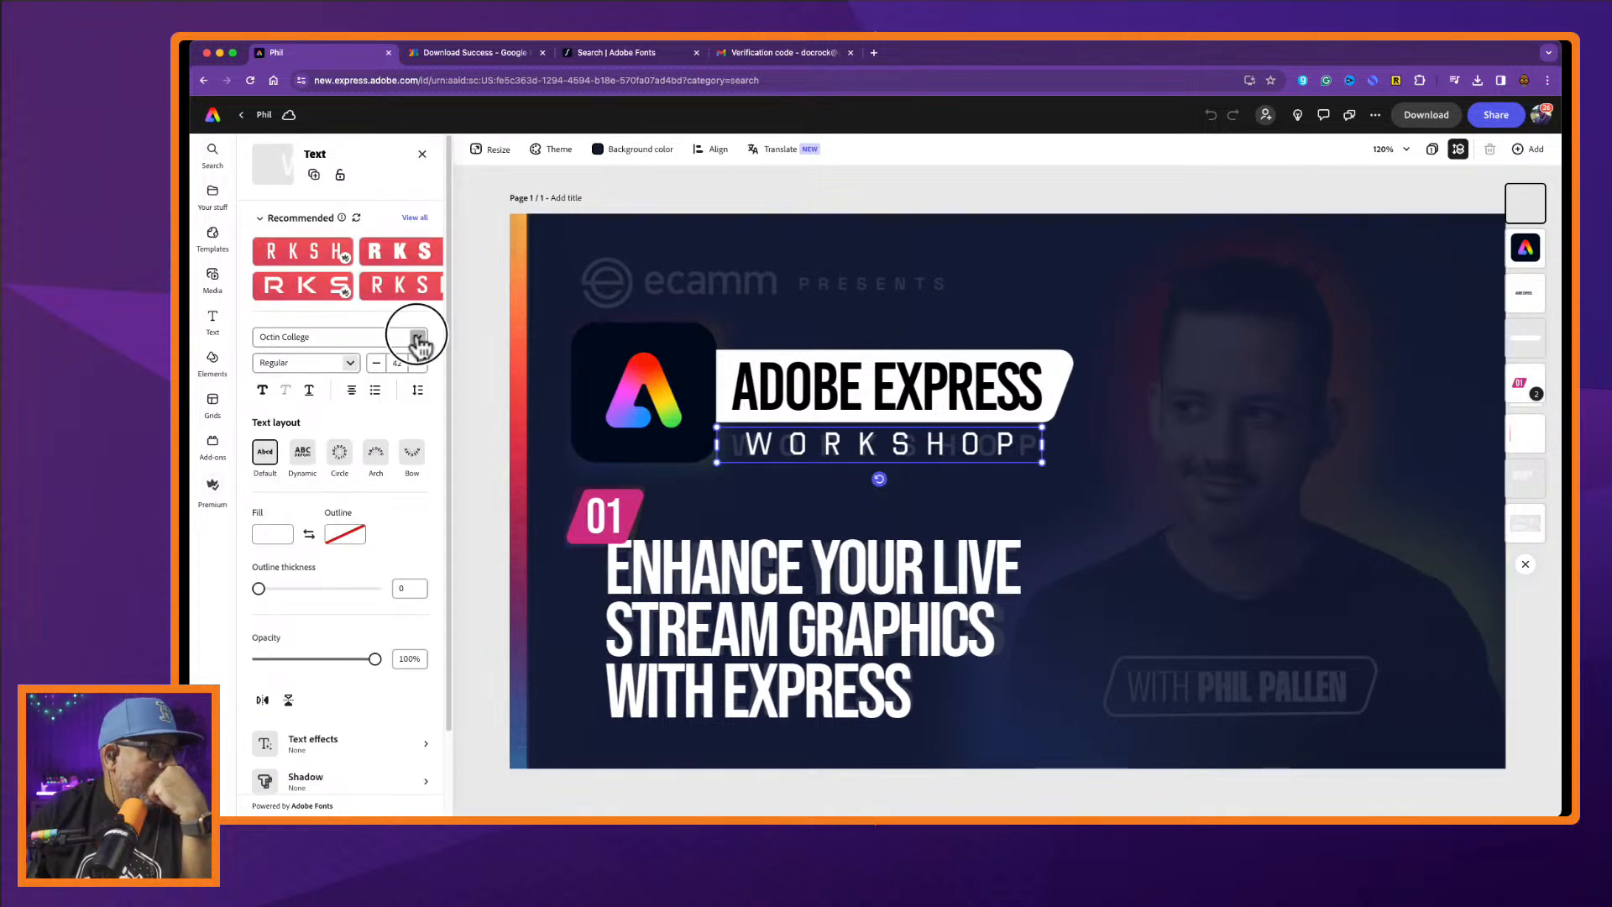
scroll(369, 503, "down", 3)
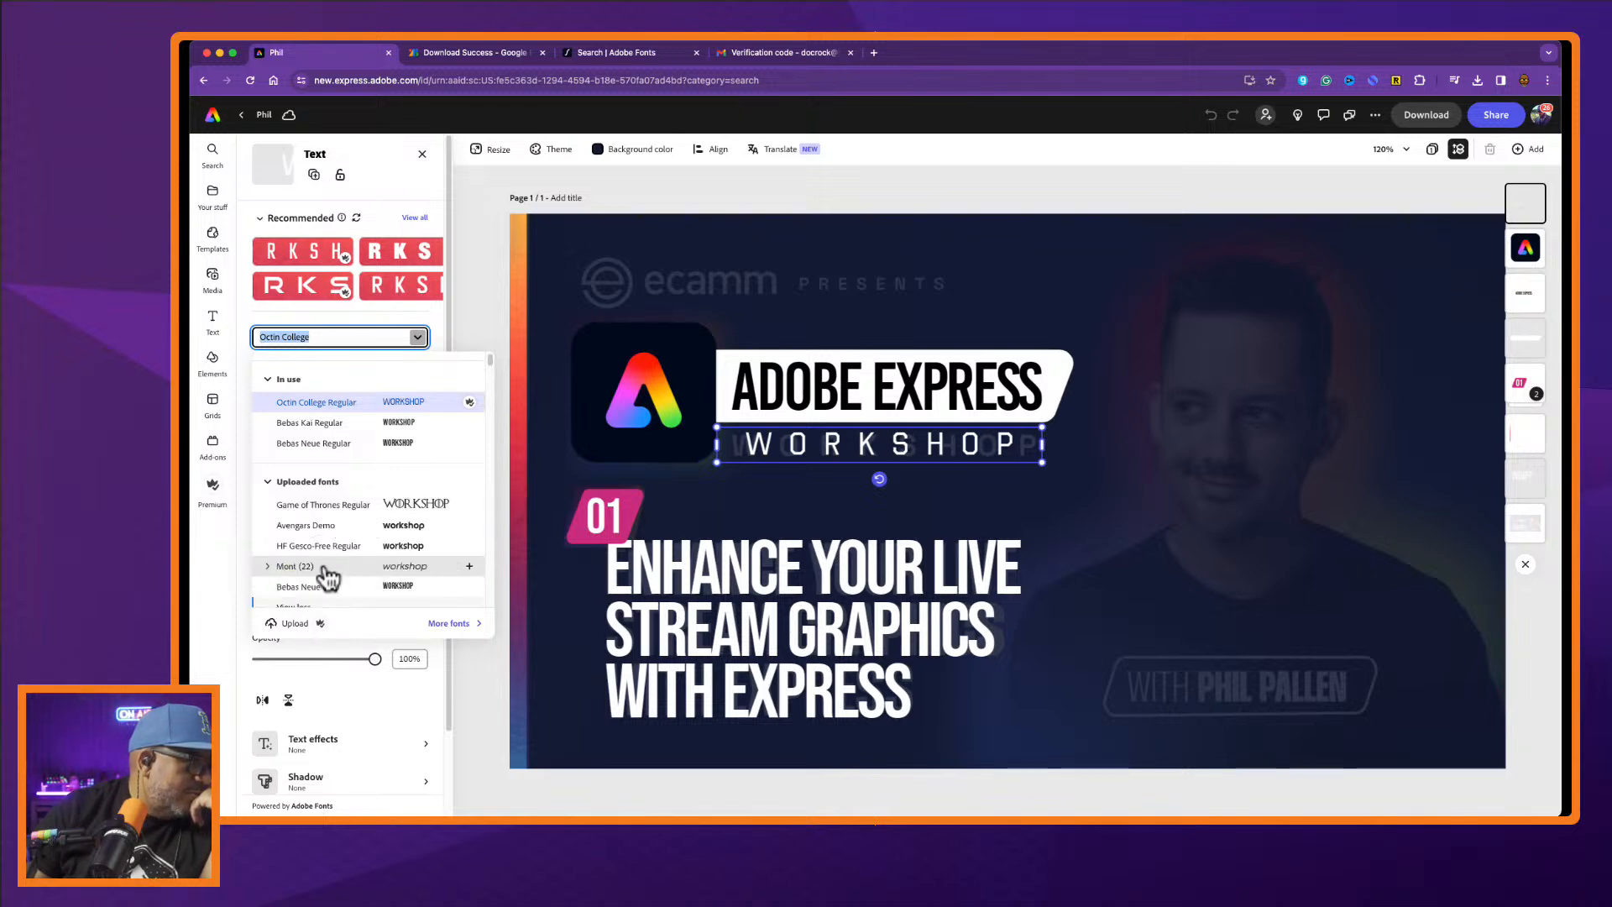
left_click(325, 569)
scroll(433, 553, "down", 2)
scroll(432, 555, "down", 8)
scroll(432, 555, "down", 20)
scroll(431, 554, "down", 20)
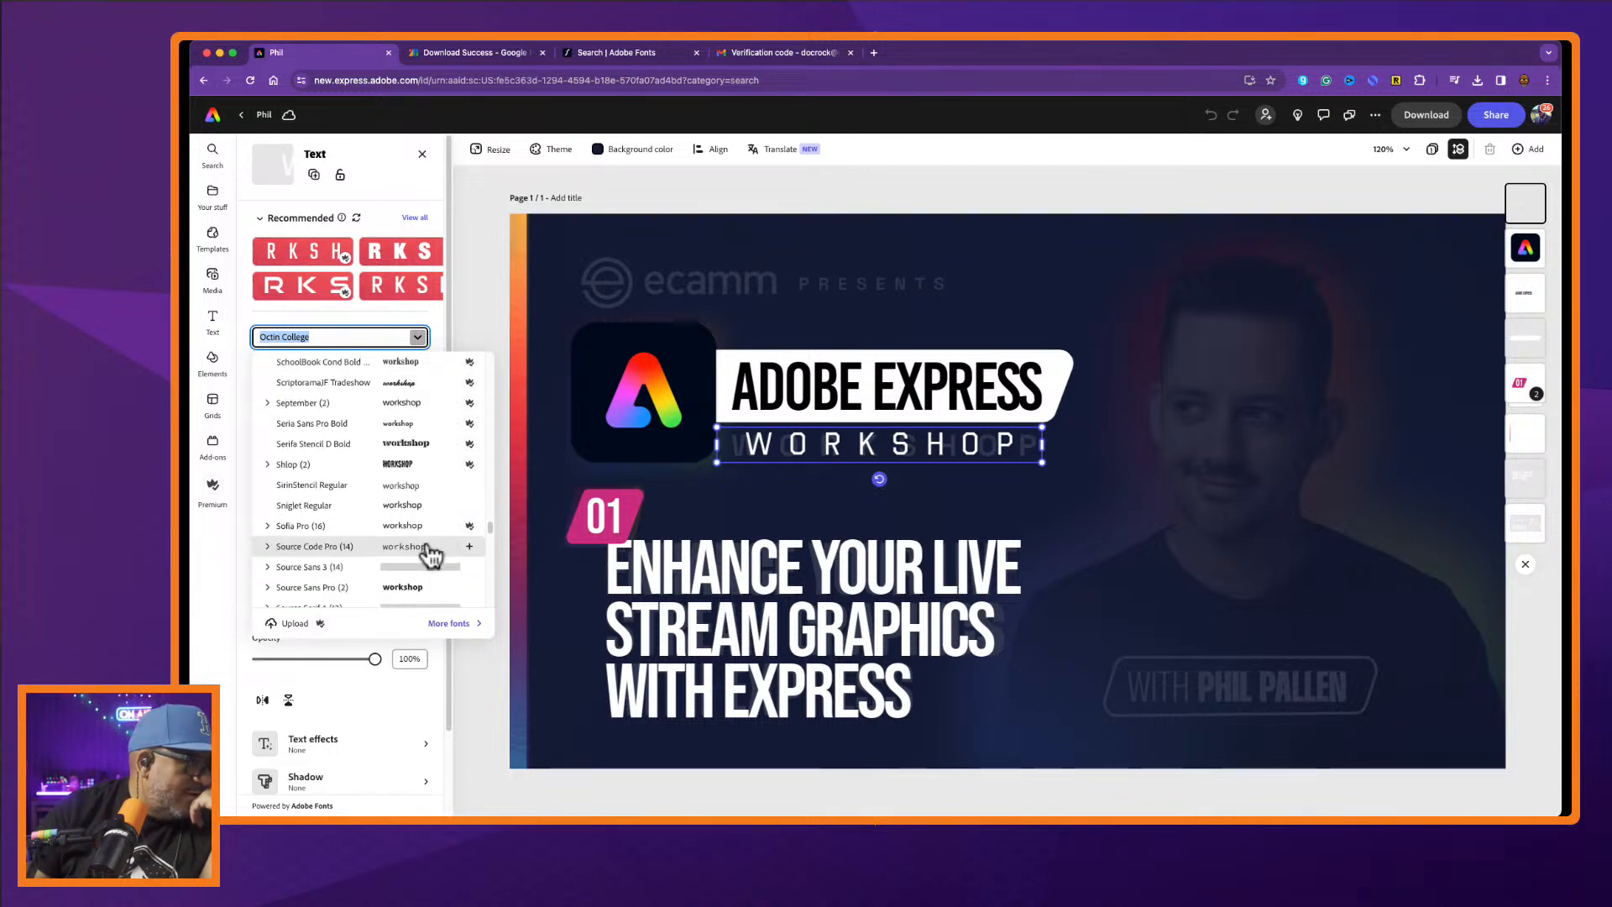
scroll(372, 568, "down", 2)
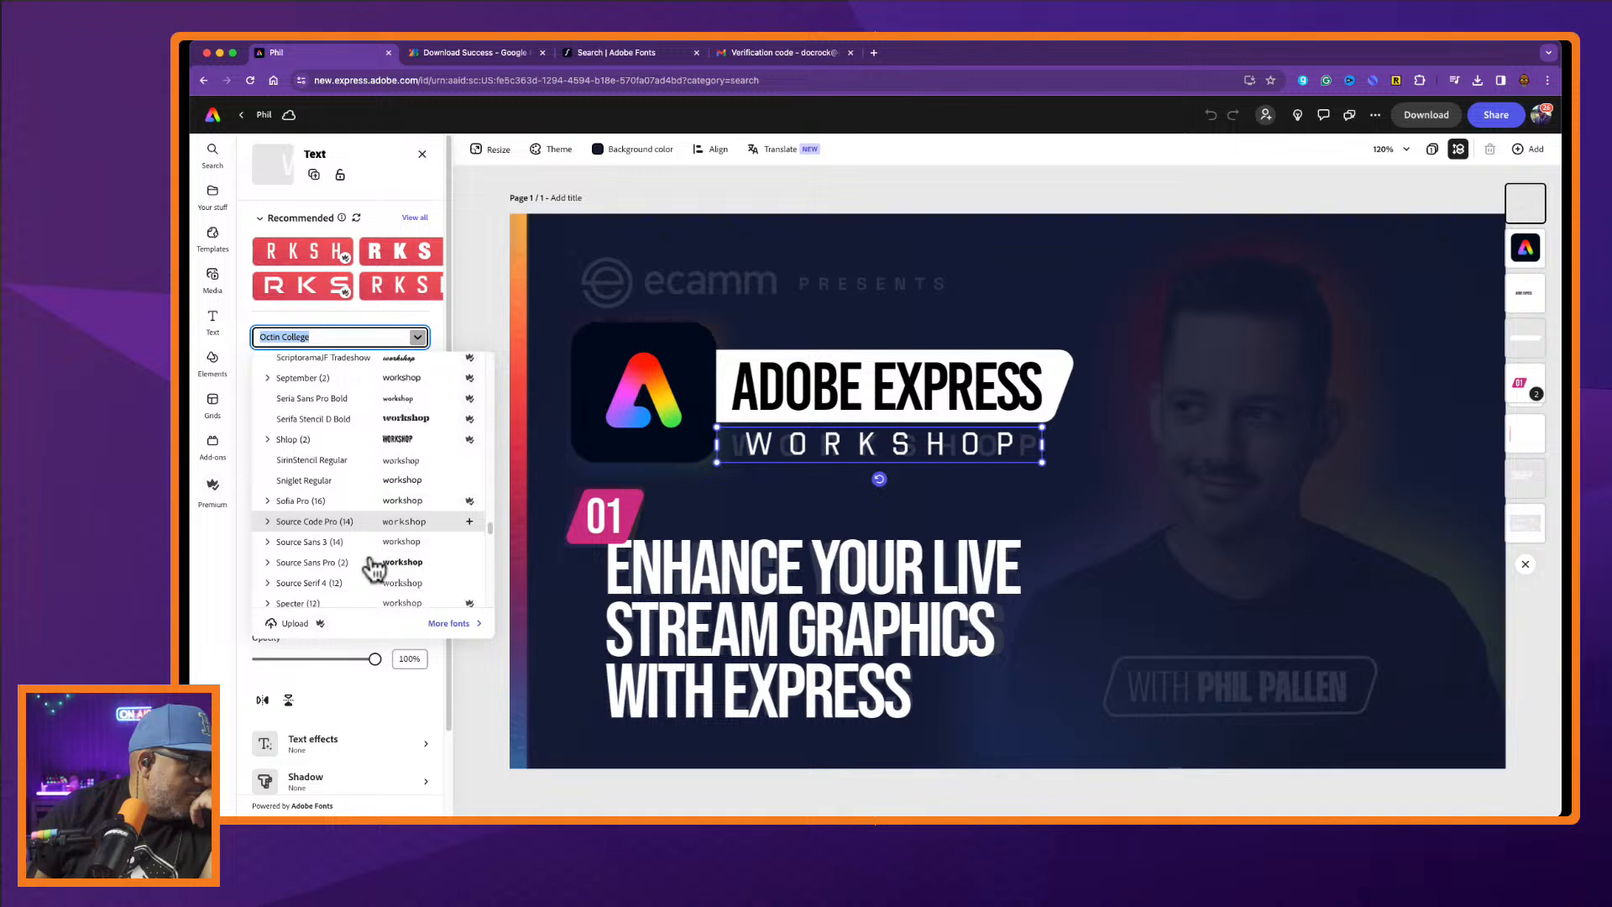
scroll(372, 568, "down", 1)
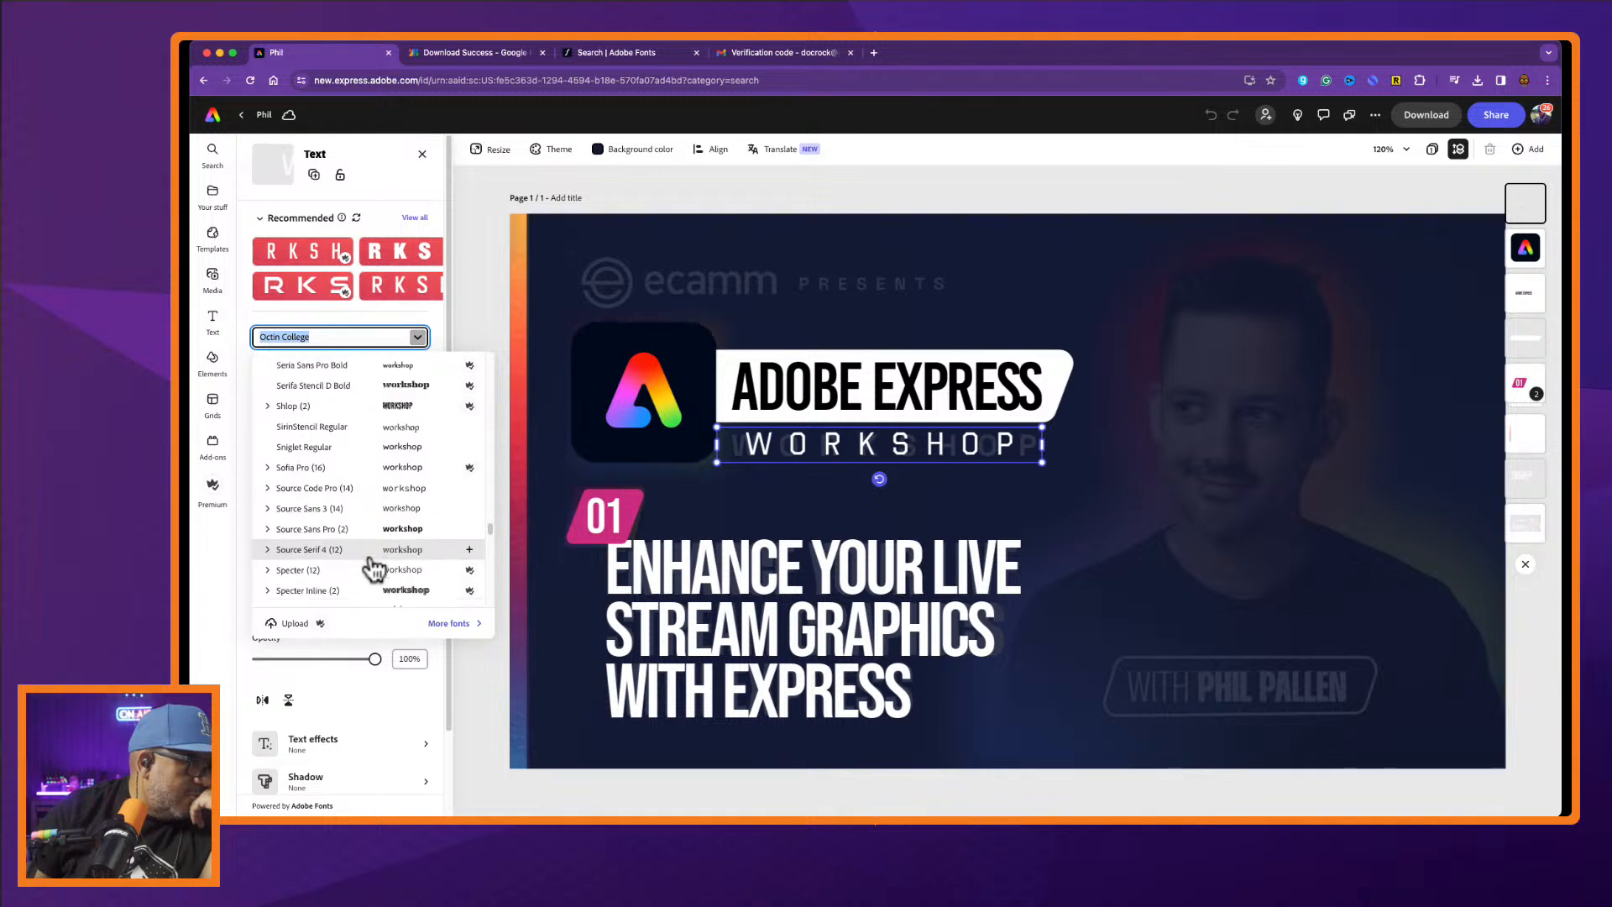
scroll(372, 569, "down", 4)
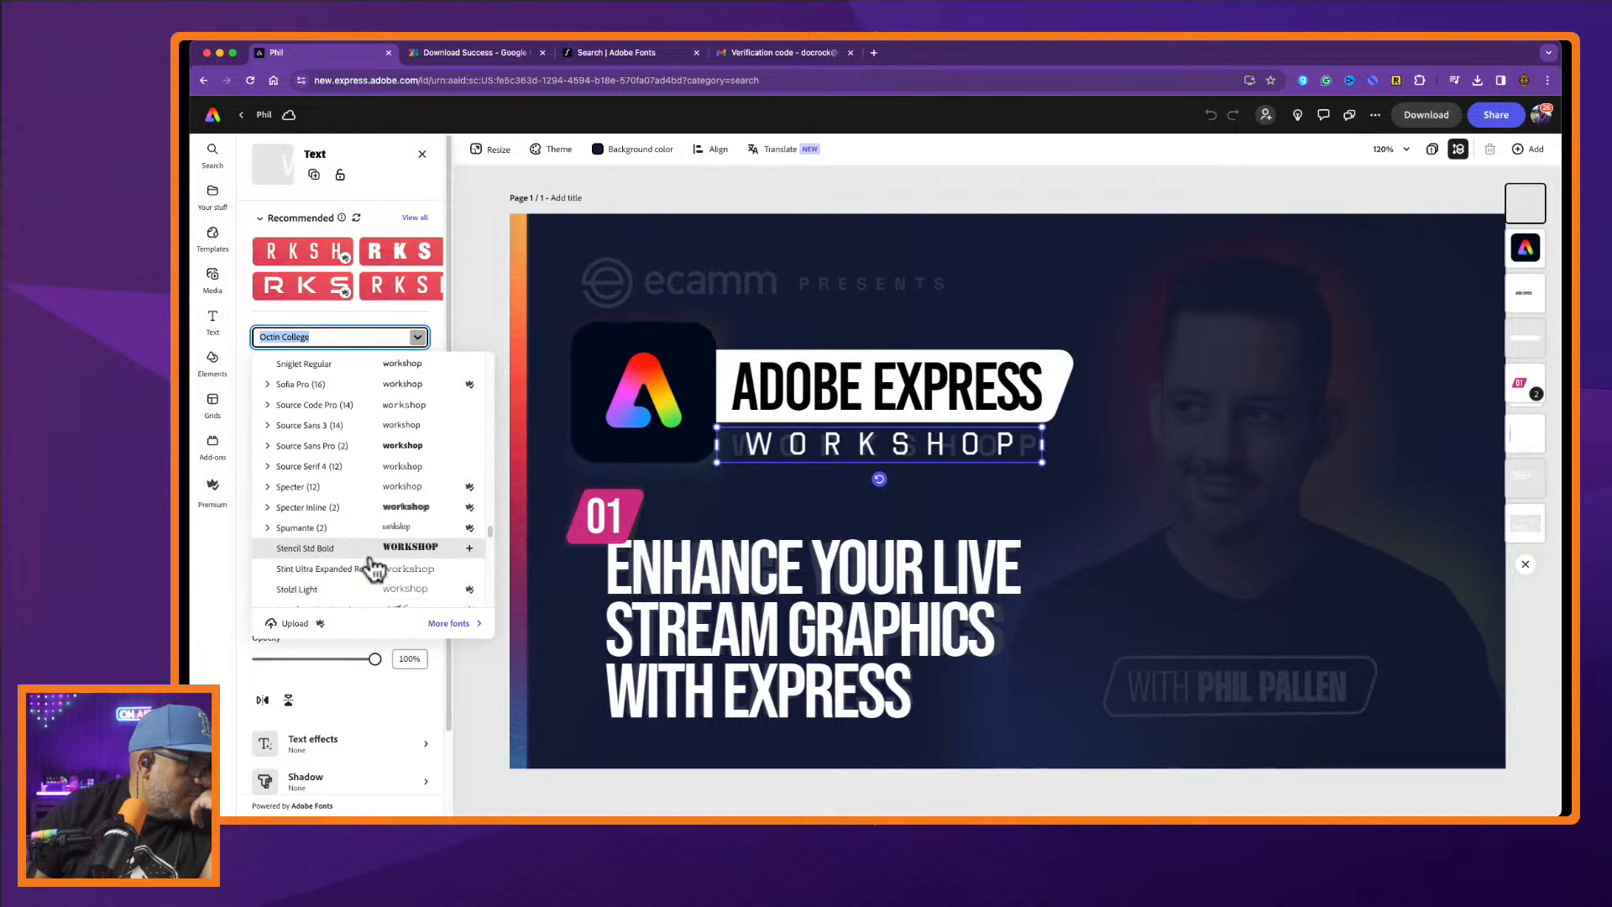
scroll(372, 568, "down", 5)
scroll(372, 568, "down", 15)
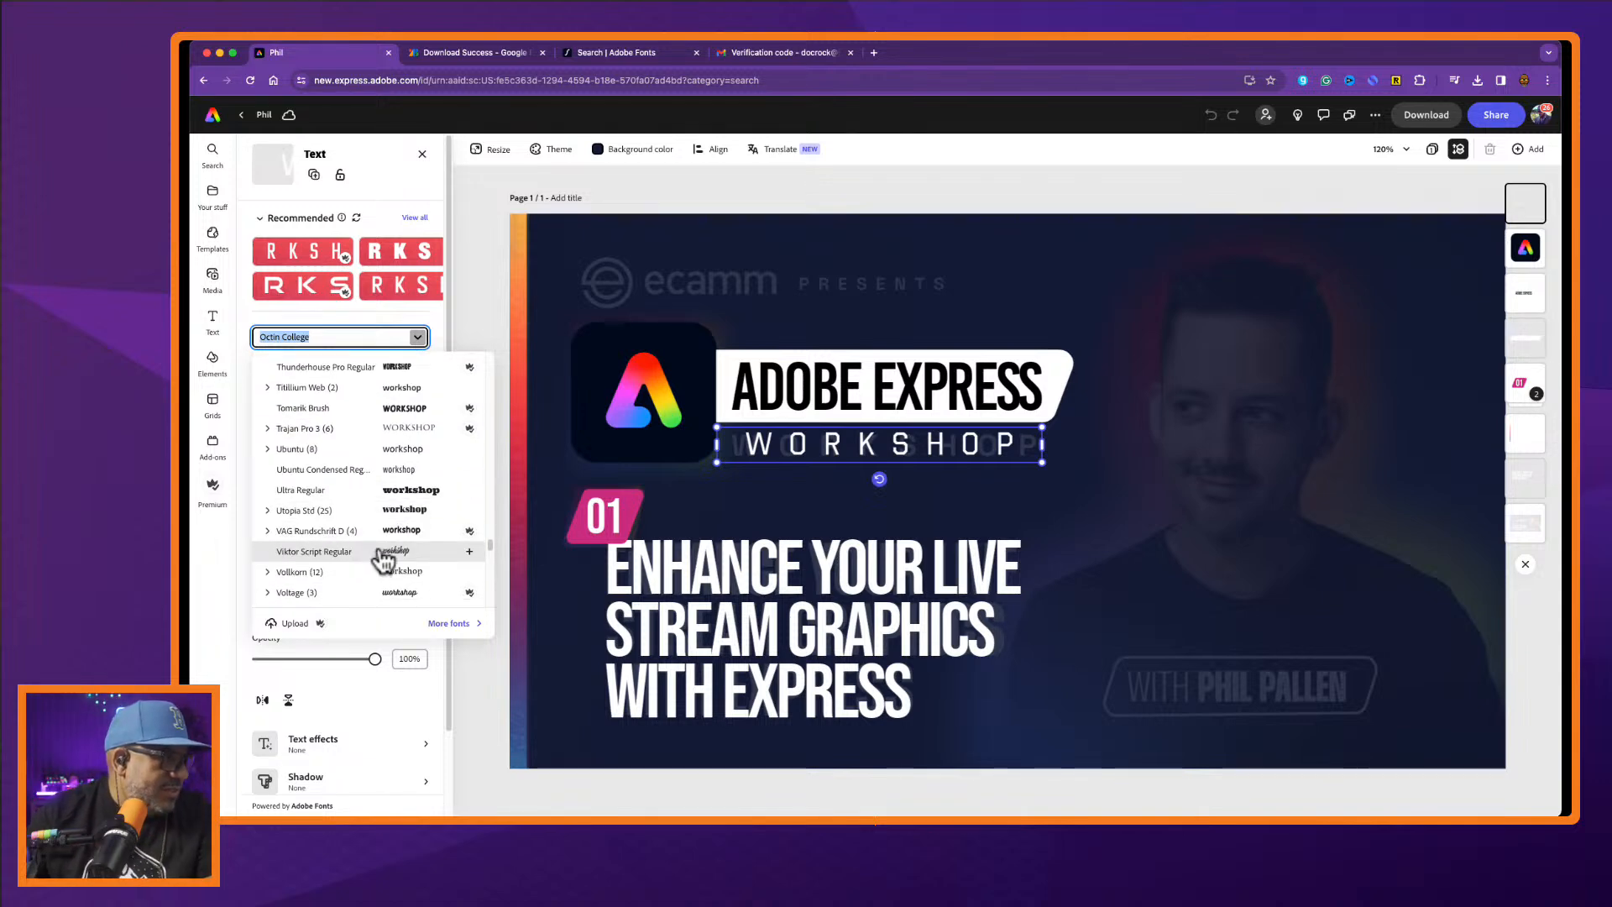
scroll(374, 569, "down", 8)
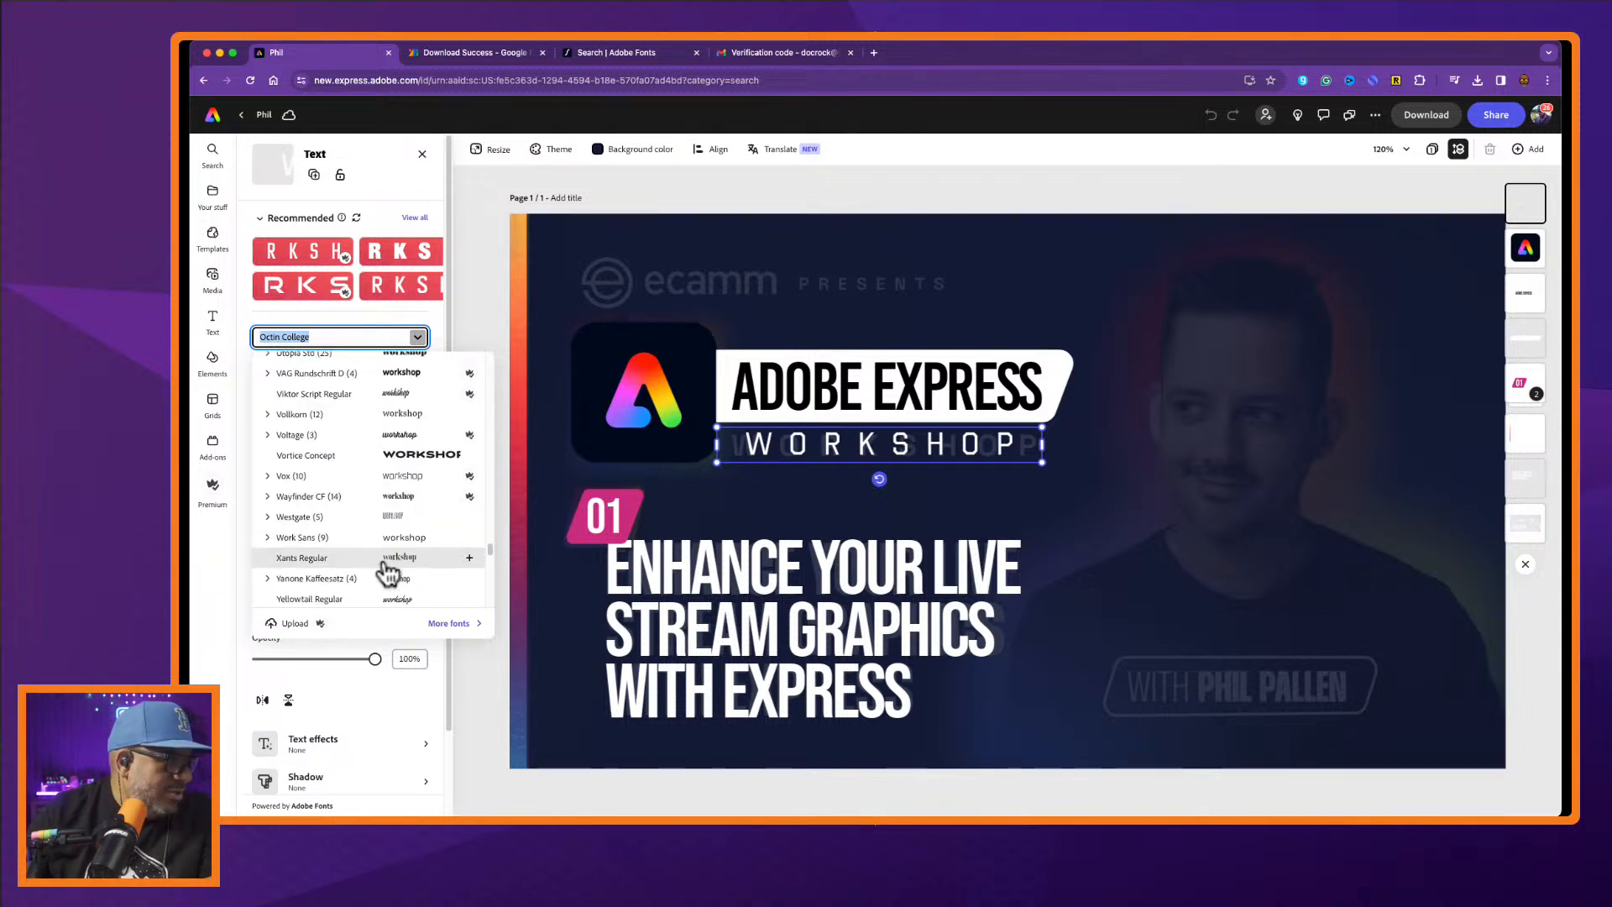
left_click(483, 305)
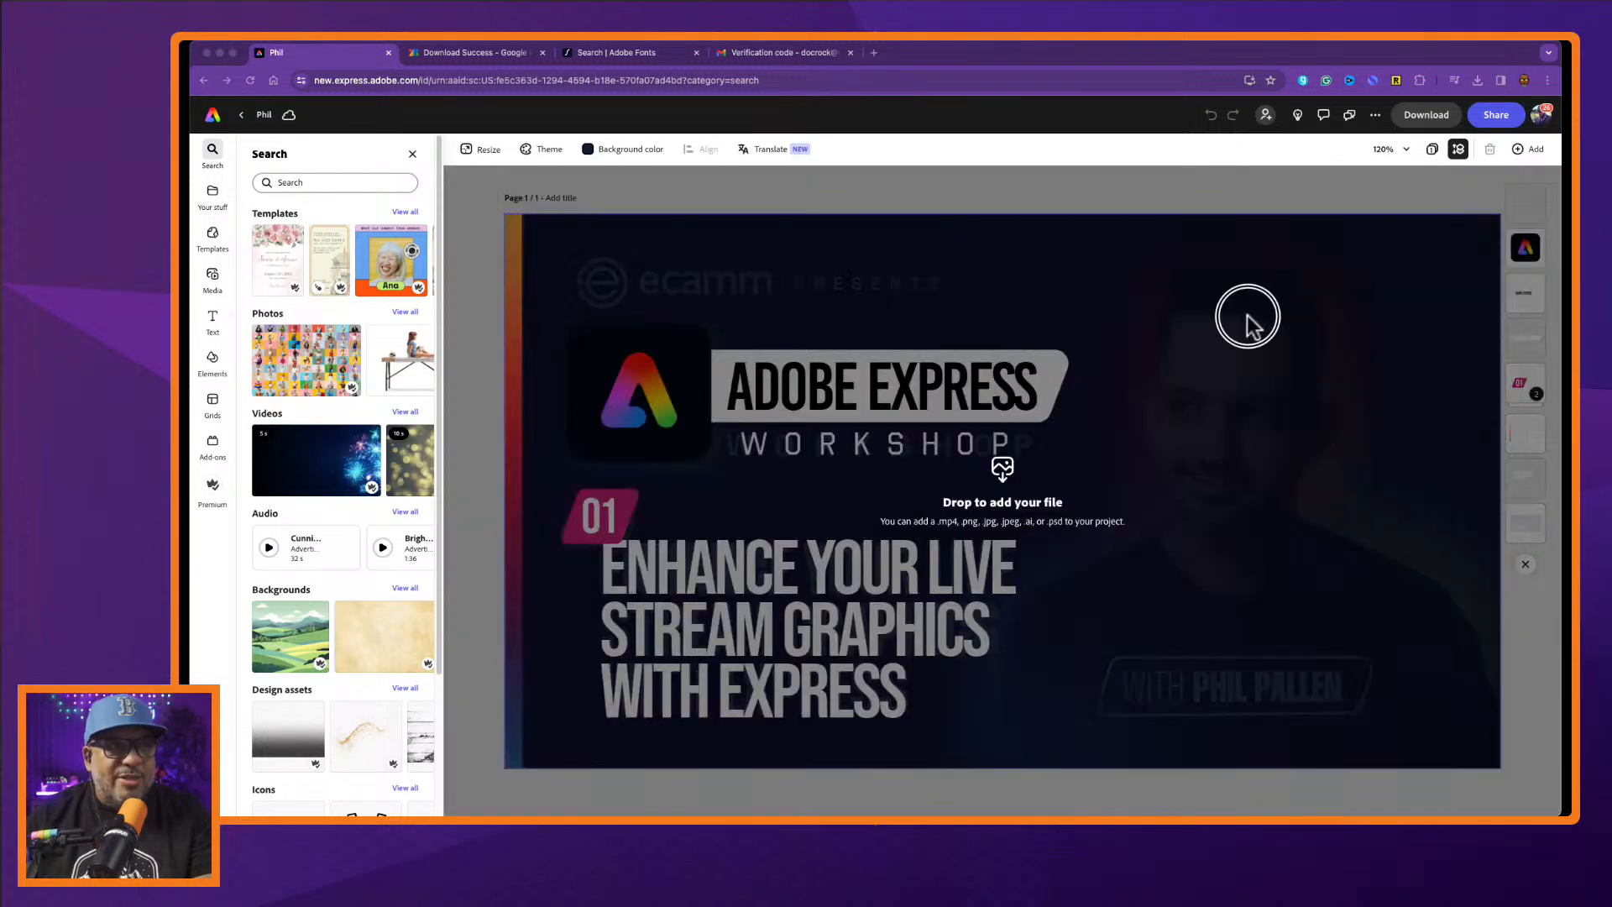
Add the presenter's portrait photo to the page, then scale, extend downward and align it over the faded reference portrait.
left_click_drag(1247, 314, 1231, 189)
left_click_drag(1324, 294, 1227, 354)
left_click_drag(1124, 672, 986, 727)
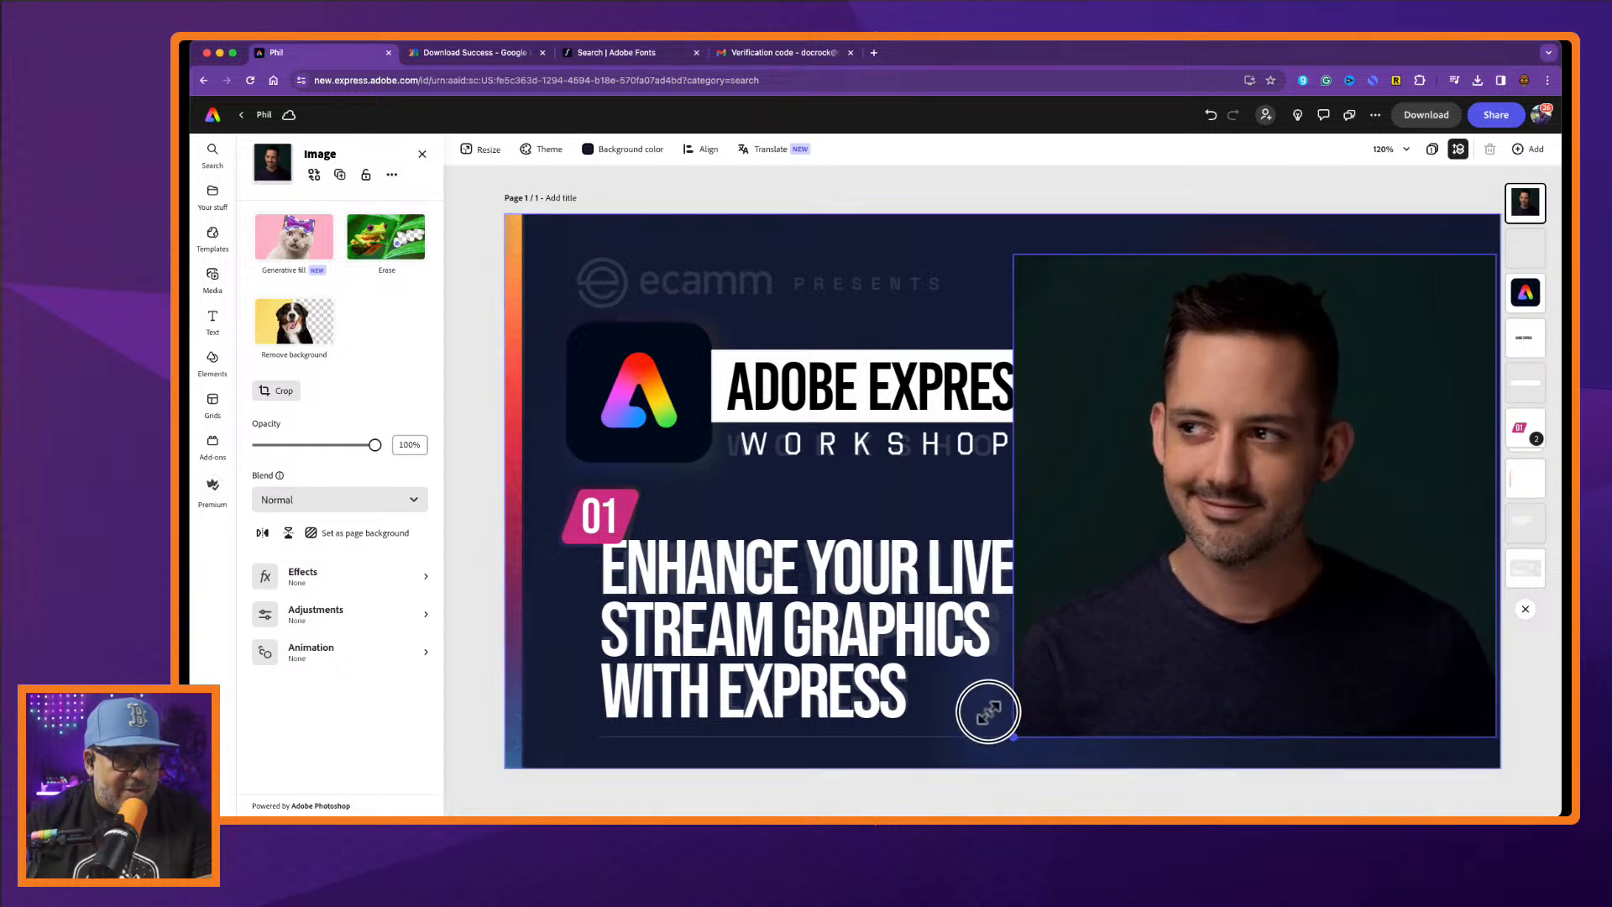
left_click_drag(1259, 745, 1254, 785)
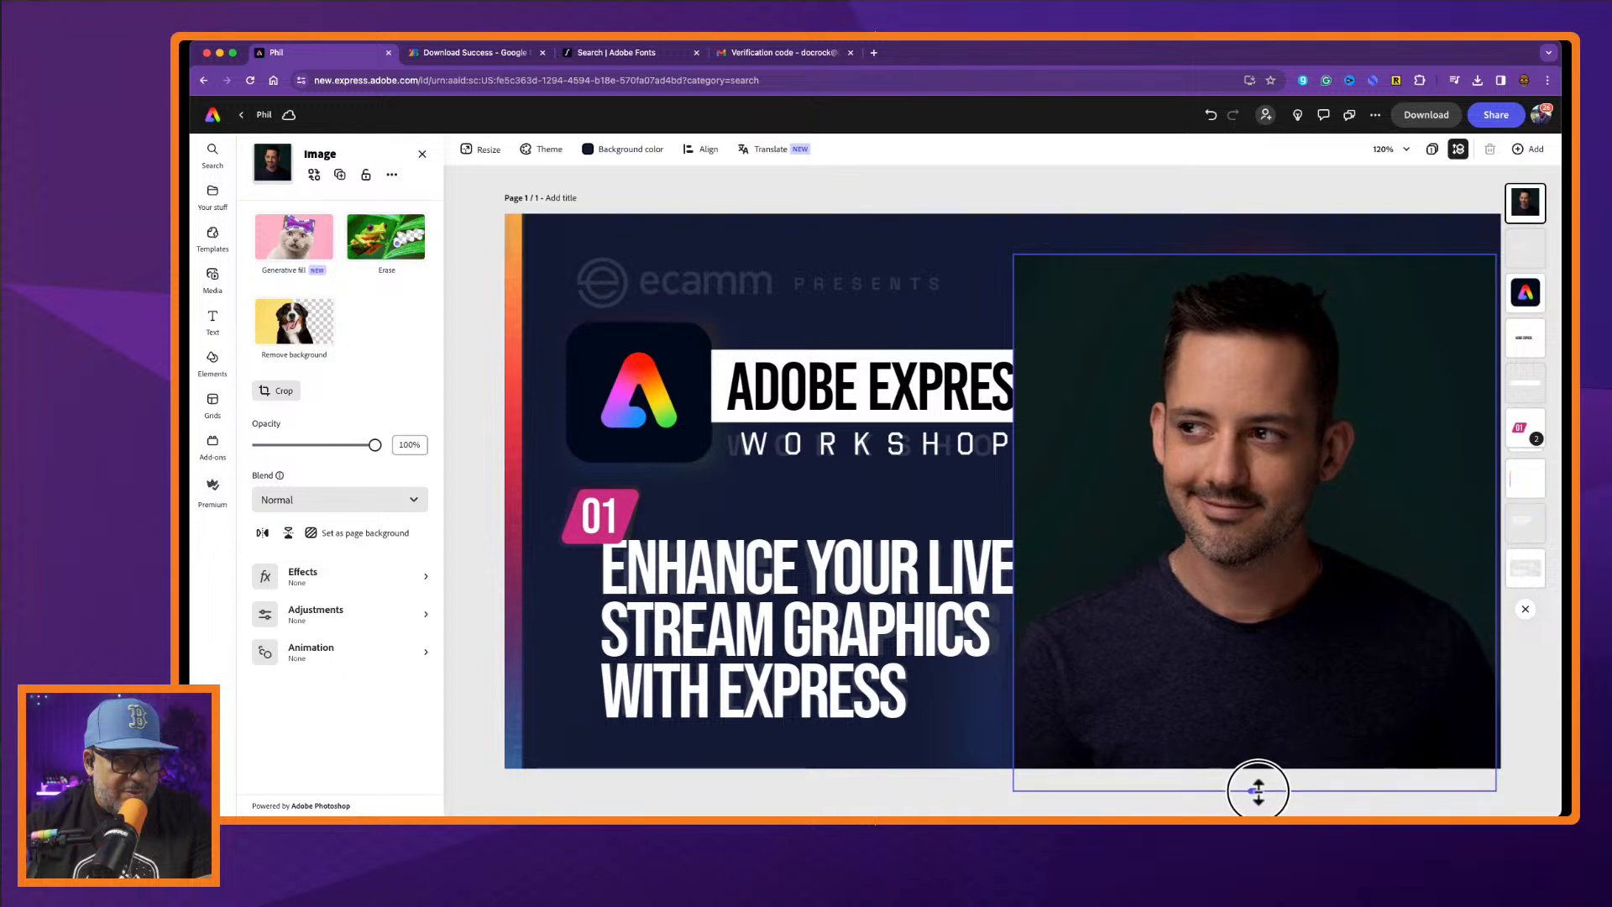
left_click_drag(1312, 648, 1306, 621)
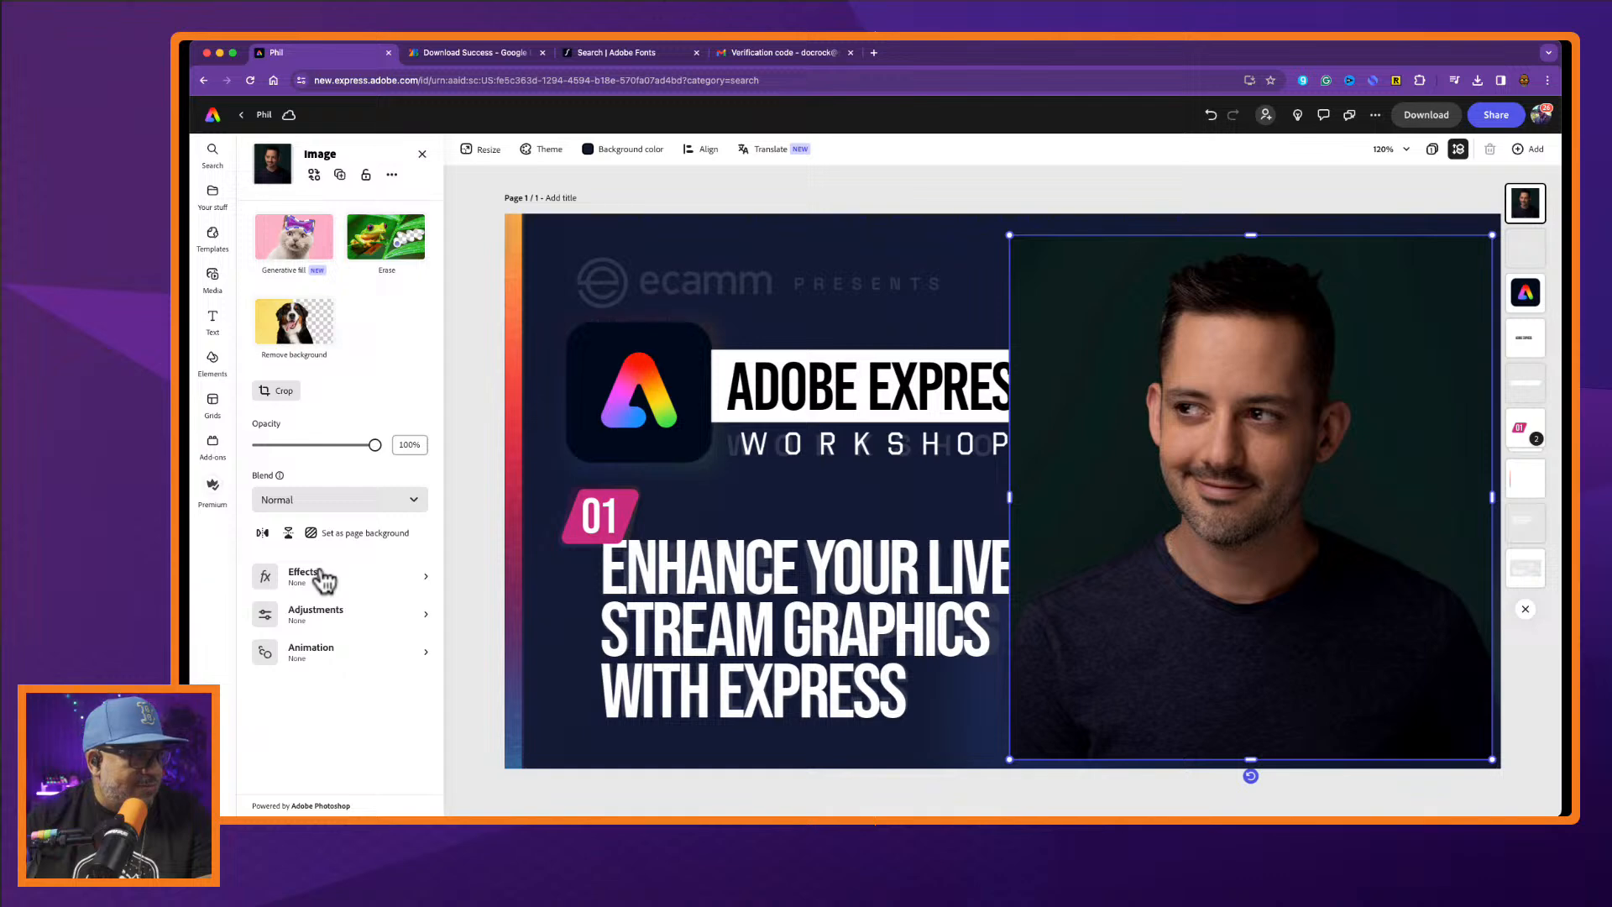
Adjust the portrait photo with brightness 31, shadows 12, contrast -14, warmth -21 and sharpen 3.
left_click(326, 613)
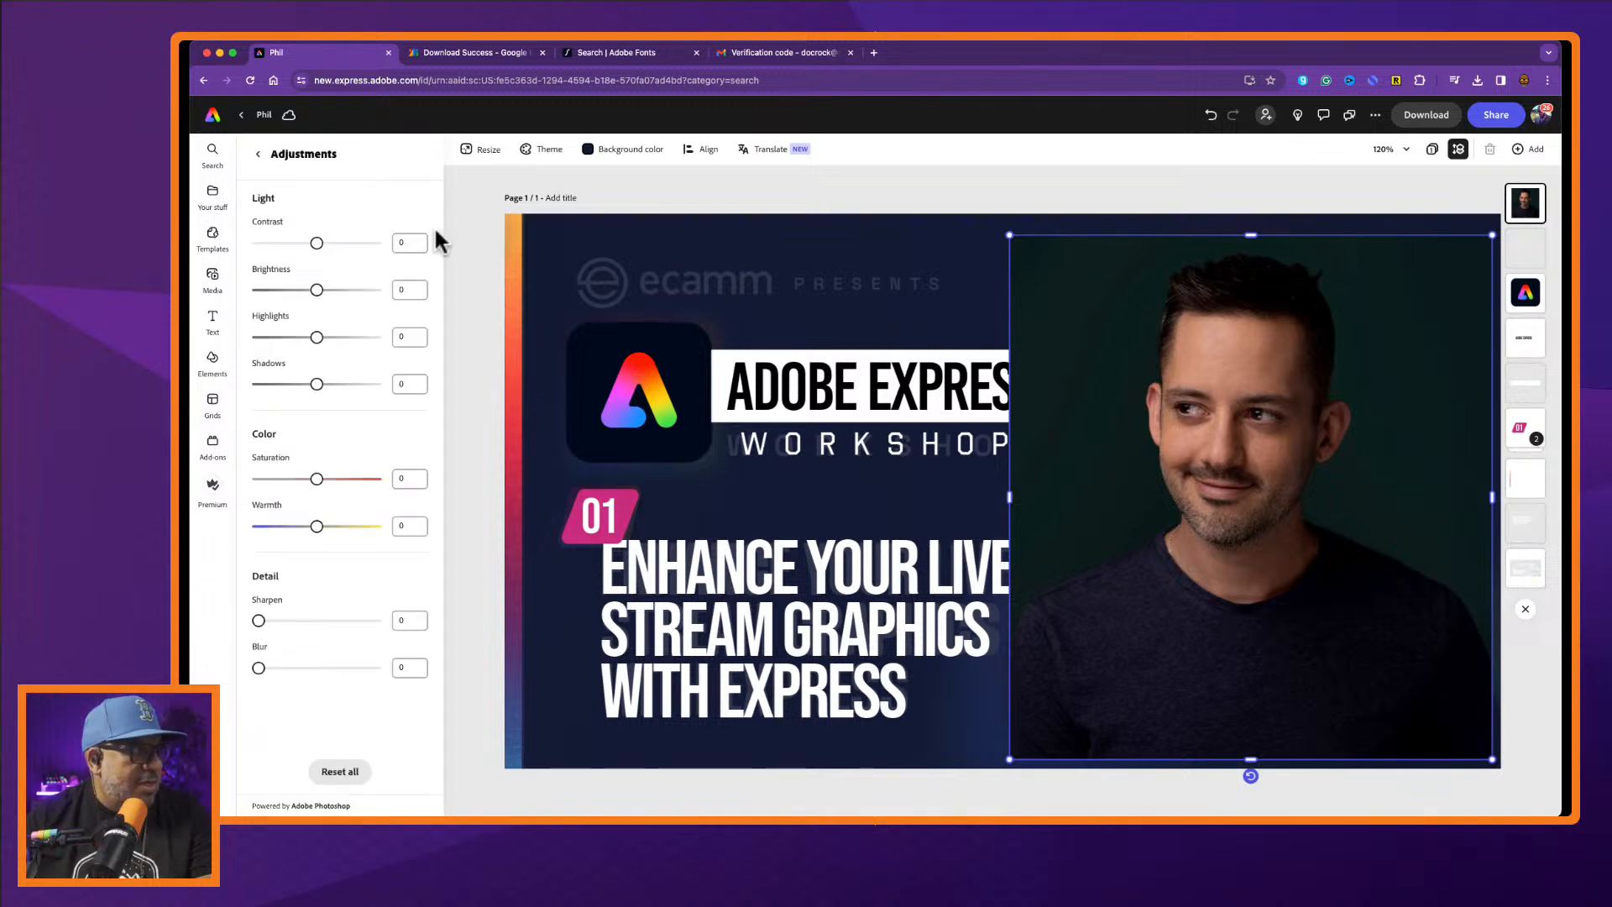
left_click_drag(318, 290, 337, 290)
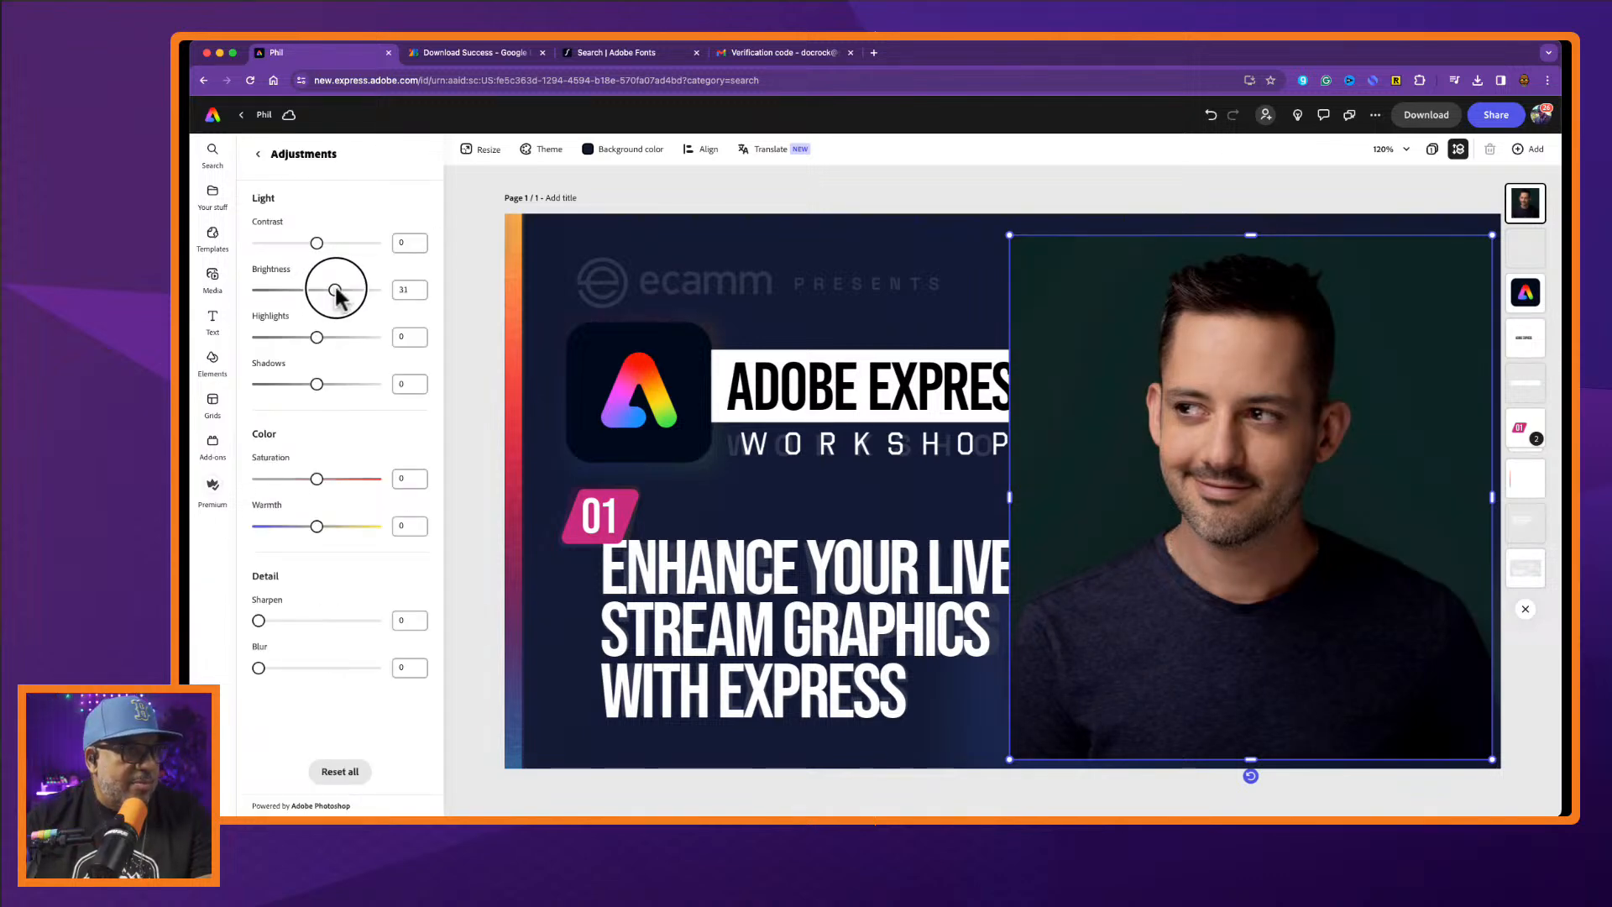
left_click_drag(319, 384, 325, 385)
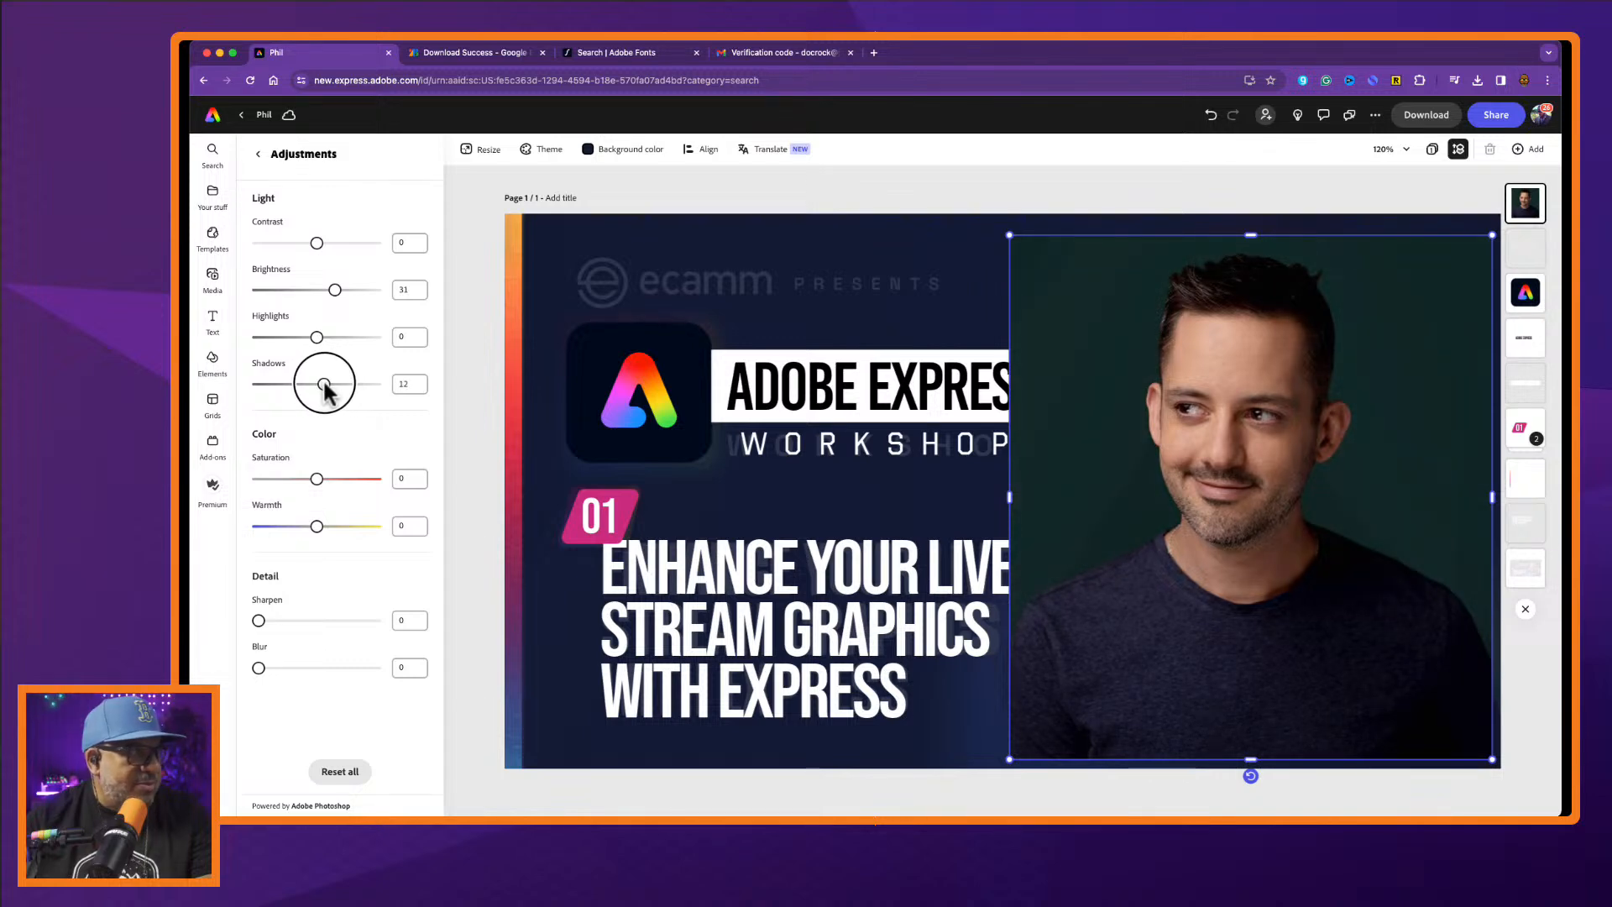
left_click_drag(316, 243, 307, 243)
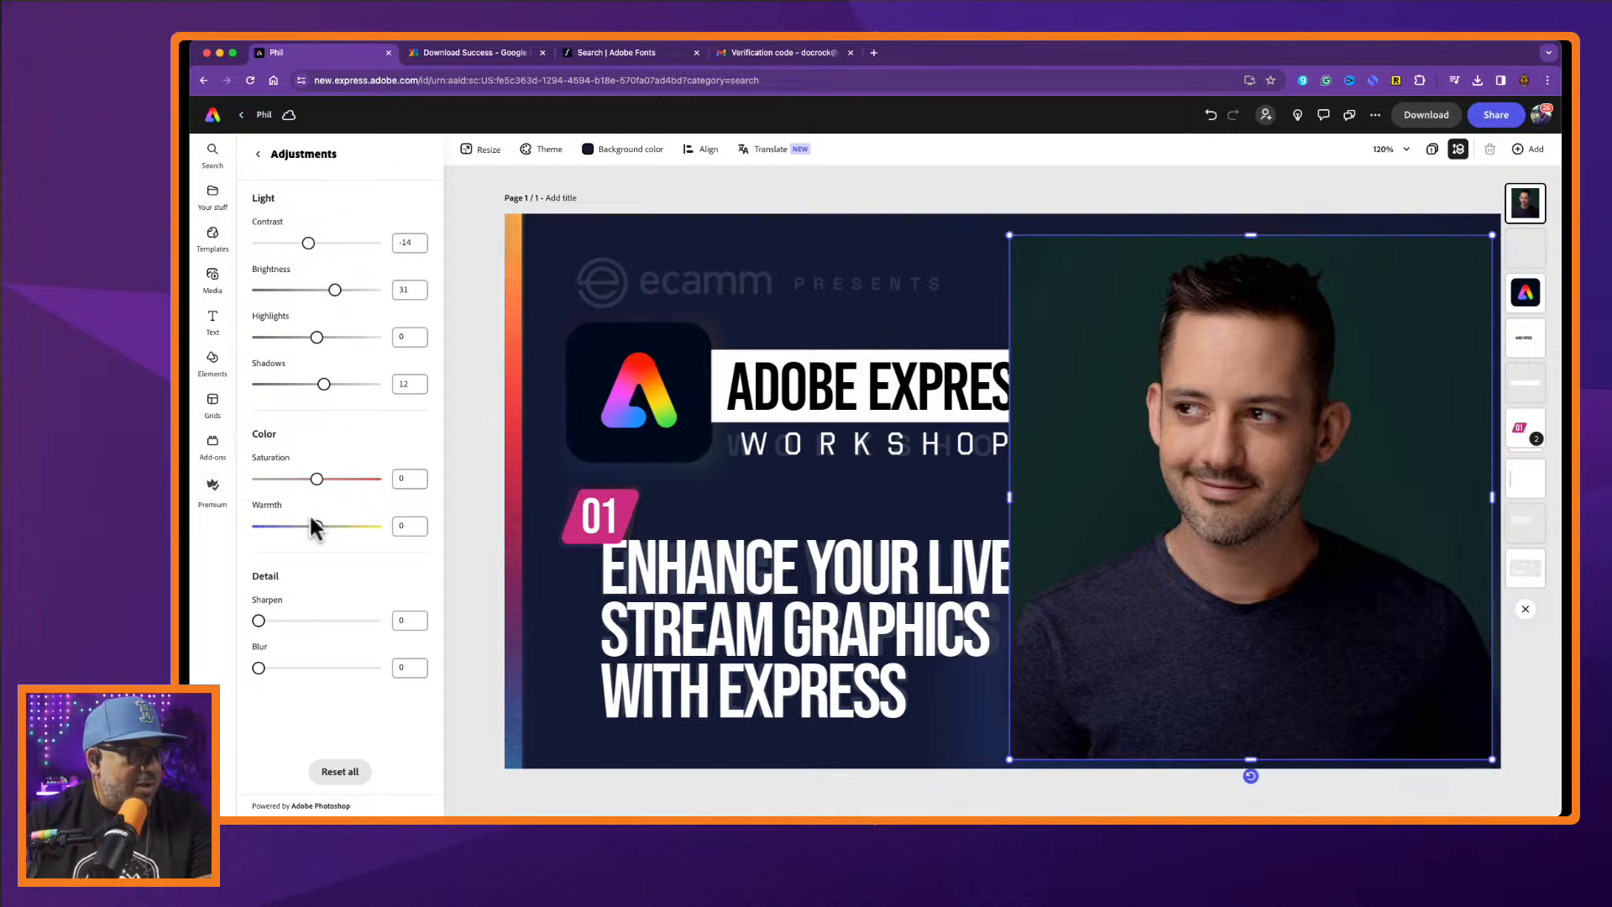
left_click_drag(317, 535, 305, 527)
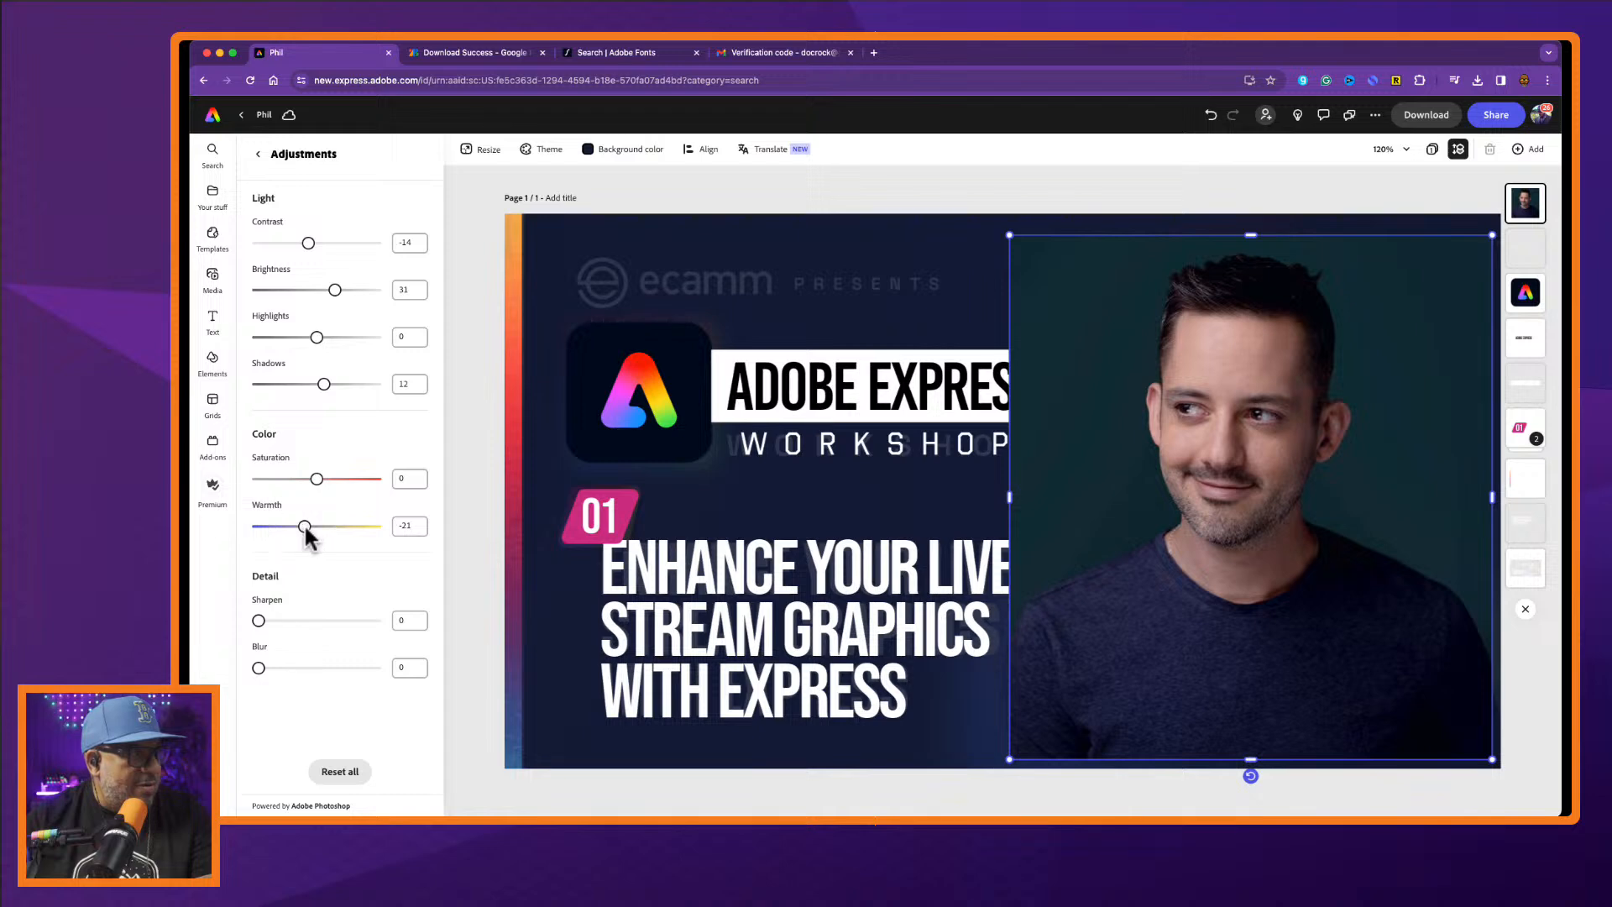
left_click_drag(258, 620, 261, 621)
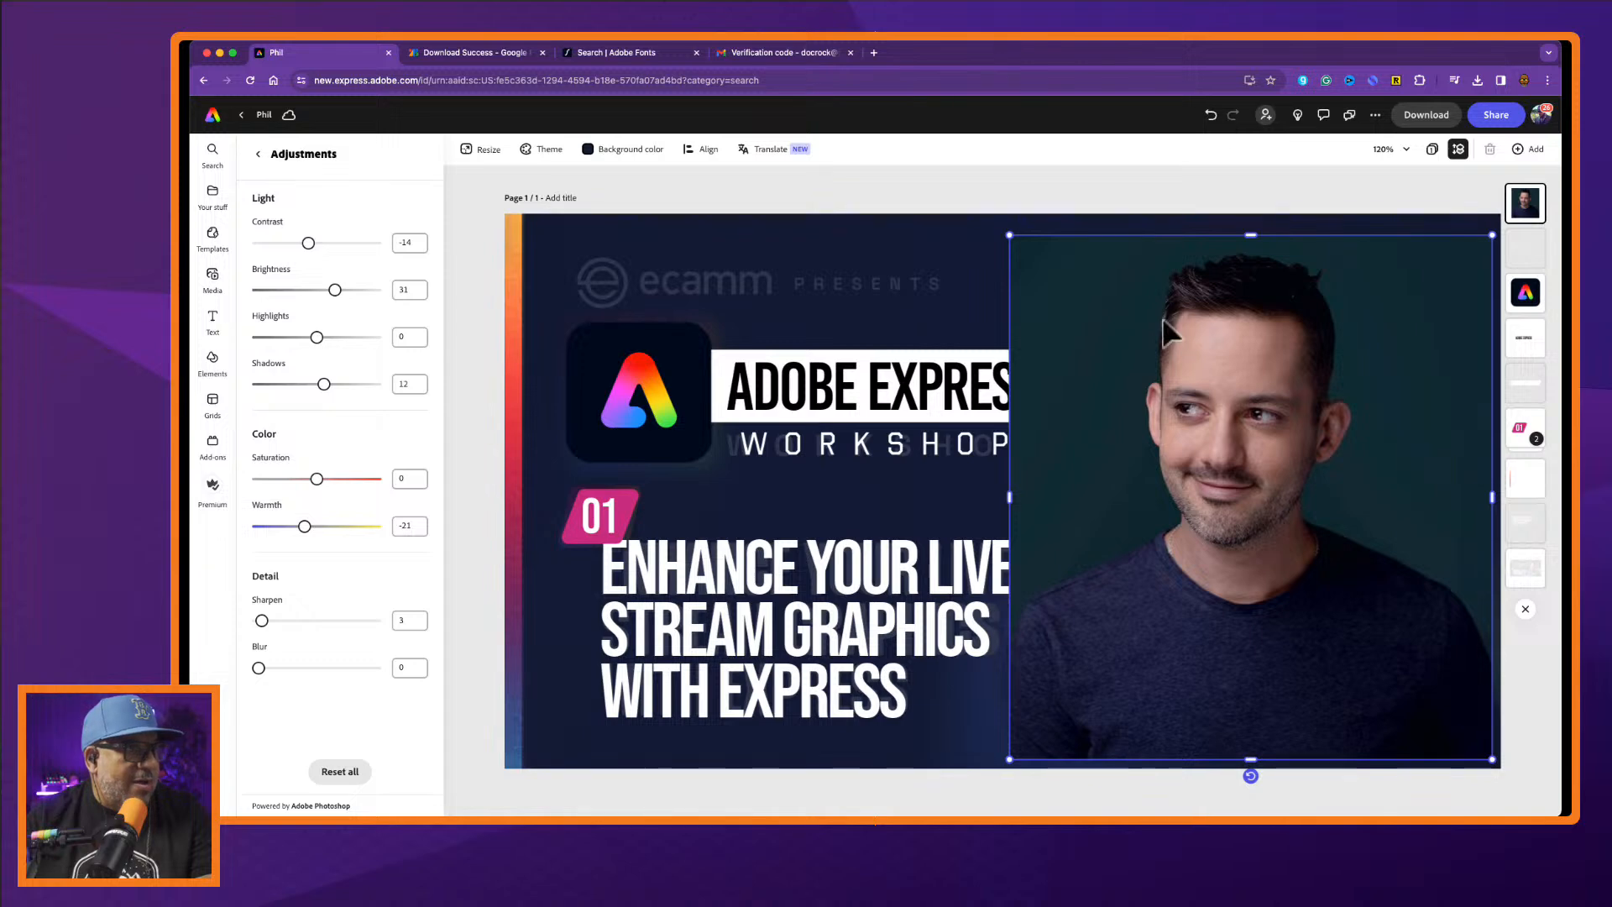
Remove the background from the adjusted portrait photo.
left_click(260, 155)
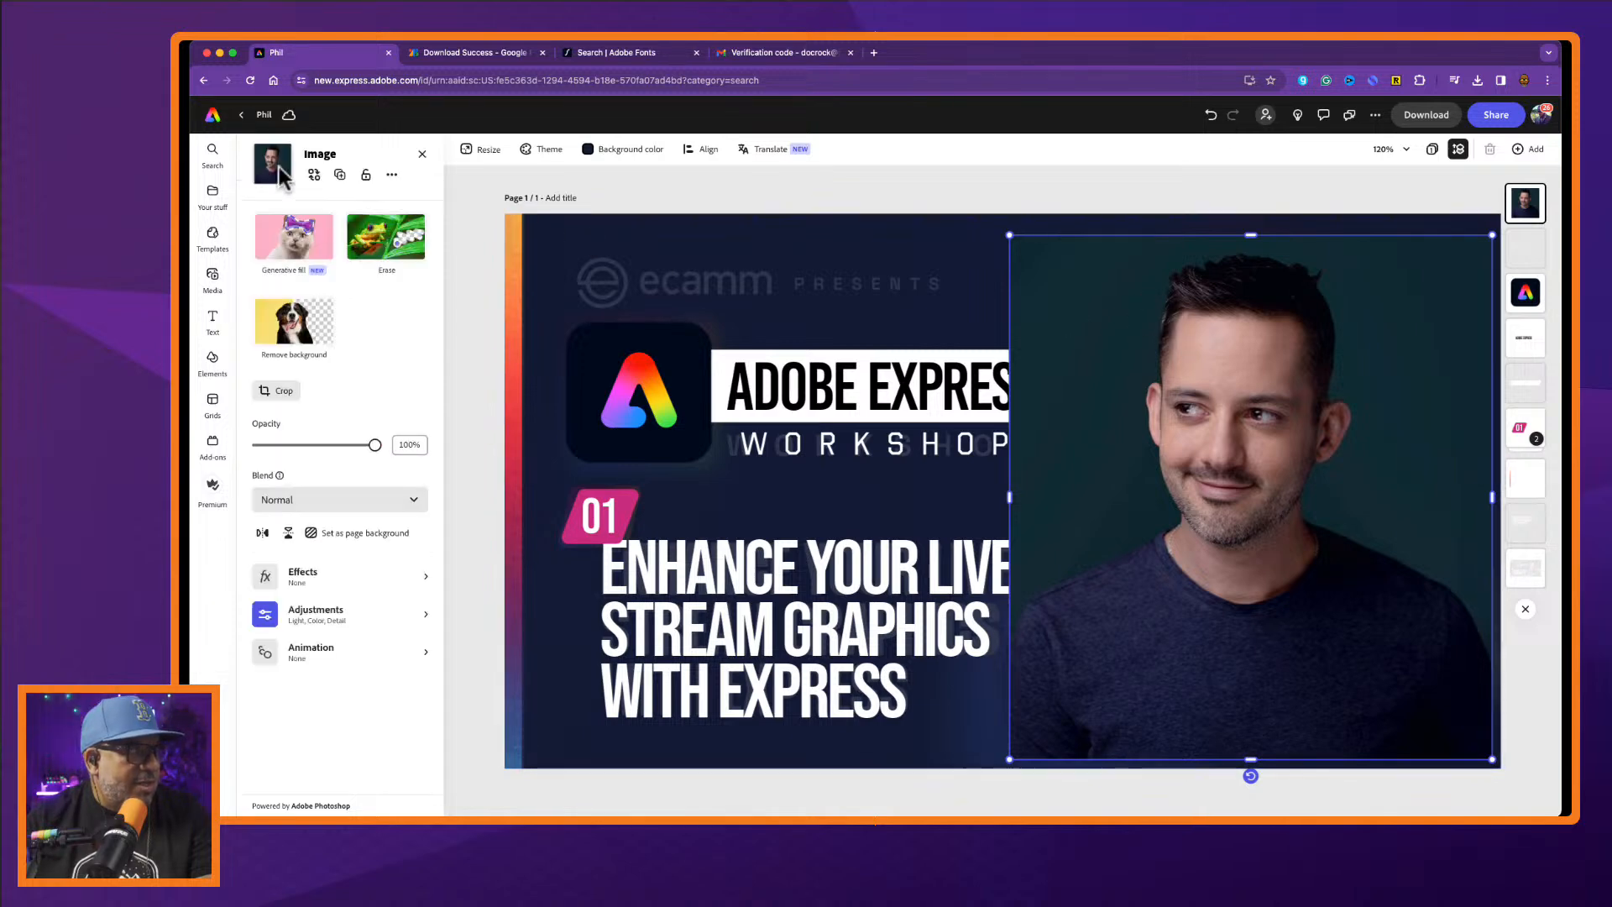
left_click(296, 320)
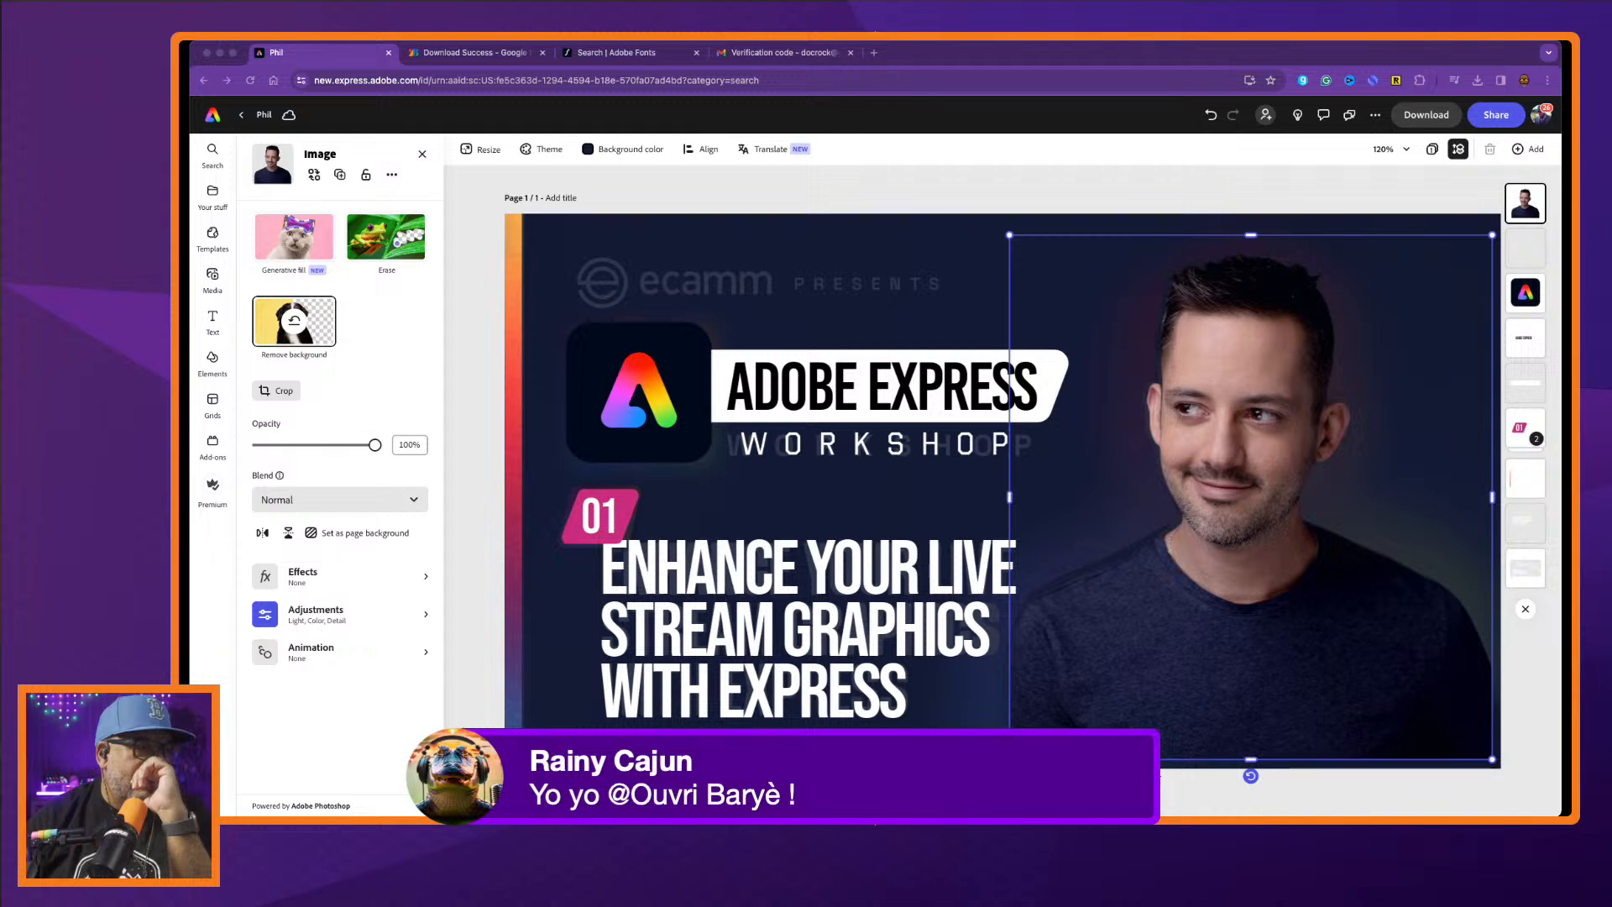
Realign the cut-out portrait over the faded reference and enlarge it to reach the page's bottom, right and upper edges.
left_click(257, 746)
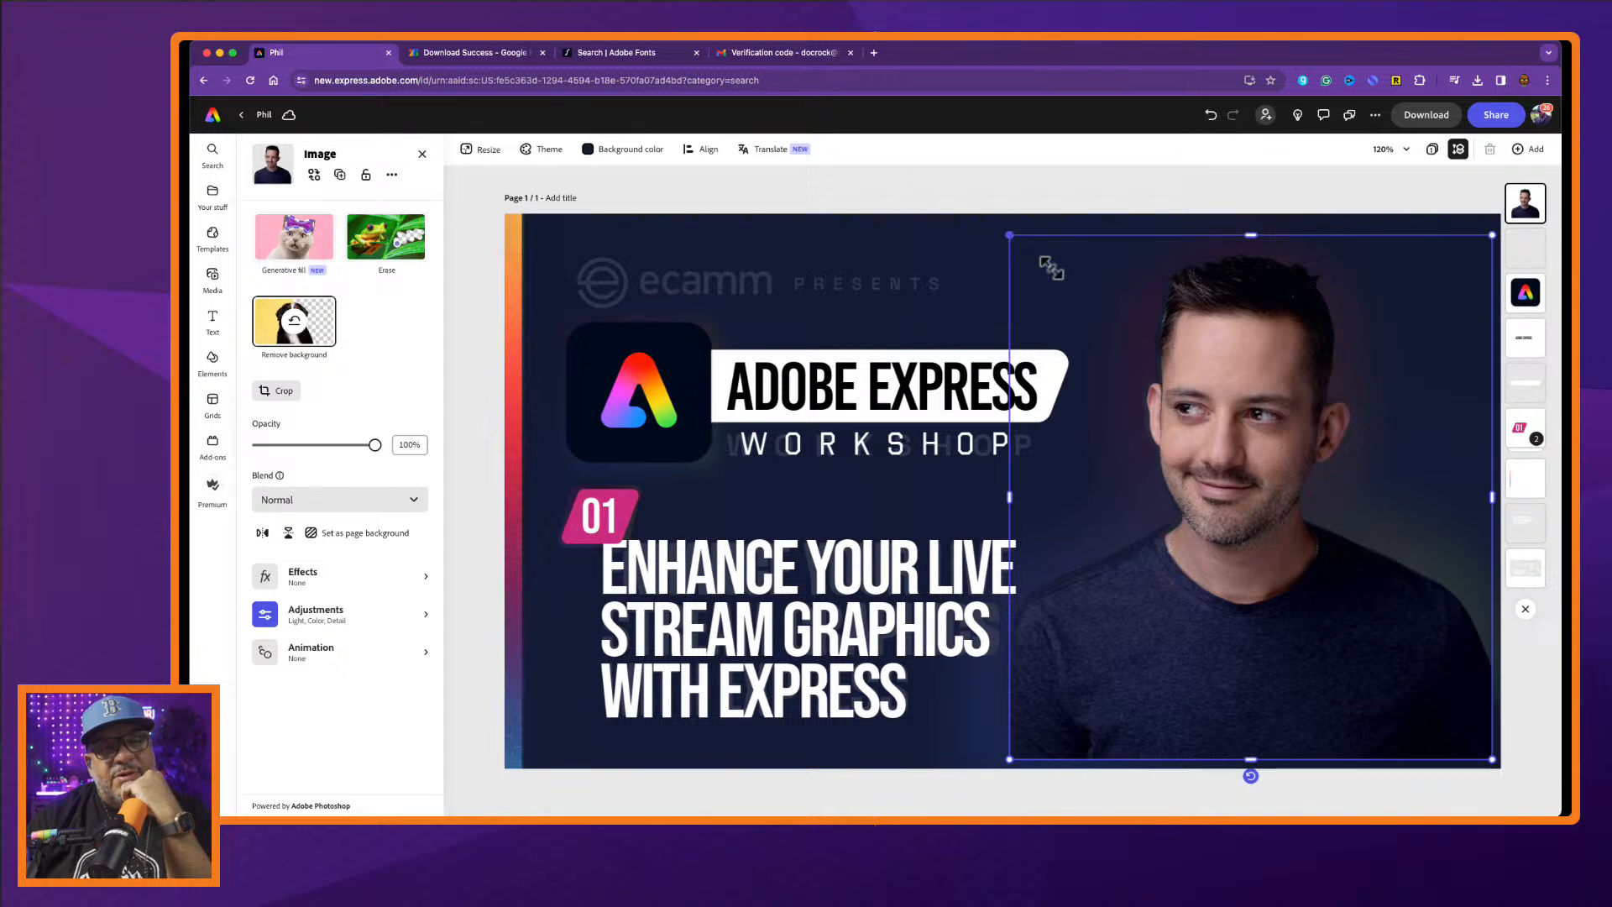
mouse_move(1249, 388)
left_mouse_down()
mouse_move(1126, 380)
mouse_move(1240, 385)
mouse_move(1239, 371)
left_mouse_up()
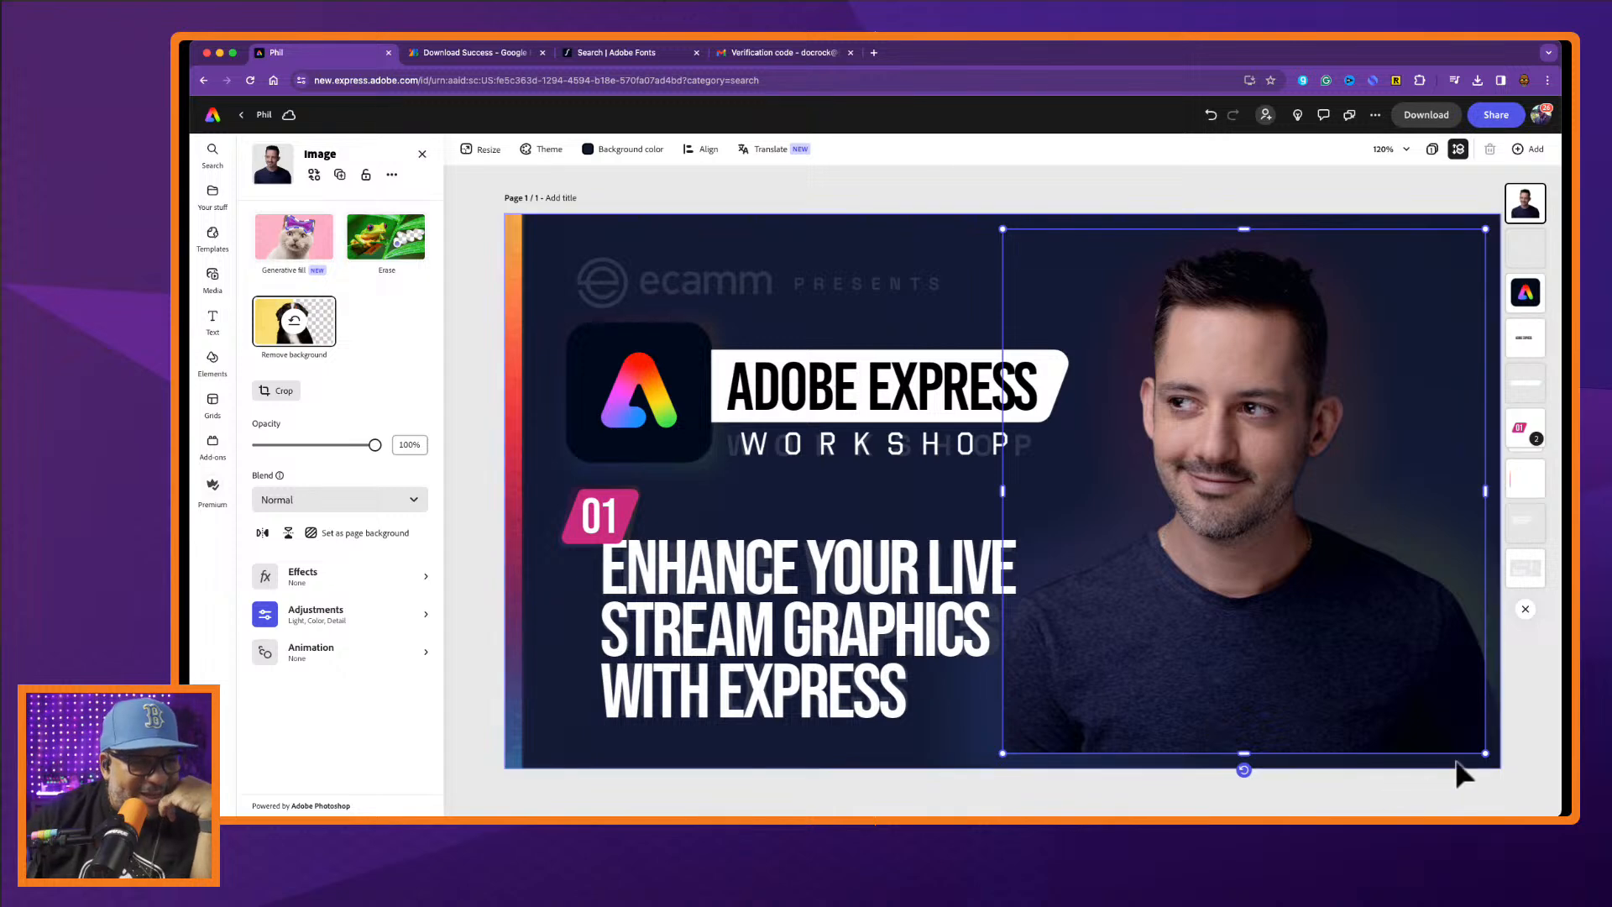
left_click_drag(1485, 753, 1500, 767)
left_click_drag(1255, 229, 1257, 209)
left_click_drag(1003, 489, 992, 489)
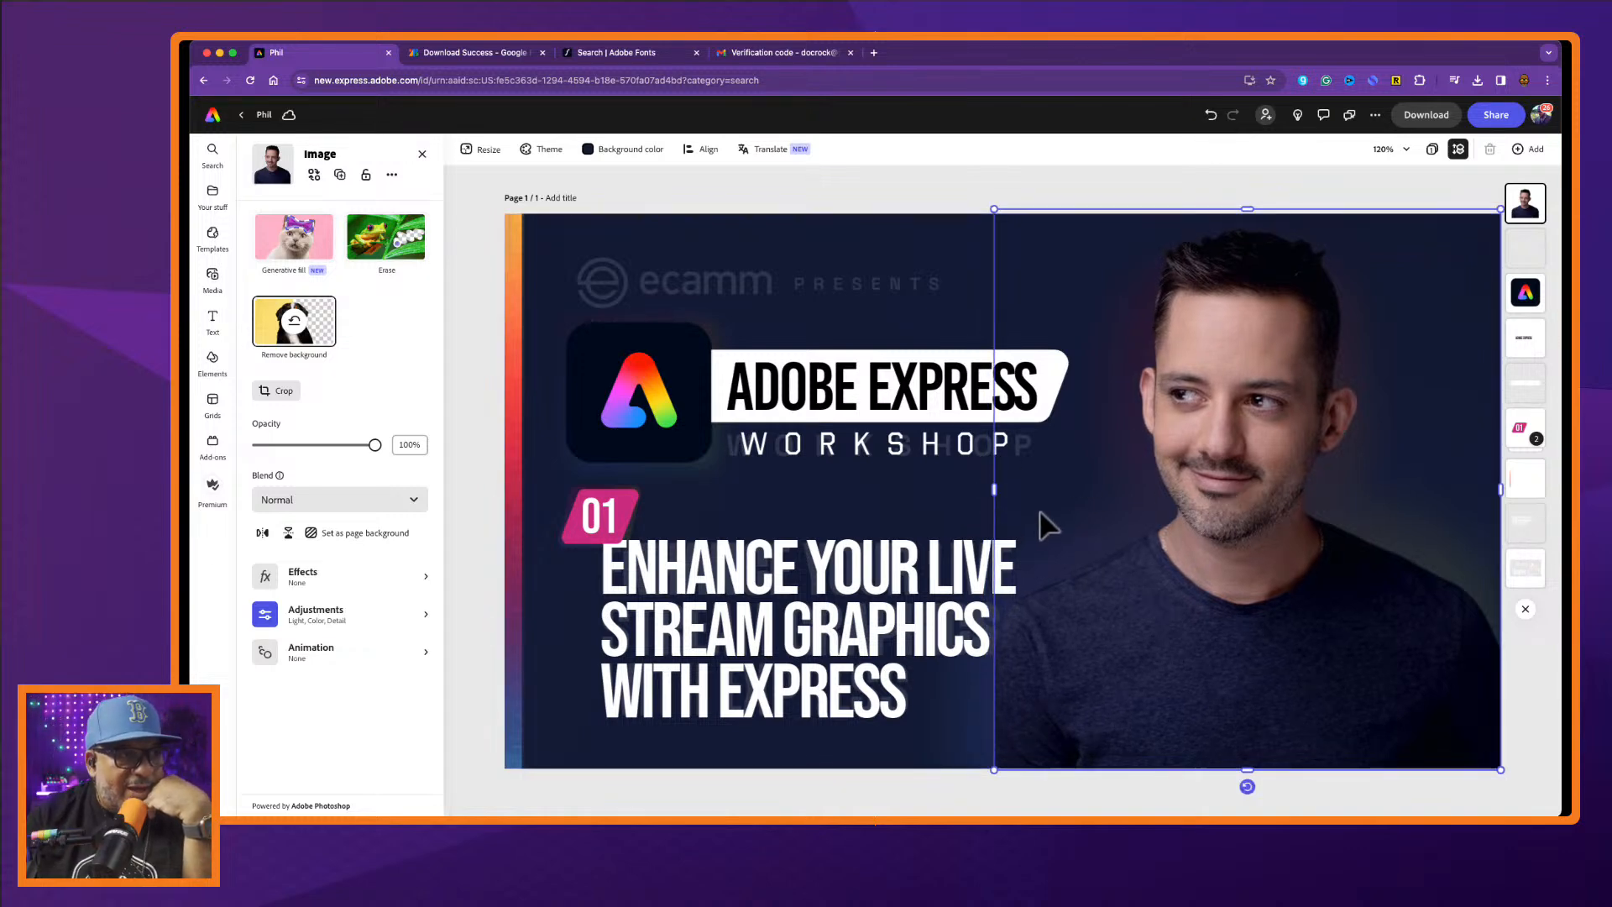
Move the portrait aside, view the reference graphic at 100% opacity, and fade the reference to 7%.
left_click_drag(1232, 399, 831, 388)
left_click(1264, 481)
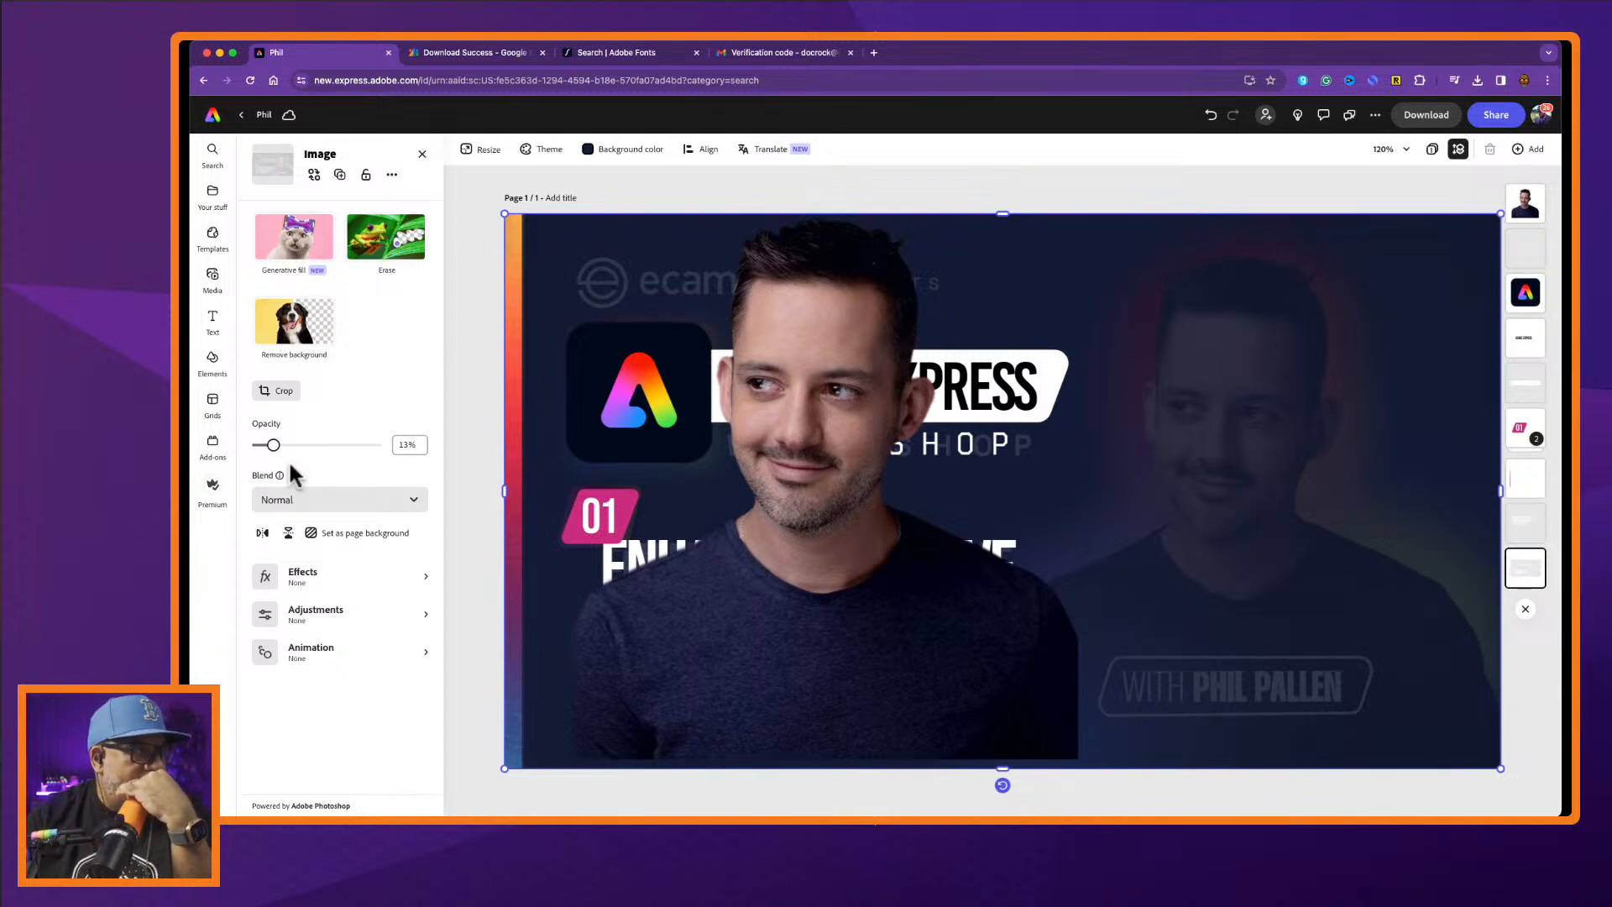
left_click_drag(272, 445, 417, 456)
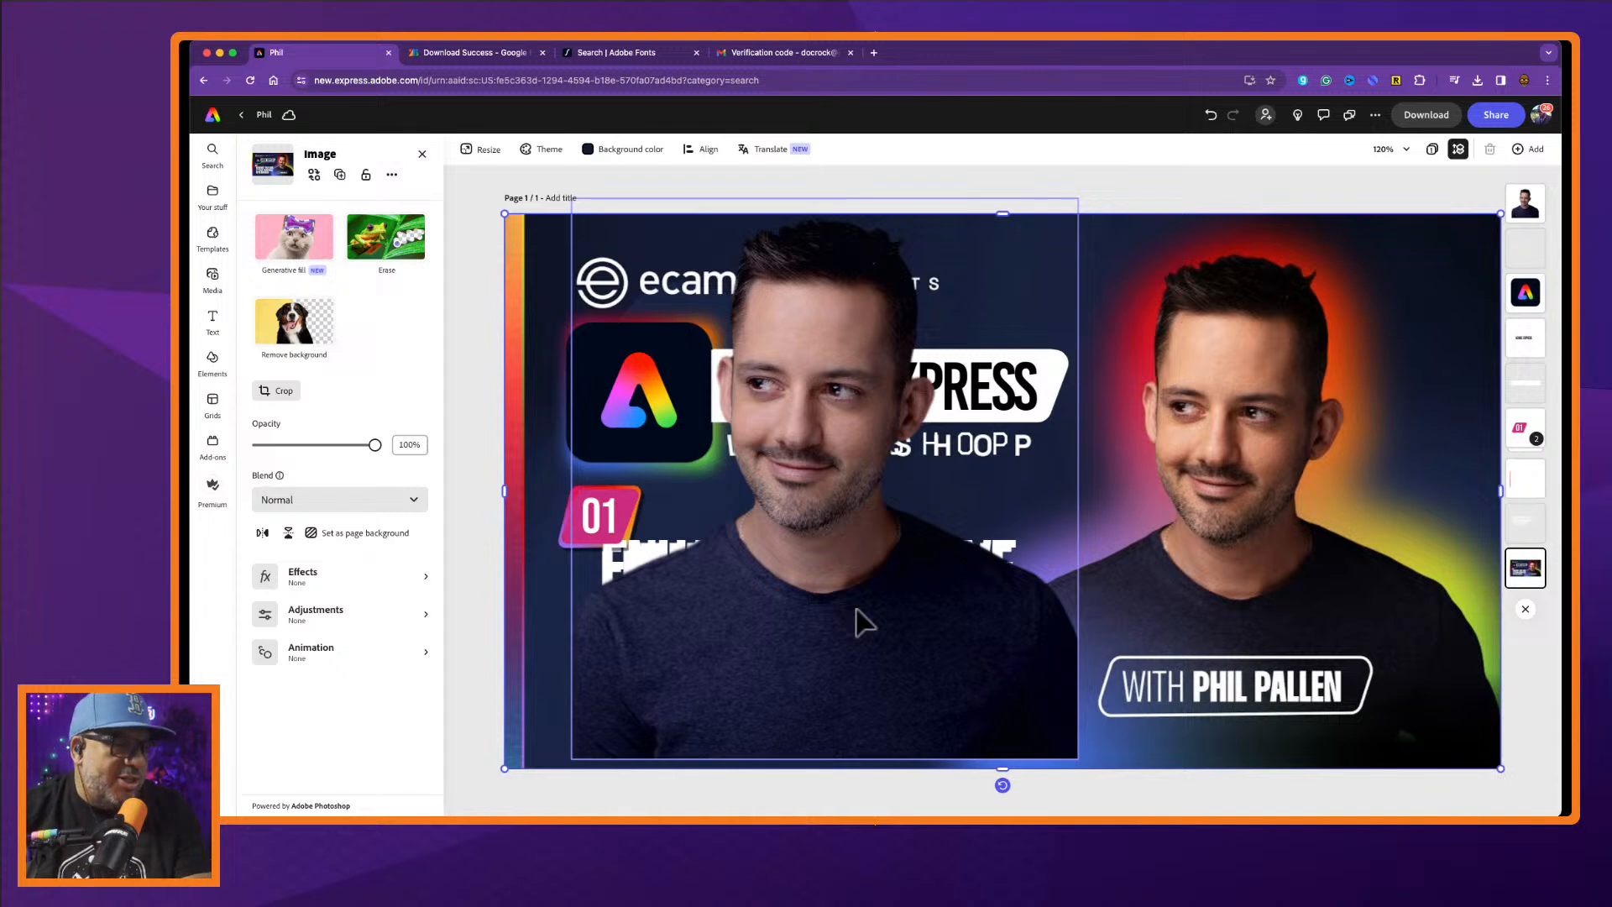
left_click_drag(375, 445, 263, 475)
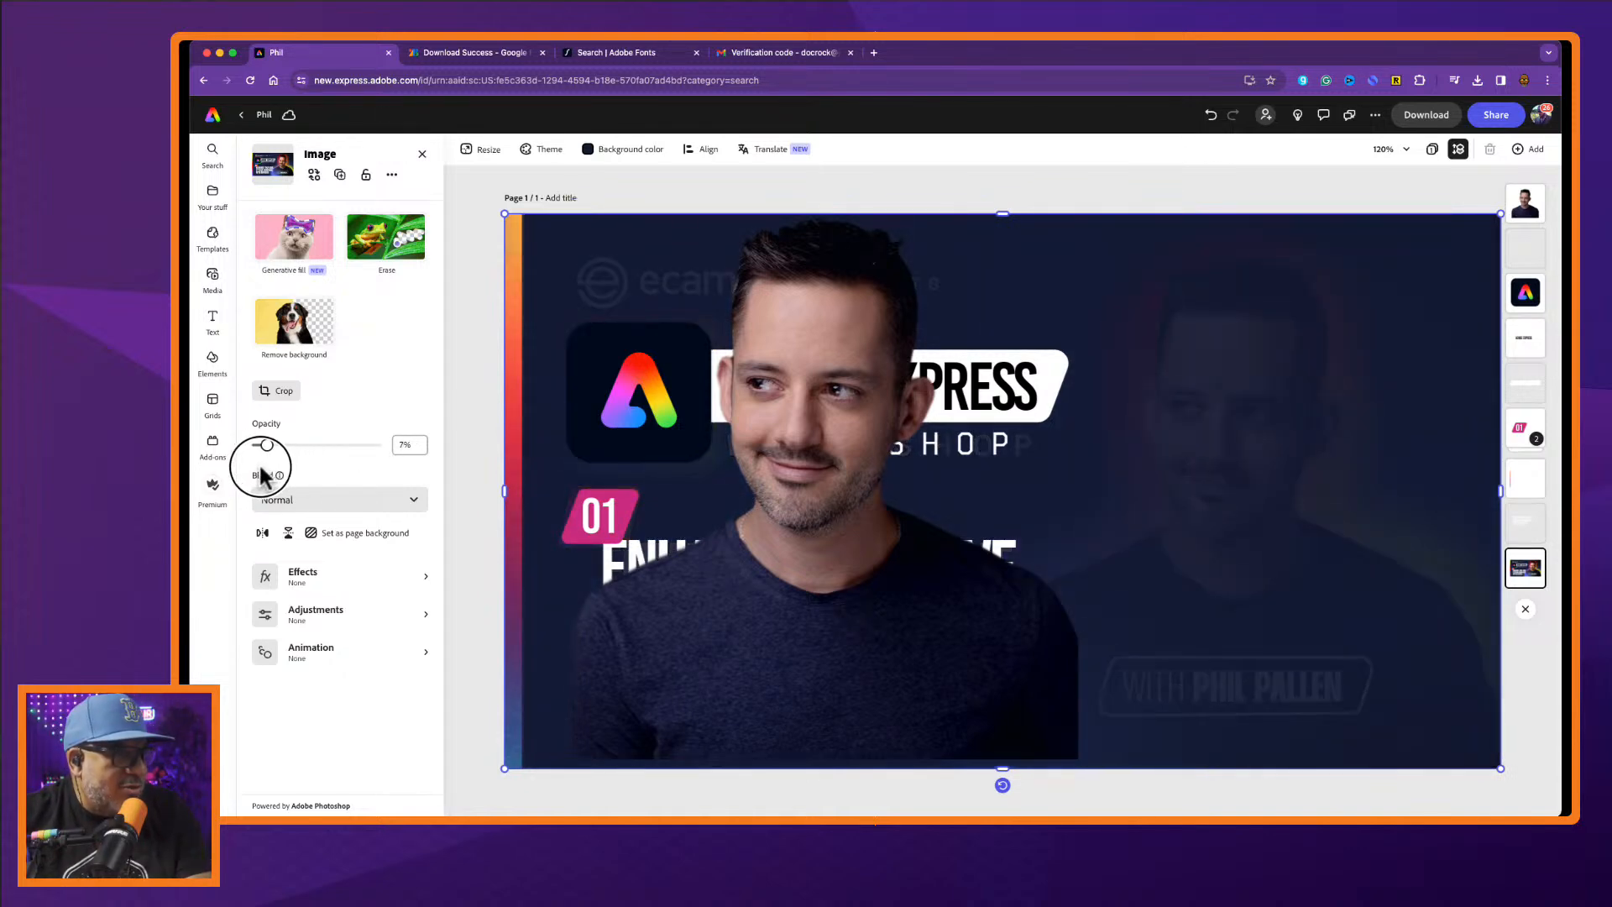
Undo the accidental shift of the reference graphic and lock it in place.
left_click_drag(828, 647, 1113, 640)
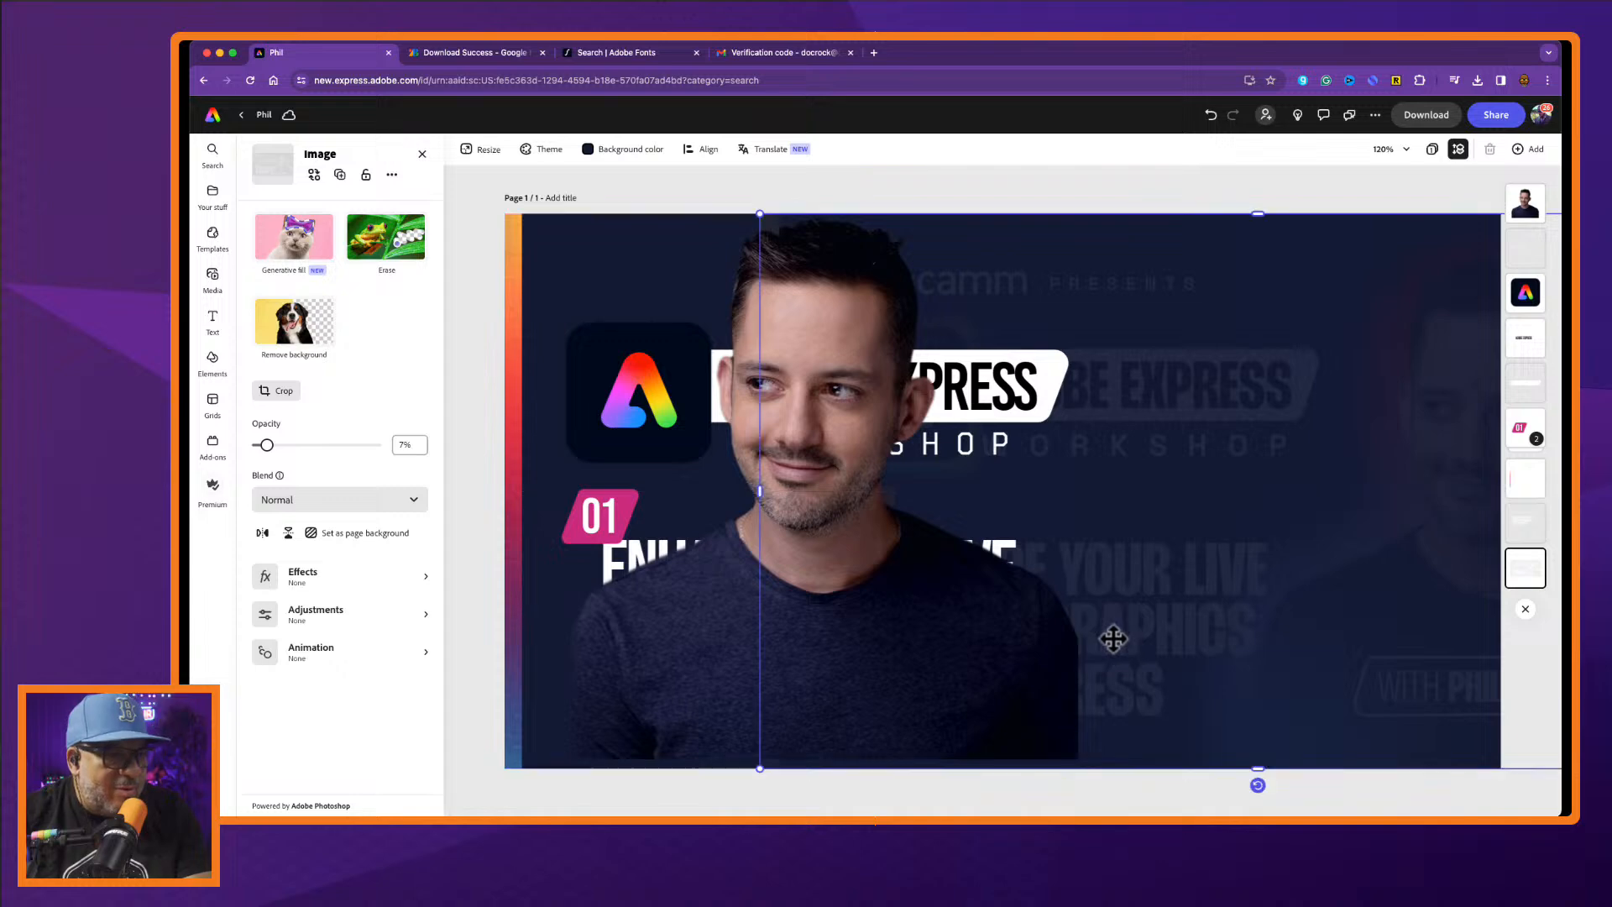
key("super+z")
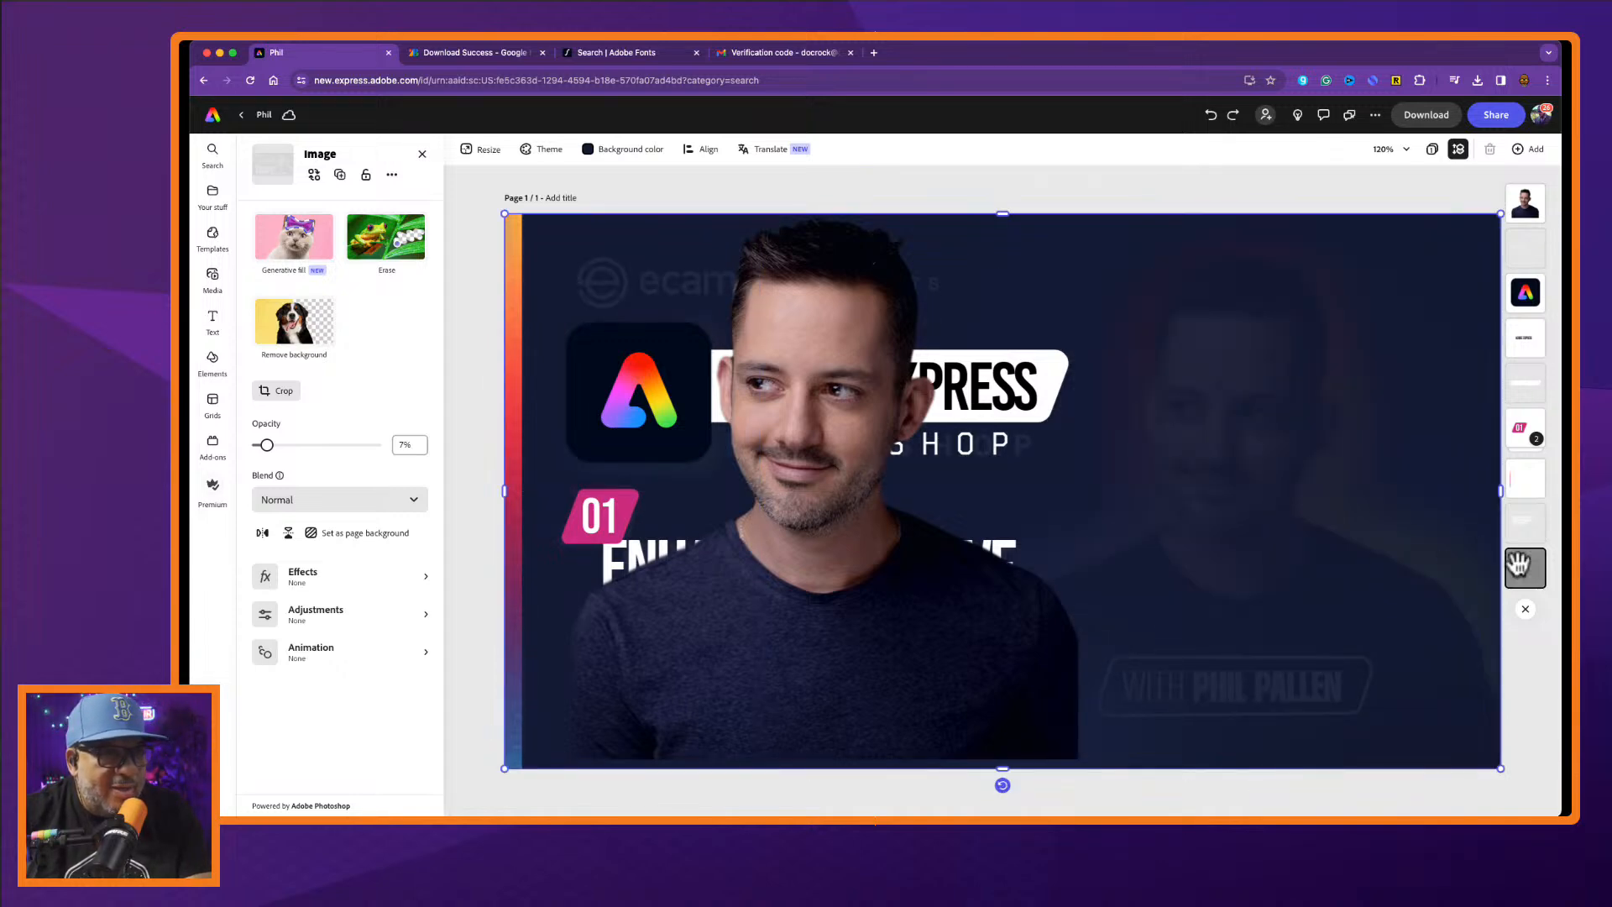
right_click(1329, 580)
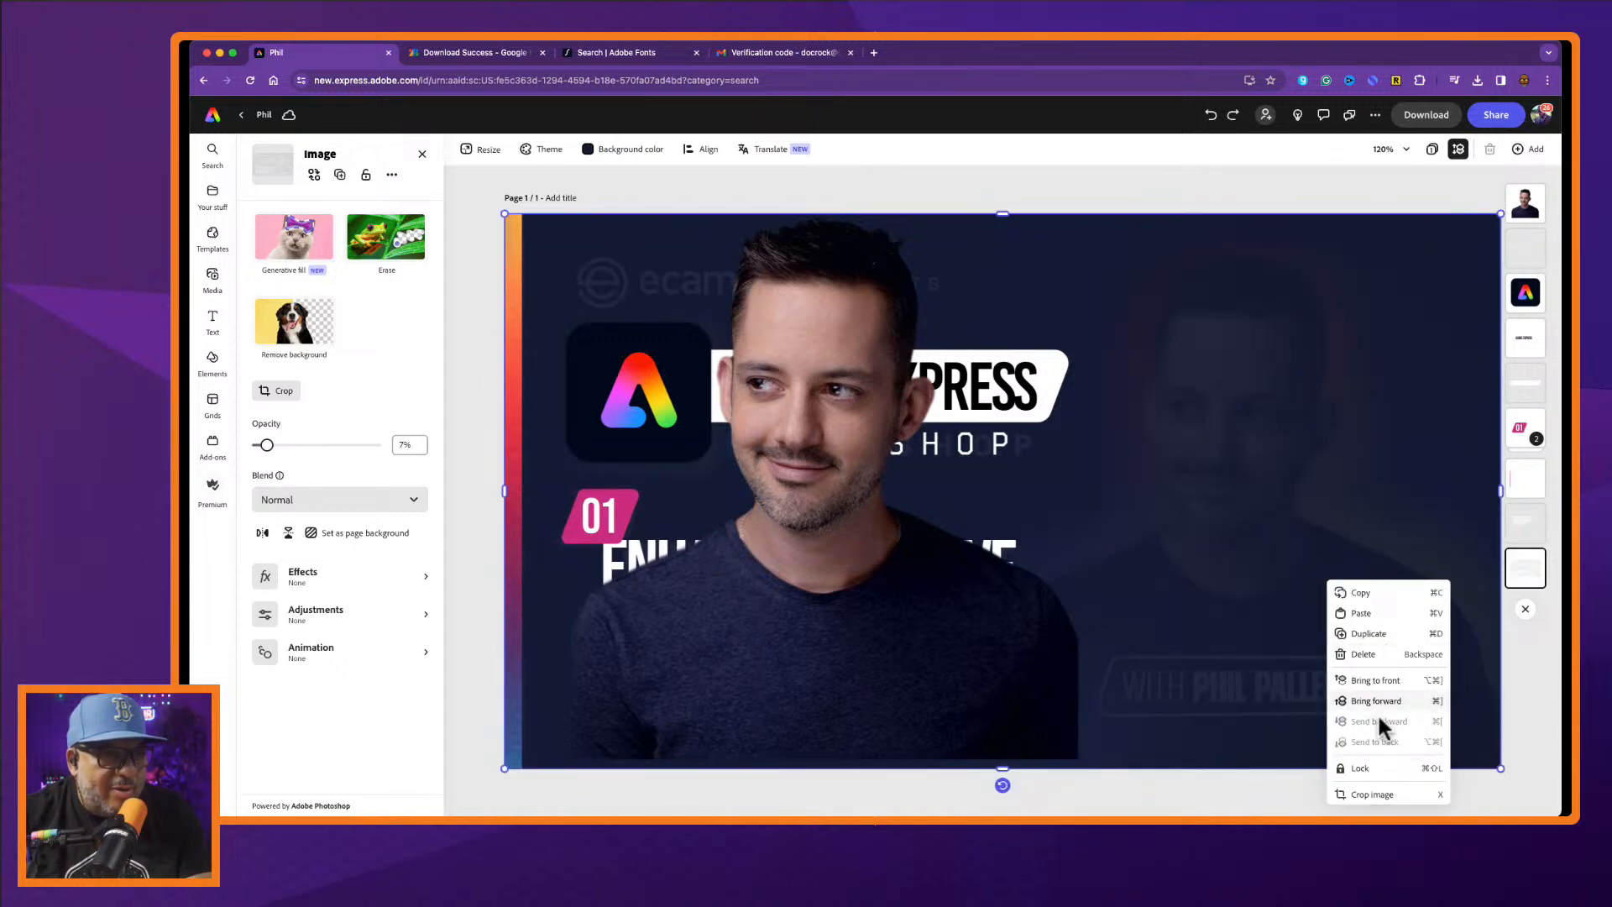
left_click(1375, 769)
Put the portrait back over its reference on the page's right half and place a duplicate of it on the left half.
left_click(892, 662)
left_click_drag(893, 661, 727, 634)
left_click_drag(778, 623, 797, 638)
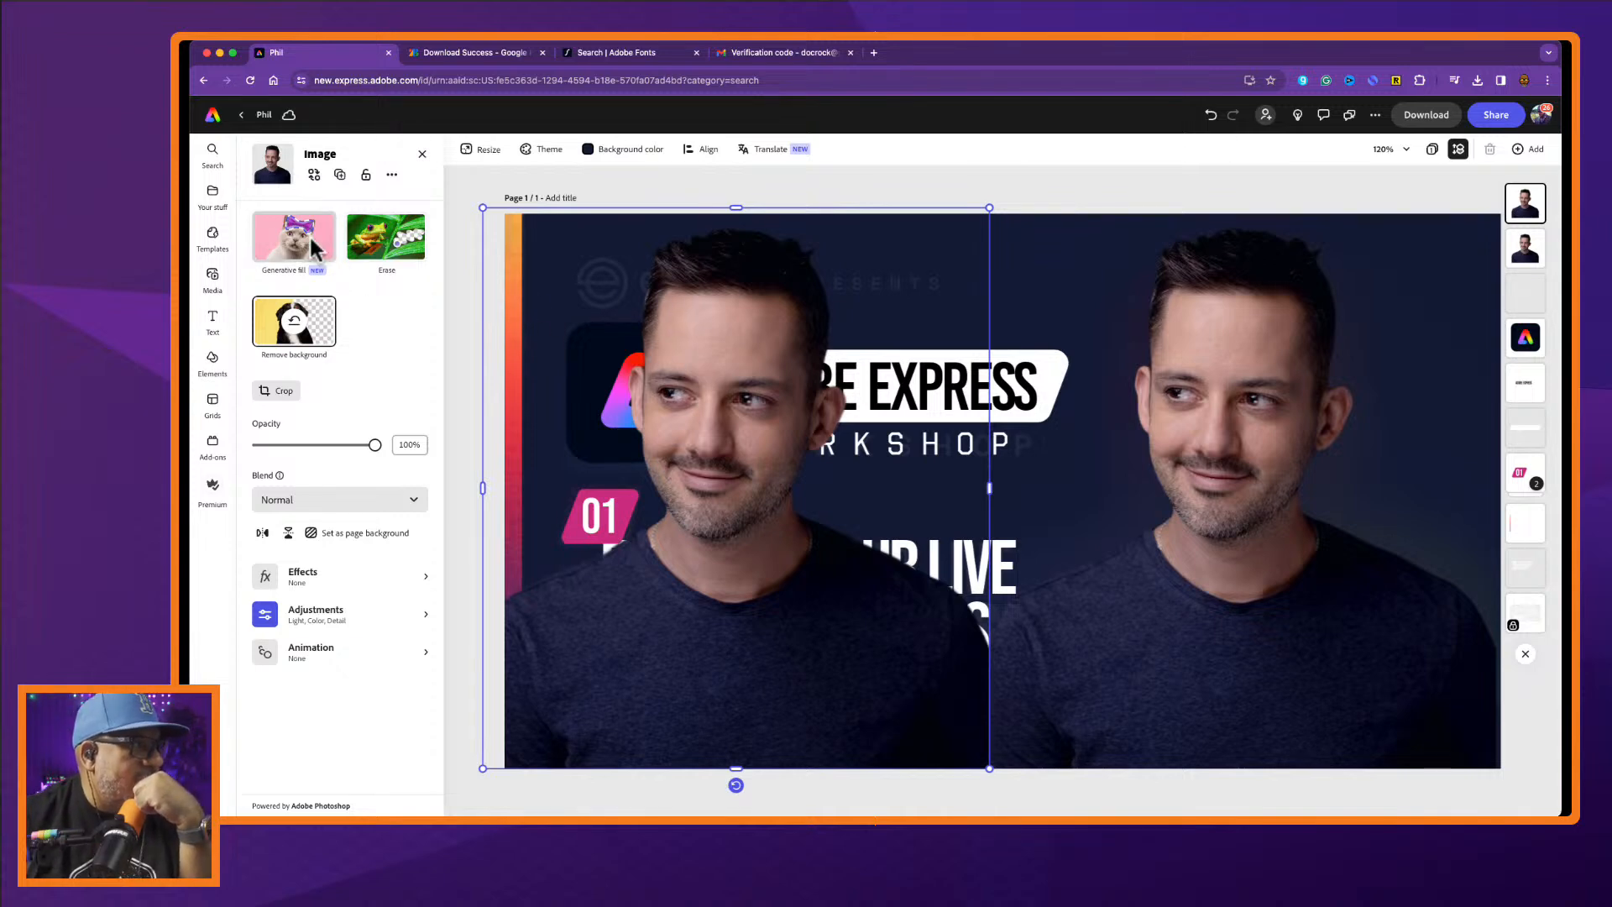
mouse_move(317, 253)
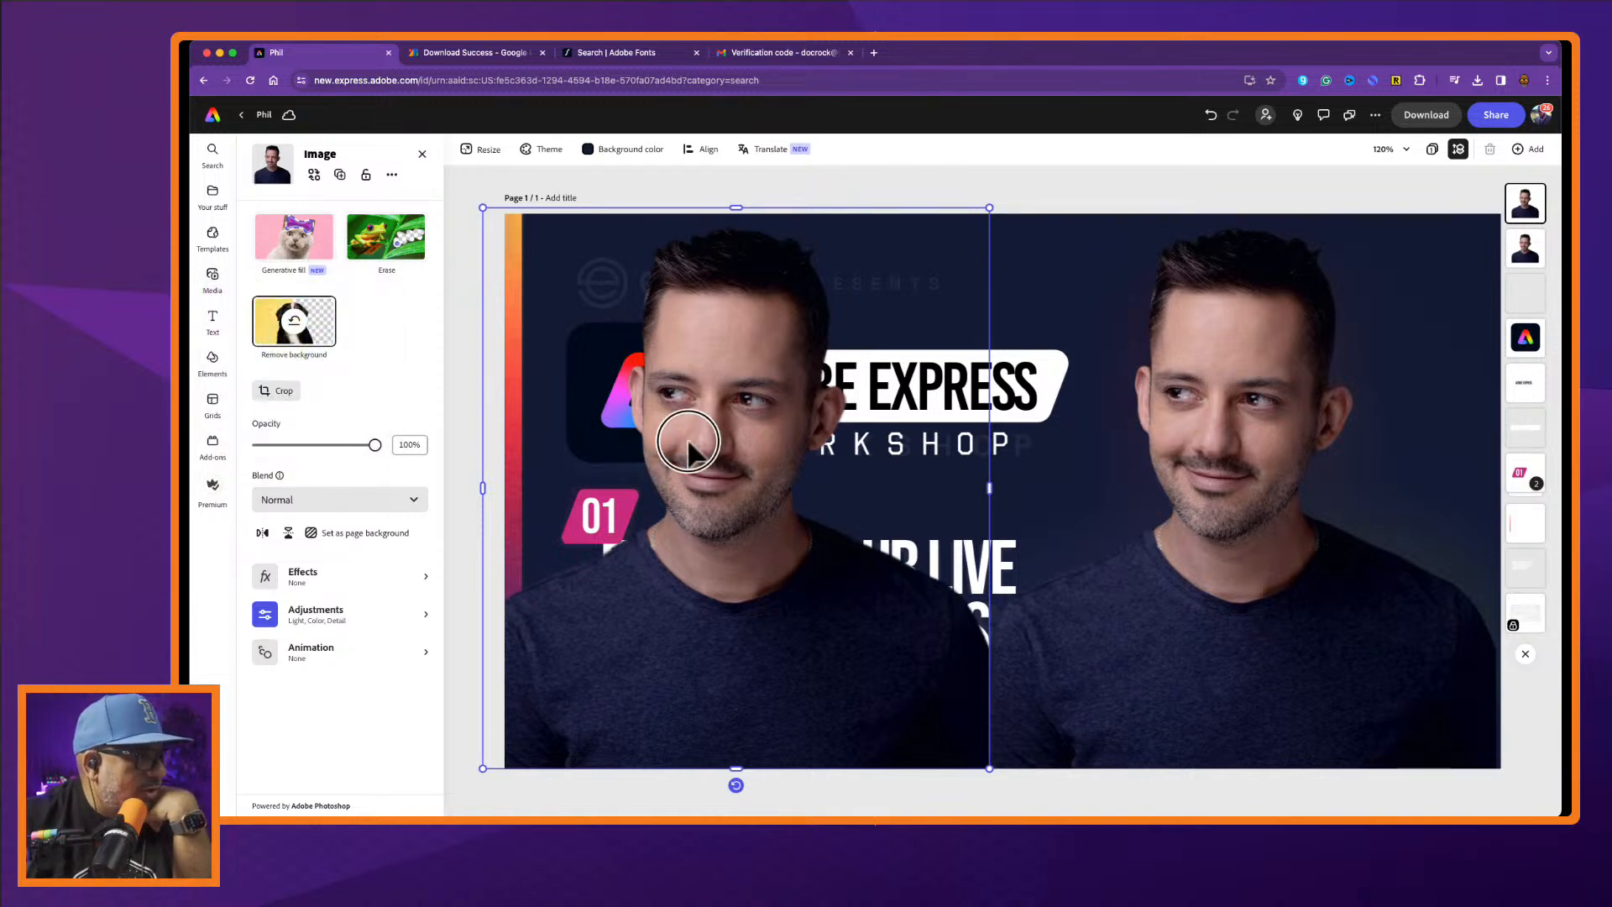
left_click_drag(687, 443, 736, 443)
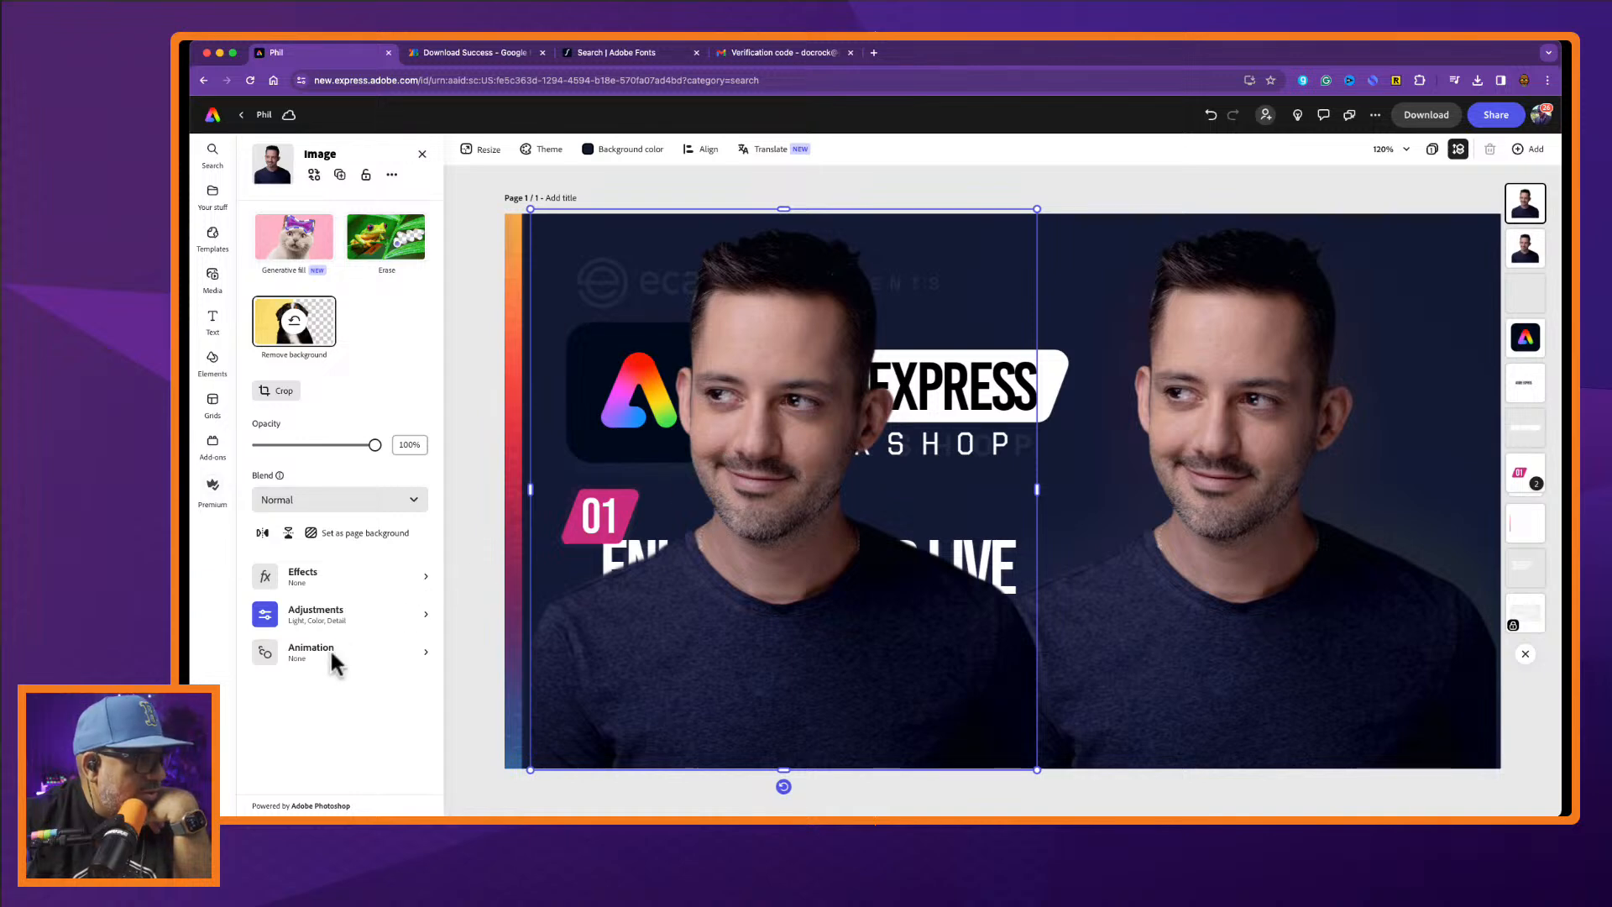
Examine the effect presets and the Generative fill option for the duplicate portrait without applying any.
left_click(336, 576)
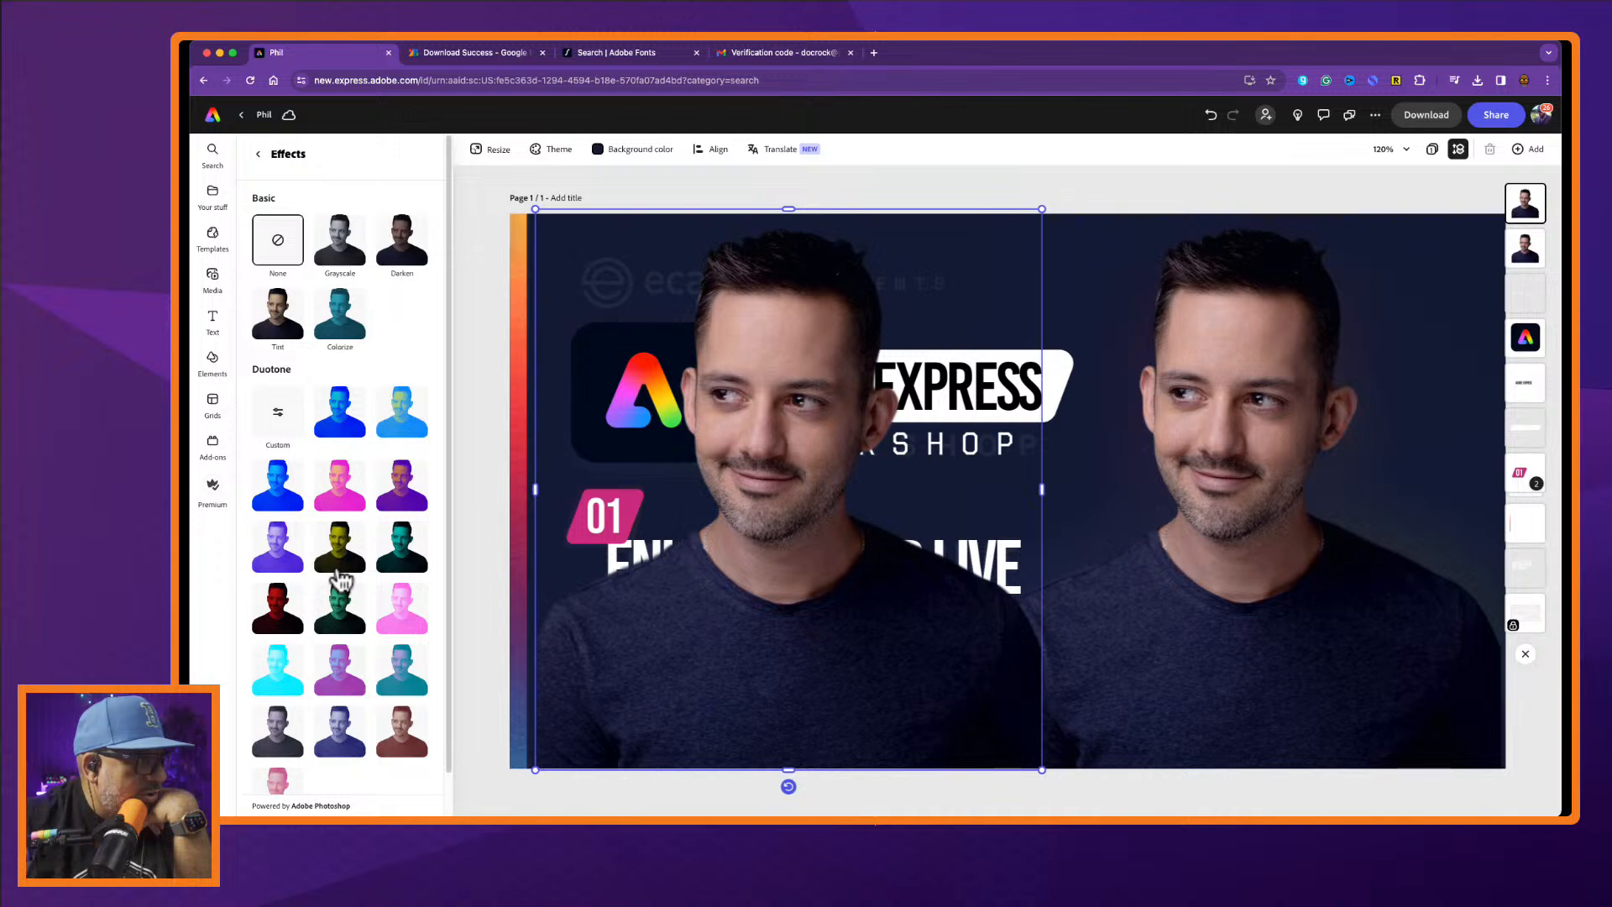
scroll(340, 580, "down", 1)
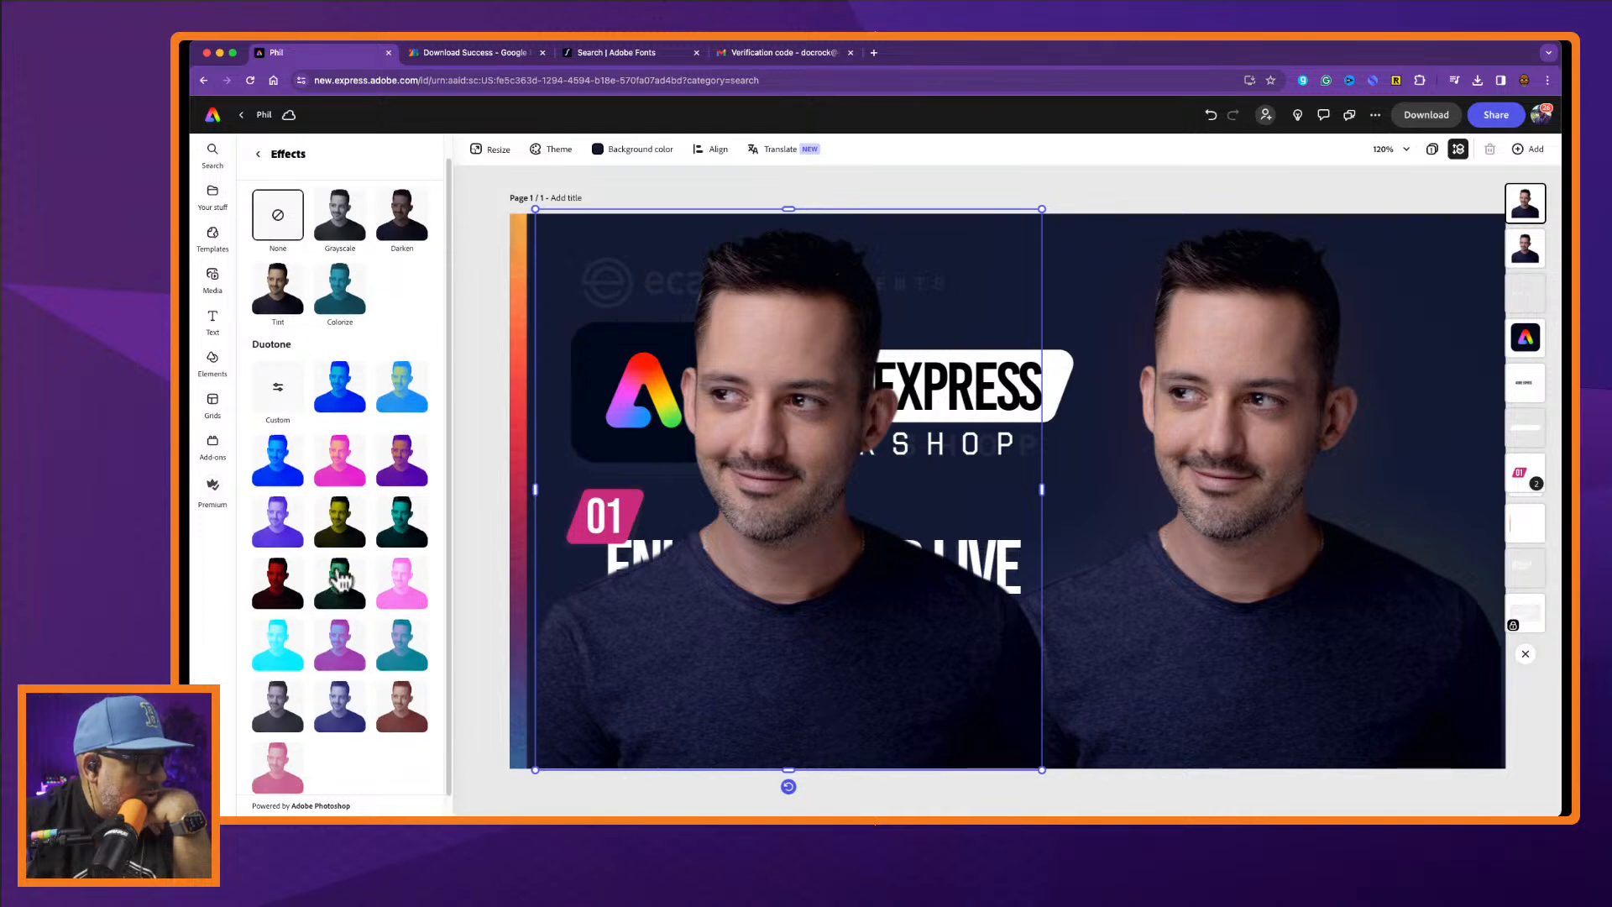
scroll(340, 579, "up", 1)
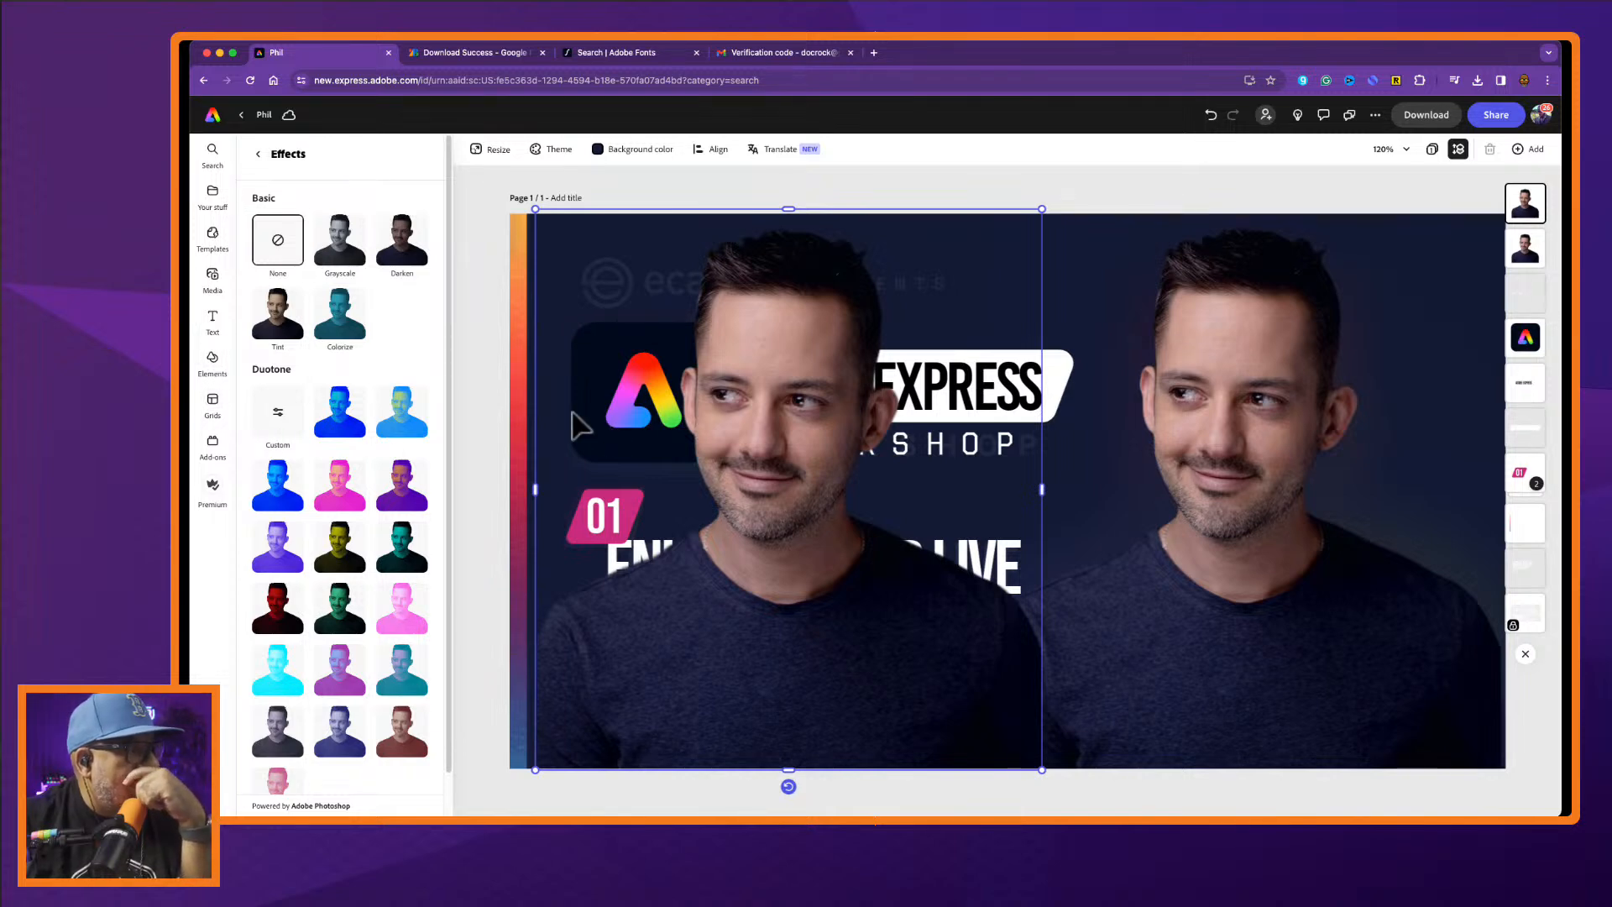
left_click(257, 153)
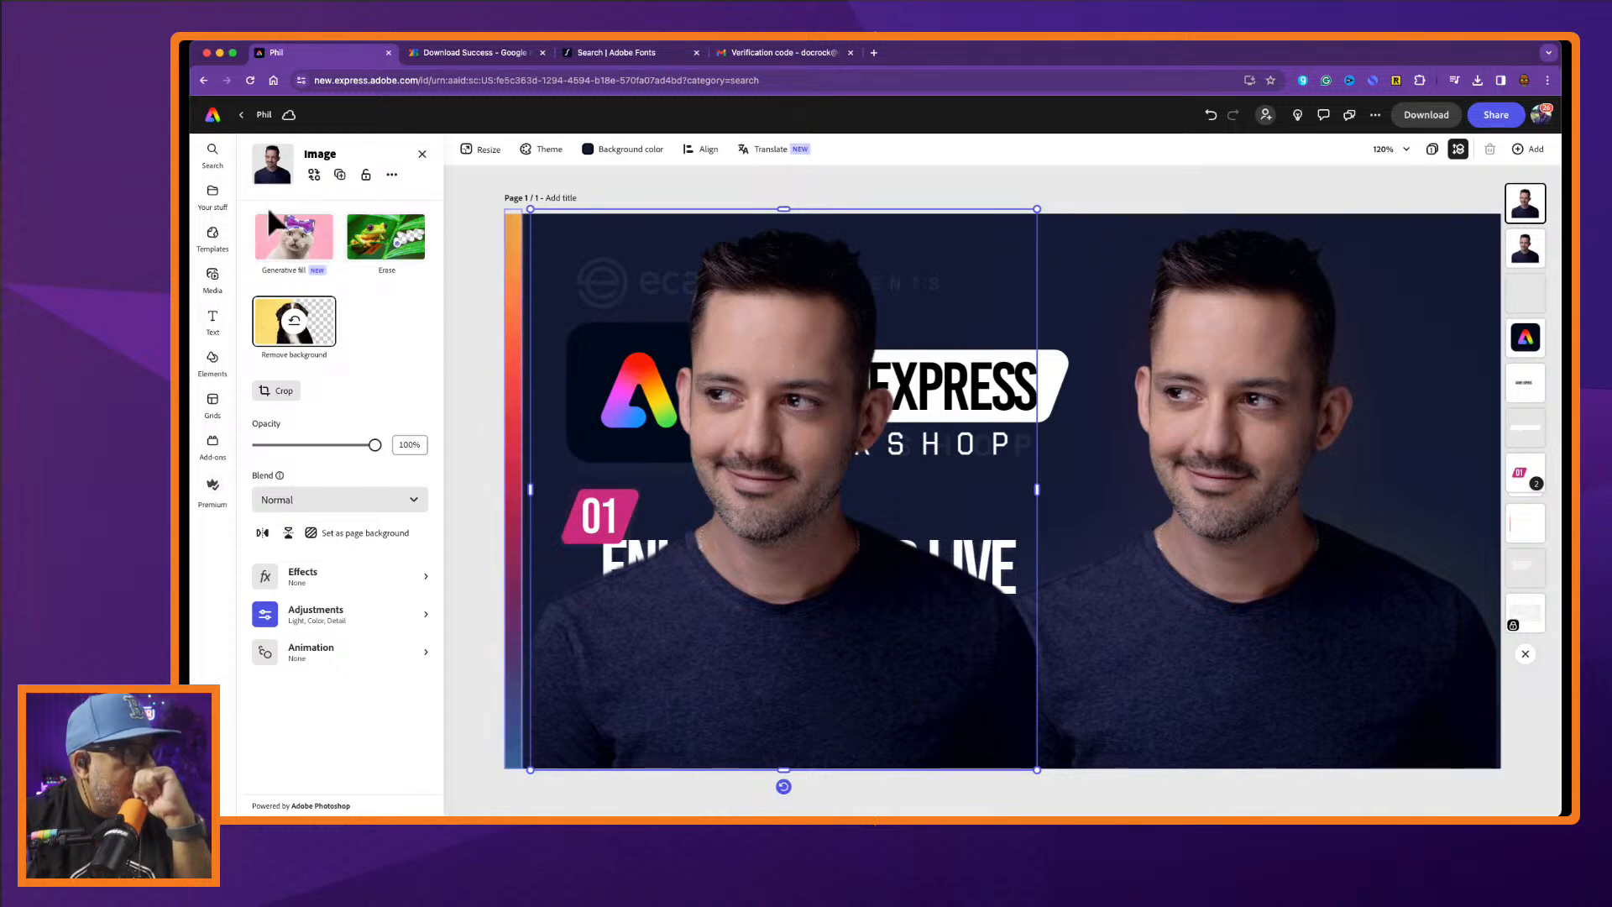
left_click(312, 248)
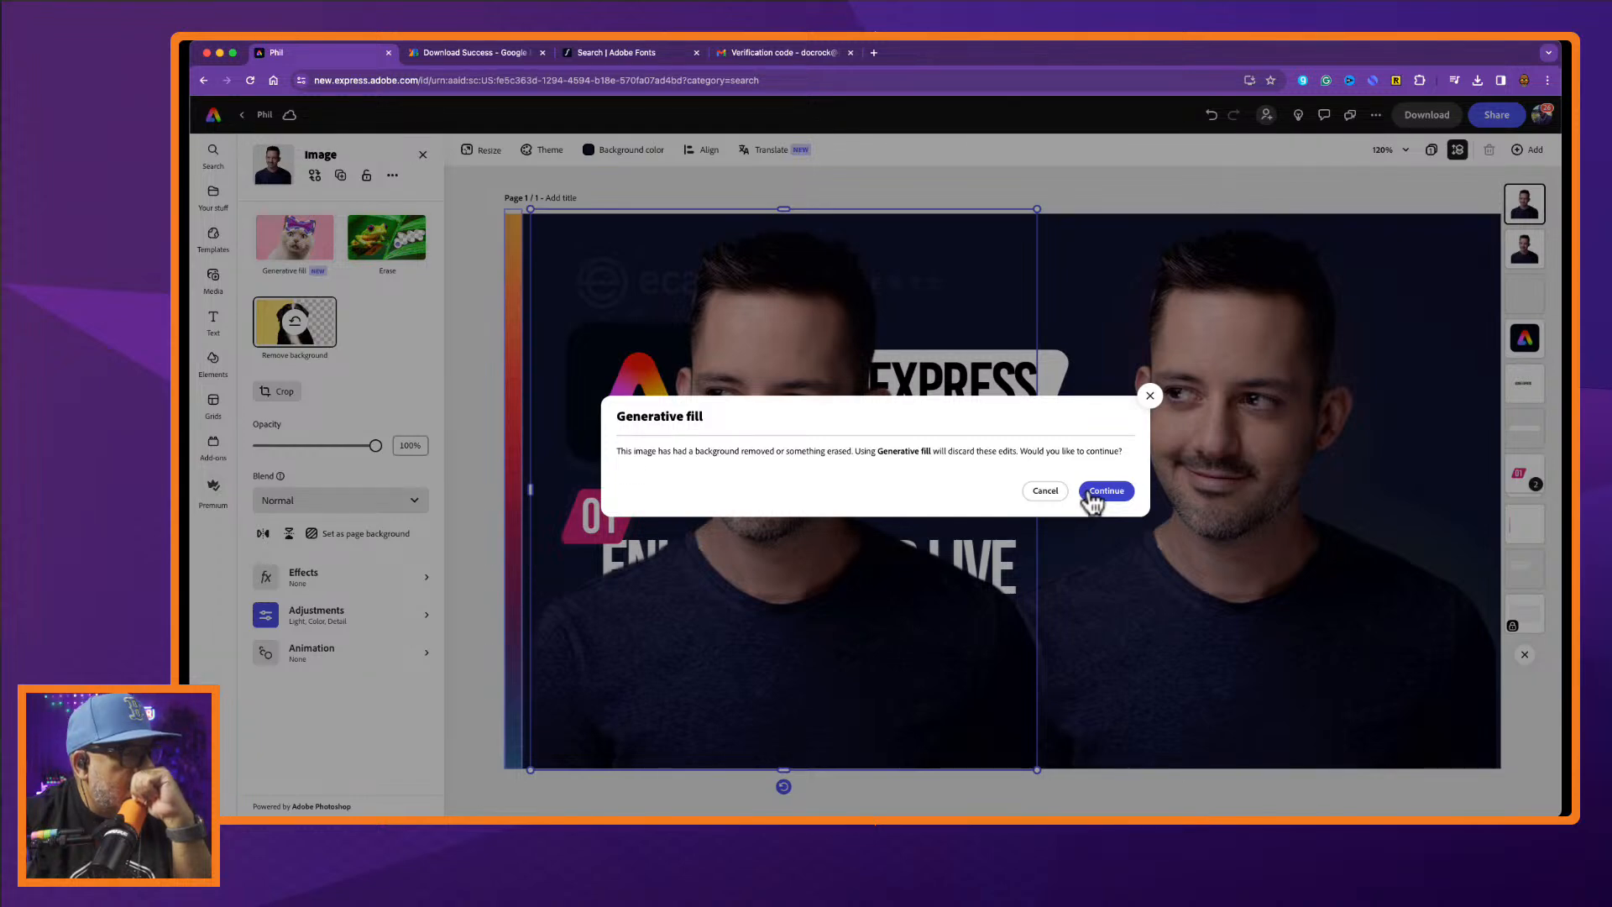
left_click(1043, 493)
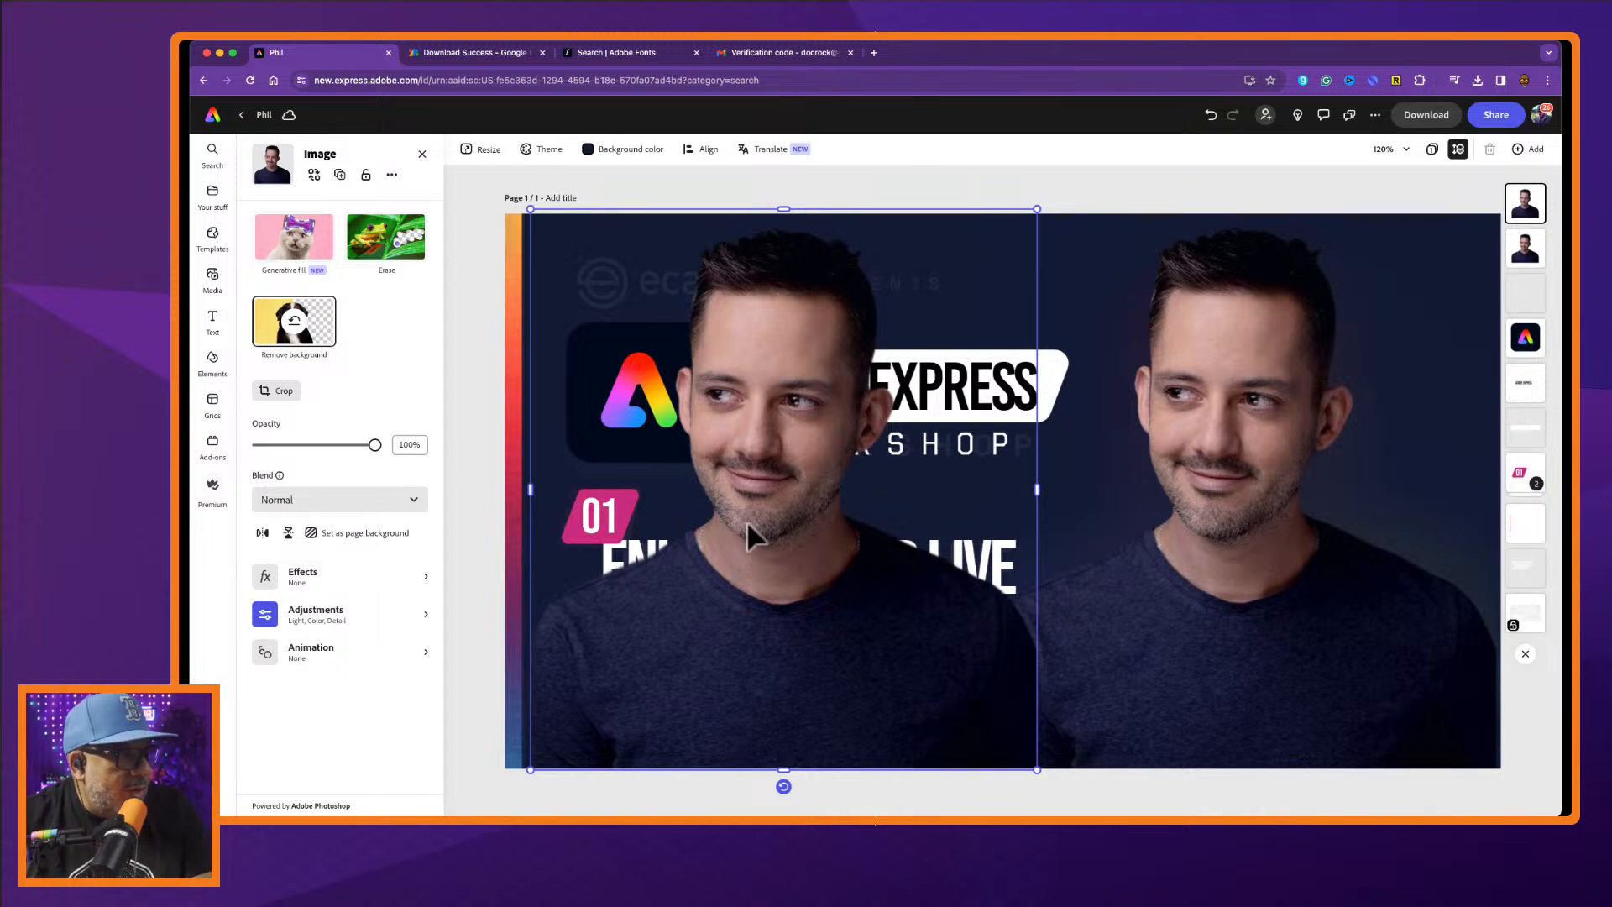
Shift the duplicate portrait slightly downward and apply the magenta-and-yellow duotone effect to it.
left_click_drag(753, 520, 749, 554)
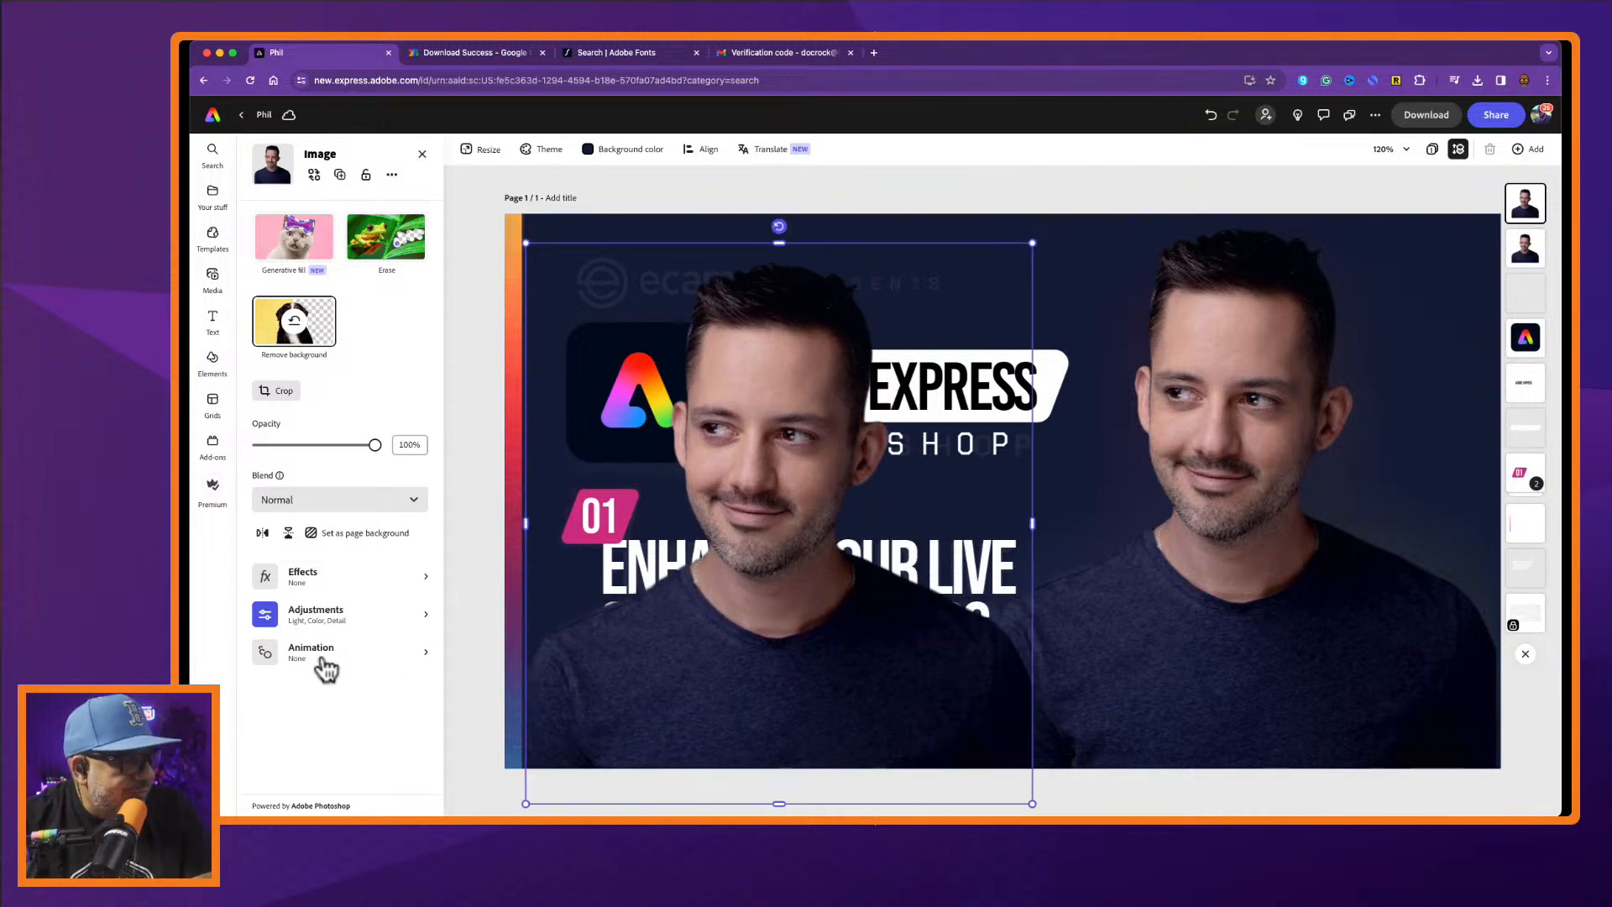
left_click(335, 619)
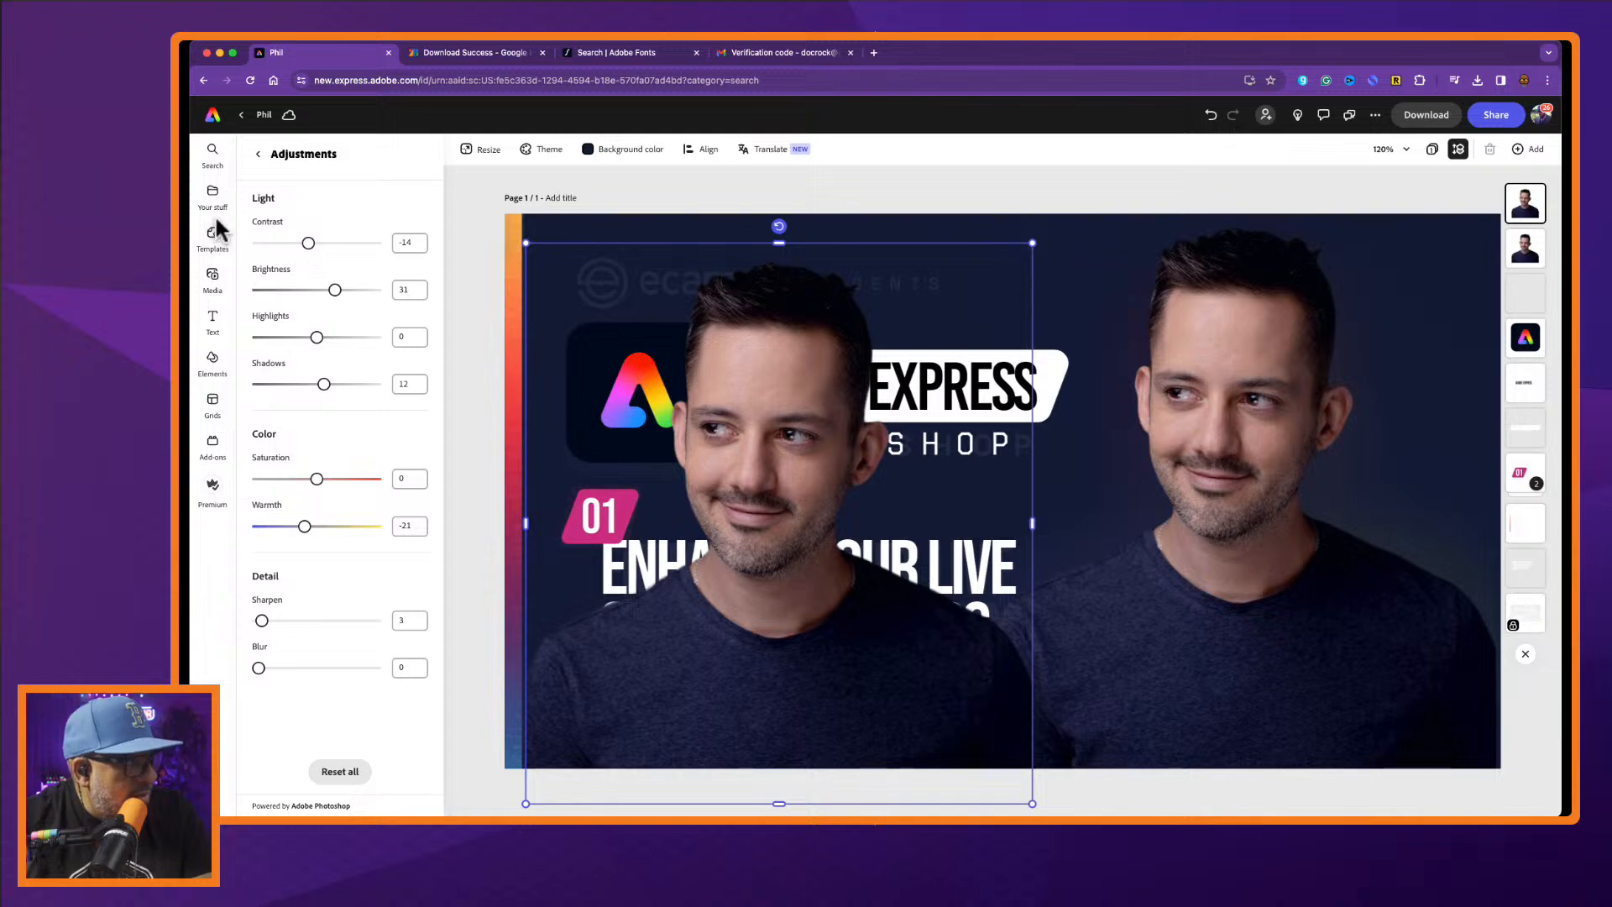
left_click(258, 154)
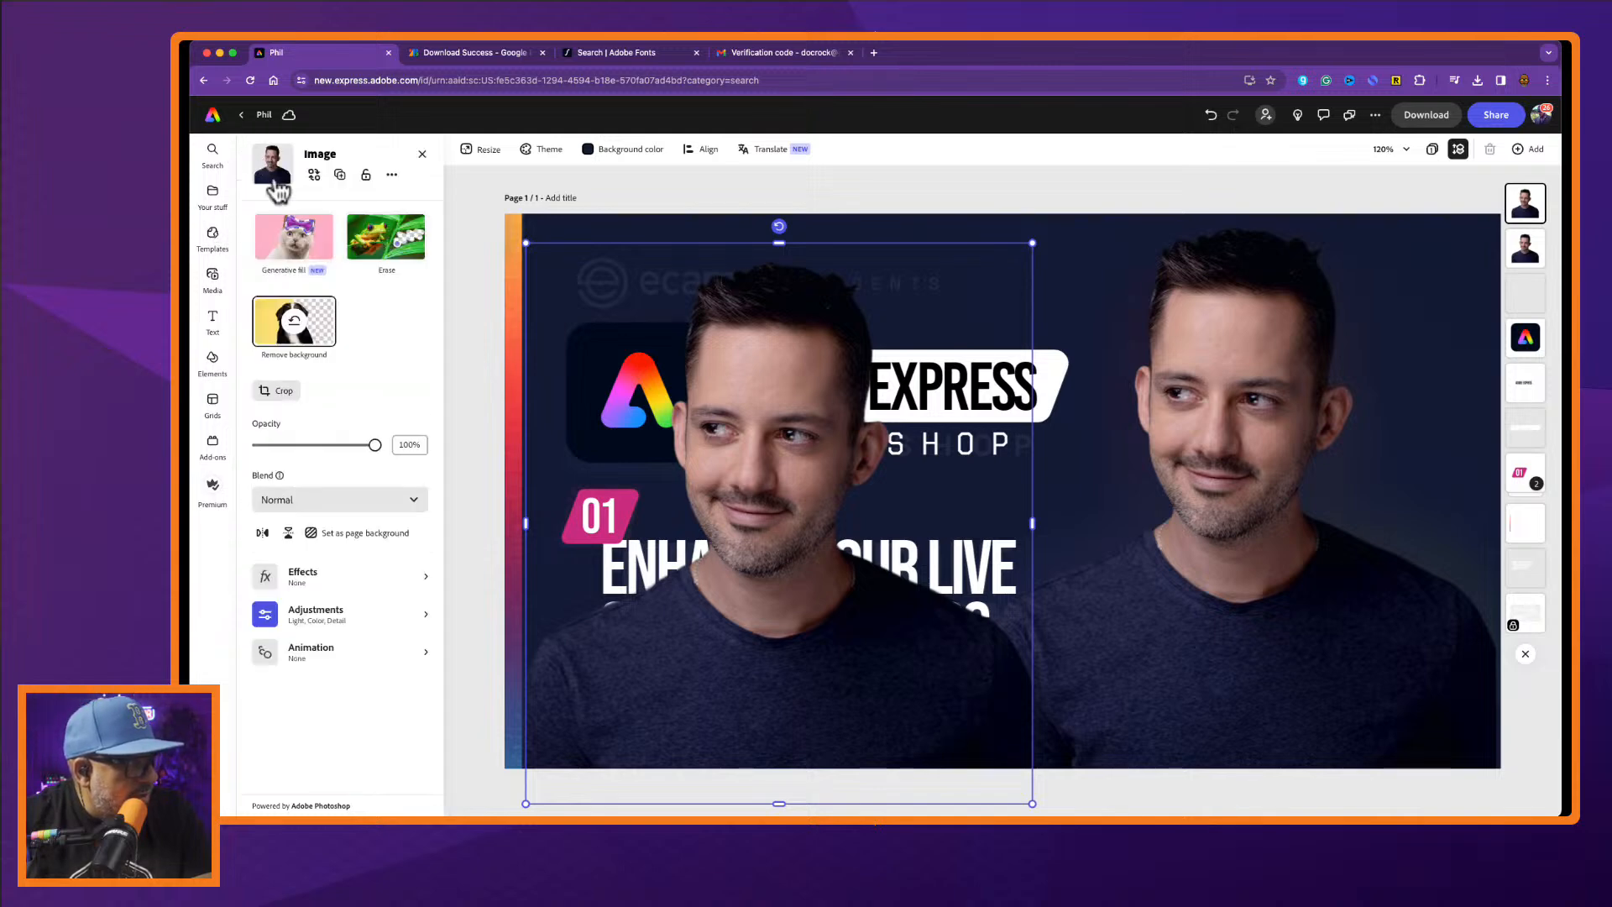
left_click(340, 576)
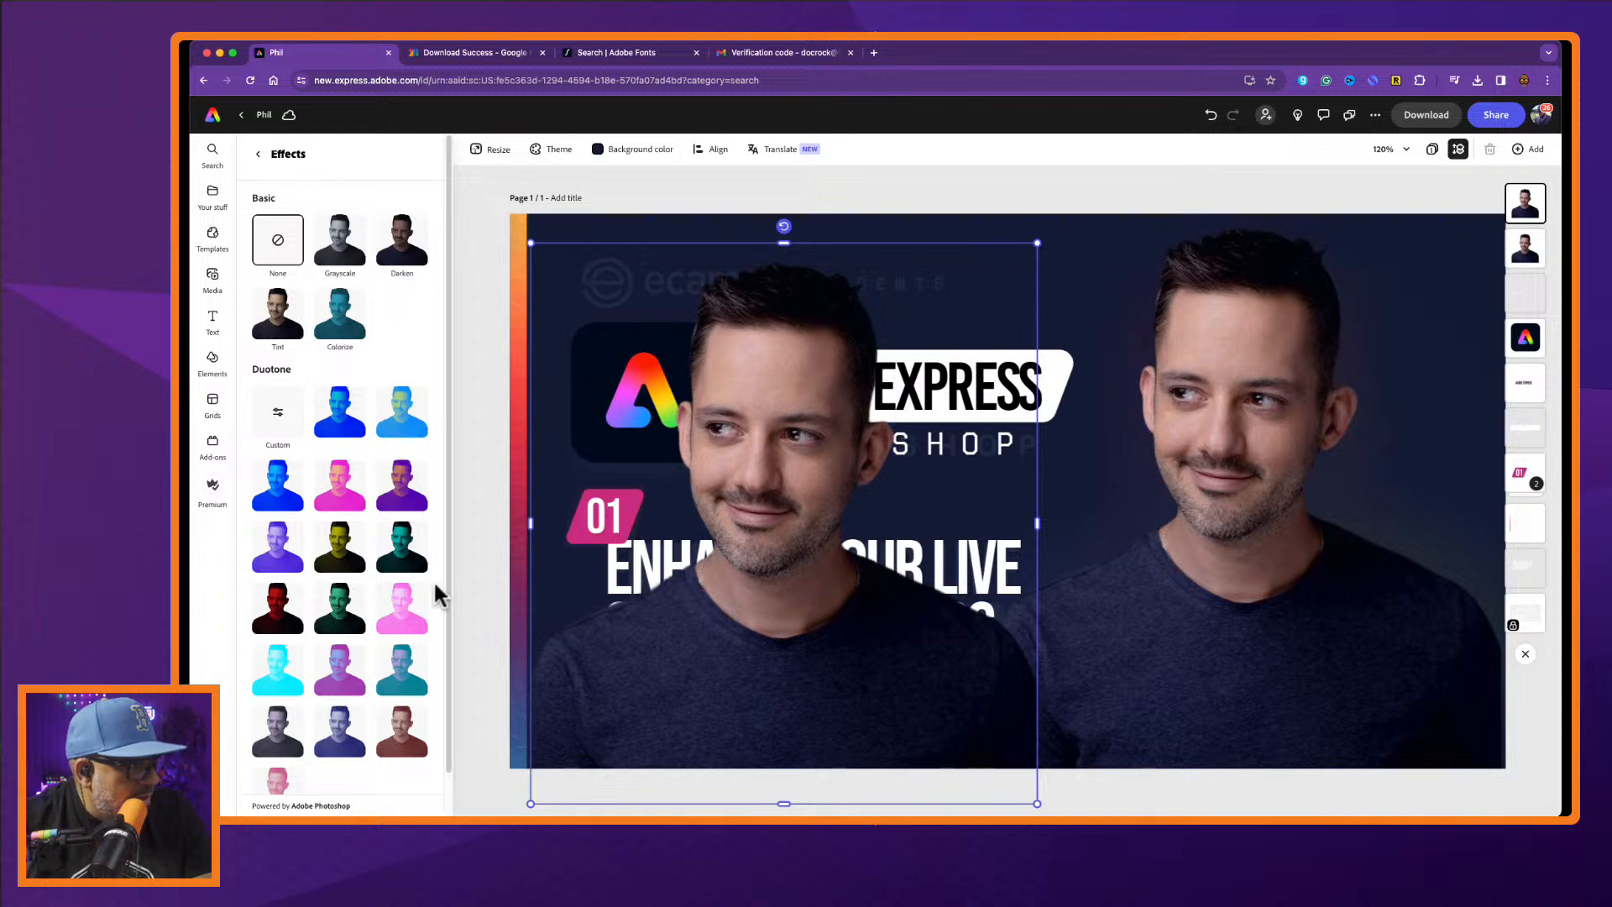
left_click(340, 487)
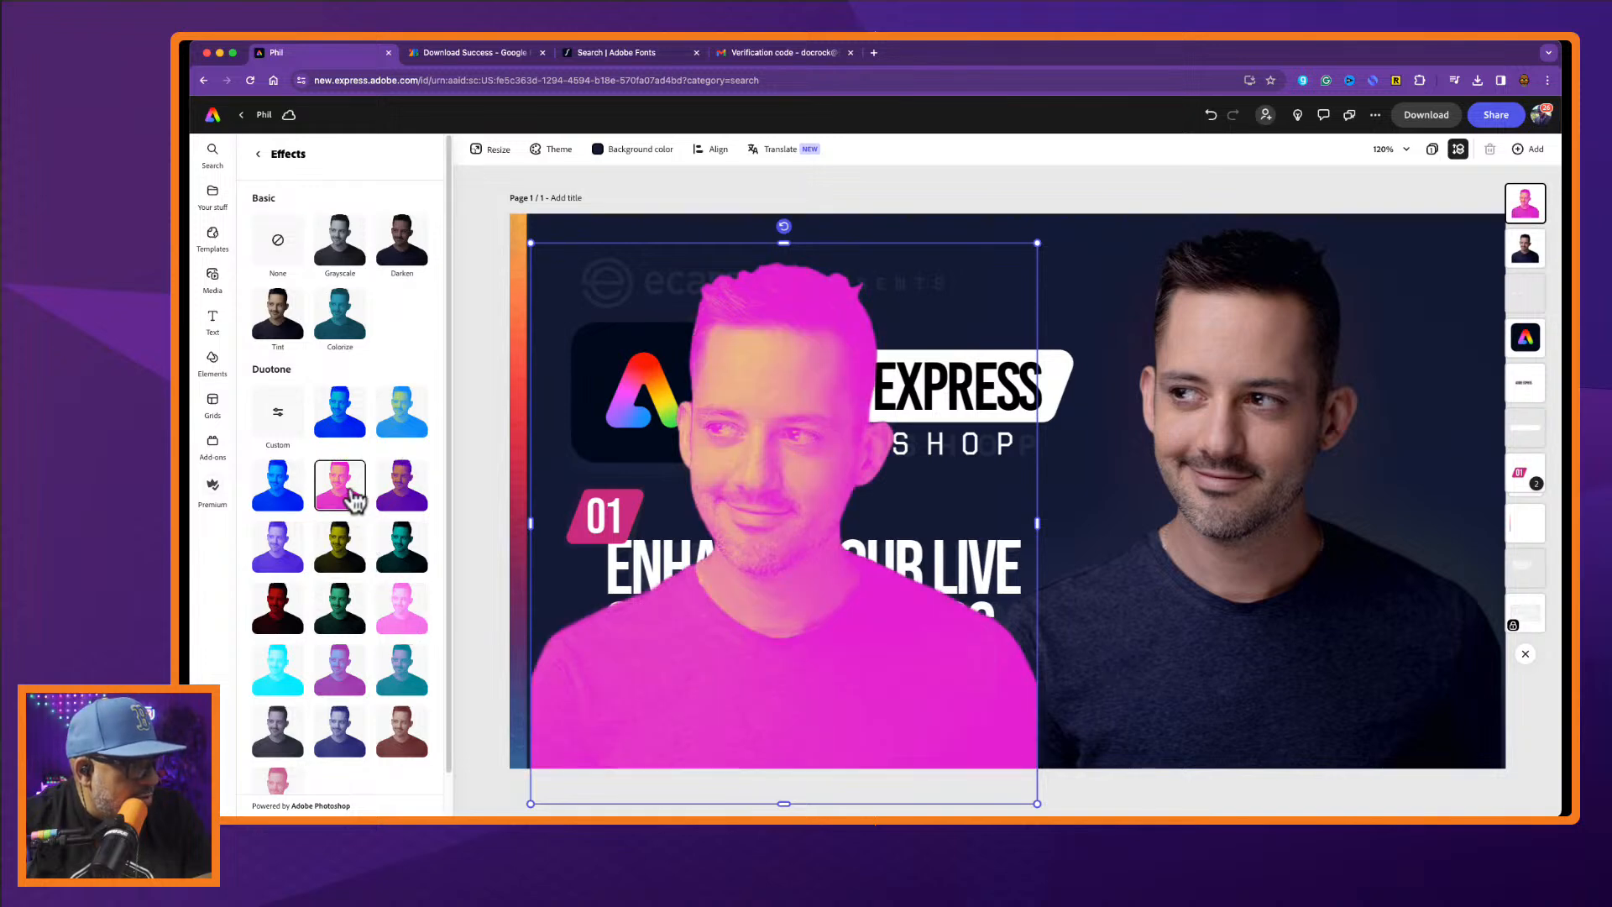
left_click(279, 415)
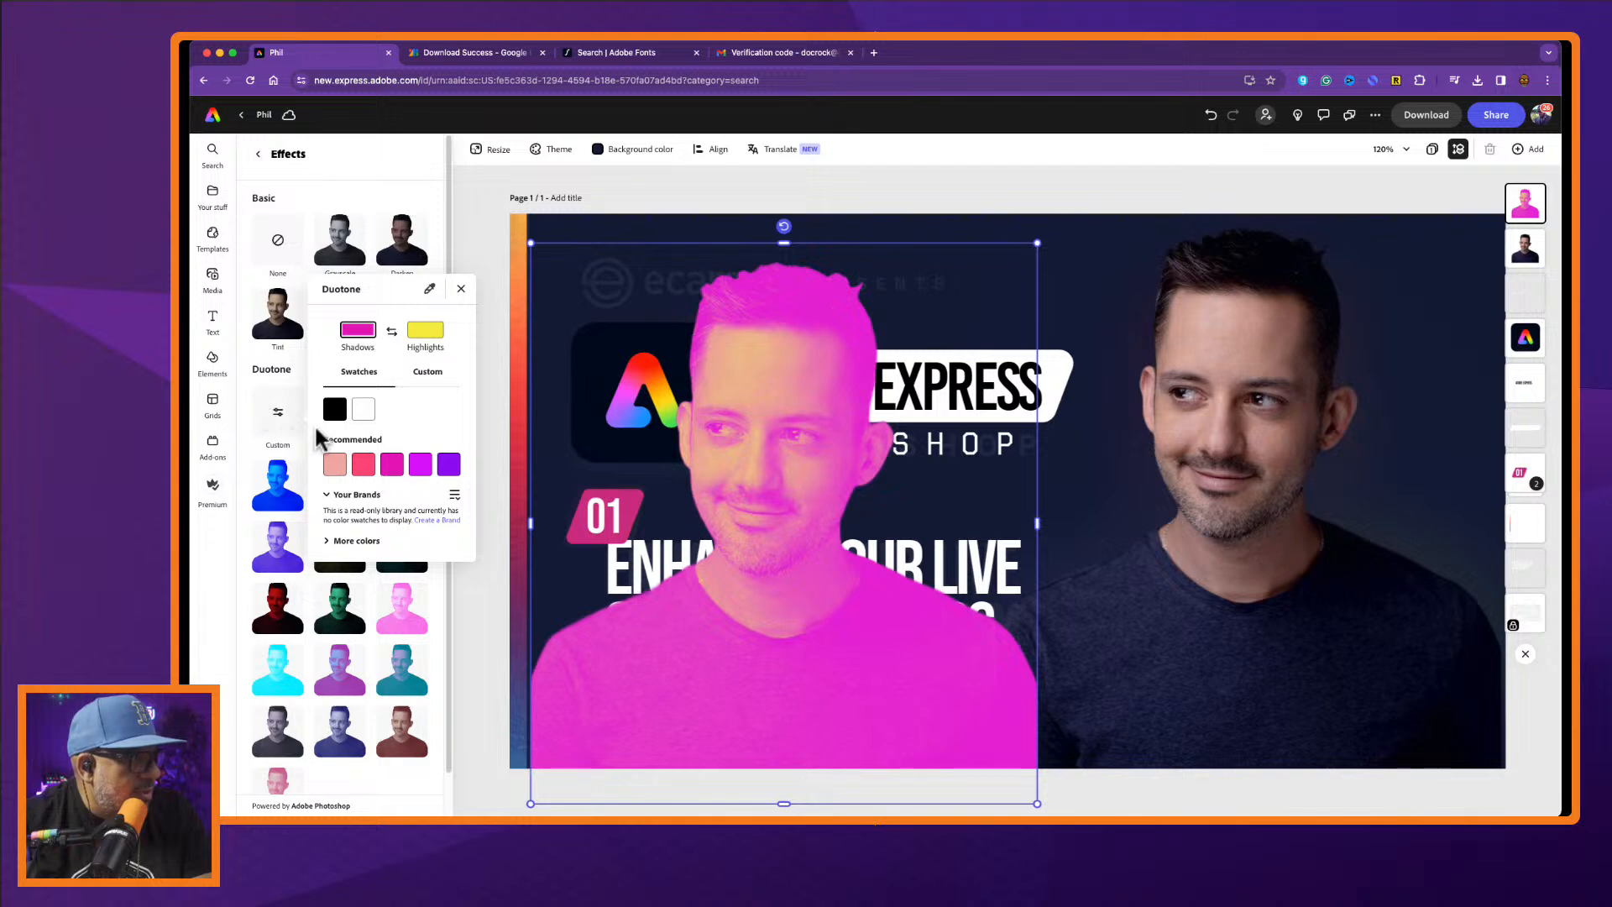
left_click(461, 289)
left_click(257, 154)
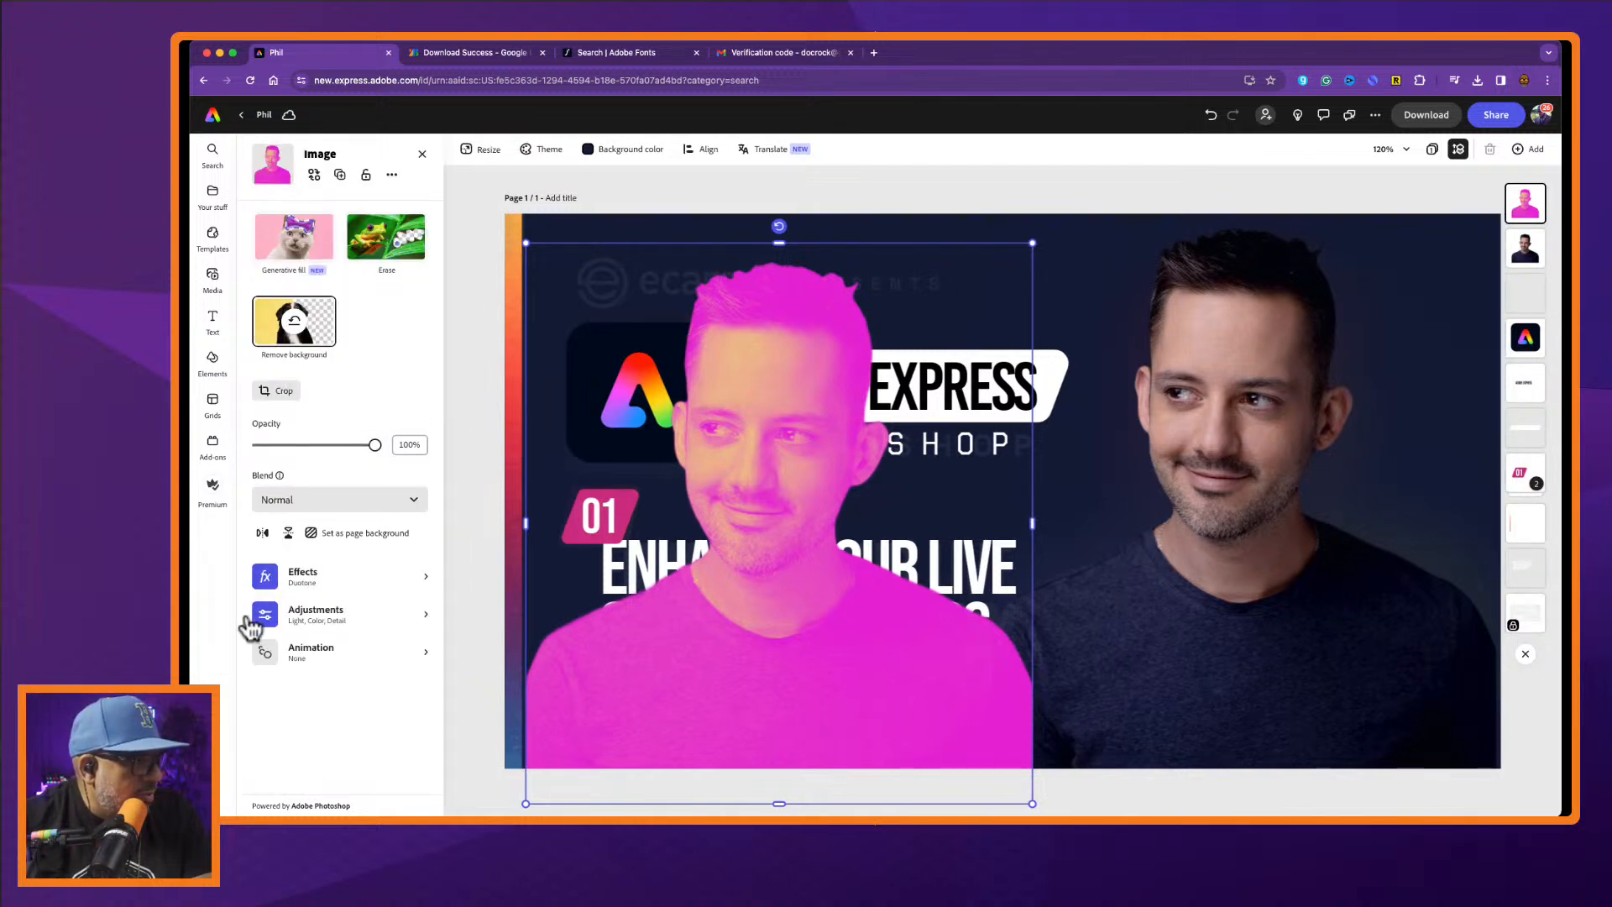
Set the duotone portrait's blur to 95 and enlarge it slightly toward its upper-right corner.
left_click(331, 613)
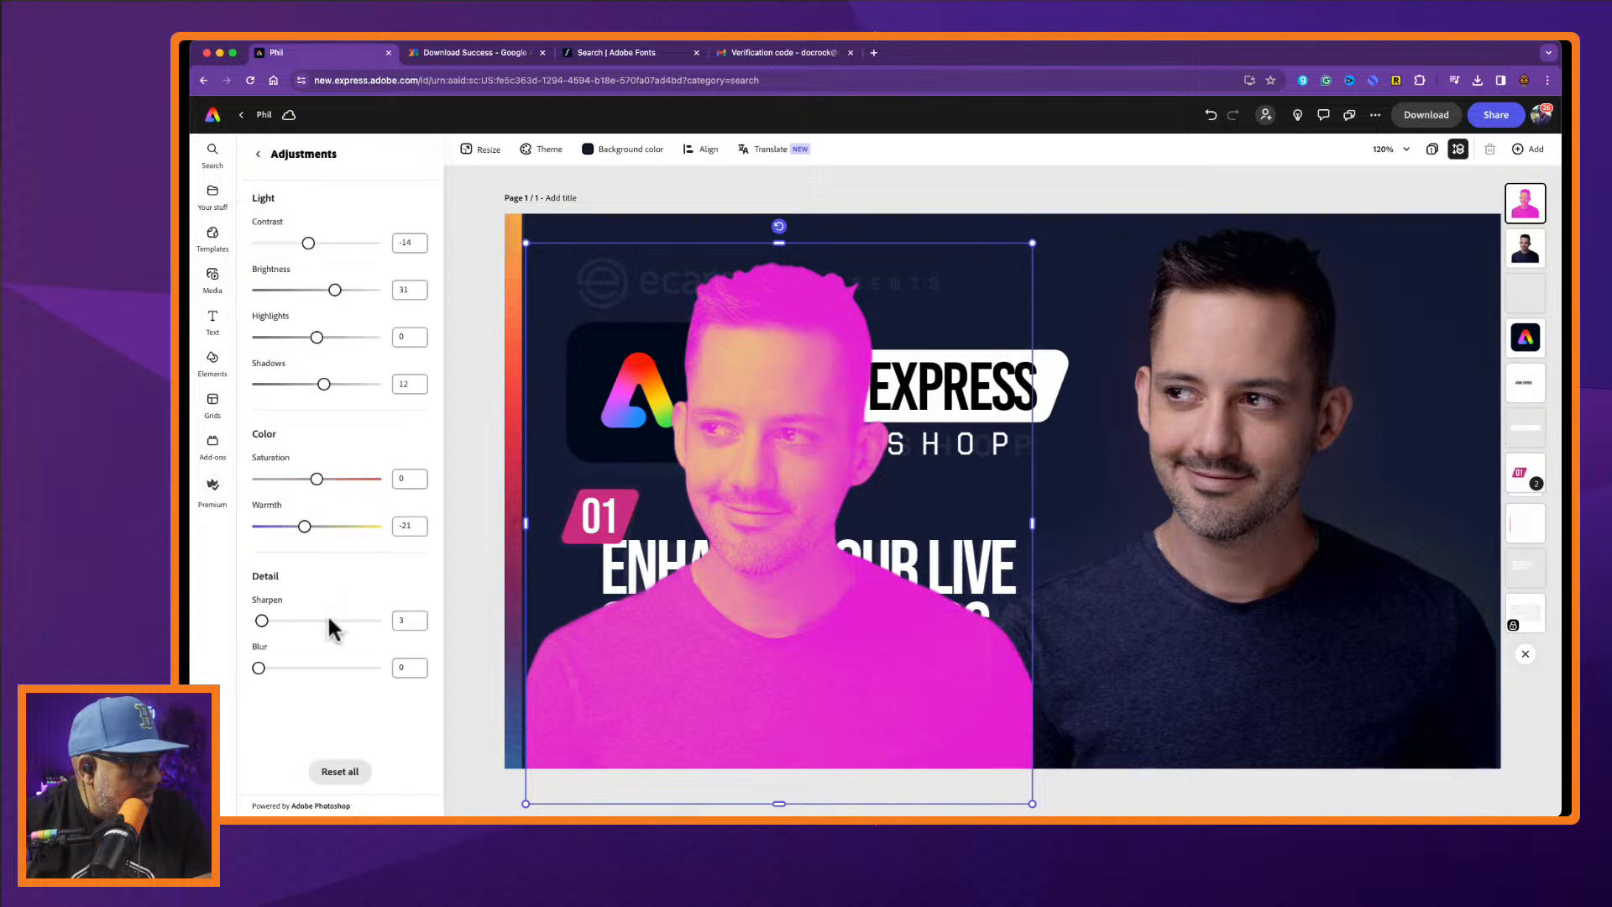
left_click_drag(260, 667, 370, 672)
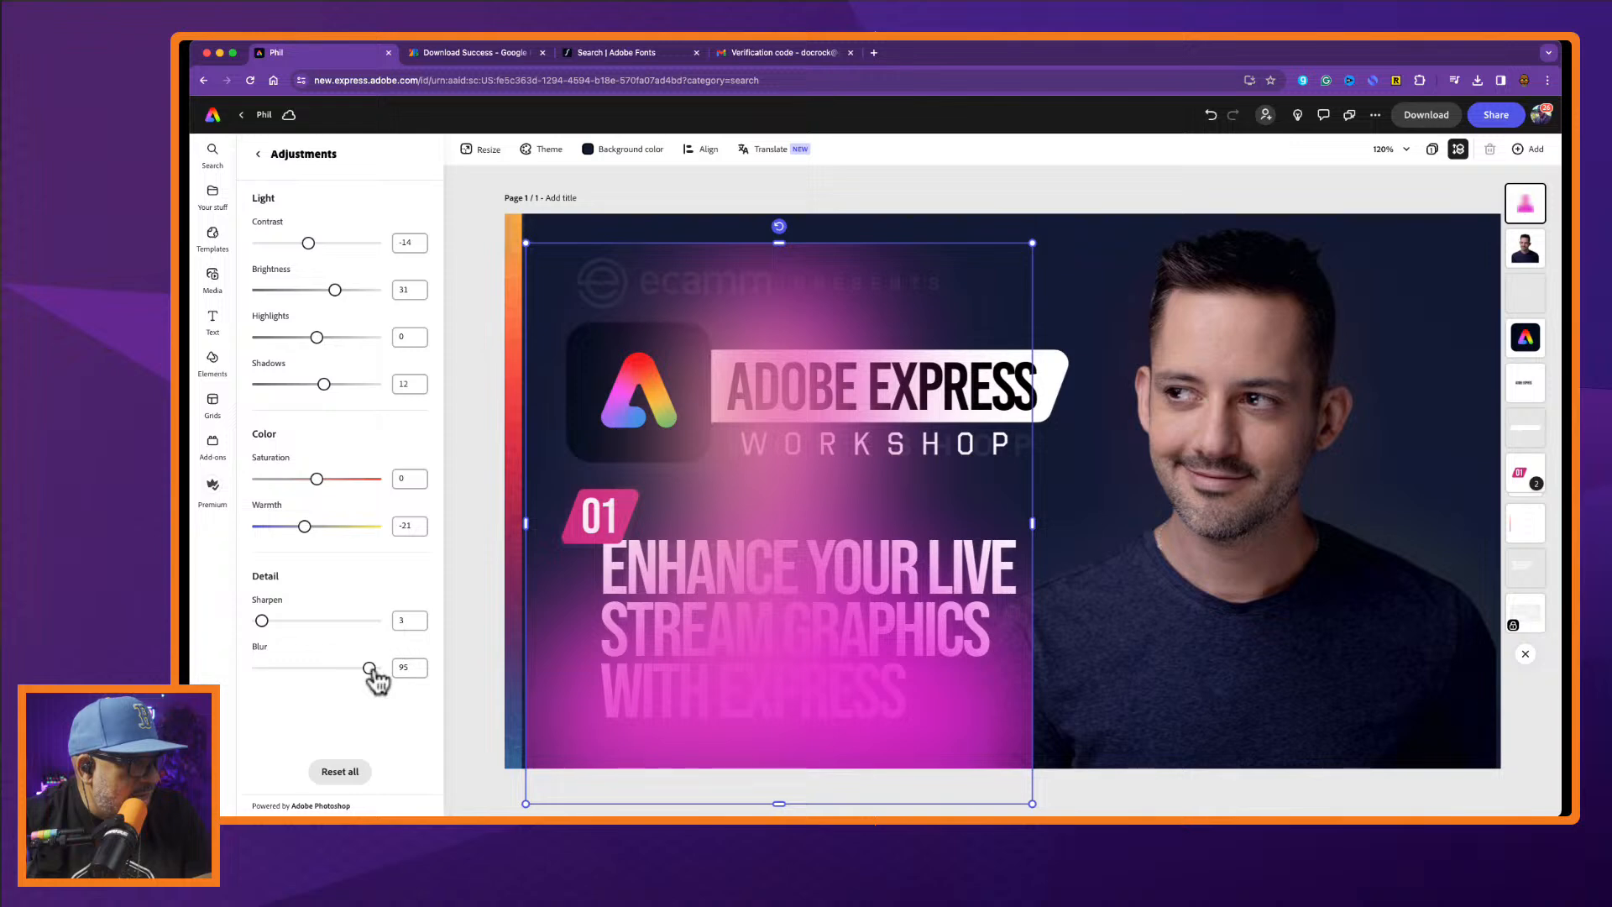
left_click_drag(1032, 244, 1075, 195)
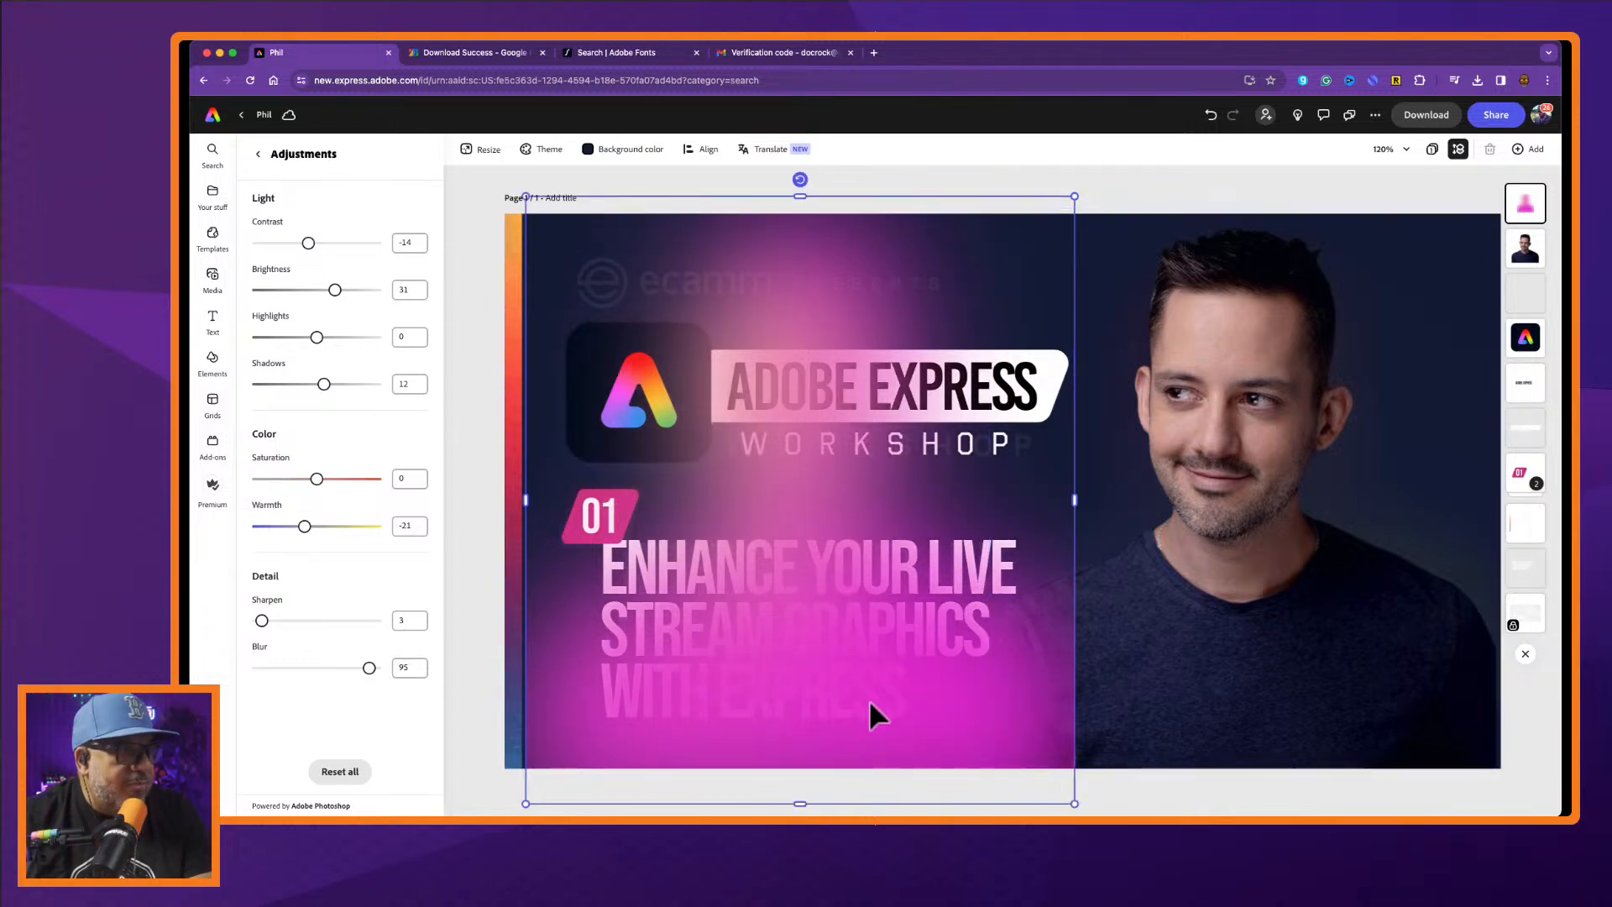
Layer the blurred magenta copy behind the main portrait, center it there and shrink it slightly to form a glow.
left_click_drag(1533, 208, 1538, 245)
left_click_drag(814, 601, 1235, 666)
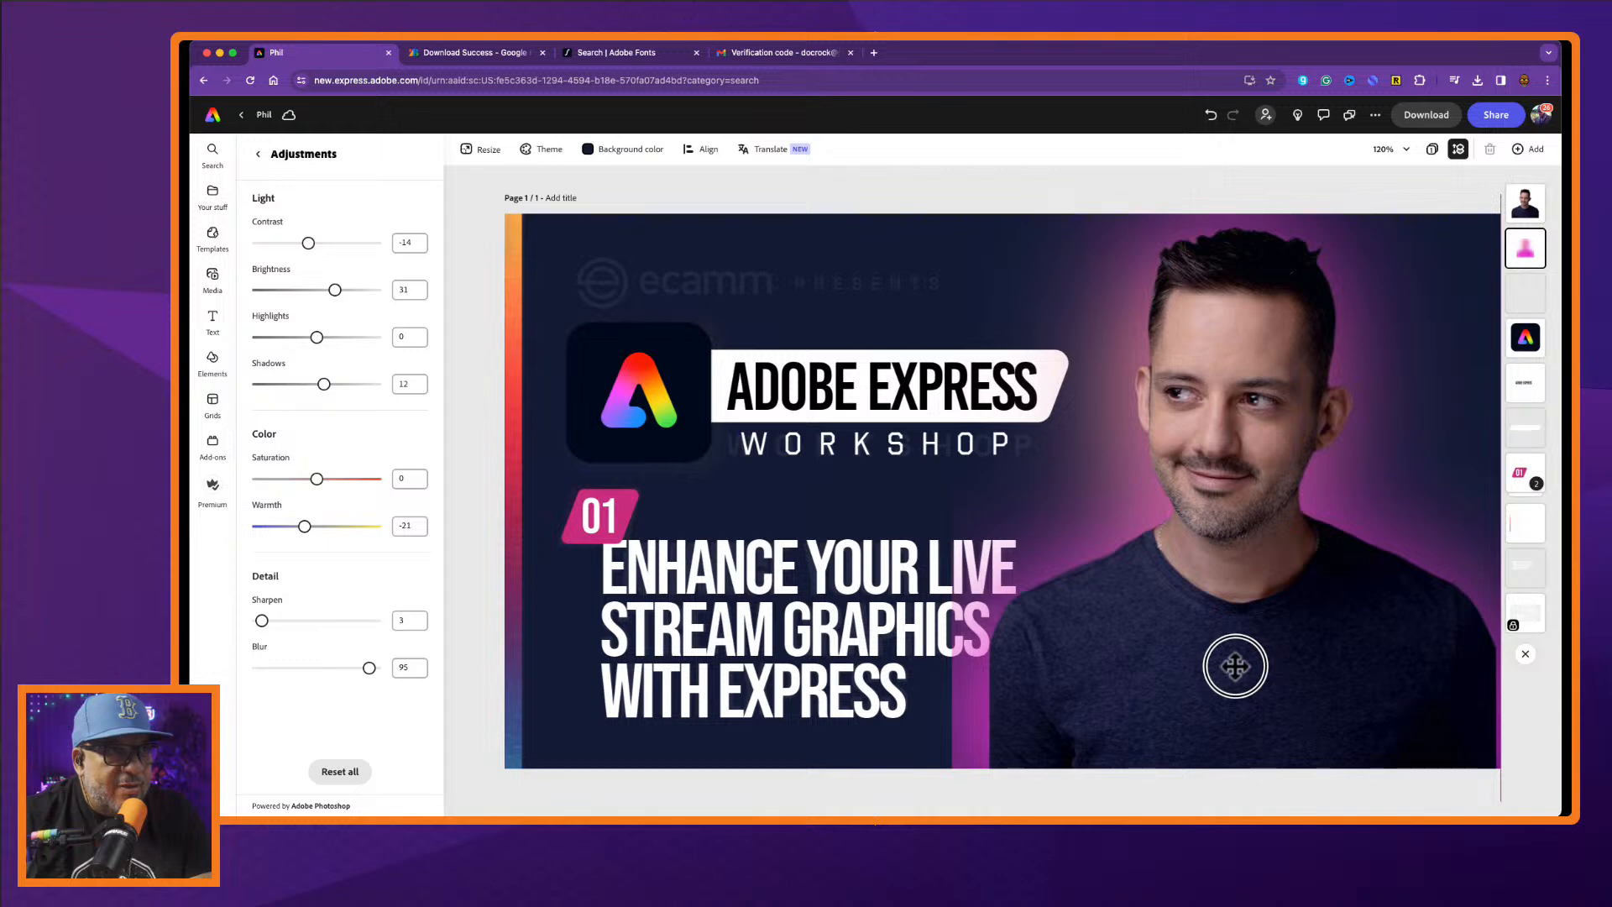
left_click_drag(1235, 666, 1242, 672)
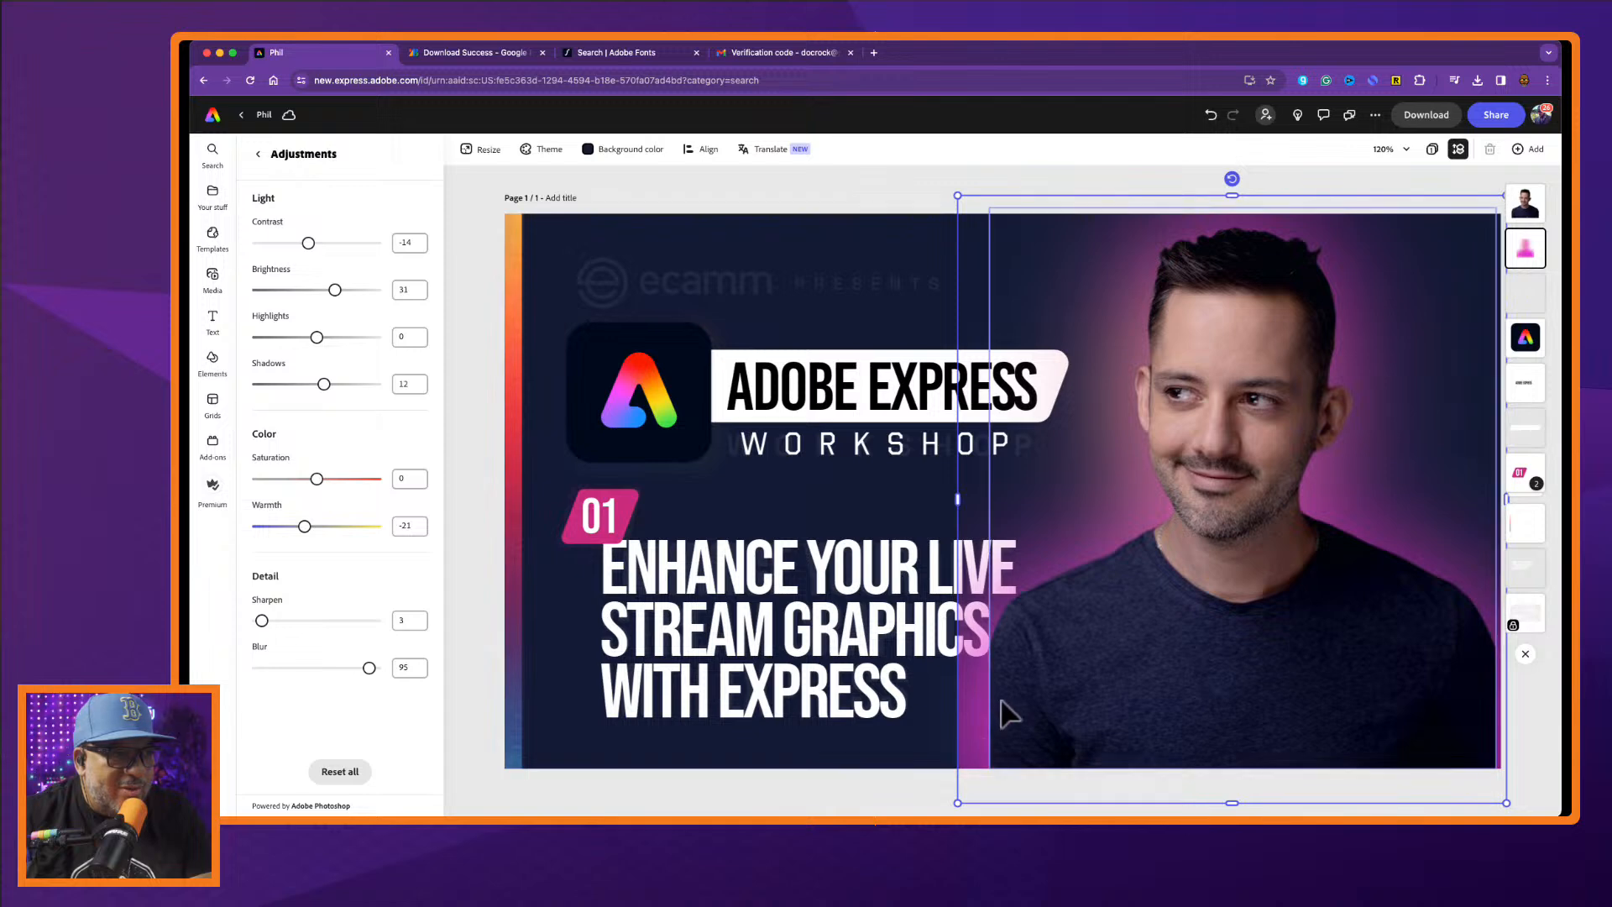
left_click_drag(958, 803, 974, 786)
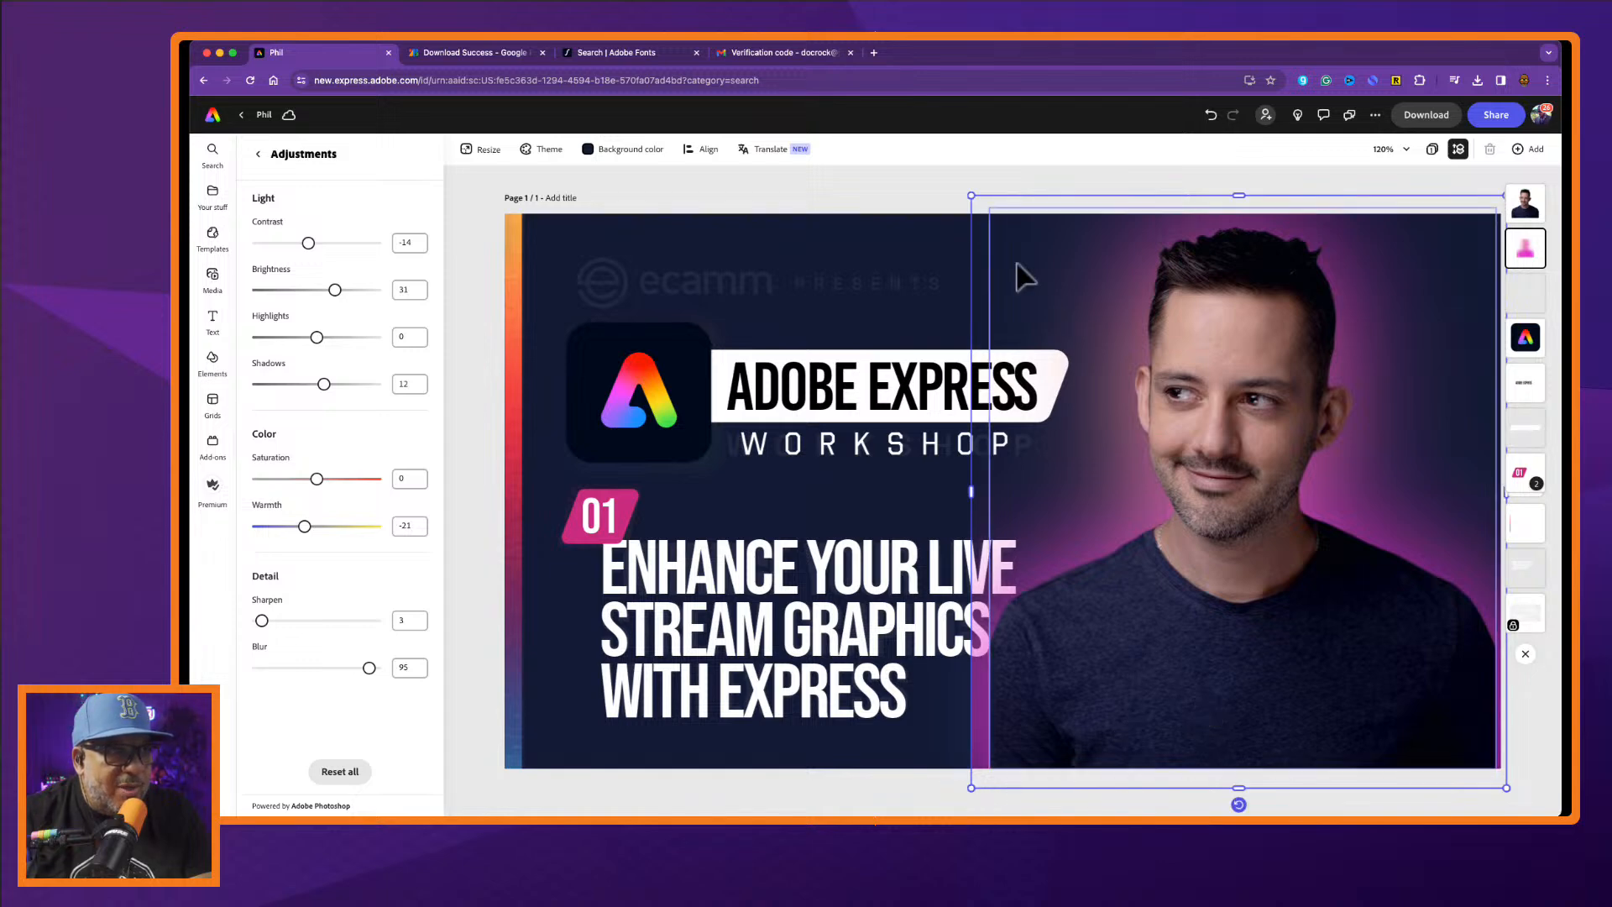
left_click_drag(972, 196, 977, 200)
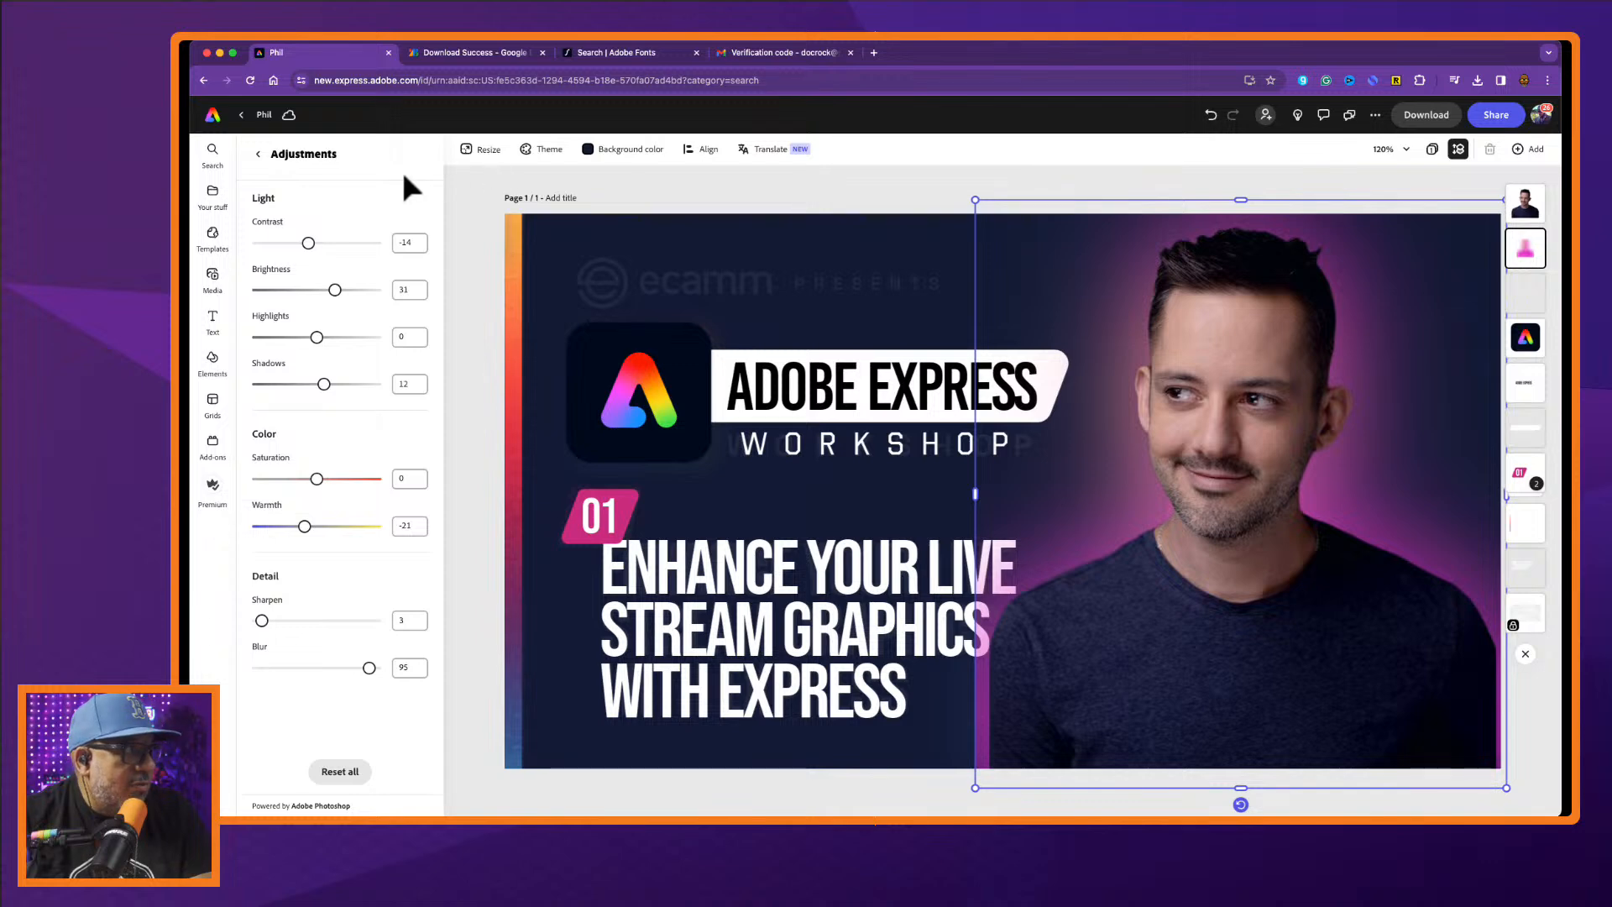
Prepare to erase parts of the blurred magenta copy with a circle brush of size 99 and hardness 20.
left_click(258, 154)
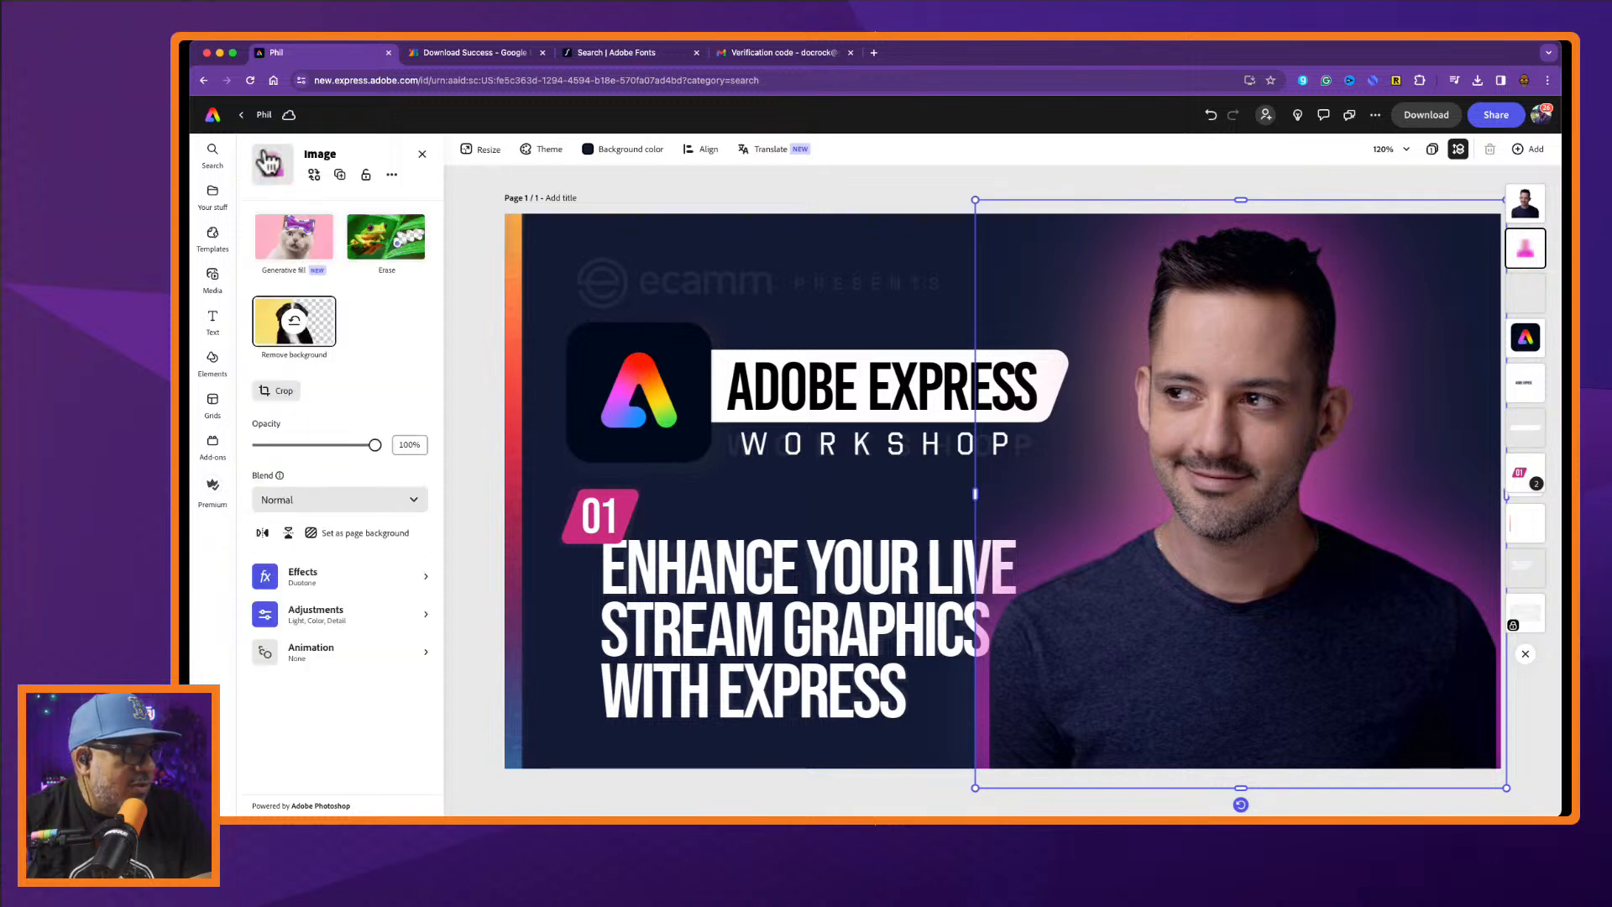
left_click(380, 239)
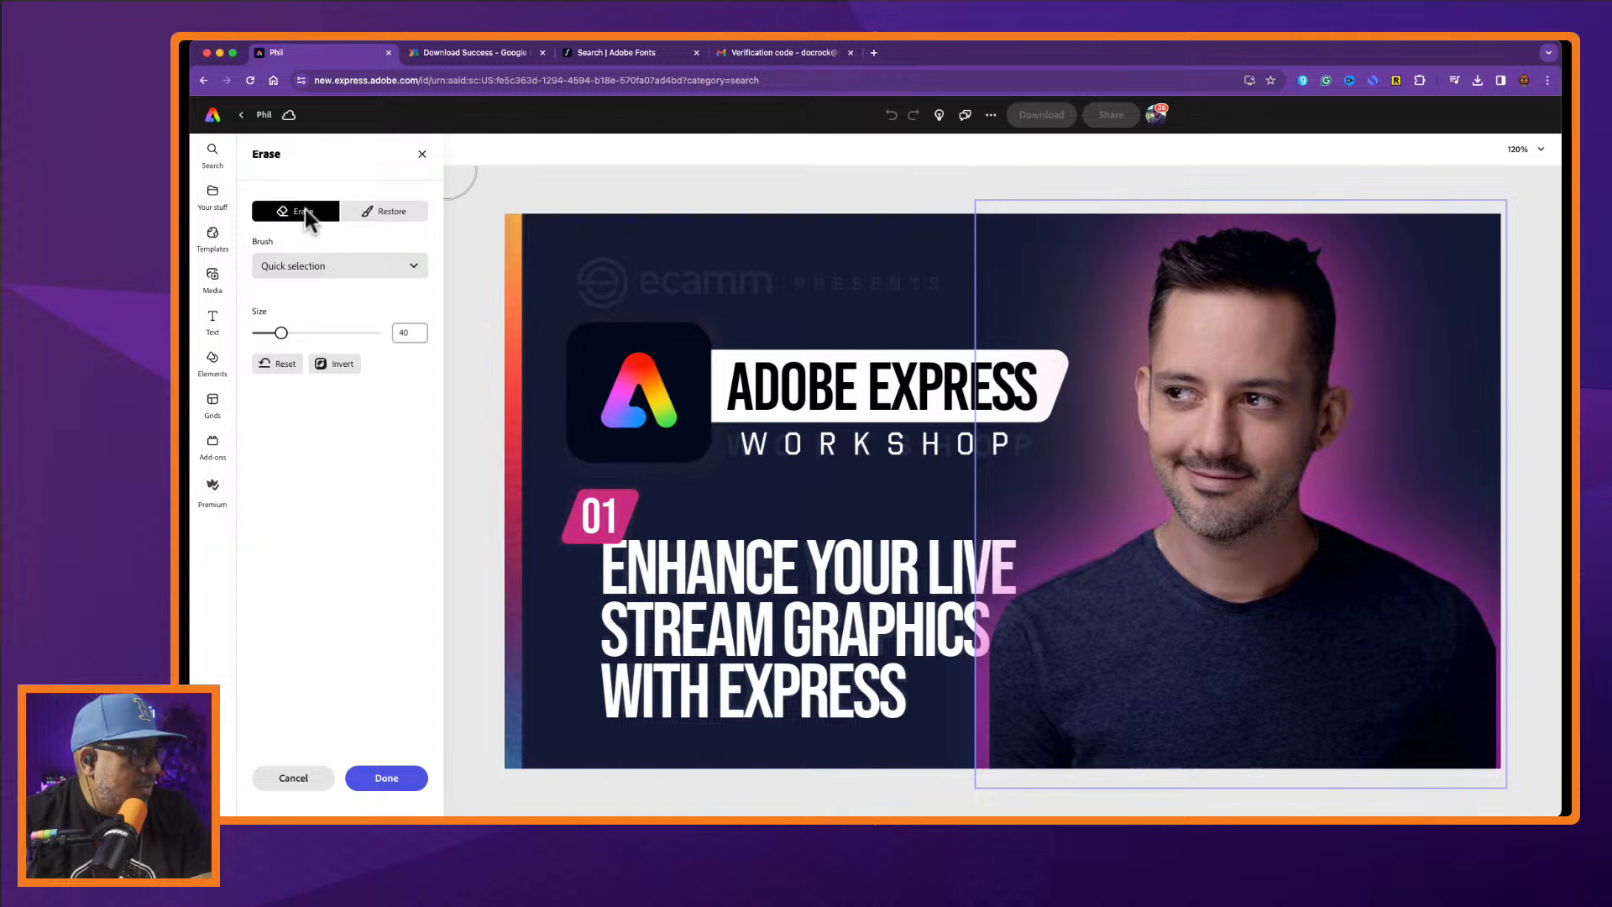
left_click(328, 267)
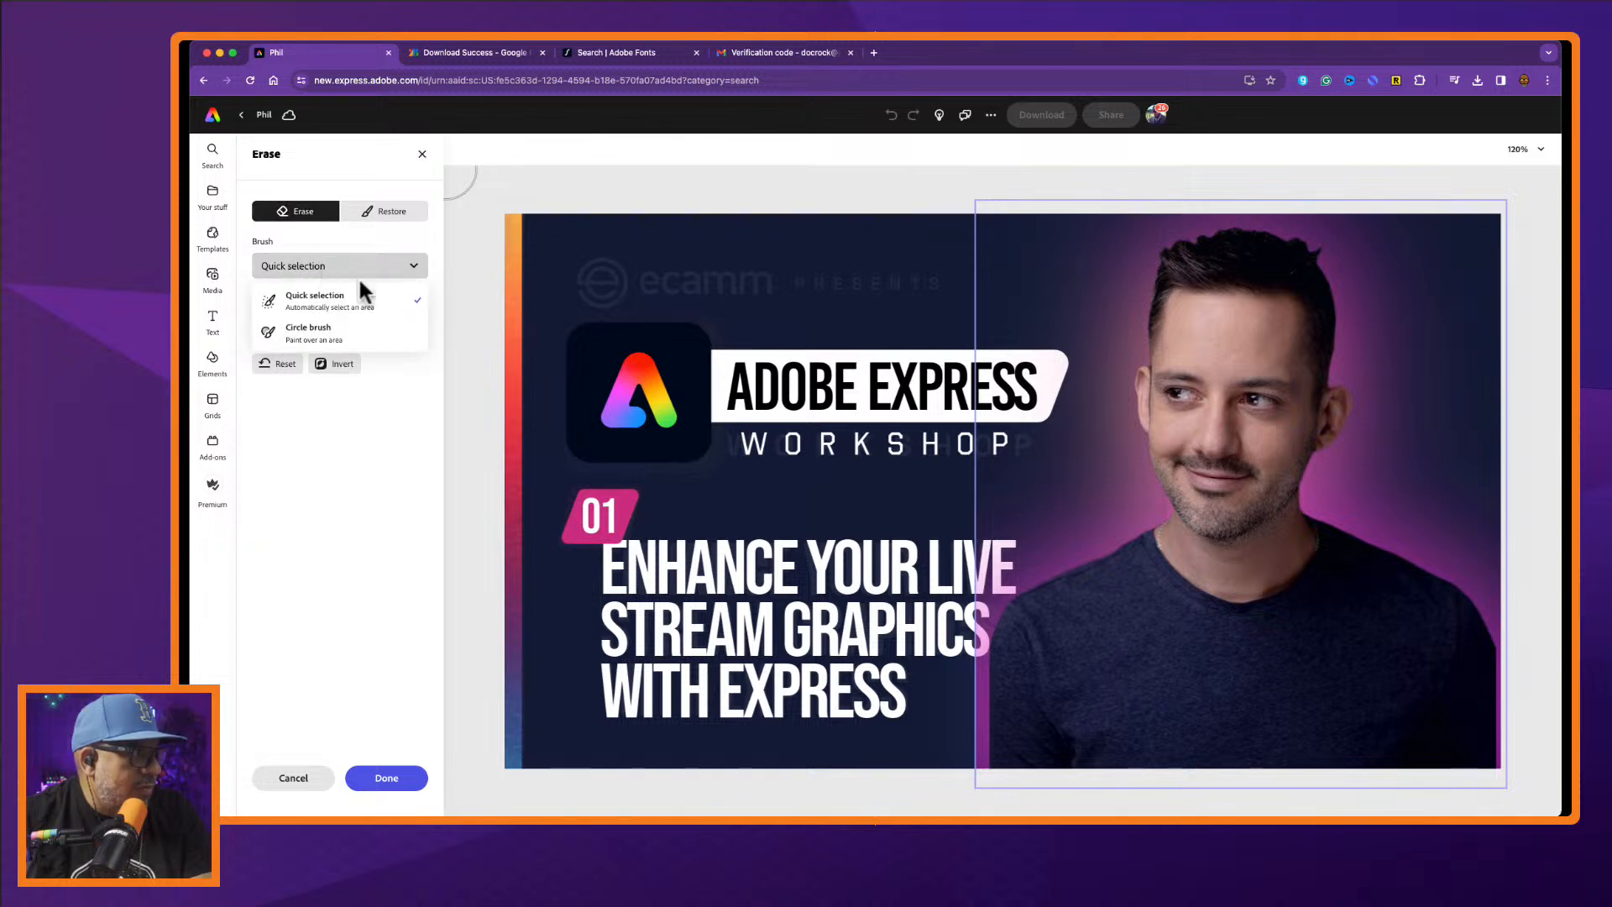
left_click(356, 335)
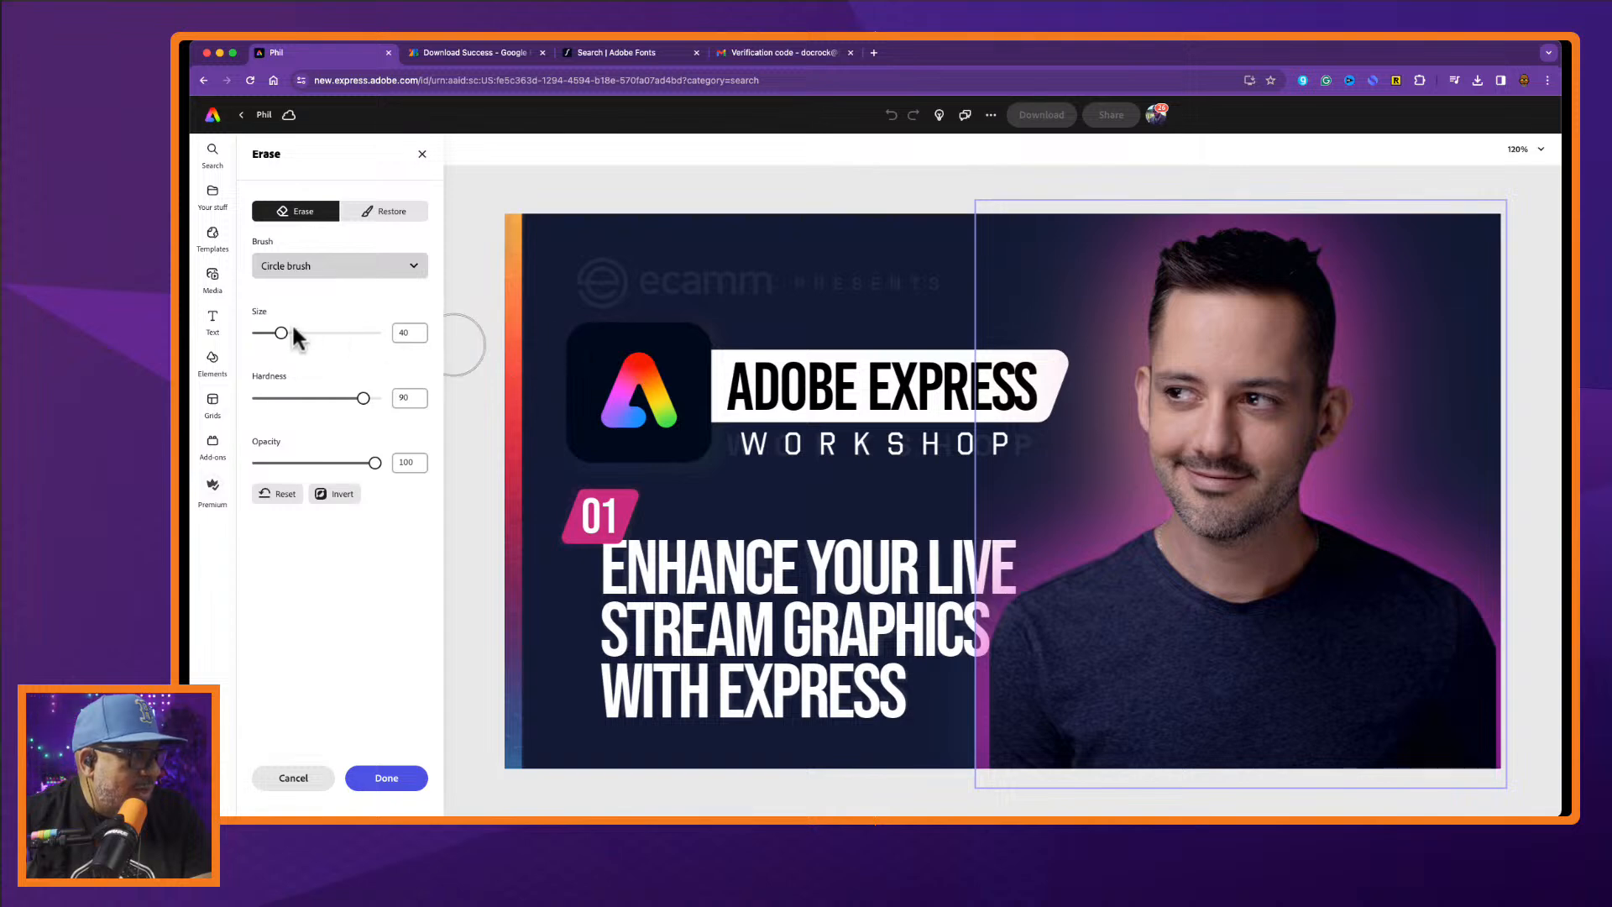
left_click_drag(281, 333, 317, 336)
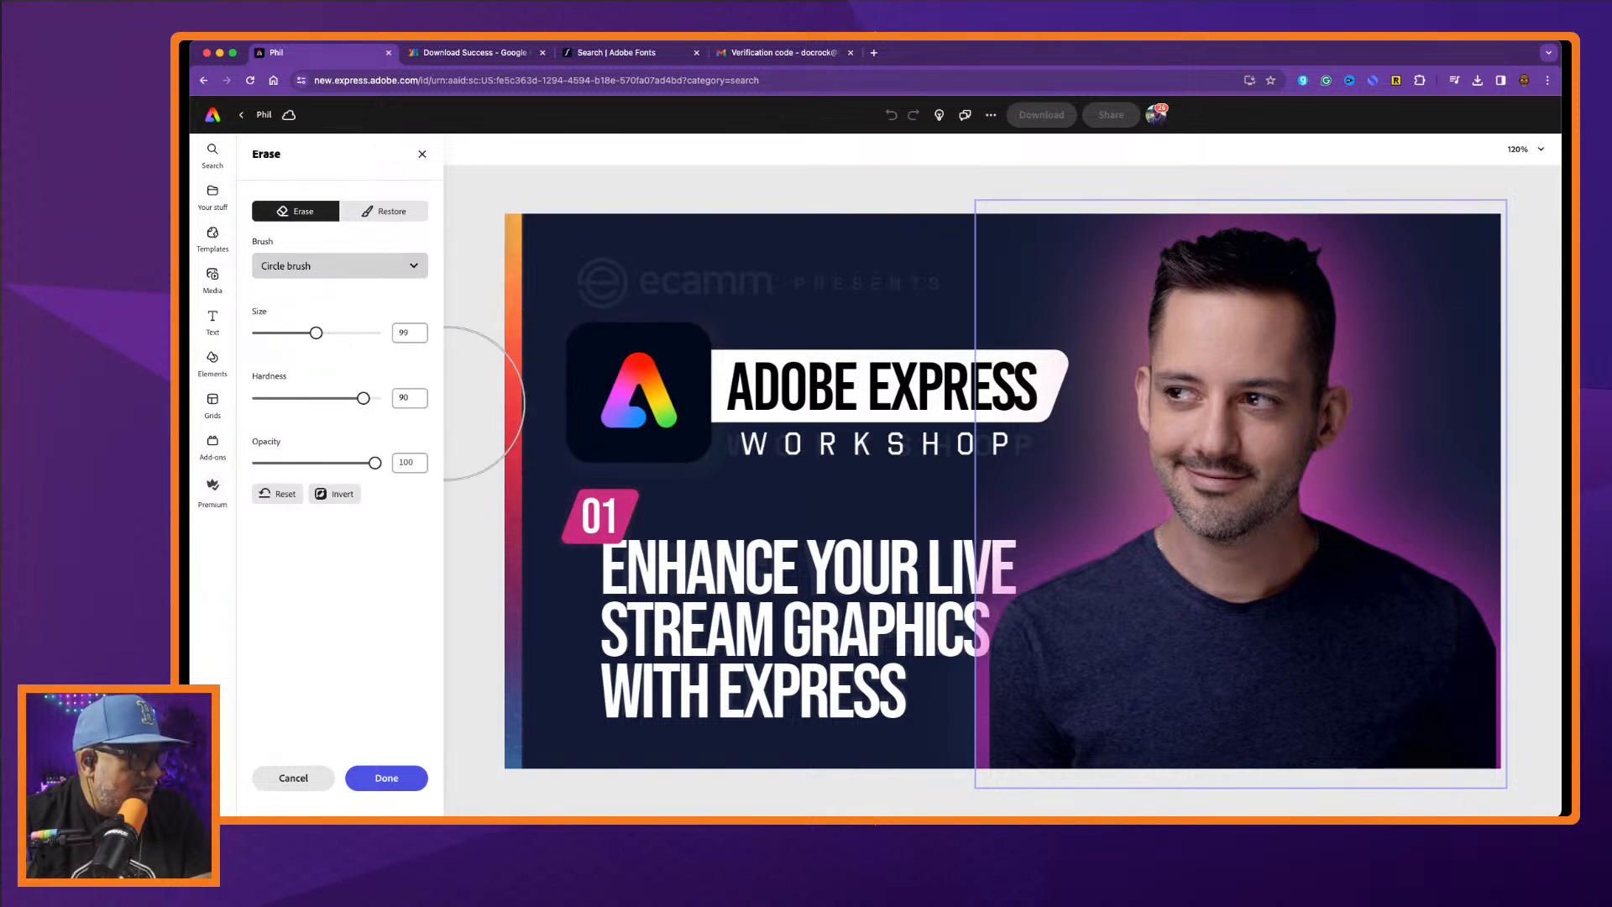
left_click_drag(361, 398, 278, 407)
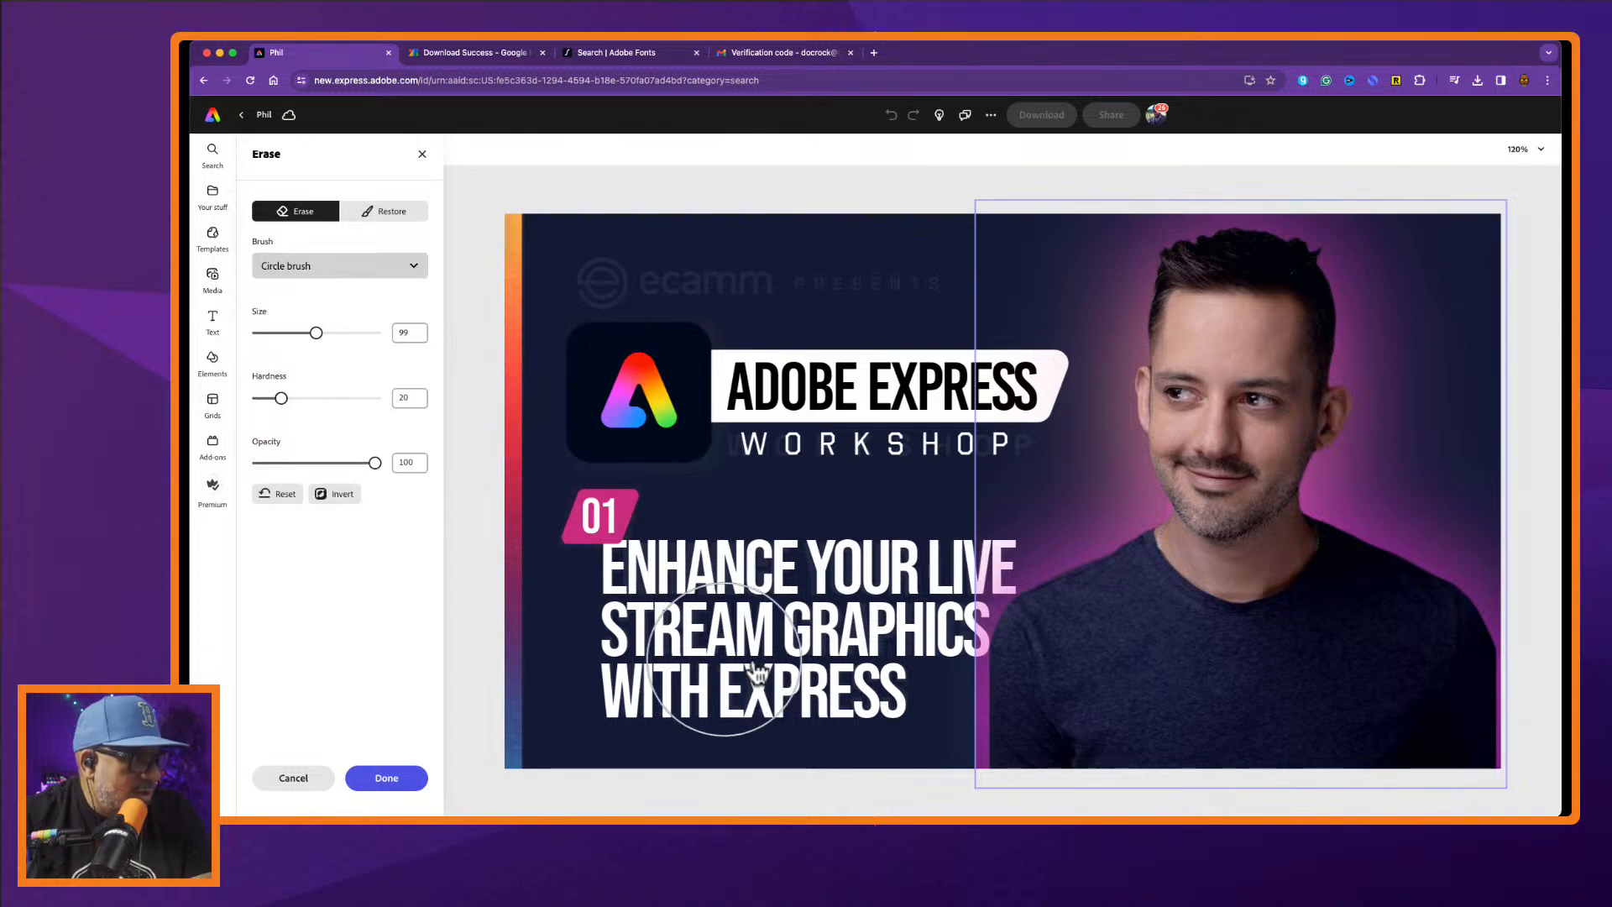
Try softly erasing the outer part of the magenta glow around the presenter's head, and undo that erasing.
mouse_move(793, 679)
left_mouse_down()
mouse_move(872, 694)
mouse_move(899, 663)
mouse_move(891, 683)
mouse_move(890, 625)
left_mouse_up()
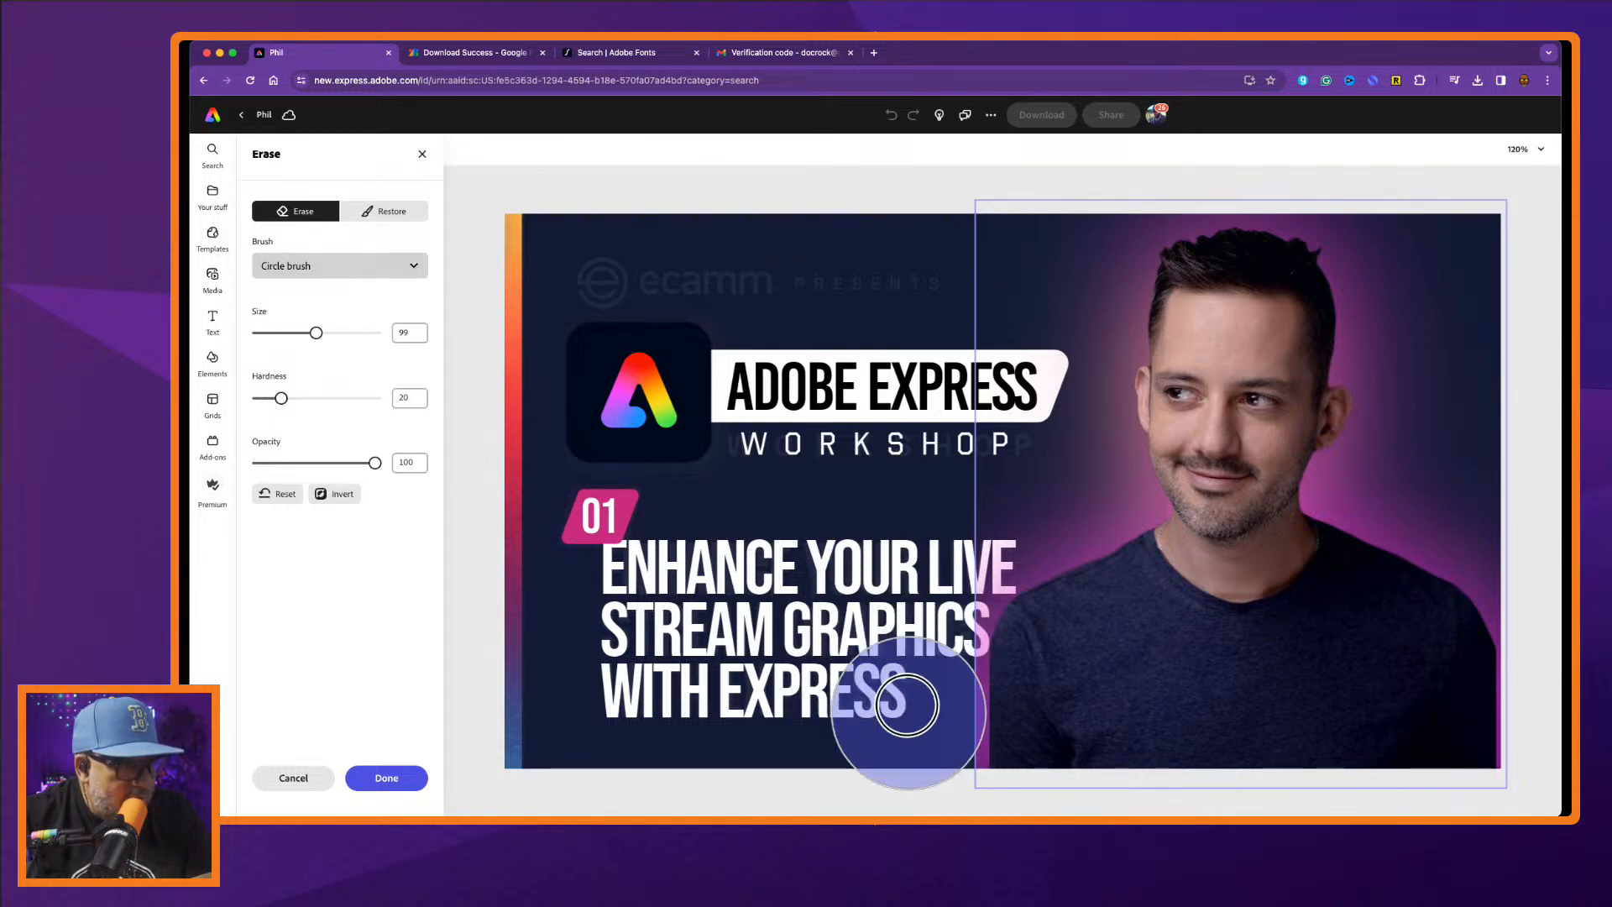
left_click_drag(875, 737, 864, 669)
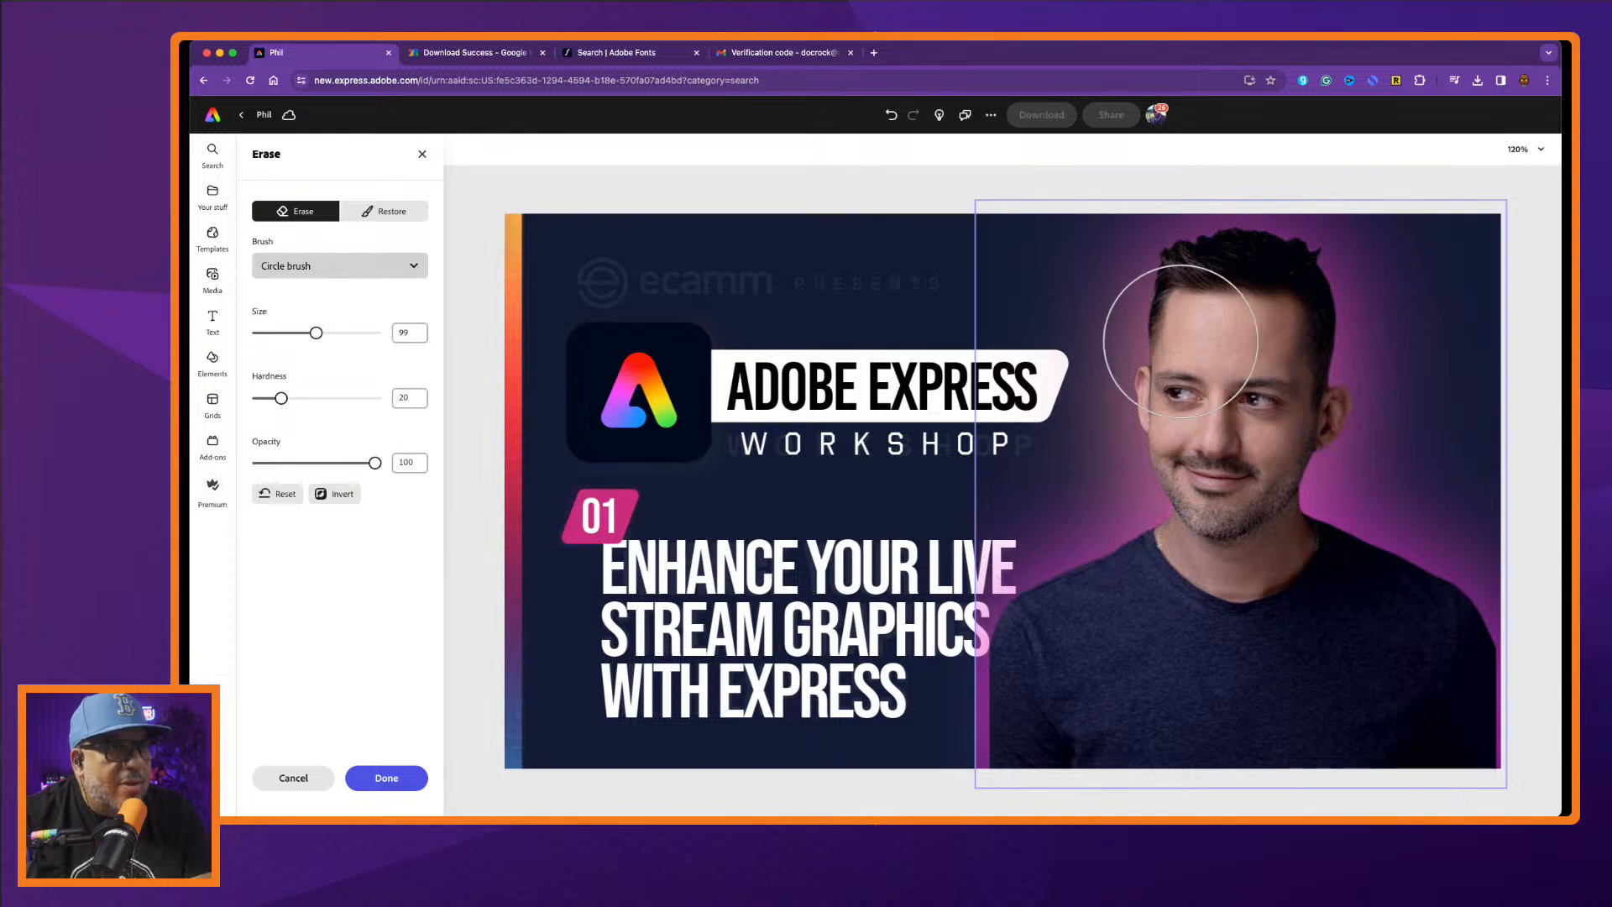
mouse_move(1016, 485)
left_mouse_down()
mouse_move(1085, 329)
mouse_move(1080, 425)
mouse_move(1018, 562)
mouse_move(1110, 337)
mouse_move(1210, 243)
mouse_move(1378, 419)
left_mouse_up()
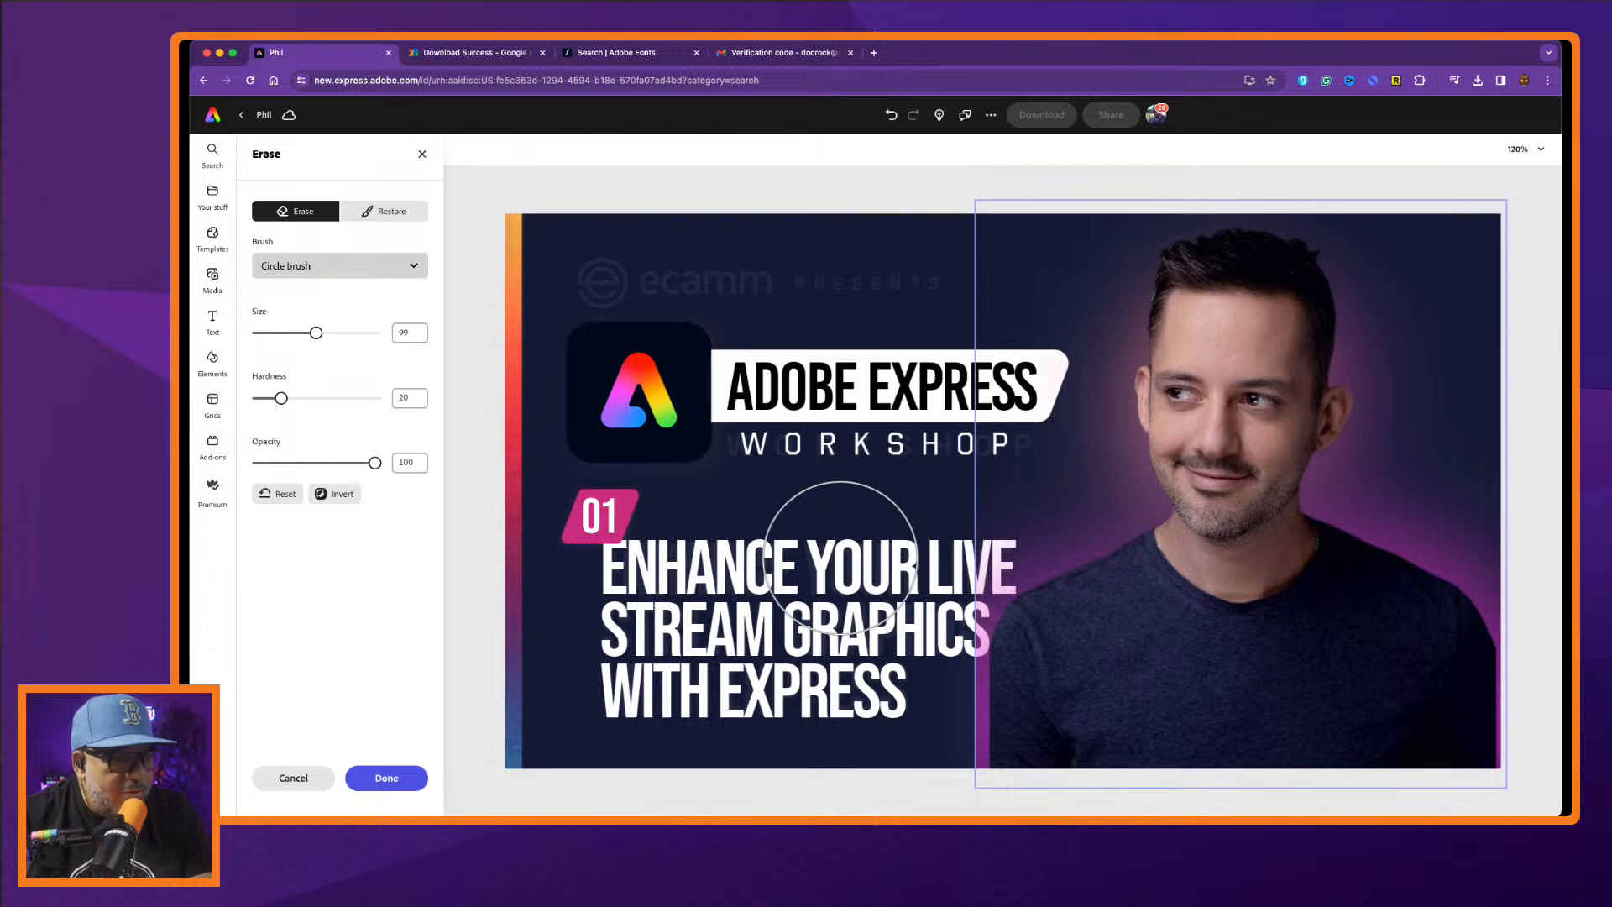
key("super+z")
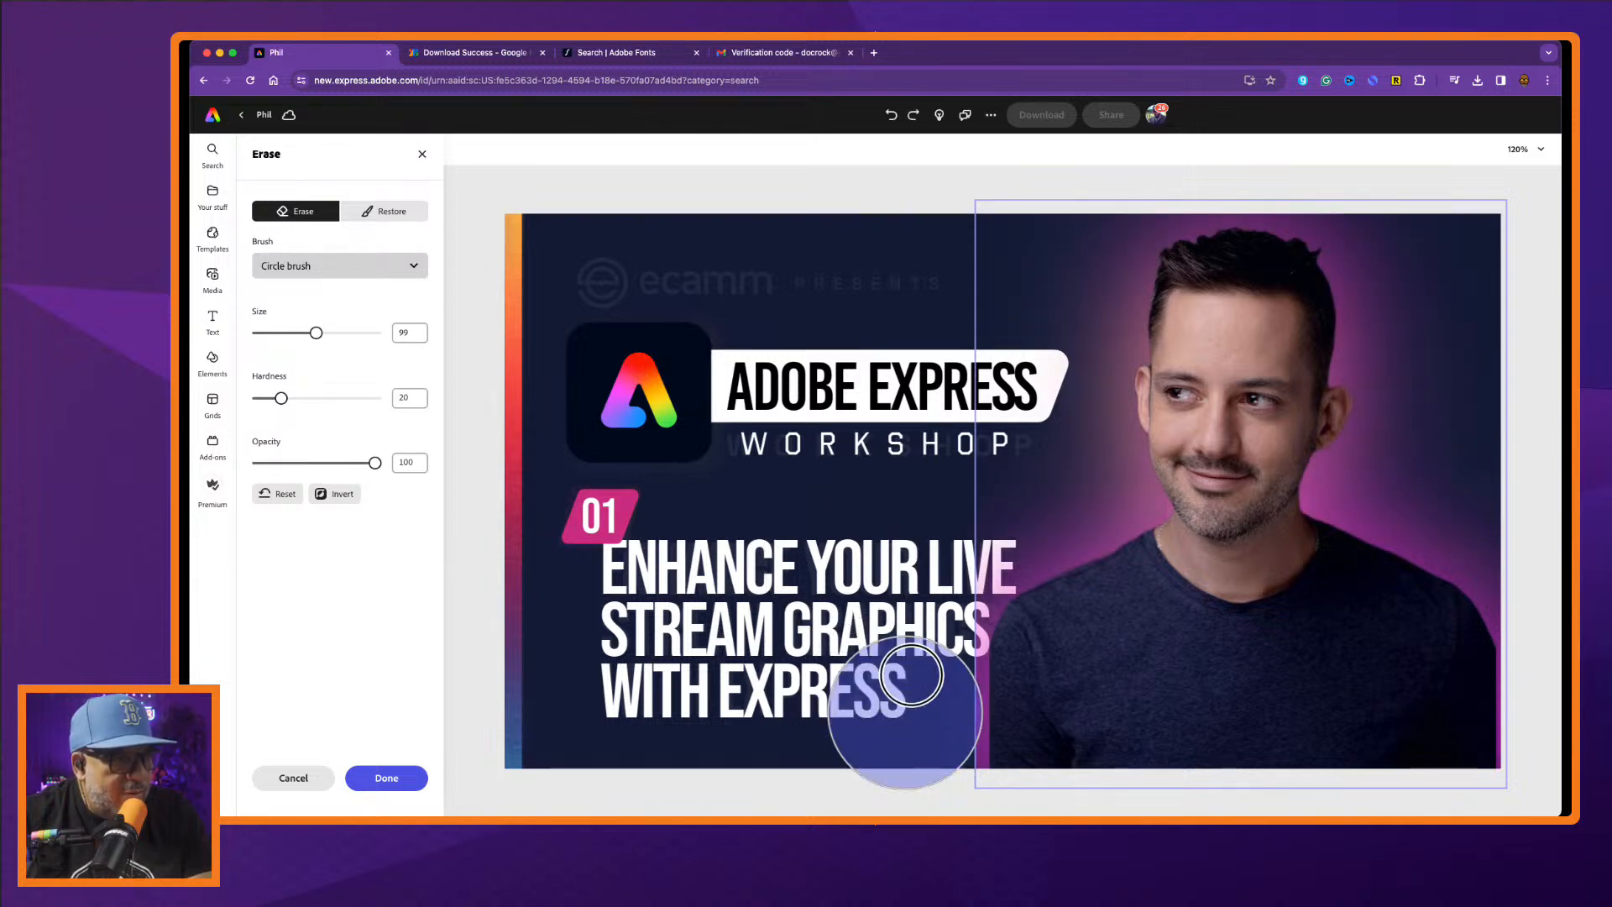
Reduce the erase brush size to 29, making test strokes over the headline text beside the portrait.
mouse_move(883, 735)
left_mouse_down()
mouse_move(885, 645)
mouse_move(852, 781)
mouse_move(913, 691)
mouse_move(907, 798)
mouse_move(920, 675)
mouse_move(886, 779)
mouse_move(910, 691)
mouse_move(924, 789)
left_mouse_up()
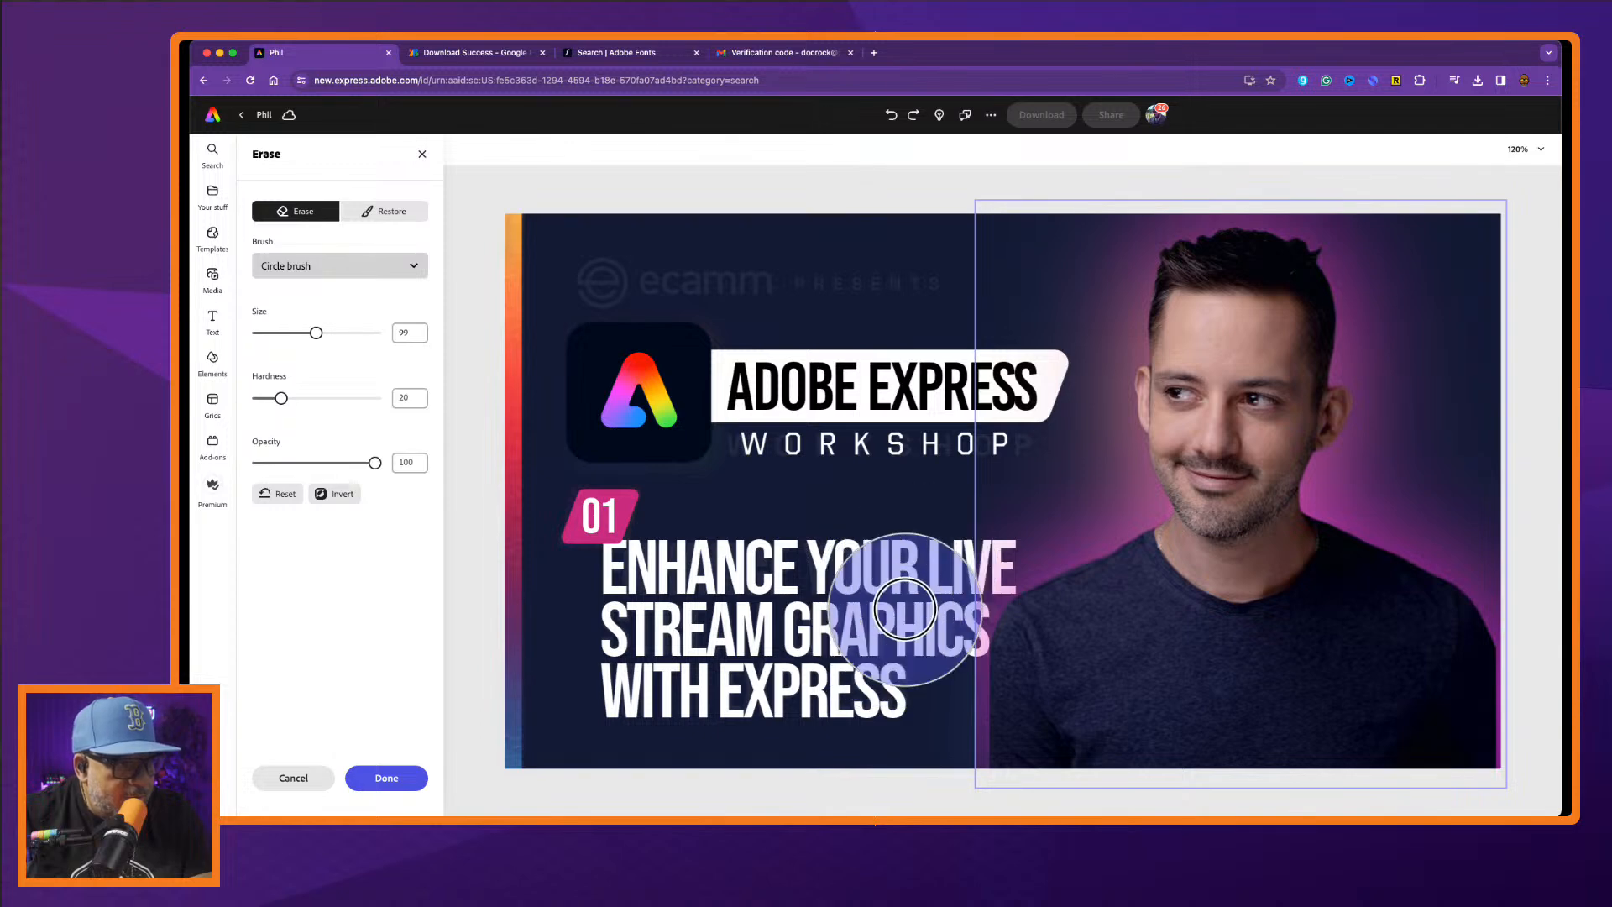
mouse_move(900, 684)
left_mouse_down()
mouse_move(941, 512)
mouse_move(896, 589)
left_mouse_up()
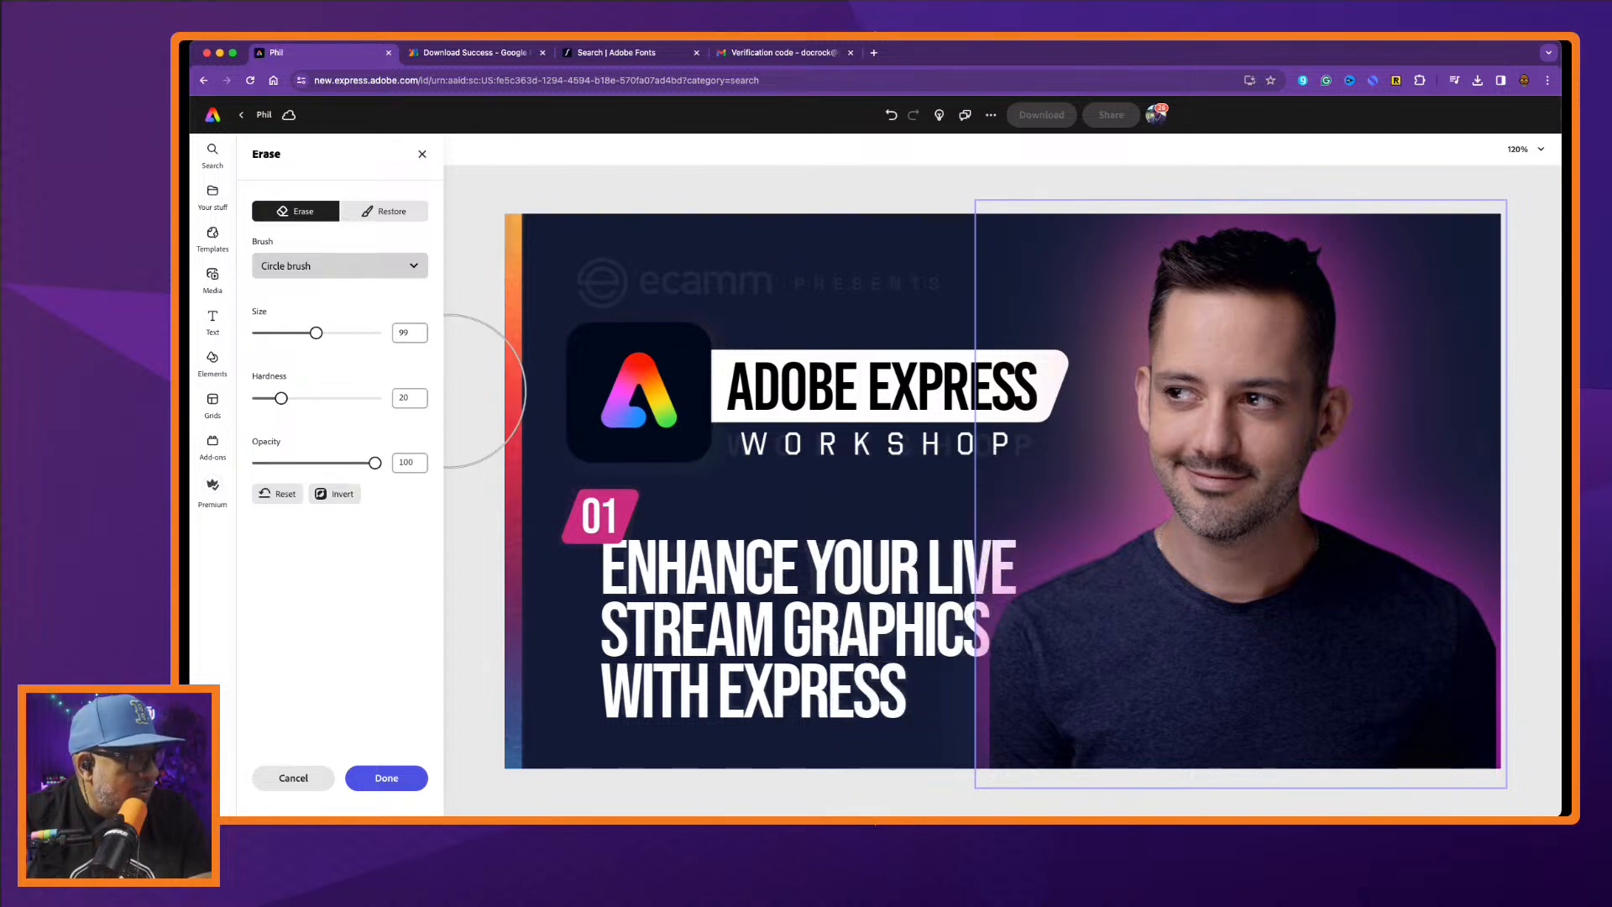
left_click_drag(315, 339, 275, 333)
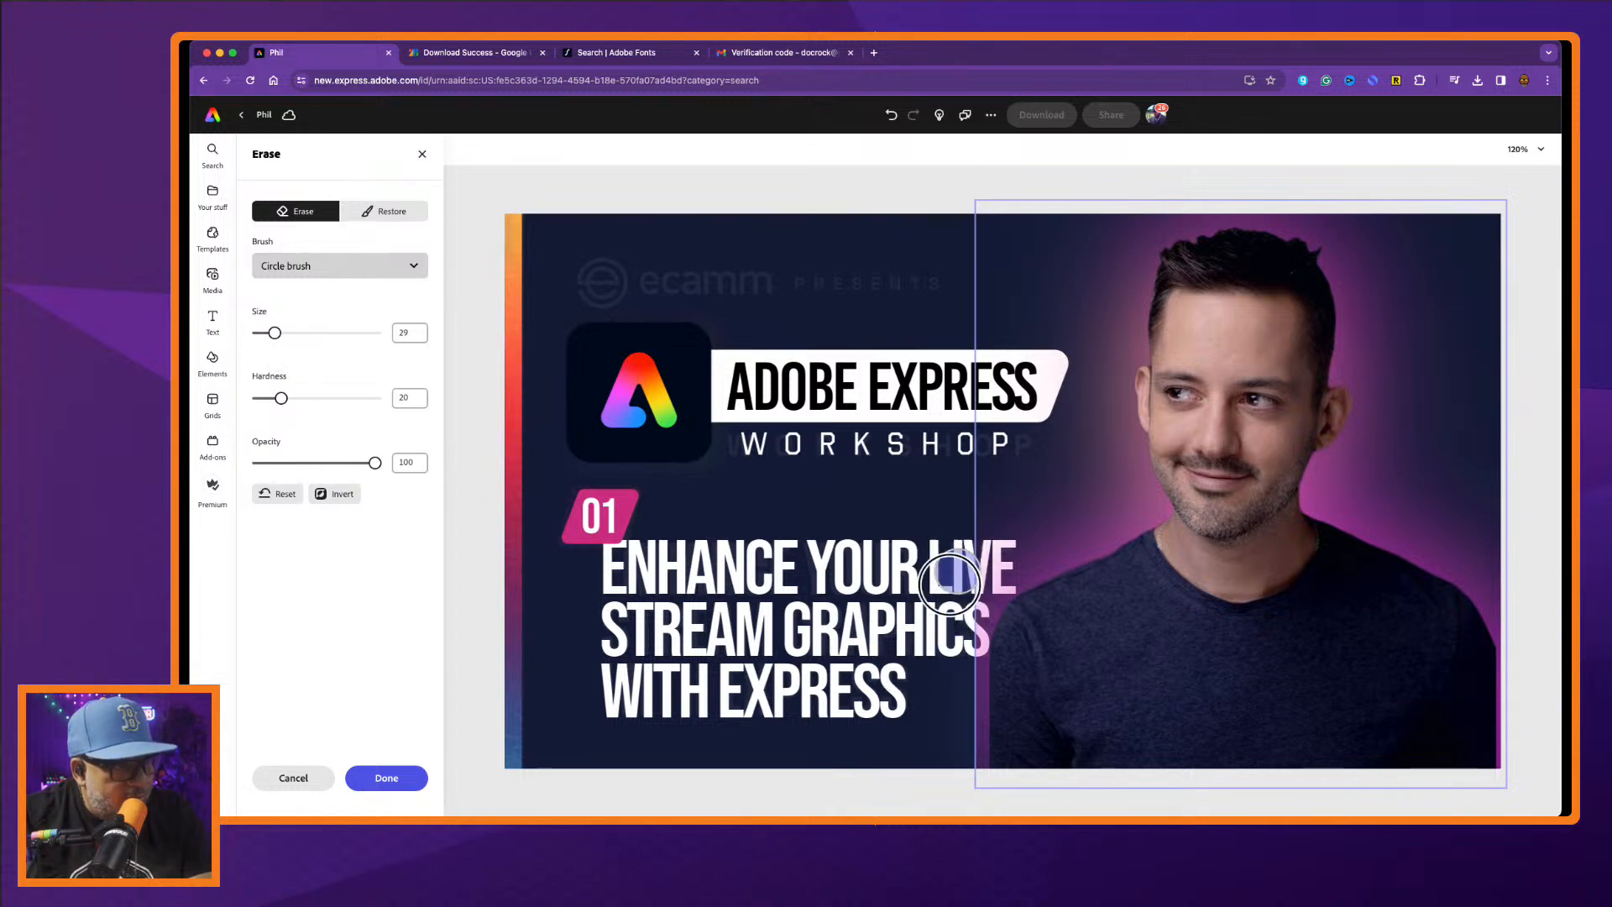
mouse_move(964, 566)
left_mouse_down()
mouse_move(1039, 507)
mouse_move(985, 542)
left_mouse_up()
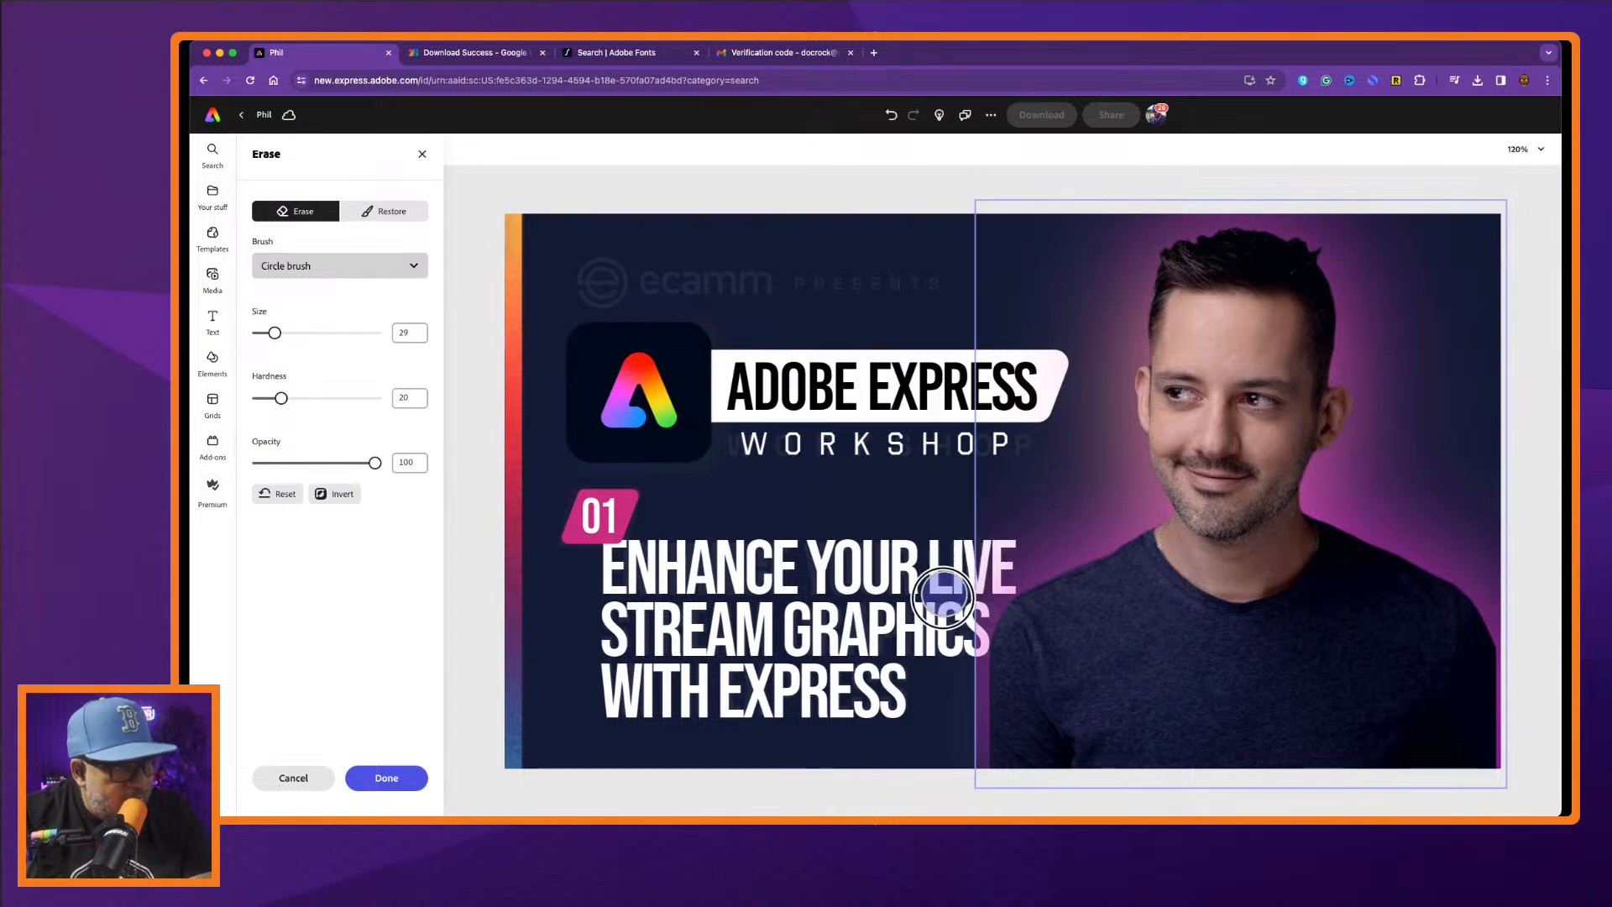
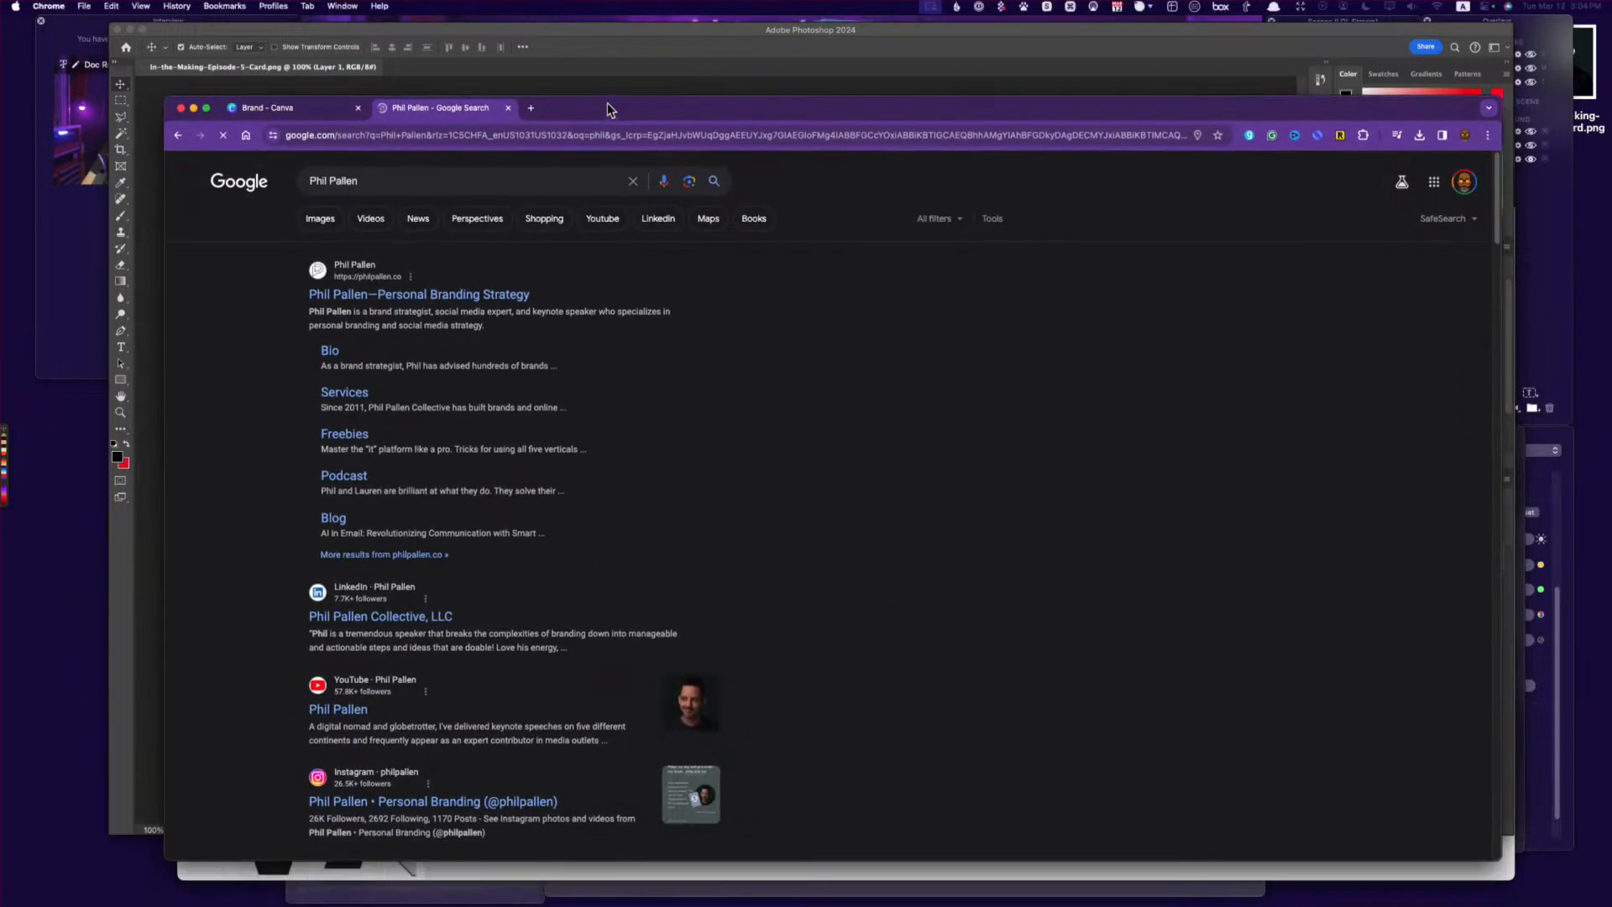
In the Chrome window, browse the presenter's Google image results for a suitable portrait.
left_click(320, 218)
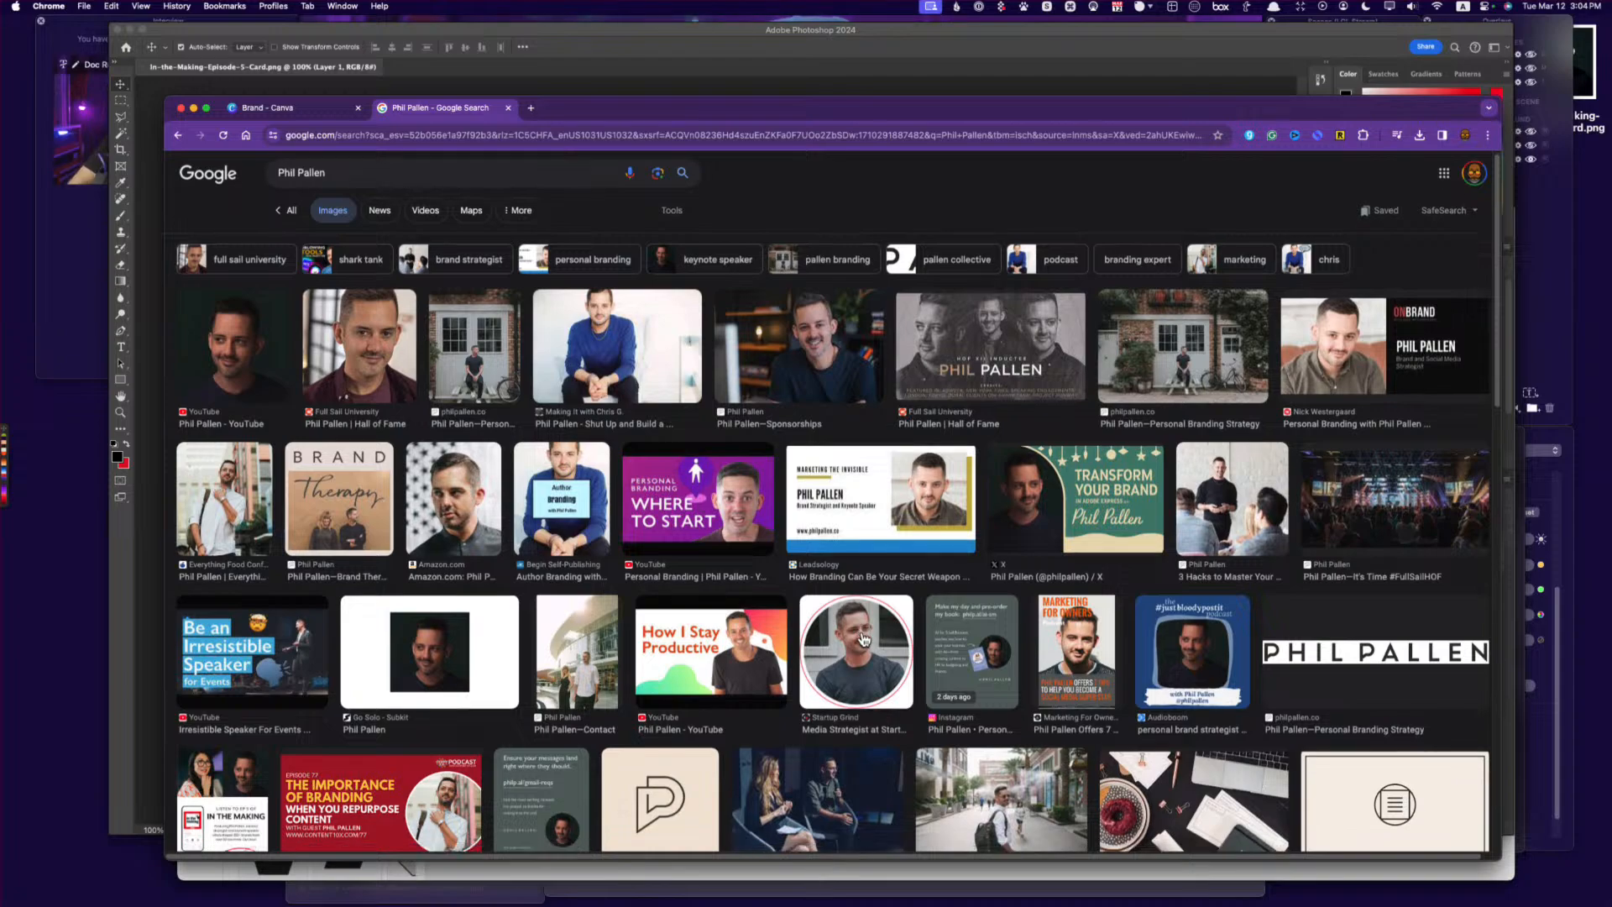
scroll(862, 640, "down", 10)
scroll(862, 640, "down", 5)
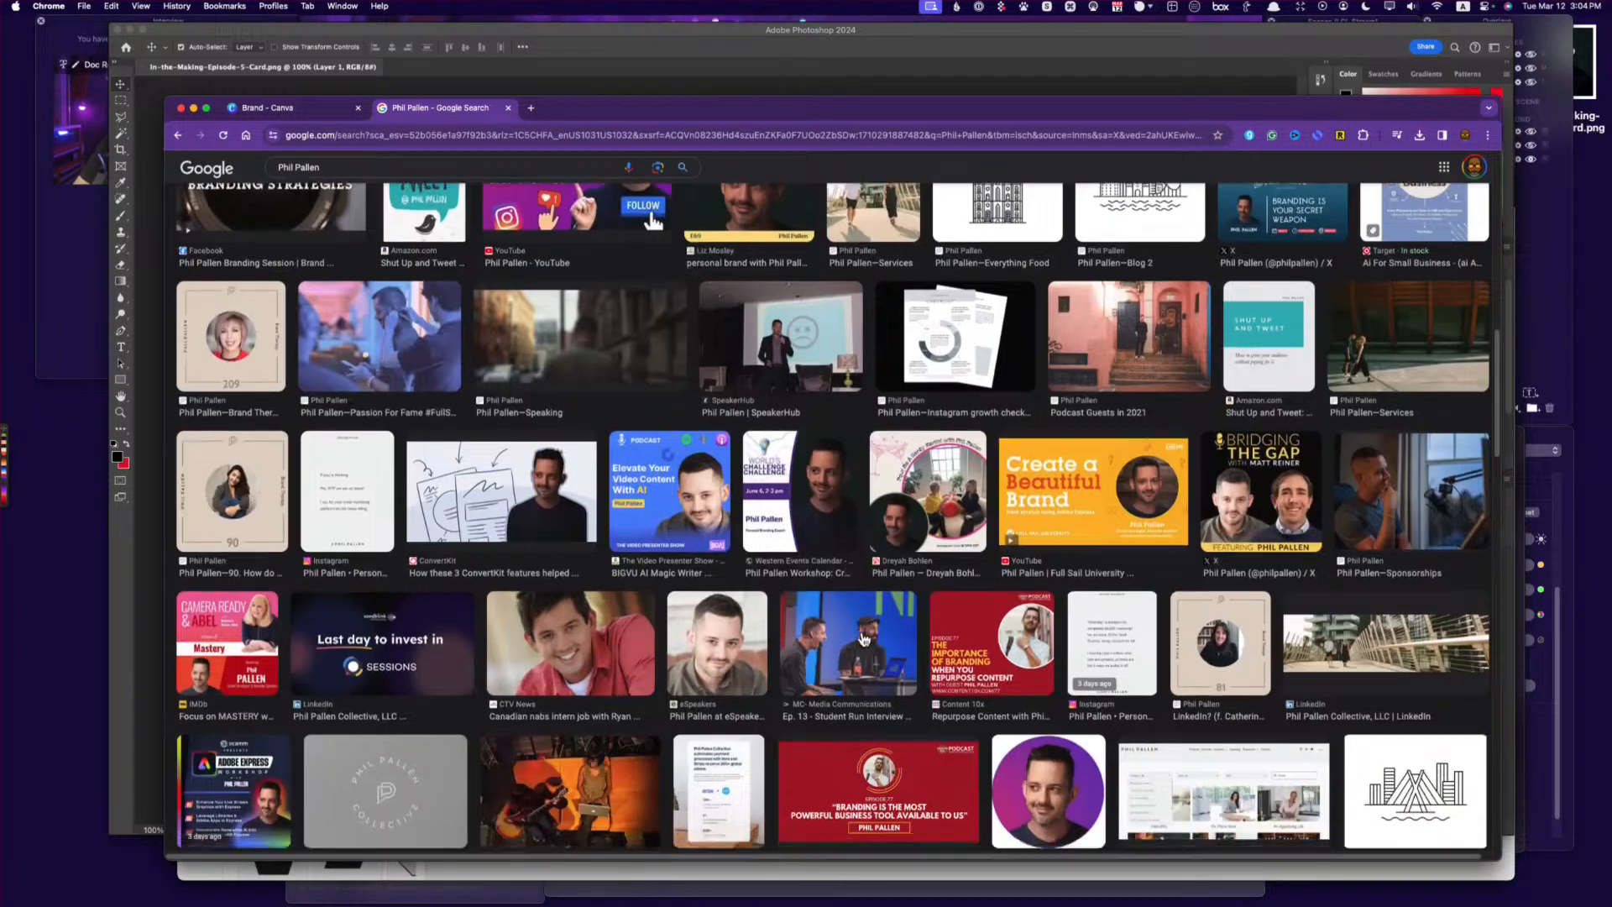
scroll(863, 640, "down", 4)
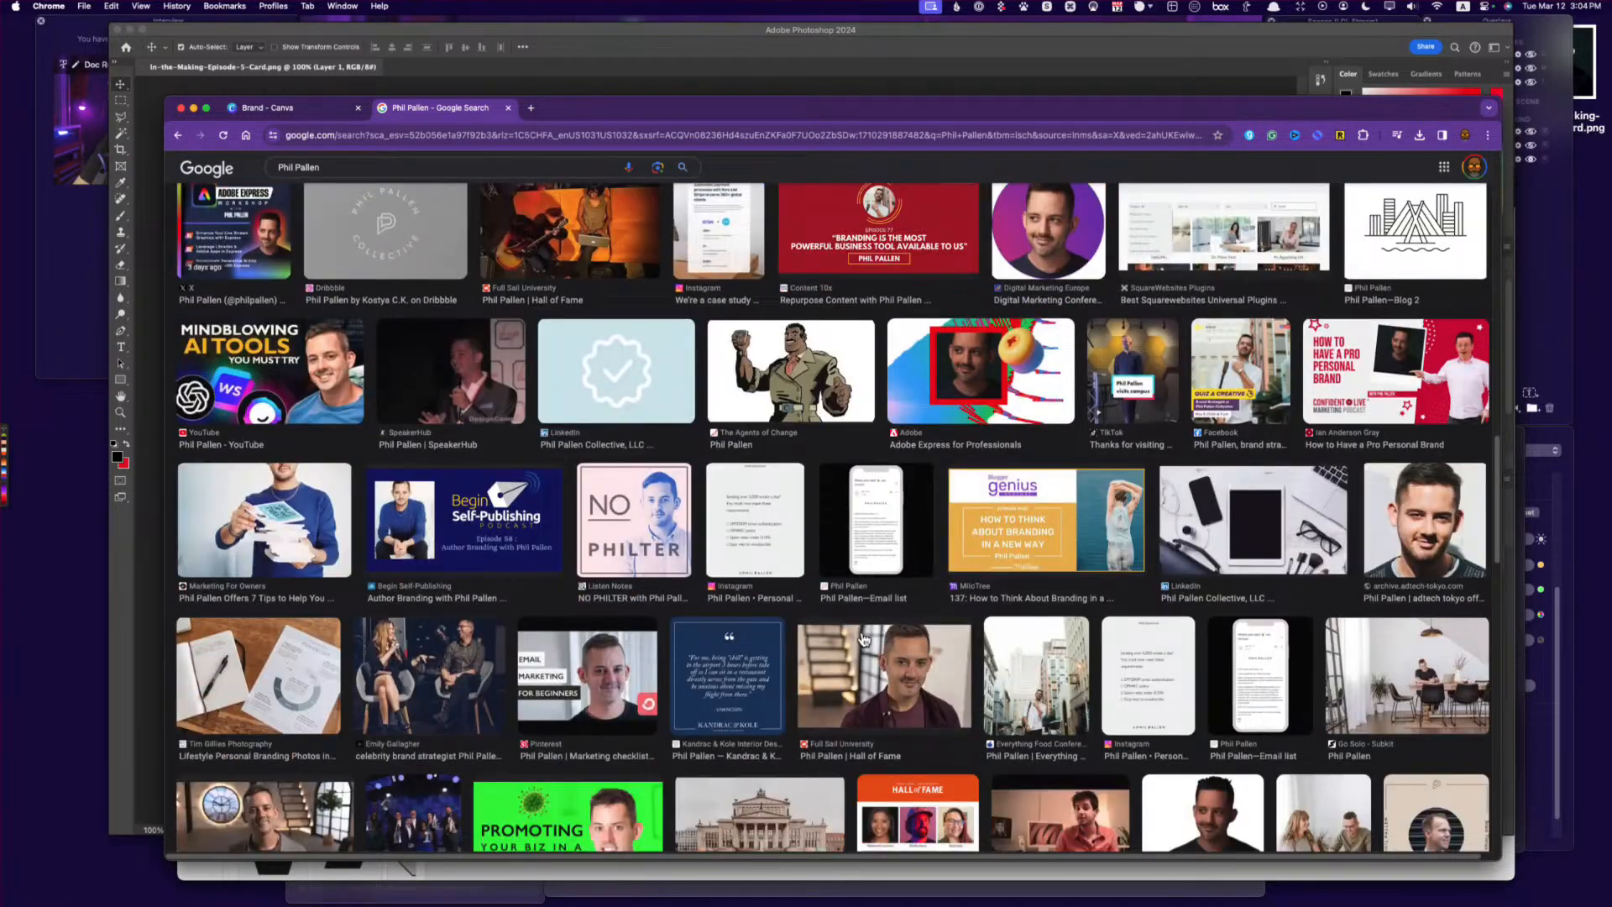
scroll(862, 640, "down", 15)
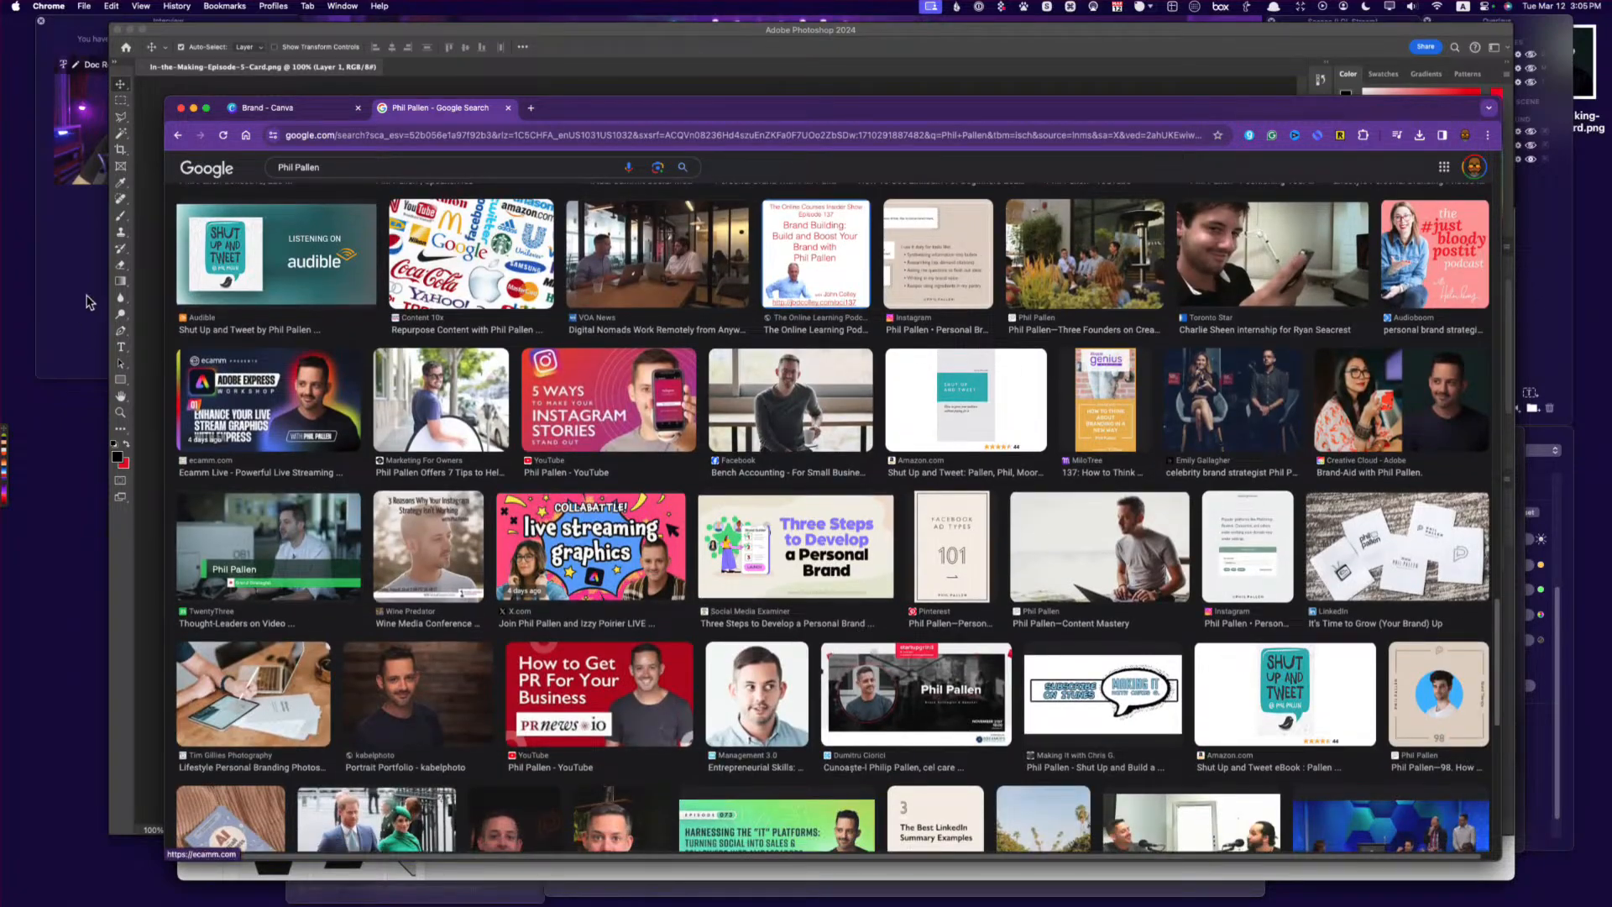
scroll(812, 739, "down", 1)
scroll(813, 739, "down", 14)
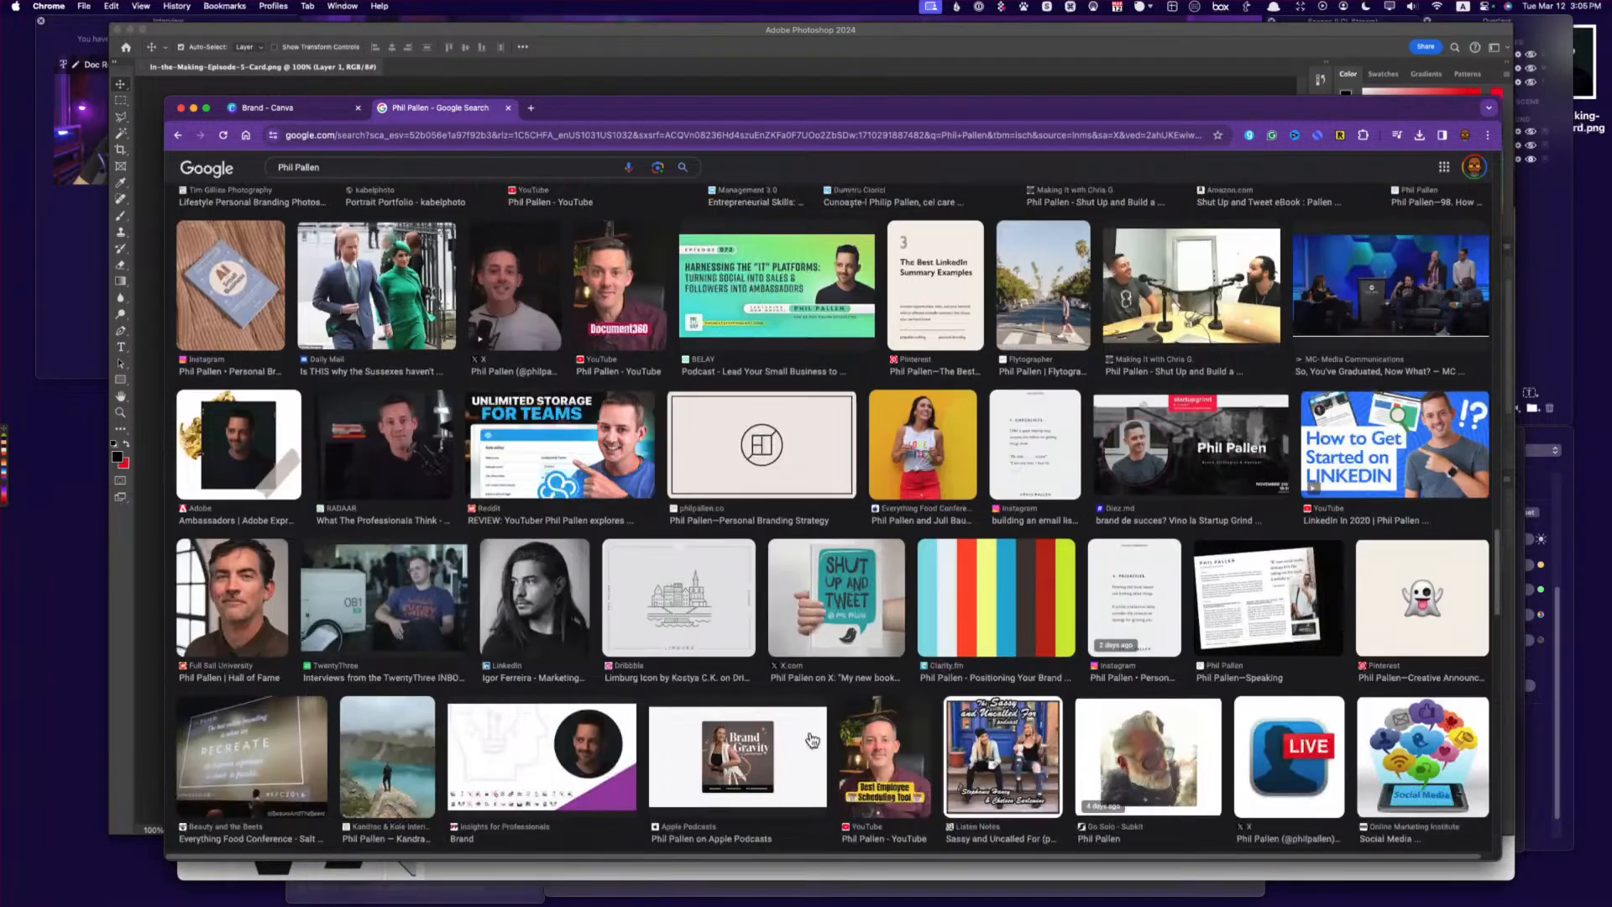
scroll(811, 739, "down", 5)
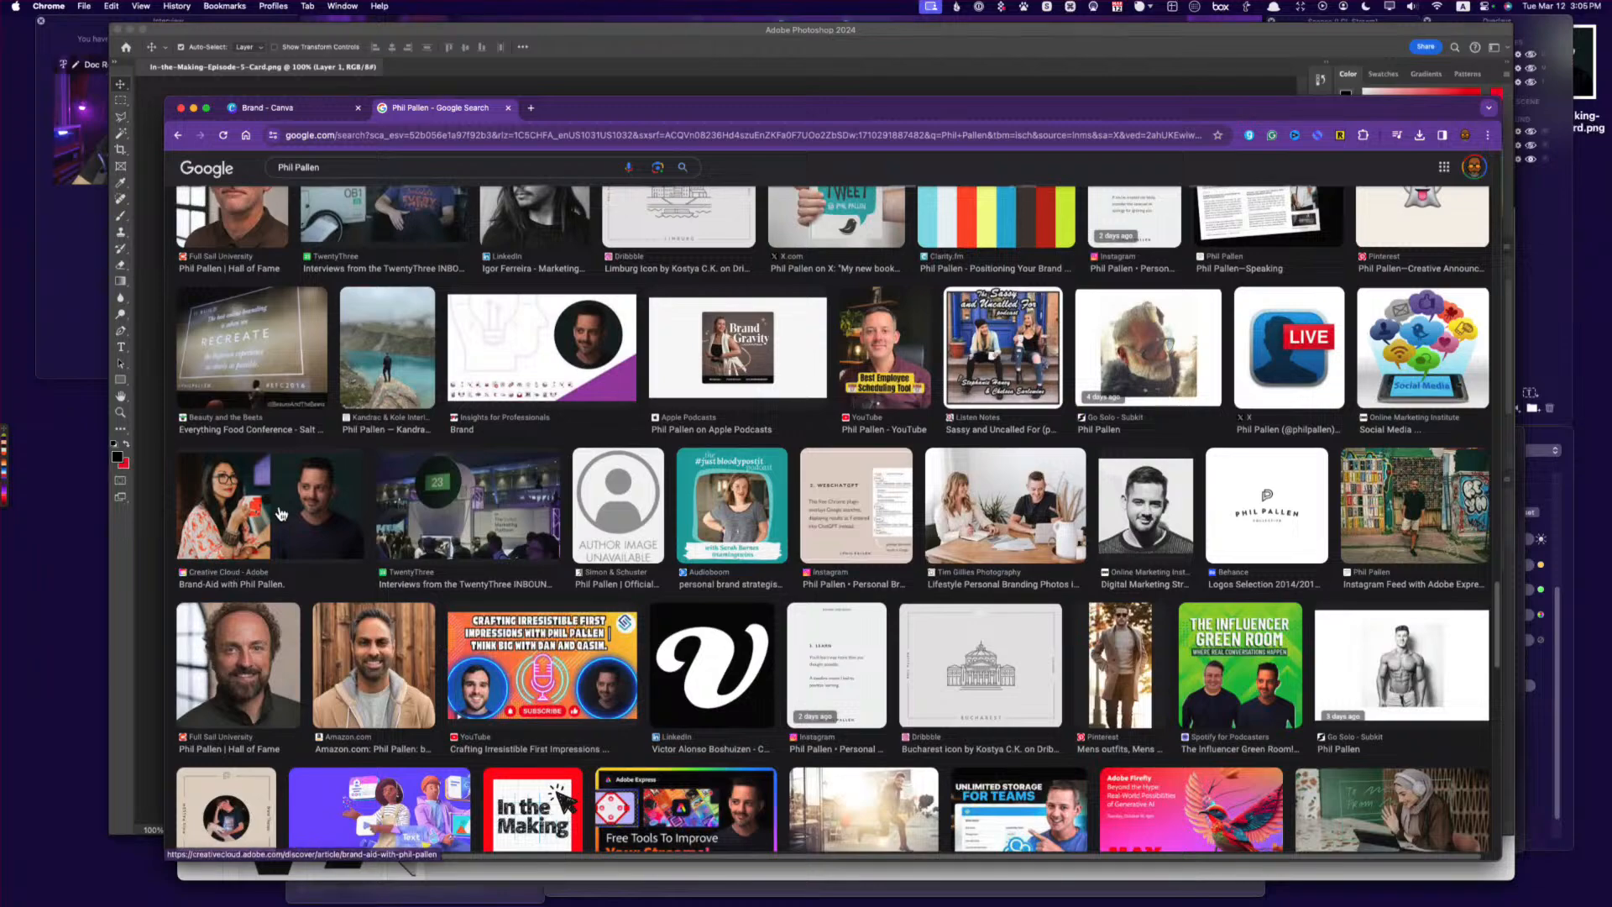
Preview the Creative Cloud - Adobe "Brand-Aid" result and examine the related images listed with it.
left_click(284, 514)
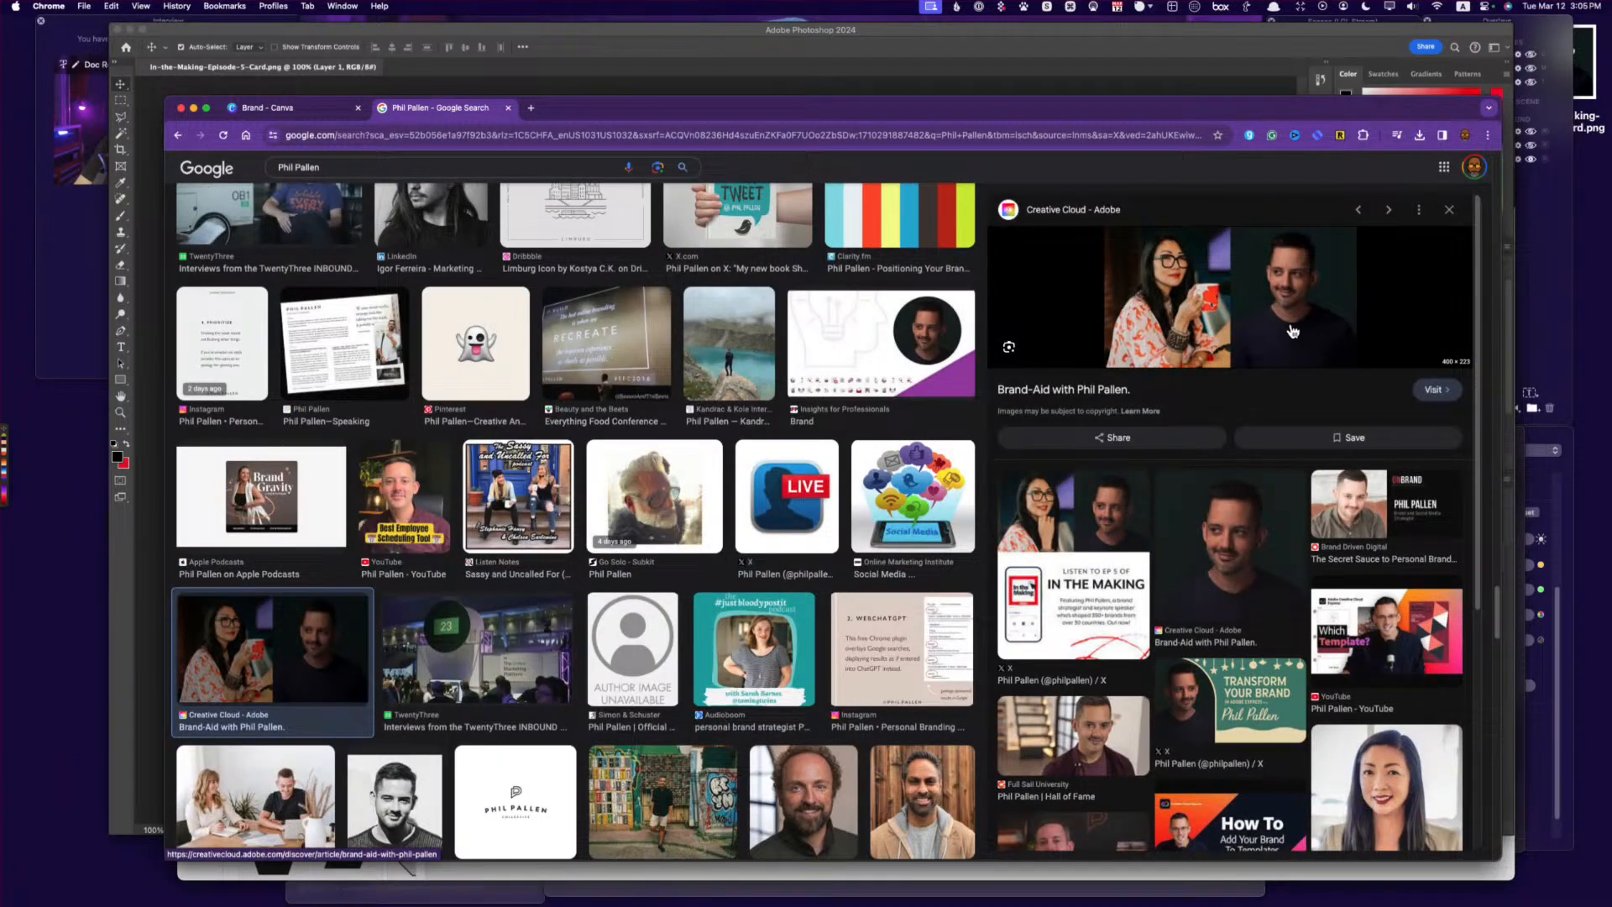
left_click(284, 686)
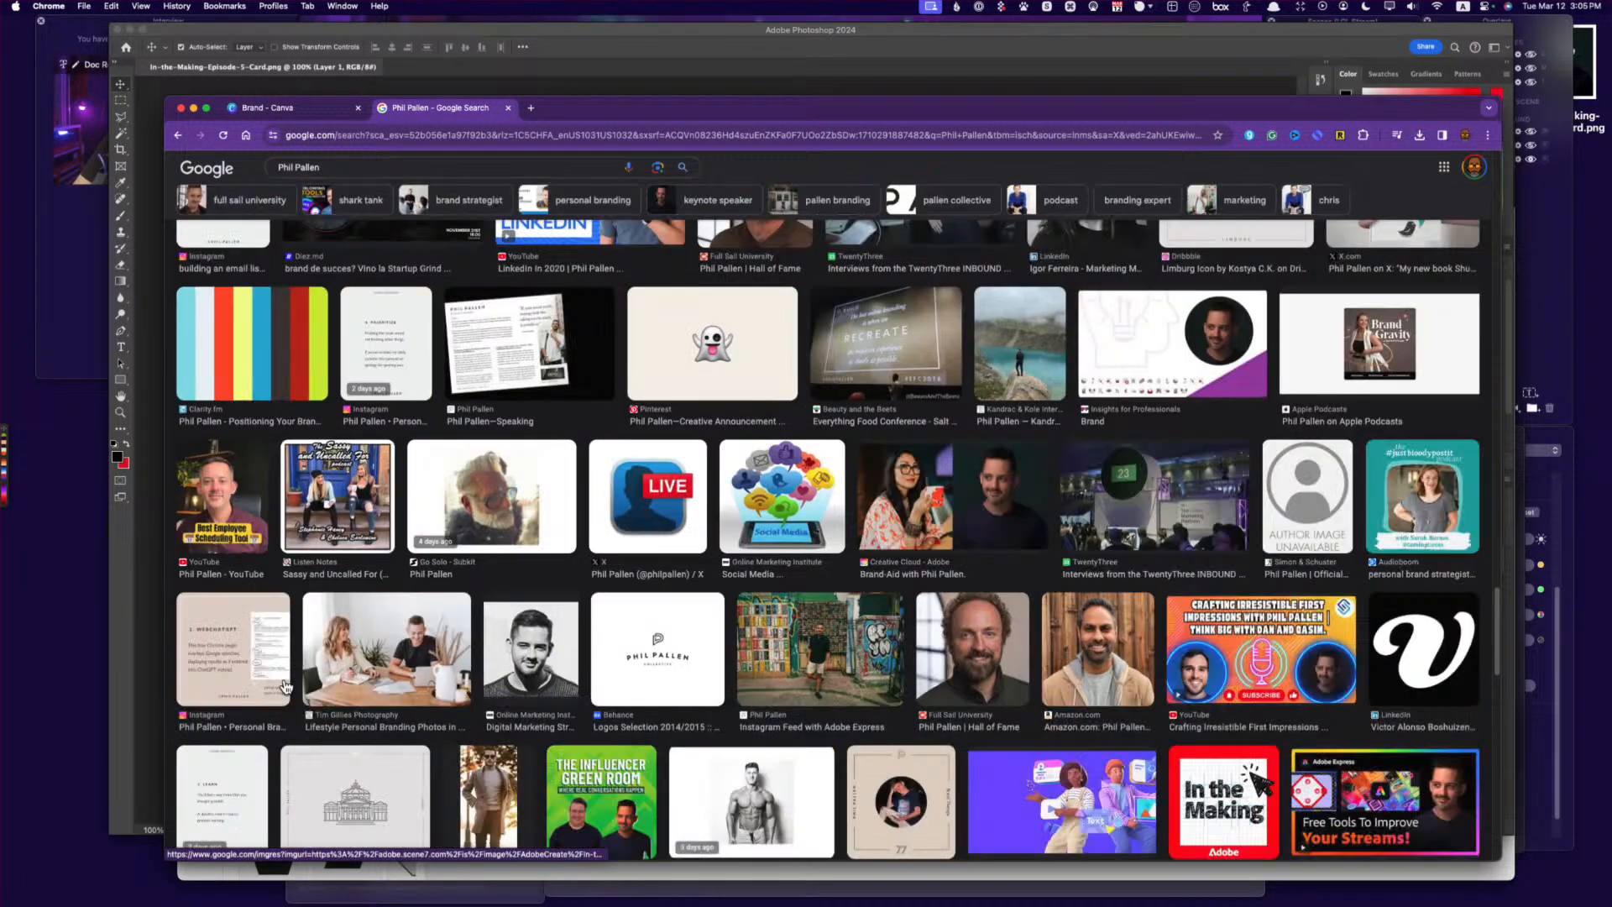
scroll(819, 840, "up", 2)
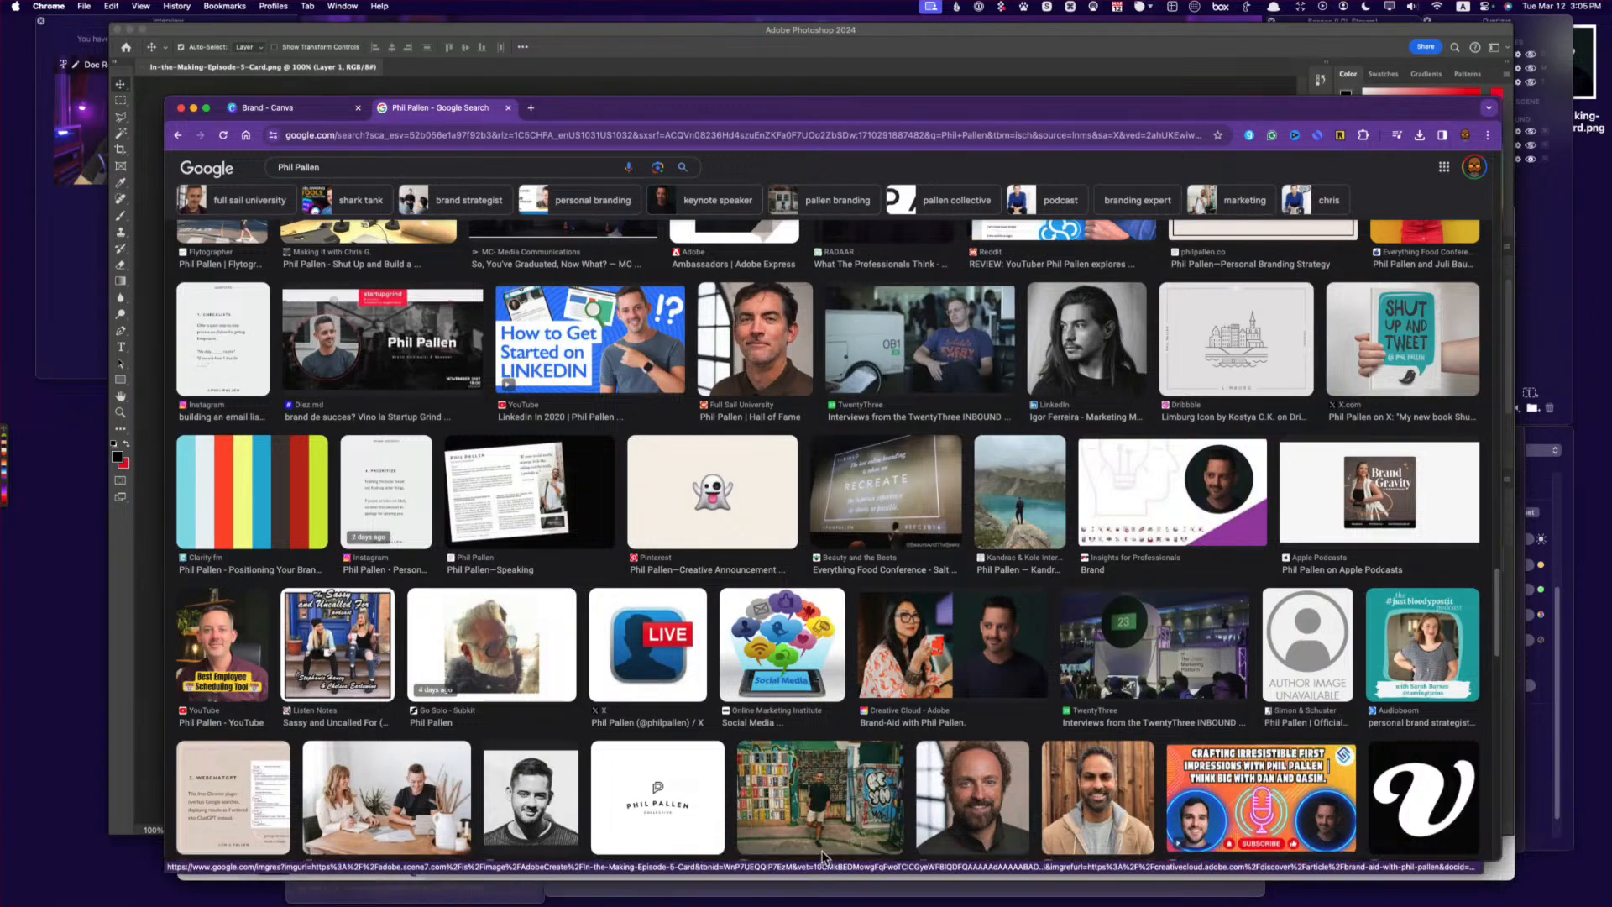
left_click(982, 664)
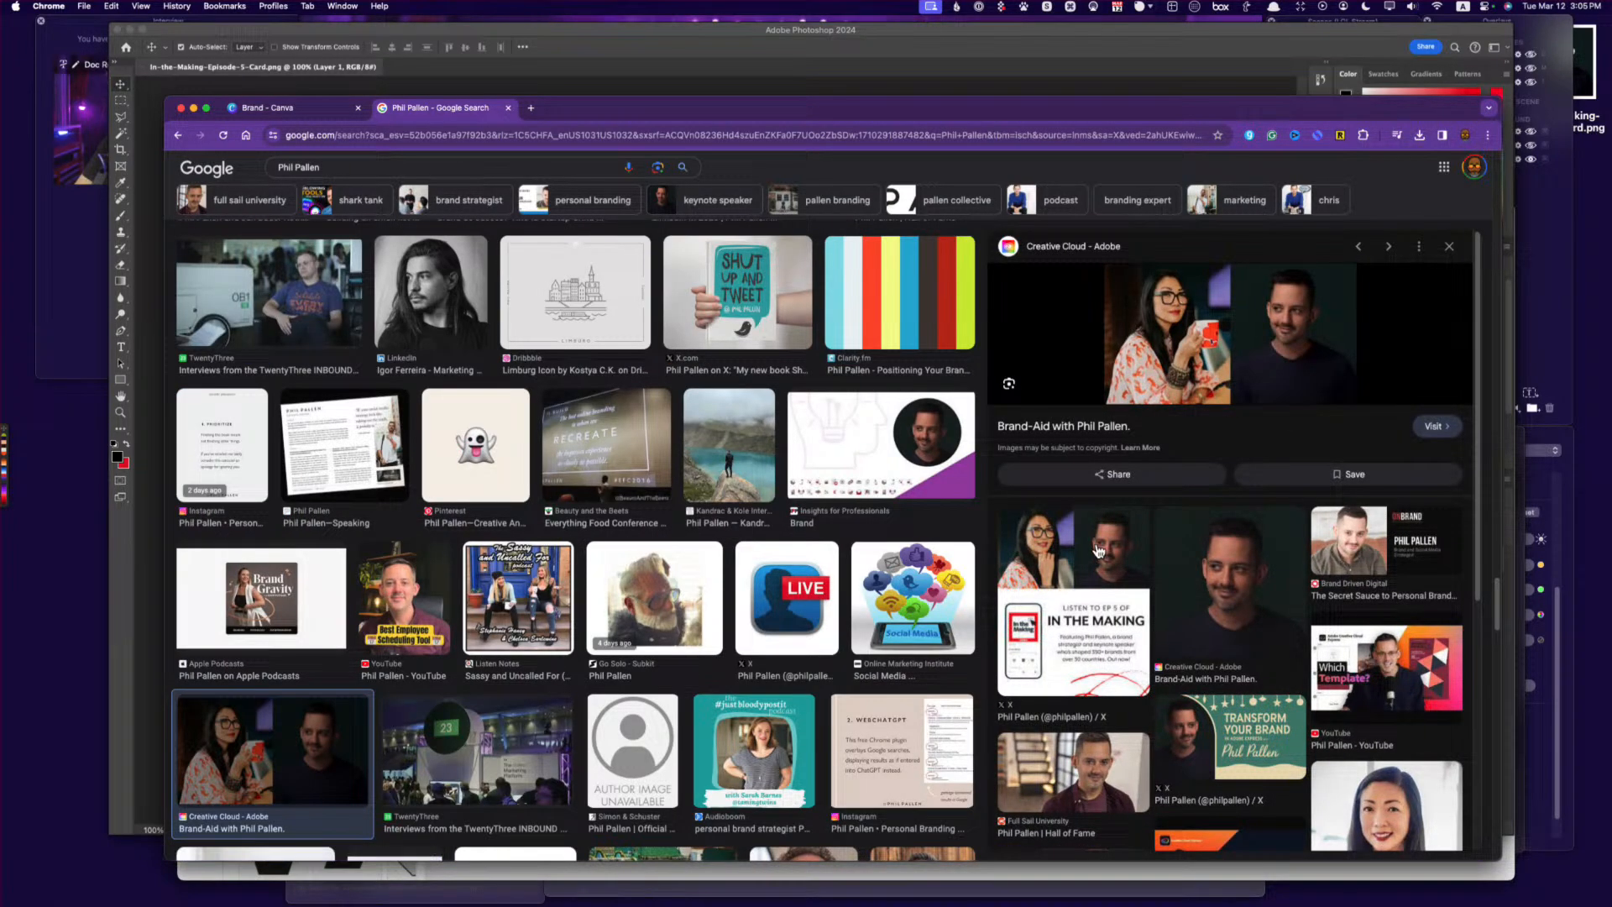
scroll(1098, 550, "down", 5)
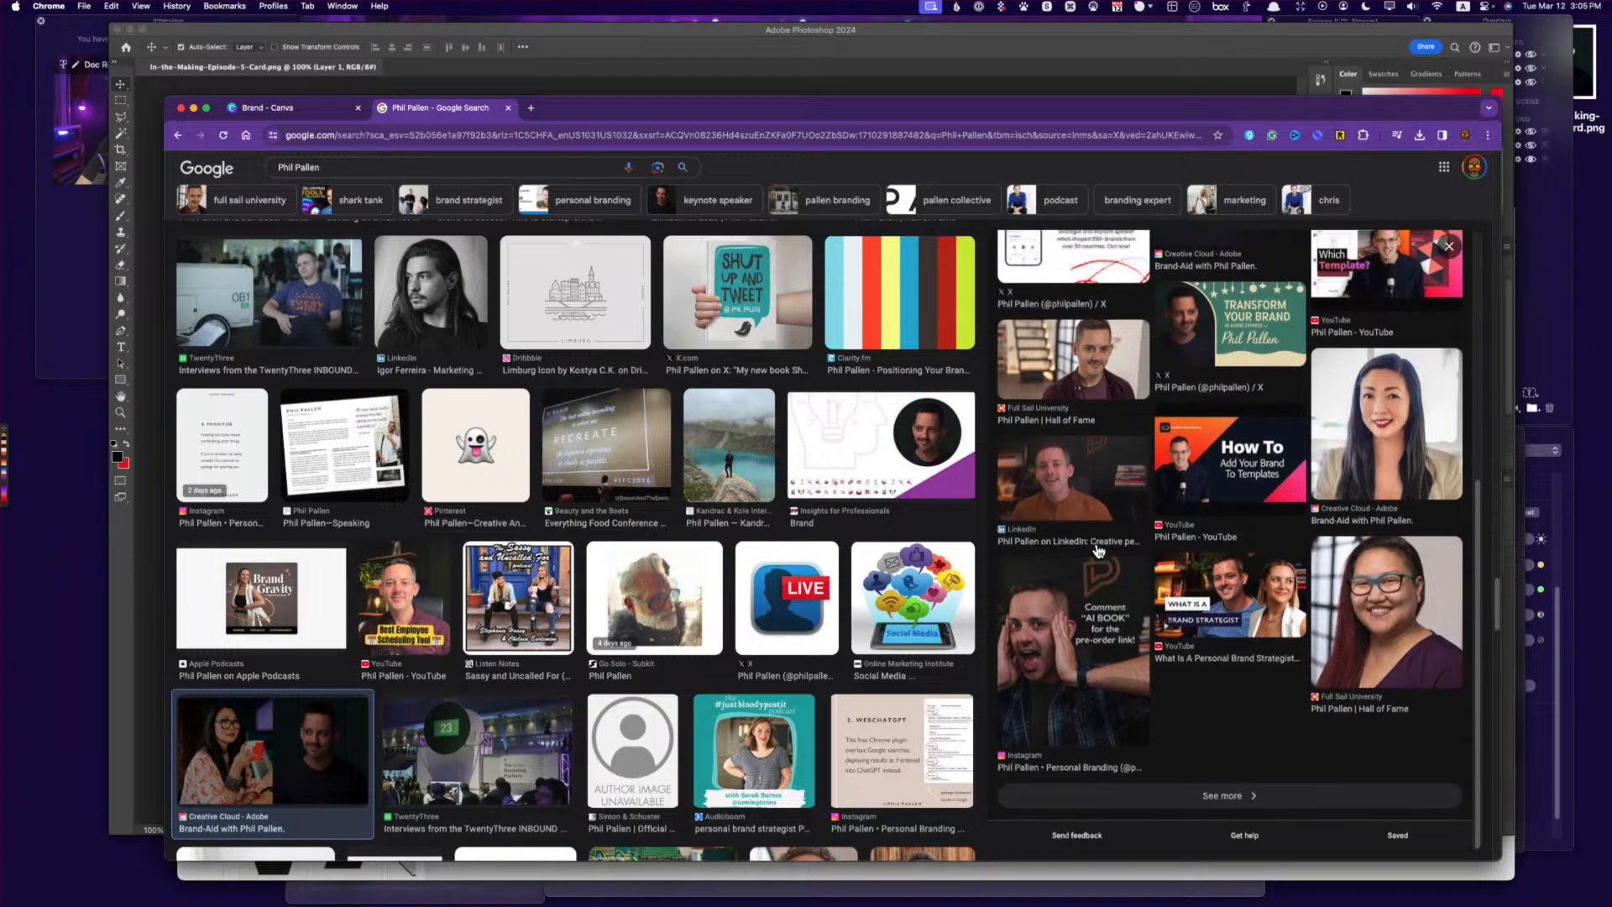
scroll(1097, 550, "up", 6)
scroll(1249, 774, "down", 5)
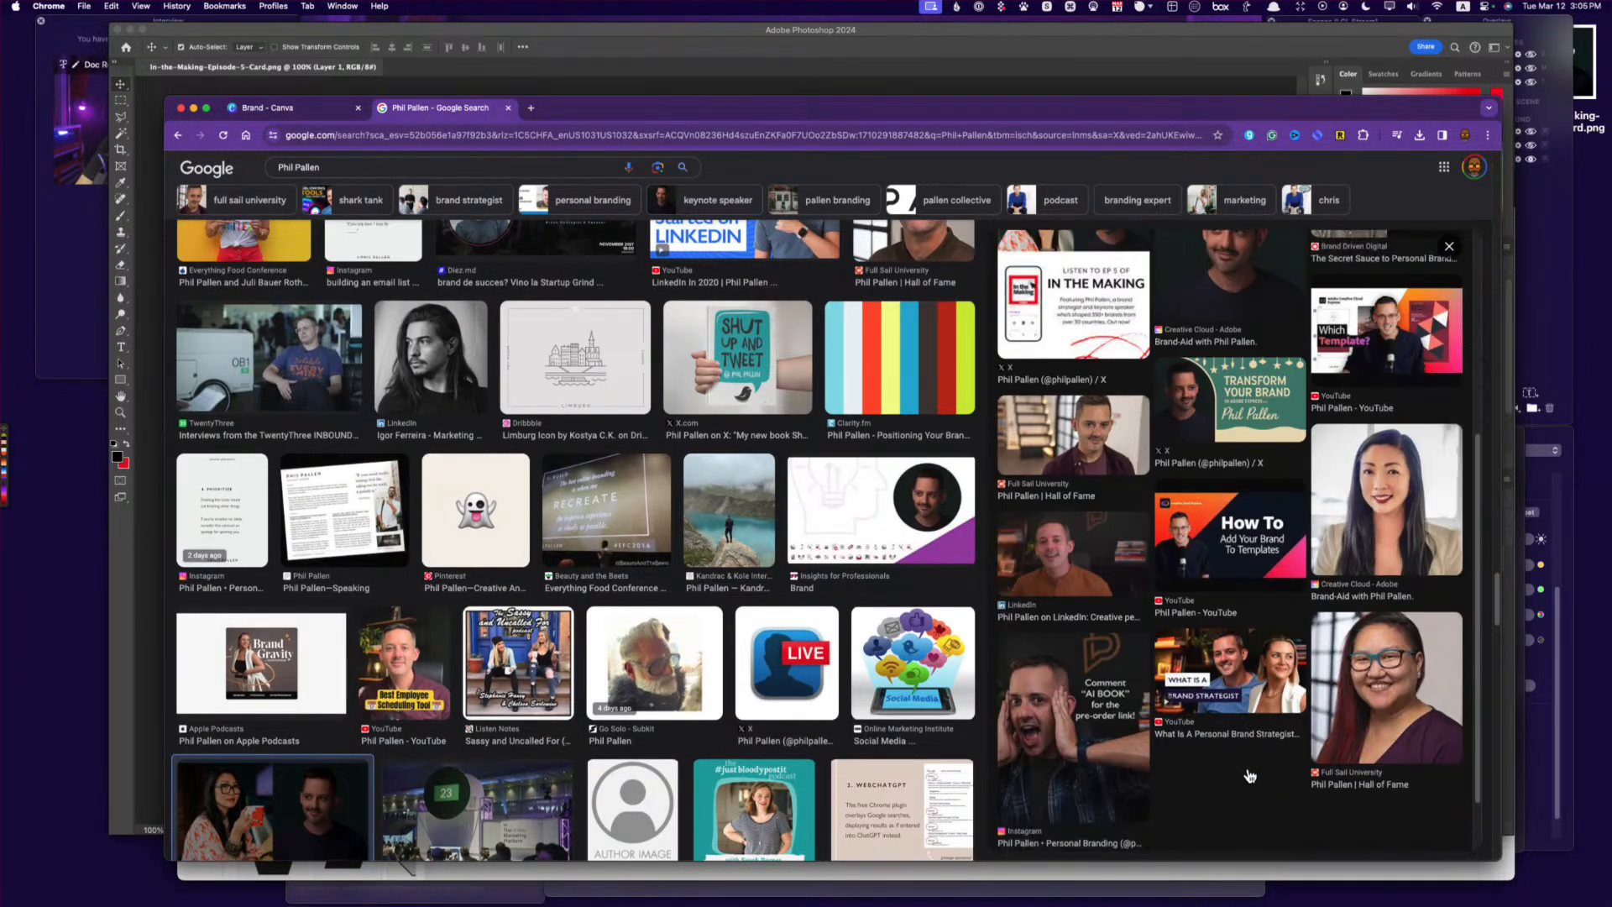
Open the full set of related images for the Brand-Aid result and look through it to the end.
left_click(1247, 802)
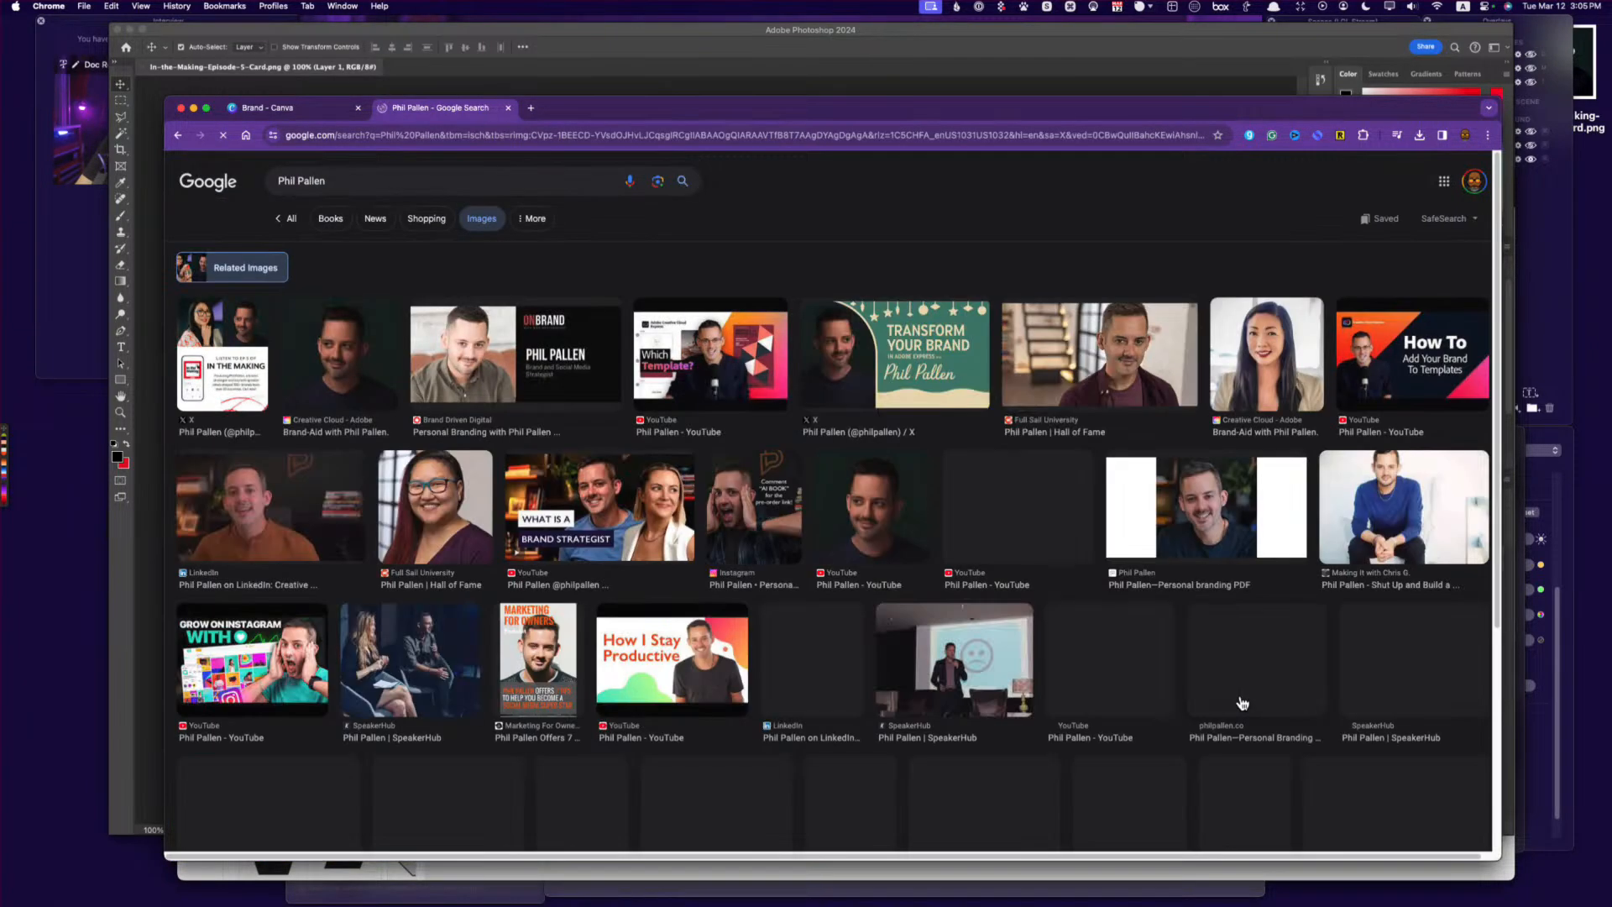
scroll(703, 653, "down", 6)
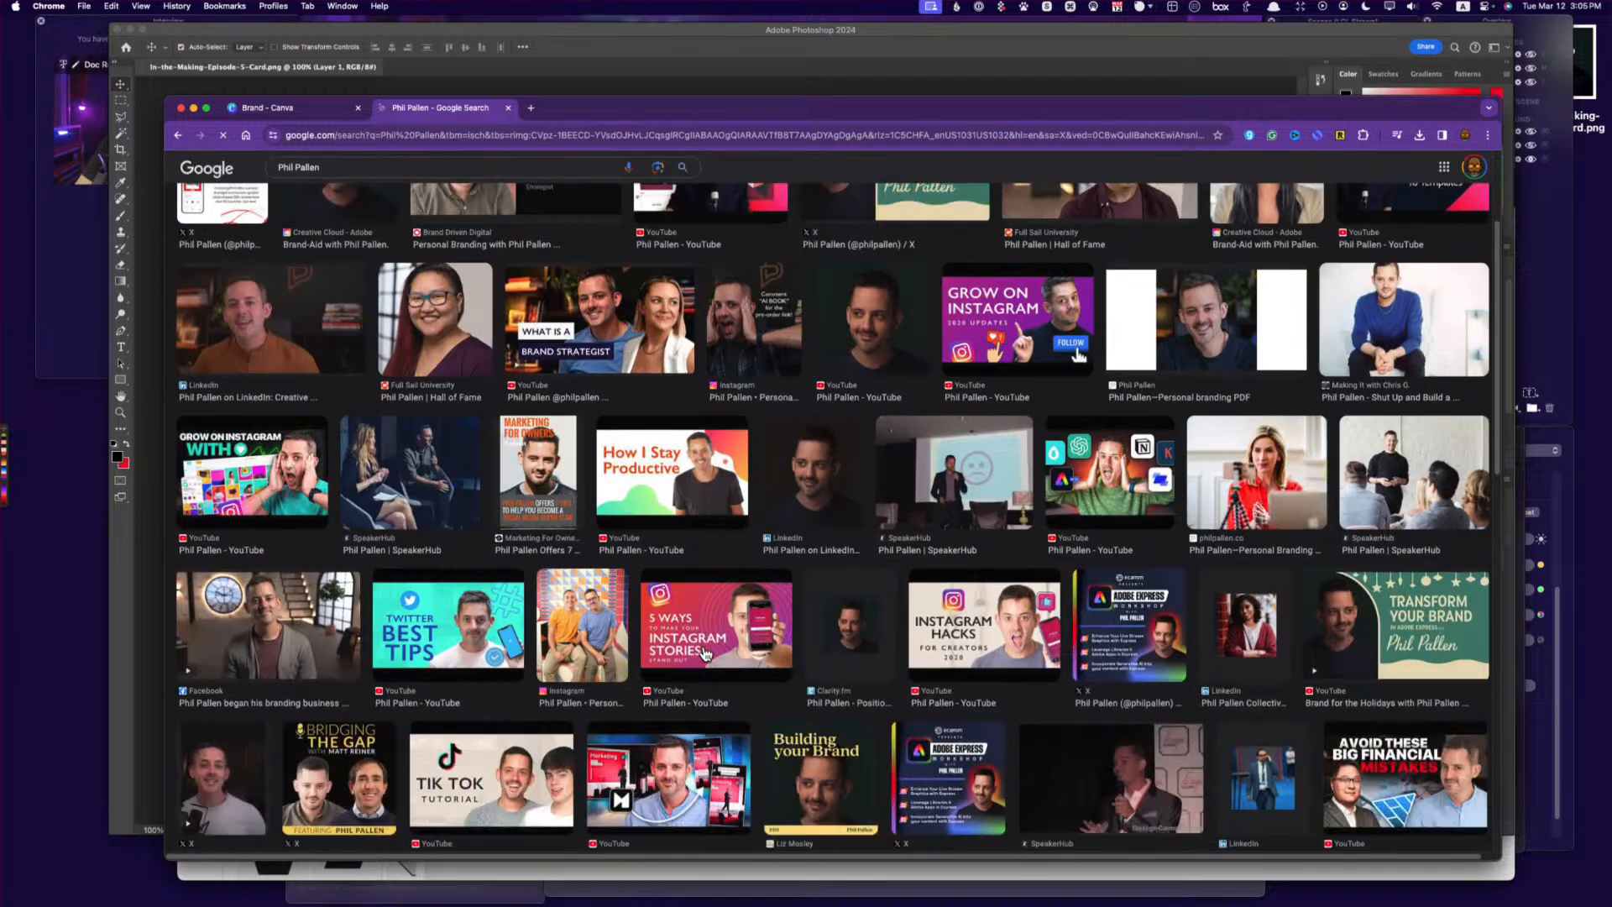
scroll(703, 653, "down", 3)
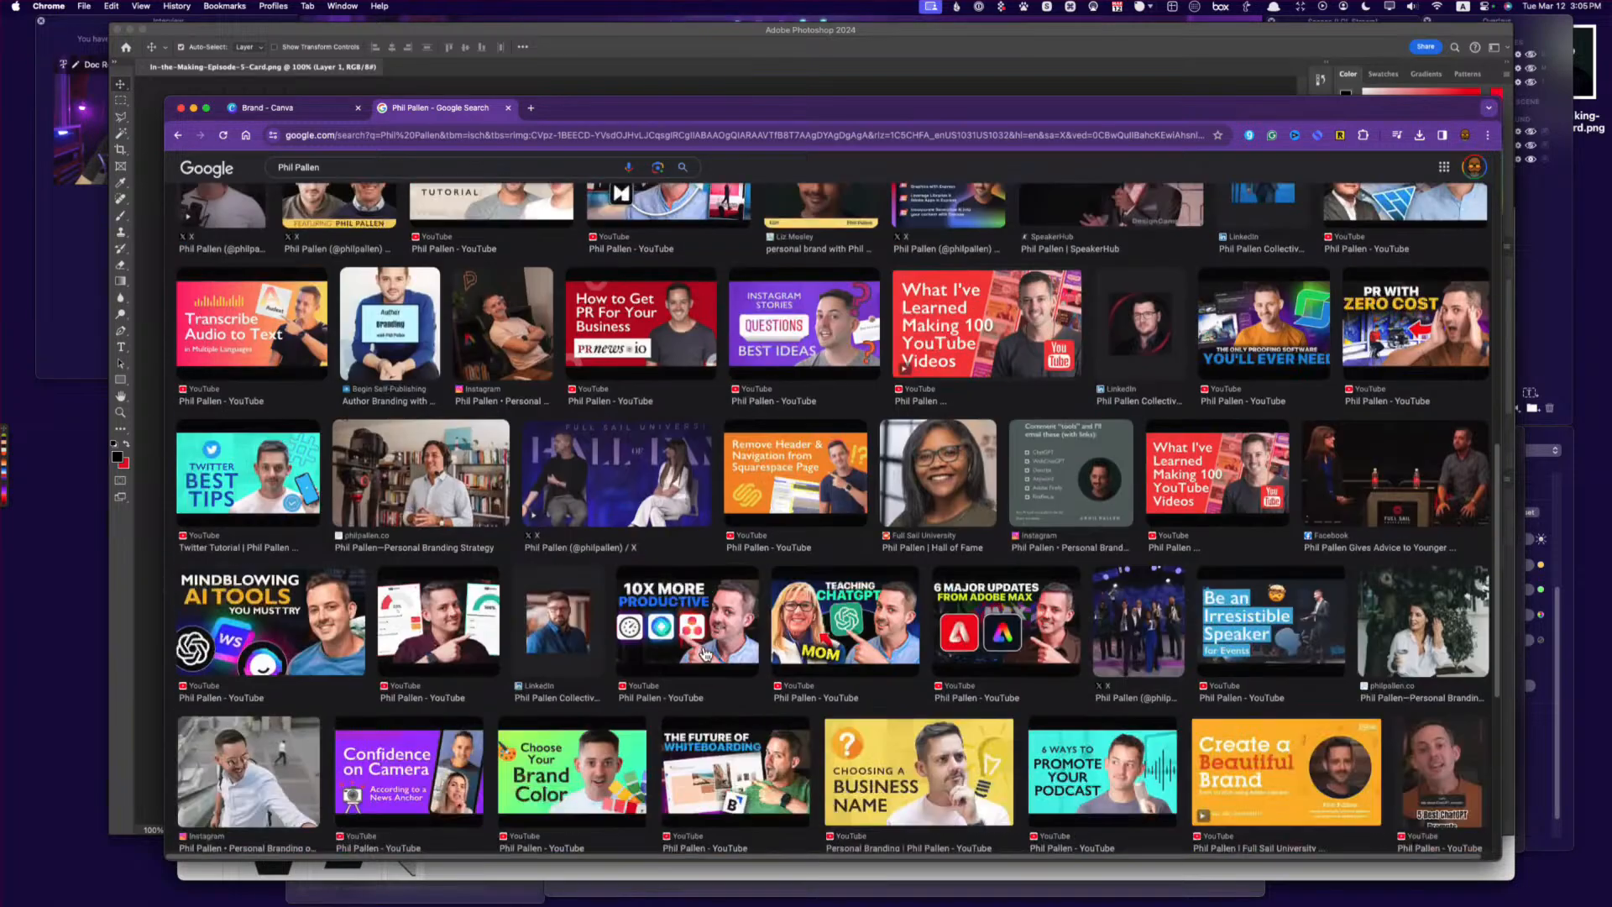
scroll(705, 654, "down", 4)
scroll(706, 654, "down", 3)
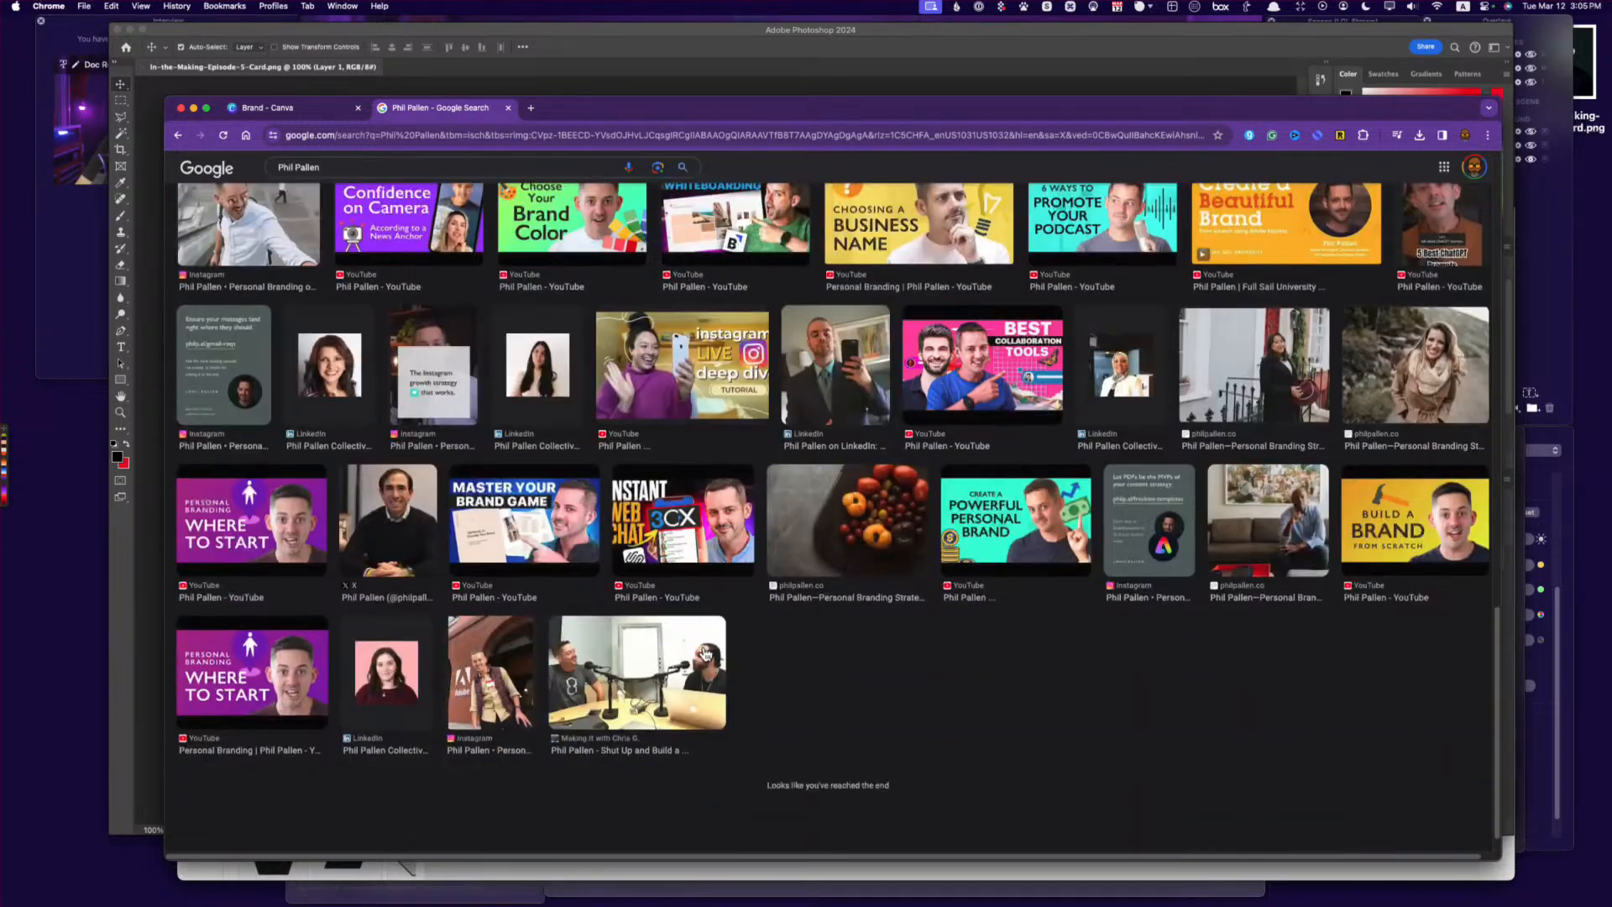
scroll(705, 654, "up", 16)
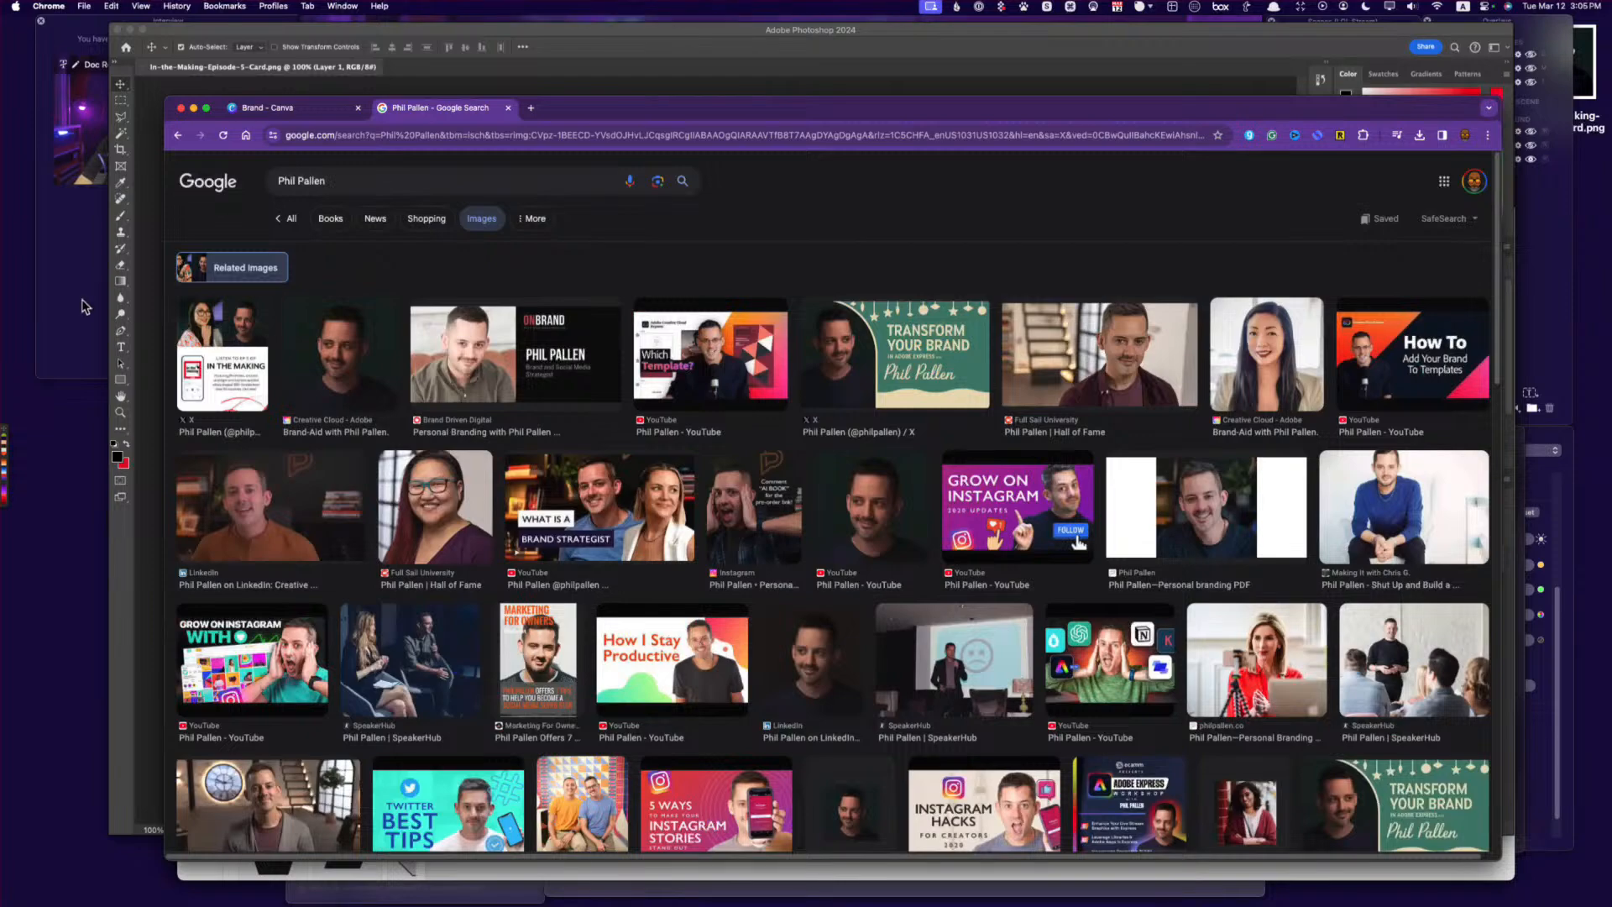
Return to the presenter's main image results, add "j card" to the search and preview the dark portrait from the Materials page.
left_click(251, 267)
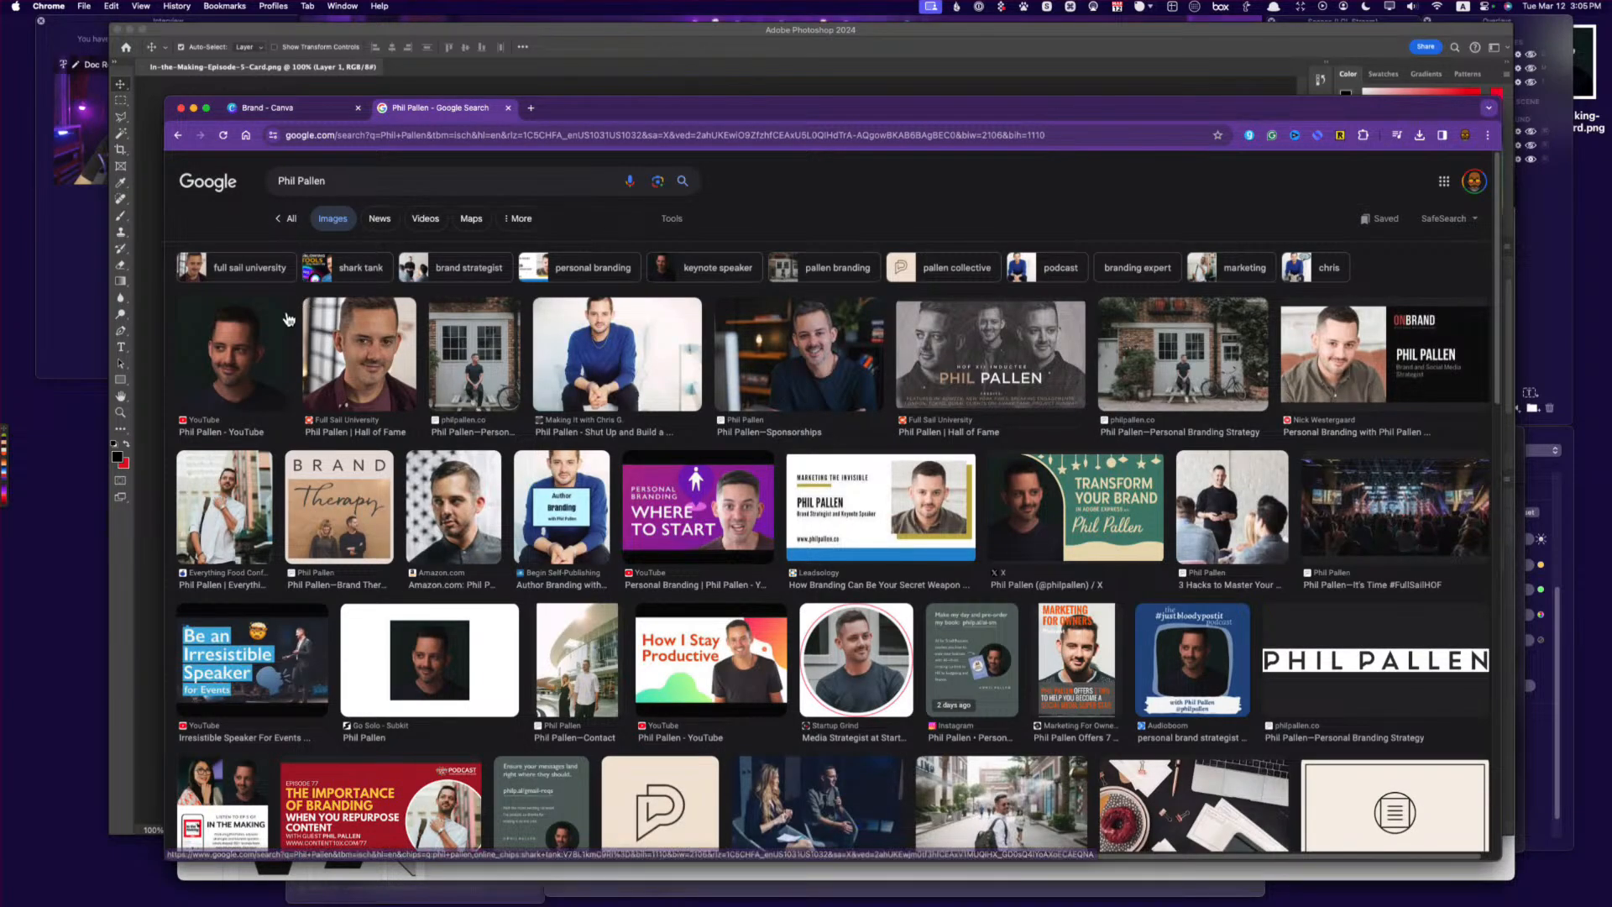
left_click(264, 335)
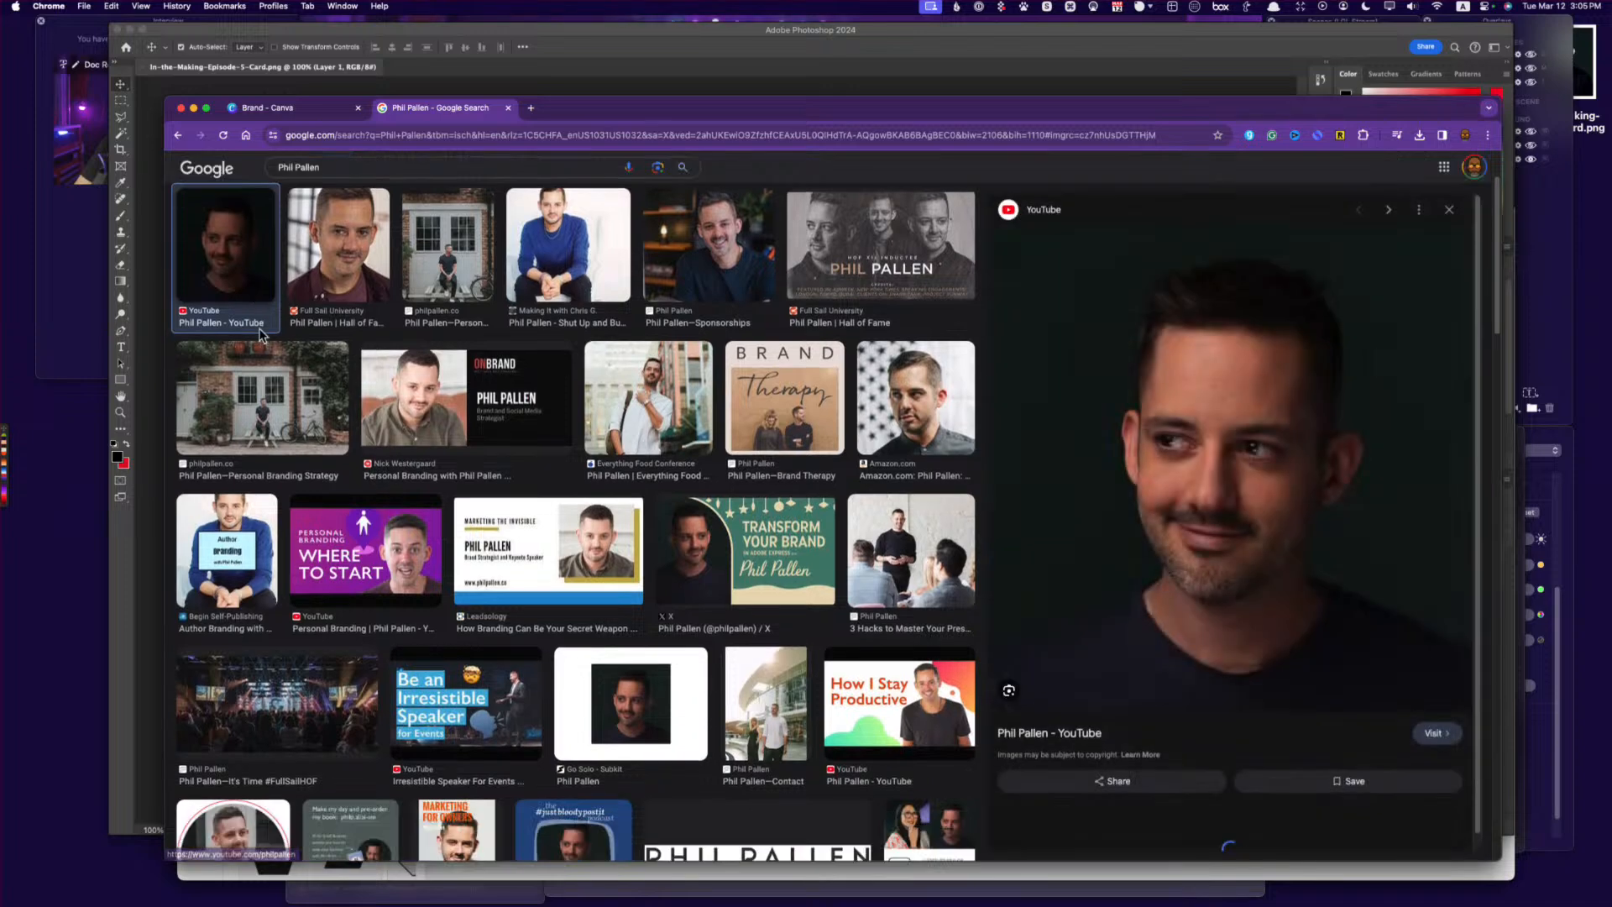
left_click(377, 171)
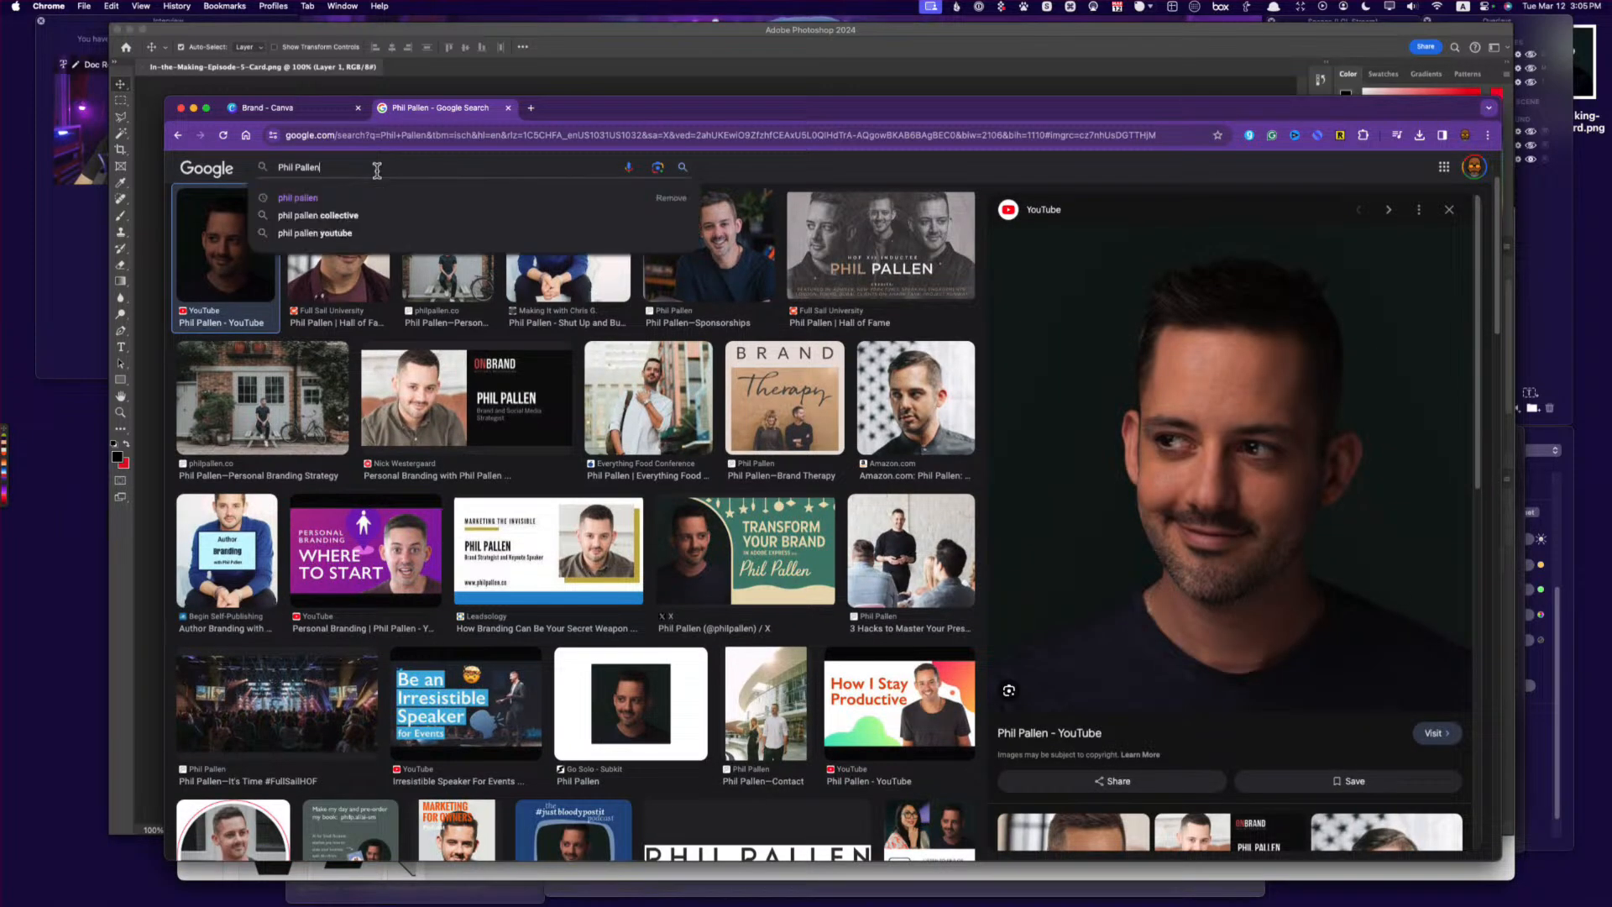
type("j card")
key("Return")
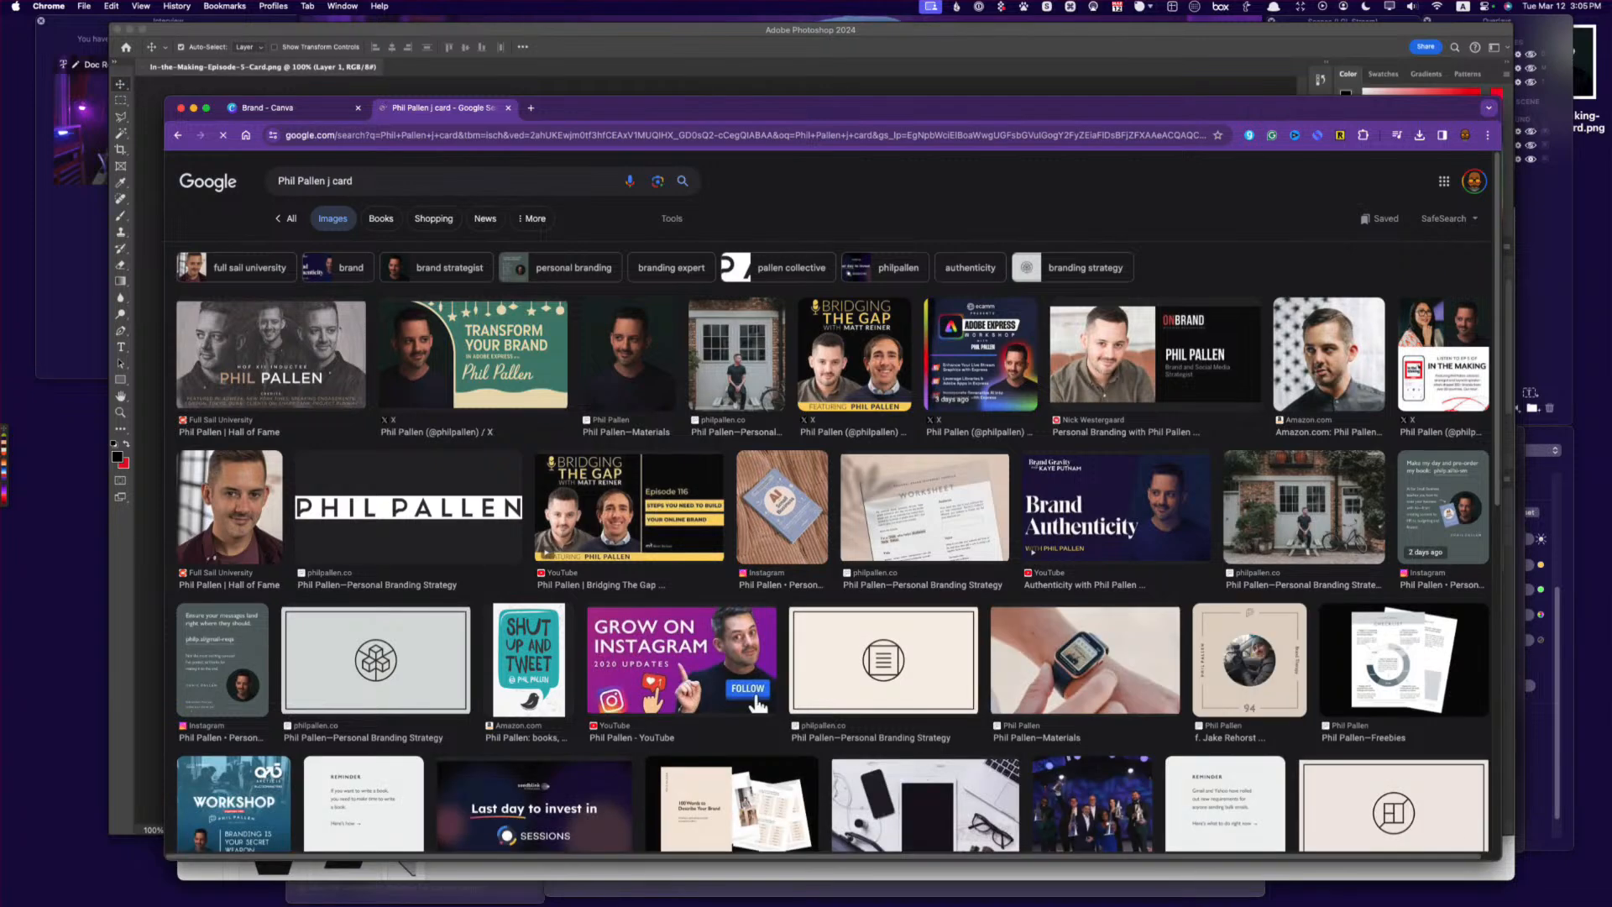
left_click(636, 355)
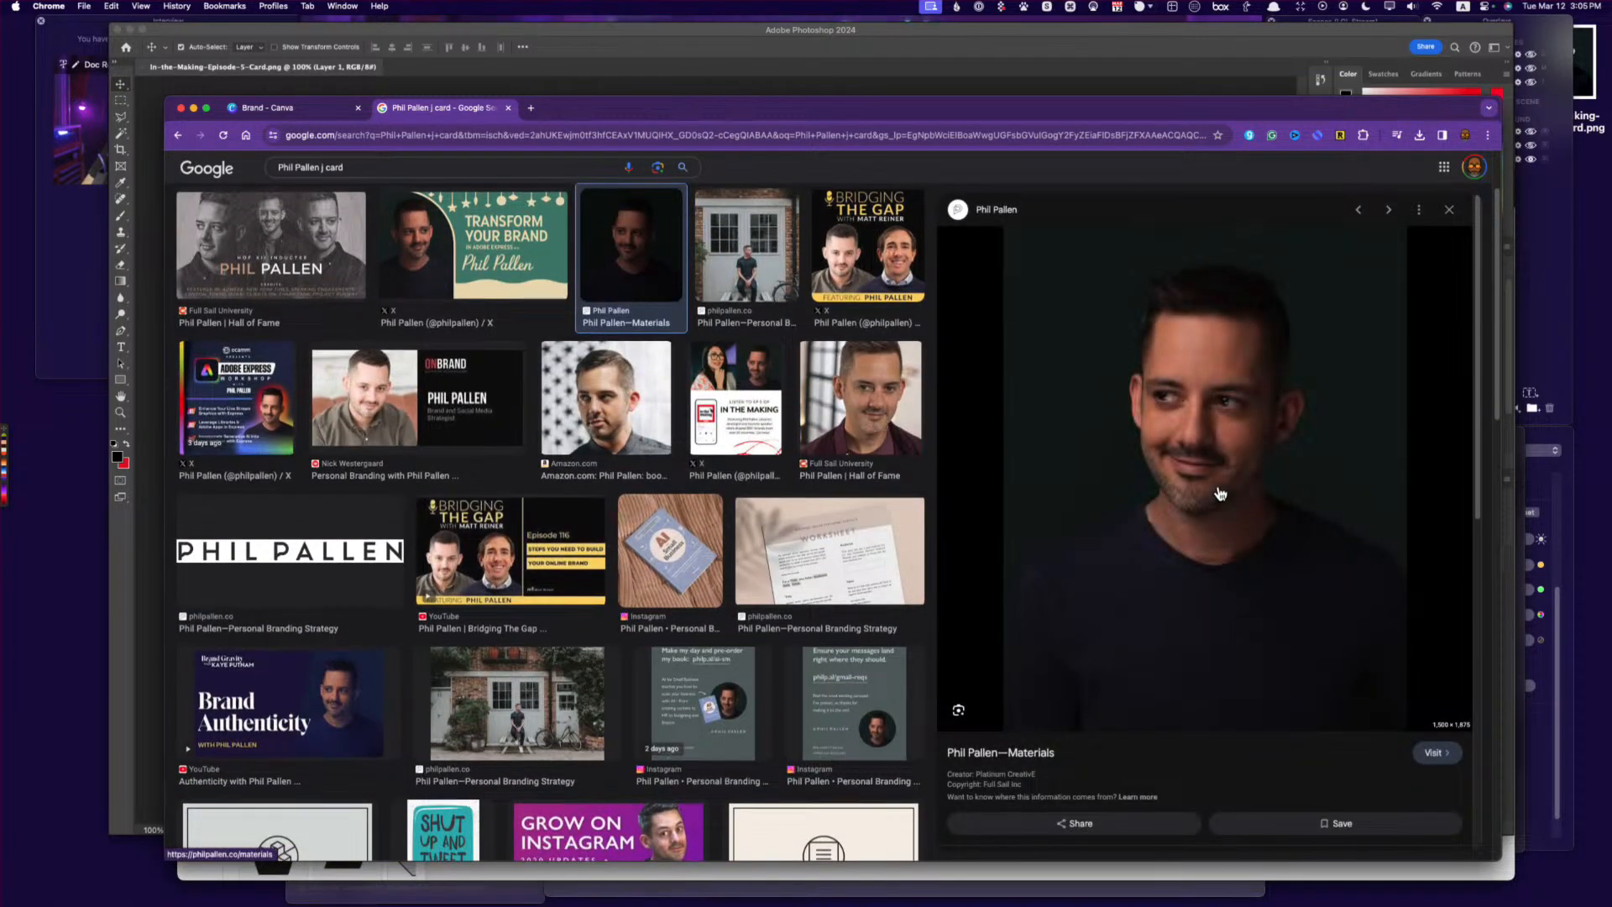
Save the previewed portrait to the desktop and open it in Photoshop in place of the In-the-Making episode card.
left_click_drag(1188, 405, 1271, 481)
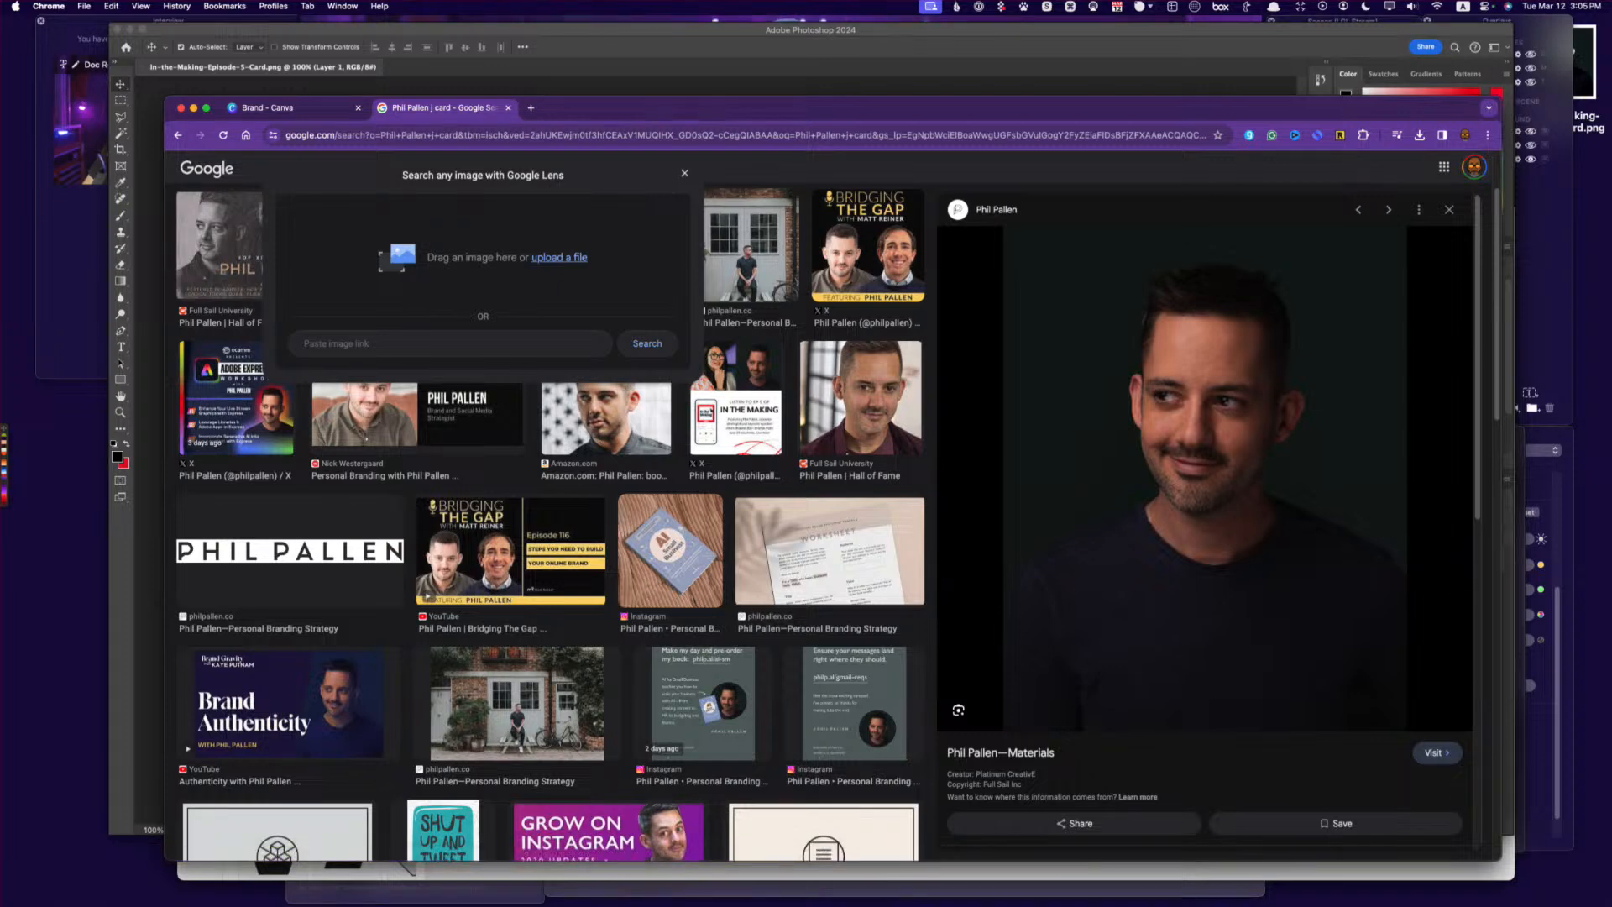
left_click(559, 257)
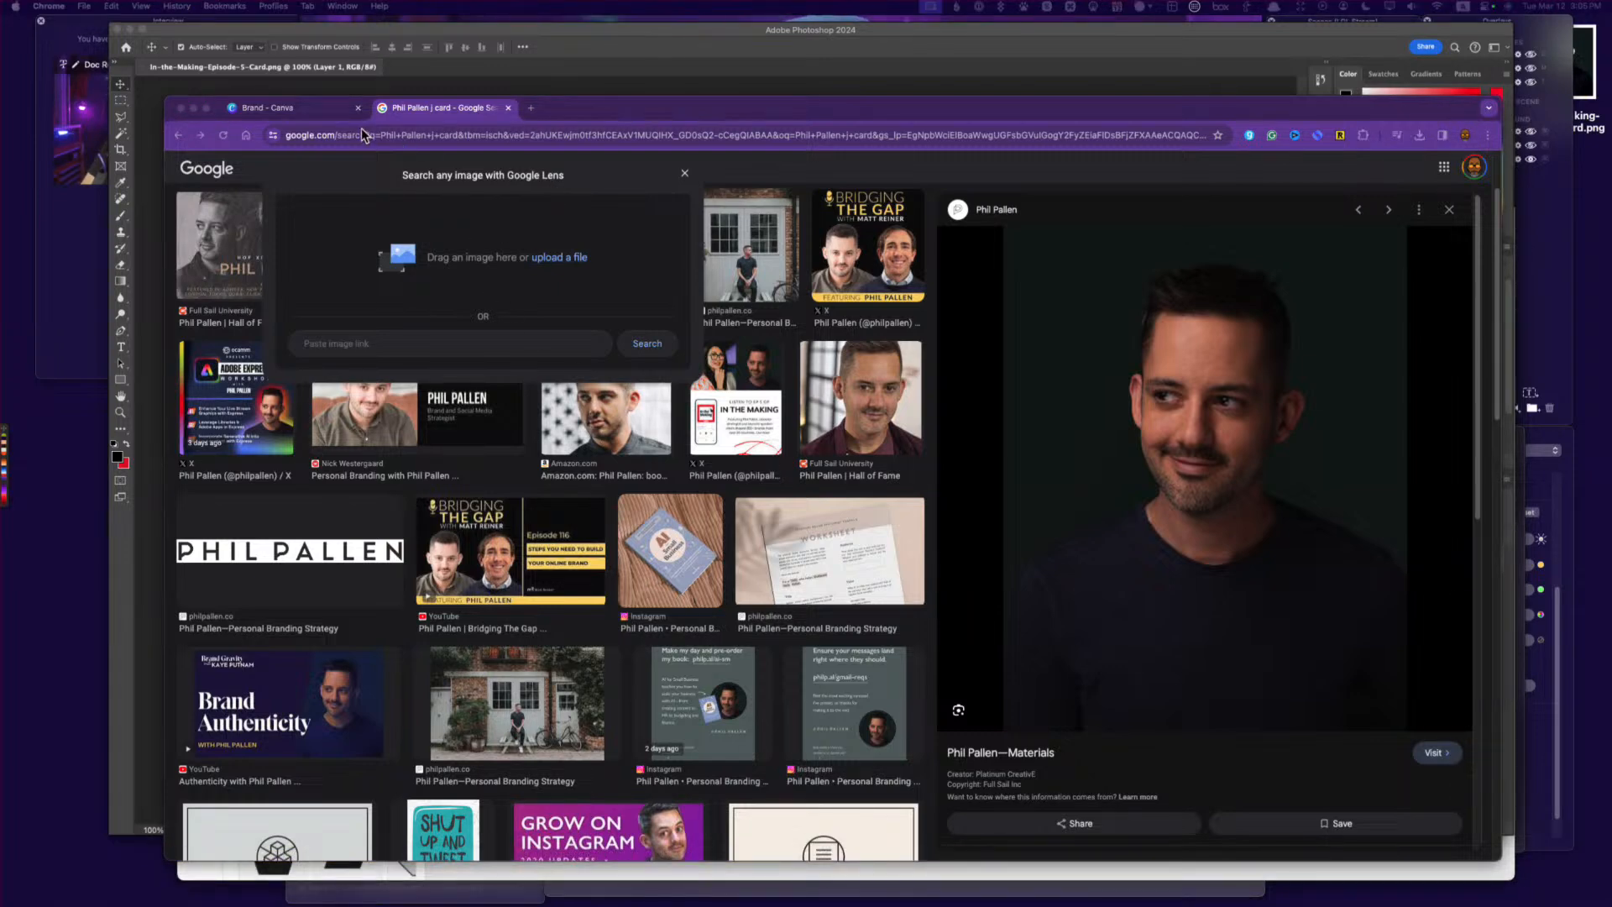
left_click(613, 94)
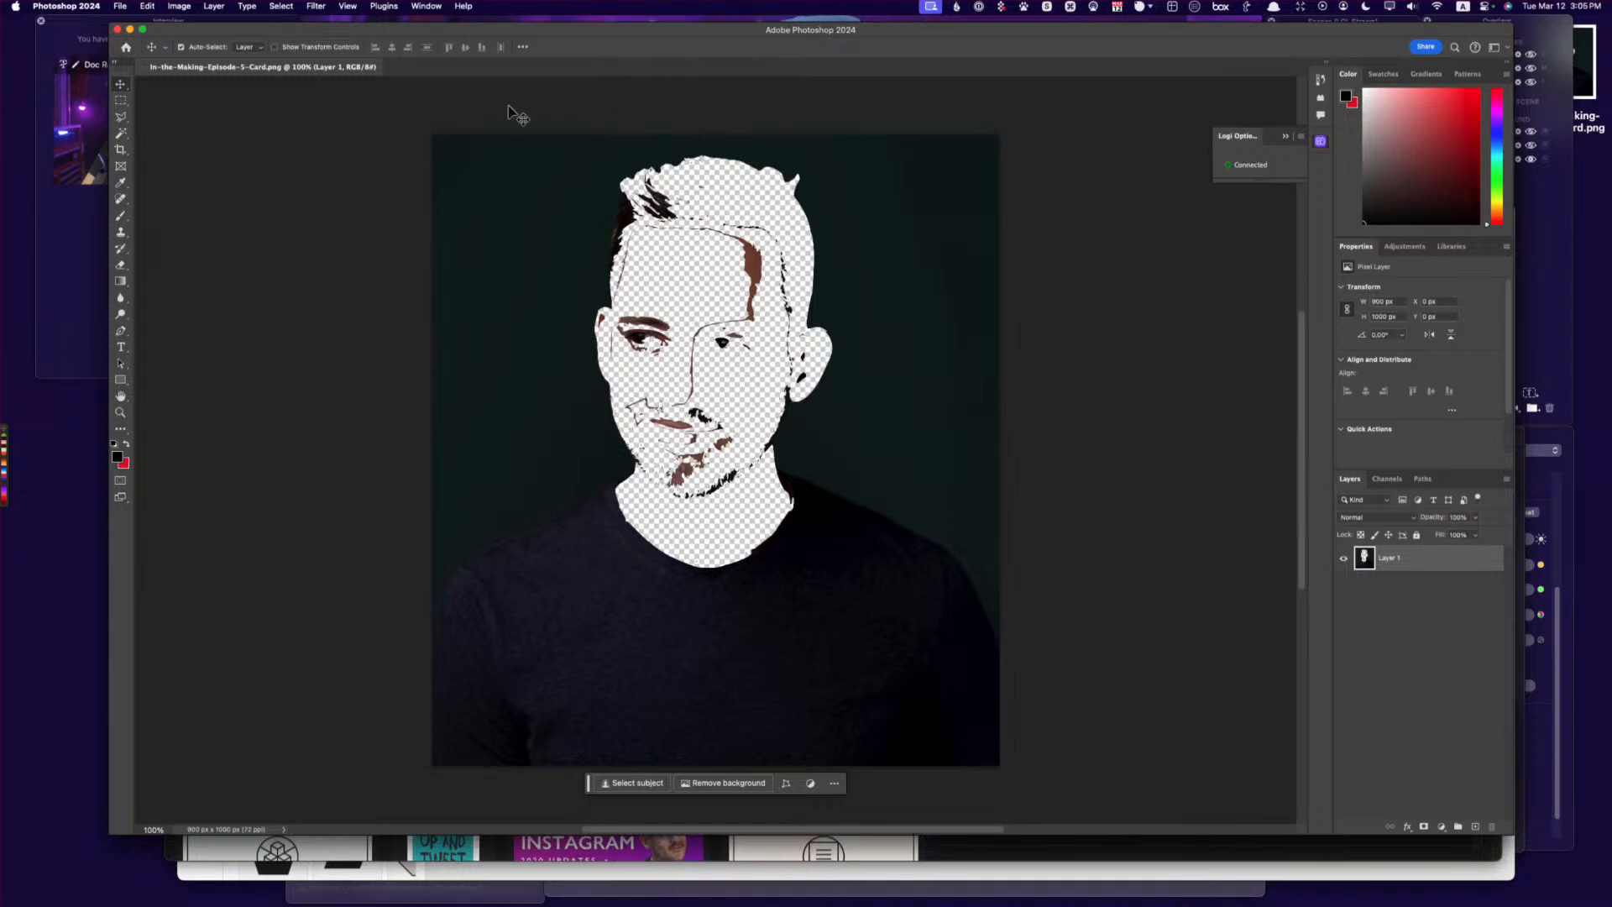
left_click(144, 66)
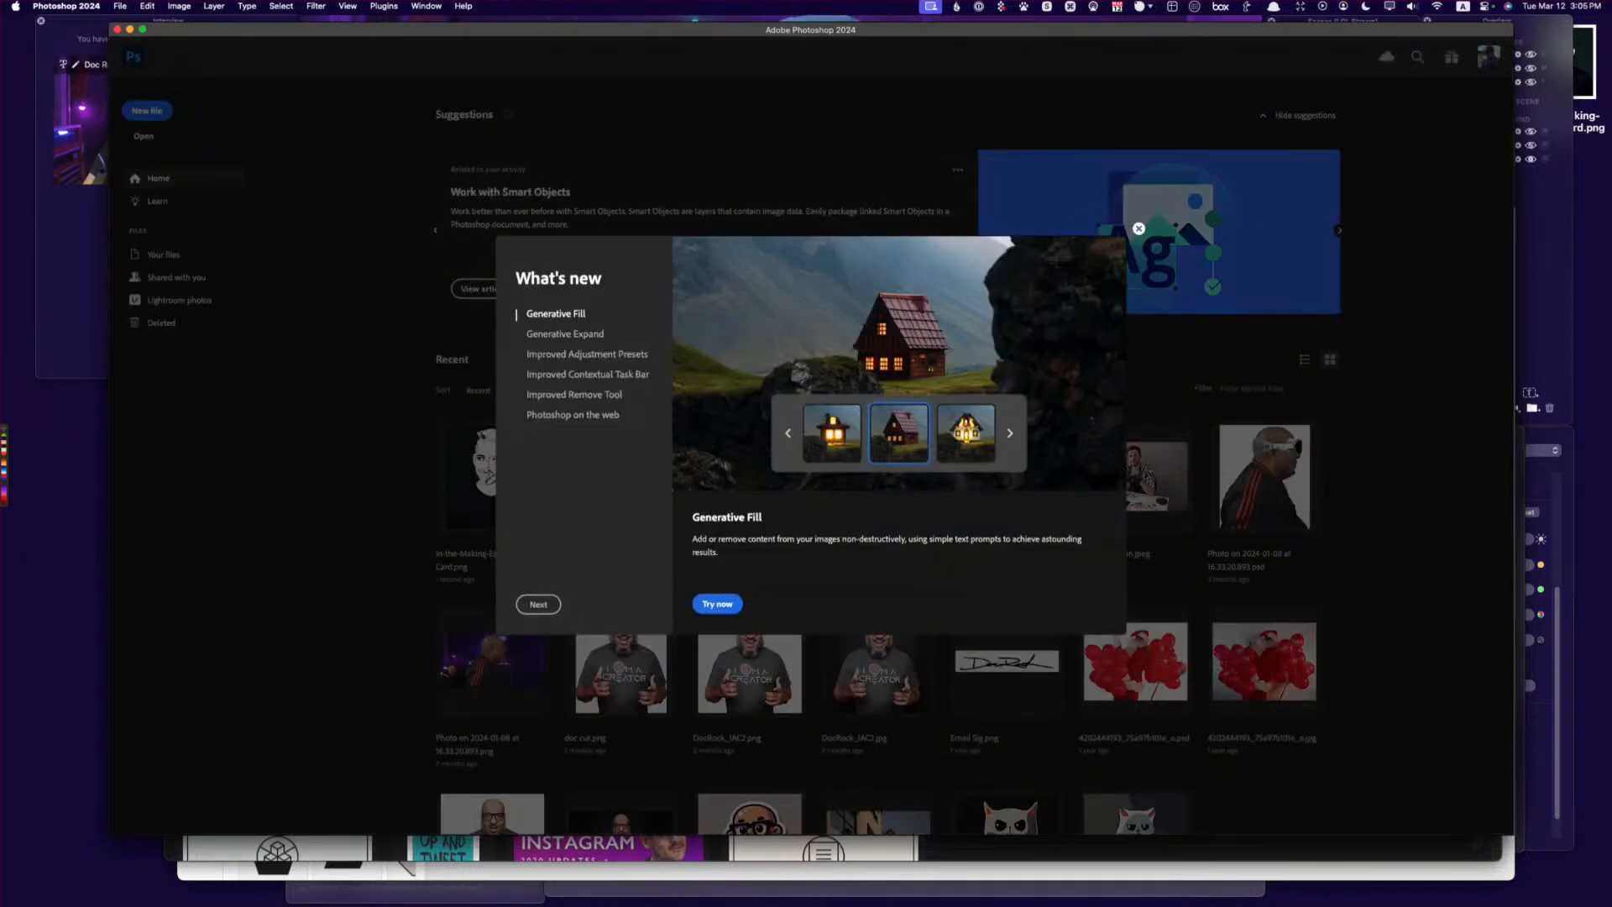
left_click_drag(1585, 74, 1408, 877)
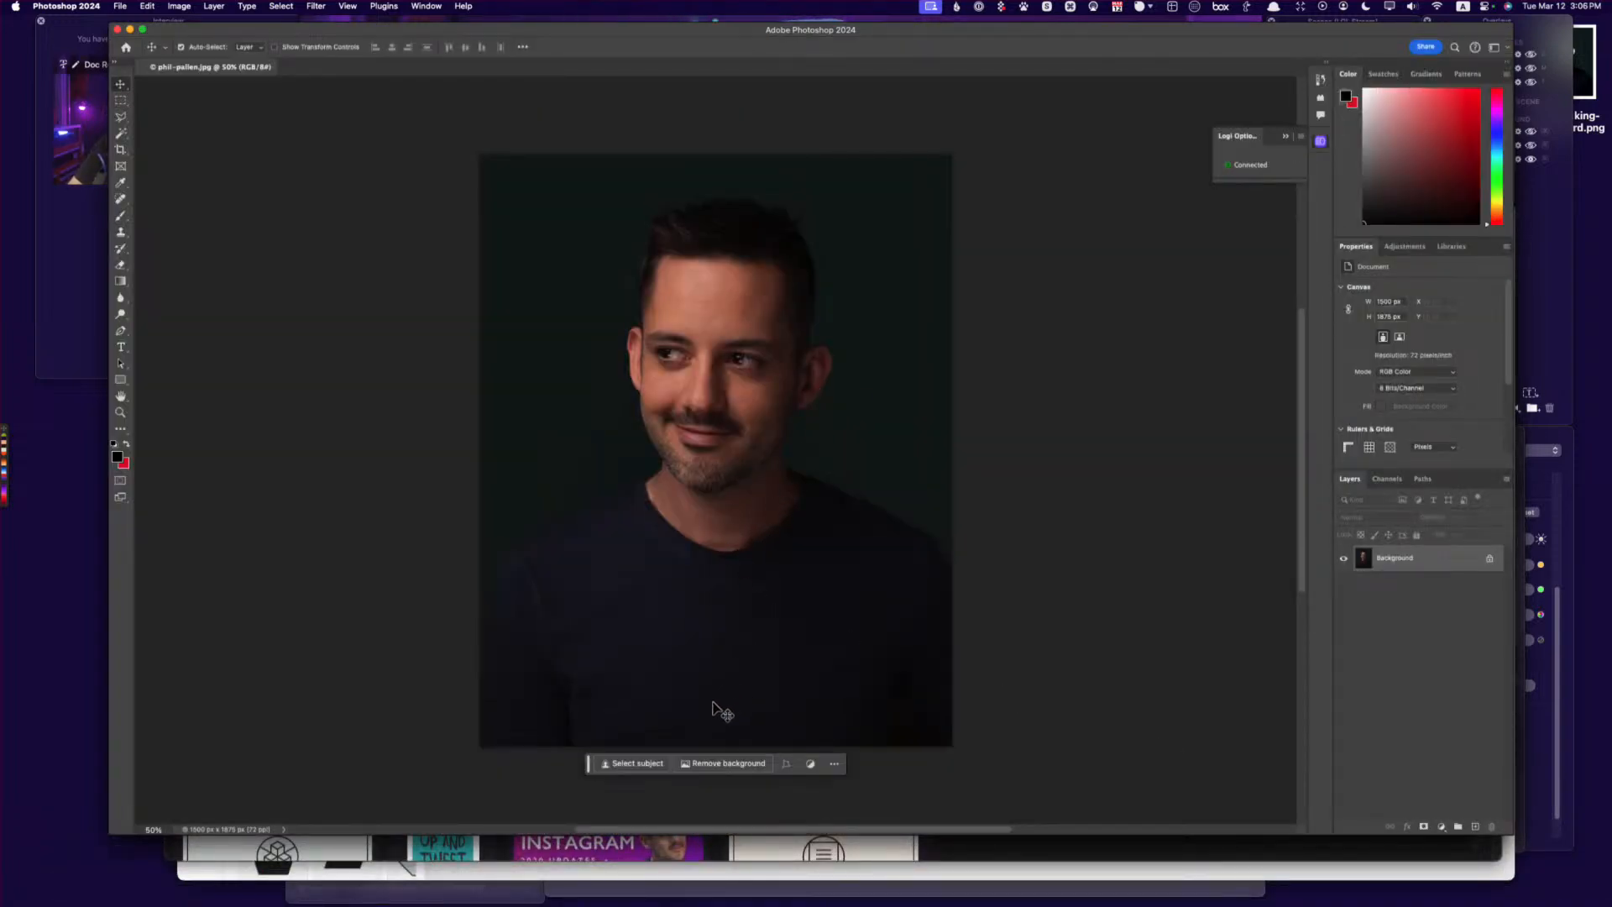
Select the man in the portrait, invert the selection to the background and save it as a new channel named "out".
left_click(628, 764)
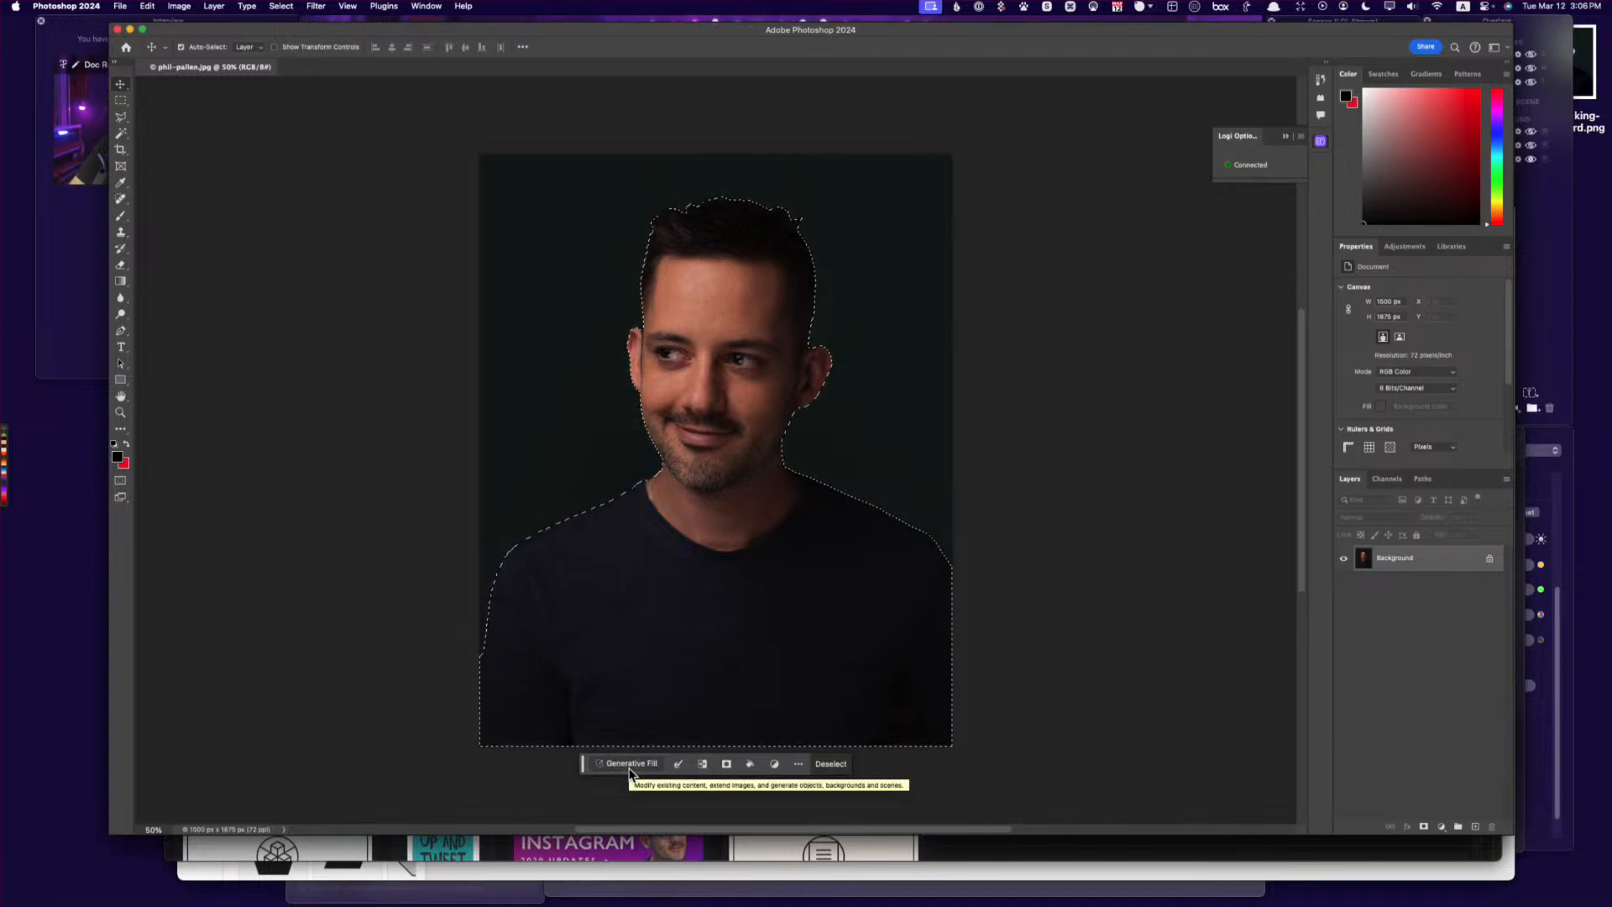
key("super+shift+i")
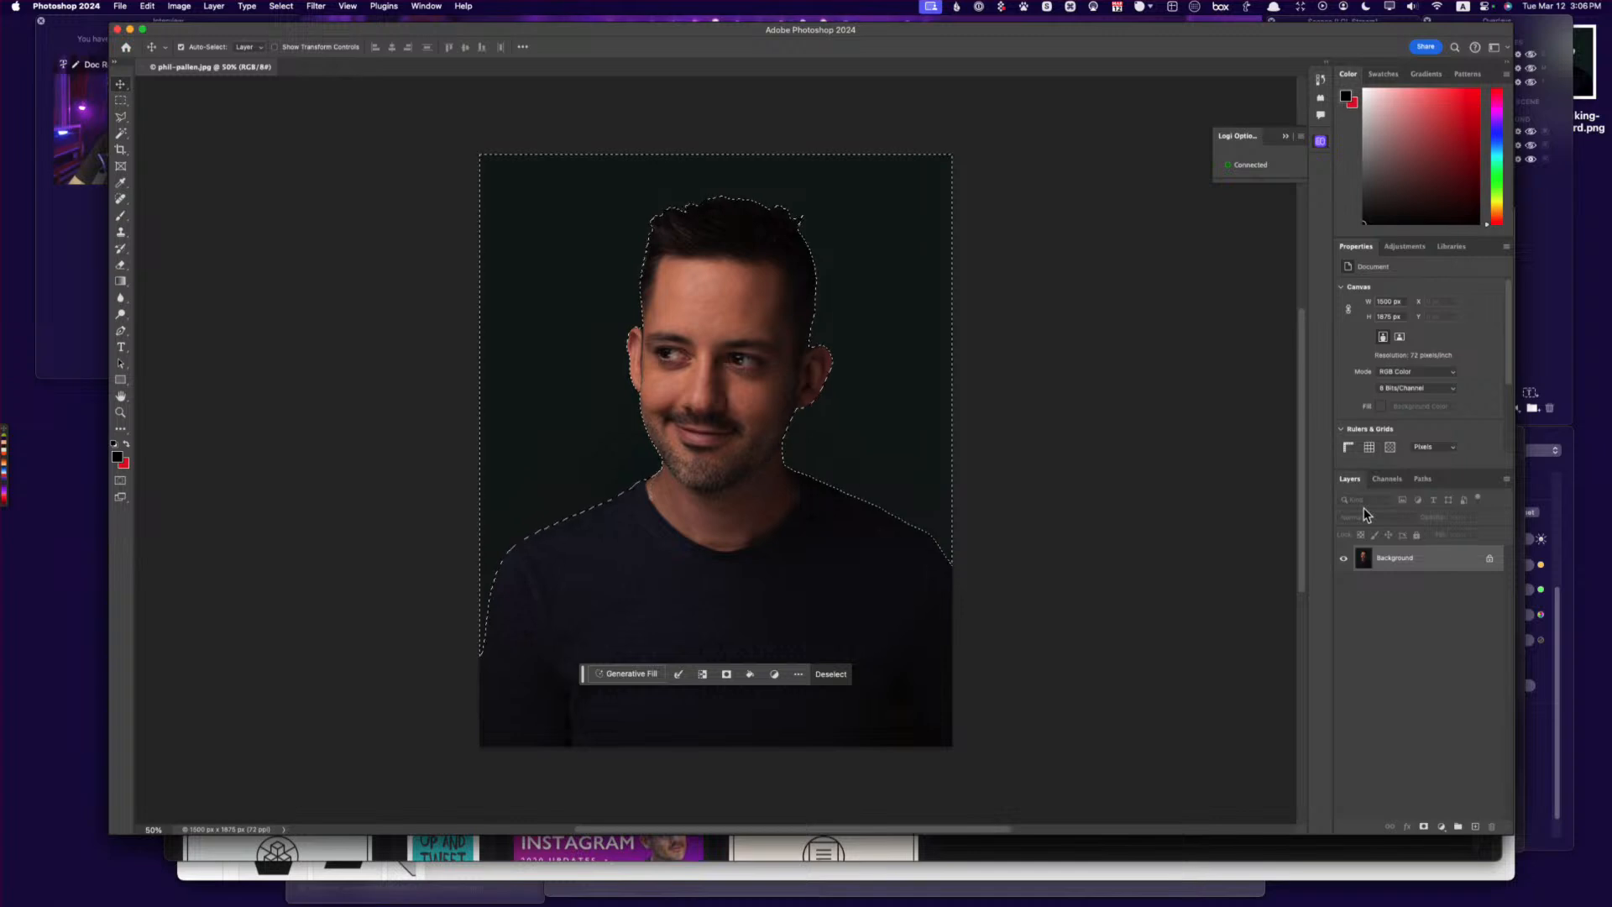
left_click(281, 6)
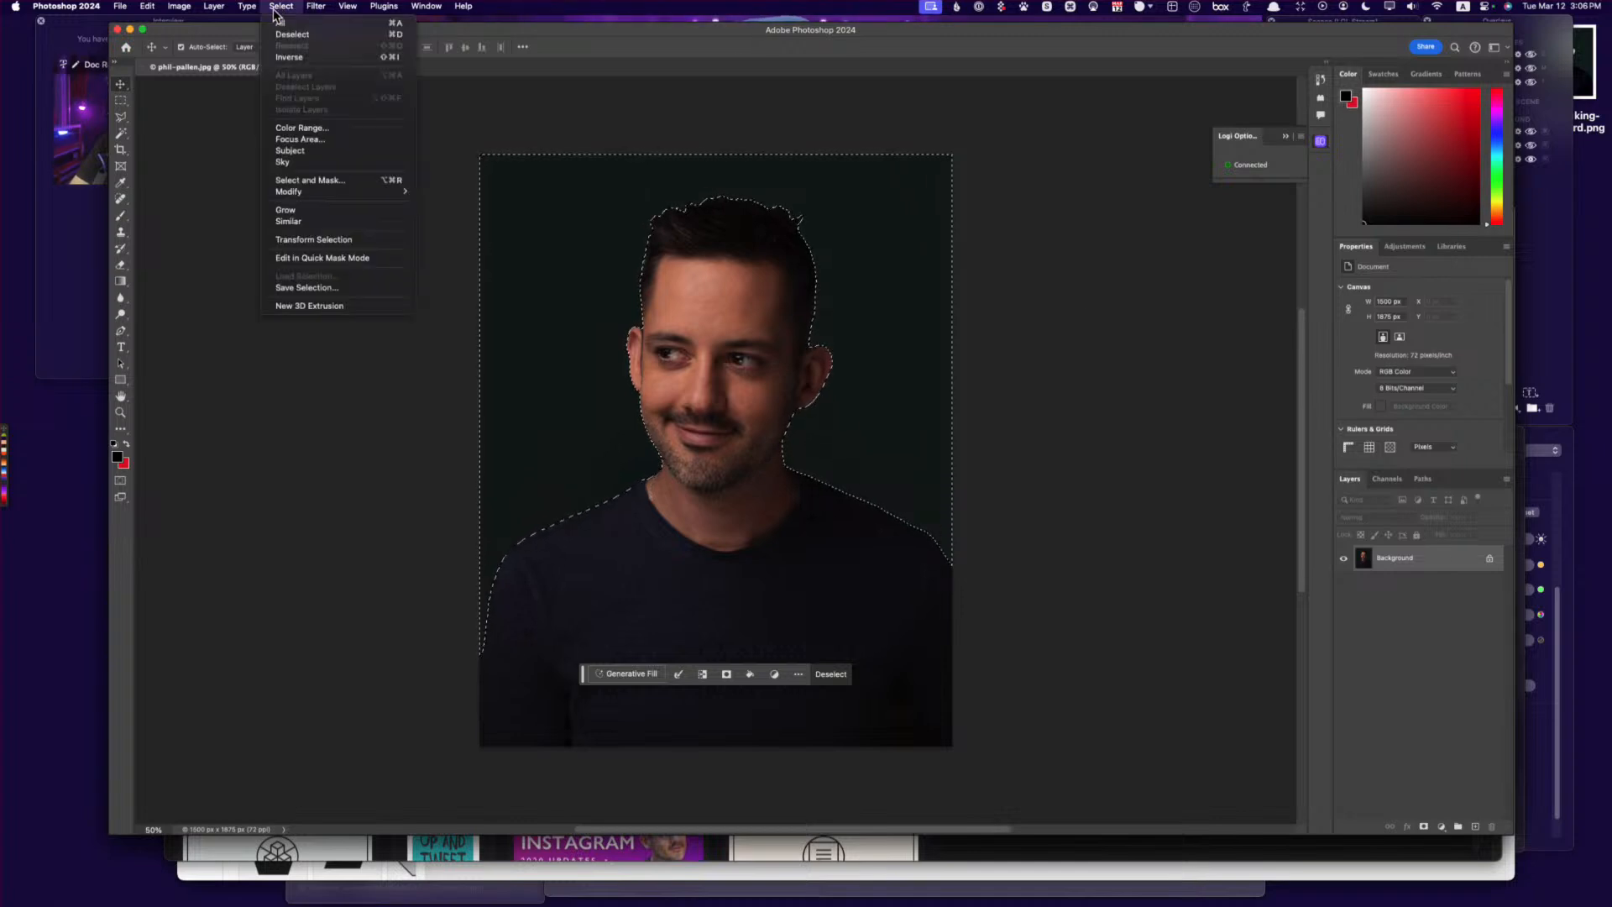
left_click(369, 288)
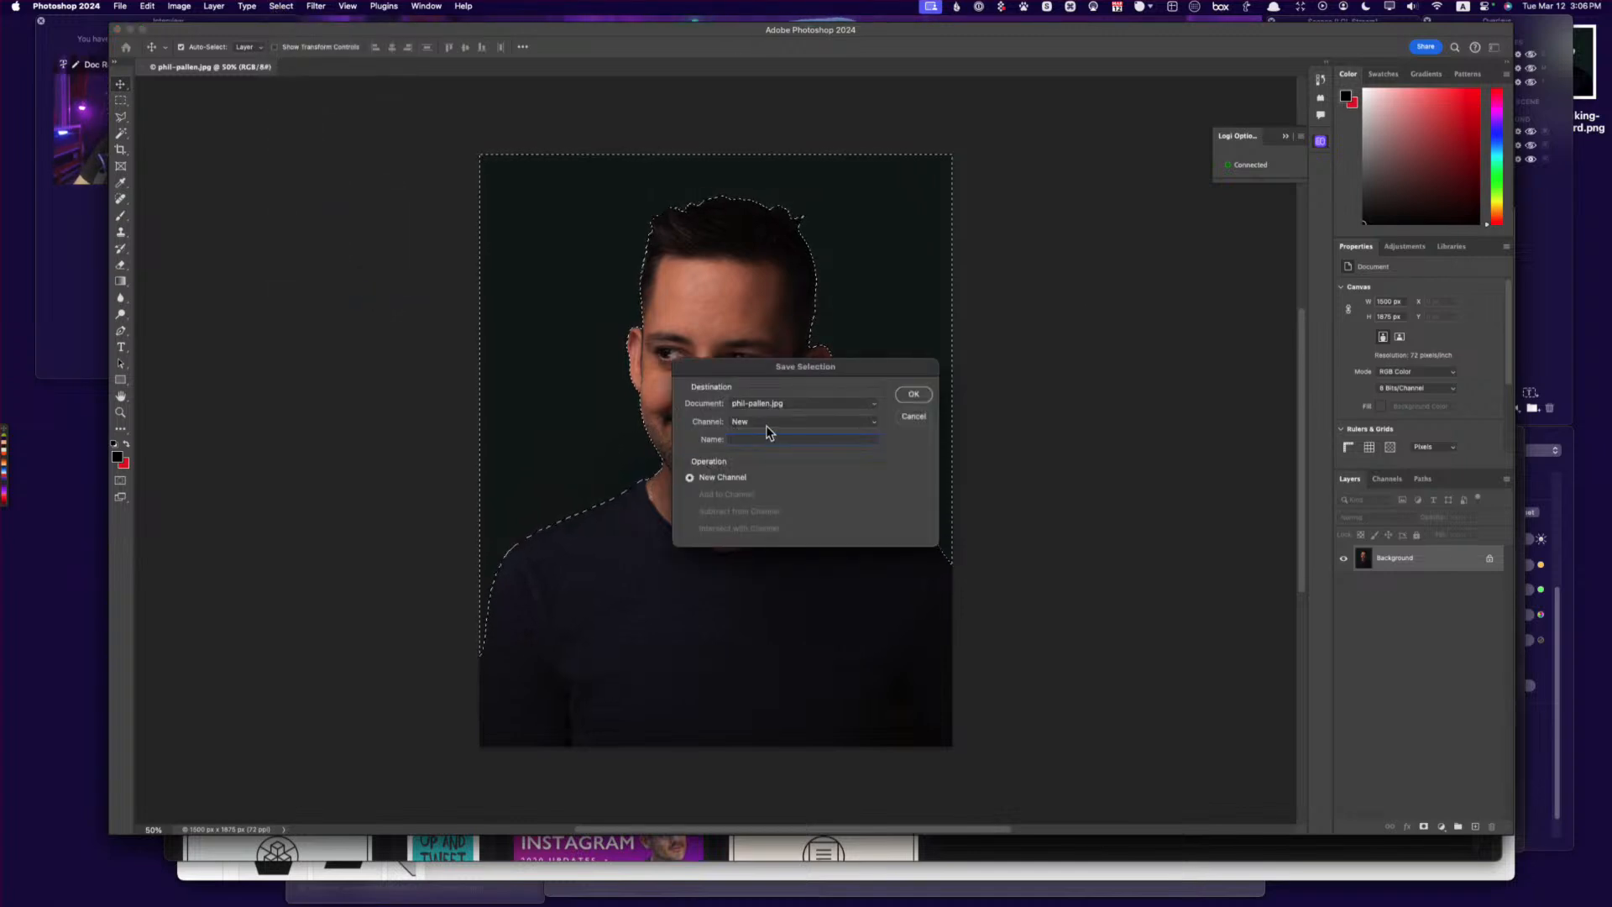
type("out")
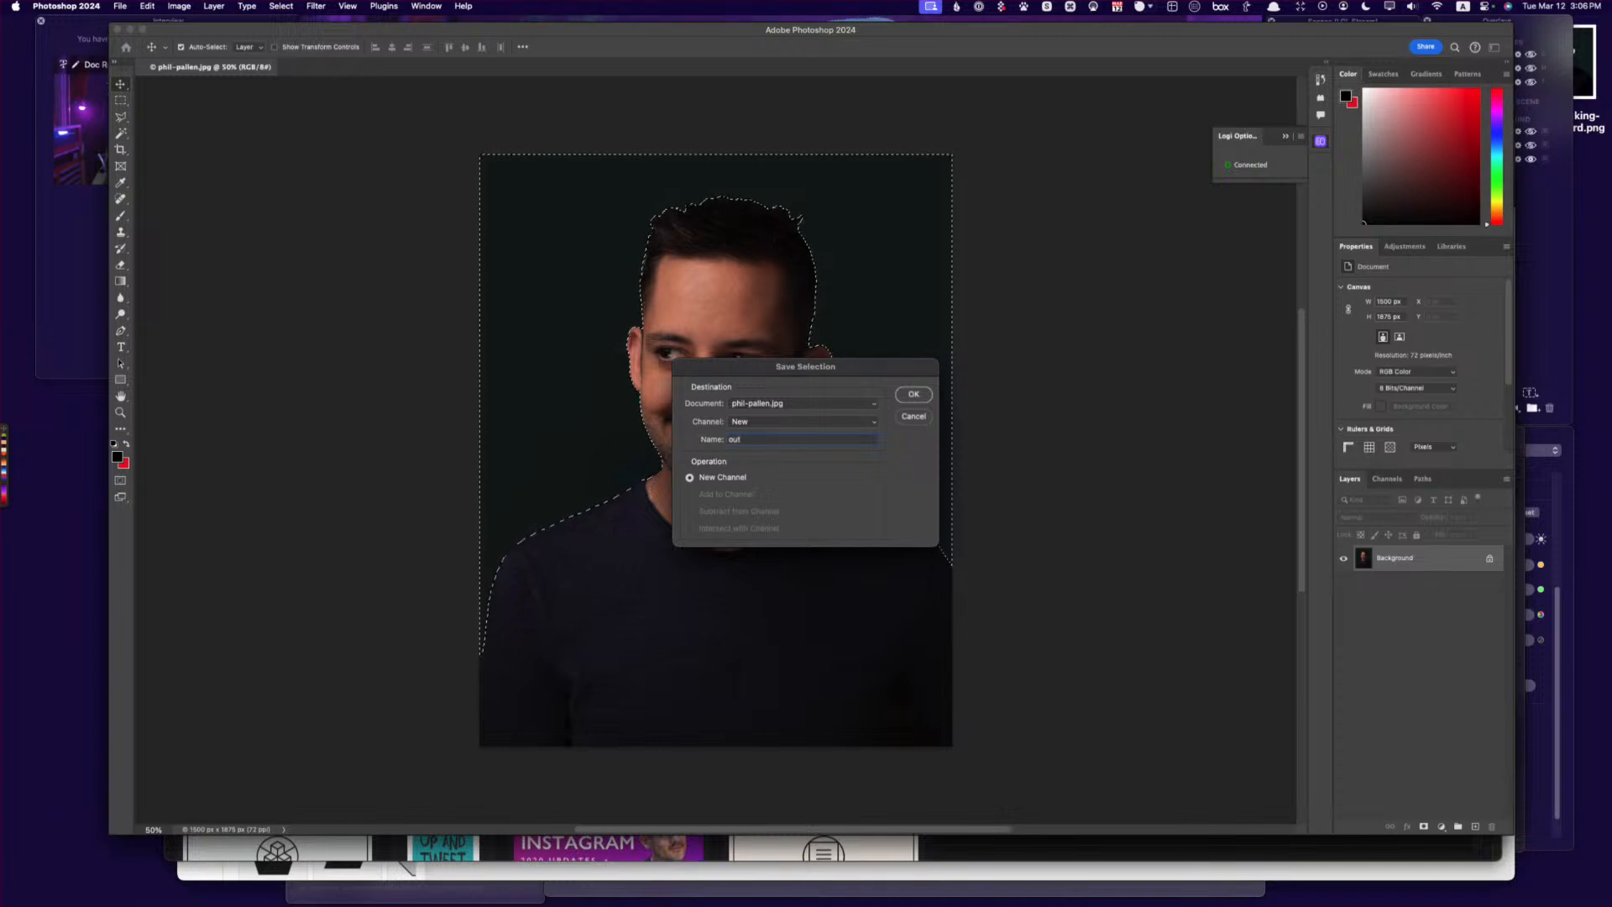
key("Return")
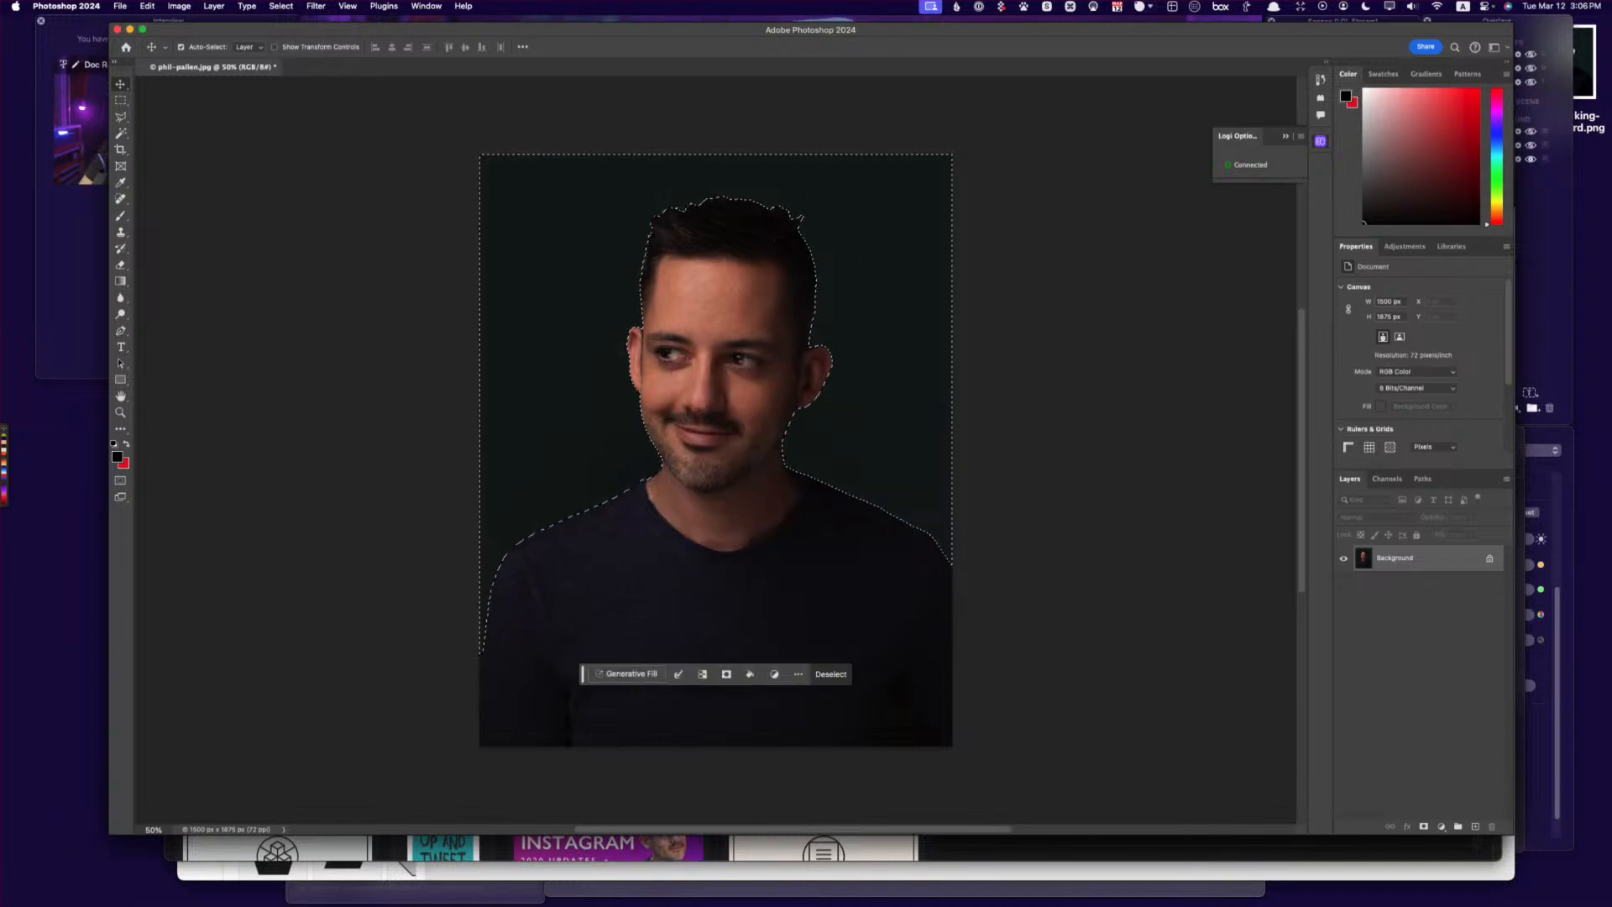
Invert the selection back to the man and save it as a new channel named "in".
key("shift+super+i")
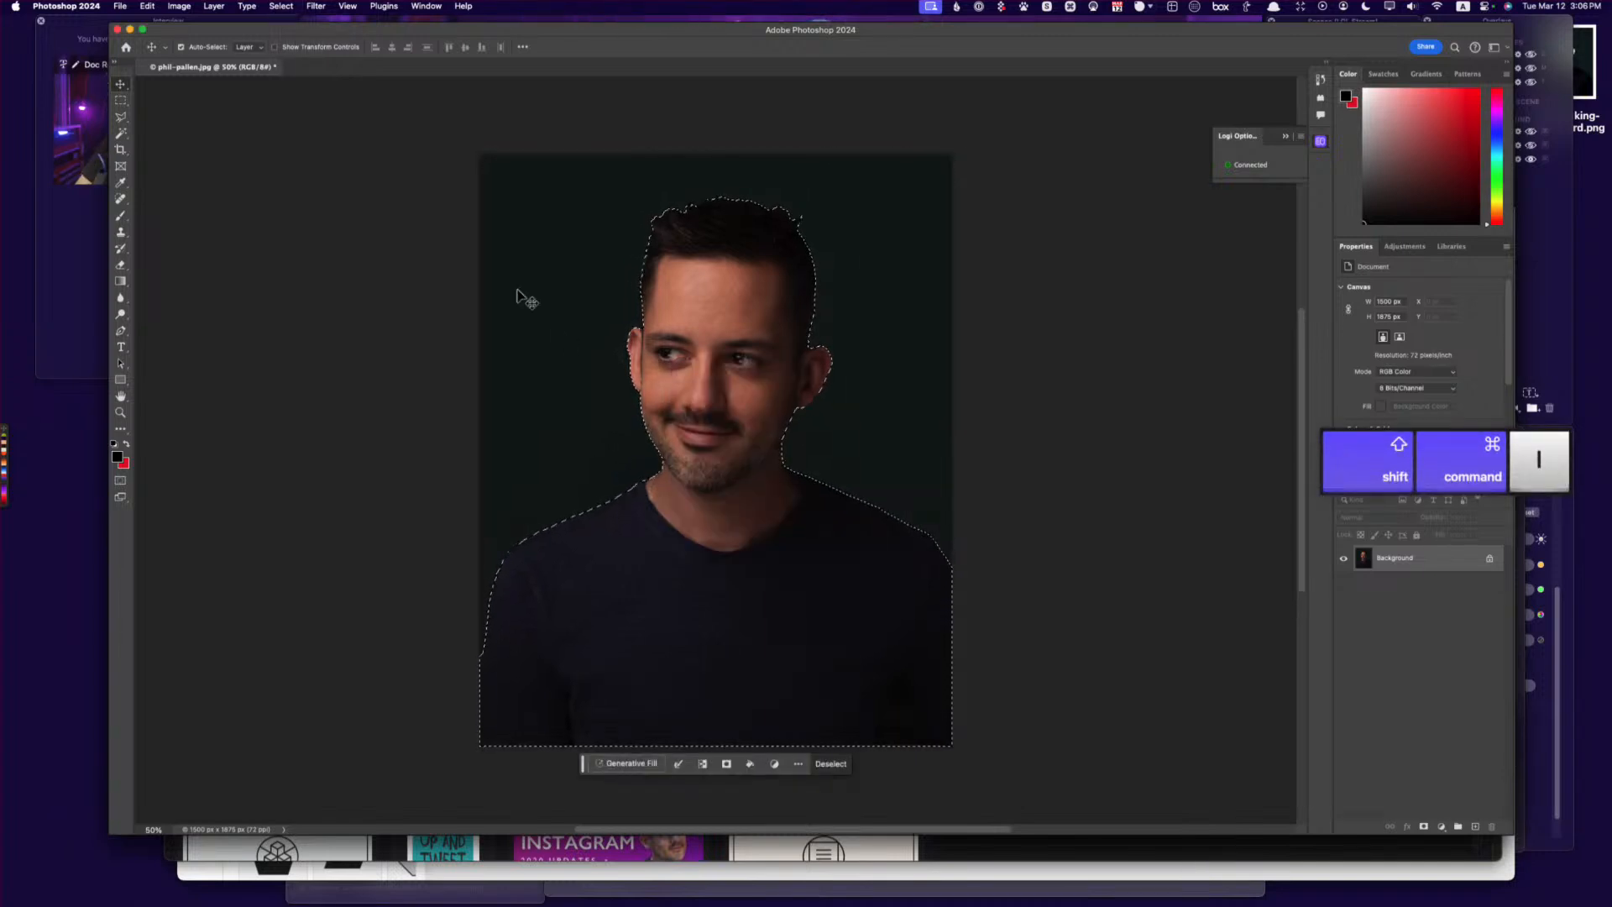
left_click(281, 7)
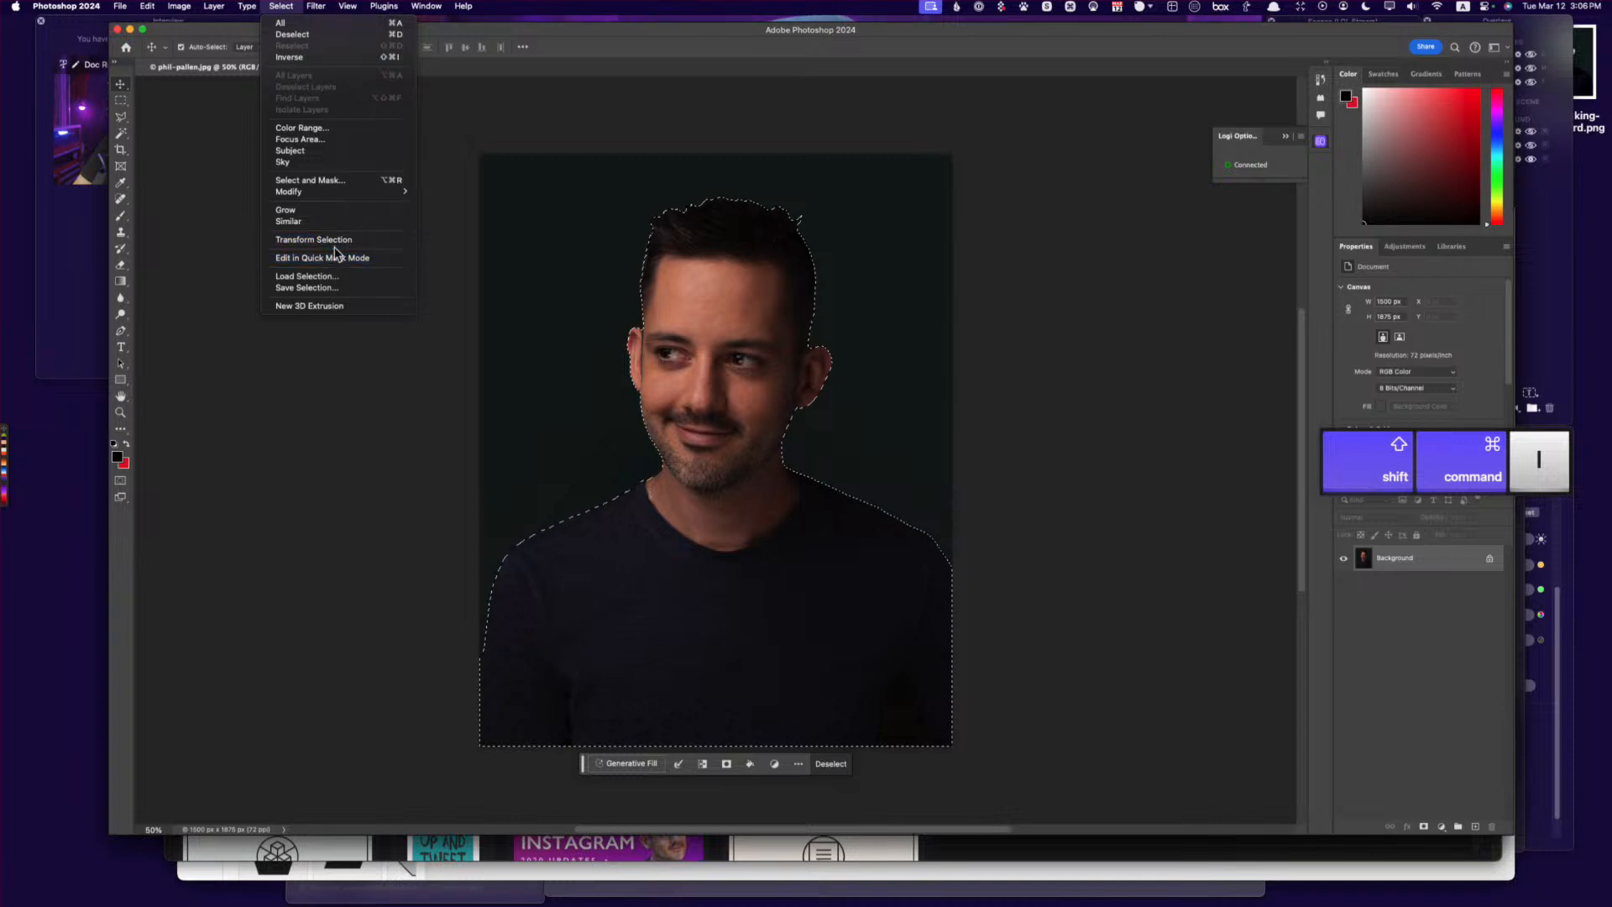
left_click(346, 289)
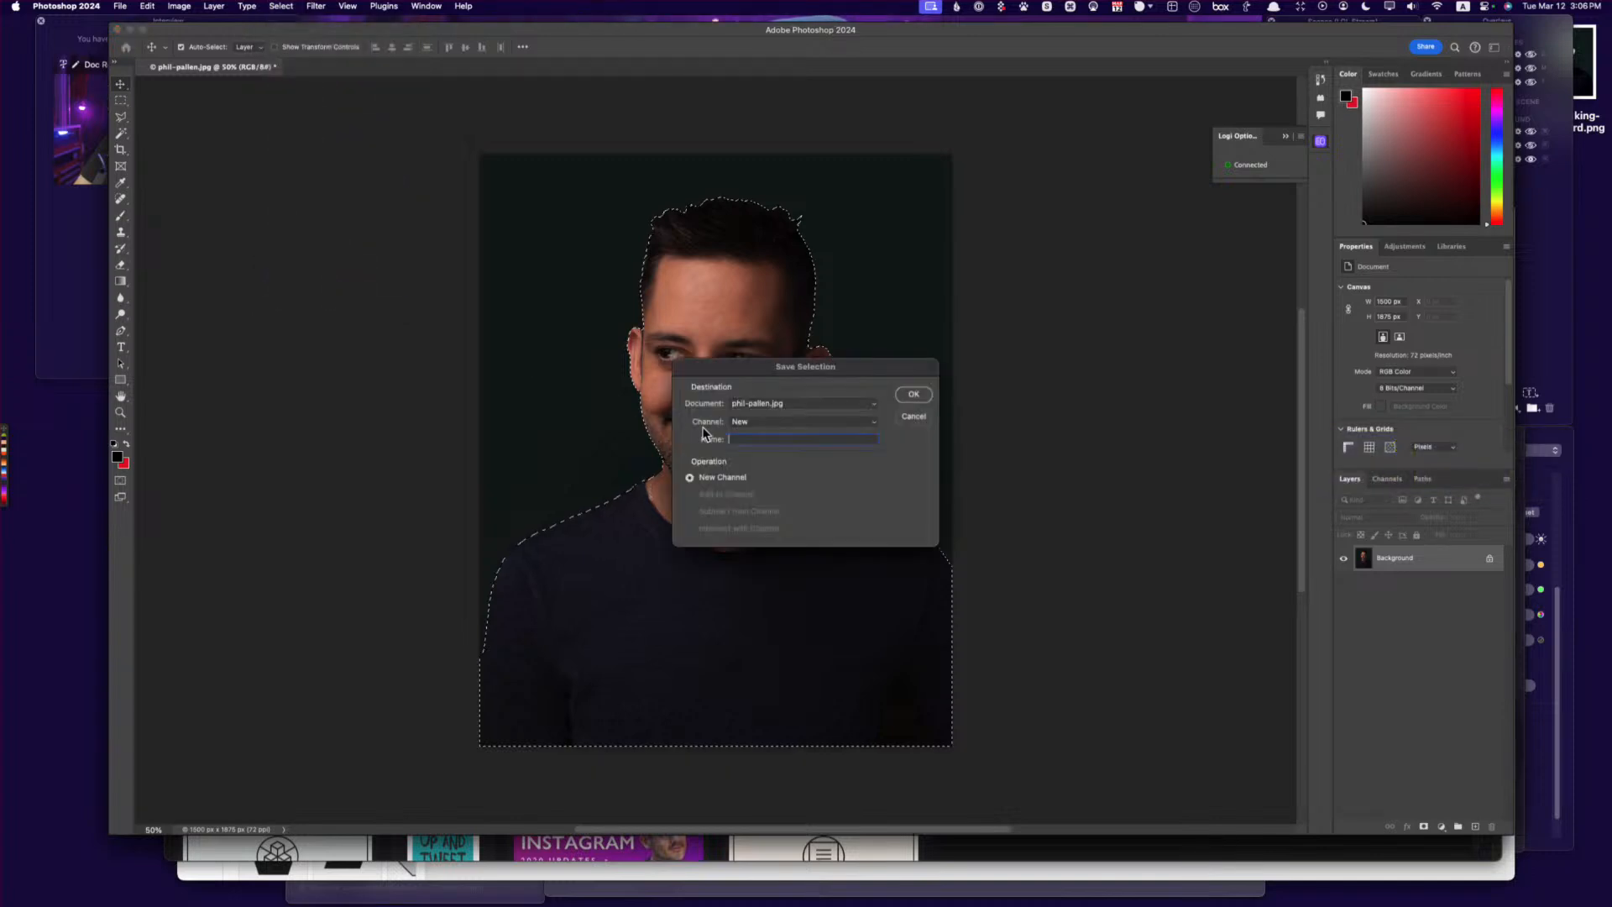
type("ini")
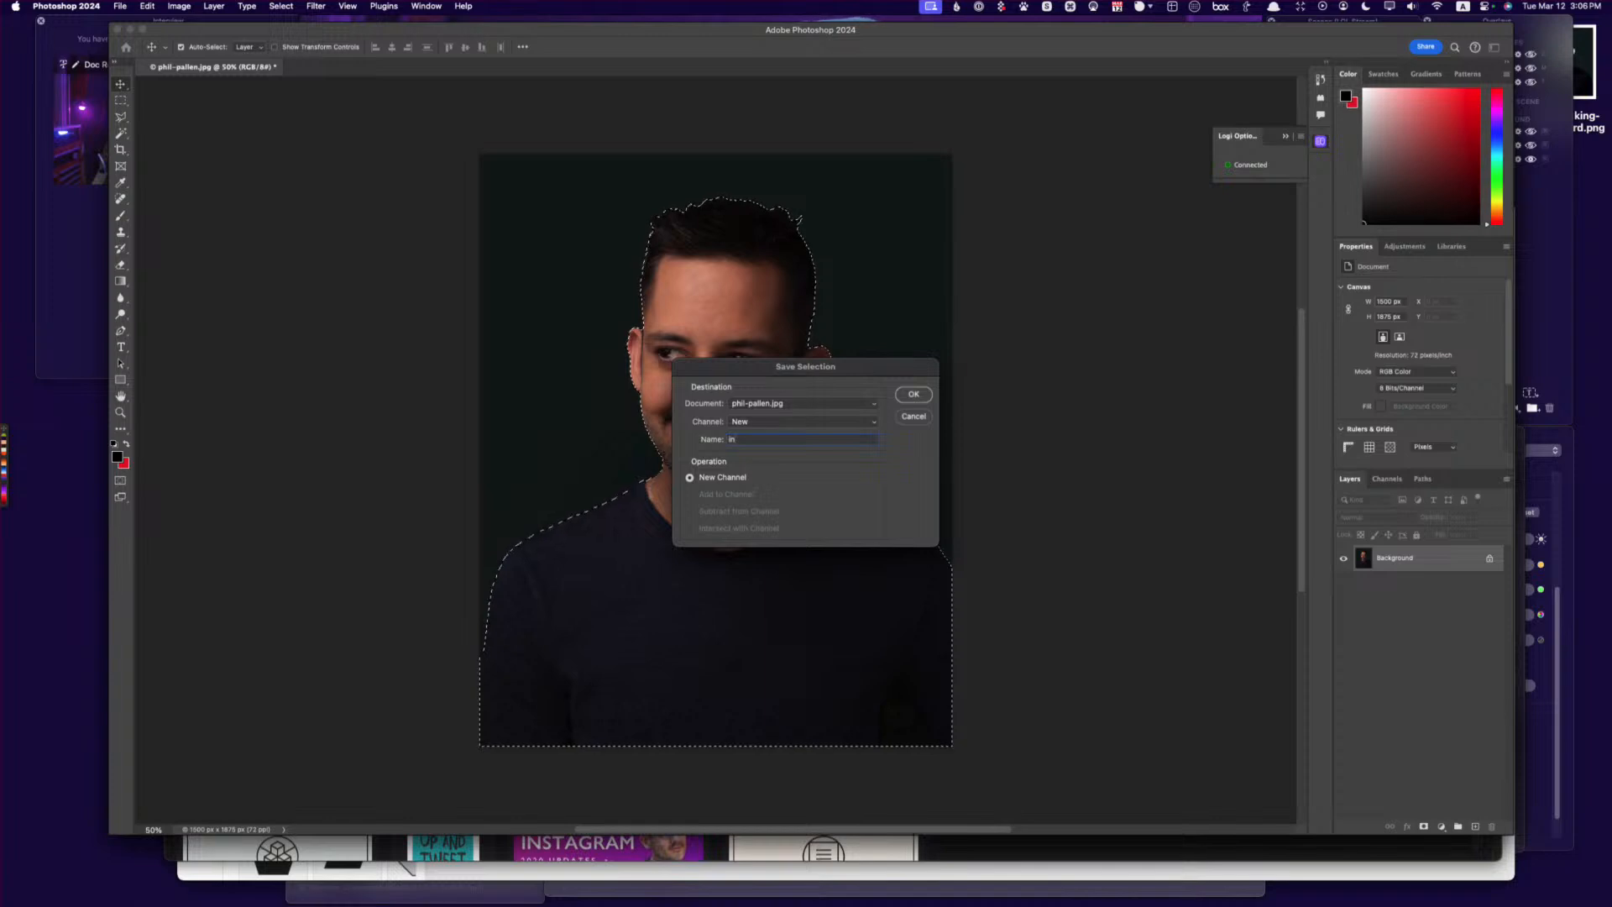
key("Return")
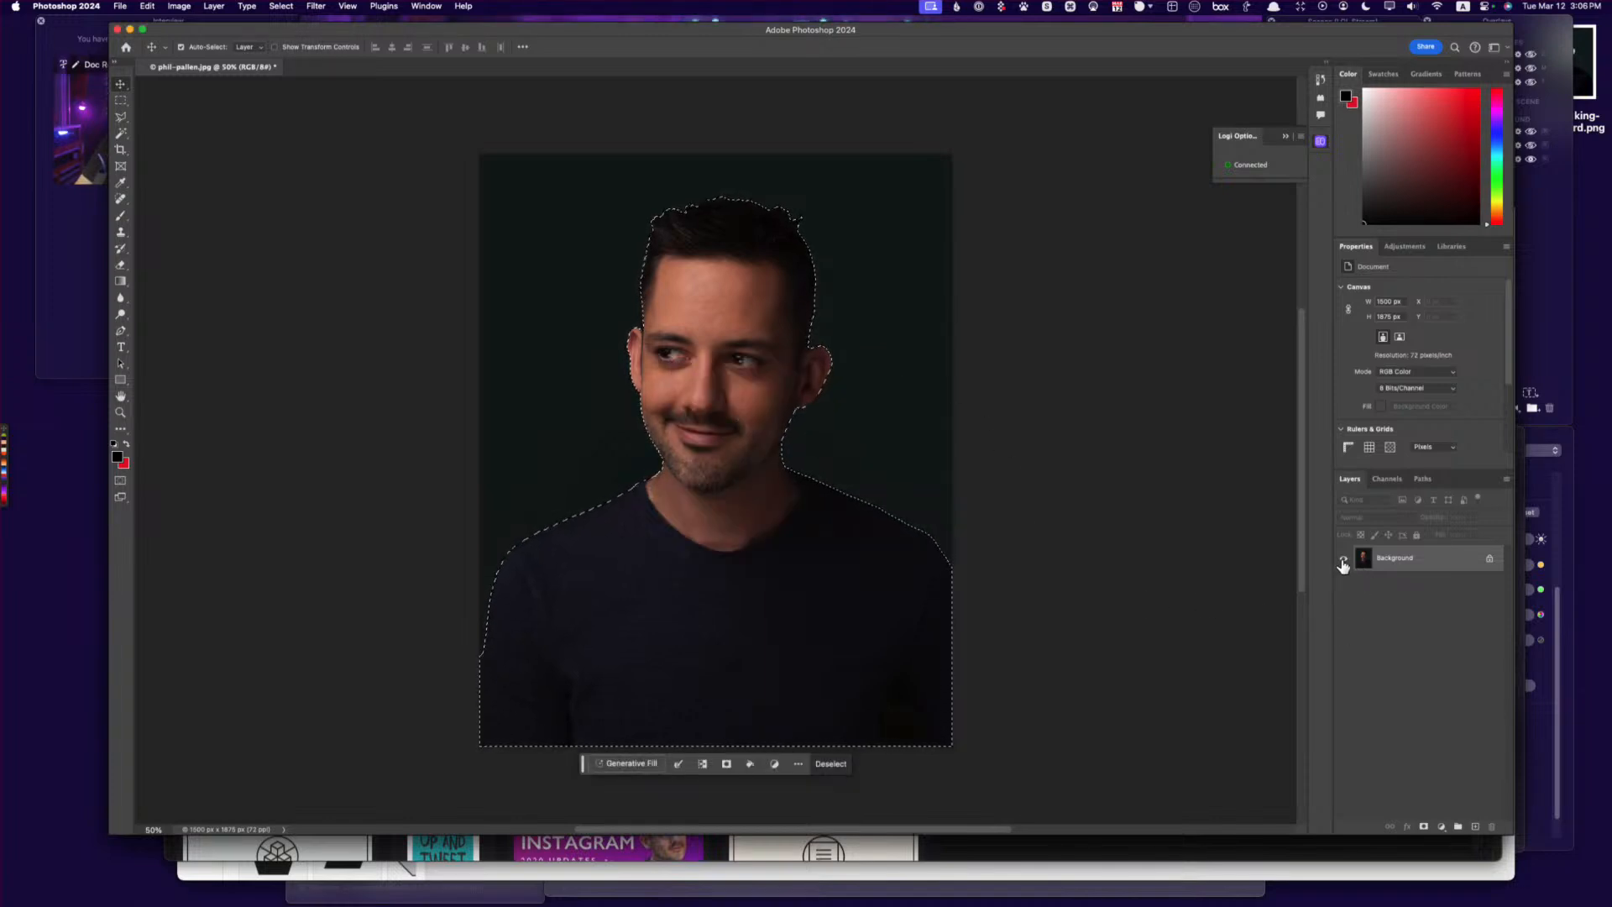
Convert the locked background into a regular layer, add an empty layer above it and hide the portrait layer.
double_click(1435, 558)
left_click(933, 438)
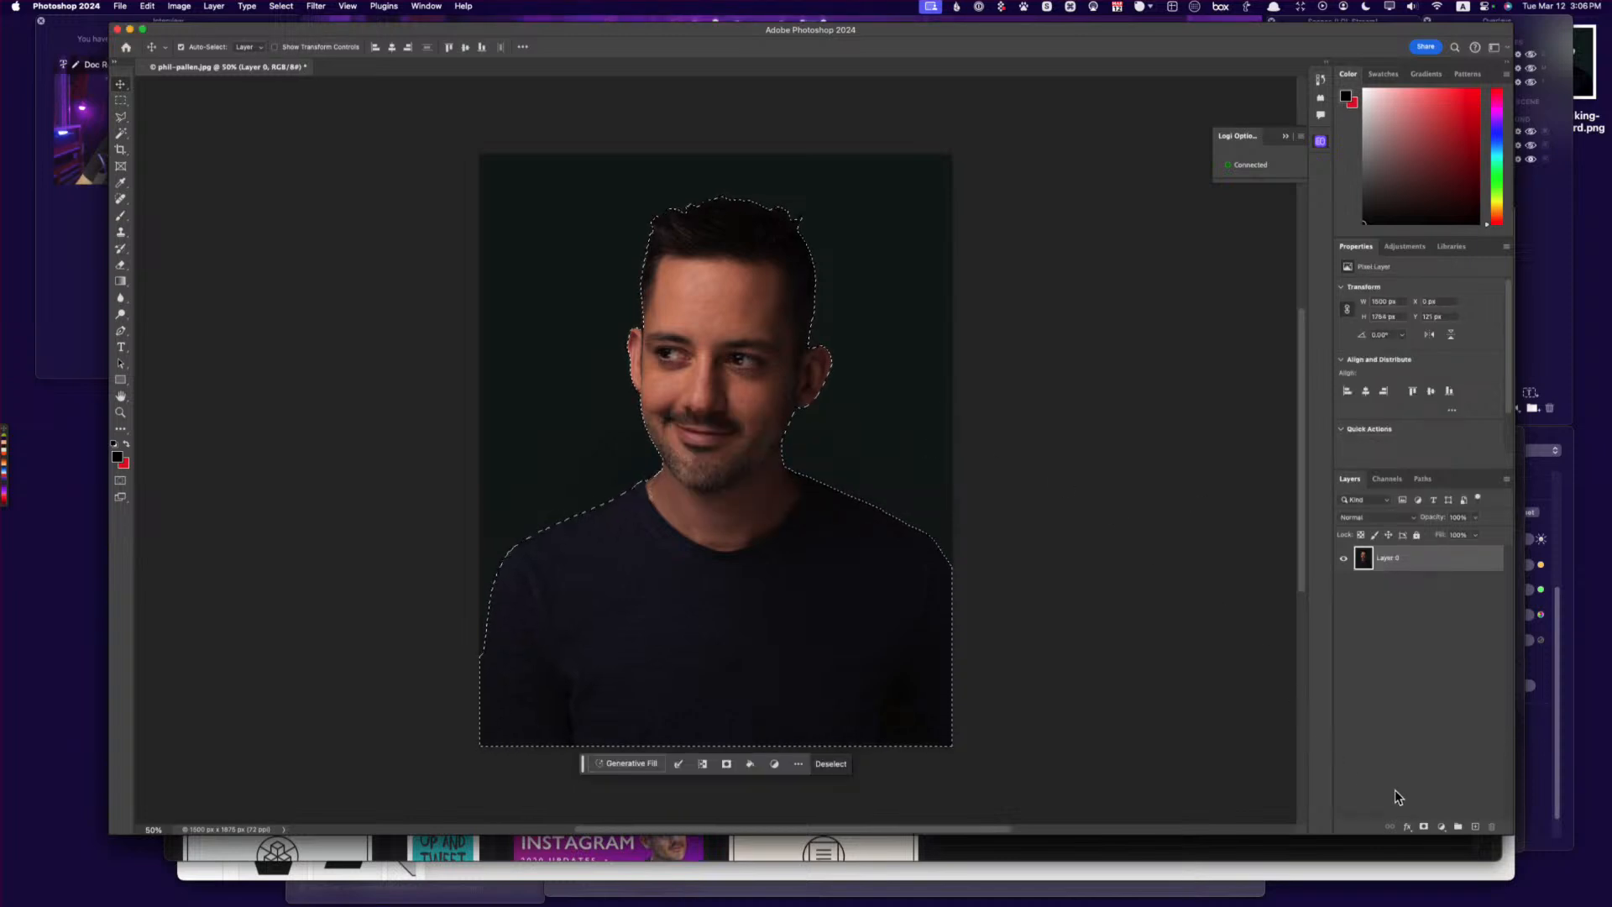
left_click(1475, 827)
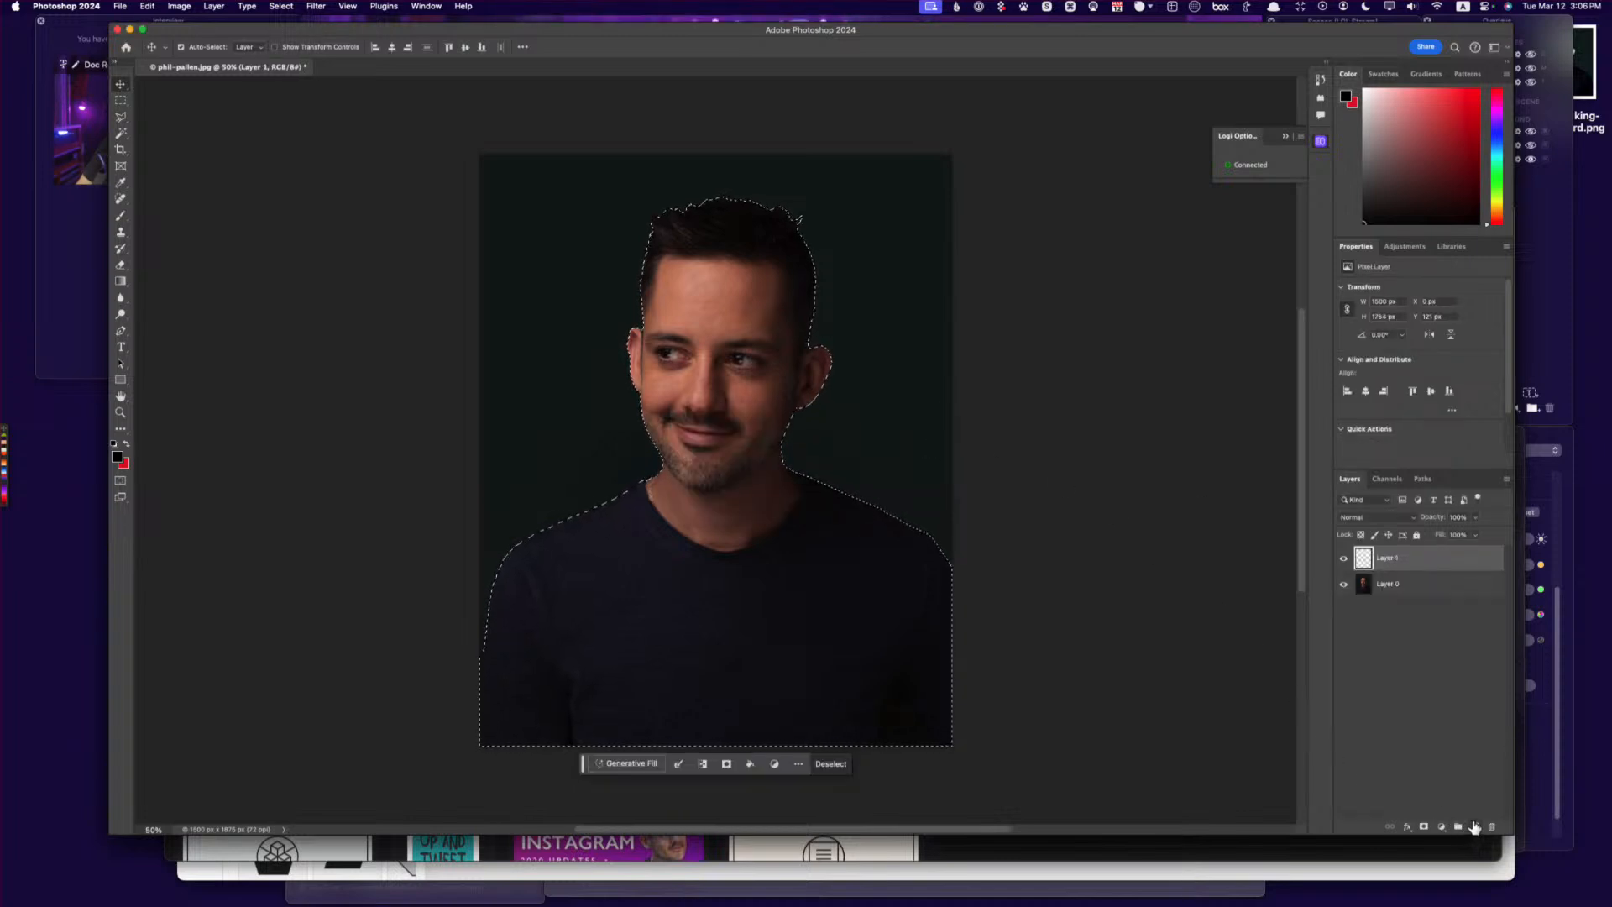
left_click(1345, 584)
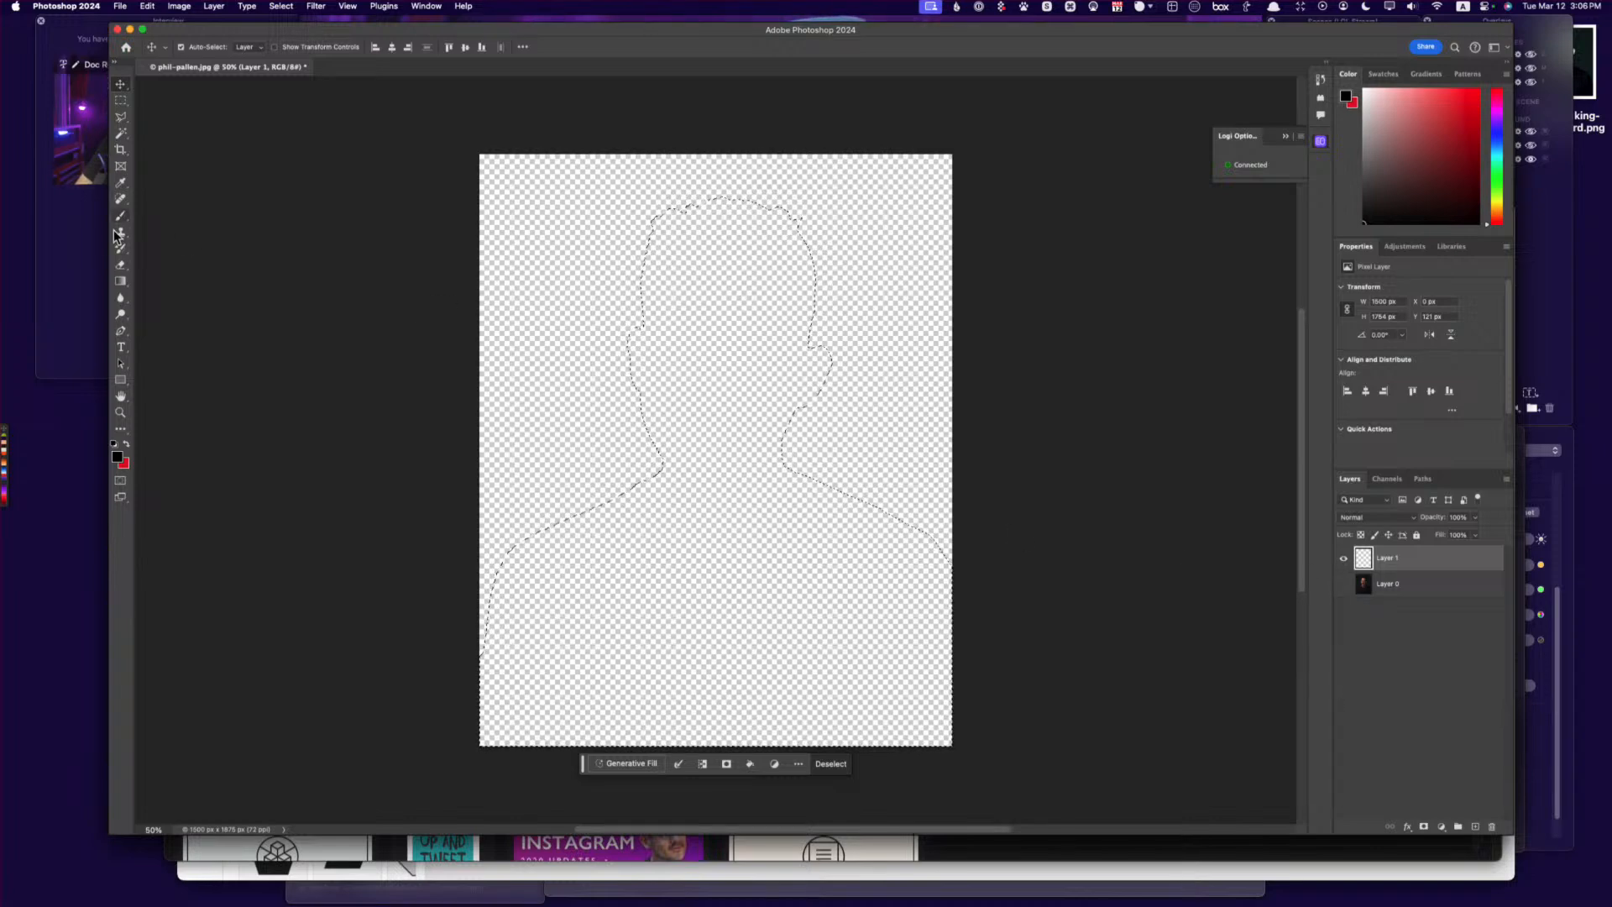
With the Gradient tool, enlarge the preset list and look through the Basics and Iridescent gradient groups.
left_click(121, 284)
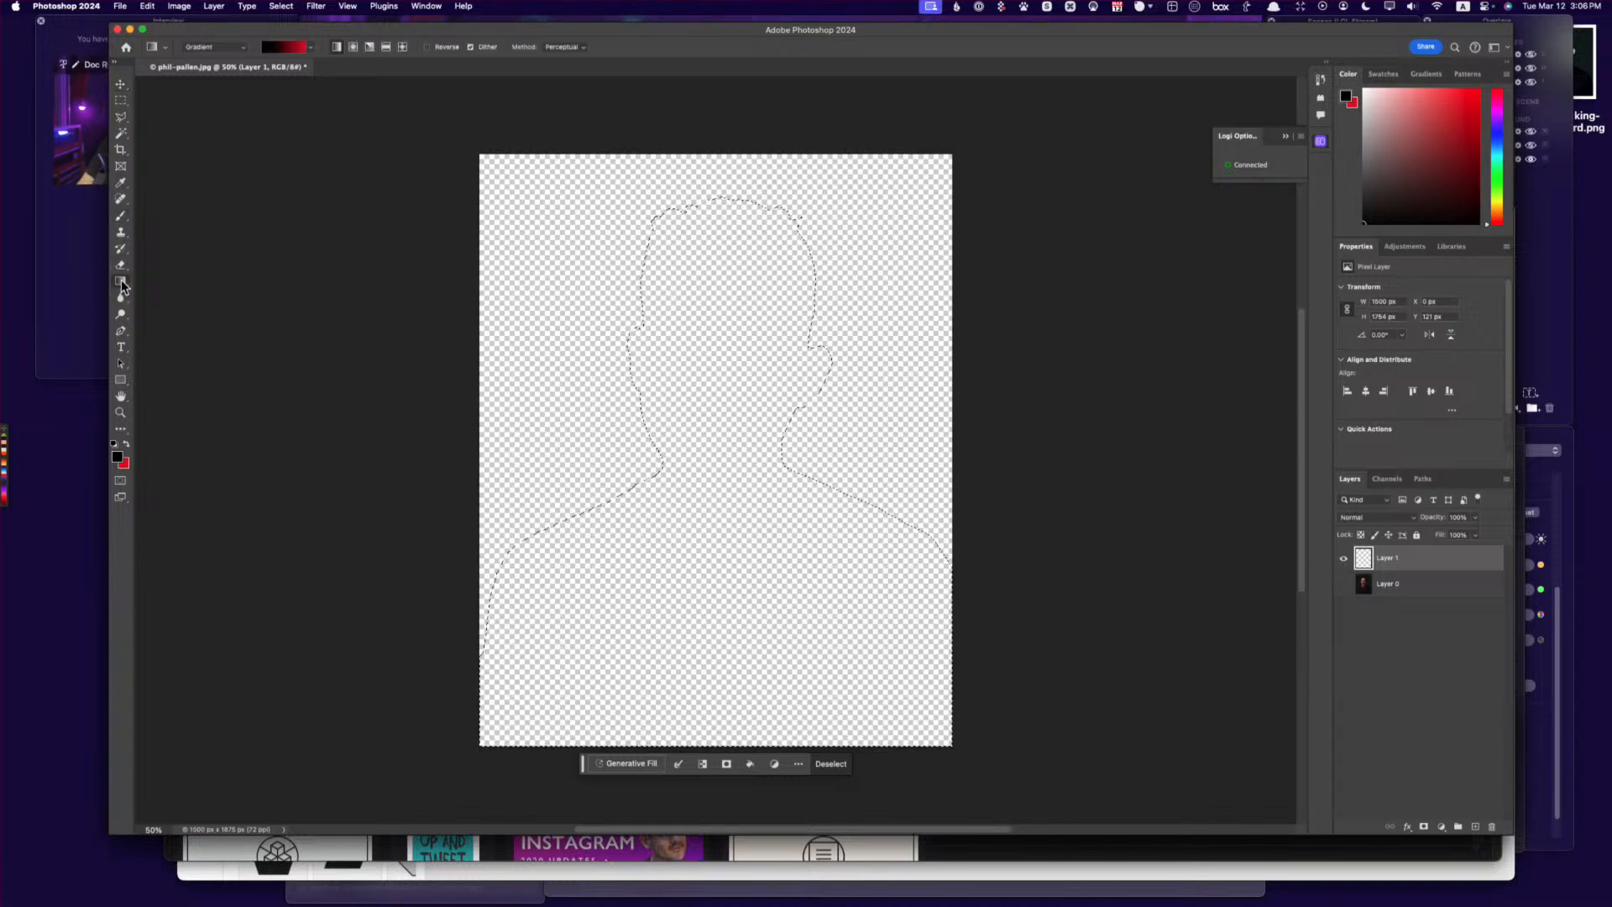
left_click(311, 48)
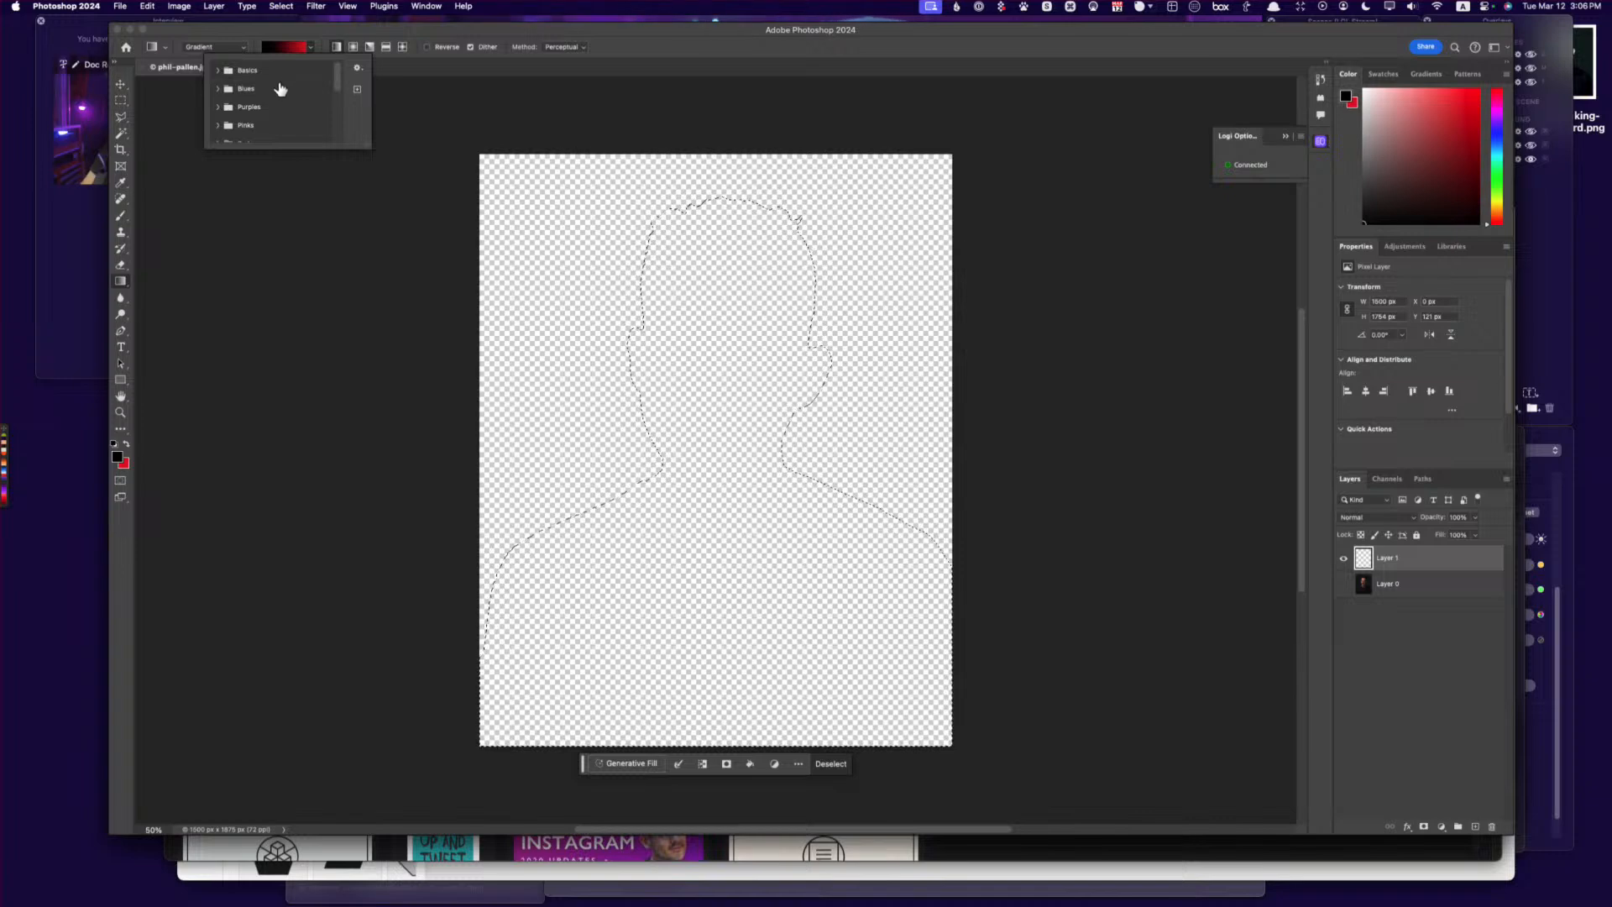
left_click_drag(366, 151, 403, 368)
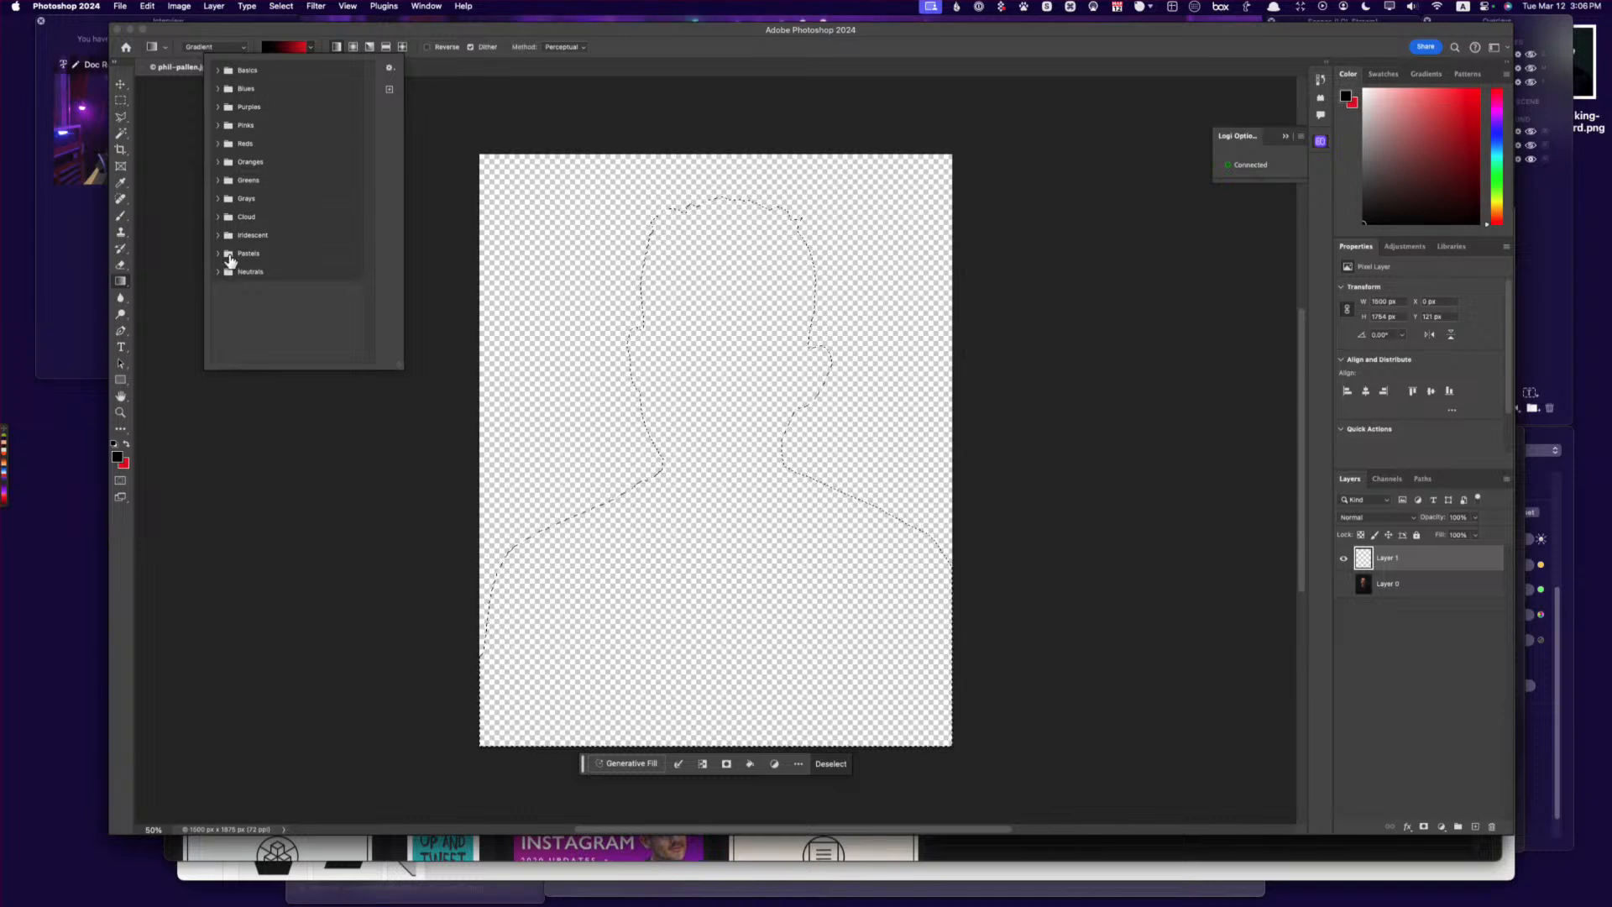
left_click(219, 71)
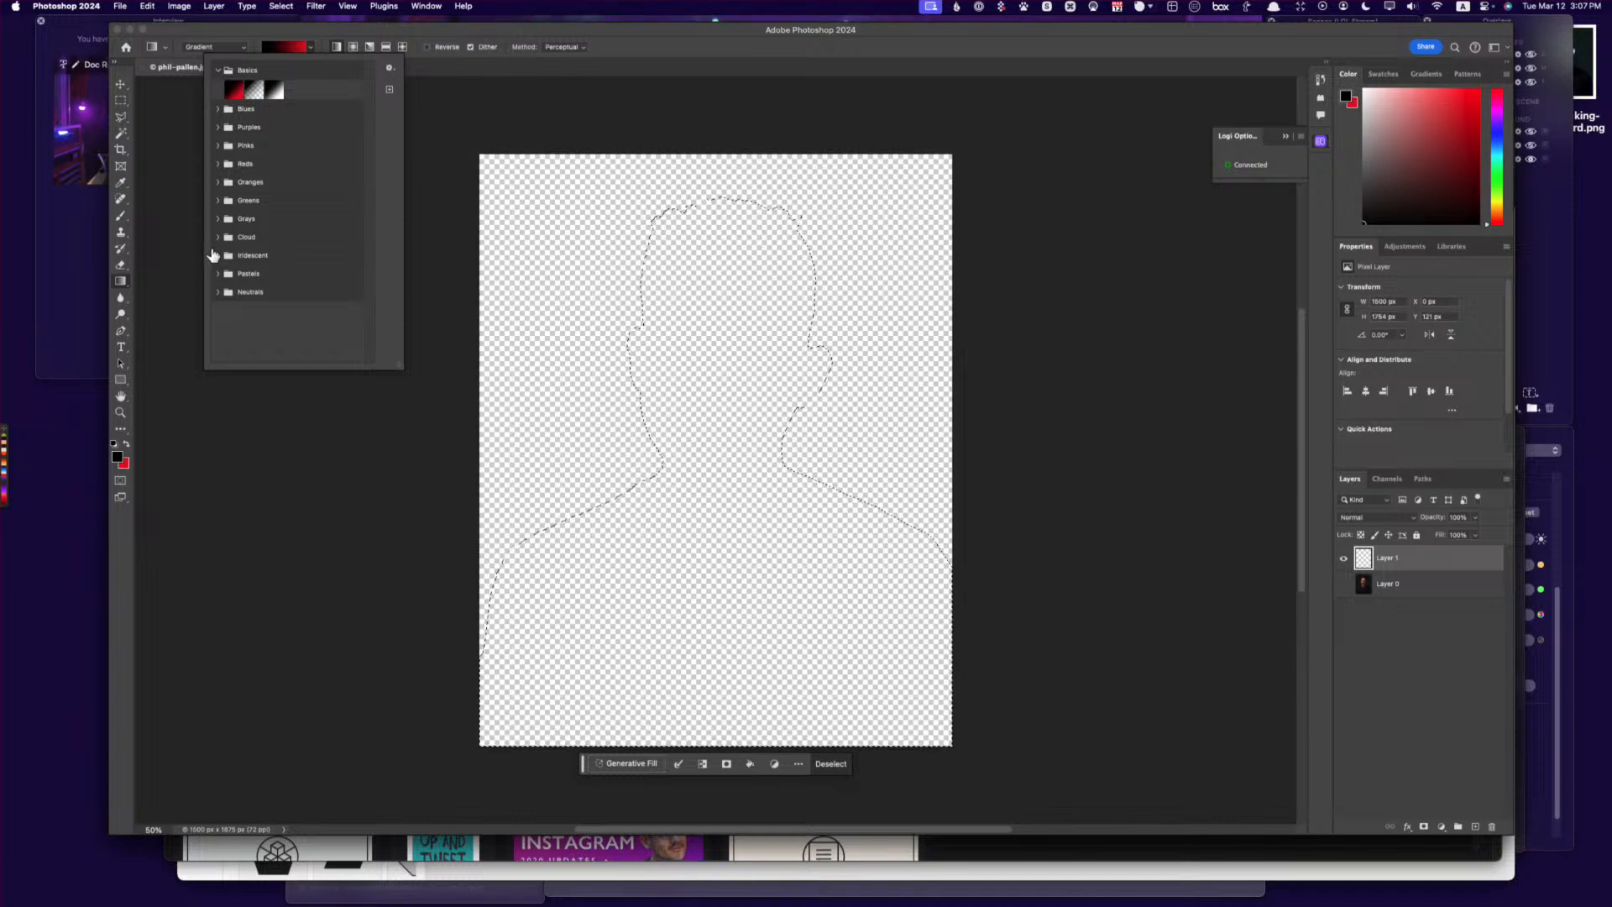
left_click(216, 255)
scroll(292, 271, "down", 1)
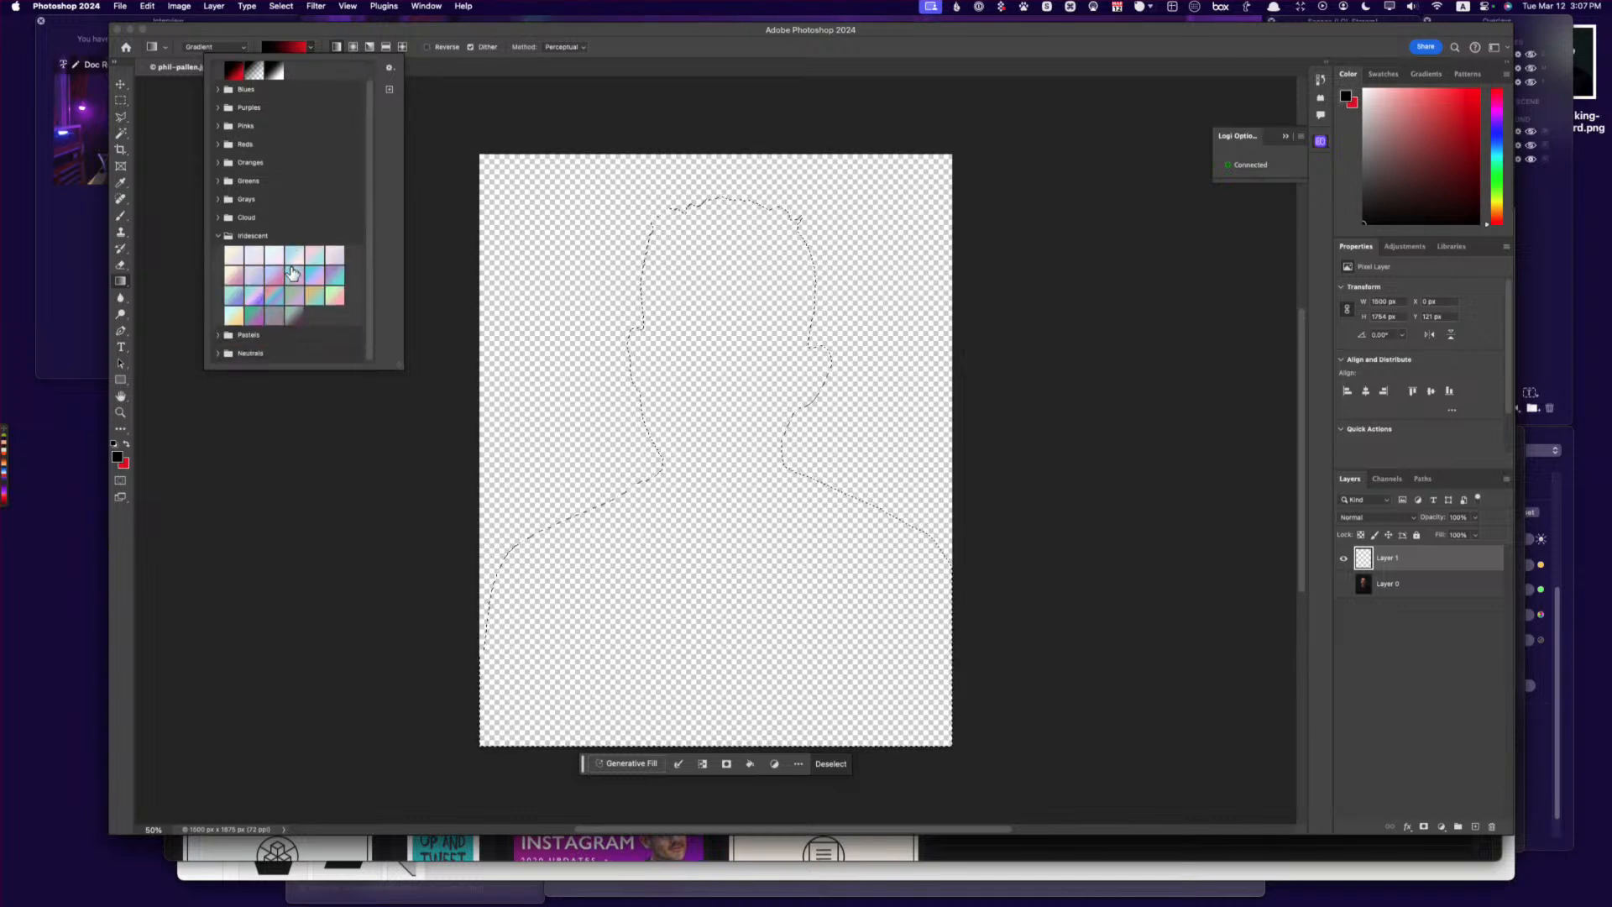
scroll(293, 271, "up", 1)
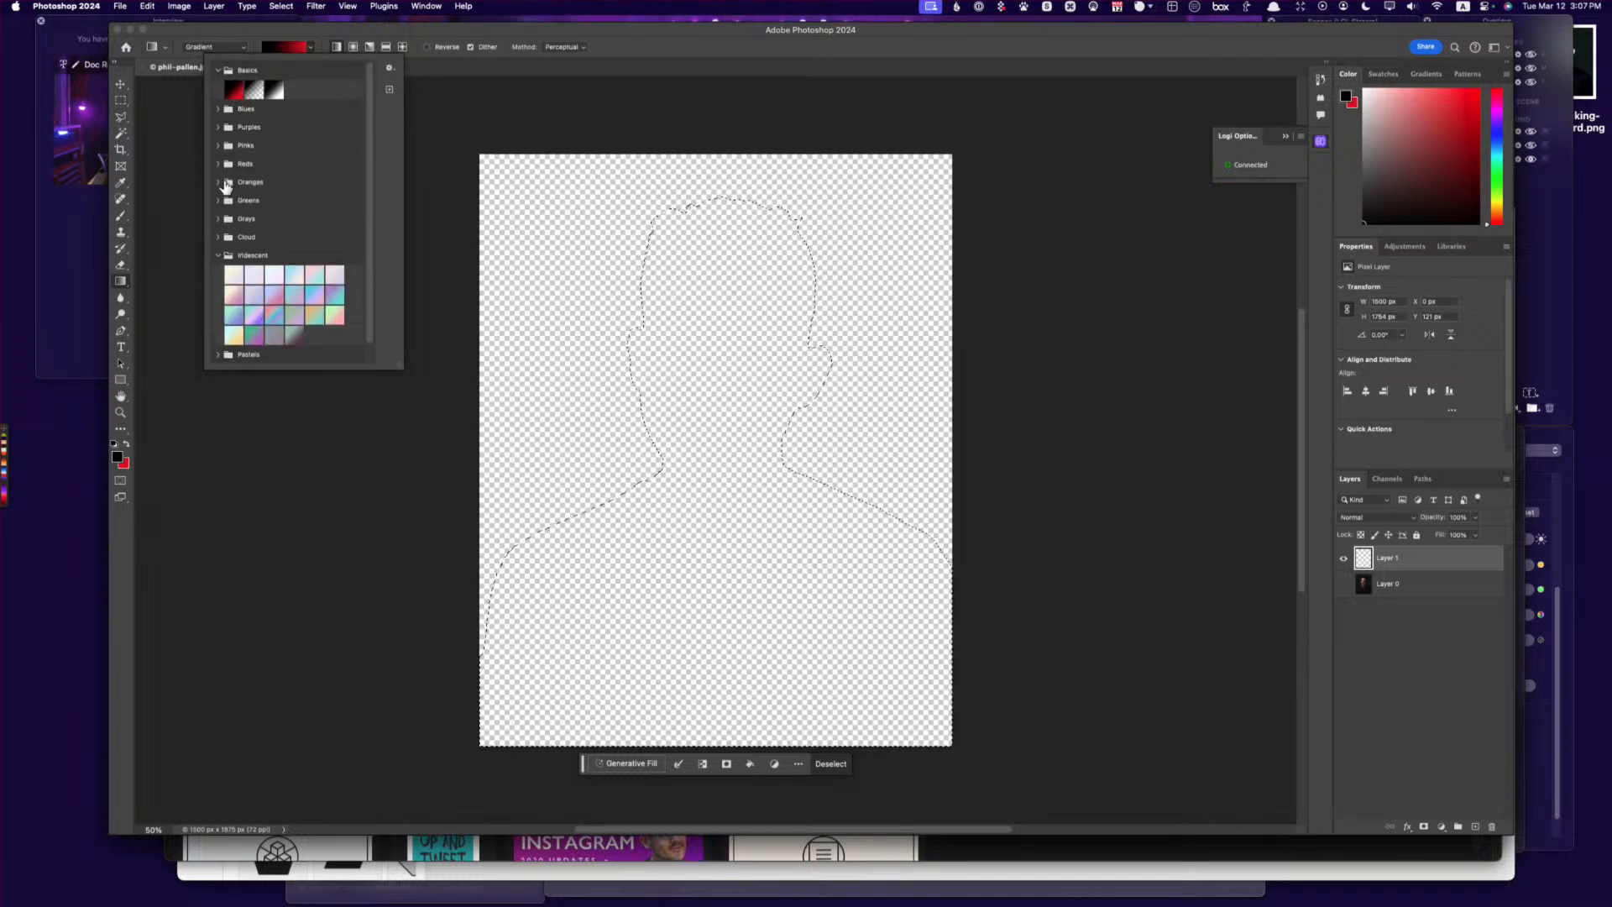
scroll(253, 216, "down", 1)
scroll(253, 217, "up", 1)
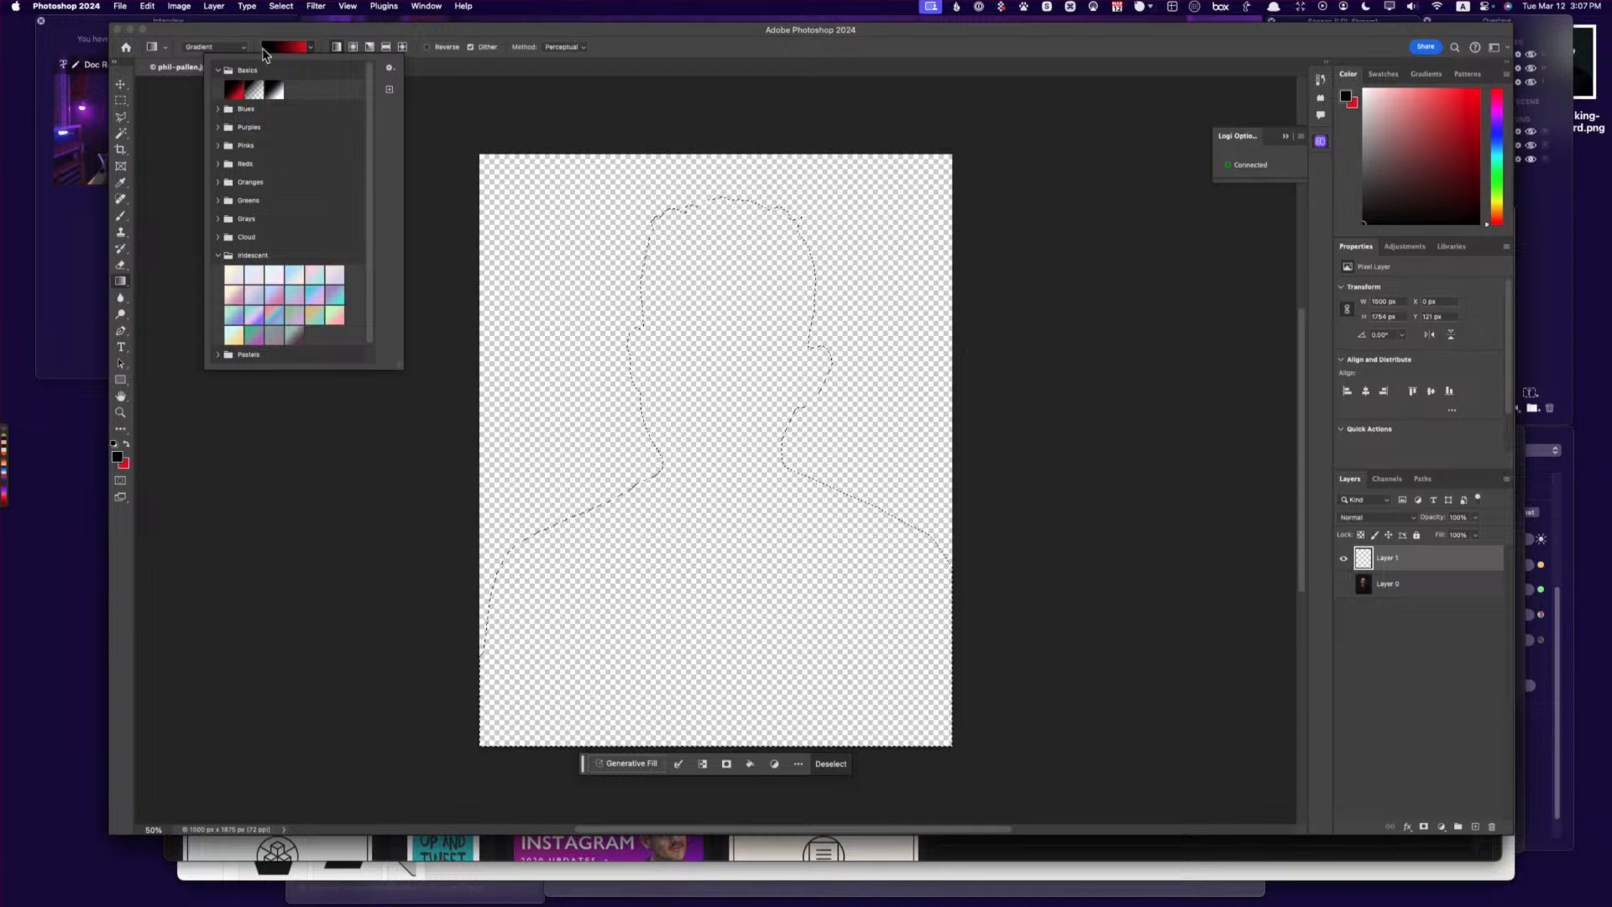
Switch the Gradient tool to Classic gradient and choose a purple-to-pink preset from the Pinks group.
left_click(217, 46)
left_click(225, 64)
left_click(311, 47)
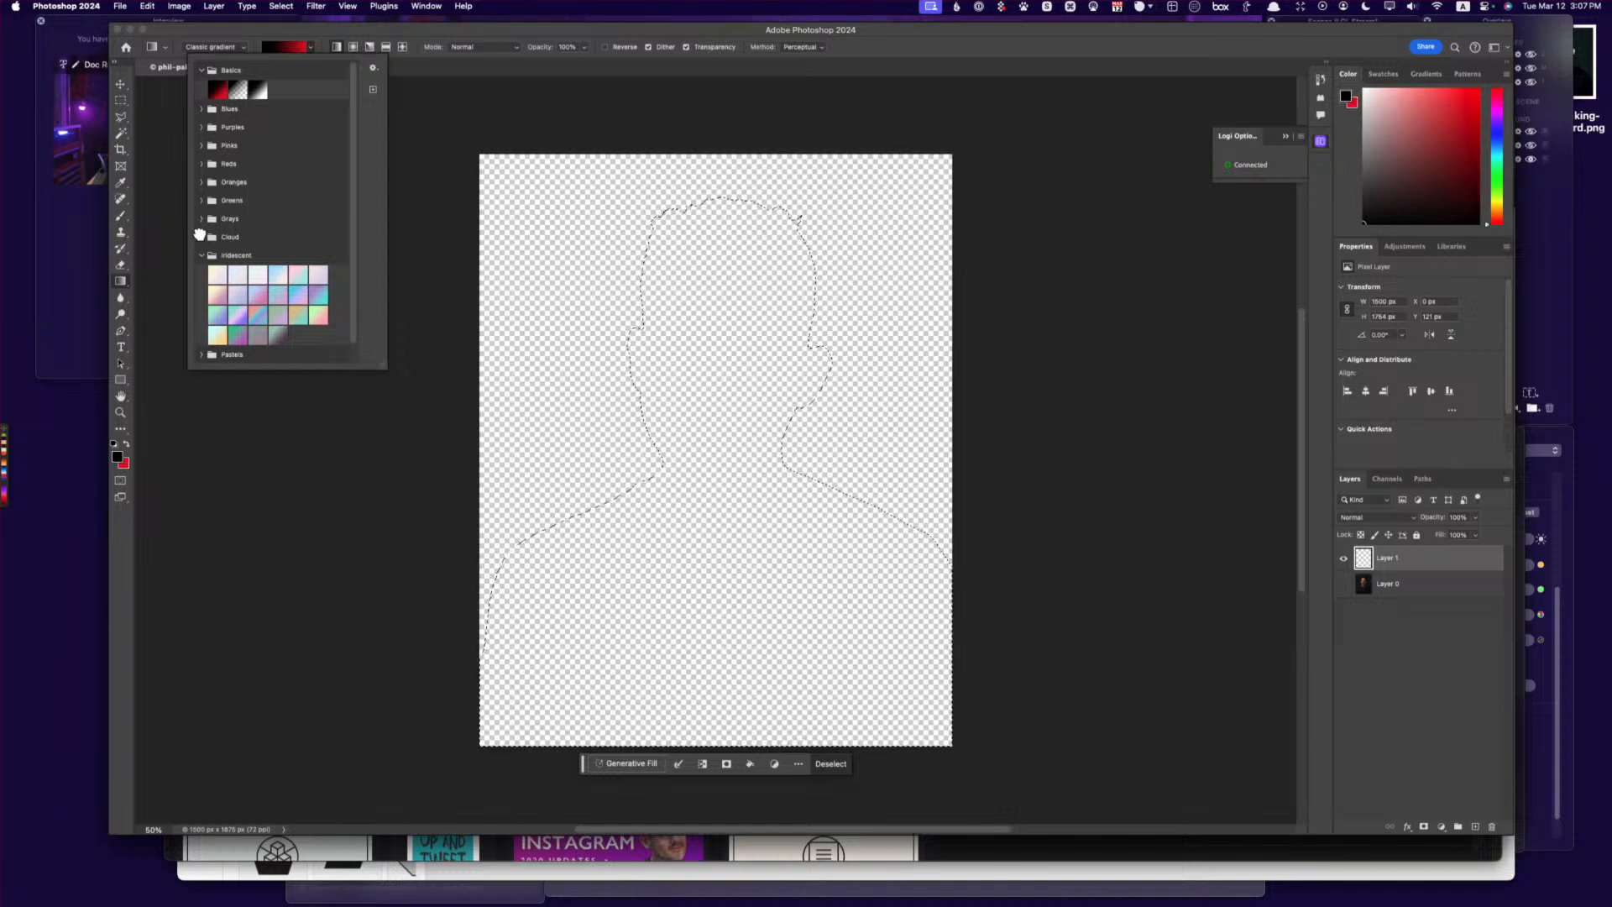
left_click(201, 238)
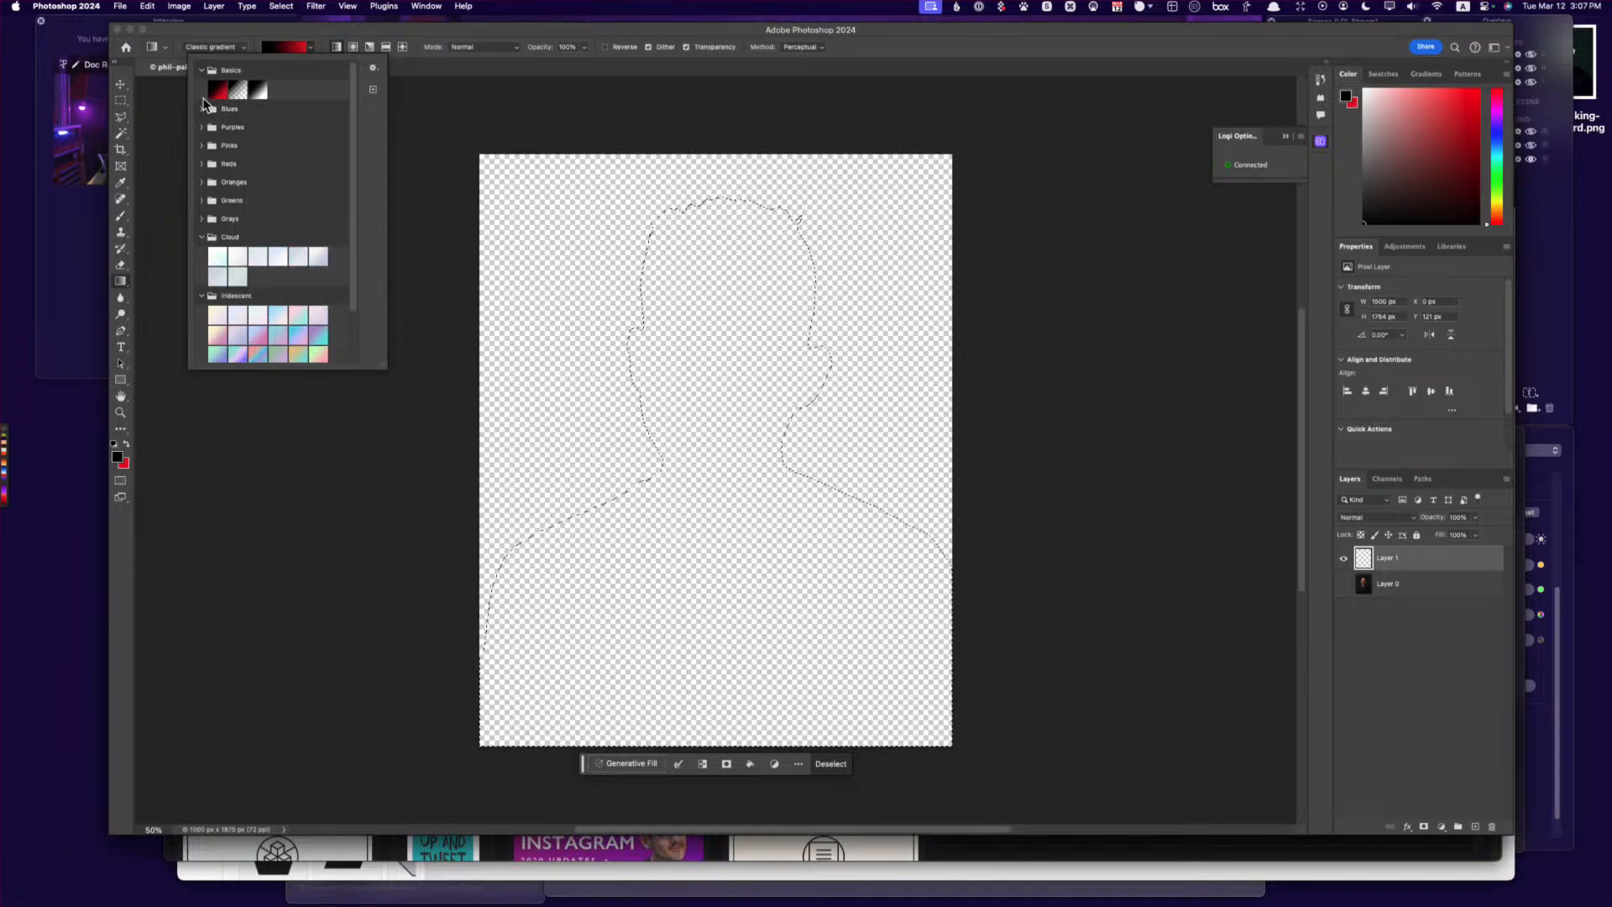
left_click(202, 145)
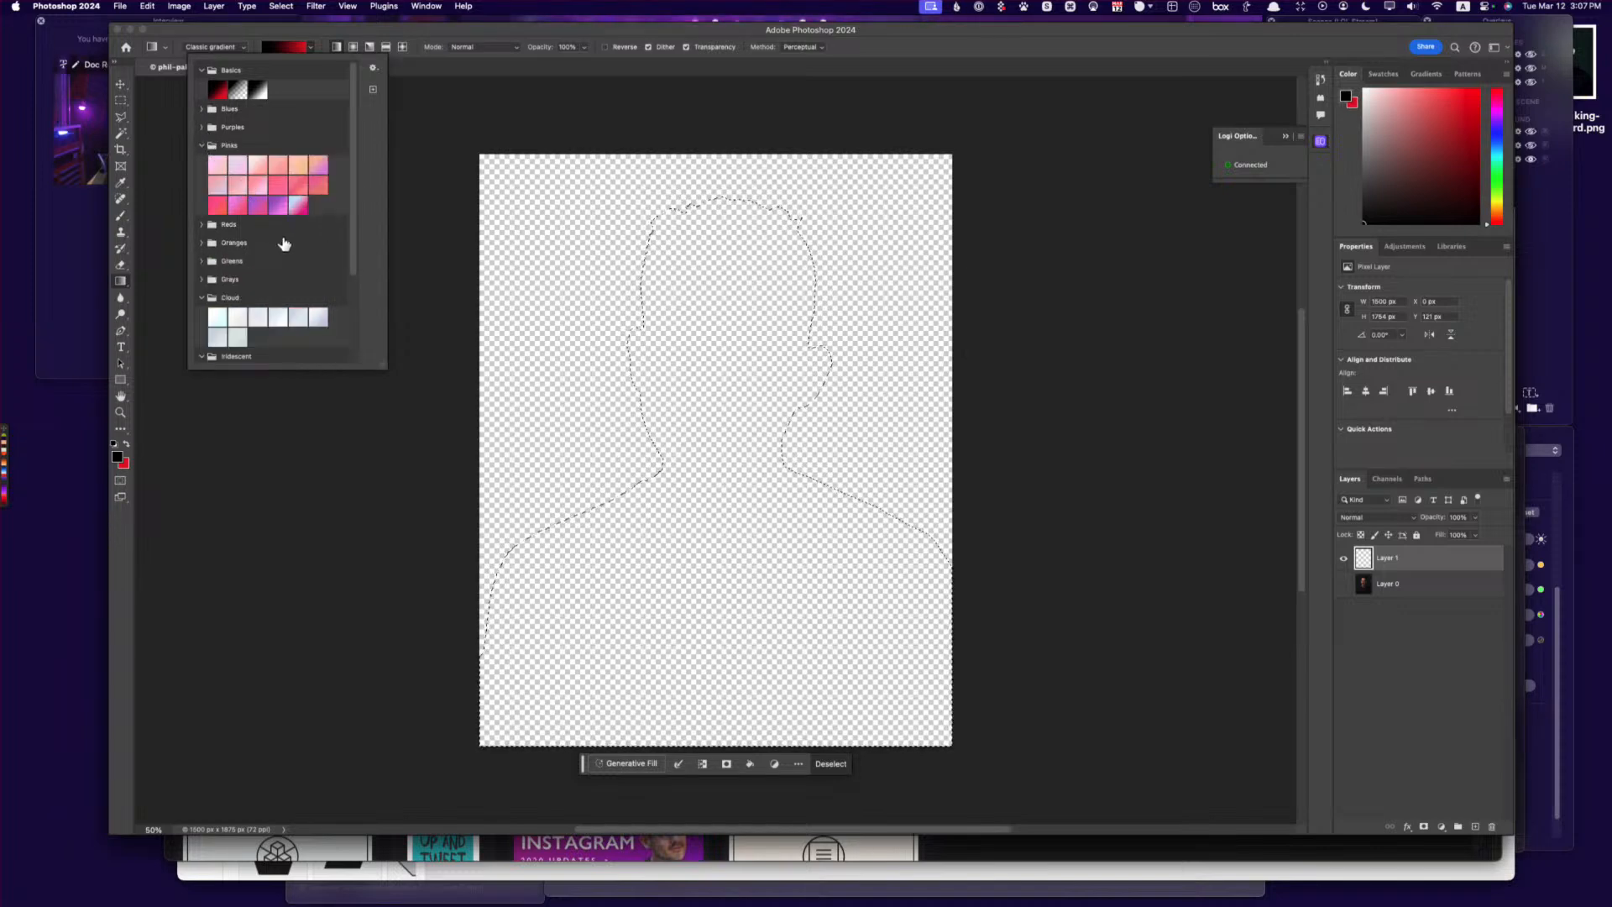
left_click(274, 210)
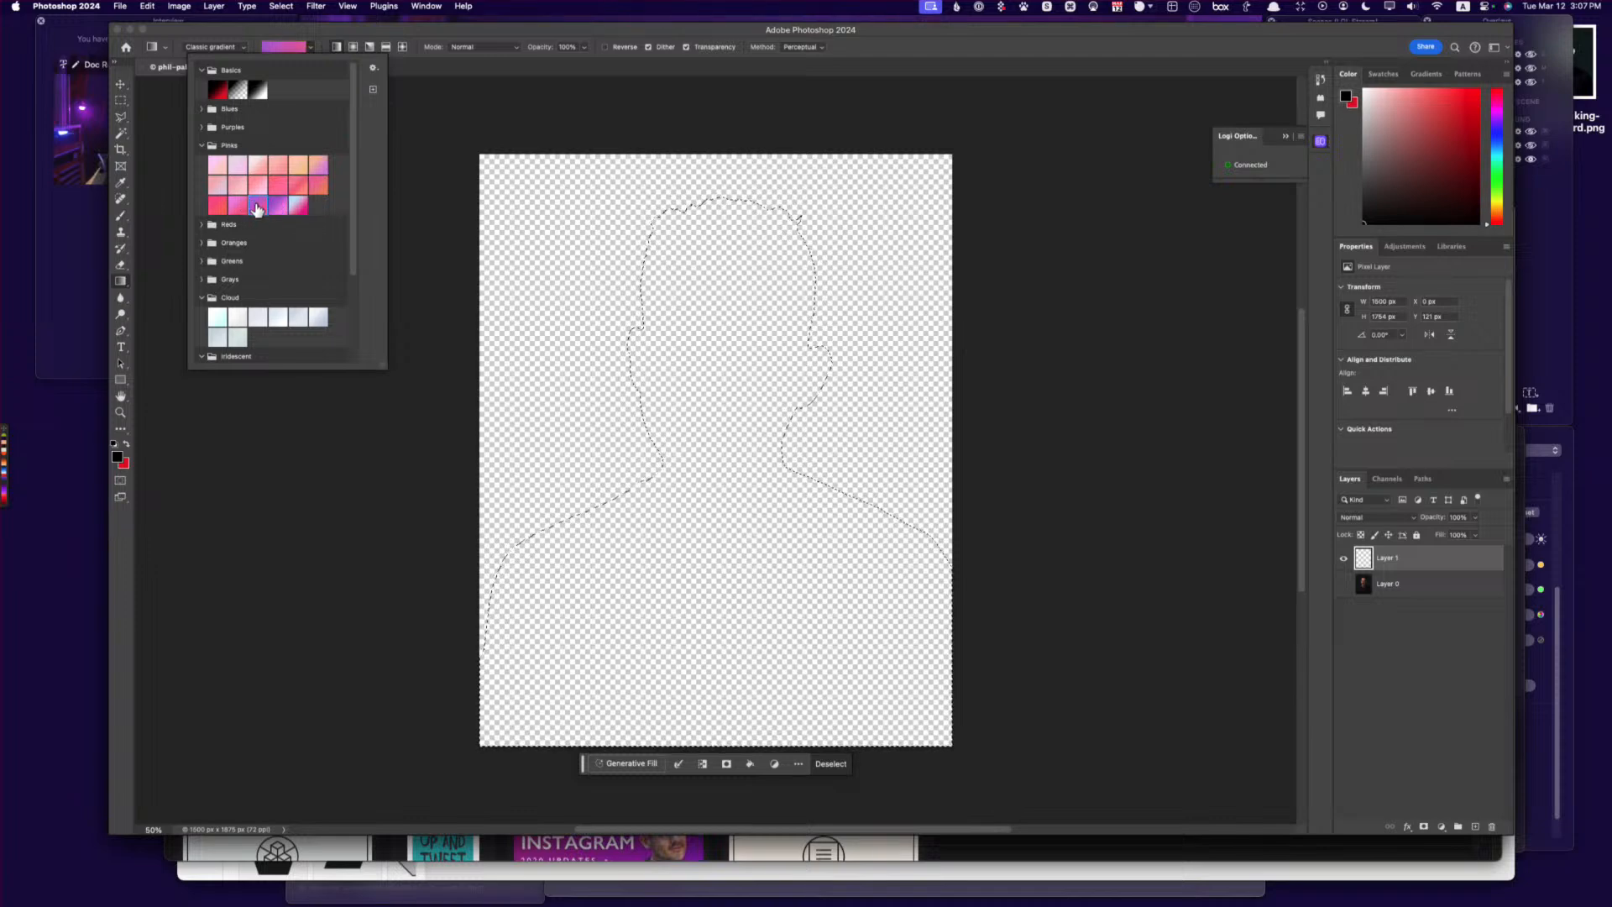
Fill the man's selection with the purple-to-pink gradient, trying a linear blend and several radial blends of different sizes.
left_click_drag(257, 209, 676, 401)
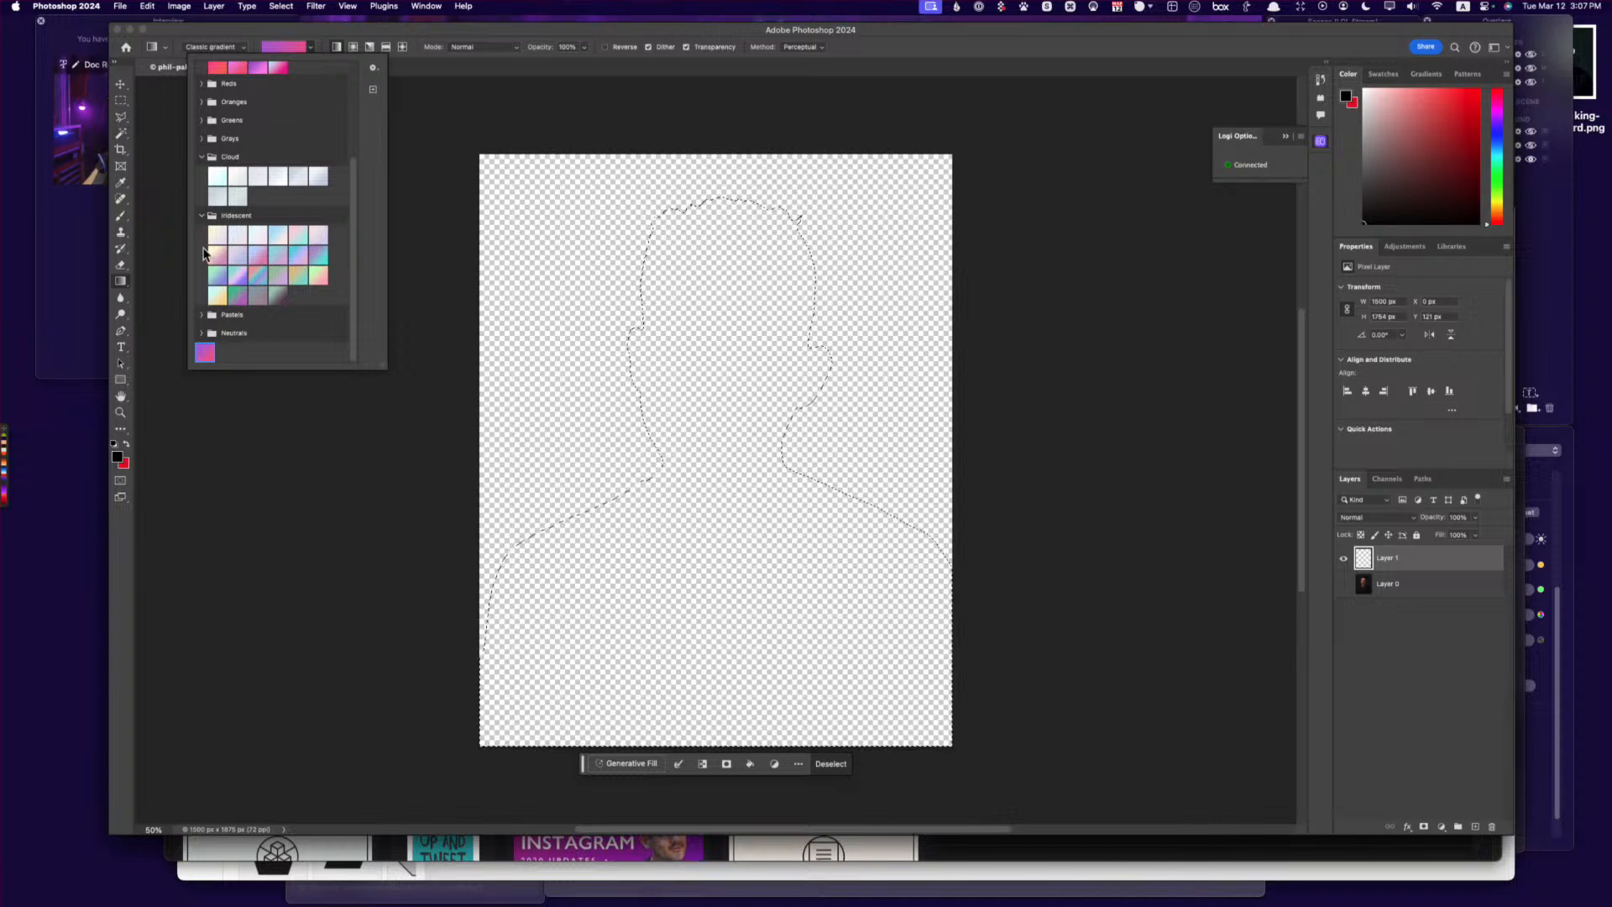
left_click_drag(660, 206, 877, 721)
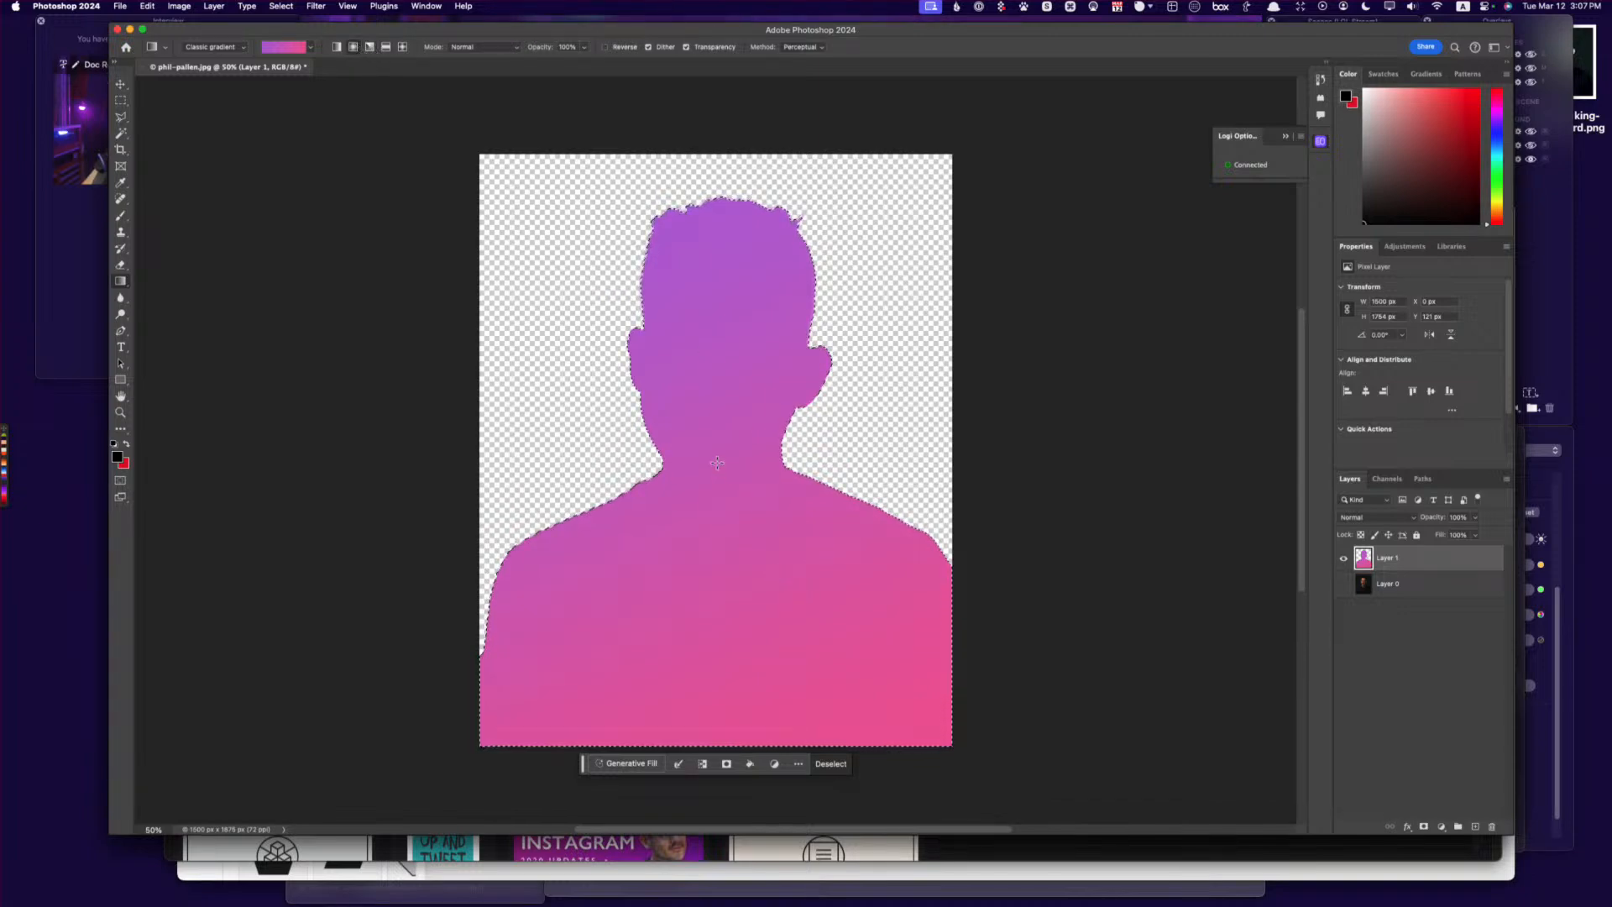
left_click_drag(716, 472, 788, 523)
left_click_drag(857, 483, 858, 482)
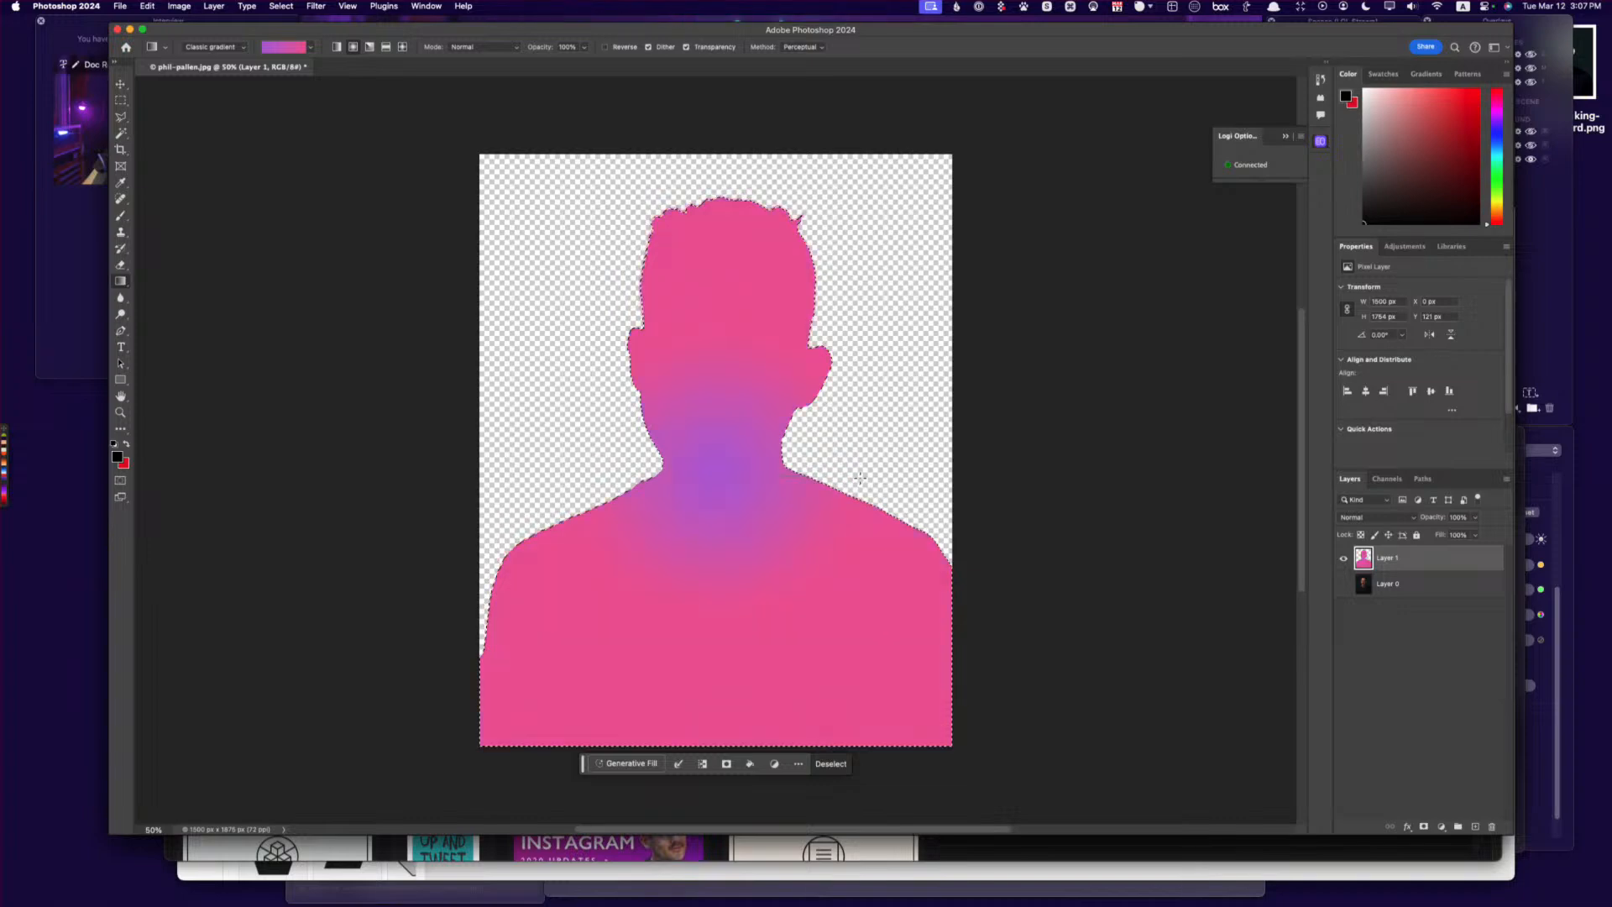
left_click_drag(627, 386, 835, 530)
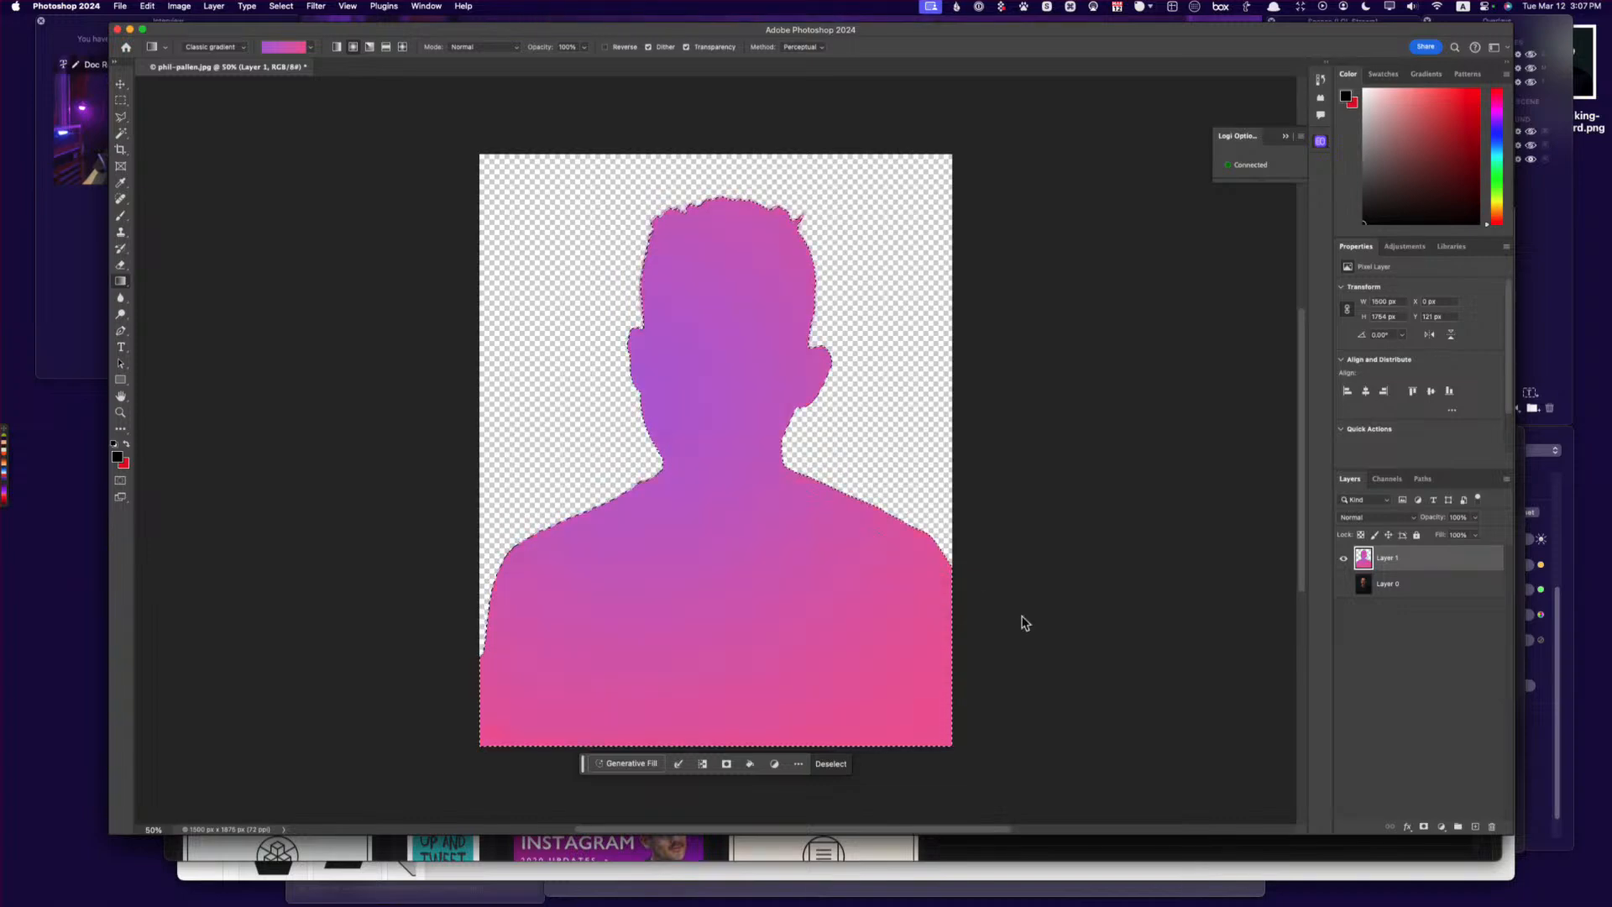
mouse_move(722, 502)
left_mouse_down()
mouse_move(1018, 604)
mouse_move(1004, 780)
mouse_move(1102, 782)
left_mouse_up()
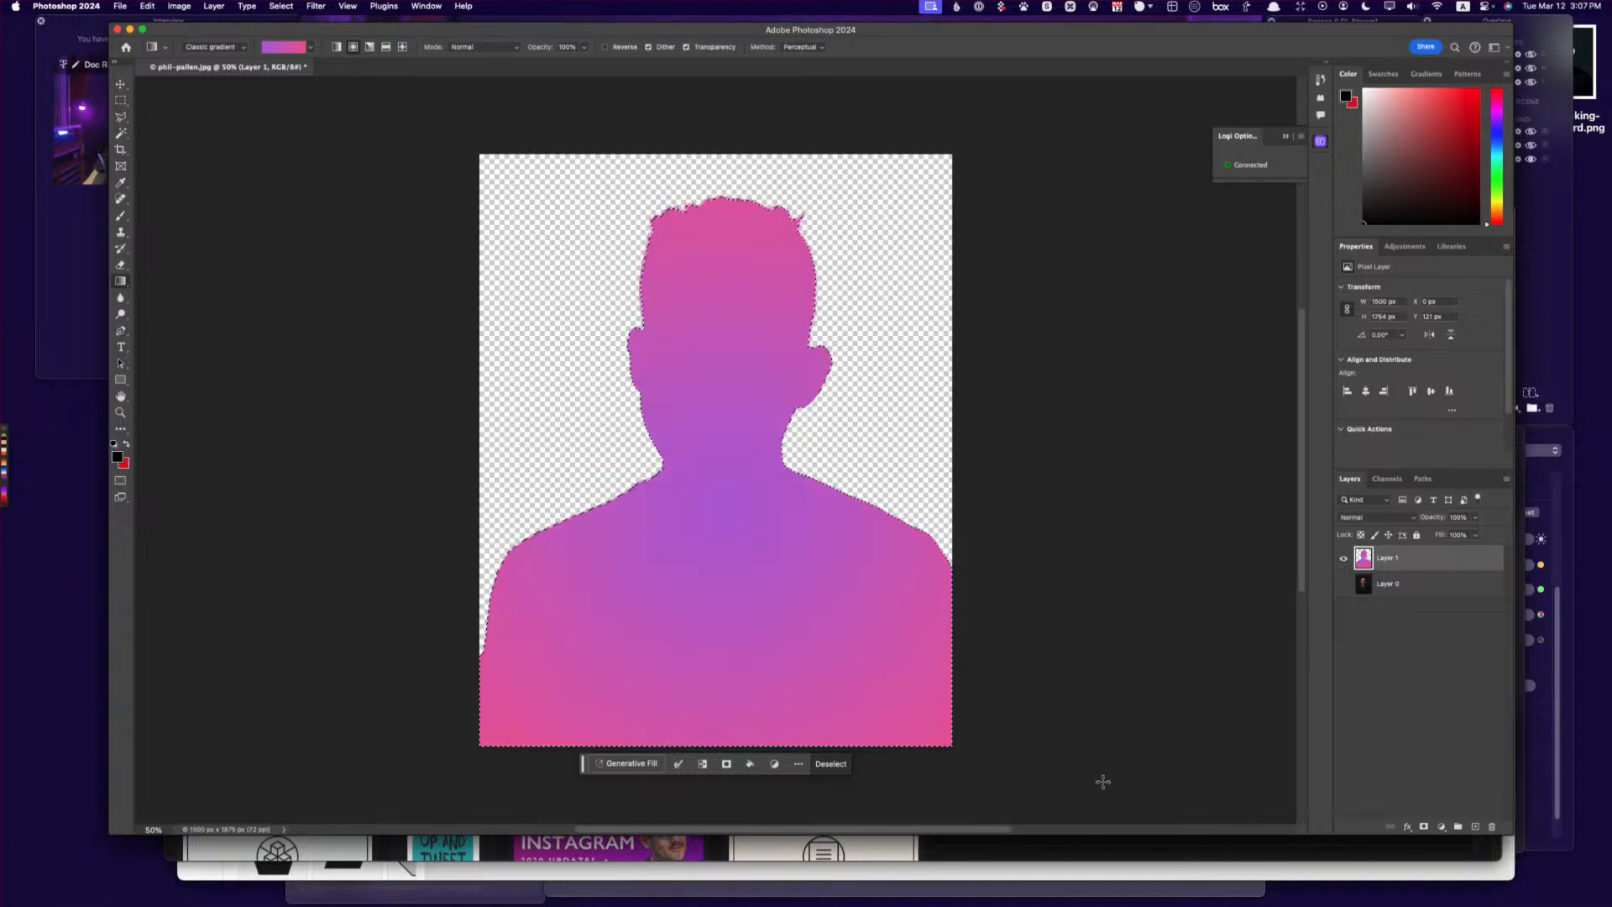
Choose a pink-to-blue-to-lilac preset from the Iridescent group and fill the selection with it radially, from the neck beyond the lower corner.
left_click(311, 48)
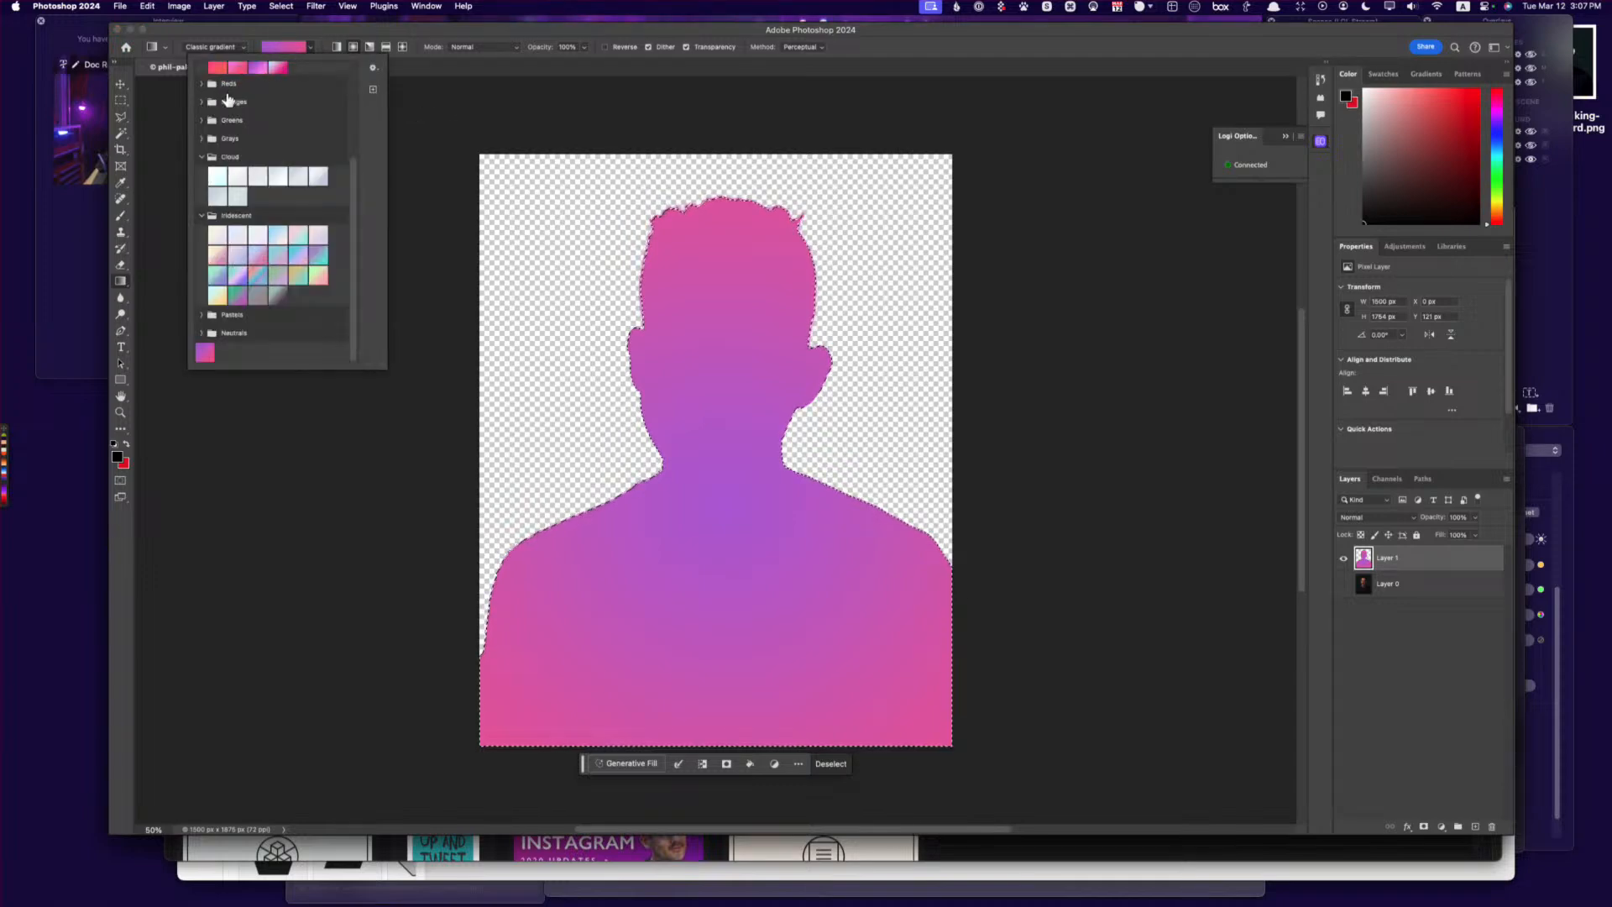
scroll(252, 181, "up", 1)
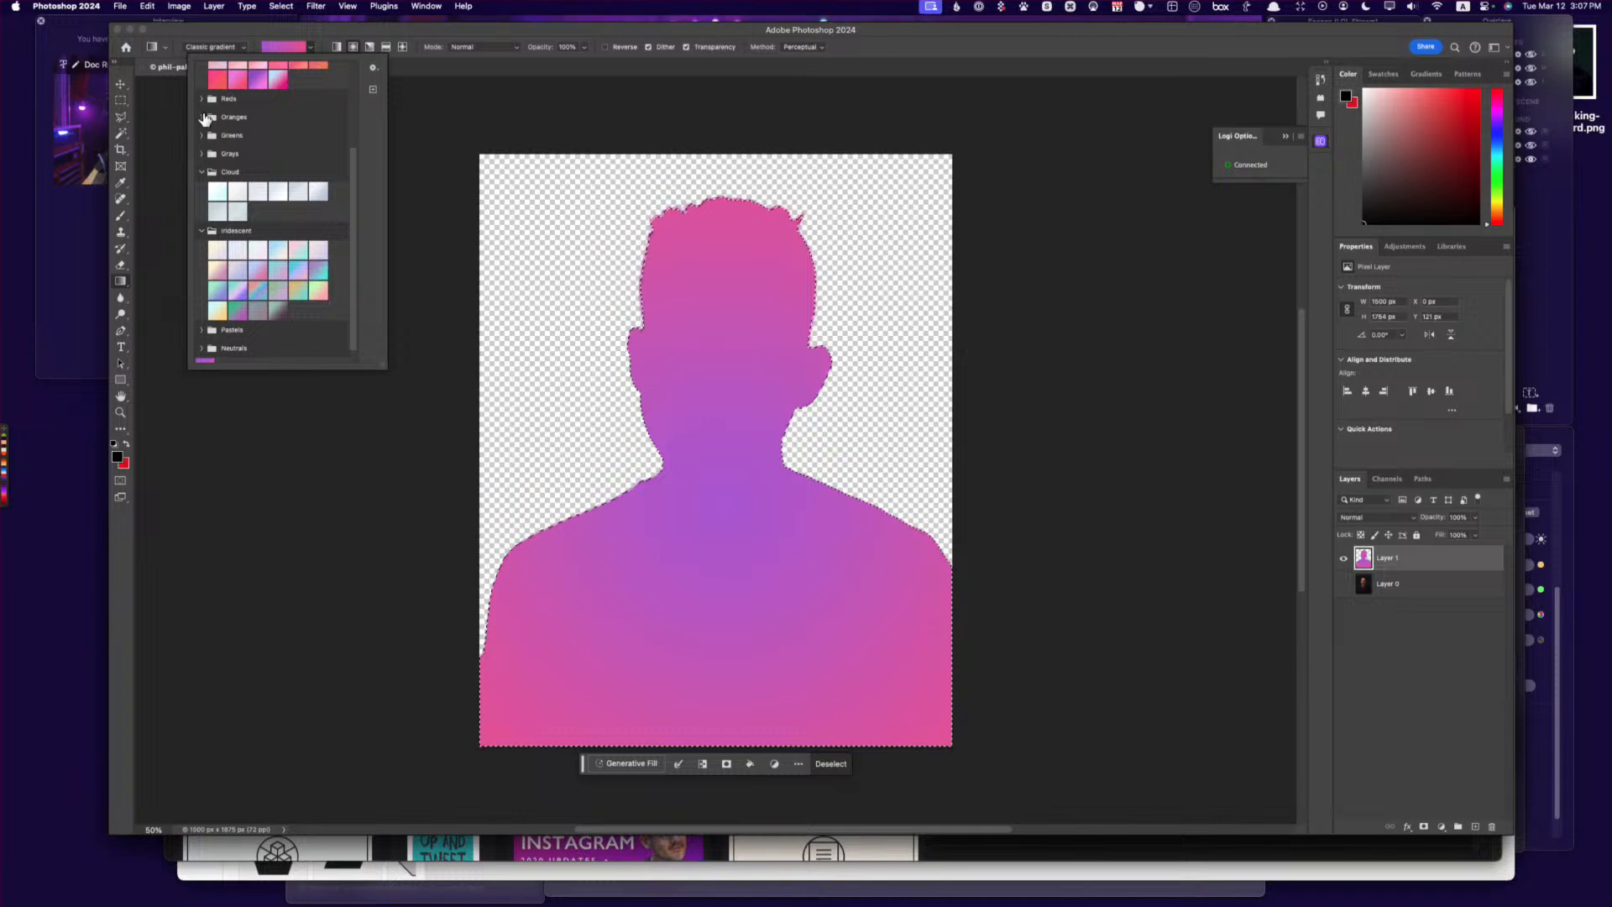
scroll(224, 122, "up", 5)
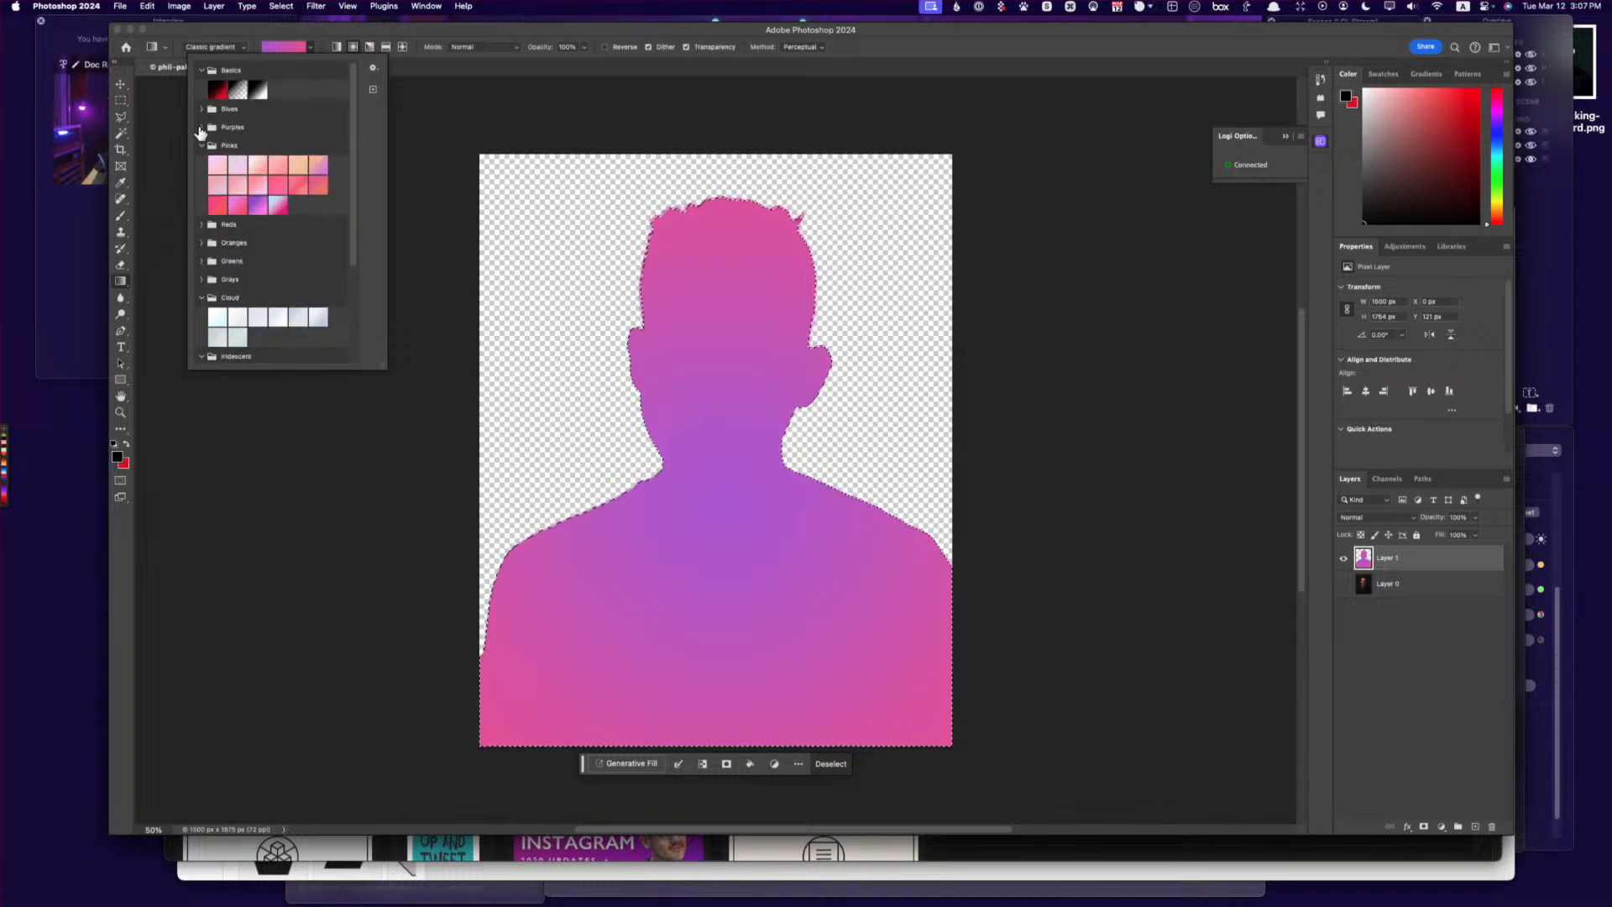
scroll(238, 197, "down", 6)
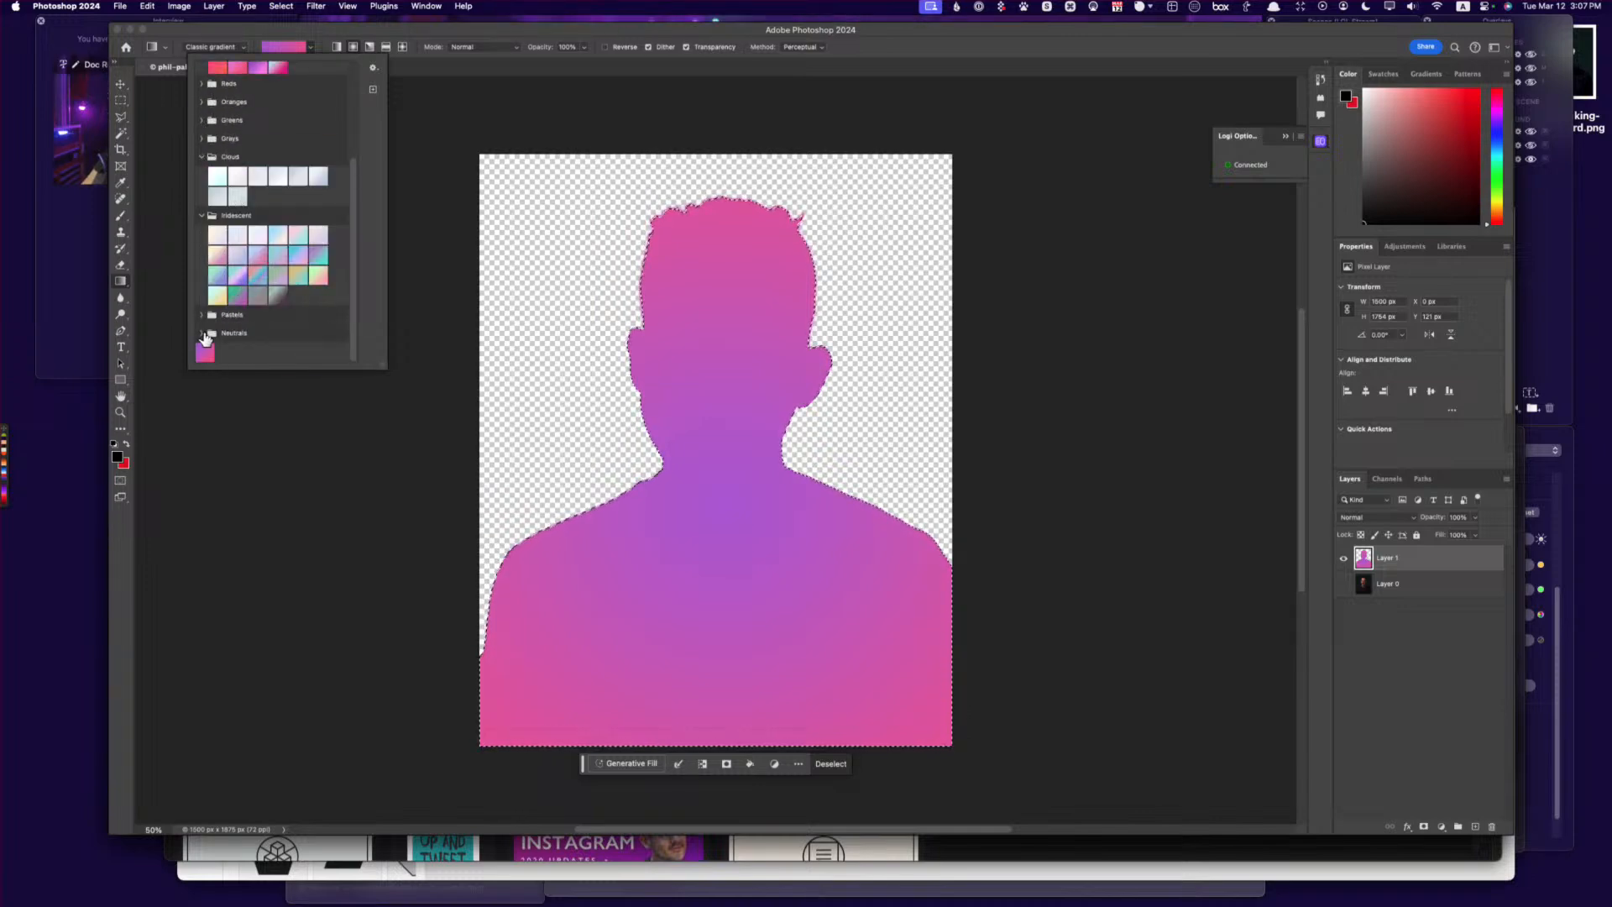
left_click(256, 284)
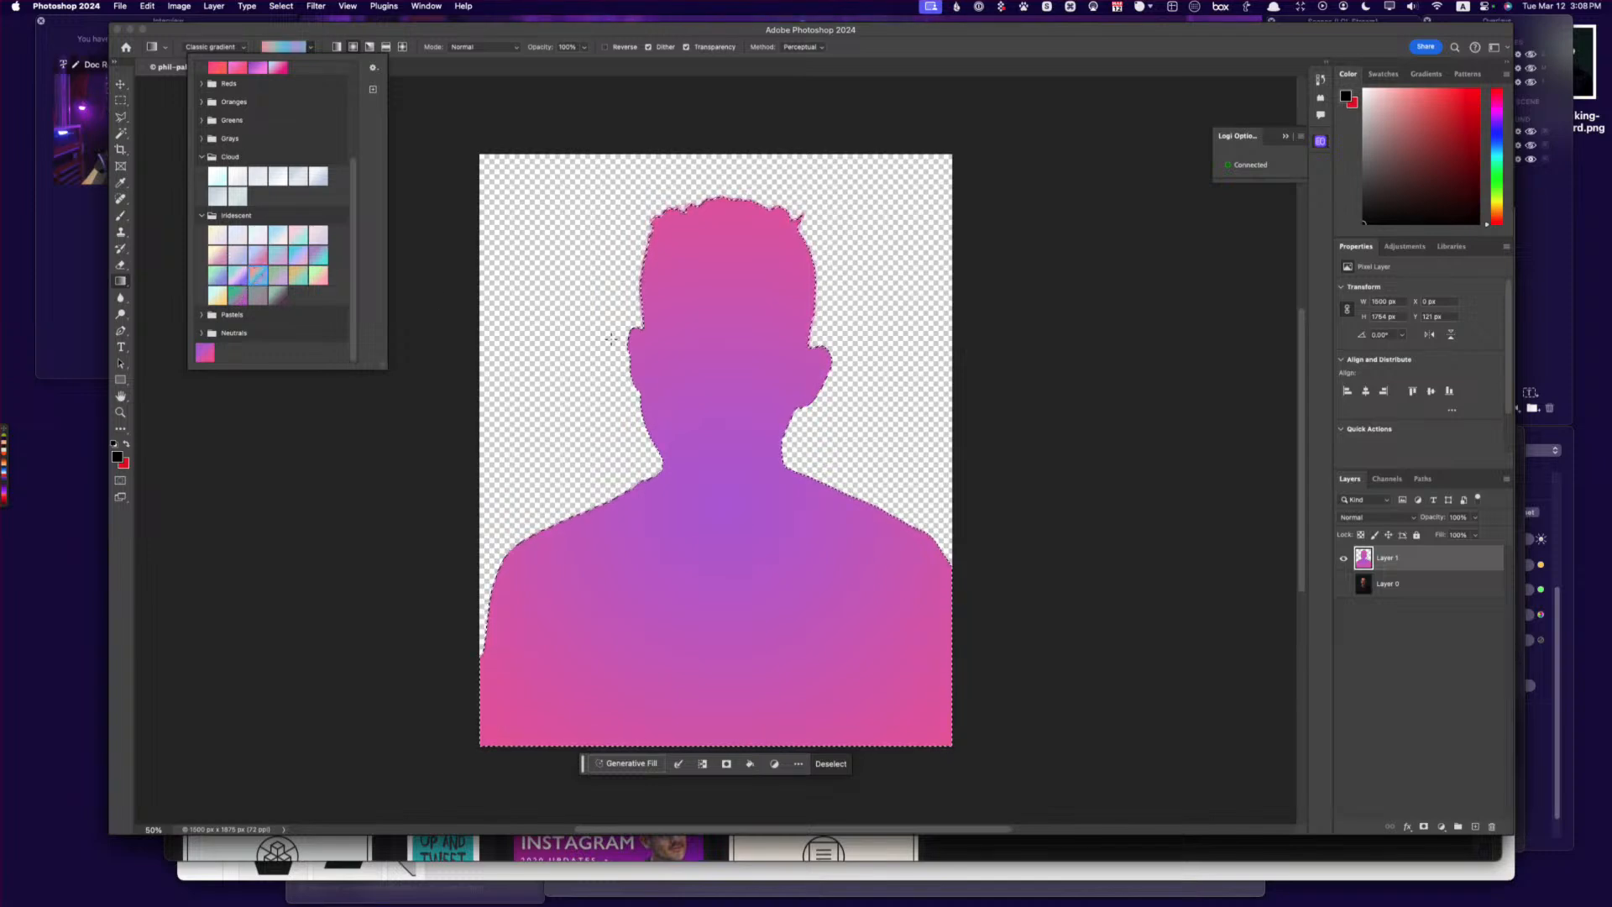
left_click_drag(726, 458, 941, 670)
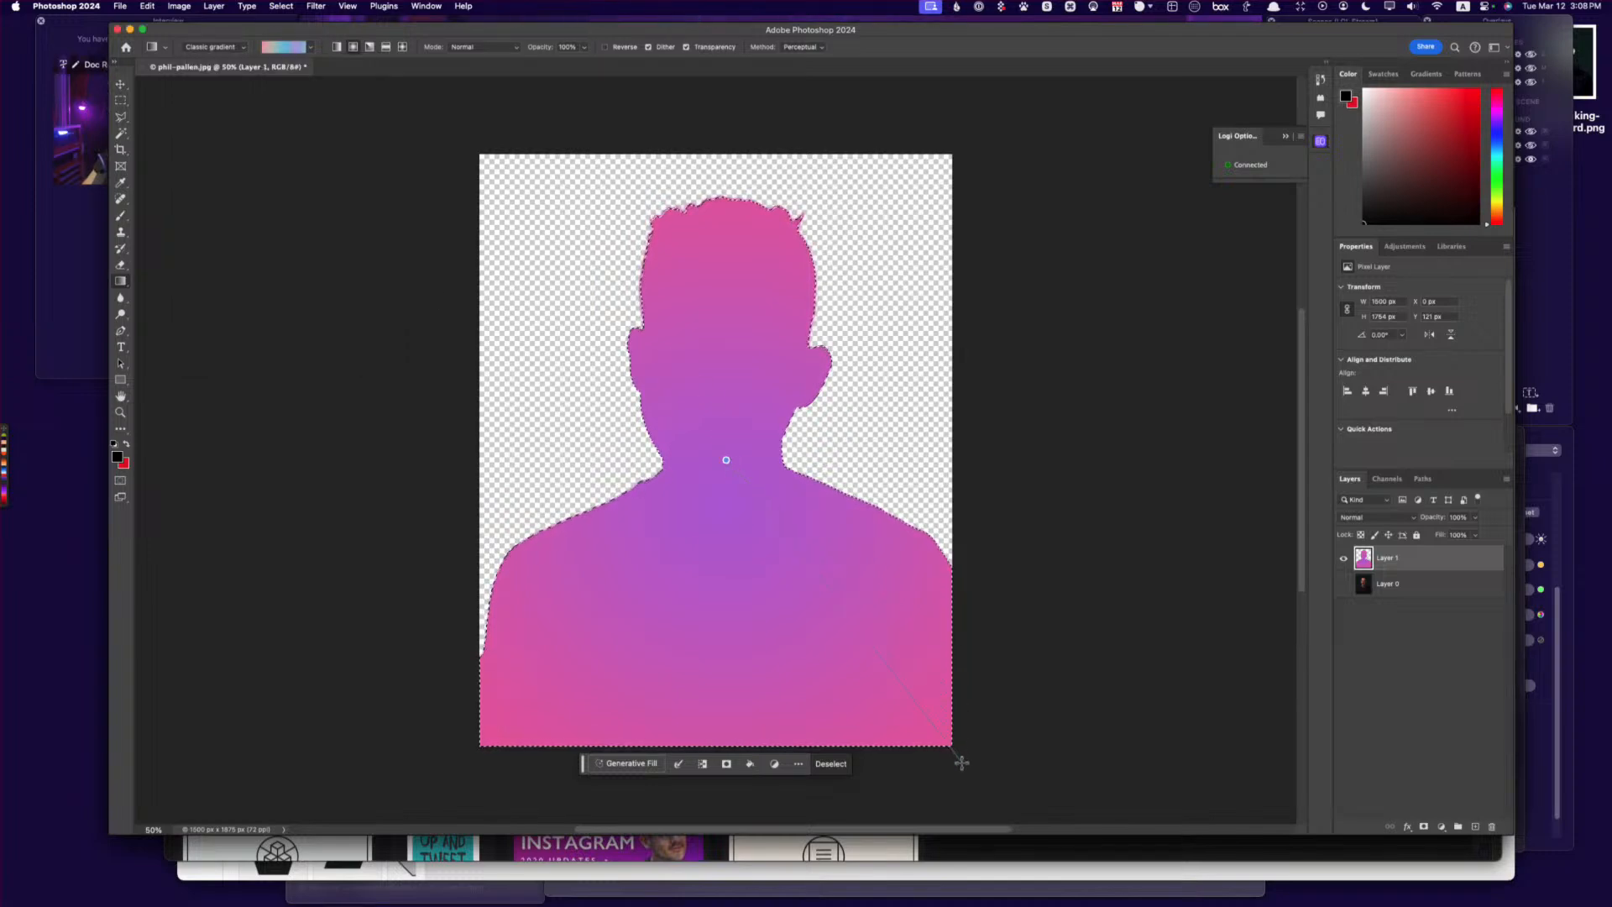
left_click_drag(961, 761, 958, 759)
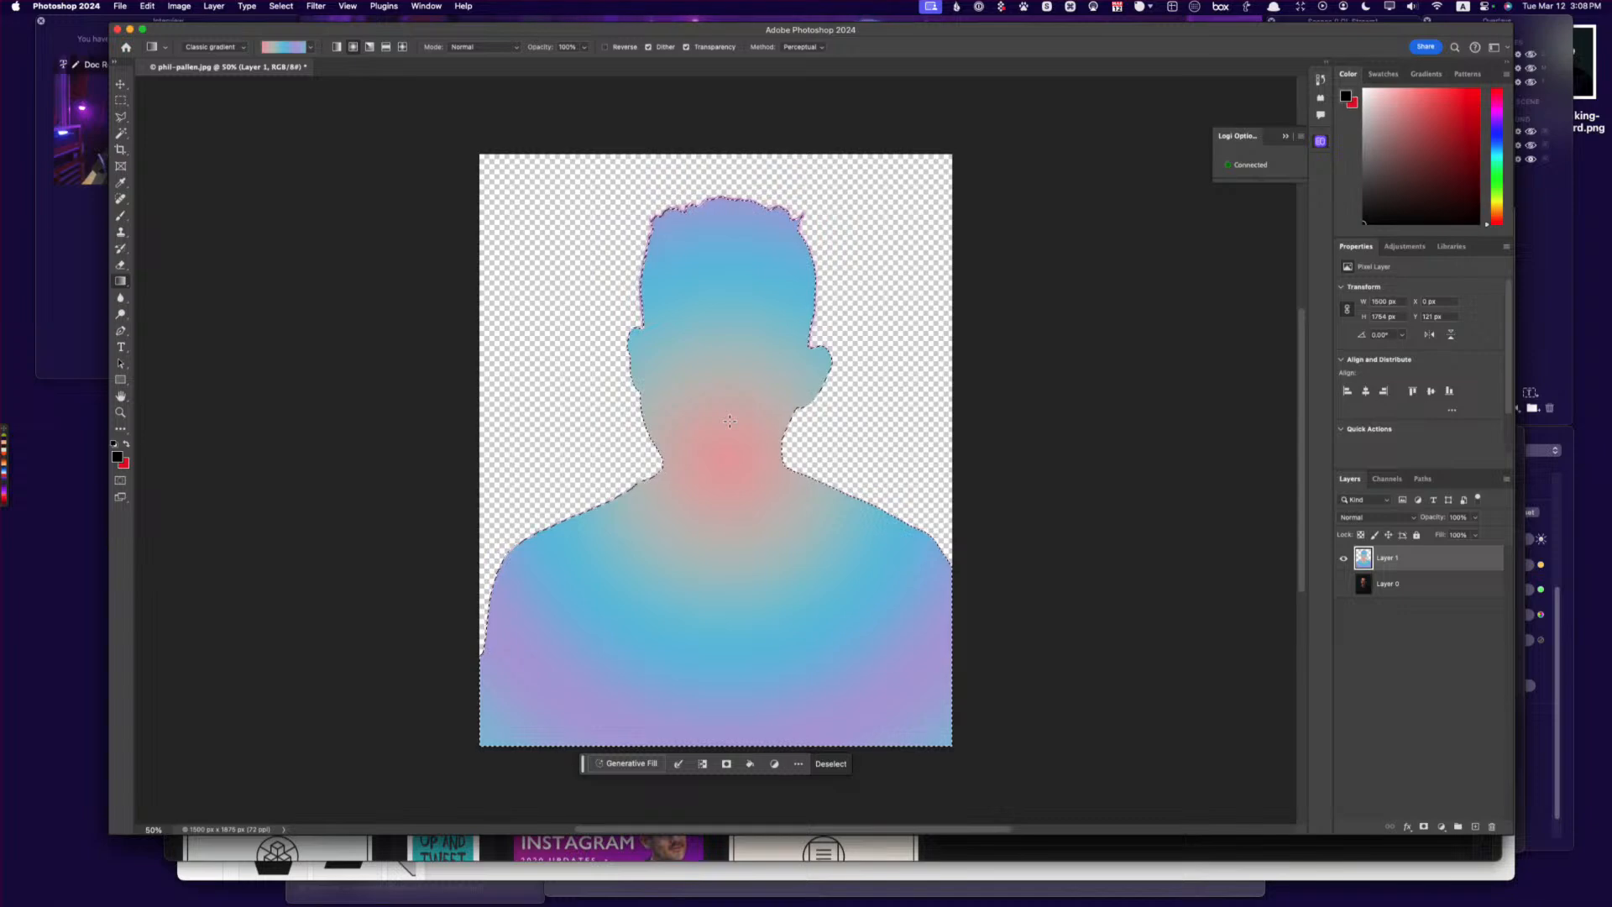
Feather the man's selection with a radius of 22 pixels.
left_click(281, 7)
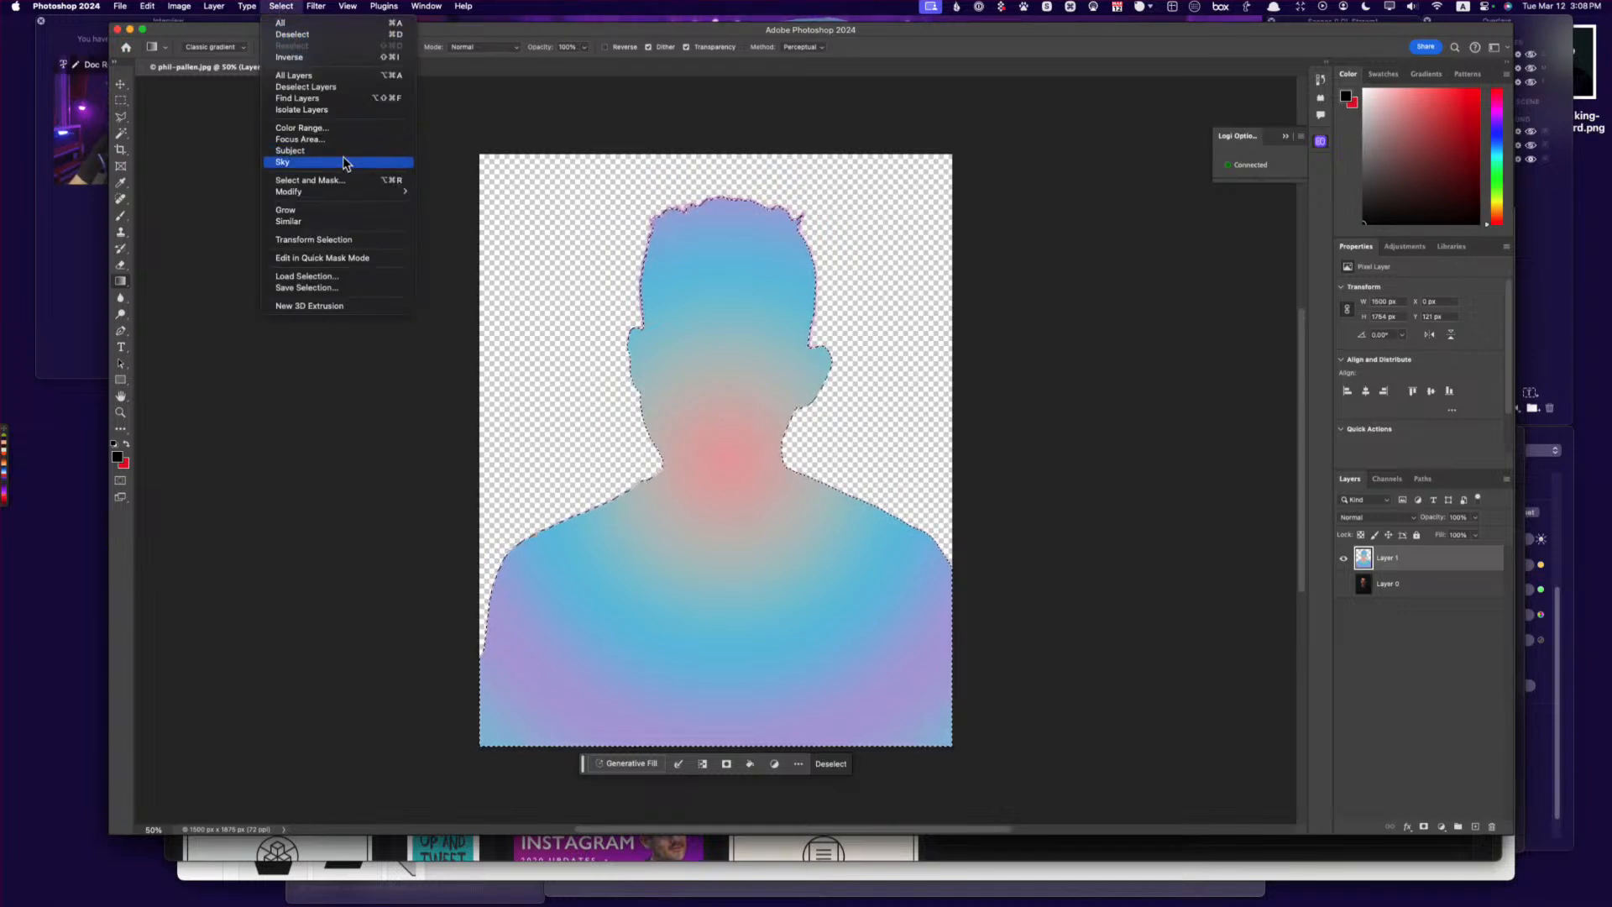
mouse_move(348, 194)
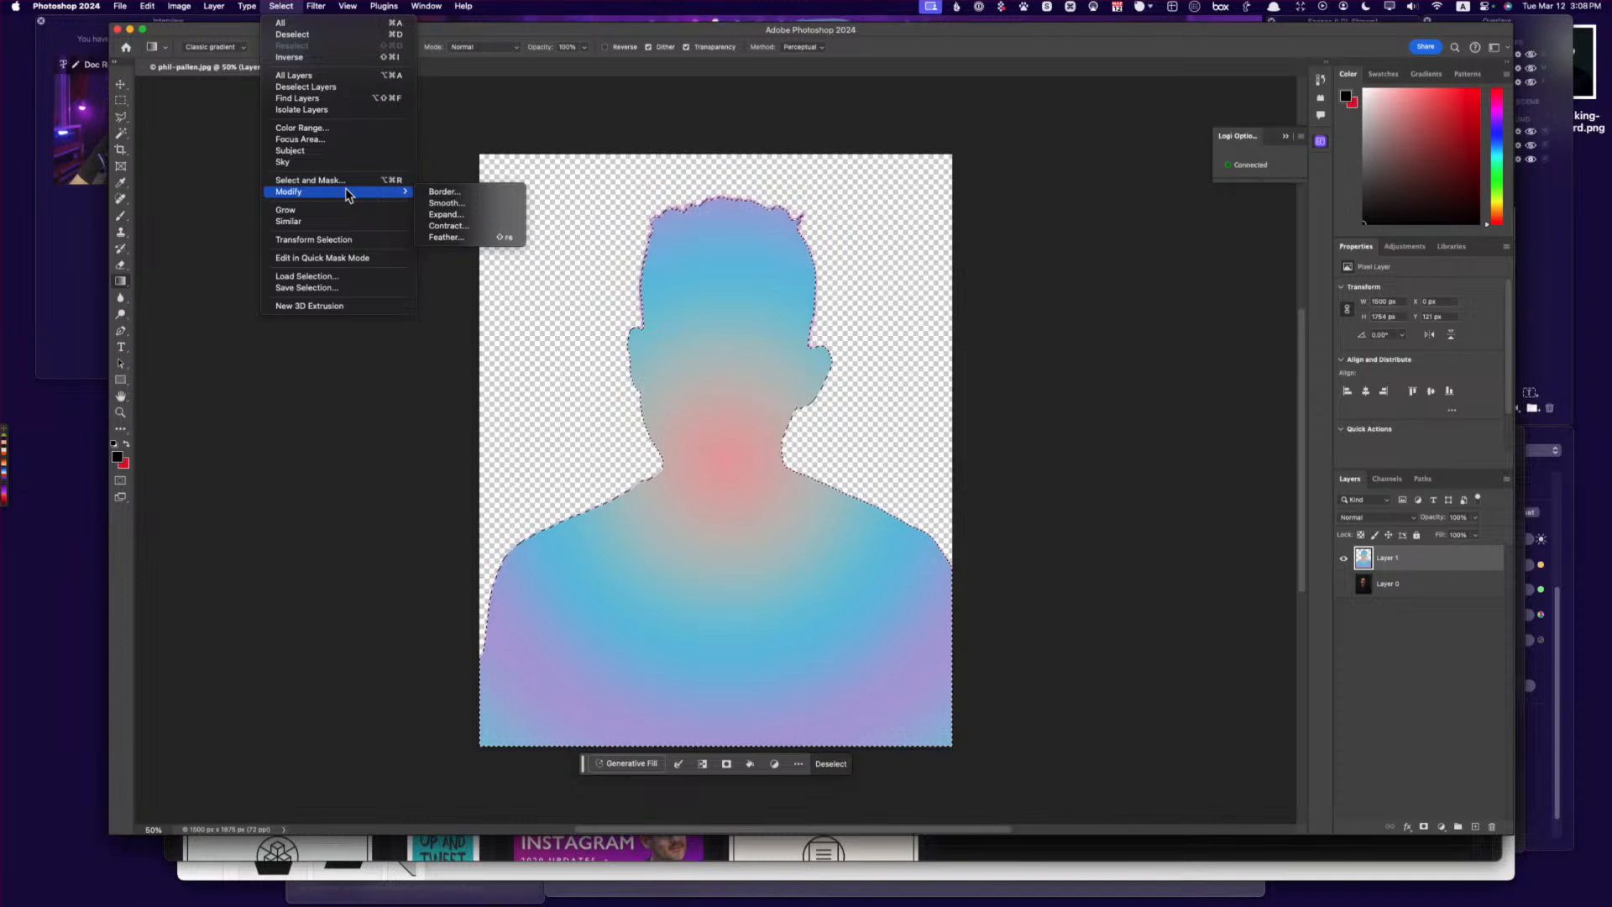
left_click(478, 239)
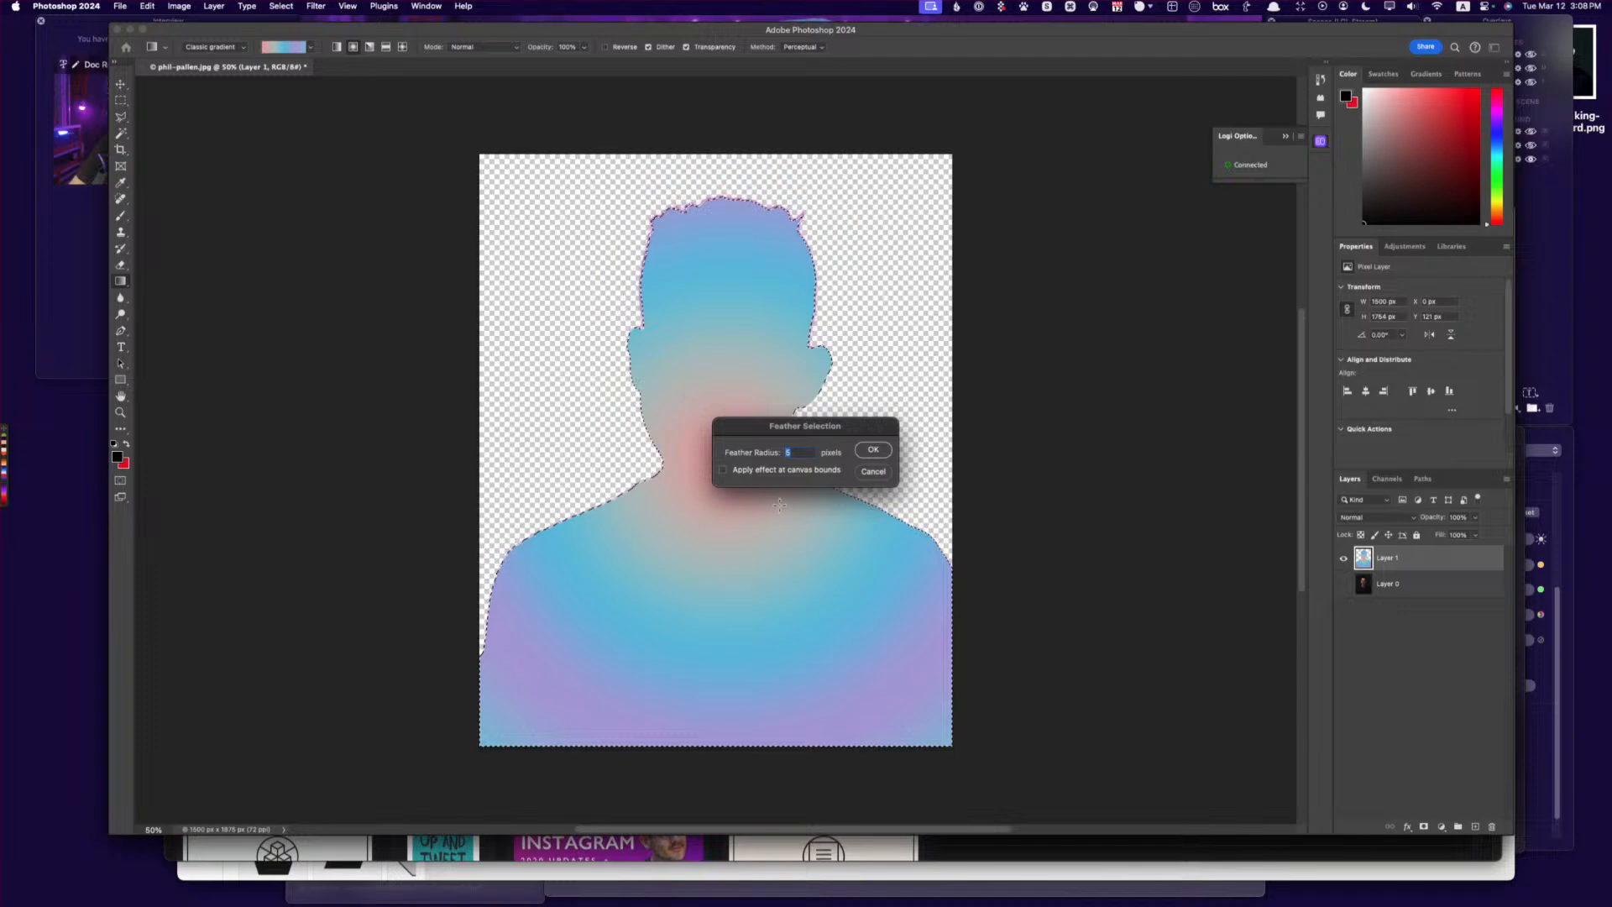
type("22")
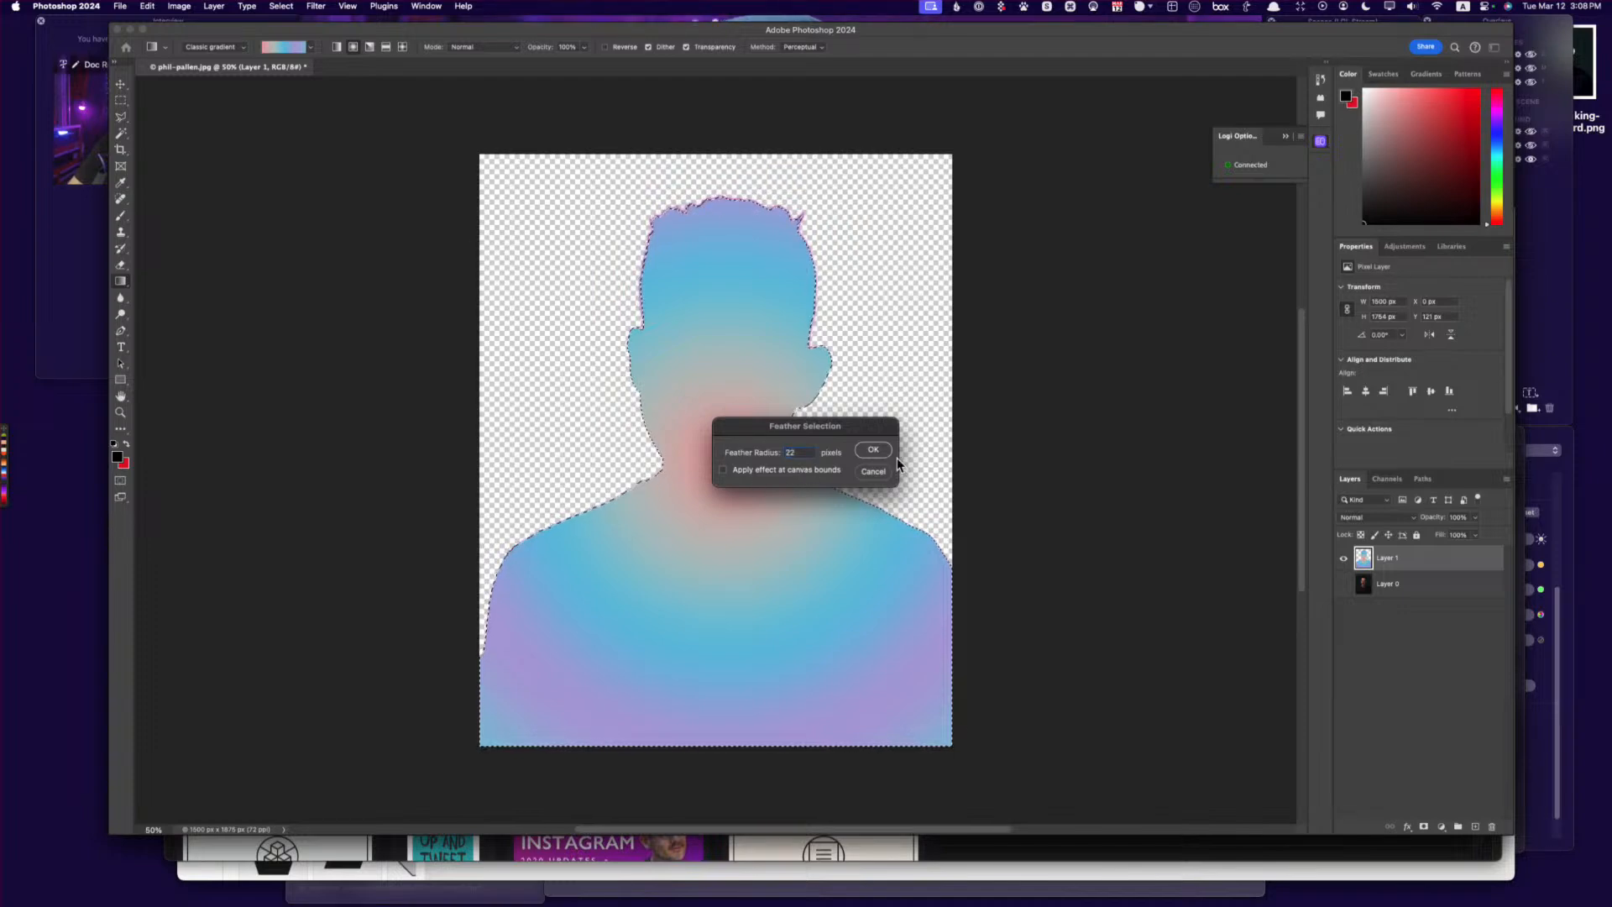
left_click(760, 470)
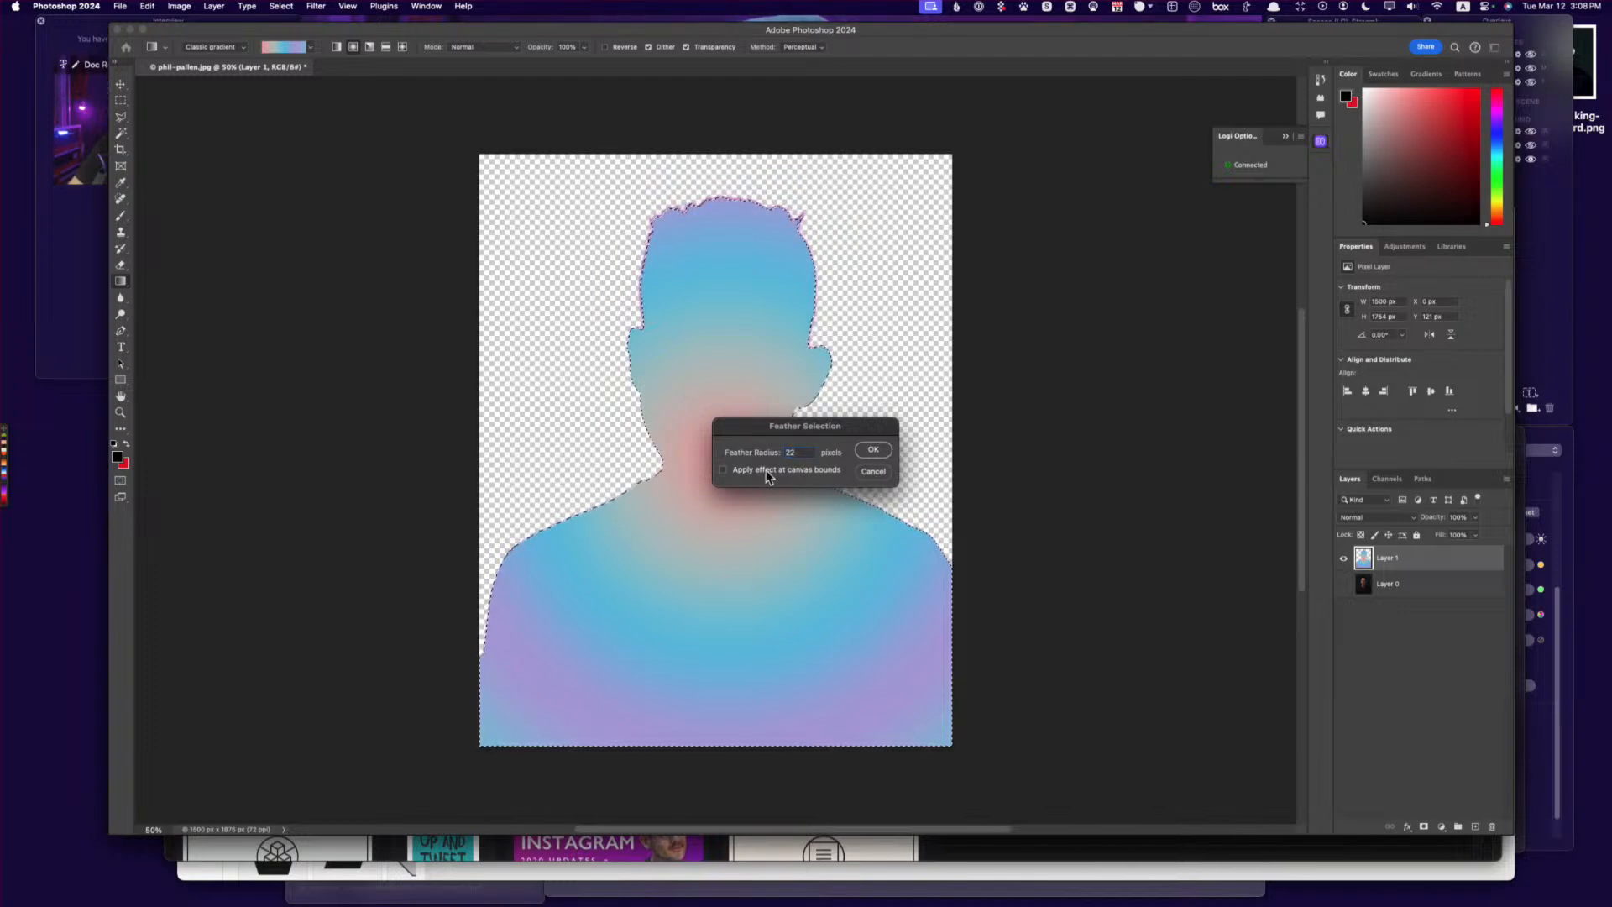
left_click(868, 451)
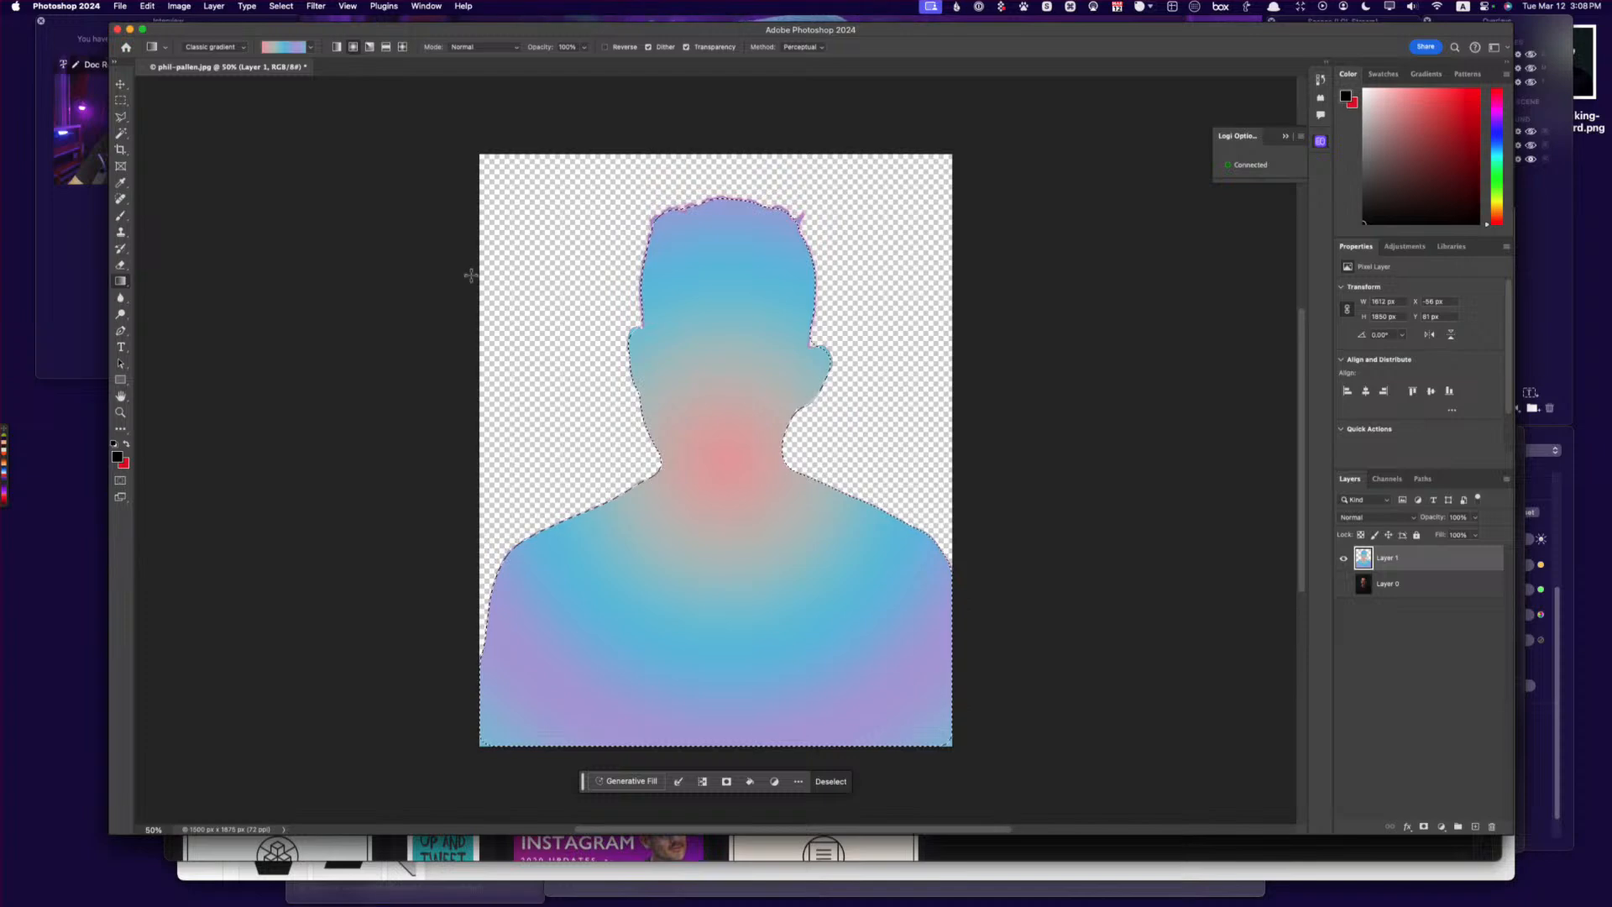
Expand the feathered selection by 12 pixels.
left_click(281, 6)
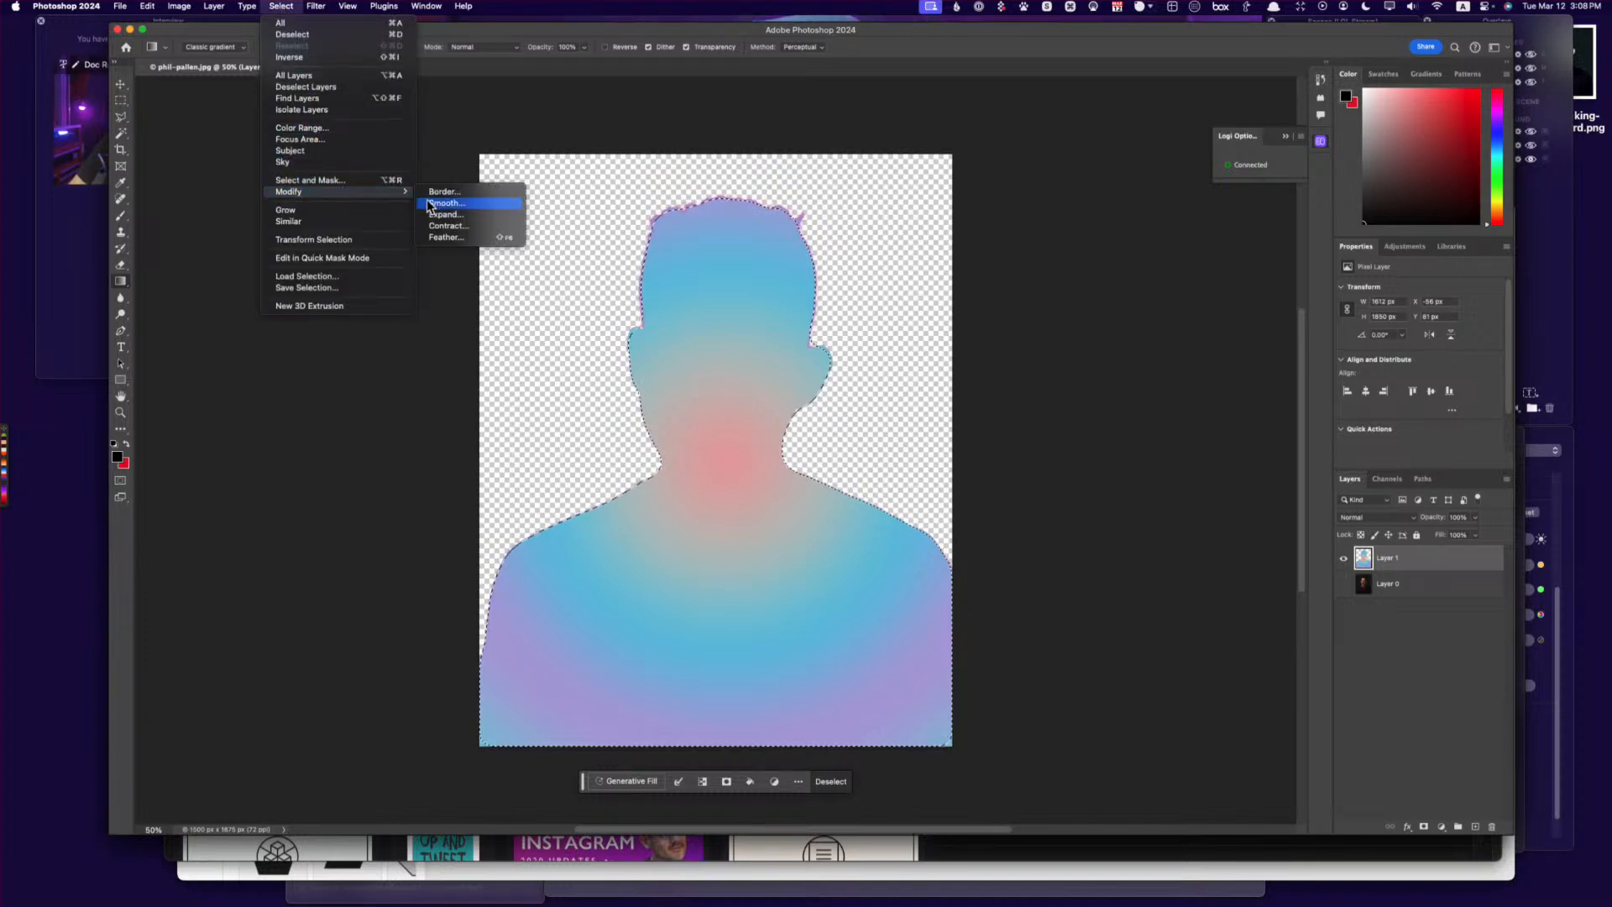
left_click(453, 215)
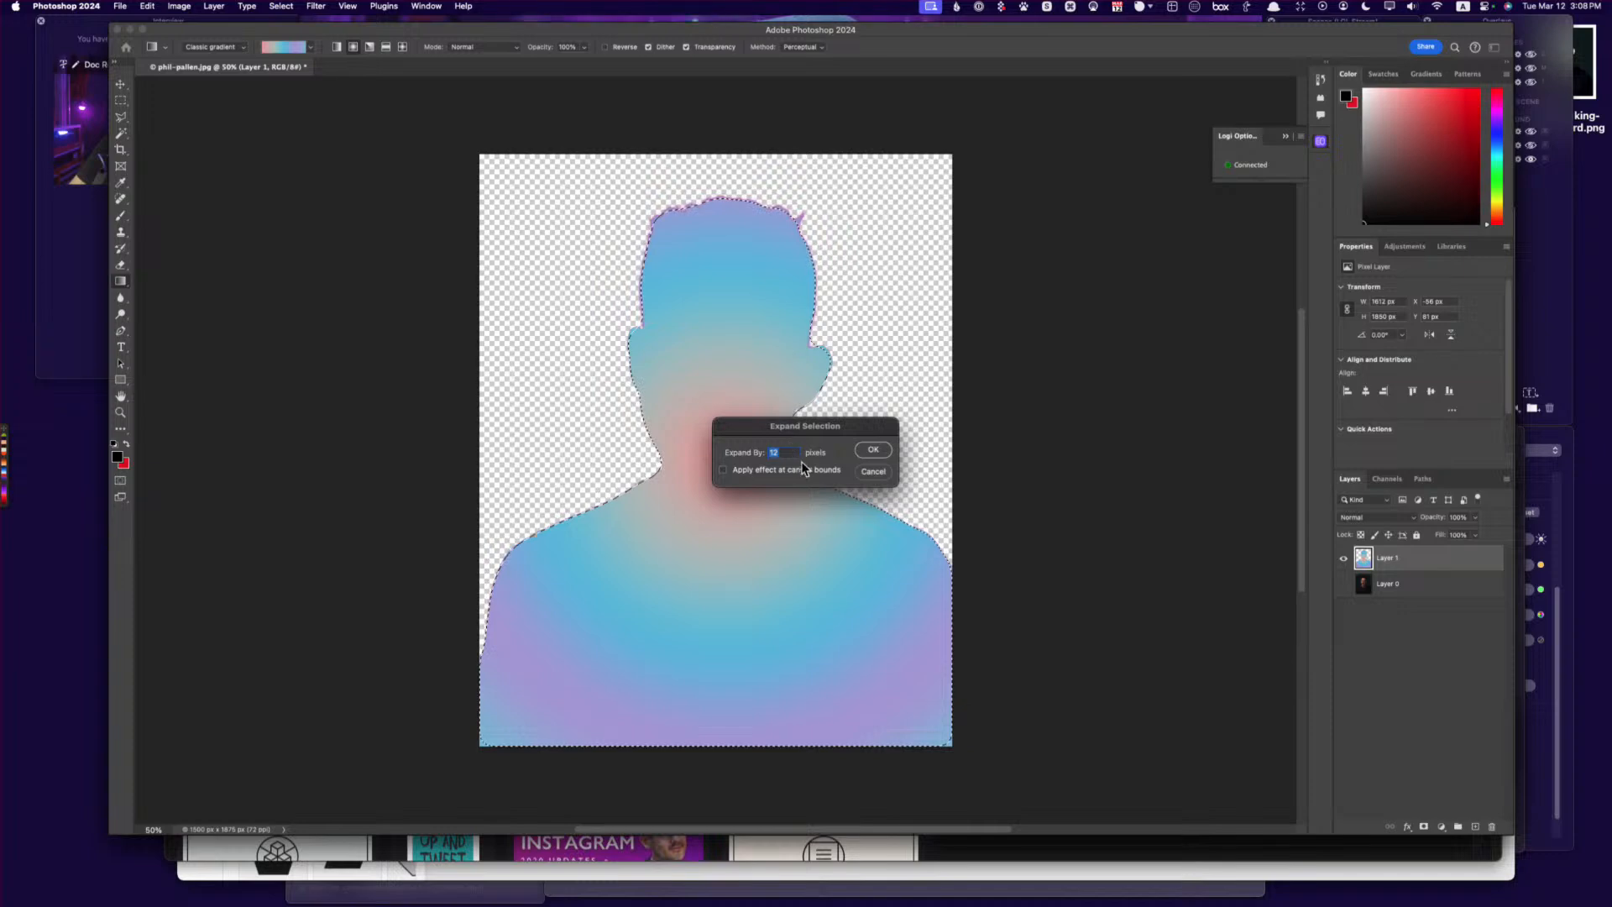
left_click(873, 449)
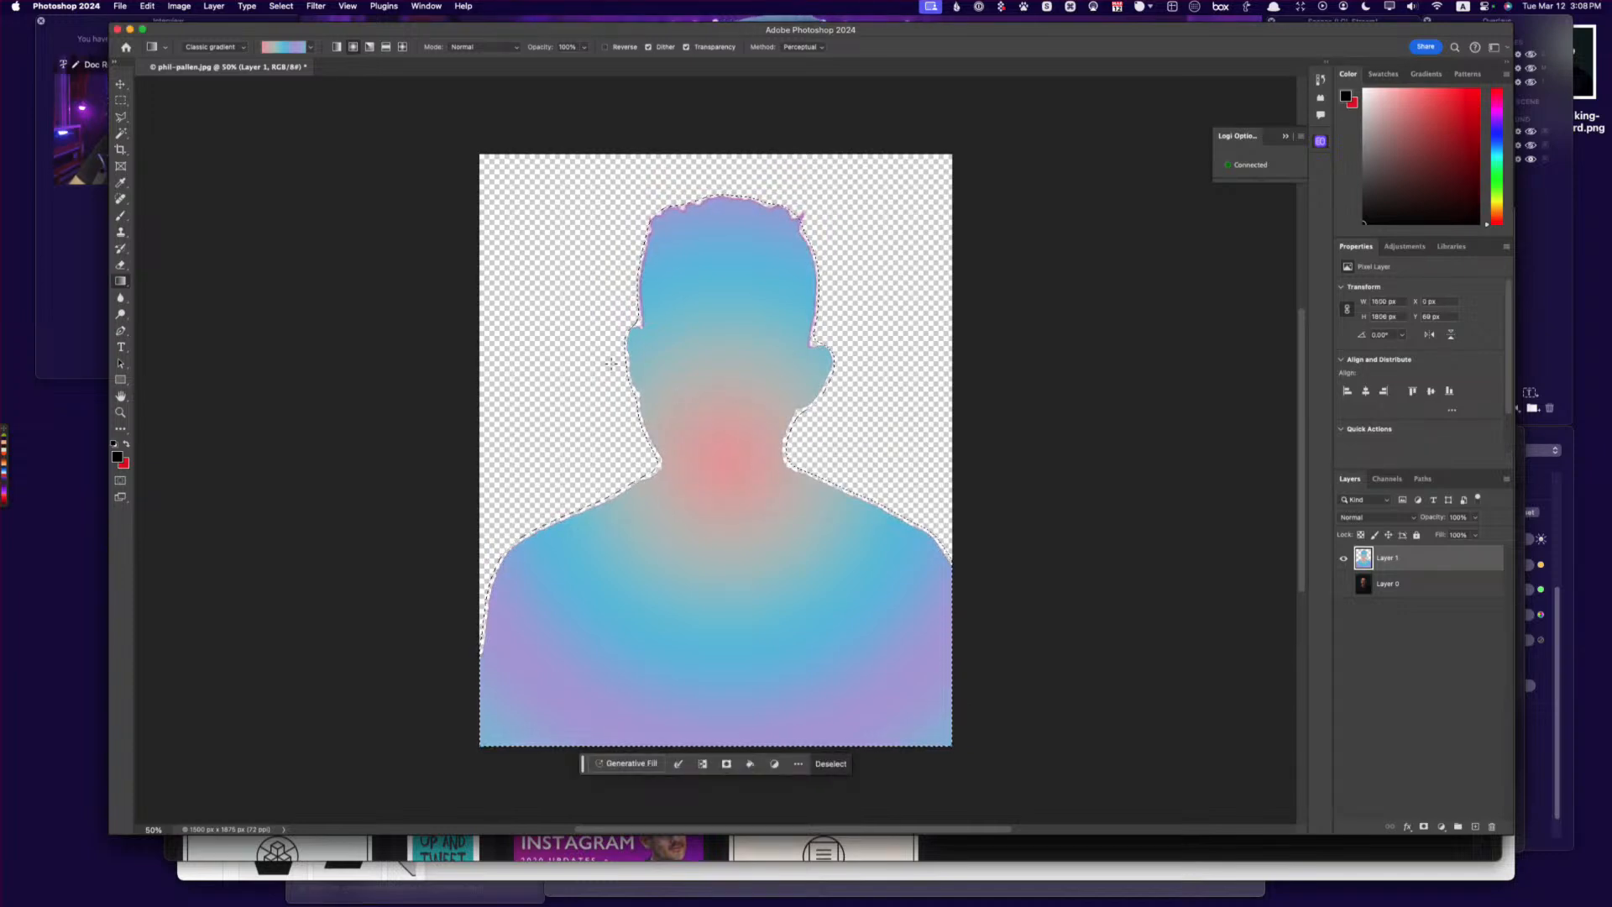
Run Generative Fill on the selection with the prompt "fill with radial spectrum gradient" and choose the third variation.
left_click(658, 765)
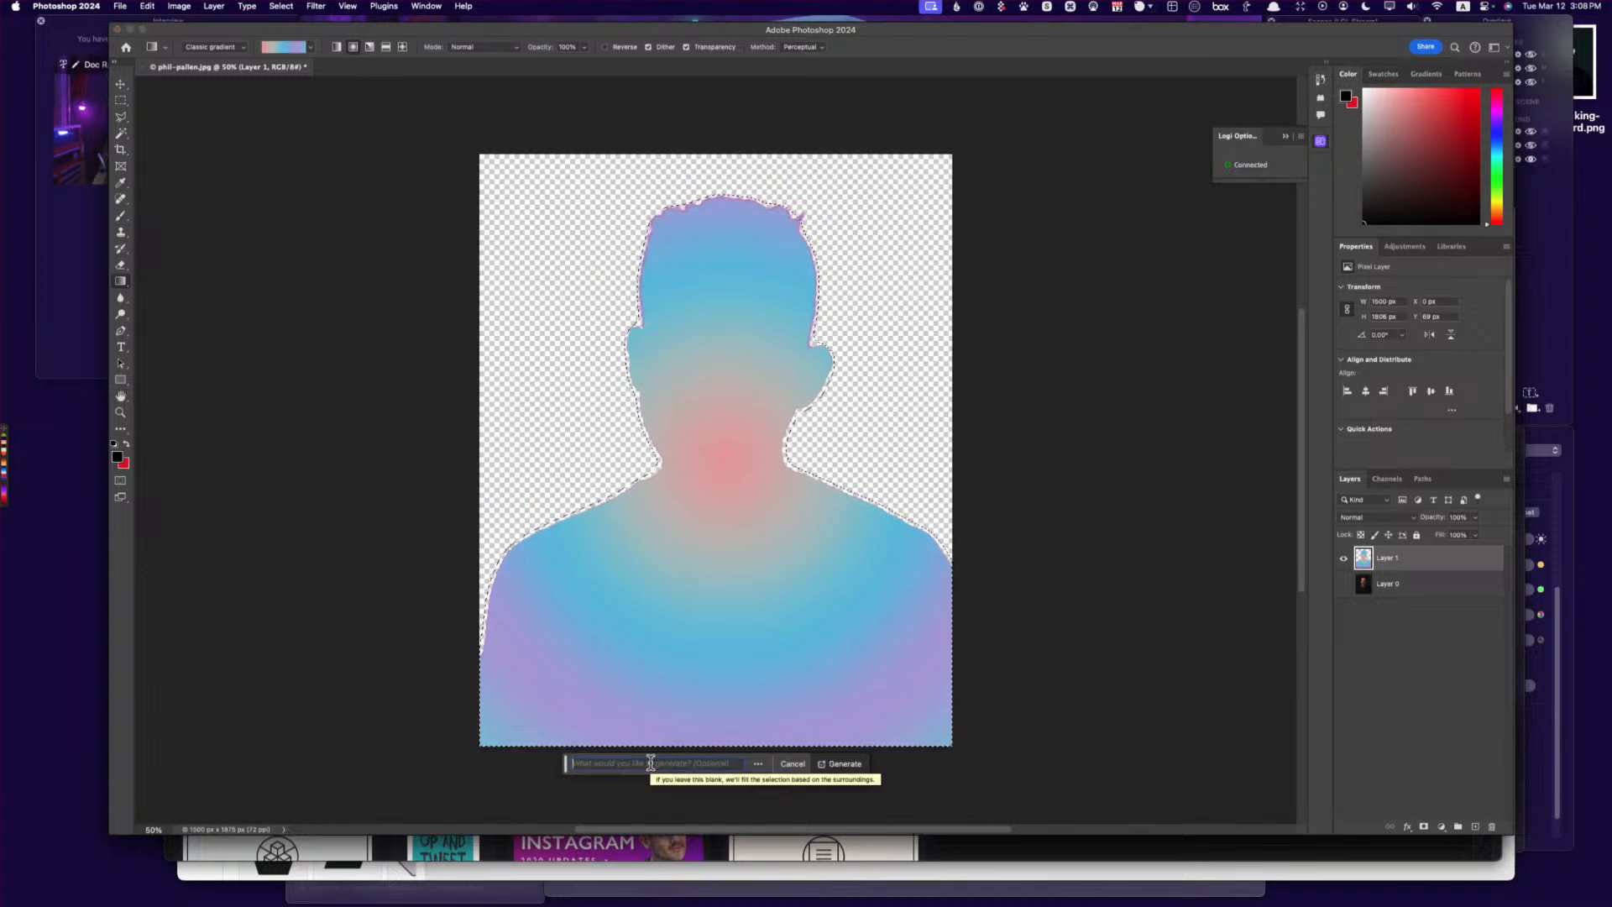
type("fill")
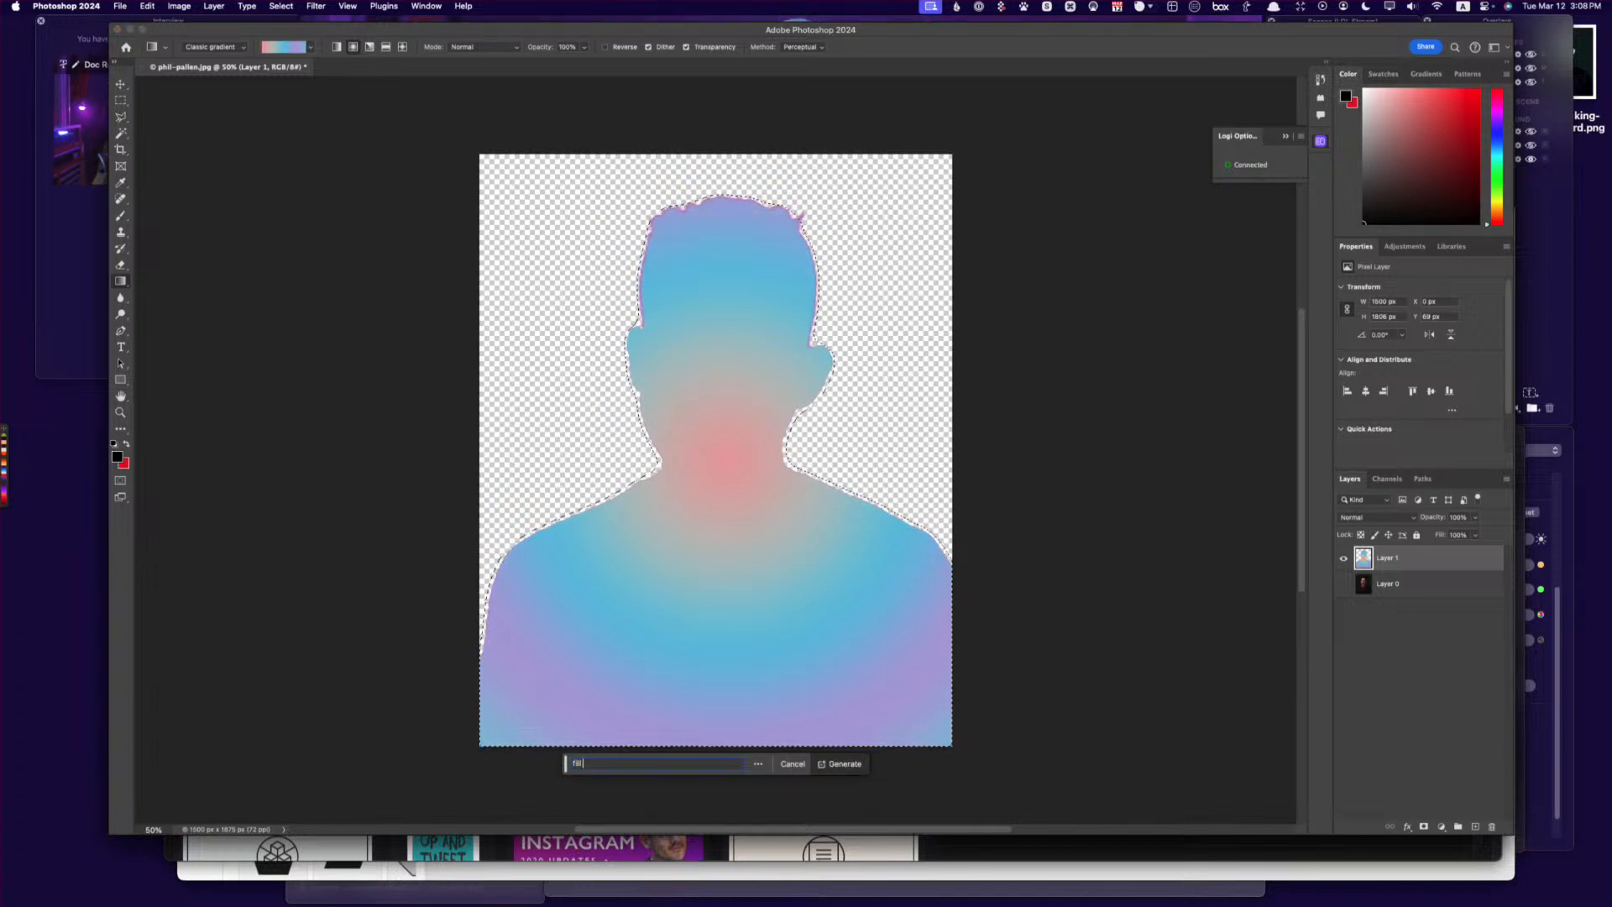
type(" with radial s")
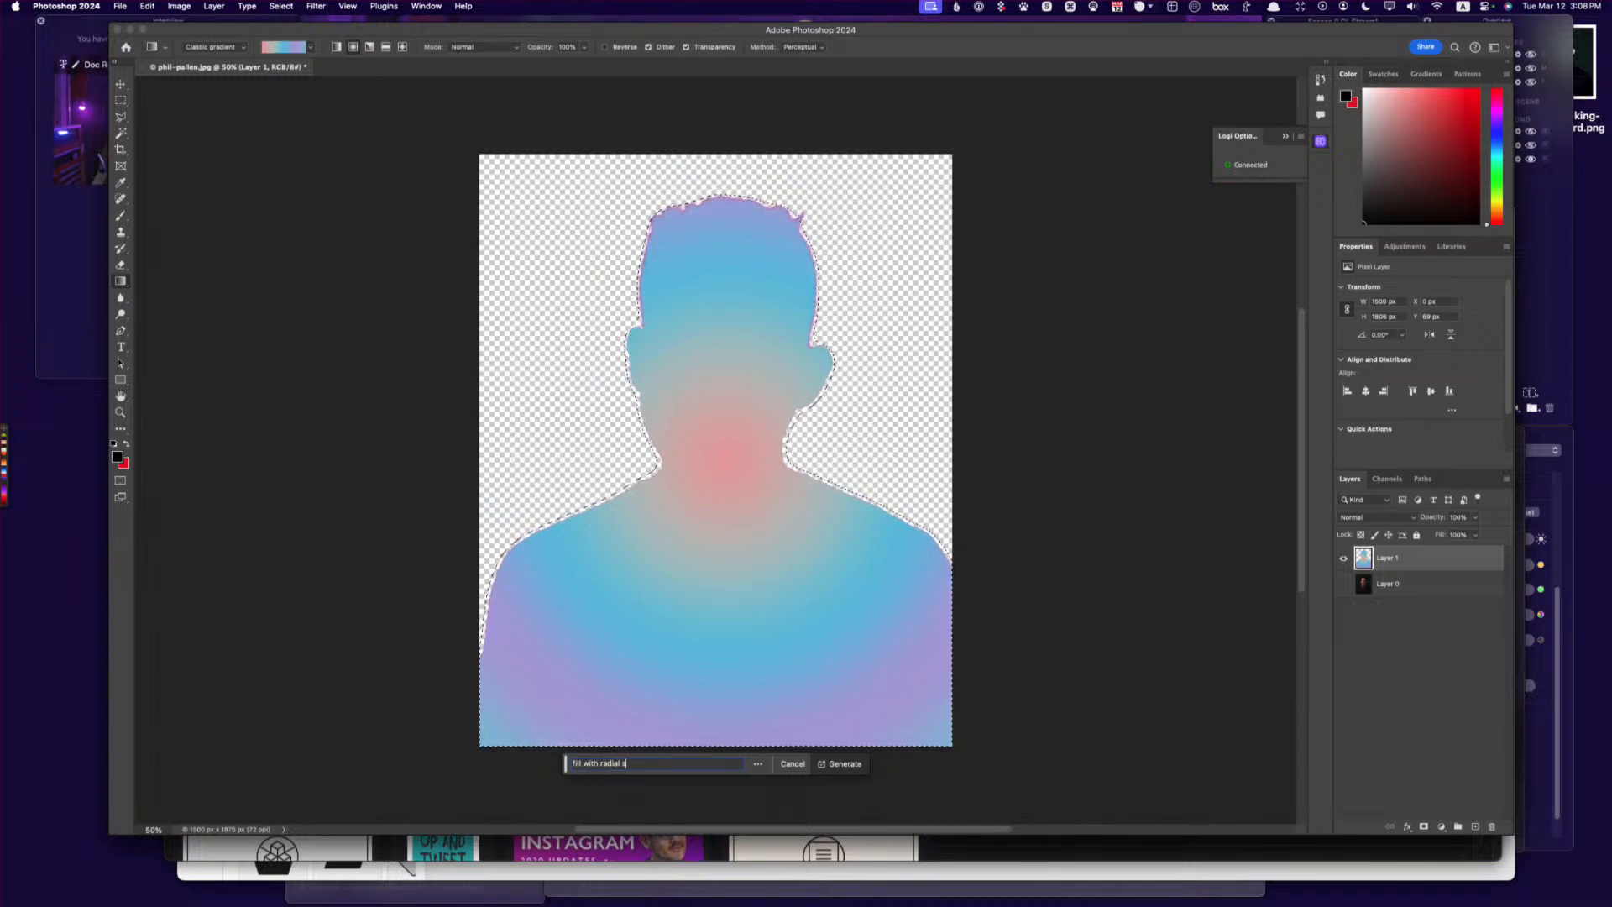
type("pectrum gradient")
key("Return")
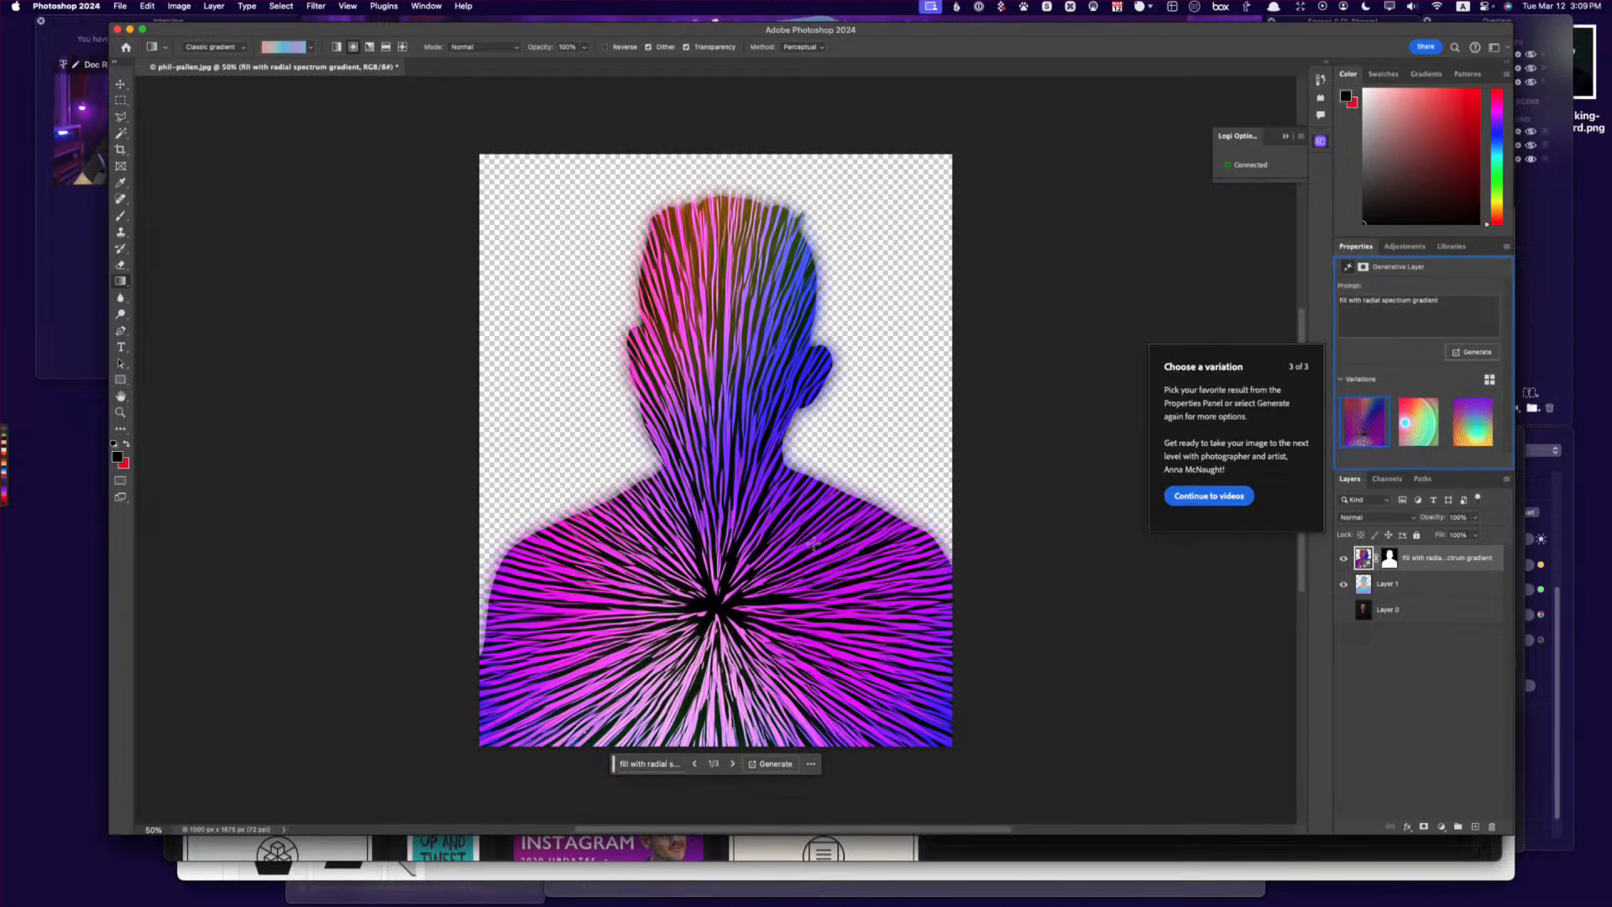
left_click(1416, 427)
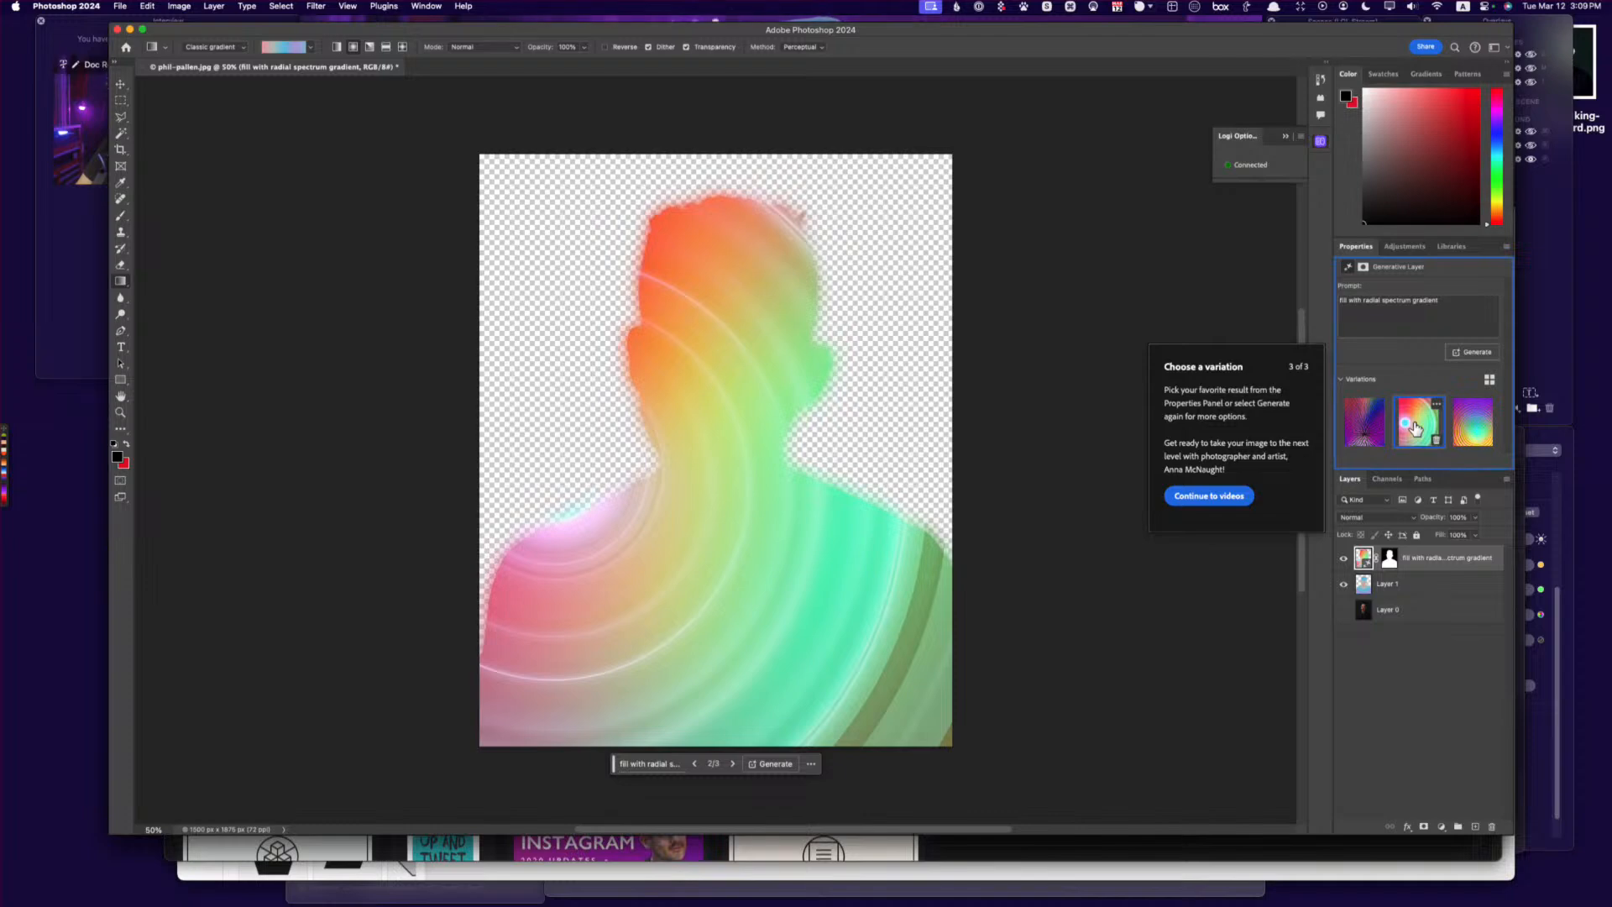
left_click(1465, 433)
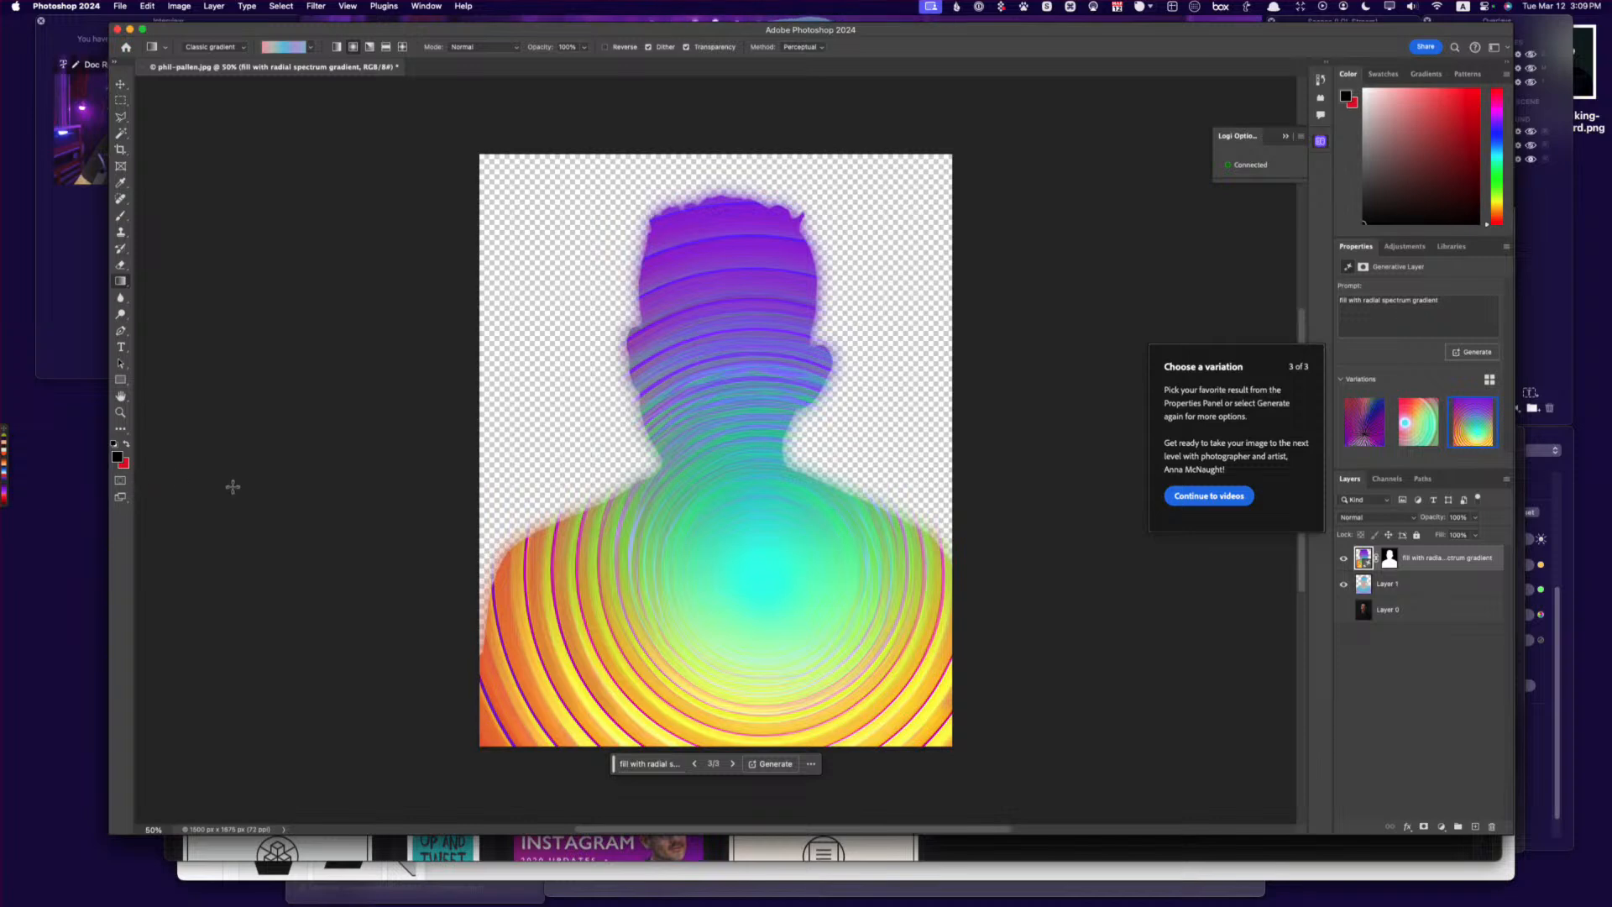
key("super+l")
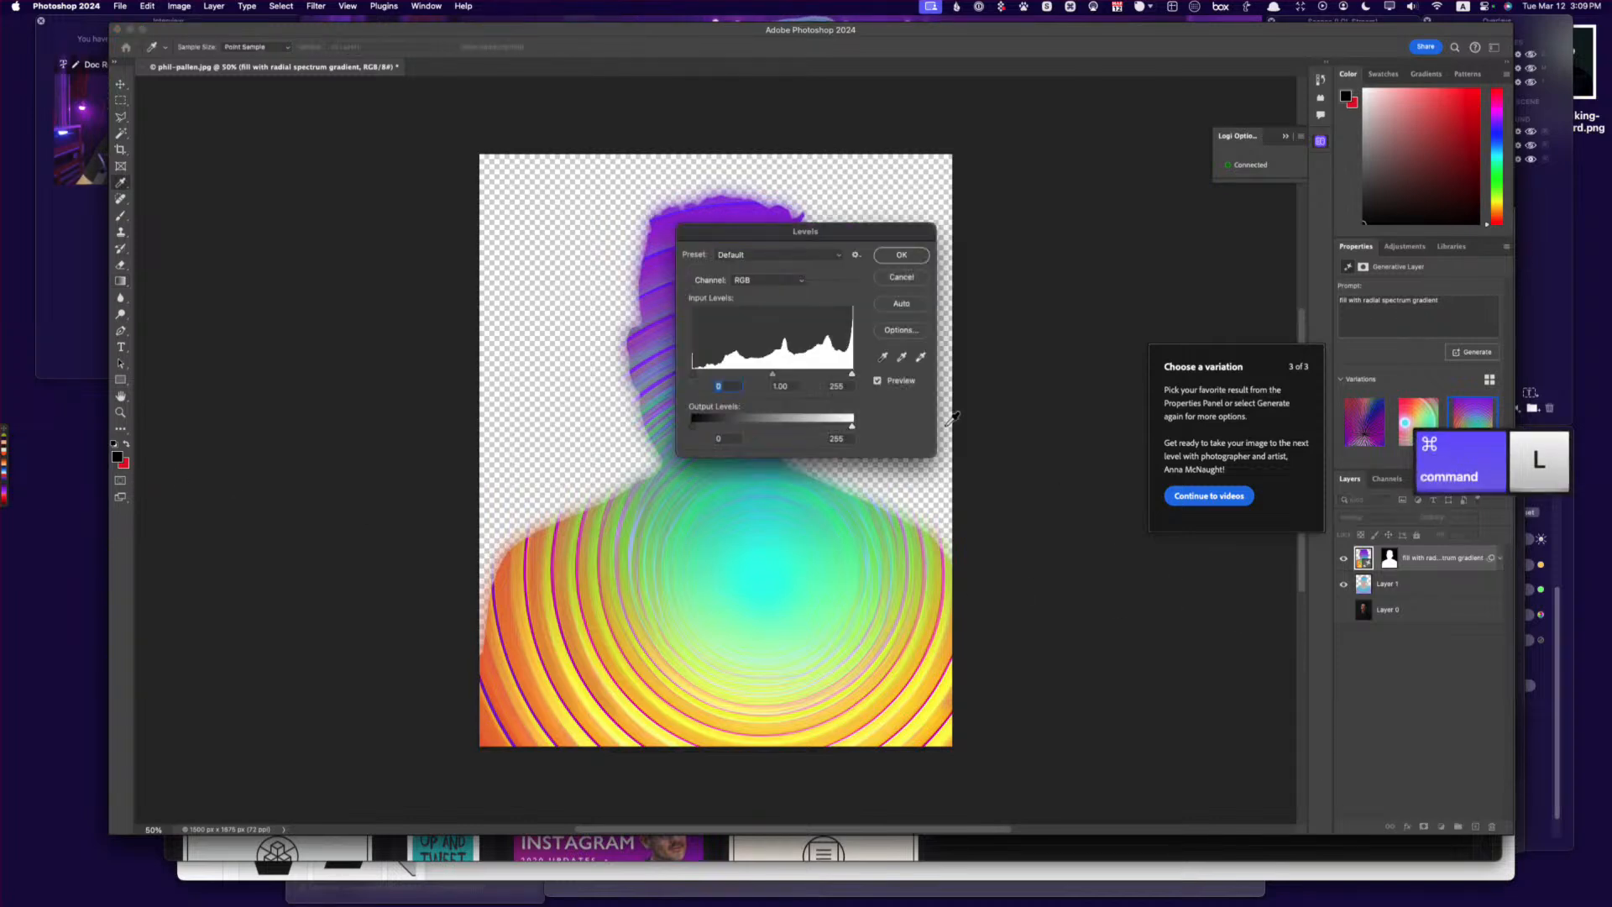
left_click_drag(863, 224, 1166, 201)
left_click_drag(996, 352, 1062, 351)
left_click(1206, 255)
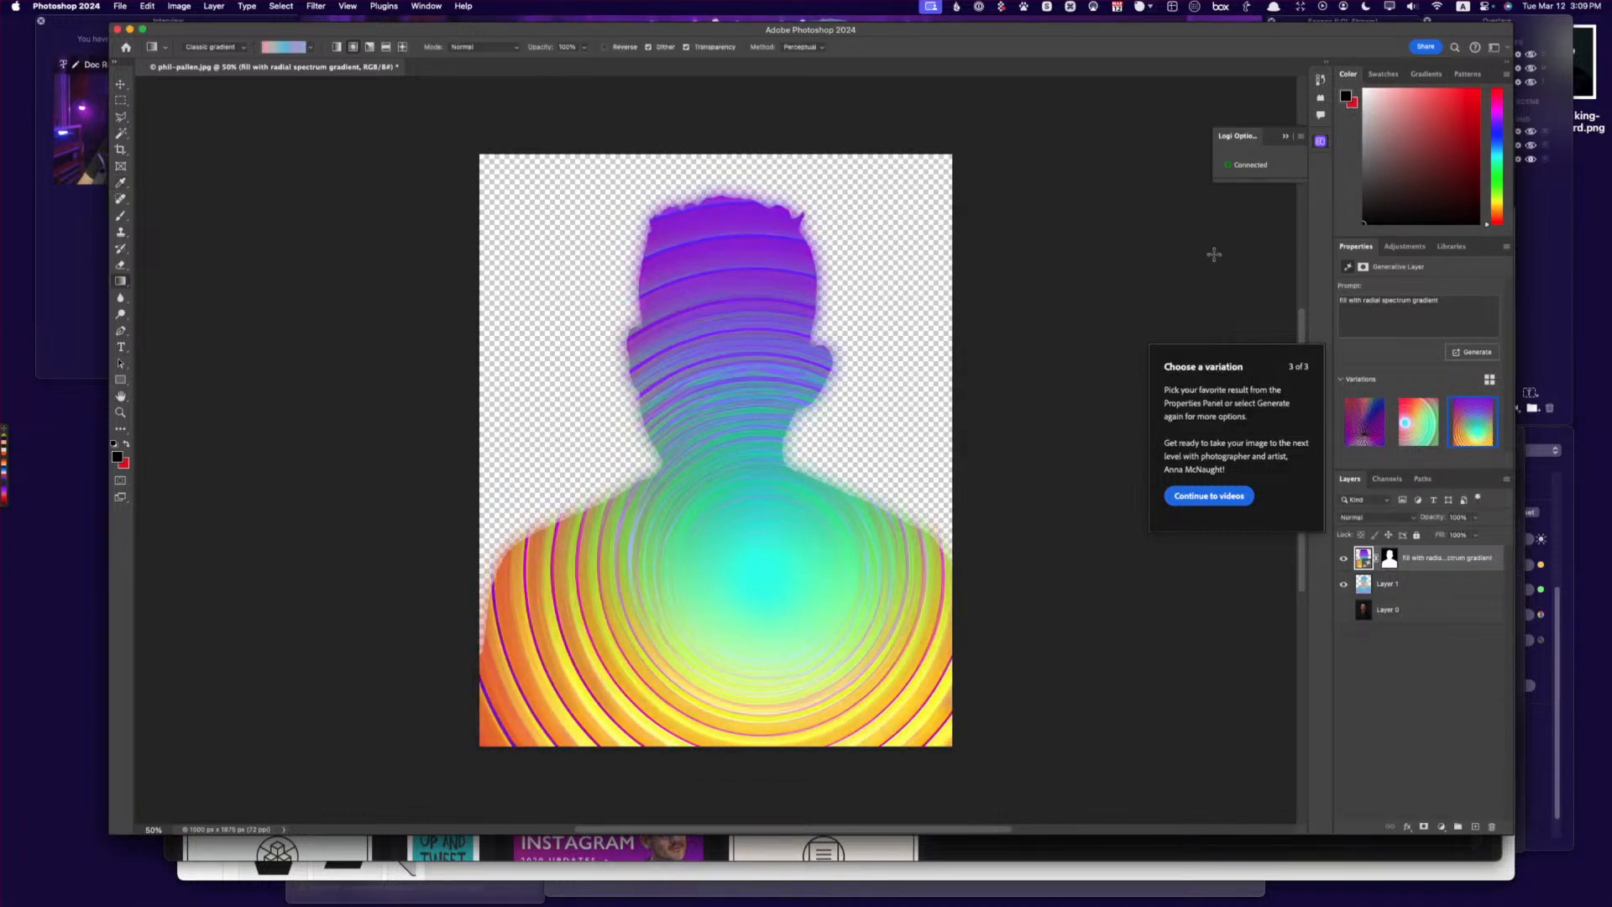
Apply a strong Gaussian Blur to the generated gradient layer to melt its rings into smooth colour.
left_click(285, 9)
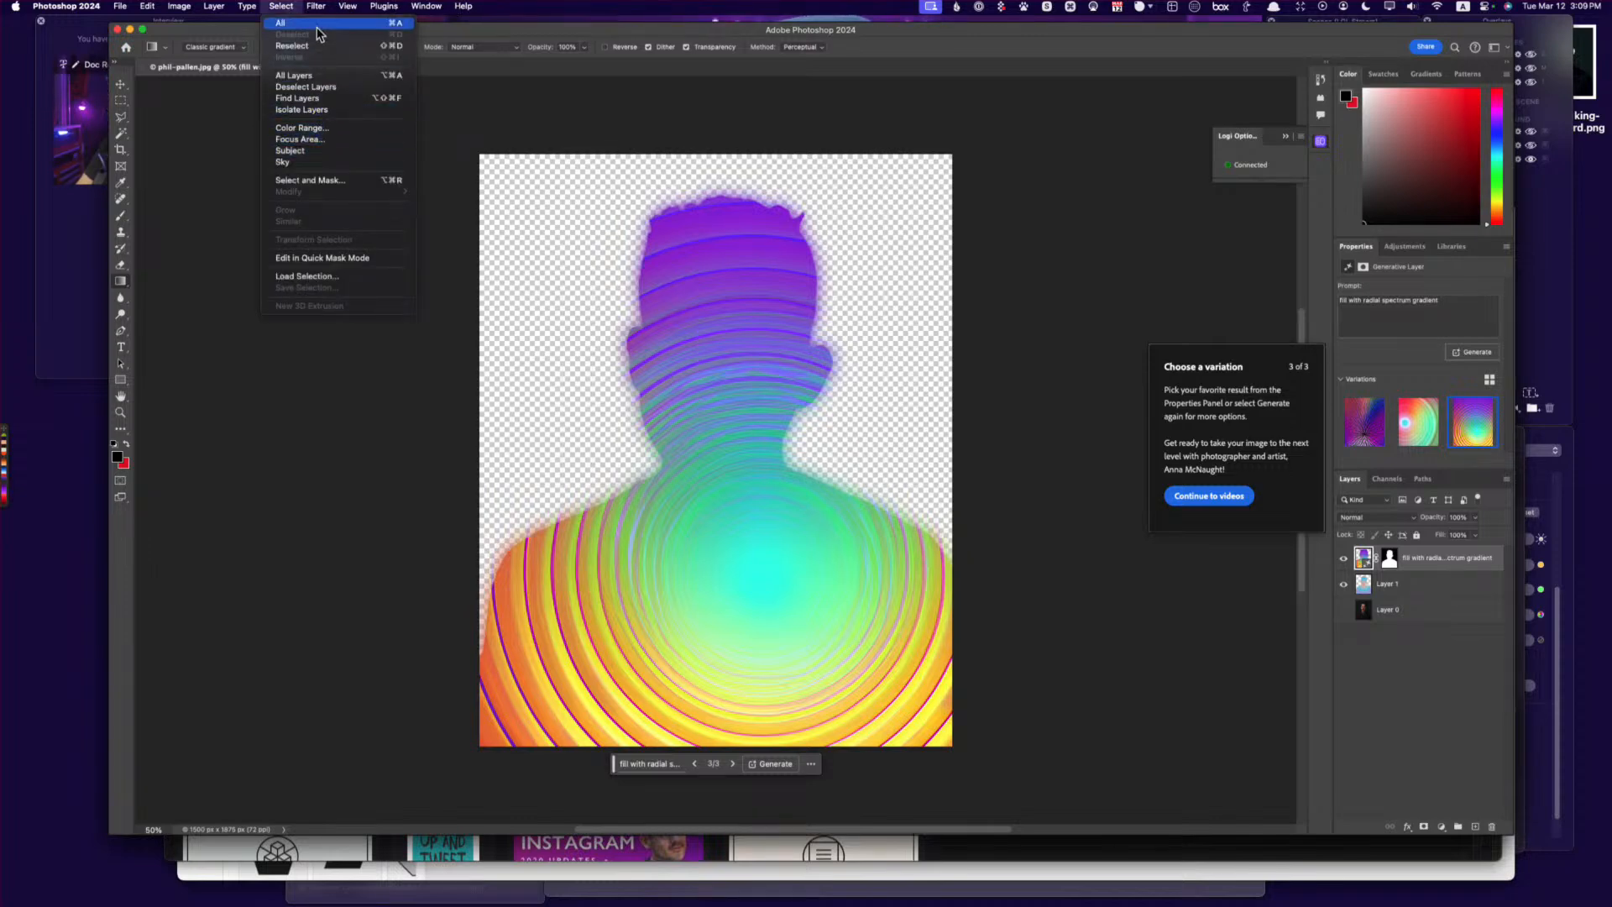
mouse_move(319, 13)
mouse_move(341, 158)
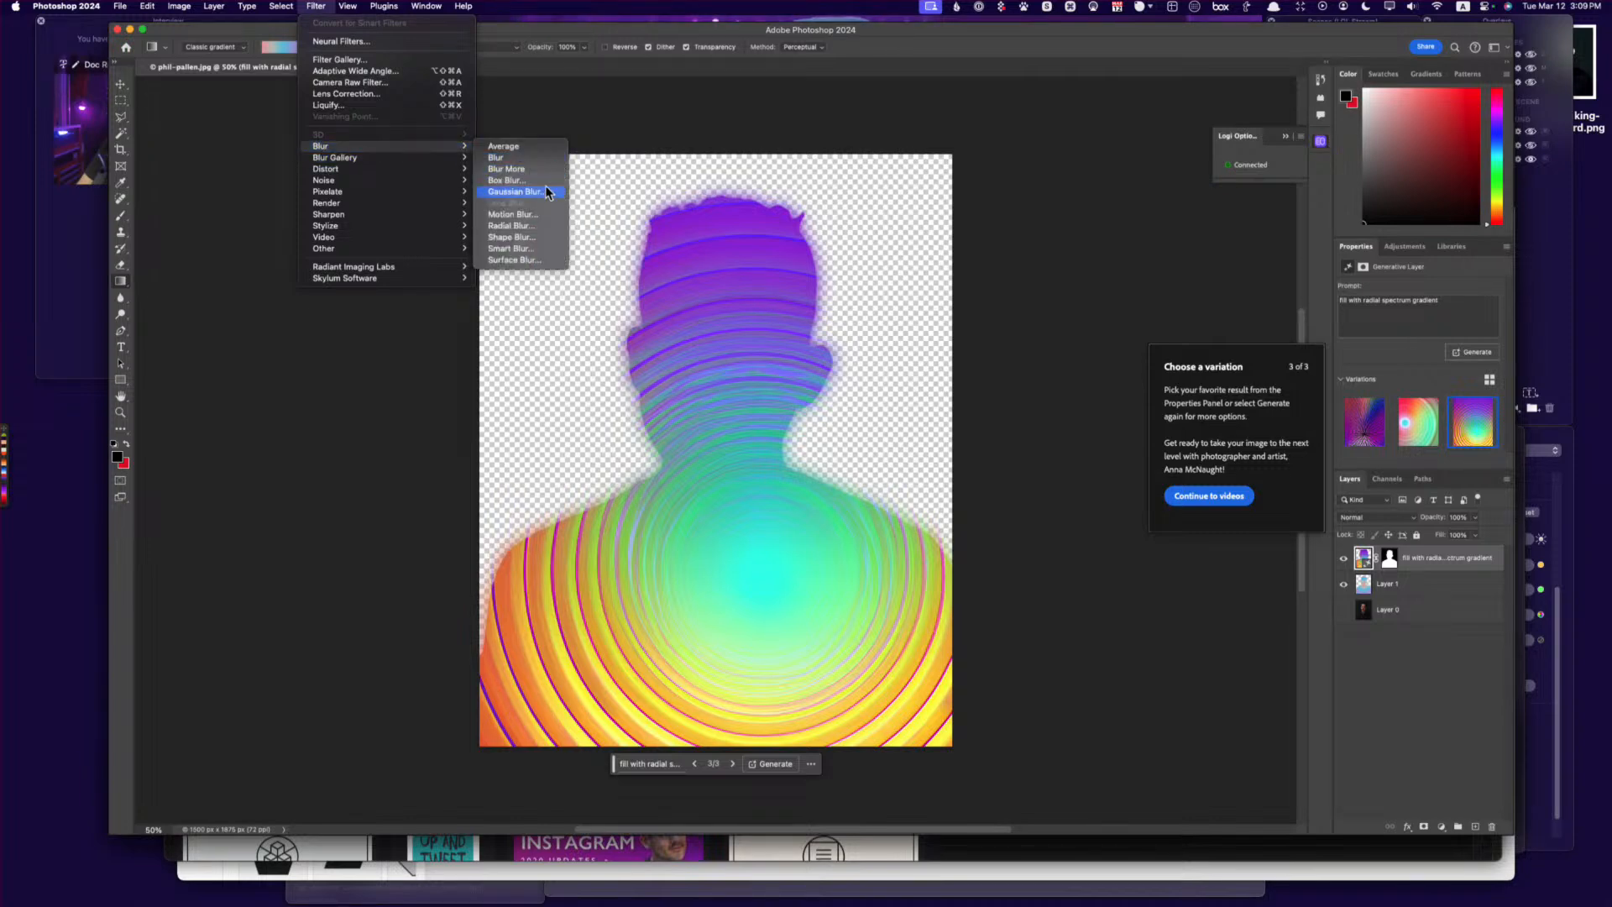
left_click(514, 191)
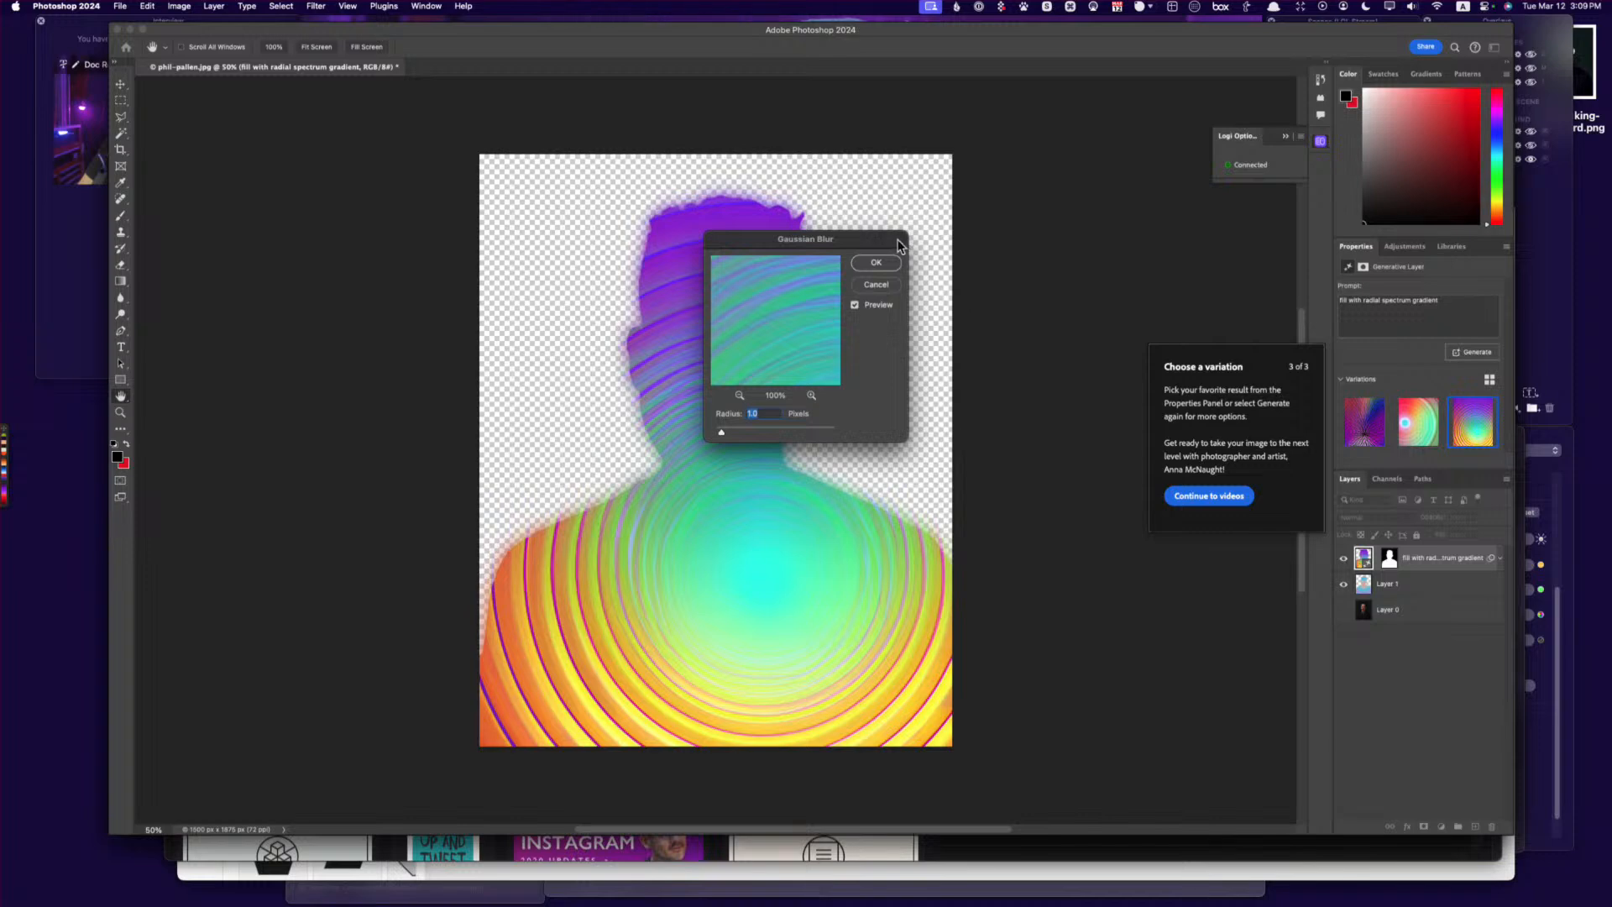
left_click_drag(899, 245, 1132, 236)
left_click_drag(964, 429, 1047, 426)
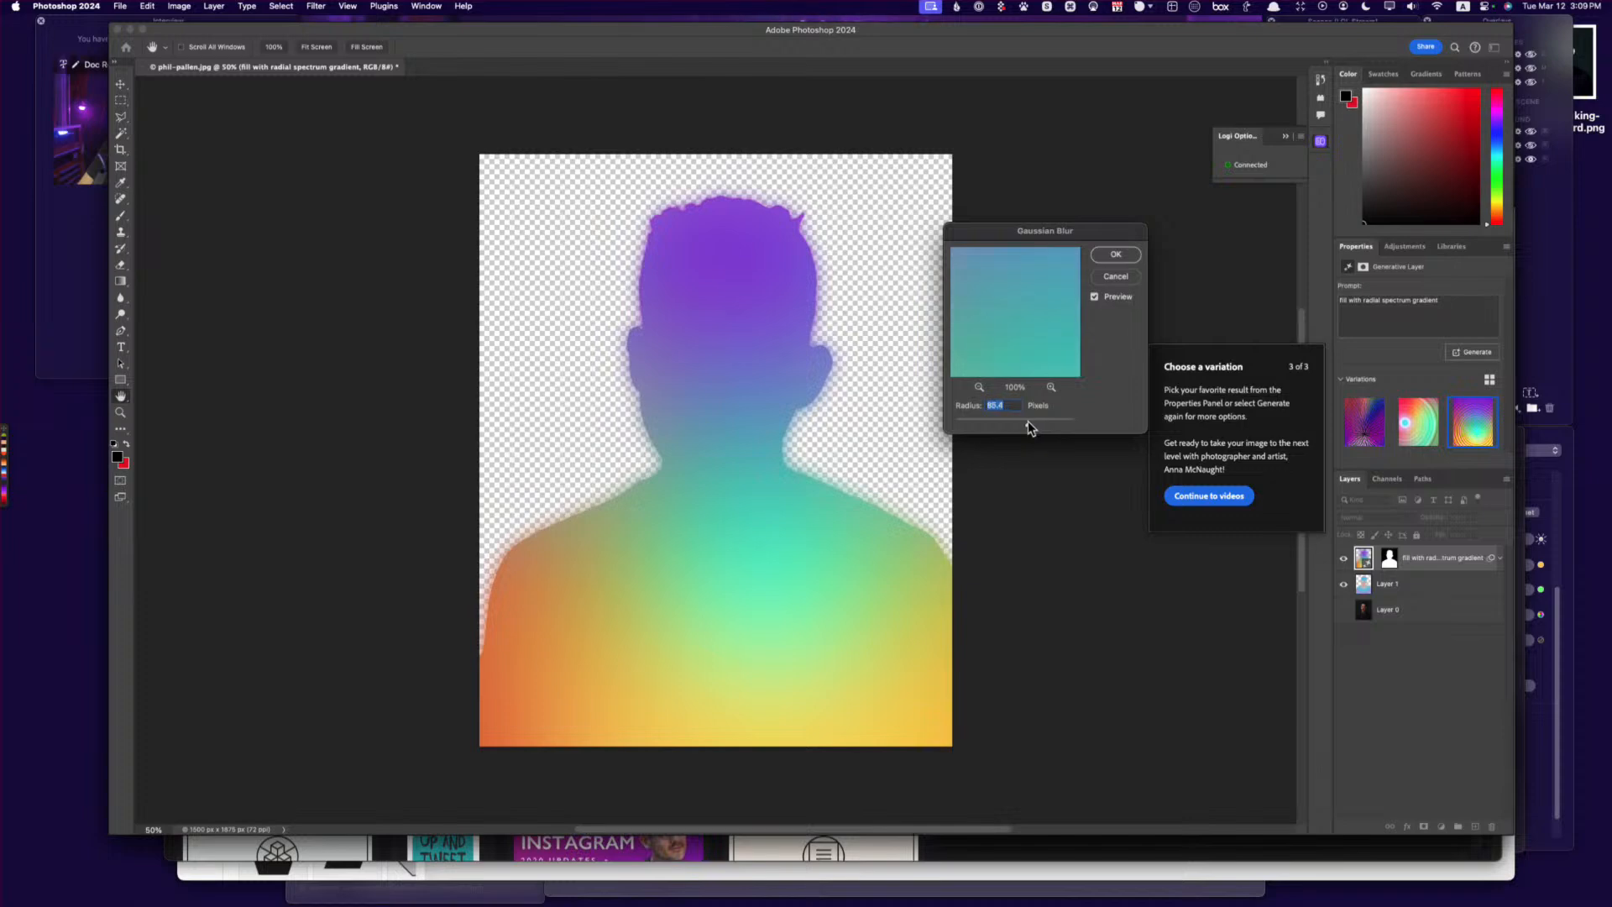
left_click(1108, 254)
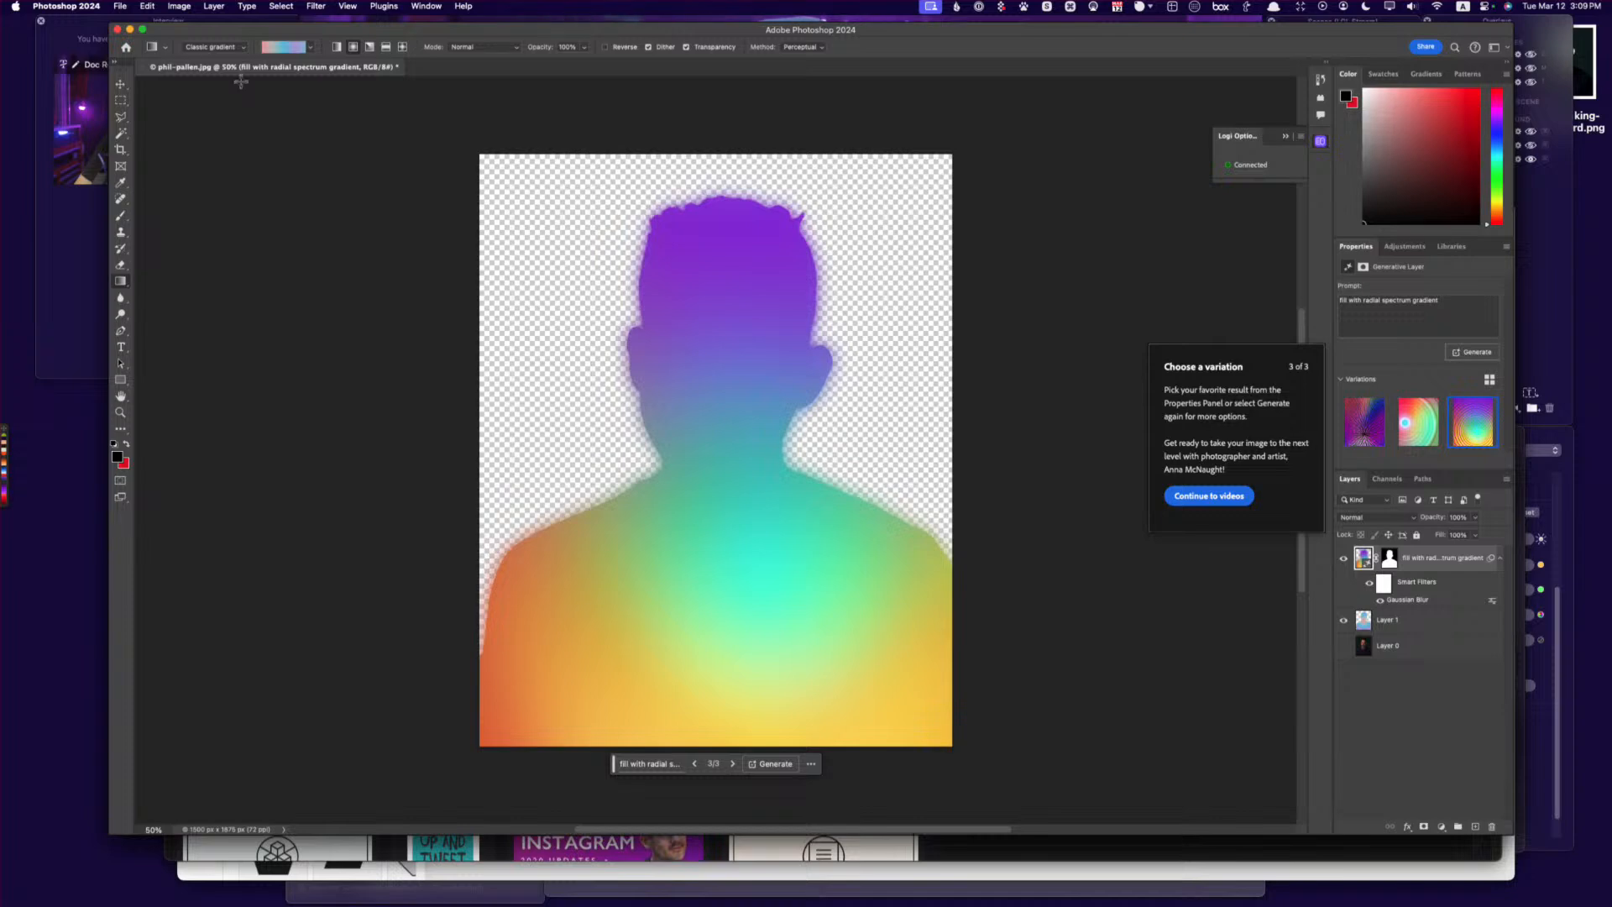
Quick-export the blurred gradient silhouette as a PNG to the Desktop, keeping the suggested file name.
left_click(119, 7)
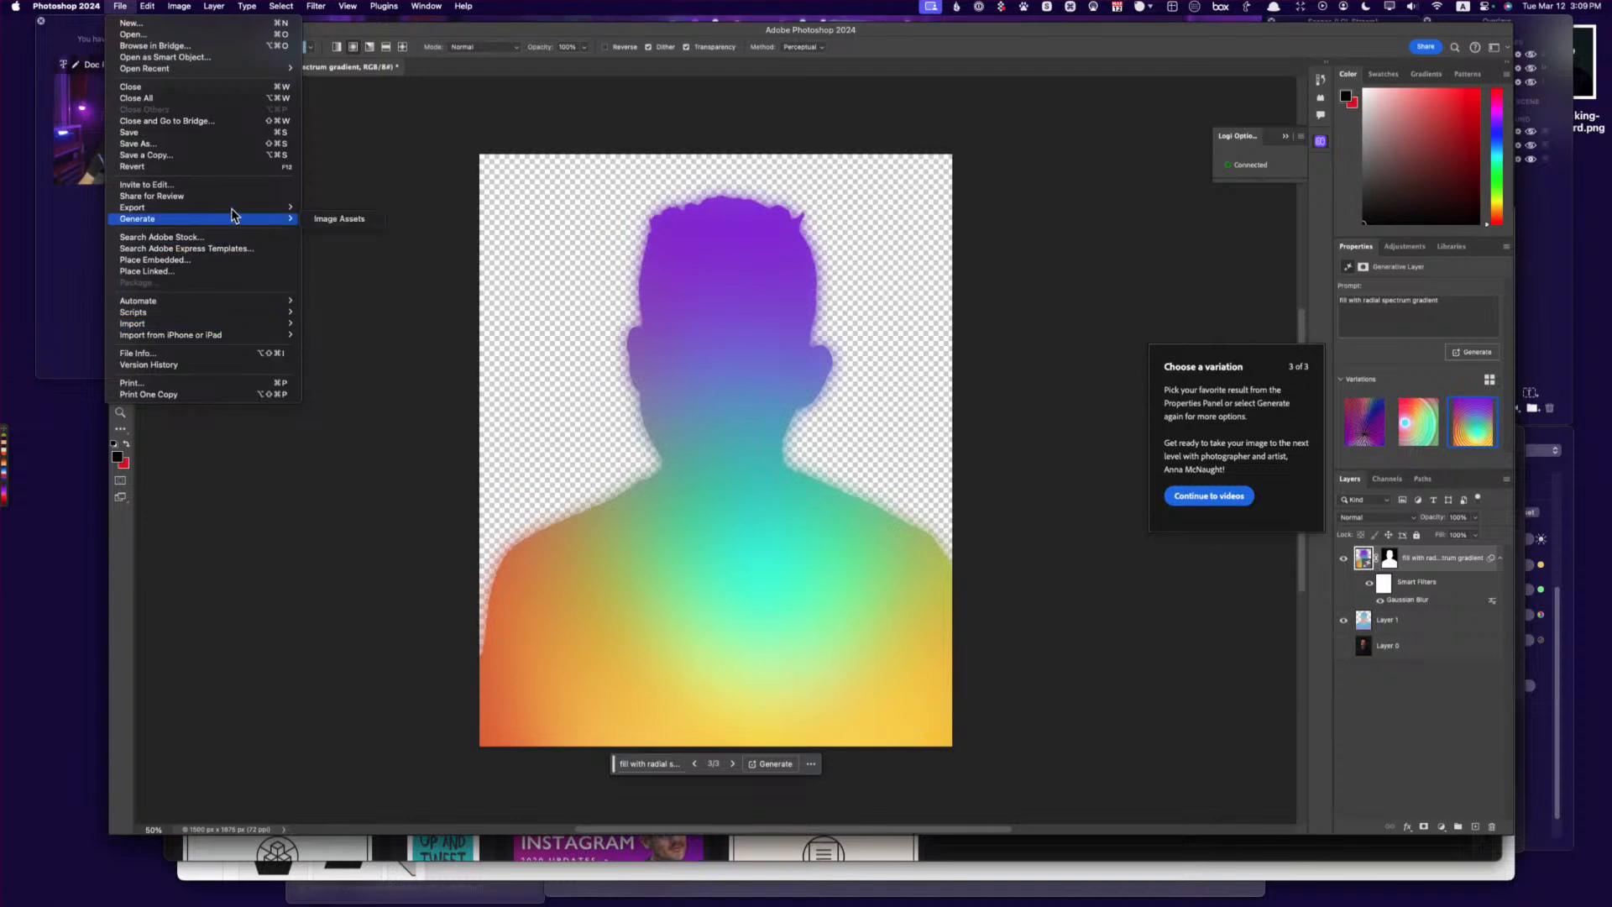
mouse_move(243, 212)
left_click(349, 208)
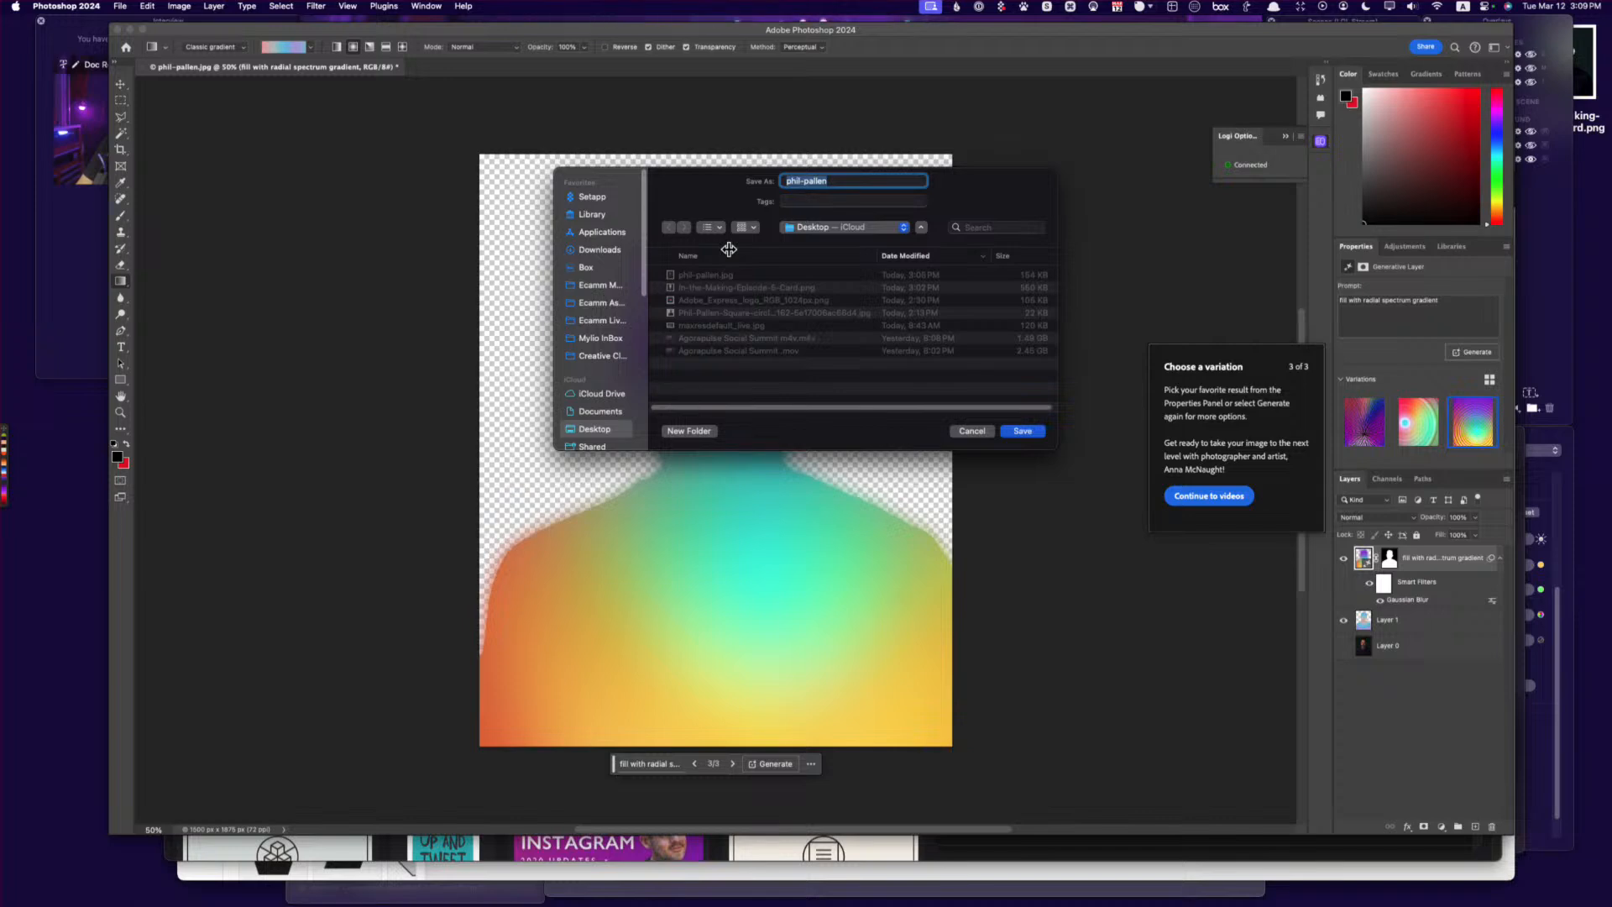
key("super+d")
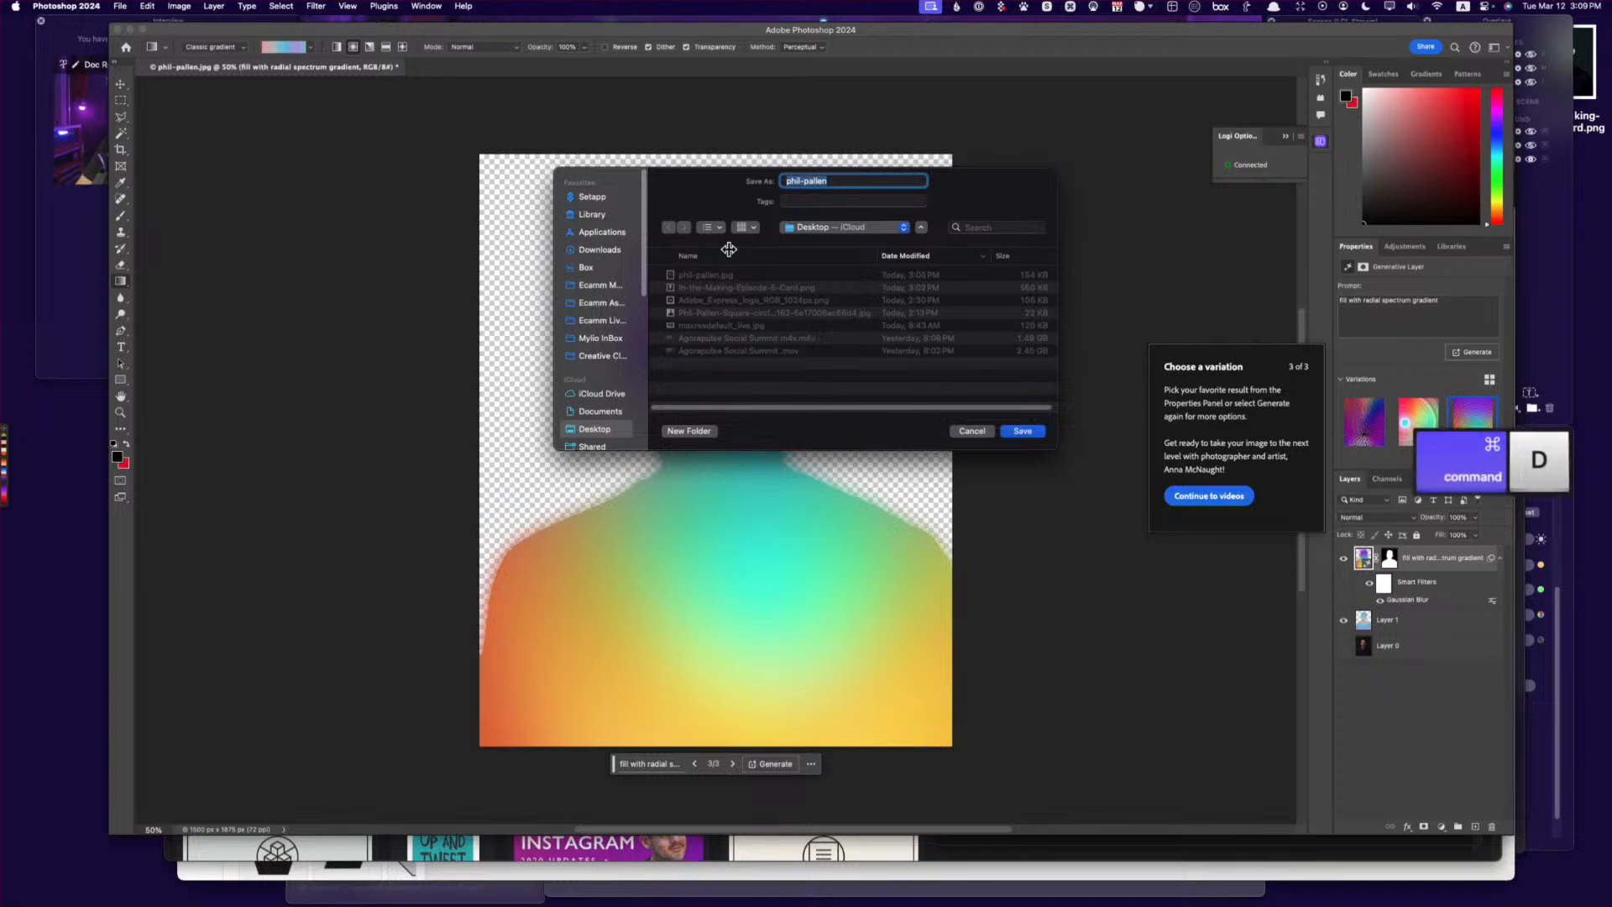
left_click(1036, 433)
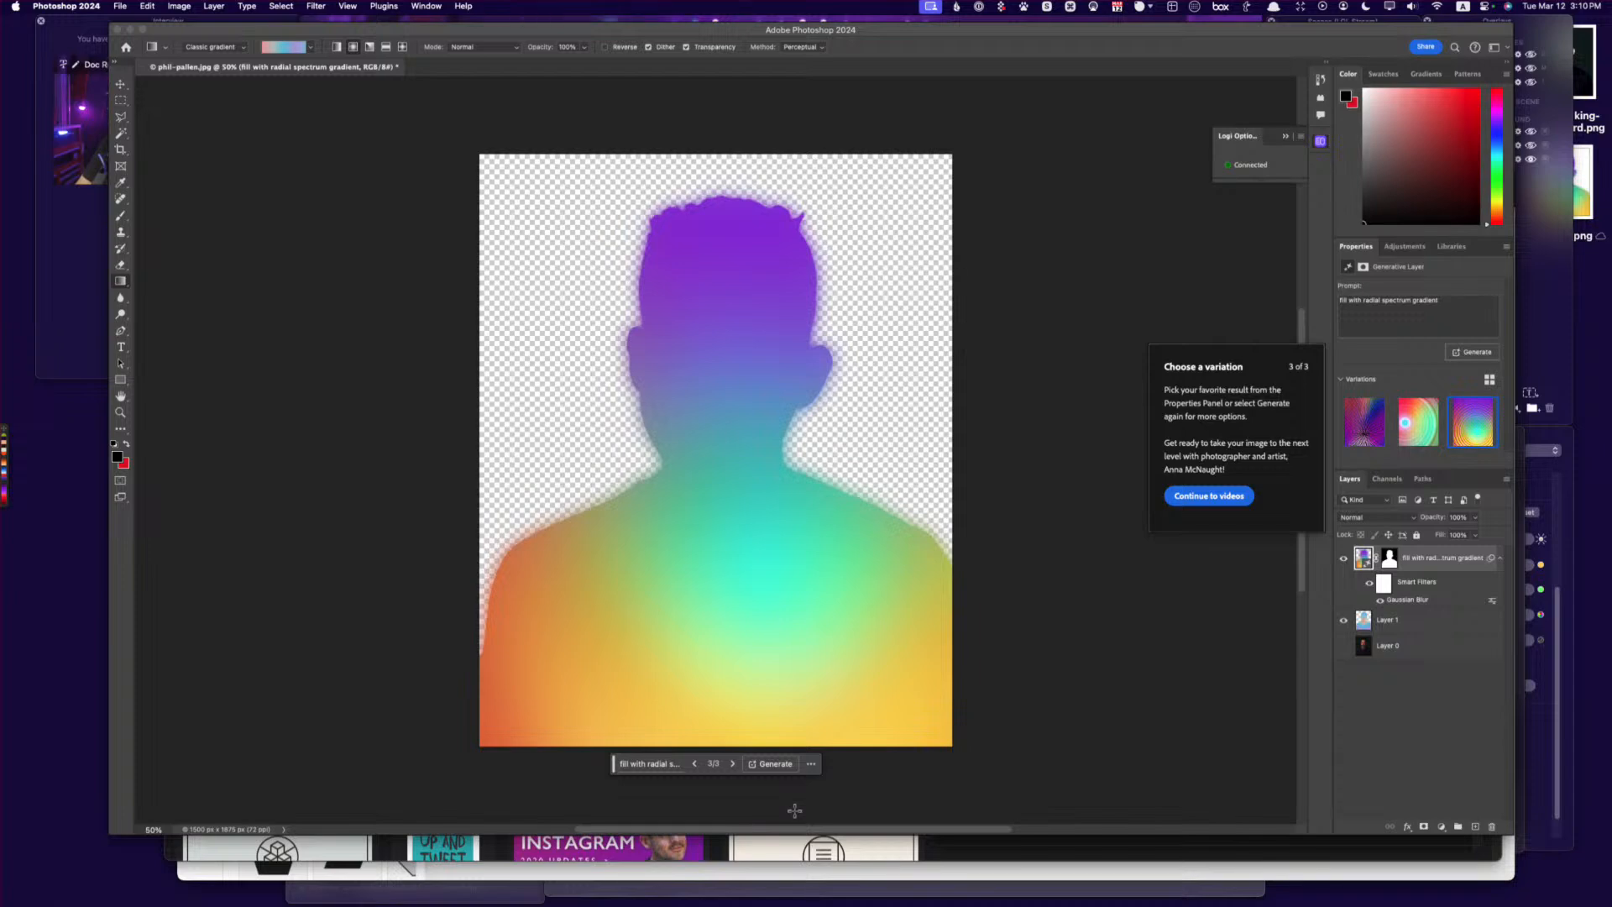
Switch to Chrome and add the exported gradient silhouette PNG to the workshop graphic in Adobe Express.
key("super+Tab")
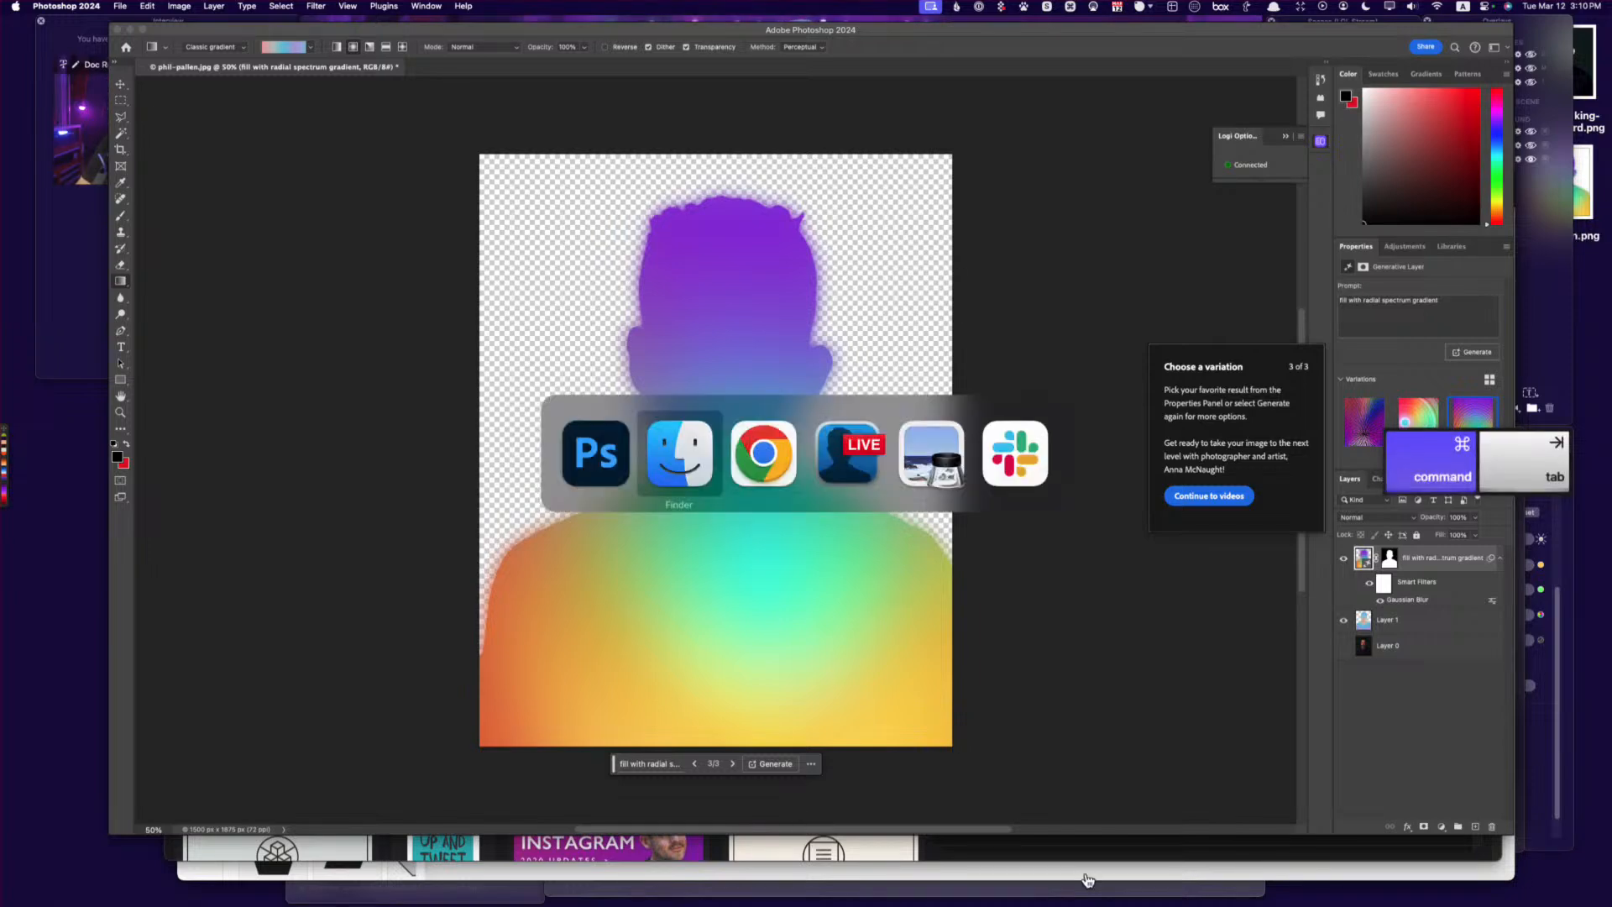
key("super+Tab")
key("super+Tab")
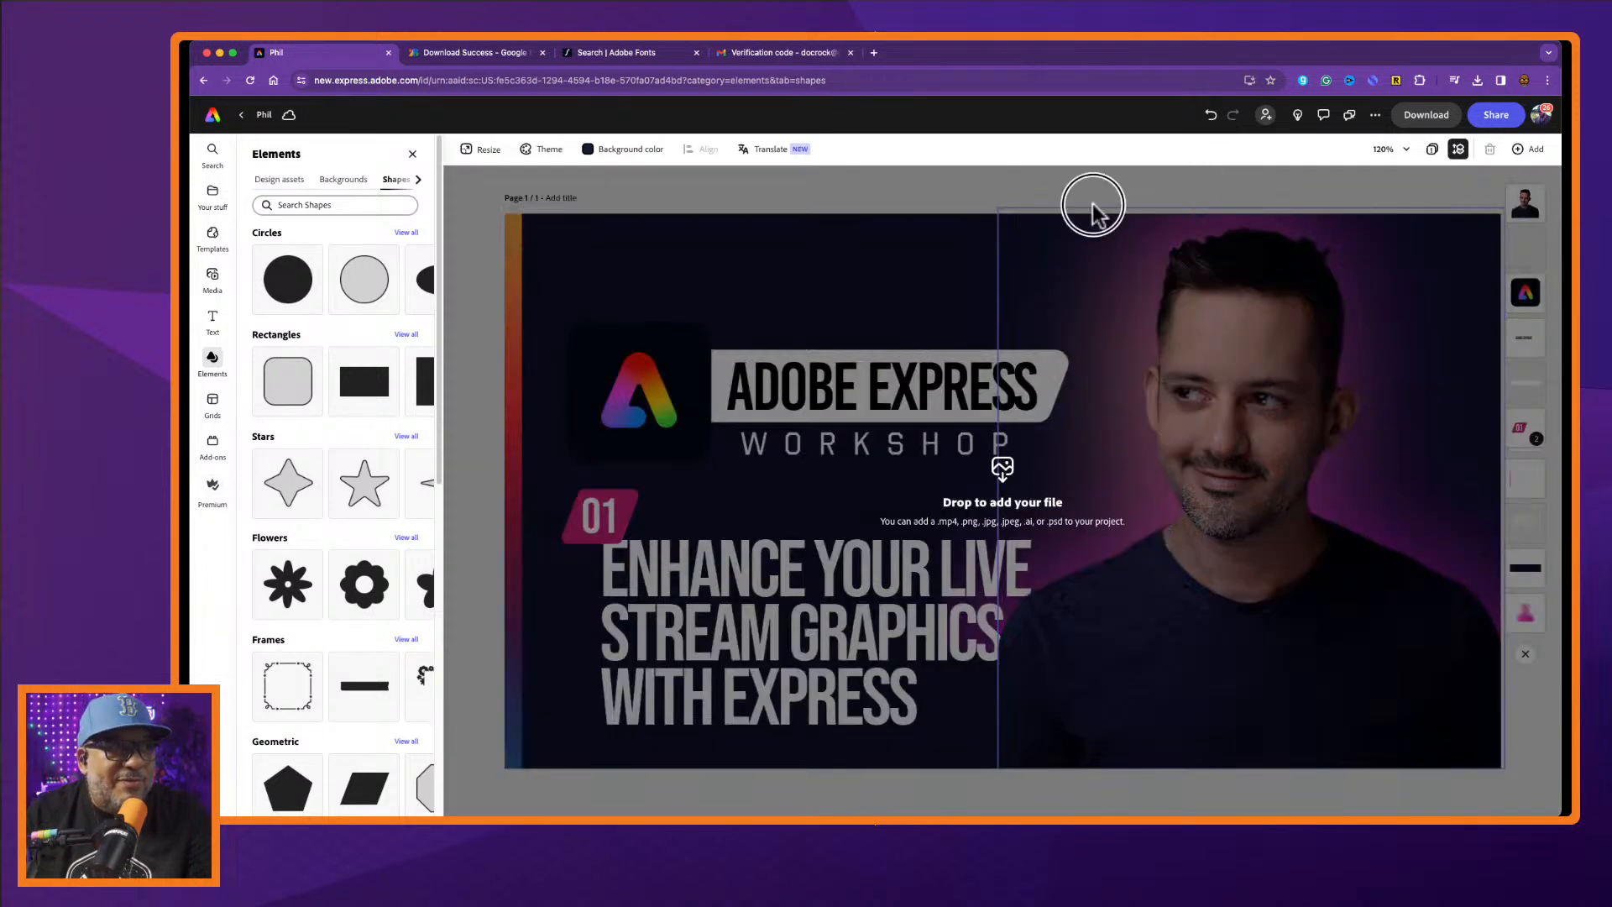
left_click_drag(1094, 206, 917, 188)
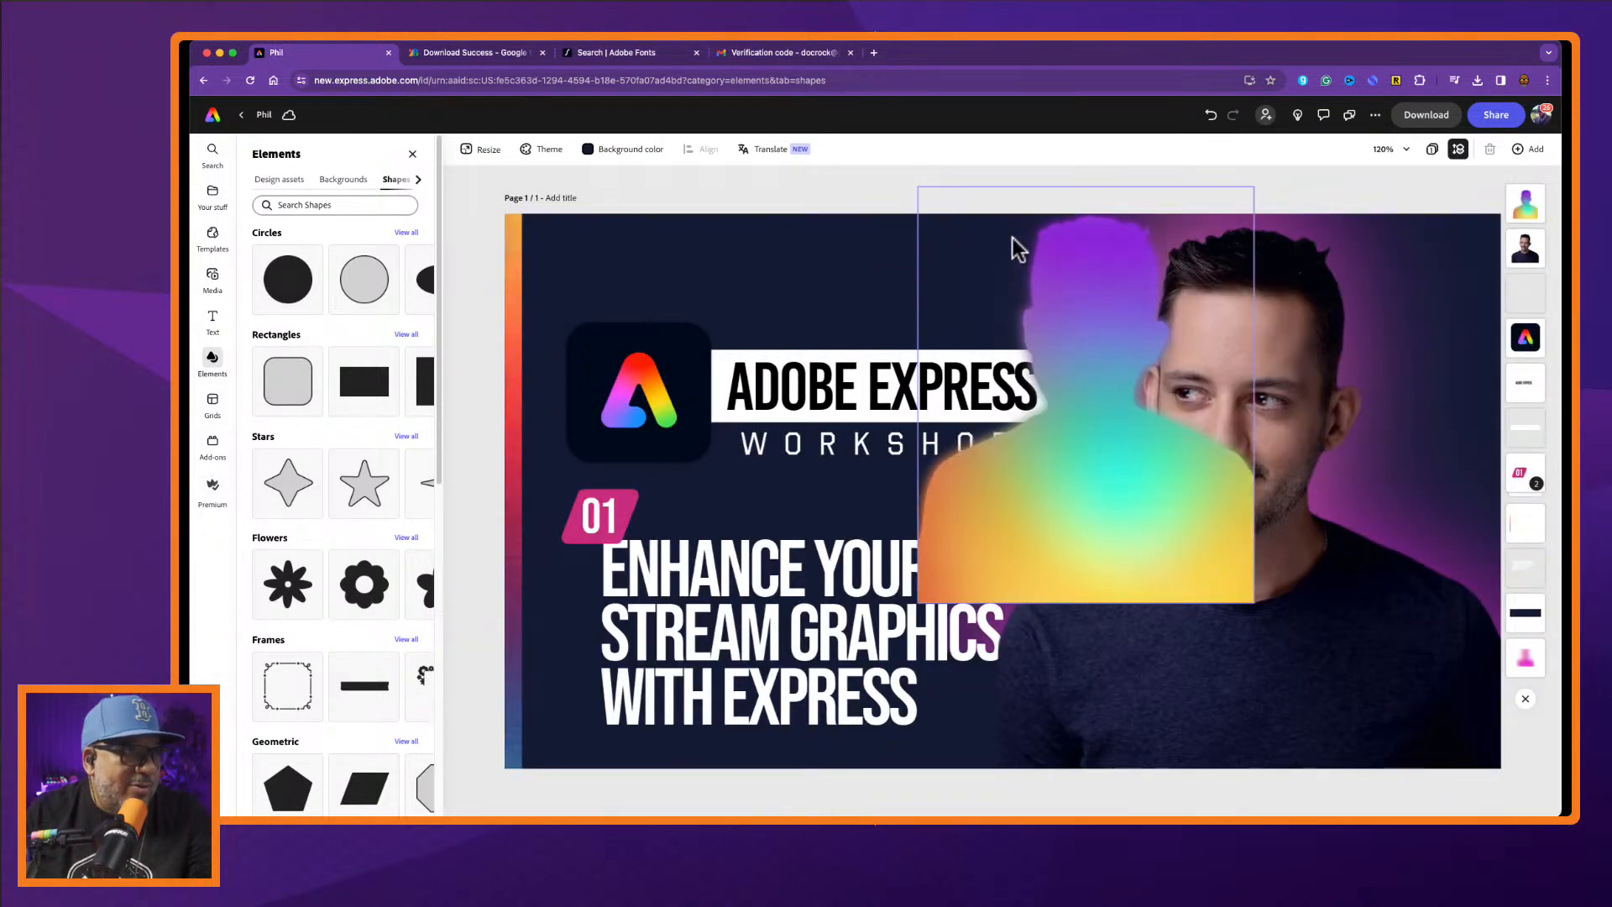
Enlarge the gradient silhouette to match the man's portrait, align it with him and layer it directly behind him.
left_click_drag(1066, 263, 1205, 277)
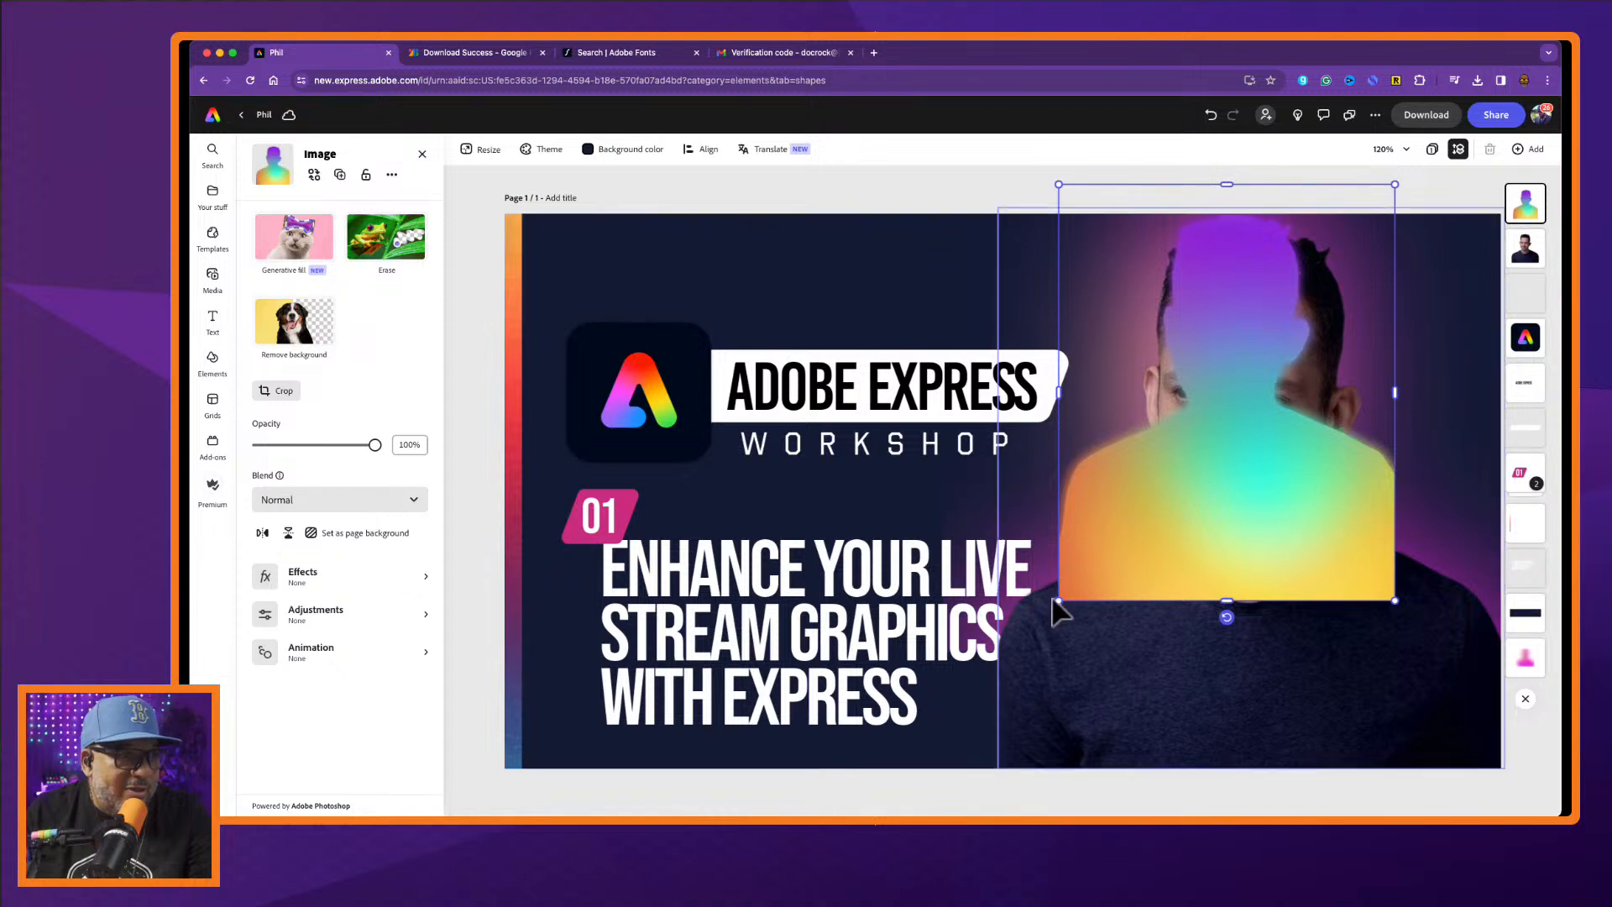
left_click_drag(1058, 601, 852, 756)
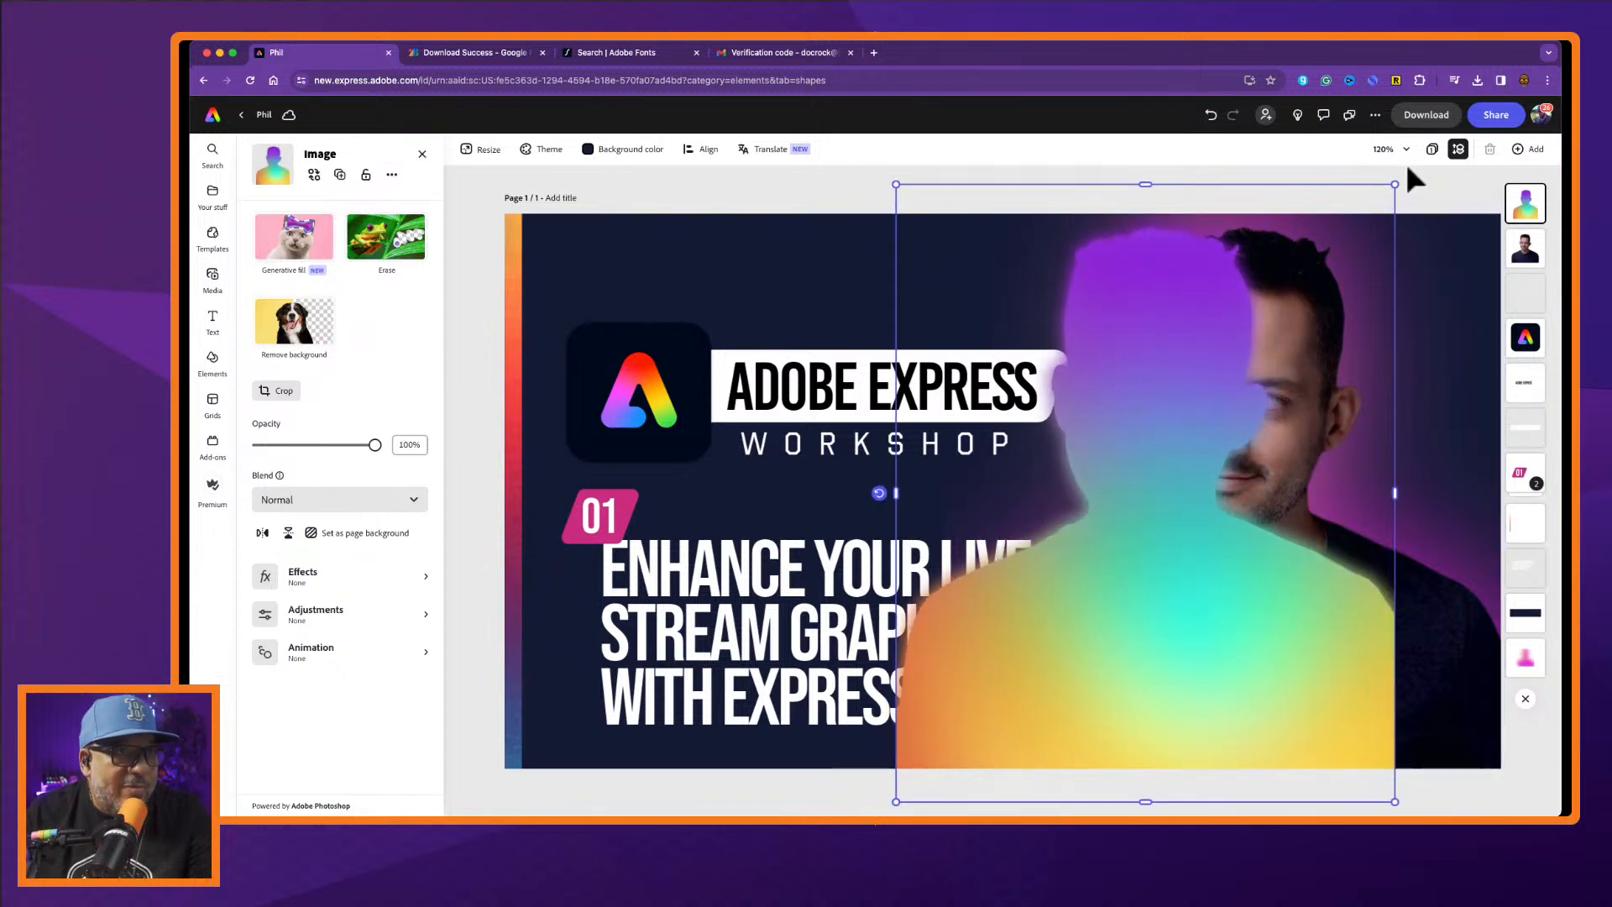
left_click_drag(1395, 185, 1431, 192)
left_click_drag(1255, 670, 1342, 656)
left_click_drag(983, 789, 955, 808)
left_click_drag(1108, 691, 1117, 693)
left_click_drag(1526, 204, 1525, 251)
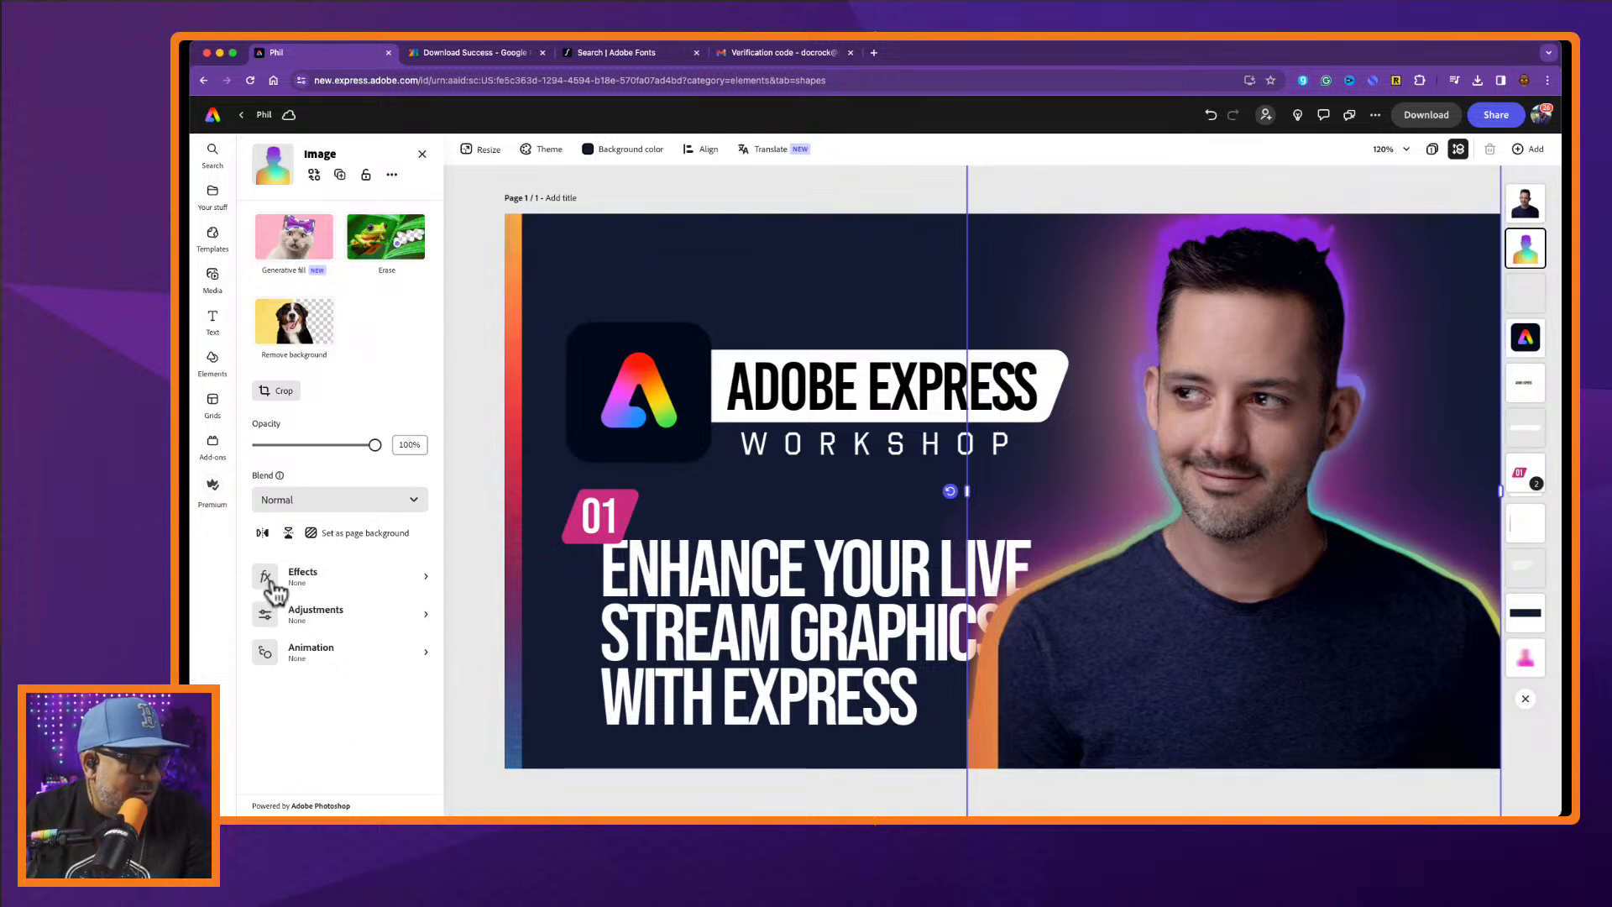
Set the gradient silhouette's blur to 86 and the old pink silhouette's opacity to 0%.
left_click(273, 618)
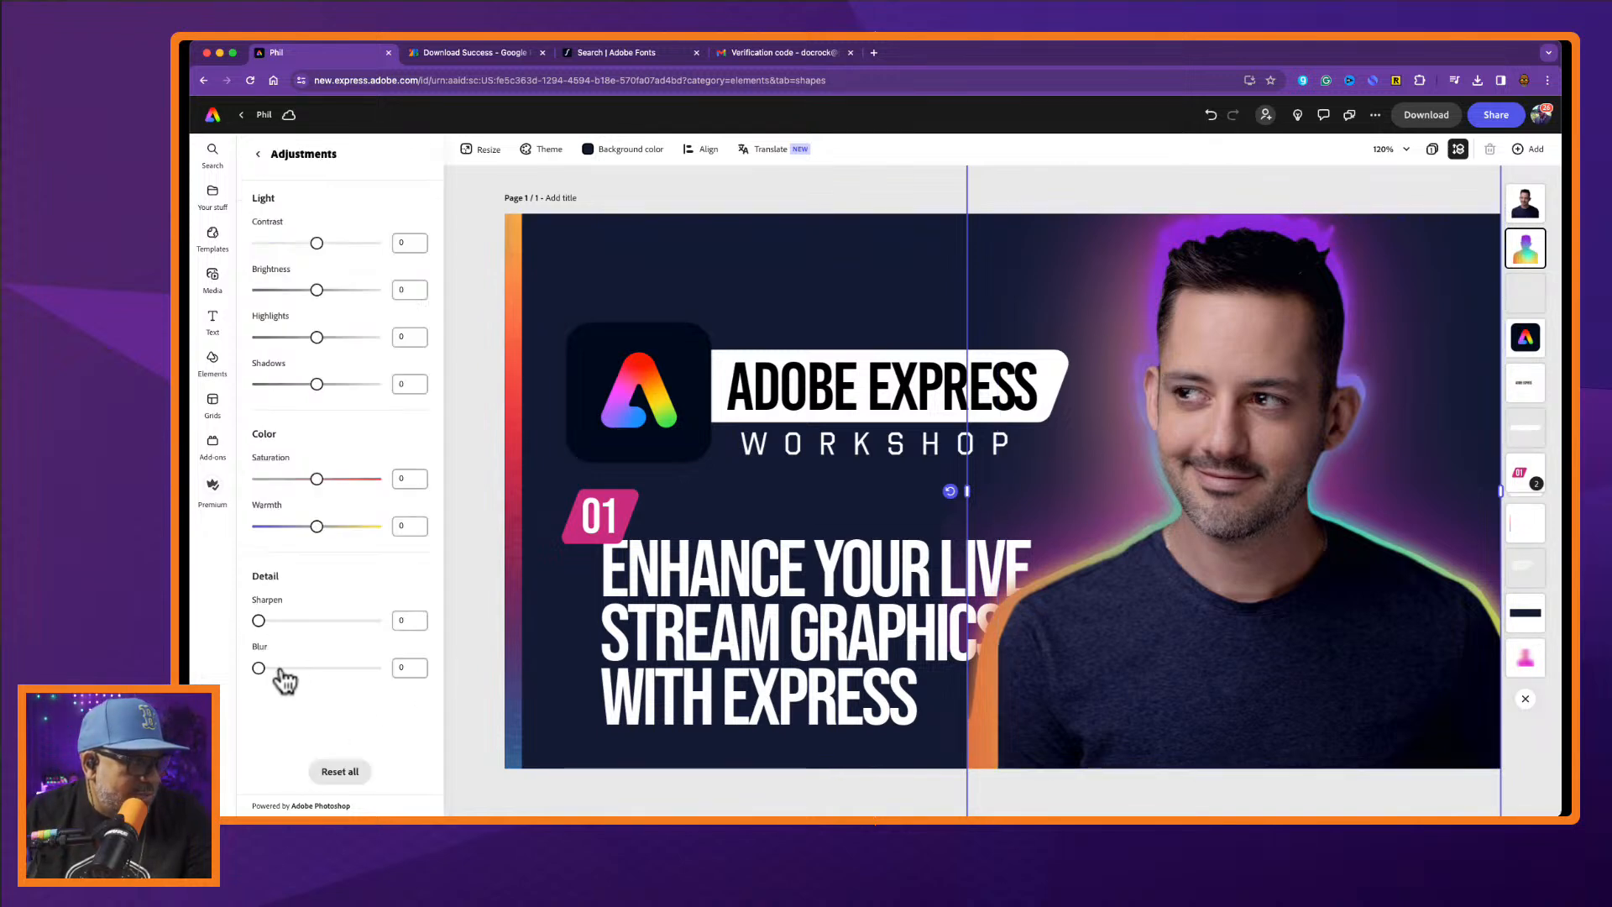
left_click_drag(260, 668, 364, 669)
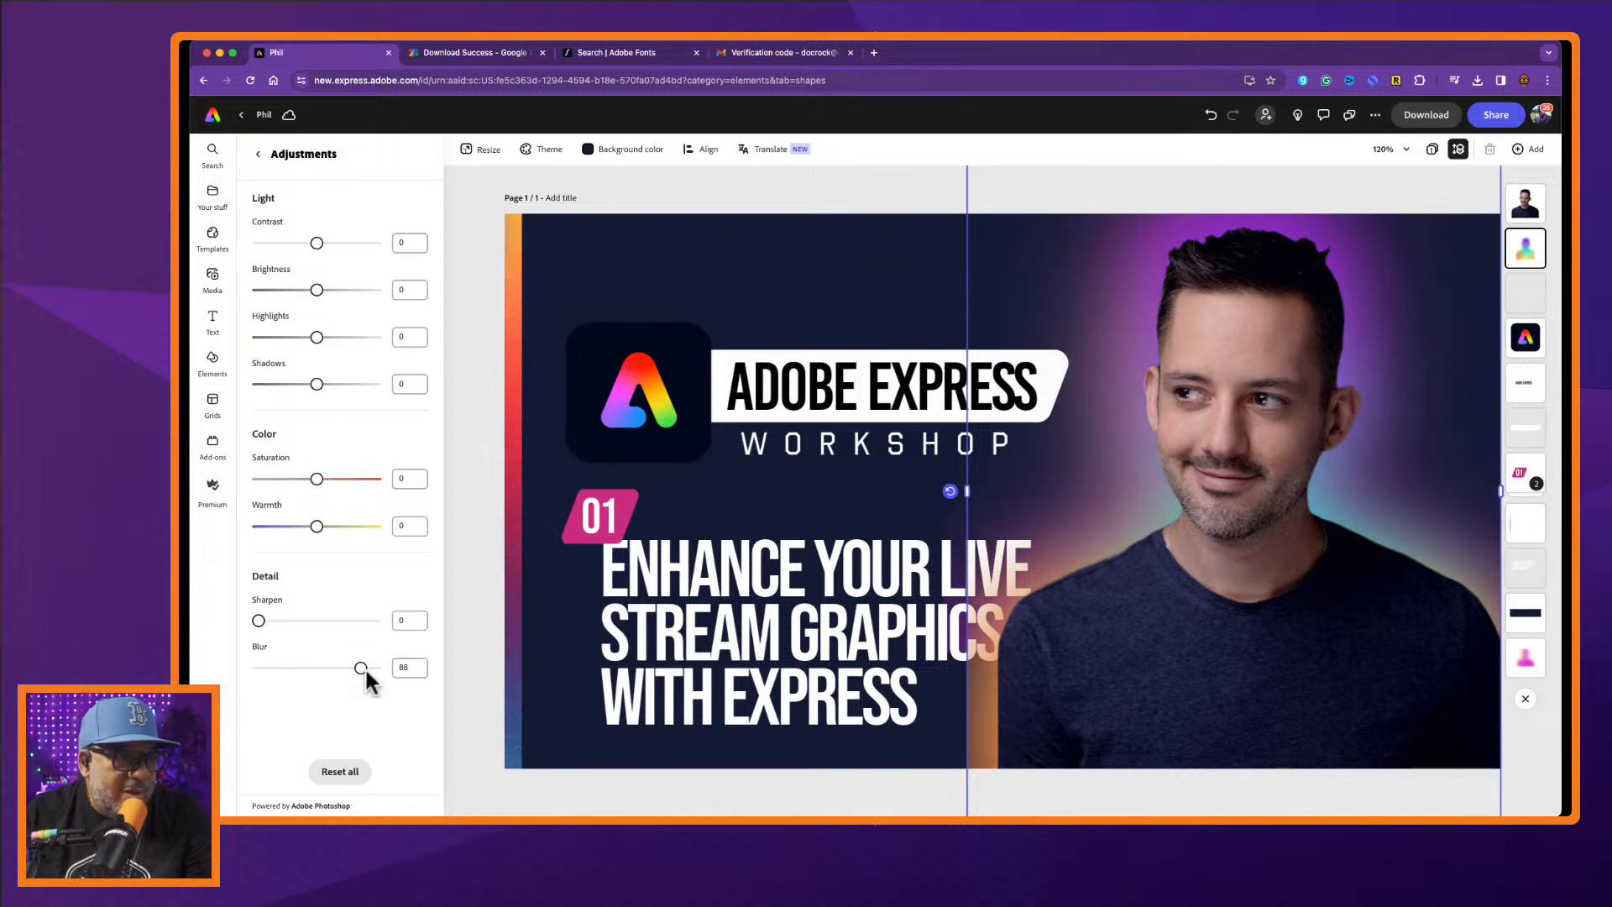
left_click(1513, 652)
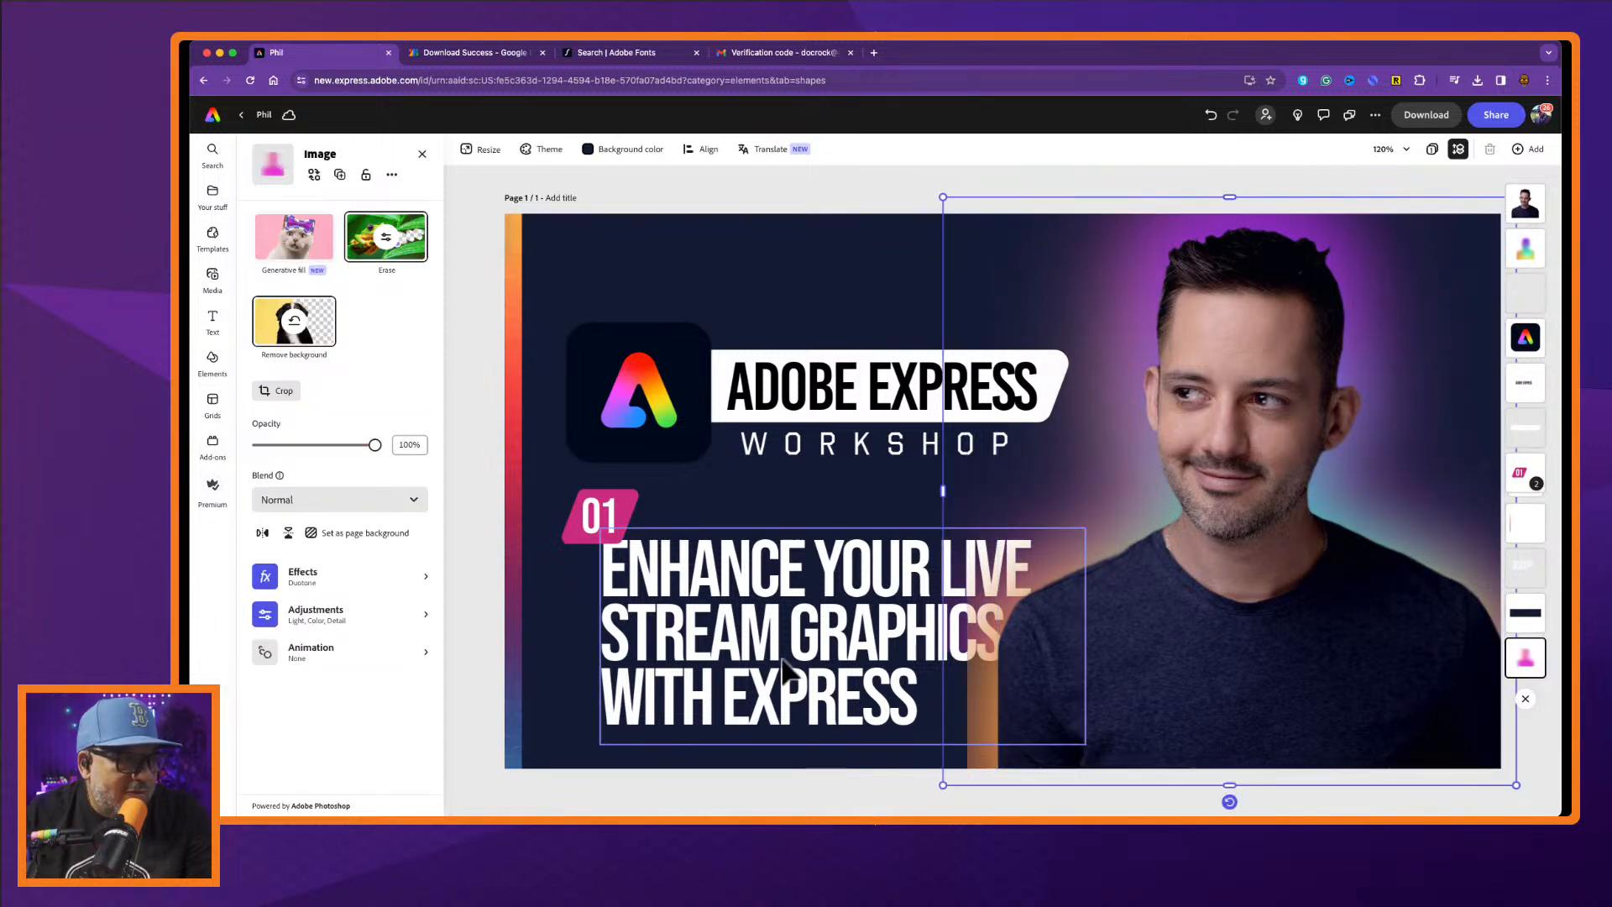
left_click_drag(375, 445, 258, 445)
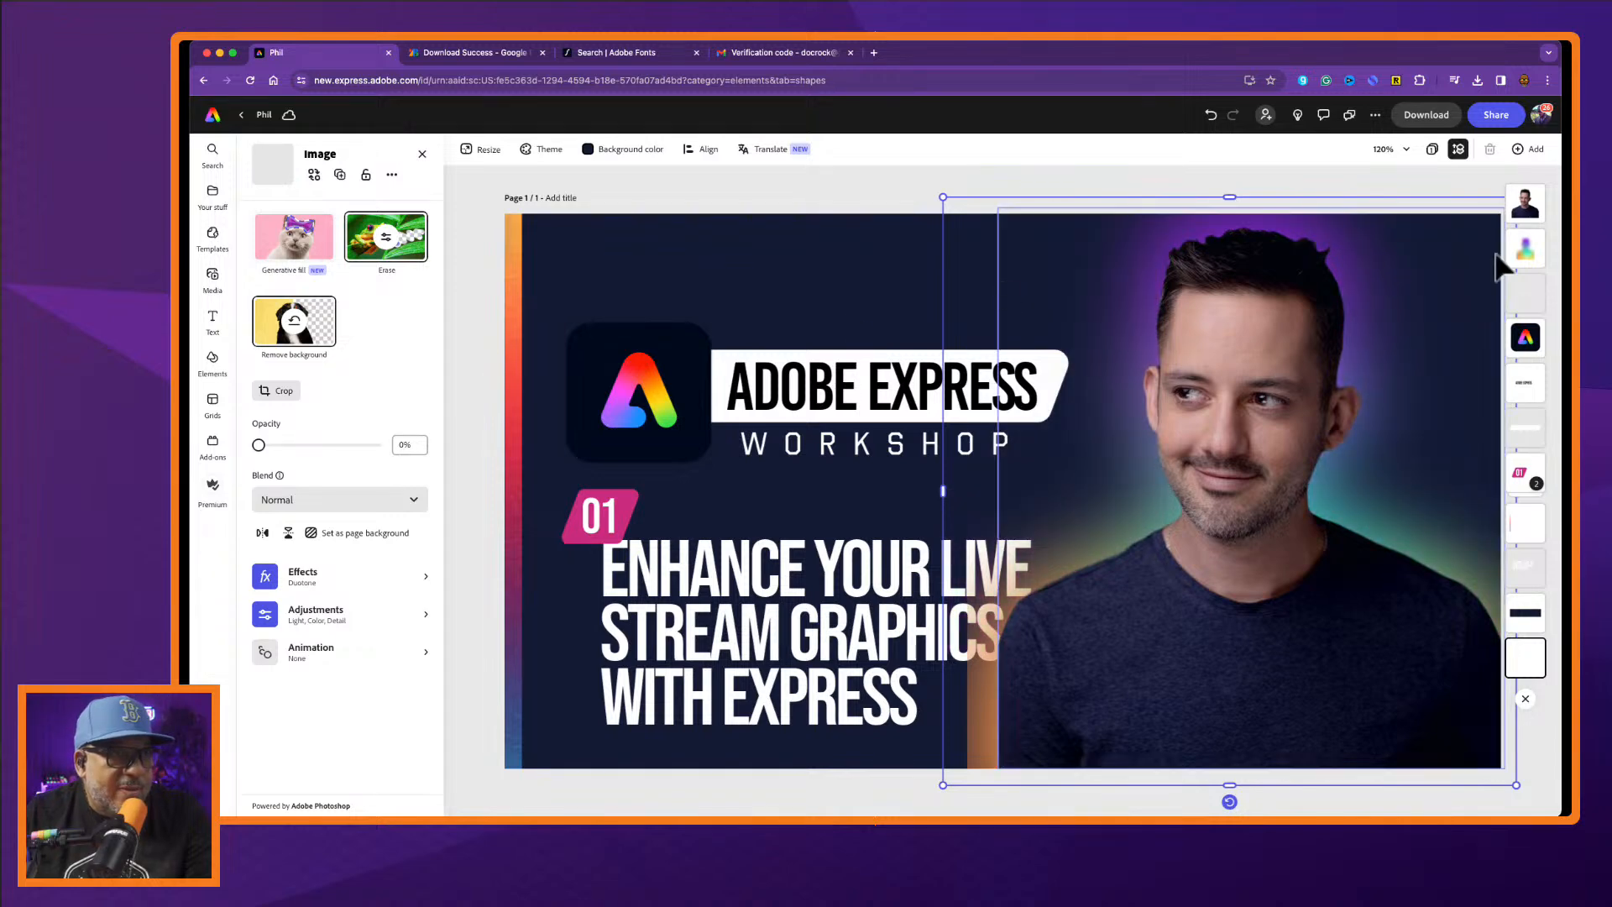
Adjust the gradient silhouette to contrast 59, brightness 56, highlights -36, shadows 21, warmth 64, sharpen 31 and blur 87.
left_click(1529, 249)
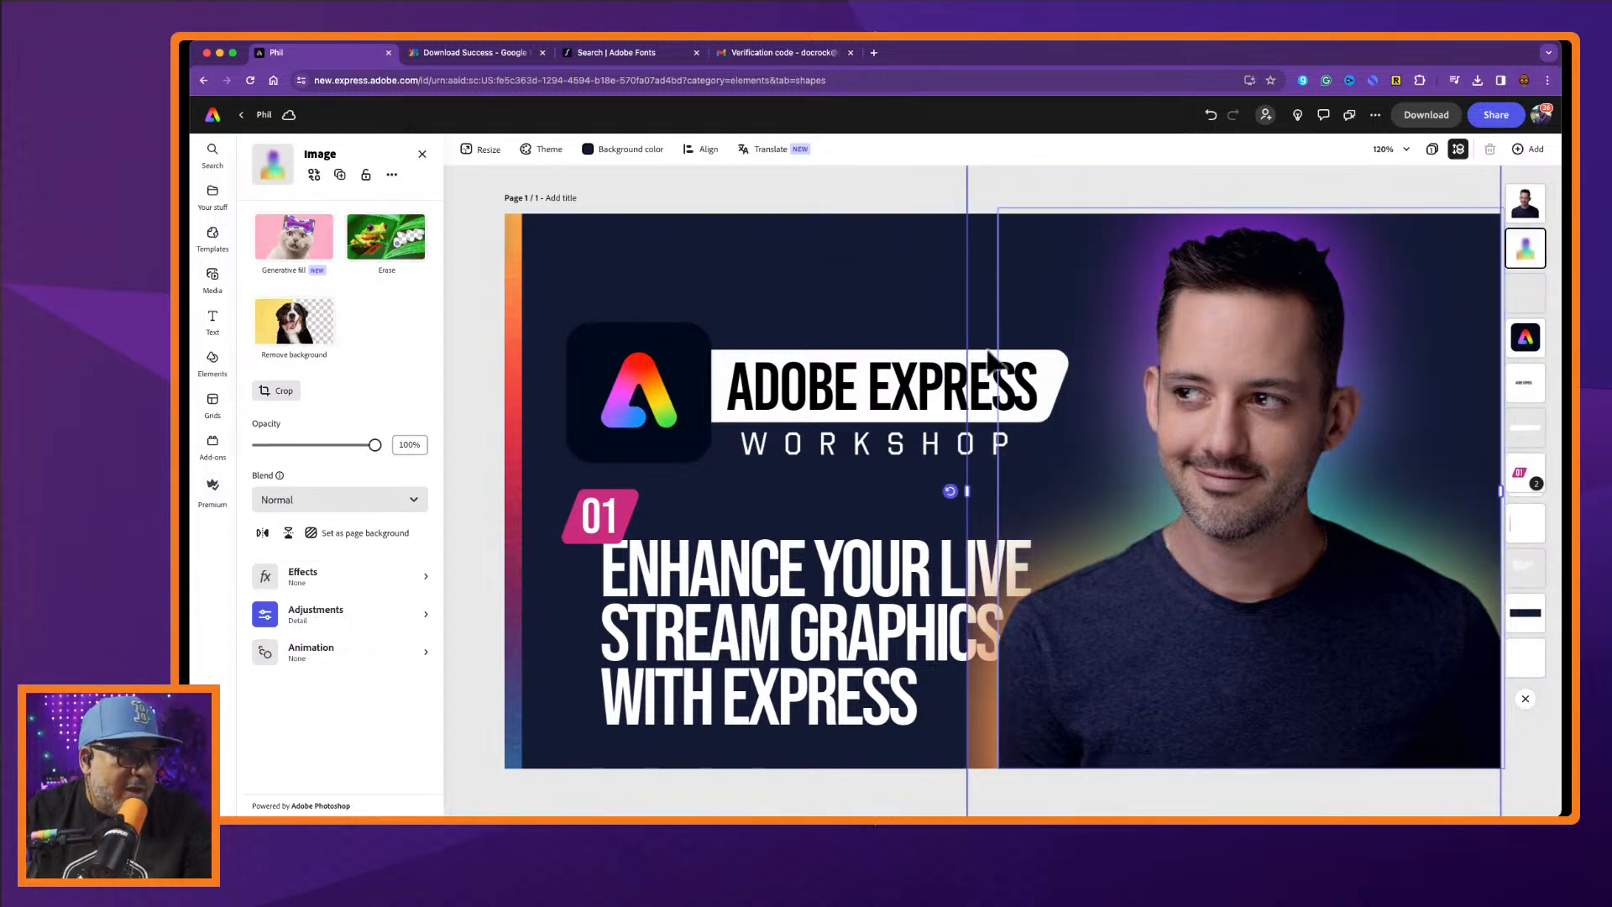
left_click(267, 575)
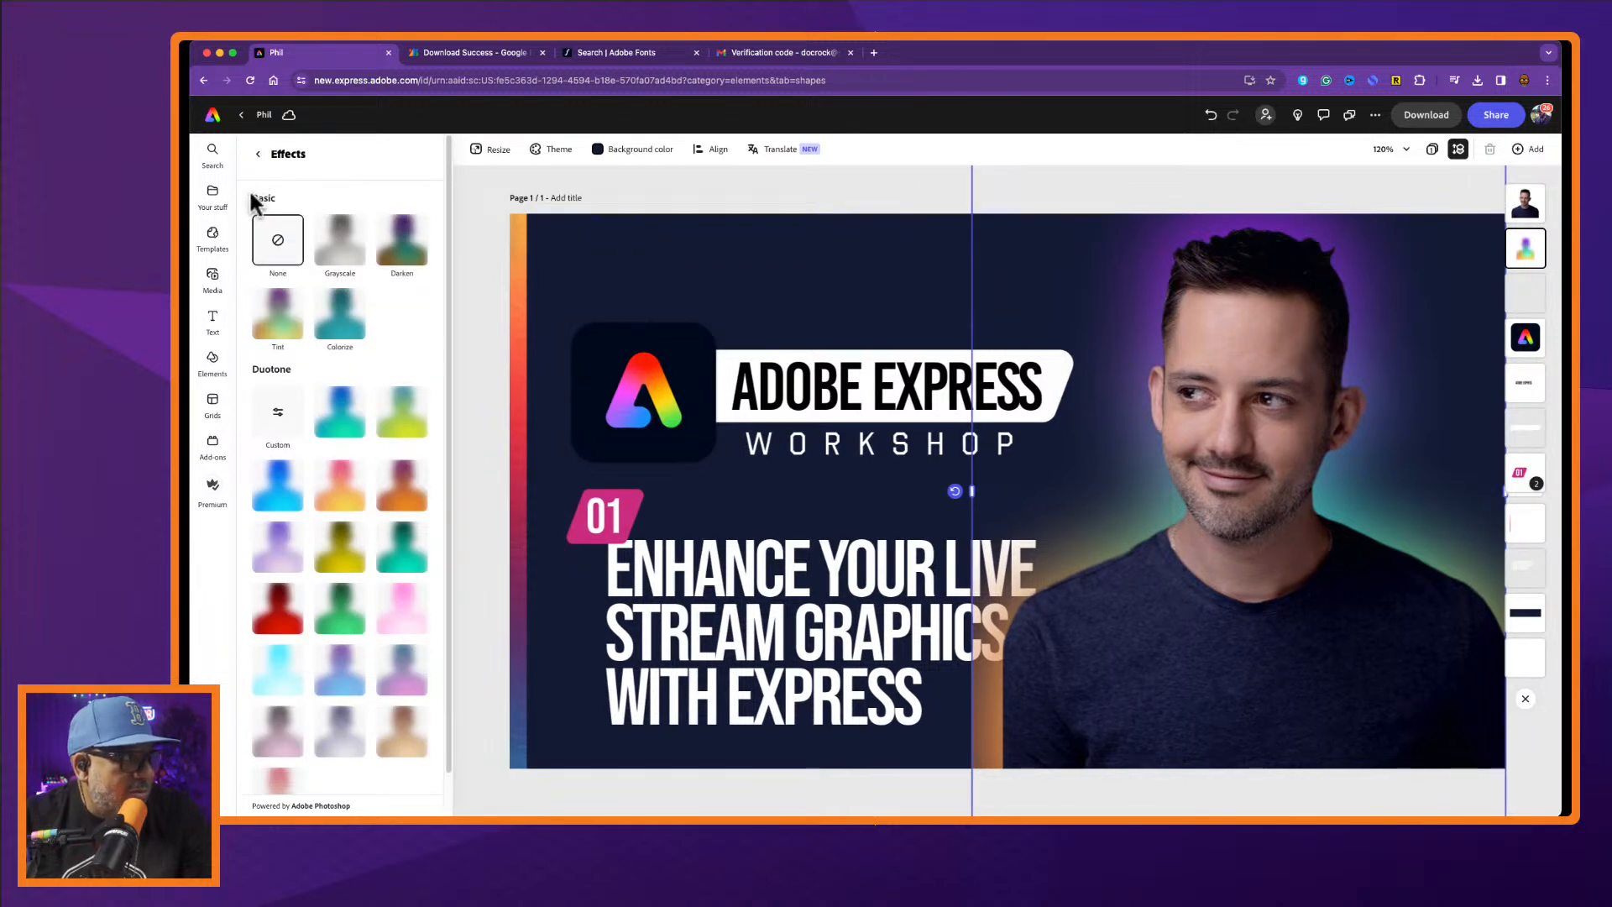
left_click(260, 156)
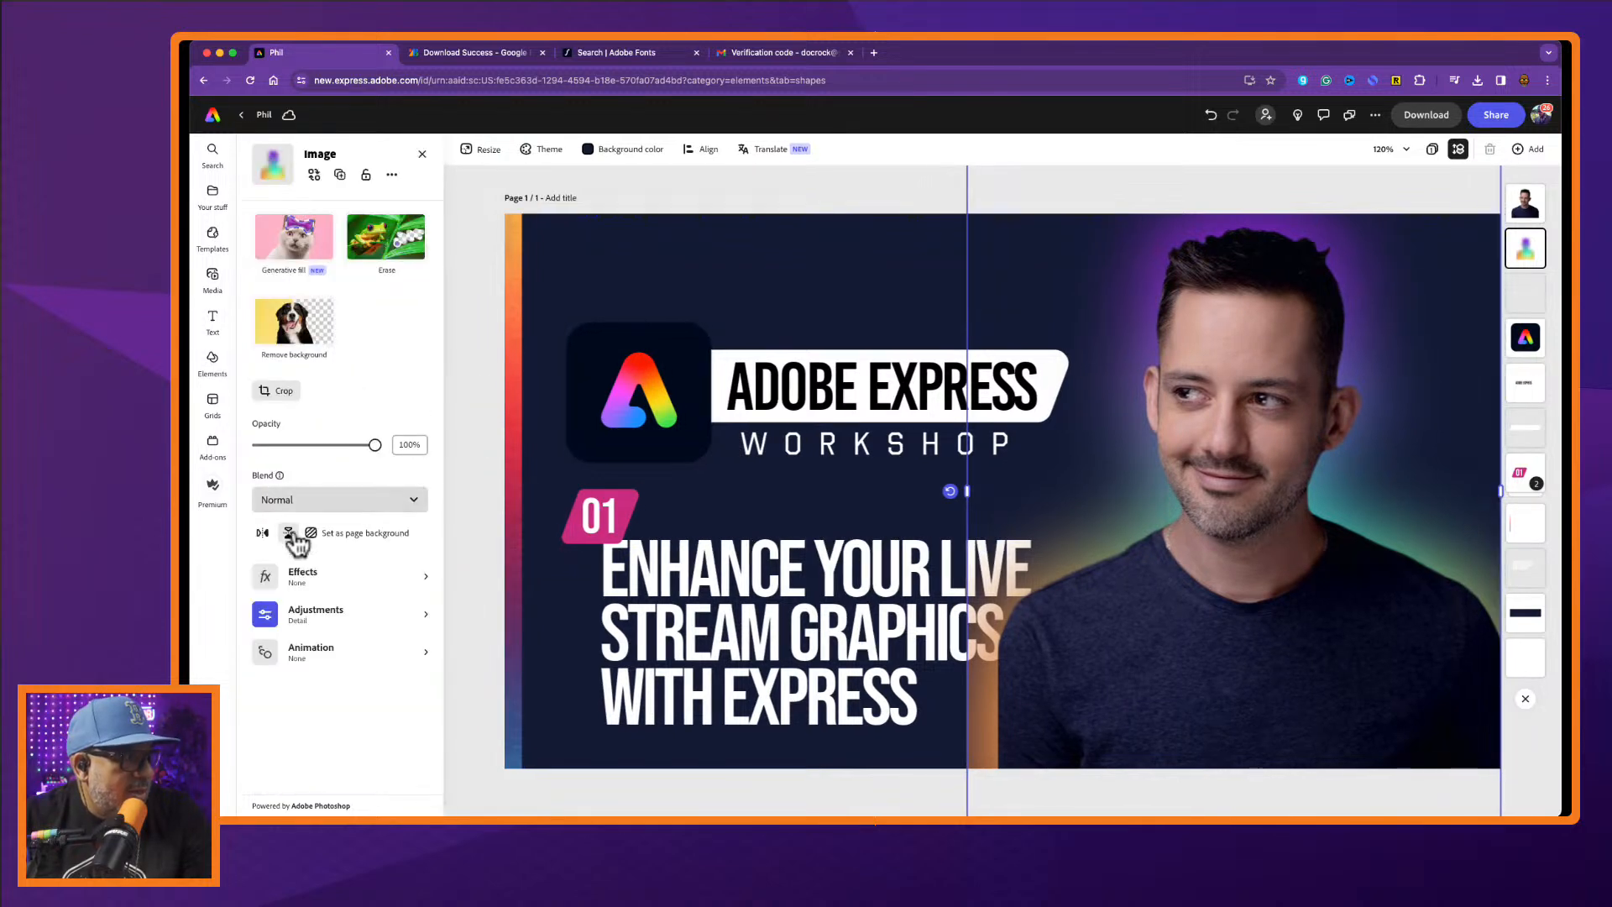
left_click(269, 618)
left_click_drag(361, 668, 363, 678)
left_click_drag(317, 290, 353, 246)
left_click_drag(318, 529, 359, 530)
left_click_drag(259, 620, 294, 621)
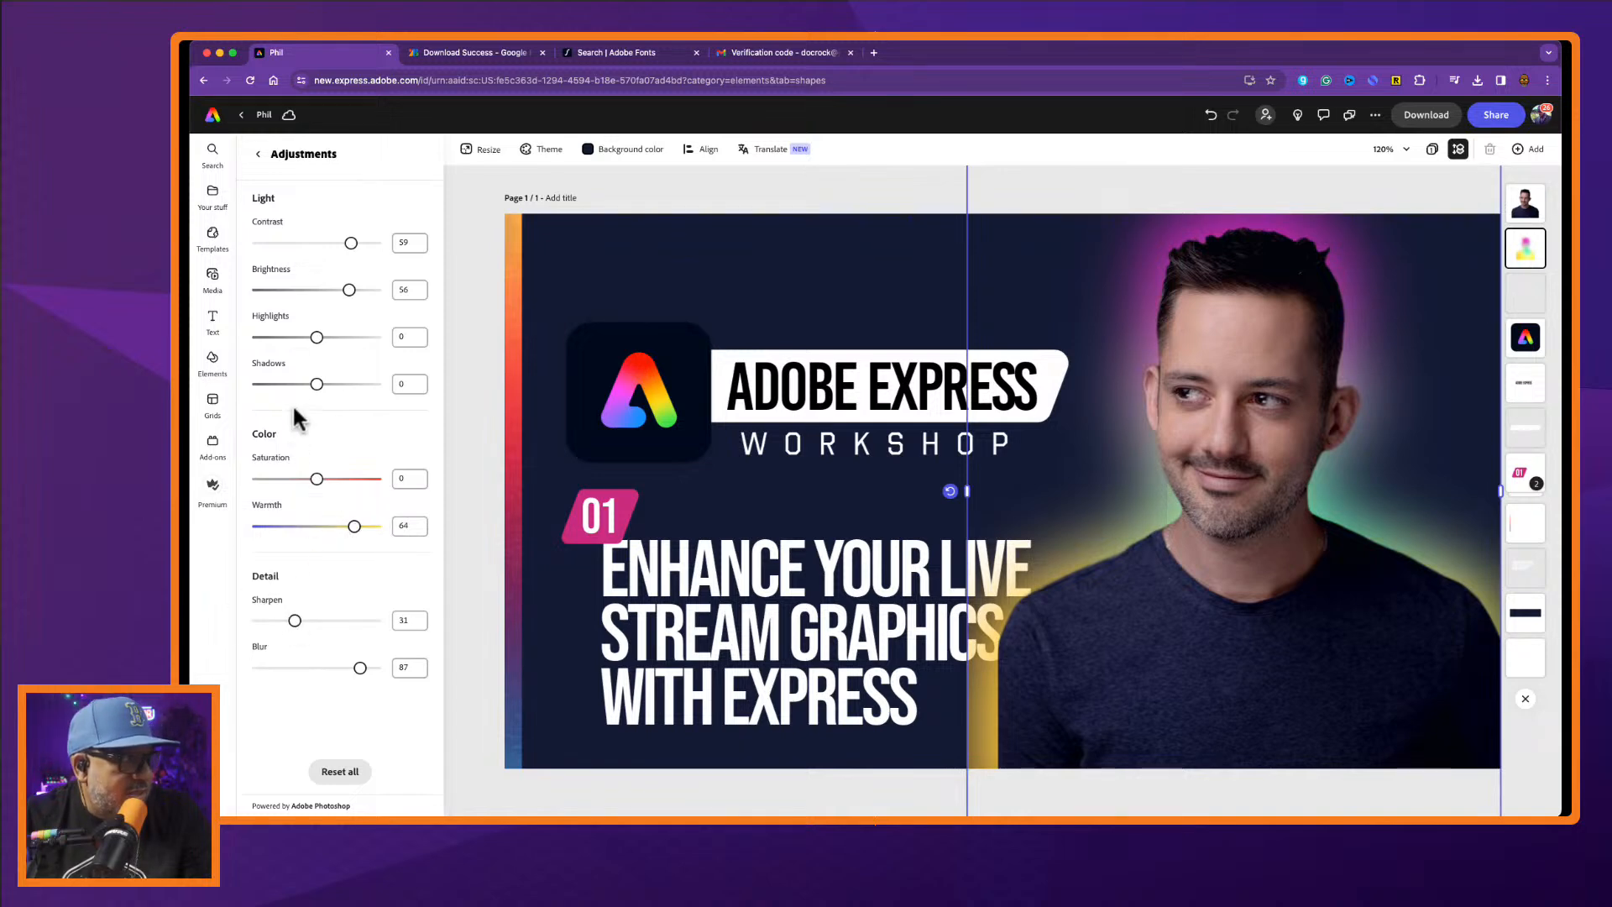
left_click_drag(317, 384, 295, 338)
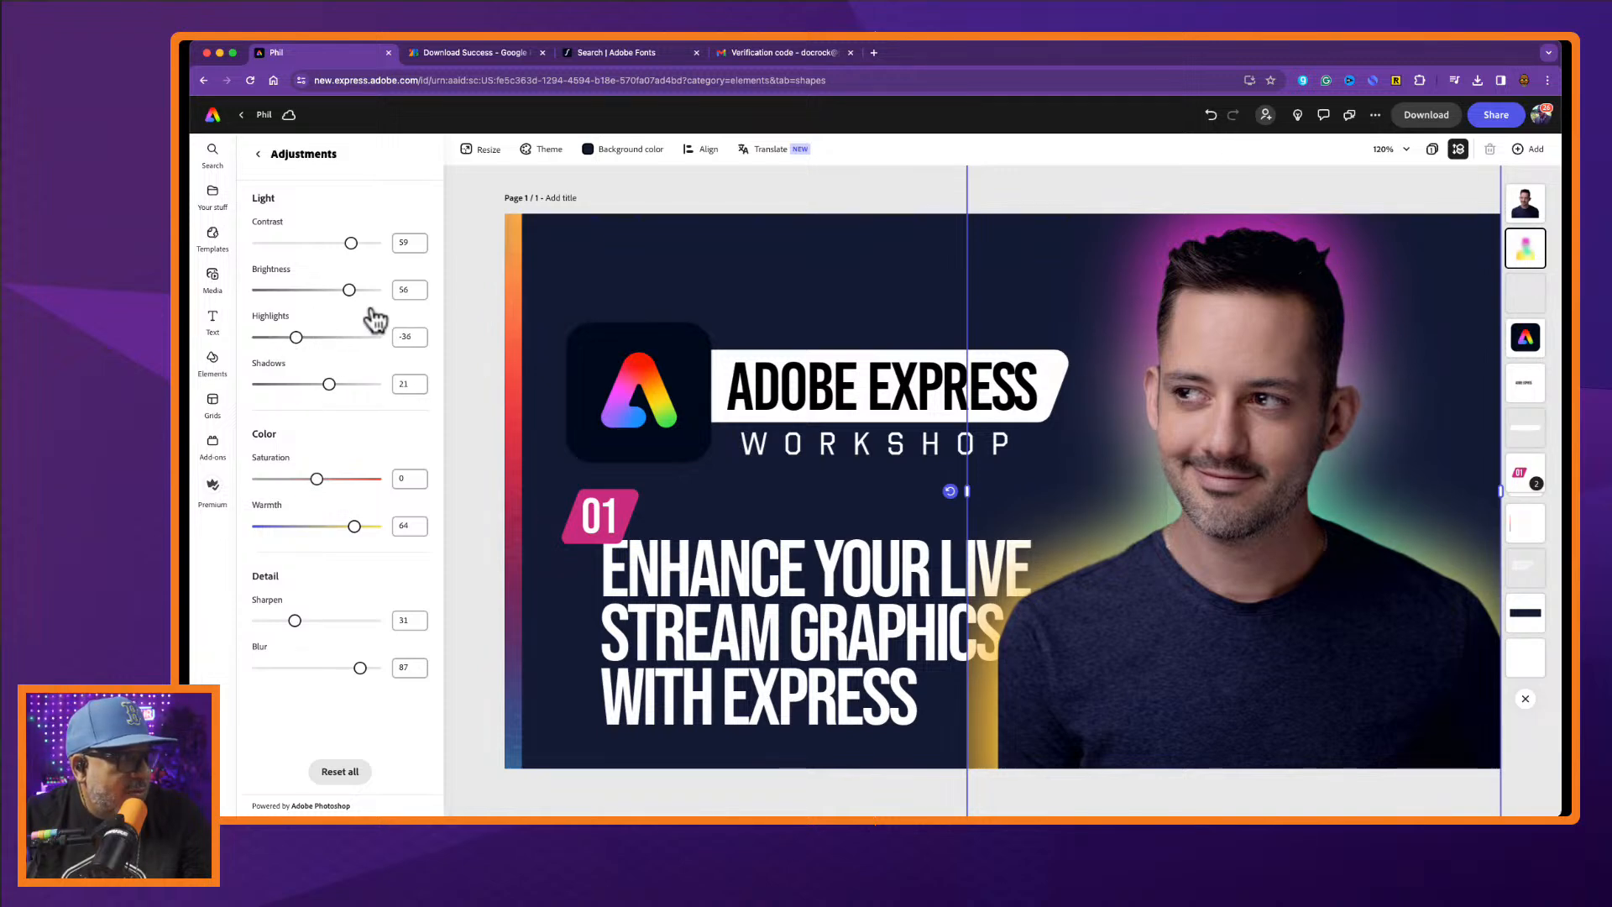
left_click(869, 204)
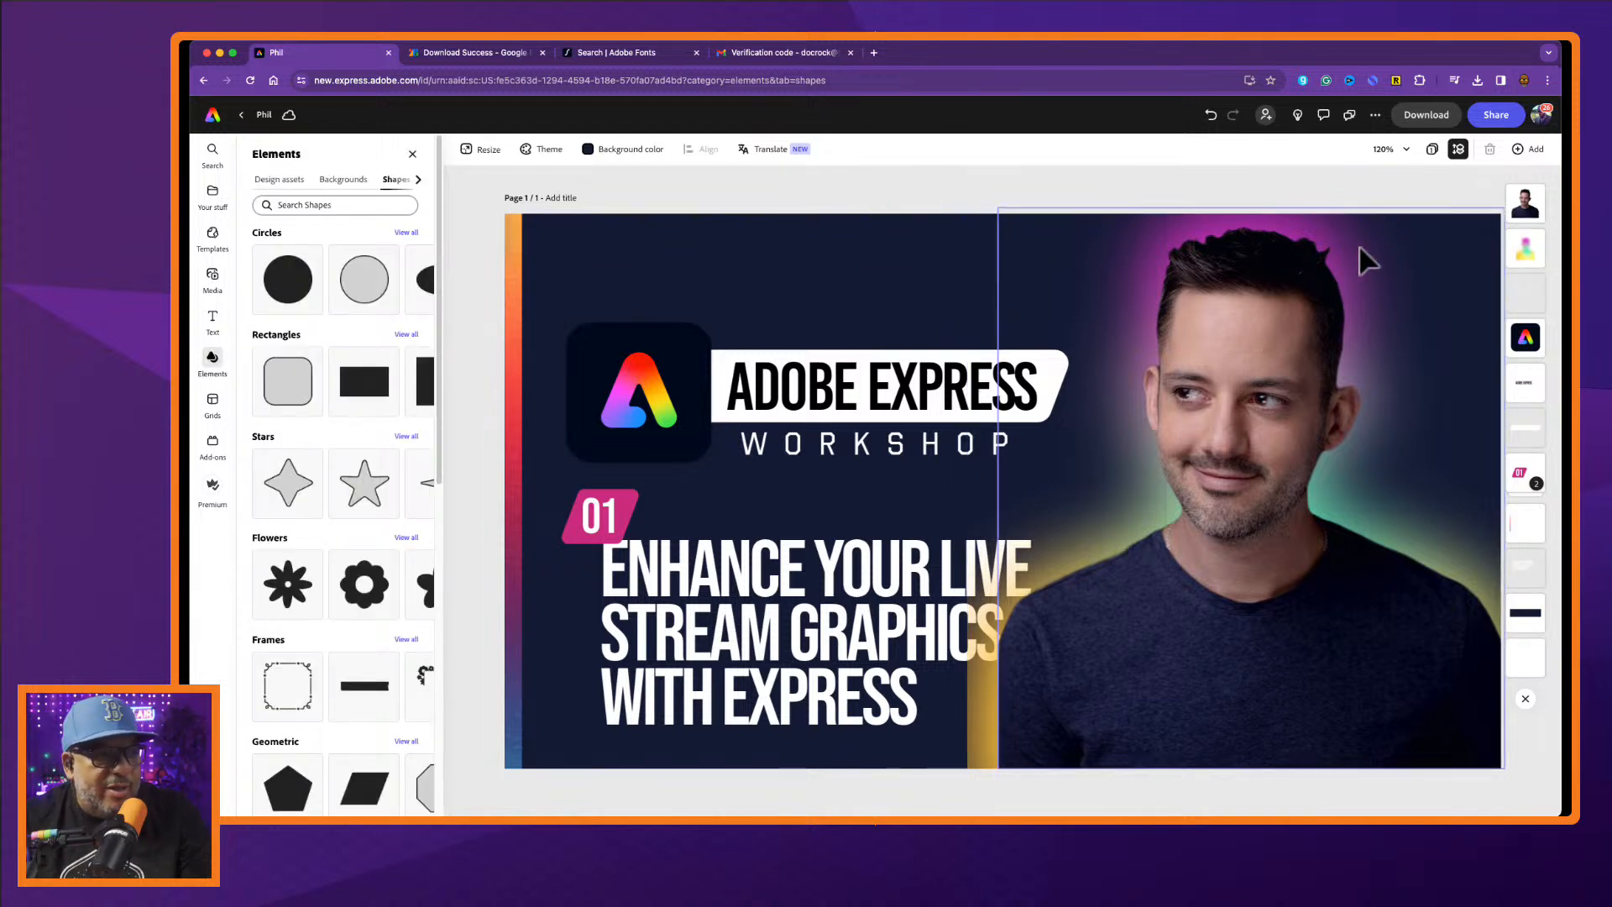
Move the gradient silhouette to the very back of the layer stack, behind the pink silhouette.
left_click(1523, 248)
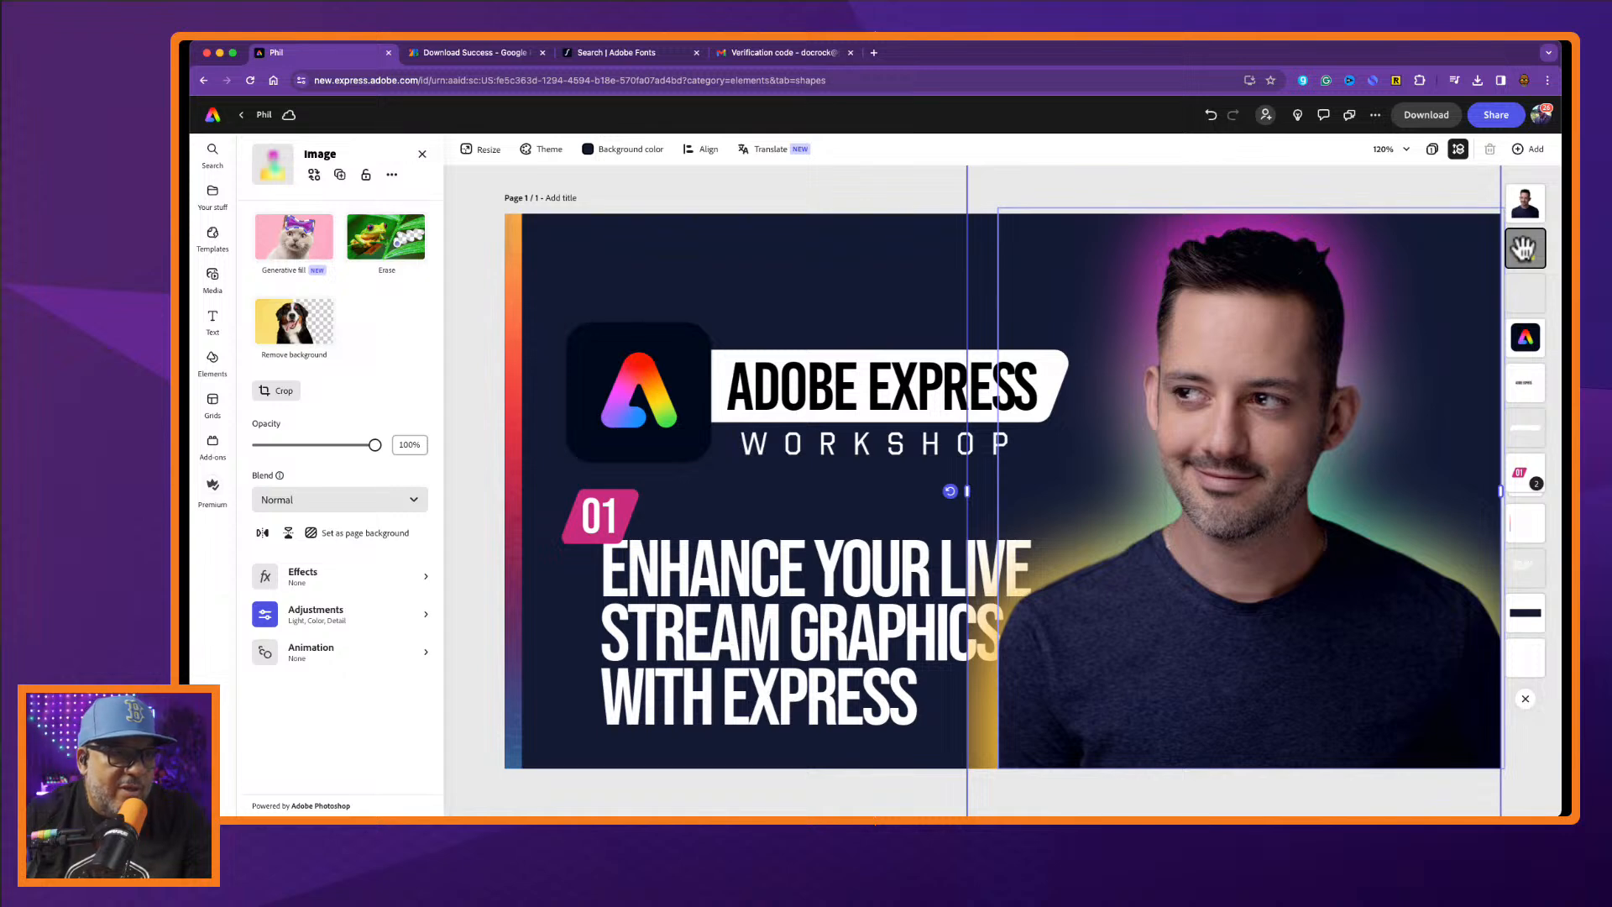
left_click_drag(1524, 248, 1530, 668)
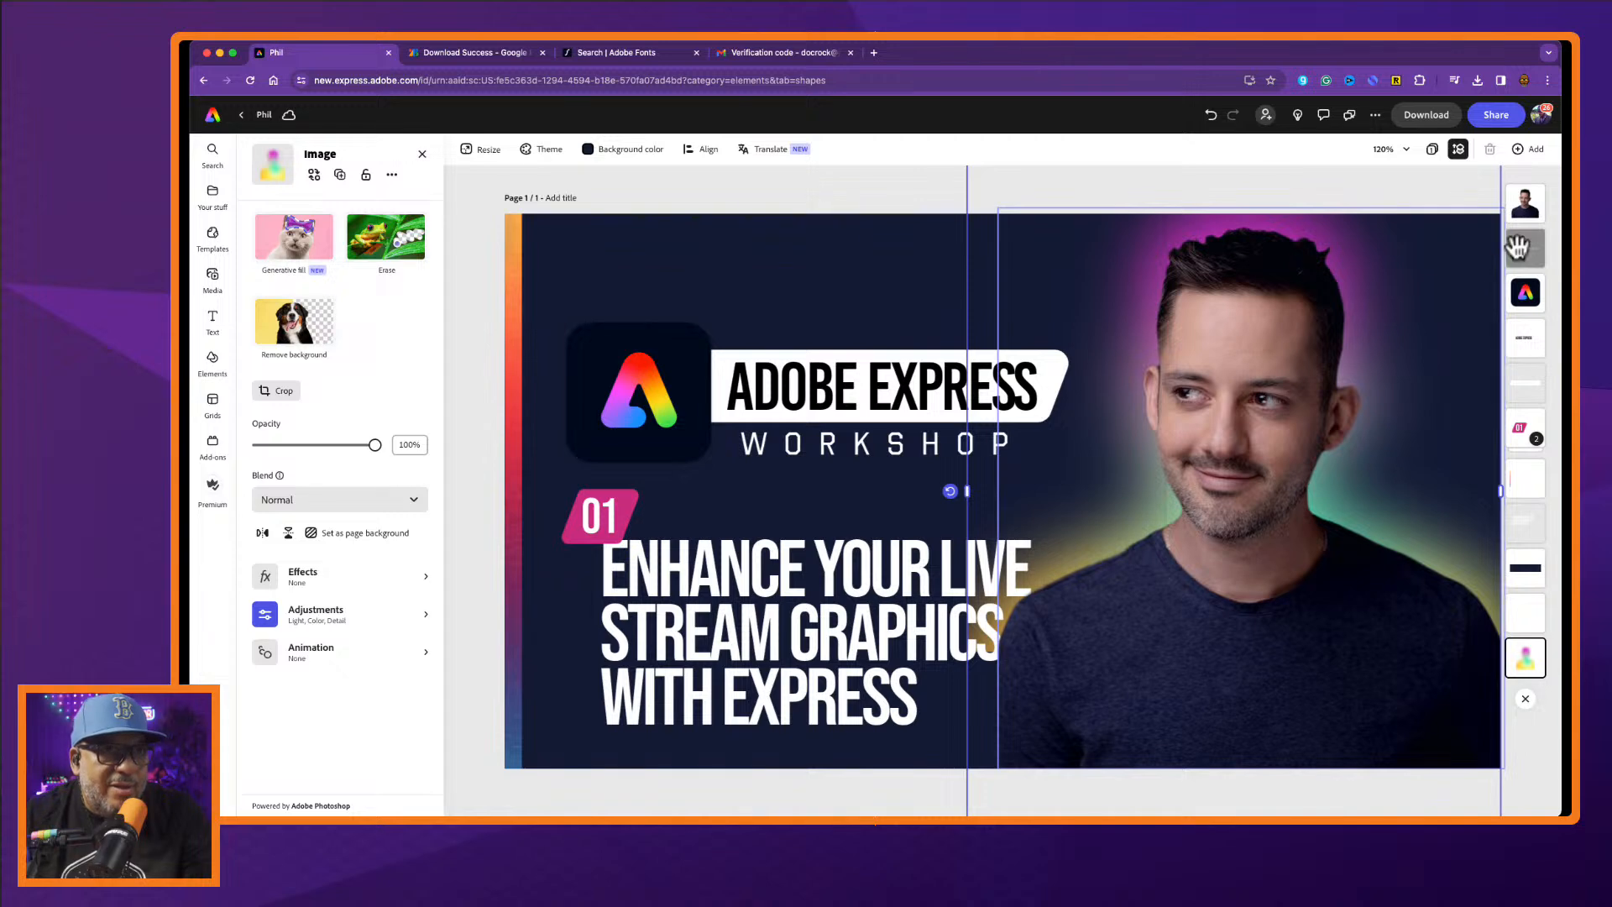
Restore the pink silhouette's opacity to 100% and set the gradient silhouette's opacity to 0%.
left_click_drag(1524, 251, 1524, 612)
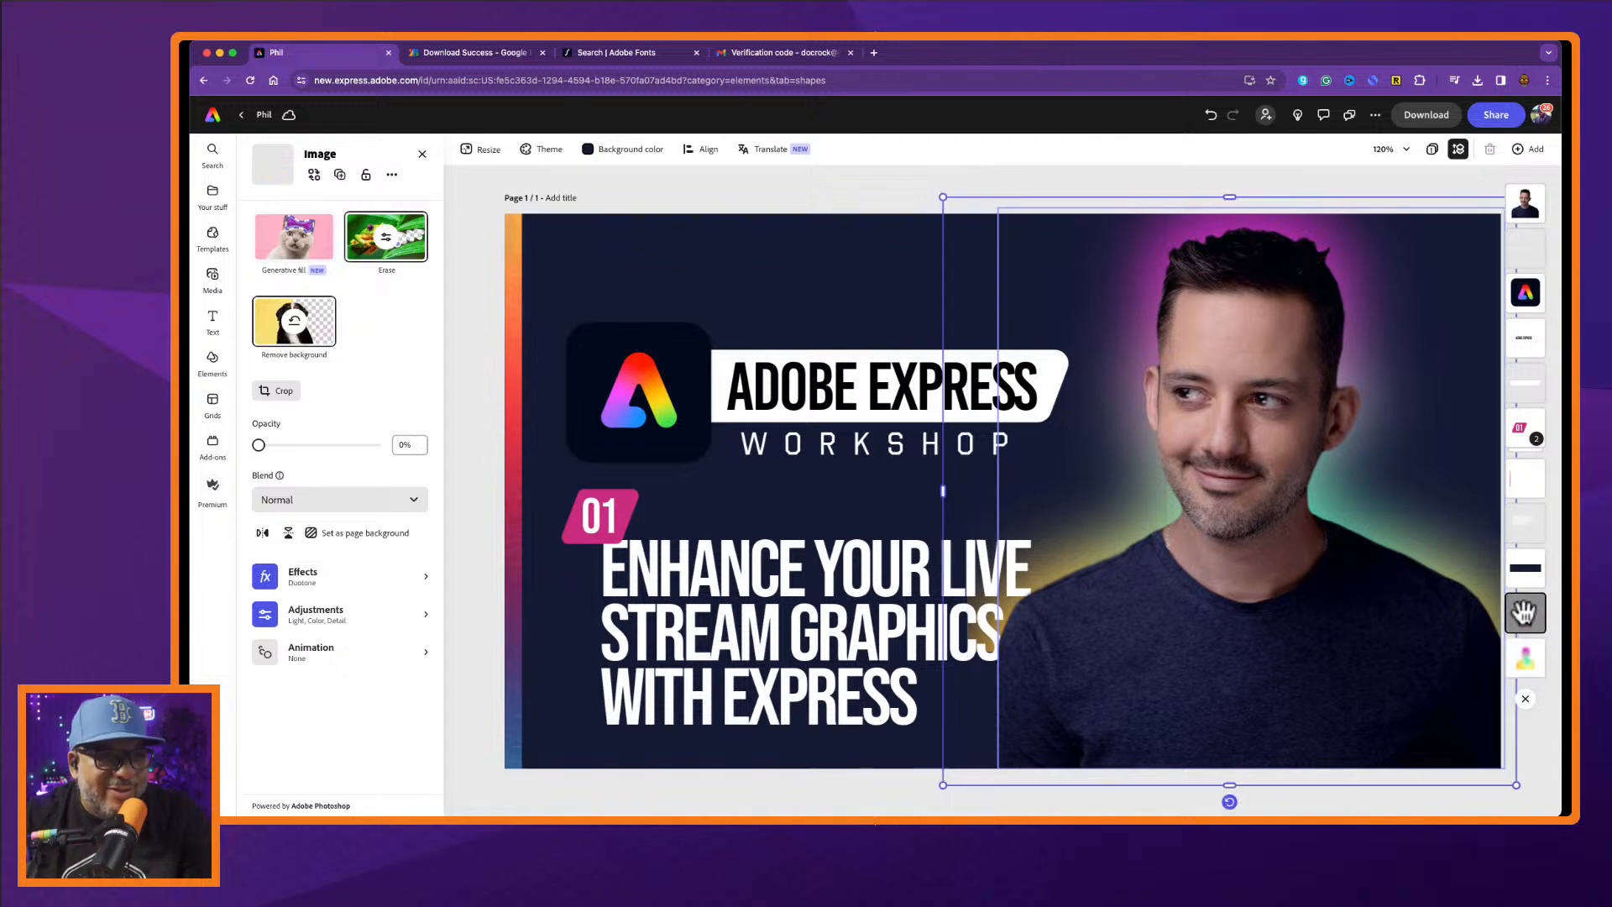
left_click_drag(259, 445, 399, 462)
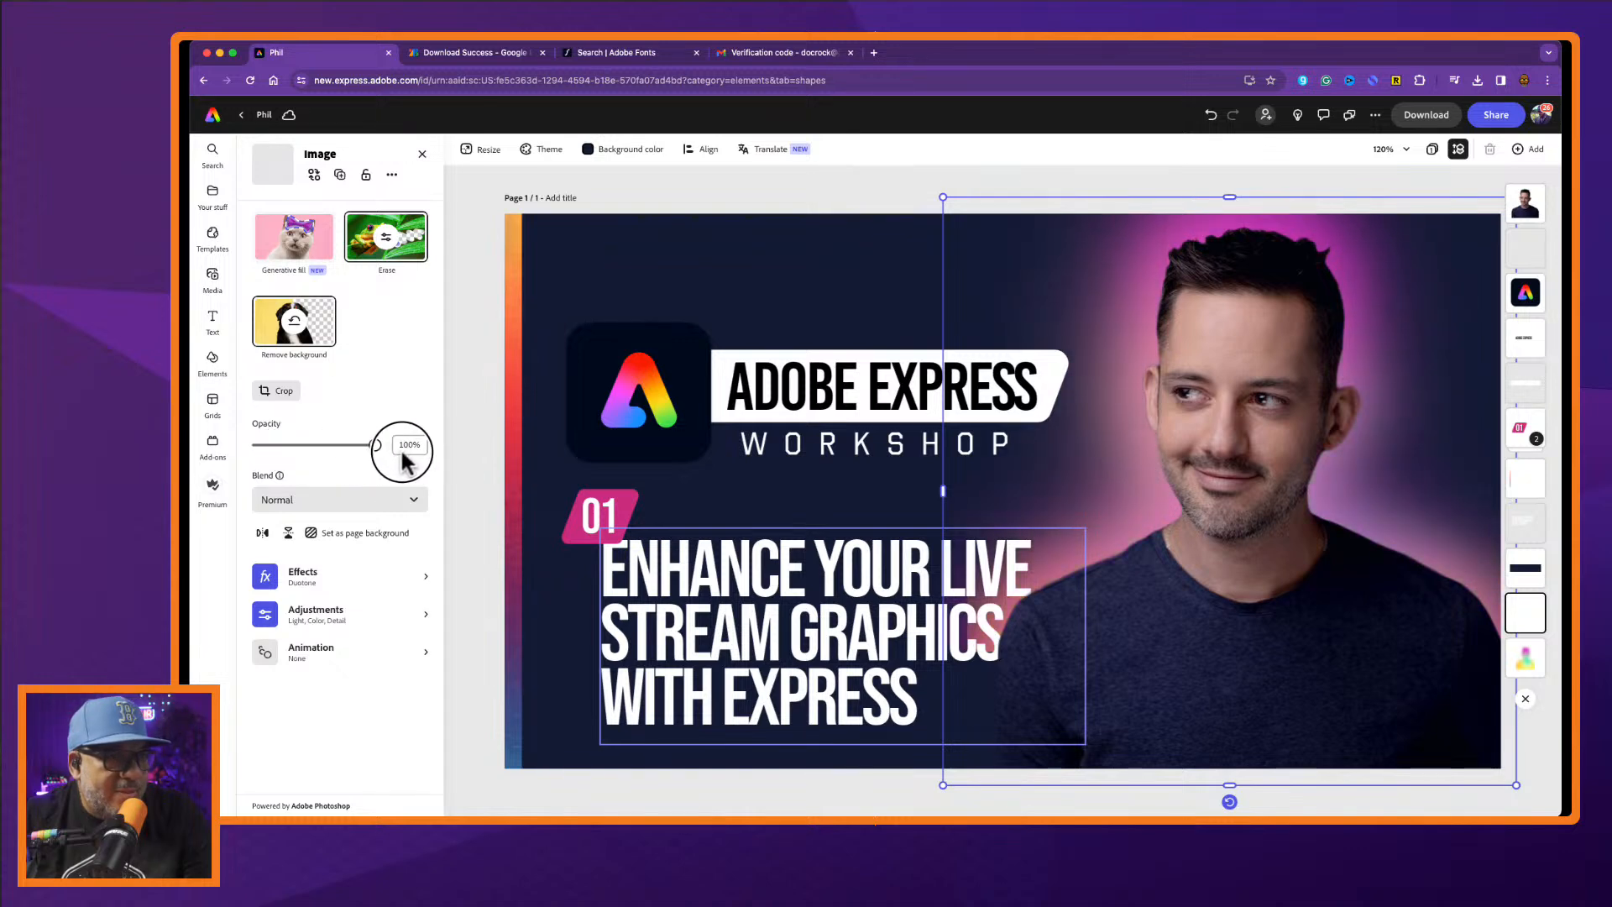
left_click(1522, 660)
left_click_drag(375, 445, 185, 453)
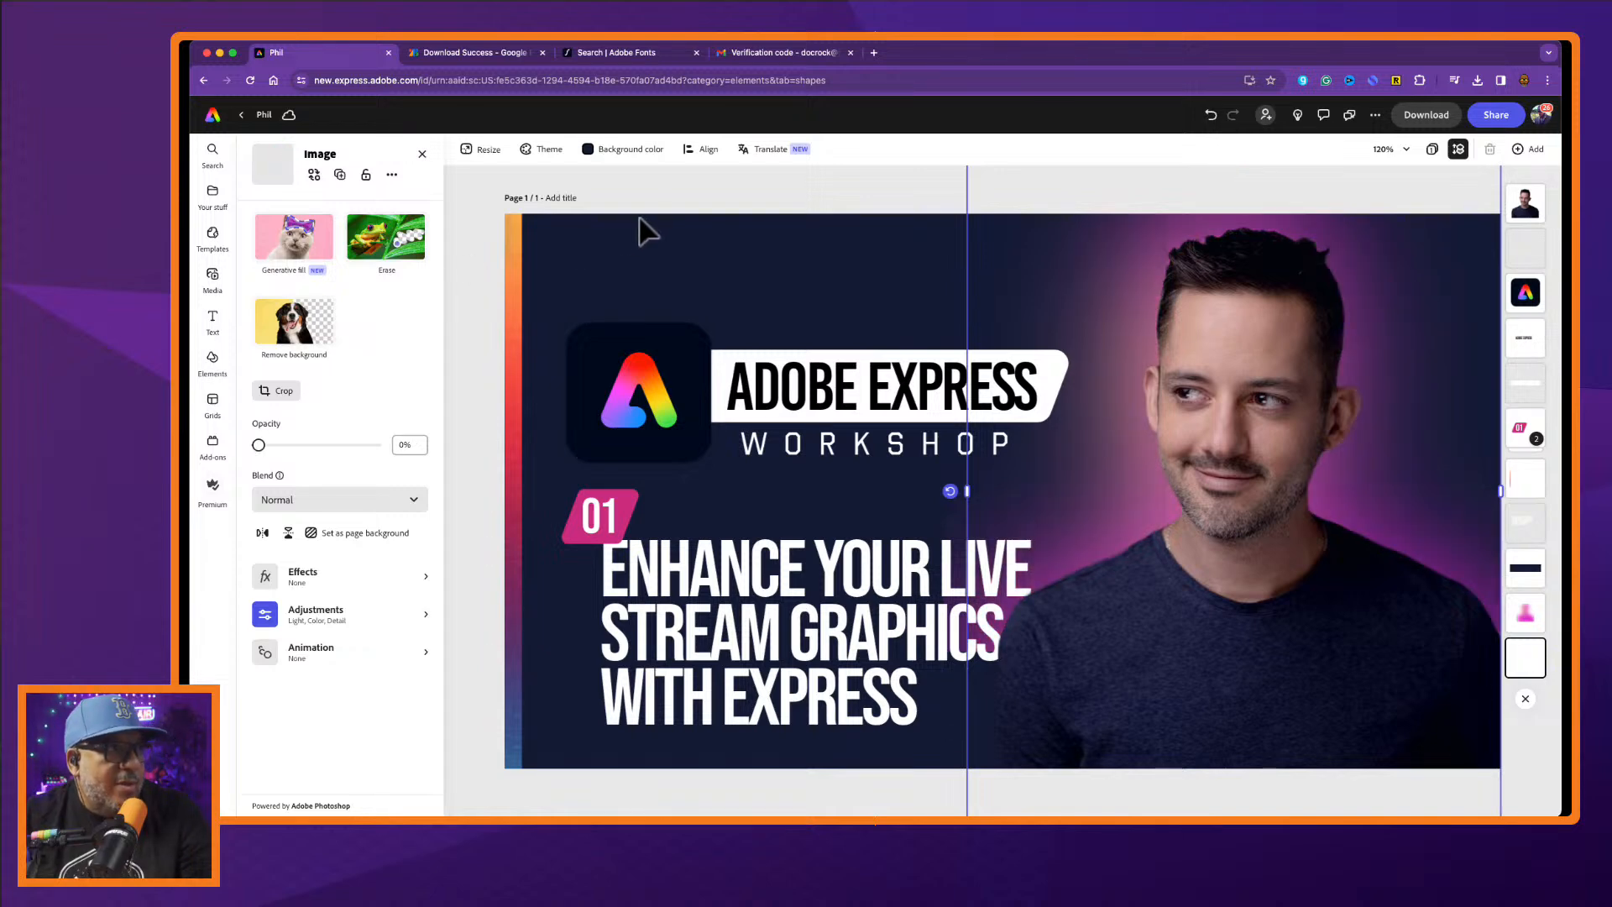
left_click(660, 200)
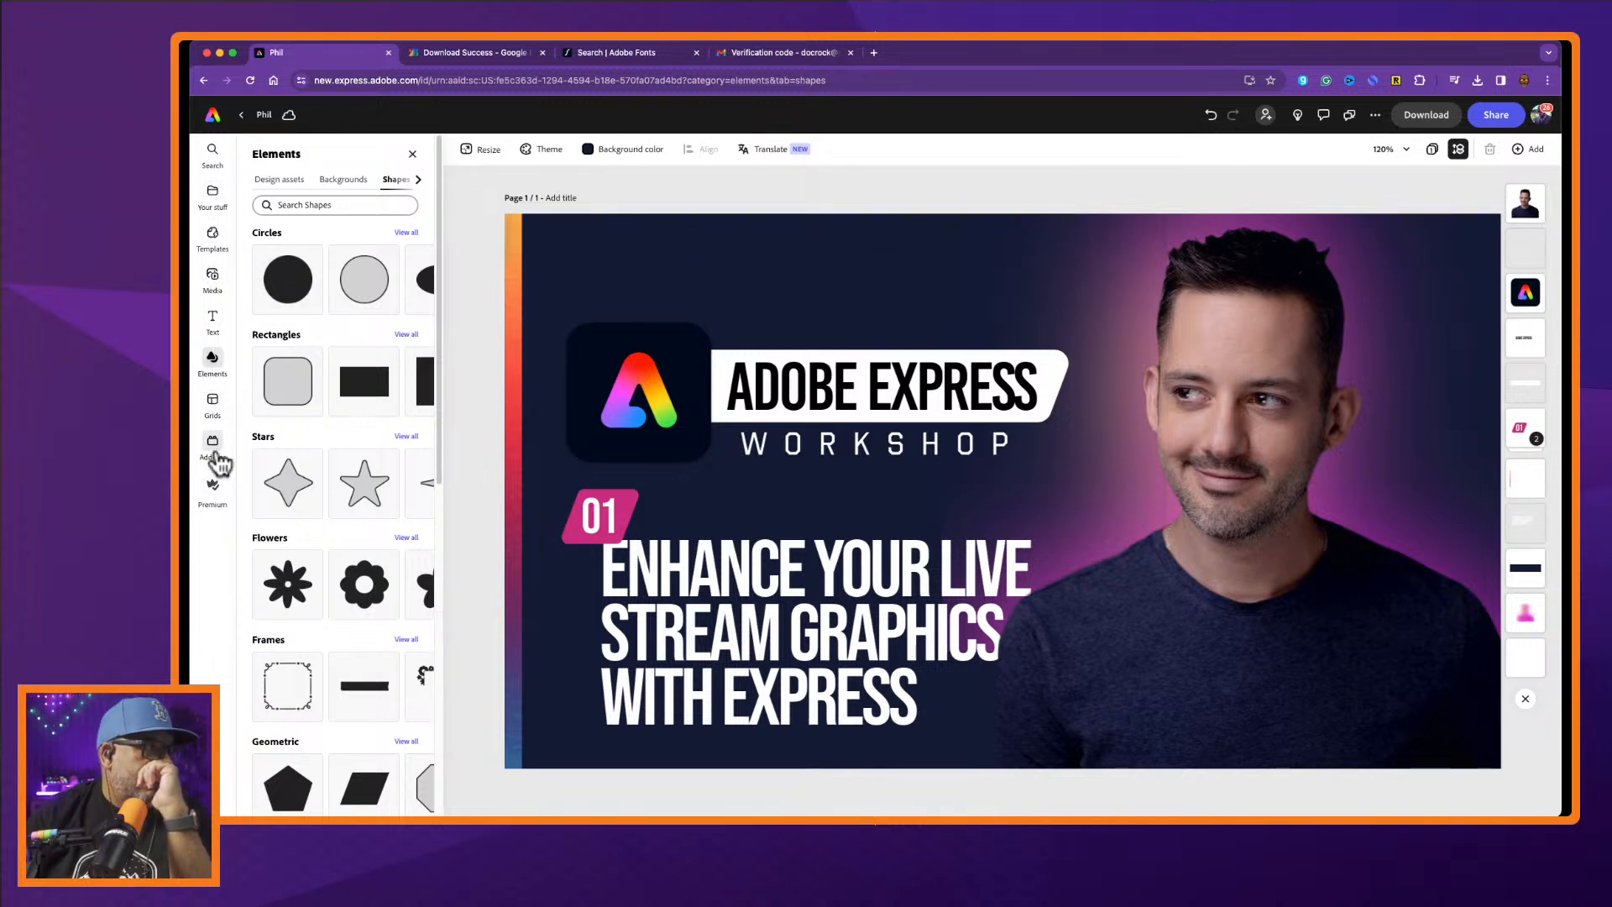
Open the Ecamm brand from the saved brands and libraries.
left_click(214, 195)
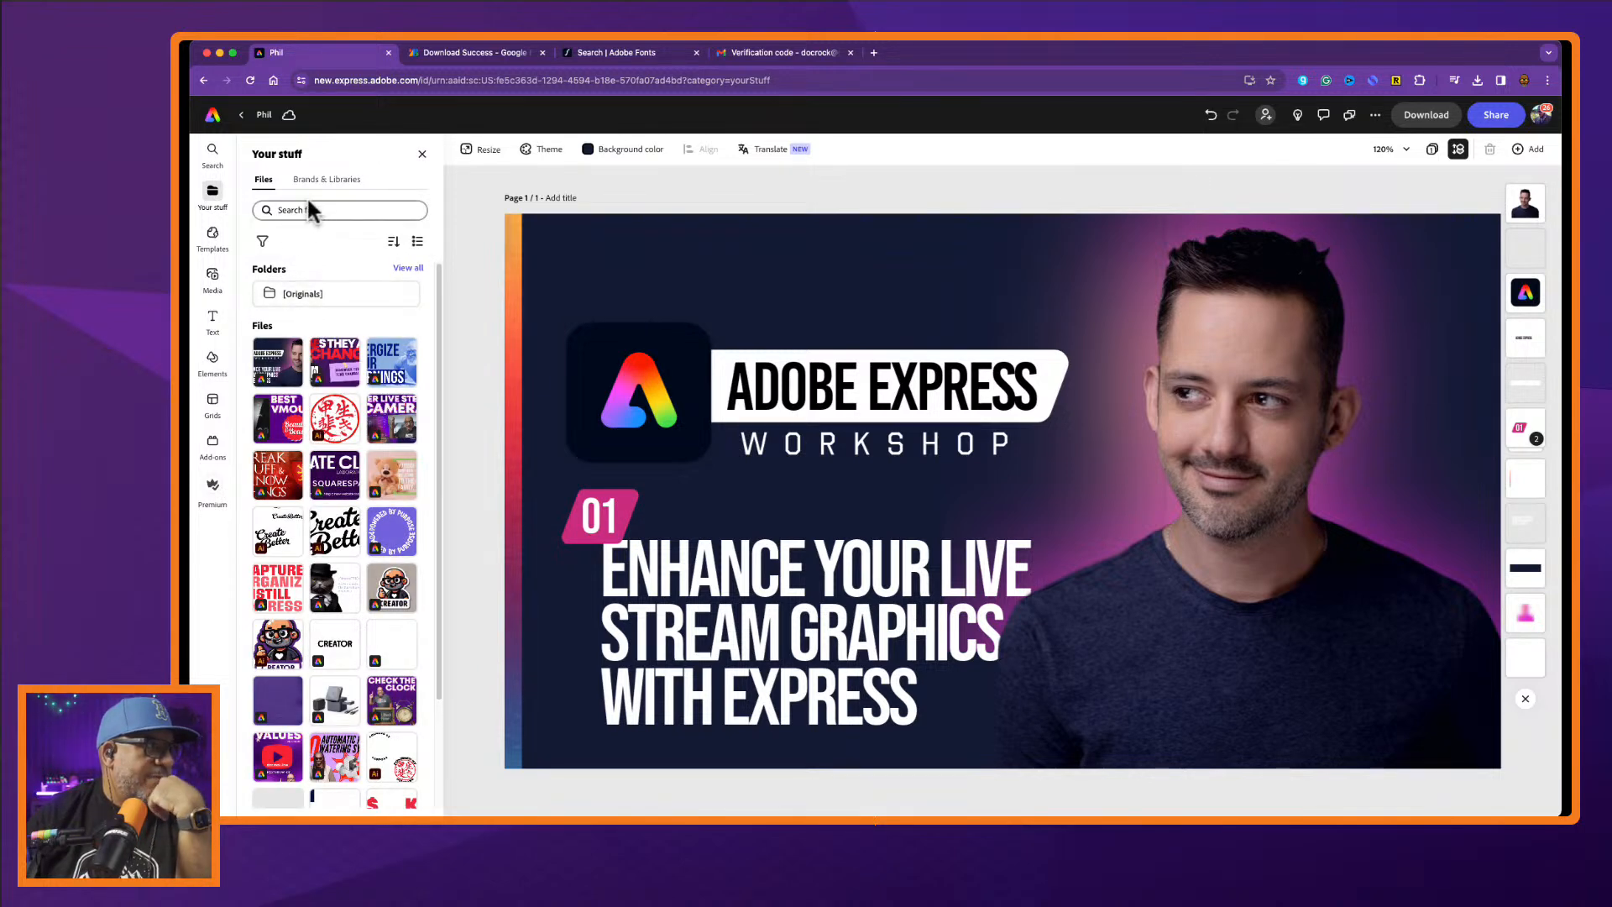
left_click(337, 184)
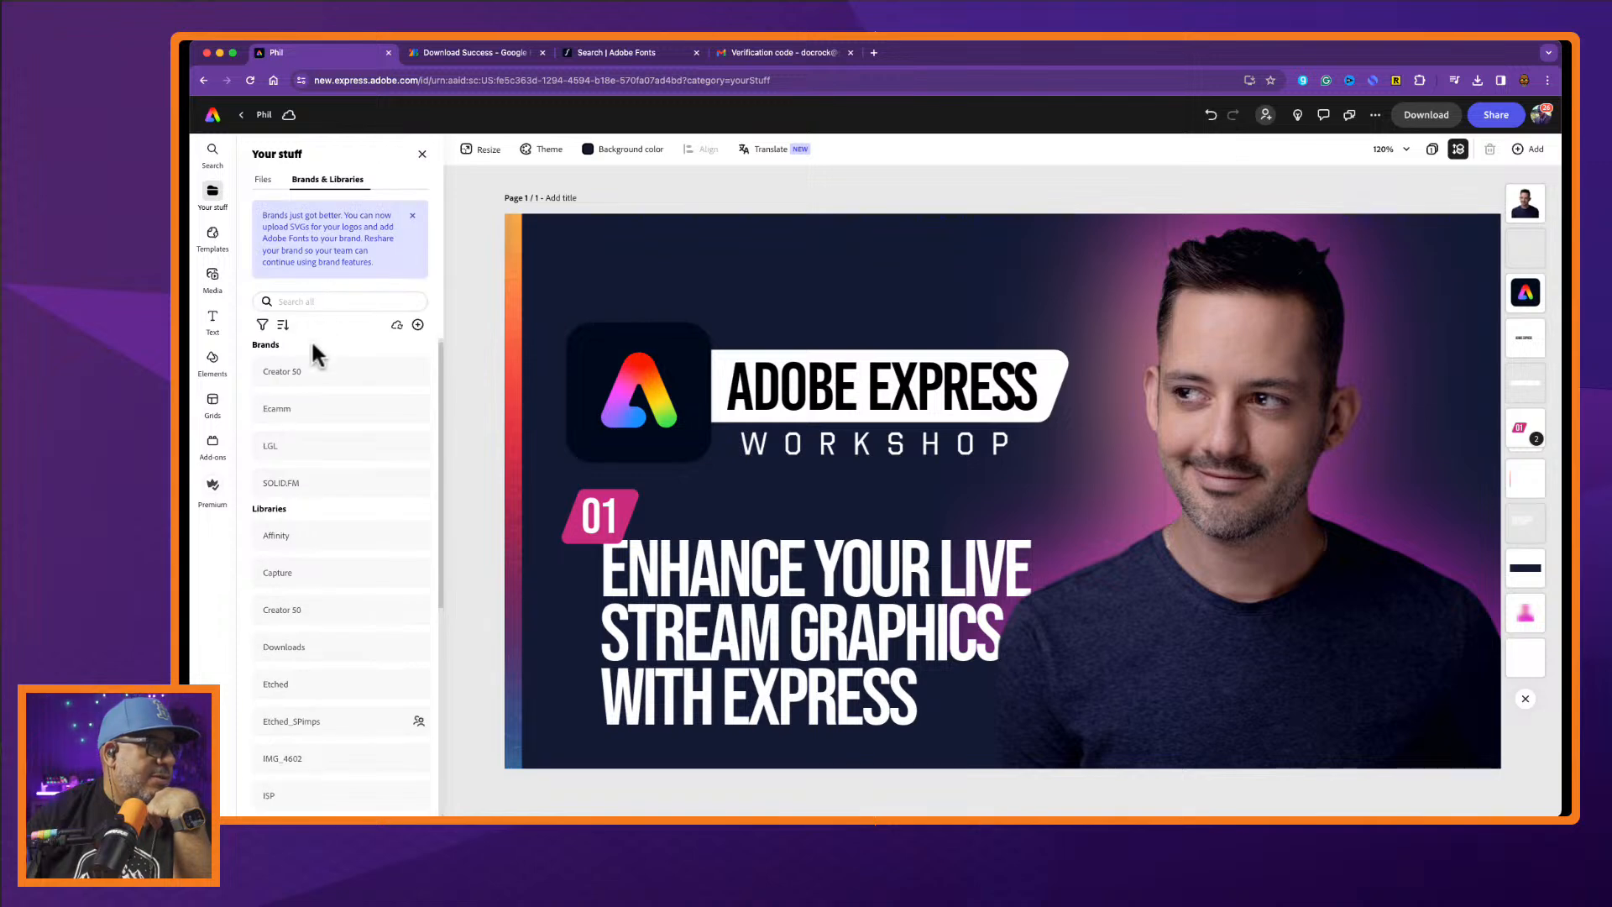
left_click(308, 409)
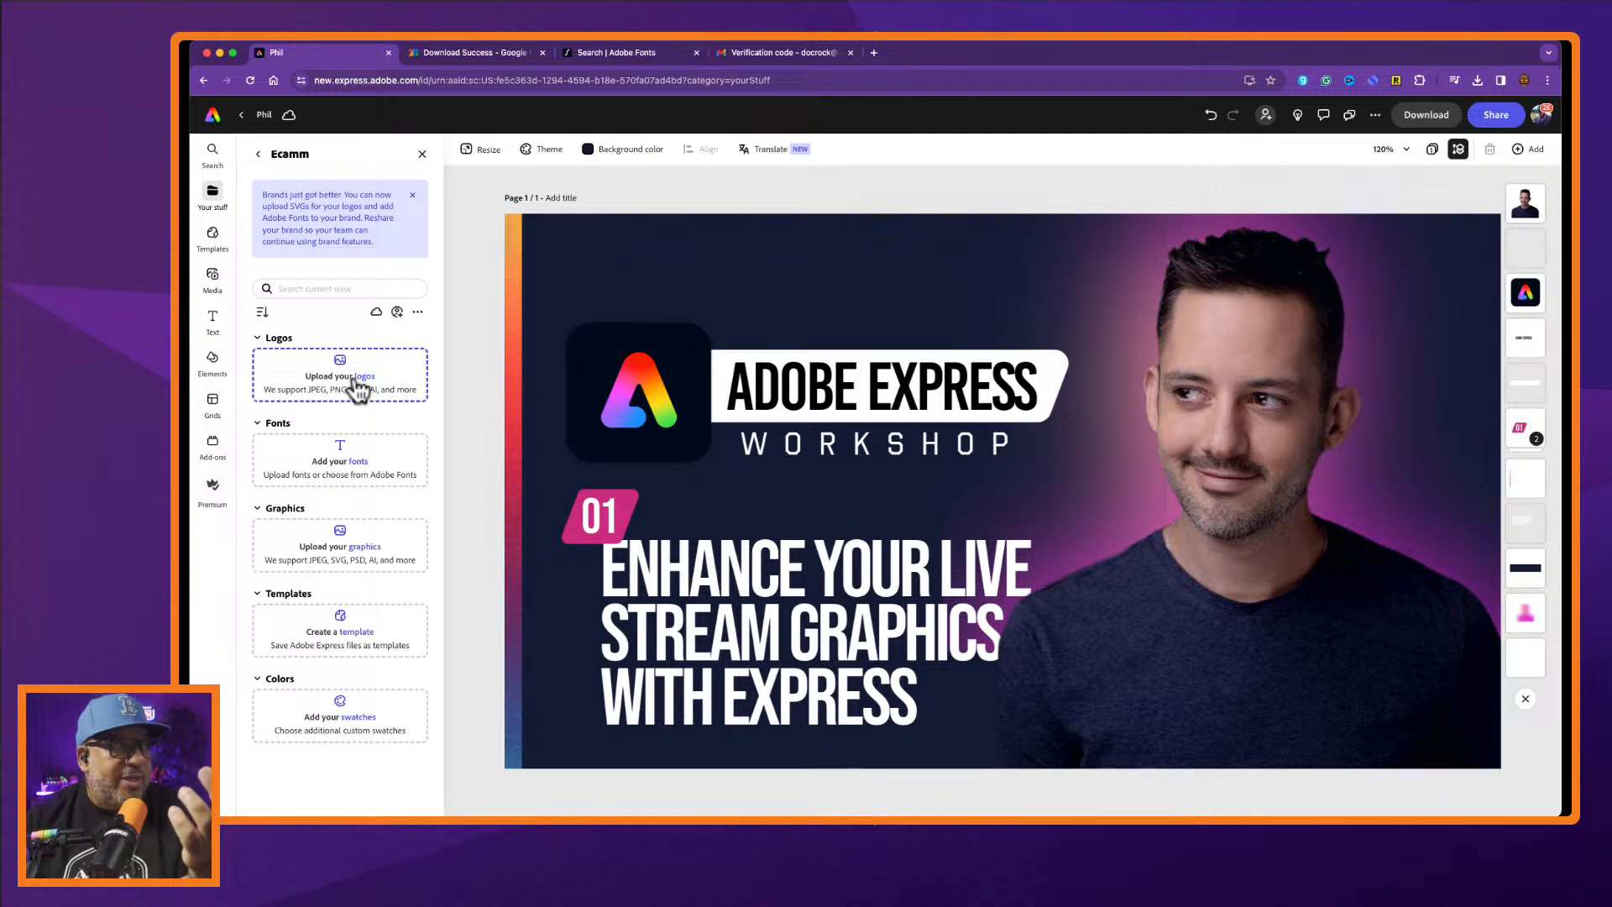
Find Ecamm Live with the search "ecamm" in the Brandfetch add-on and place its orange ecamm logo on the design.
left_click(214, 443)
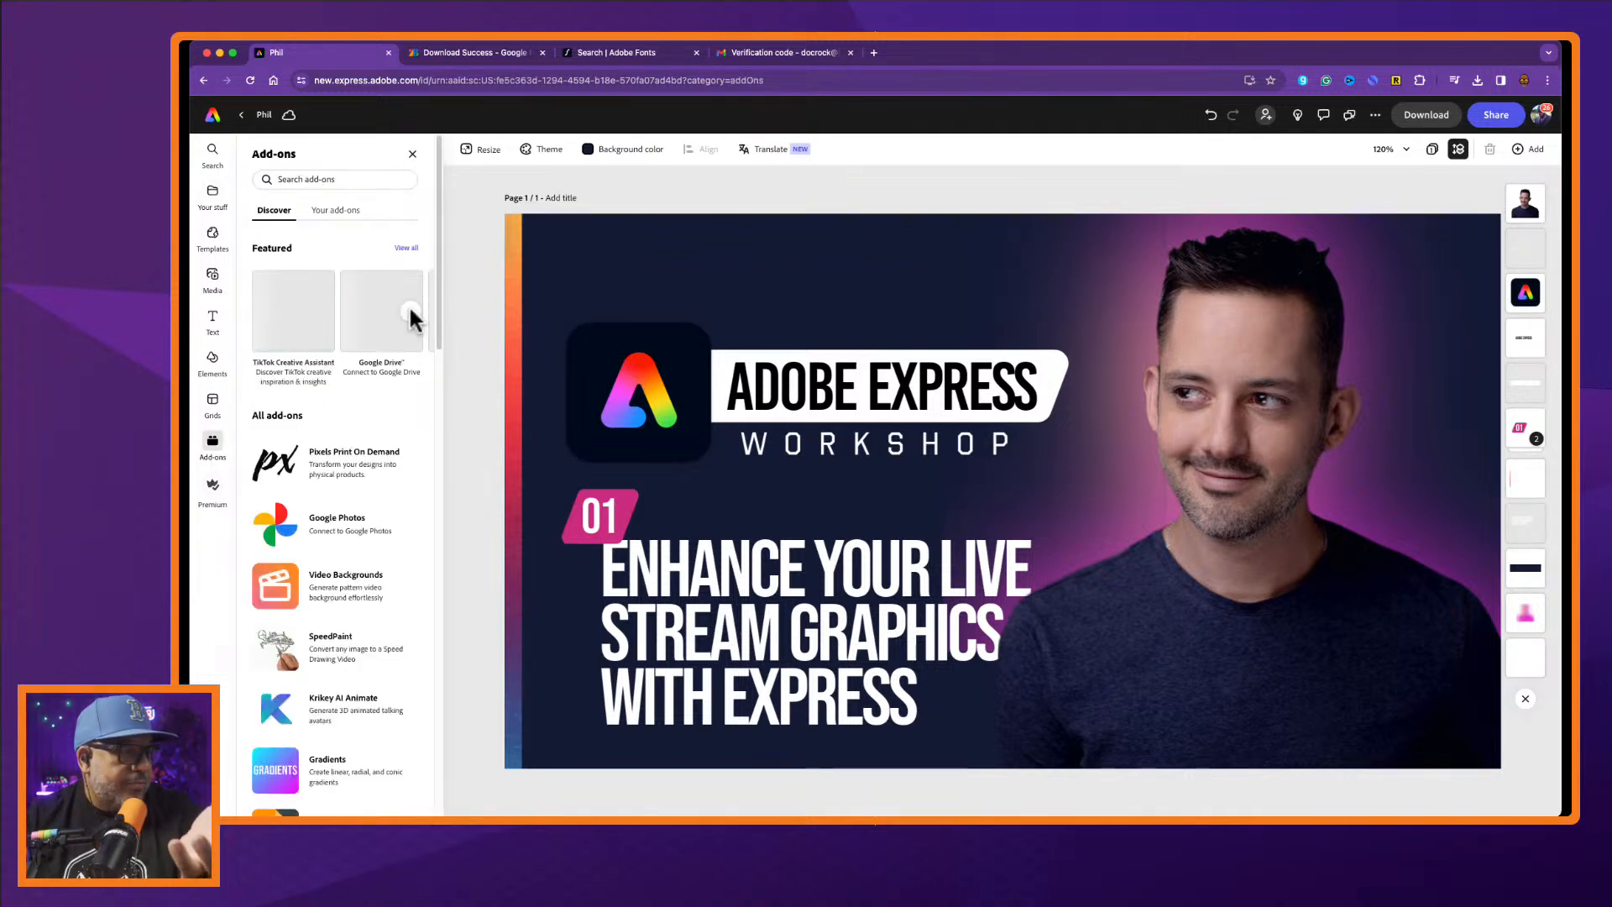
left_click(342, 220)
left_click(335, 267)
left_click(1450, 202)
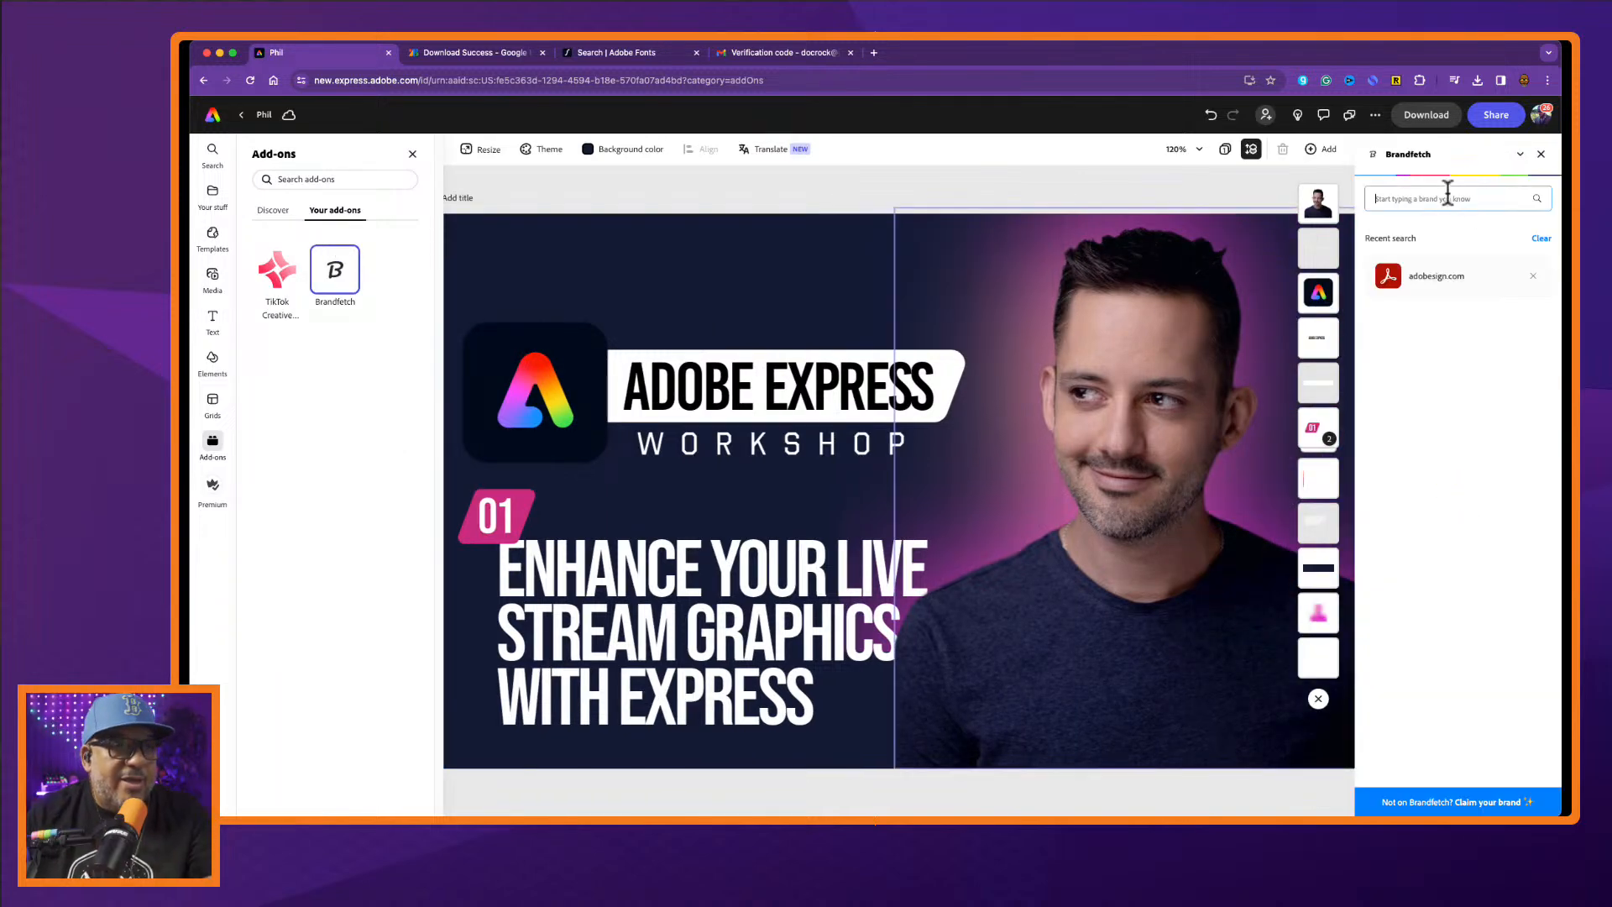
type("eca")
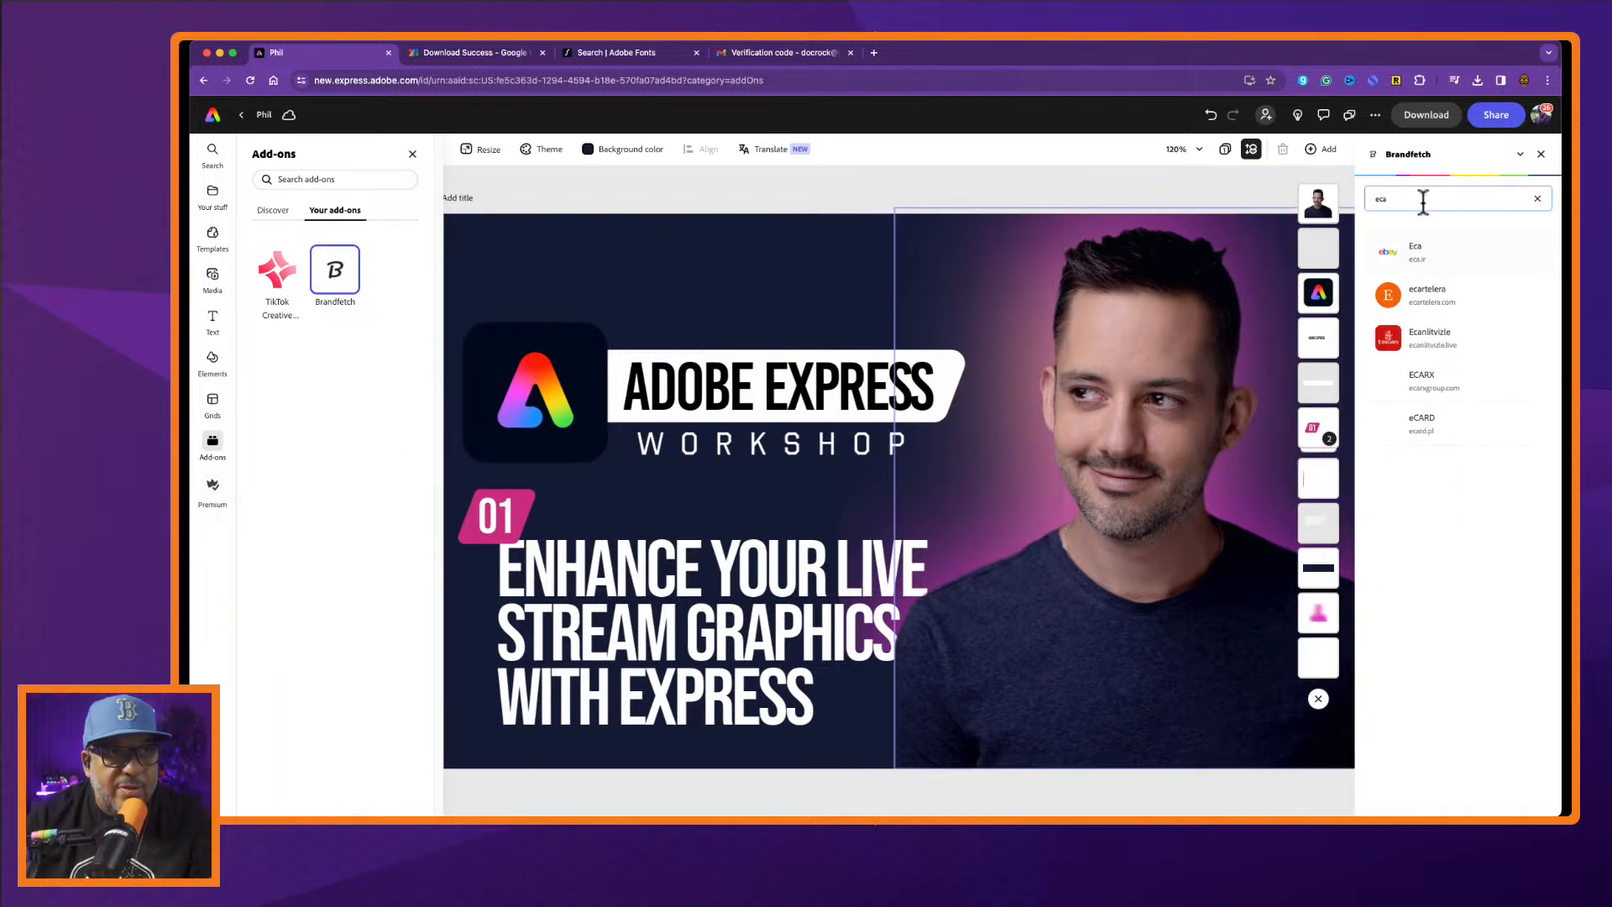
type("mm")
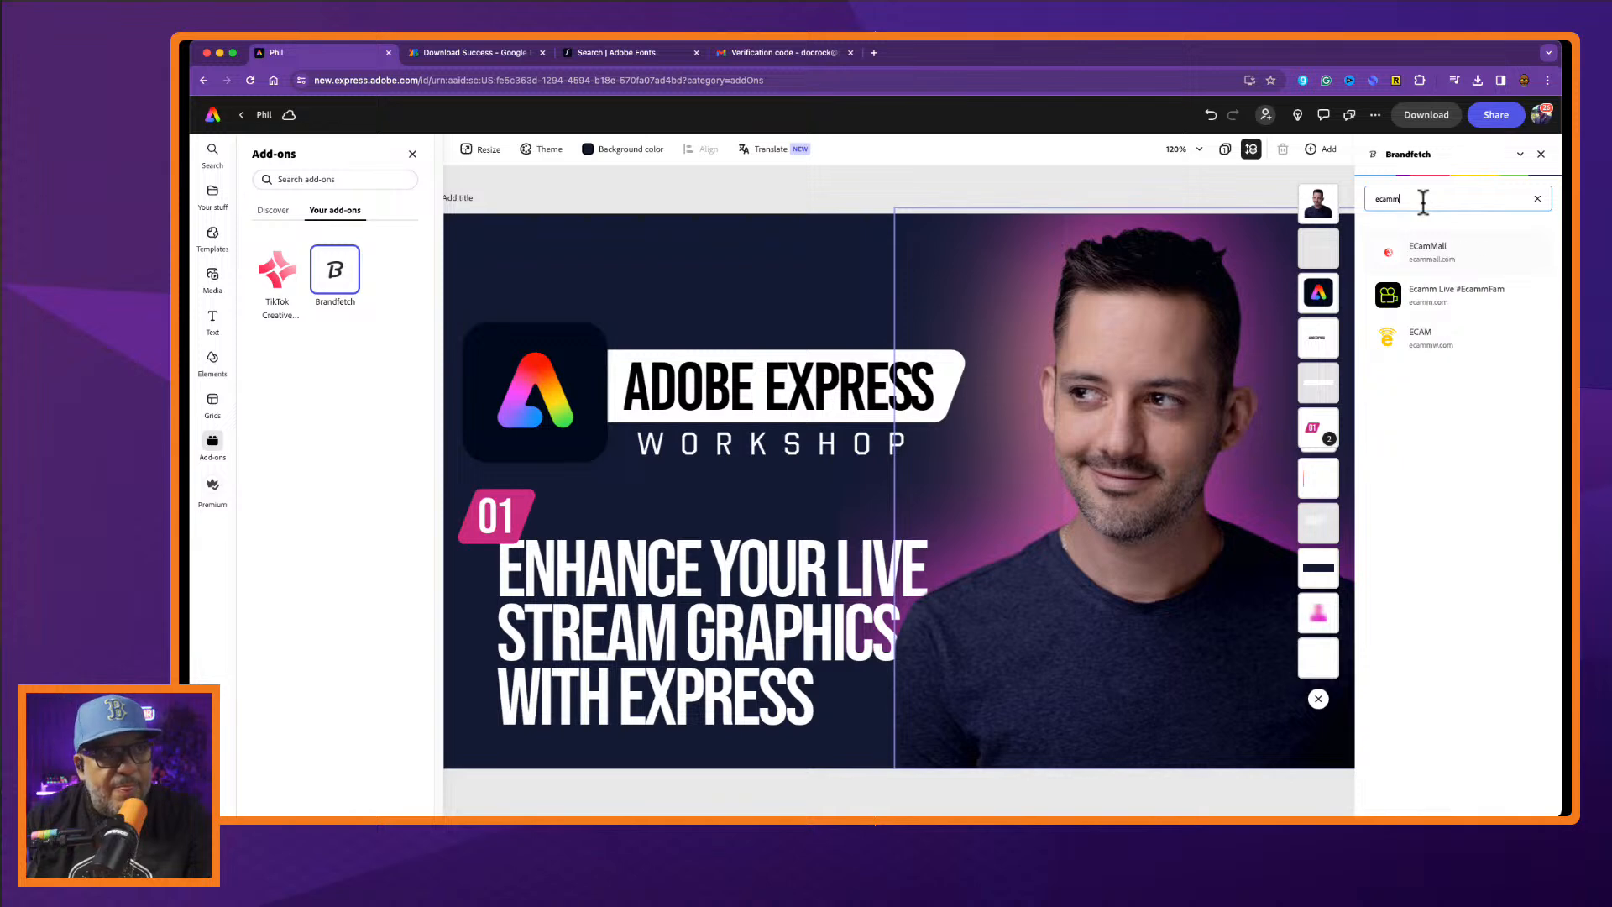
left_click(1453, 301)
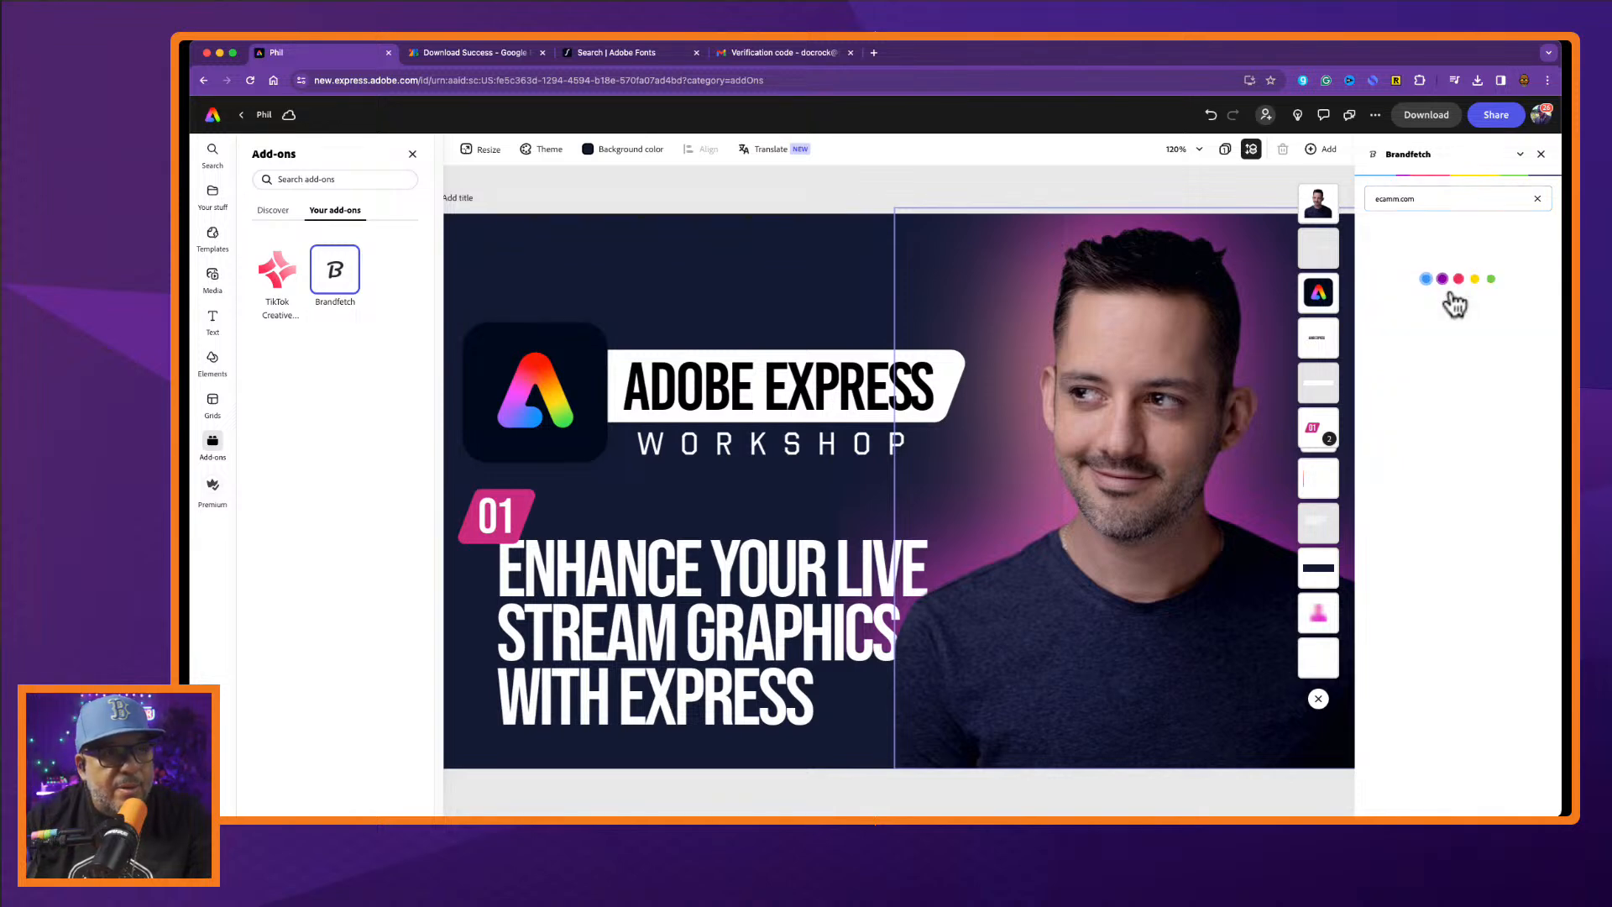
left_click_drag(1444, 466, 733, 285)
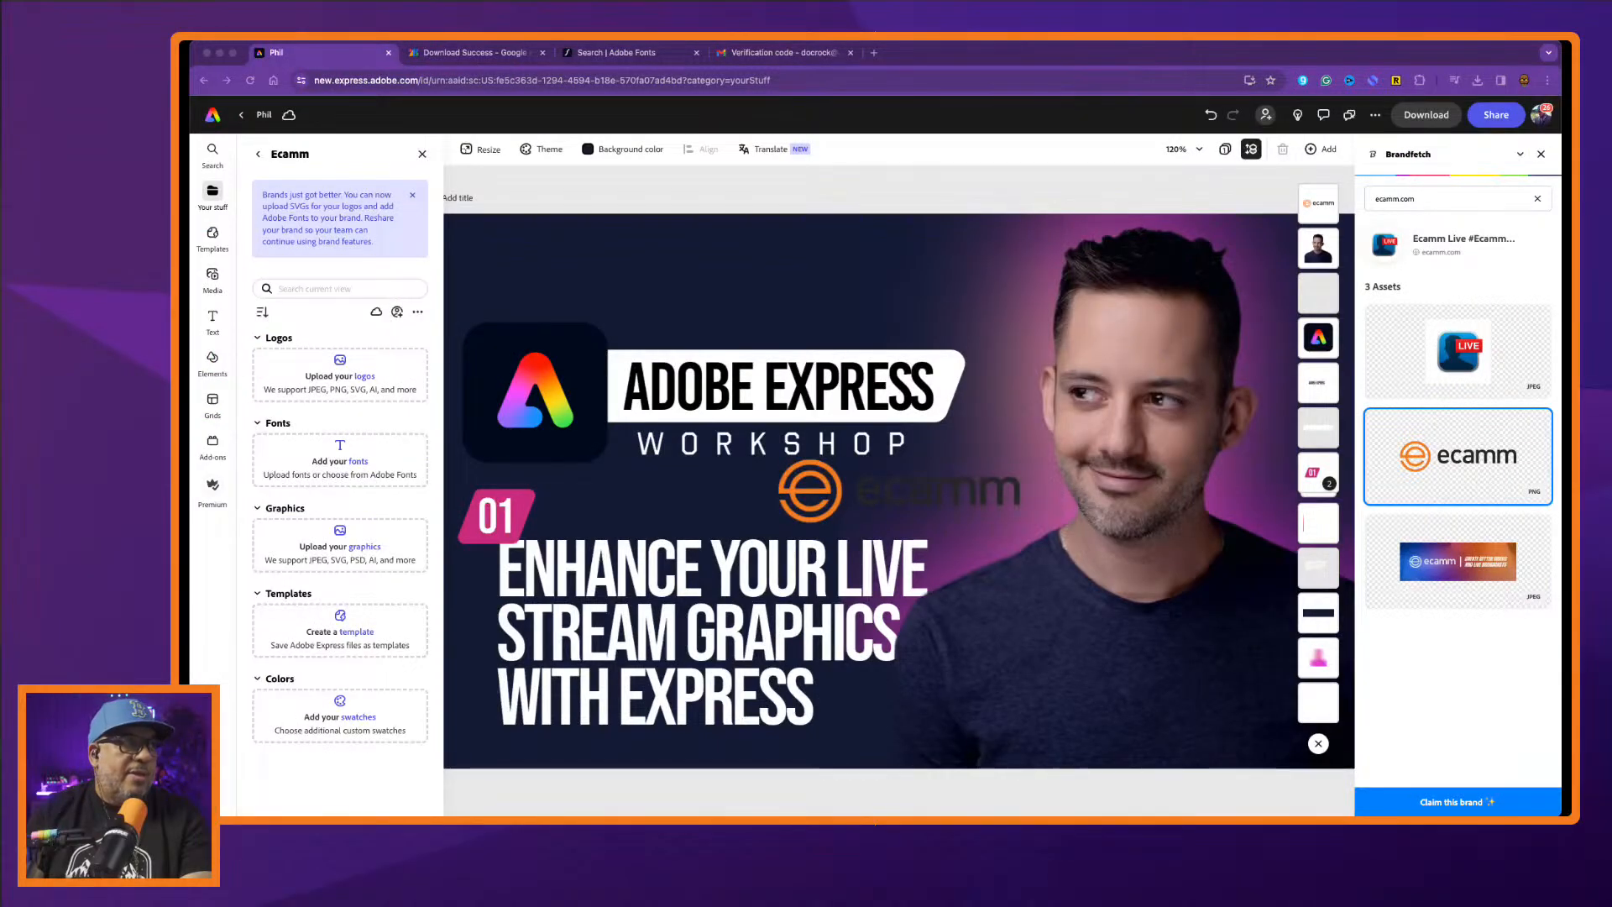
Place the white ecamm logo file on the design and shrink it to fit above the Adobe Express title.
left_click(278, 542)
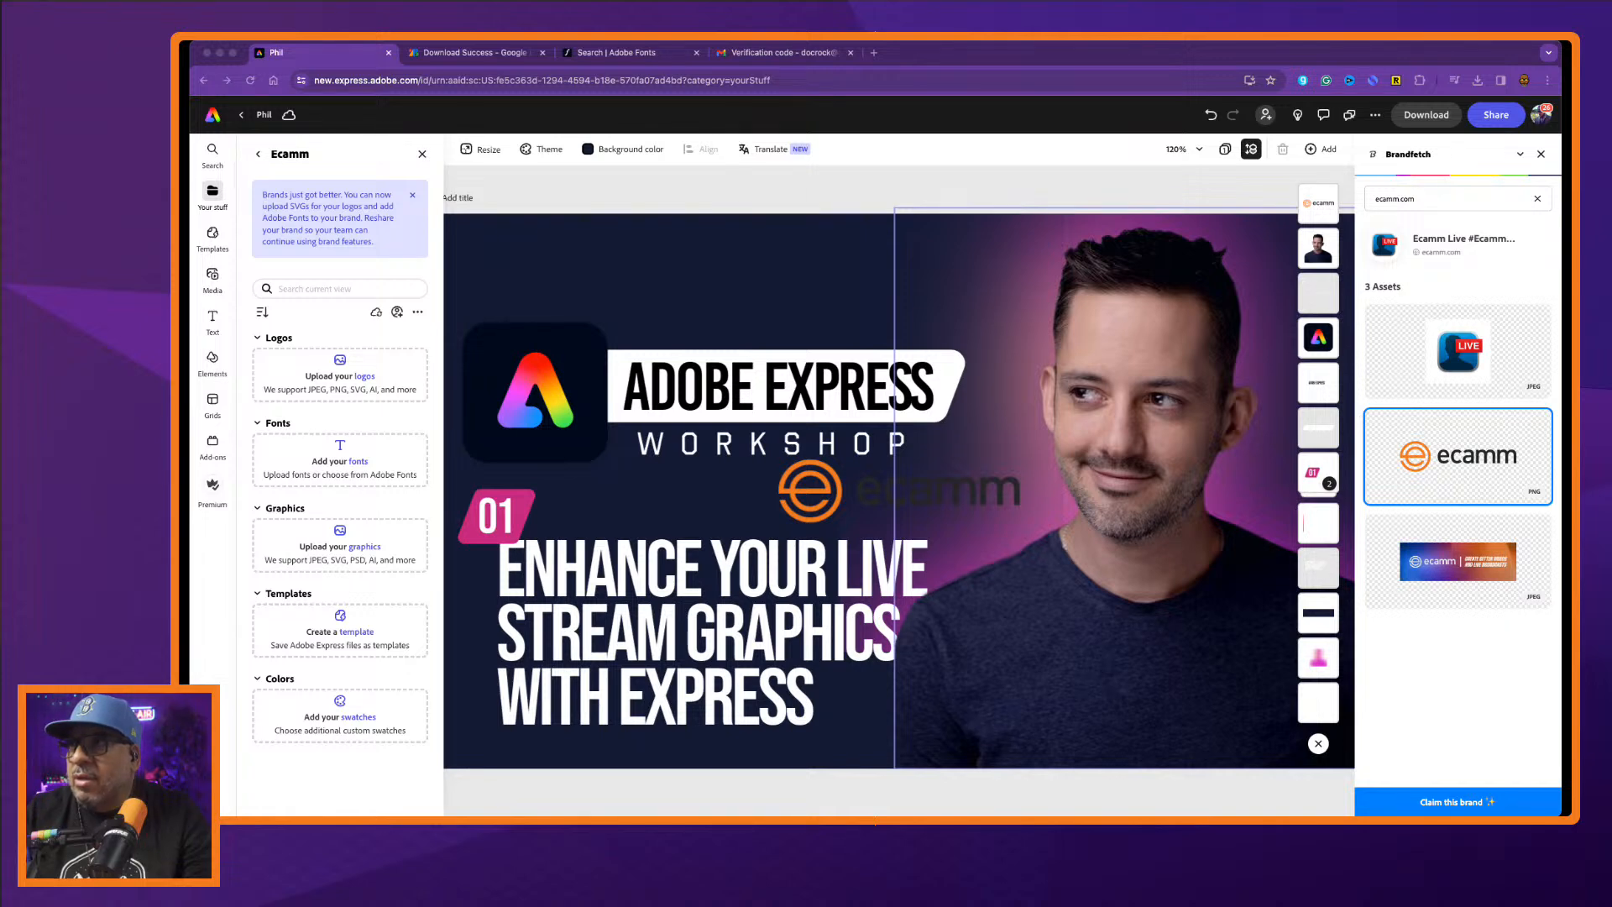
left_click_drag(1340, 243, 832, 223)
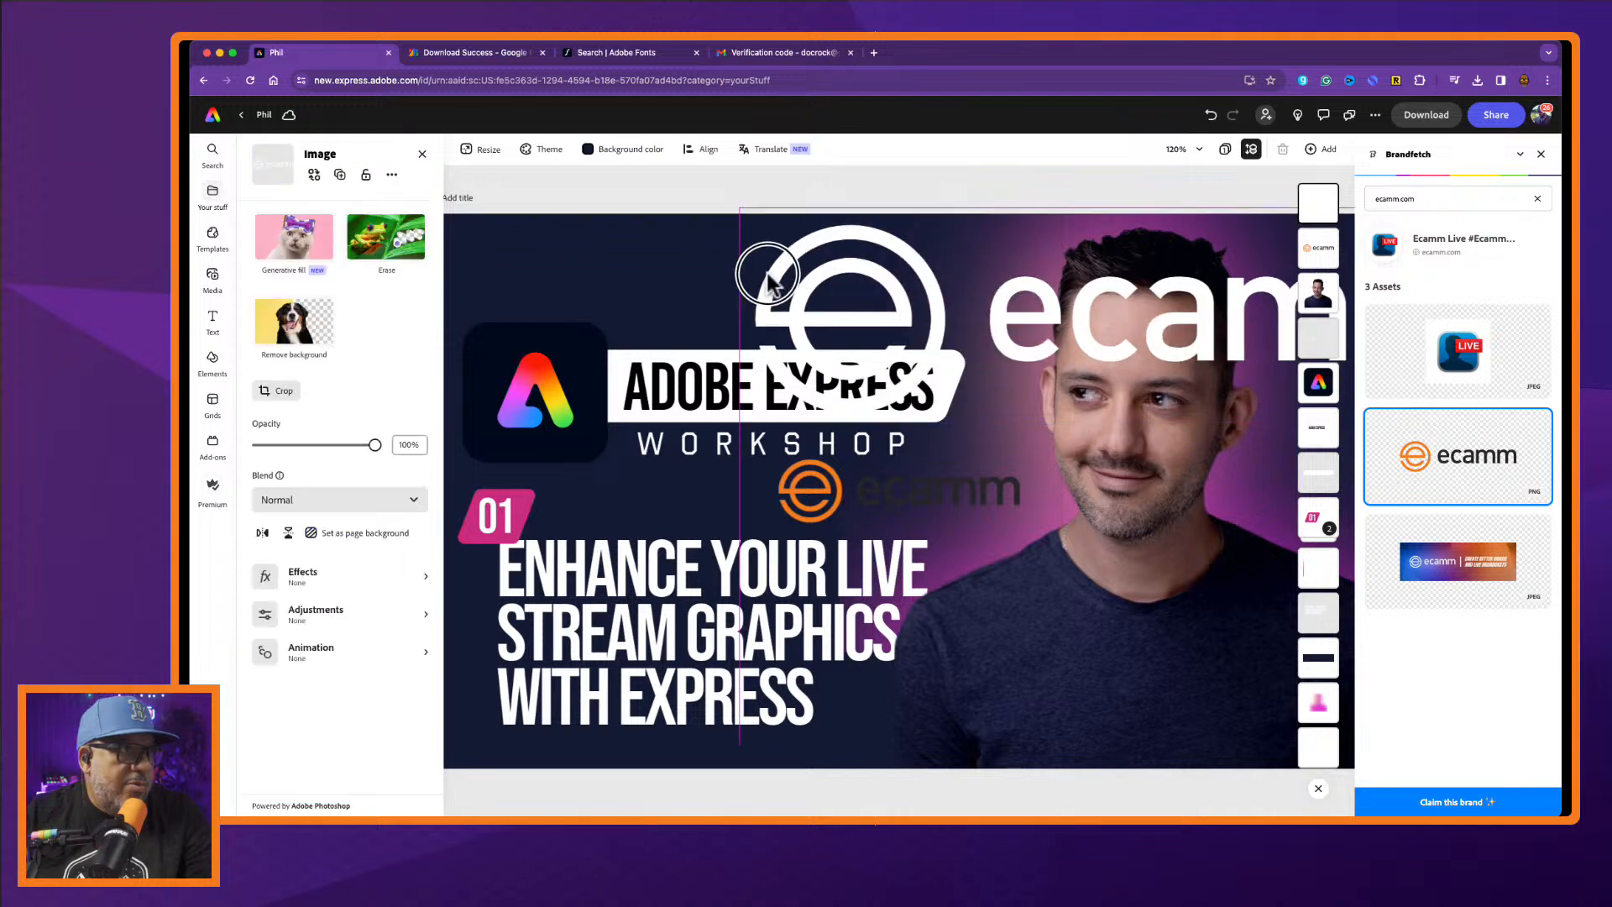
left_click_drag(1251, 431, 923, 334)
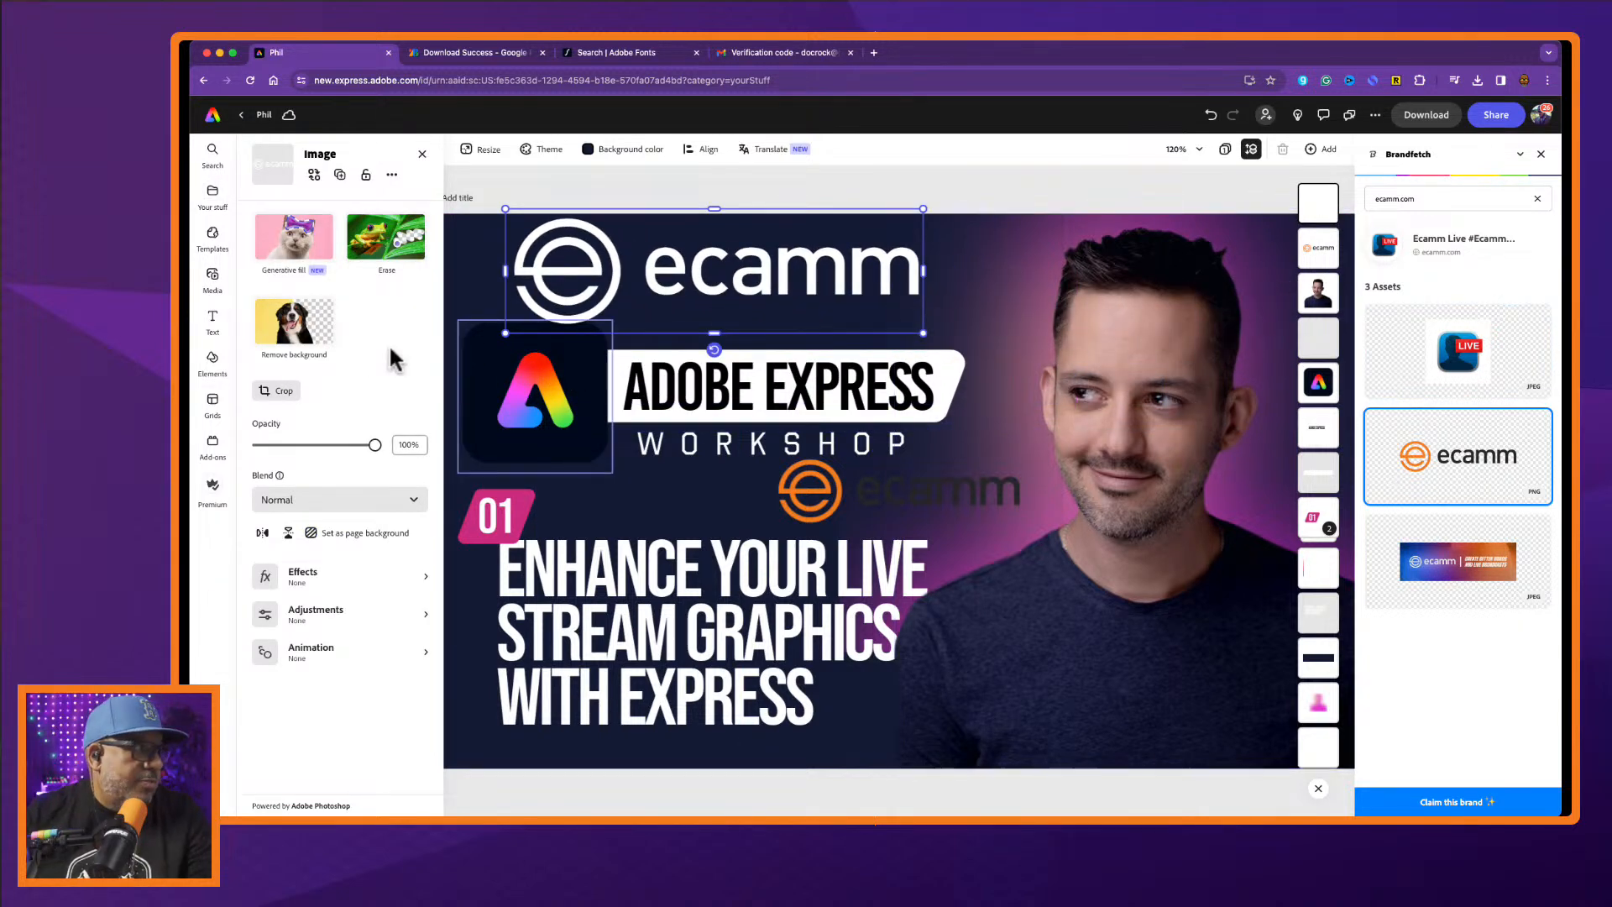
Upload the white ecamm logo file to the graphics of the Ecamm brand.
left_click(210, 201)
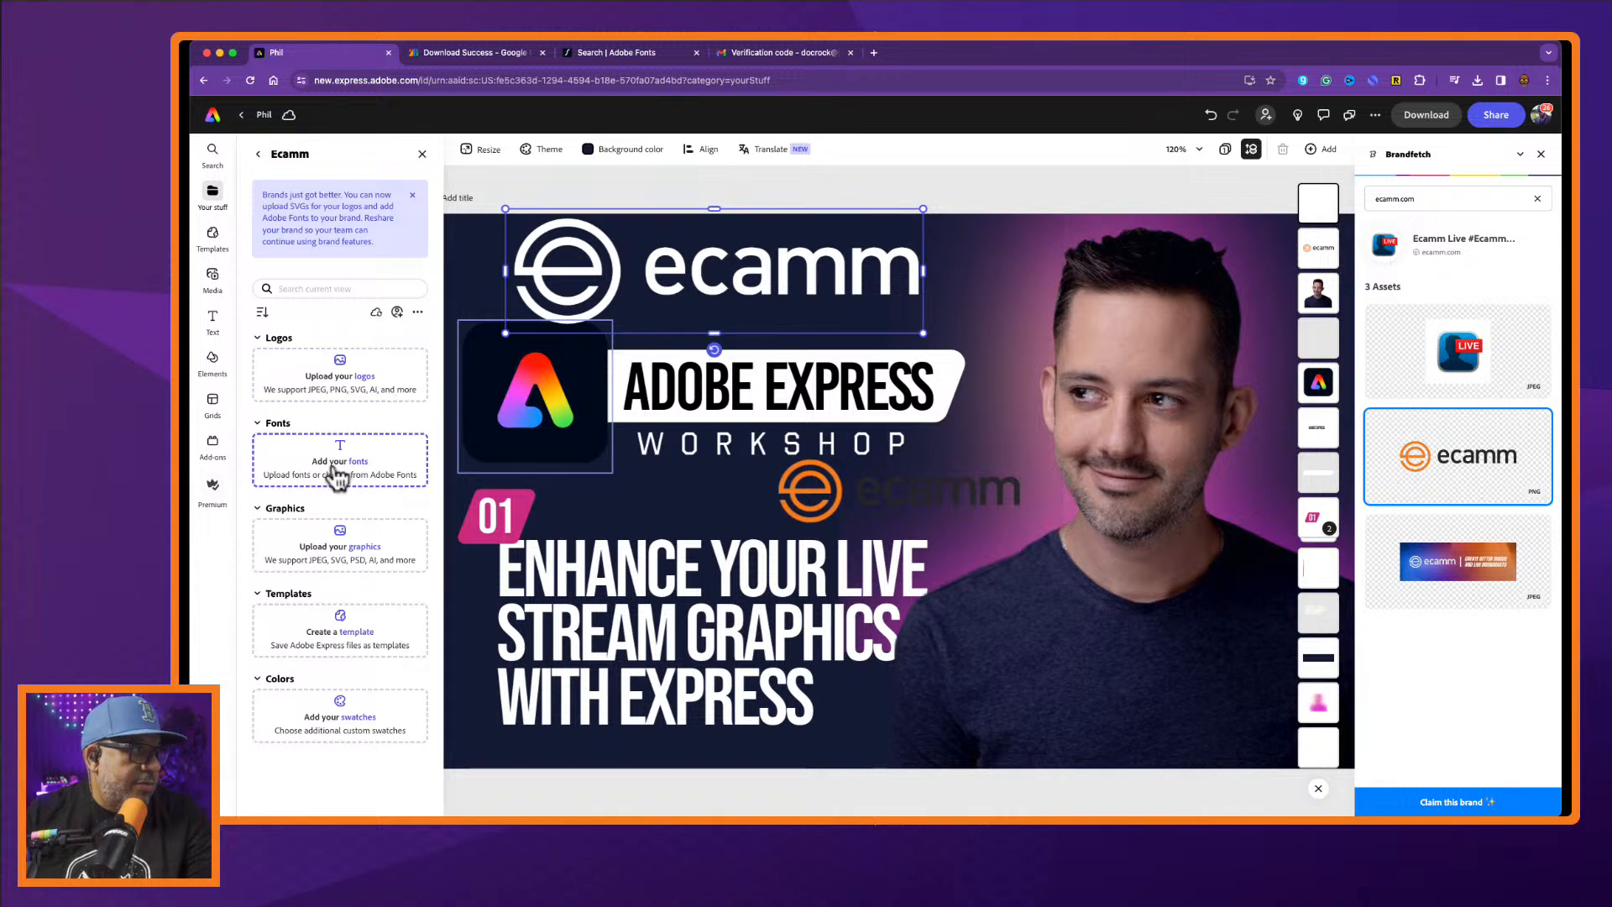
left_click(379, 548)
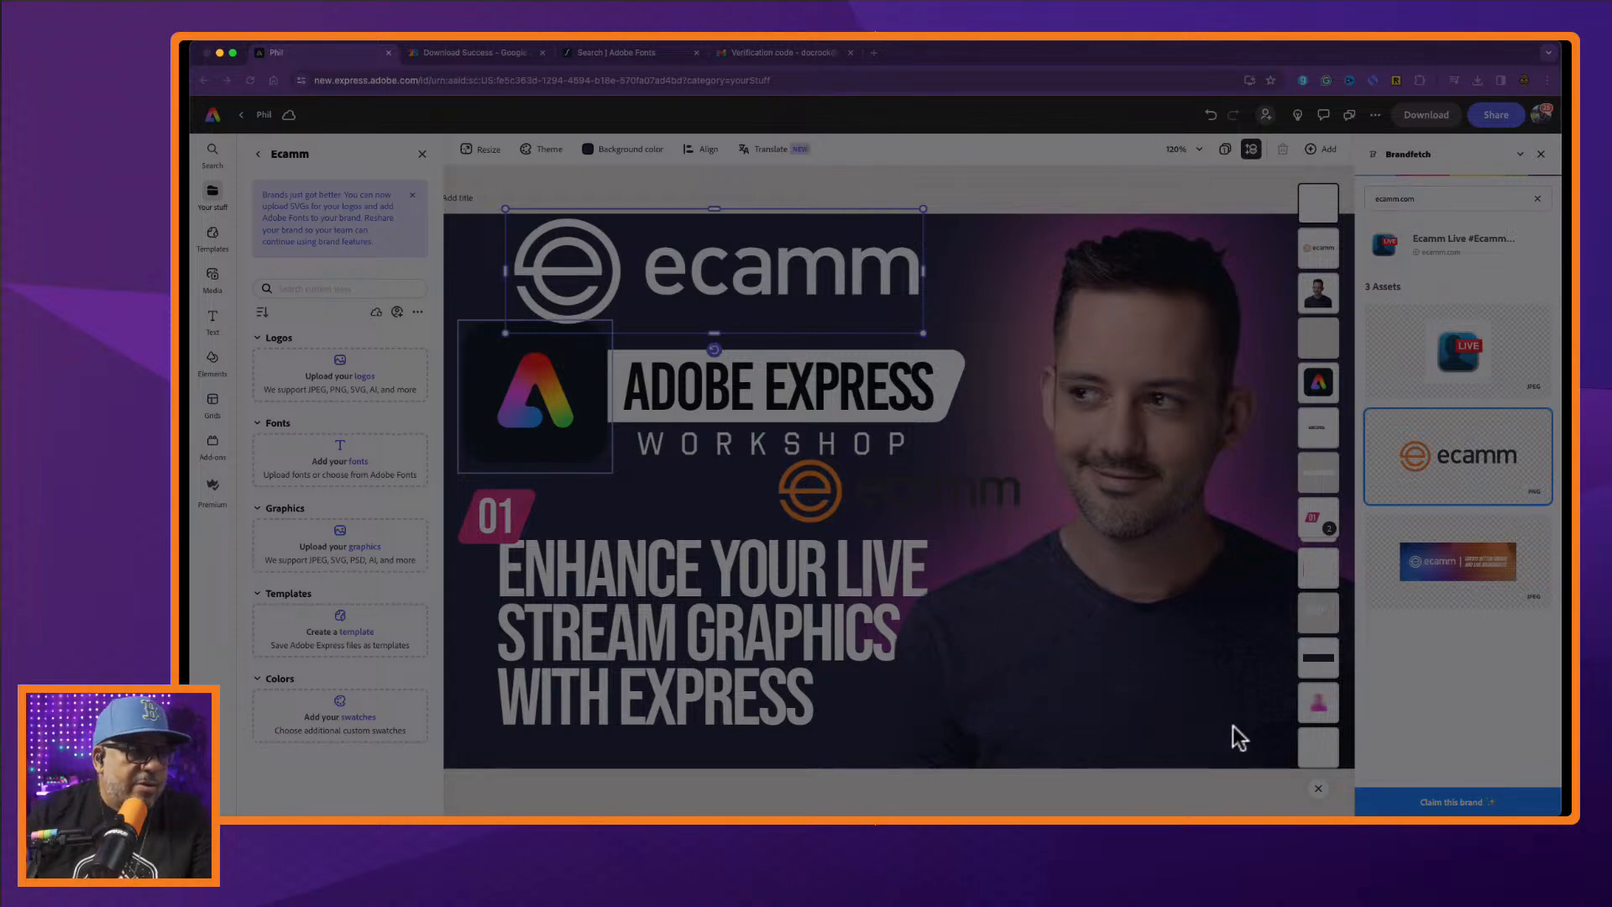
left_click(1248, 744)
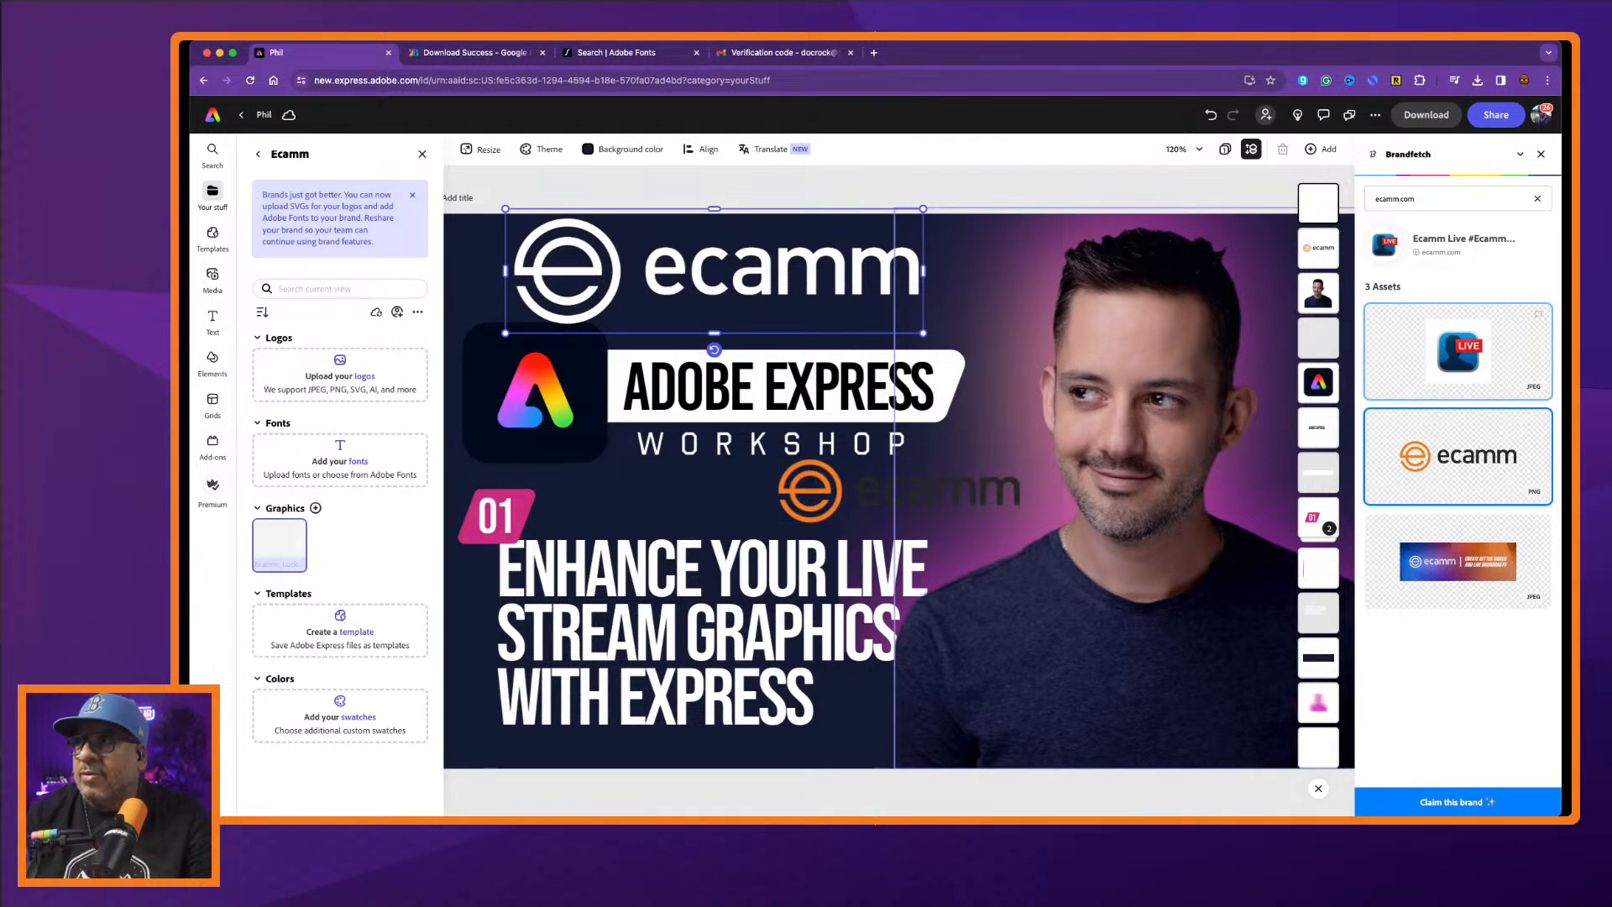
Shrink the white ecamm logo further, place it above the Adobe Express icon, and delete the orange ecamm logo.
left_click(676, 286)
left_click_drag(932, 220, 675, 275)
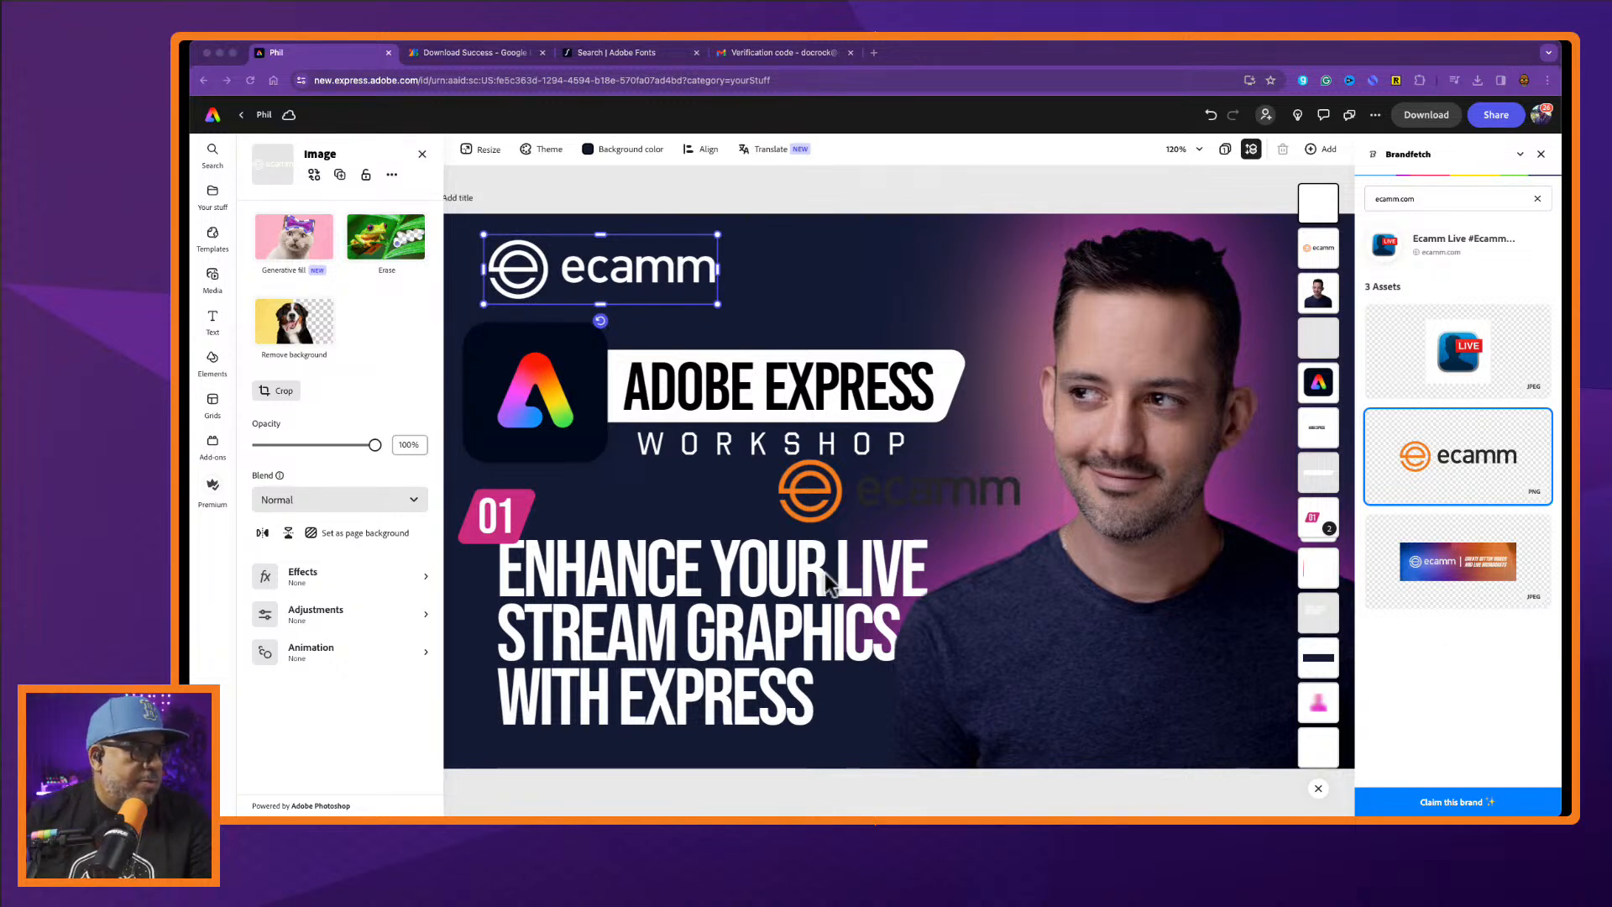
left_click(757, 451)
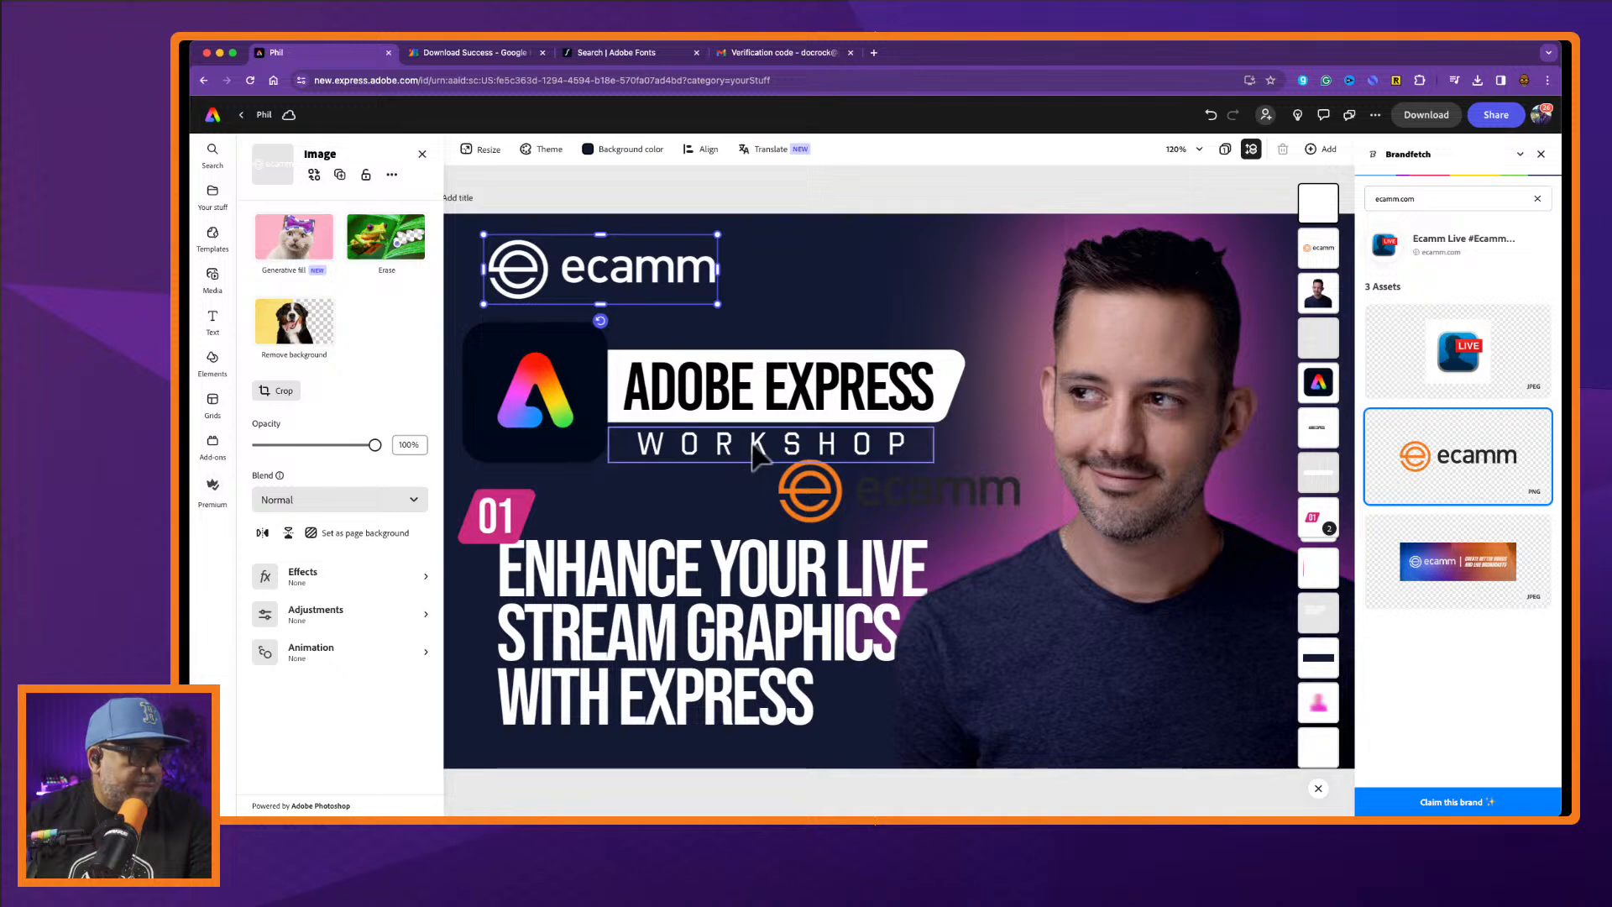
left_click(758, 455)
left_click(825, 493)
Duplicate the WORKSHOP text beside the white ecamm logo and change the copy's wording to PRESENTS.
left_click(802, 455)
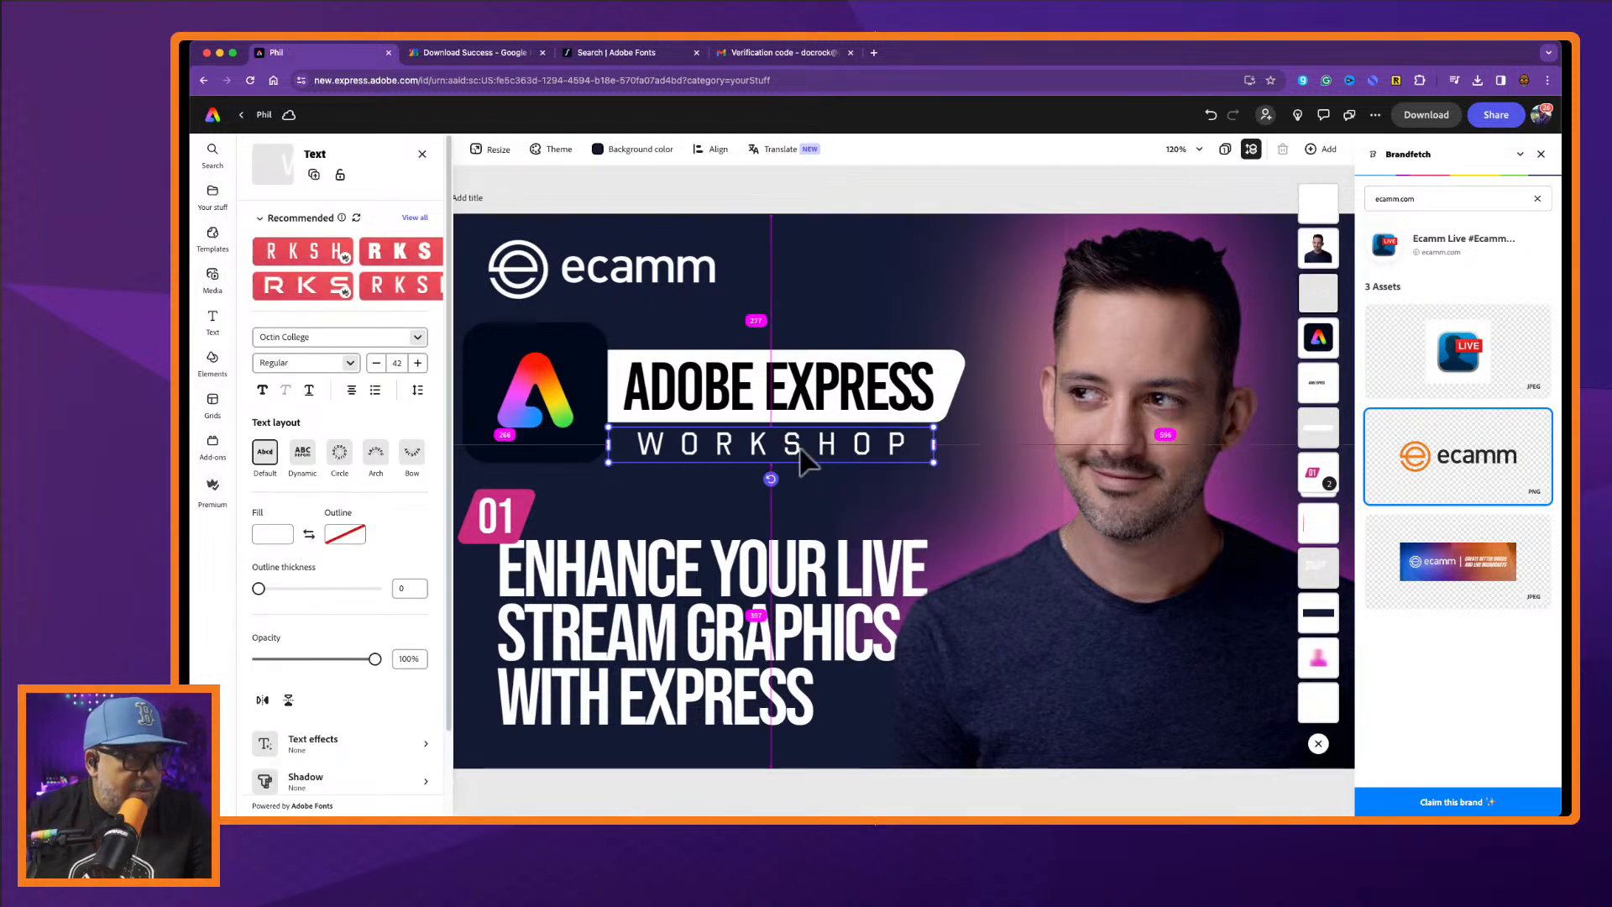
left_click_drag(801, 455, 896, 283)
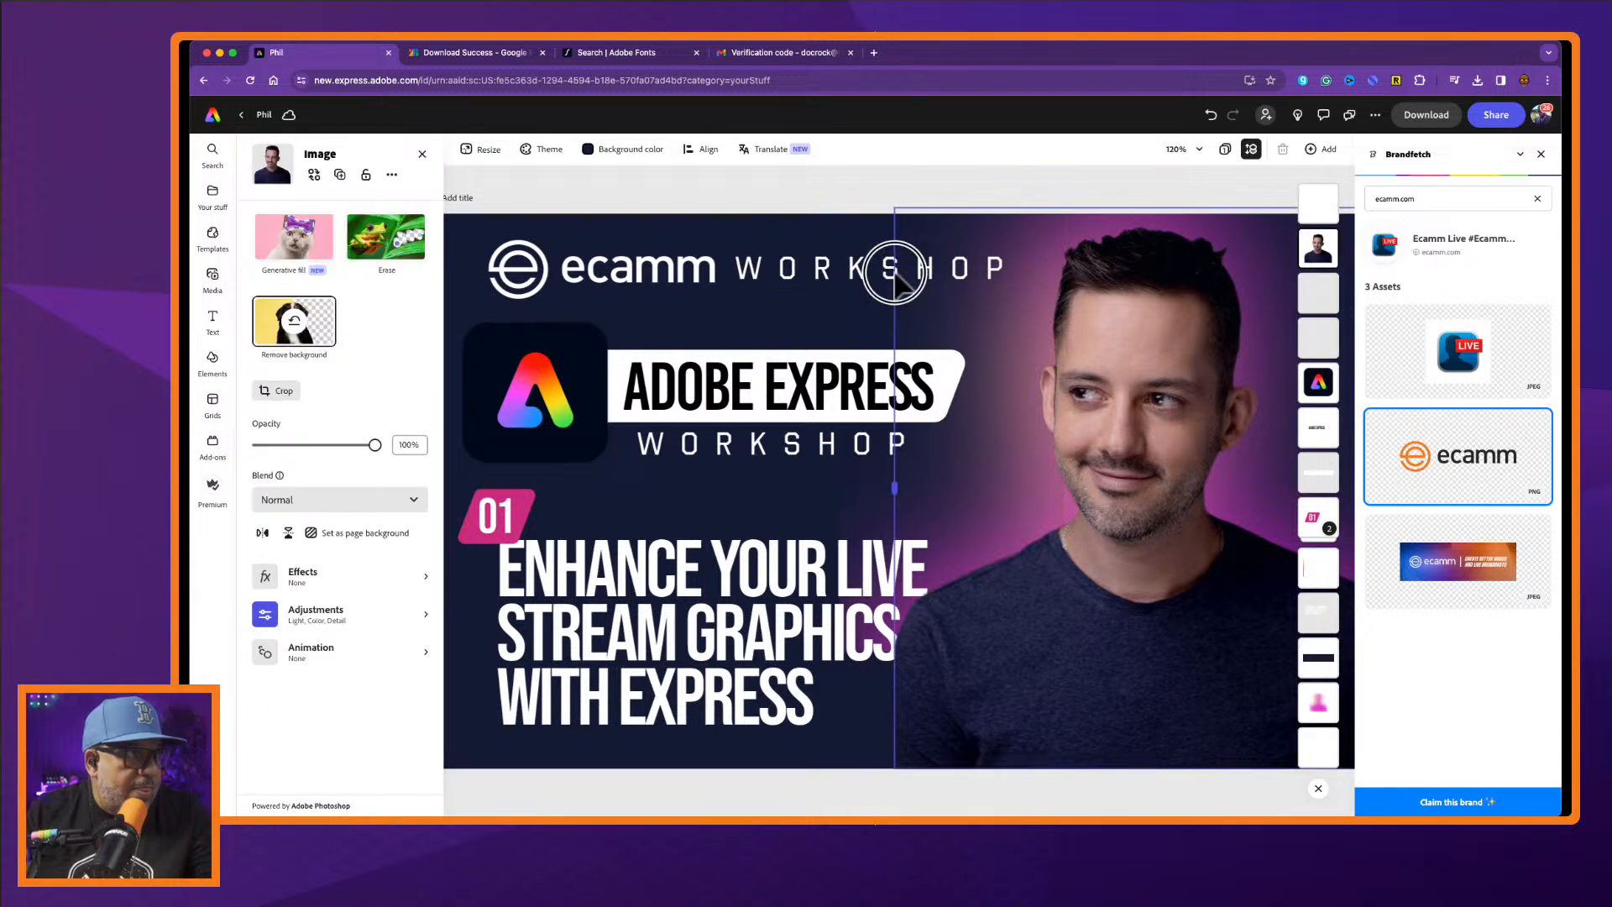
left_click(891, 284)
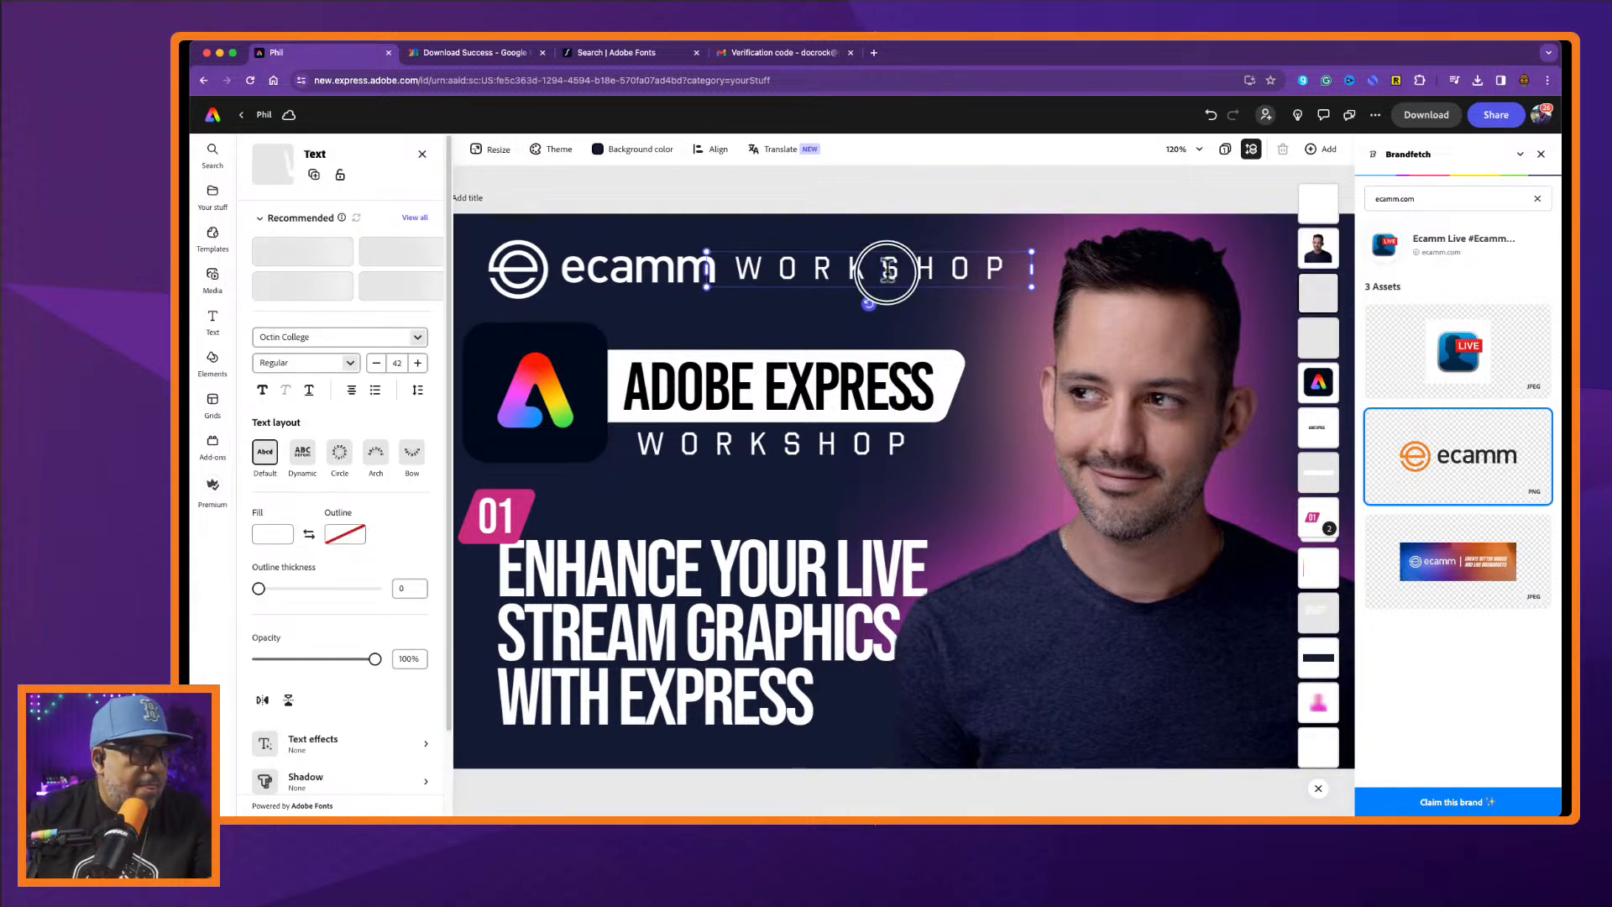
double_click(888, 271)
type("PRESENTS")
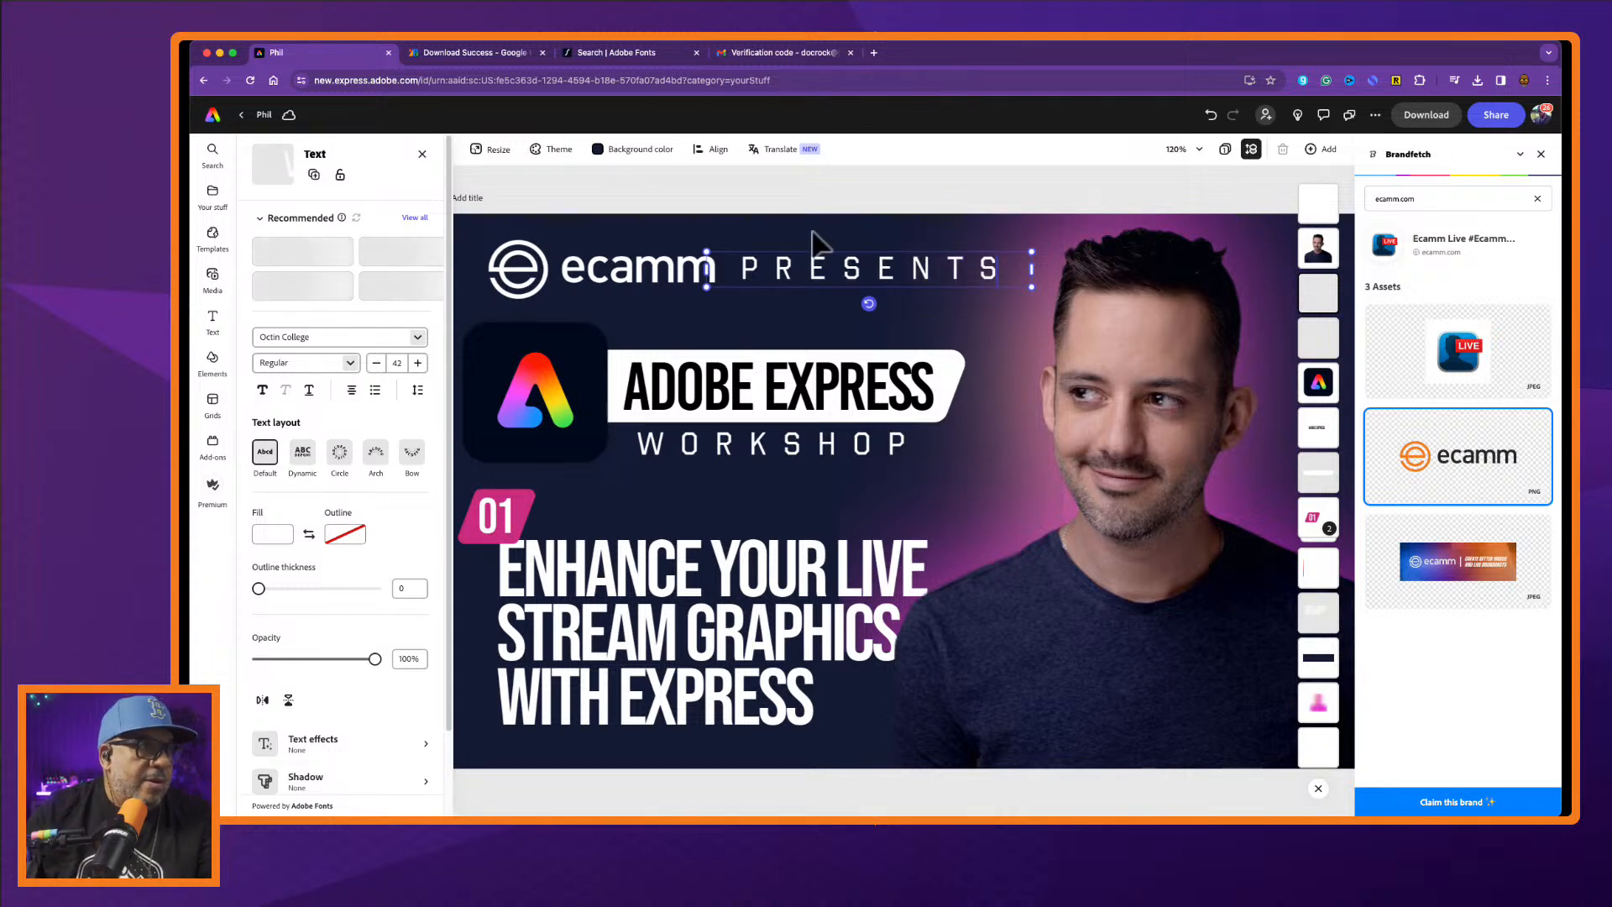
Shrink the PRESENTS text to size 26 and line it up vertically with the ecamm wordmark.
left_click_drag(1031, 286, 831, 295)
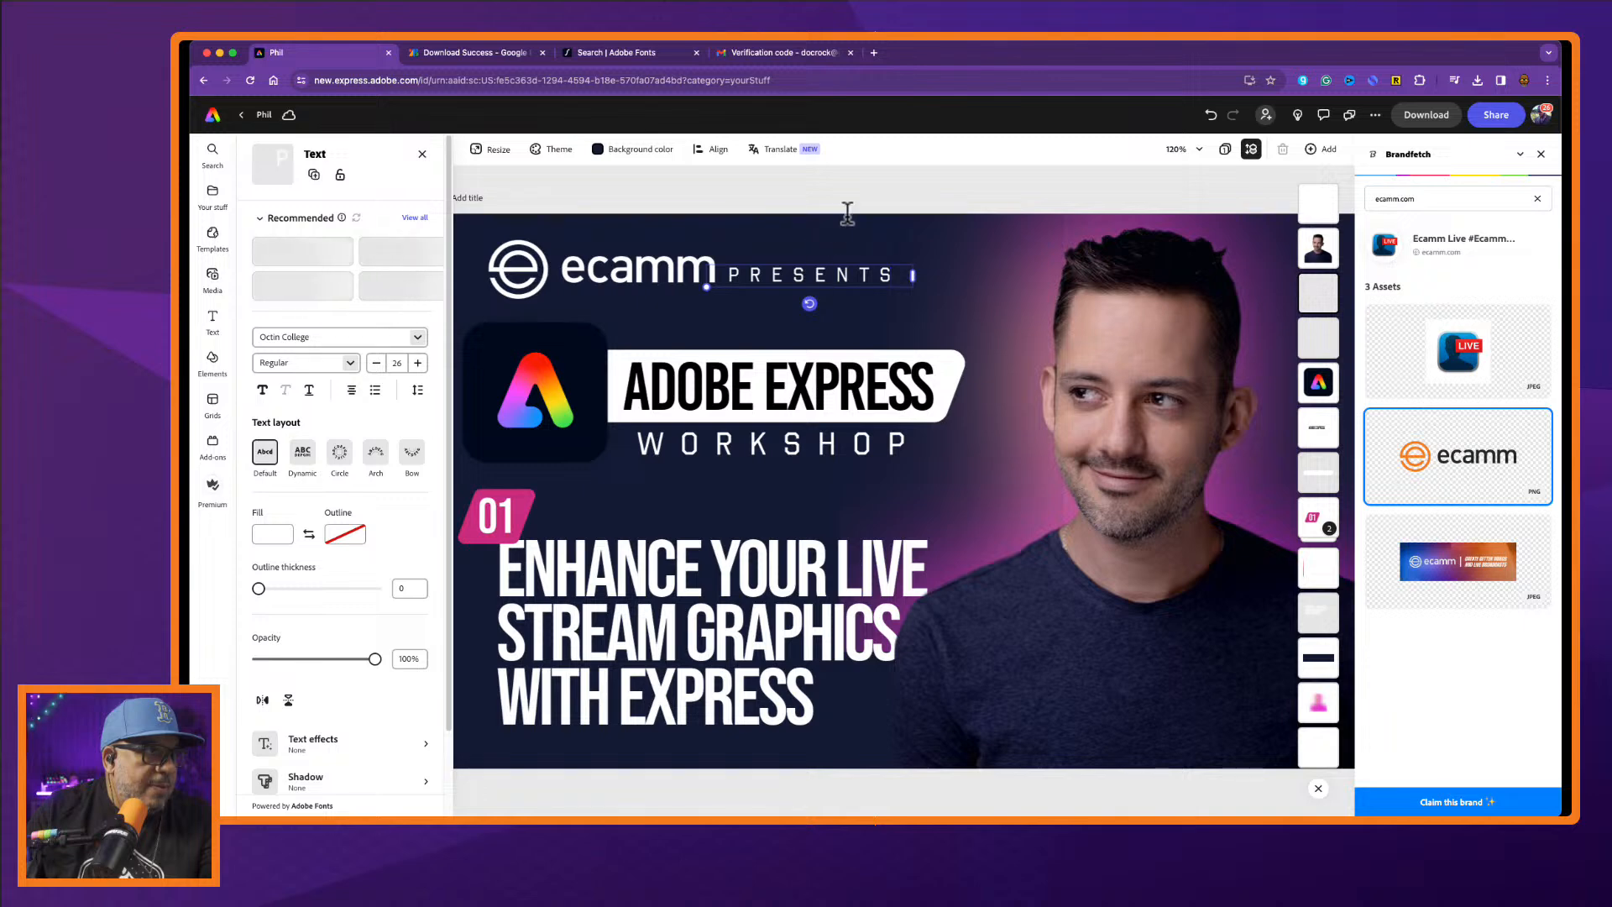
left_click_drag(822, 285, 822, 269)
left_click(978, 198)
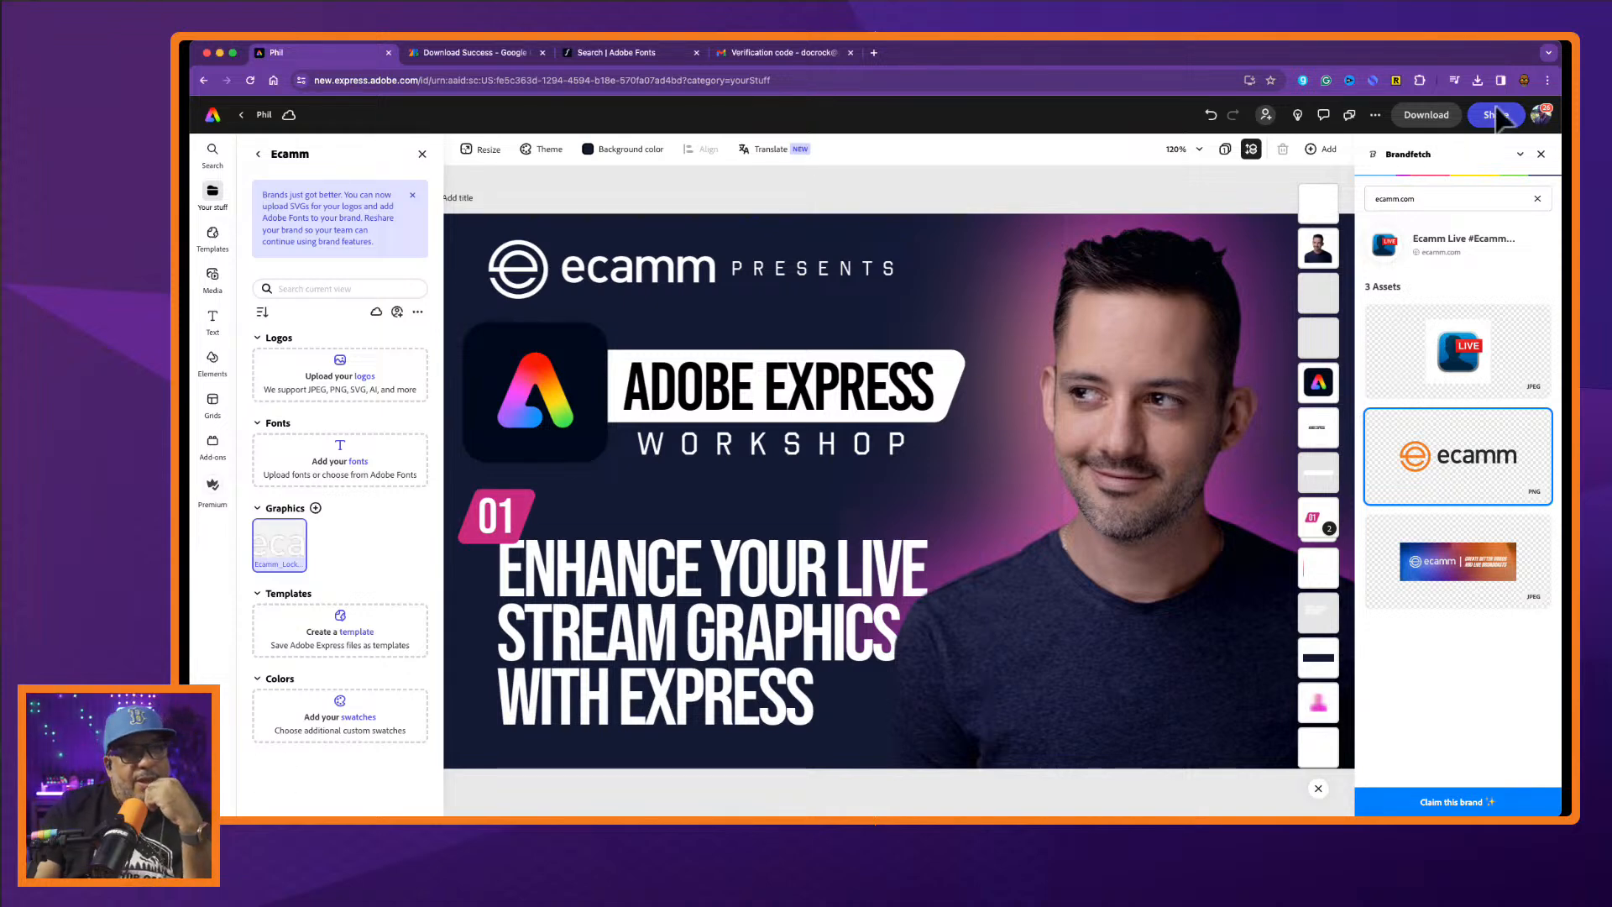
Close the Brandfetch add-on and the Ecamm brand assets.
left_click(1541, 155)
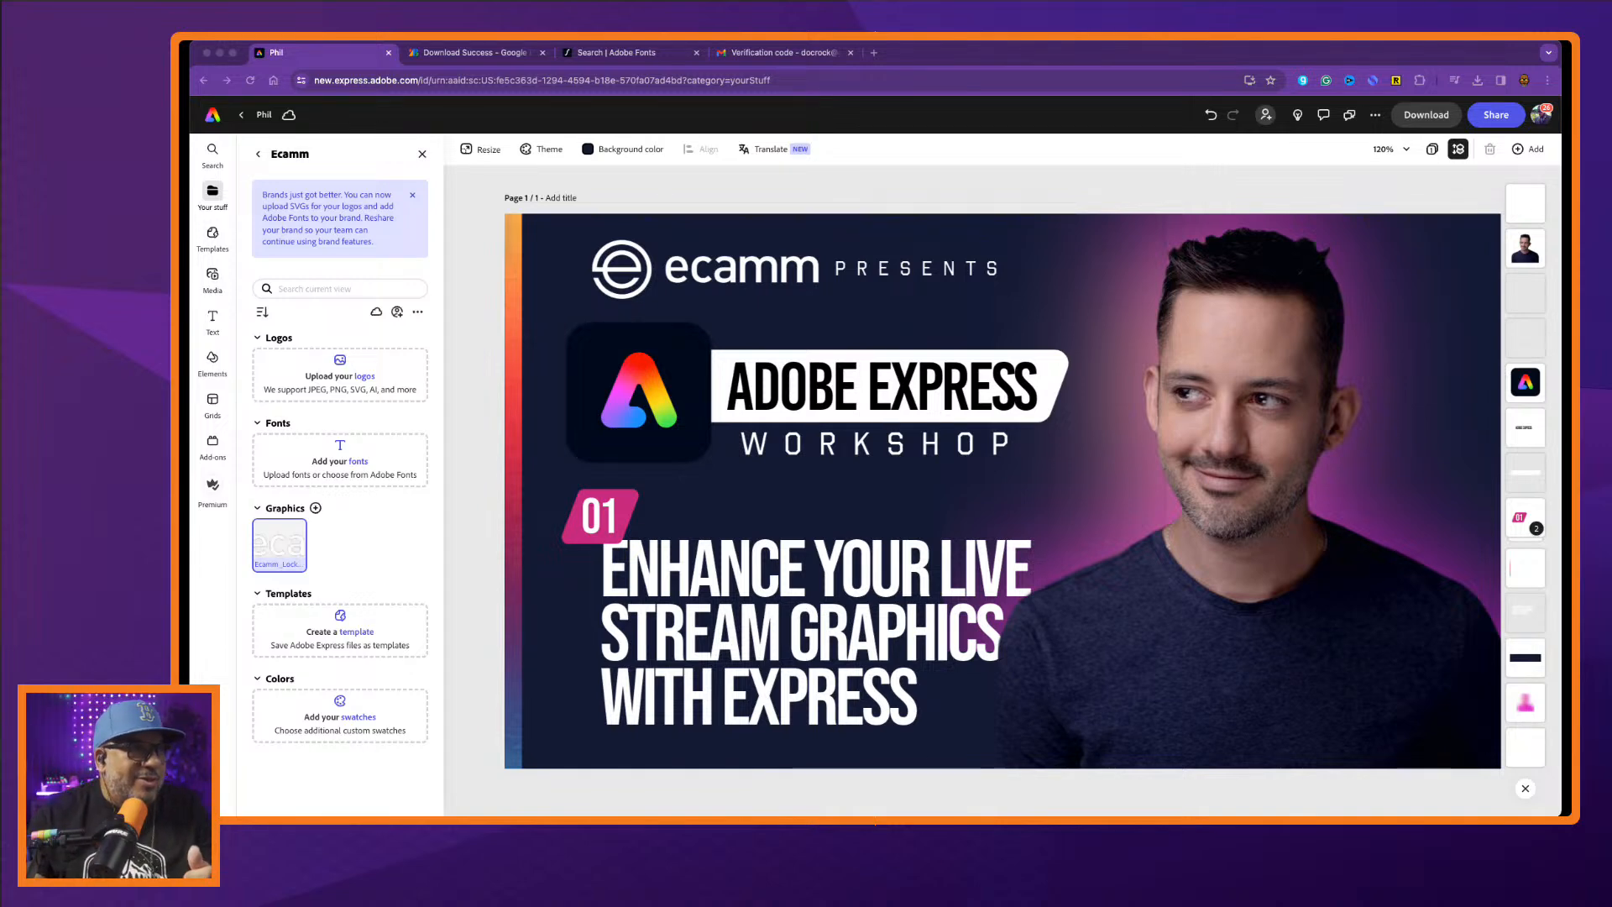
left_click(225, 603)
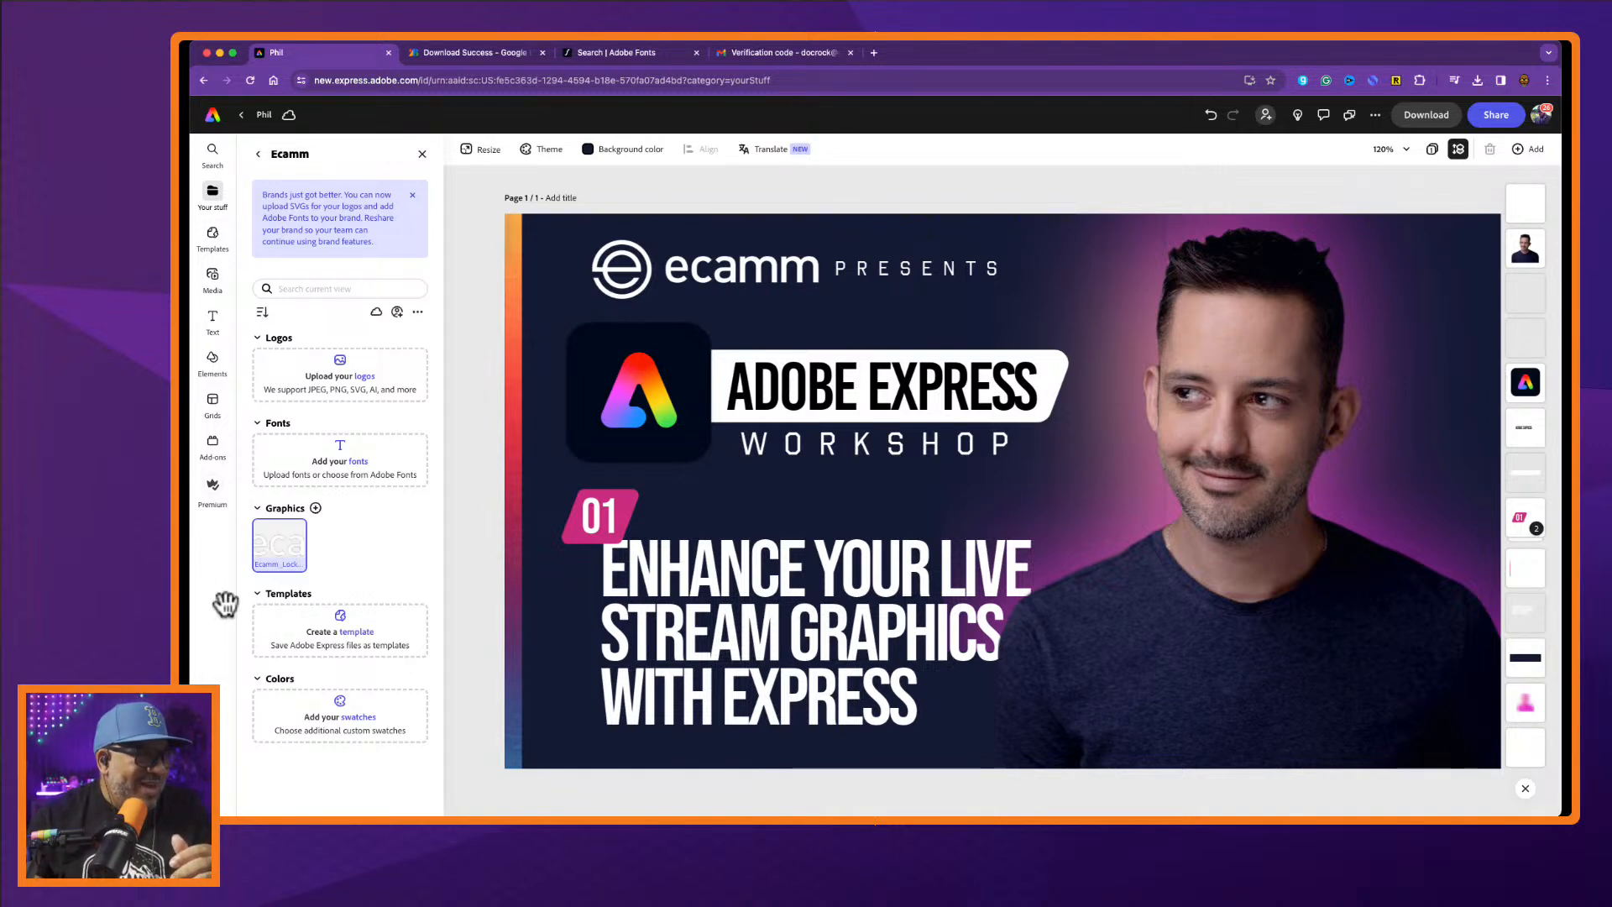
left_click(422, 154)
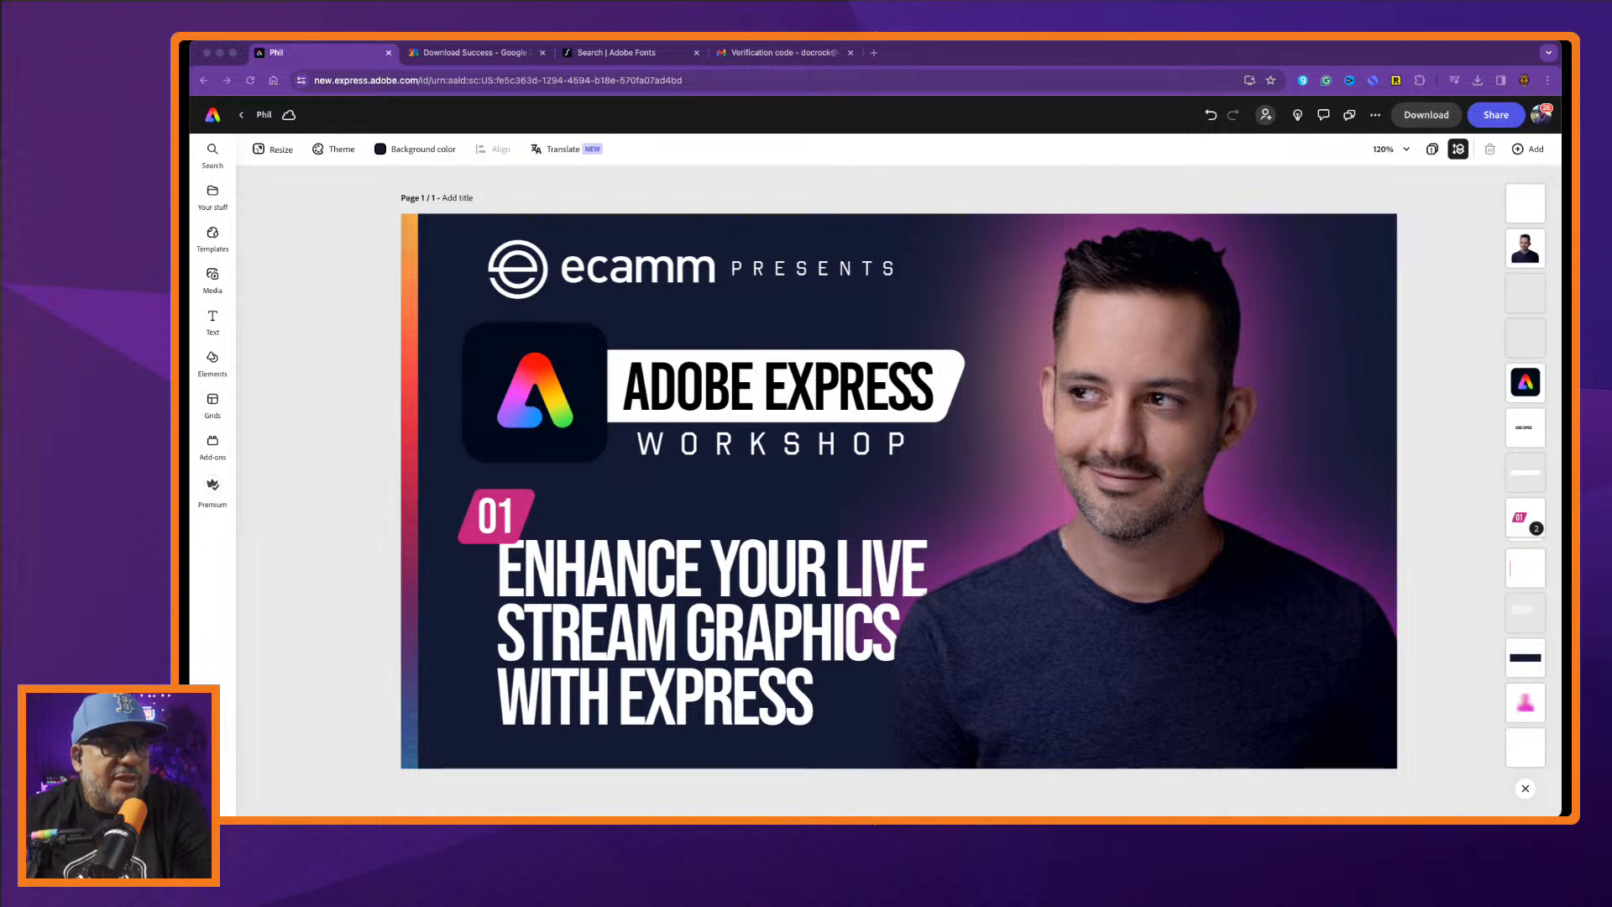
Start downloading the finished workshop graphic in PNG format.
left_click(1437, 796)
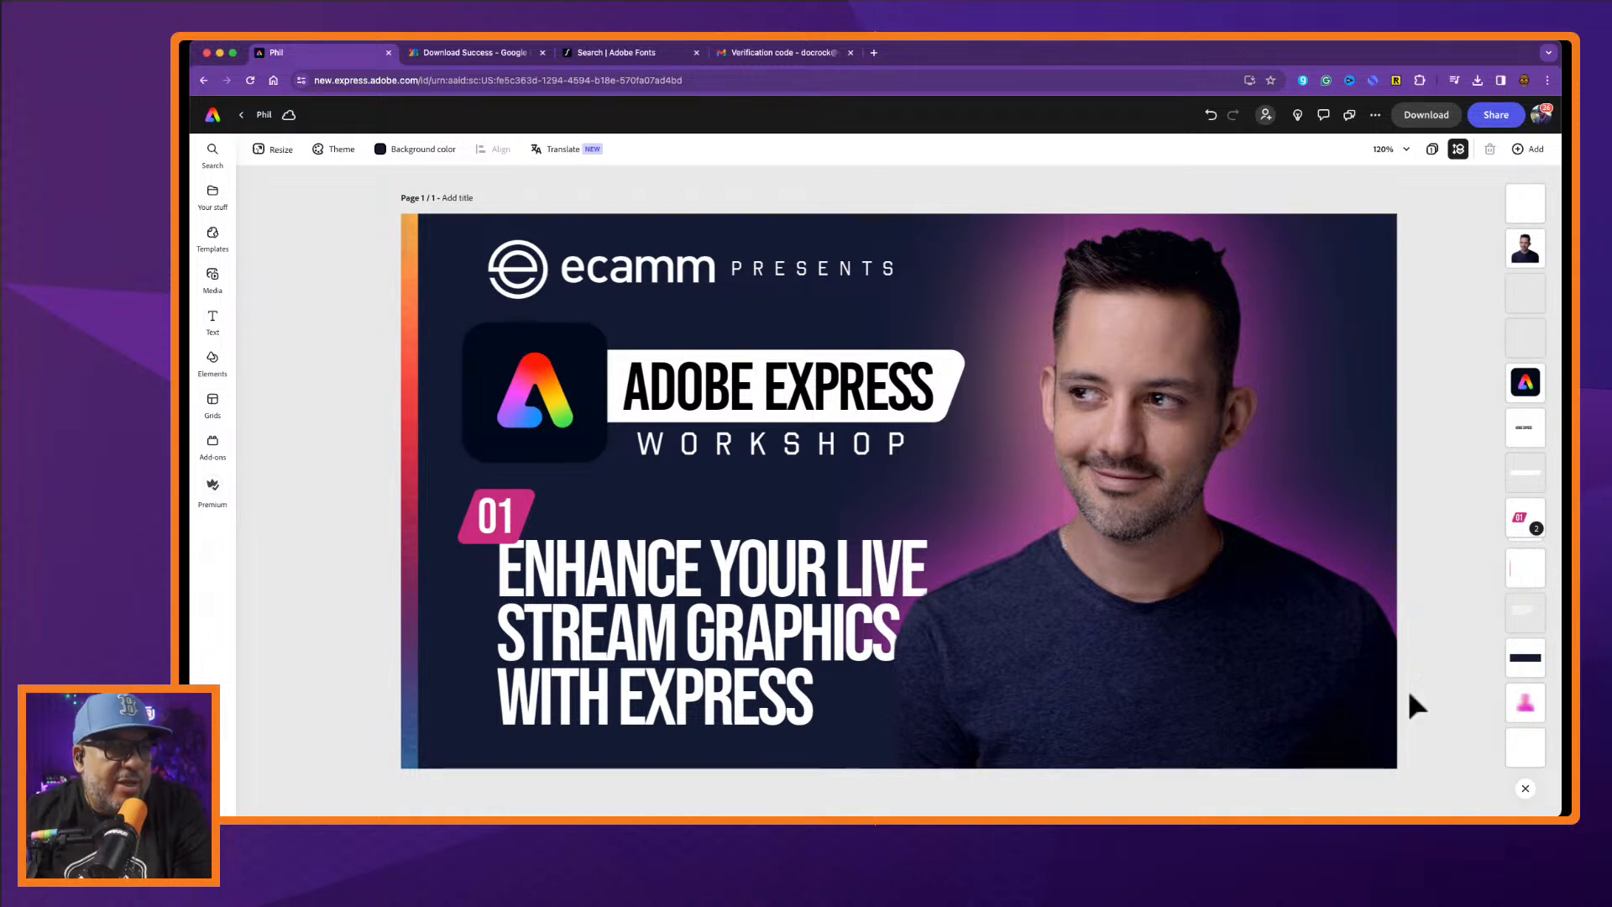
left_click(1426, 116)
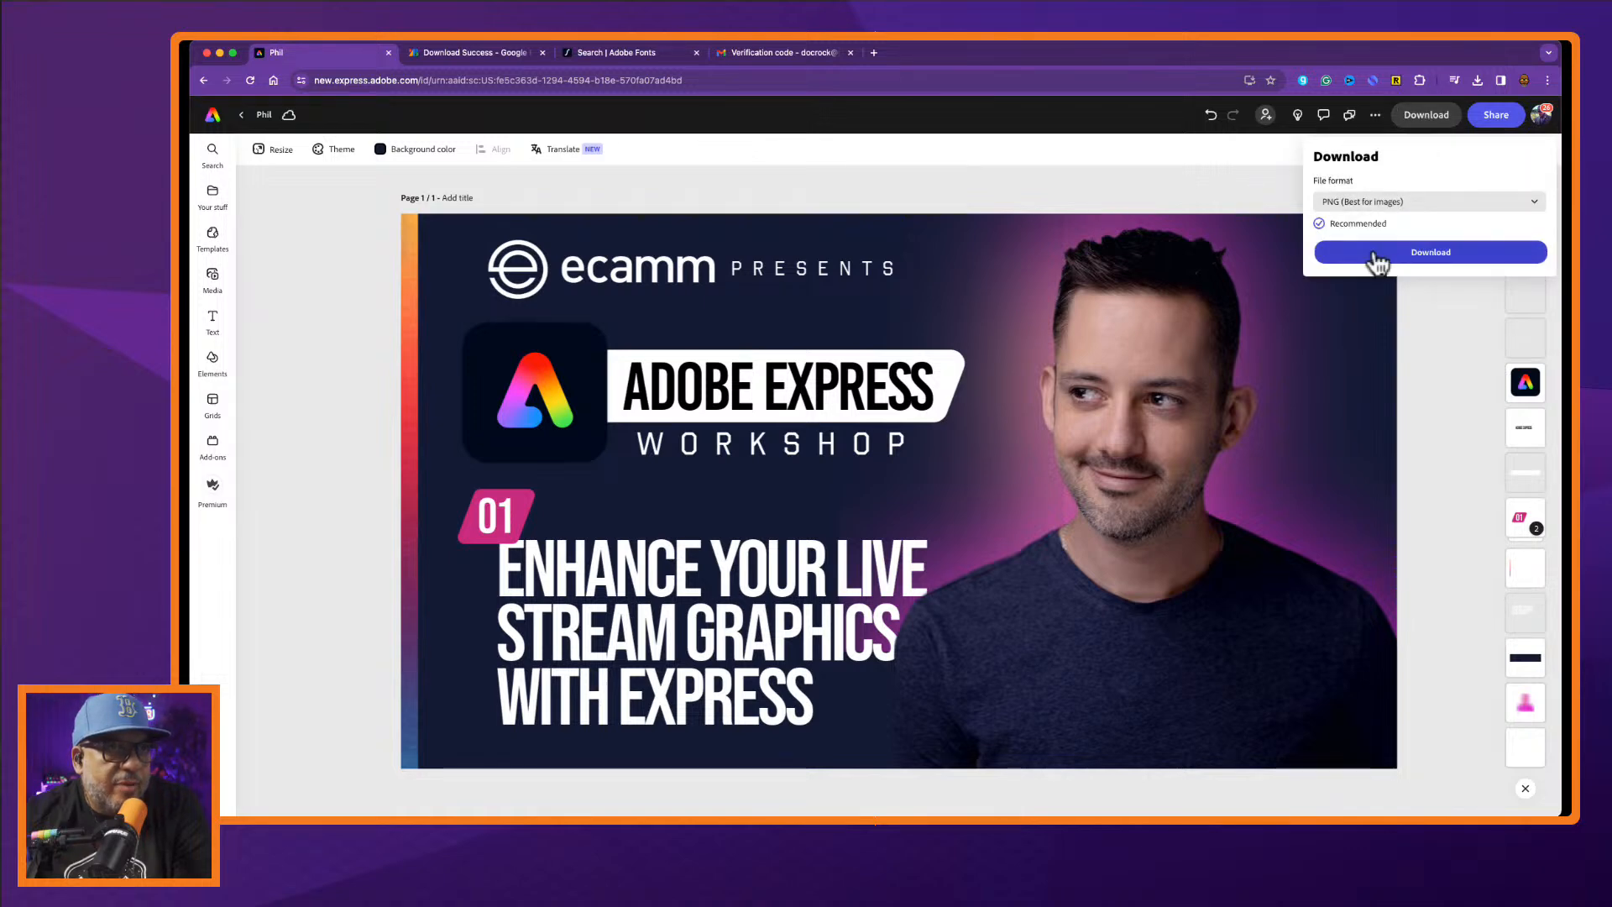
left_click(1378, 260)
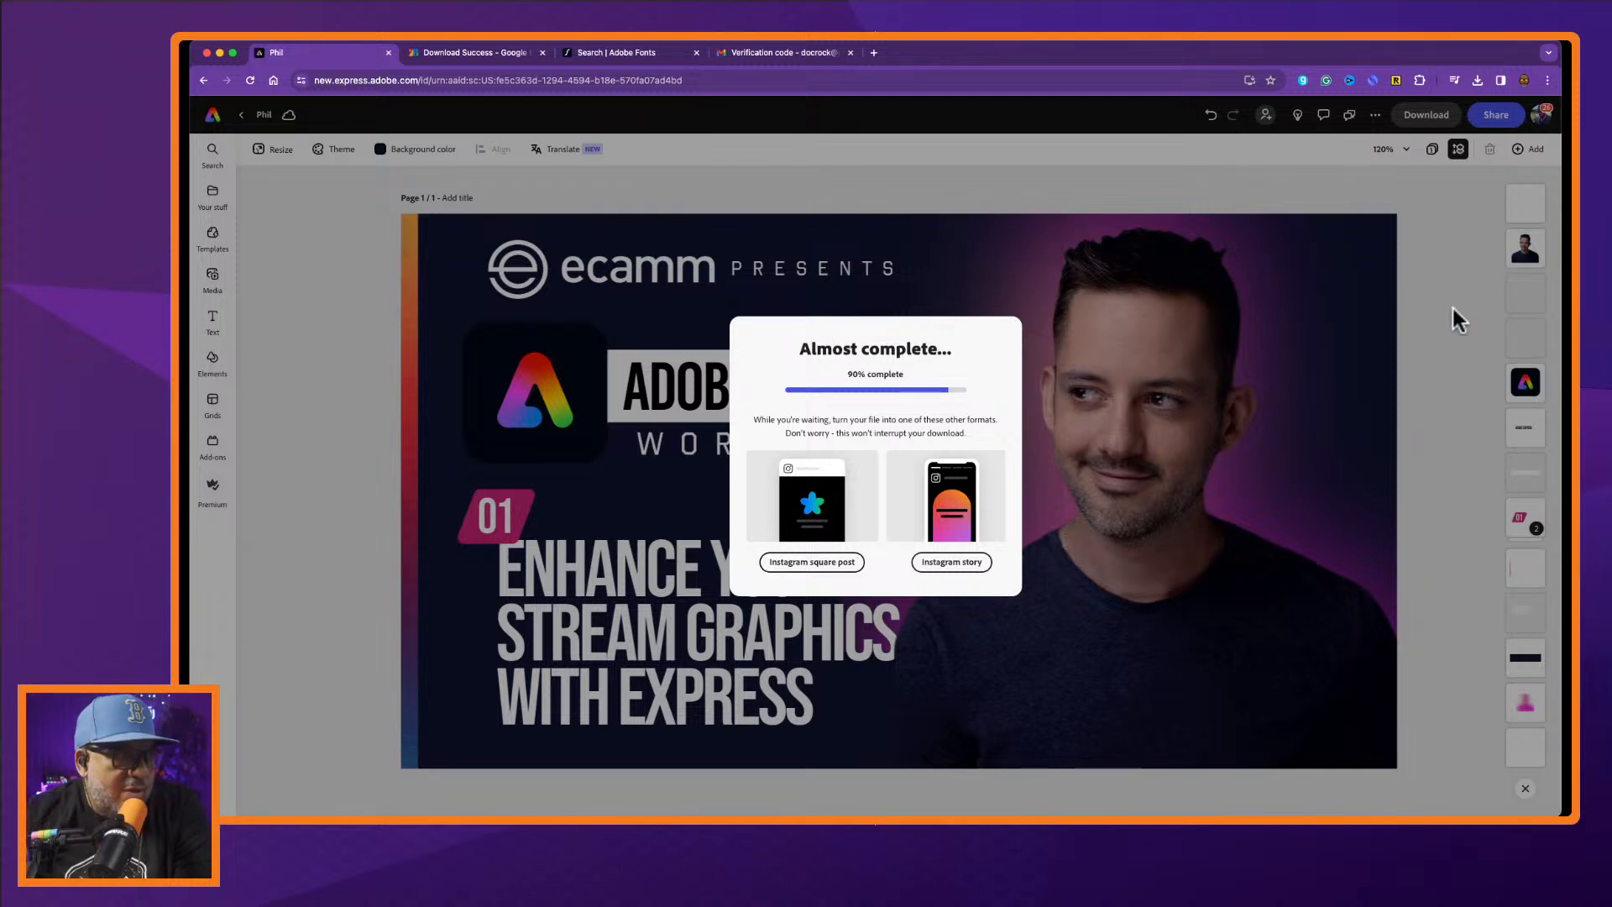
Create an Instagram story version of the workshop graphic and view all of its pages.
left_click(943, 564)
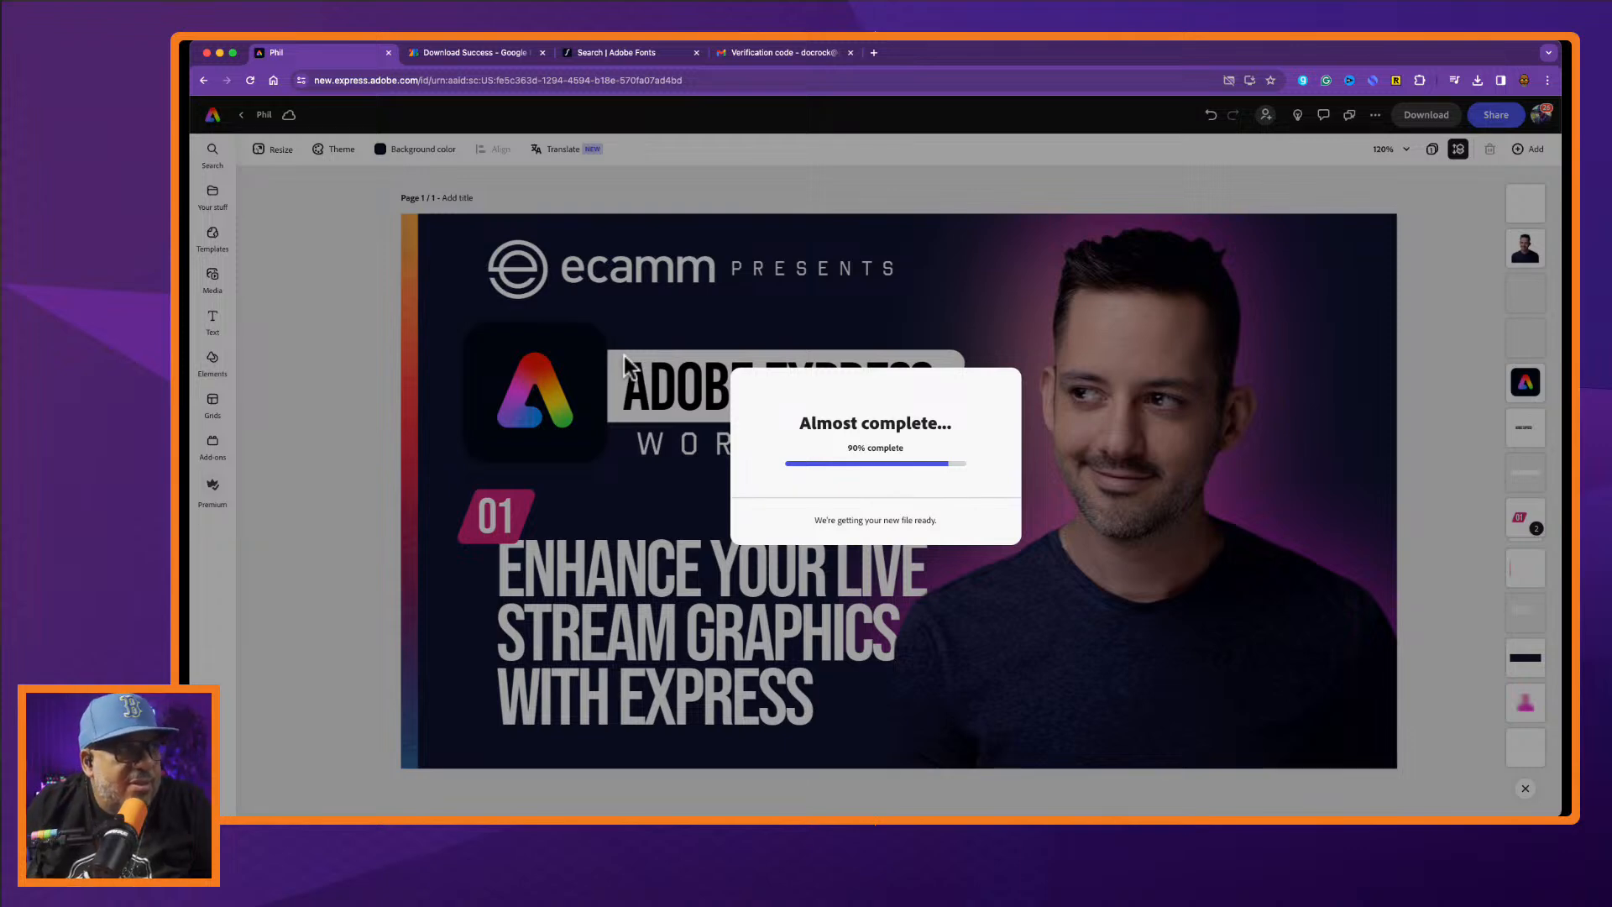
left_click(988, 492)
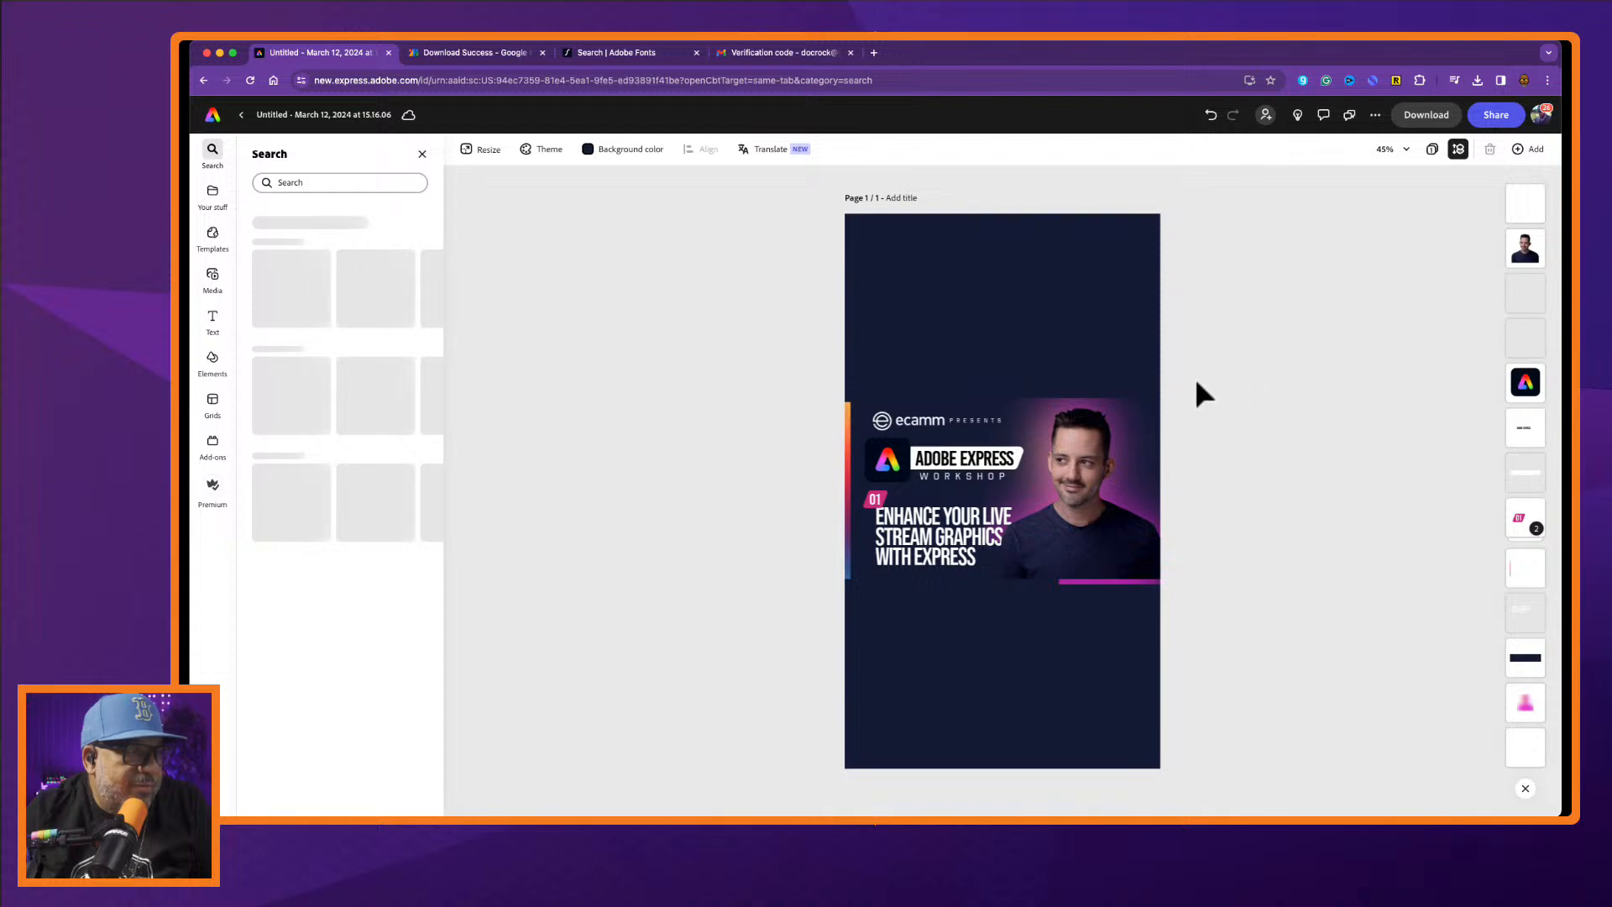
left_click(1431, 150)
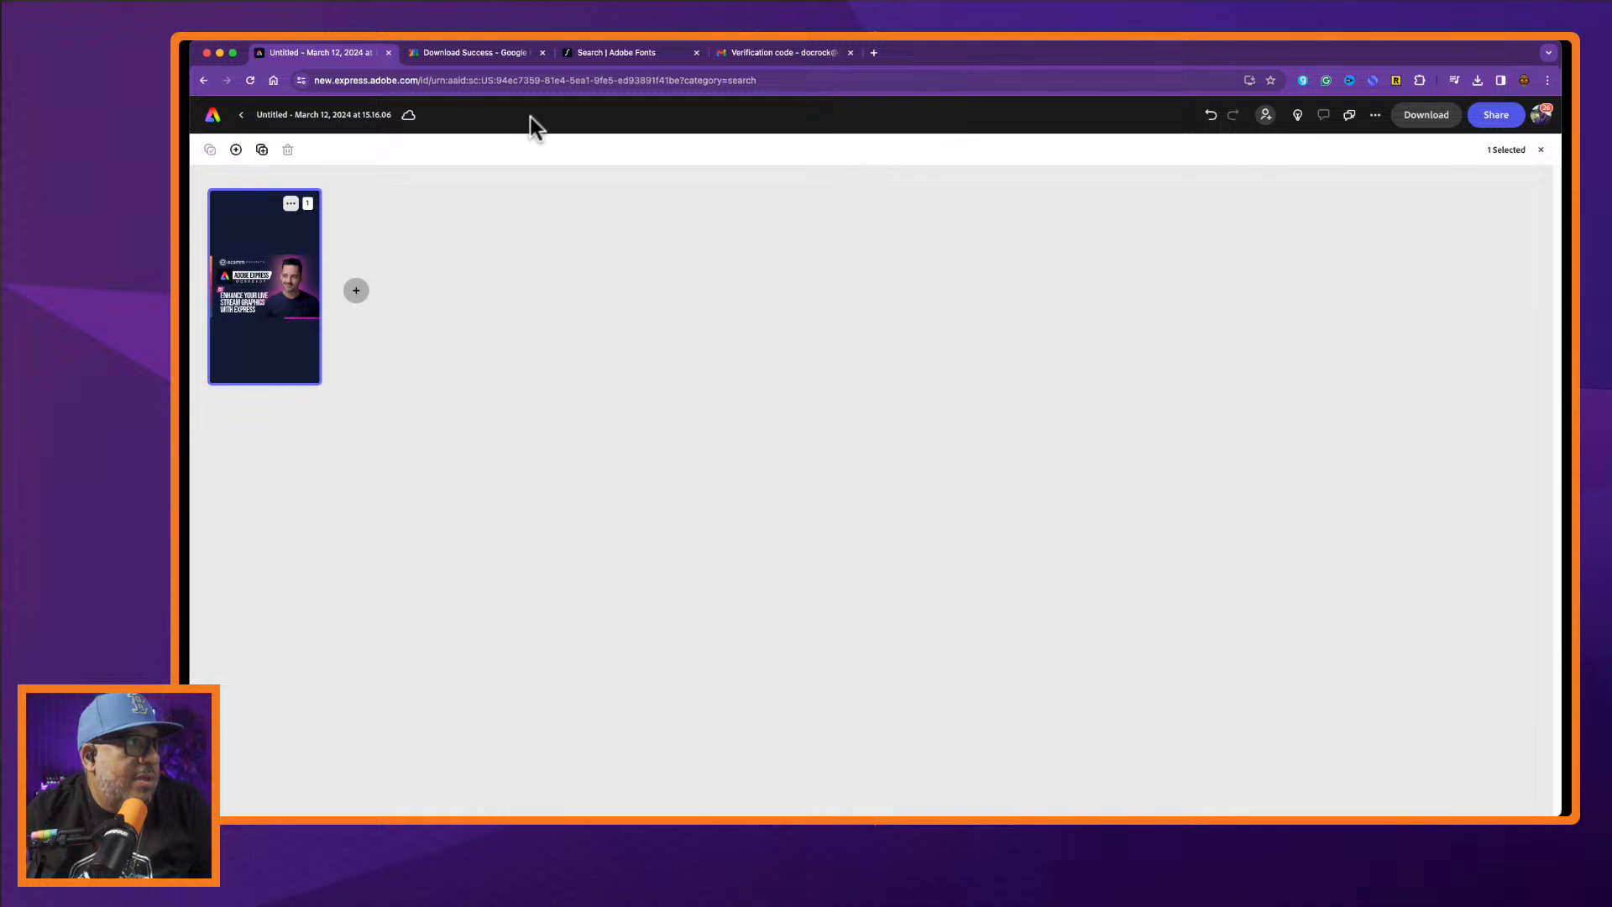
Return to the home page, reopen the original workshop graphic from the recent files, and fit it to the view.
left_click(241, 115)
left_click(242, 116)
scroll(619, 629, "down", 10)
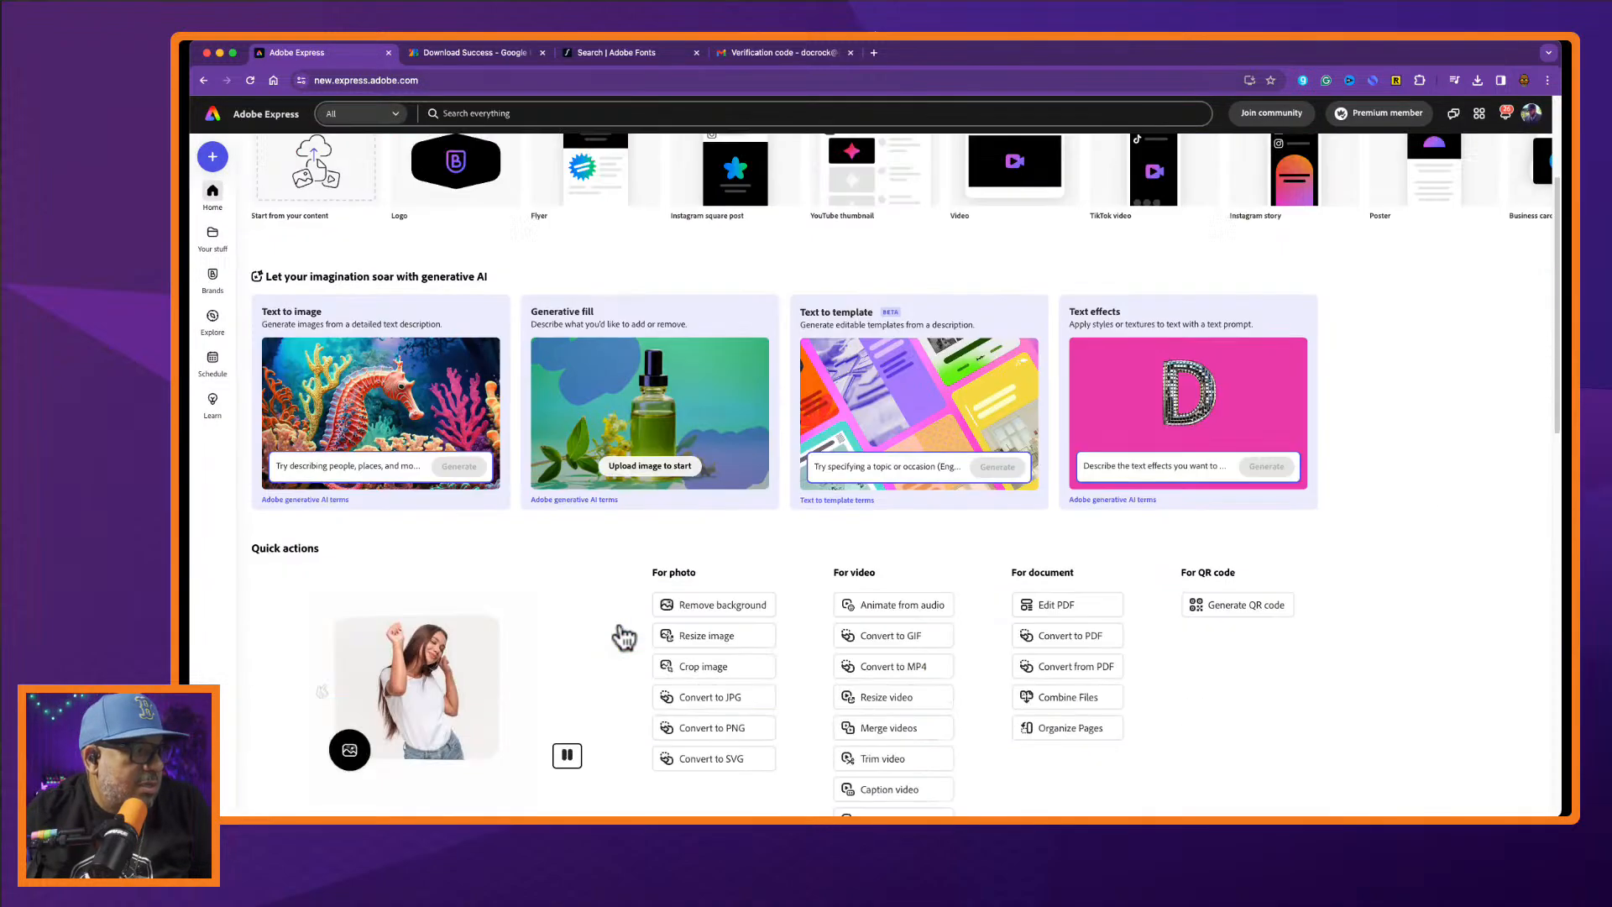
scroll(622, 636, "down", 12)
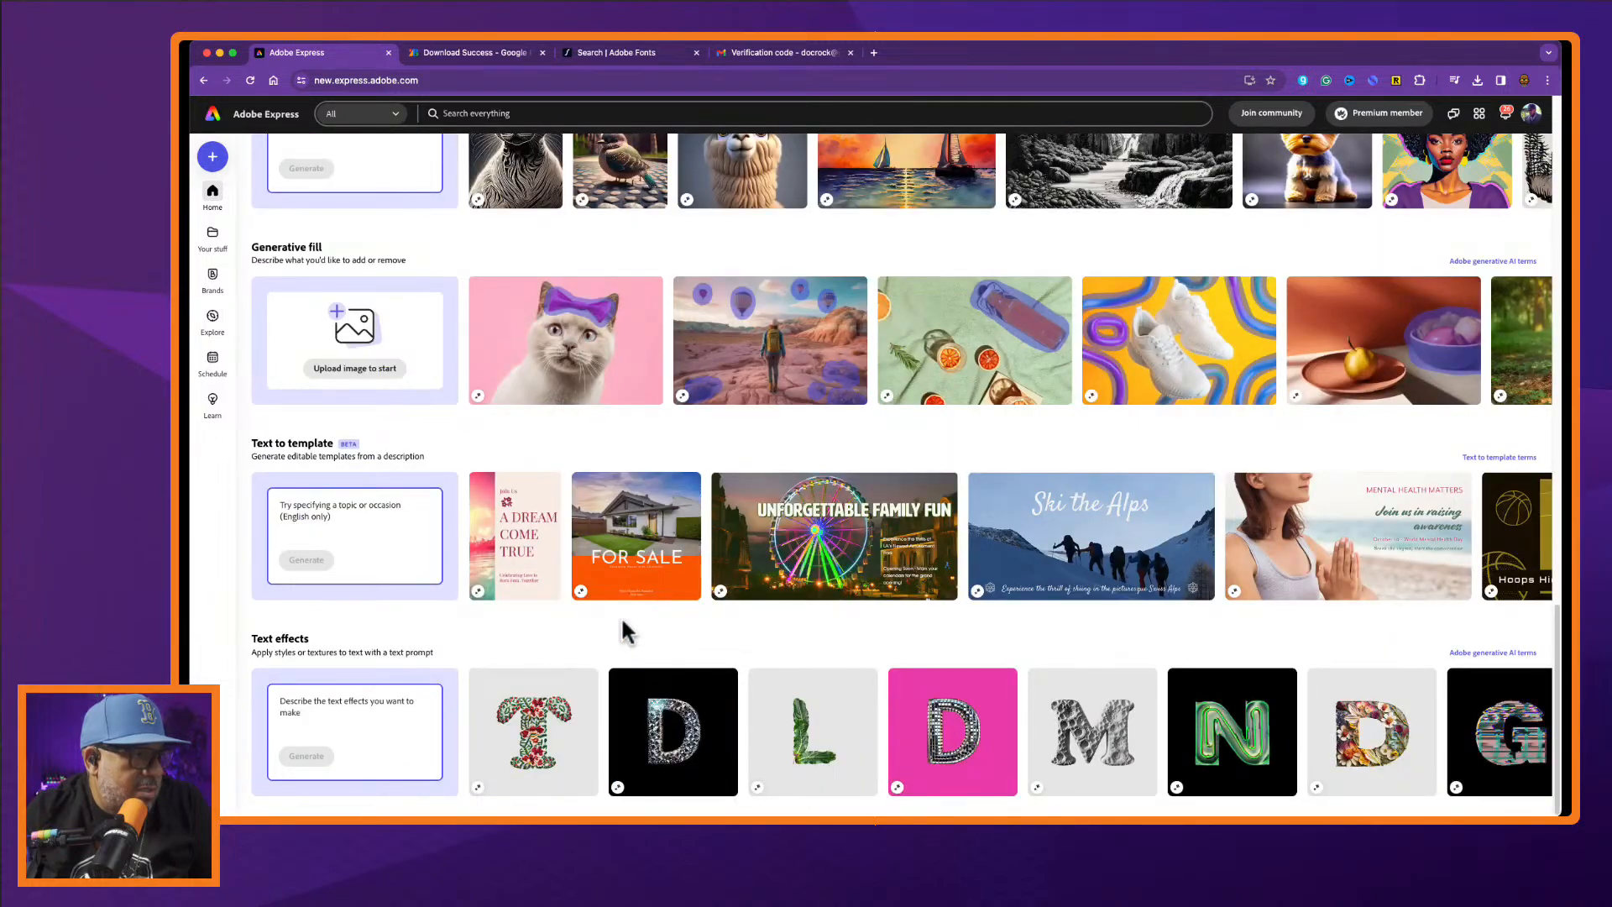
scroll(663, 604, "up", 20)
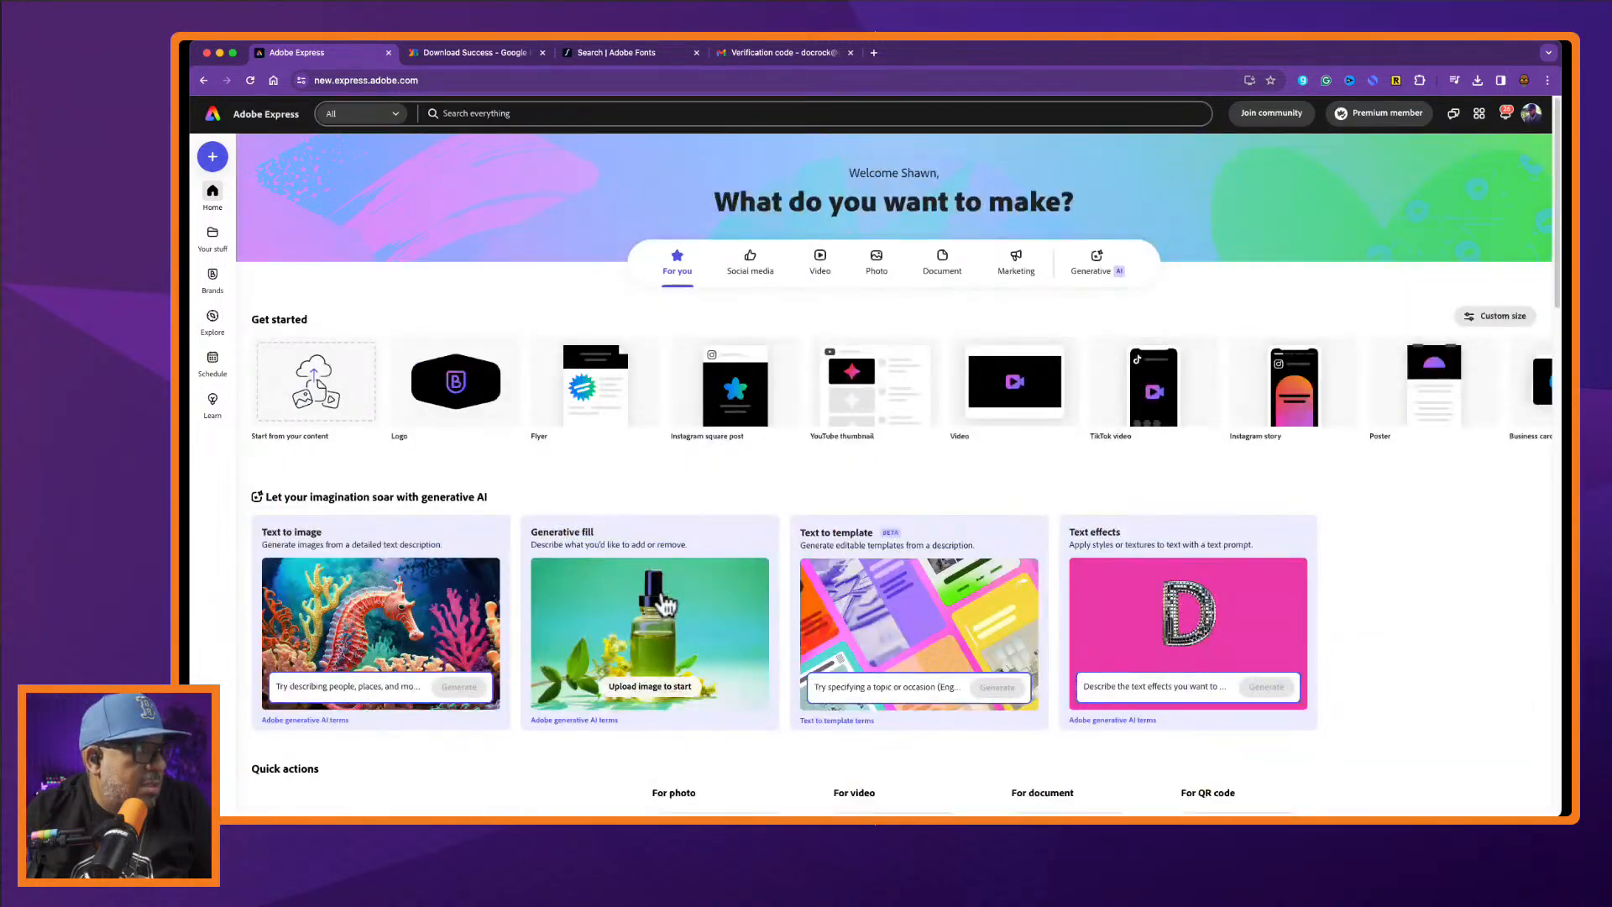
scroll(665, 603, "down", 1)
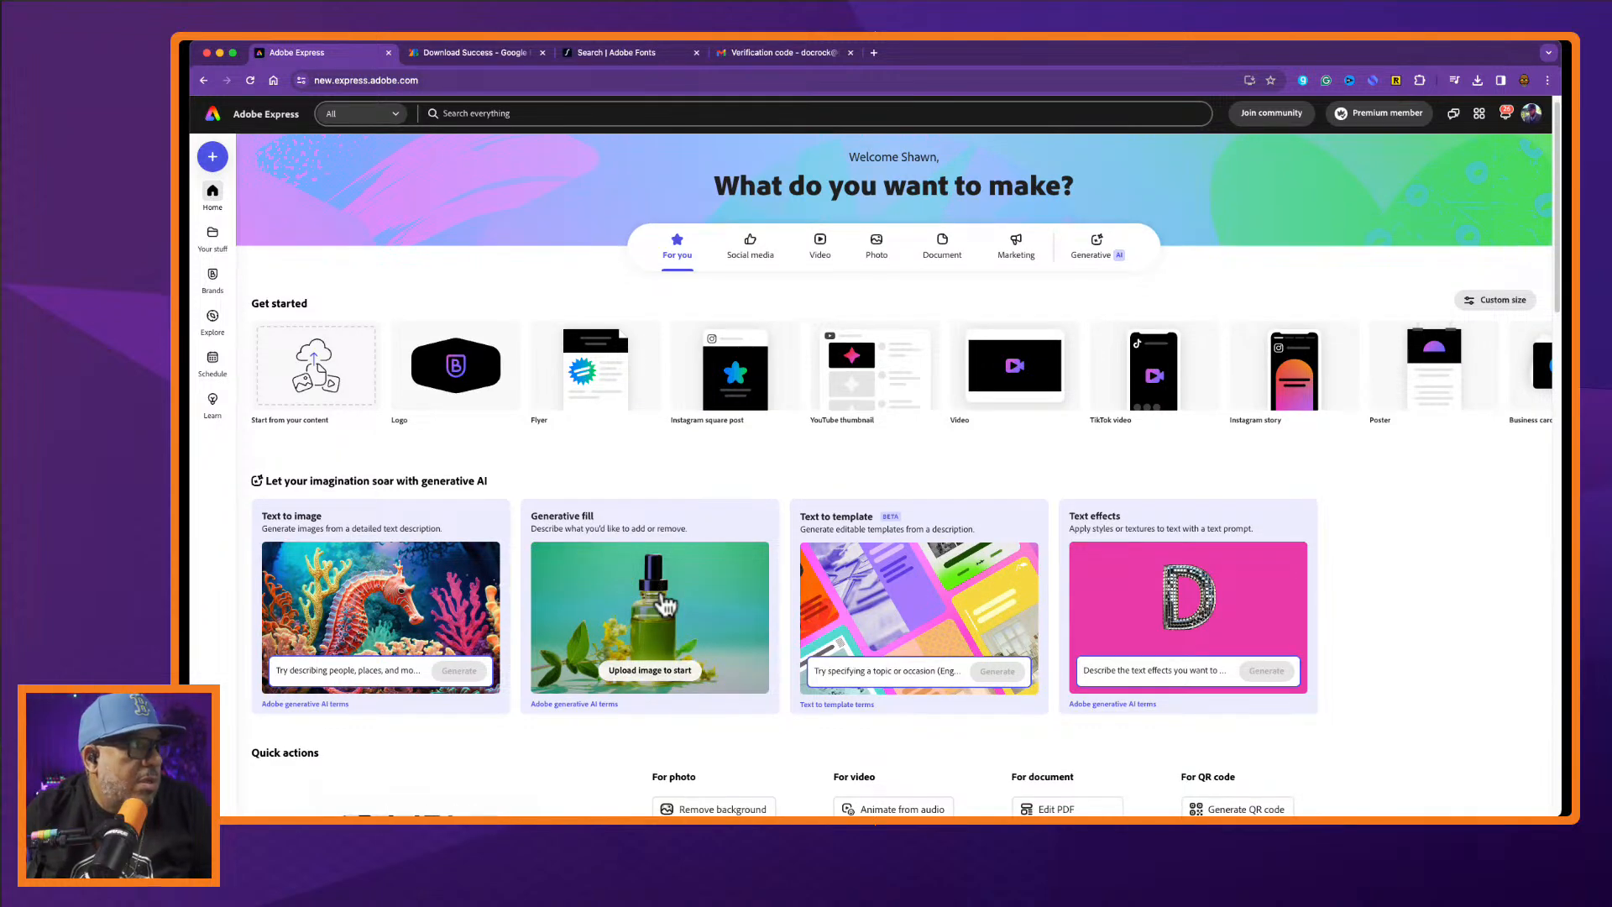
scroll(587, 713, "down", 1)
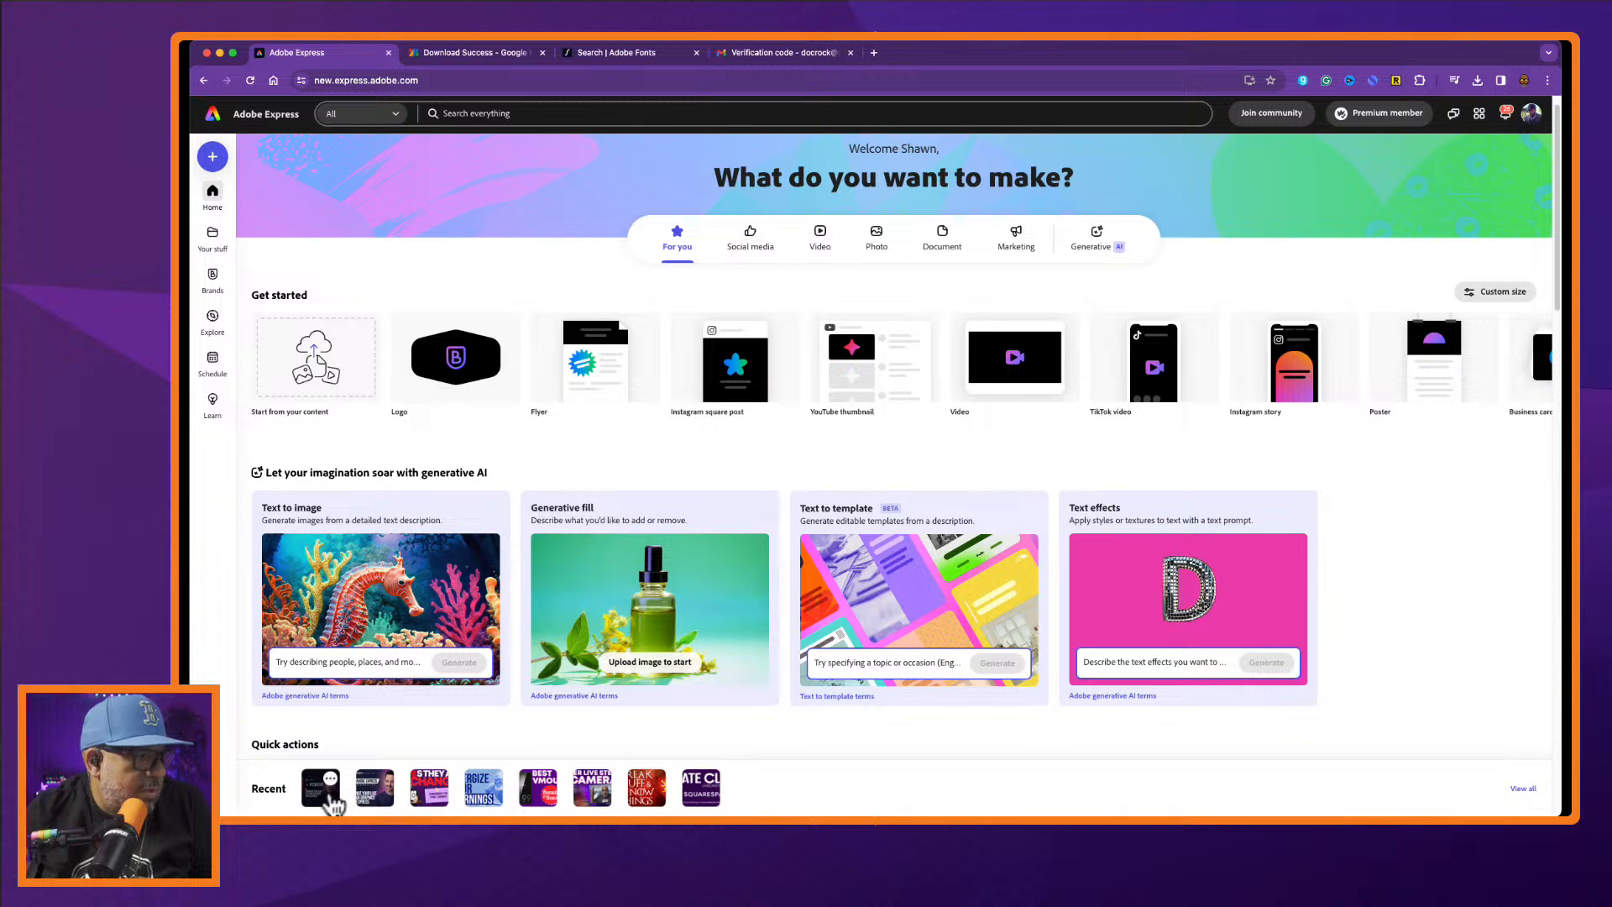
left_click(369, 799)
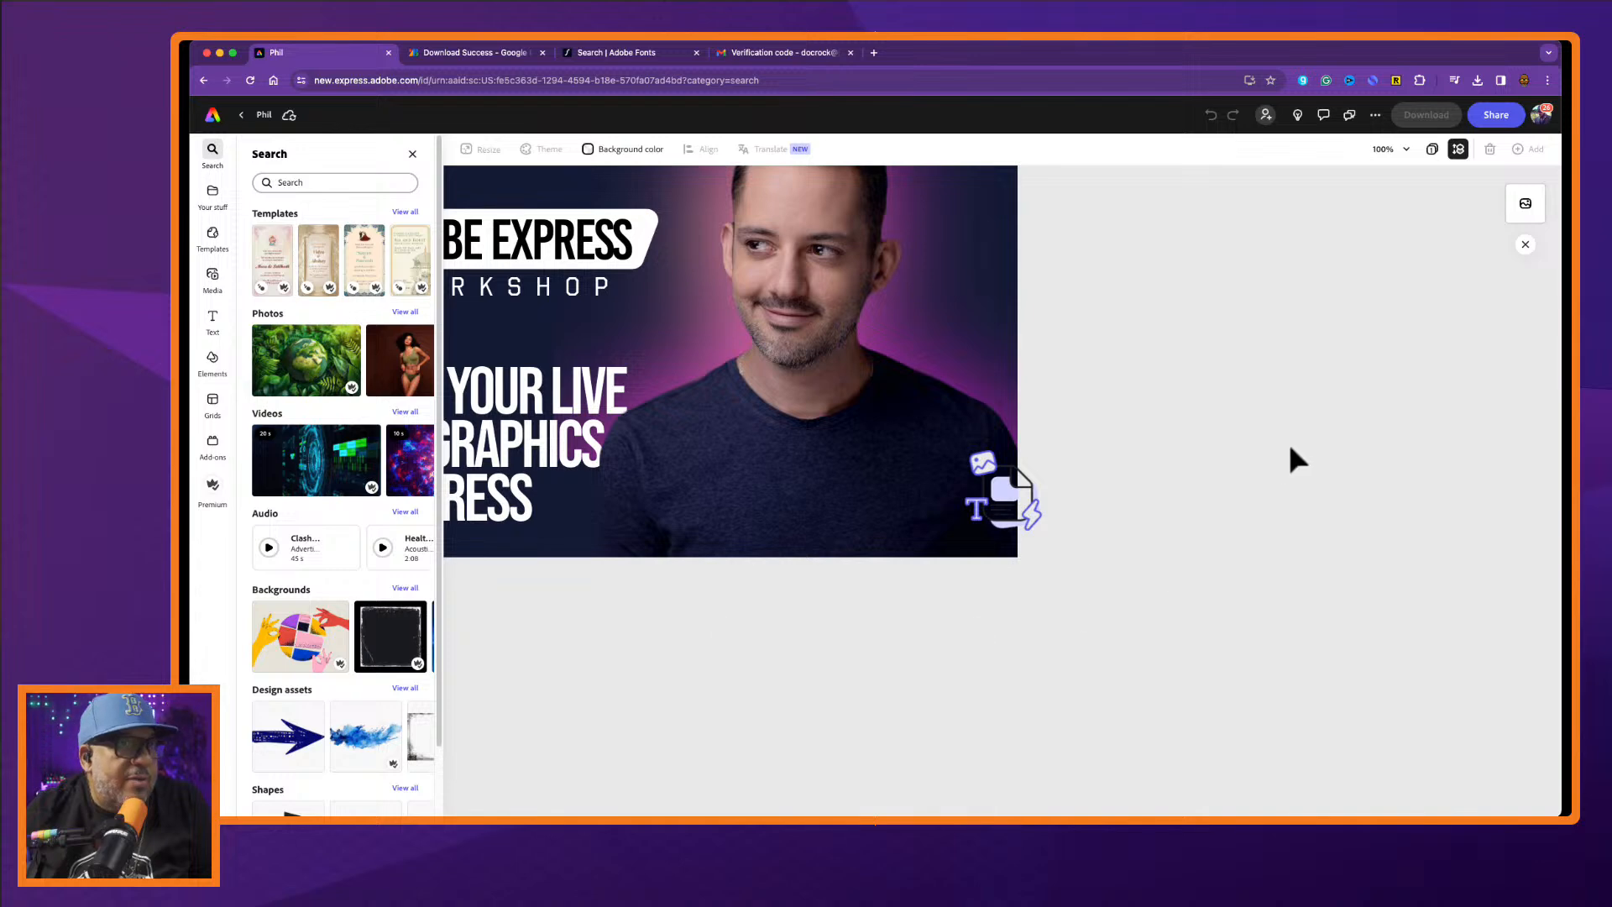
left_click(1398, 151)
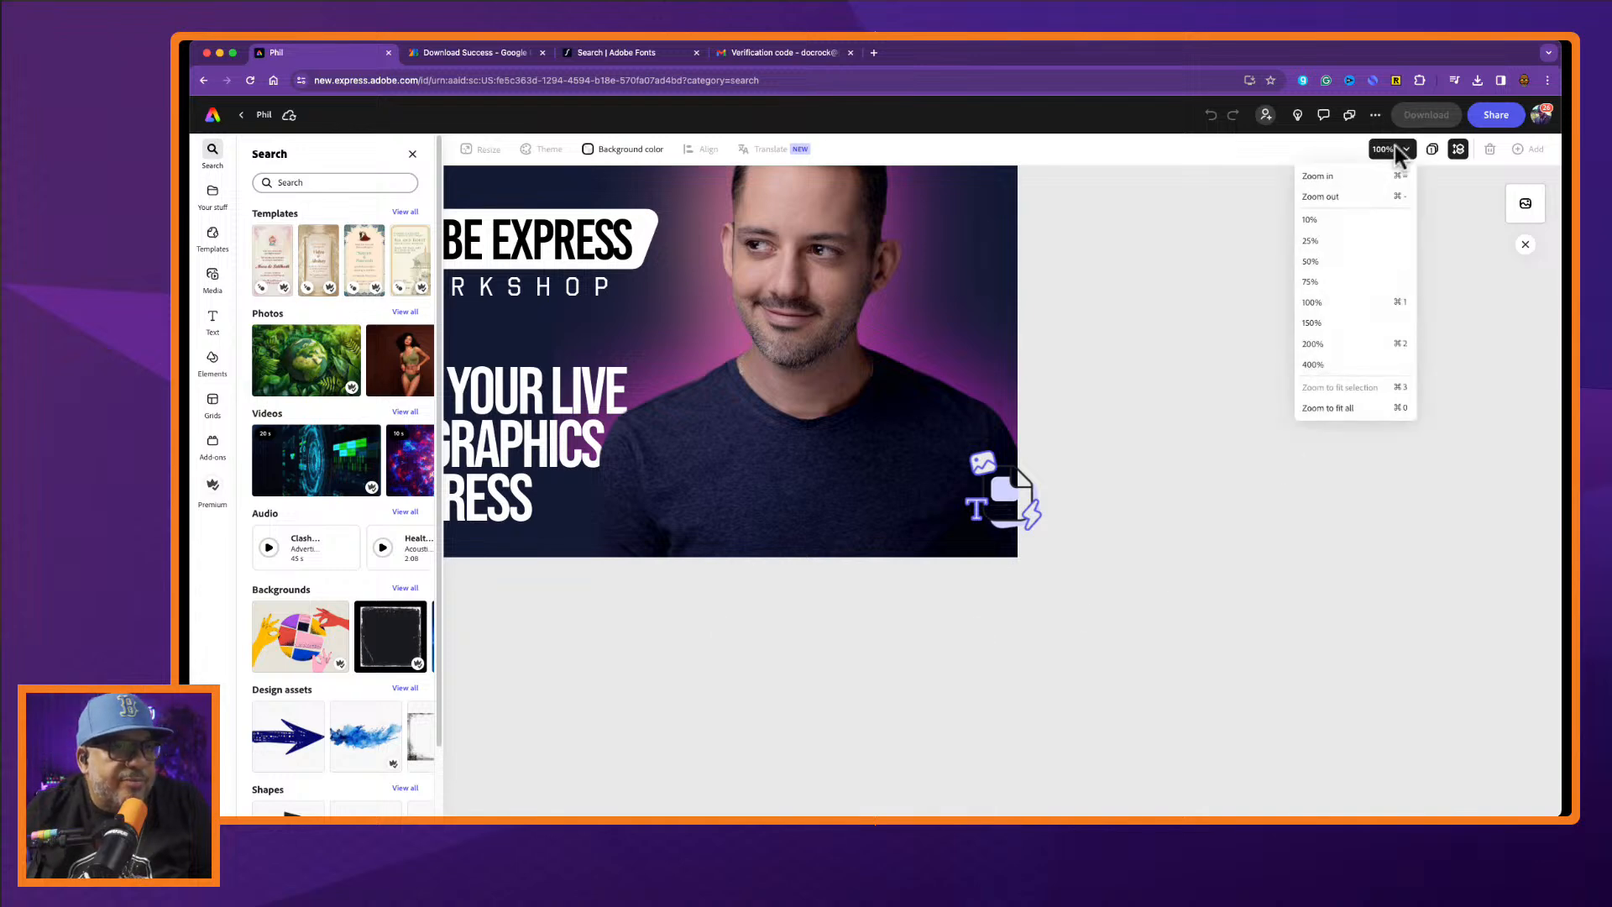
left_click(1367, 410)
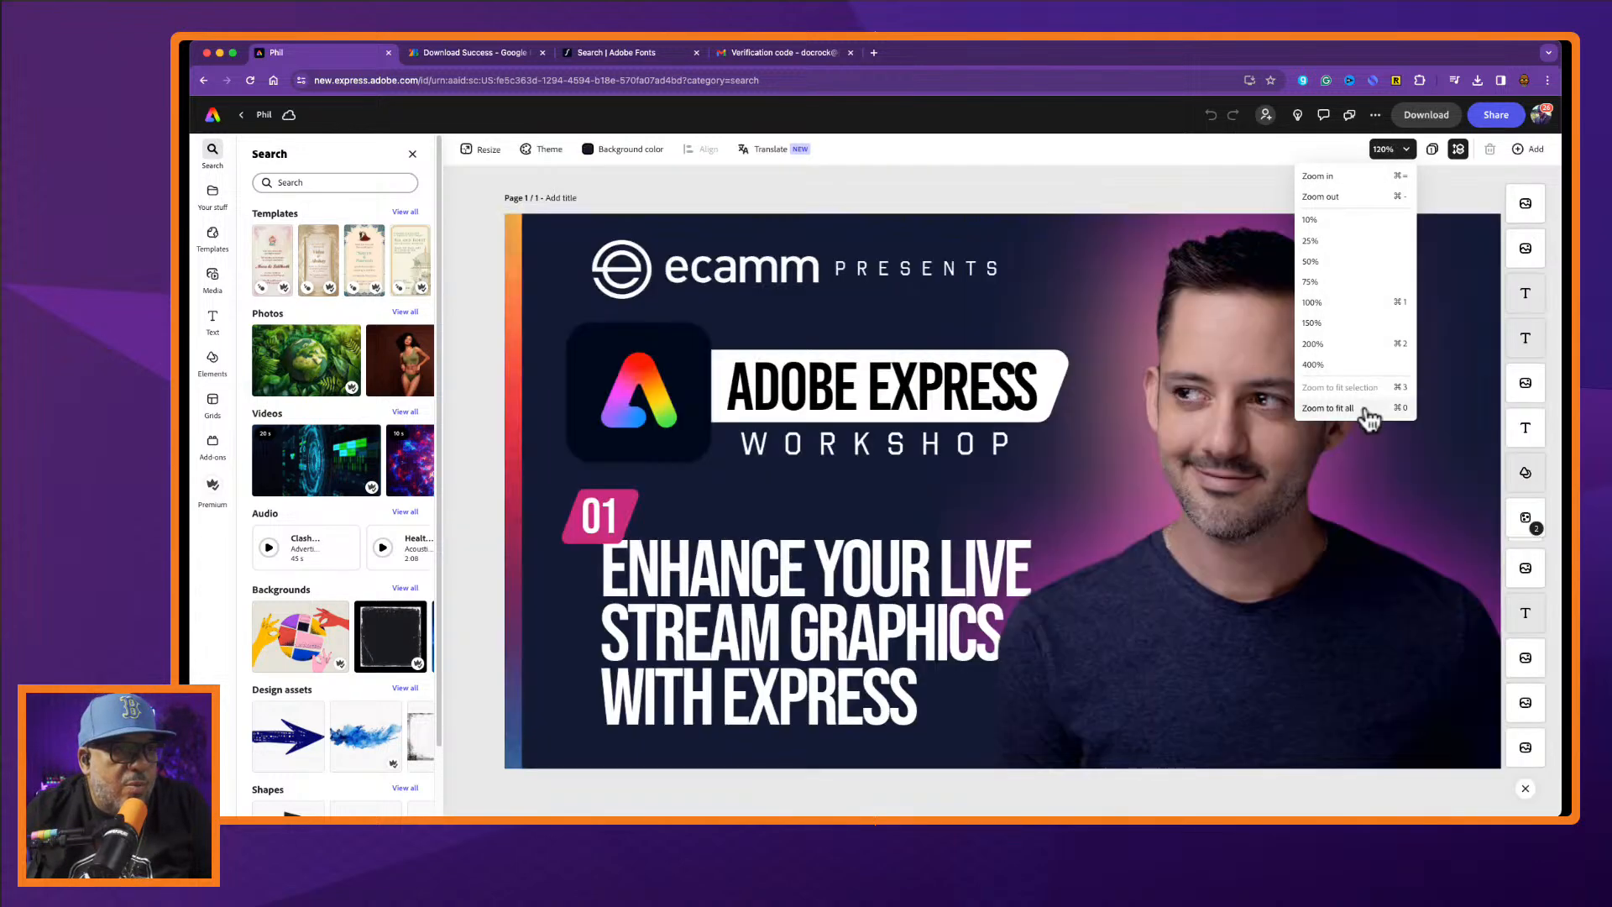
Download the reopened workshop graphic as a PNG and dismiss the suggestions for other formats.
left_click(510, 531)
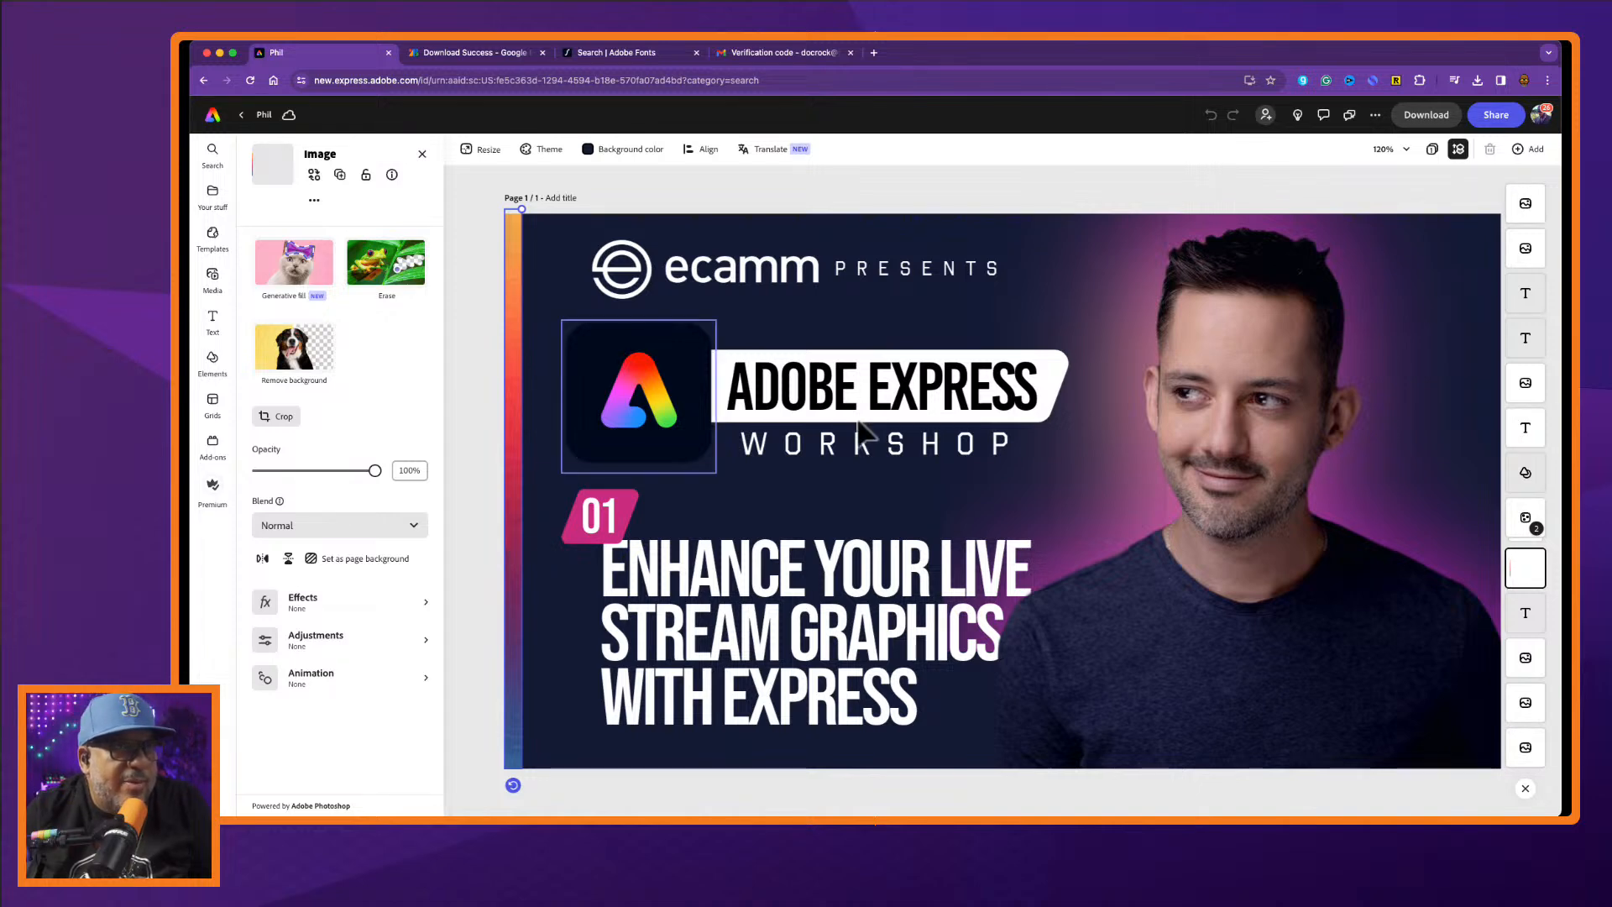
left_click(1450, 126)
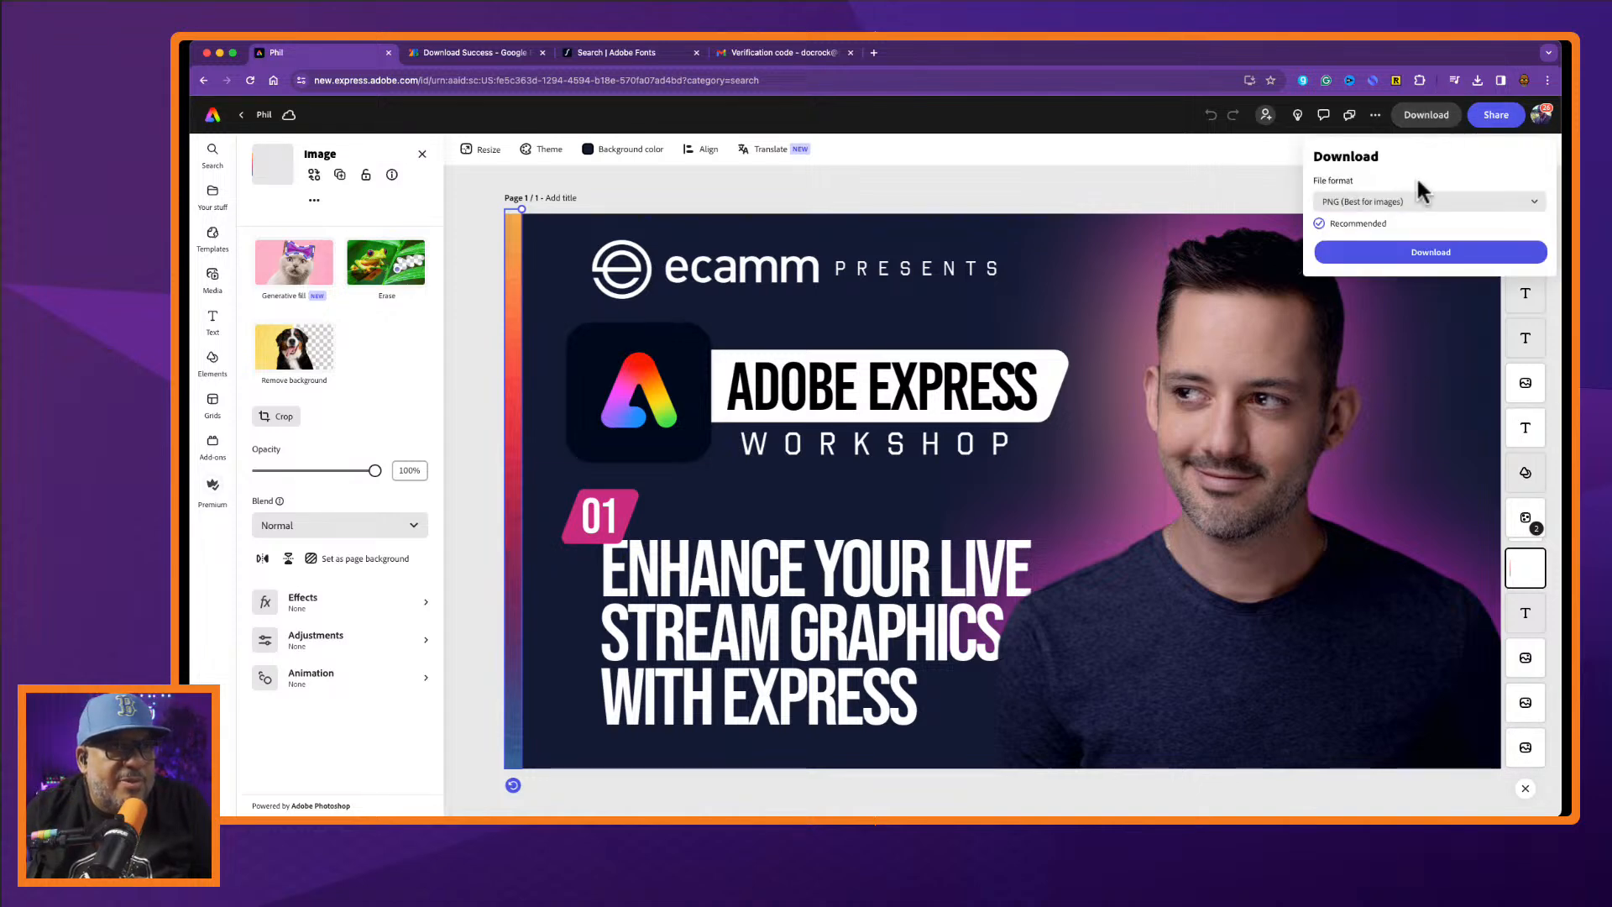
left_click(1402, 254)
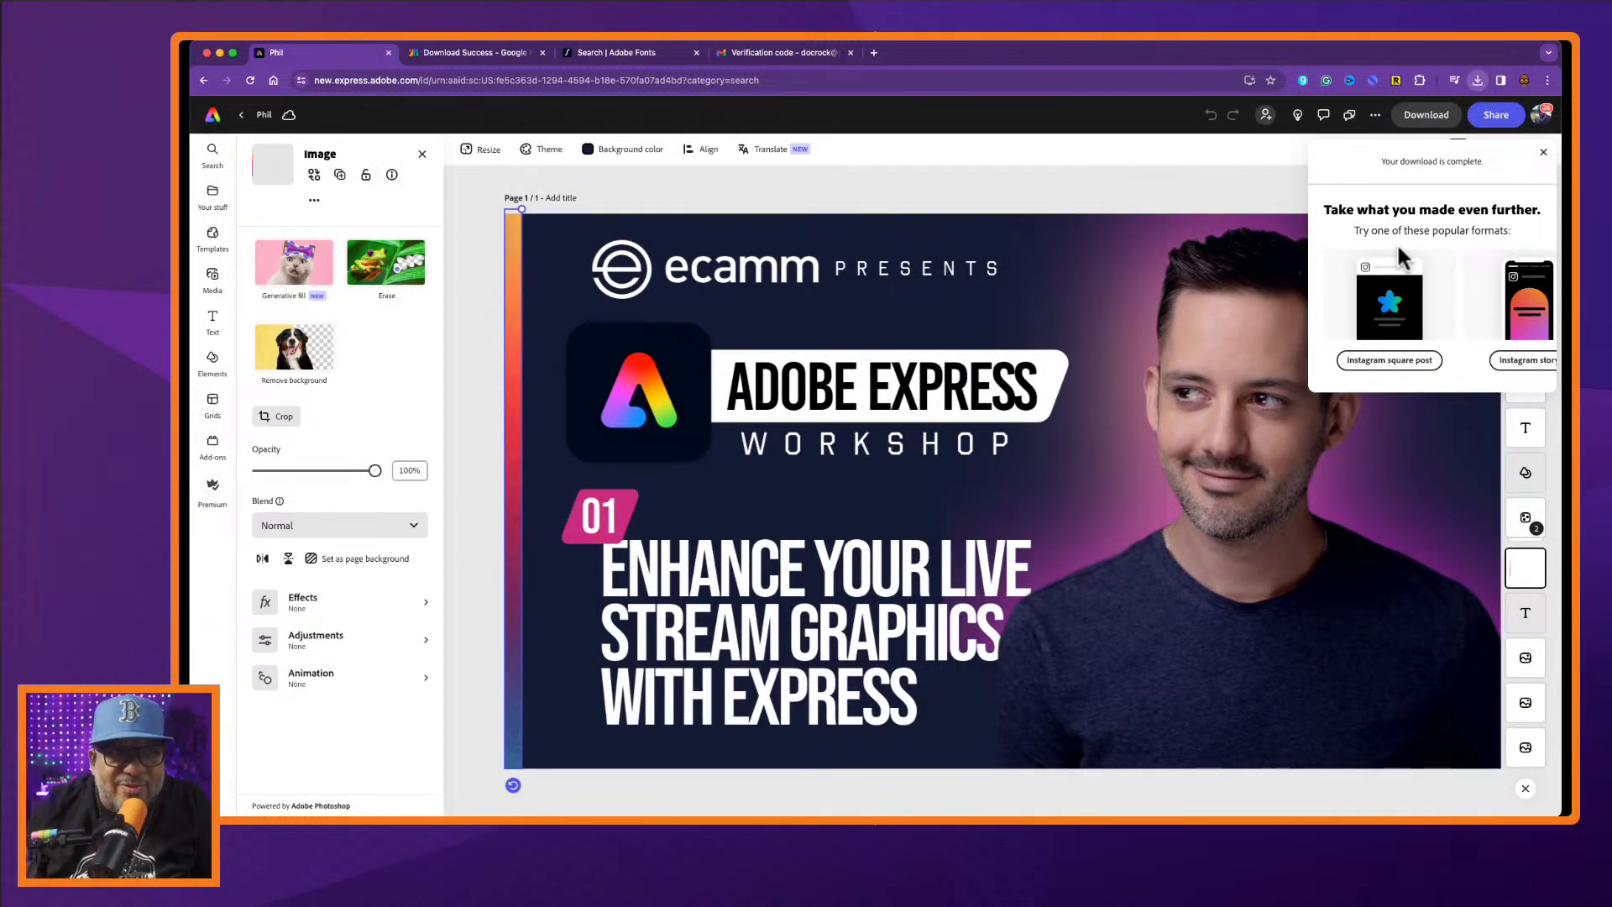
left_click(940, 167)
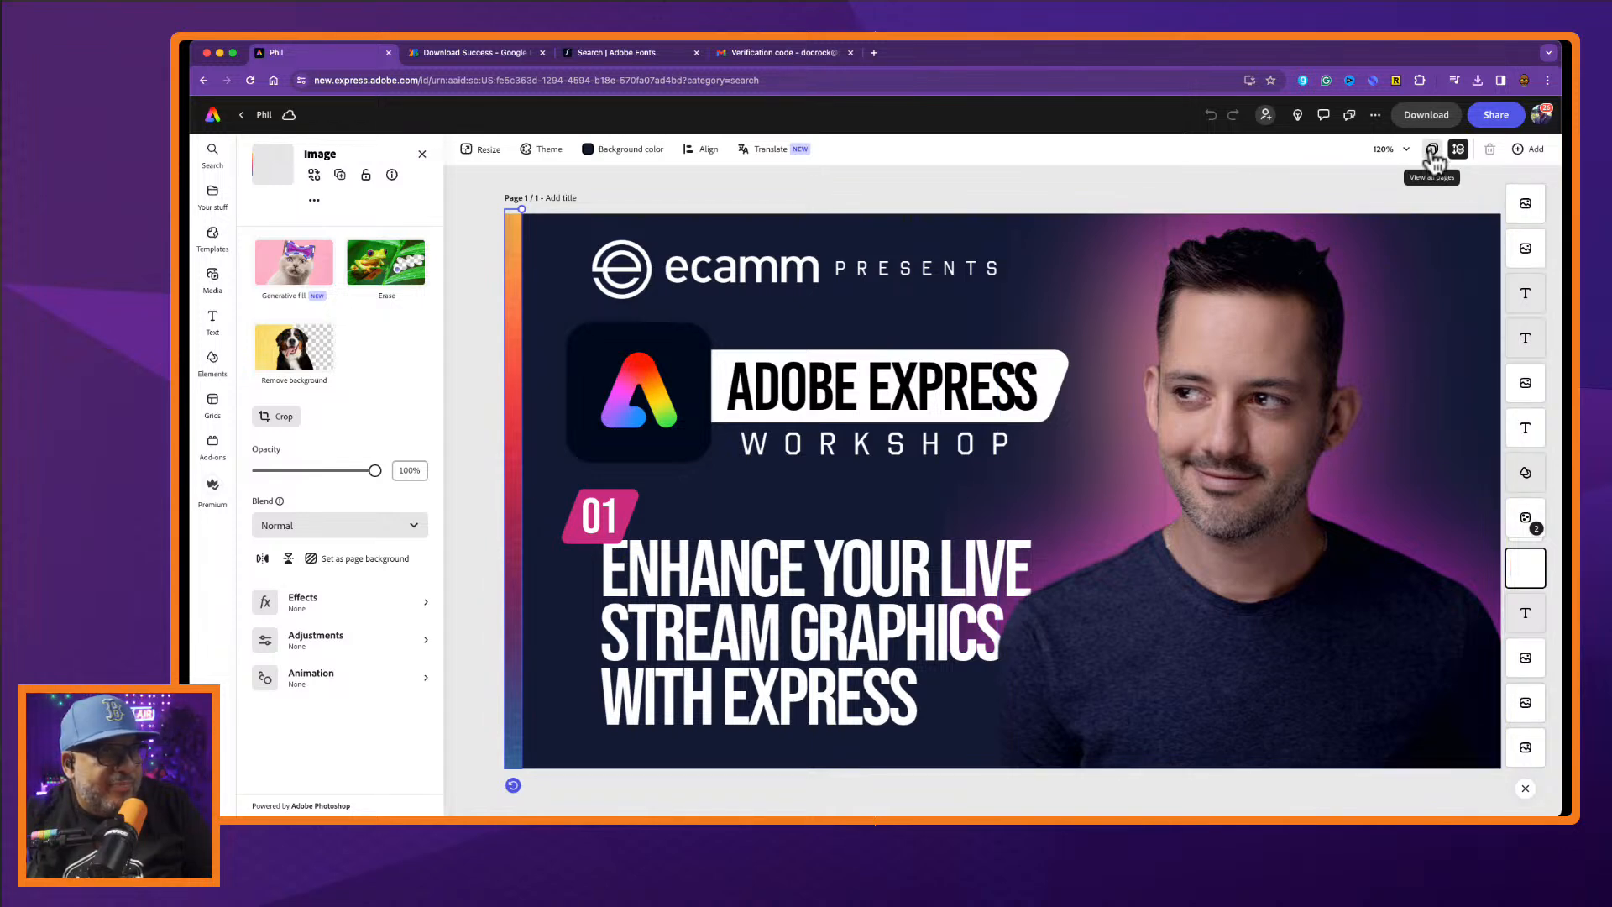
Duplicate and resize the workshop graphic as an Instagram story and open the new page for editing.
left_click(485, 152)
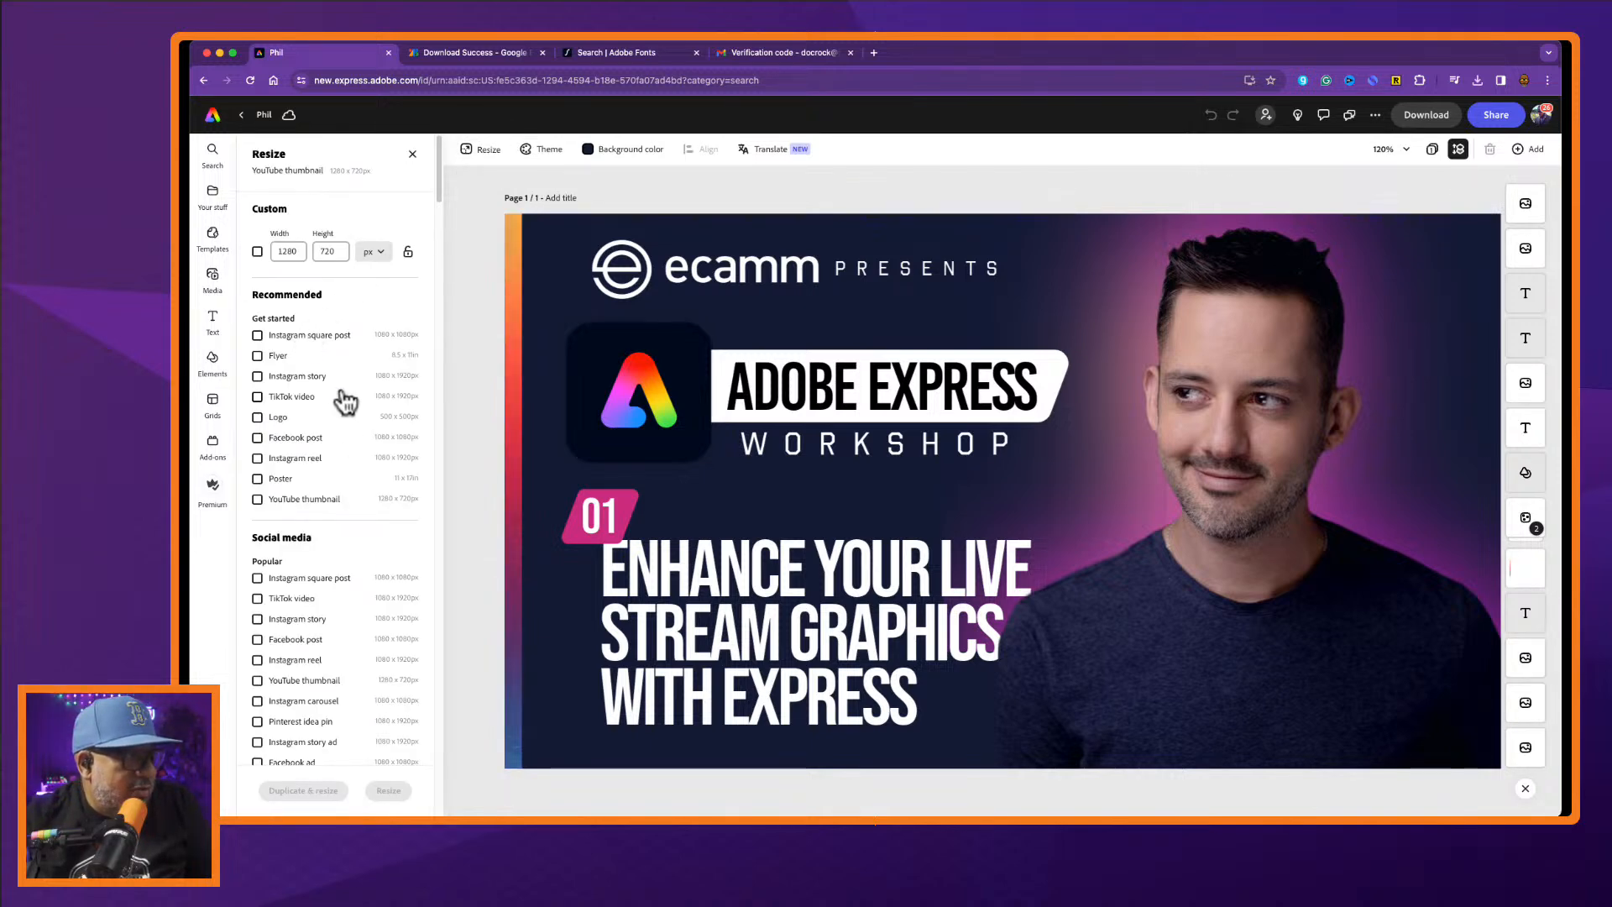
left_click(319, 376)
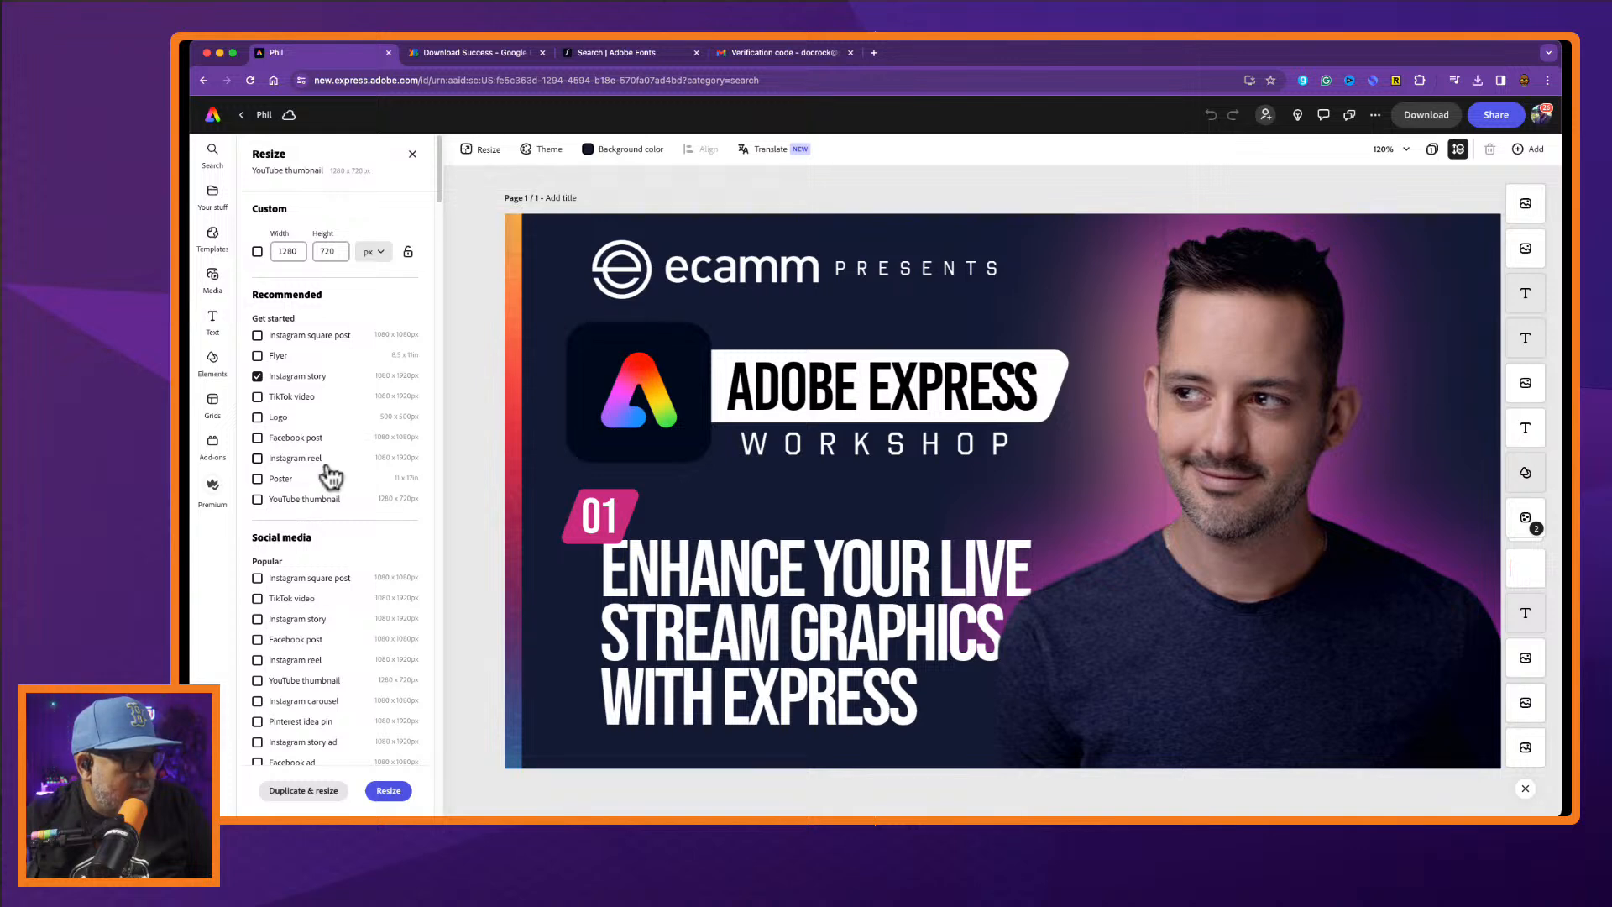
left_click(309, 791)
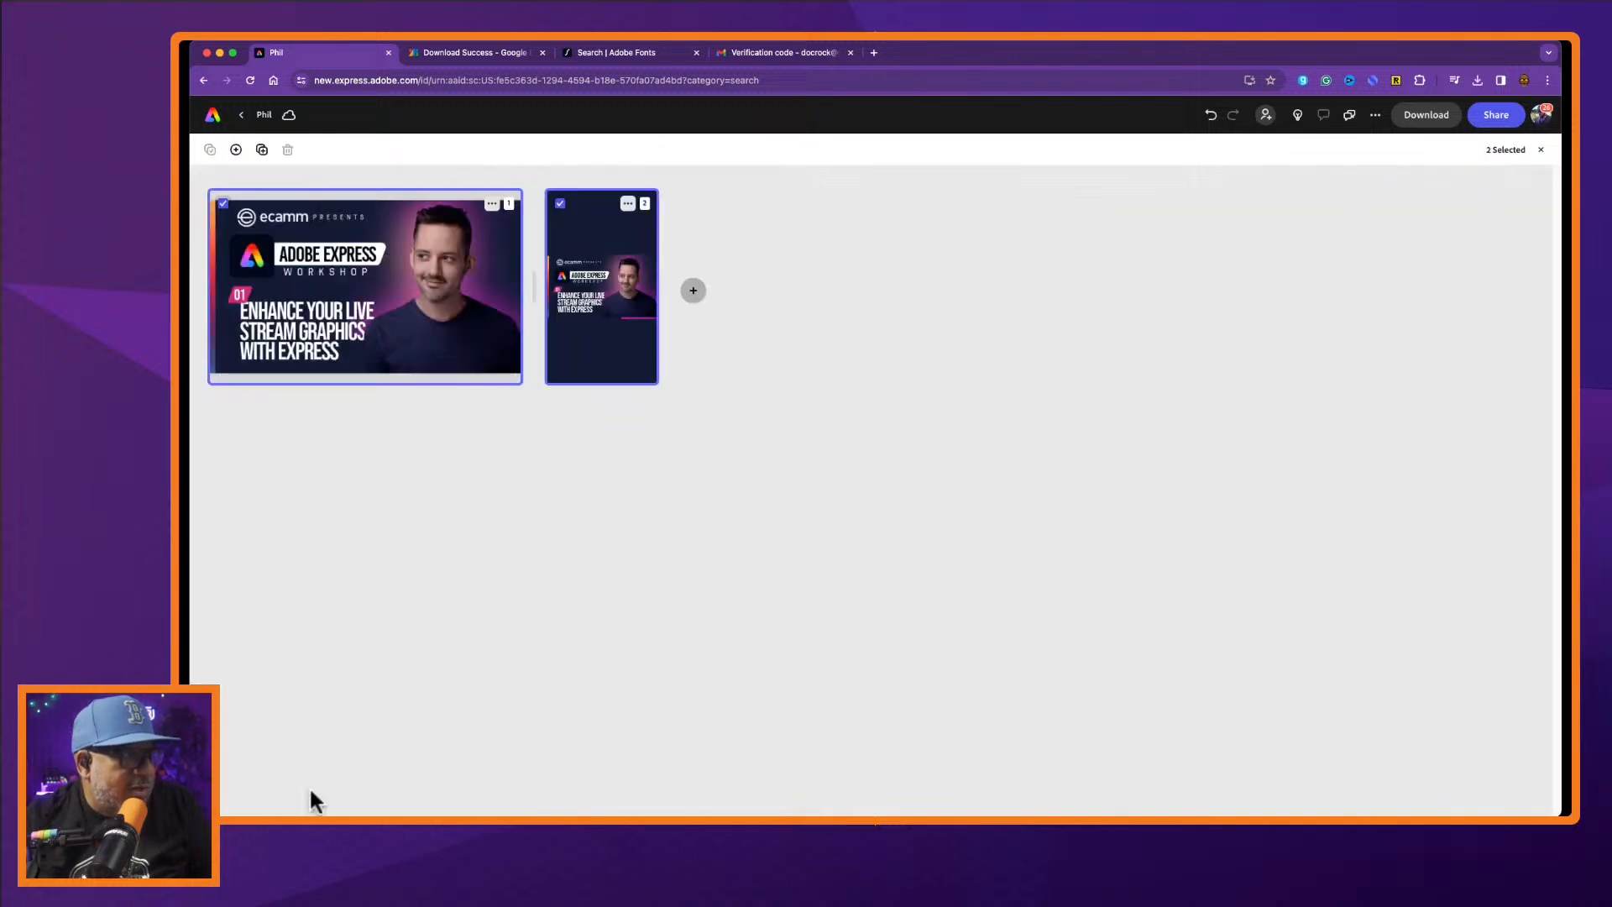
double_click(612, 370)
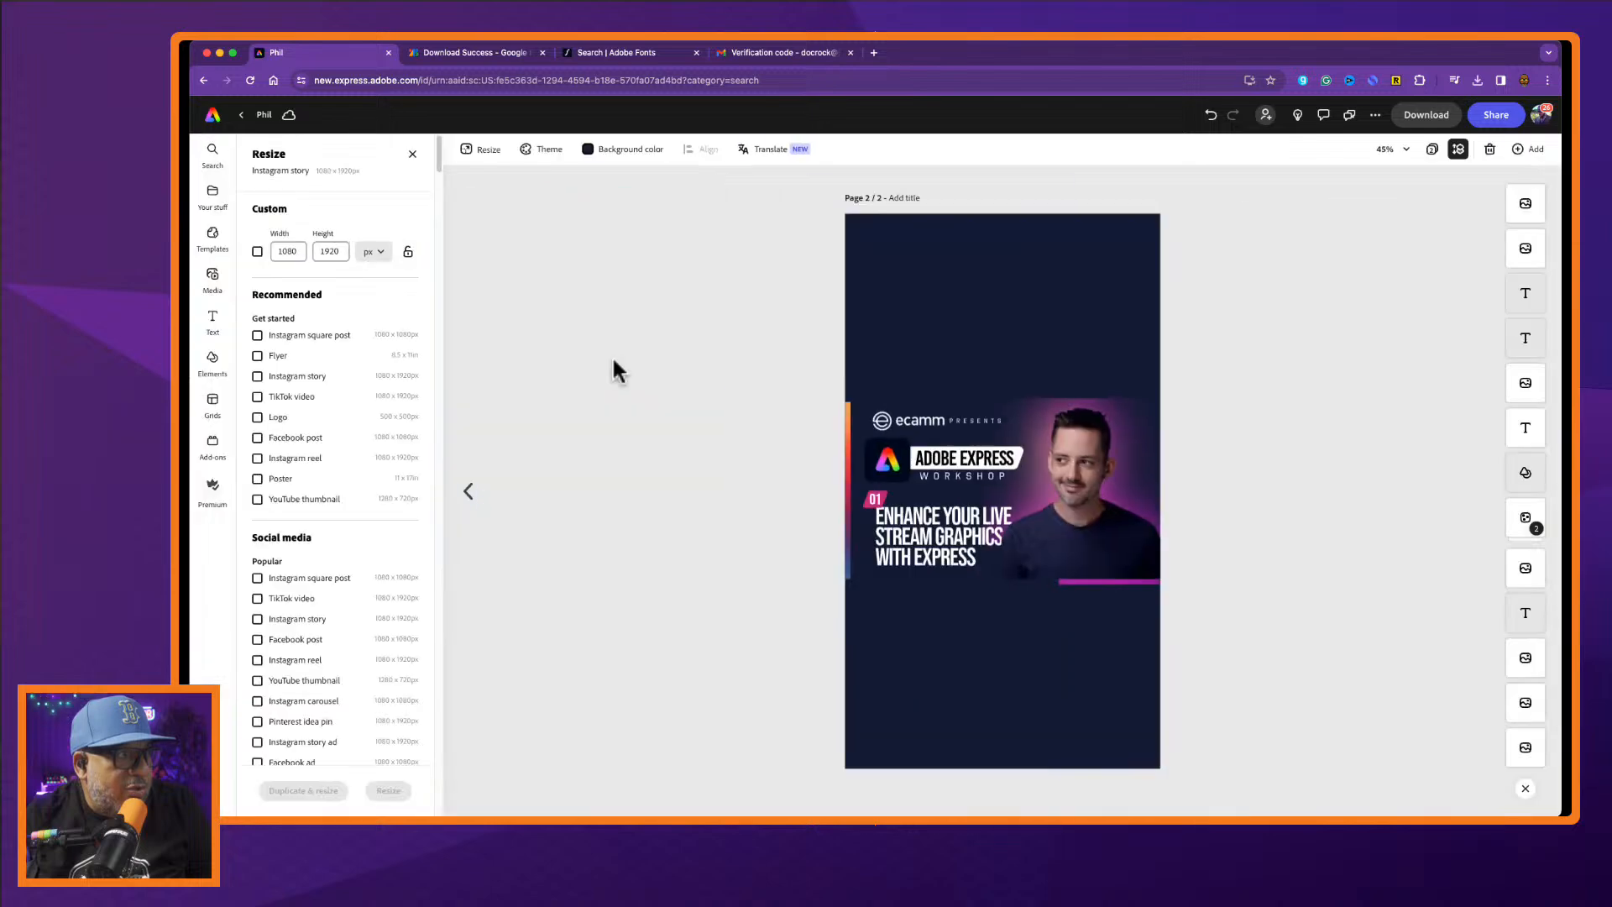
Move the man's portrait and its pink glow into the lower-right corner of the story page.
left_click_drag(1068, 475, 1088, 713)
left_click_drag(1113, 507, 1100, 709)
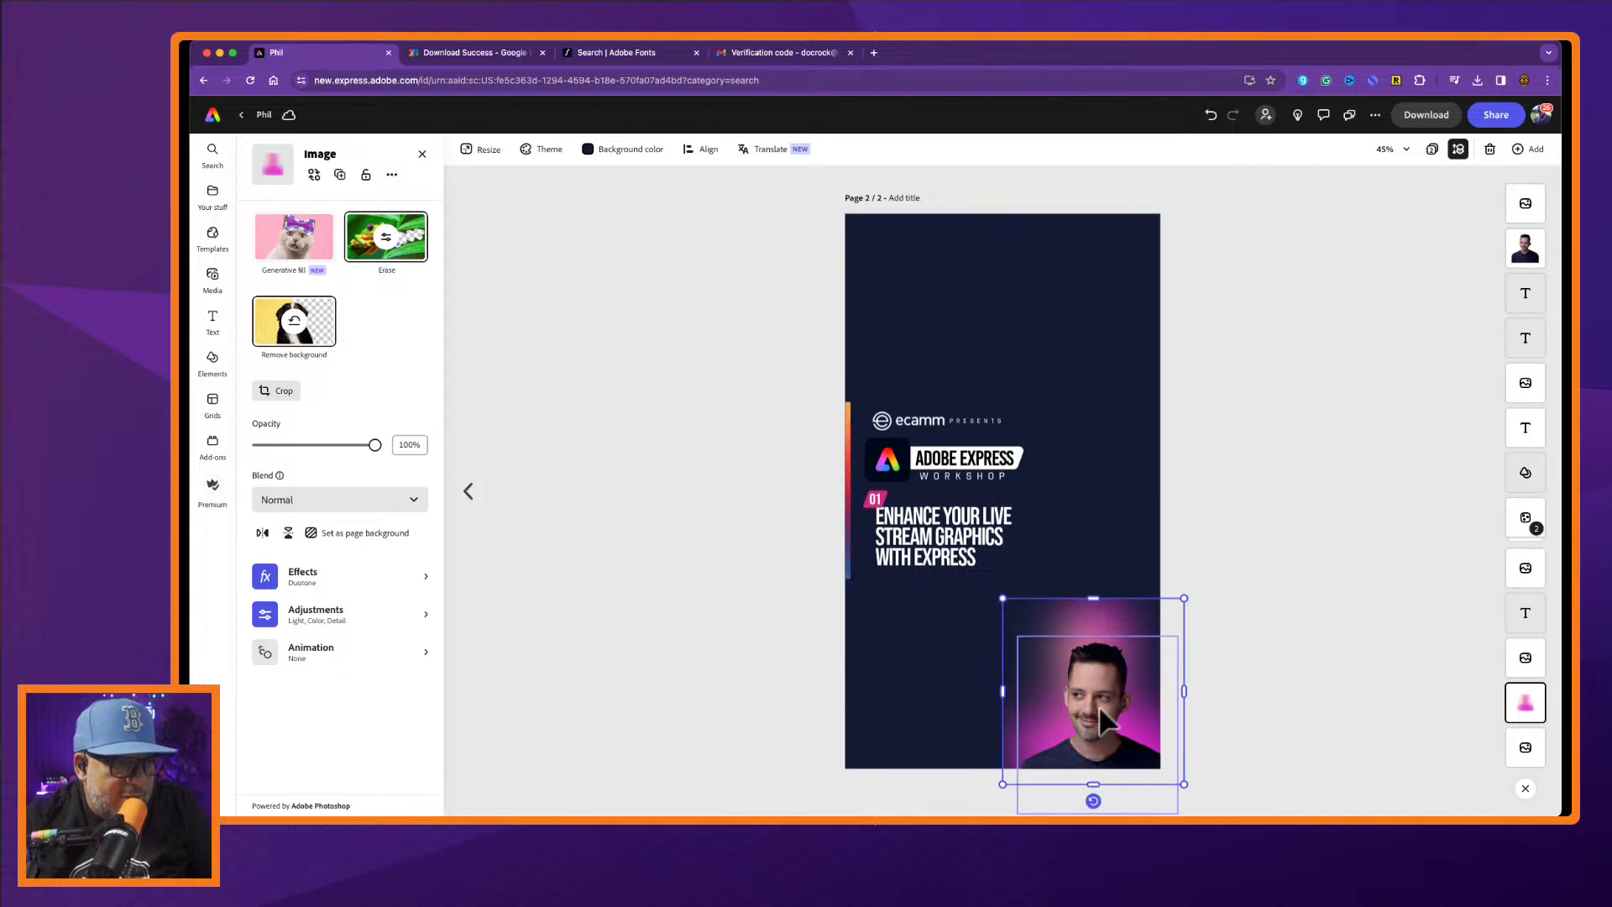
left_click(1442, 317)
left_click(1518, 245)
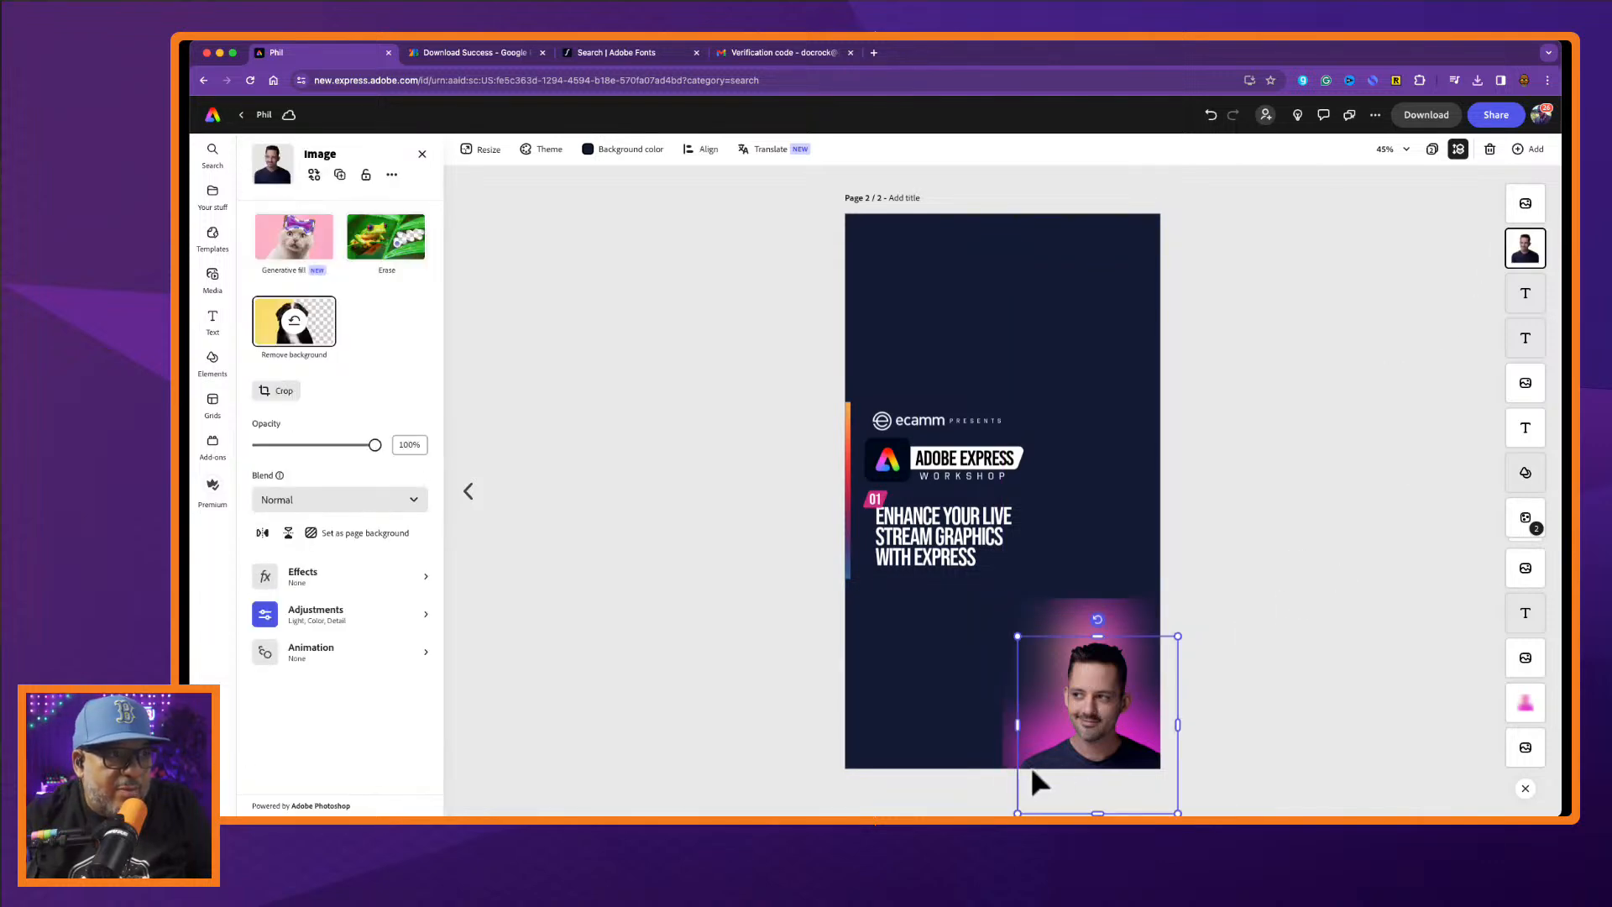
left_click_drag(1100, 705, 1096, 667)
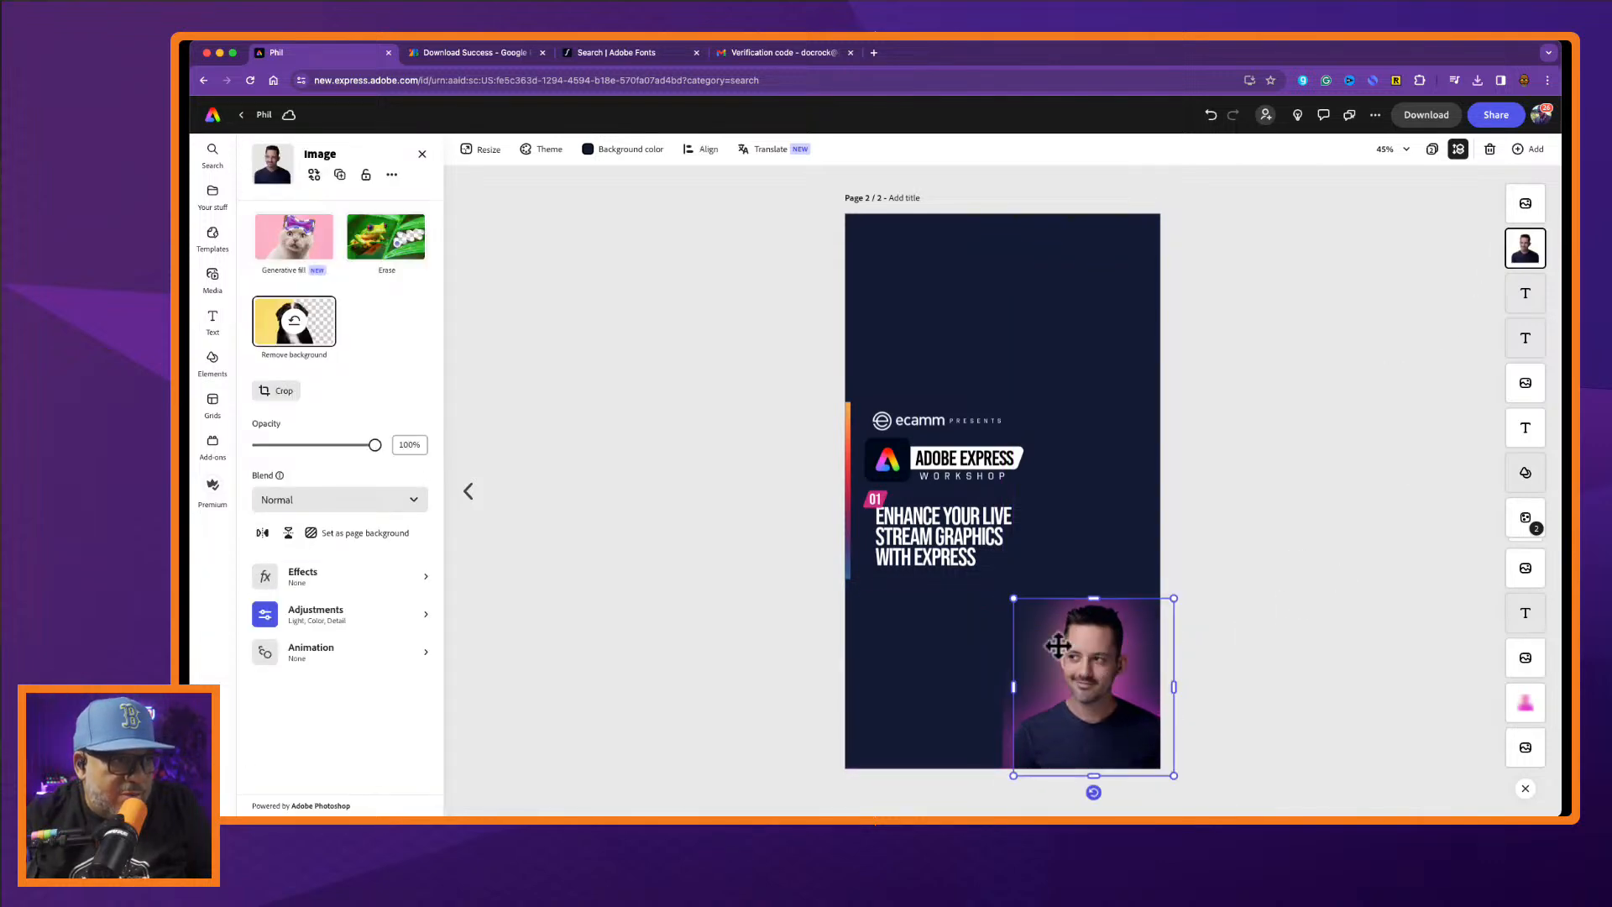
Extend the tops of the pink glow and portrait images upward so the whole head and glow show.
left_click_drag(1093, 597, 1090, 560)
left_click(1094, 601)
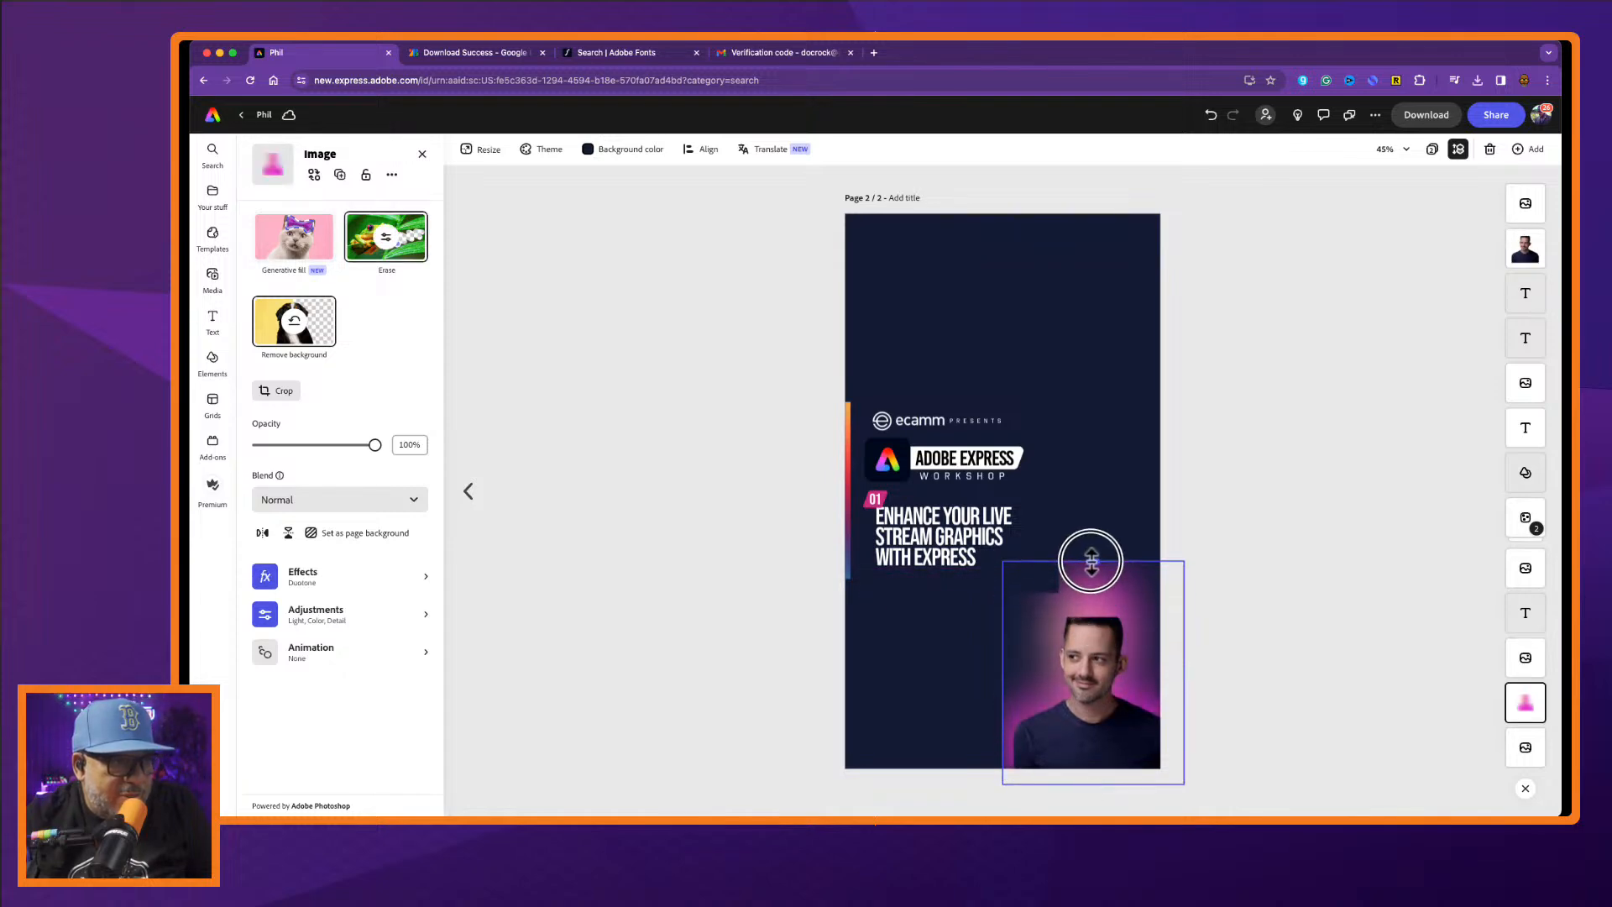
left_click(1095, 619)
left_click_drag(1095, 618, 1106, 567)
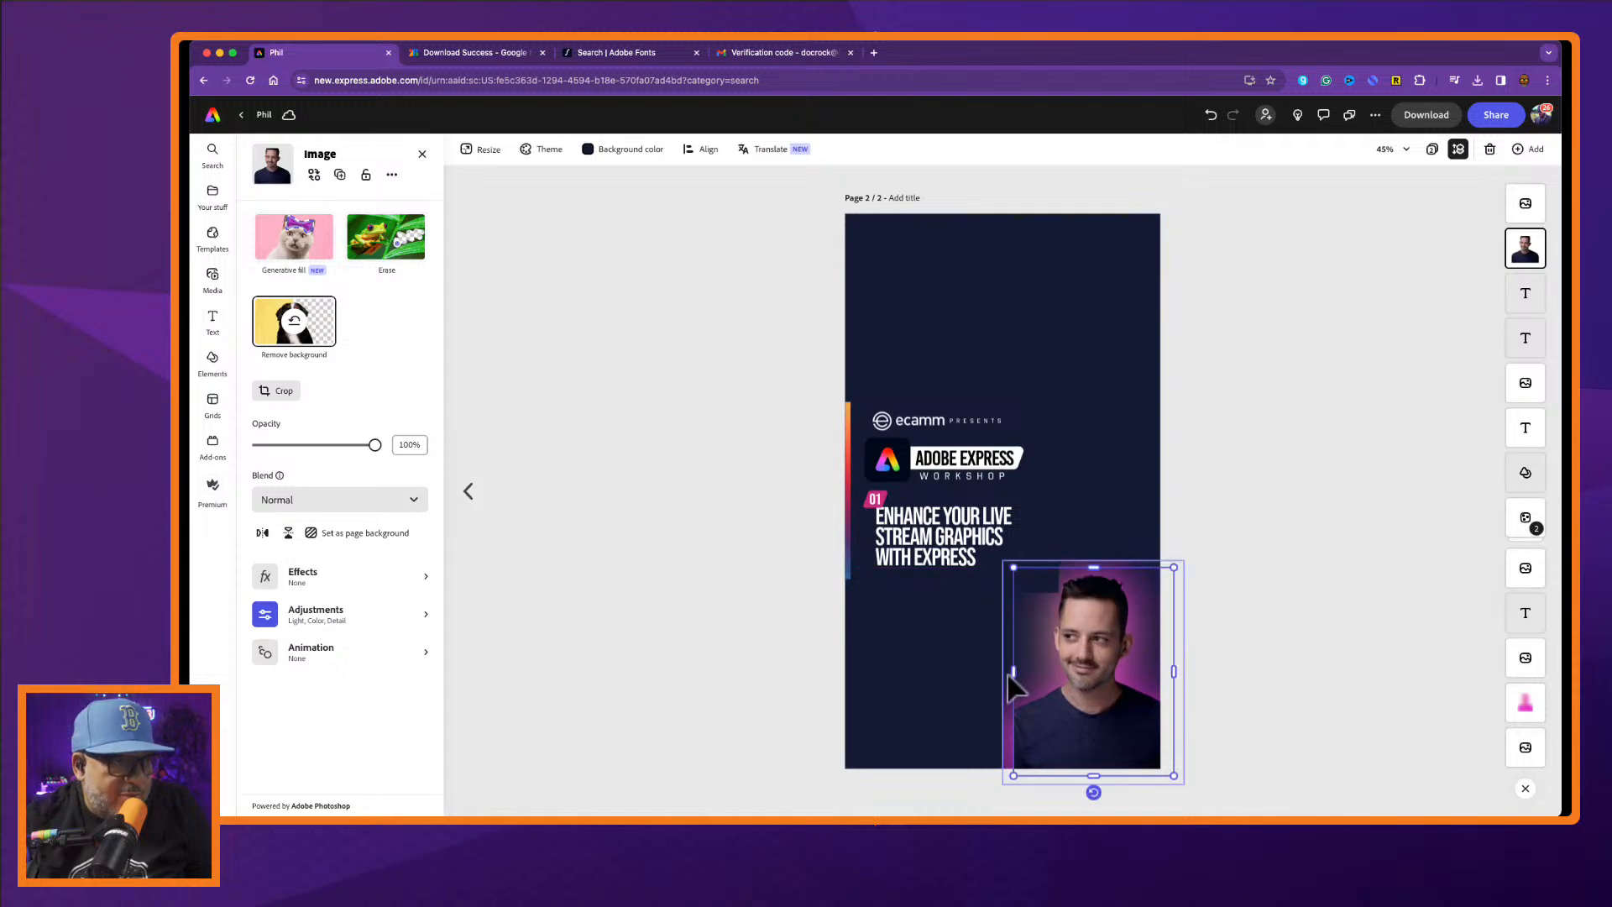
Move the navy rectangle down to the bottom-left of the page so it overlaps the glow's lower edge.
left_click(954, 592)
left_click_drag(954, 591, 929, 781)
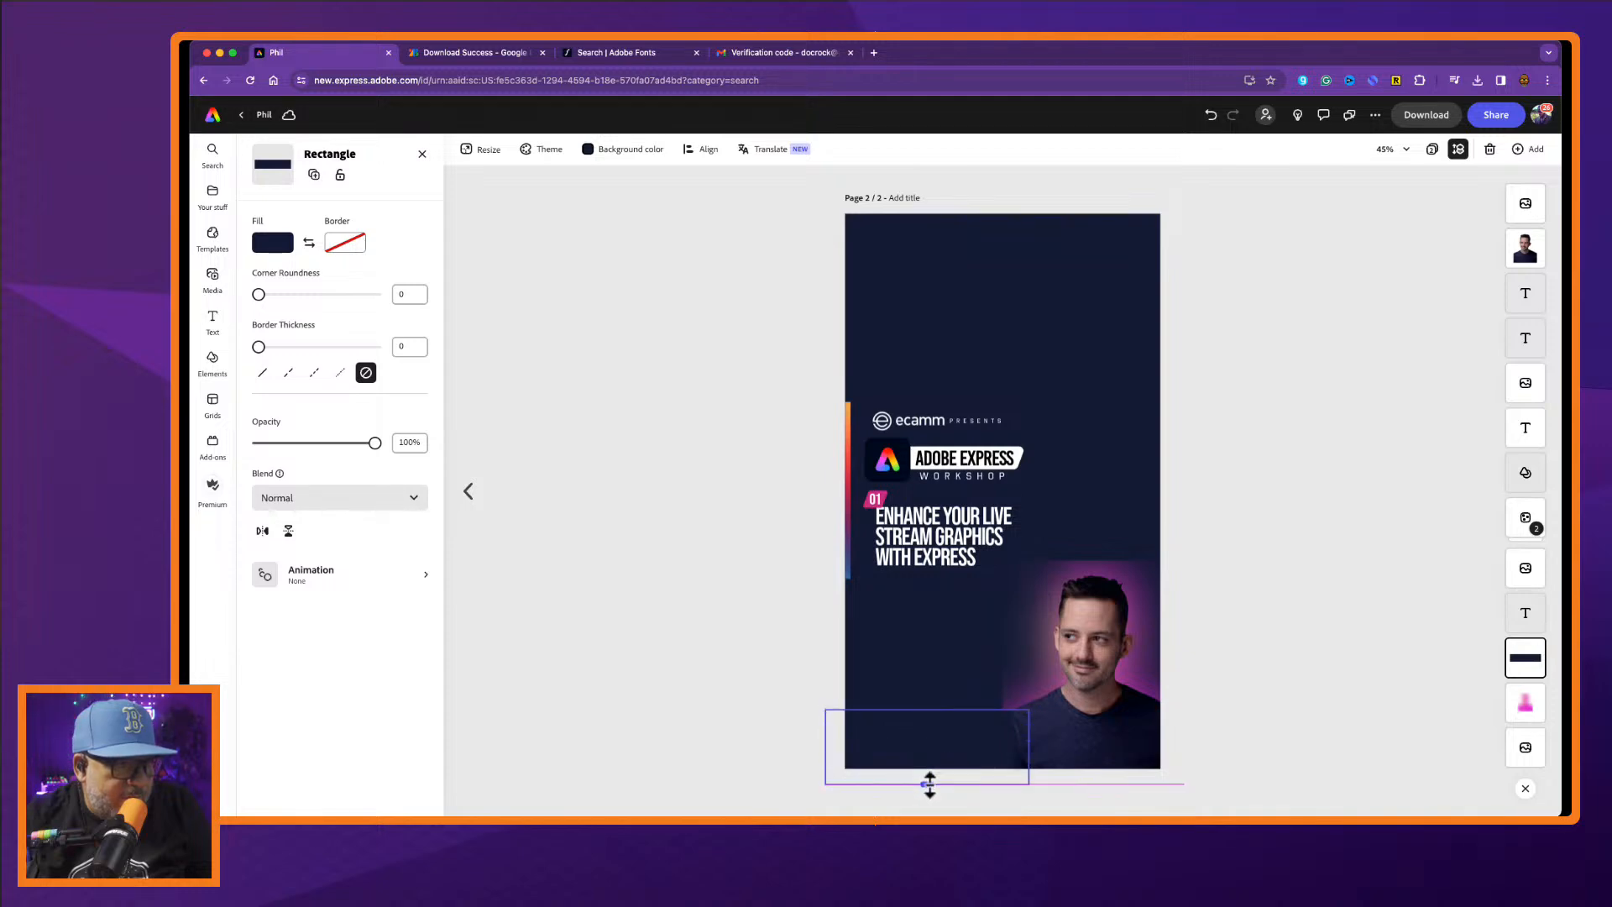
left_click_drag(929, 710, 947, 714)
Enlarge the "Enhance your live stream graphics with Express" headline to size 162 so it spans most of the page width.
left_click_drag(966, 550, 1107, 631)
left_click_drag(942, 676, 940, 553)
left_click_drag(1110, 516, 1144, 481)
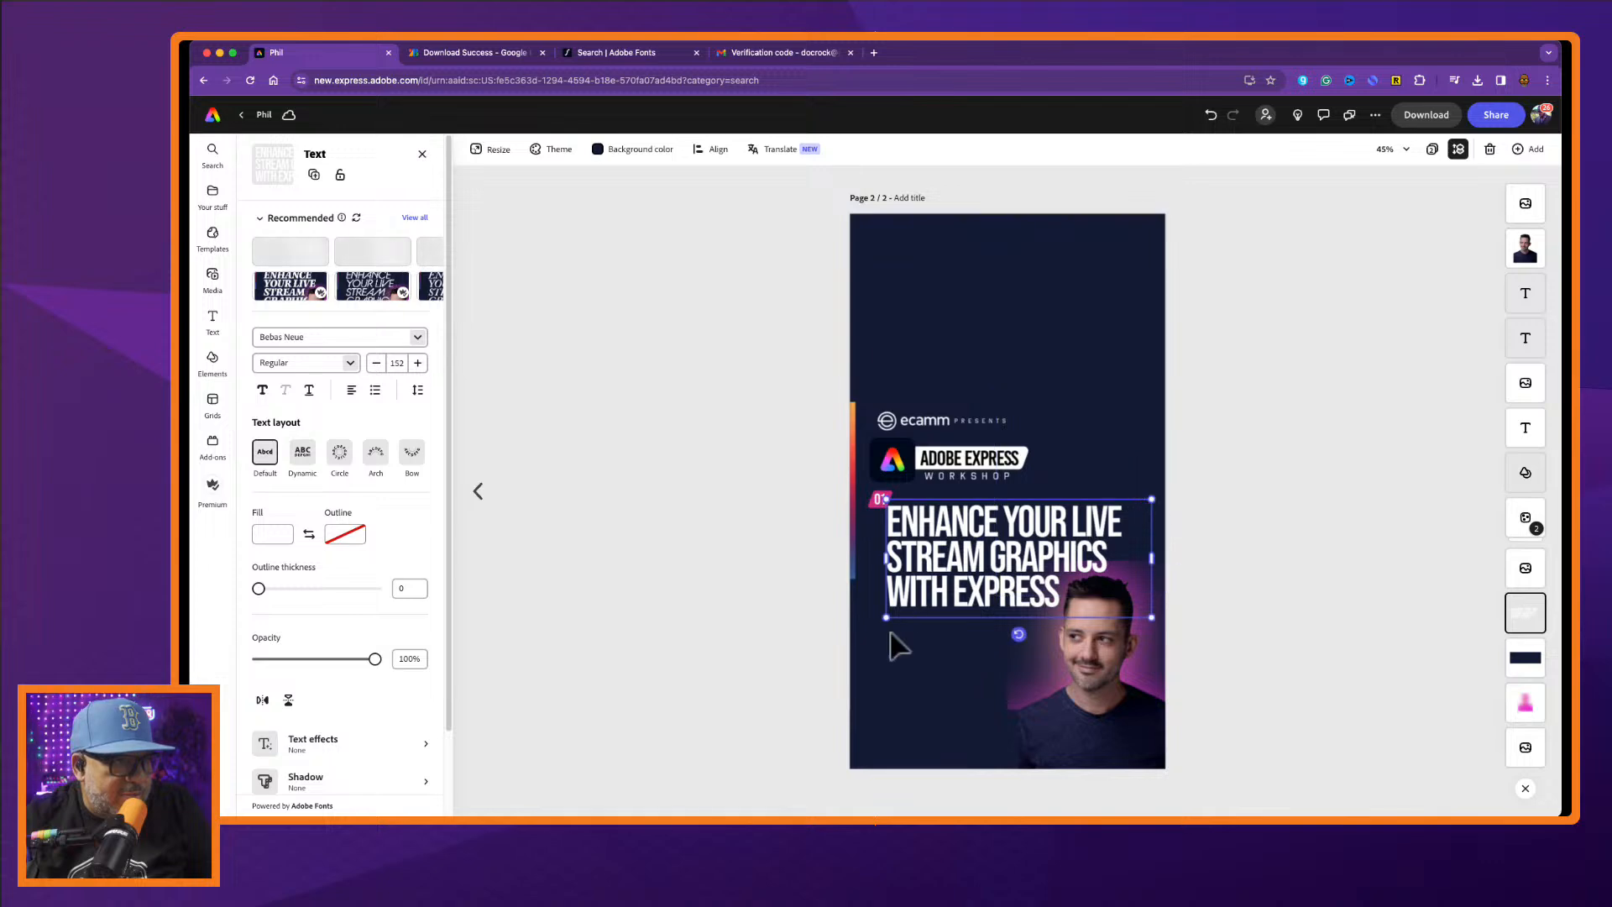
left_click_drag(887, 618, 868, 626)
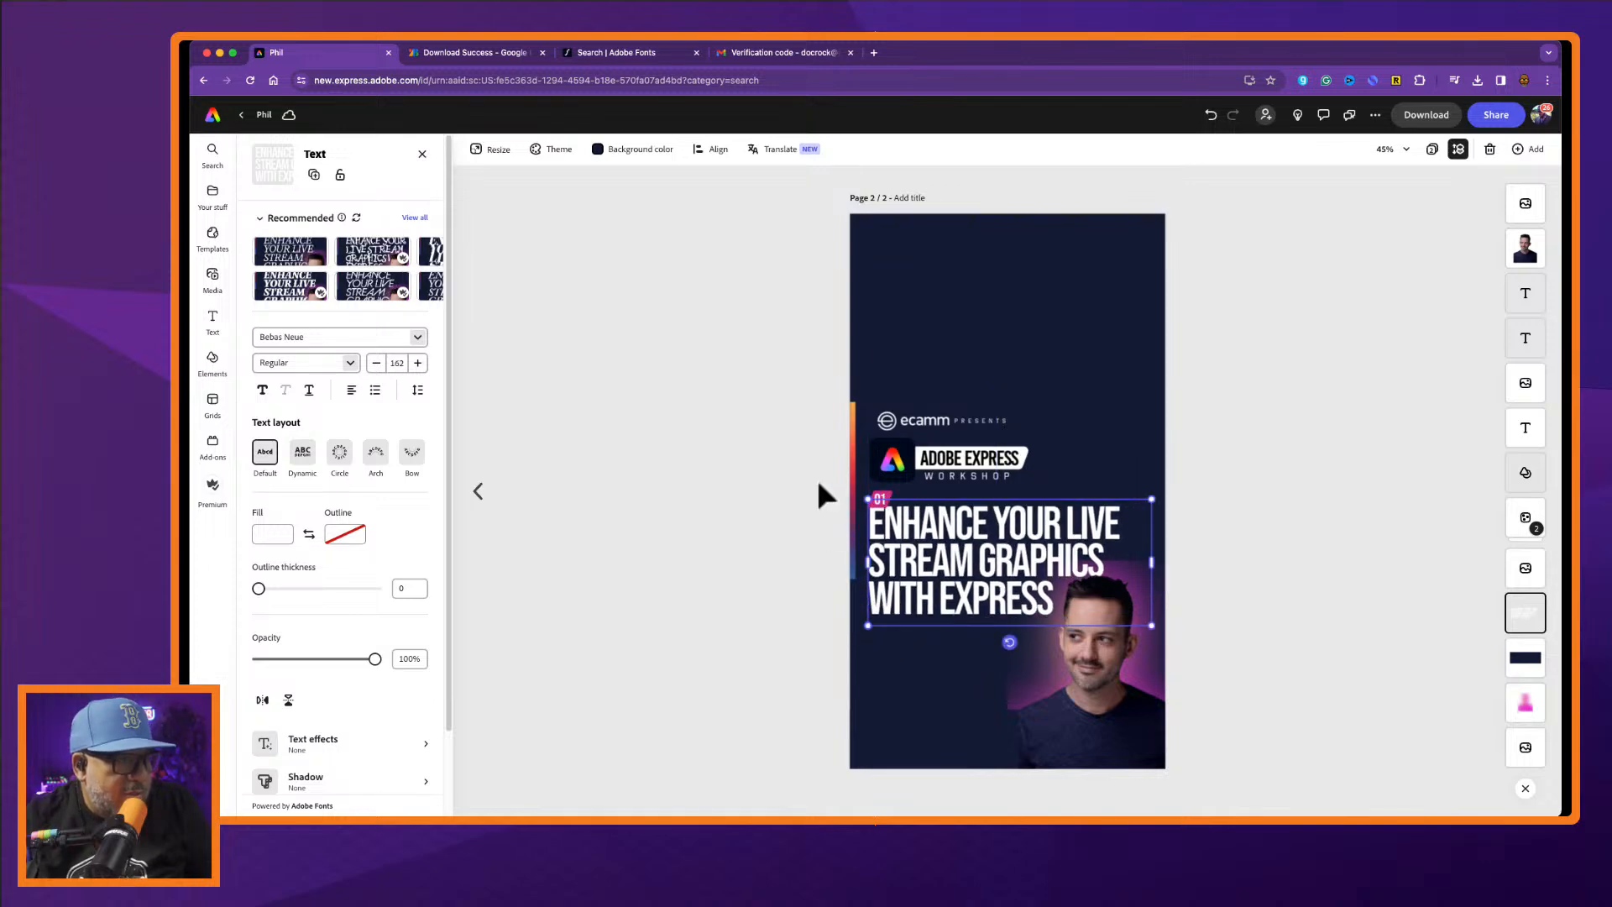
Stretch the rainbow gradient bar to the full page height and nudge it into a narrow strip along the page's left edge.
left_click(856, 471)
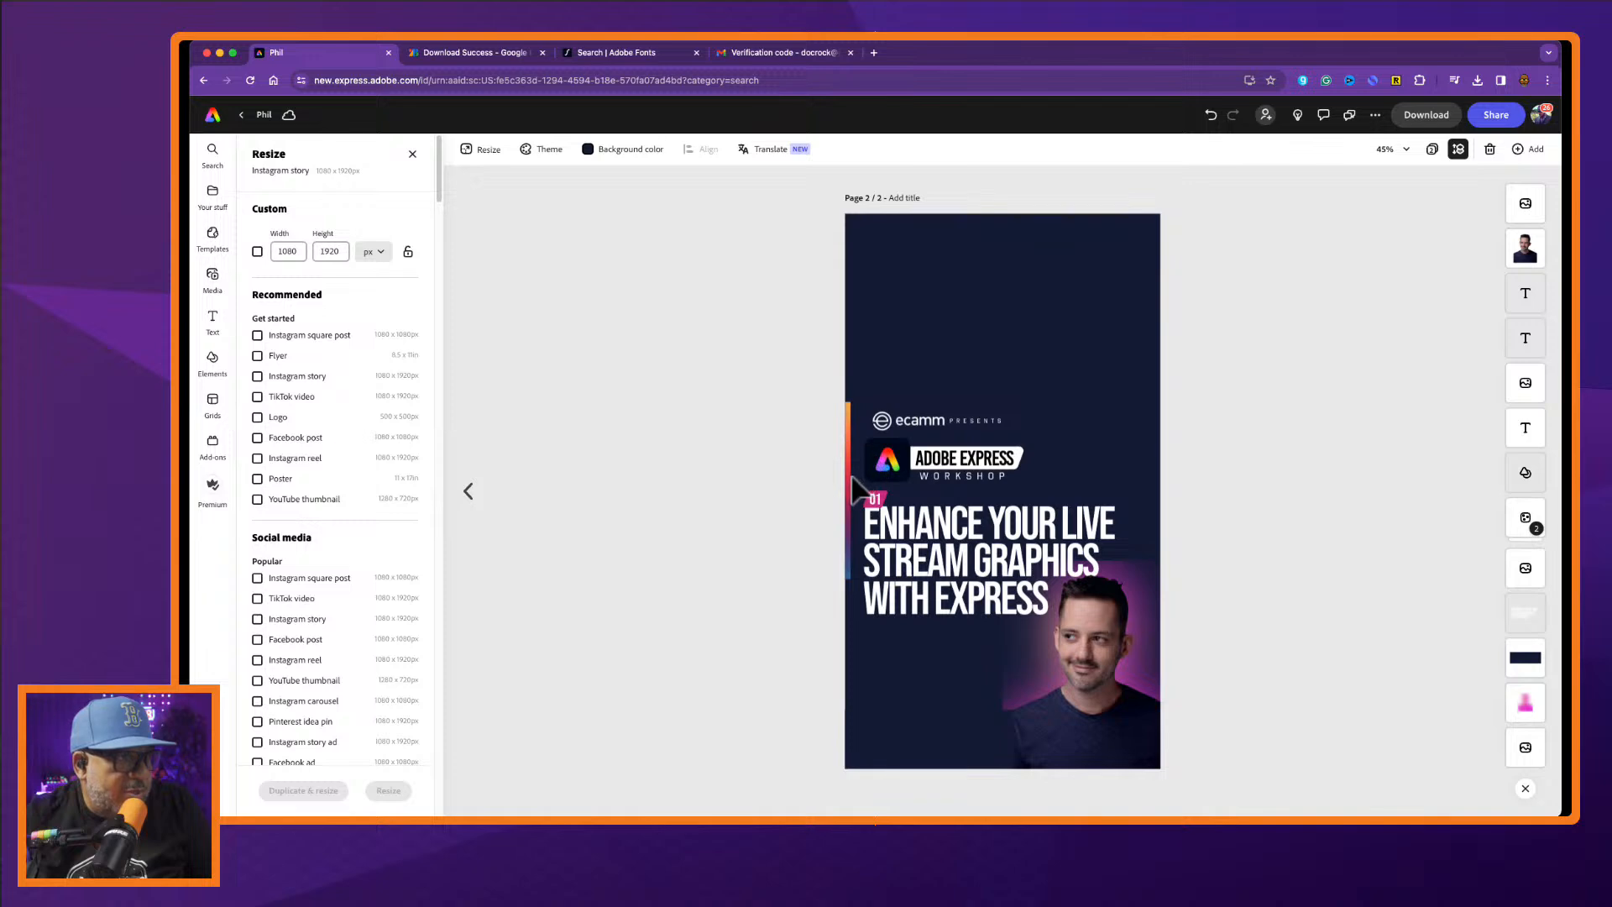
left_click(850, 482)
left_click_drag(855, 401, 955, 223)
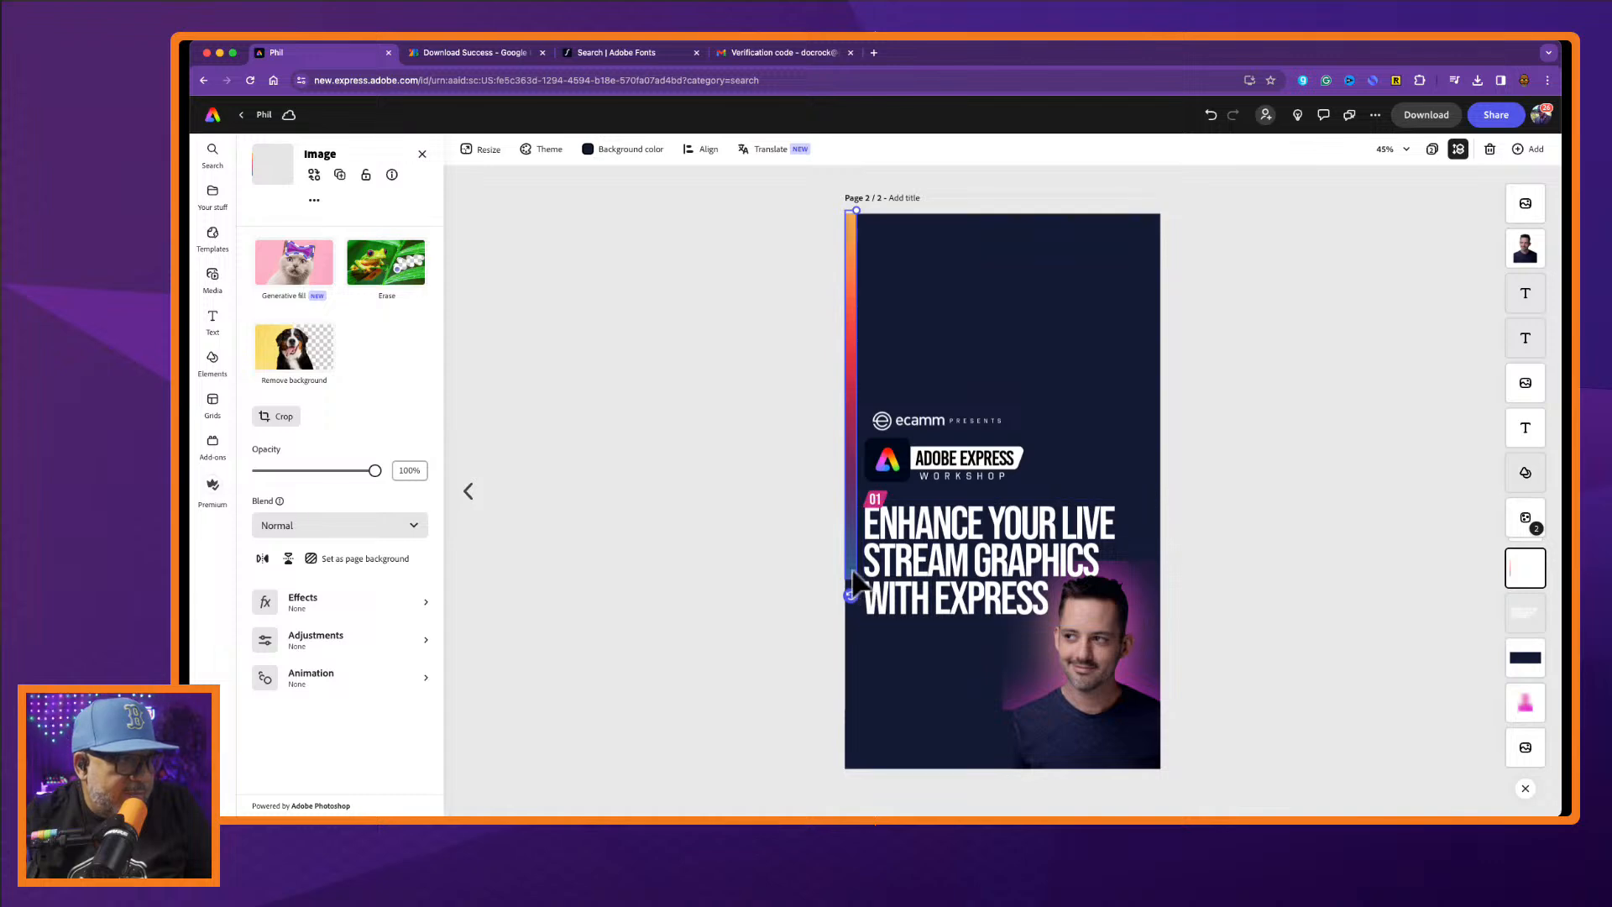
left_click_drag(851, 580, 851, 752)
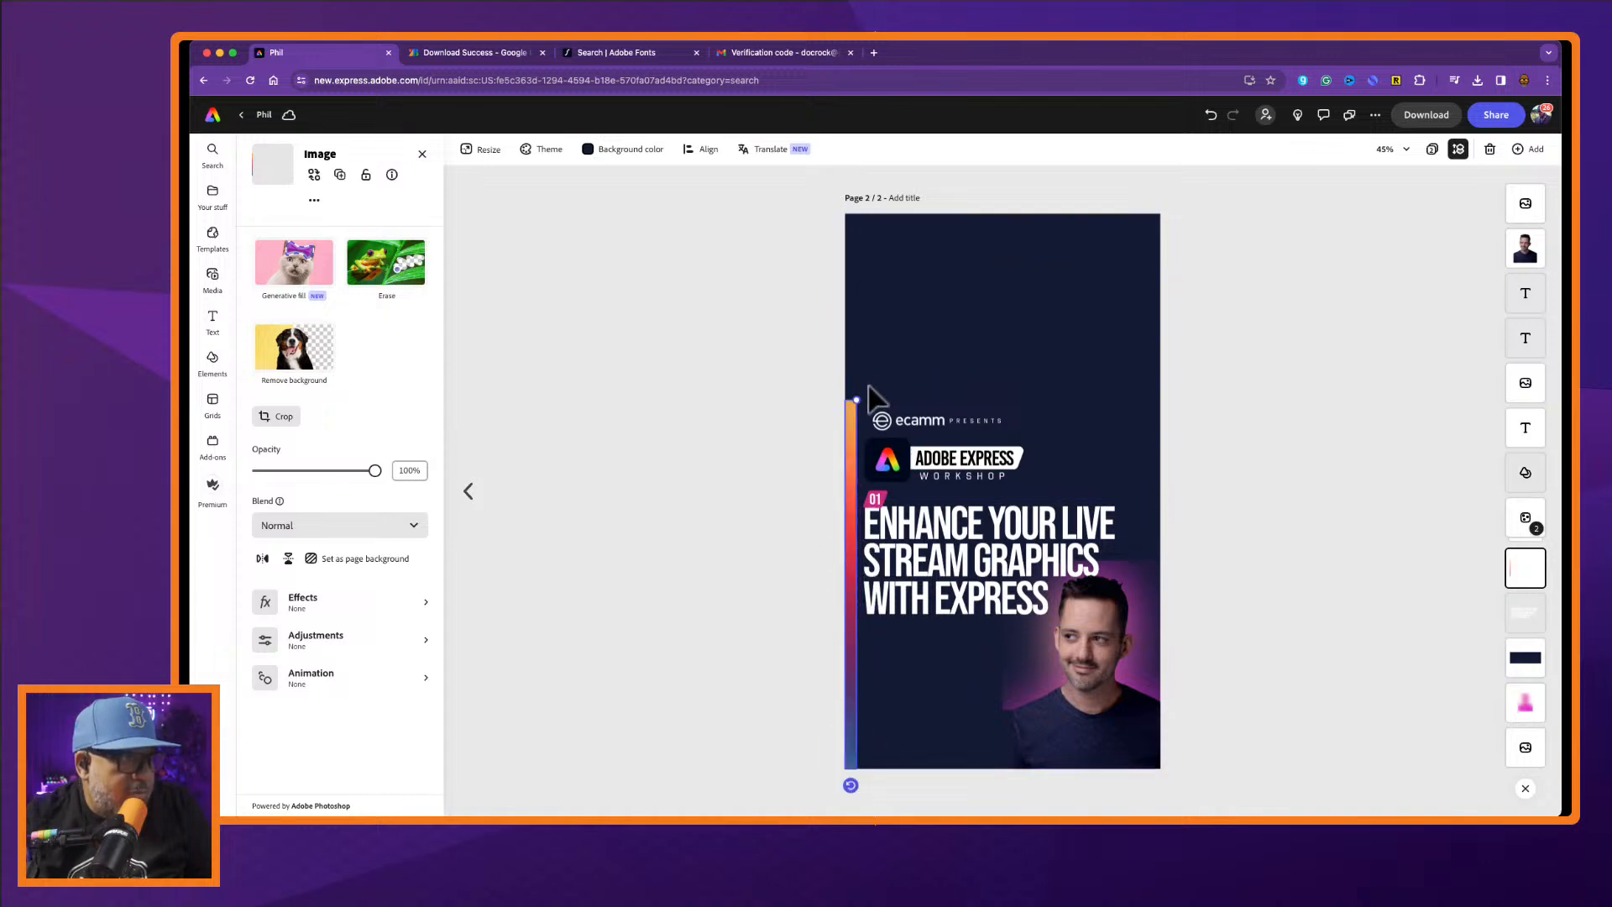
left_click_drag(856, 398, 863, 183)
left_click_drag(894, 245, 873, 217)
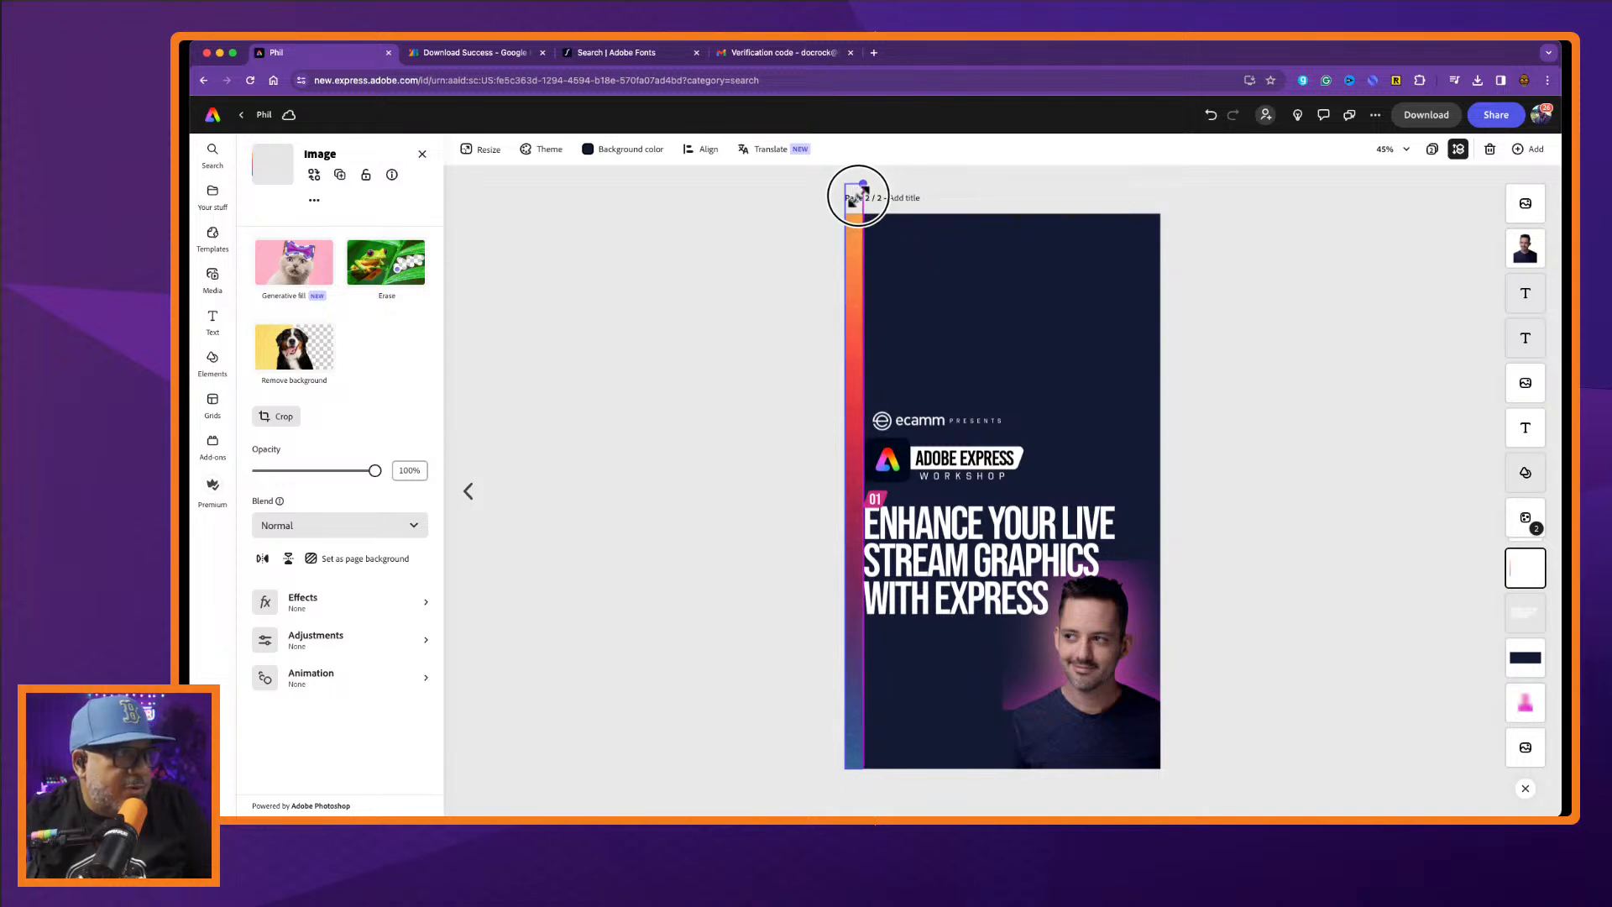
left_click_drag(857, 243, 855, 256)
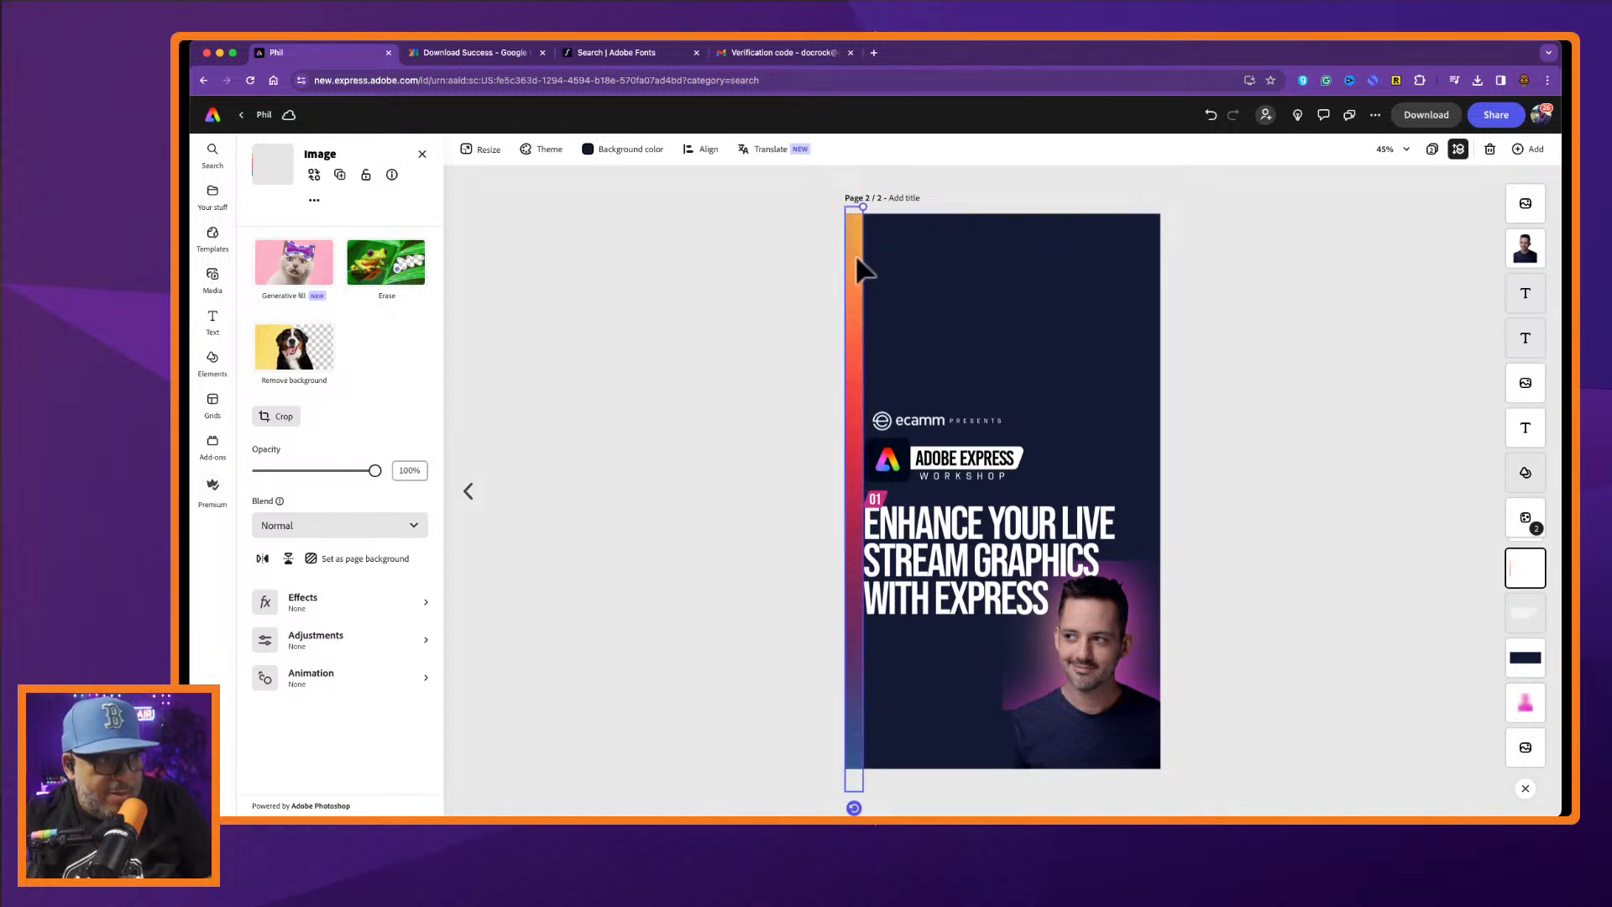
key("Left")
key("Left")
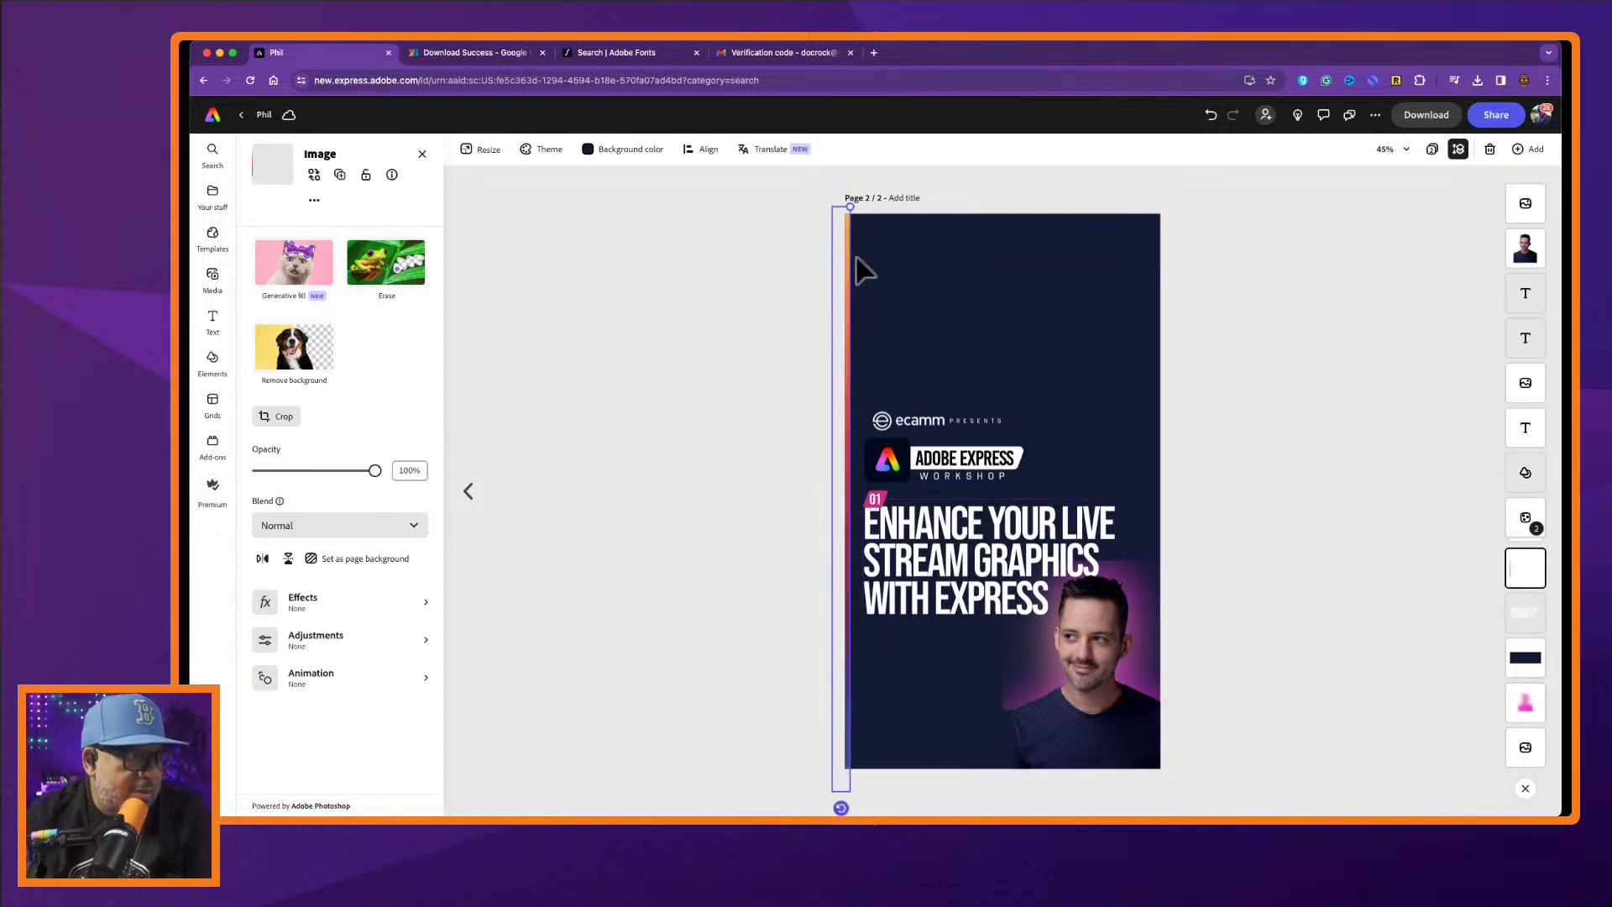
key("Right")
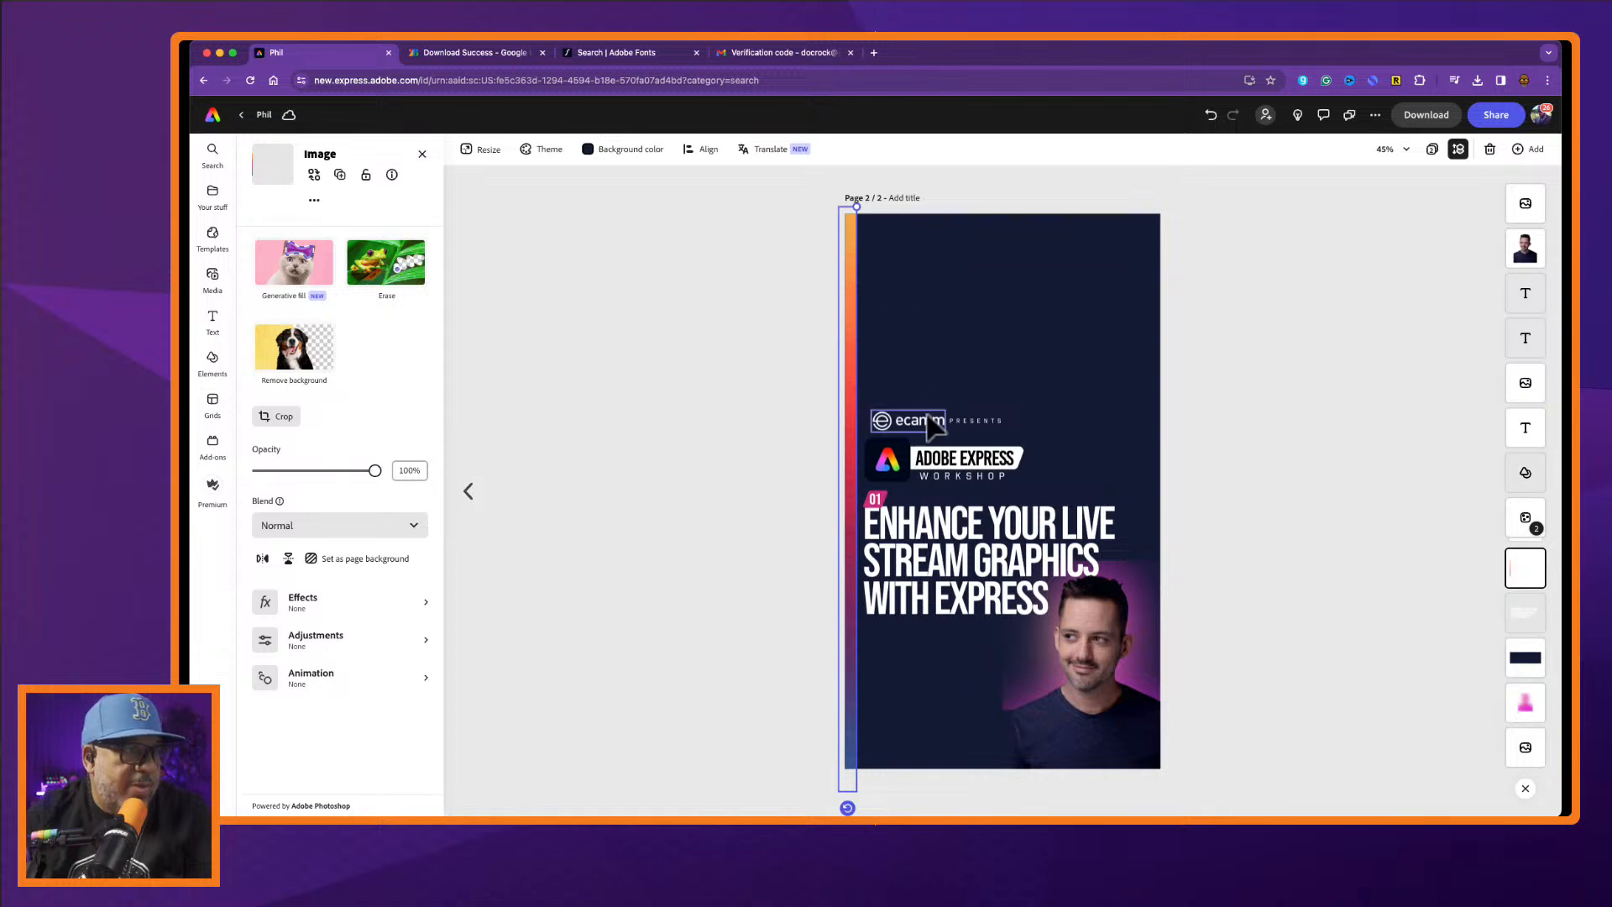
Enlarge the ecamm logo and PRESENTS text together to text size 40 and place them near the top of the page.
left_click(932, 425)
left_click(1001, 431, "shift")
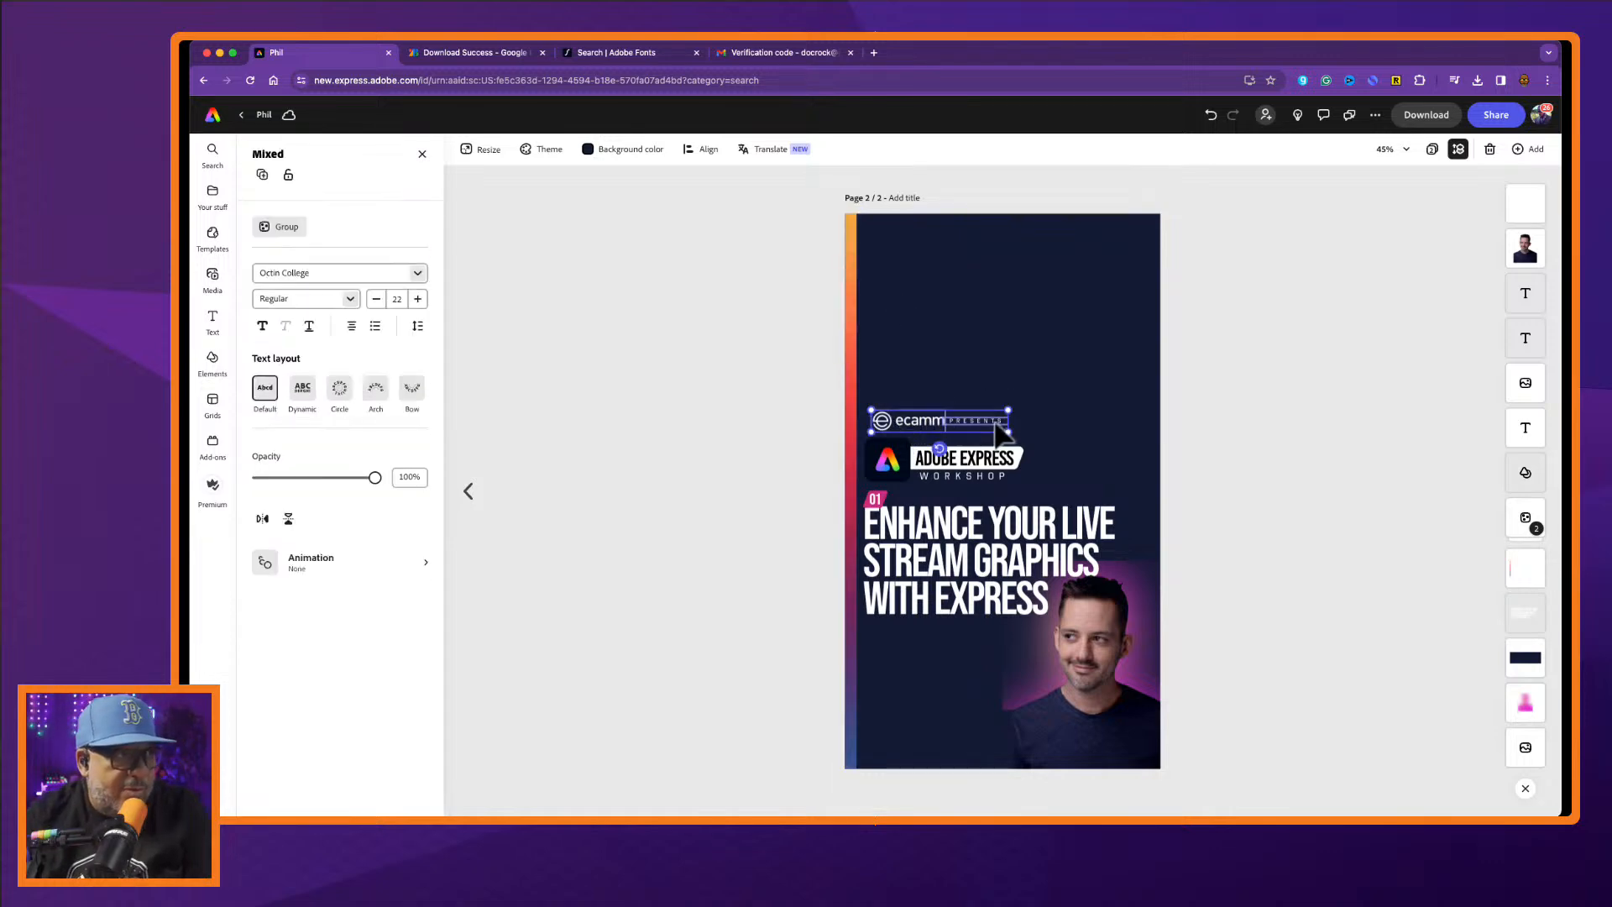
left_click_drag(1008, 411, 1108, 364)
left_click_drag(991, 414, 1012, 302)
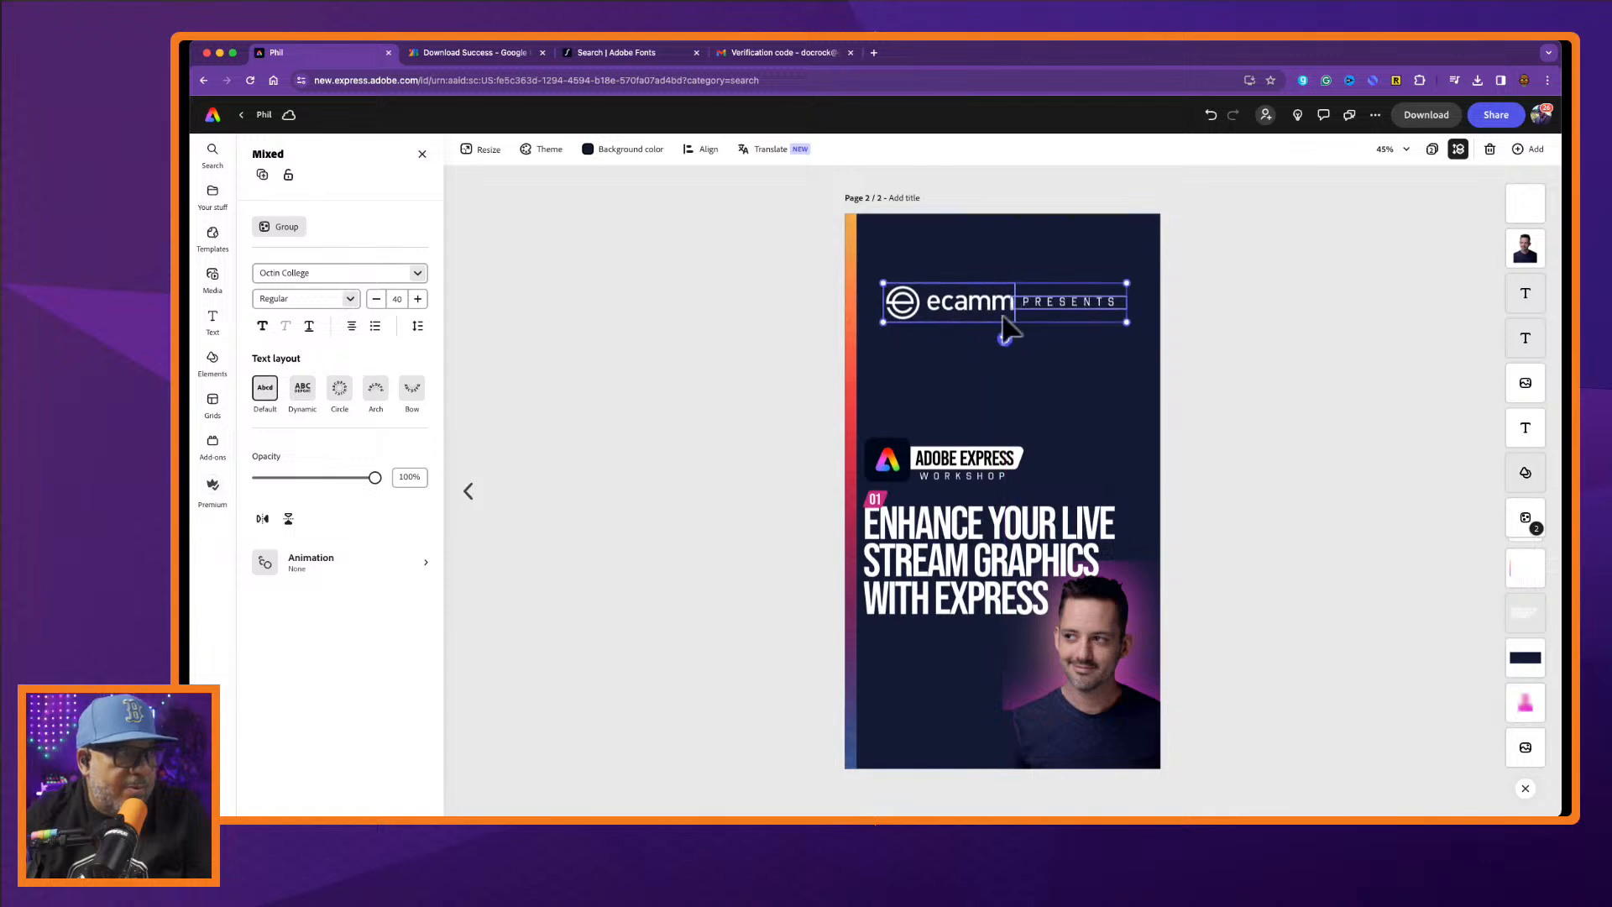
Enlarge the Adobe Express Workshop title beneath the ecamm branding, and place the headline below it at size 180.
left_click(892, 437)
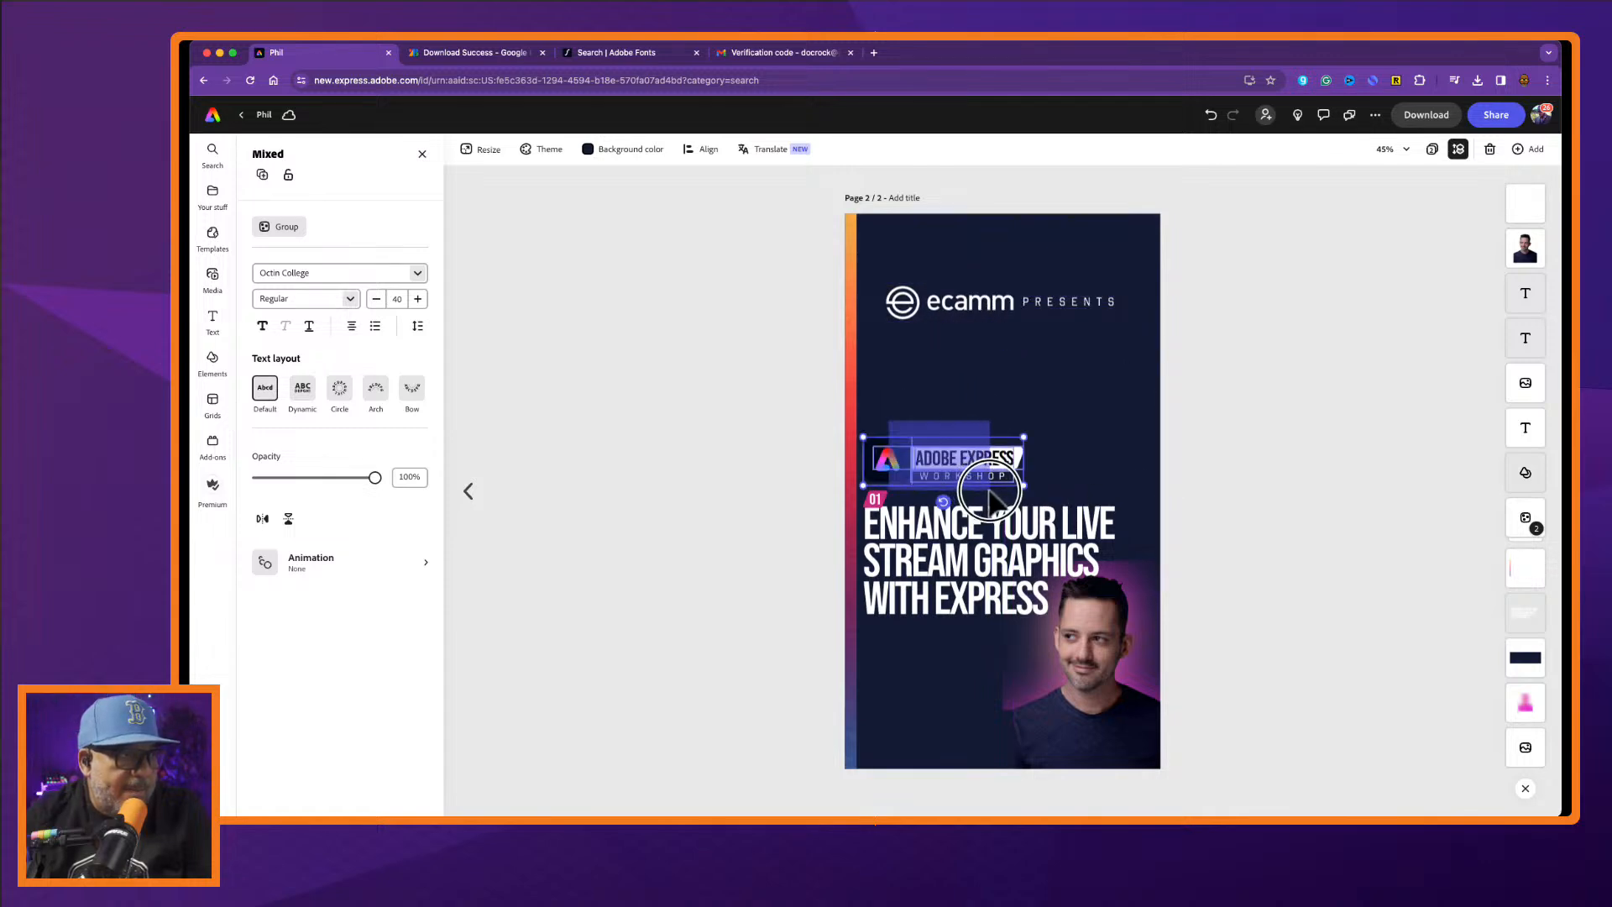
left_click_drag(976, 468, 1125, 445)
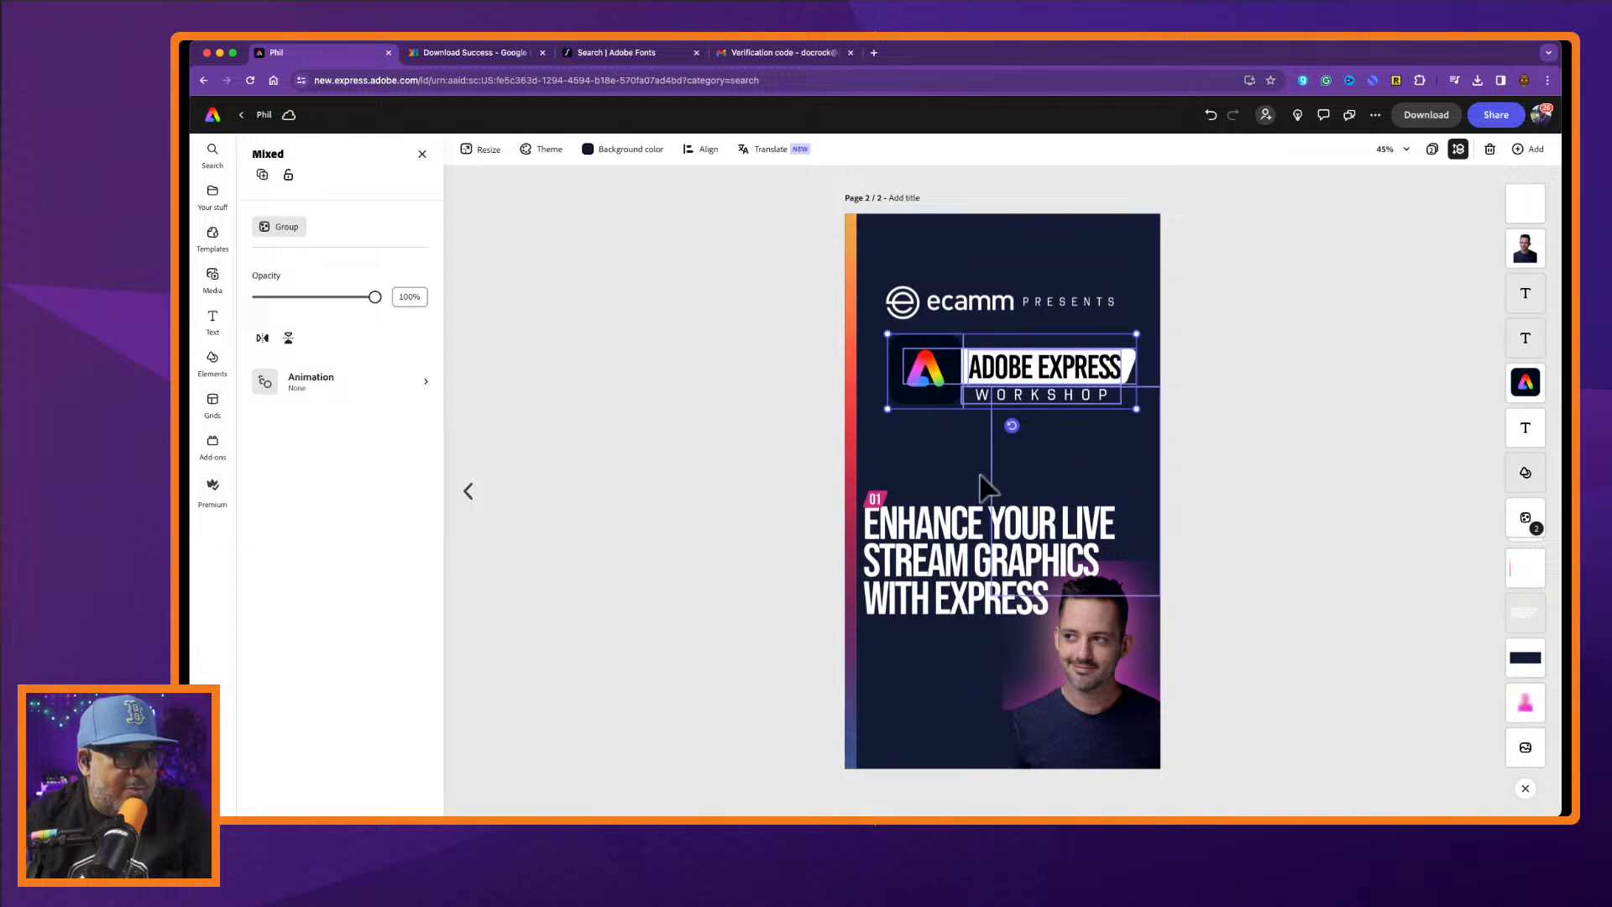
left_click(920, 529)
left_click_drag(919, 529, 916, 439)
left_click_drag(1156, 475, 1132, 476)
left_click_drag(1129, 543, 1132, 606)
Enlarge the pink 01 badge beside the end of the headline, and scale up the portrait to overlap the headline's last line.
left_click(878, 502)
left_click_drag(878, 501, 1106, 540)
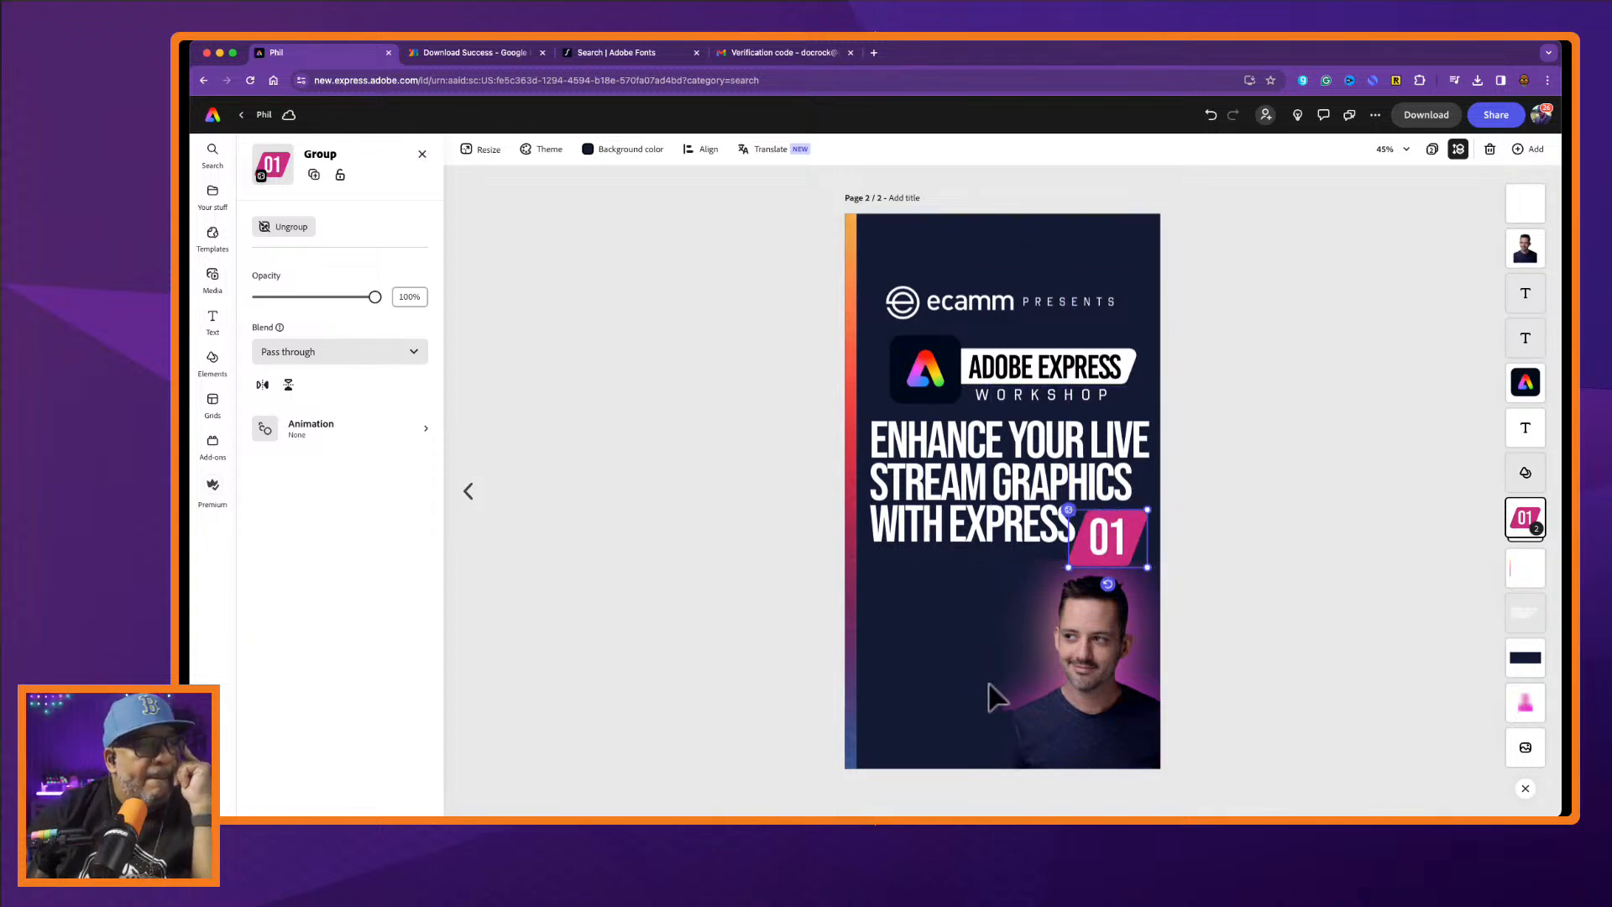
left_click(990, 696)
left_click(1024, 705)
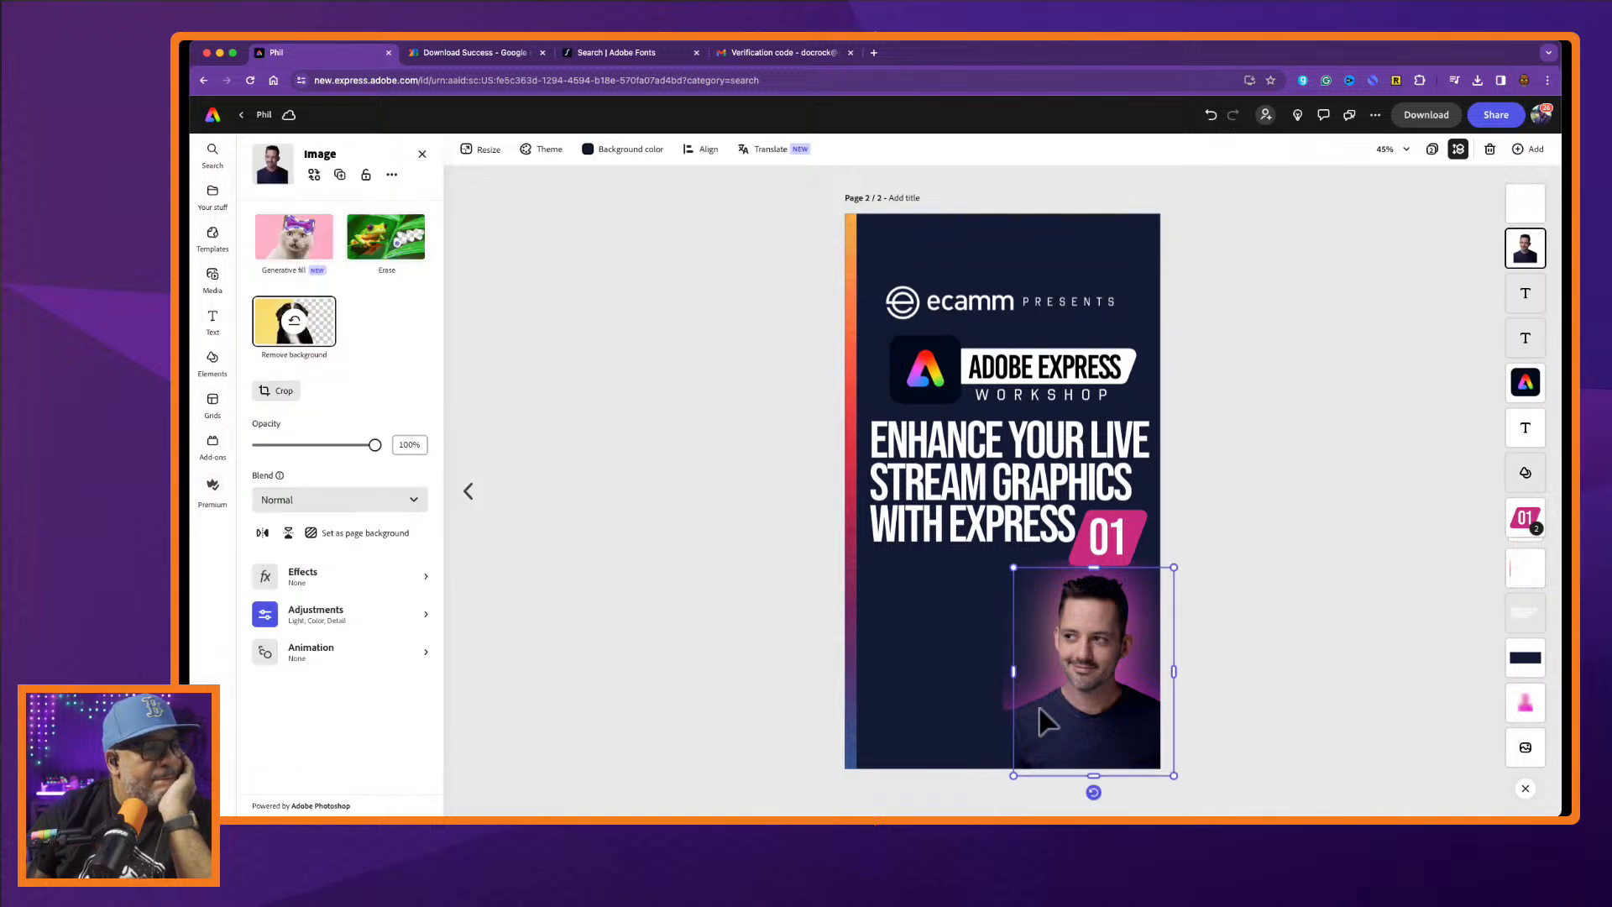
left_click_drag(1013, 568, 964, 504)
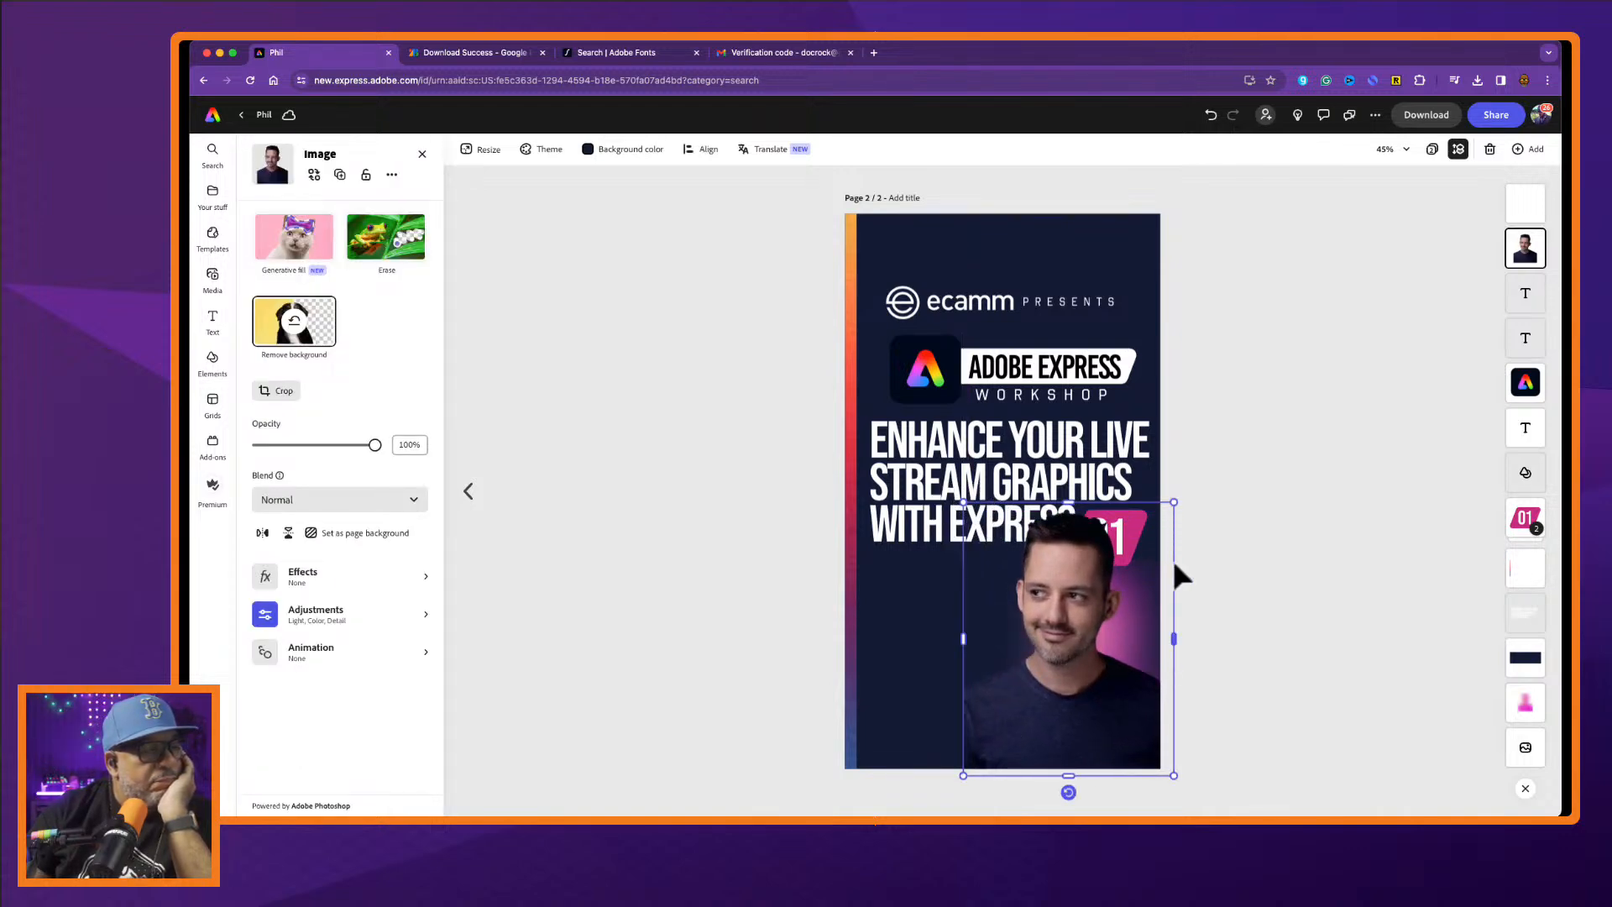
Layer the 01 badge above the portrait at the page's lower left, and enlarge the pink glow to surround the portrait.
left_click_drag(1520, 513, 1524, 244)
left_click_drag(1100, 541, 894, 732)
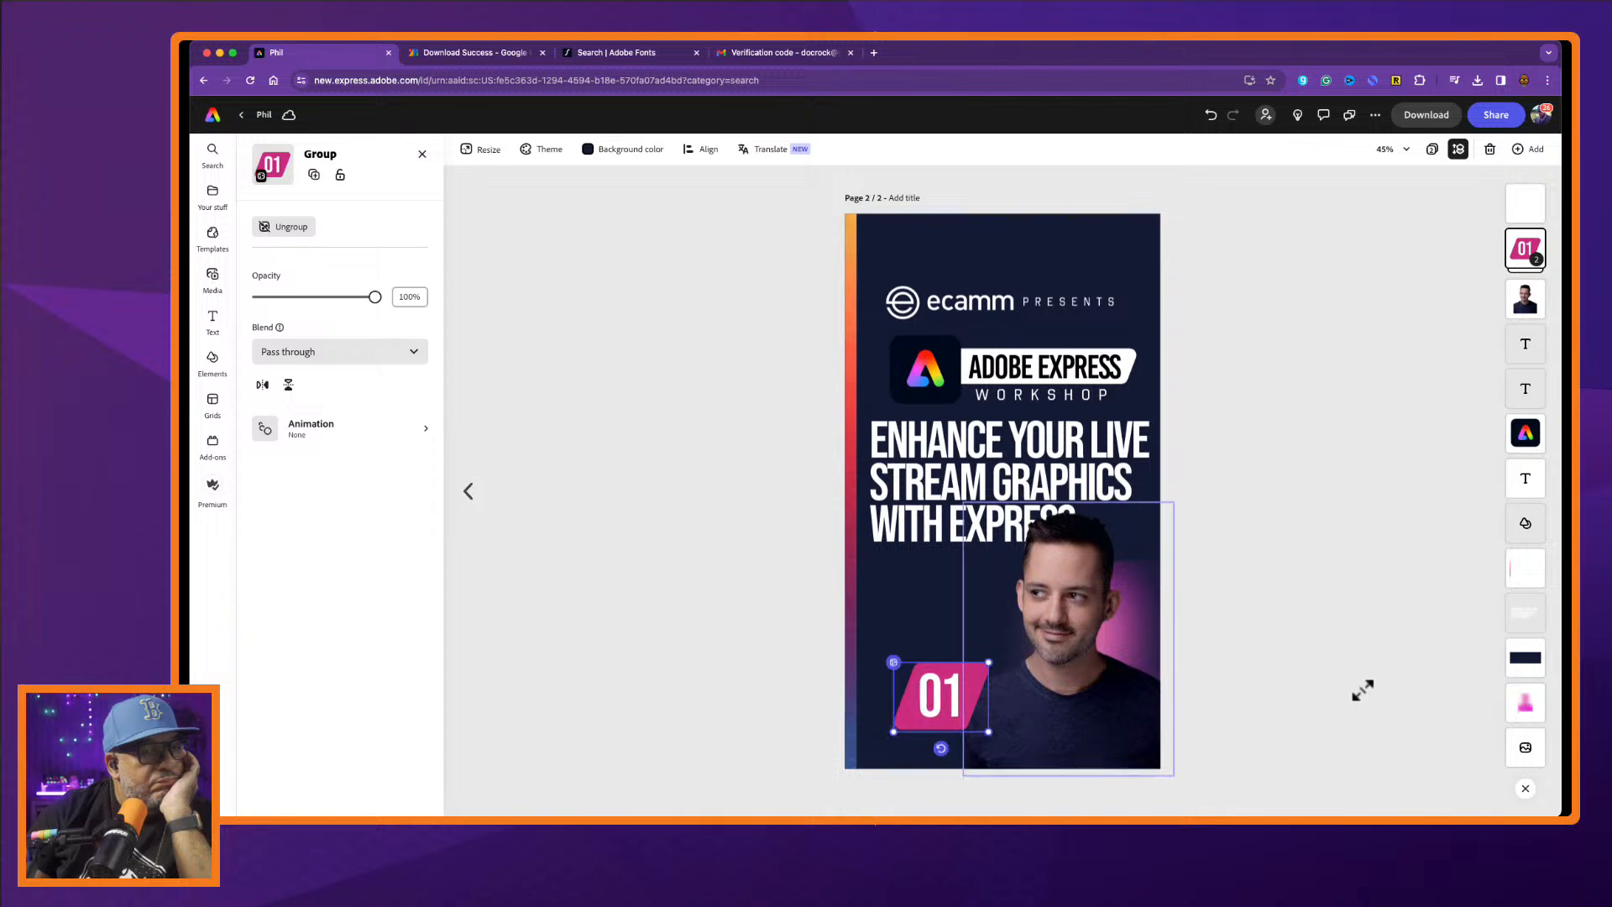
left_click(1530, 705)
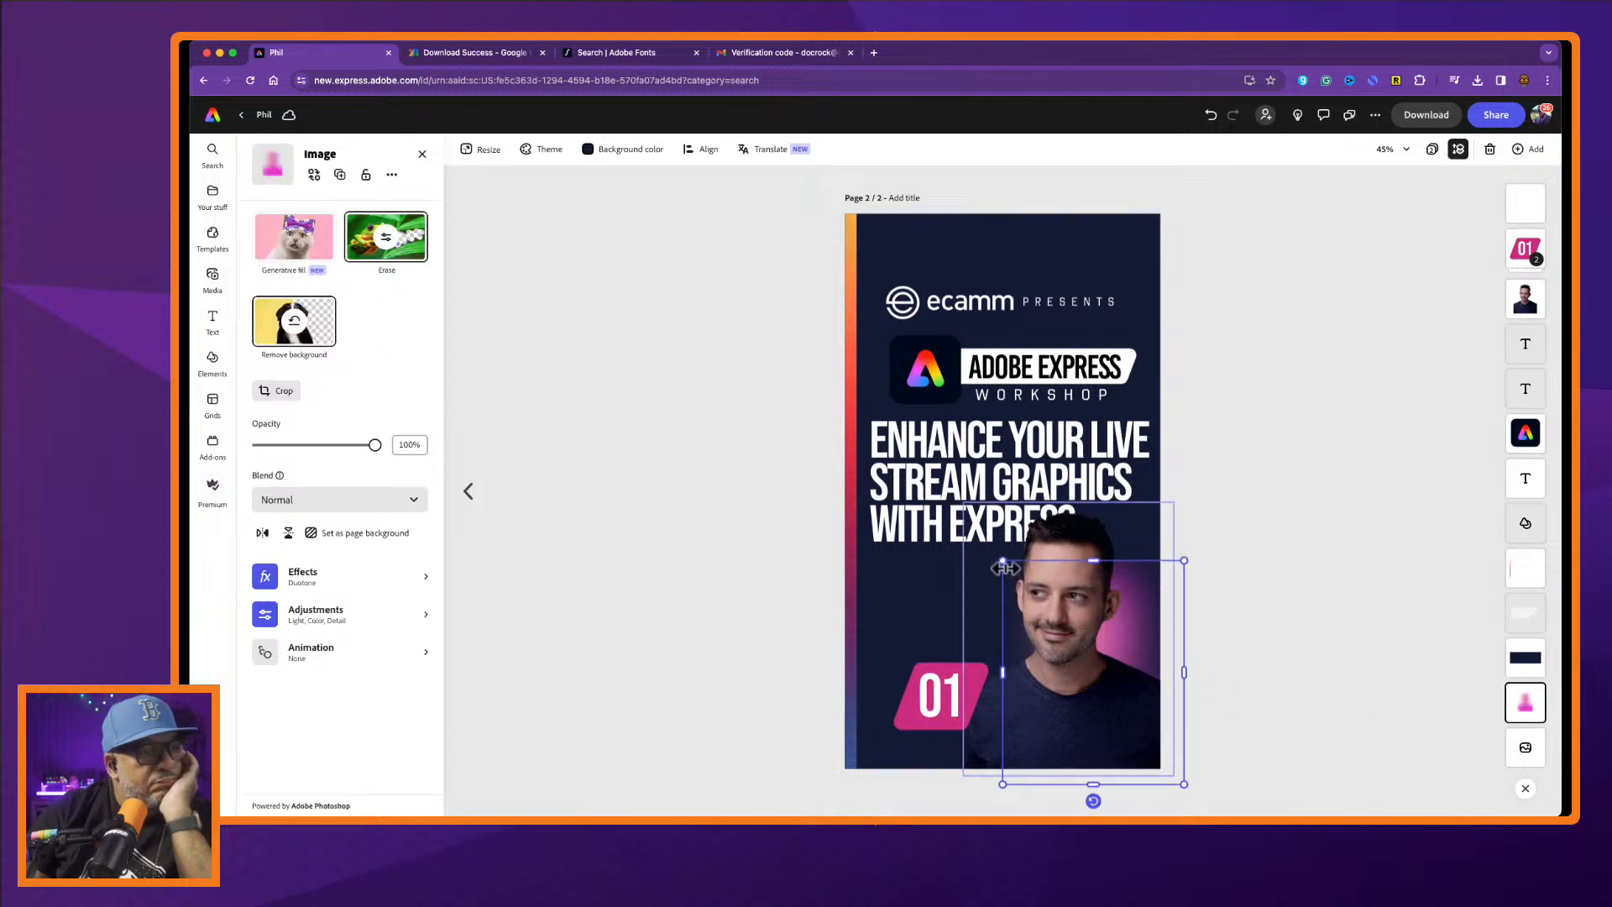
left_click_drag(940, 510, 930, 491)
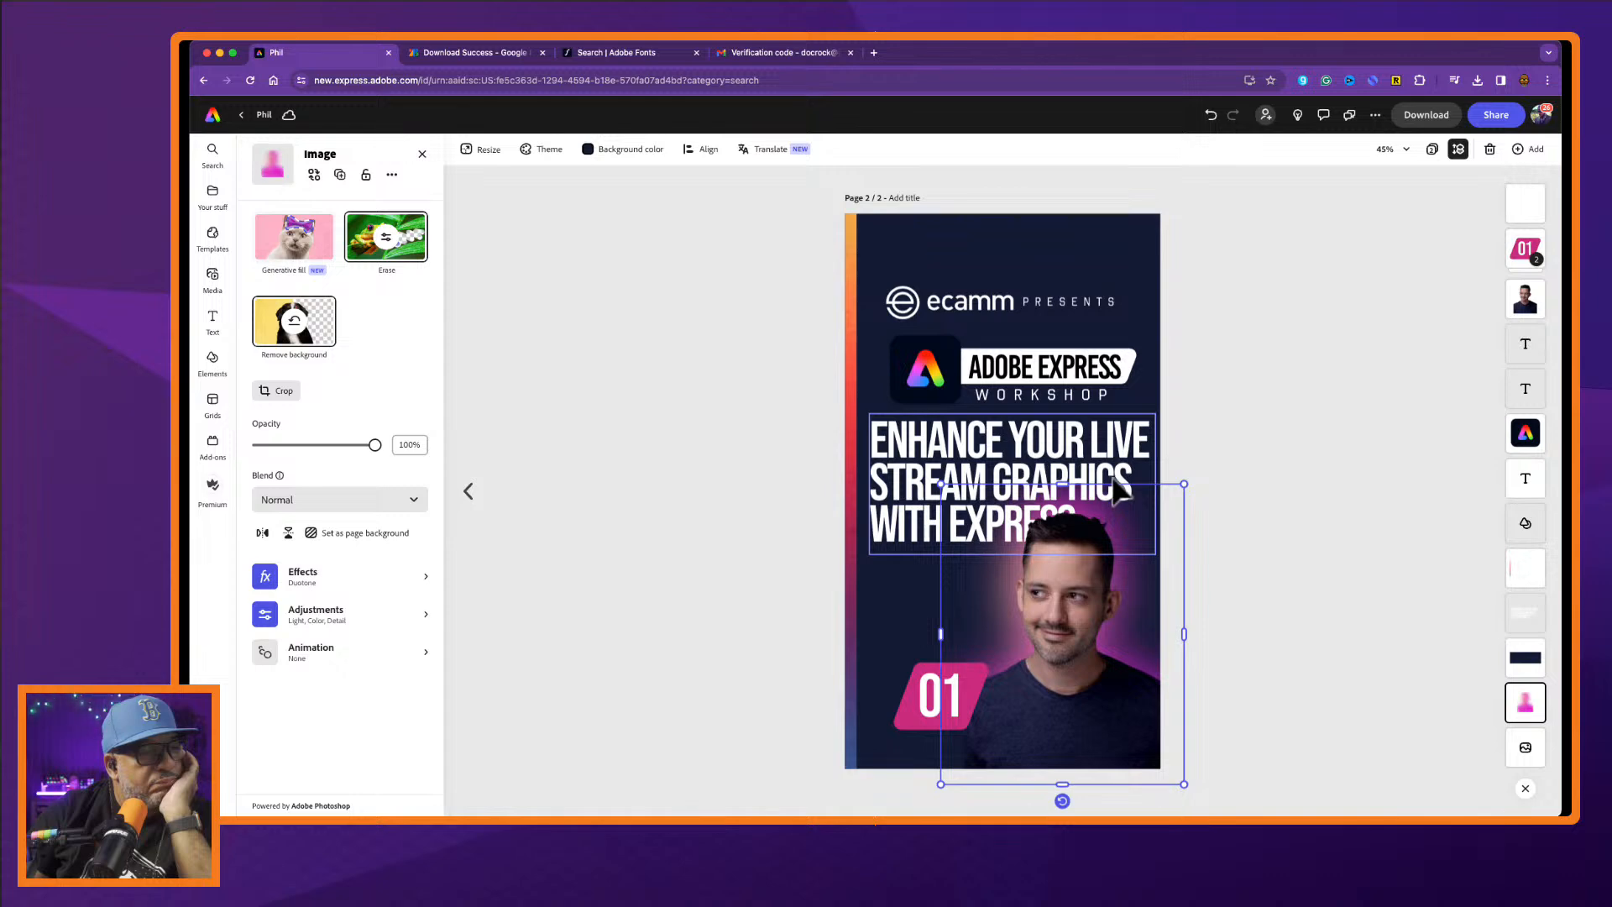
left_click_drag(1184, 483, 1190, 480)
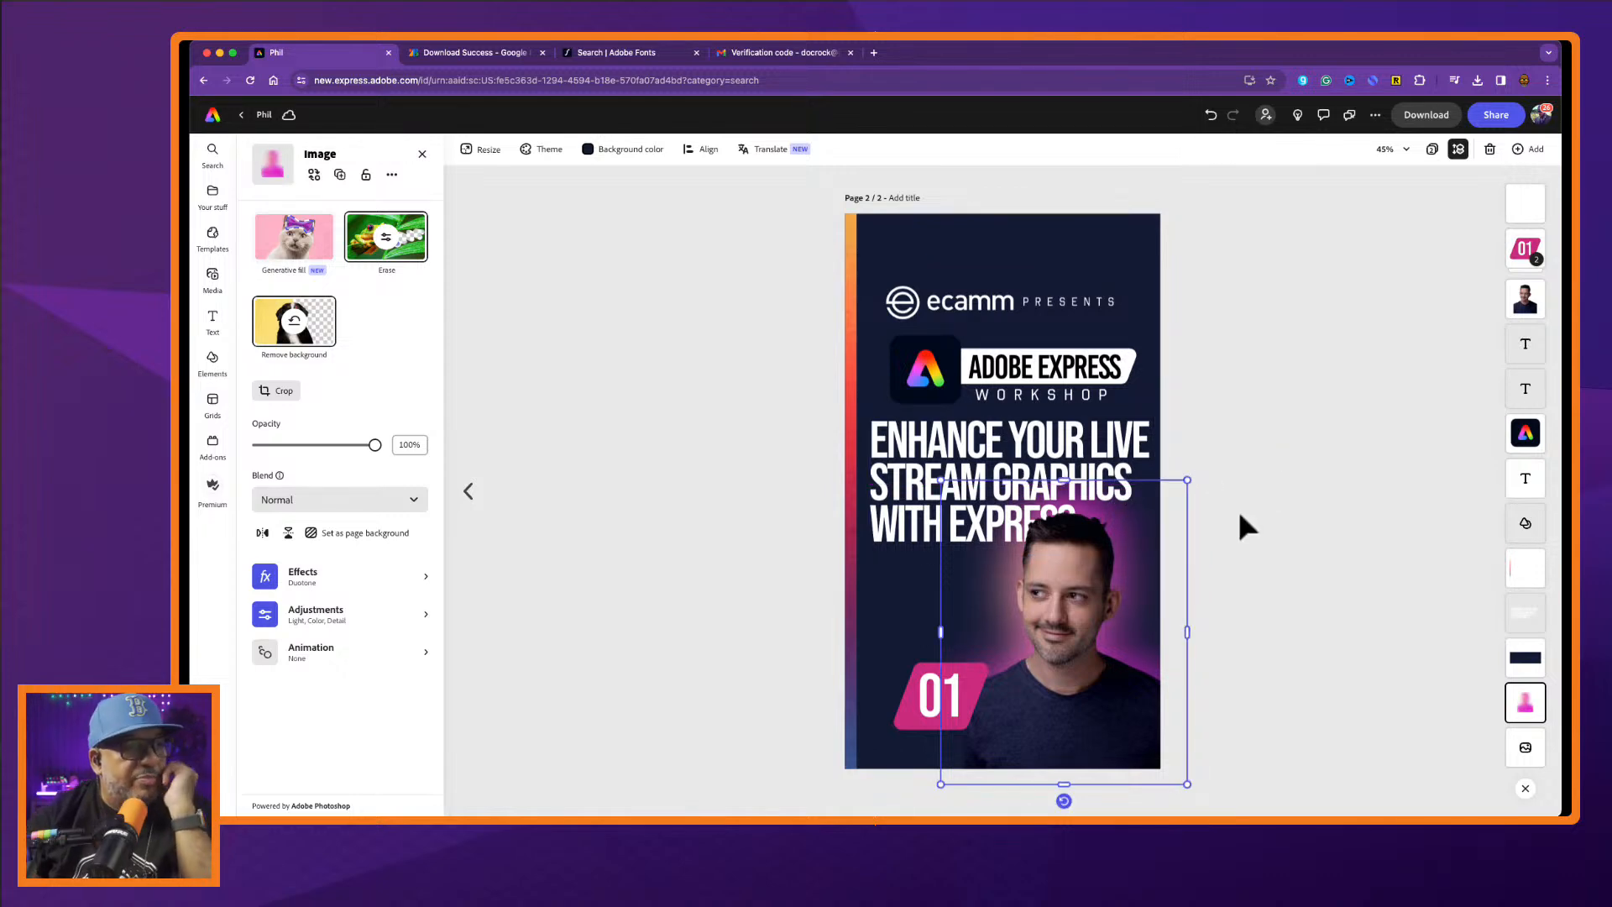
left_click(1271, 515)
Move the headline up slightly and group the Adobe Express logo, name, and white shape.
left_click_drag(948, 468, 940, 461)
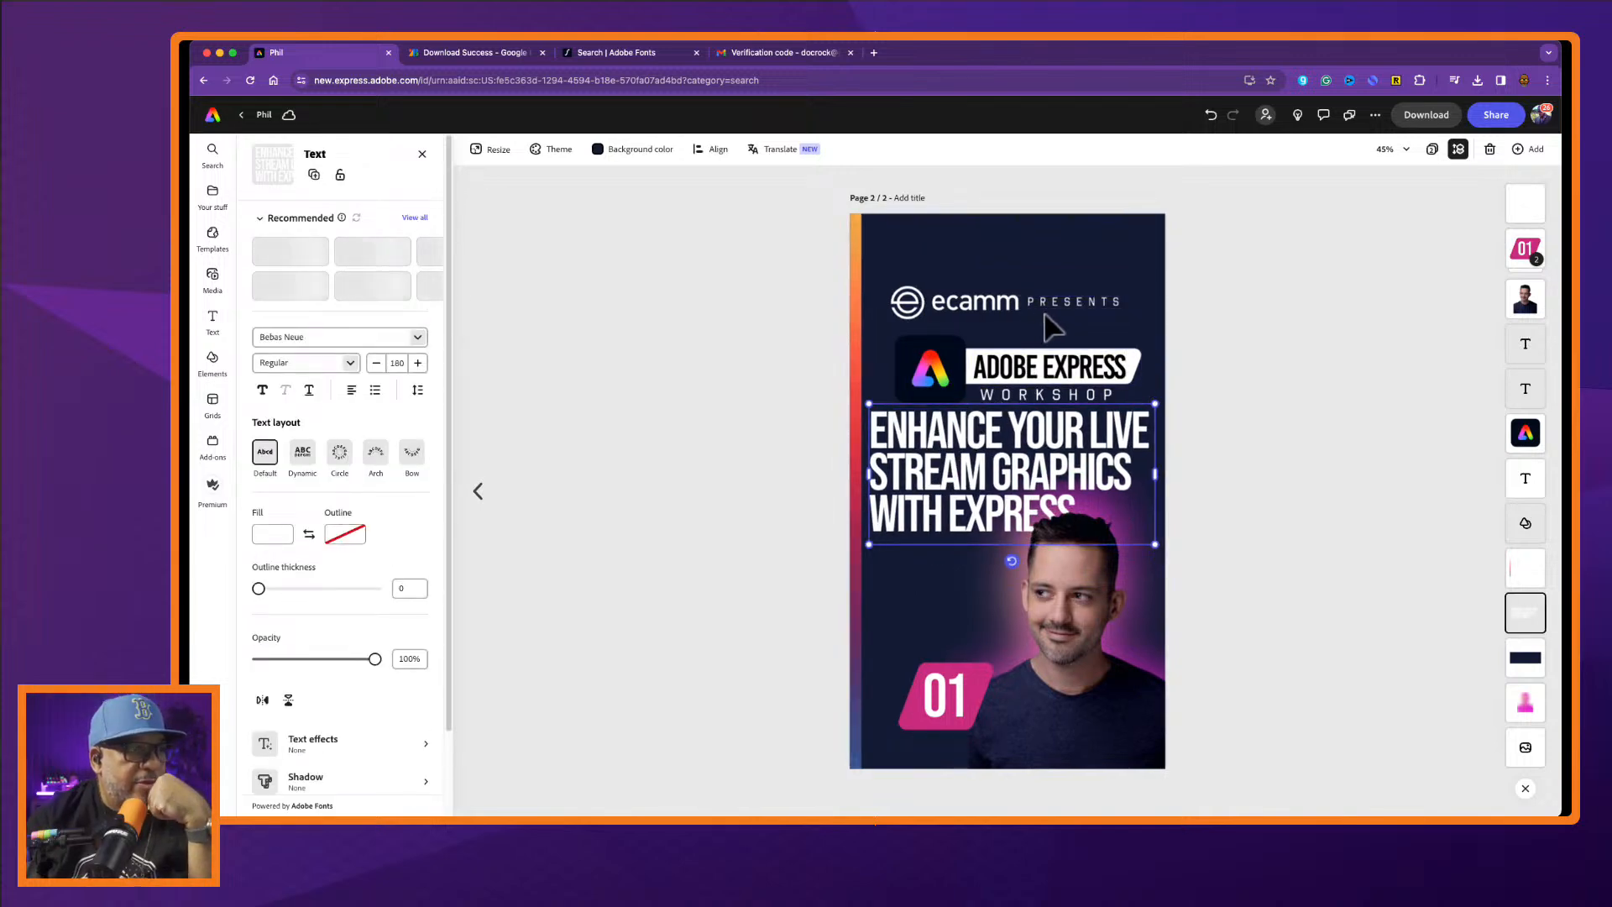
left_click_drag(903, 359, 1055, 378)
right_click(1053, 370)
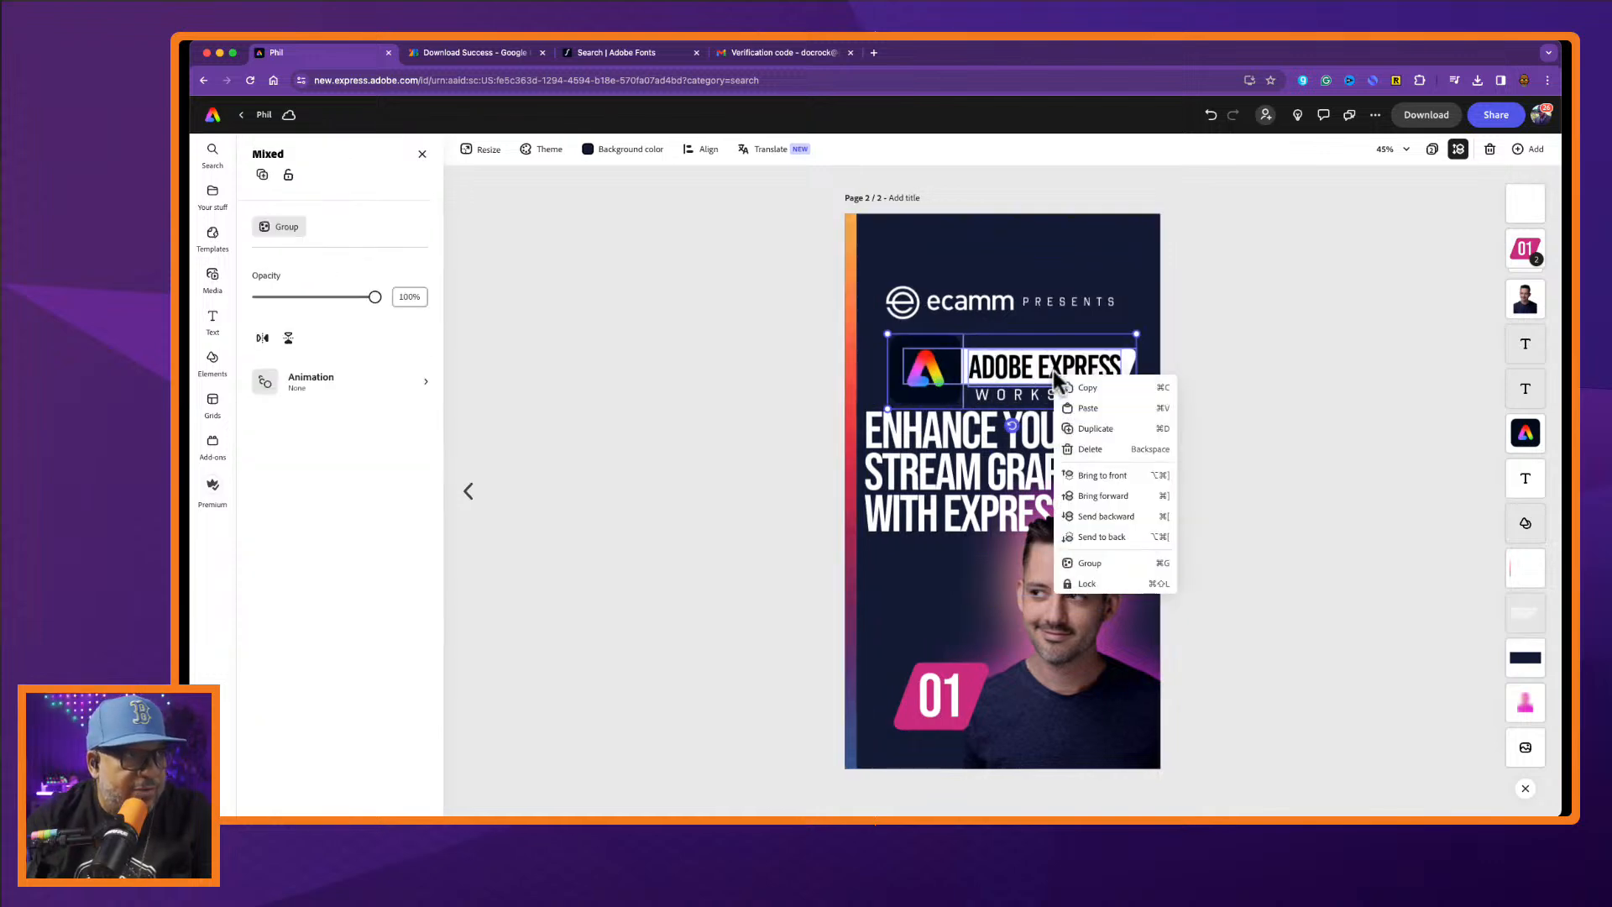
left_click(1105, 542)
Move the ecamm PRESENTS branding and the Adobe Express Workshop title higher, leaving a gap above the headline.
mouse_move(1033, 367)
left_mouse_down()
mouse_move(1028, 351)
mouse_move(1032, 382)
left_mouse_up()
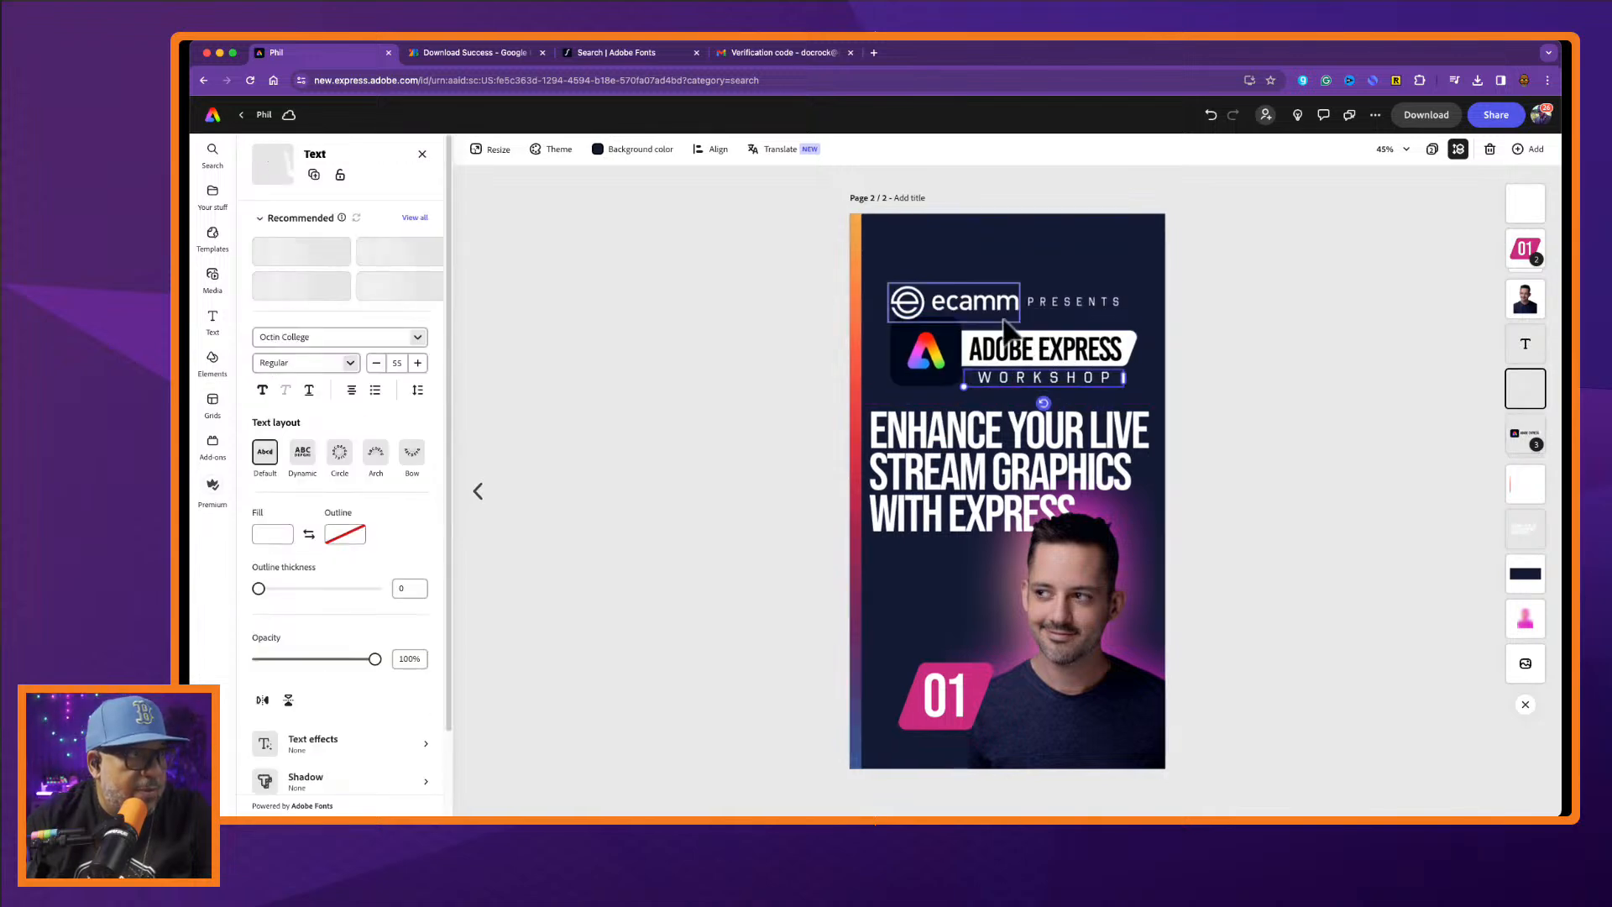
left_click_drag(993, 305, 1049, 262)
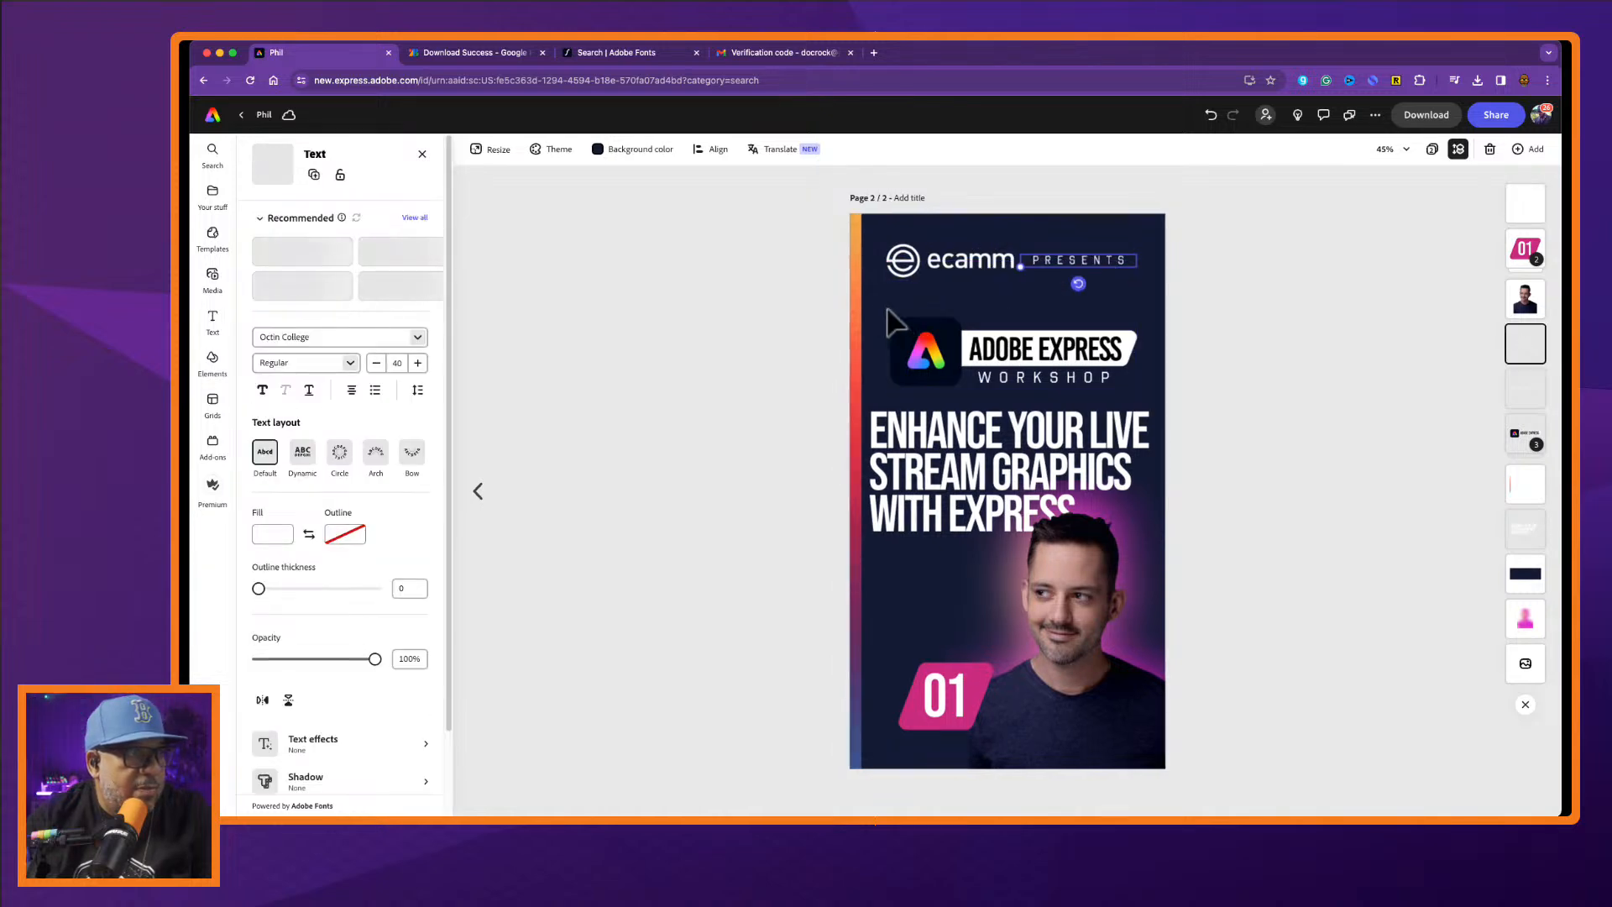
left_click_drag(879, 304, 1125, 391)
left_click_drag(1042, 353, 1036, 324)
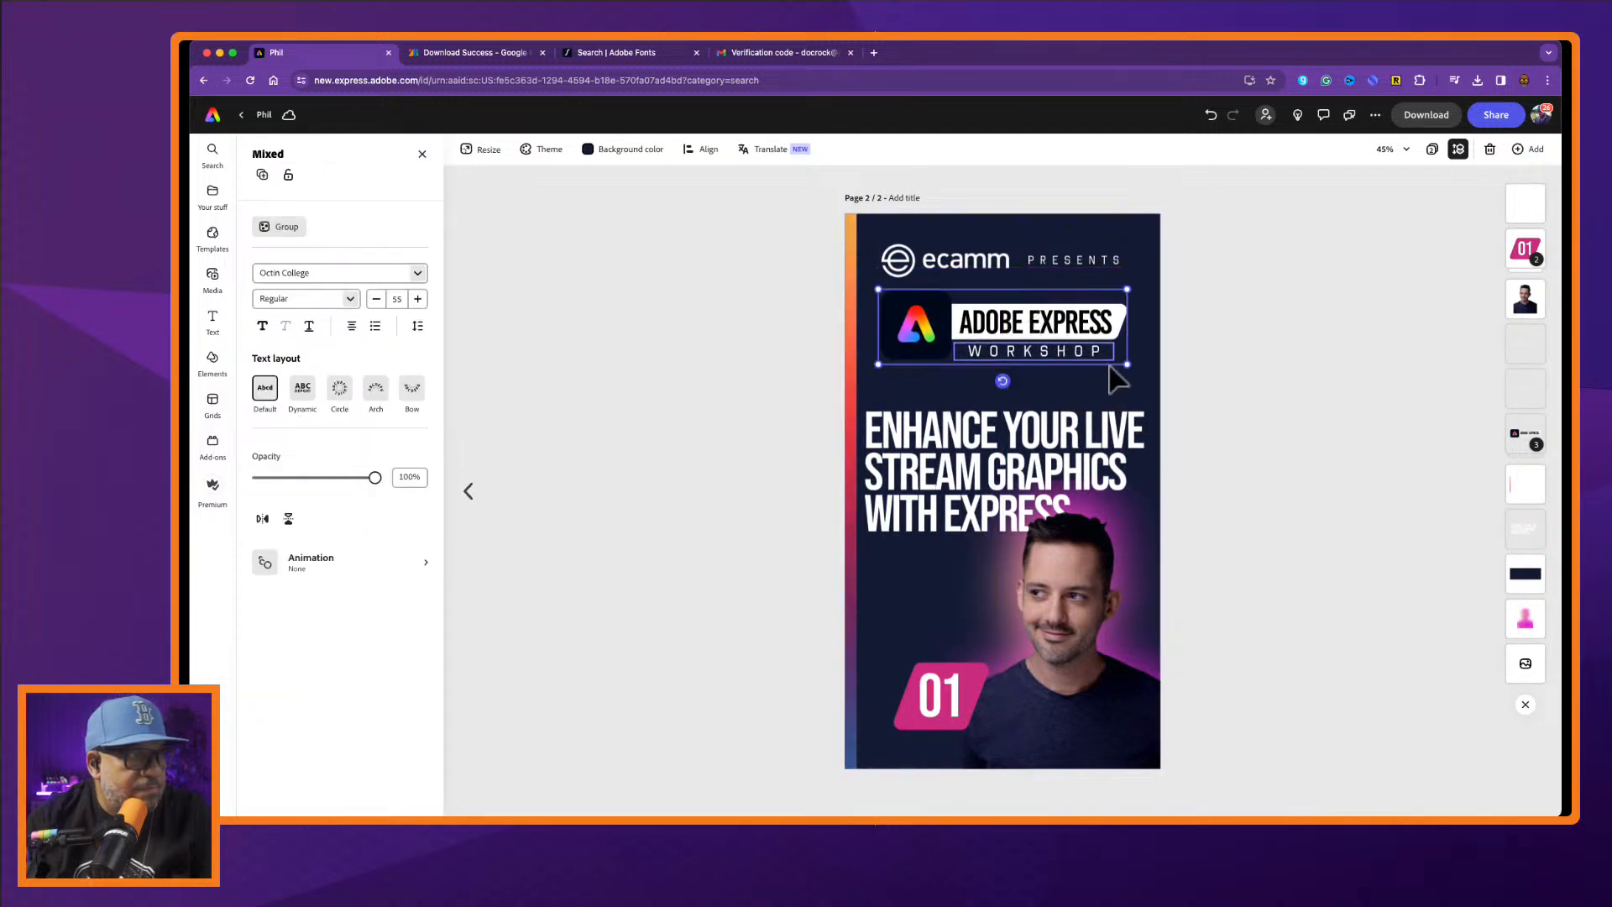
Enlarge the Adobe Express Workshop title to nearly fill the page width beside the gradient strip, and nudge it slightly upward.
left_click_drag(1128, 367, 1151, 382)
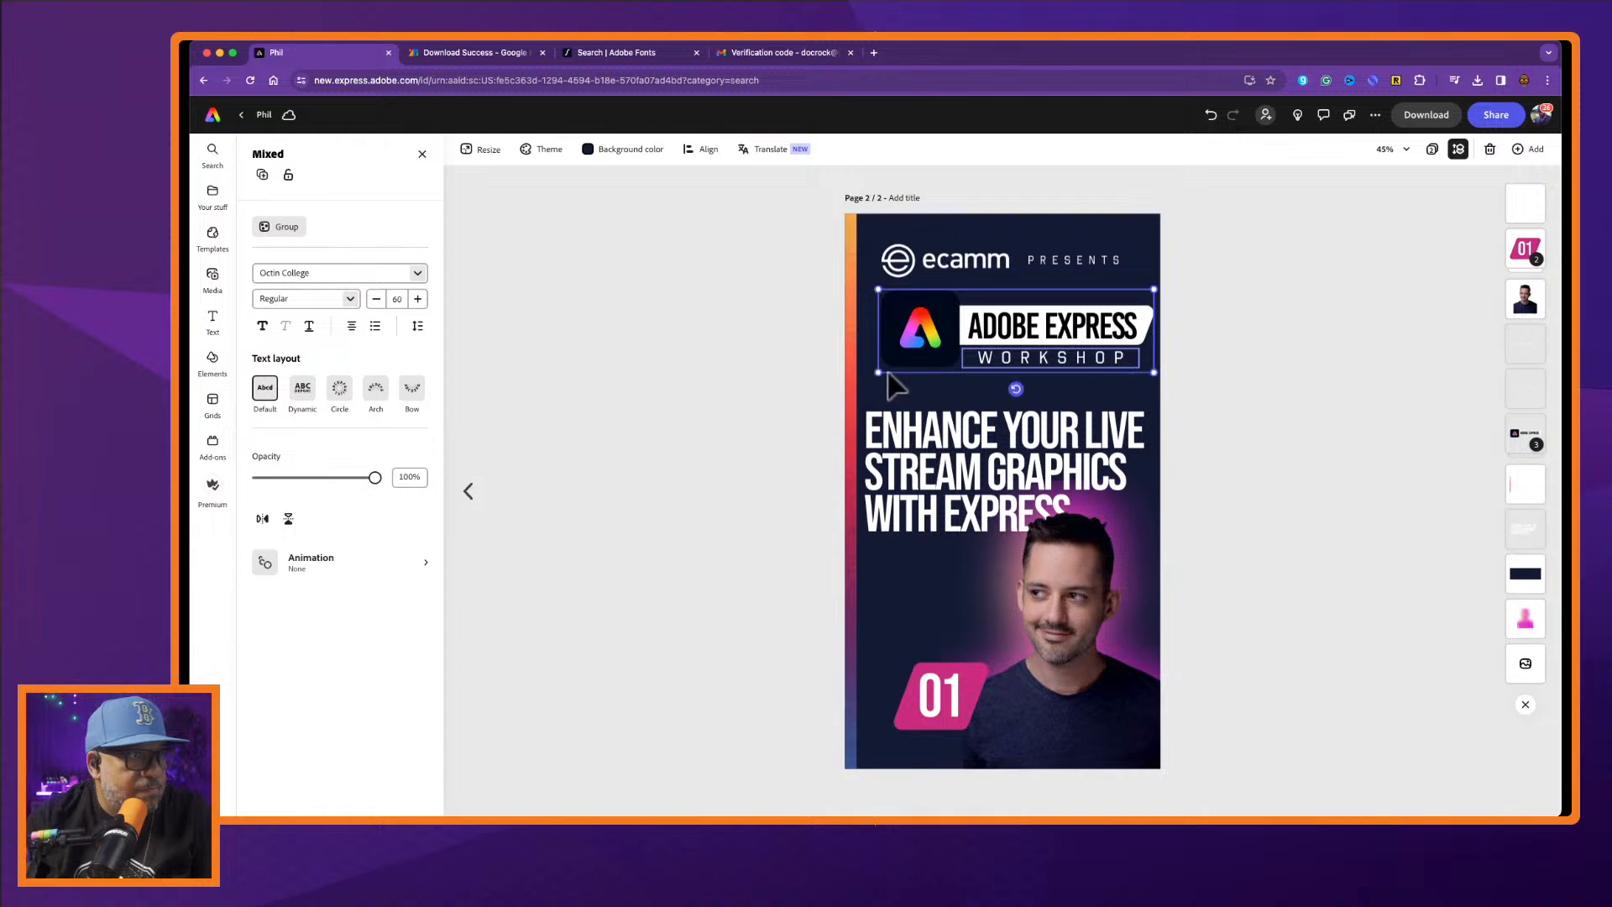
left_click_drag(875, 372, 864, 377)
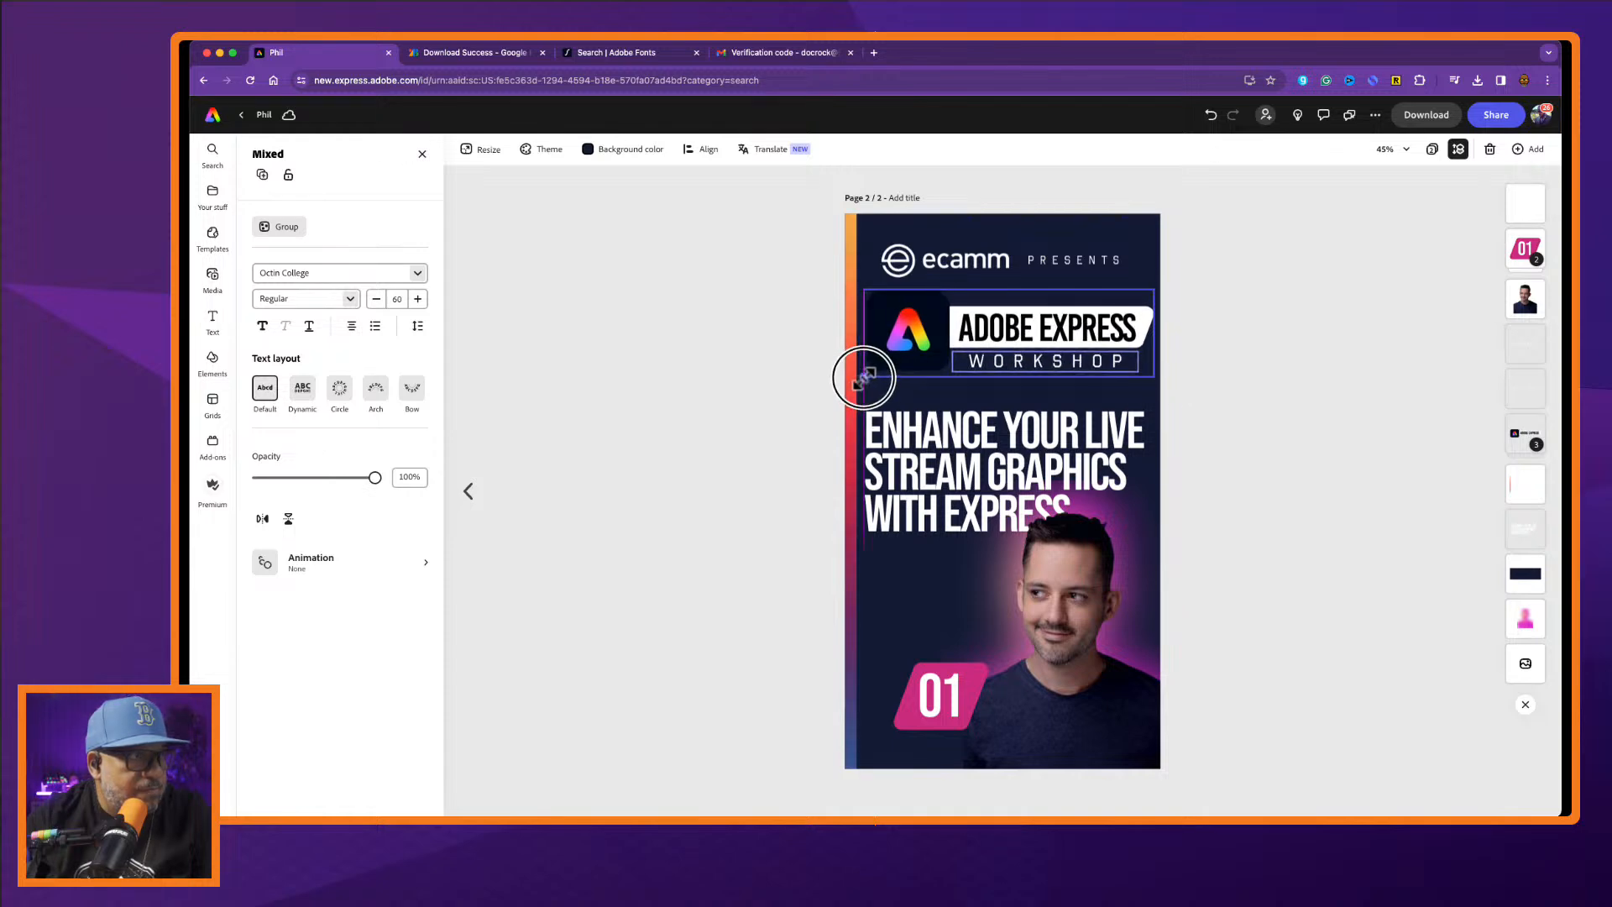
left_click_drag(1039, 336, 1035, 331)
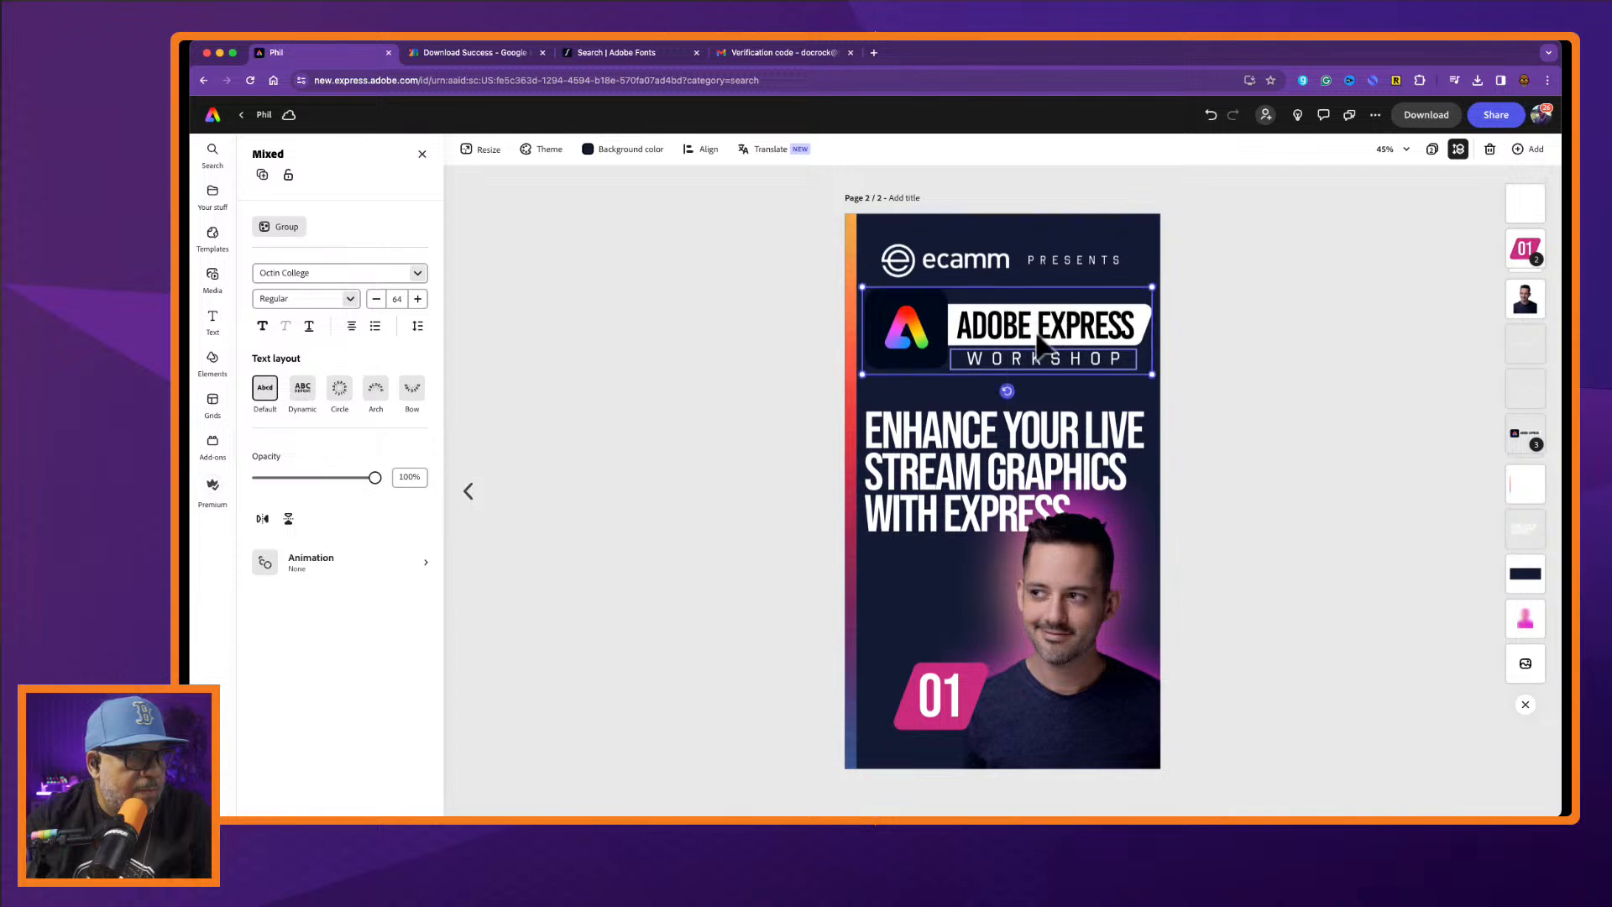
Move the "Enhance your live stream graphics with Express" headline up, closer beneath the Workshop title.
left_click_drag(982, 433, 978, 410)
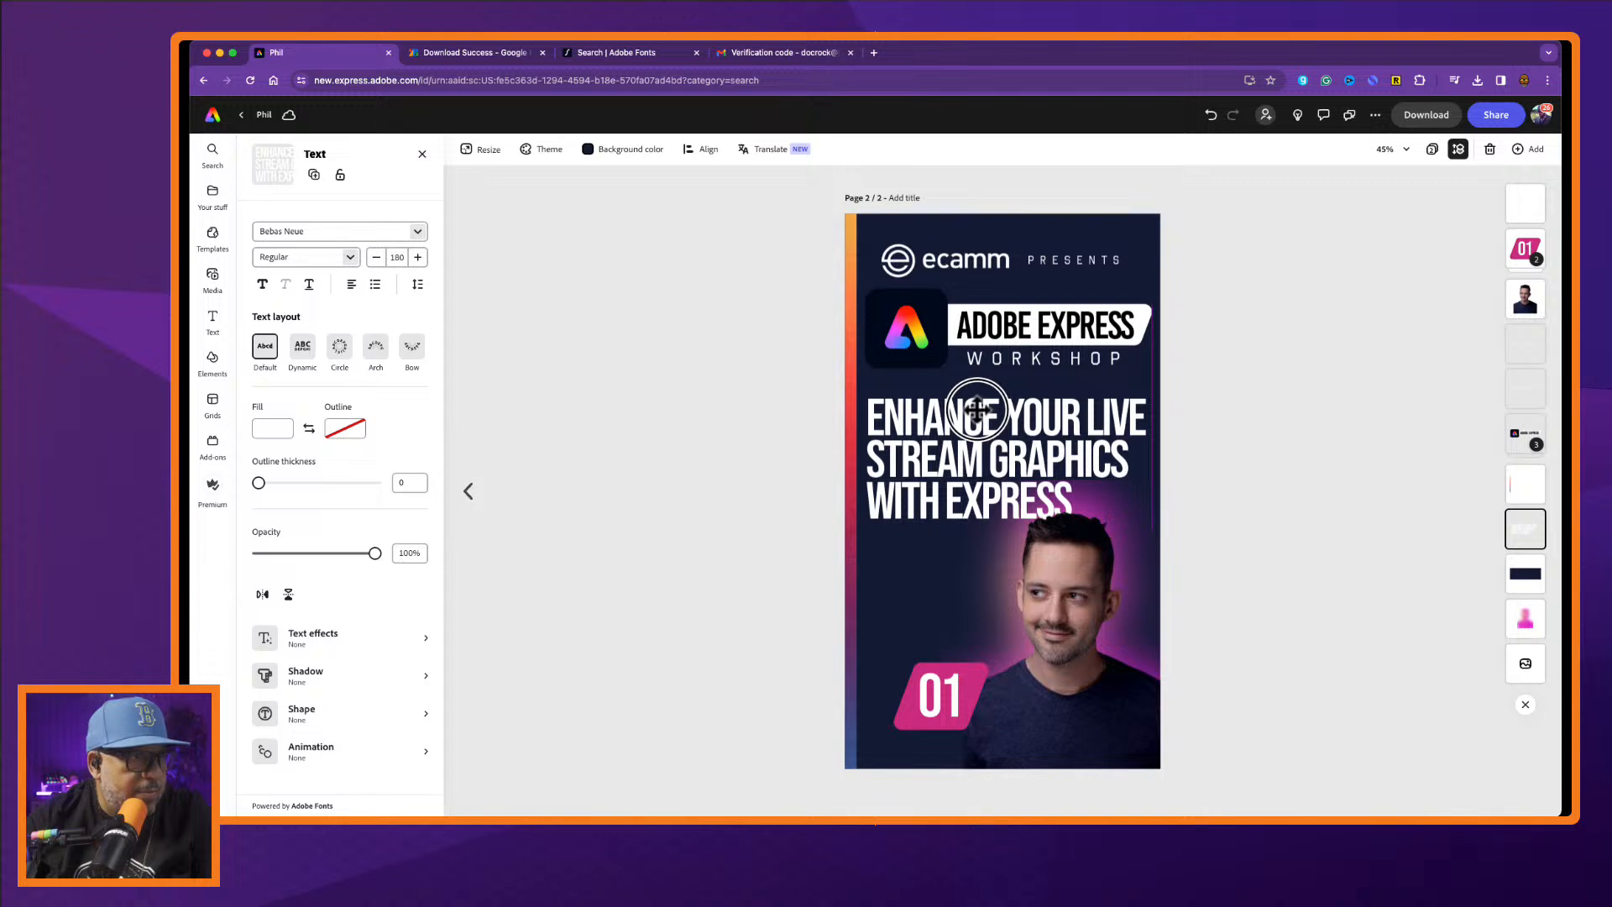
left_click_drag(978, 410, 977, 410)
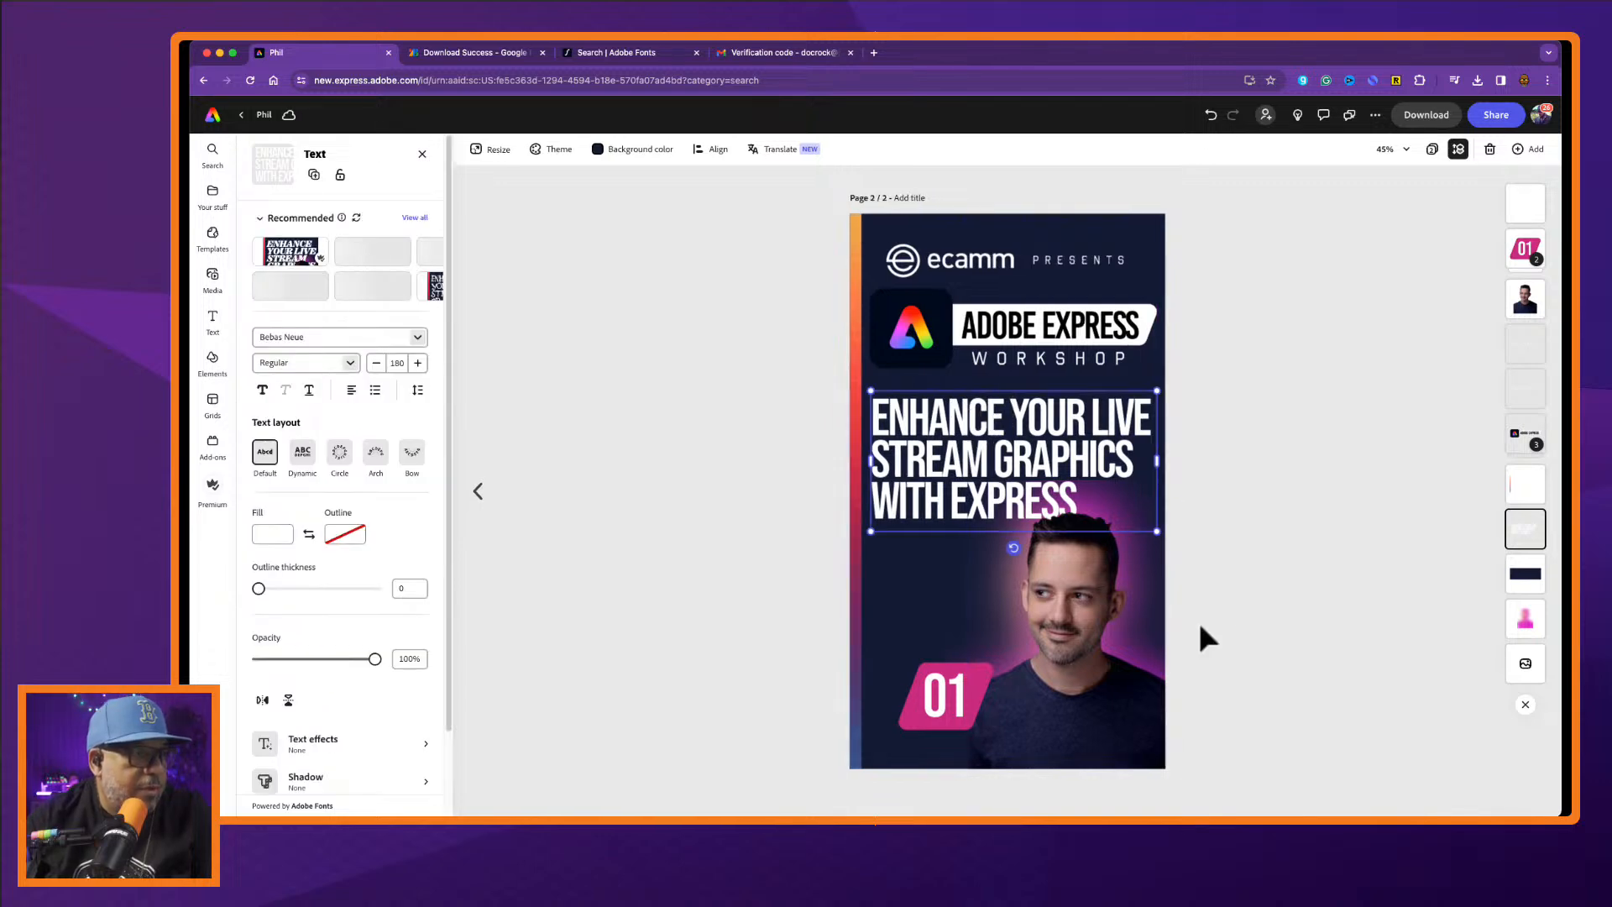
left_click(1289, 591)
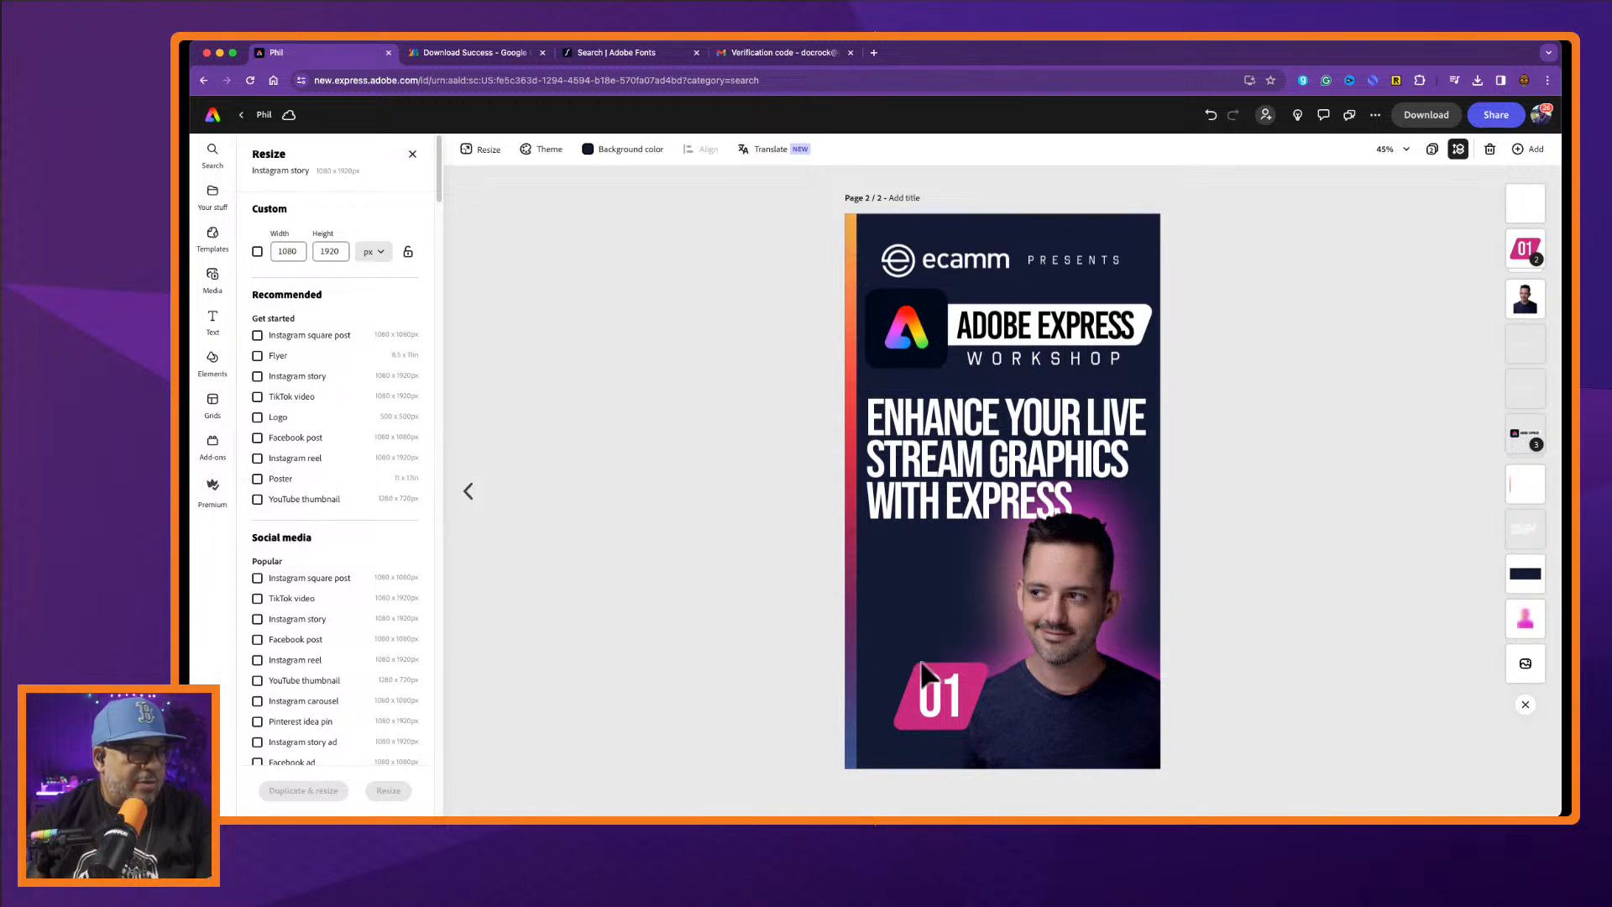
left_click(936, 700)
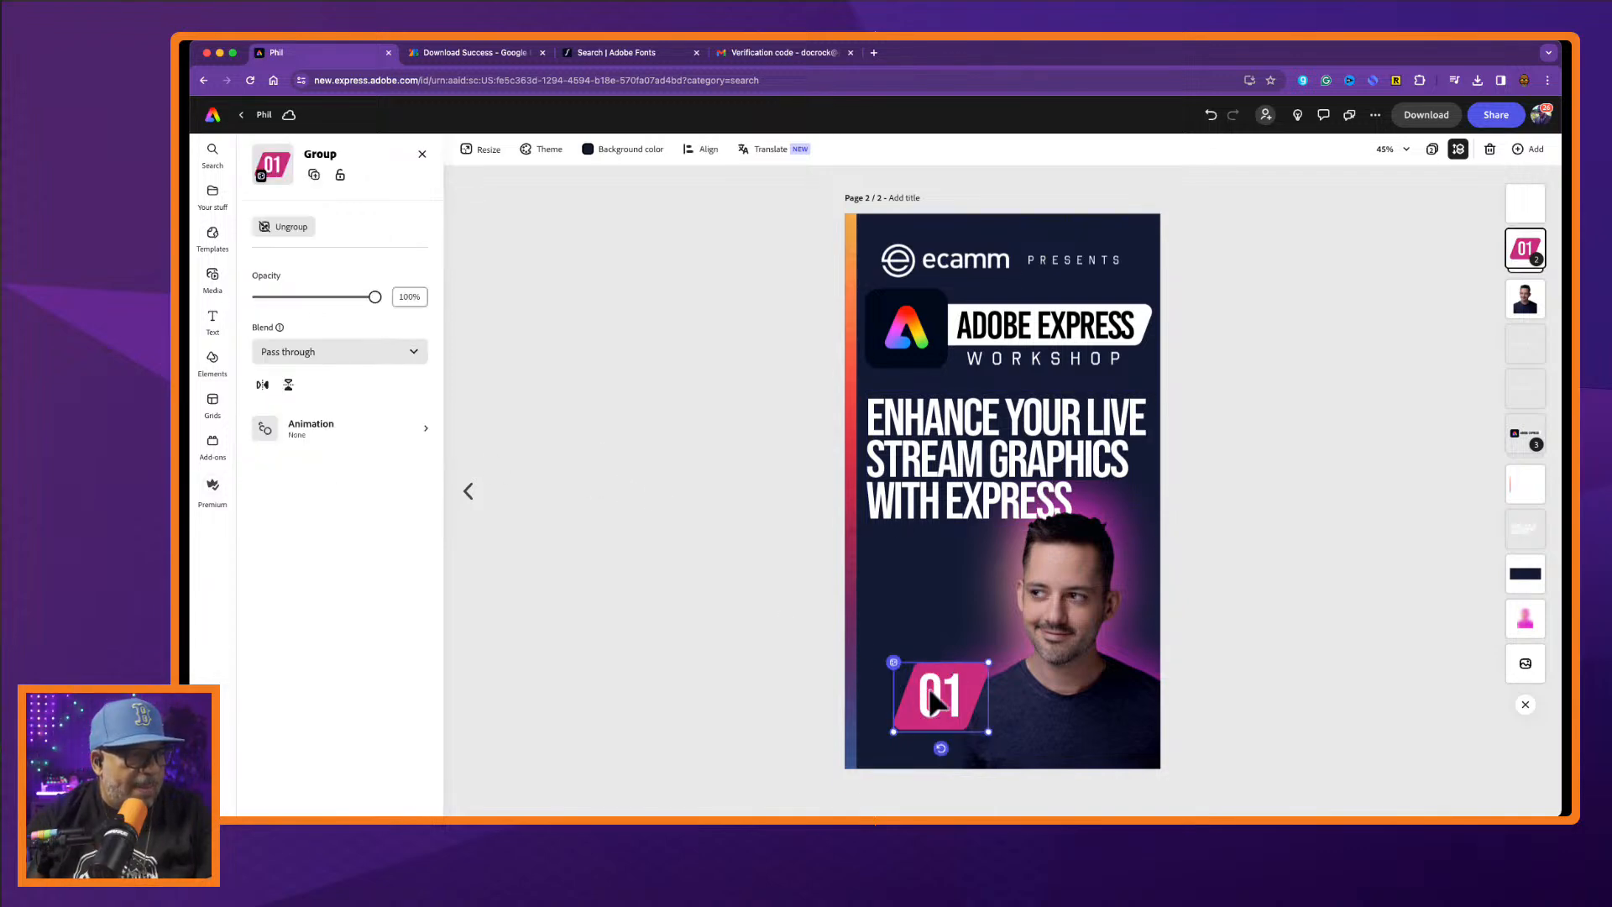
left_click(541, 284)
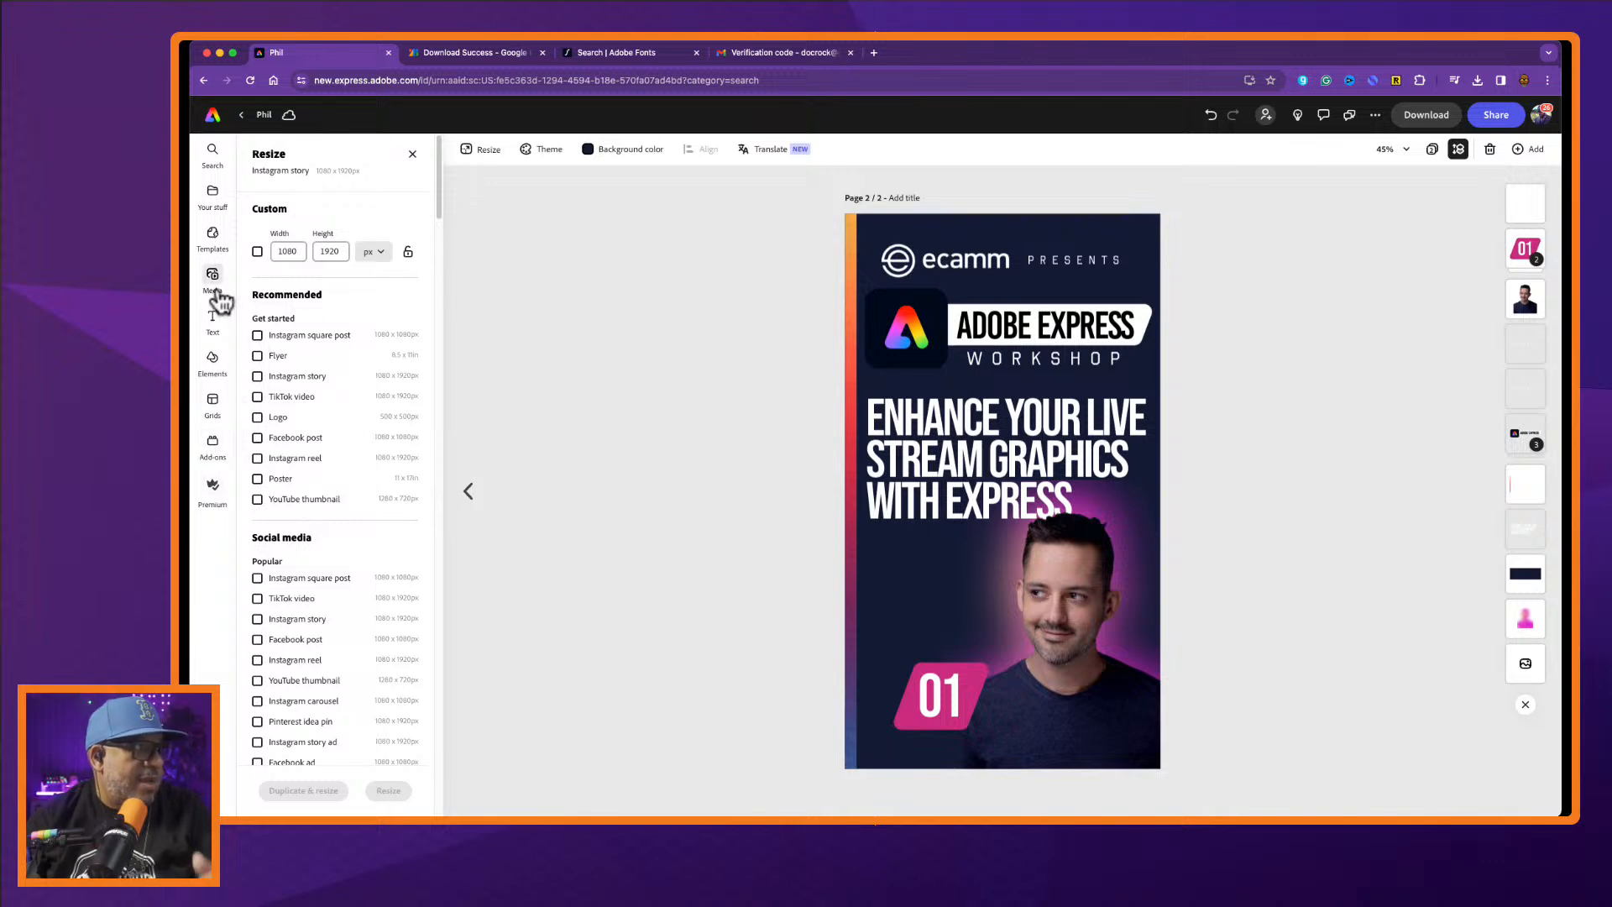
left_click(213, 362)
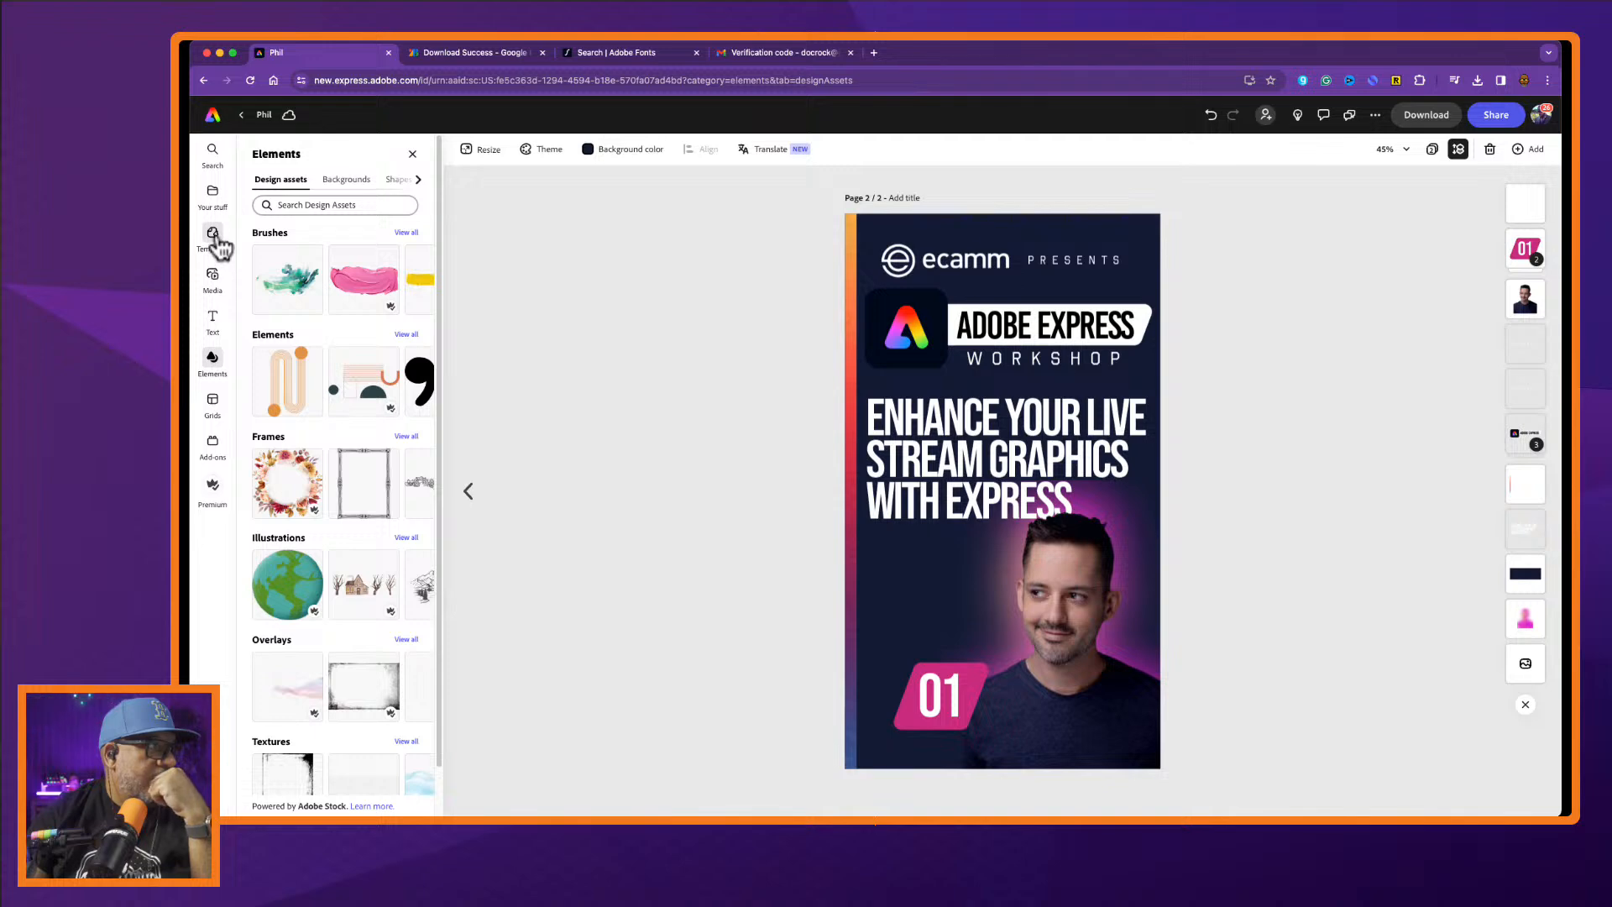
Apply a Grow entrance animation to the "Enhance your live stream graphics with Express" headline.
left_click(1003, 453)
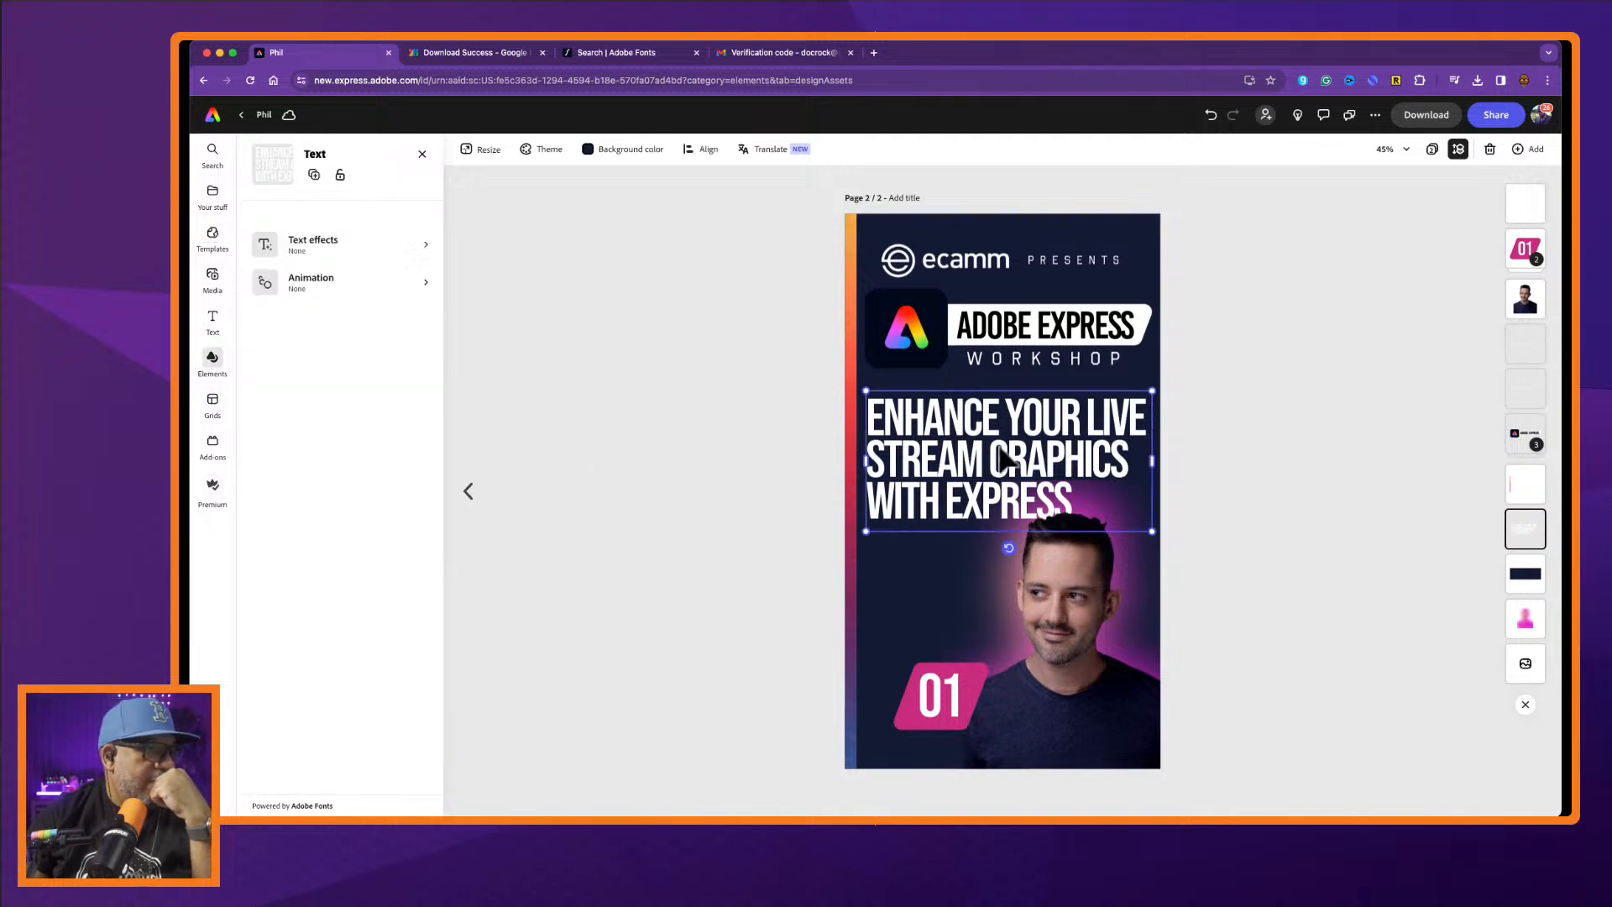
scroll(430, 544, "down", 2)
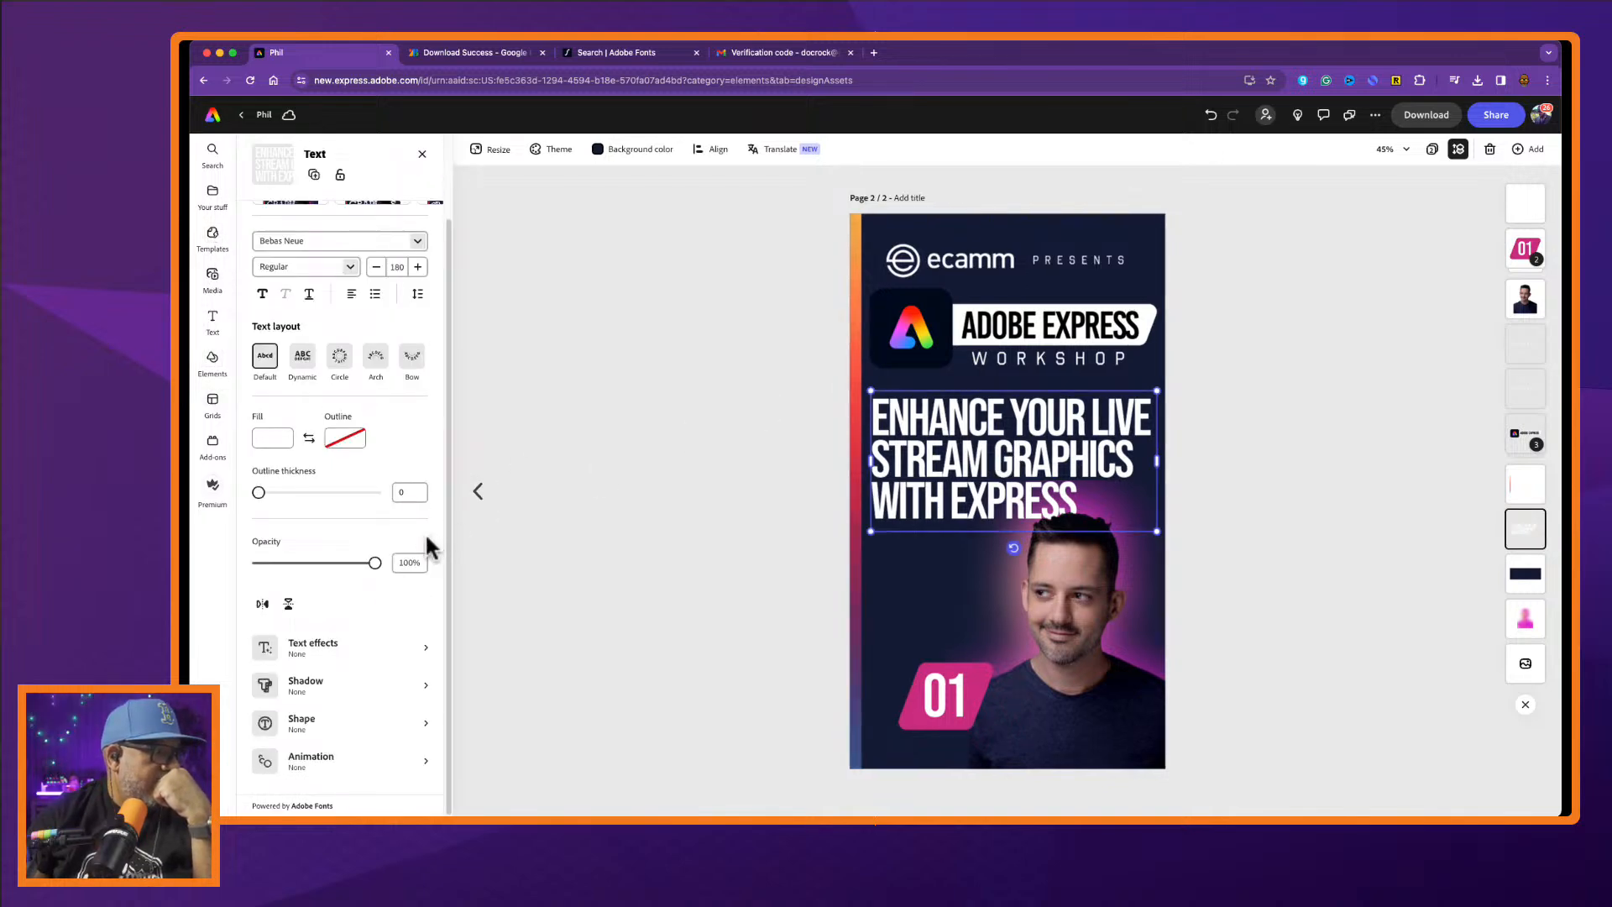
left_click(352, 761)
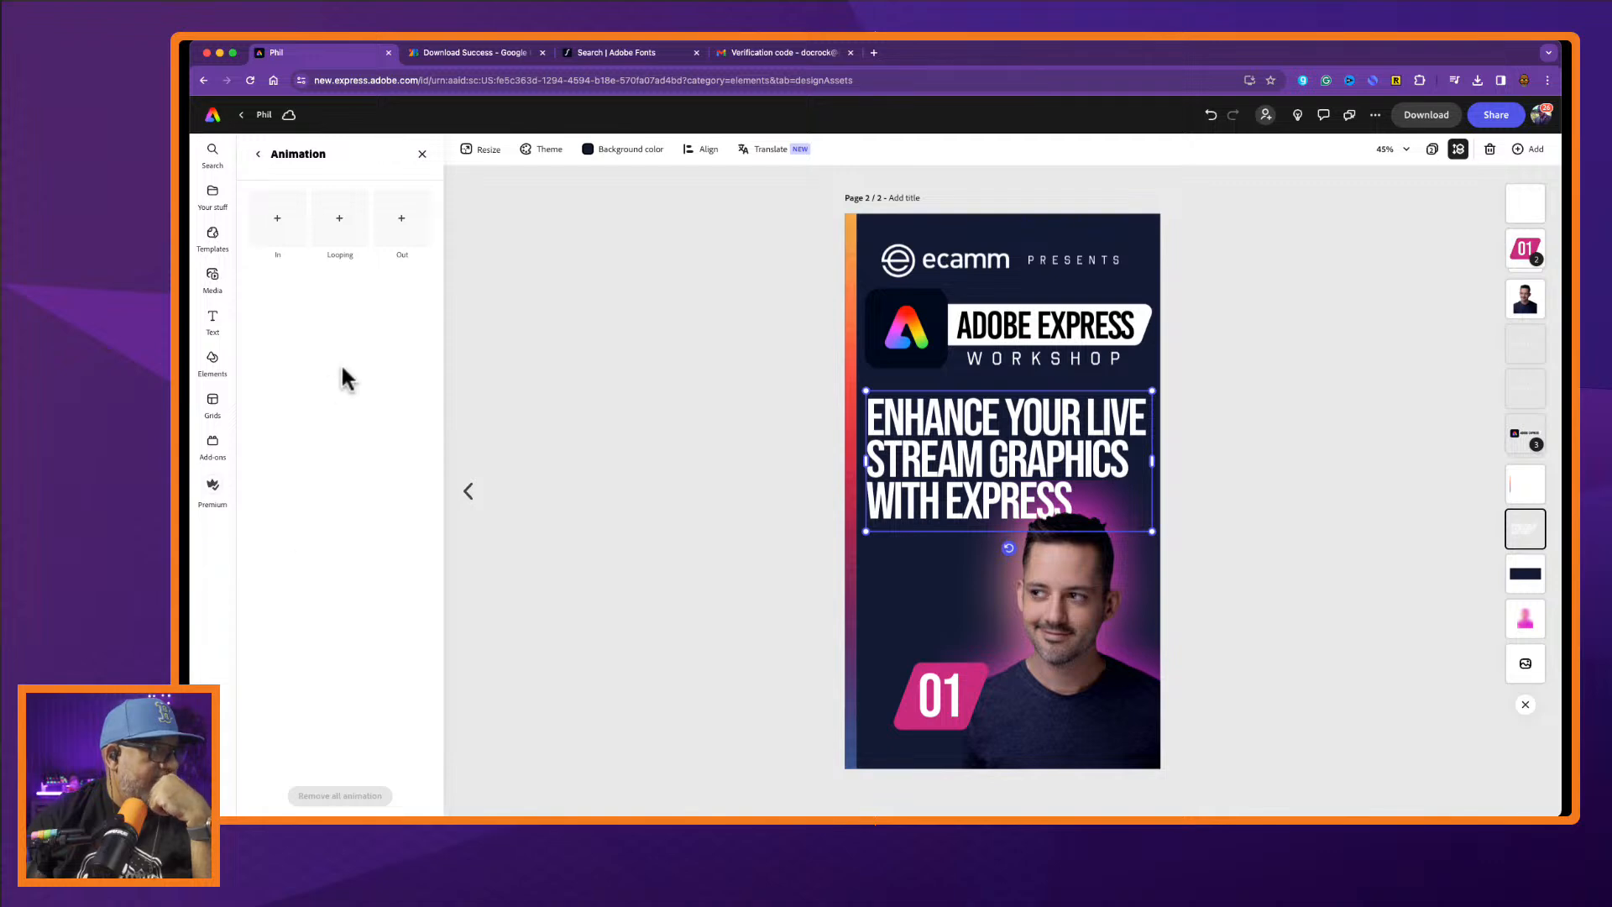
left_click(265, 225)
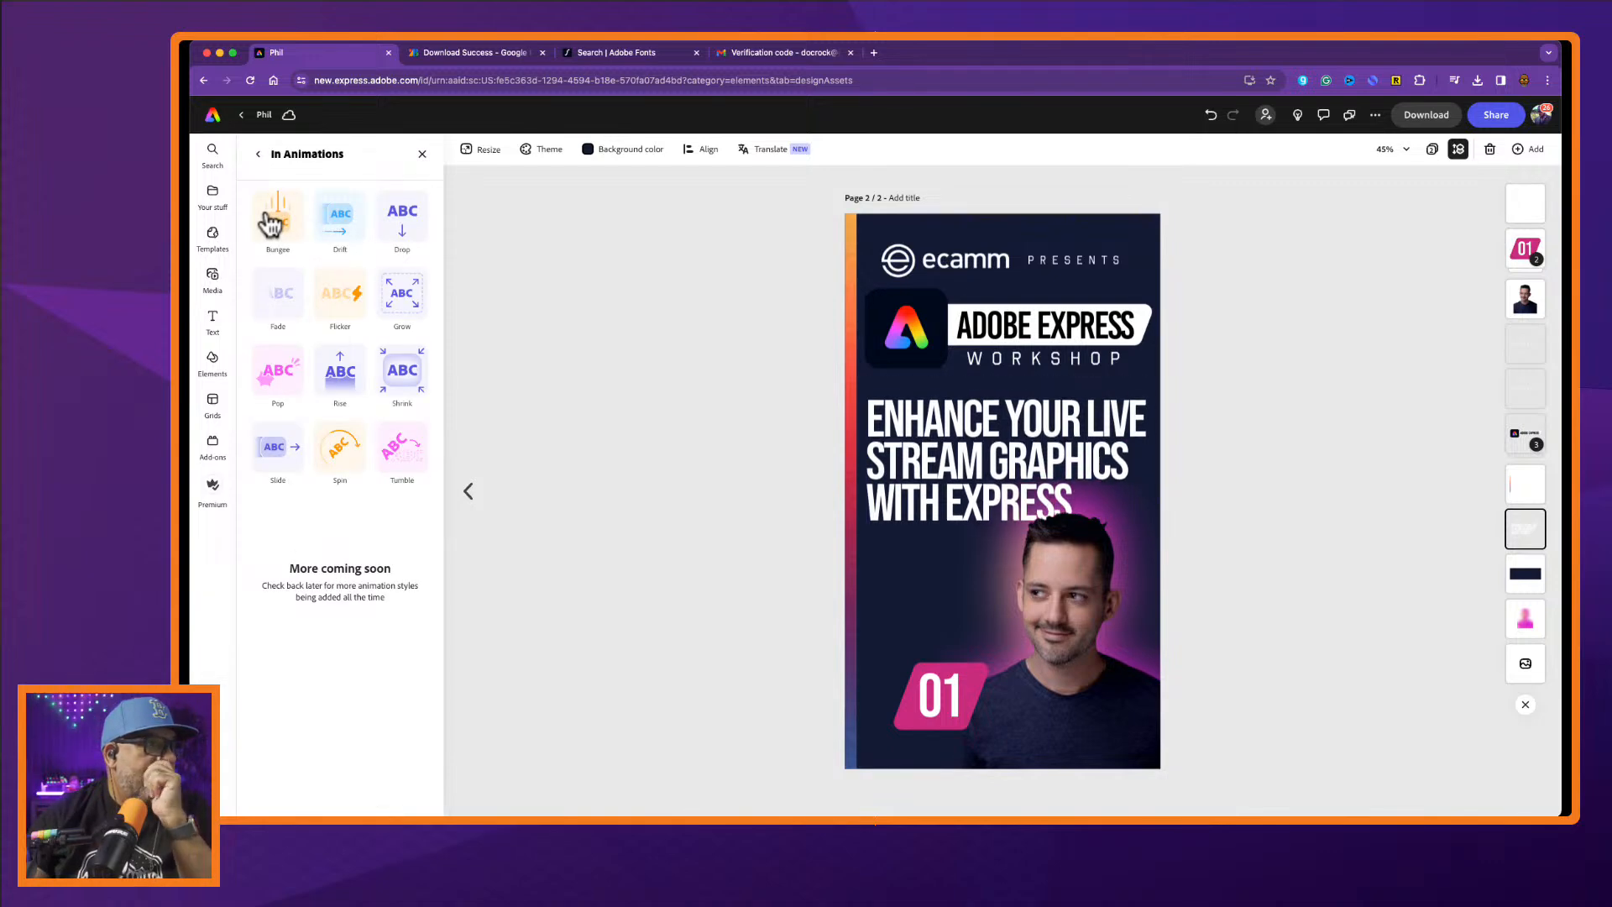
left_click(394, 302)
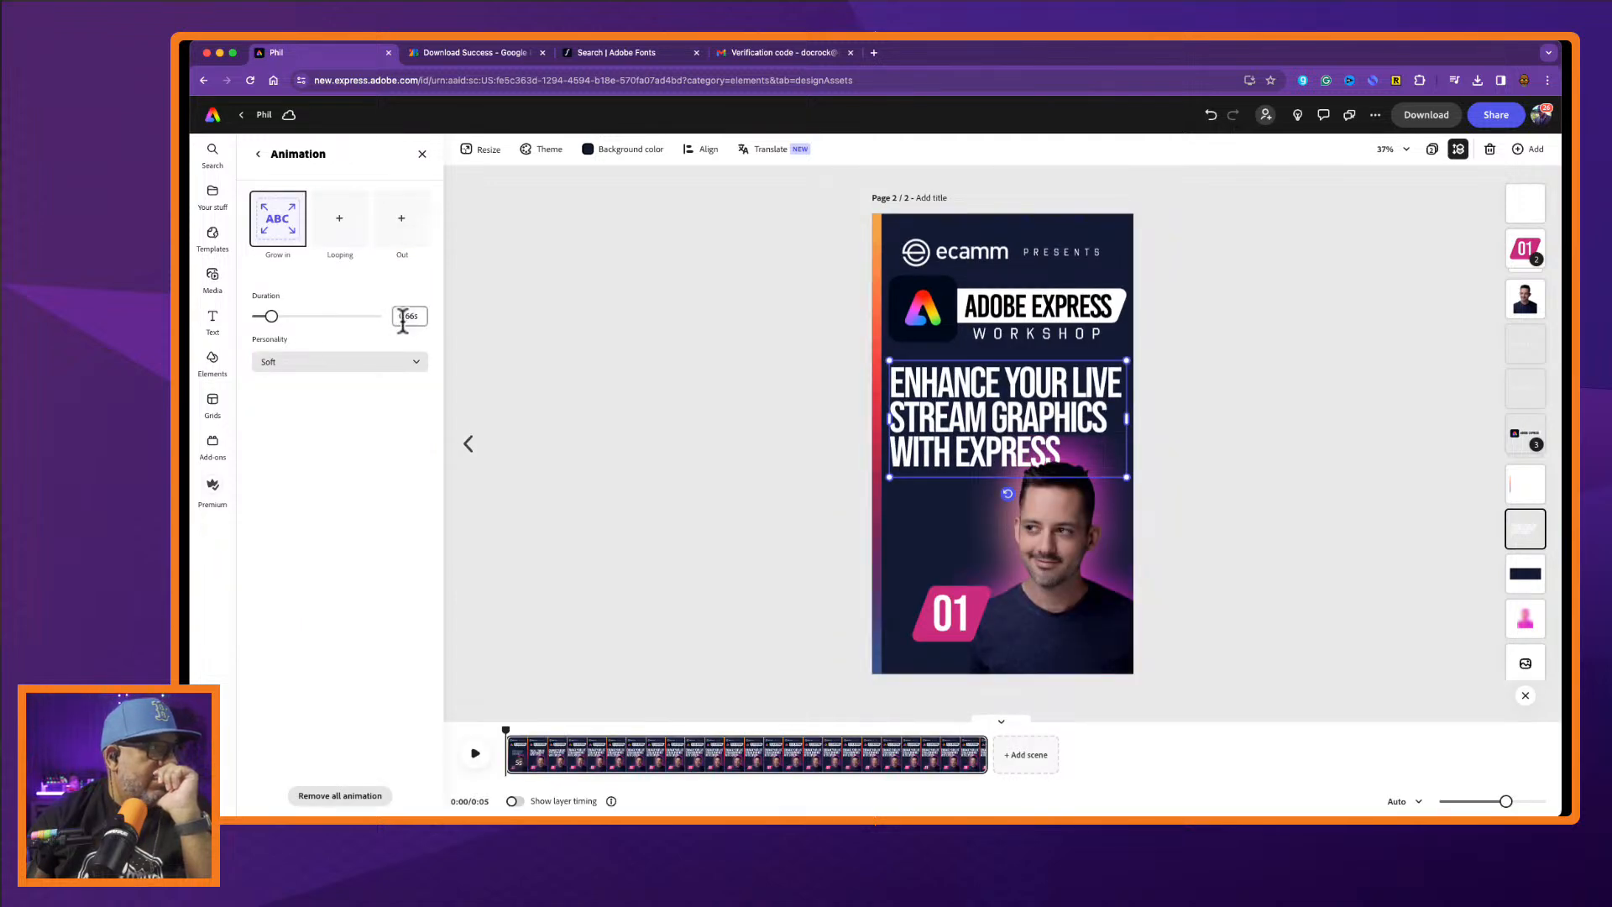
Apply a Fade entrance animation to the Adobe Express logo and name group, with a duration of 1.91 s.
left_click(1020, 319)
left_click(361, 434)
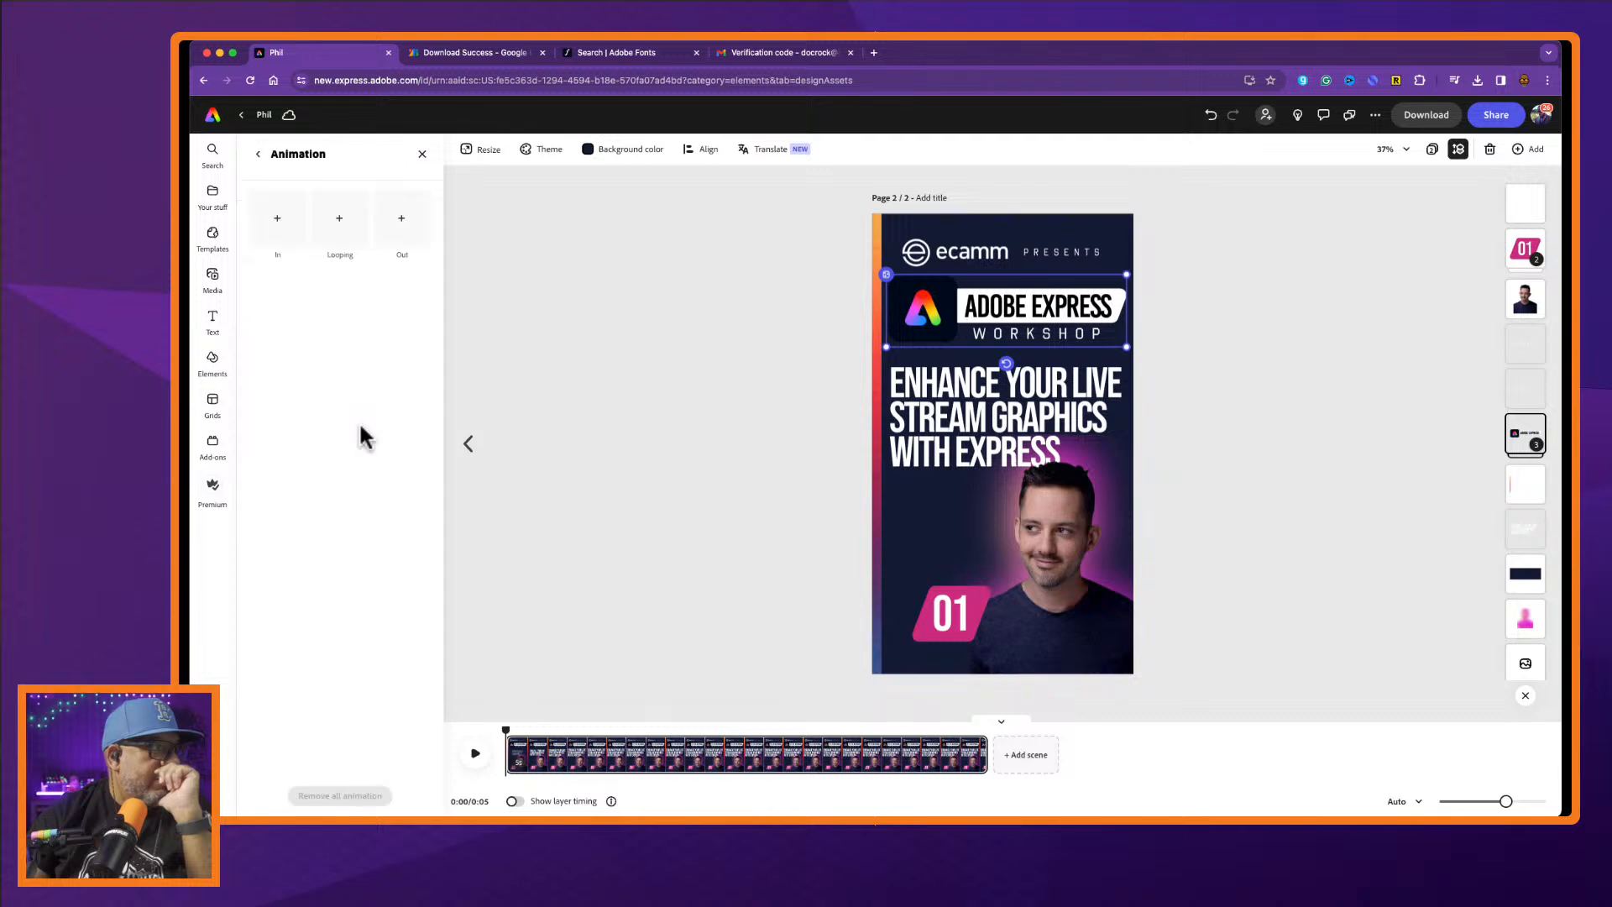
left_click(284, 223)
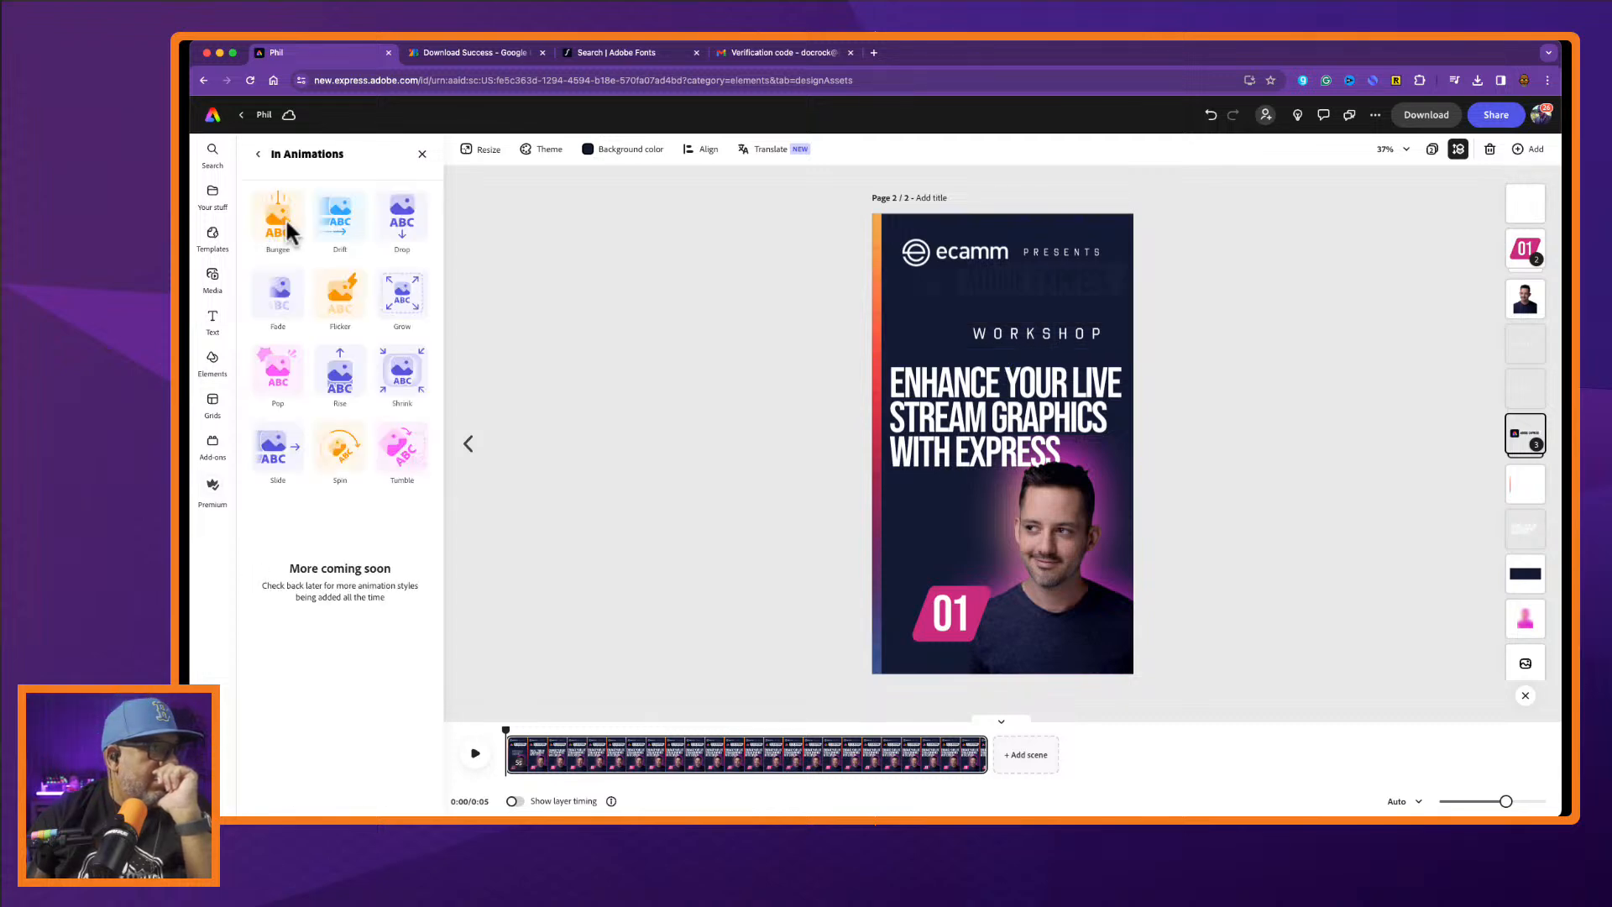
left_click(278, 290)
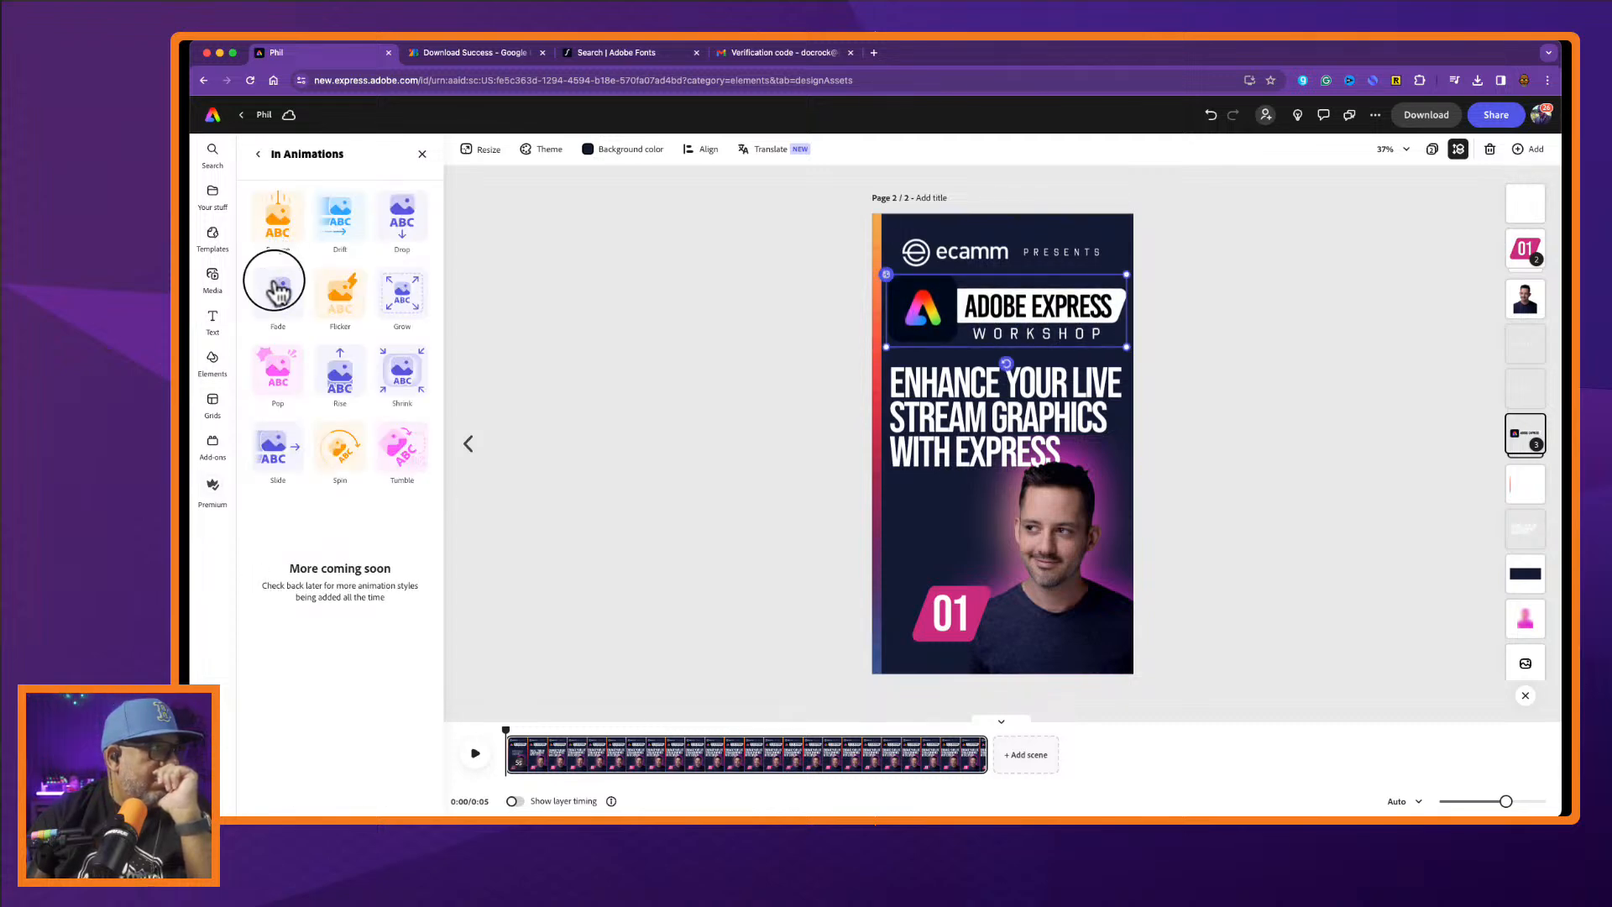
left_click_drag(283, 317, 311, 319)
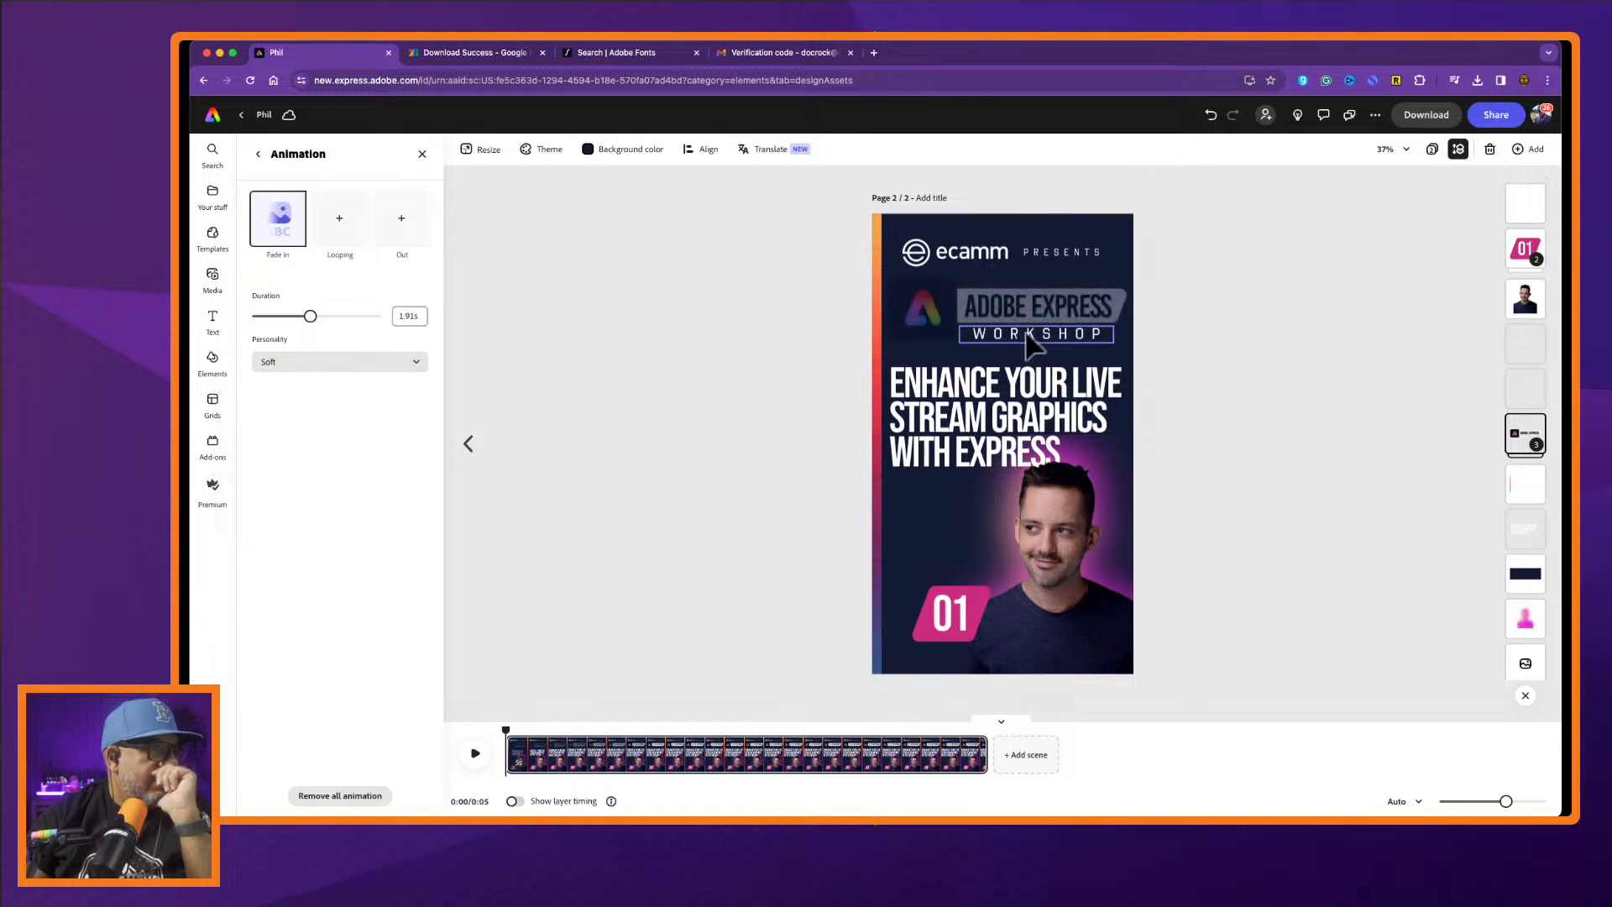
Apply a Slide entrance animation to the WORKSHOP text and set its direction to left.
left_click(1110, 337)
scroll(346, 706, "down", 2)
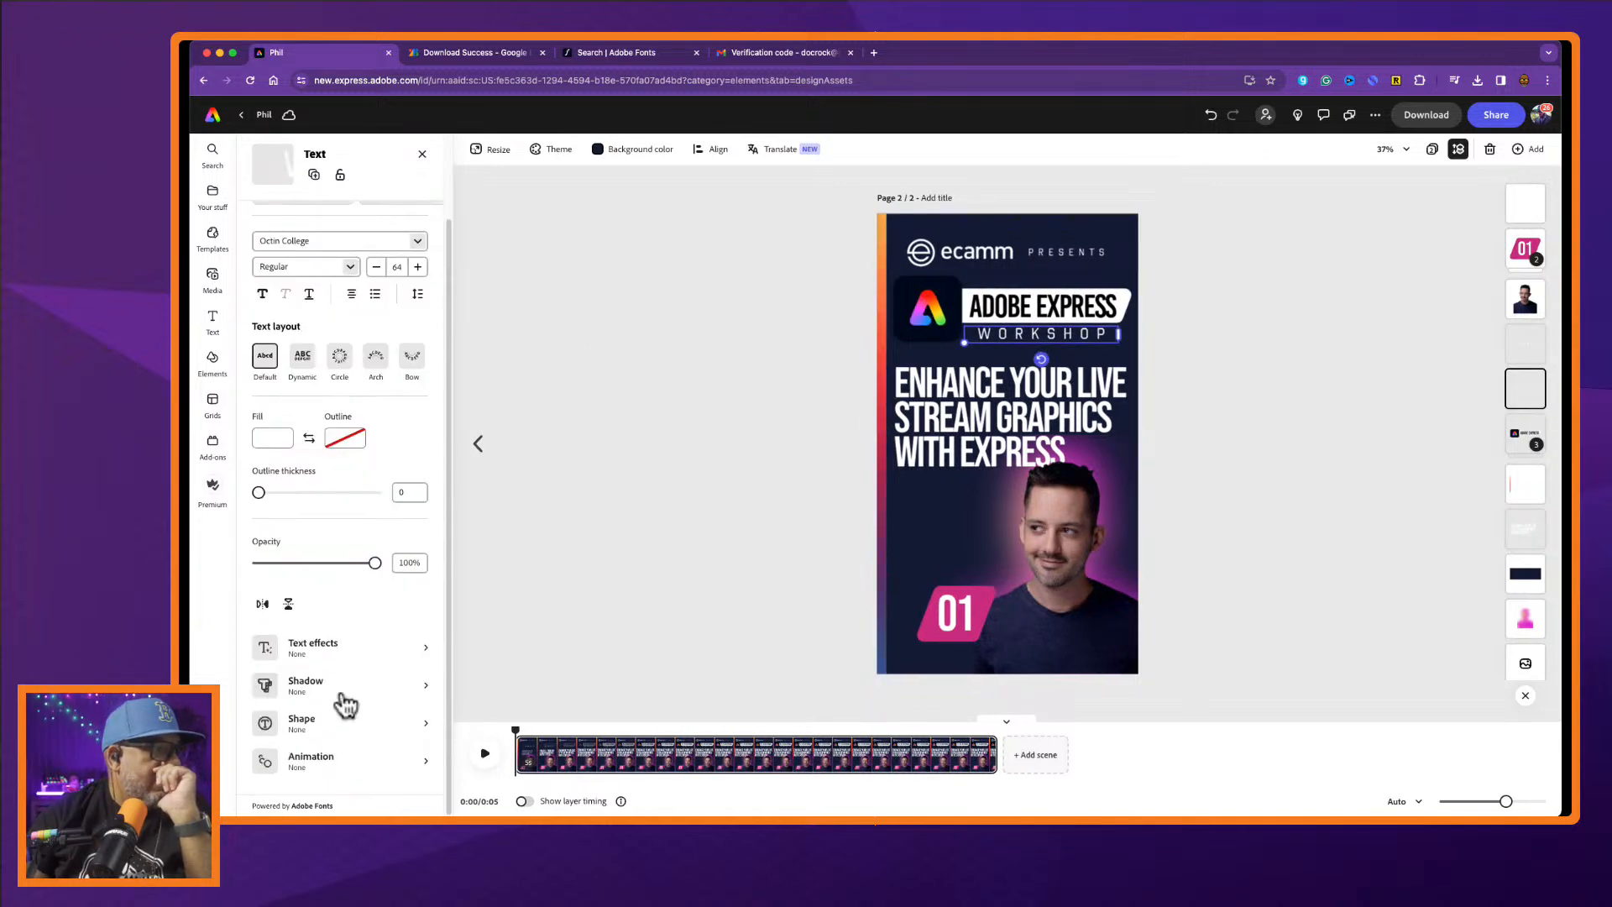
left_click(322, 765)
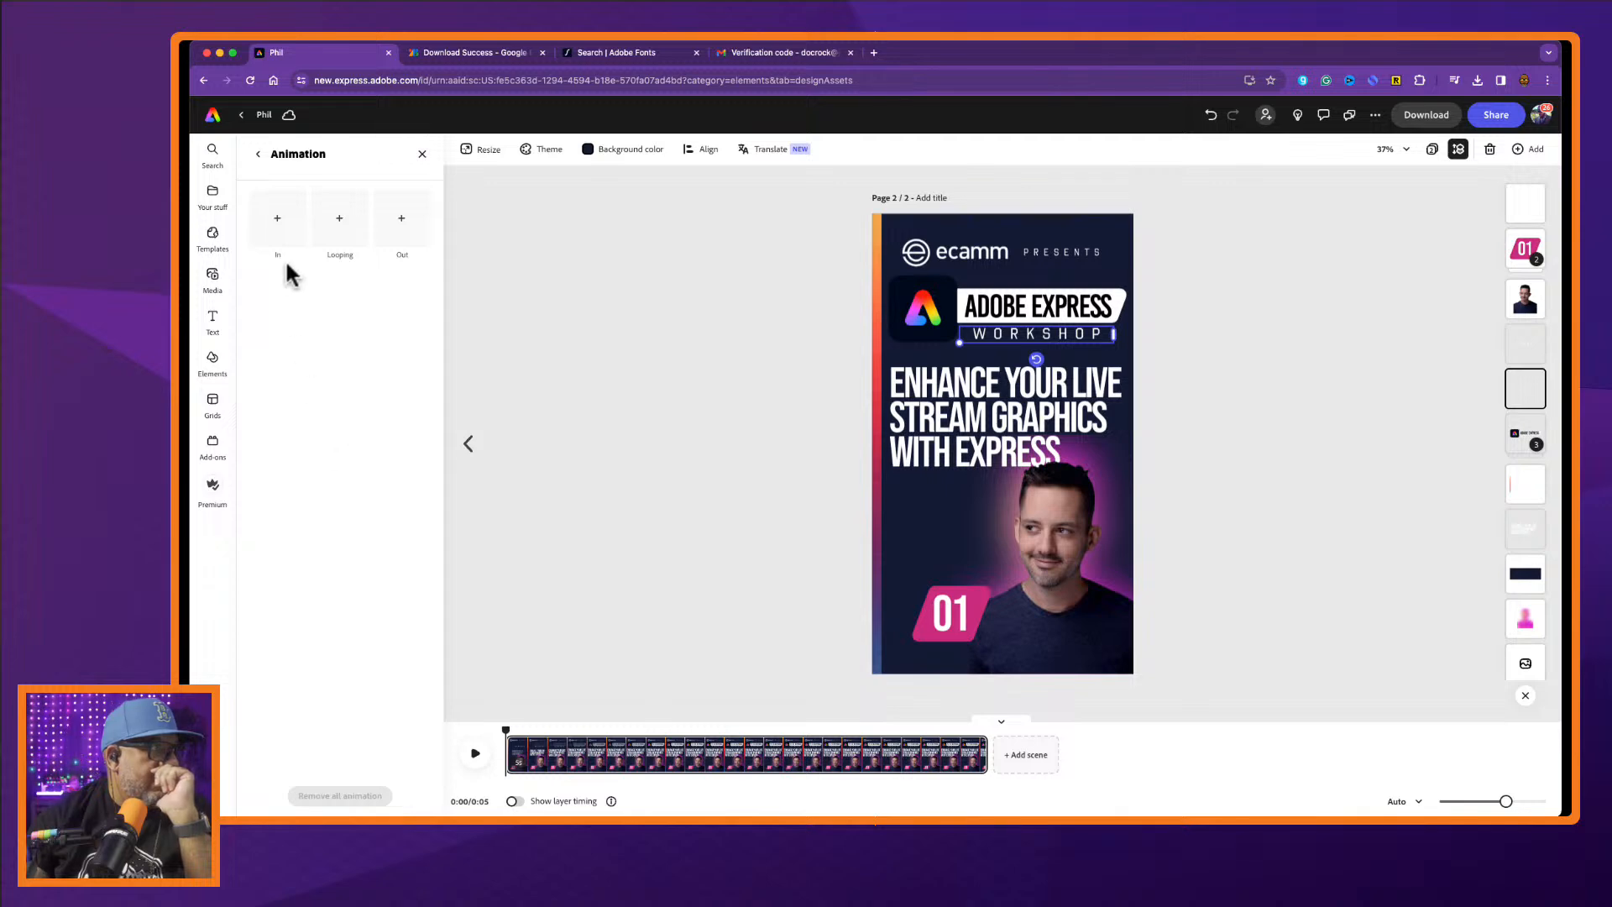
left_click(278, 220)
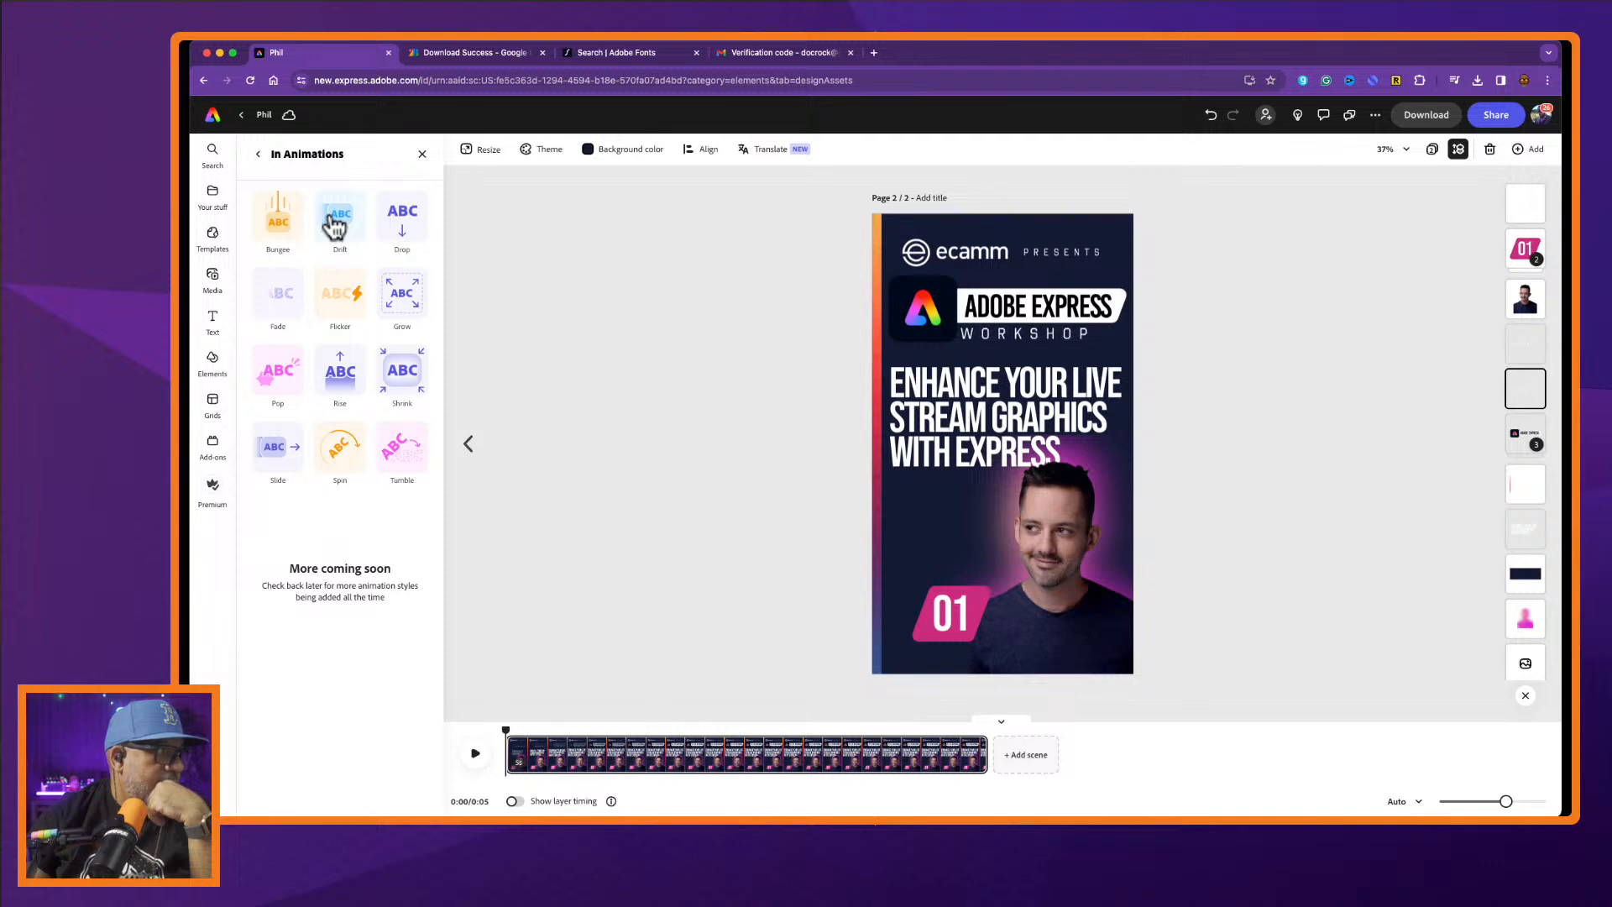
left_click(277, 454)
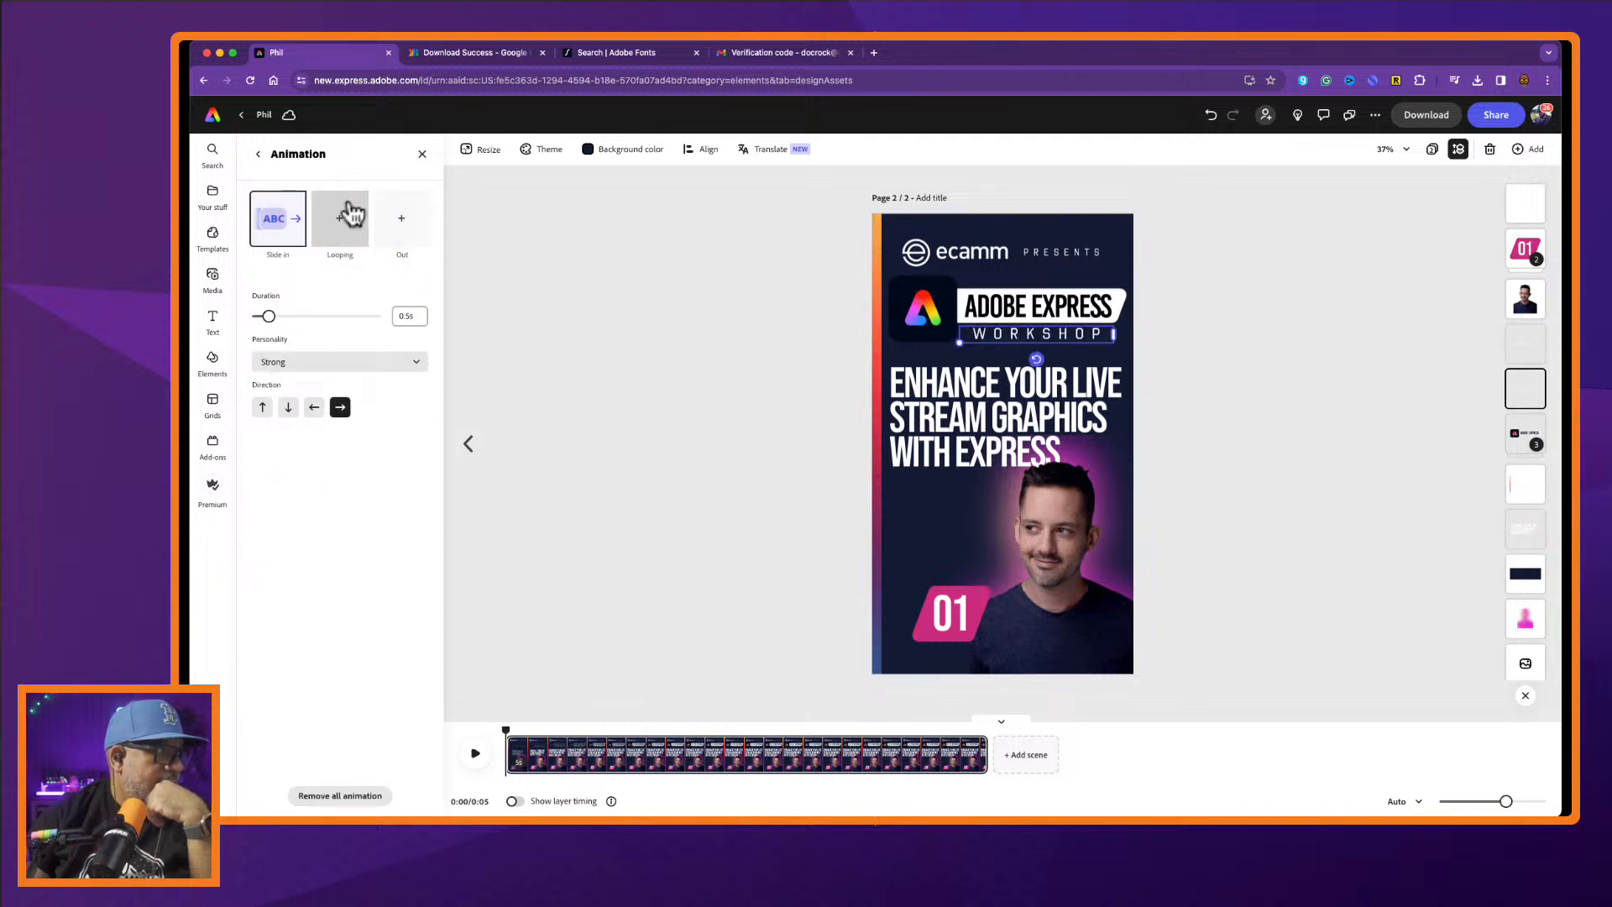
left_click(316, 408)
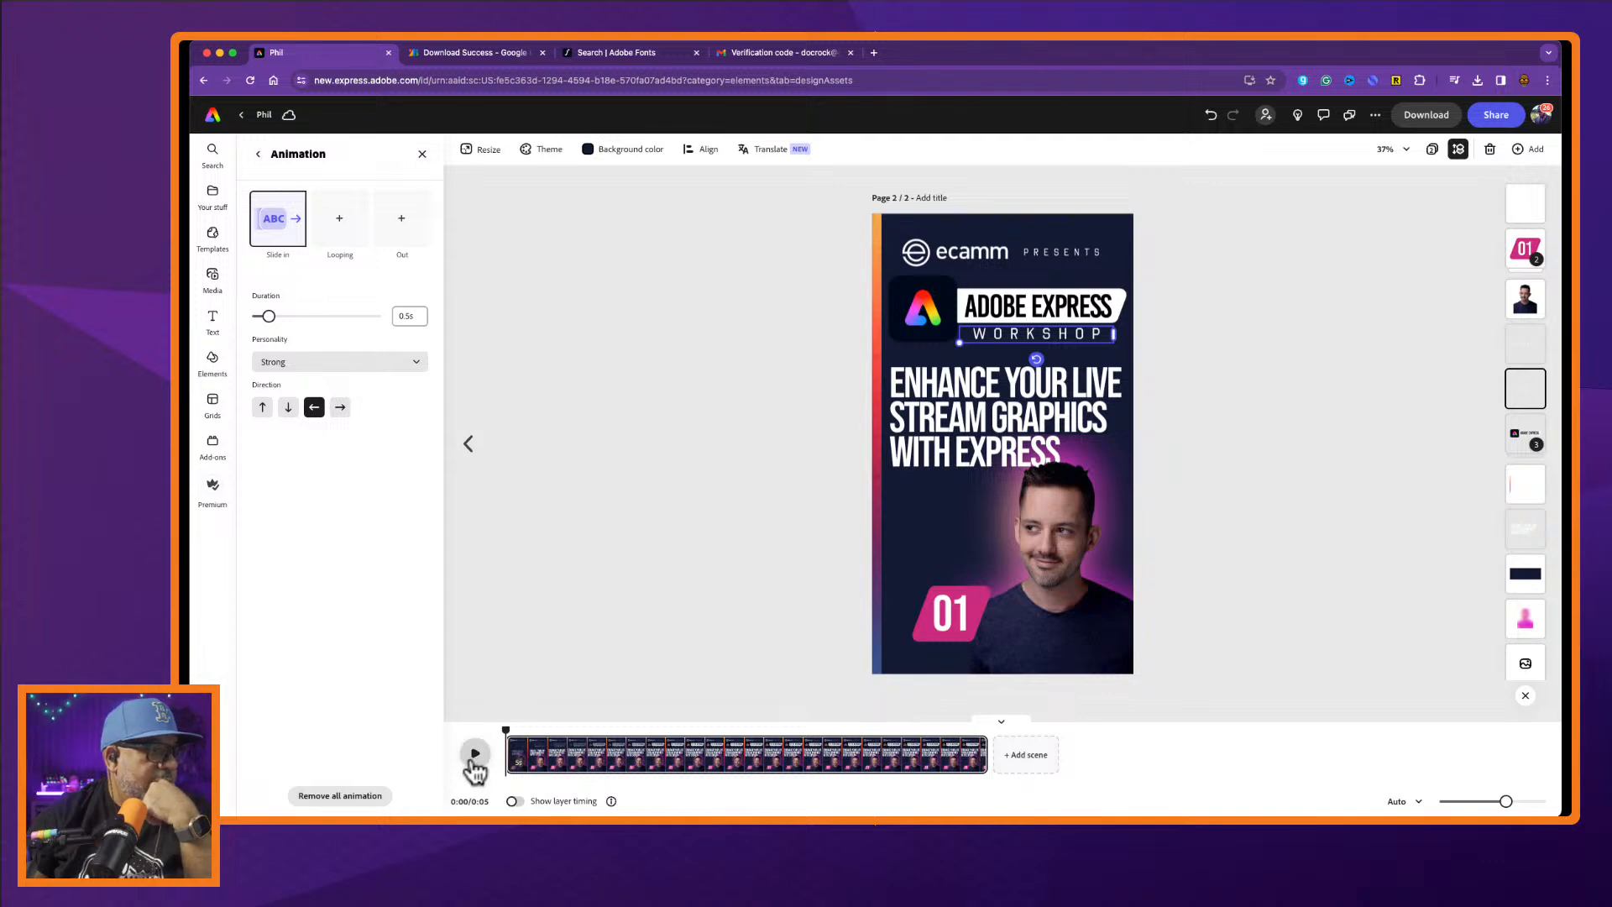
Play the scene to preview the entrance animations, and deselect the WORKSHOP text.
left_click(476, 753)
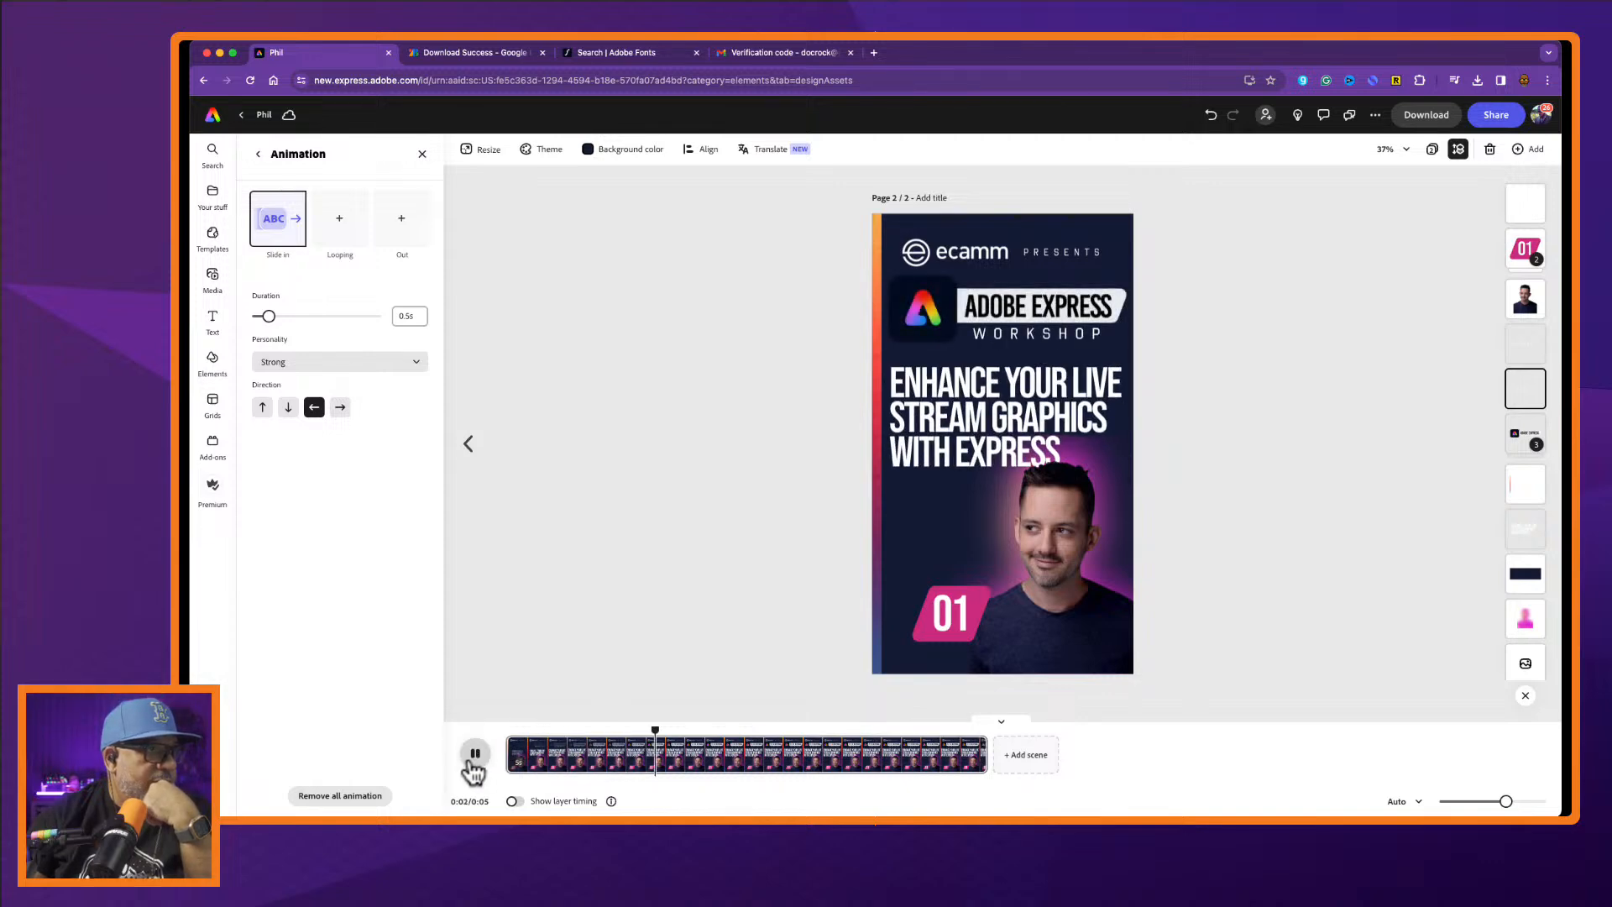
left_click(694, 503)
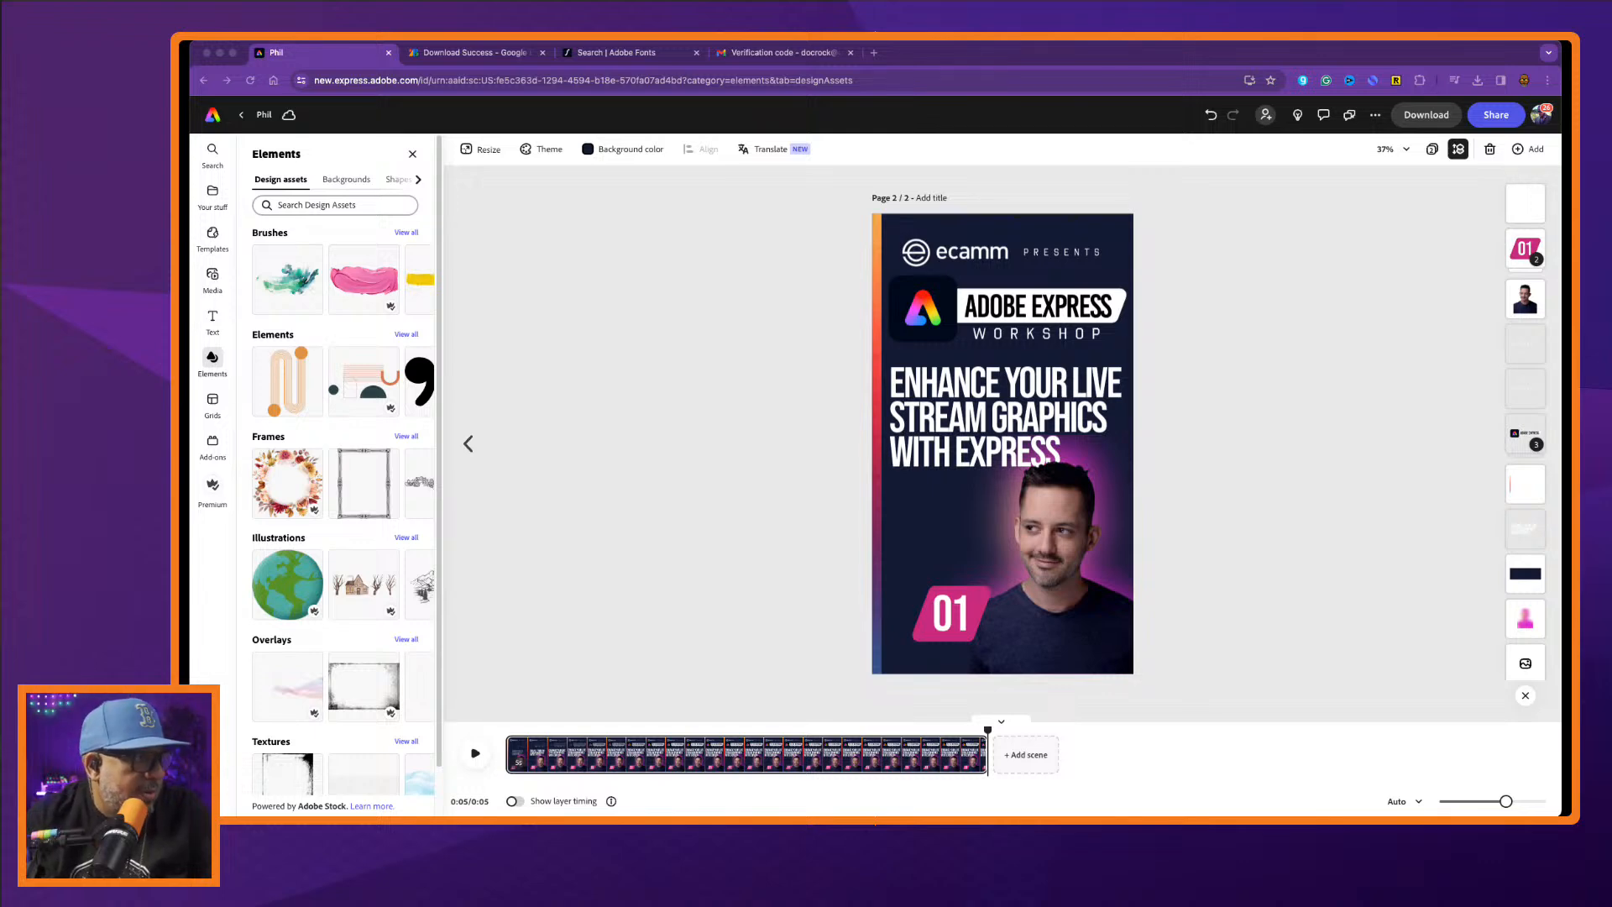
left_click(210, 650)
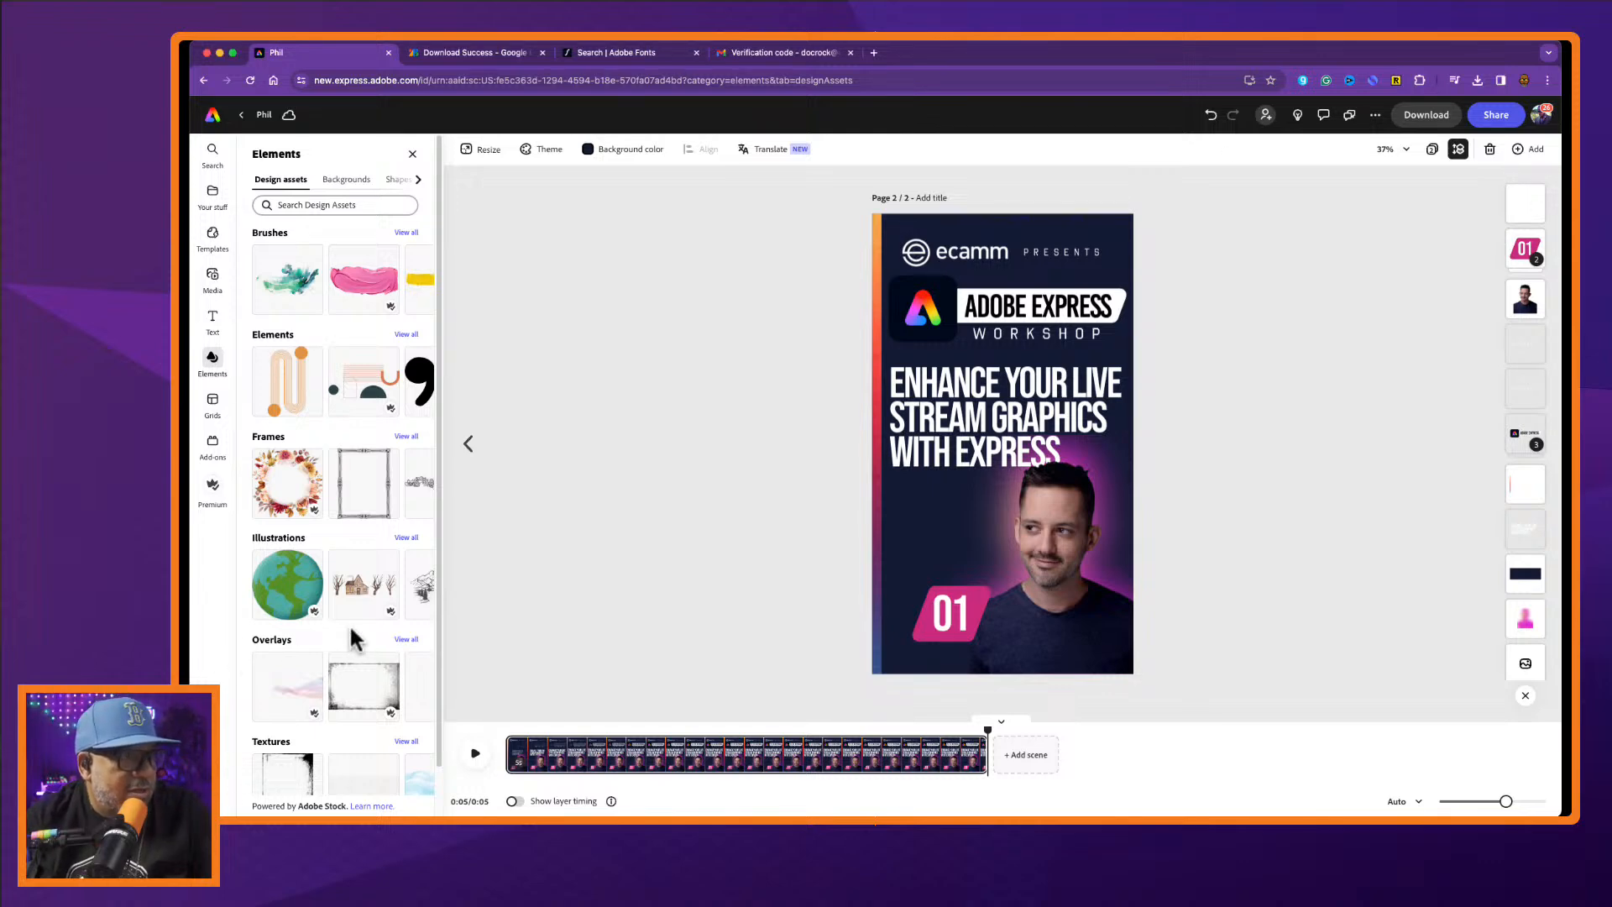